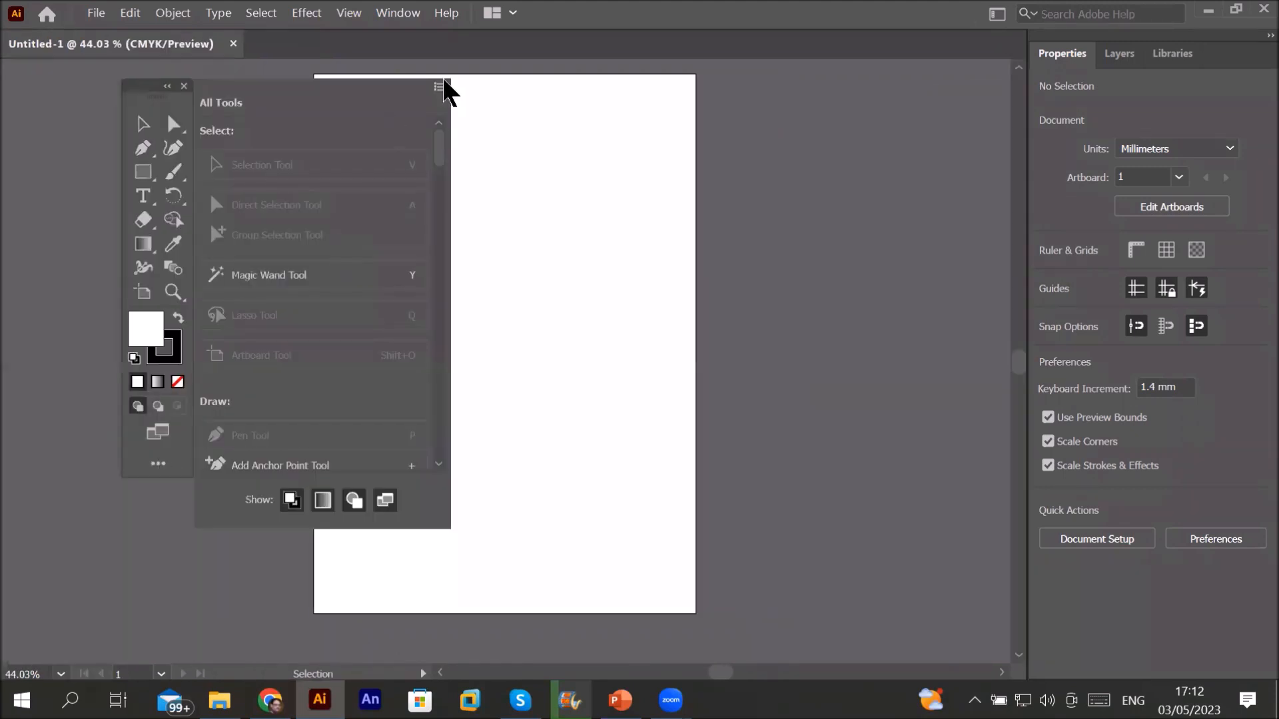
Step: Switch to the Advanced toolbar and tear off the Scale, Shear and Reshape tools as a floating panel
left_click(440, 86)
left_click(525, 119)
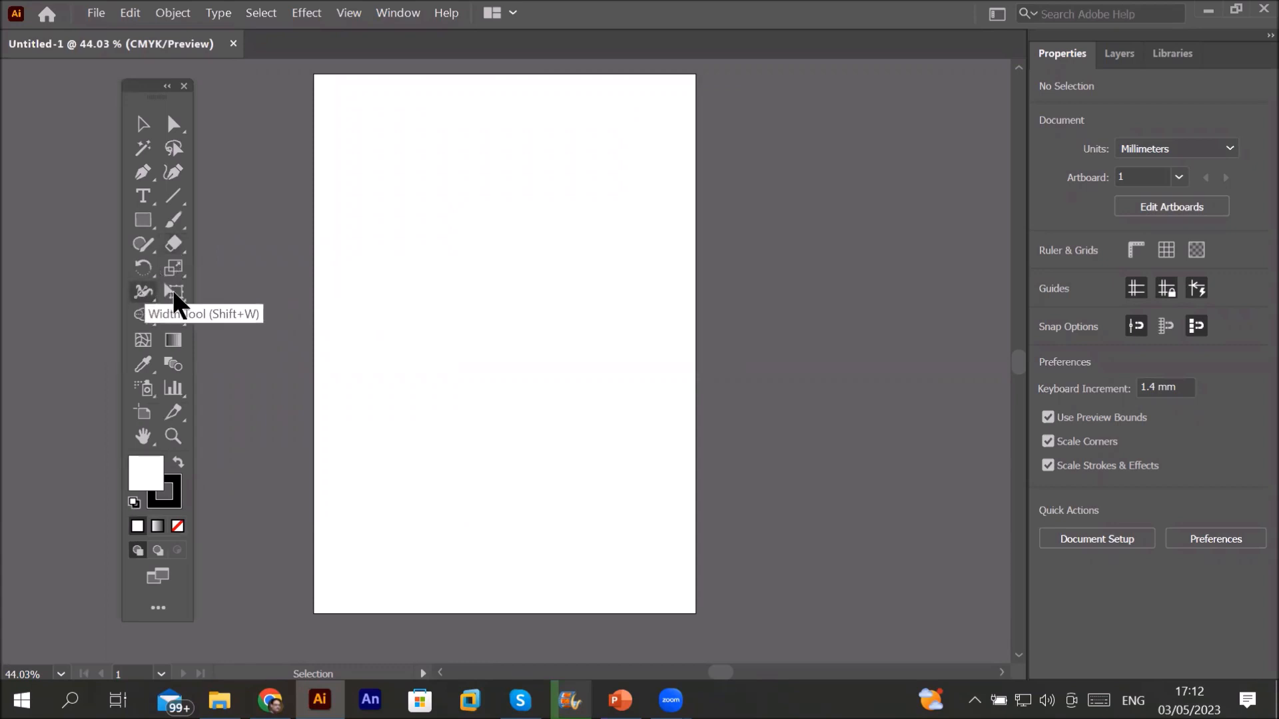
left_click(178, 266)
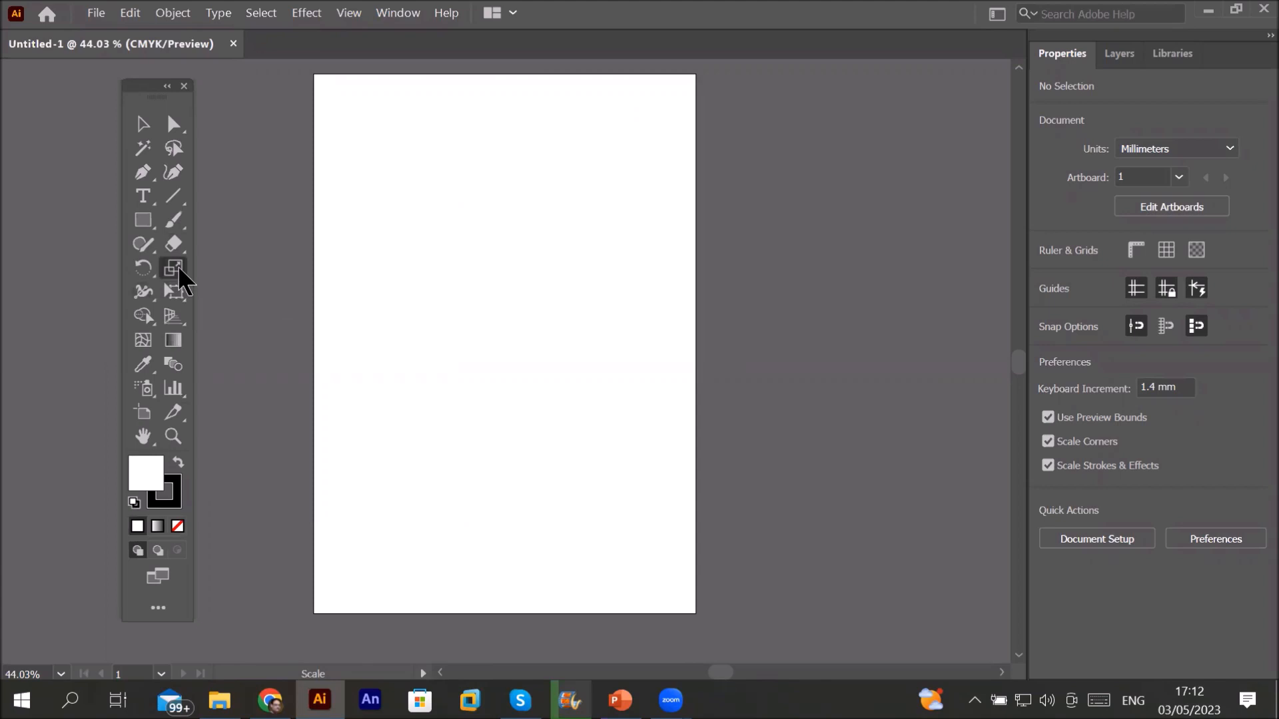
left_click(178, 266)
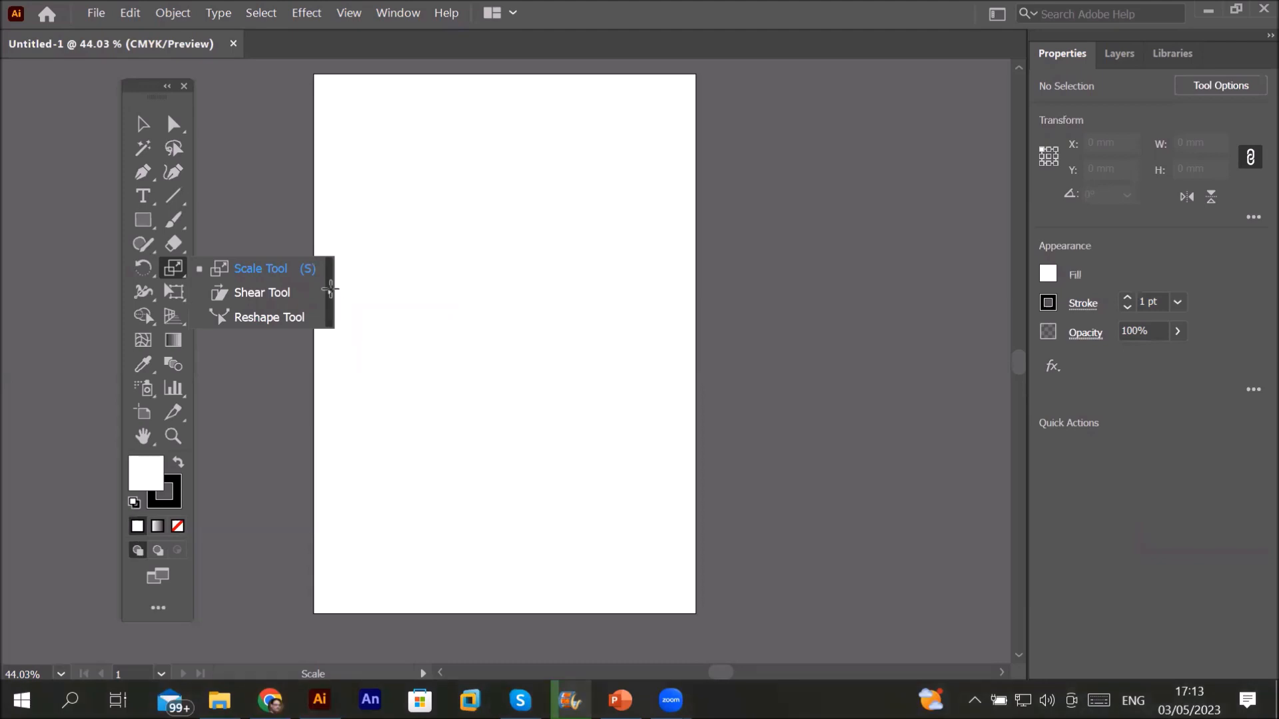
left_click(330, 293)
left_click_drag(244, 283, 858, 112)
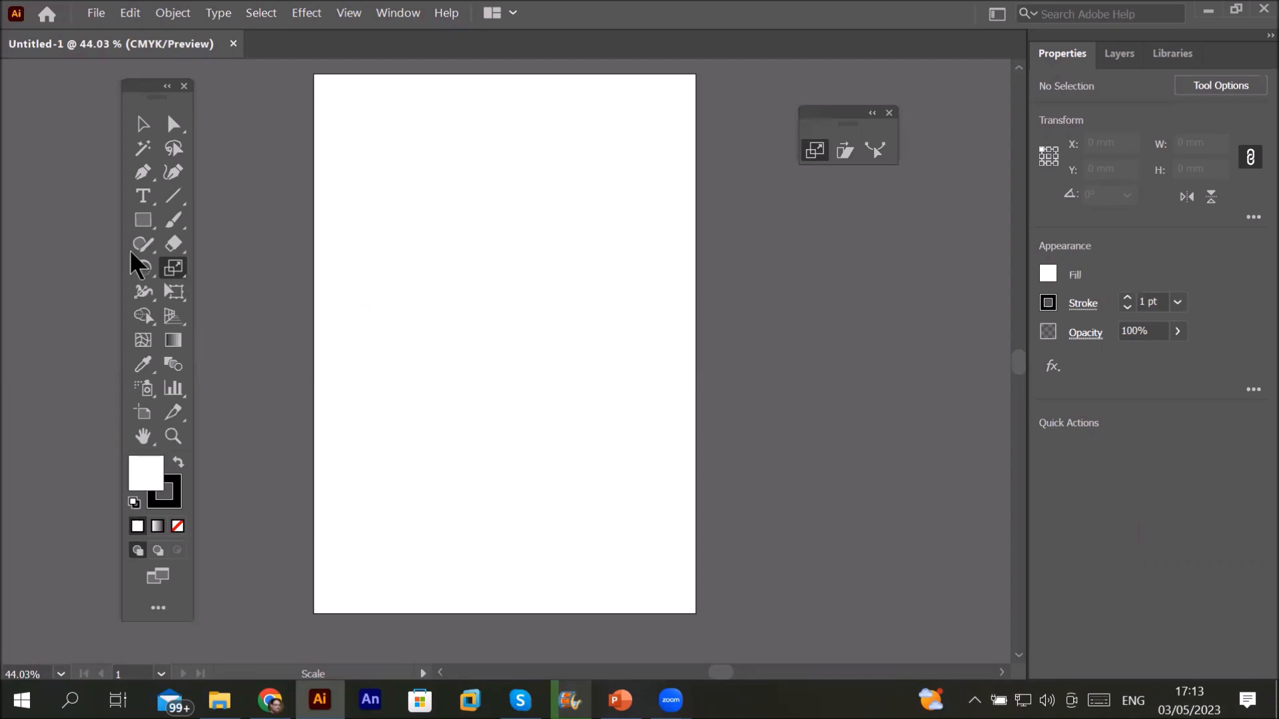
Step: Draw a square about 98 mm wide on the artboard with the Rectangle tool
left_click(144, 220)
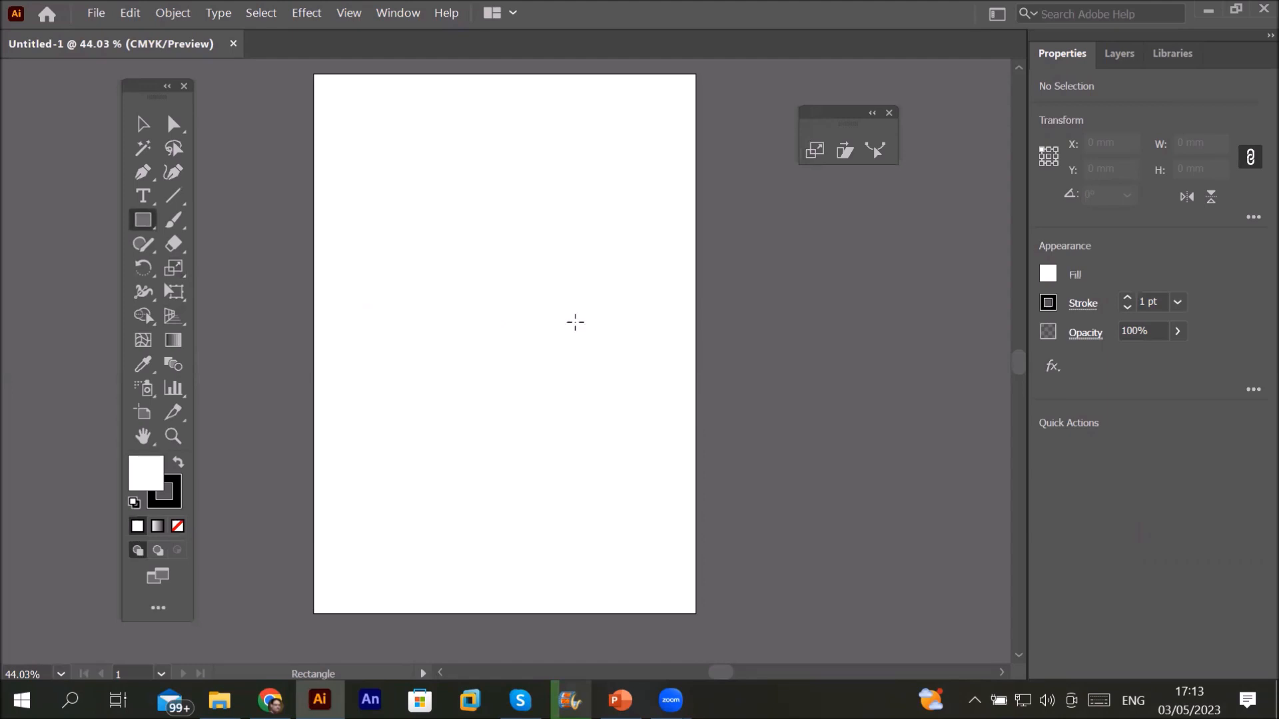
mouse_move(496, 319)
left_mouse_down()
mouse_move(637, 460)
mouse_move(631, 429)
mouse_move(578, 360)
left_mouse_up()
left_click_drag(614, 441, 585, 335)
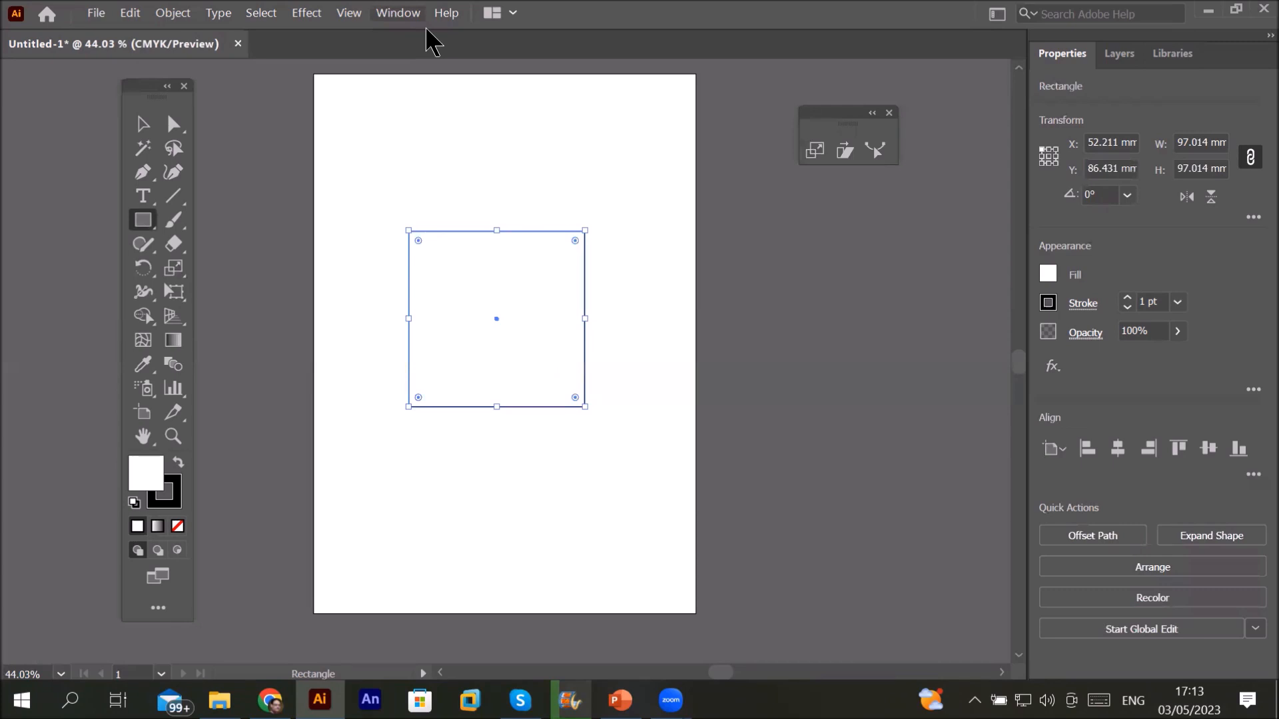
Step: Show the Control bar and give the square no fill and a 5 pt stroke
left_click(400, 13)
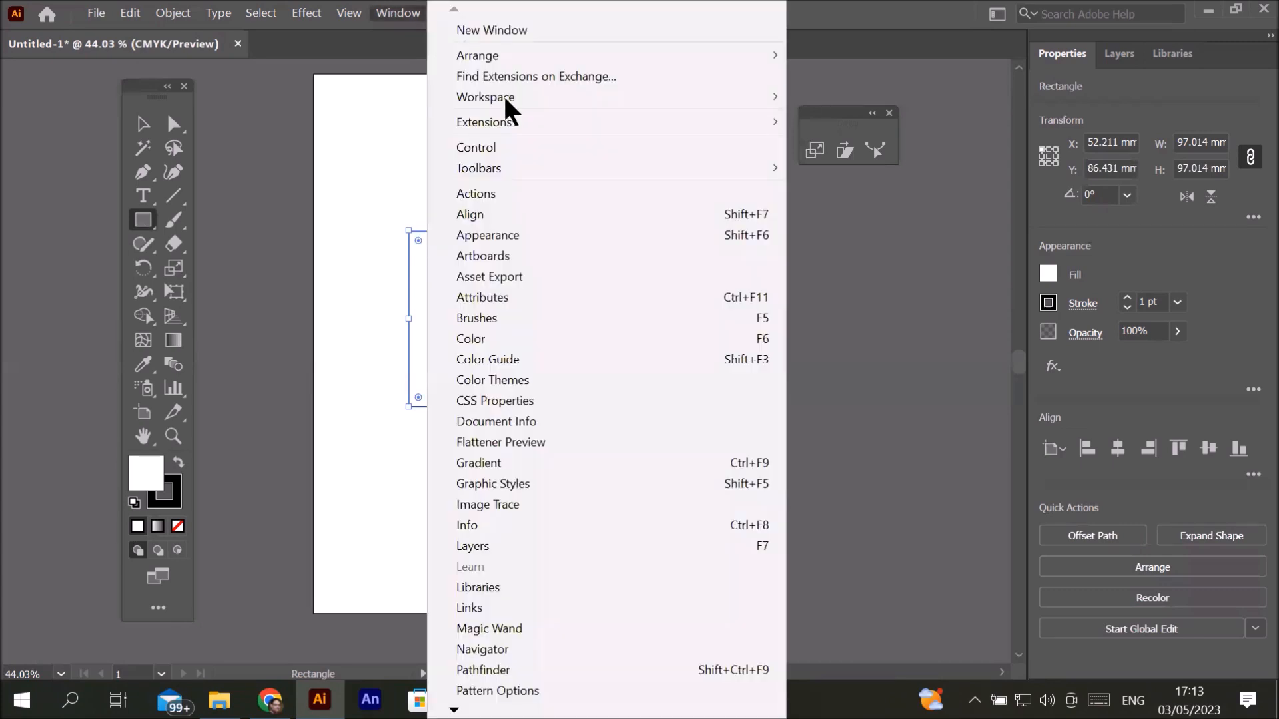
left_click(505, 147)
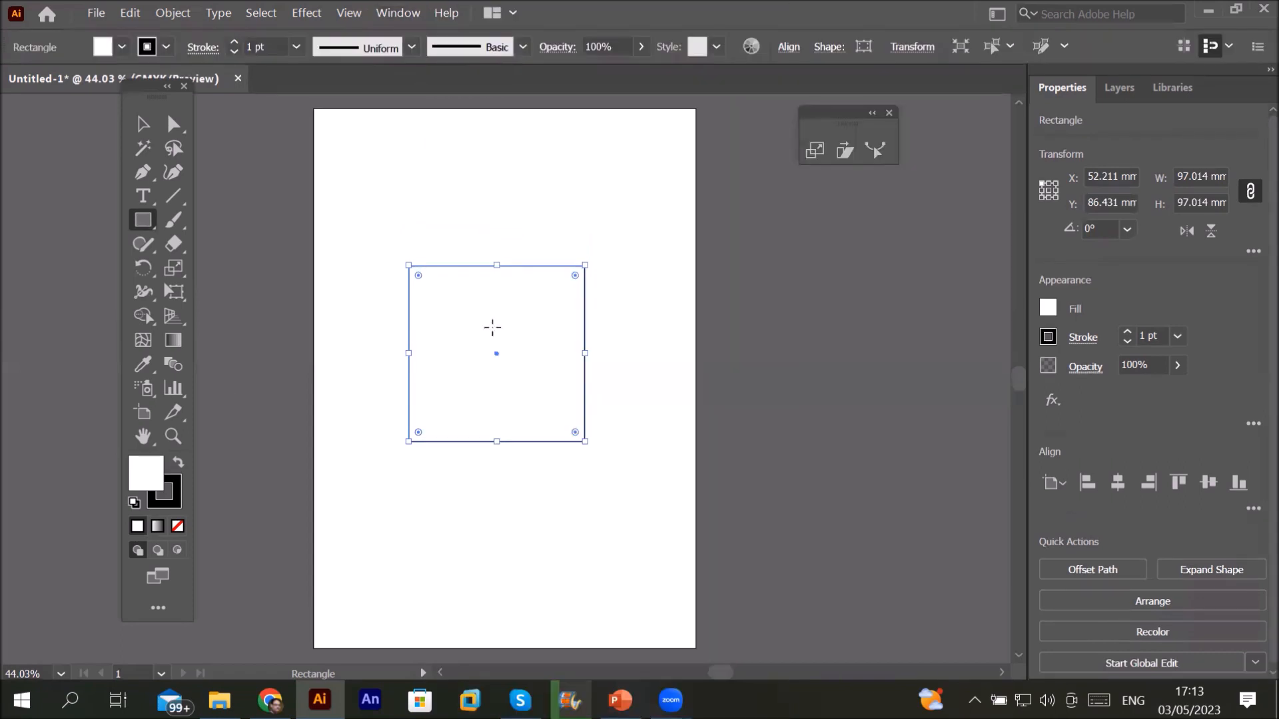
left_click(121, 47)
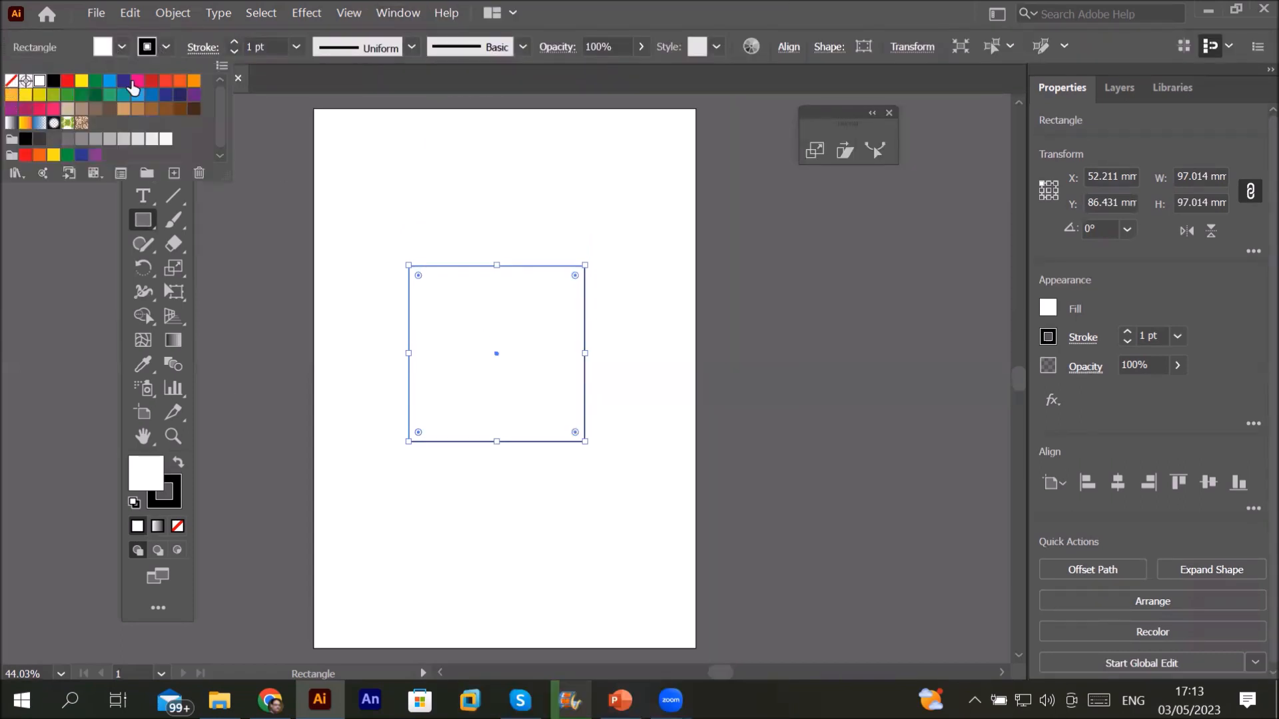
key("slash")
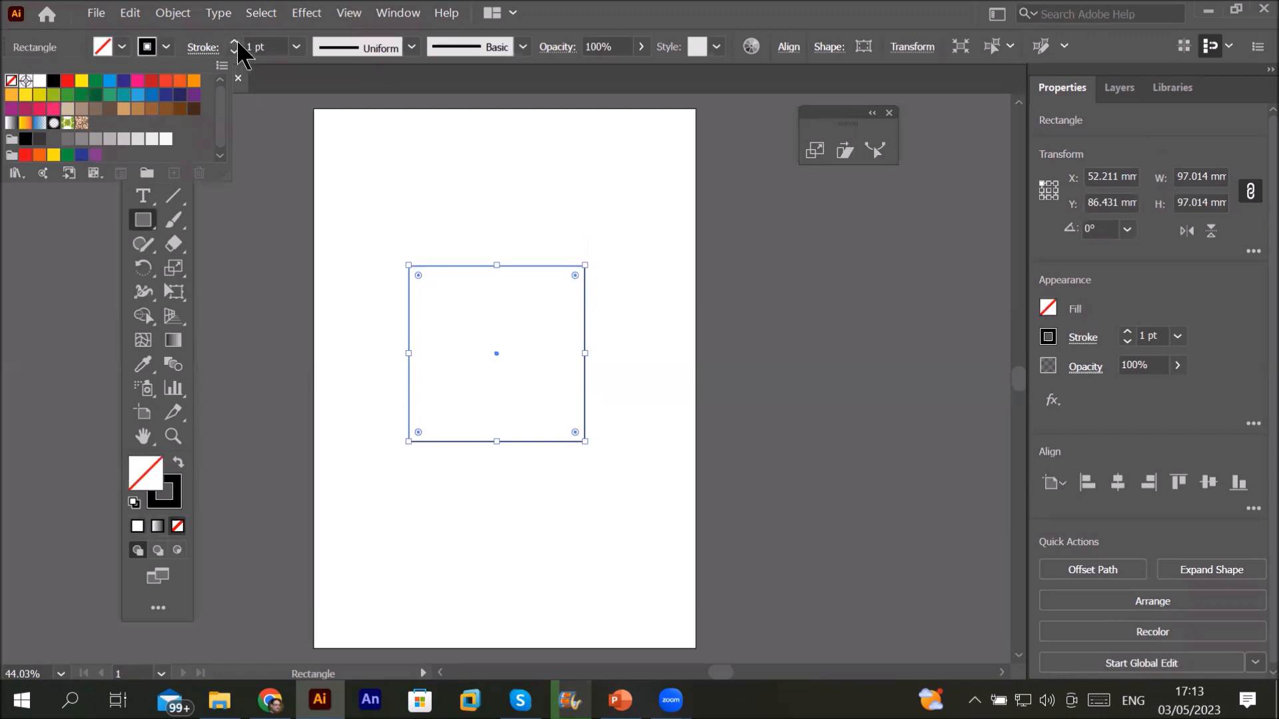
left_click(237, 42)
left_click(237, 41)
left_click(238, 42)
left_click(237, 41)
left_click(237, 42)
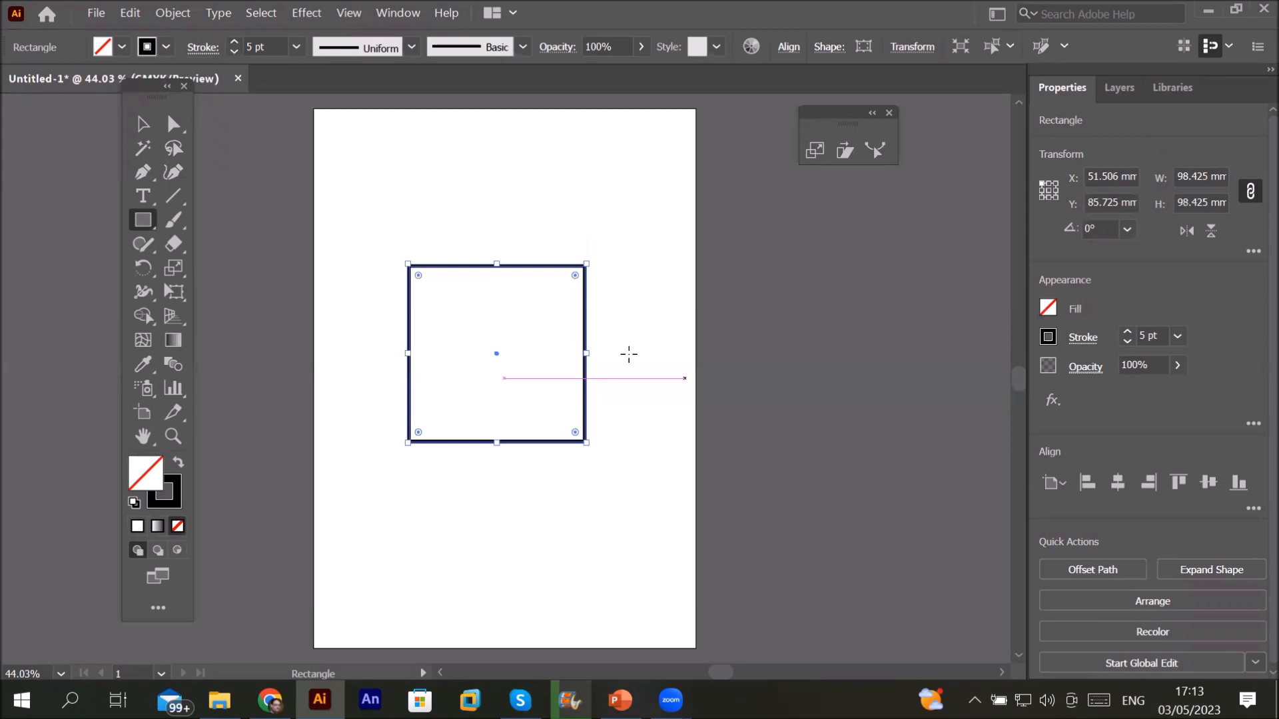
scroll(628, 354, "up", 1)
scroll(610, 341, "up", 1)
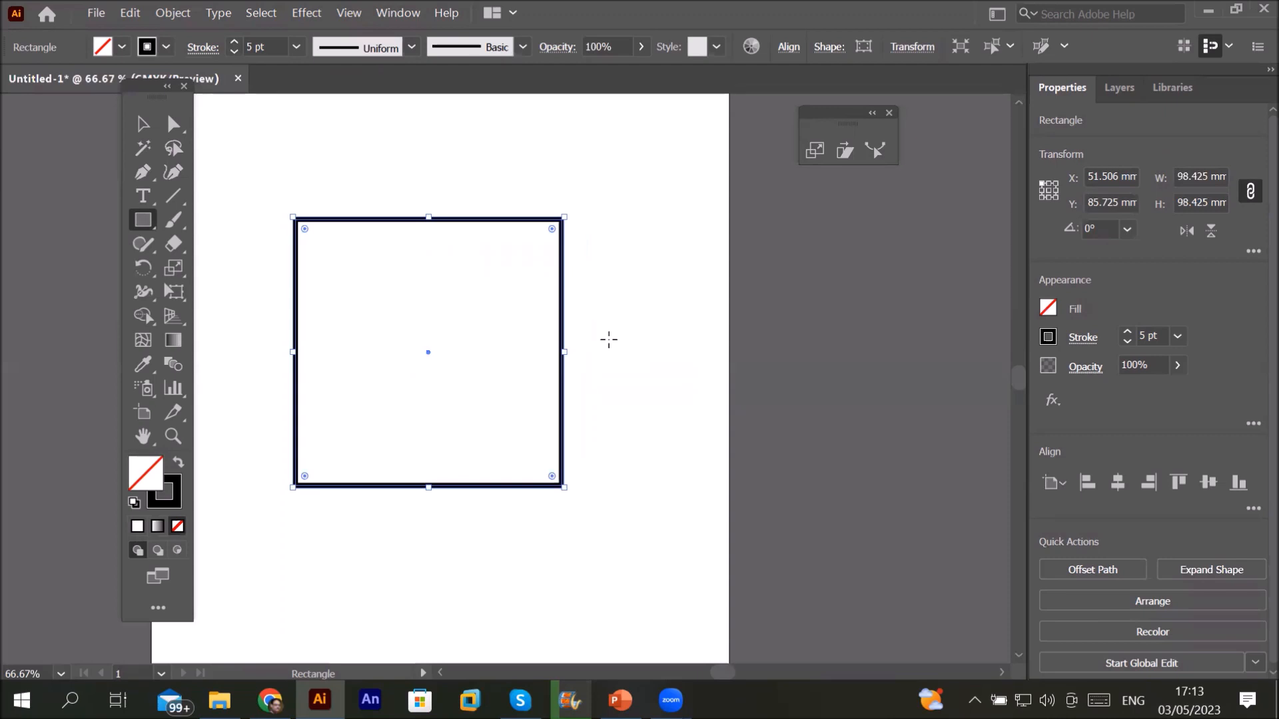
double_click(816, 151)
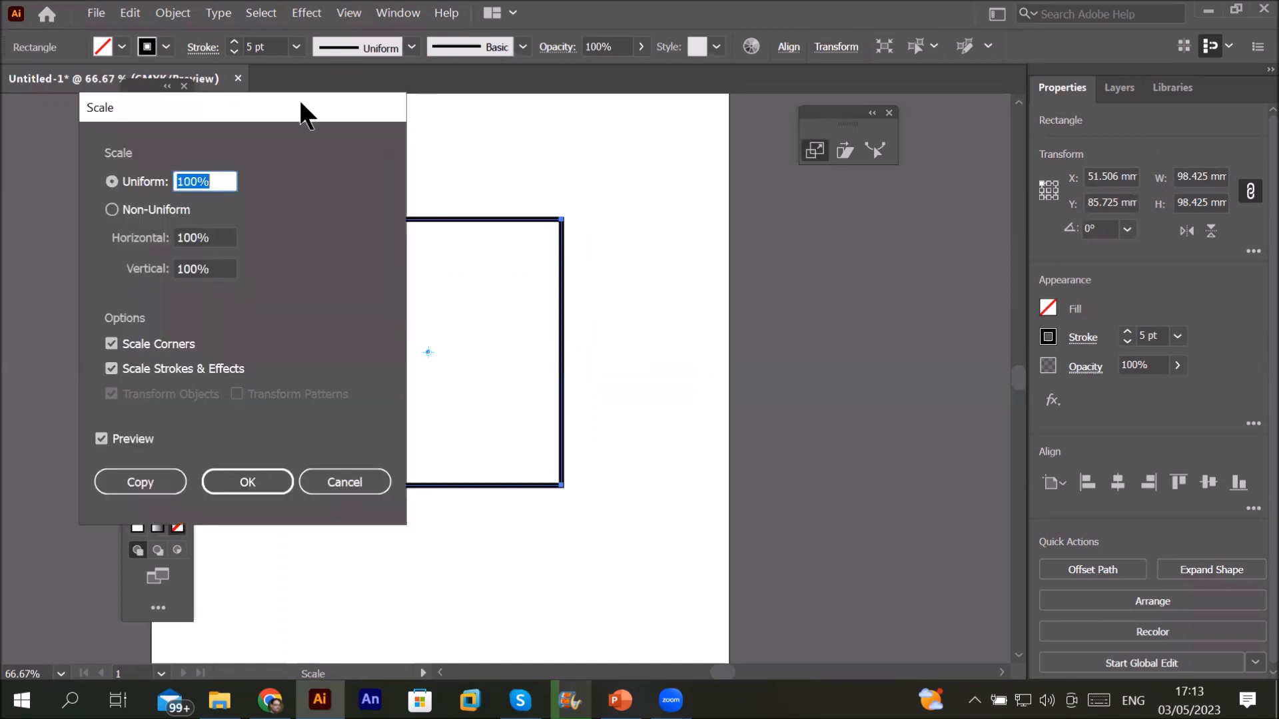
left_click_drag(300, 104, 877, 211)
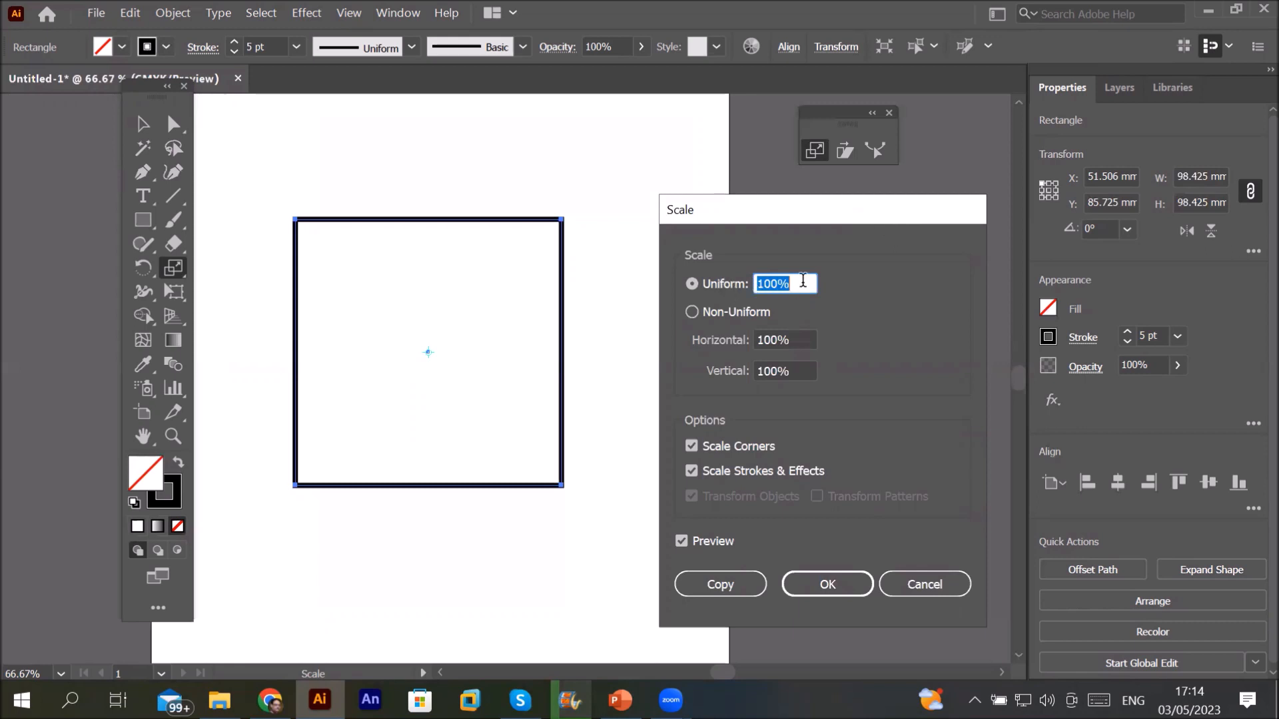
left_click(803, 281)
left_click(707, 289)
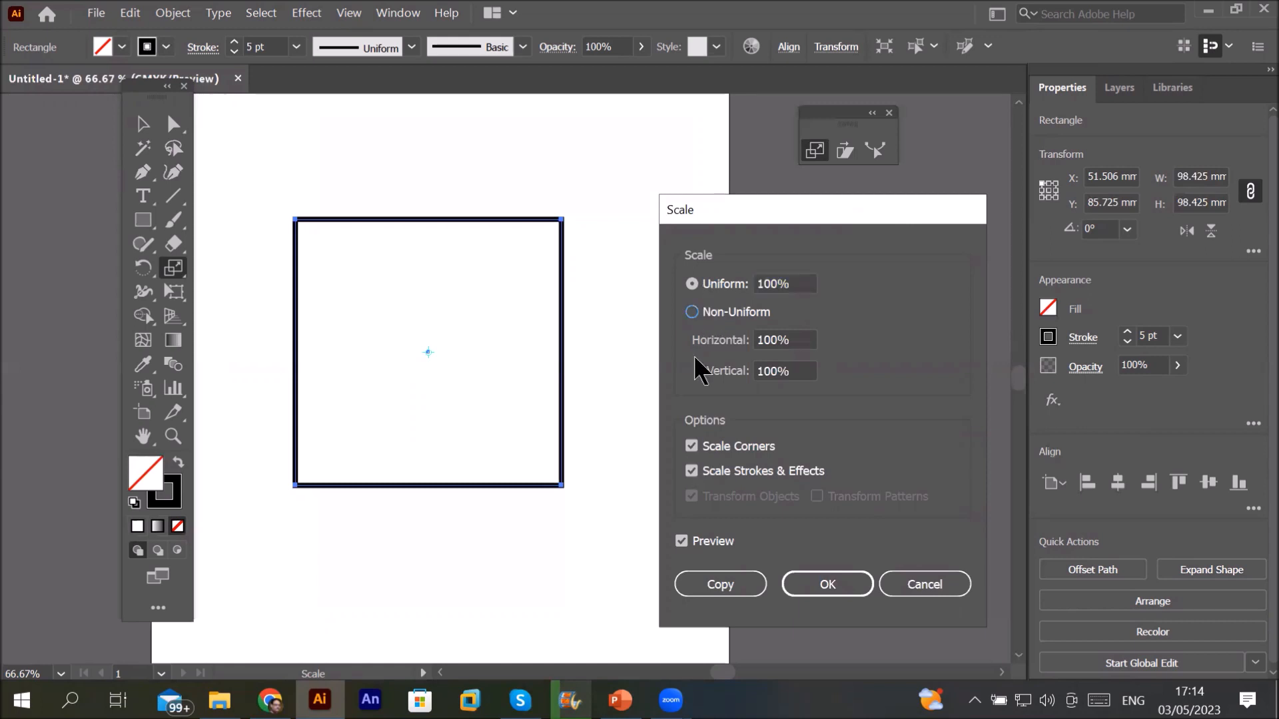
left_click(703, 311)
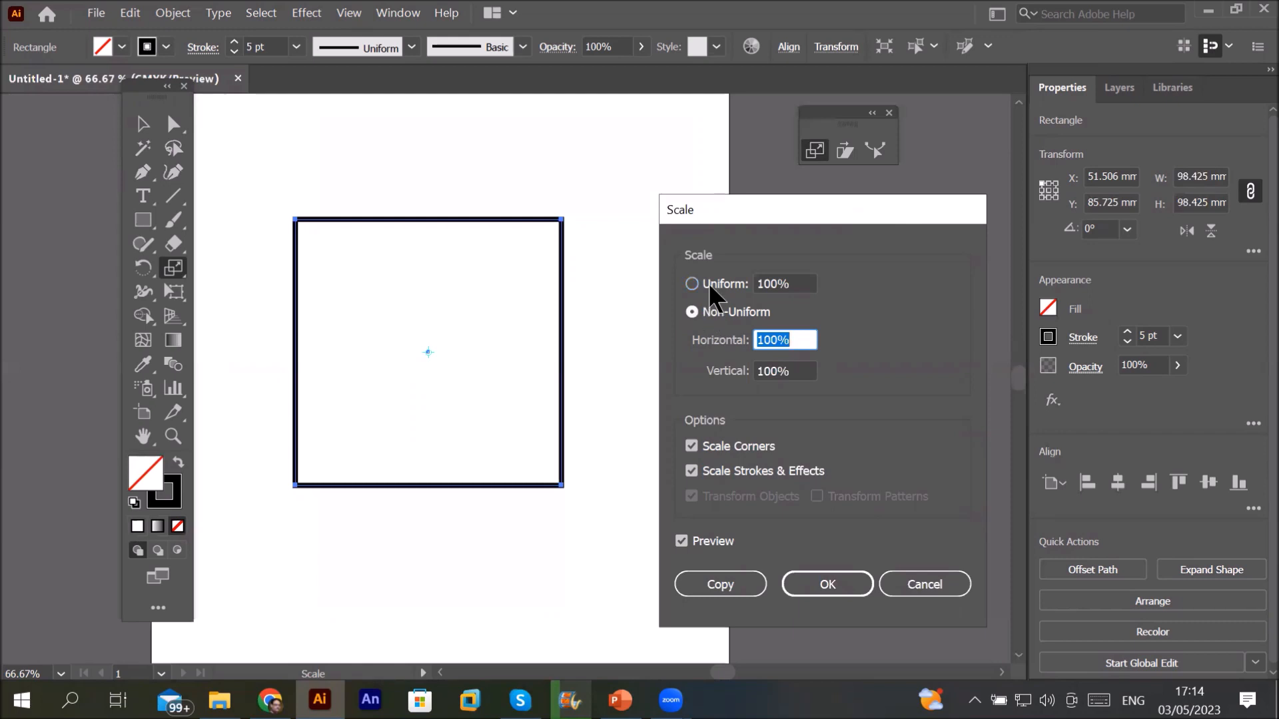
left_click(709, 282)
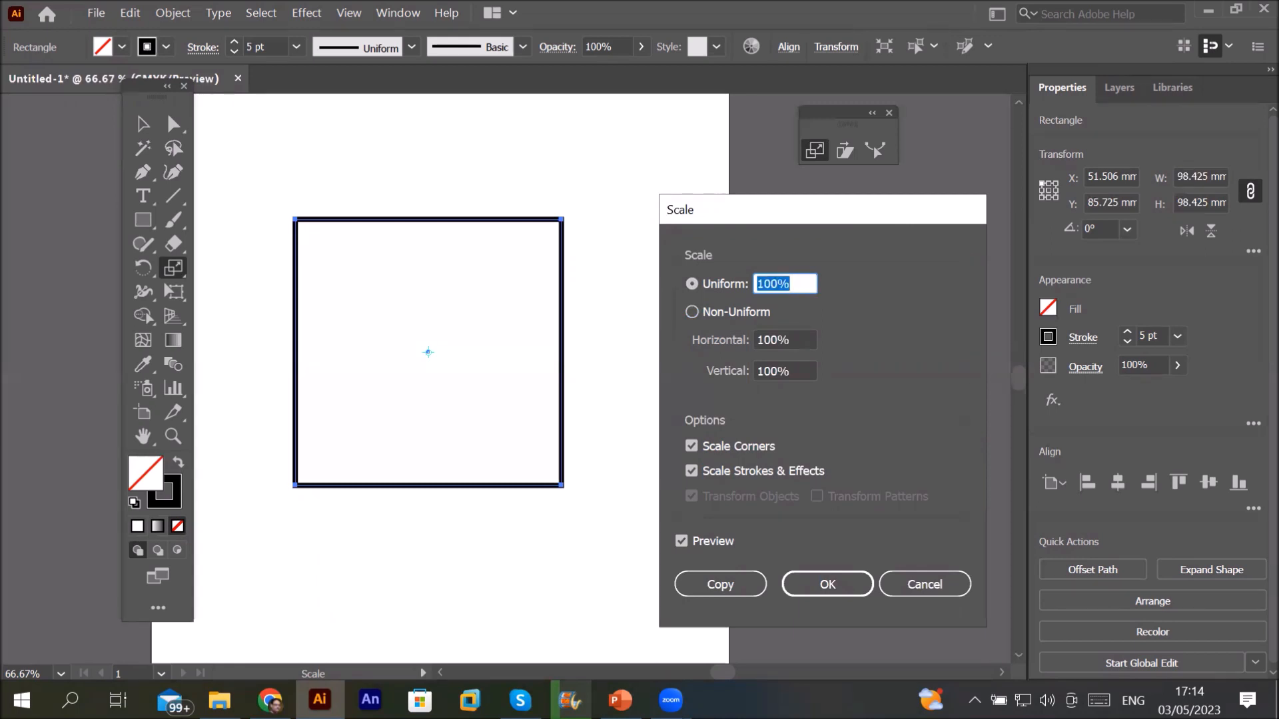
type("150")
left_click(906, 581)
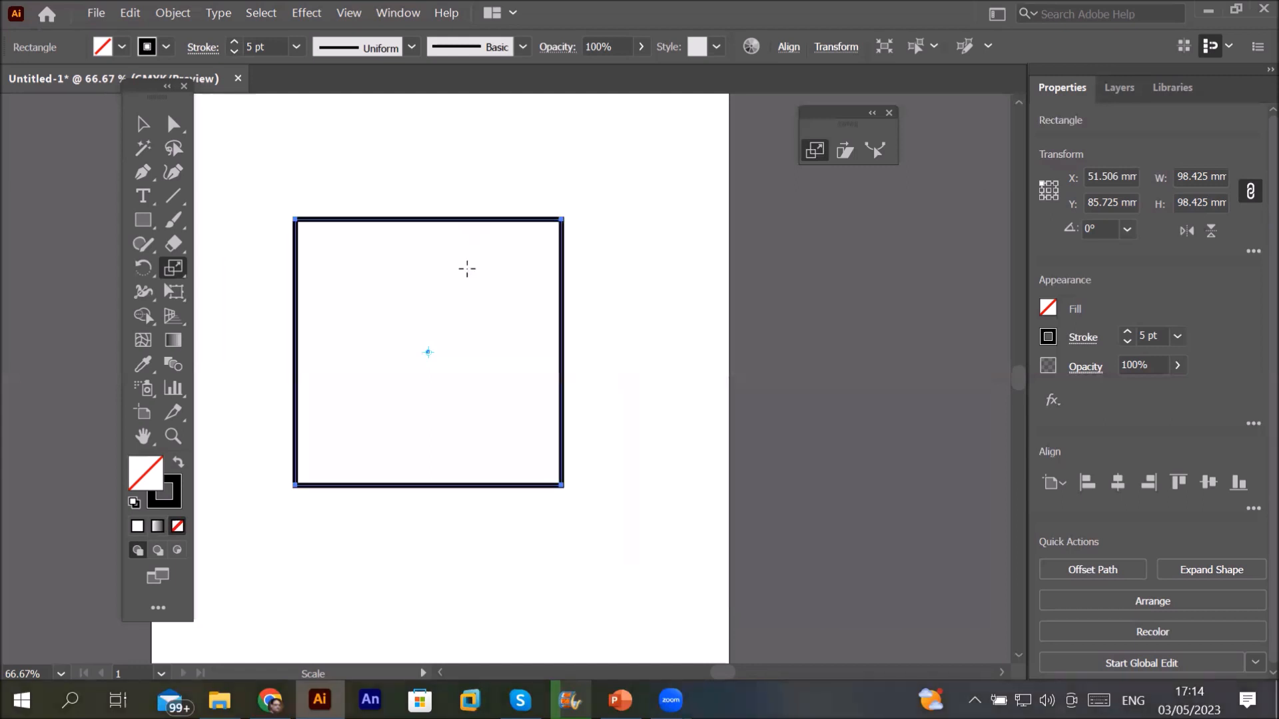
Step: Round the square's corners to about 11.5 mm and open the Scale dialog for it
left_click(173, 124)
left_click_drag(551, 229, 528, 261)
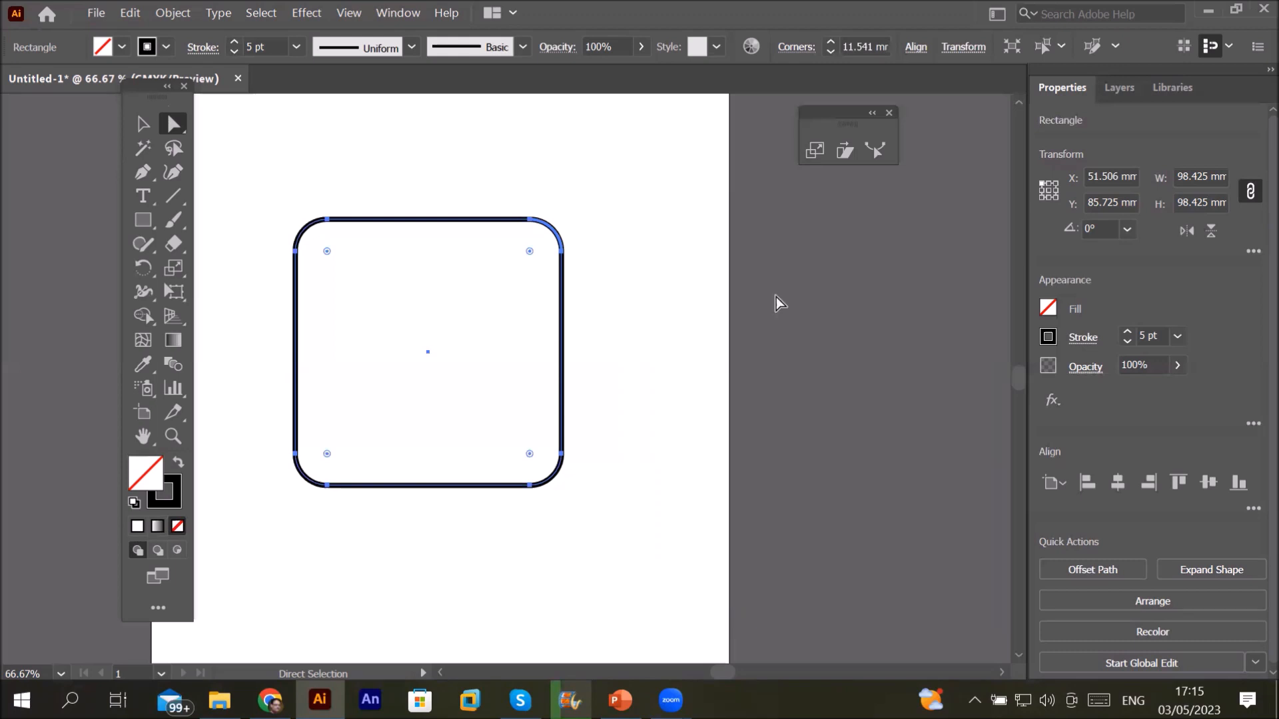
left_click(816, 152)
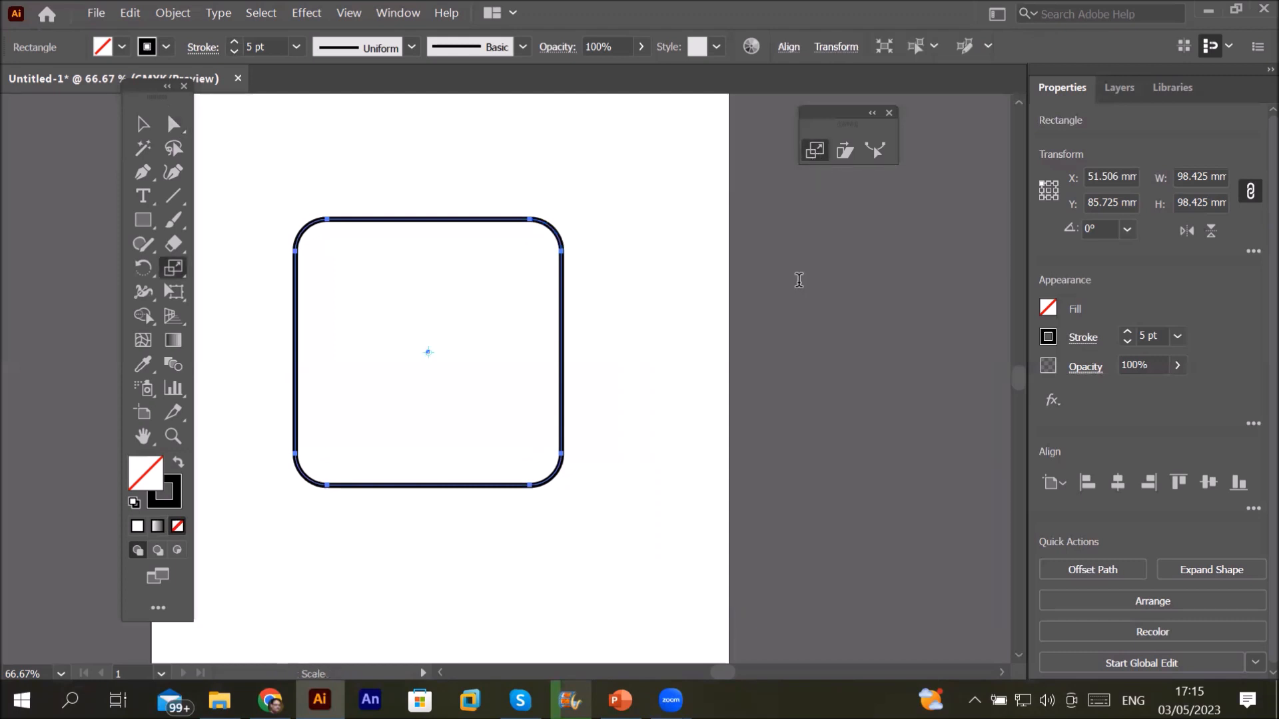
key("Return")
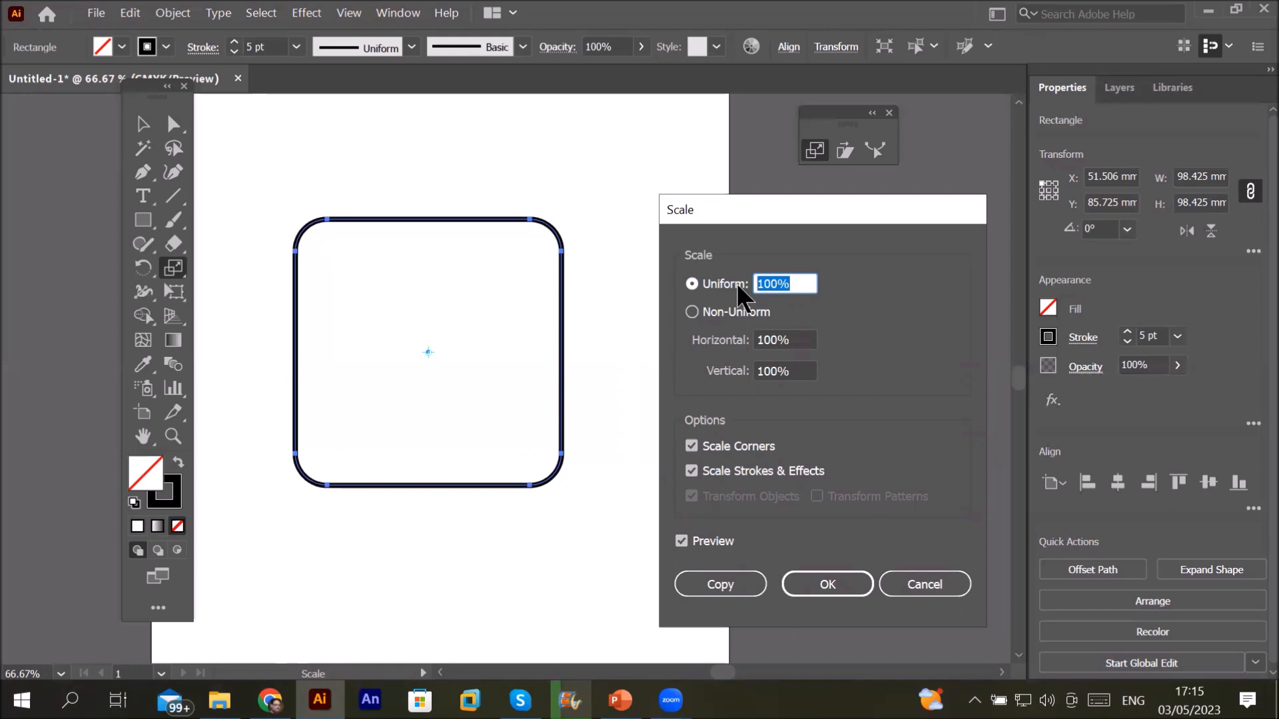
Step: Make a 100% uniform copy of the rounded square with Scale Corners on, and show Layers
type("5")
type("0")
key("BackSpace")
key("BackSpace")
type("100")
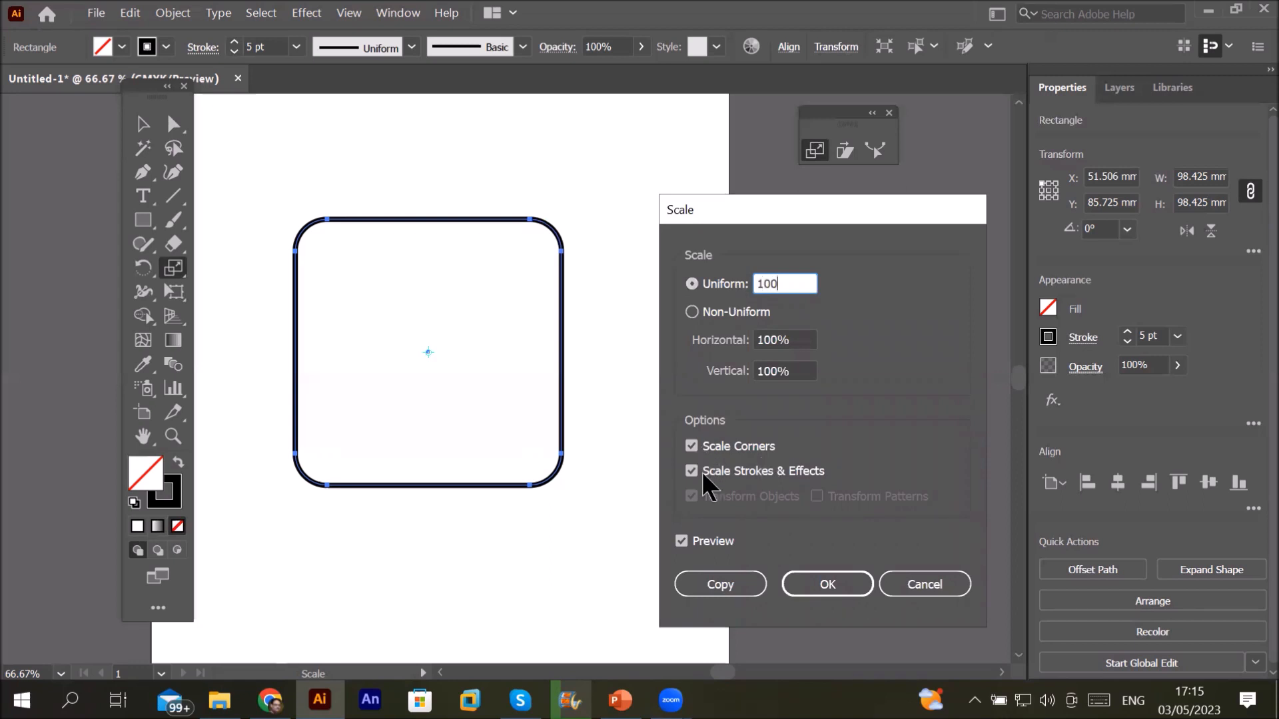
left_click(701, 446)
left_click(697, 470)
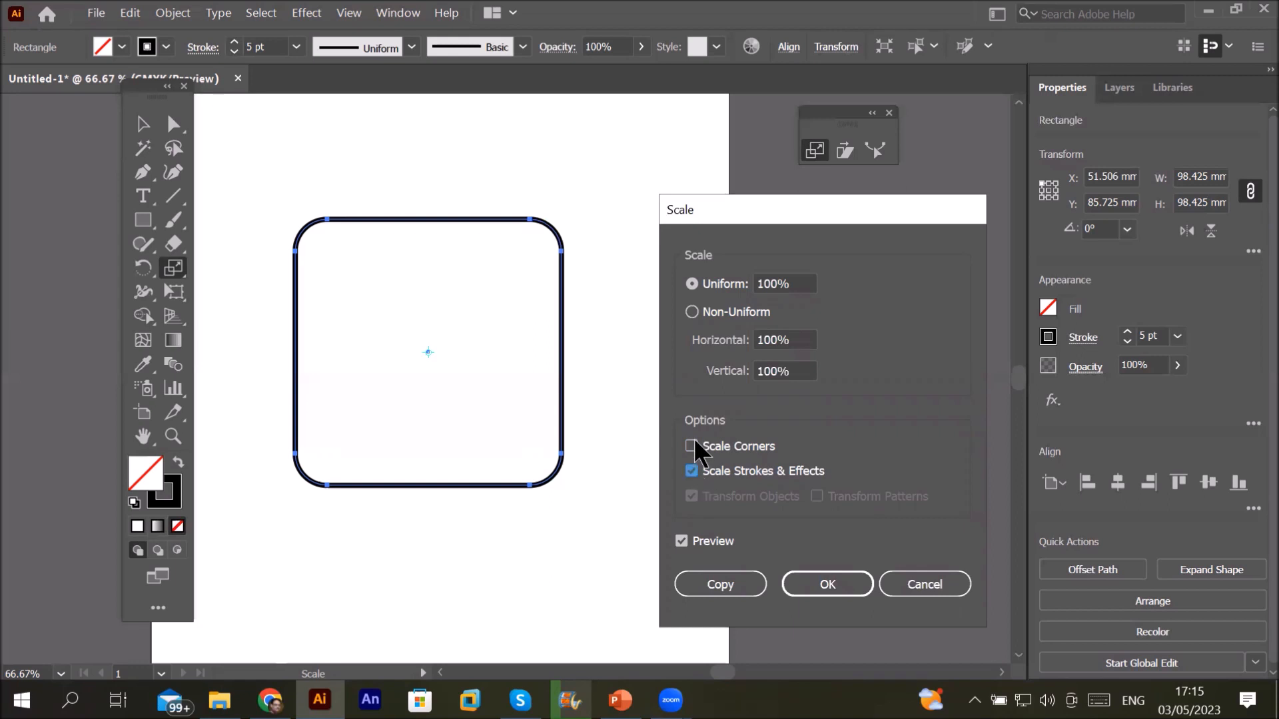
left_click(693, 445)
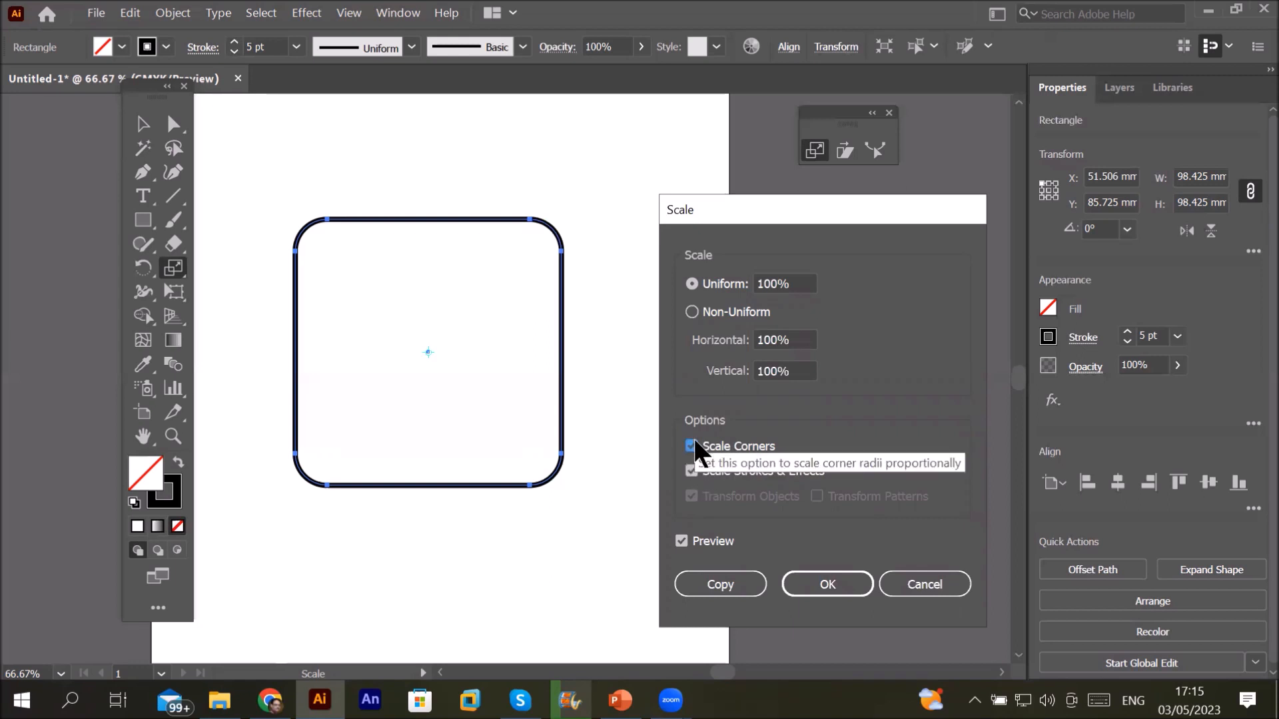
left_click(710, 583)
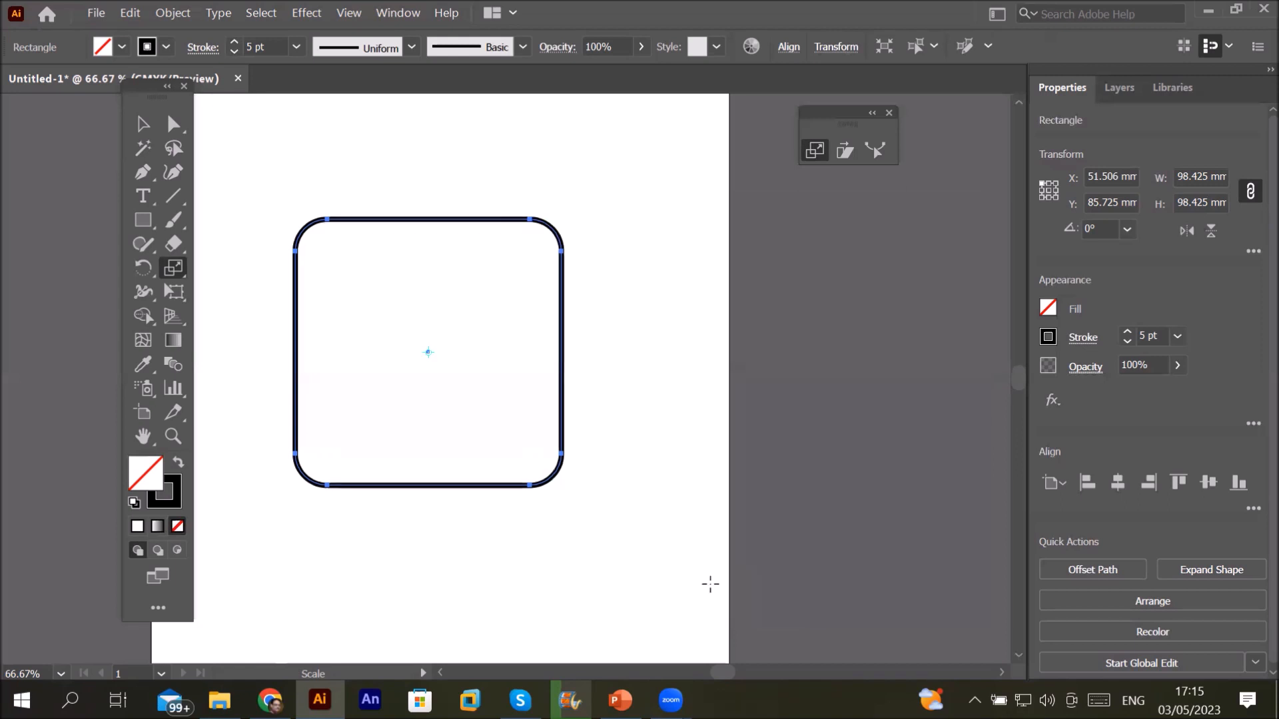
left_click(1119, 88)
Step: Expand Layer 1 and move both stacked rounded rectangles together by about 31 mm
left_click(1093, 120)
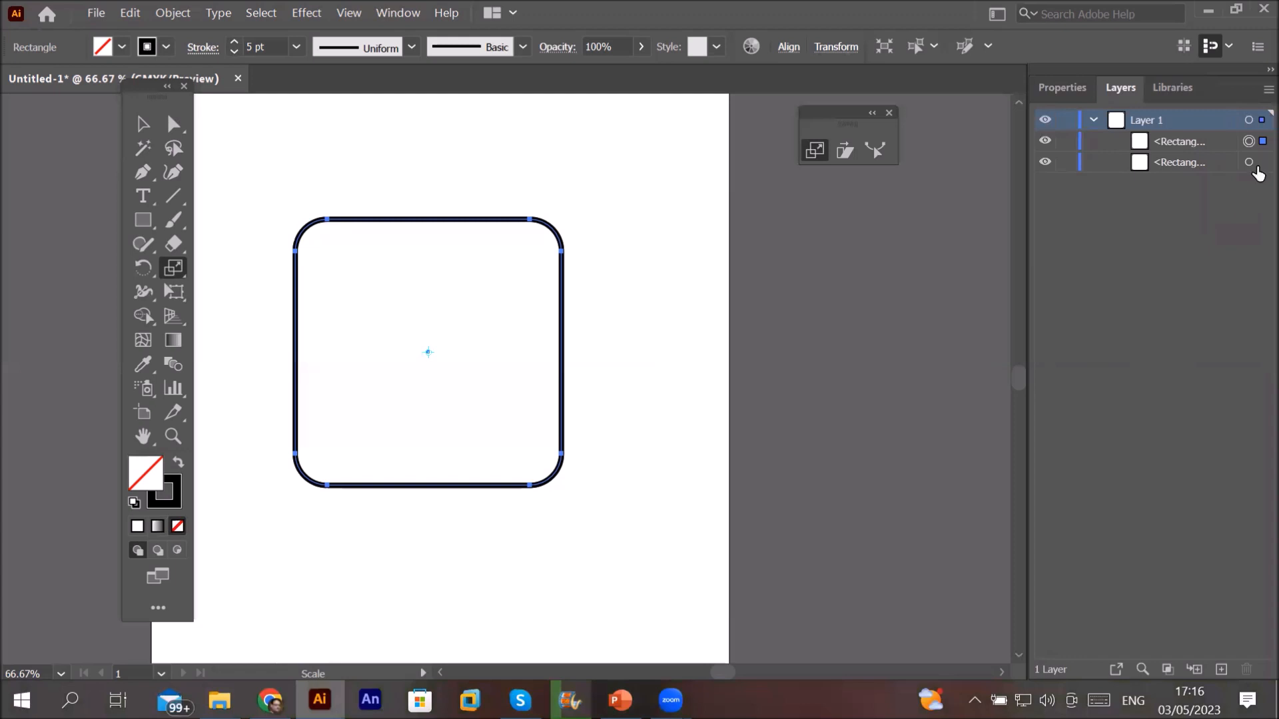
left_click(1251, 163)
left_click(1256, 143)
left_click(143, 126)
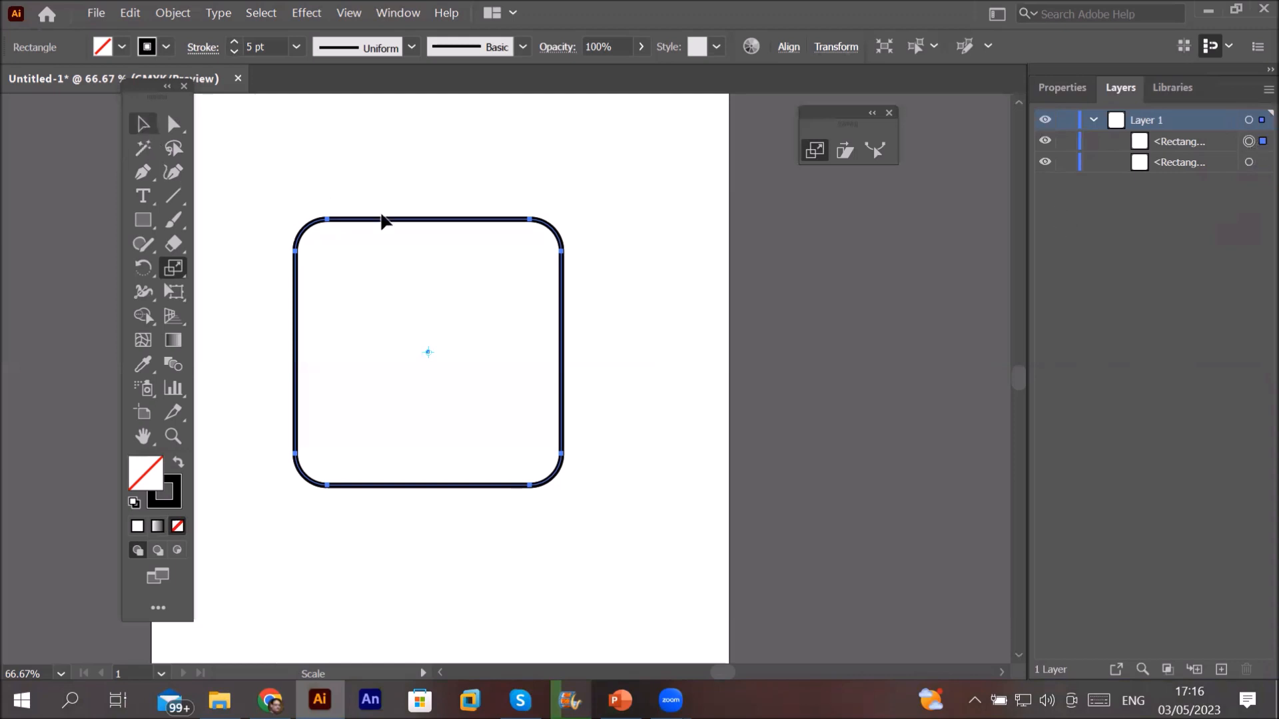
left_click(385, 219)
left_click(434, 218, "shift")
left_click_drag(447, 220, 465, 177)
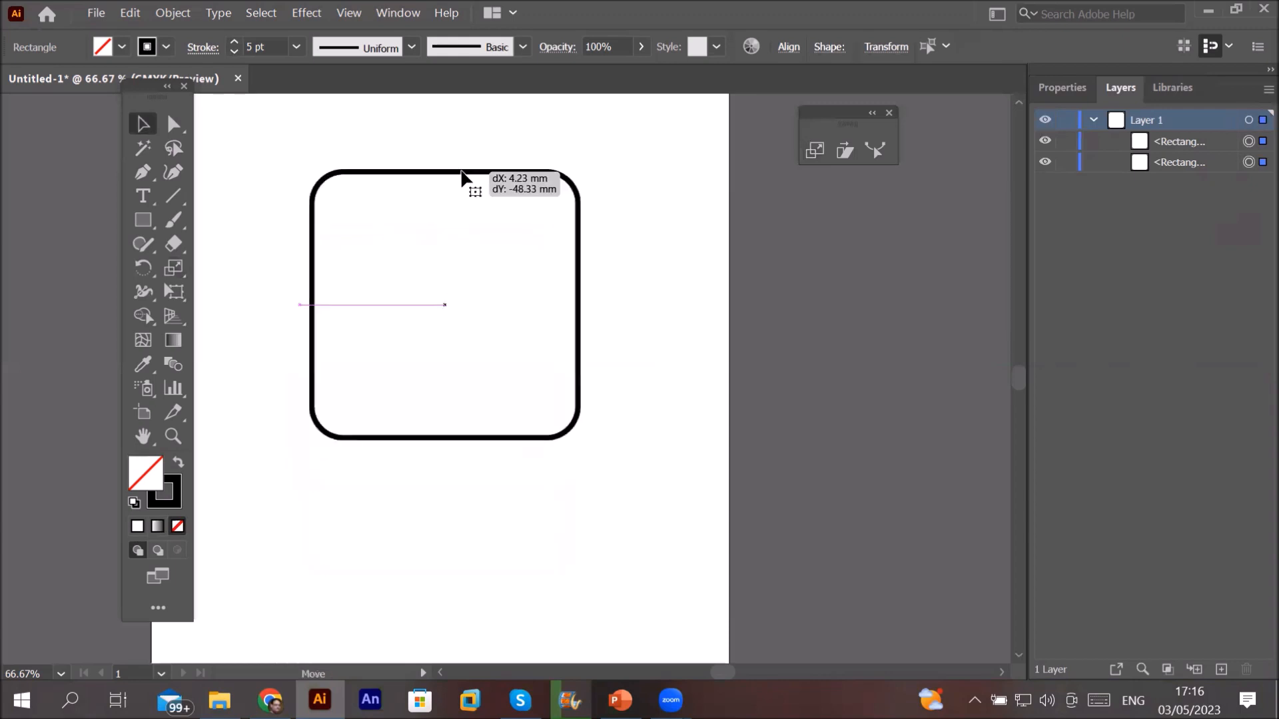
Step: Delete the overlapping copy and move the remaining rounded square further down the page
left_click(1060, 244)
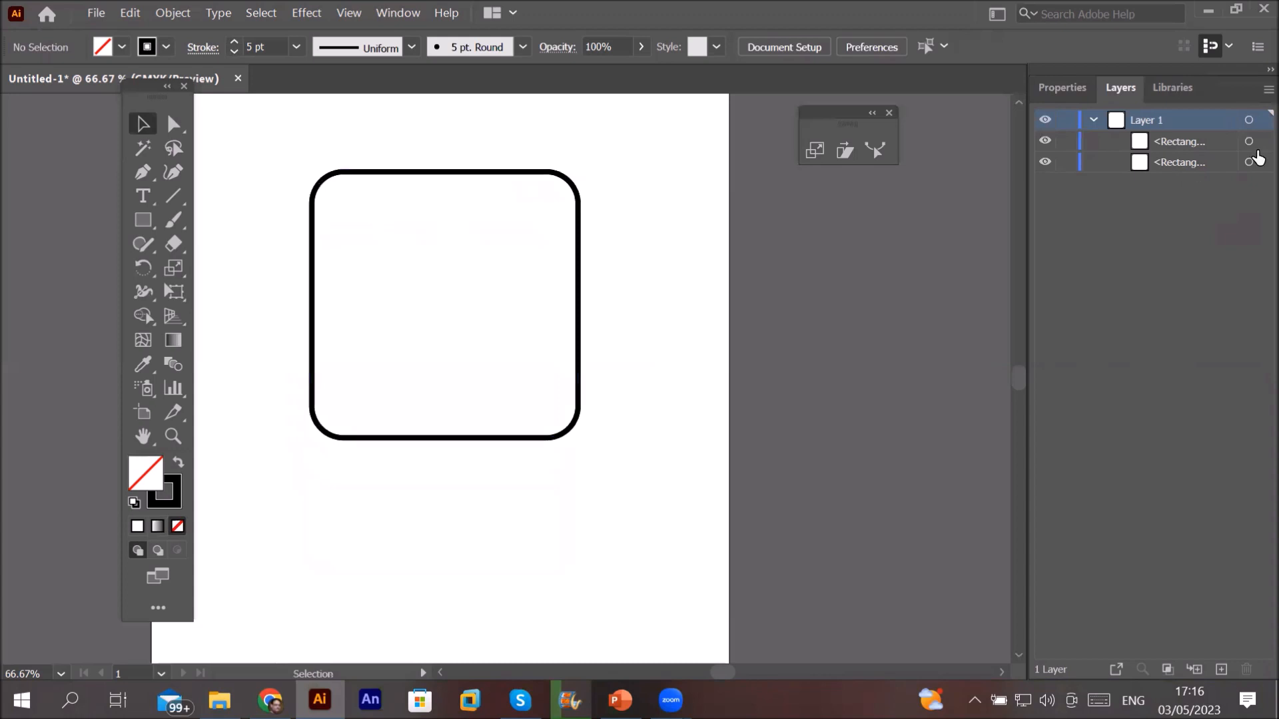
left_click(1188, 175)
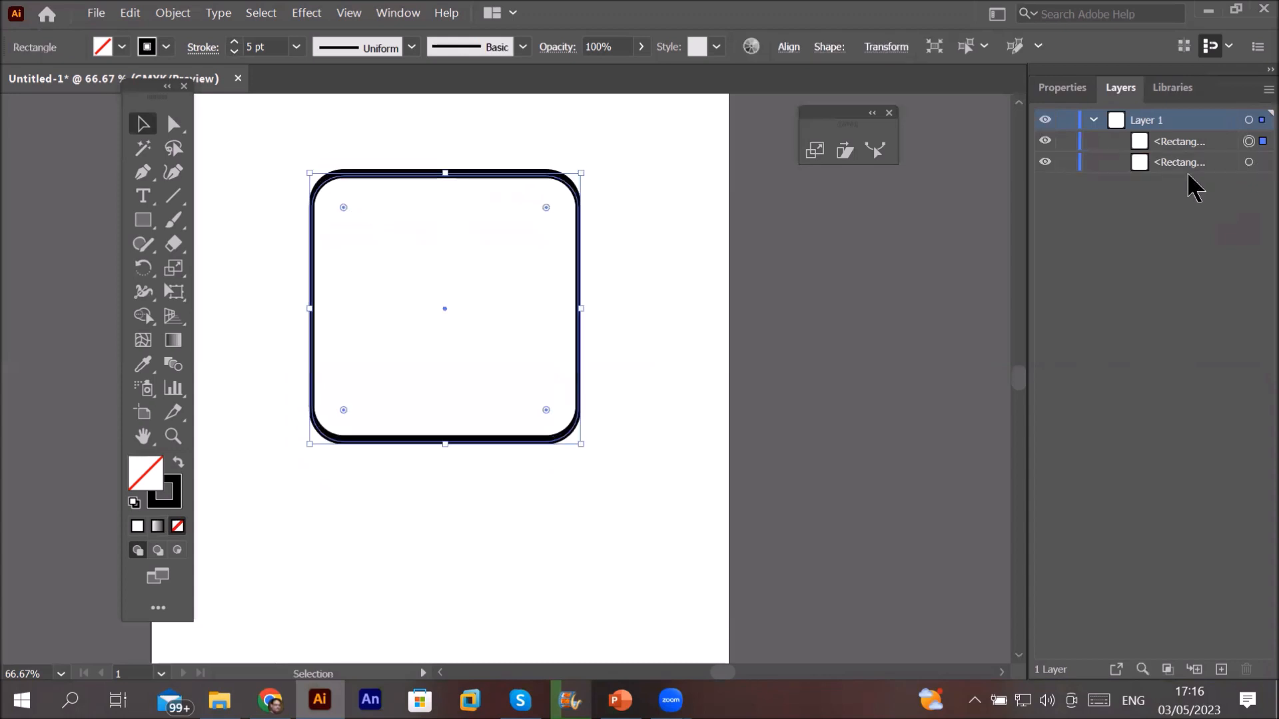
key("Down")
key("Down")
key("Down")
key("Down")
key("Down")
key("Down")
key("Down")
key("Down")
key("Down")
key("Down")
key("Down")
key("Down")
key("Down")
key("Down")
key("Down")
key("Down")
key("Down")
key("Down")
key("Down")
key("Down")
key("Down")
key("Down")
key("Down")
key("Down")
key("Down")
key("Down")
key("Down")
key("Down")
key("Down")
key("Down")
key("Down")
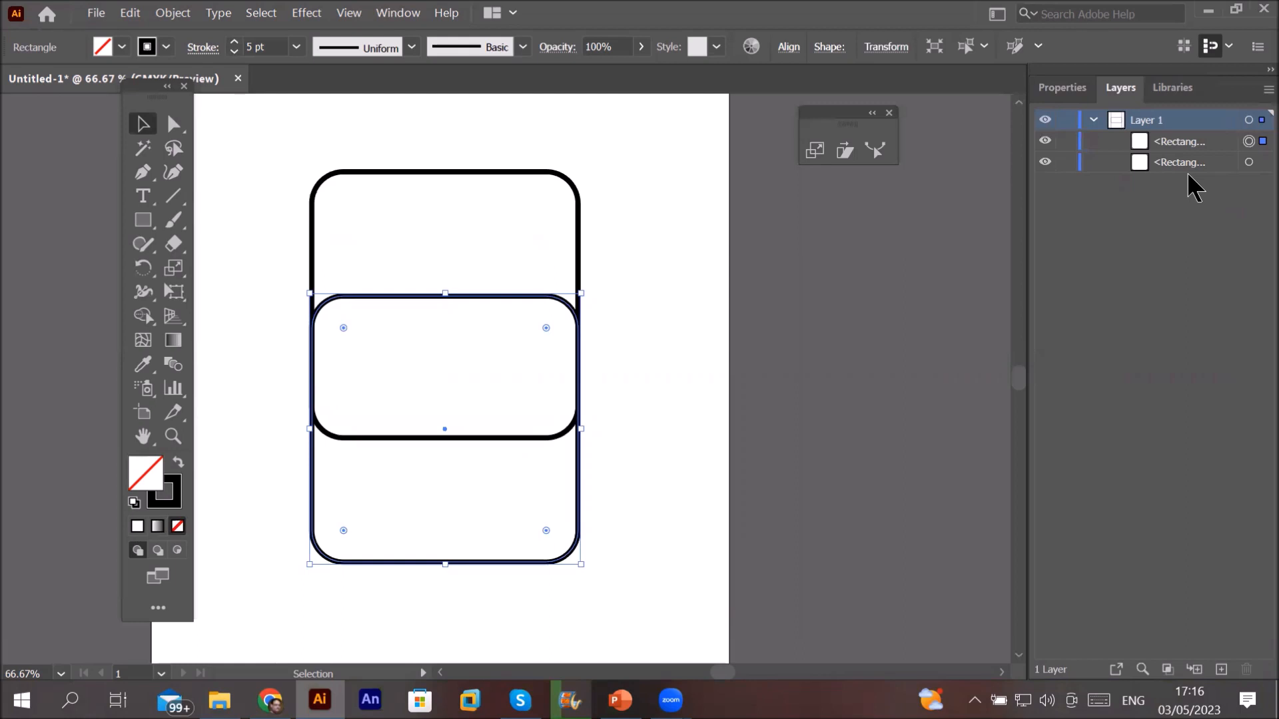
key("Delete")
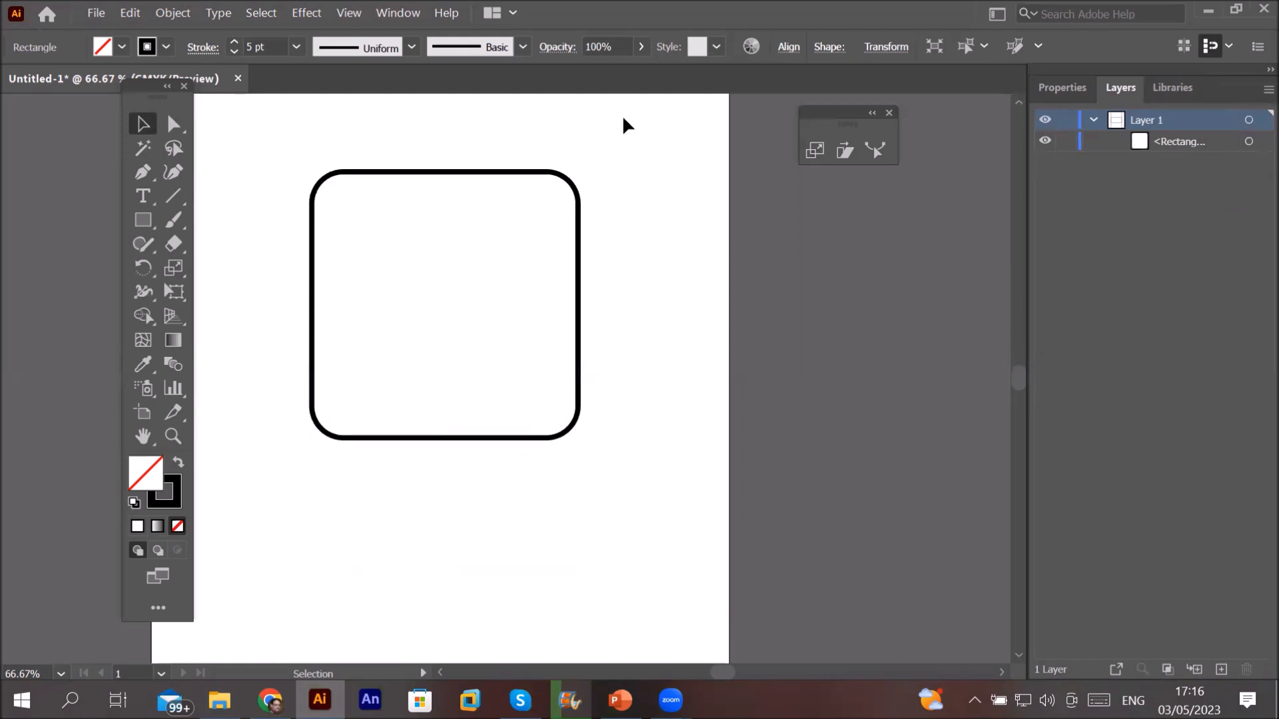
left_click_drag(503, 238, 502, 237)
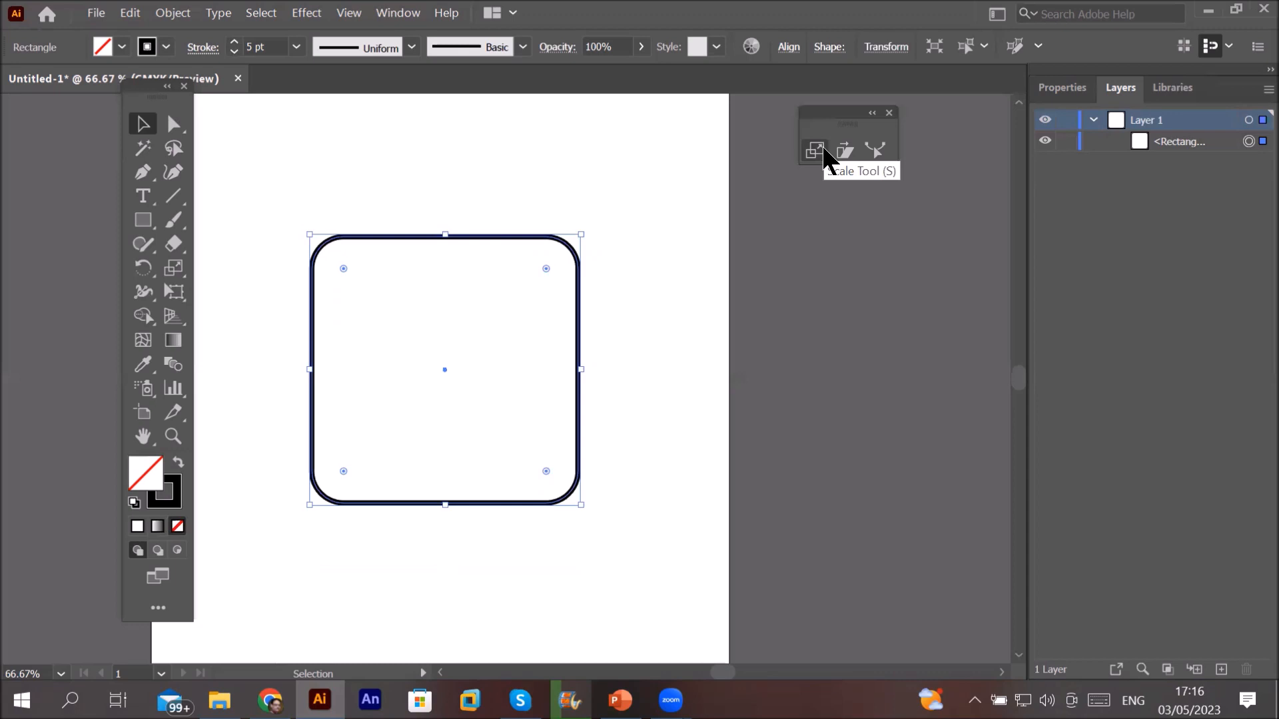
Step: Scale the rounded square uniformly to 50% with the Scale tool
double_click(824, 155)
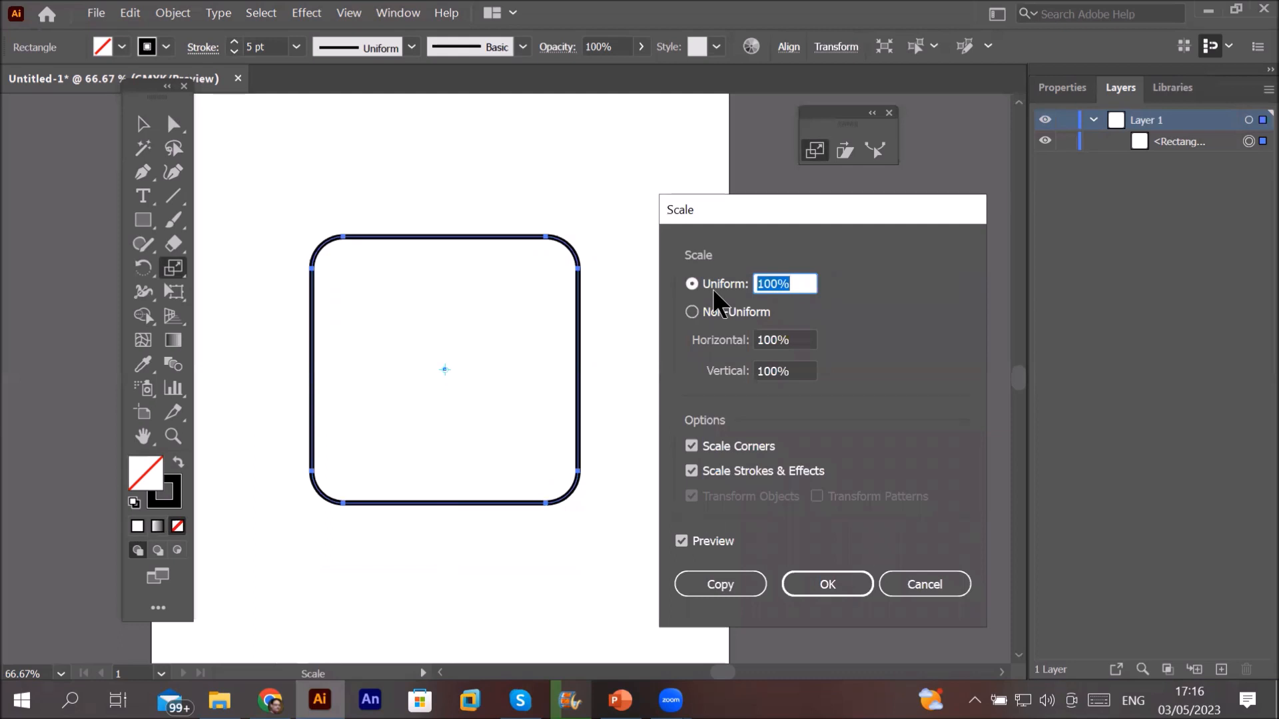
type("50")
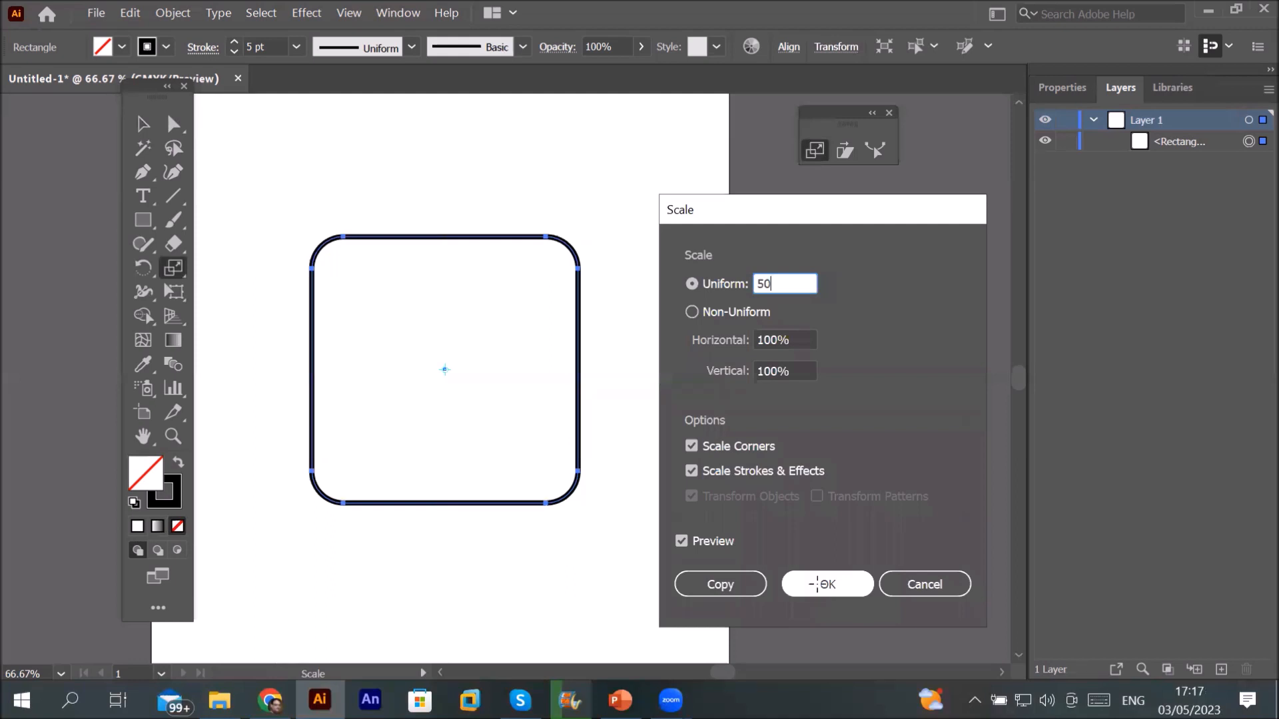
left_click(818, 585)
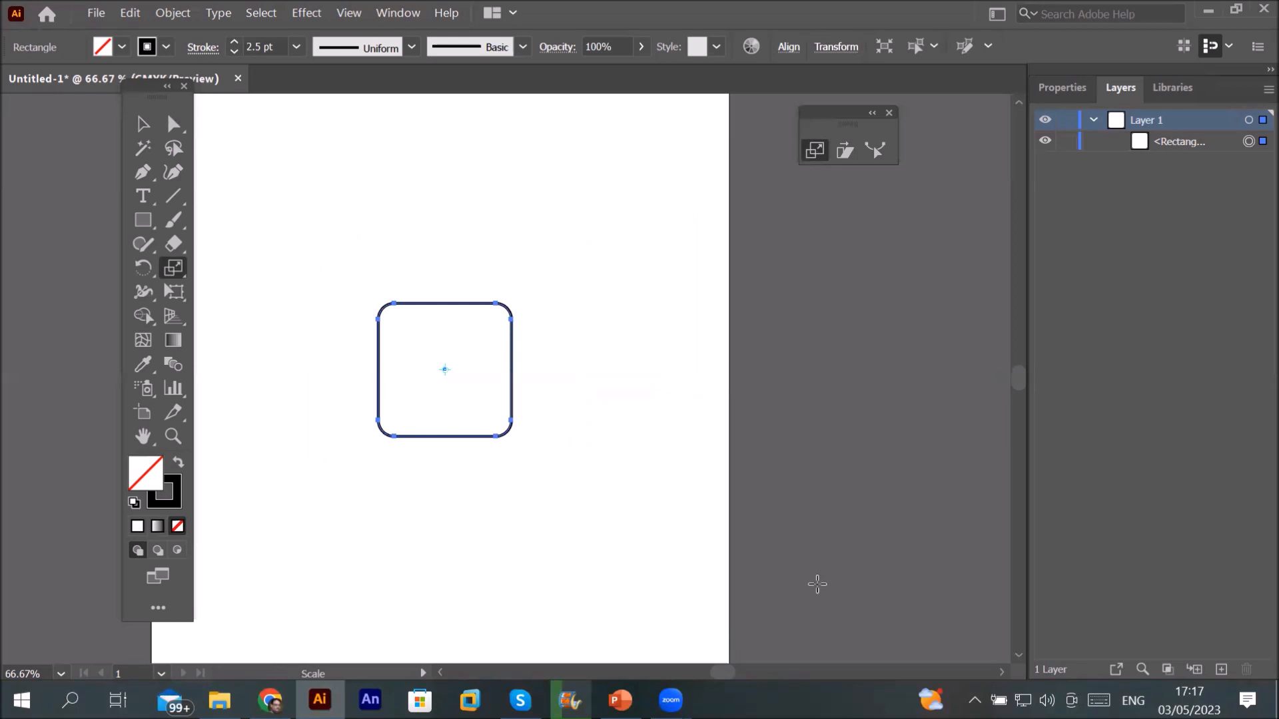
Step: Undo the 50% shrink, delete the rounded square, and draw a new square about 90.66 mm wide
key("ctrl+z")
key("v")
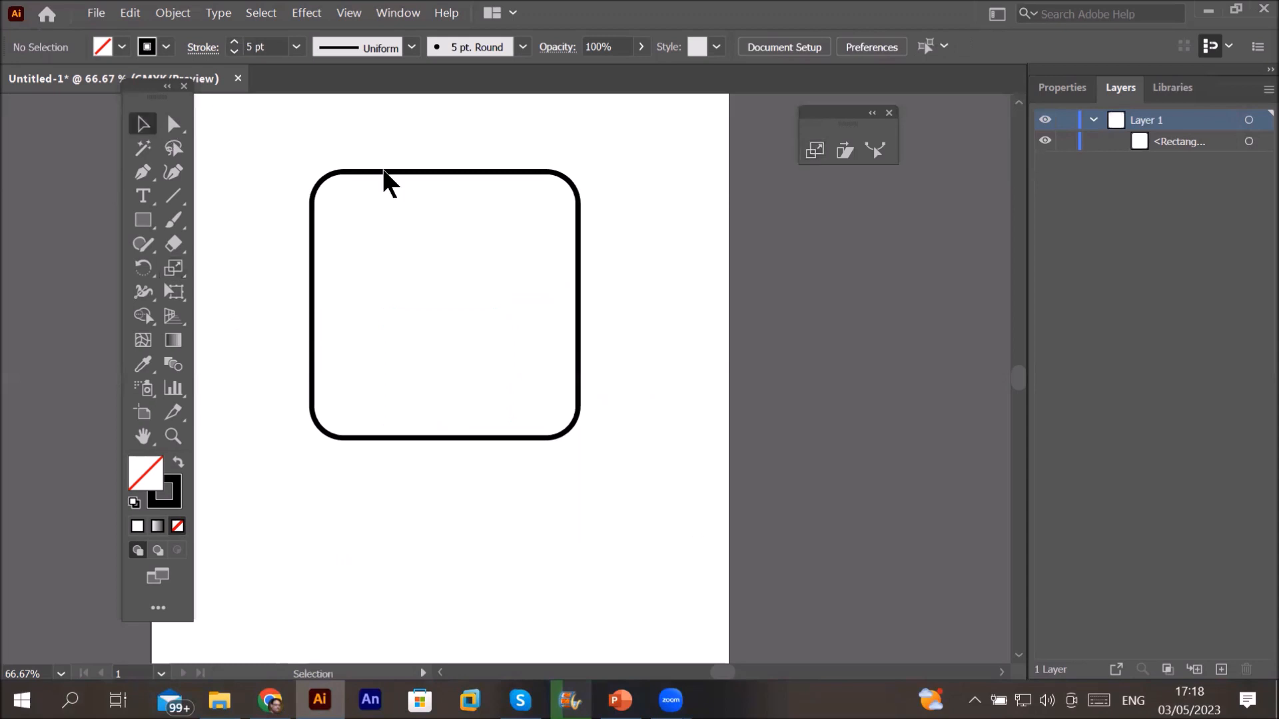
left_click(413, 237)
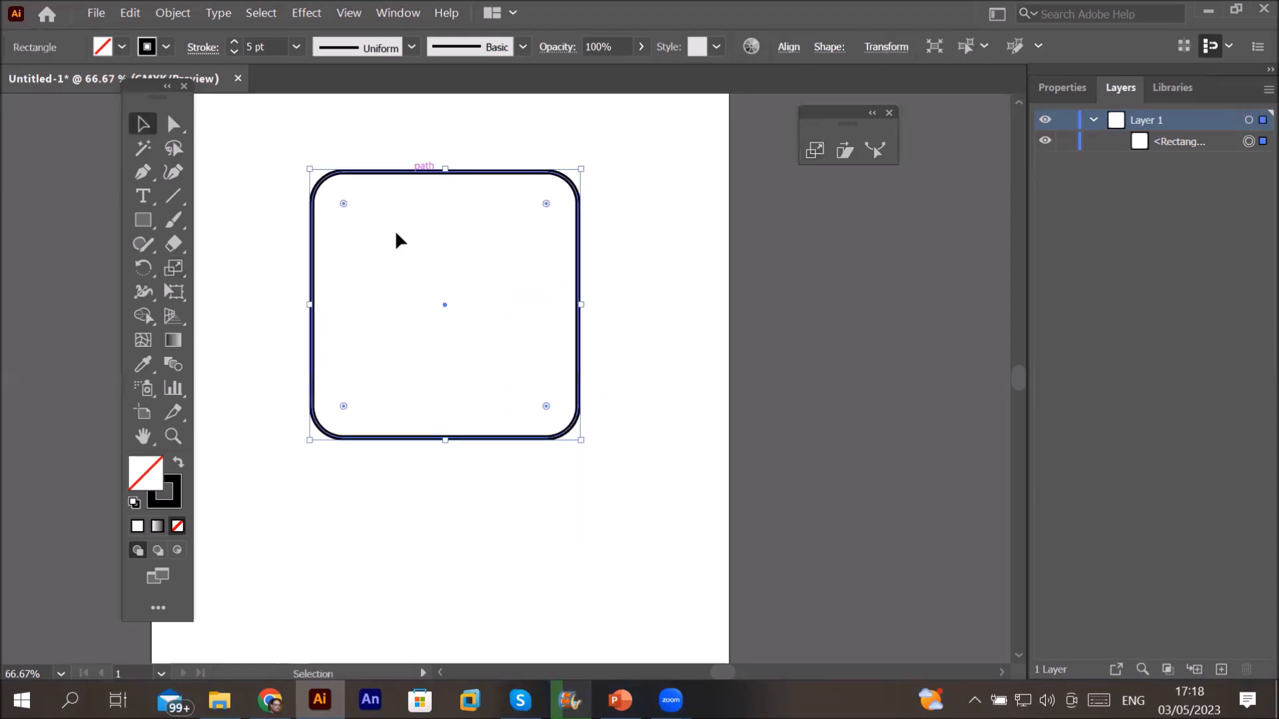
key("Delete")
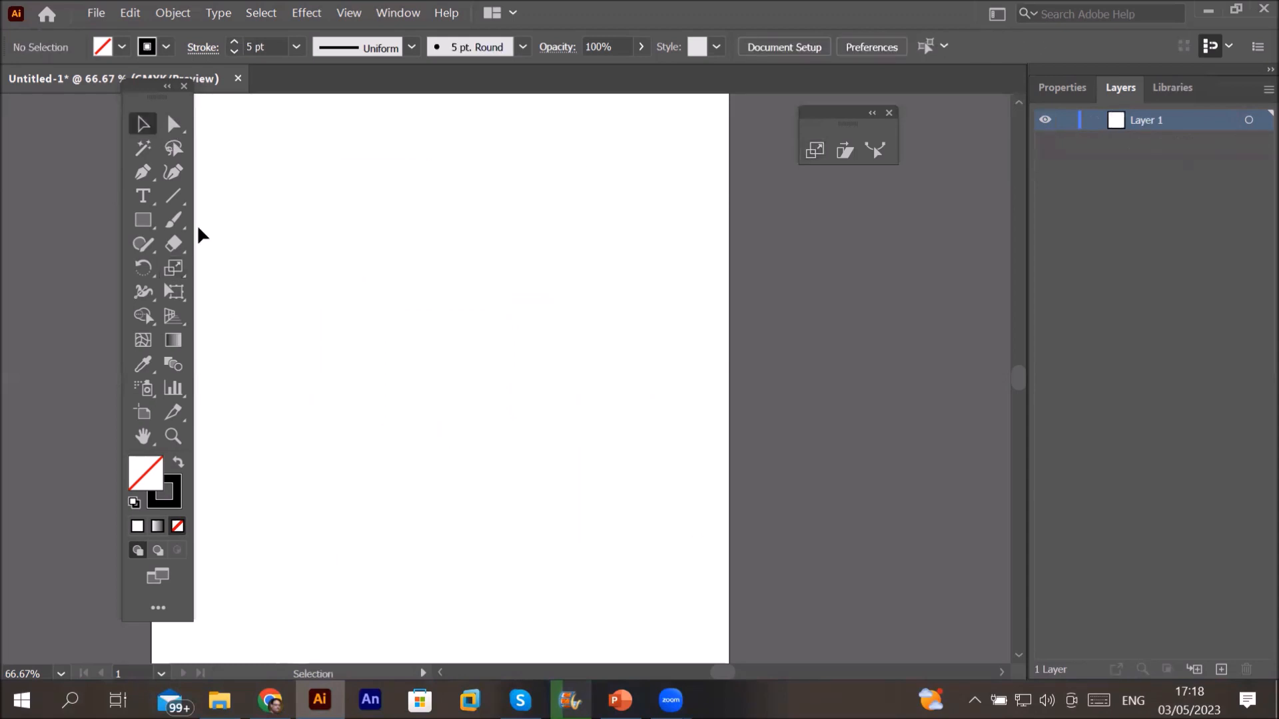
left_click(140, 221)
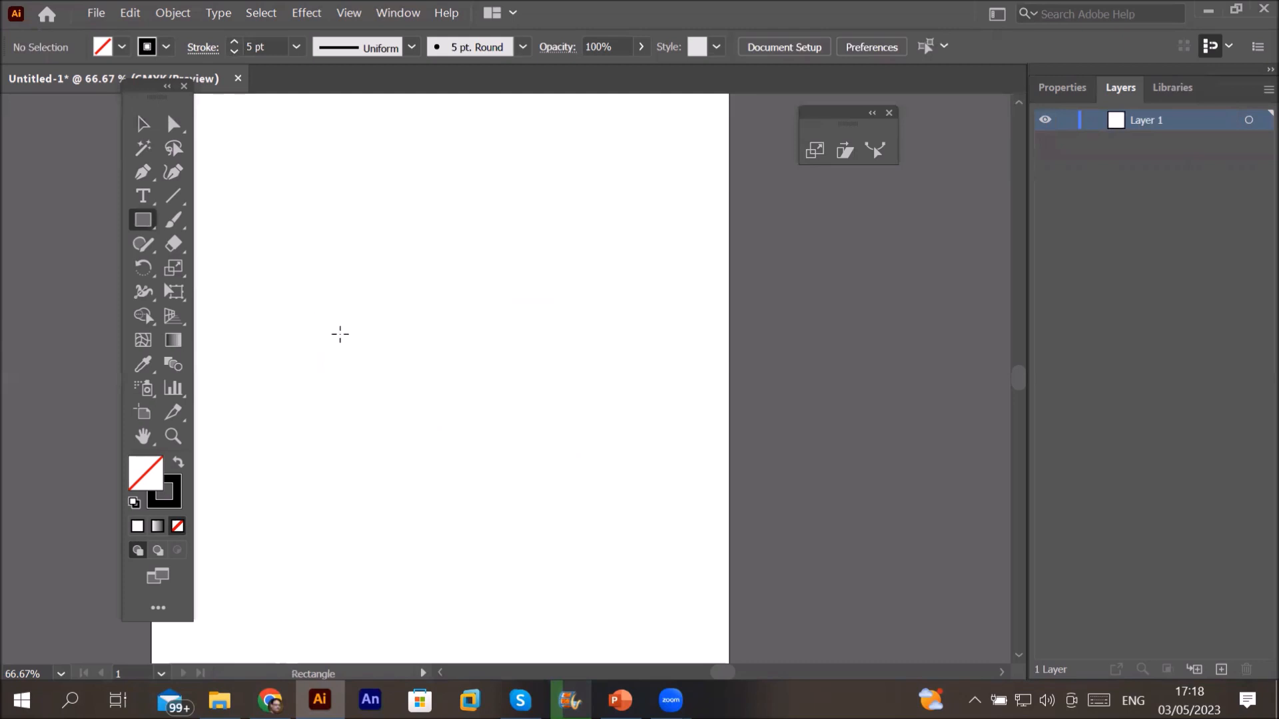
mouse_move(528, 478)
left_mouse_down()
mouse_move(574, 541)
mouse_move(564, 510)
left_mouse_up()
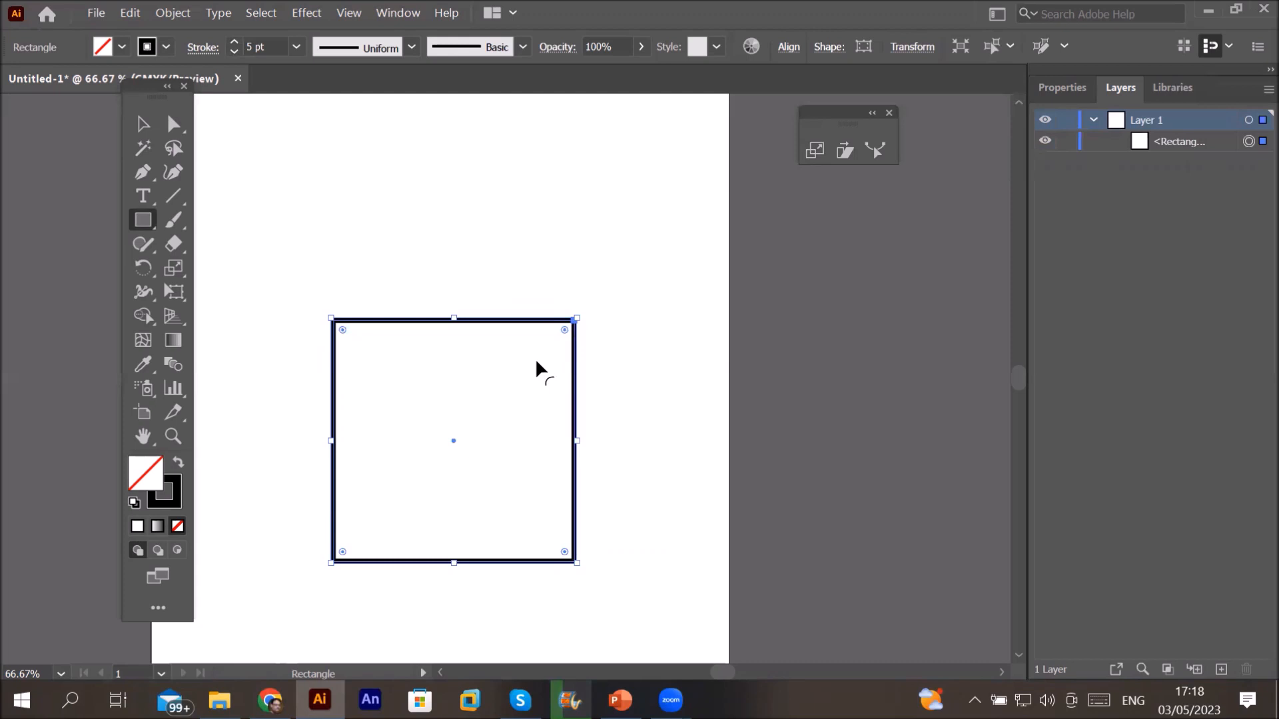
Step: Round the new square's corners to about 14.3 mm and raise its stroke weight to 10 pt
left_click_drag(537, 361, 535, 361)
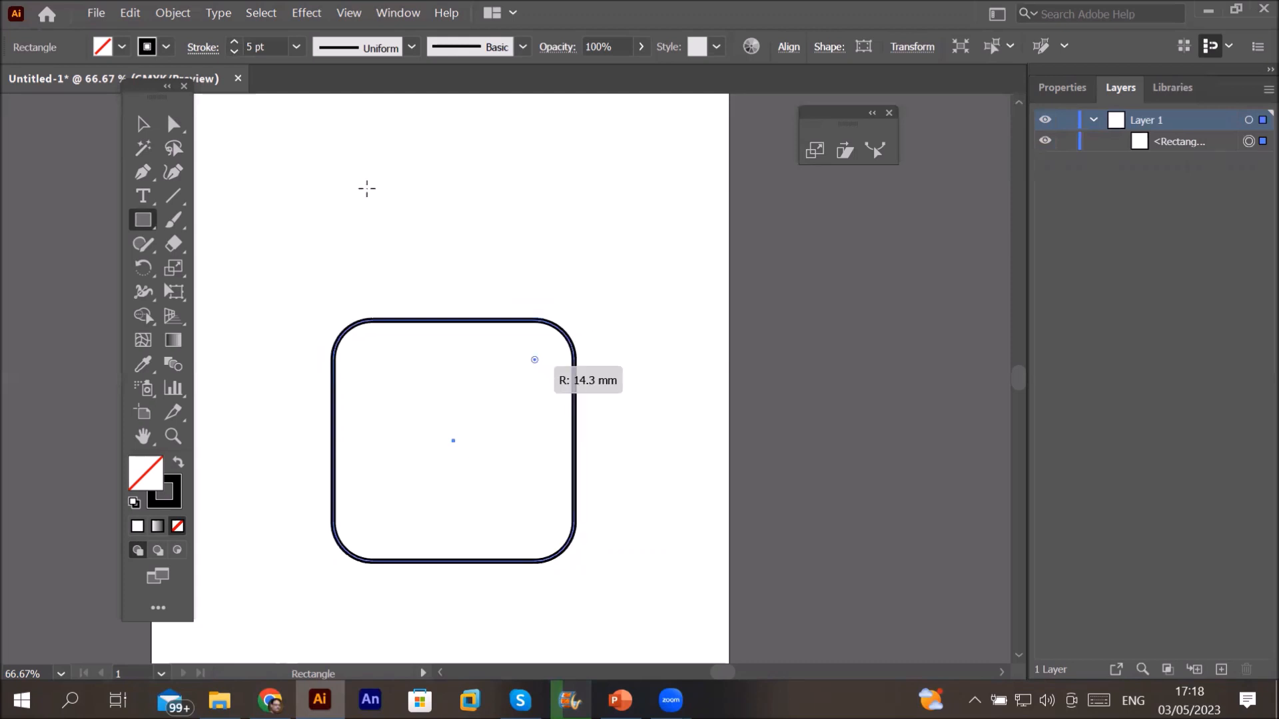
left_click(233, 39)
left_click(234, 39)
left_click(233, 40)
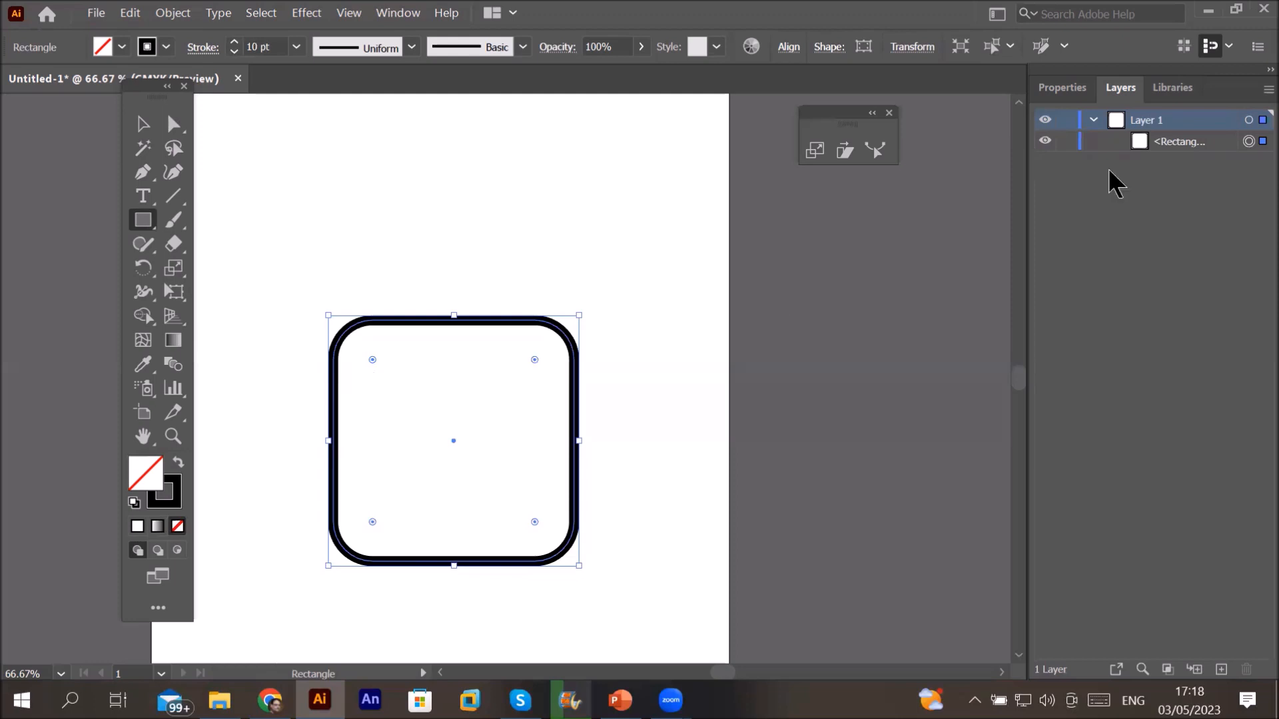
Step: Make a non-uniform scaled copy of the rounded square at 125% horizontal and 150% vertical
left_click(1211, 142)
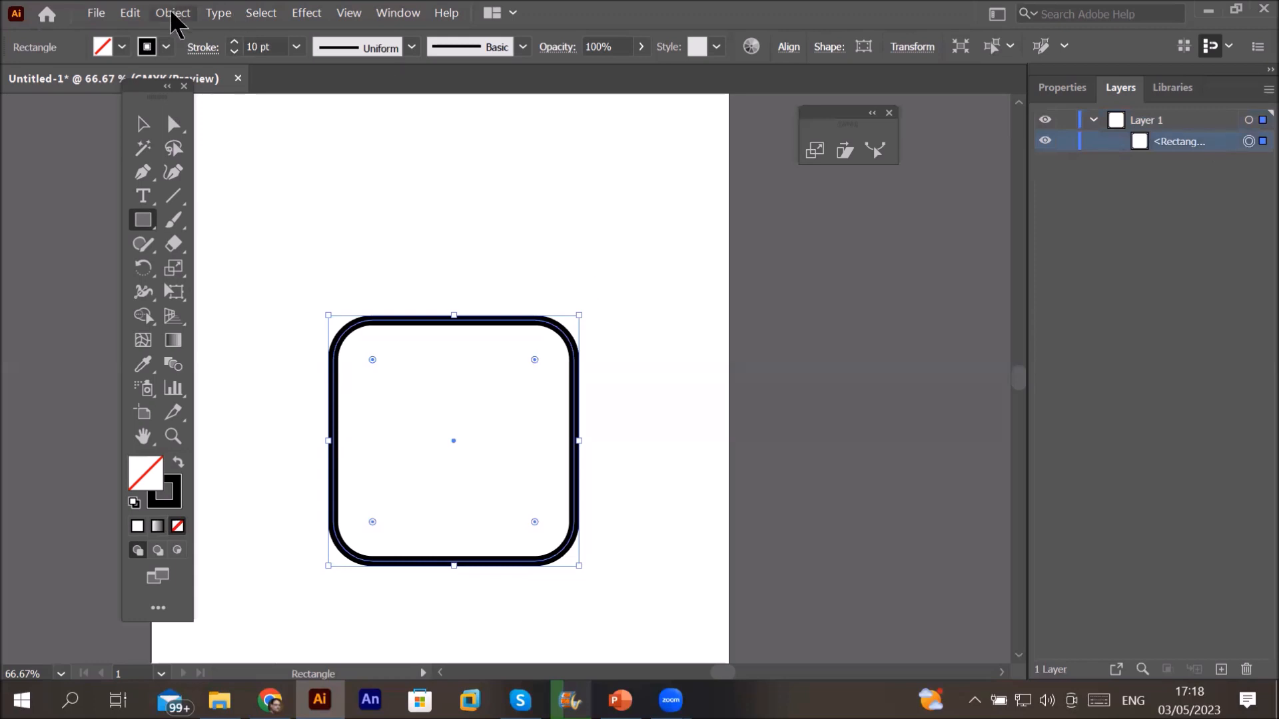
double_click(172, 267)
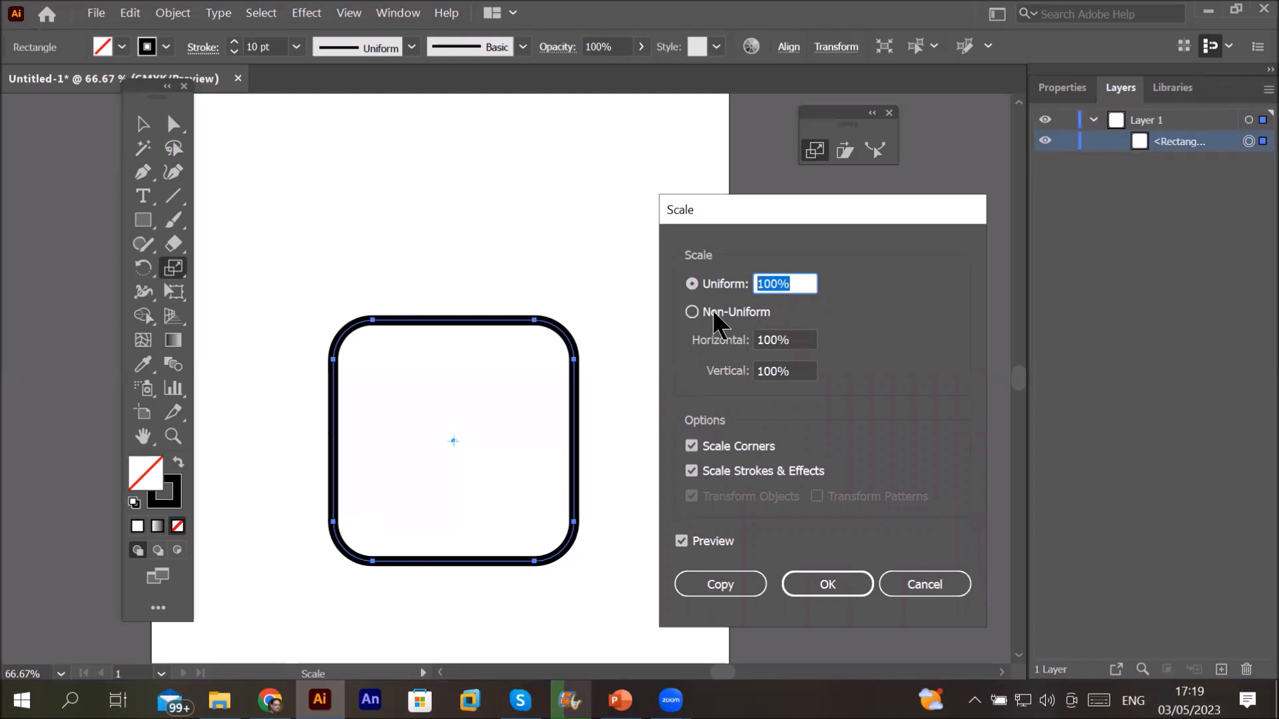
left_click(713, 313)
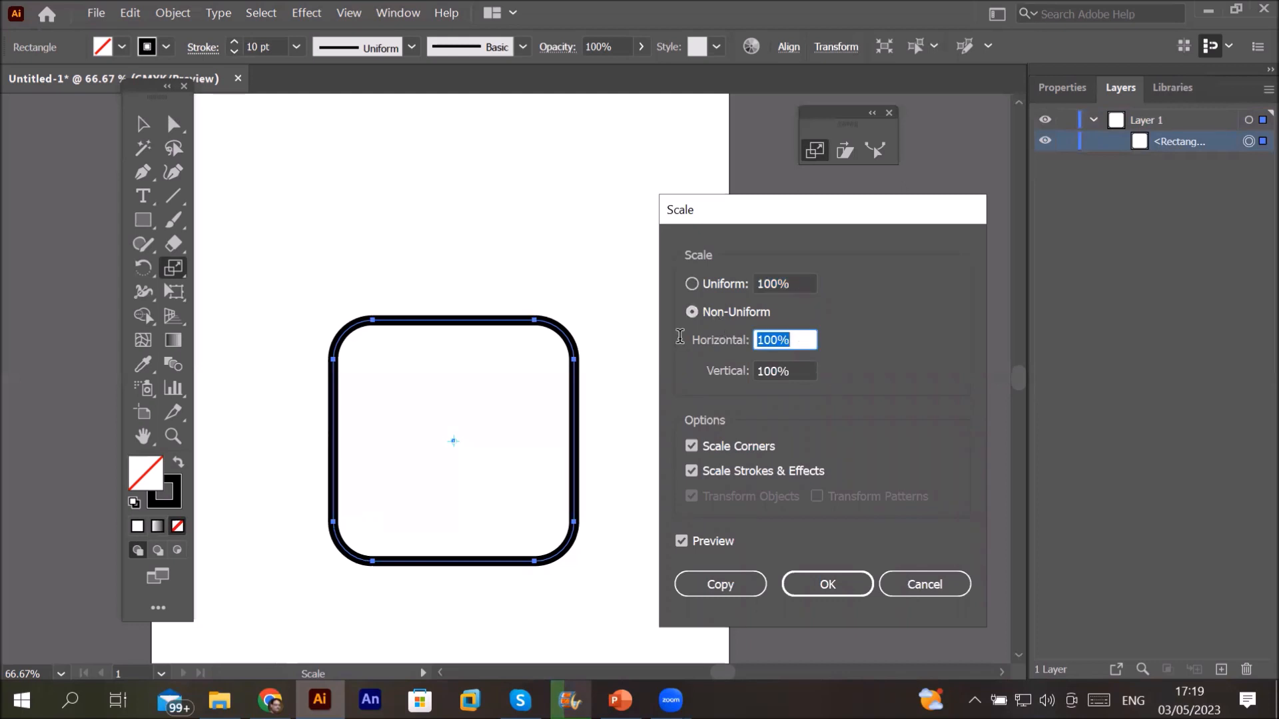
type("125")
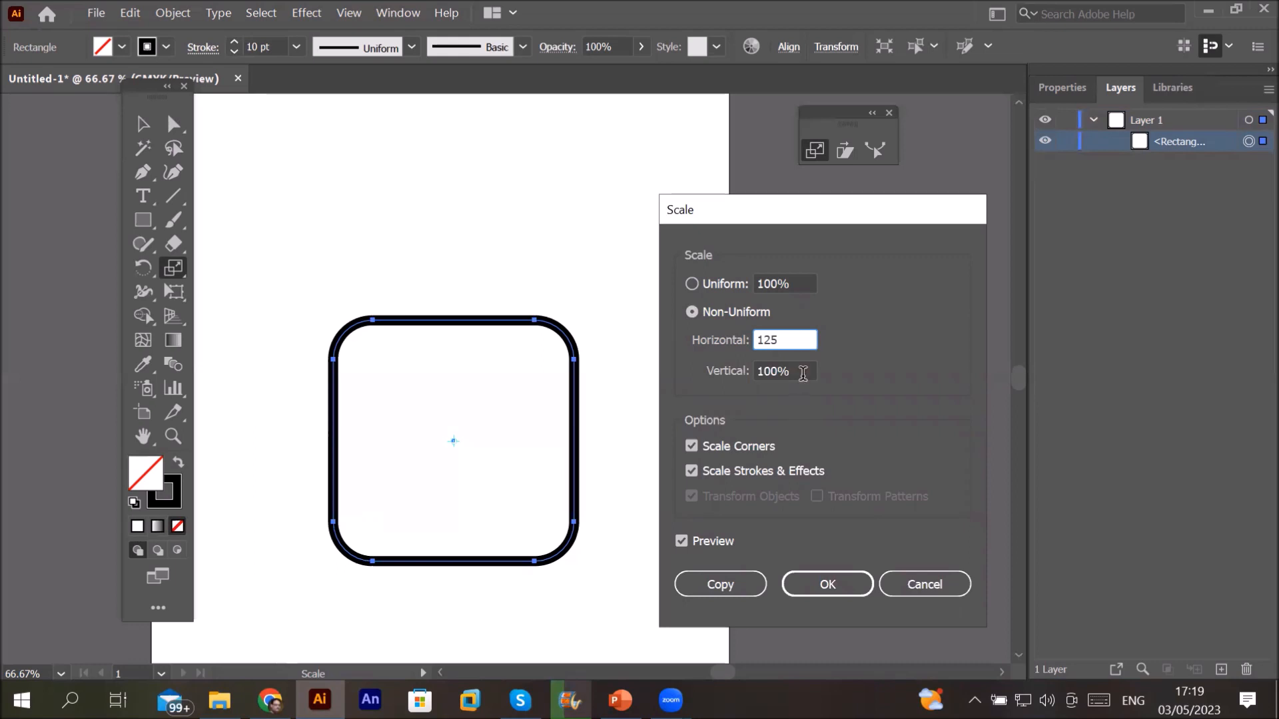
key("Tab")
type("150")
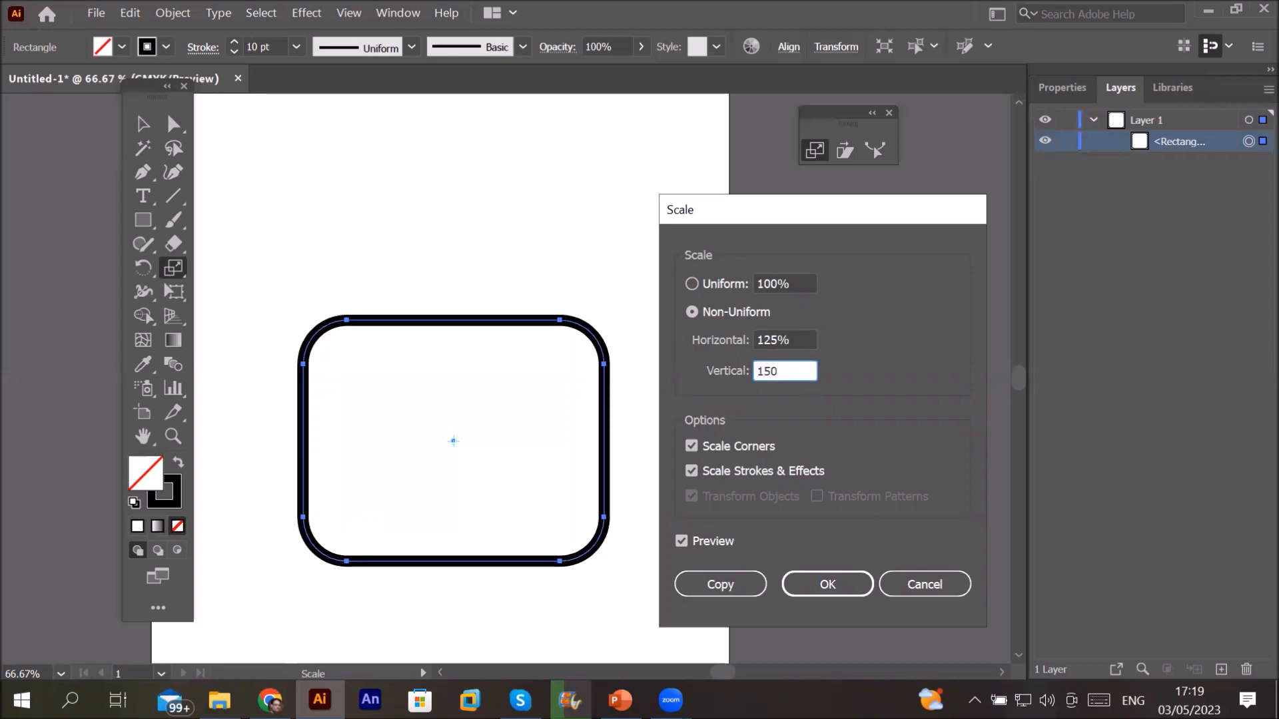
left_click(725, 576)
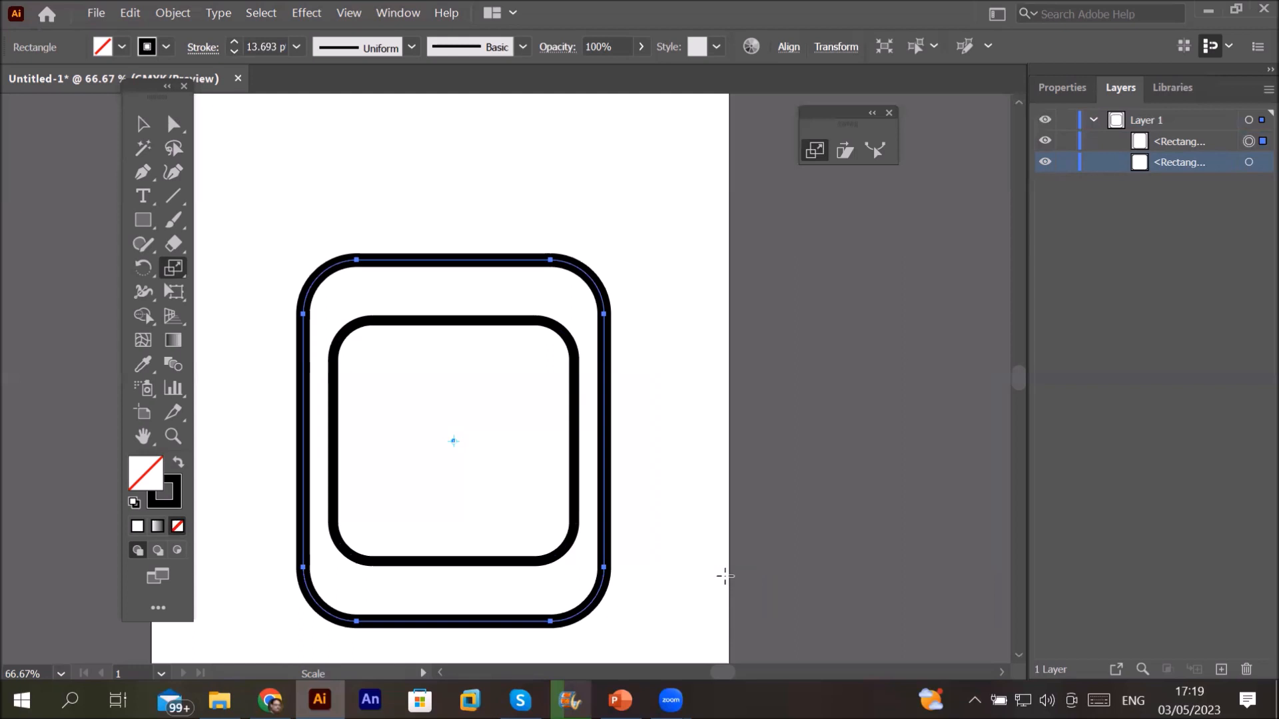
Step: Undo the scaled copy, try a 150% by 150% non-uniform copy, then undo that too
key("ctrl+z")
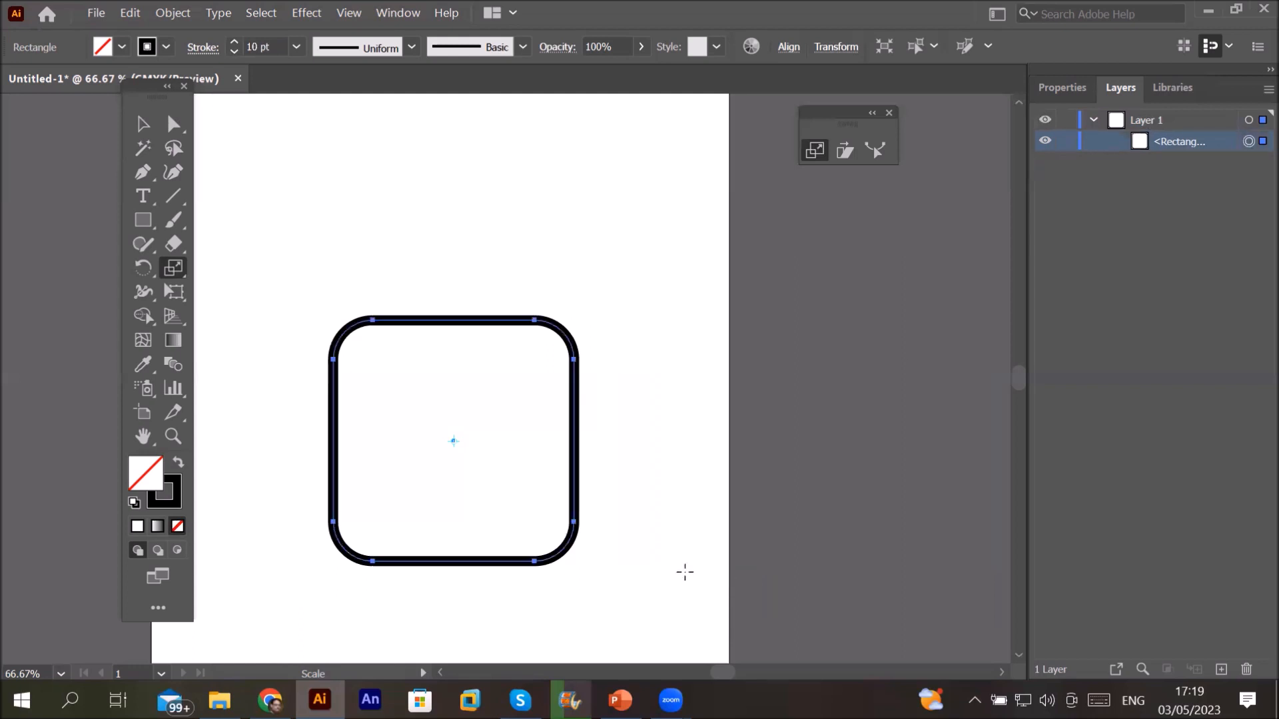
double_click(175, 268)
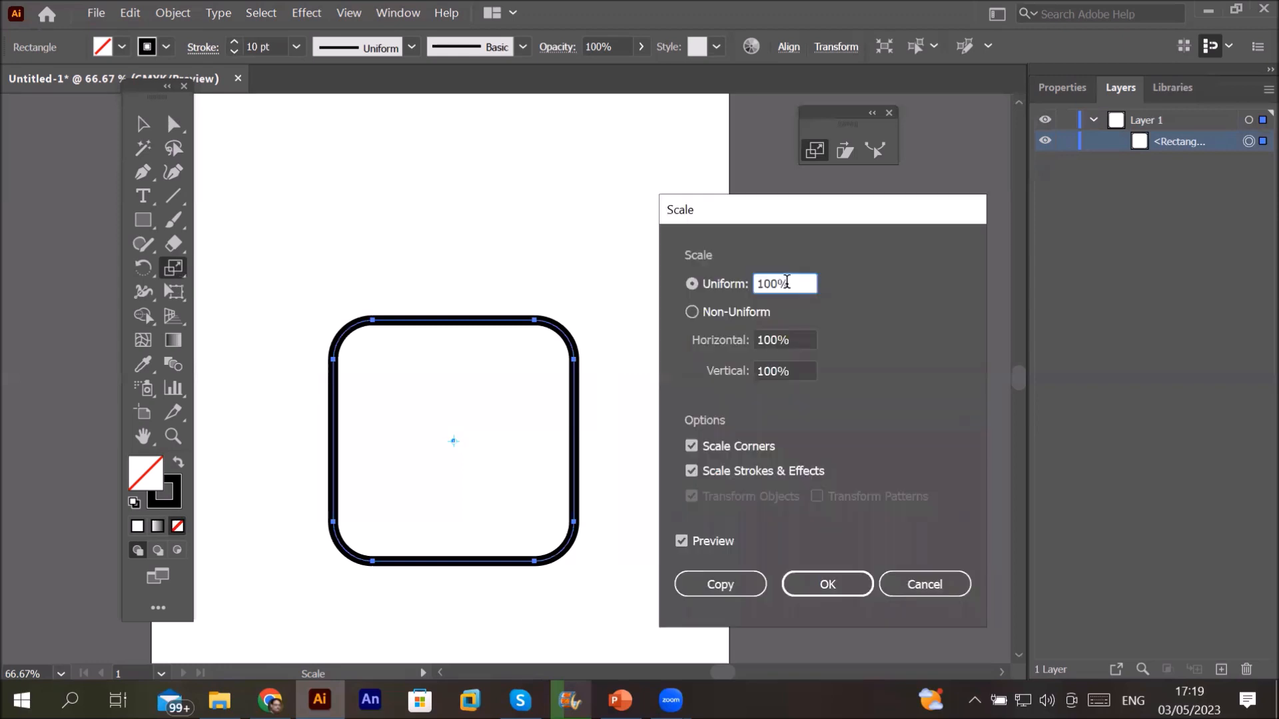
left_click(701, 287)
left_click(710, 314)
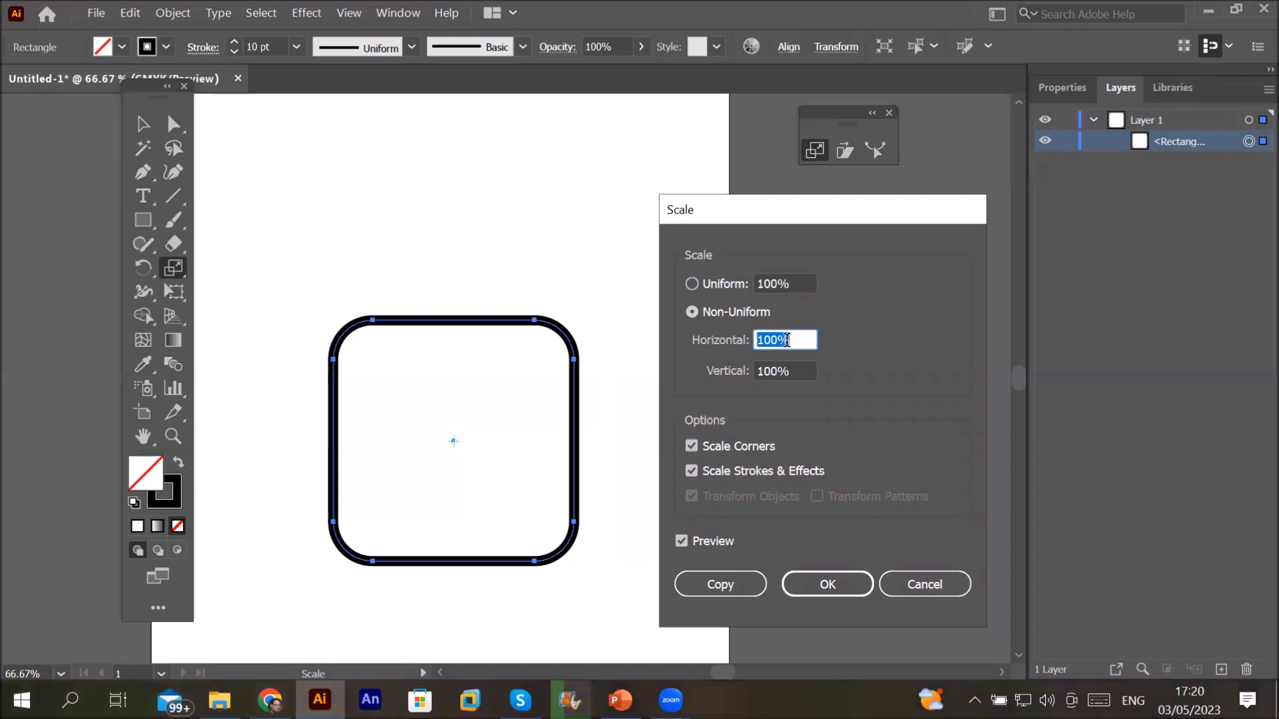
type("150")
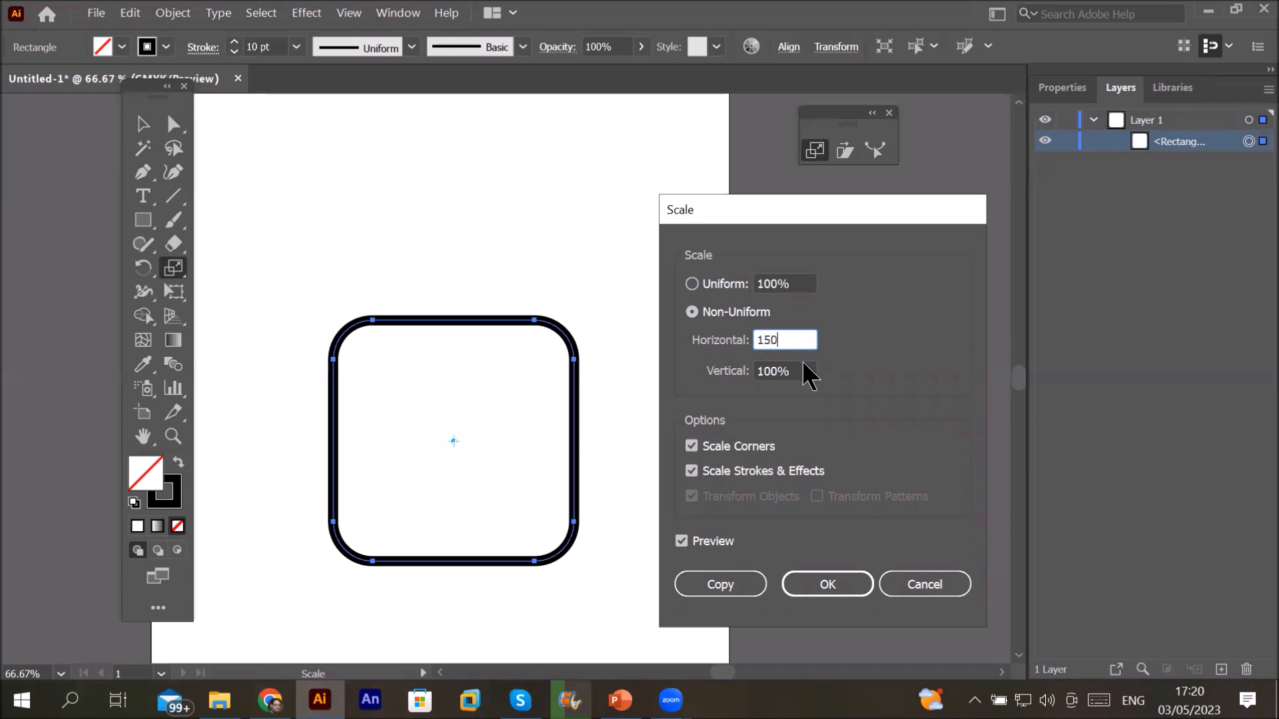
key("Tab")
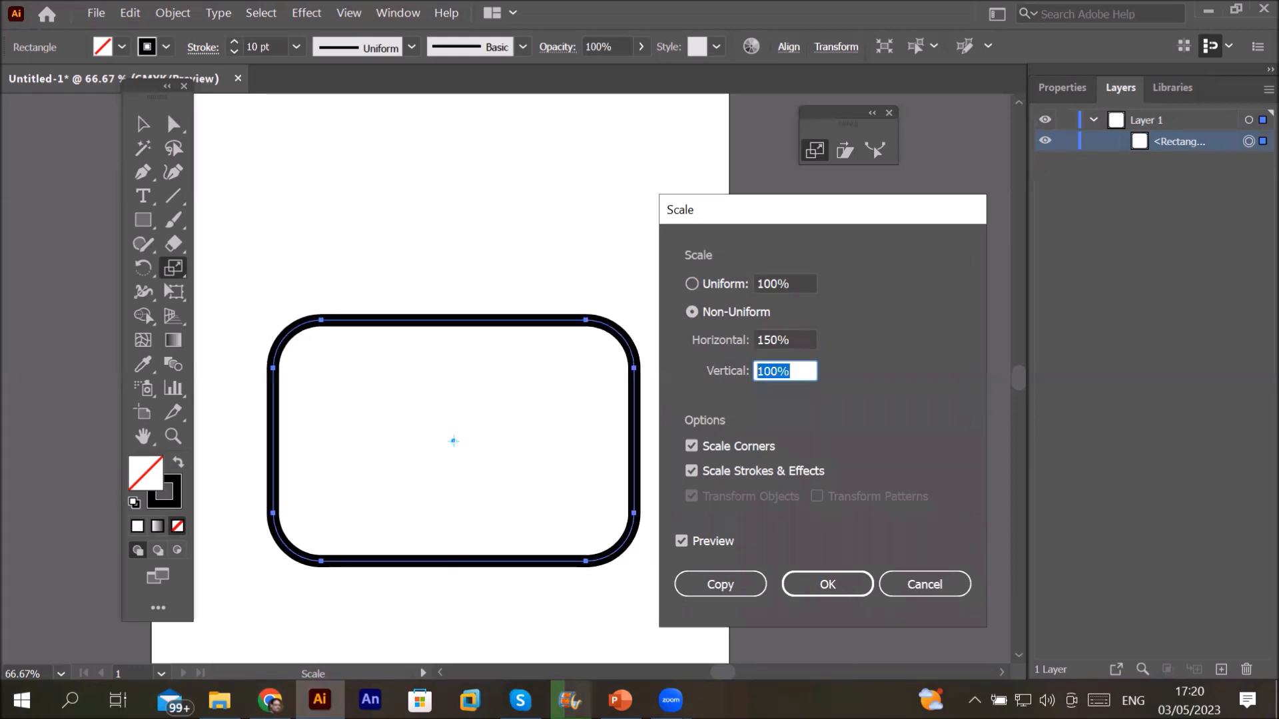
type("150")
left_click(718, 582)
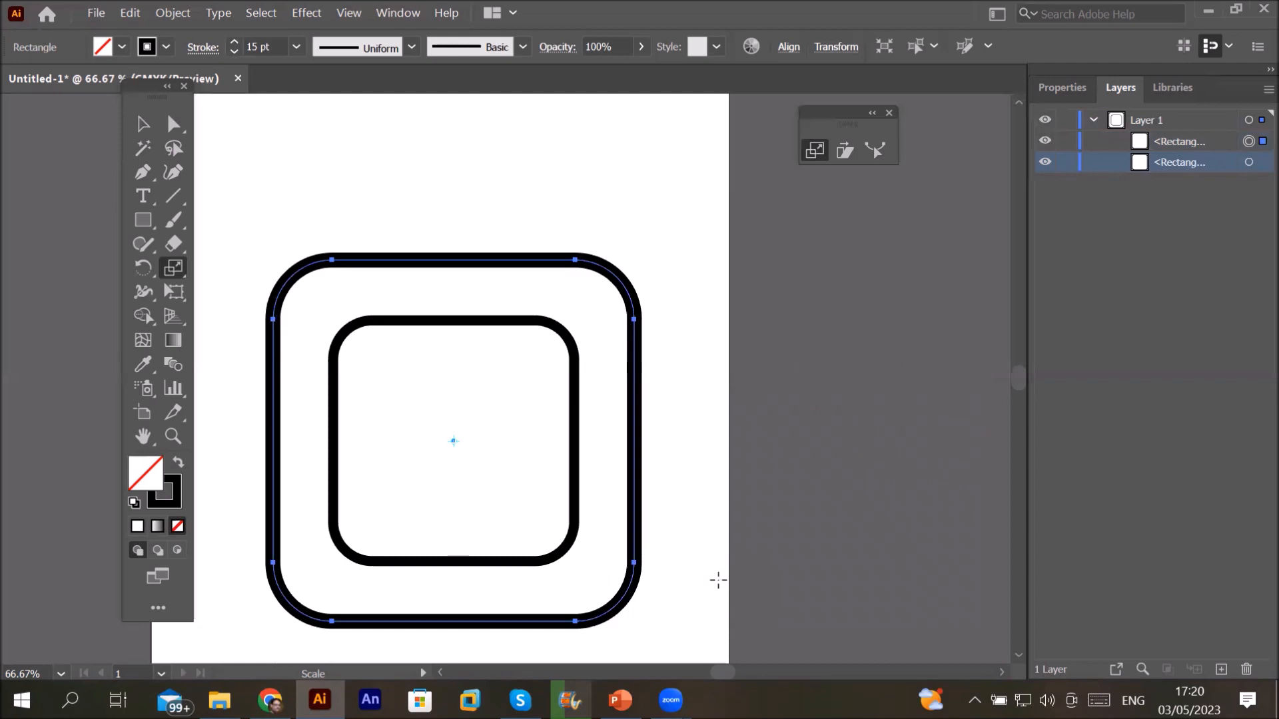
key("ctrl+z")
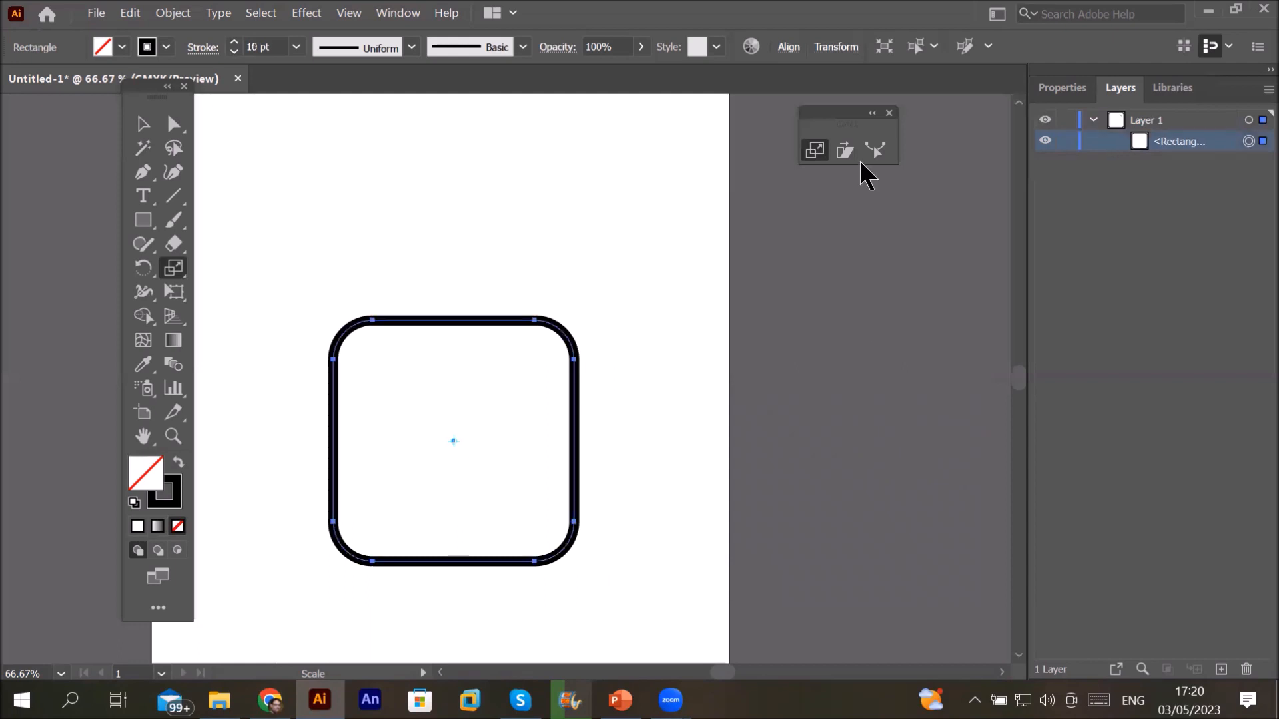
double_click(816, 152)
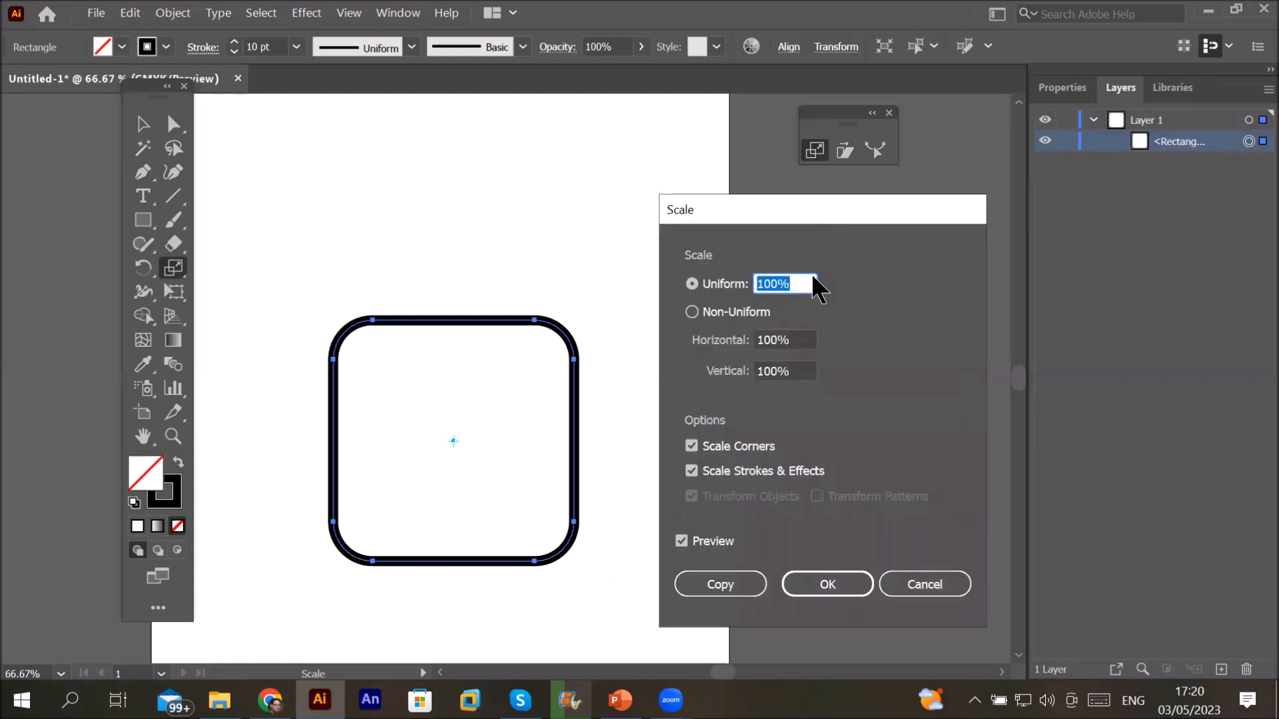
type("150")
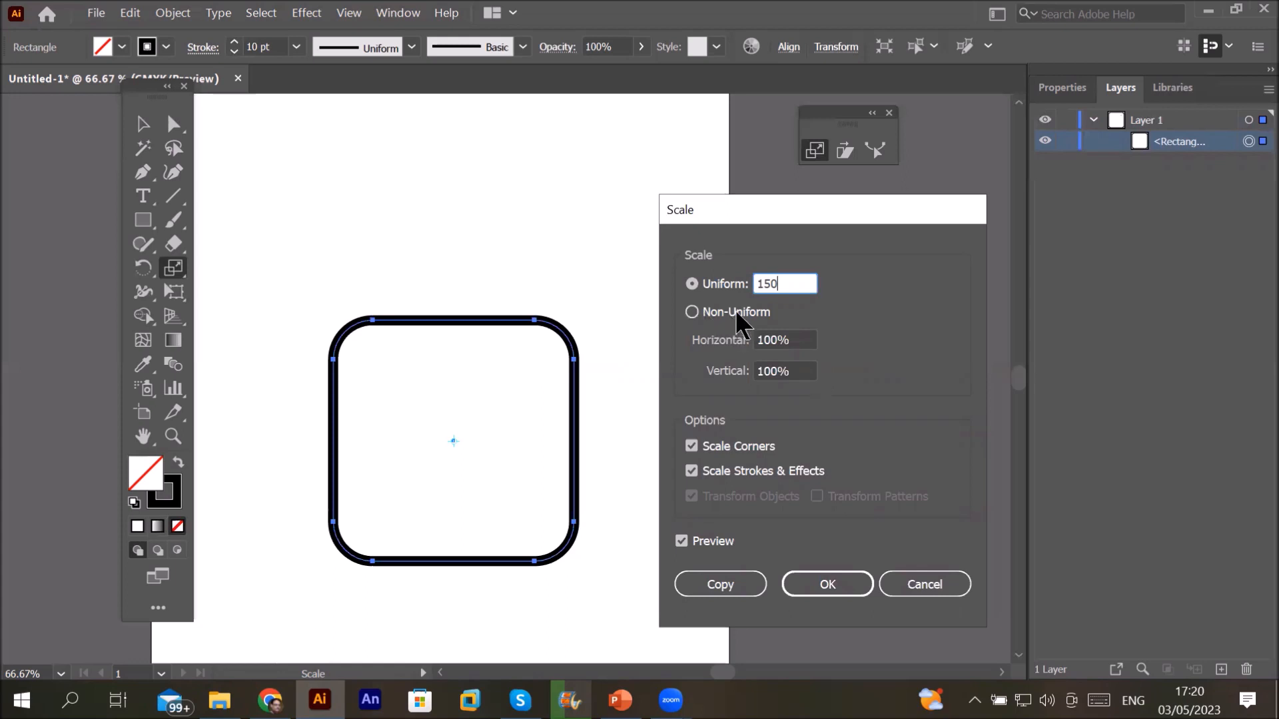
key("Tab")
left_click(811, 339)
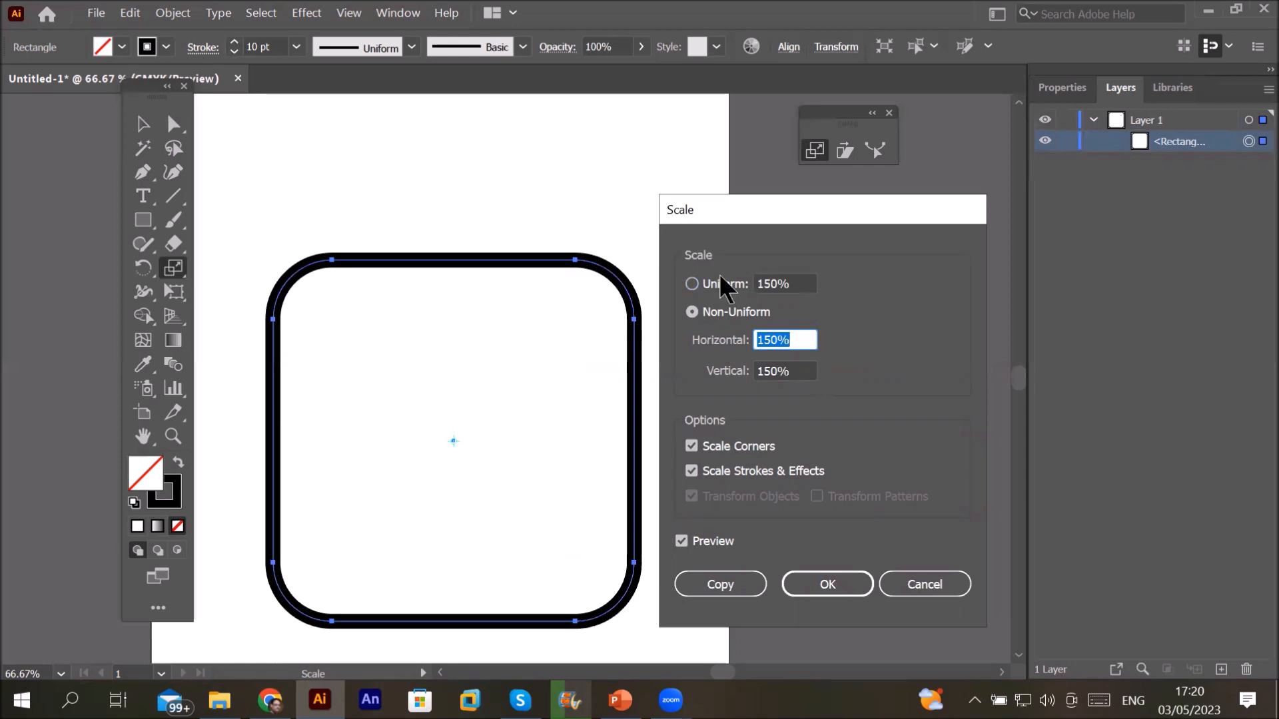
key("Escape")
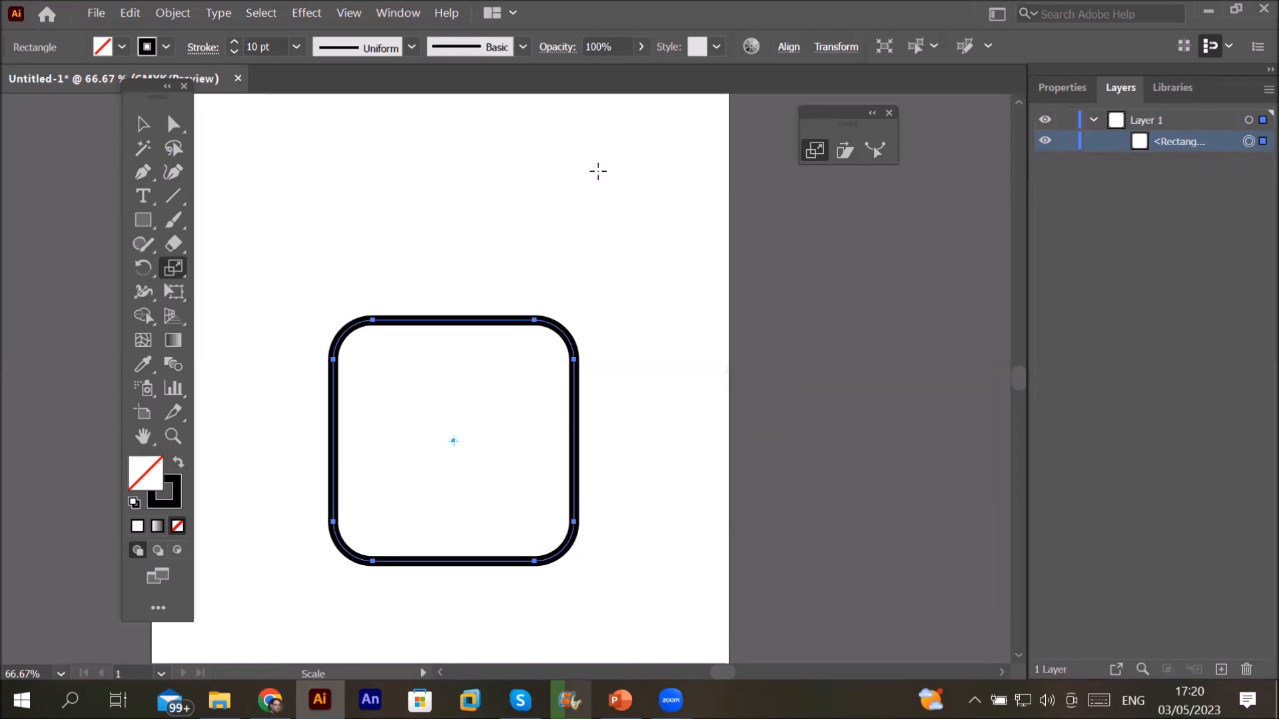
Step: Make a non-uniform copy of the rounded square at 150% horizontal and 50% vertical, then undo it
left_click(816, 150)
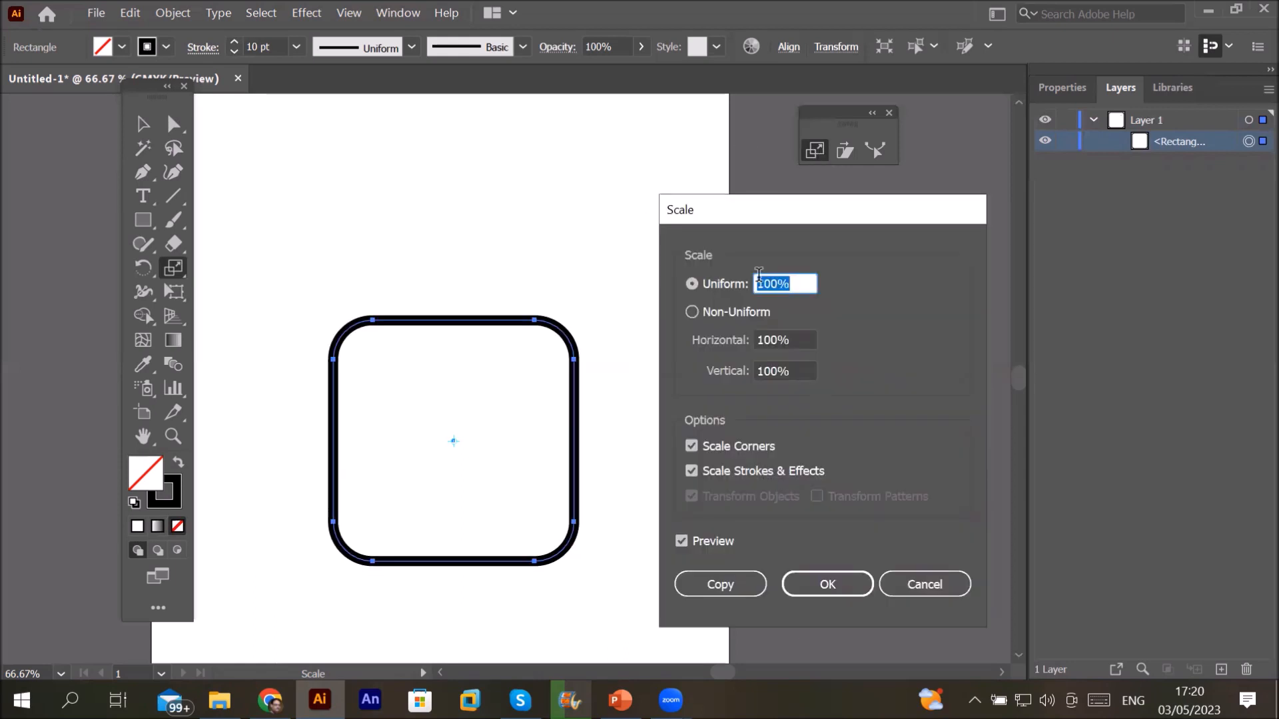
left_click(700, 313)
type("150")
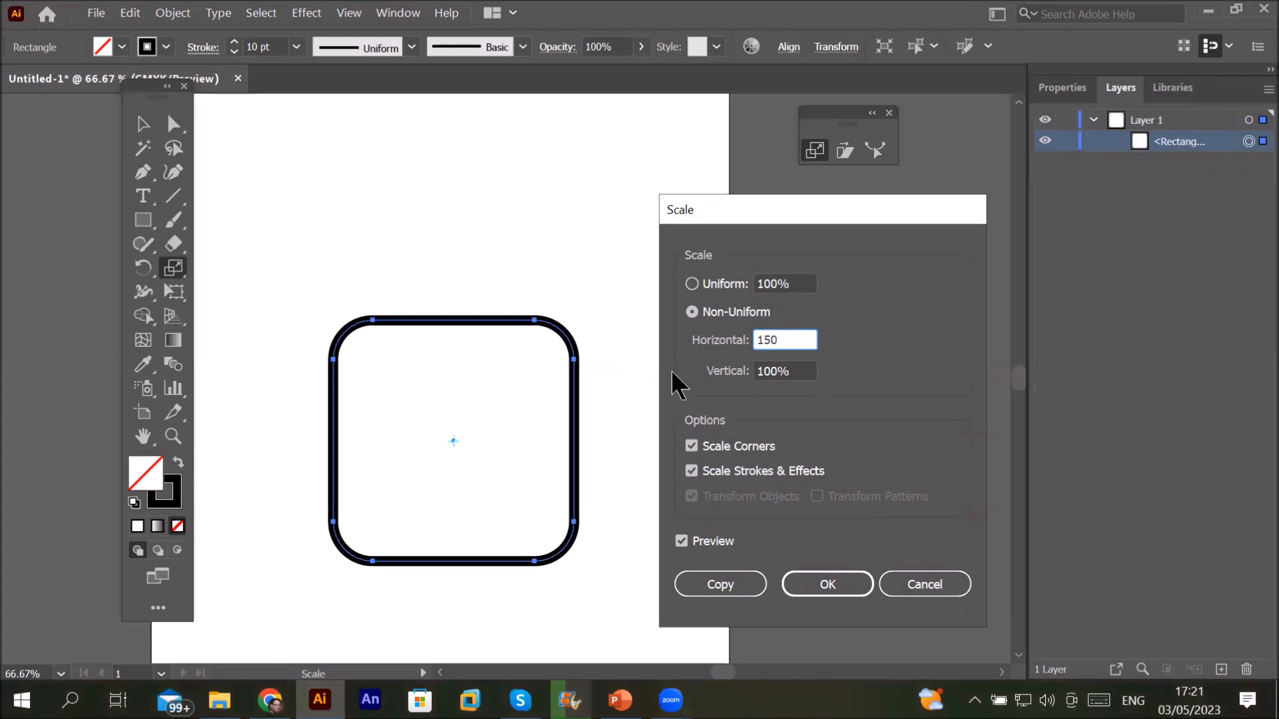
key("Tab")
type("50")
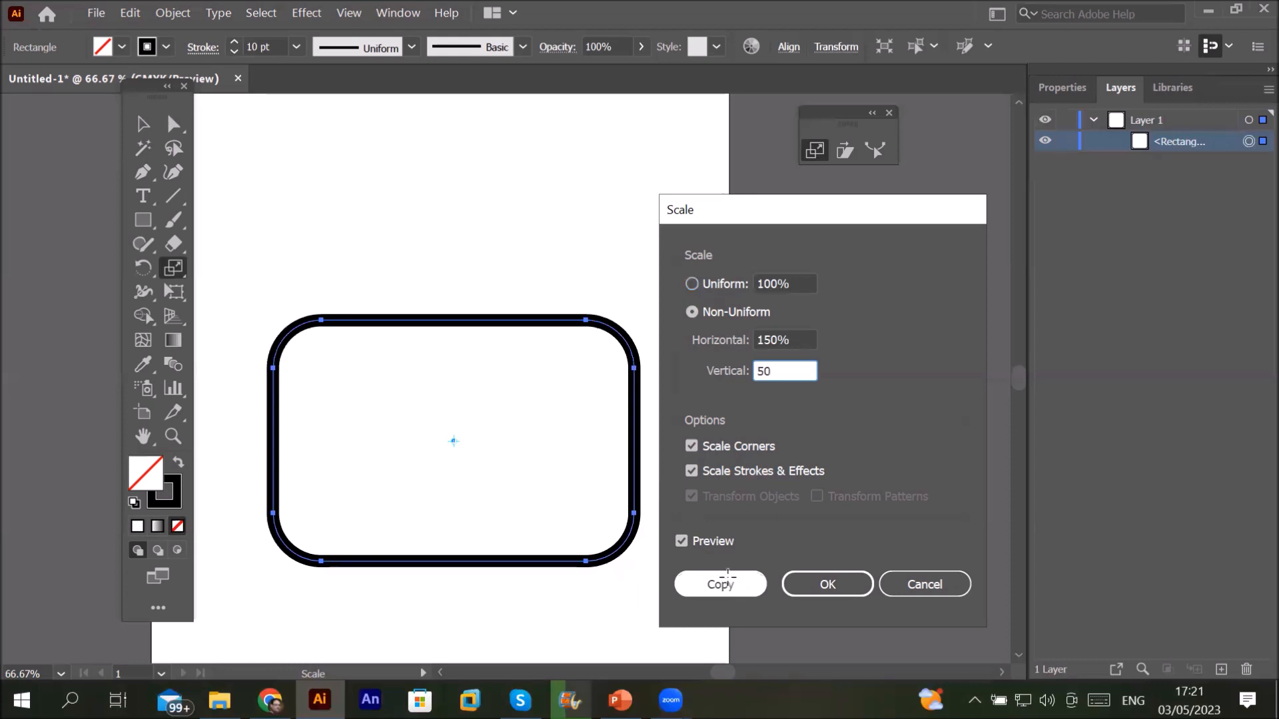
left_click(726, 580)
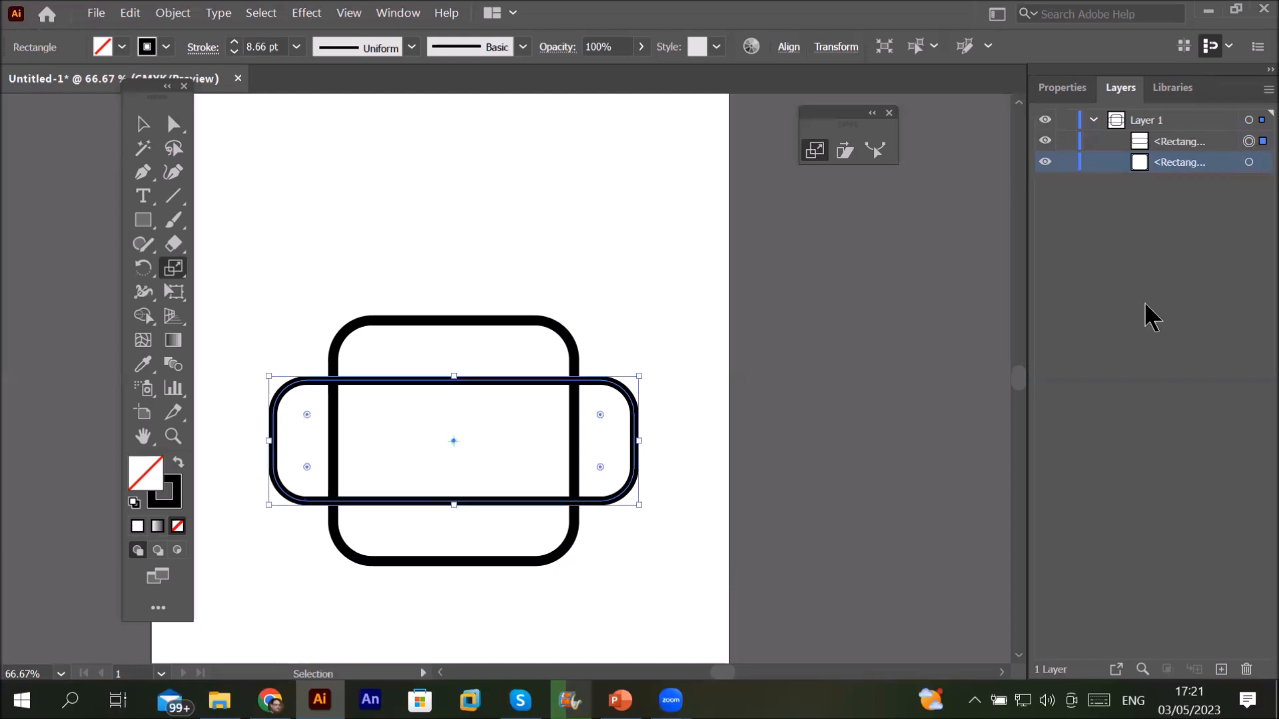
key("ctrl+z")
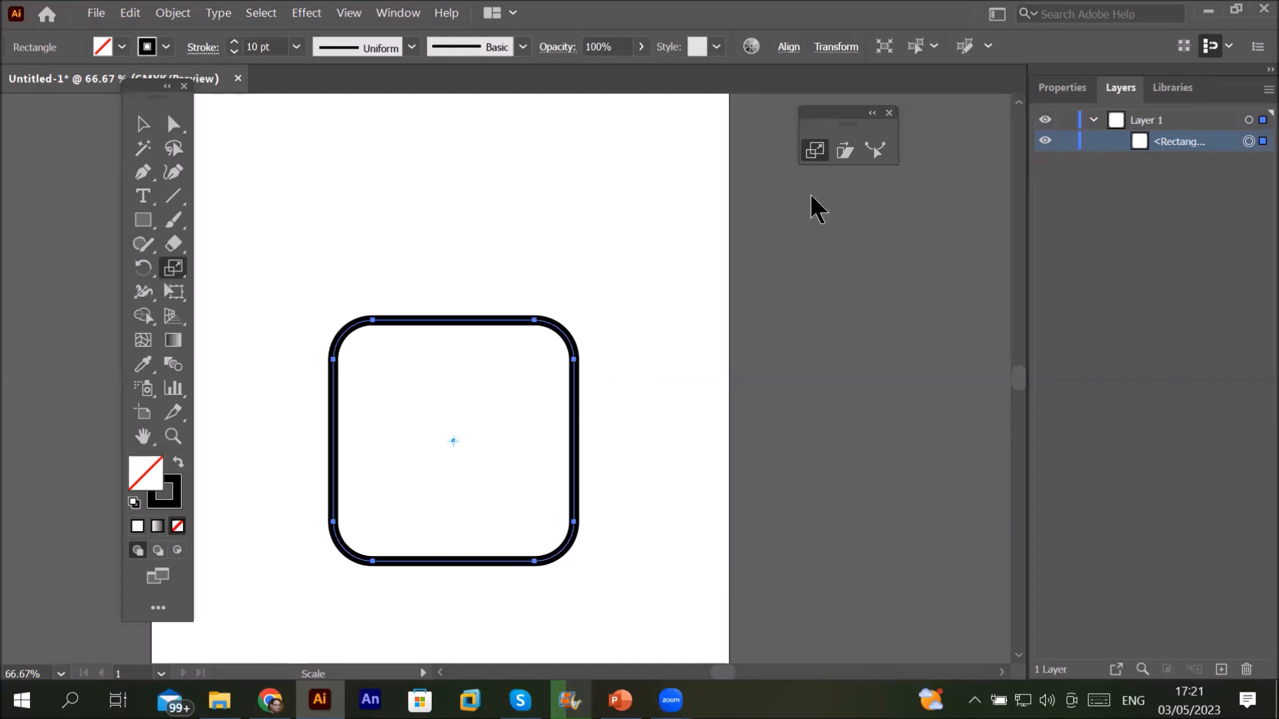
Step: Make a uniform 150% copy of the rounded square, show rulers, and repeat it twice with Ctrl+D
key("Return")
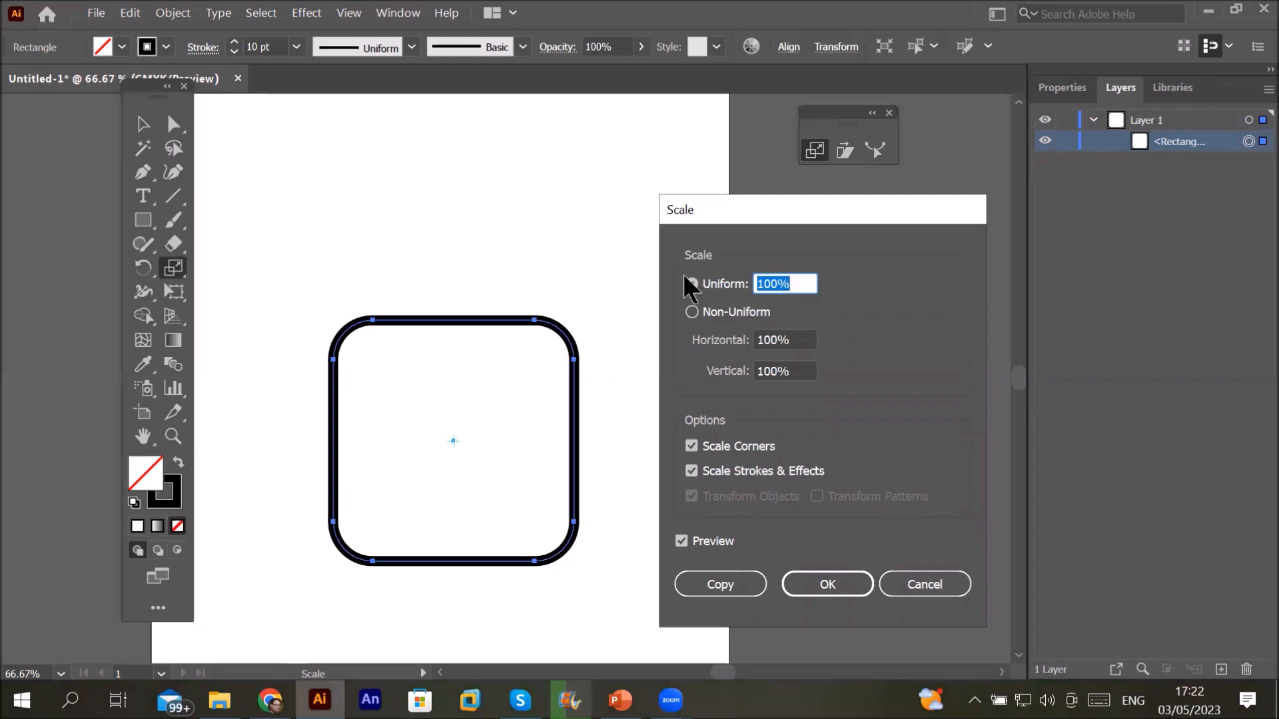
type("150")
left_click(709, 574)
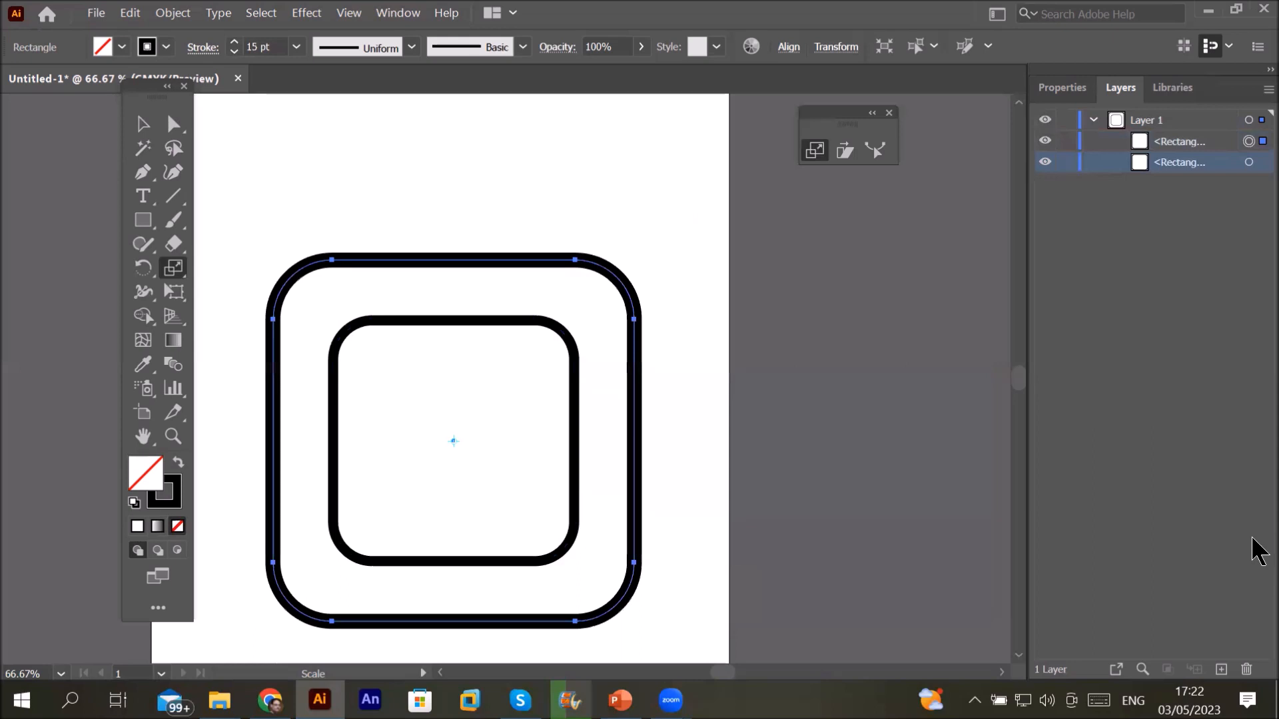
key("ctrl+r")
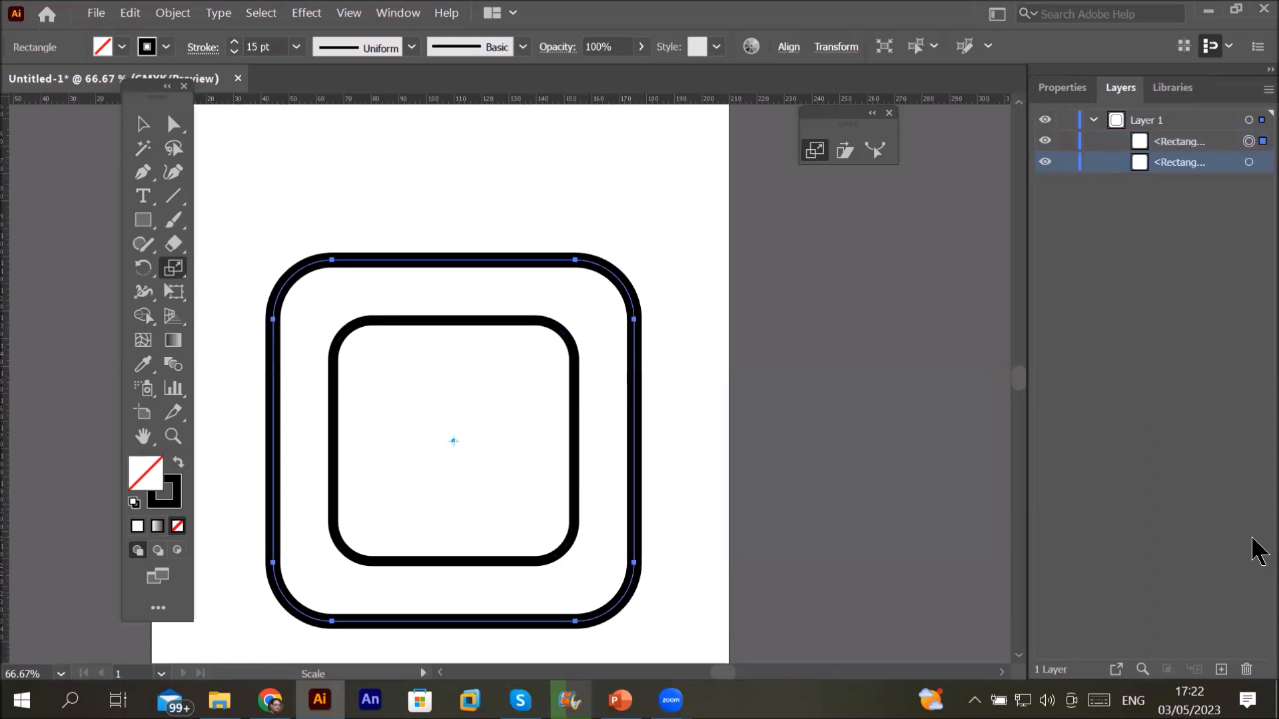
key("ctrl+d")
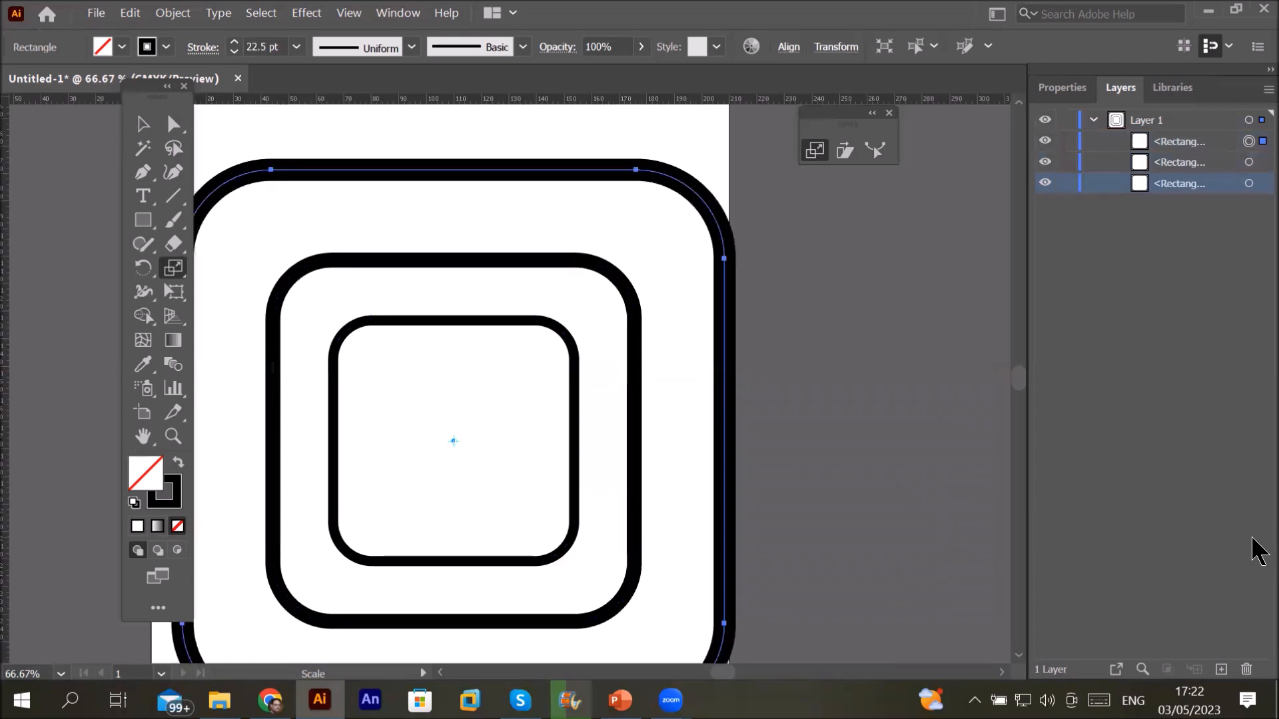
key("ctrl+d")
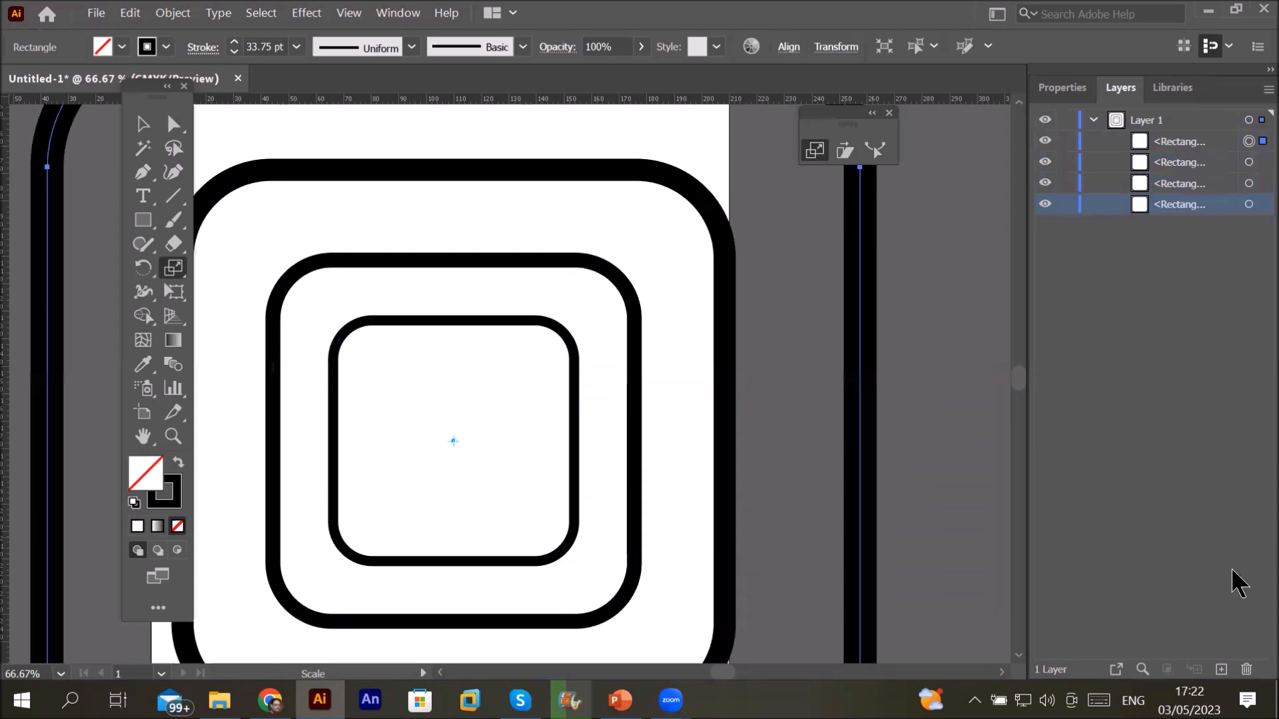
Step: Add more 150% copies with Transform Again and zoom out to view all seven outlines
scroll(843, 374, "down", 1)
scroll(844, 374, "down", 2)
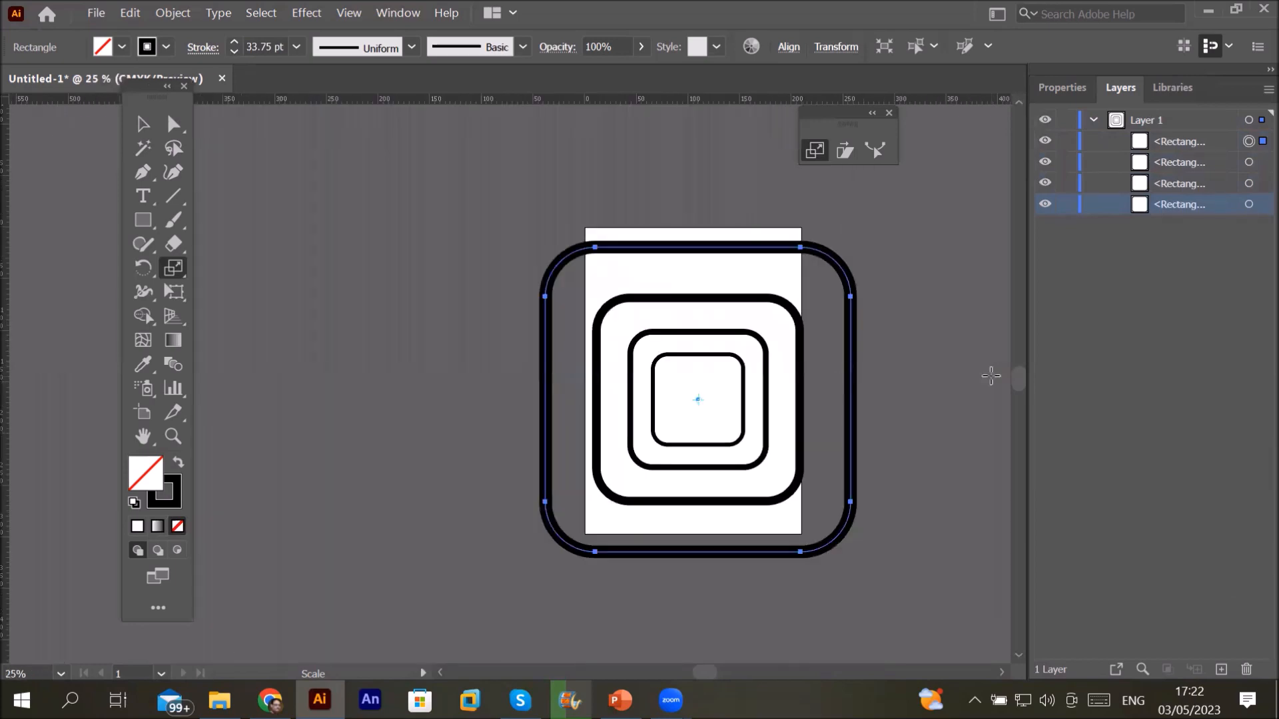
scroll(992, 375, "down", 1)
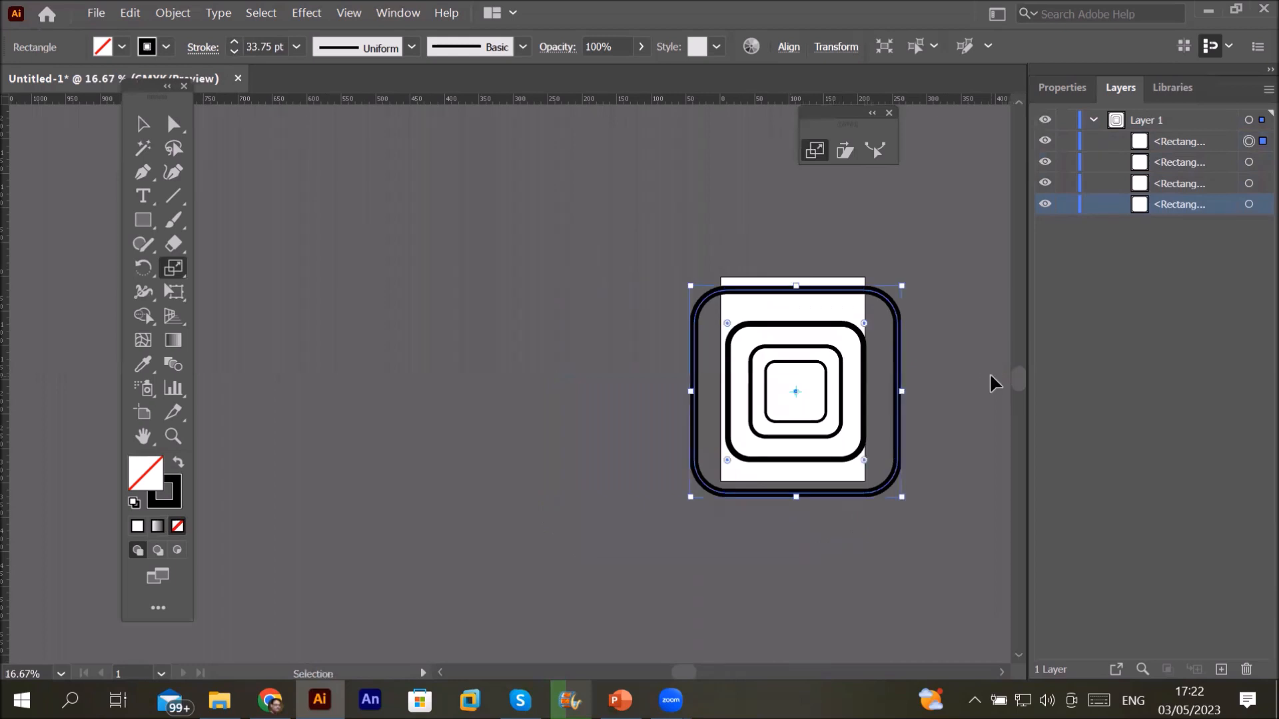
key("ctrl+d")
key("ctrl+d")
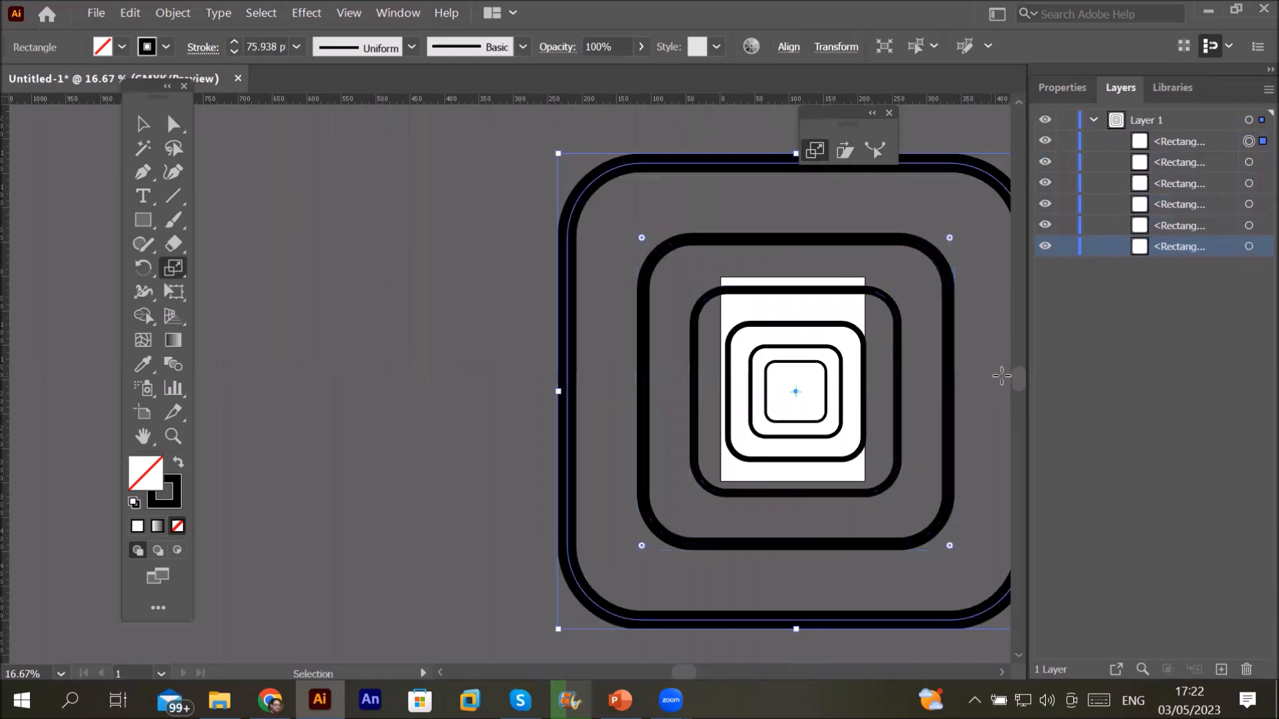
key("ctrl+d")
scroll(926, 398, "down", 2)
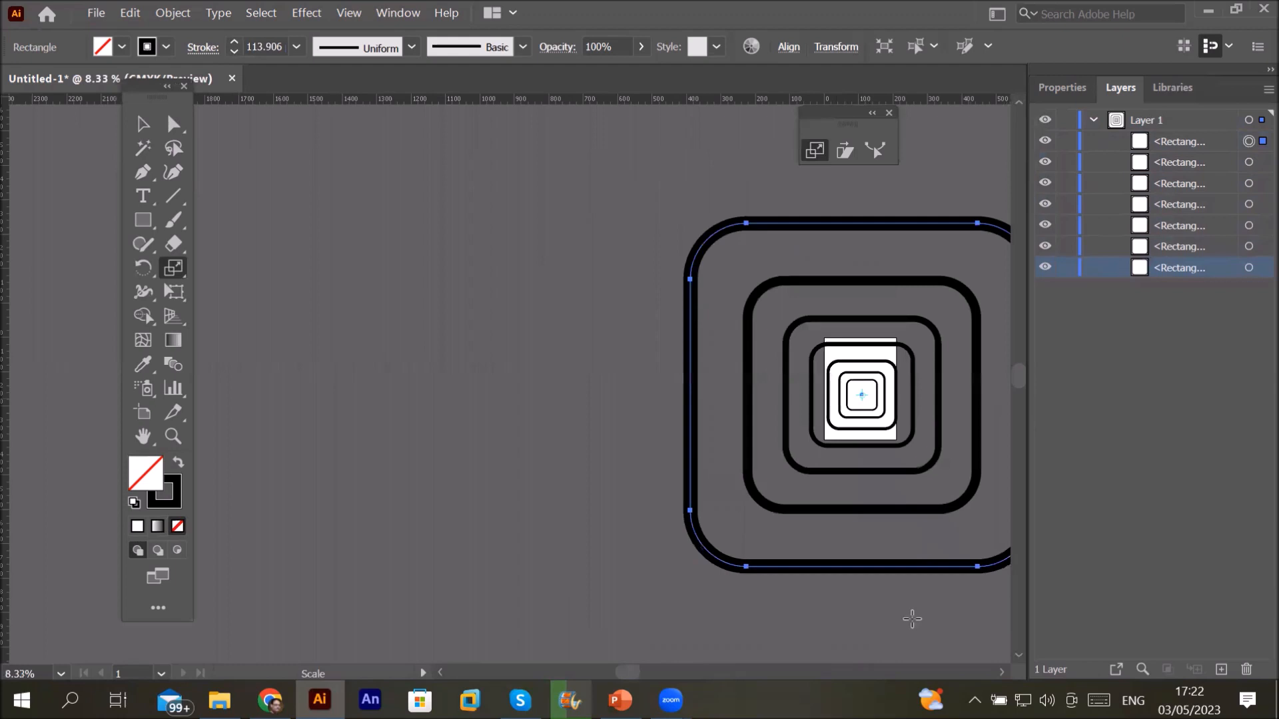
left_click(1002, 673)
left_click(1002, 674)
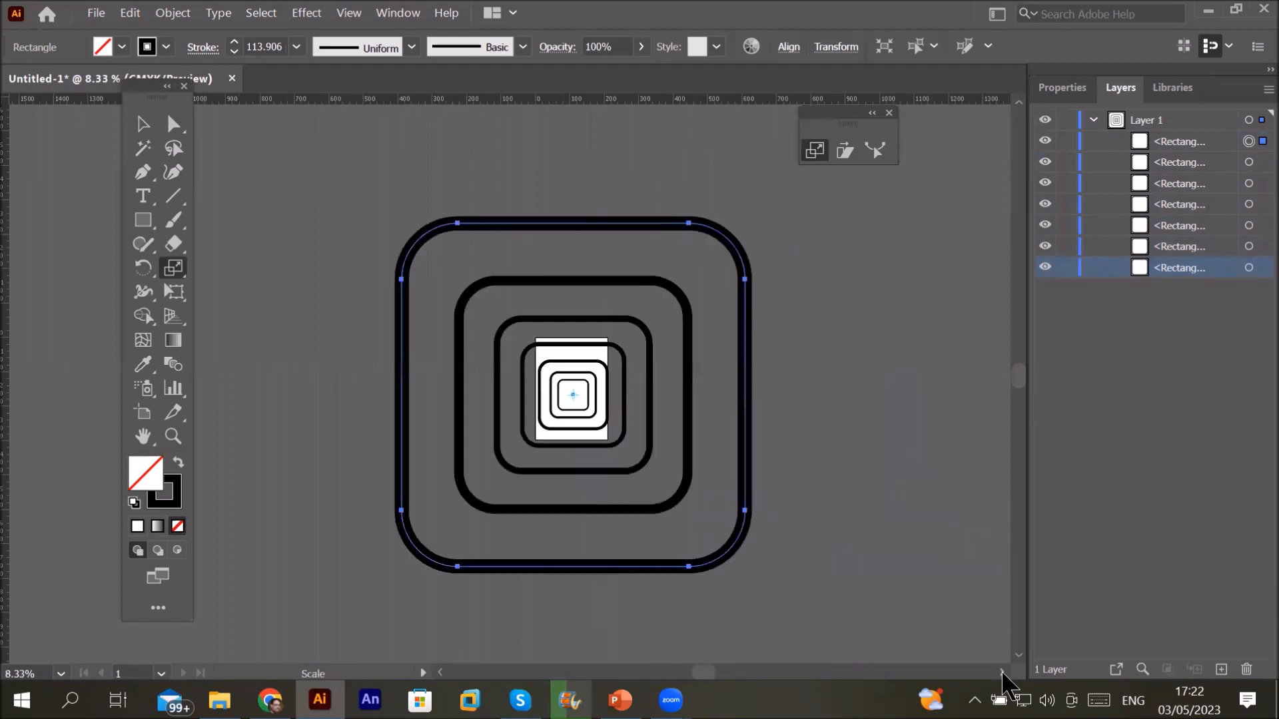
left_click(1002, 674)
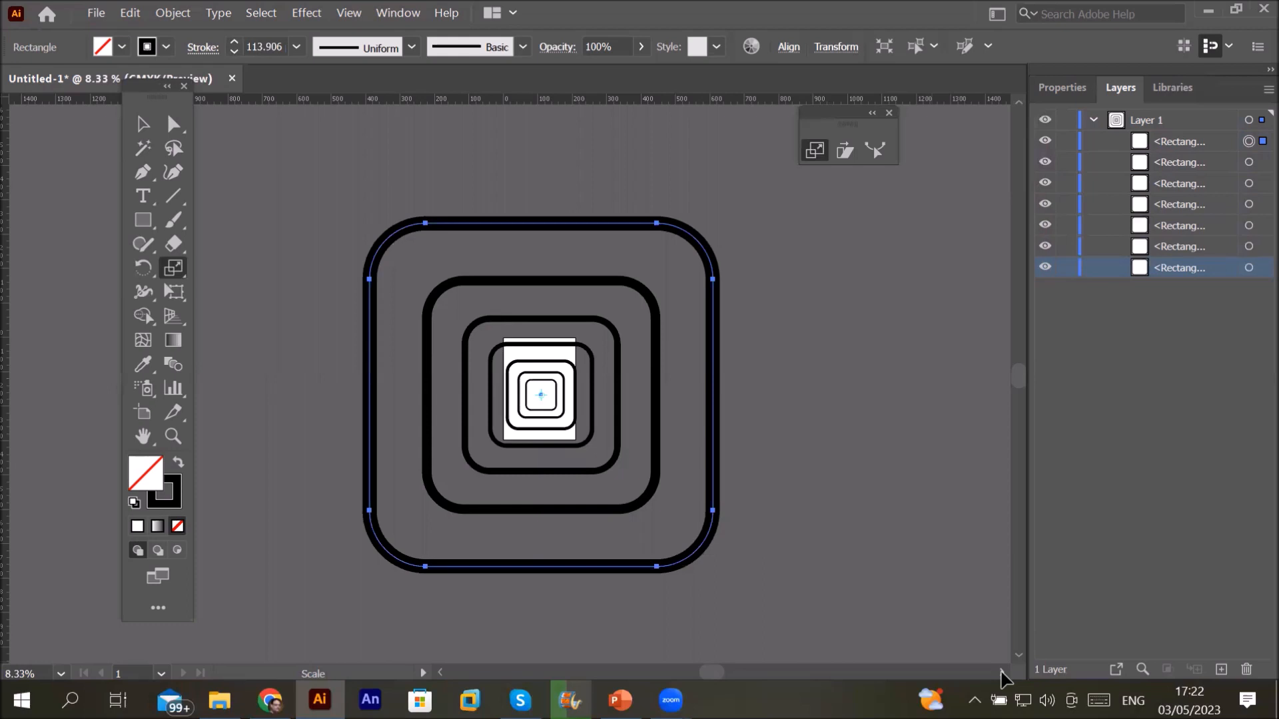
Step: Delete all the nested rectangles and zoom back in on the artboard
key("ctrl+a")
key("Delete")
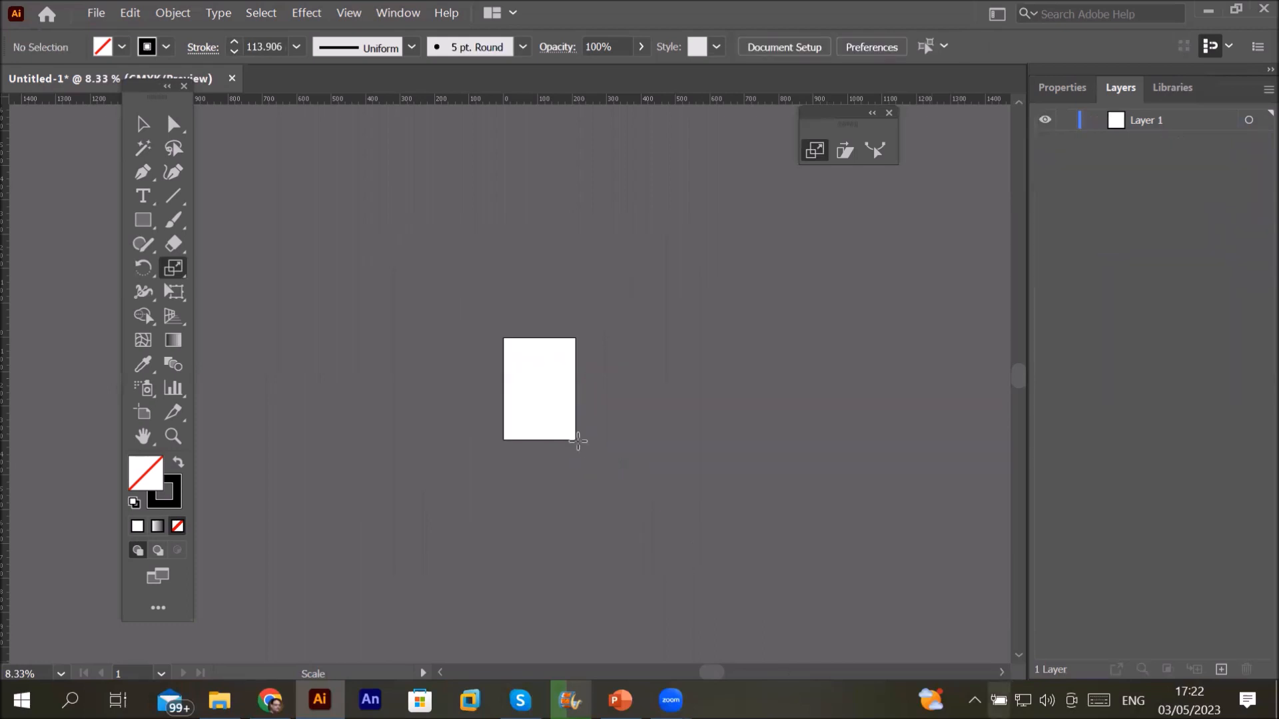
key("ctrl+equal")
key("ctrl+equal")
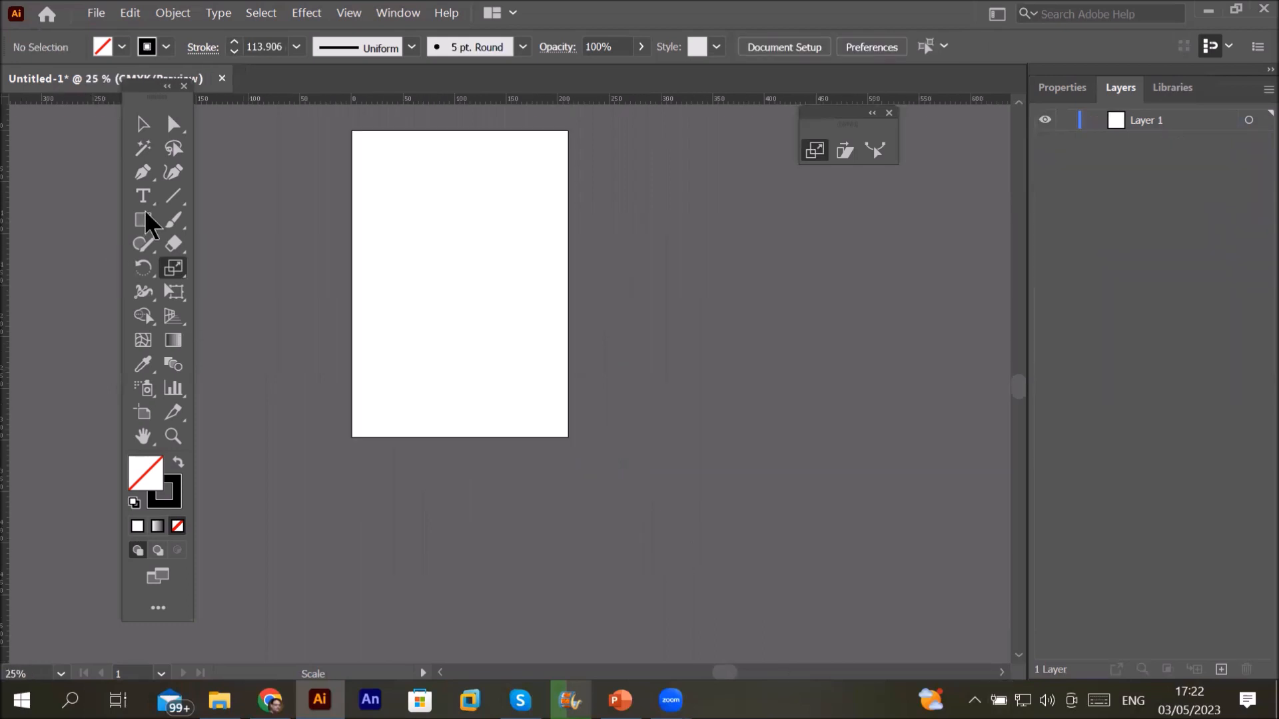
Step: Draw a tall ellipse in the artboard's upper half with the Ellipse Tool
left_click(143, 214)
left_click(142, 220)
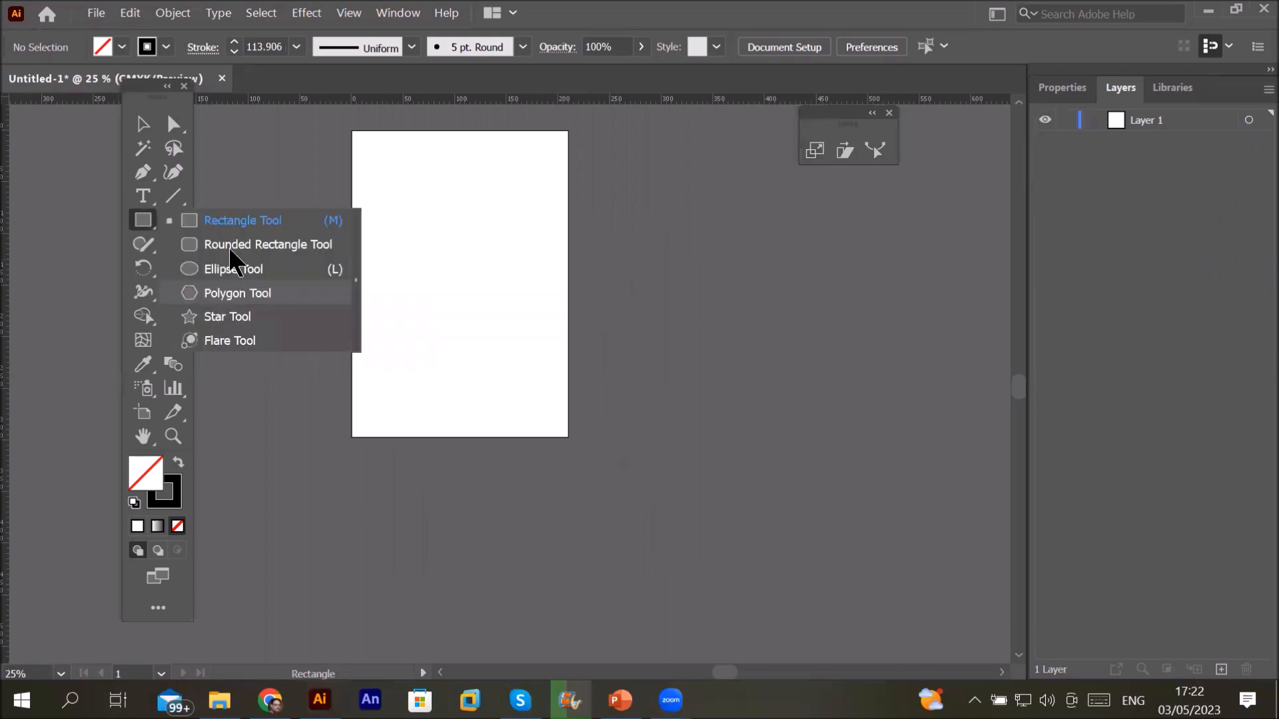
left_click(233, 269)
left_click_drag(433, 178, 534, 356)
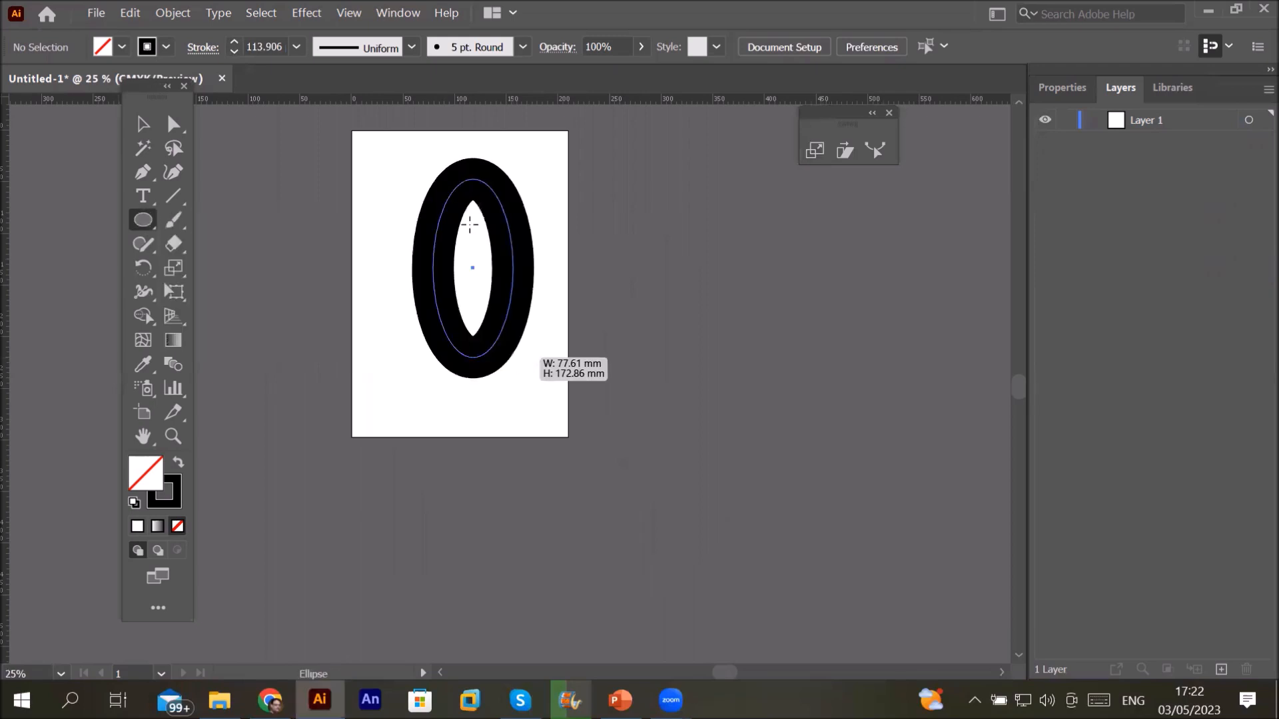
left_click_drag(470, 224, 557, 377)
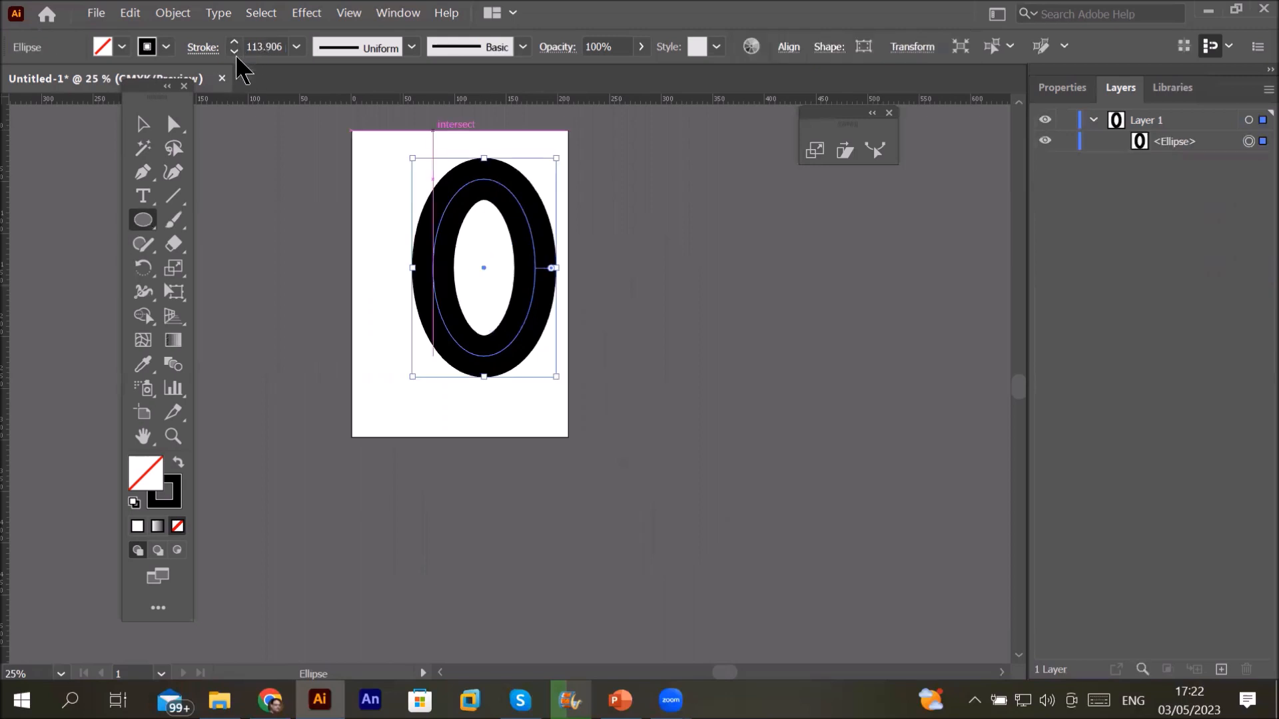
Step: Set the ellipse's stroke weight to 5 pt
left_click(234, 52)
left_click(235, 53)
left_click(234, 53)
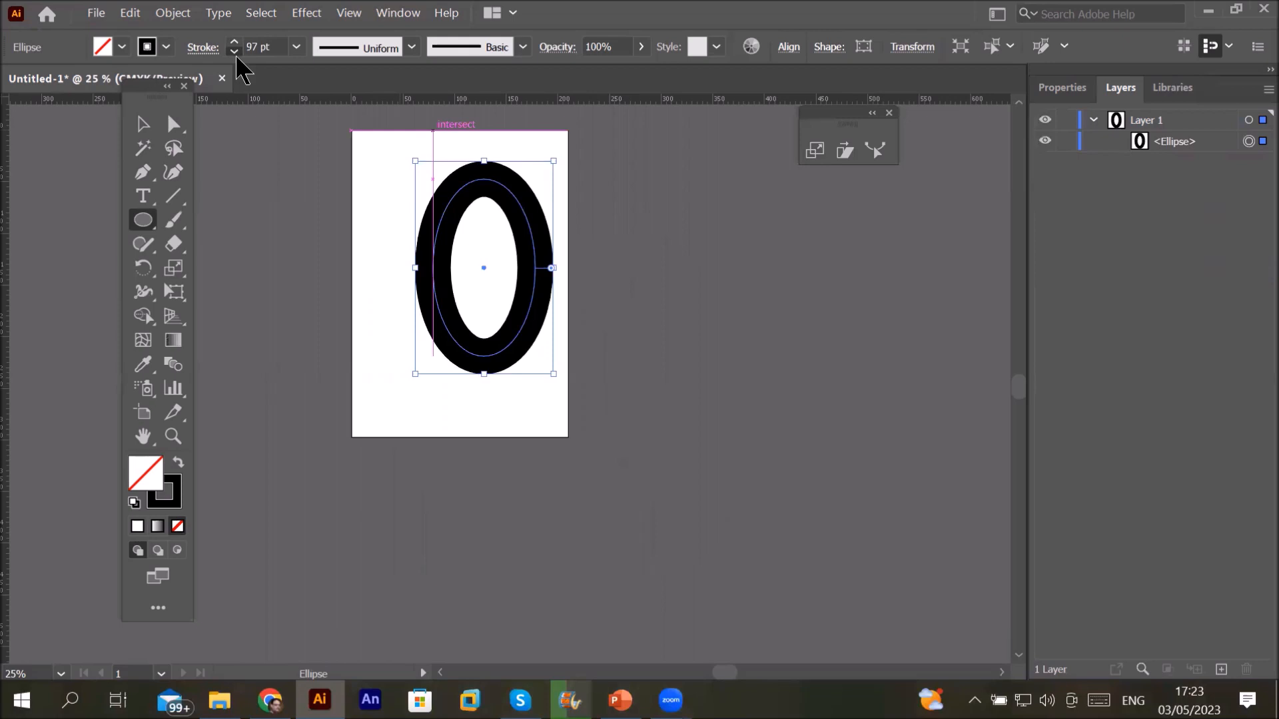
left_click(234, 52)
left_click(235, 52)
left_click(235, 53)
left_click(234, 53)
left_click(234, 52)
left_click(234, 53)
left_click(235, 53)
left_click(235, 53)
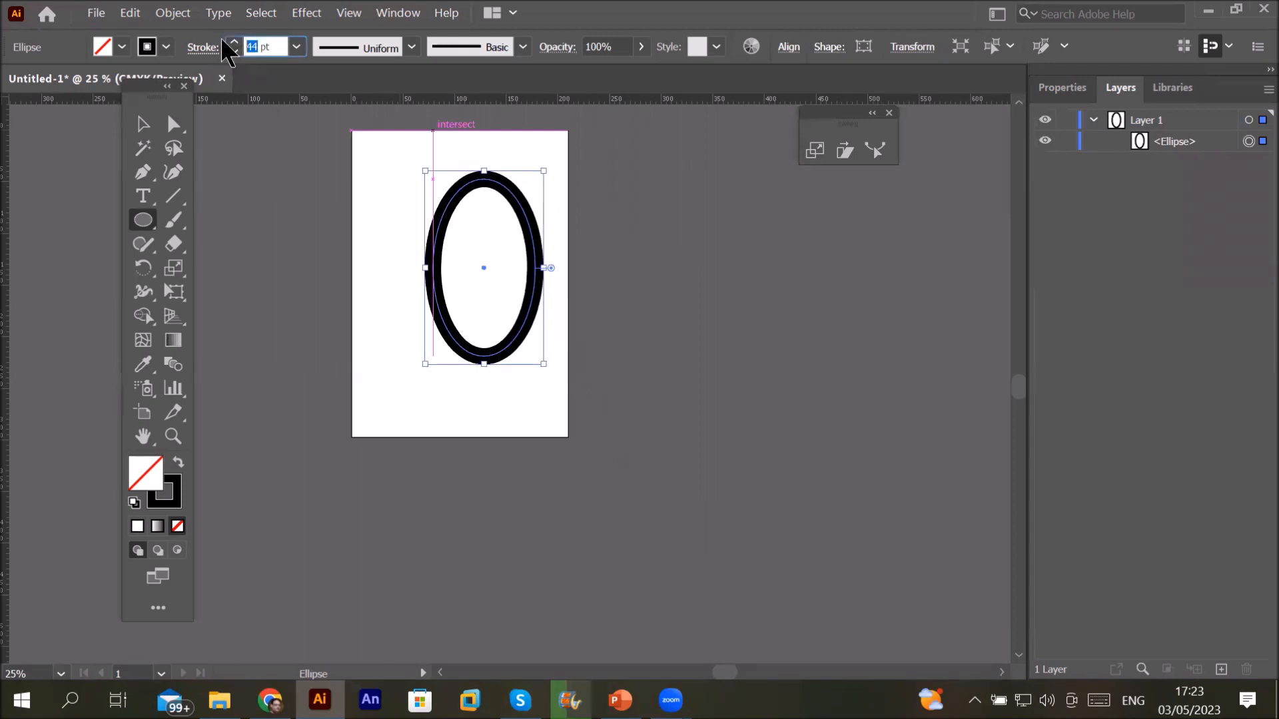
type("4")
key("BackSpace")
type("5")
key("Return")
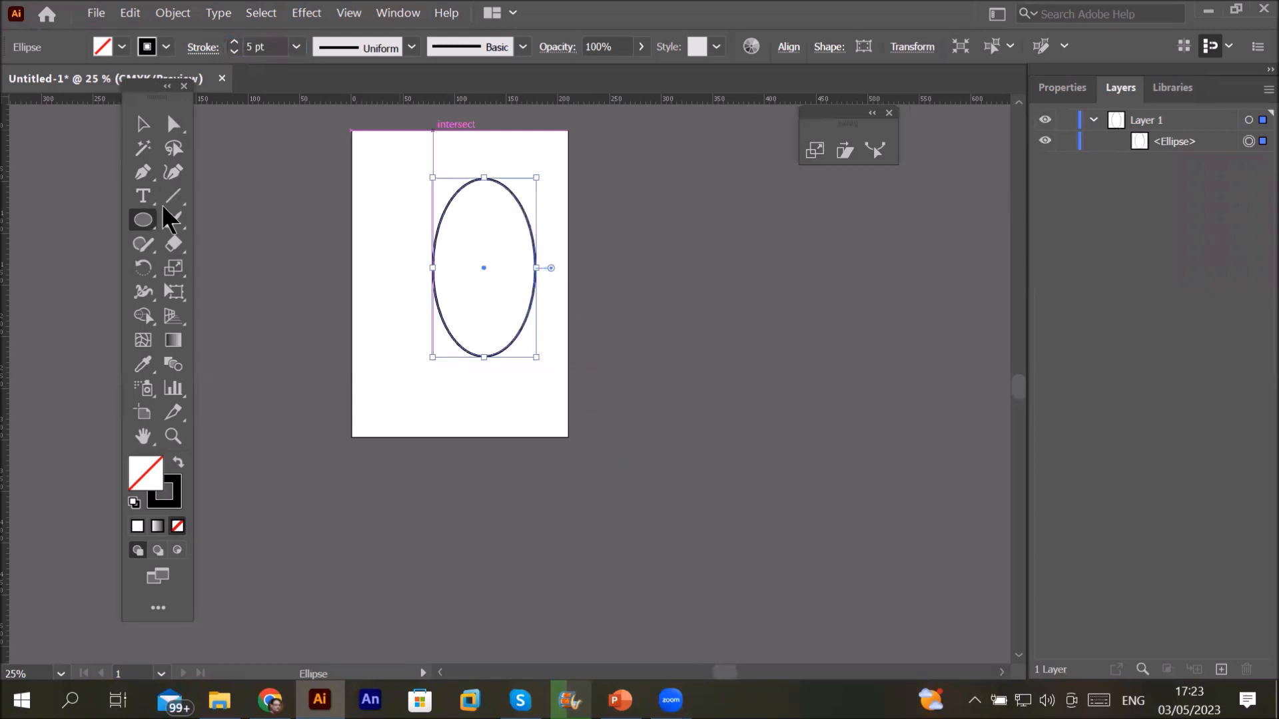
Step: Drag the ellipse's left and right anchors down to form an egg, then move it lower
left_click(175, 127)
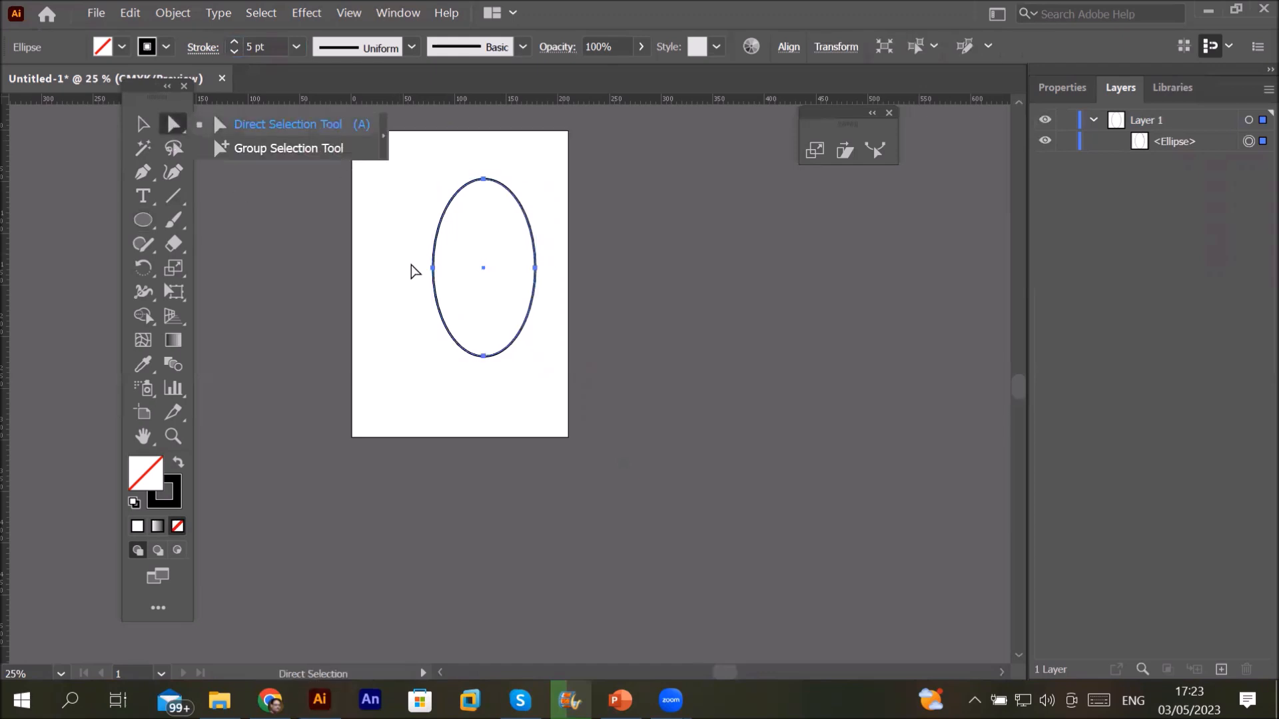
left_click_drag(408, 254, 558, 297)
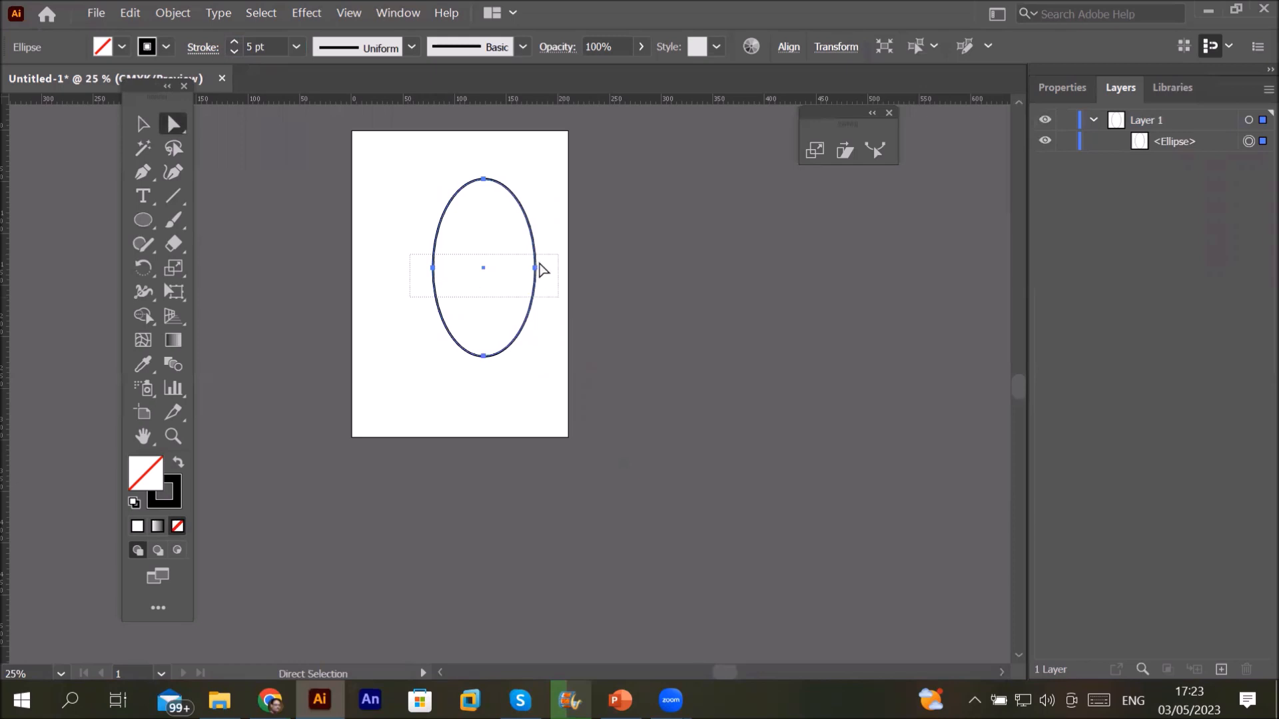
scroll(540, 272, "up", 2)
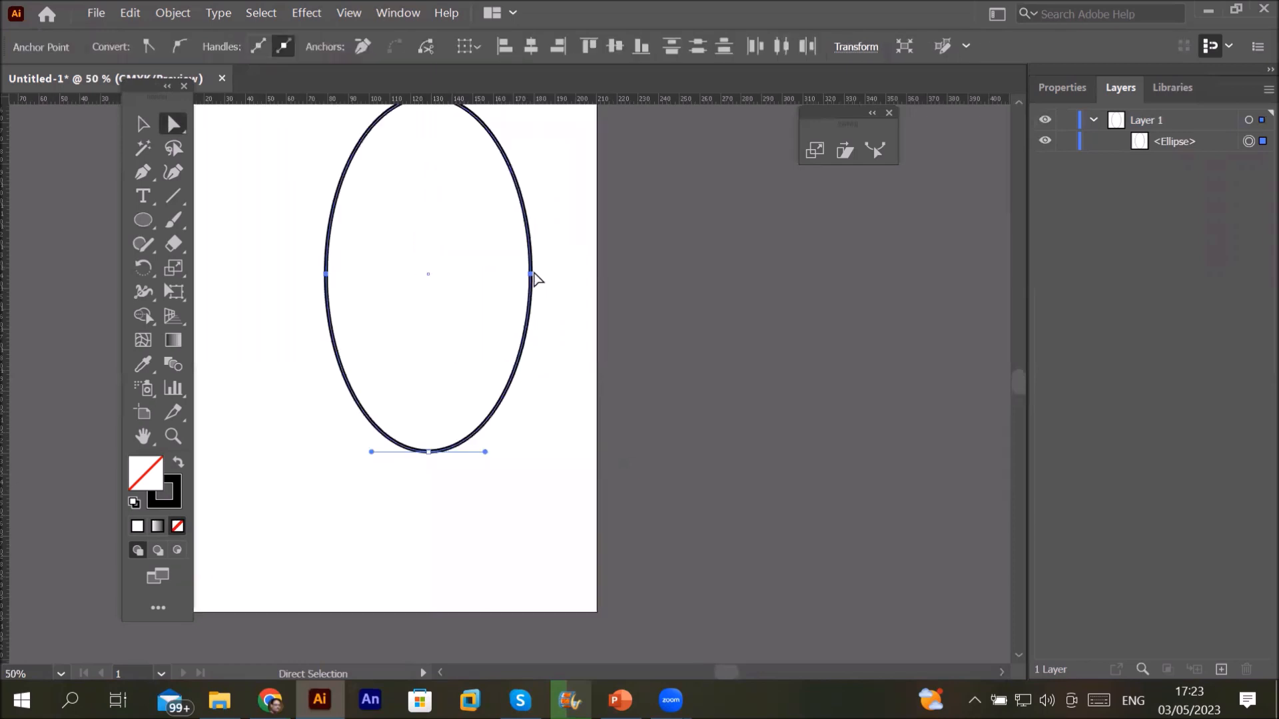
left_click_drag(537, 276, 531, 345)
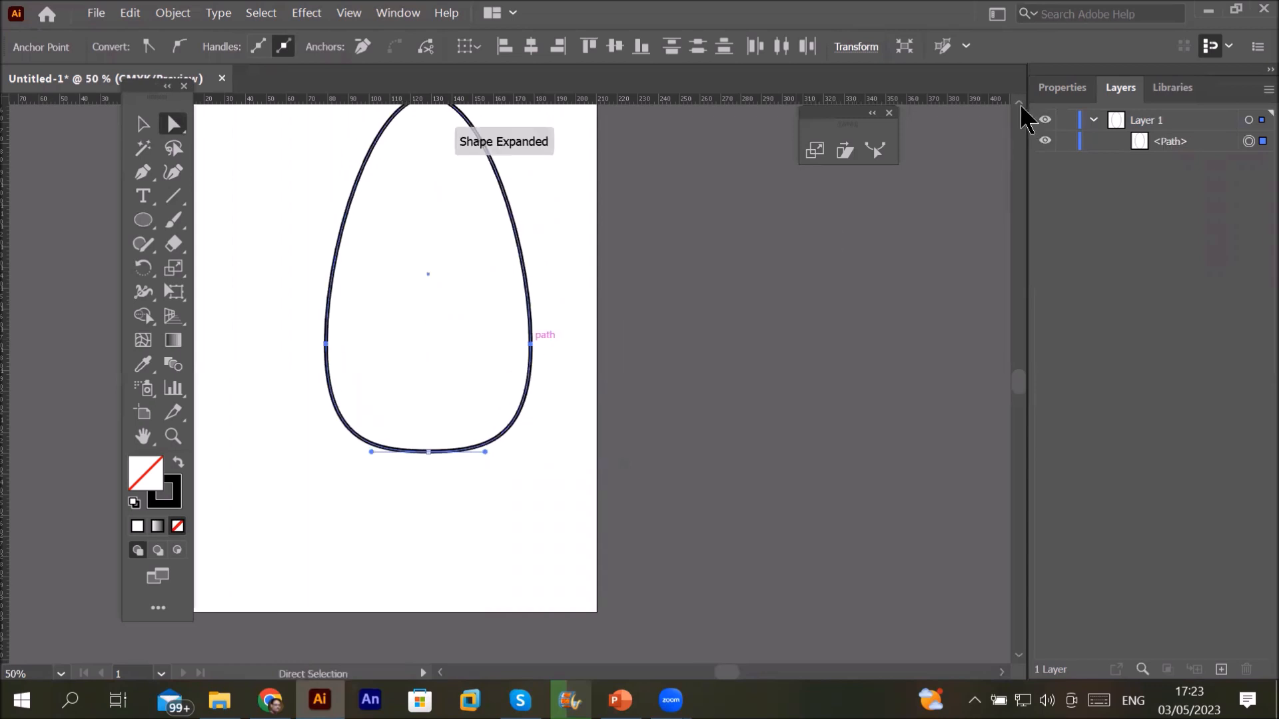
scroll(331, 149, "up", 3)
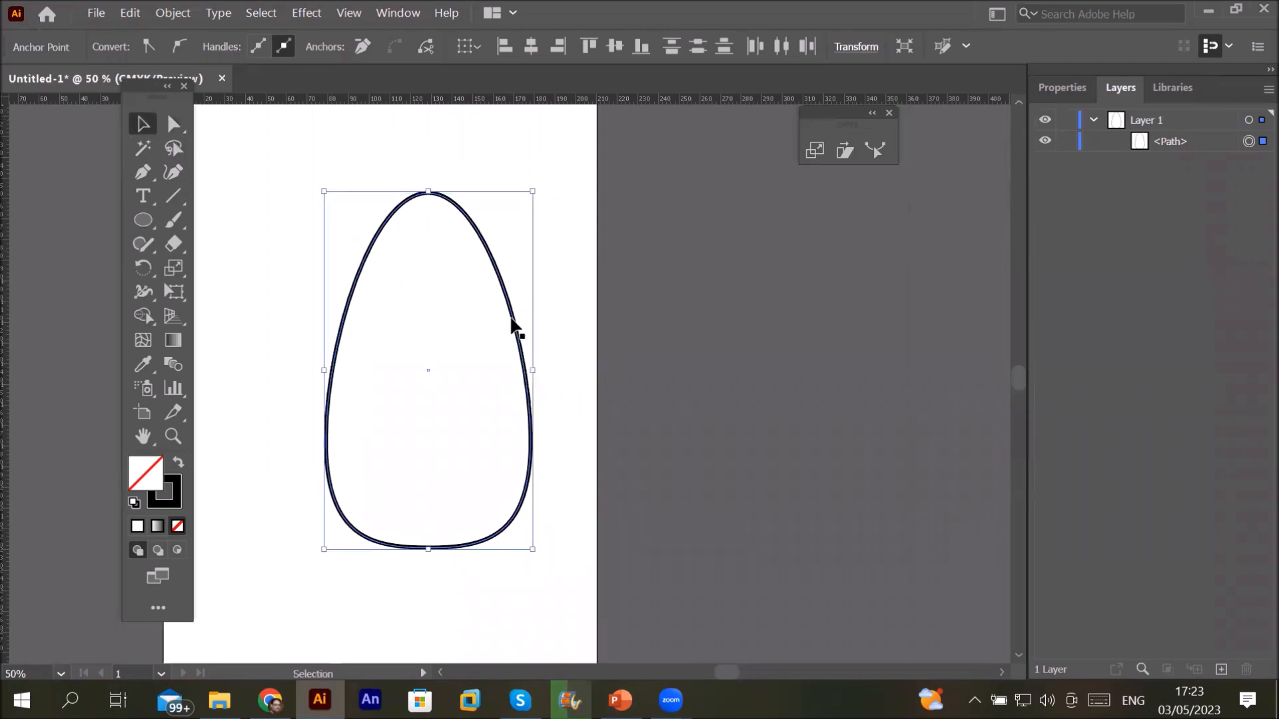
left_click_drag(516, 319, 486, 365)
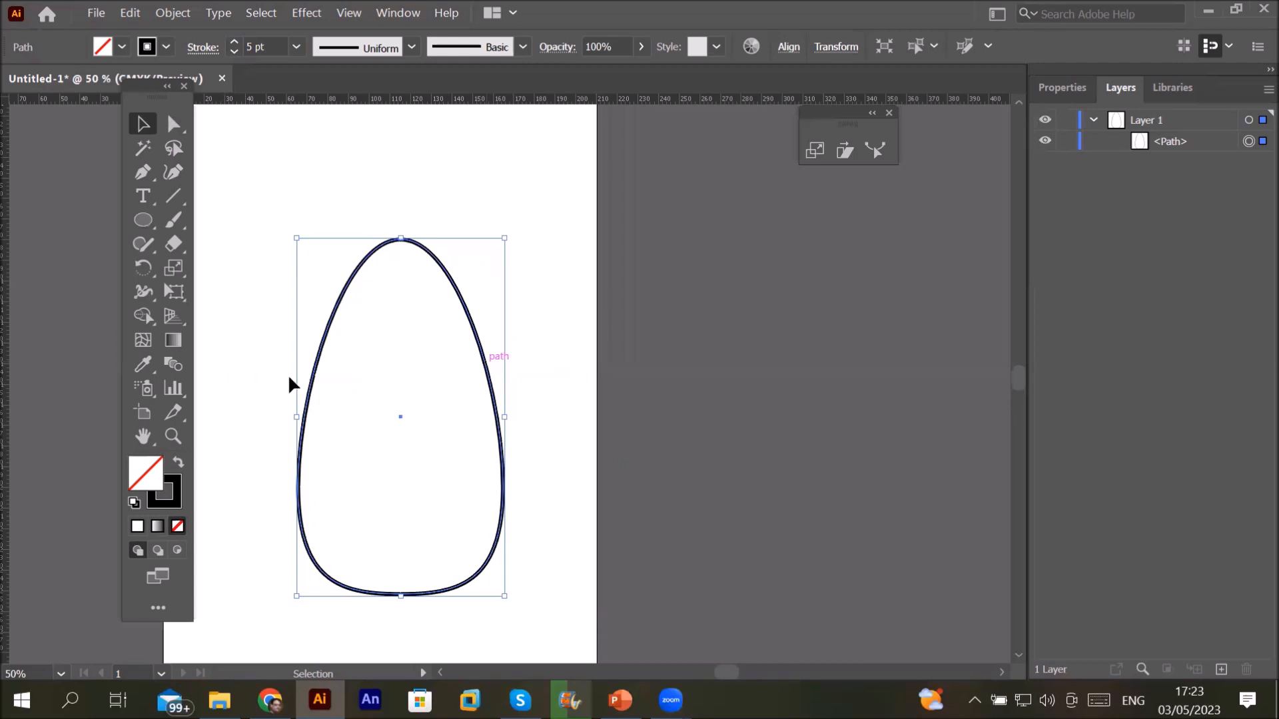
Step: Make a uniform 75% scaled copy of the egg shape
double_click(171, 268)
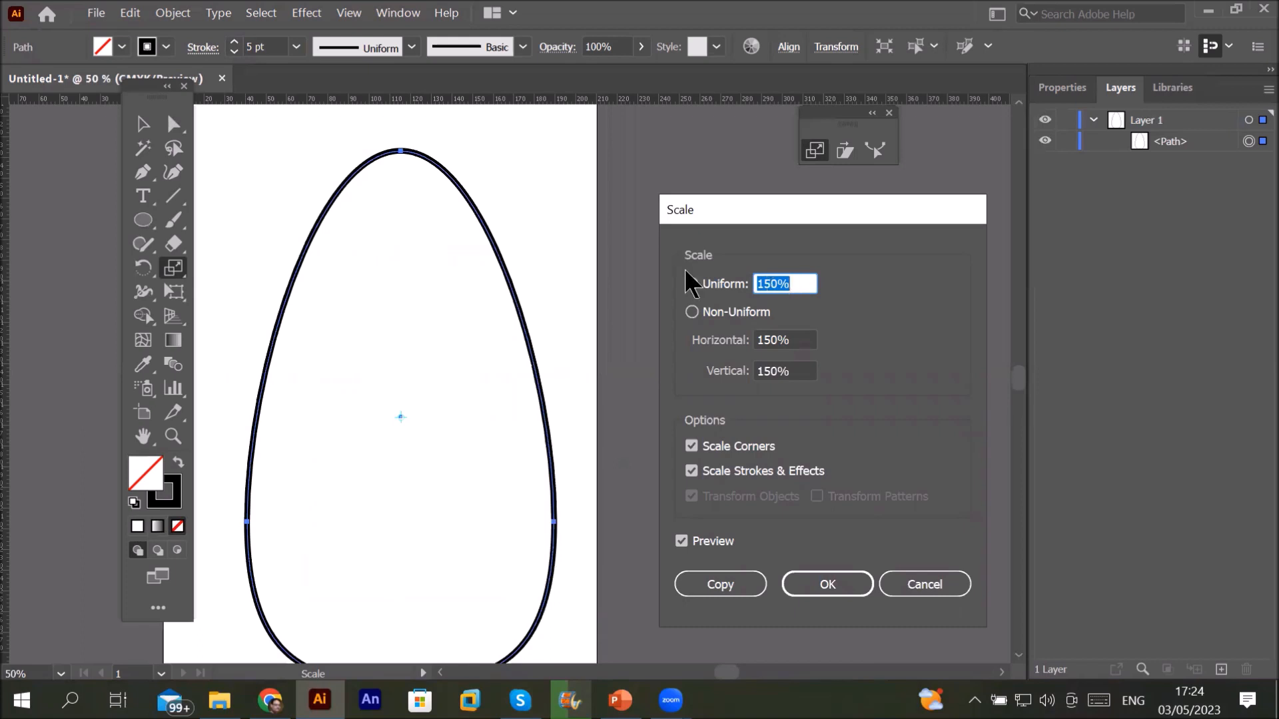
type("5")
key("BackSpace")
type("75")
left_click(723, 586)
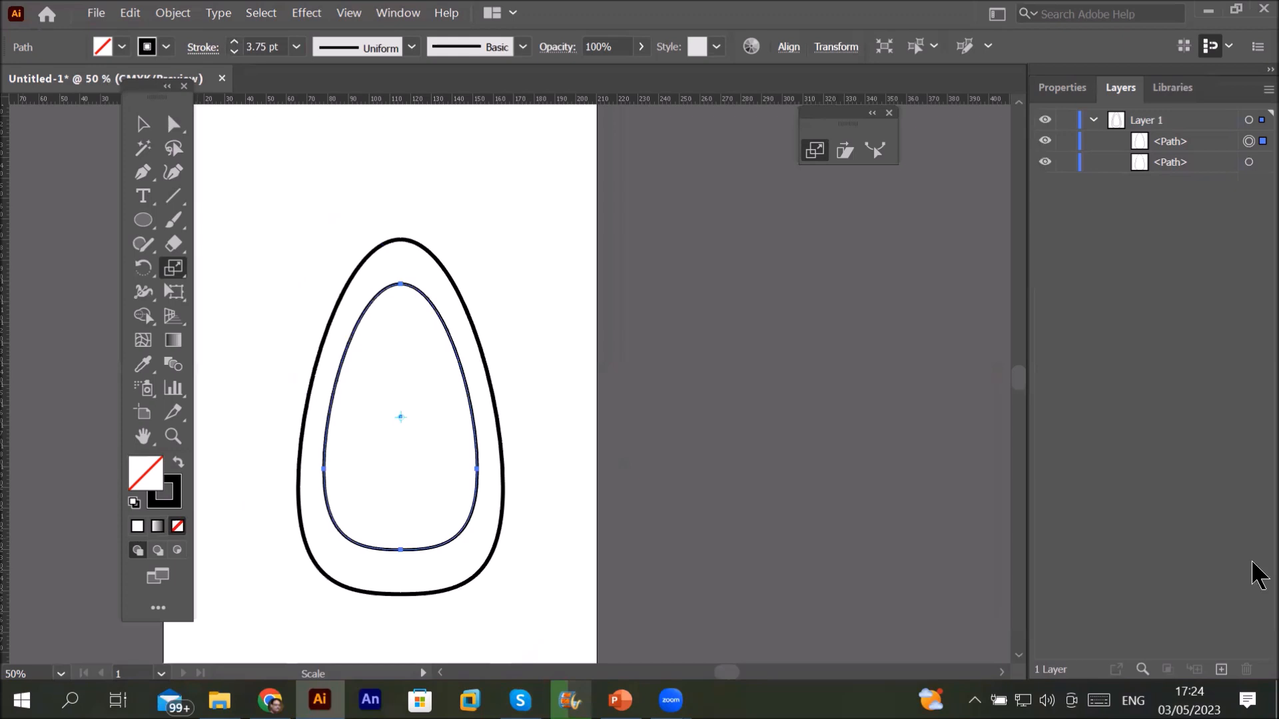
Step: Repeat the 75% copy with Ctrl+D, zoom to check the innermost eggs, then deselect
key("ctrl+d")
key("ctrl+d")
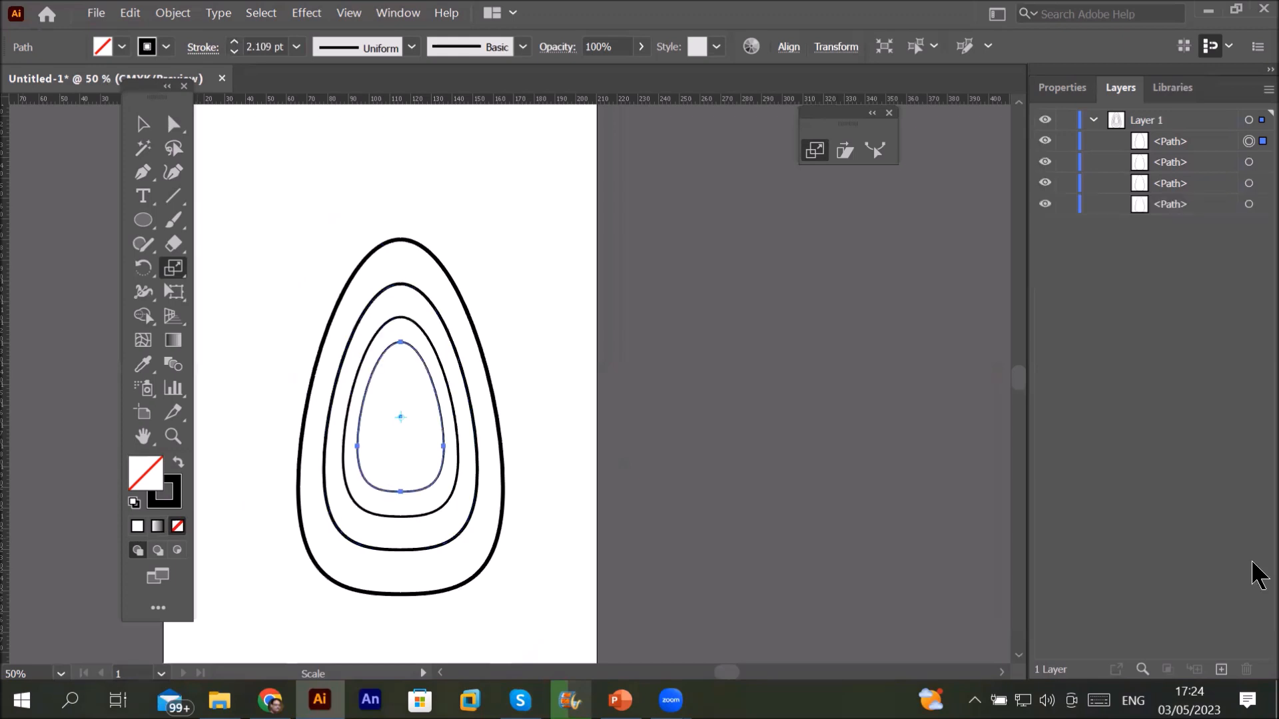
key("ctrl+d")
key("ctrl+d")
key("ctrl+d")
key("ctrl+d")
key("ctrl+d")
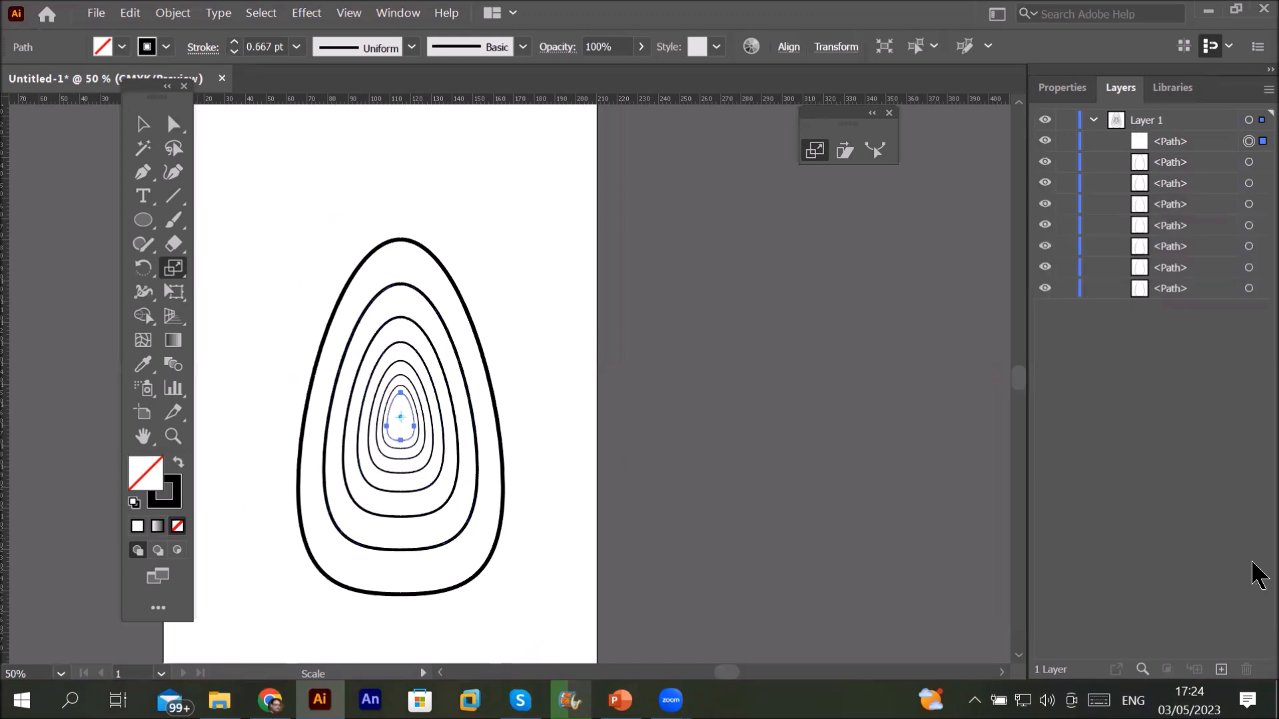
key("ctrl+d")
key("ctrl+d")
key("ctrl+d")
key("ctrl+d")
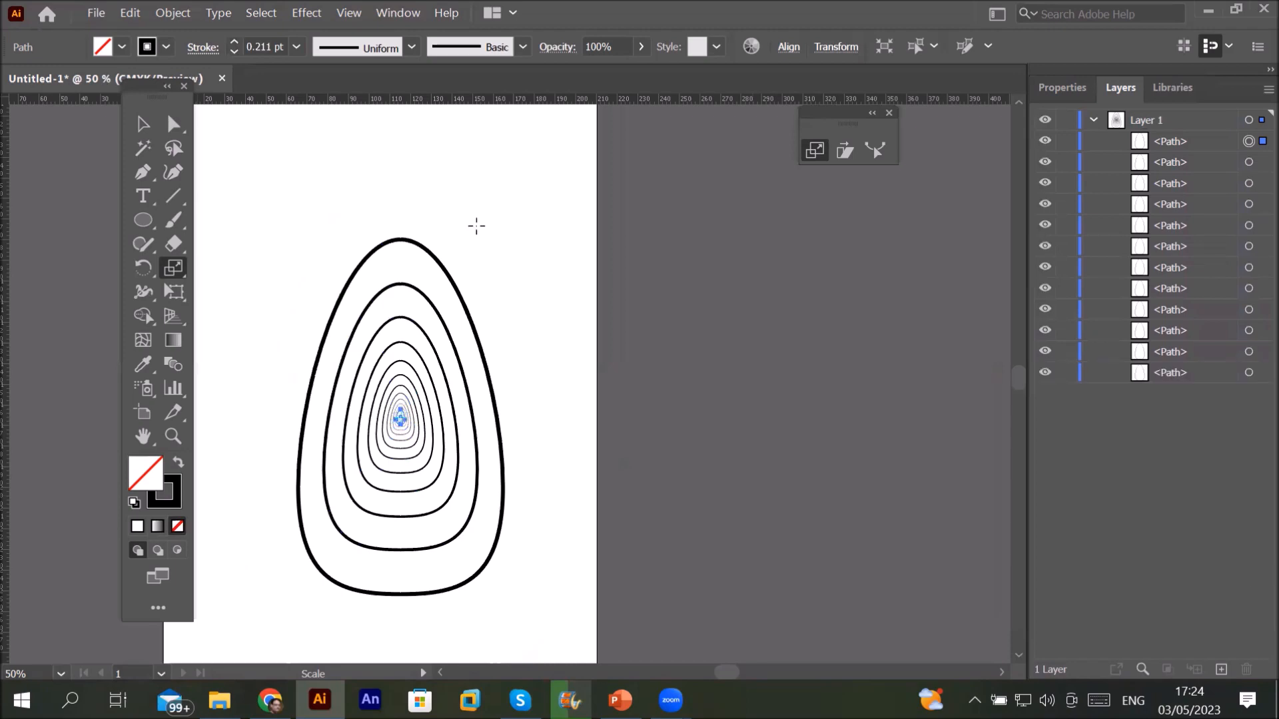
key("ctrl+plus")
key("ctrl+plus")
key("ctrl+plus")
key("ctrl+plus")
key("ctrl+plus")
key("ctrl+plus")
key("ctrl+plus")
key("ctrl+plus")
key("ctrl+plus")
key("ctrl+plus")
key("ctrl+minus")
key("ctrl+minus")
key("ctrl+minus")
key("ctrl+minus")
key("ctrl+minus")
key("ctrl+minus")
key("ctrl+minus")
key("ctrl+minus")
key("ctrl+minus")
key("ctrl+minus")
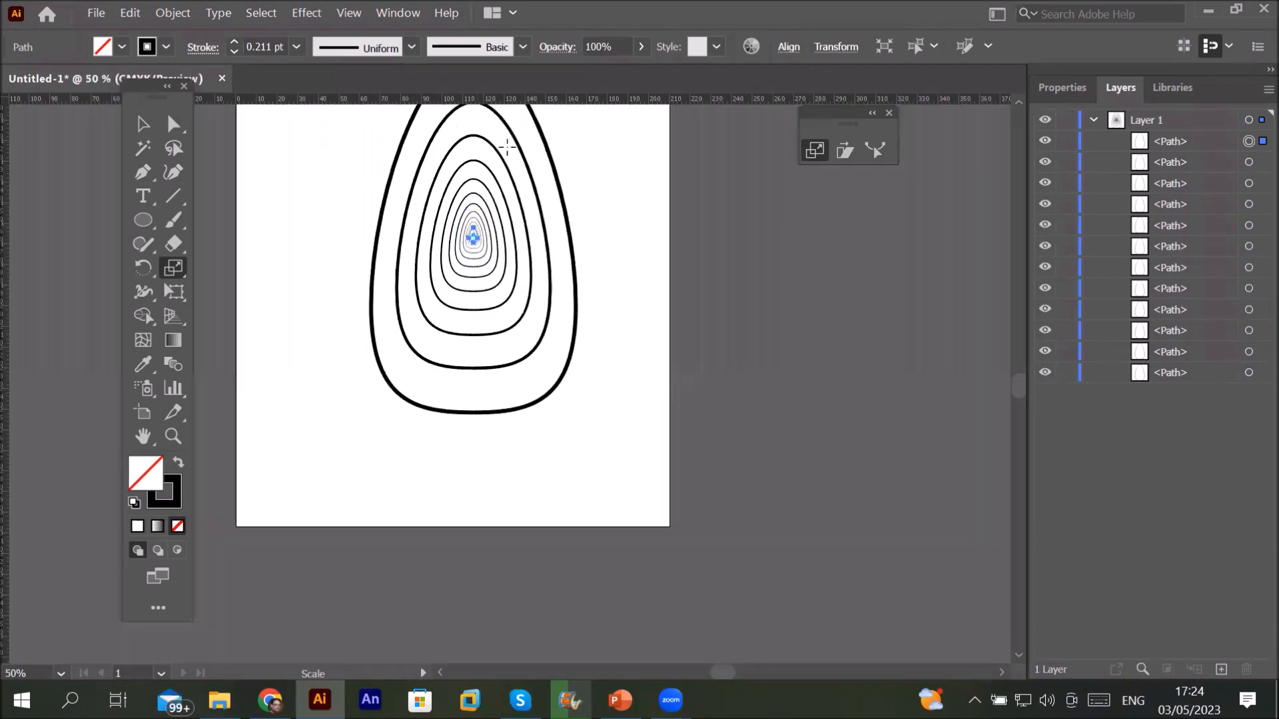
scroll(1021, 114, "up", 5)
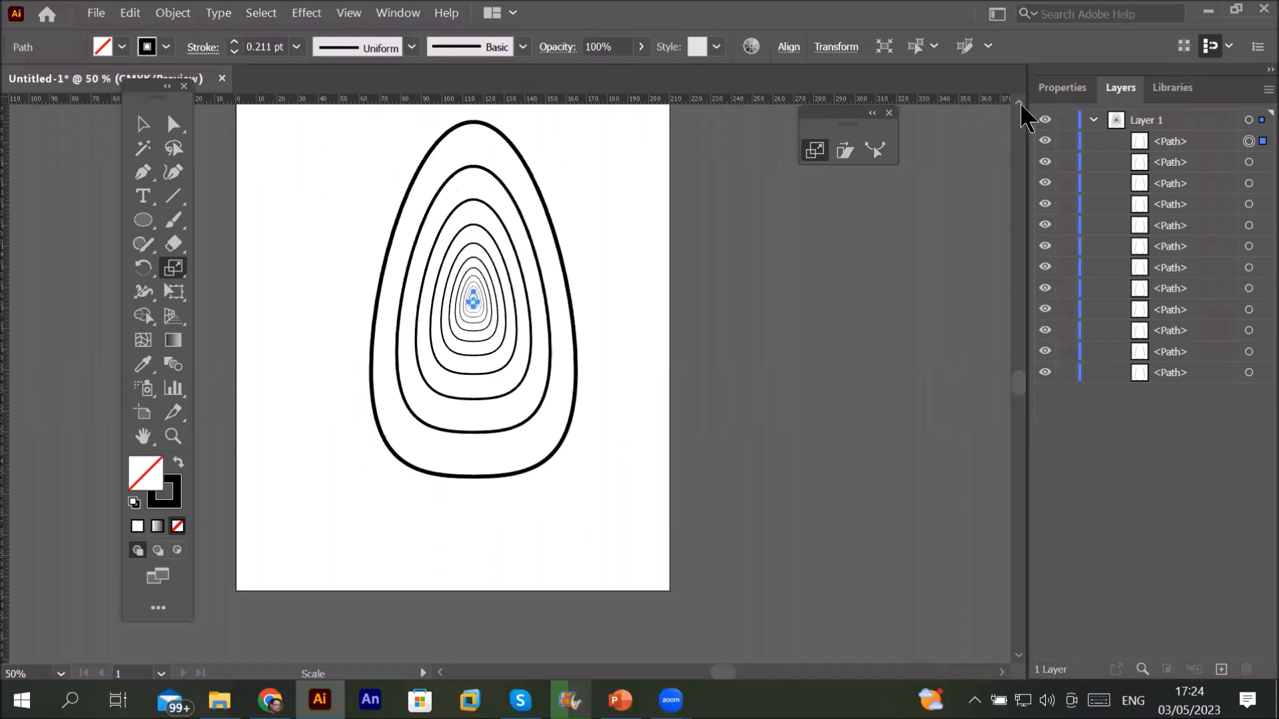
left_click(146, 122)
left_click(578, 237)
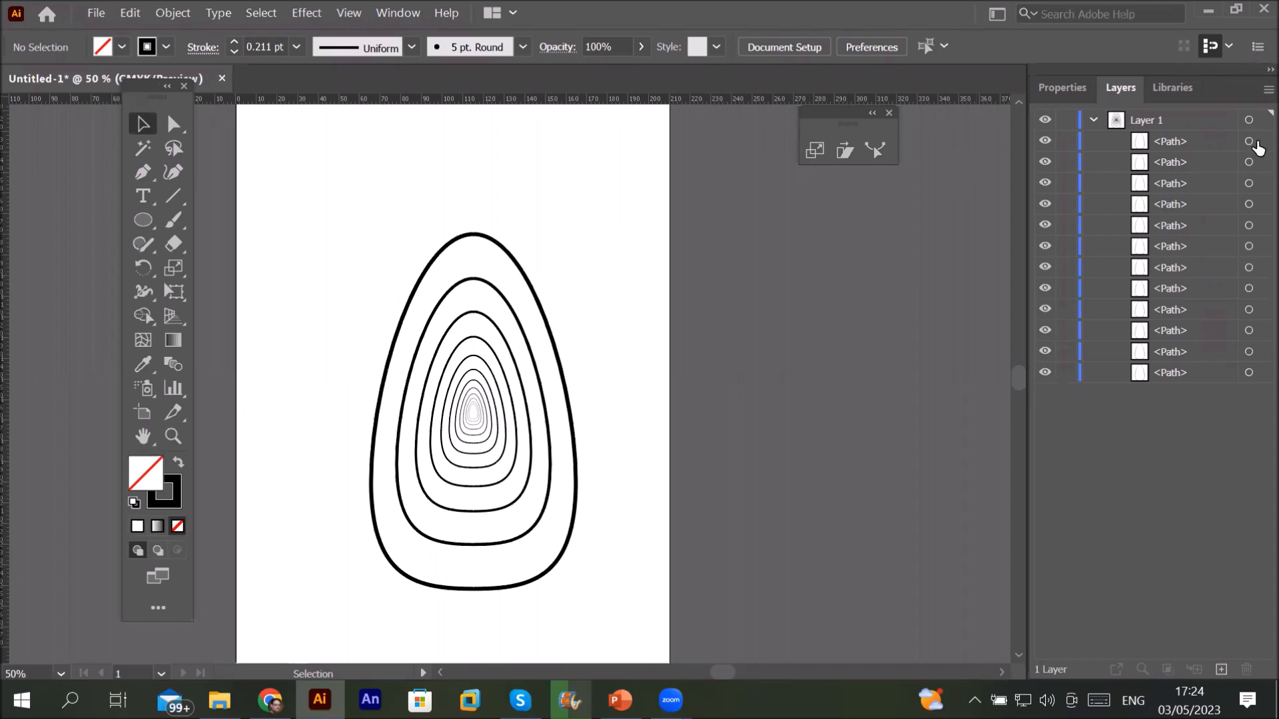
left_click(1250, 142)
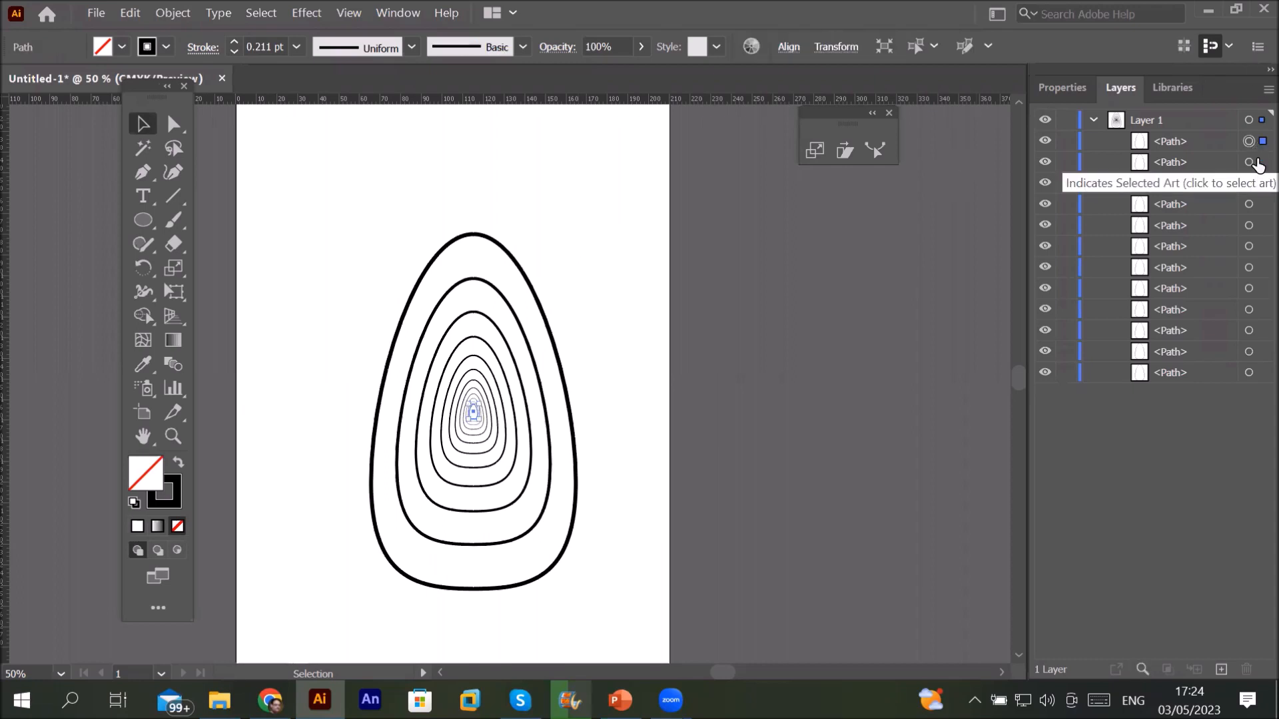
left_click(1256, 162)
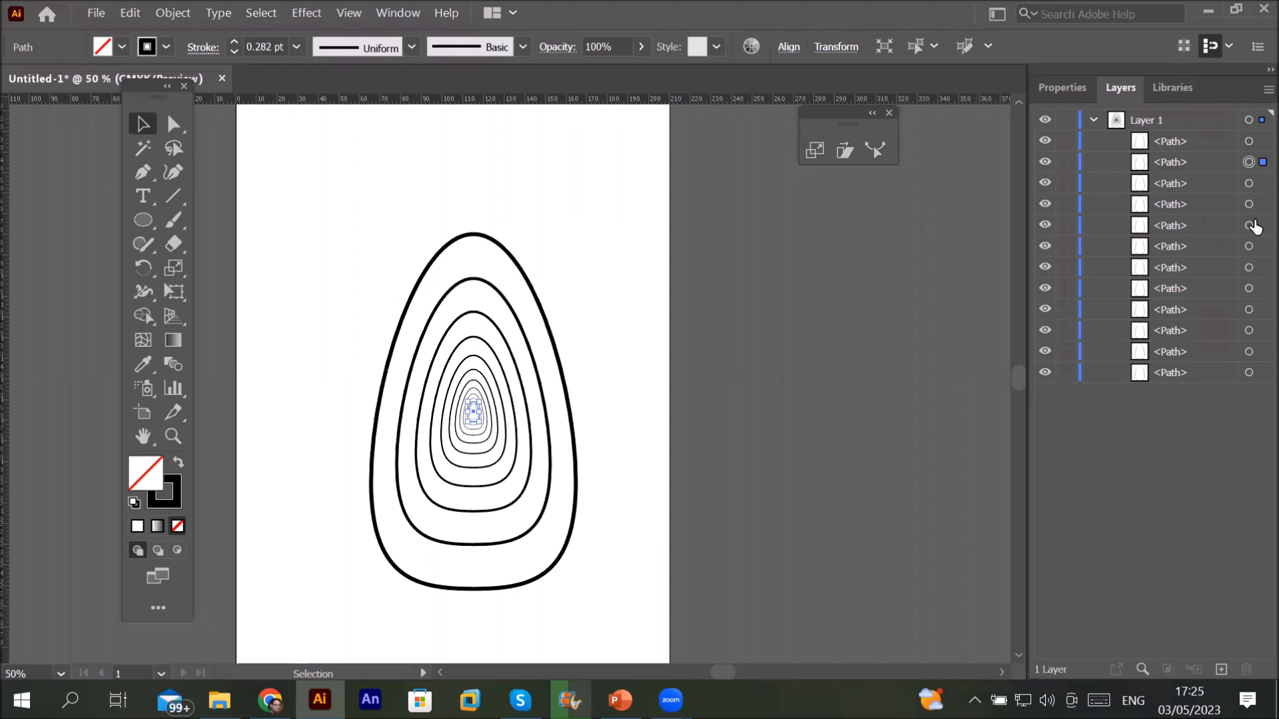
left_click(1255, 224)
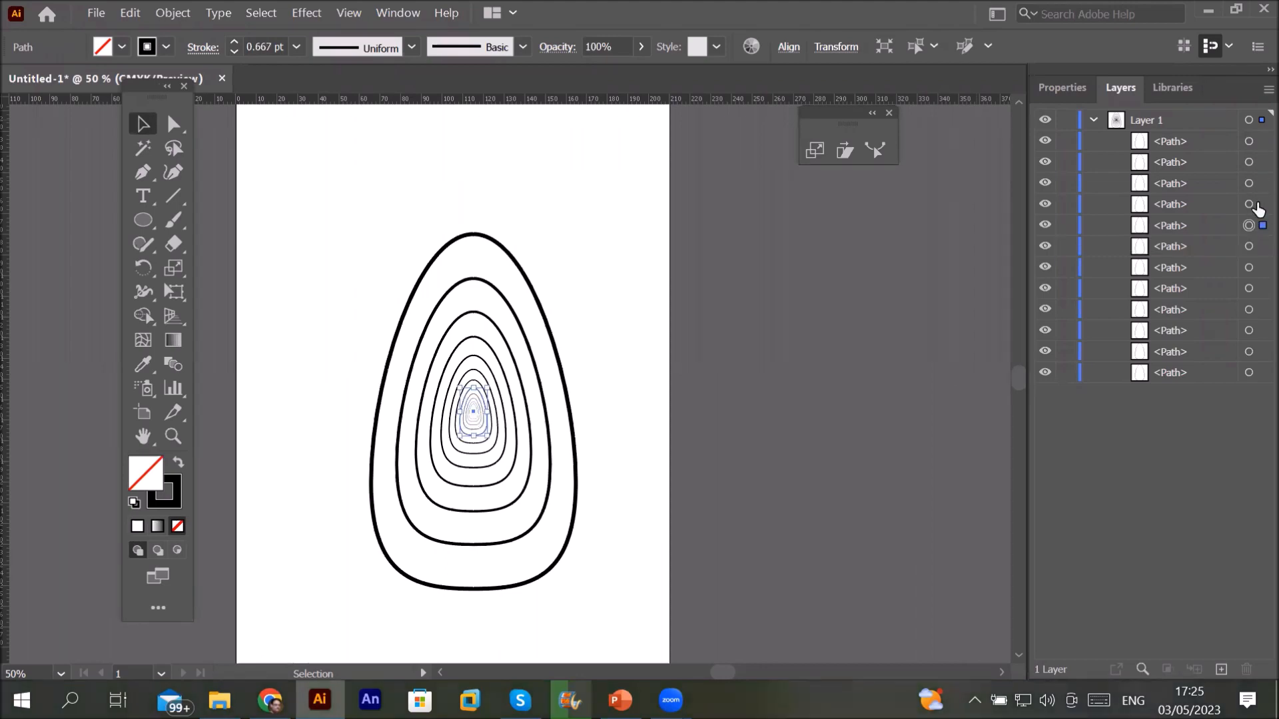
left_click(1249, 205)
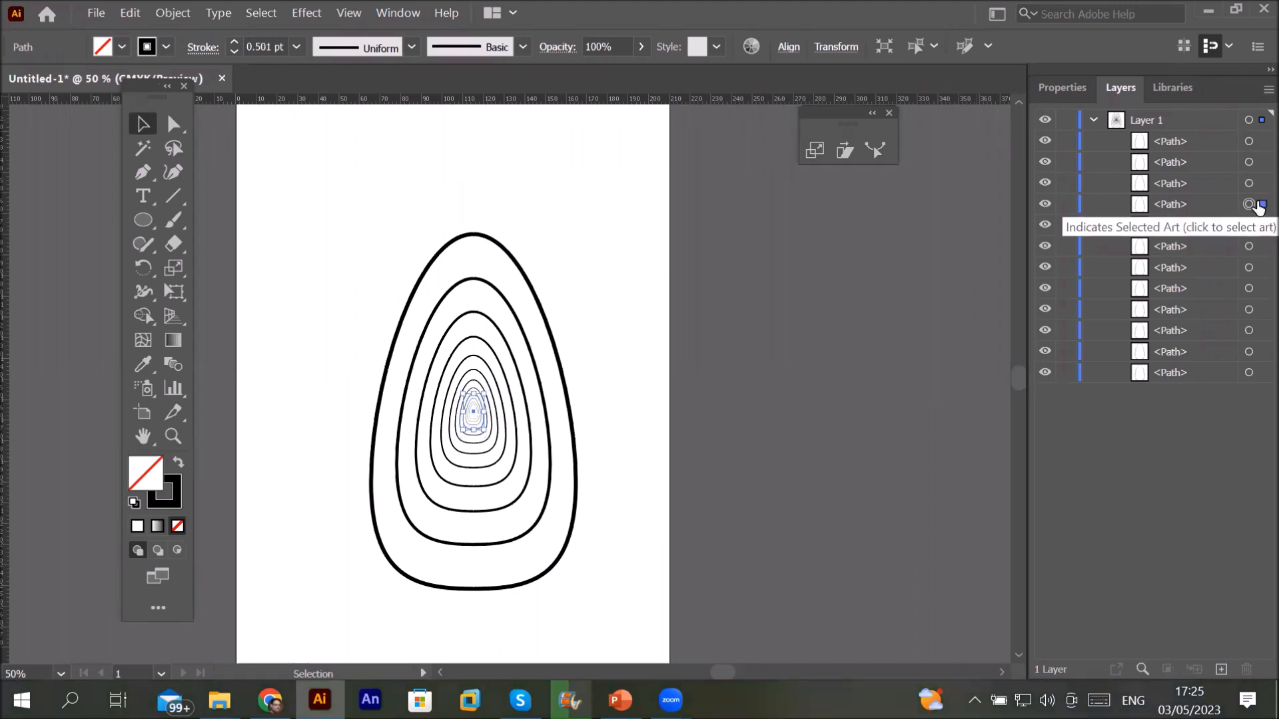
left_click(1249, 373)
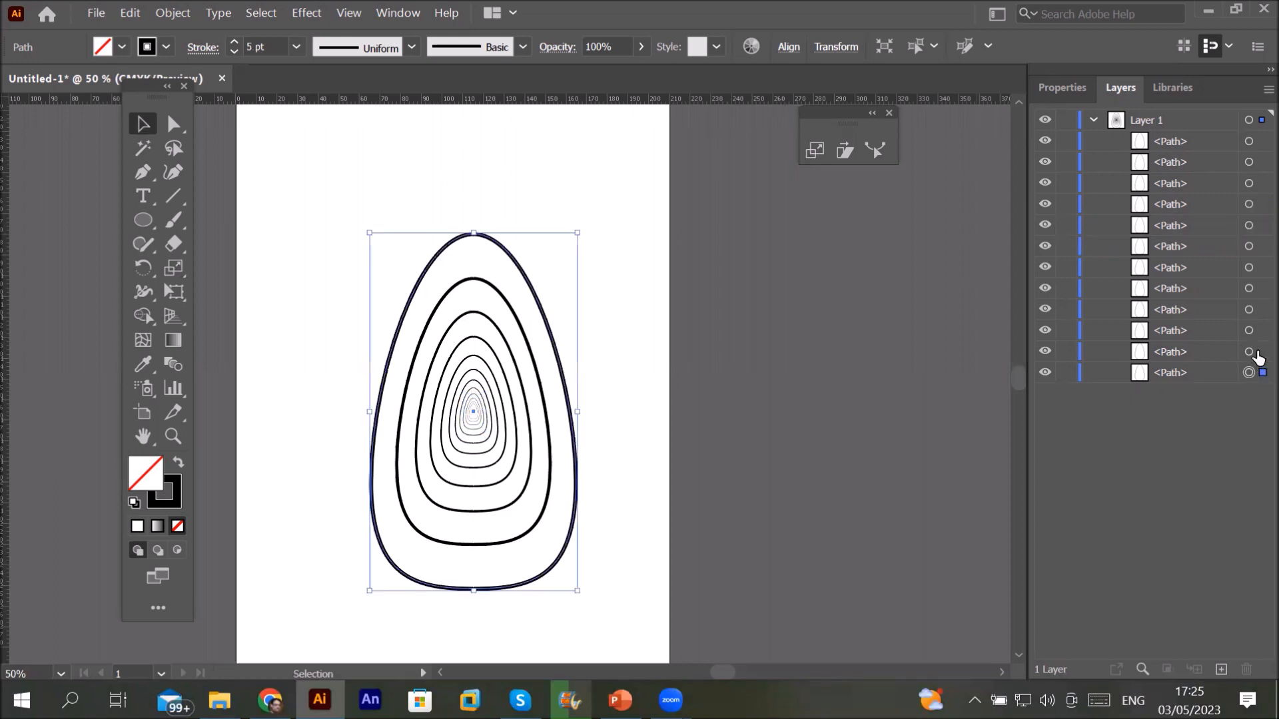
left_click(1250, 352)
left_click(1250, 331)
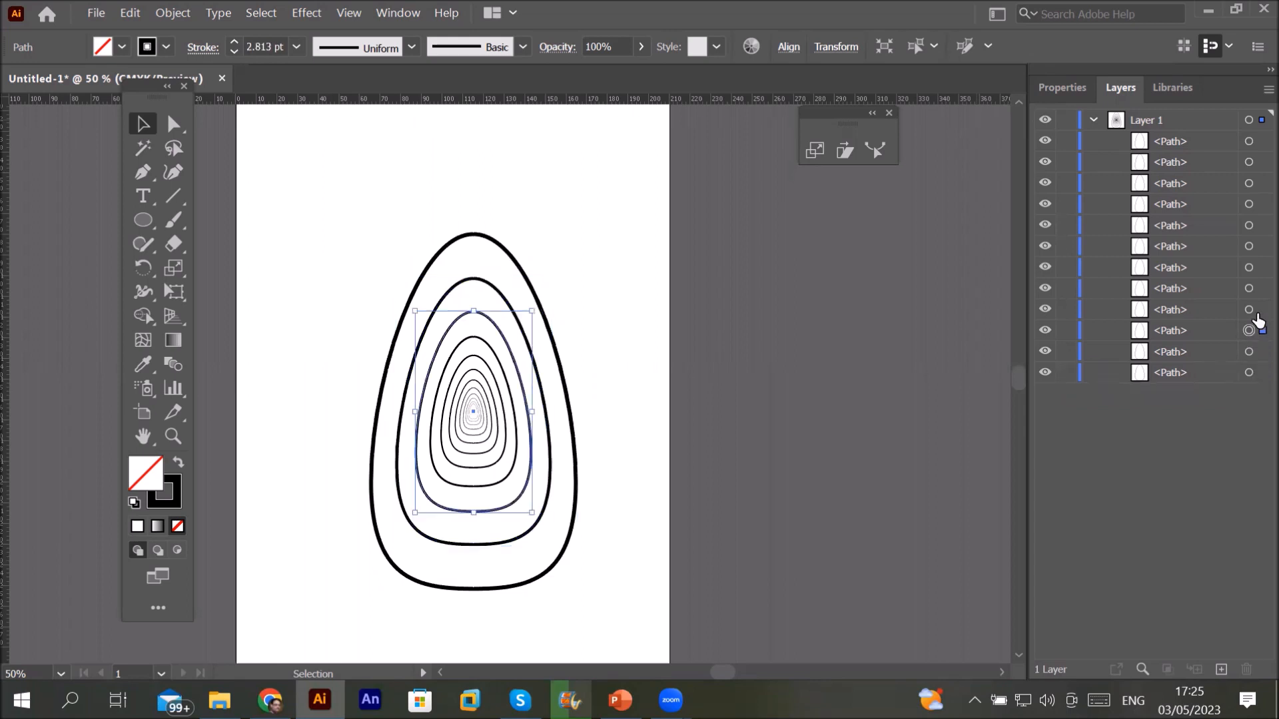
left_click(1250, 309)
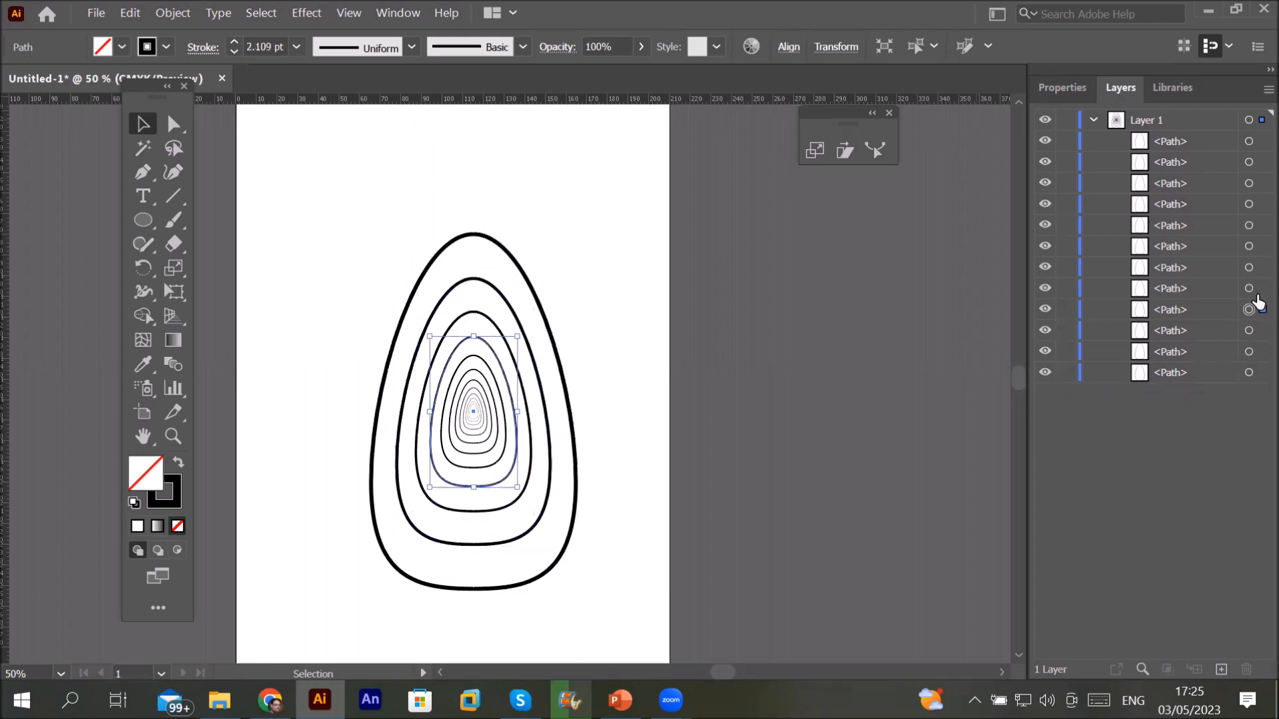
left_click(1250, 288)
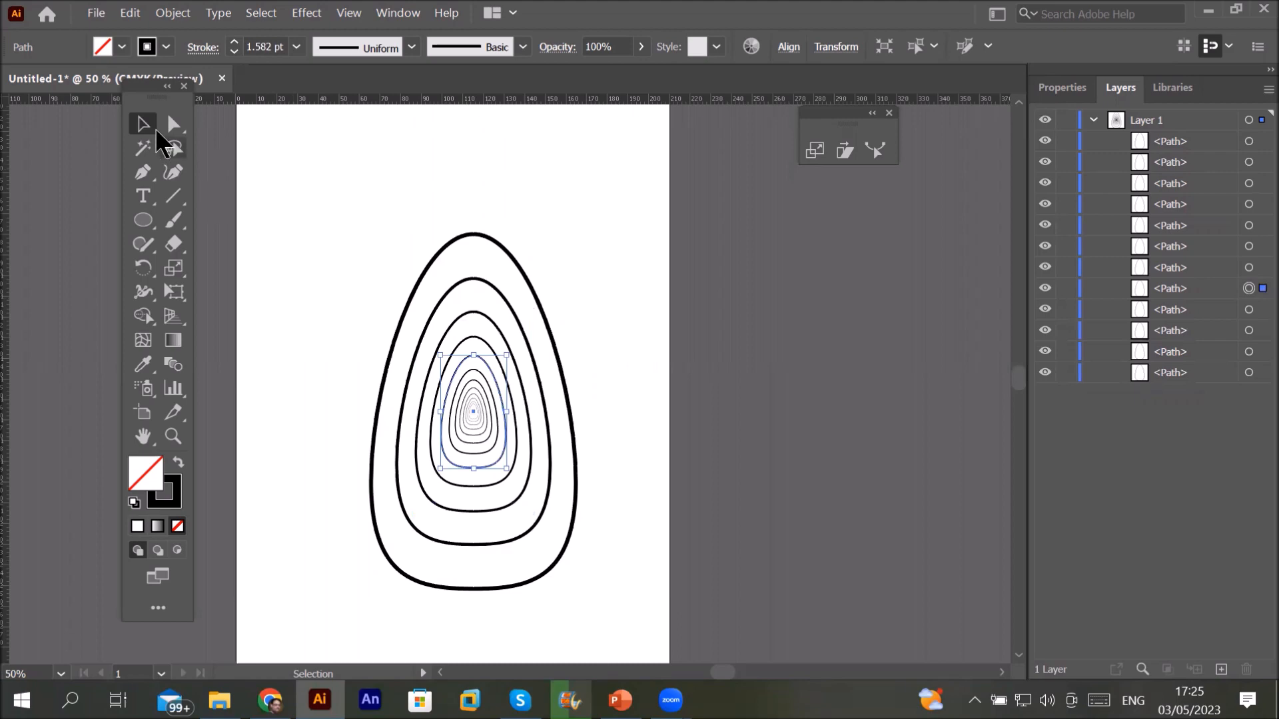
Step: Select all twelve egg outlines and move them off the artboard to the right
left_click_drag(545, 519, 571, 574)
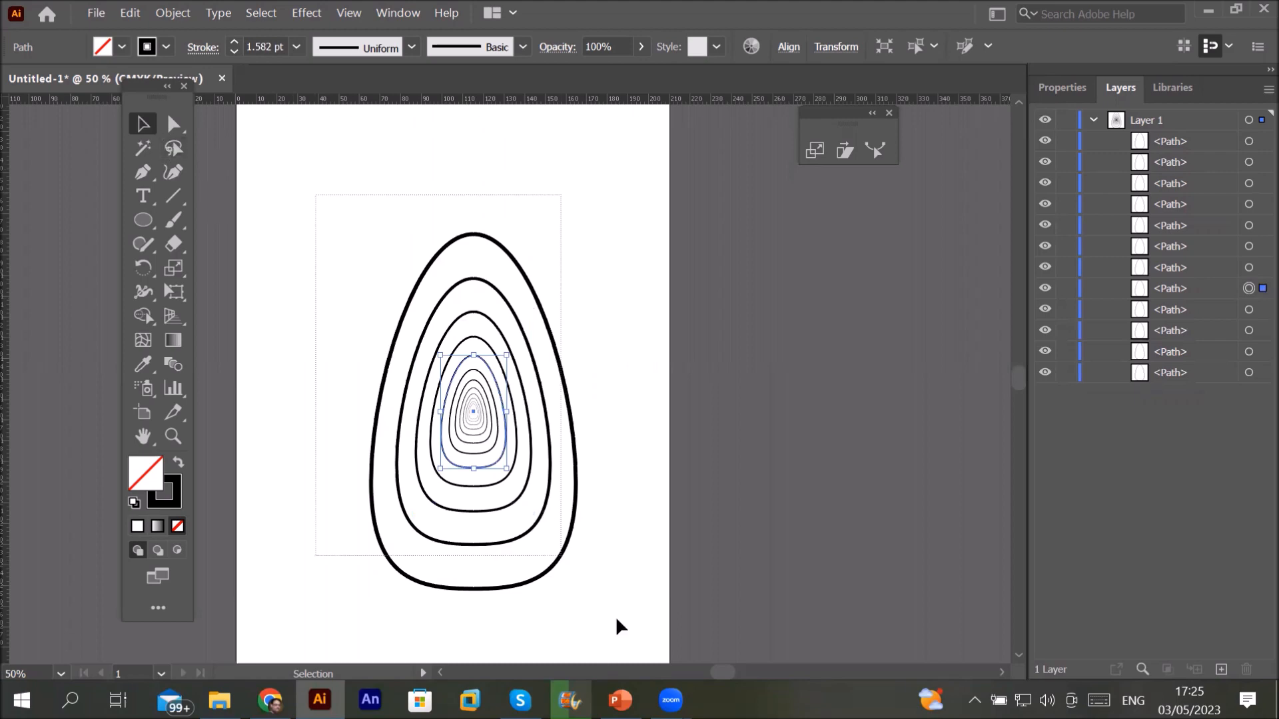
left_click_drag(637, 643, 543, 532)
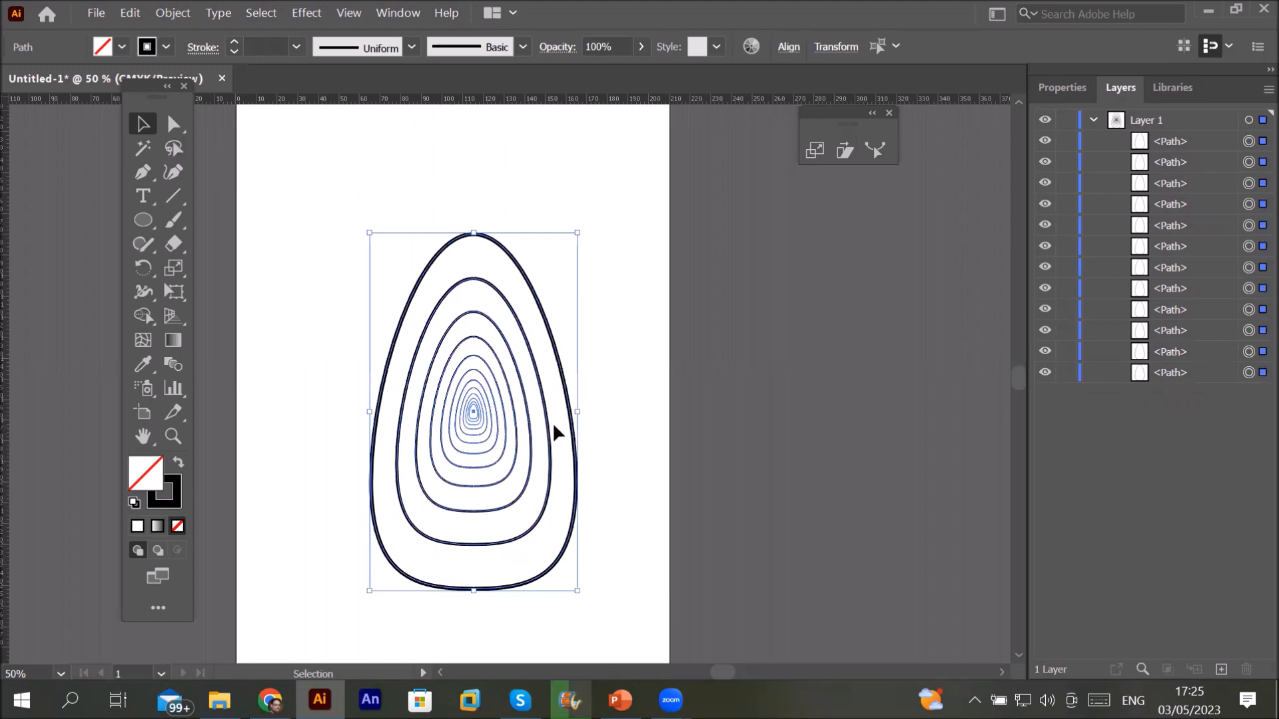
left_click_drag(508, 448, 860, 417)
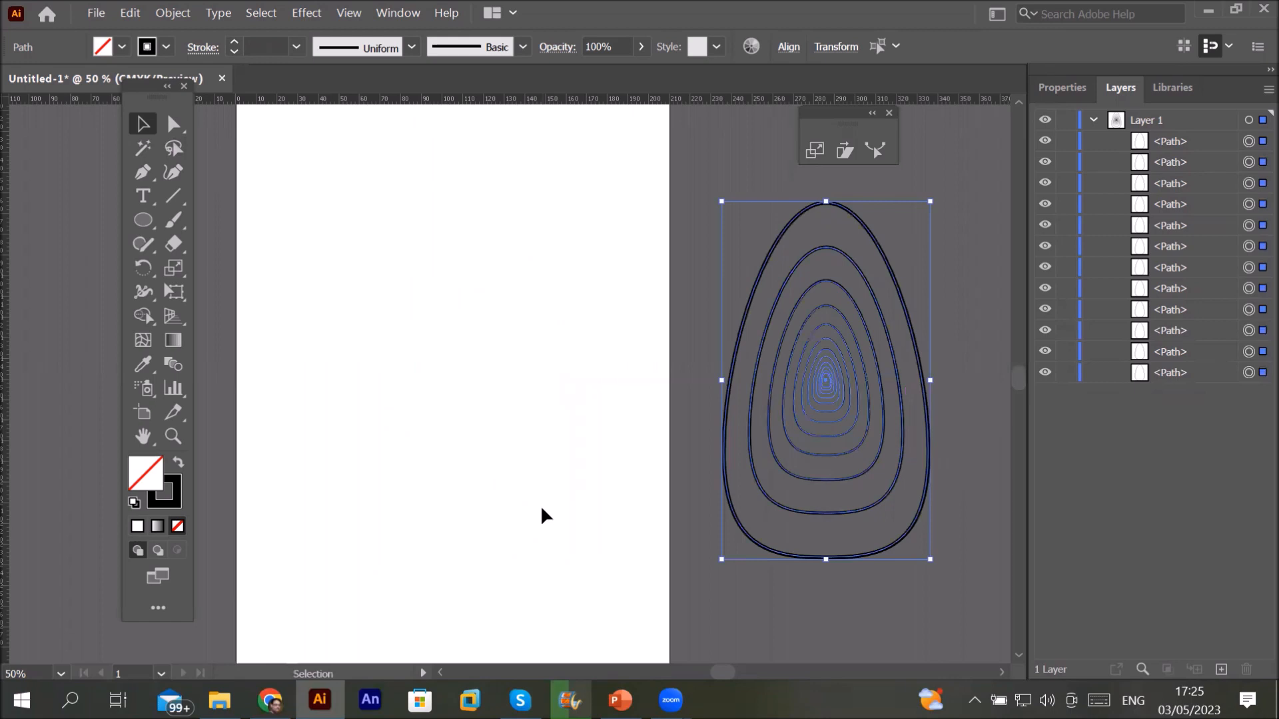
Step: Draw a large circle, cancel the Scale dialog, and undo the circle to reselect the eggs
left_click_drag(147, 222, 222, 271)
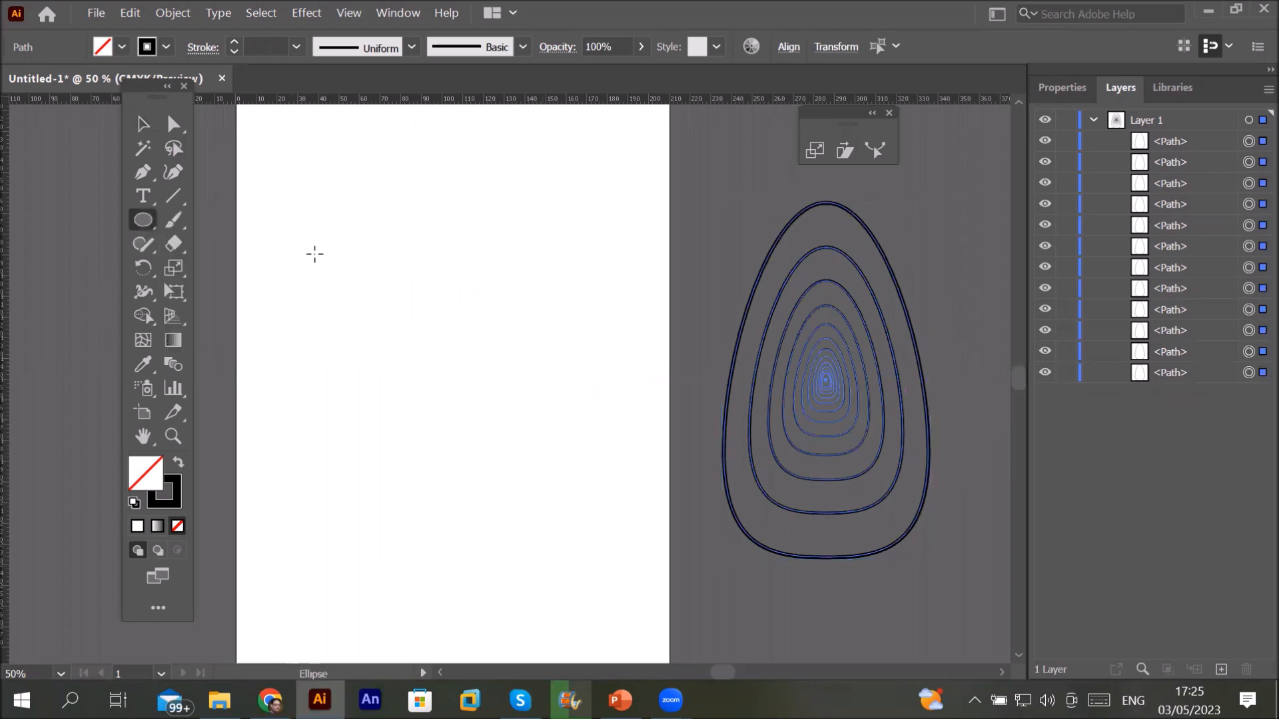
left_click_drag(446, 385, 579, 509)
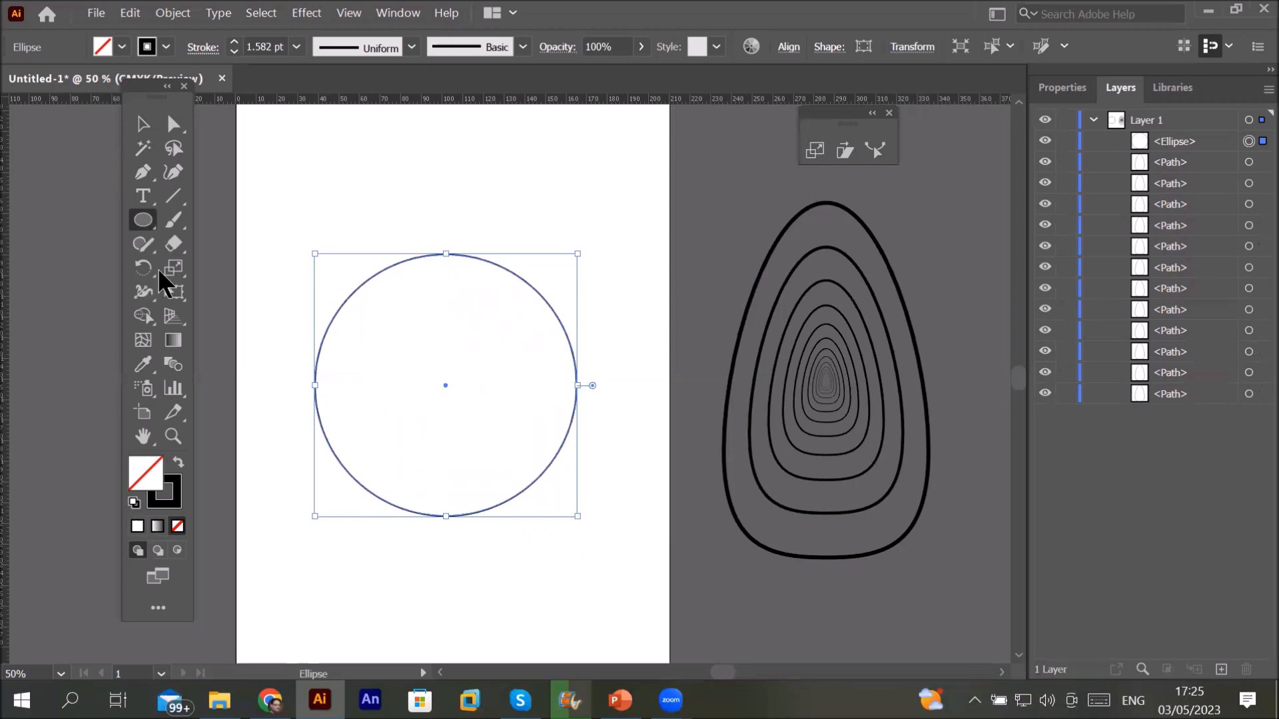
double_click(175, 267)
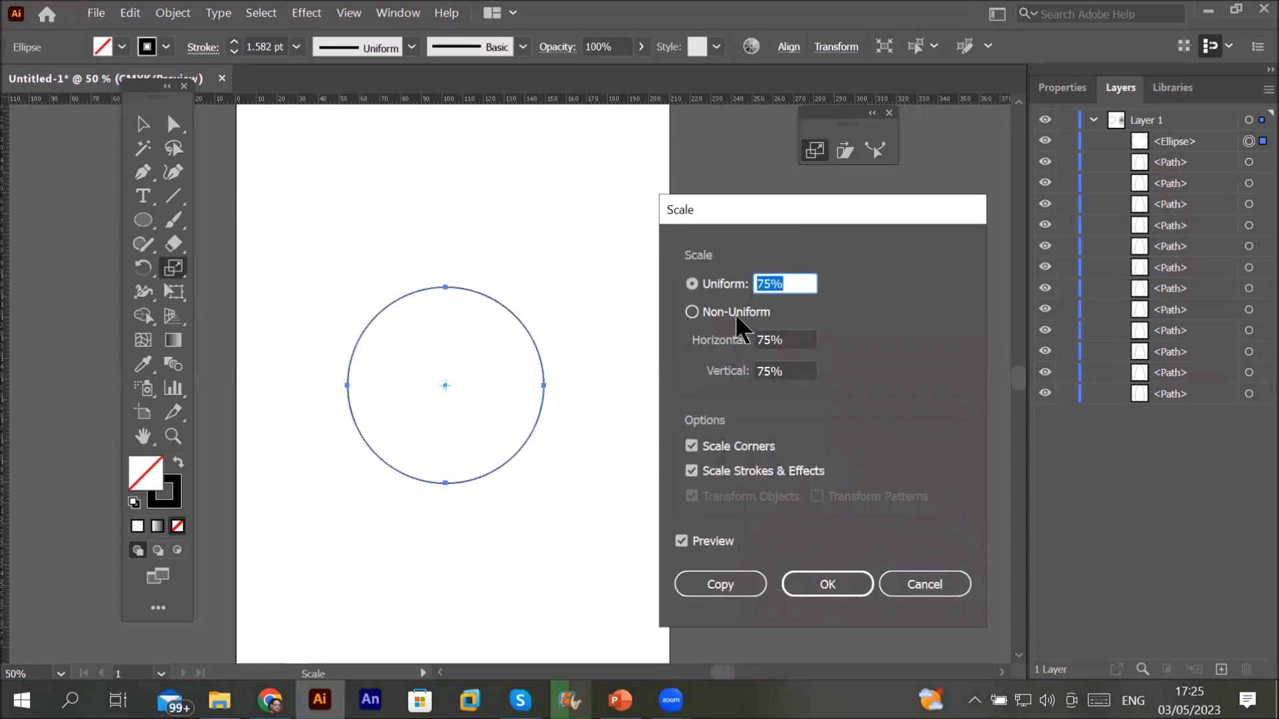
left_click(916, 587)
key("v")
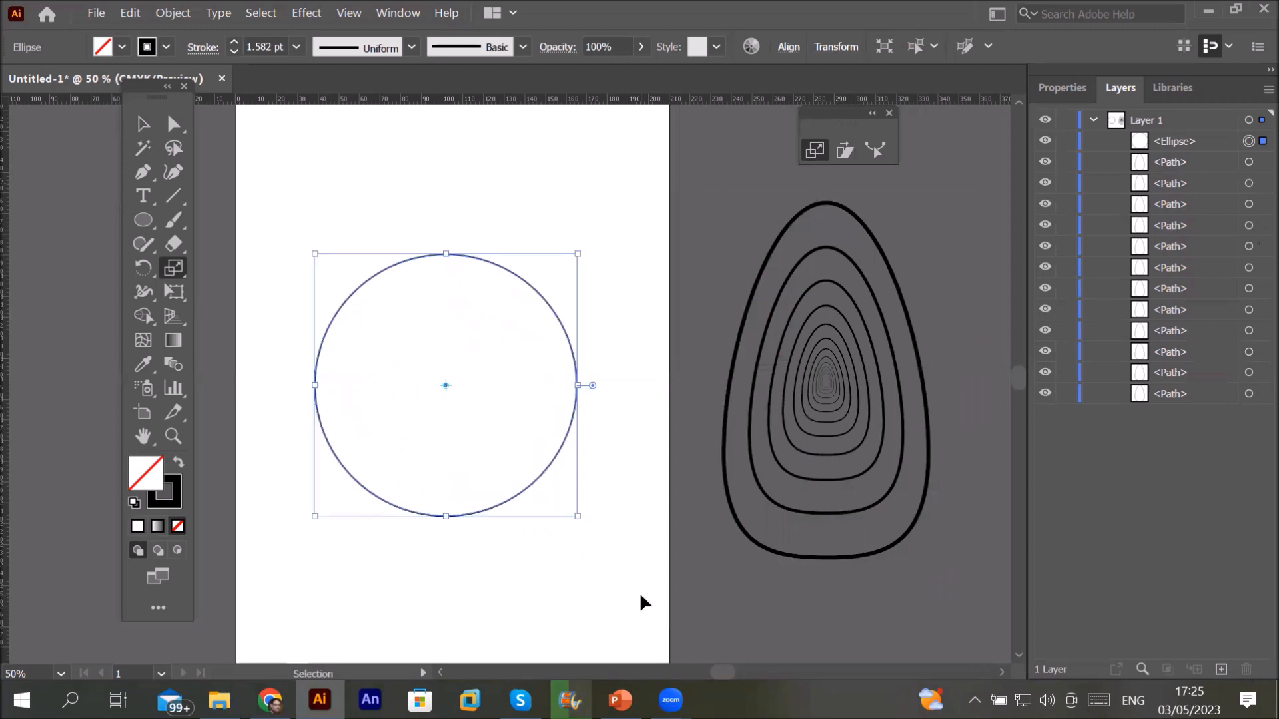
key("ctrl+z")
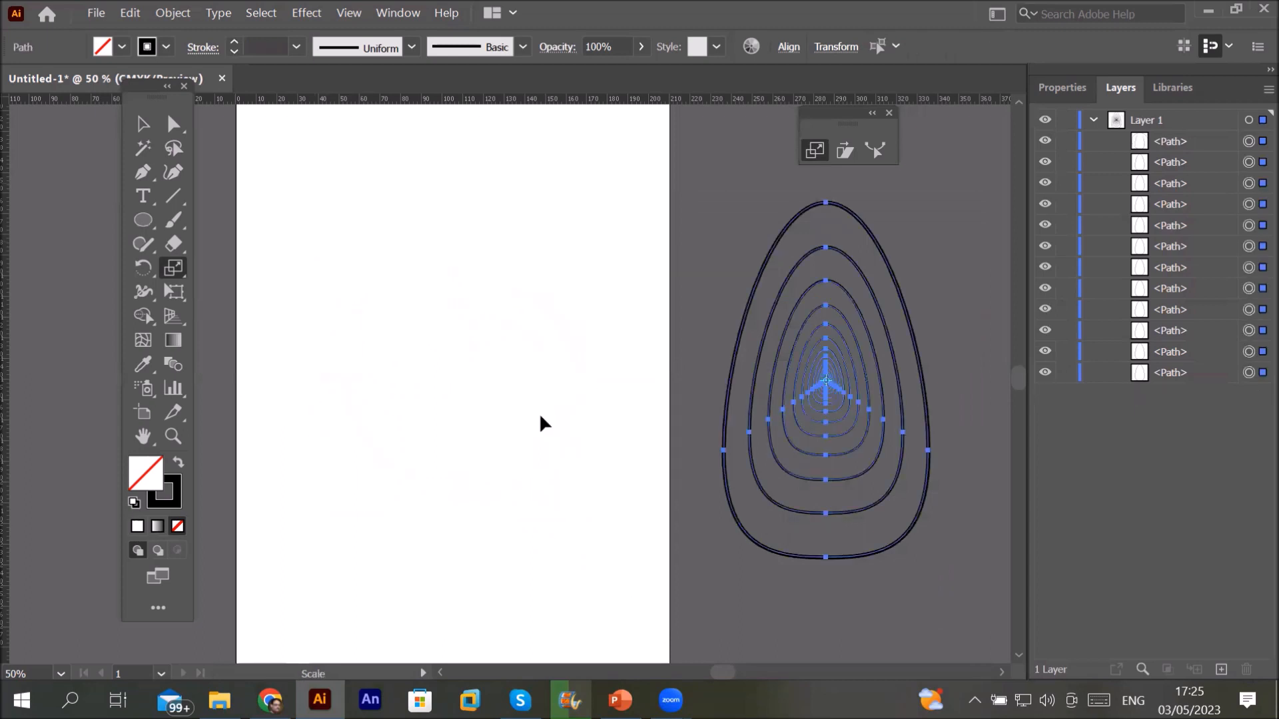
Step: Squeeze the egg set tall and narrow, then start drawing a new circle on the artboard
left_click_drag(570, 461, 585, 513)
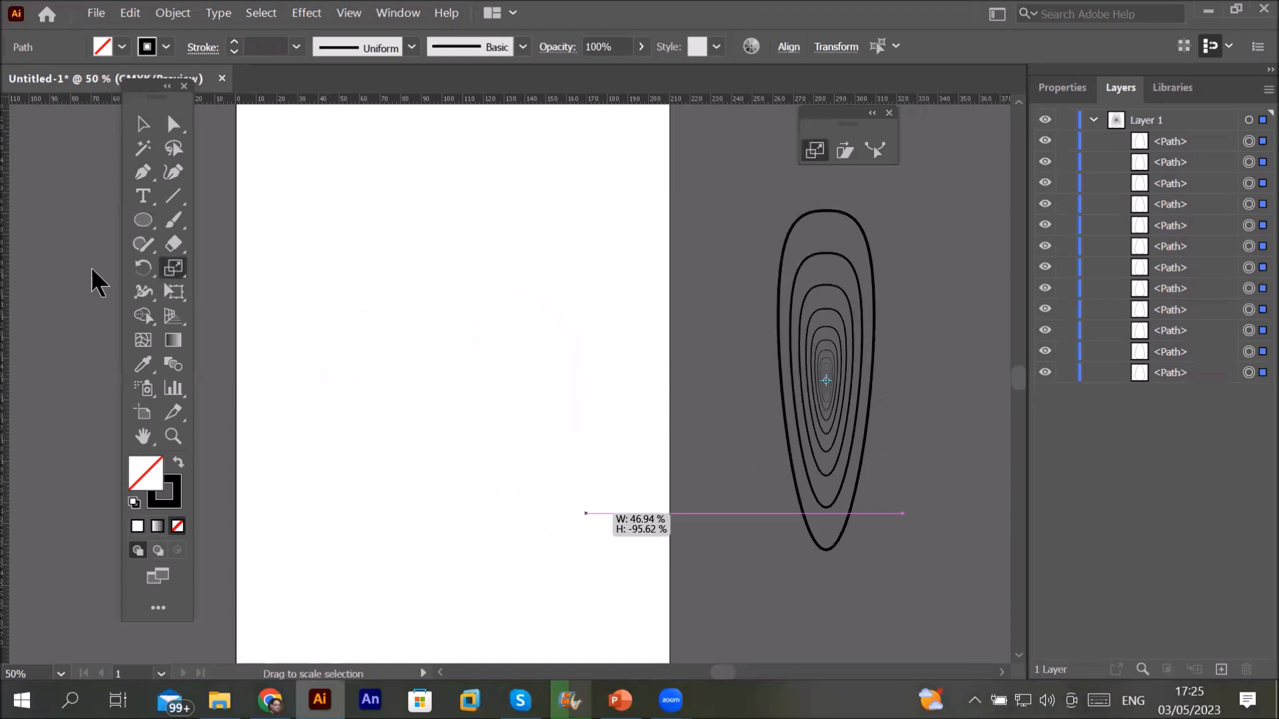
left_click(143, 127)
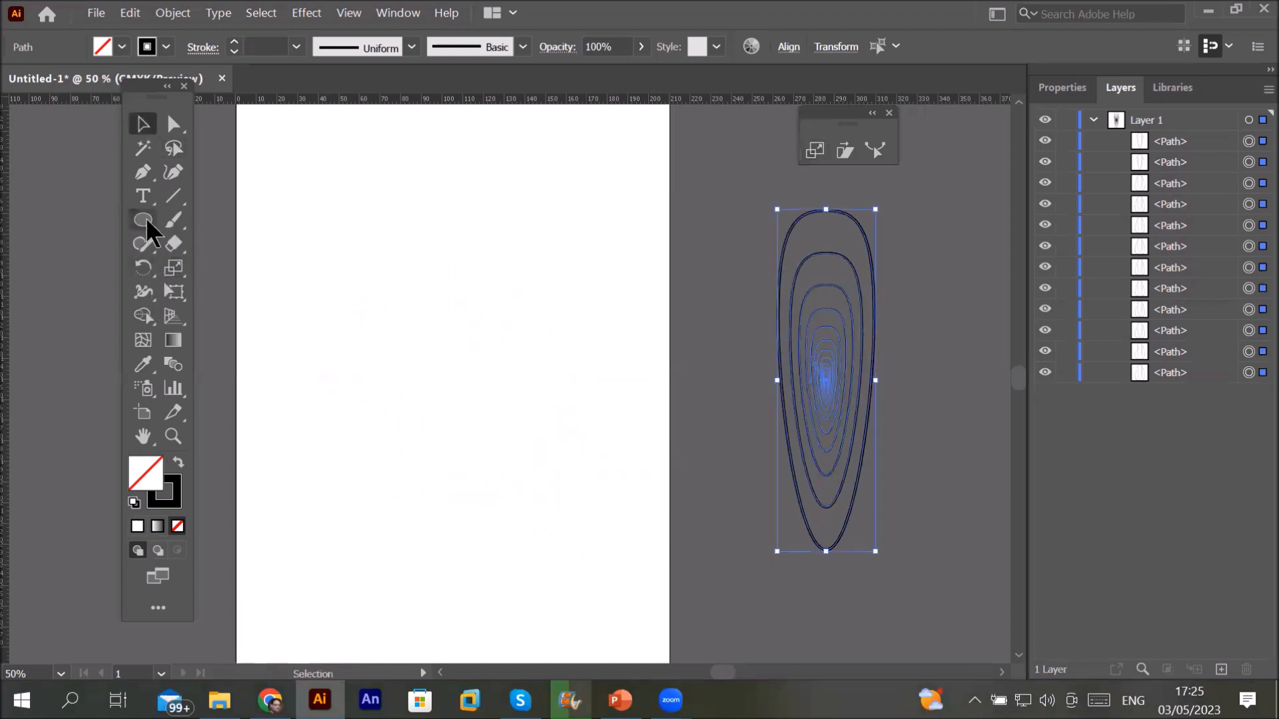
left_click_drag(346, 242, 517, 429)
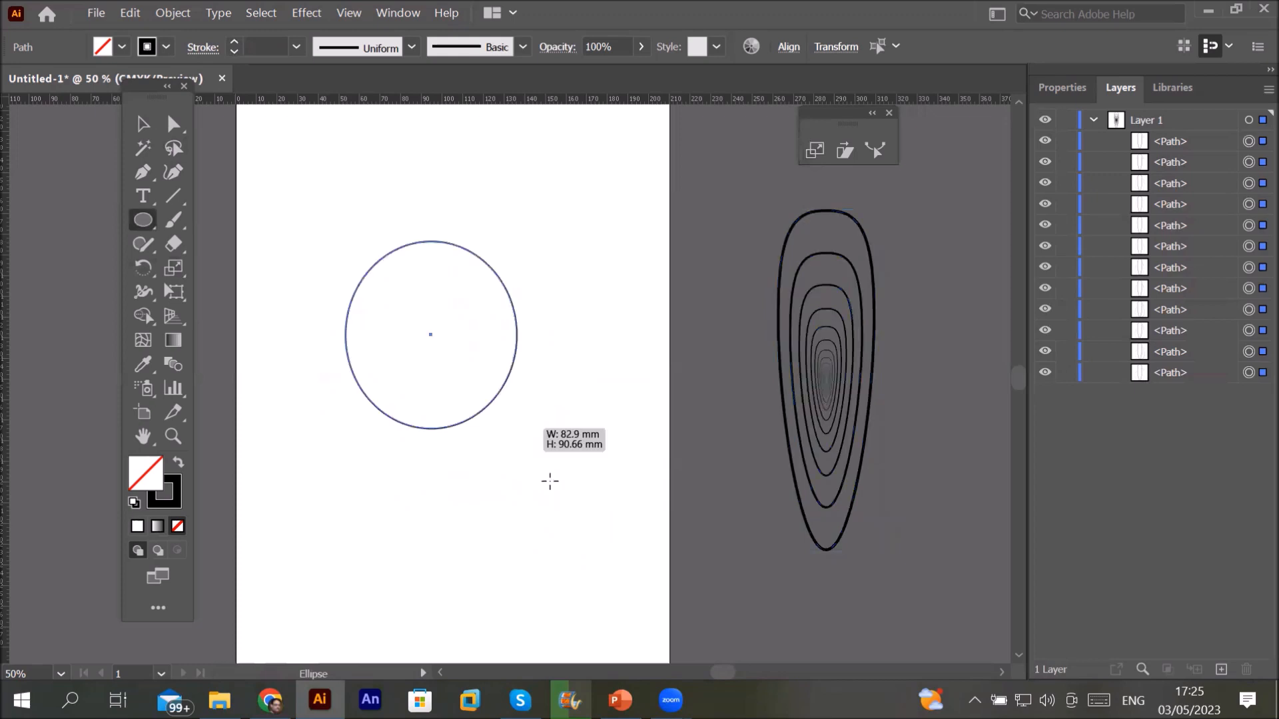
Step: Finish the circle and set a scale origin inside it toward the upper left
left_click_drag(572, 479, 588, 477)
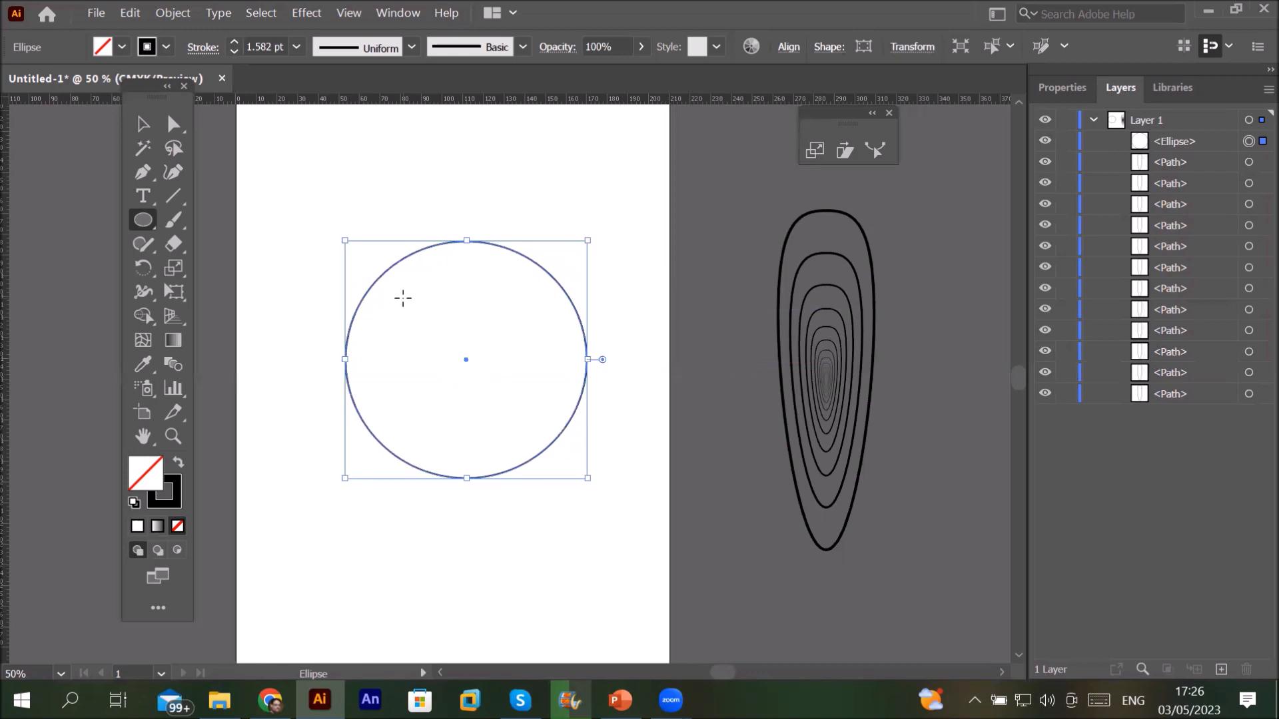
left_click(170, 265)
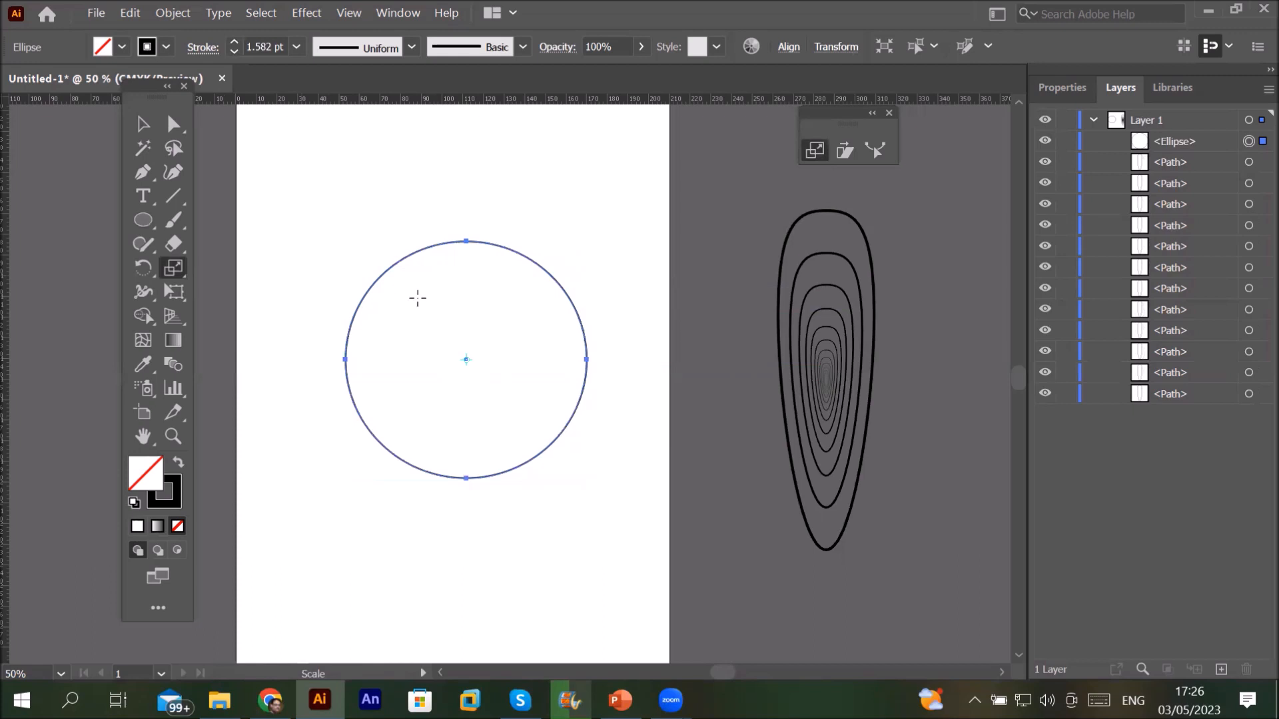
left_click(403, 295)
left_click_drag(404, 298, 405, 299)
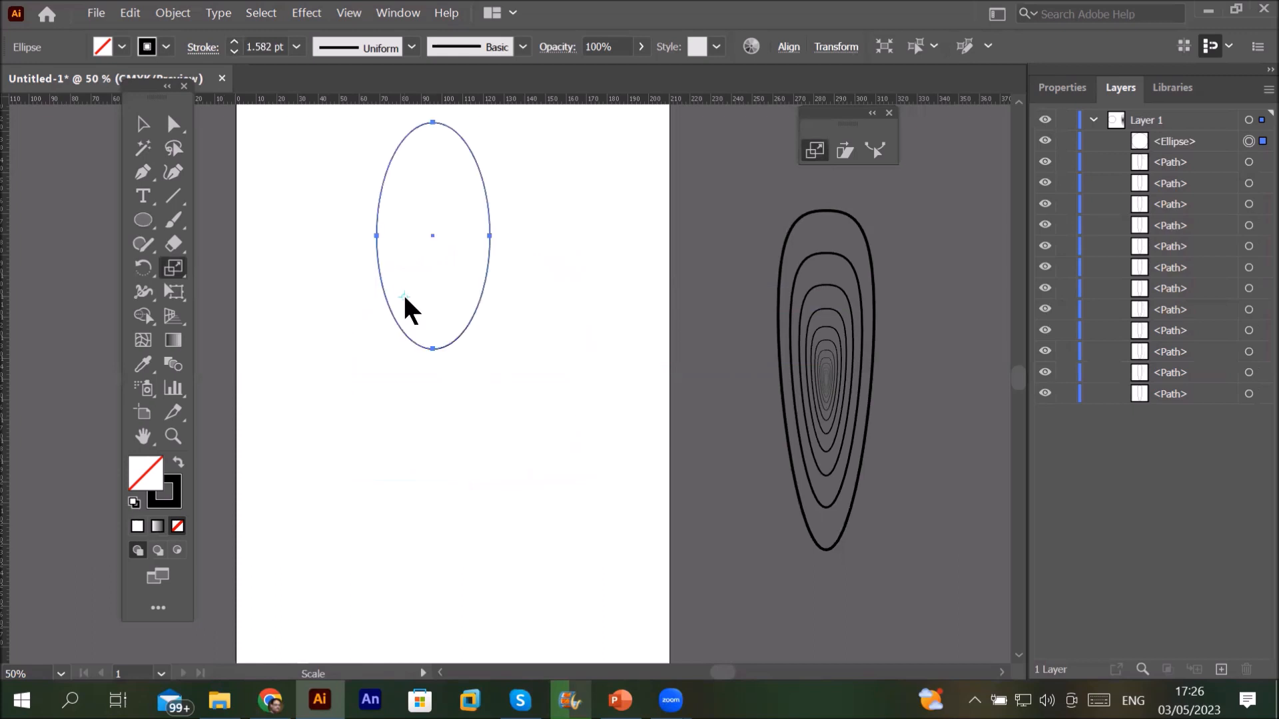
left_click(402, 293, "alt")
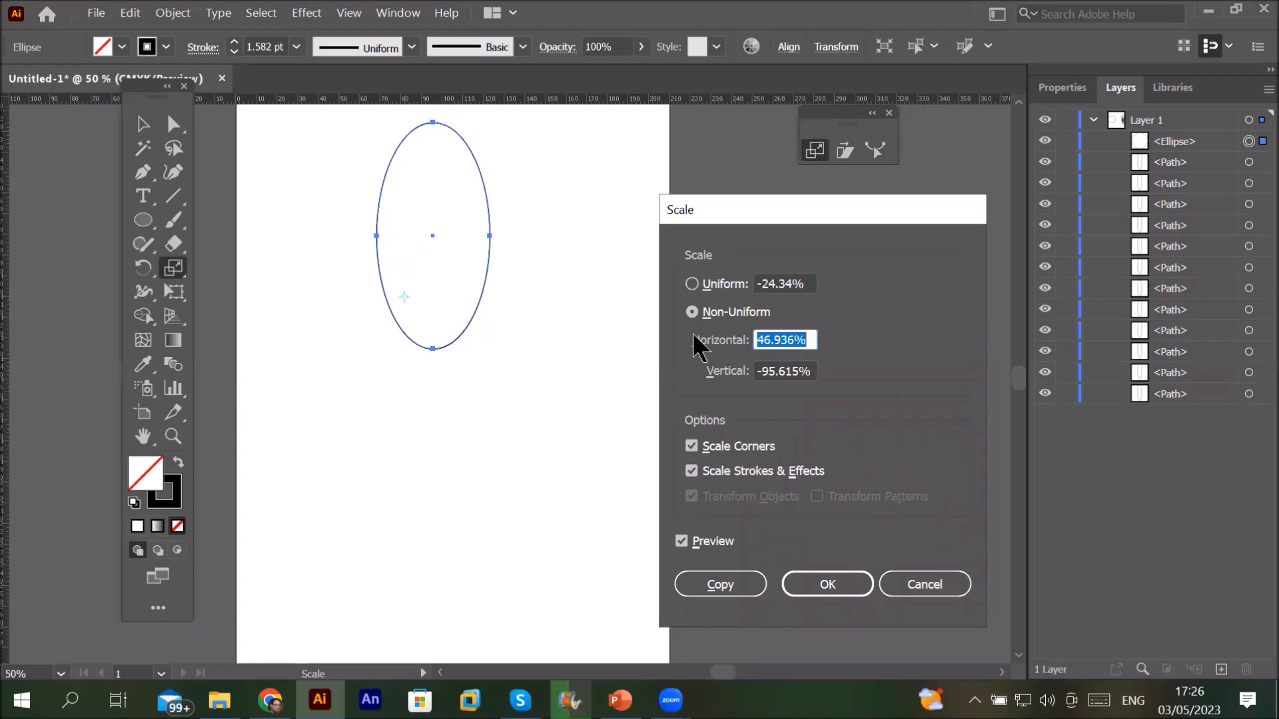
Step: Make a uniform 80% copy of the circle and repeat it with Ctrl+D for nested circles
left_click_drag(808, 284, 652, 265)
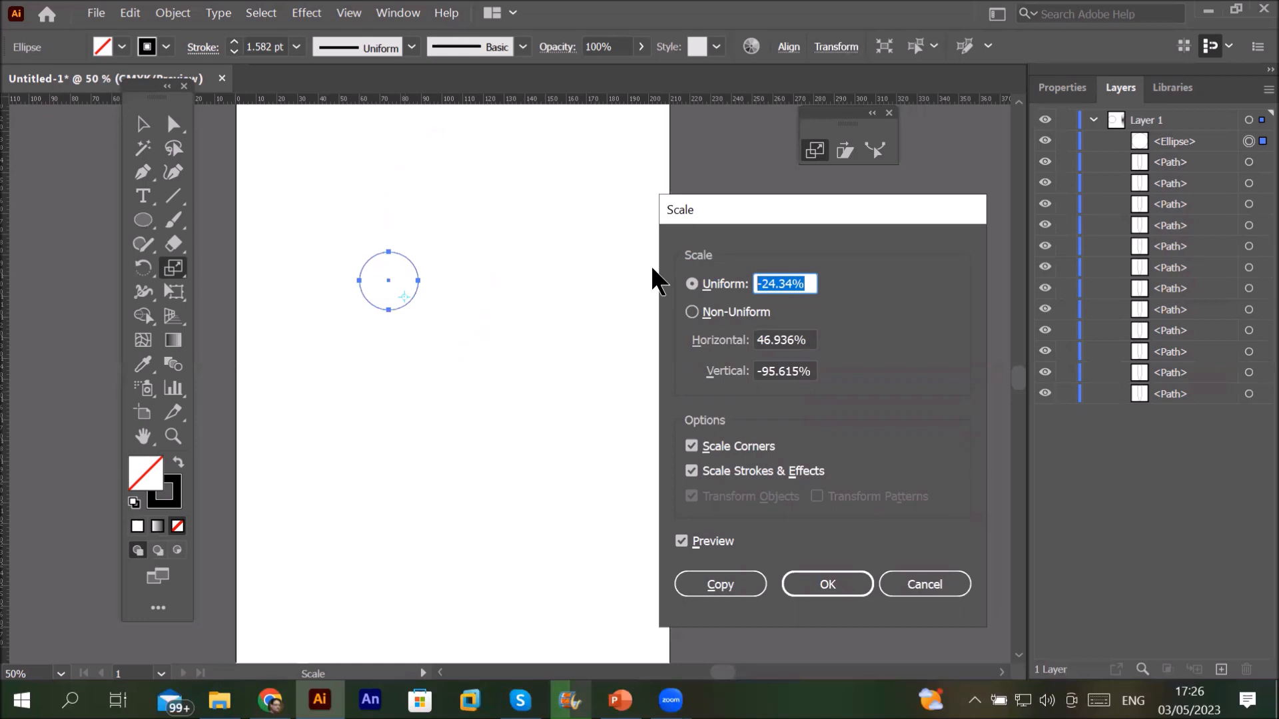
type("80")
left_click(727, 590)
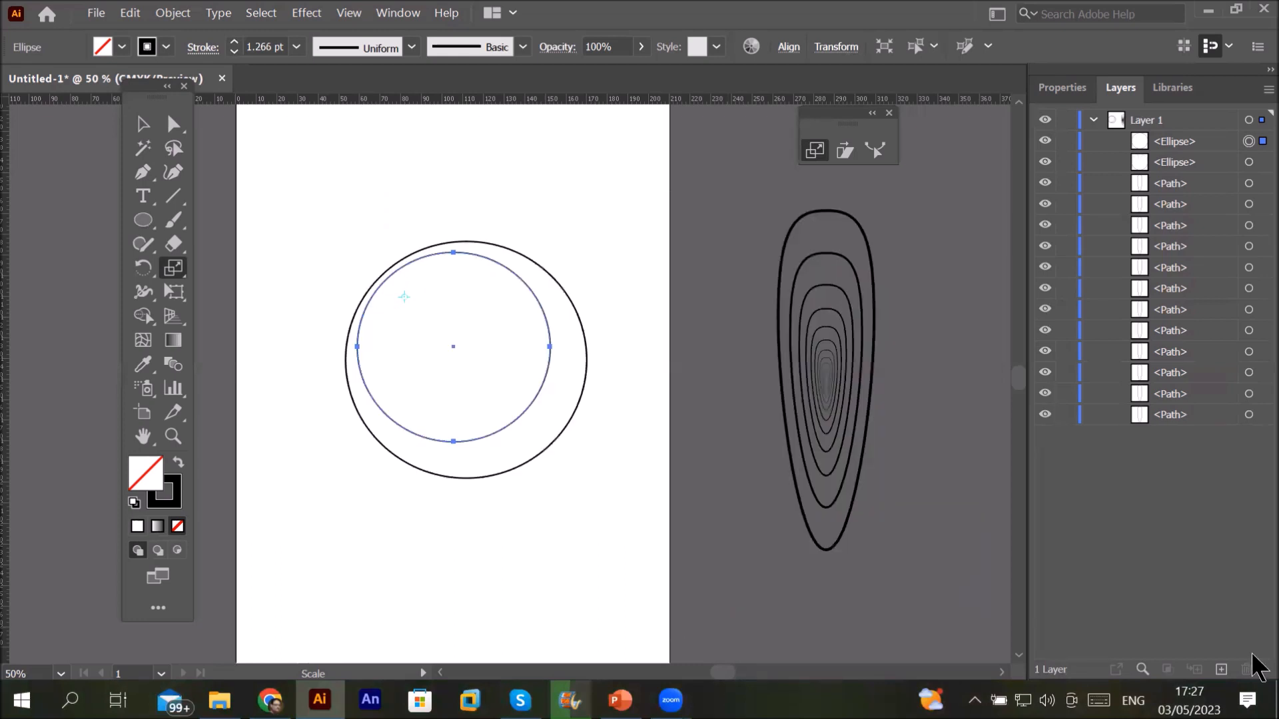
key("ctrl+d")
key("ctrl+d")
key("ctrl+d")
key("ctrl+d")
key("ctrl+d")
key("ctrl+d")
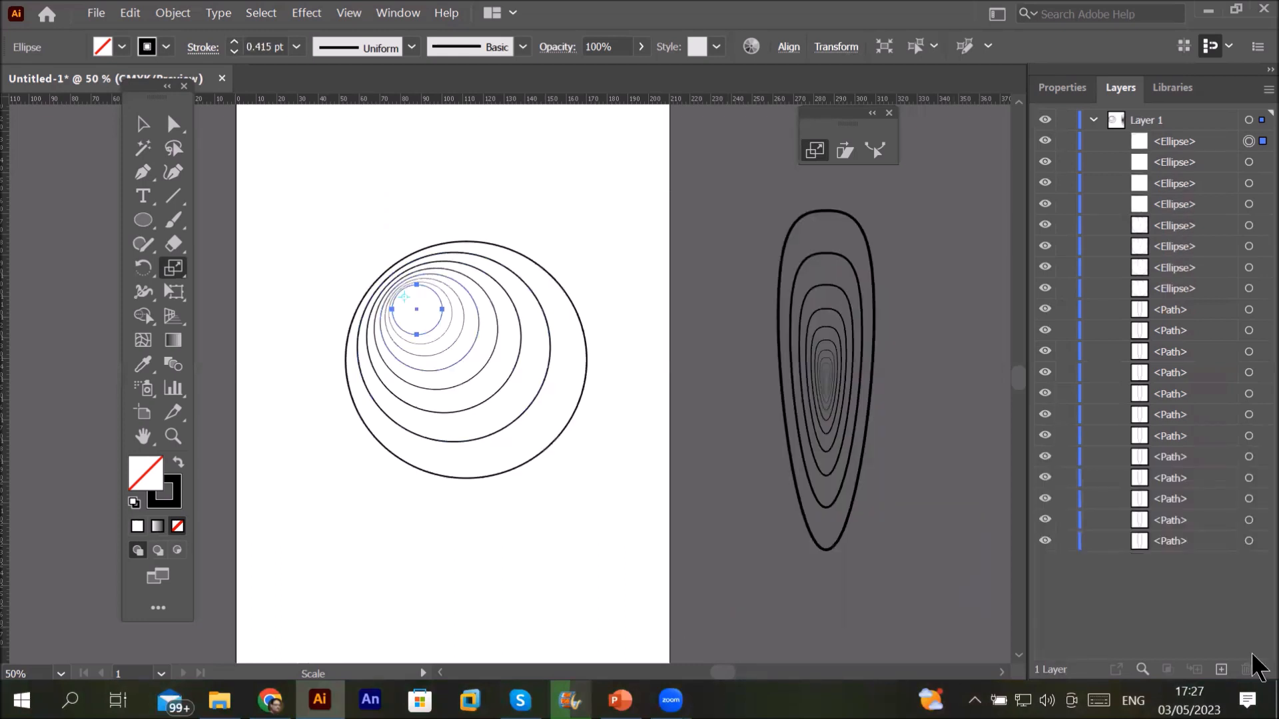
key("ctrl+d")
key("ctrl+d")
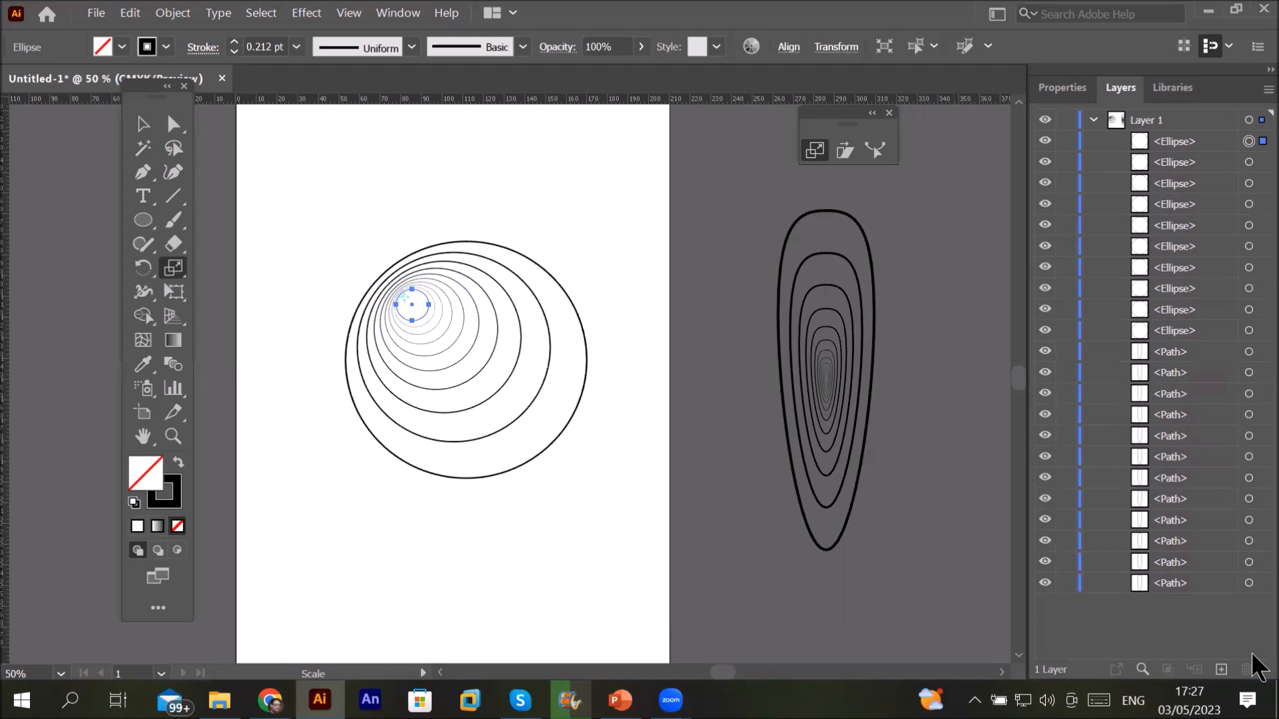
Step: Select all the nested circles and move them off the artboard to the left
left_click(142, 124)
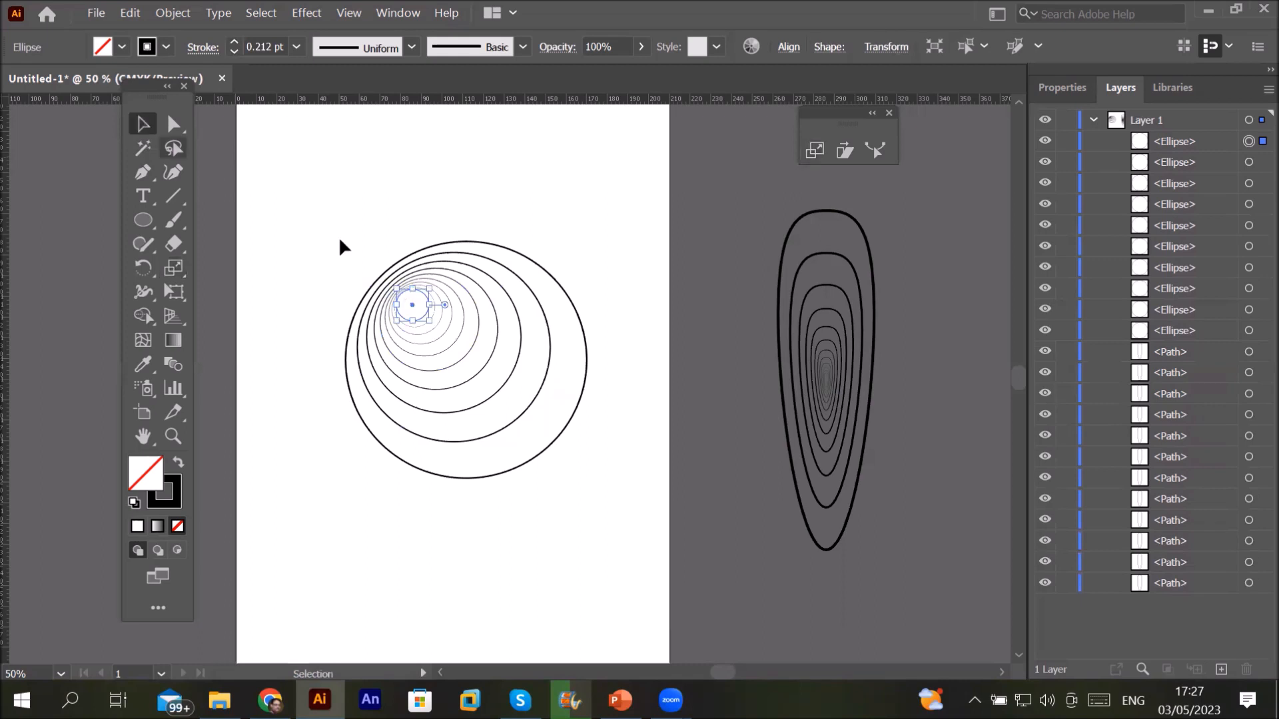
left_click_drag(301, 209, 586, 426)
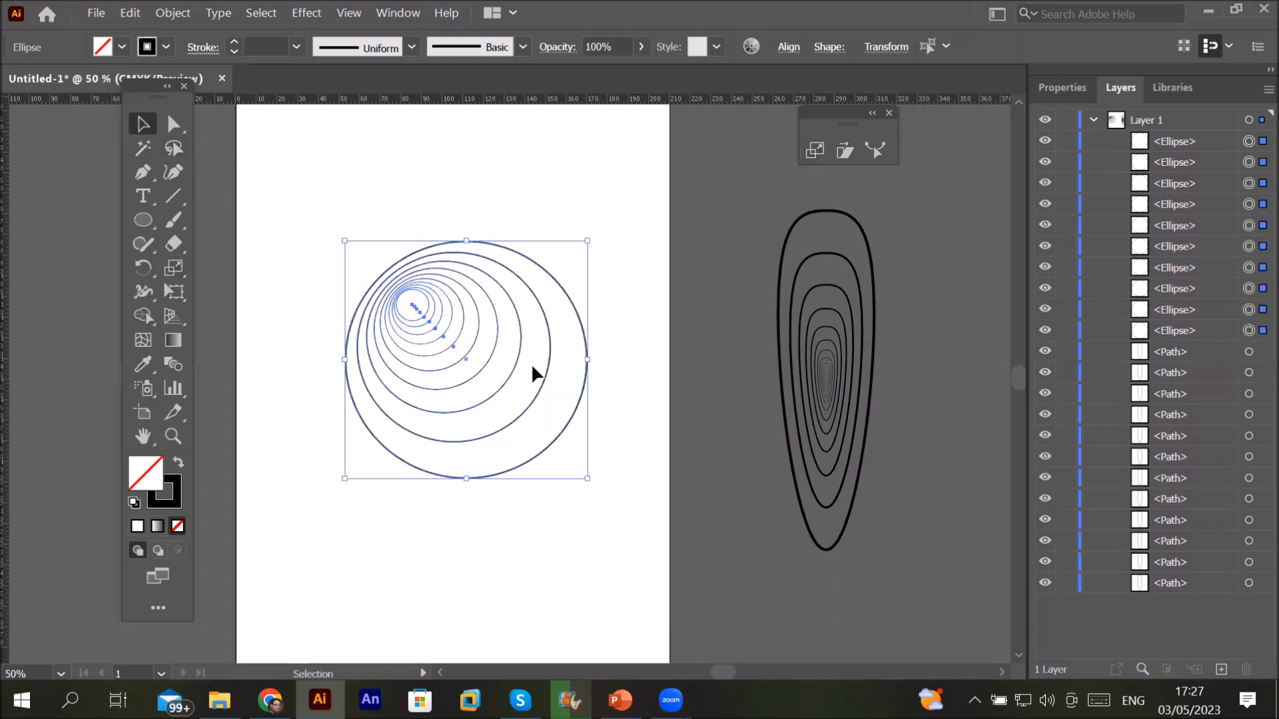
left_click_drag(336, 314, 192, 266)
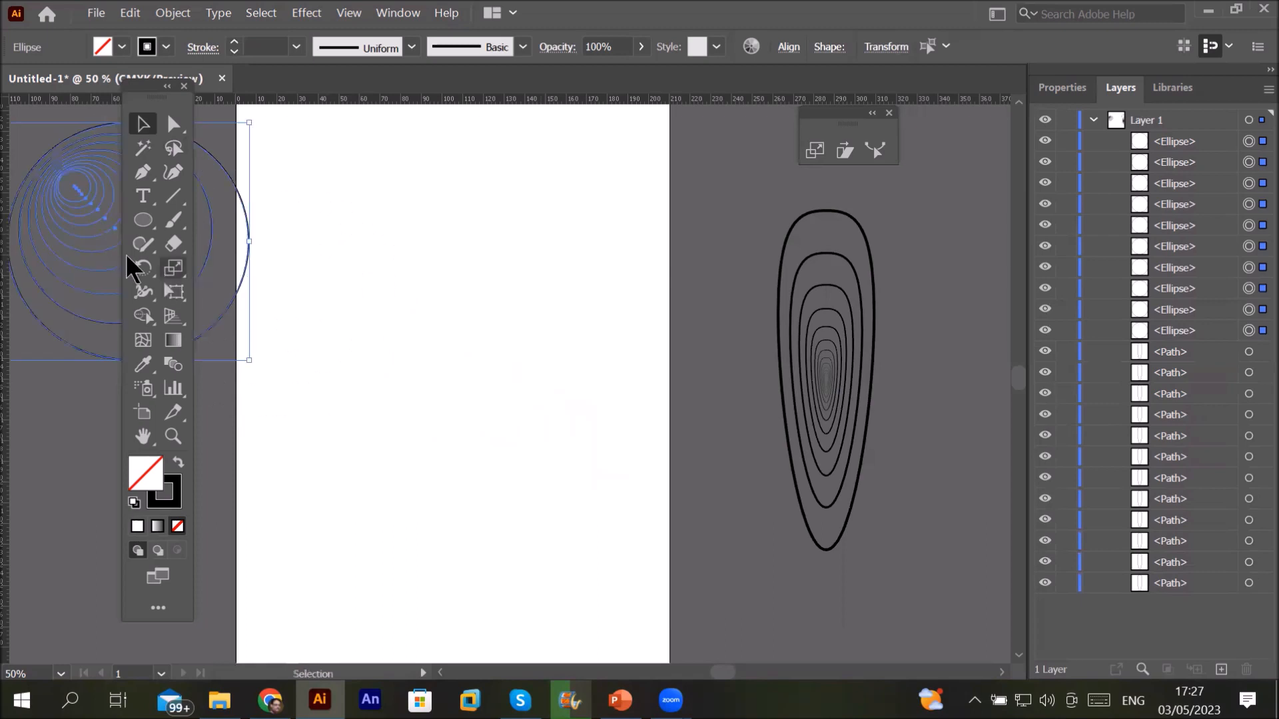
Step: Draw a rectangle about 135 by 86 mm on the artboard with the Rectangle Tool
left_click(148, 228)
left_click(150, 229)
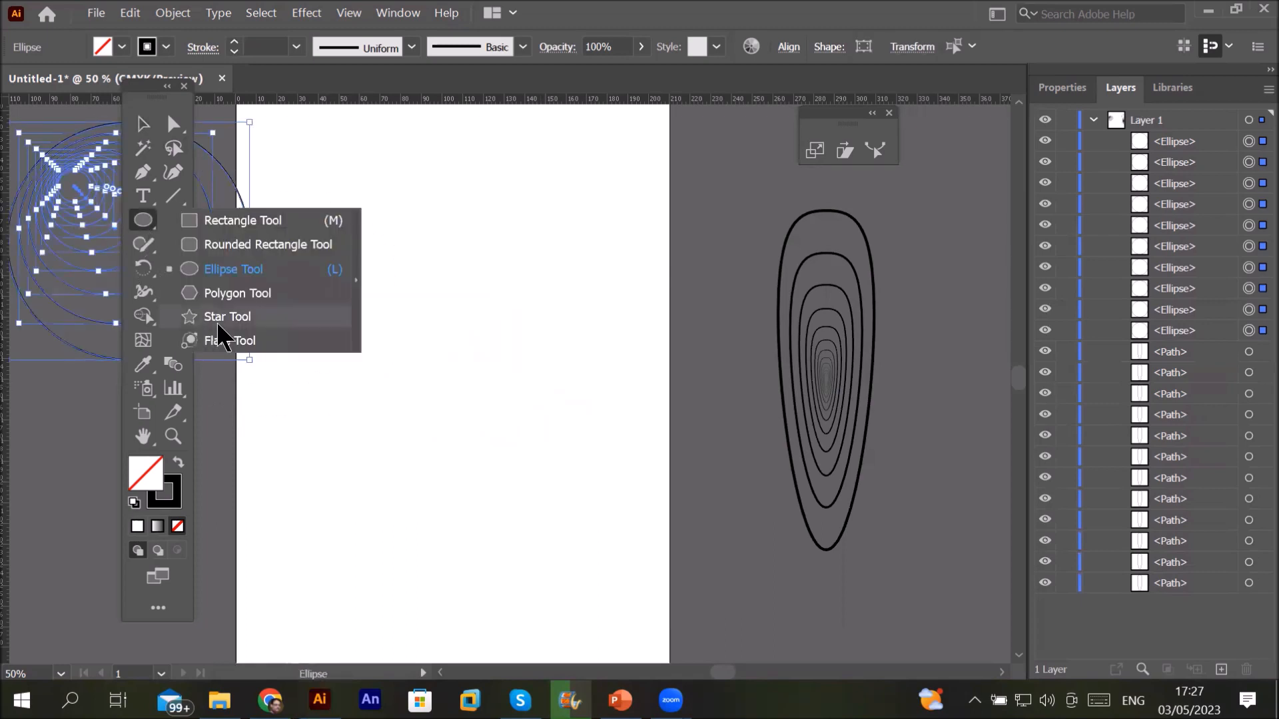
left_click(242, 221)
left_click_drag(359, 294, 399, 350)
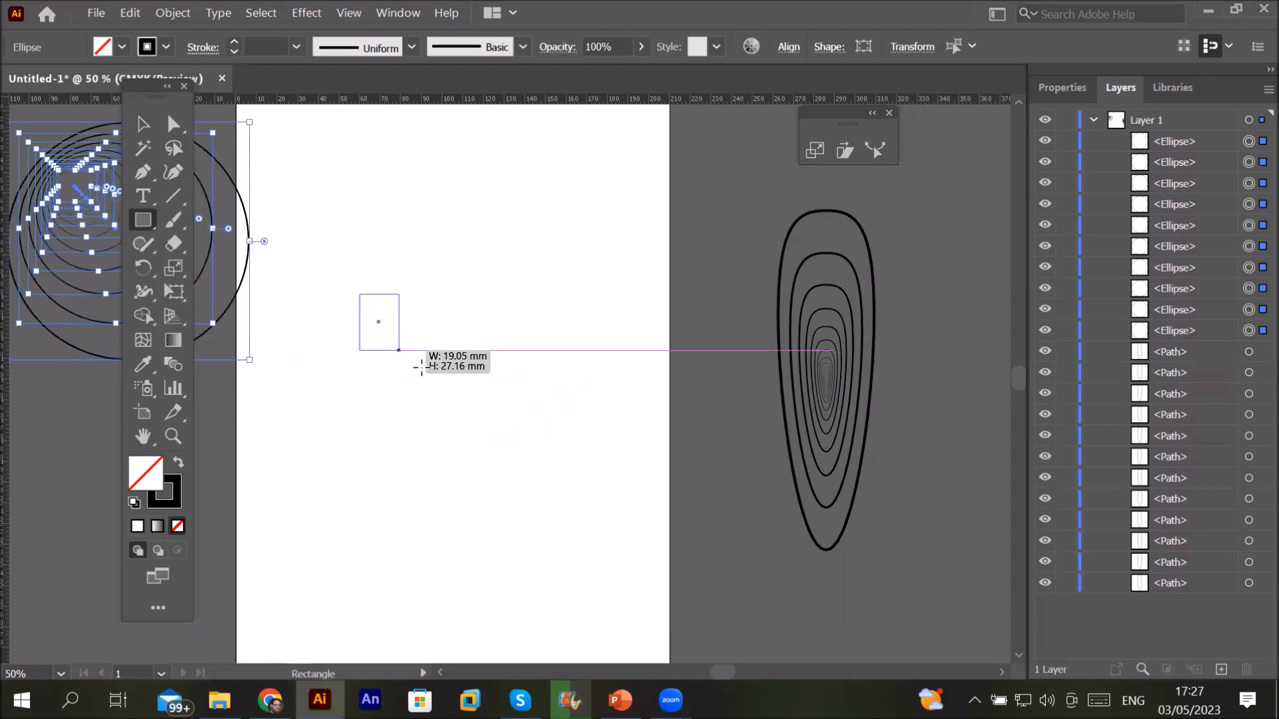
left_click_drag(585, 476, 621, 445)
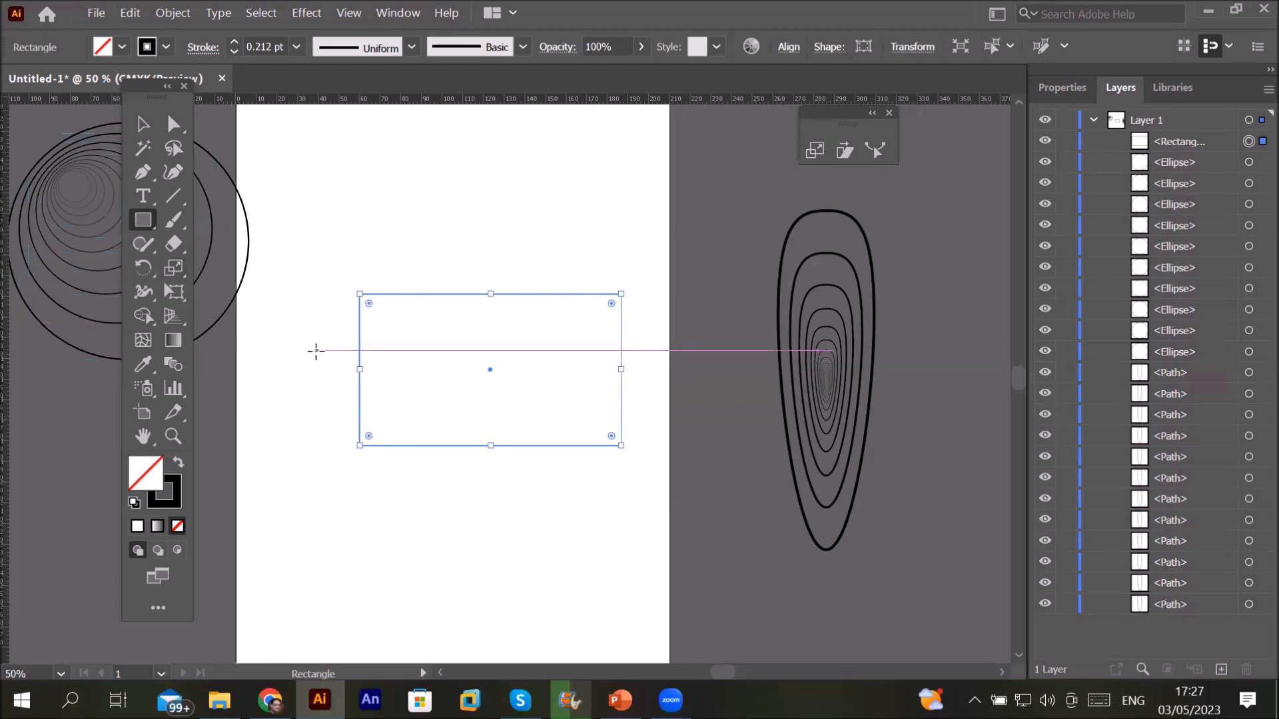
left_click(177, 268)
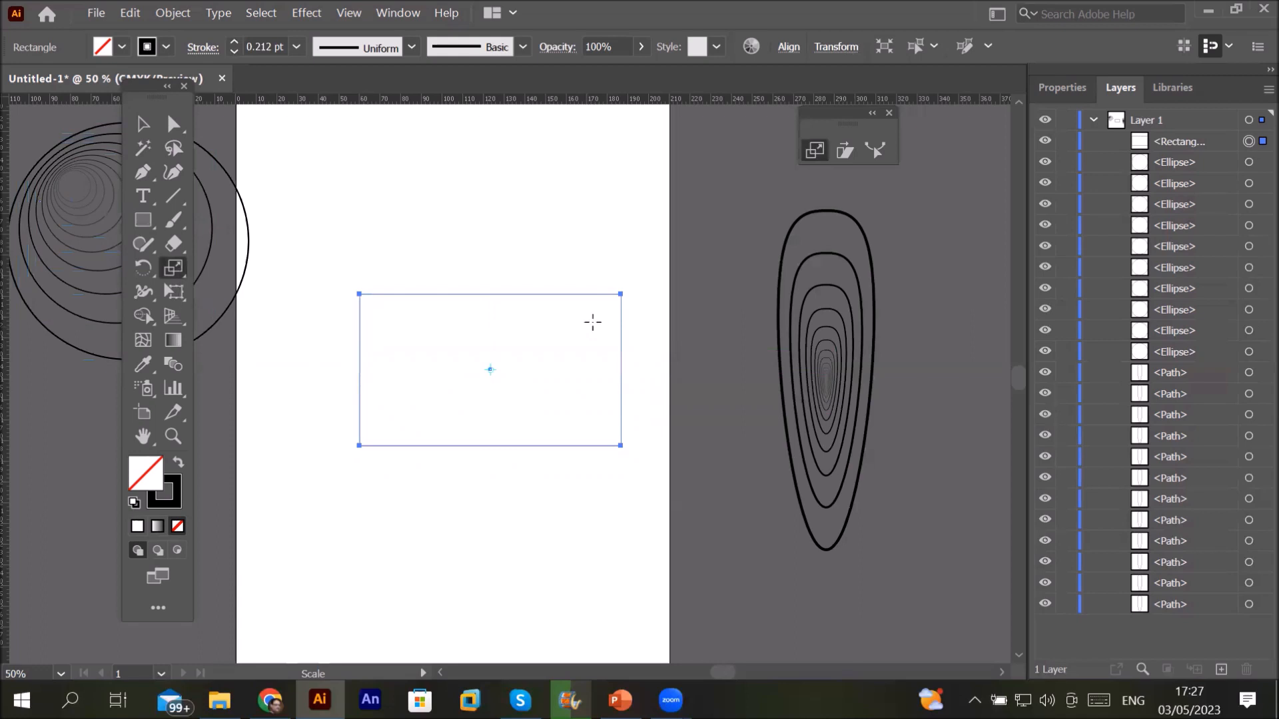
Step: Make a uniform 90% copy of the rectangle, anchored near its upper-right corner
key("ctrl+plus")
key("ctrl+plus")
key("ctrl+plus")
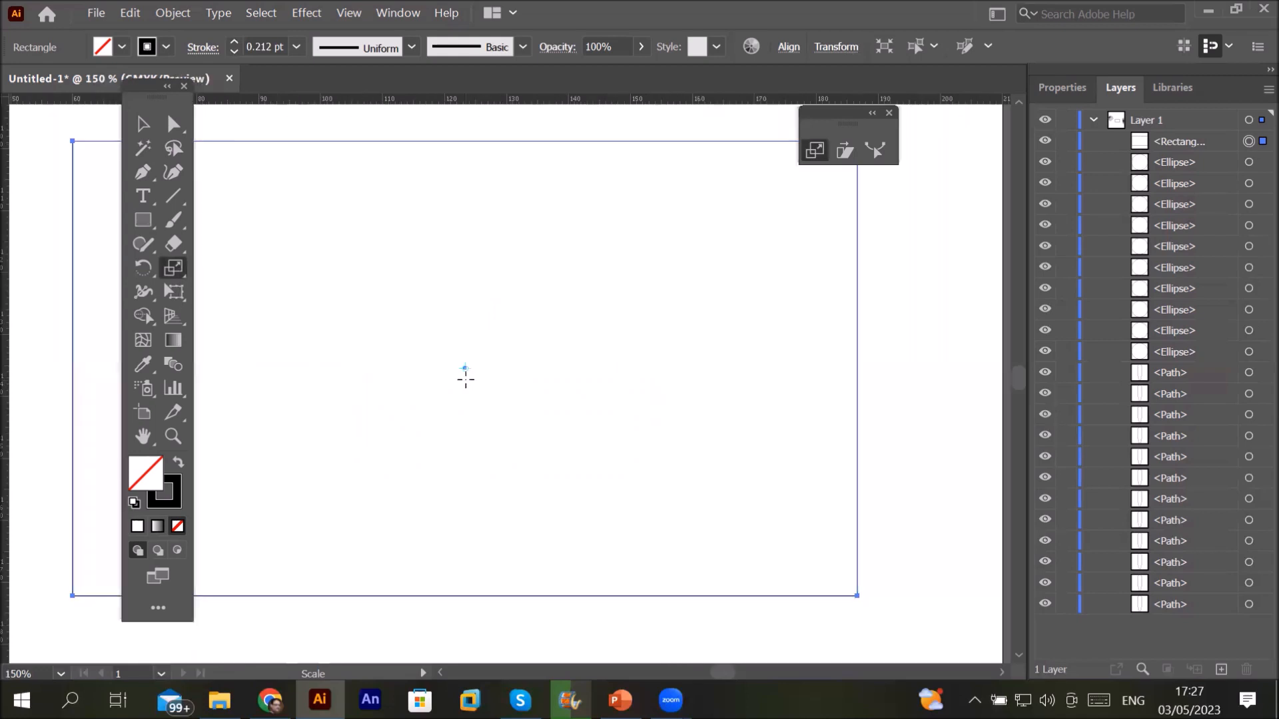
key("ctrl+minus")
key("ctrl+minus")
key("ctrl+minus")
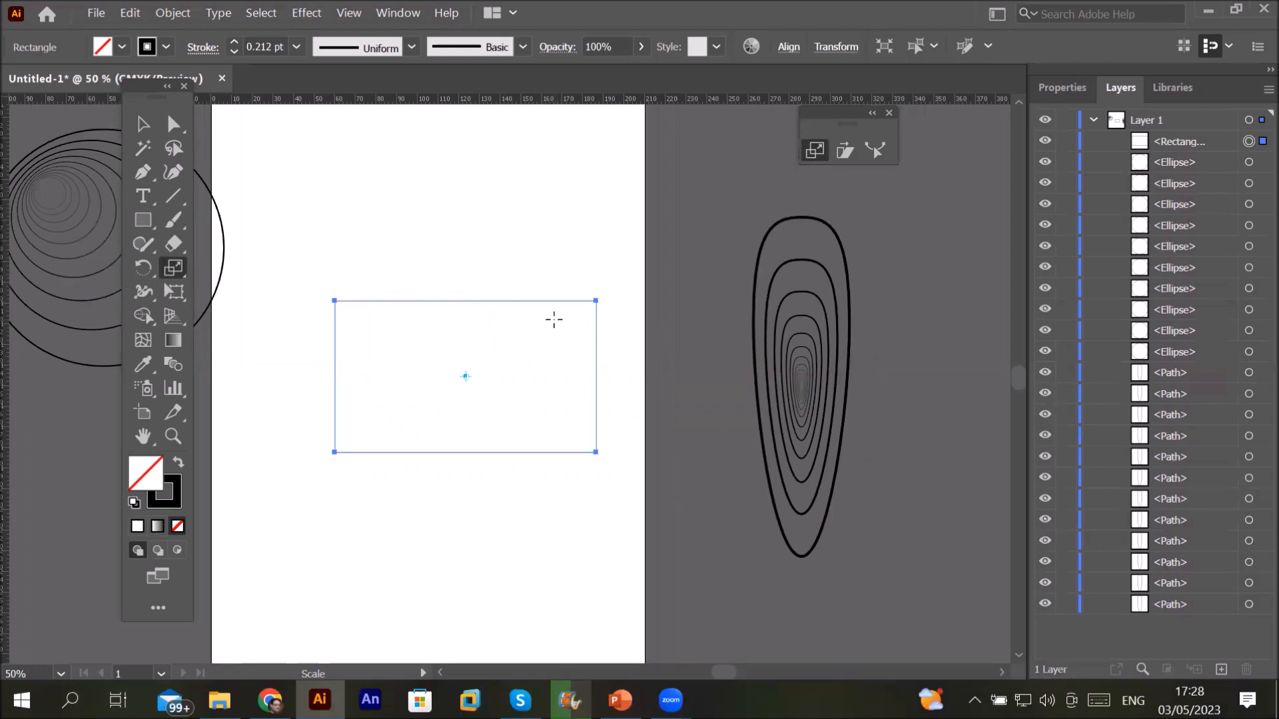
left_click(554, 318, "alt")
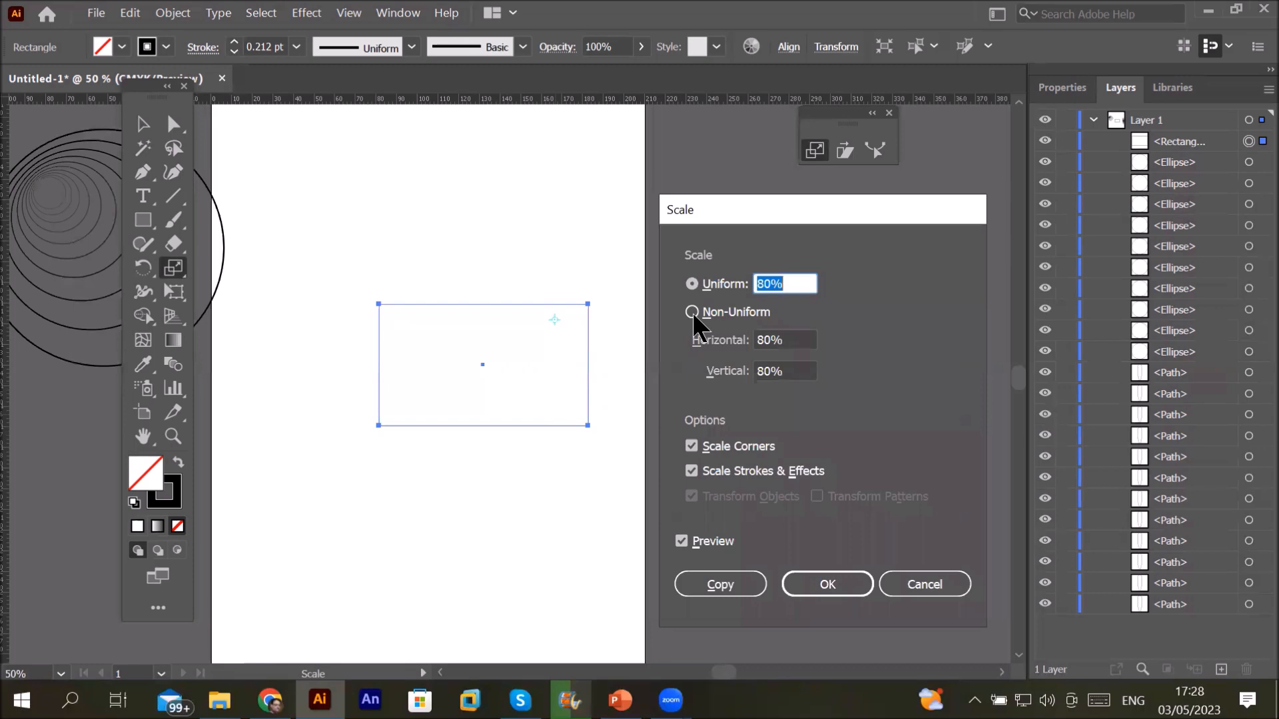
key("BackSpace")
type("90")
left_click(716, 577)
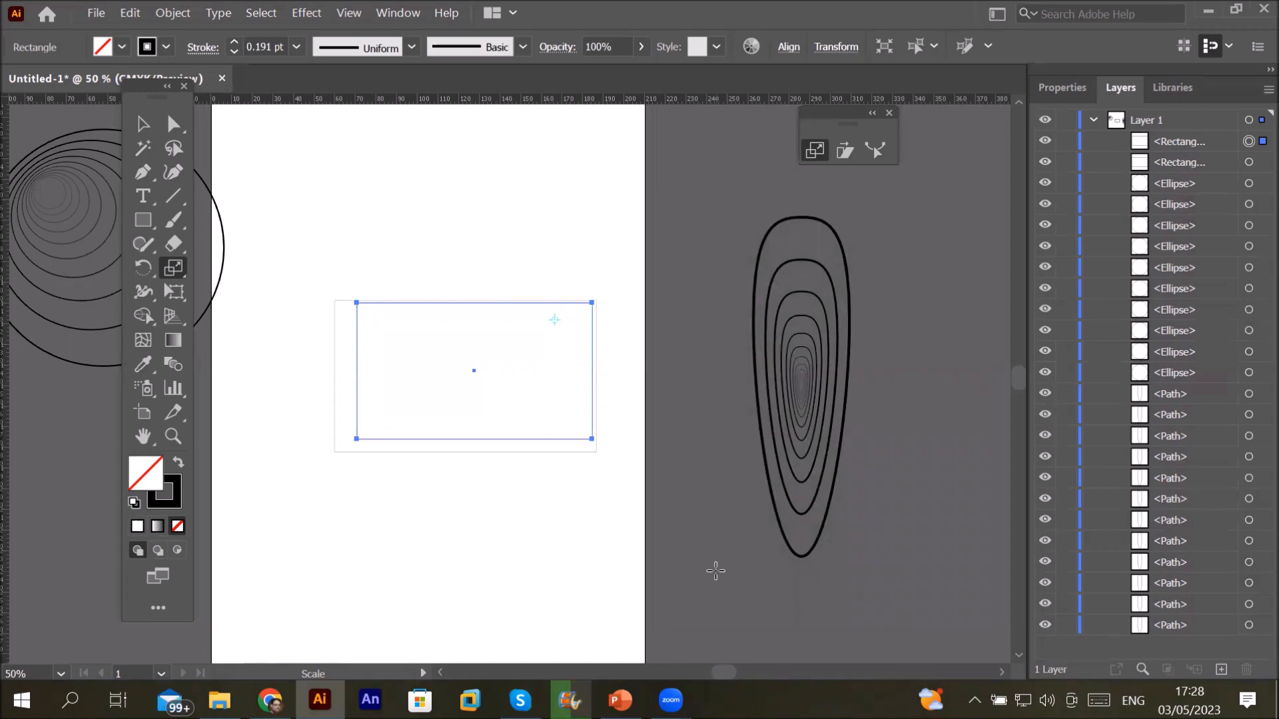
Step: Repeat the 90% copy with Ctrl+D to stack smaller rectangles toward that corner
key("v")
key("ctrl+d")
key("ctrl+d")
key("ctrl+d")
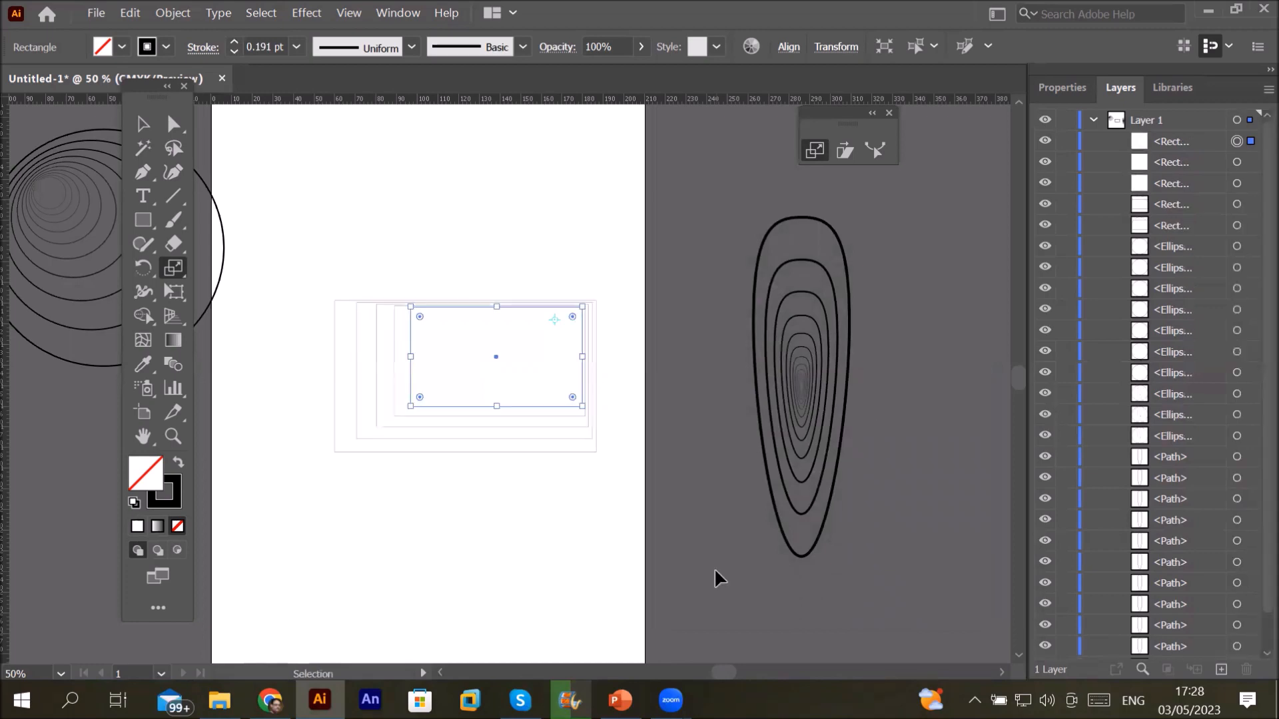
key("ctrl+d")
key("ctrl+d")
key("ctrl+d")
key("ctrl+d")
key("ctrl+d")
key("ctrl+d")
key("ctrl+d")
key("ctrl+d")
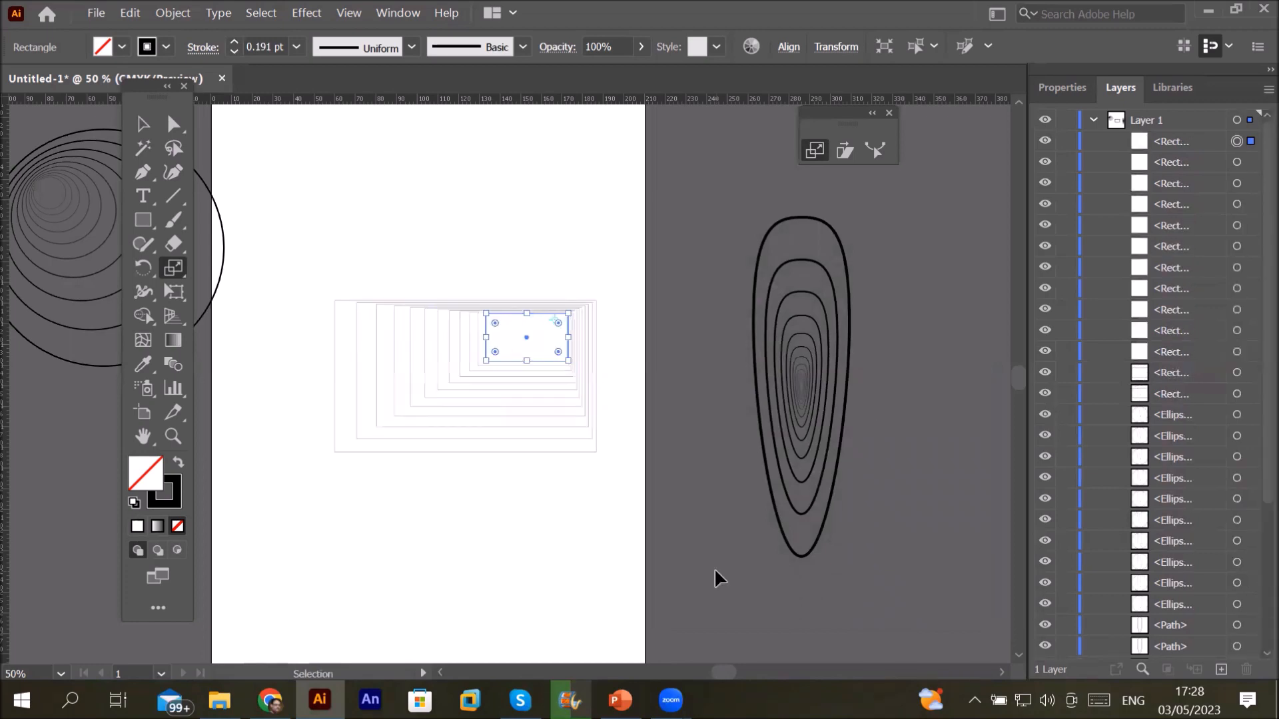
key("ctrl+d")
key("ctrl+d")
key("ctrl+d")
key("ctrl+d")
key("ctrl+d")
key("ctrl+d")
key("ctrl+d")
key("ctrl+d")
key("ctrl+d")
key("ctrl+d")
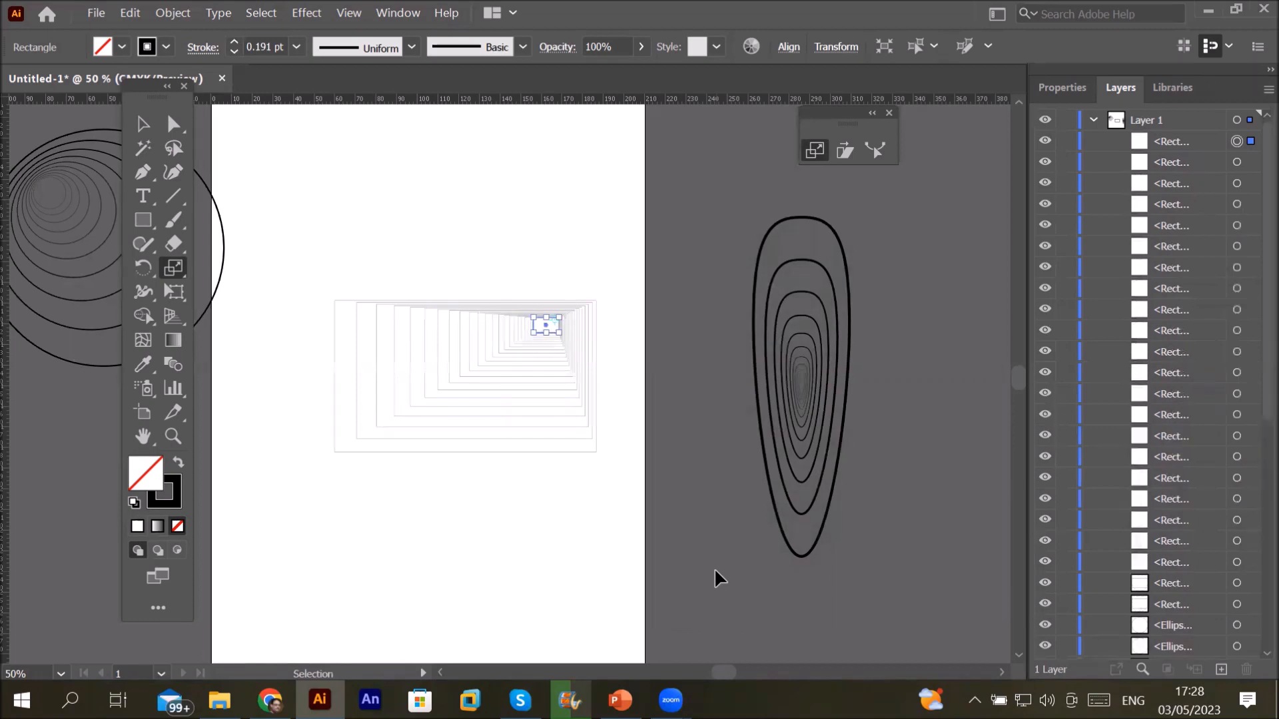
key("ctrl+d")
key("ctrl+d")
key("ctrl+d")
key("ctrl+d")
key("ctrl+d")
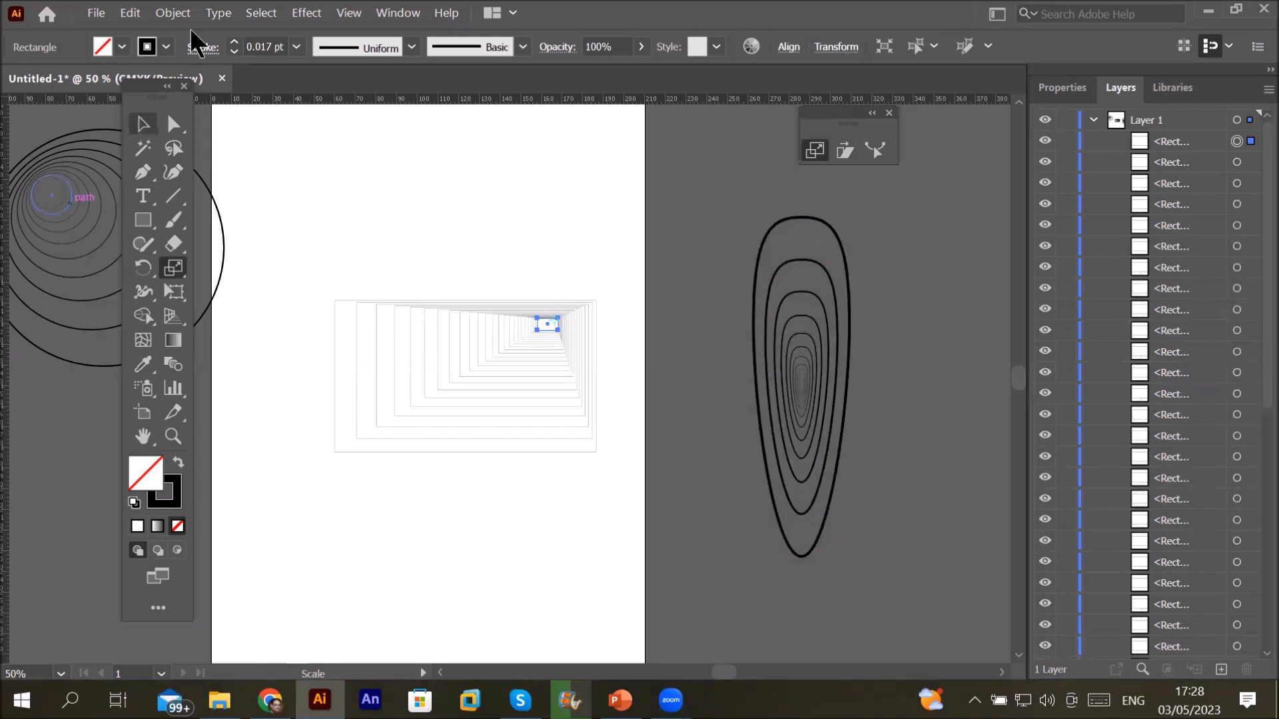
Step: Check the stroke weight and zoom in on the smallest nested rectangle
left_click_drag(251, 46, 306, 41)
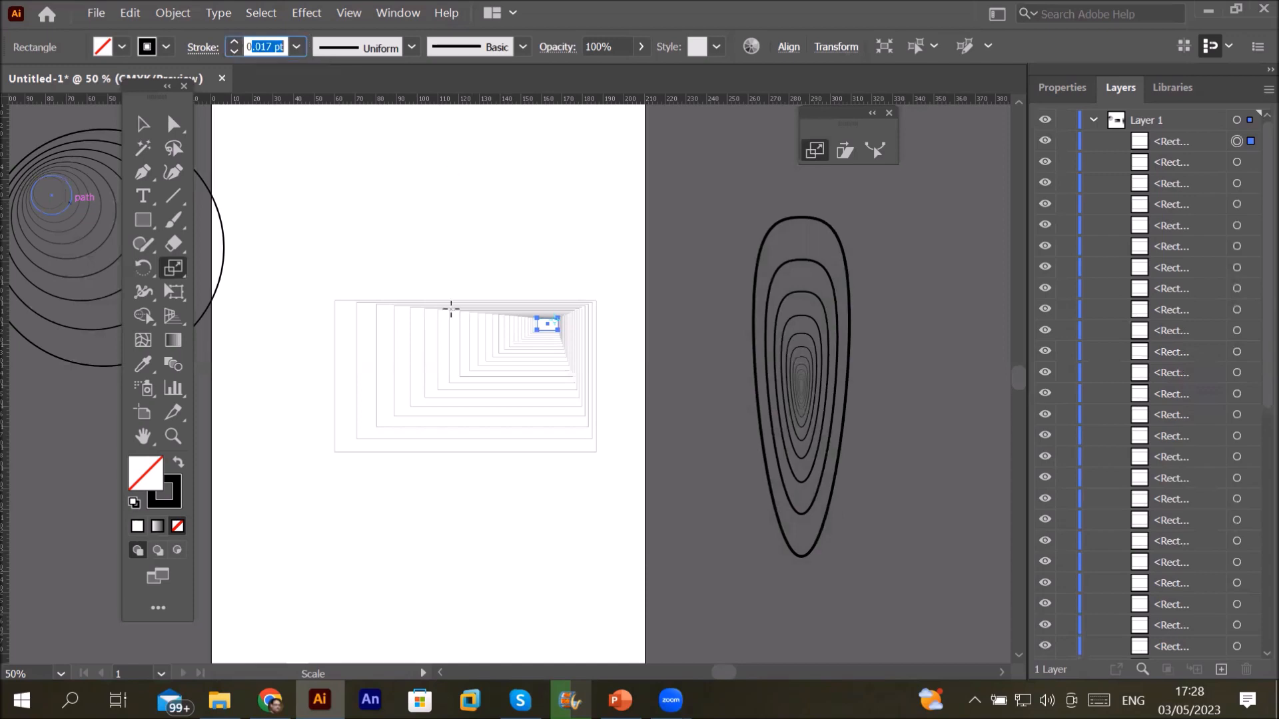
key("ctrl+plus")
key("ctrl+plus")
key("ctrl+plus")
key("ctrl+plus")
key("ctrl+plus")
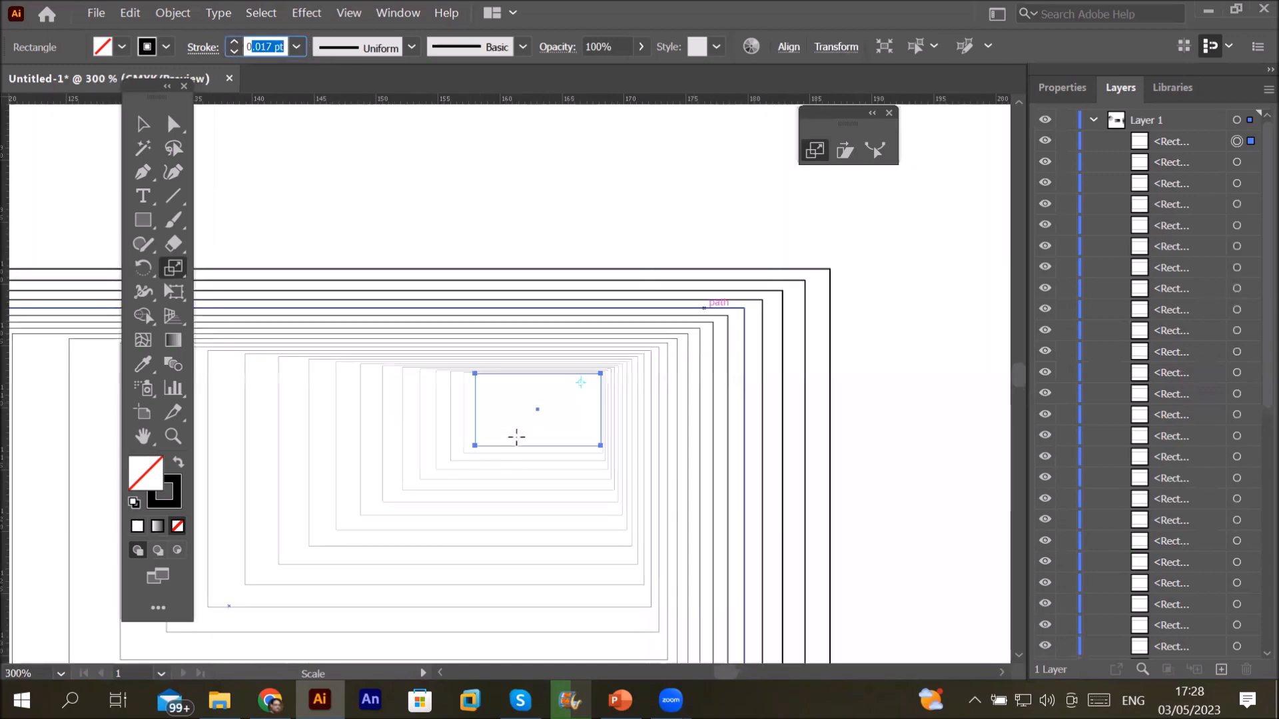
key("ctrl+plus")
key("ctrl+plus")
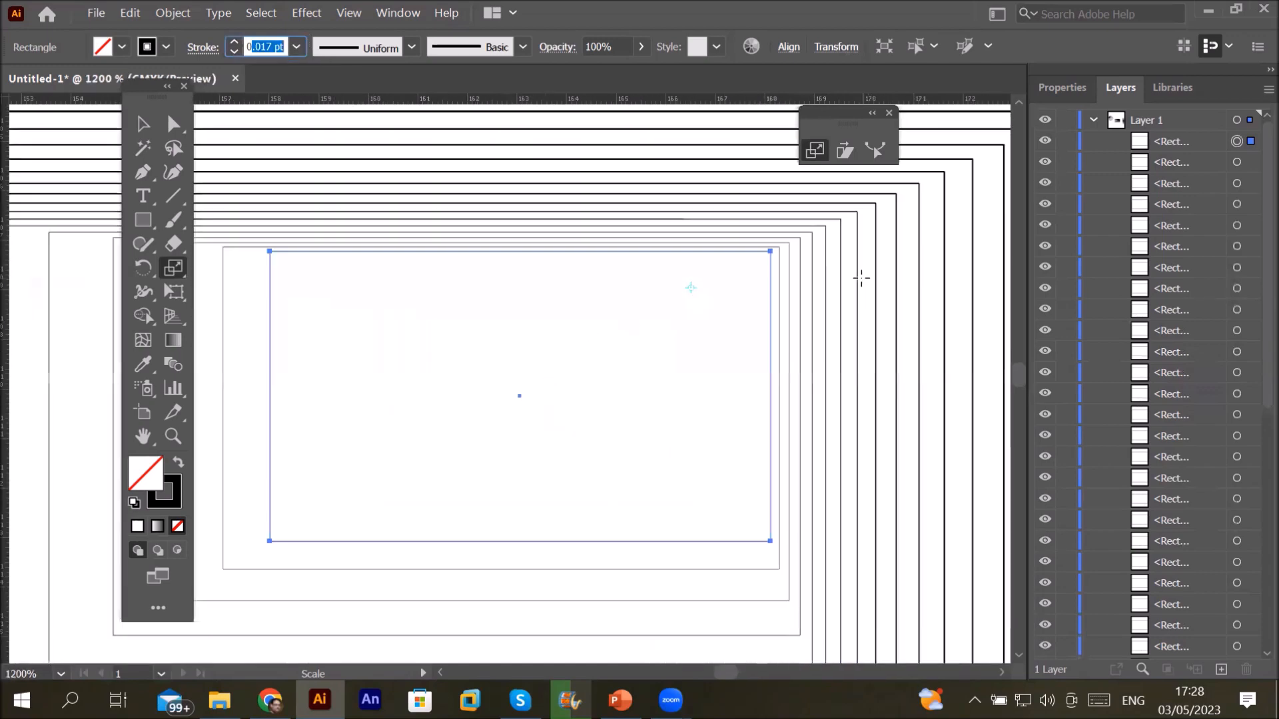
scroll(806, 229, "down", 2)
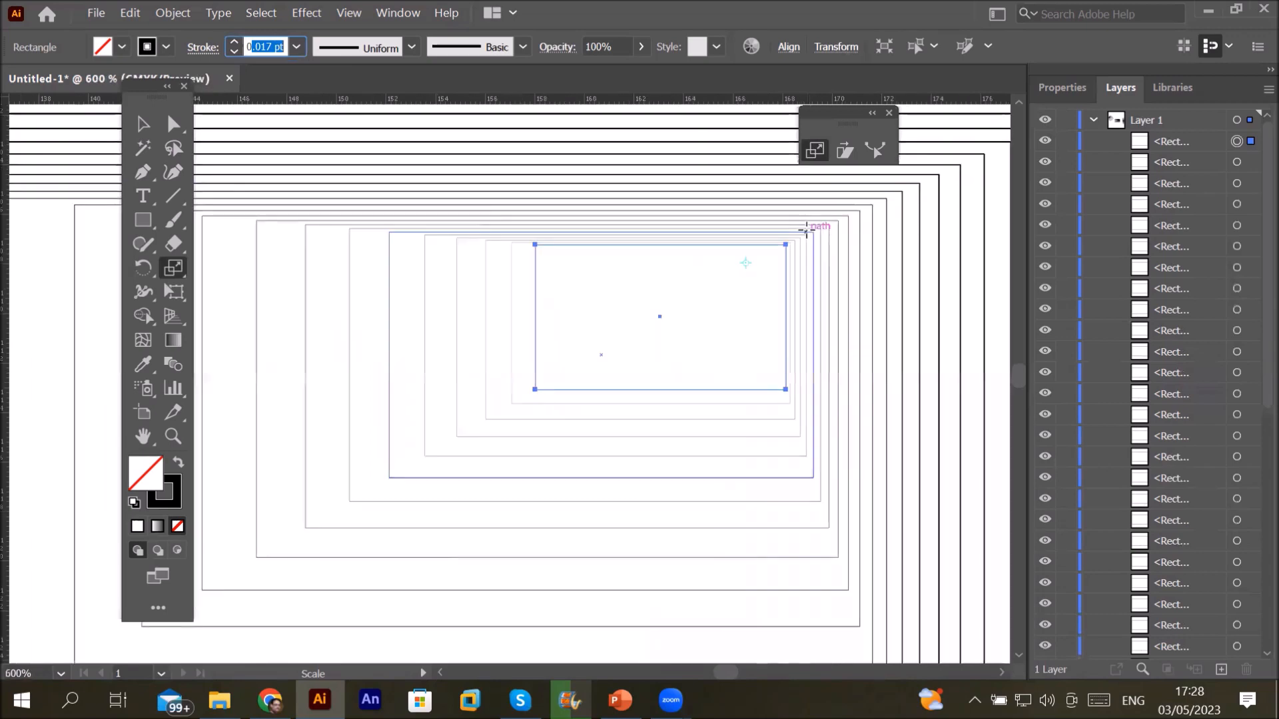
scroll(806, 230, "down", 6)
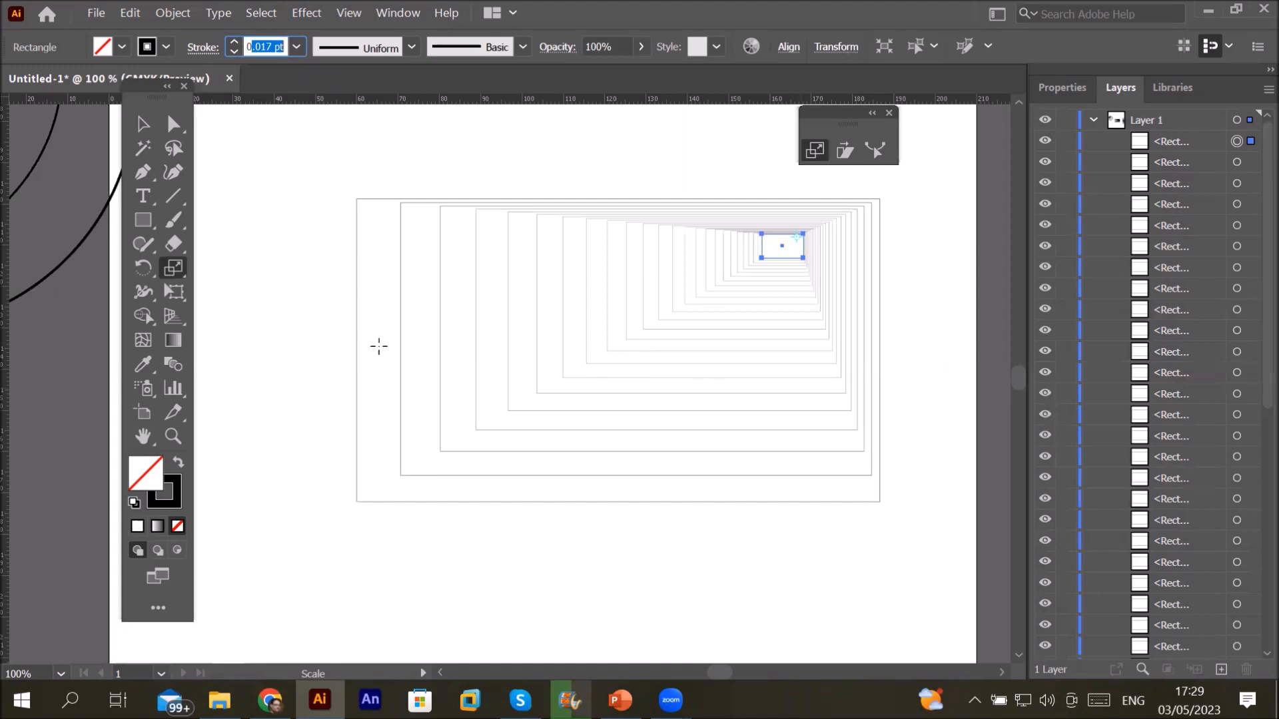
Step: Select all nested rectangles, shrink them to about 75 by 34 mm near the top, then deselect
key("v")
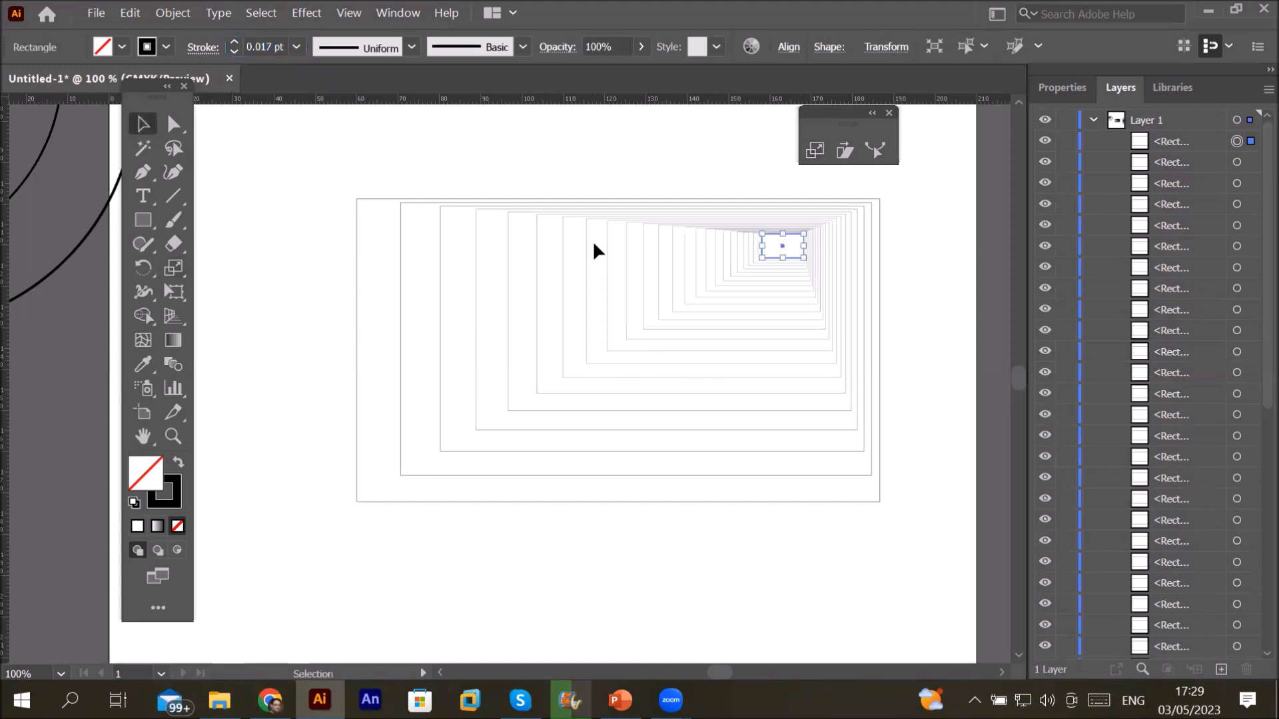
scroll(601, 230, "down", 2)
left_click_drag(427, 184, 801, 420)
left_click_drag(742, 367, 538, 151)
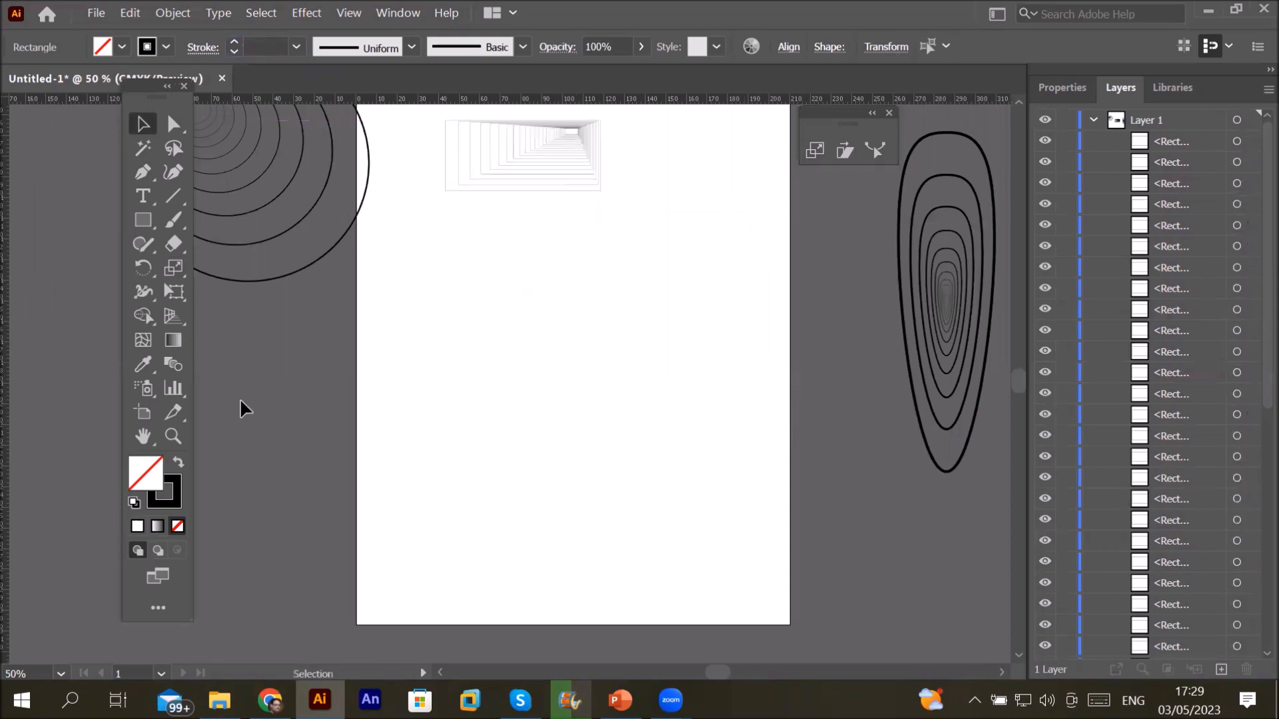
key("ctrl+shift+a")
Step: With the Pen tool, draw a straight horizontal top edge across the page
left_click(143, 225)
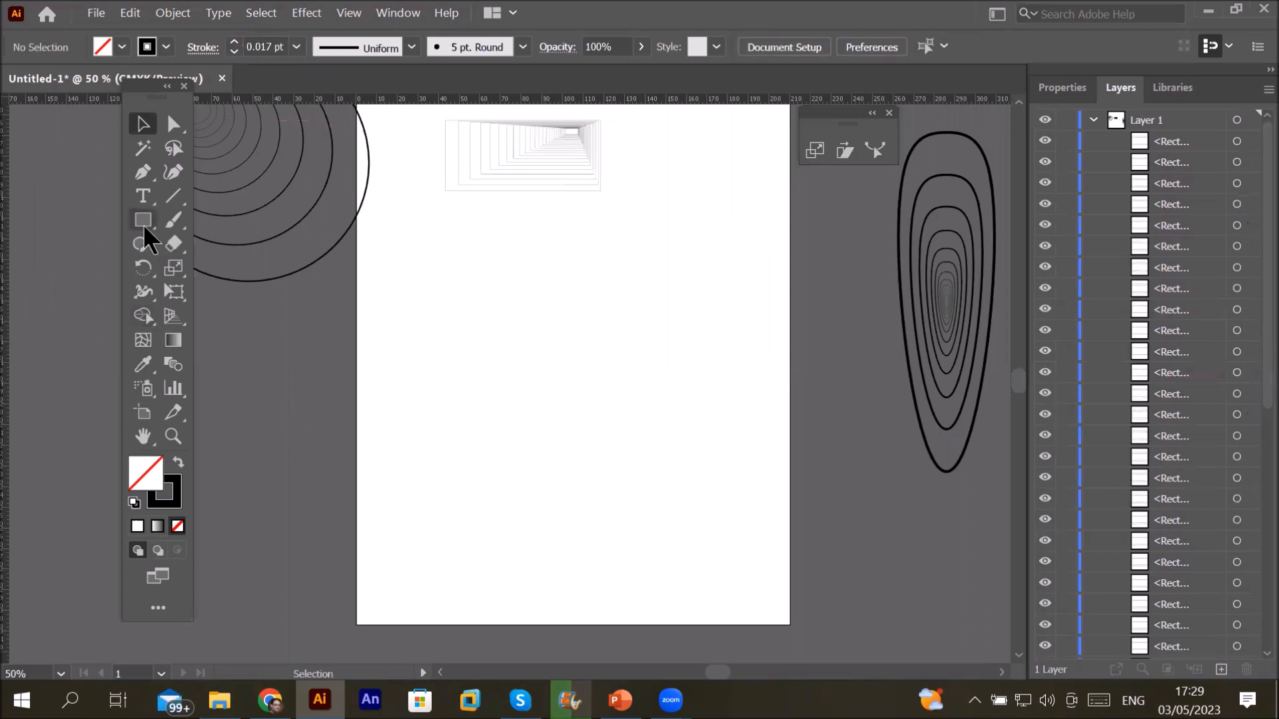
left_click_drag(142, 225, 240, 328)
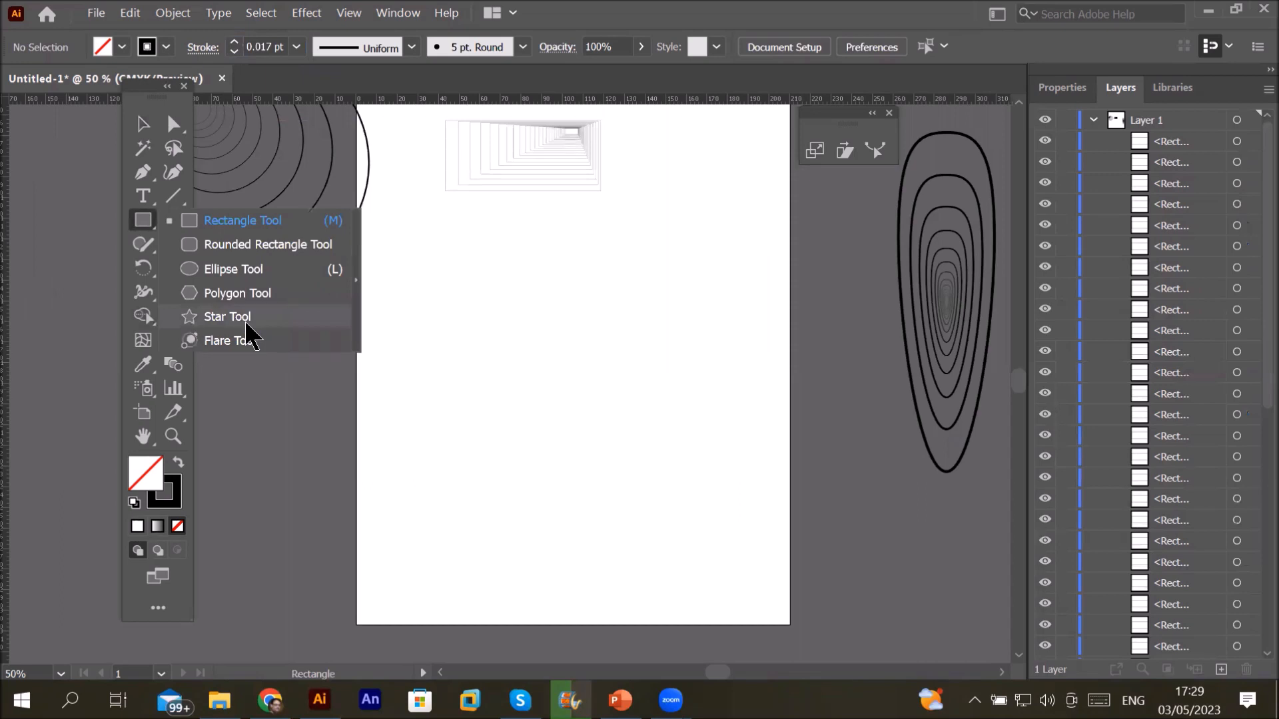
left_click(150, 174)
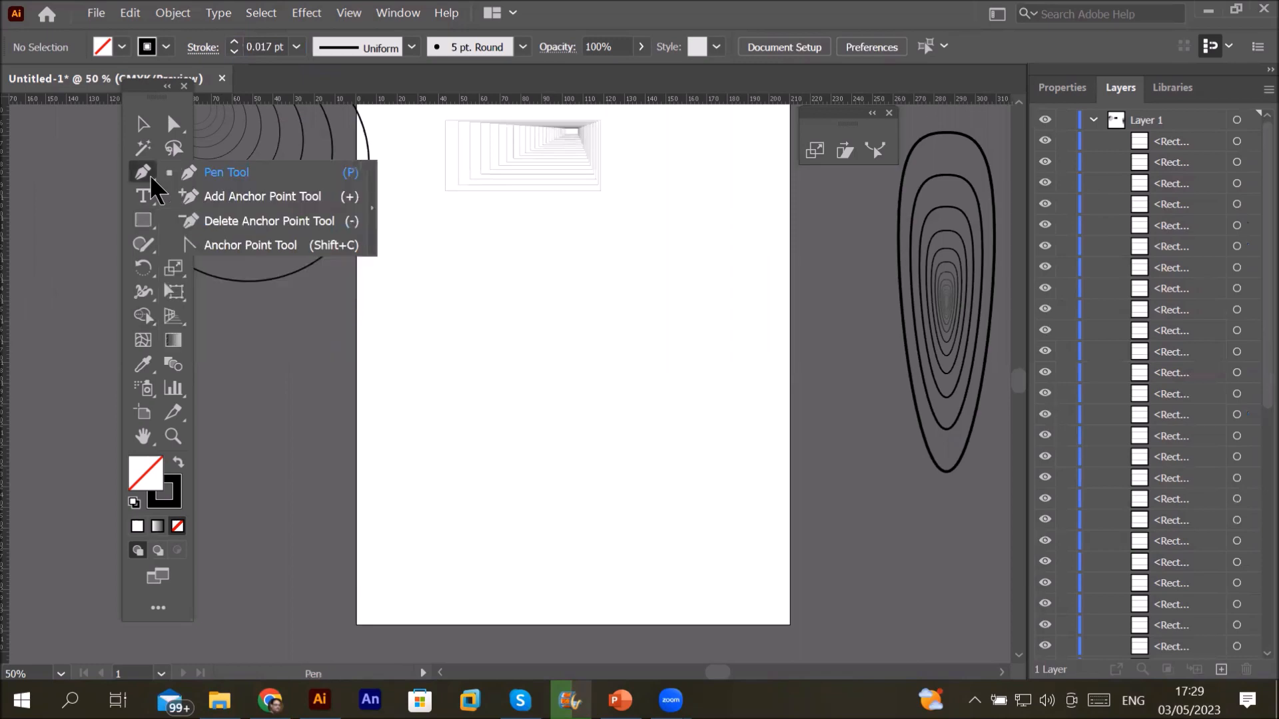
left_click(265, 169)
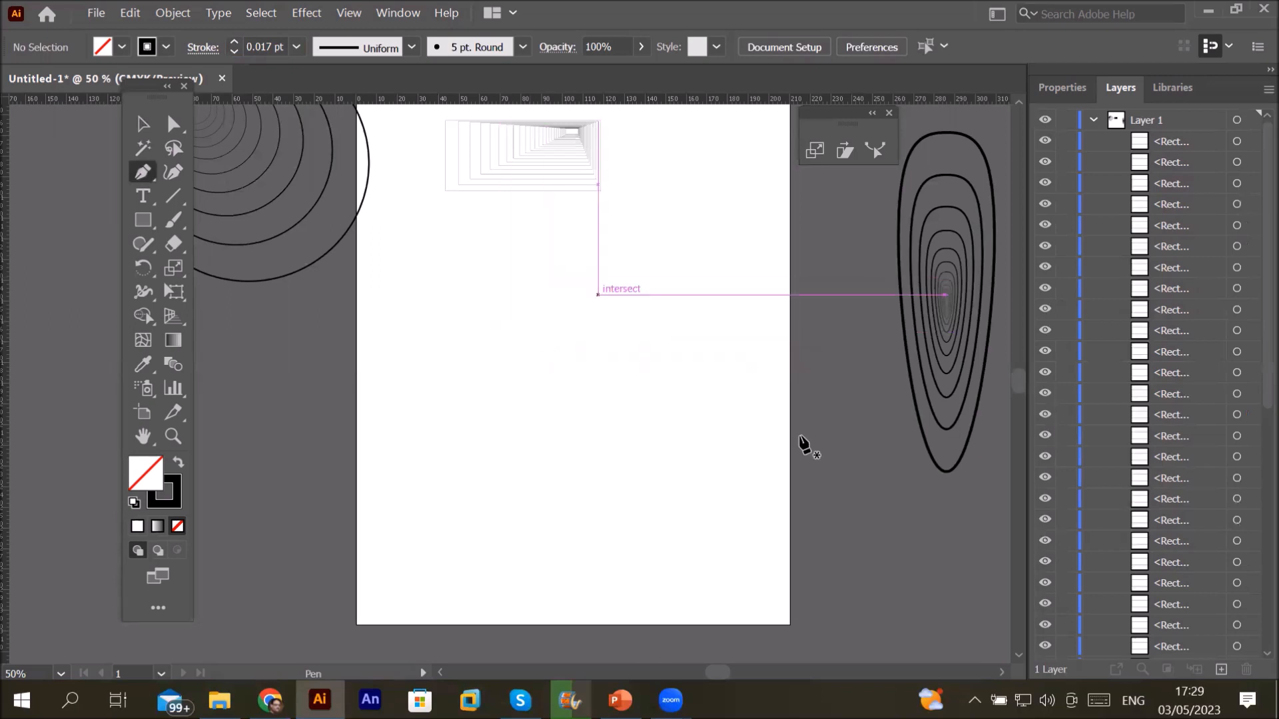
left_click(784, 398)
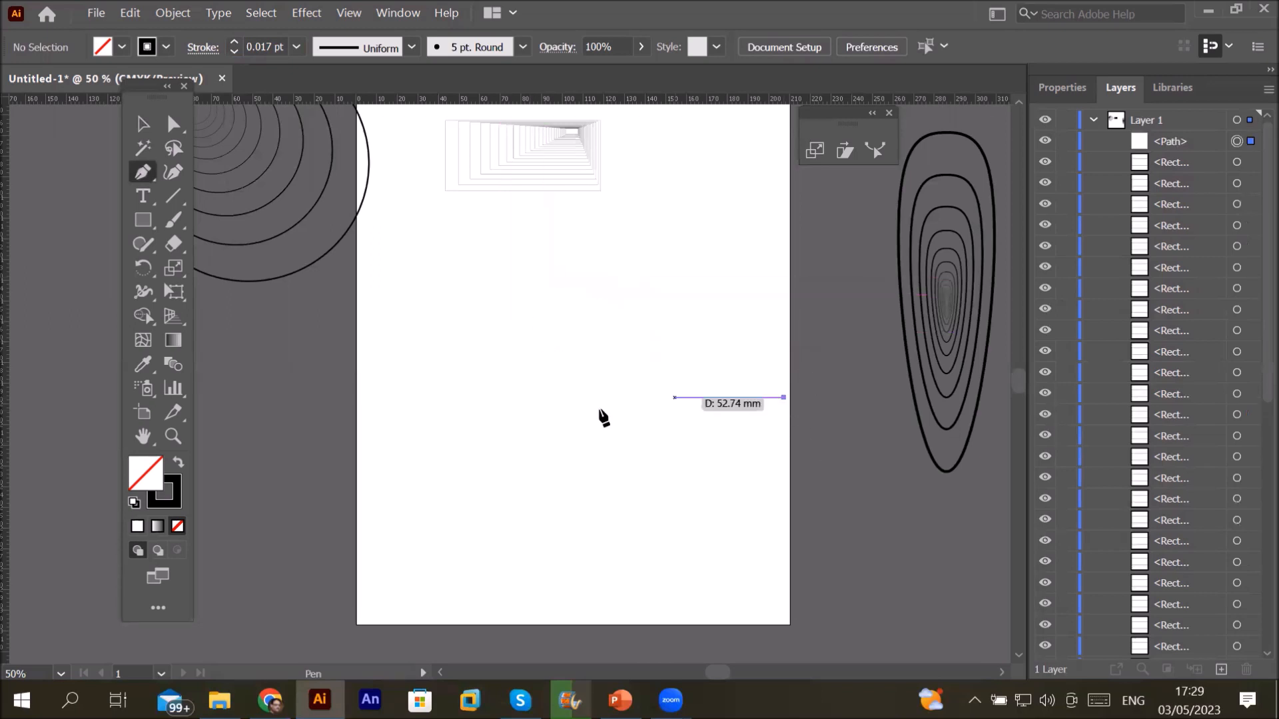
left_click(398, 405)
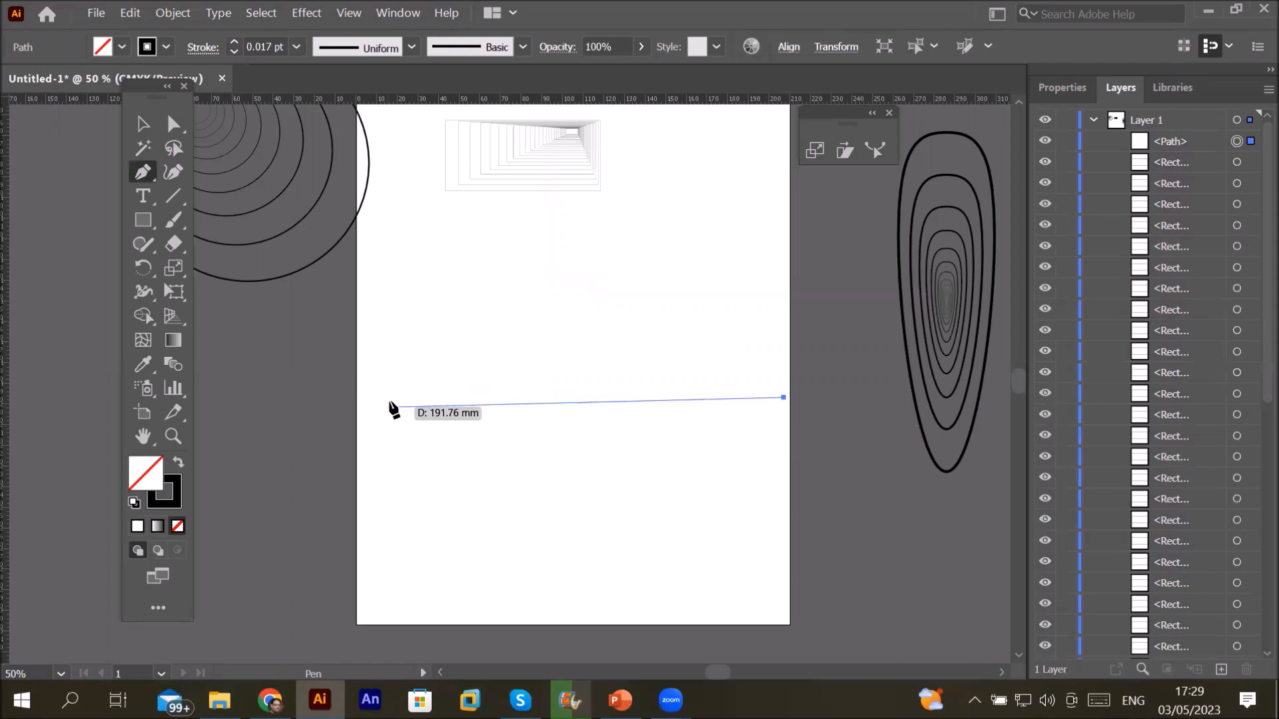
Step: Add three low points and two peaks along the bottom, closing the outline at the top-right corner
left_click(533, 575)
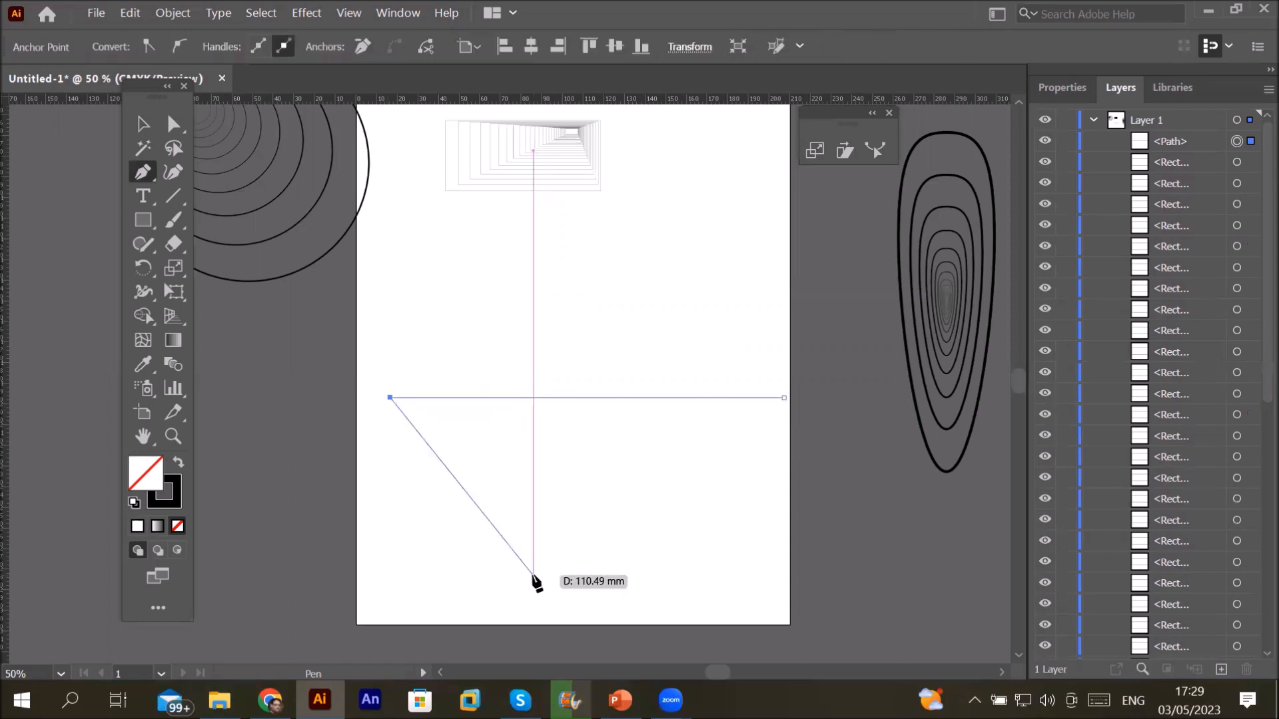
left_click(593, 508)
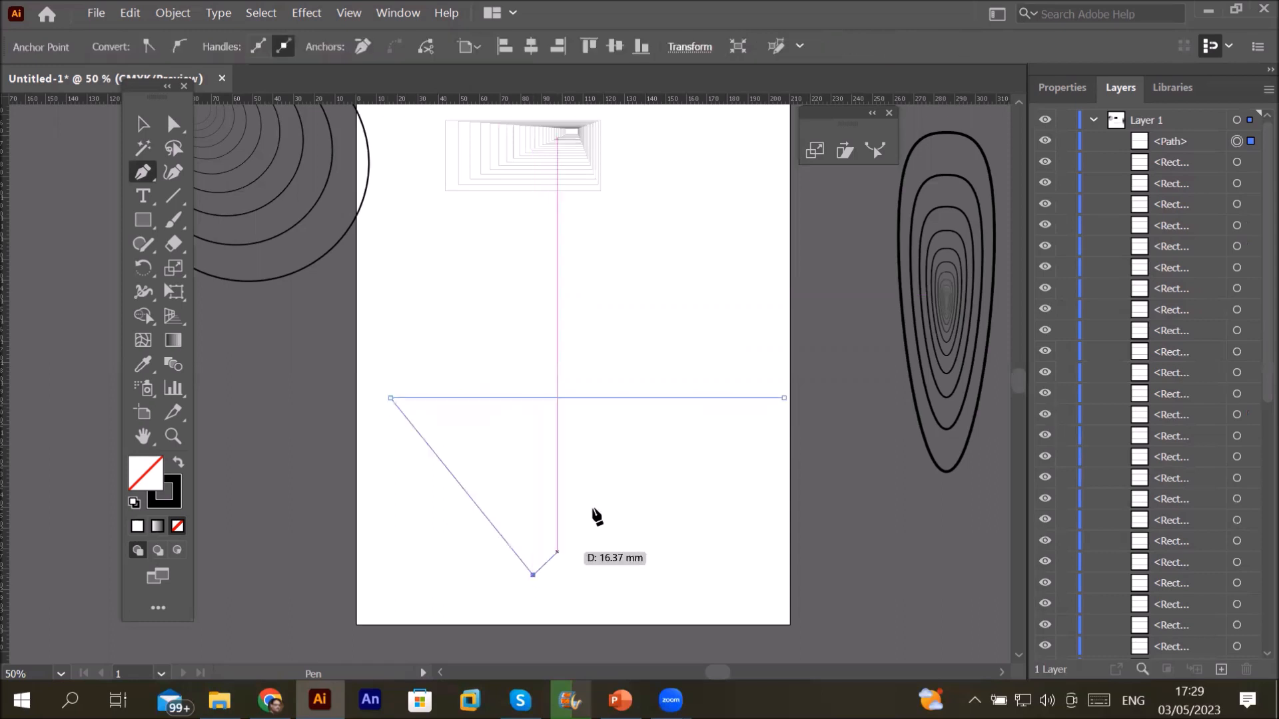
left_click(650, 570)
left_click(702, 496)
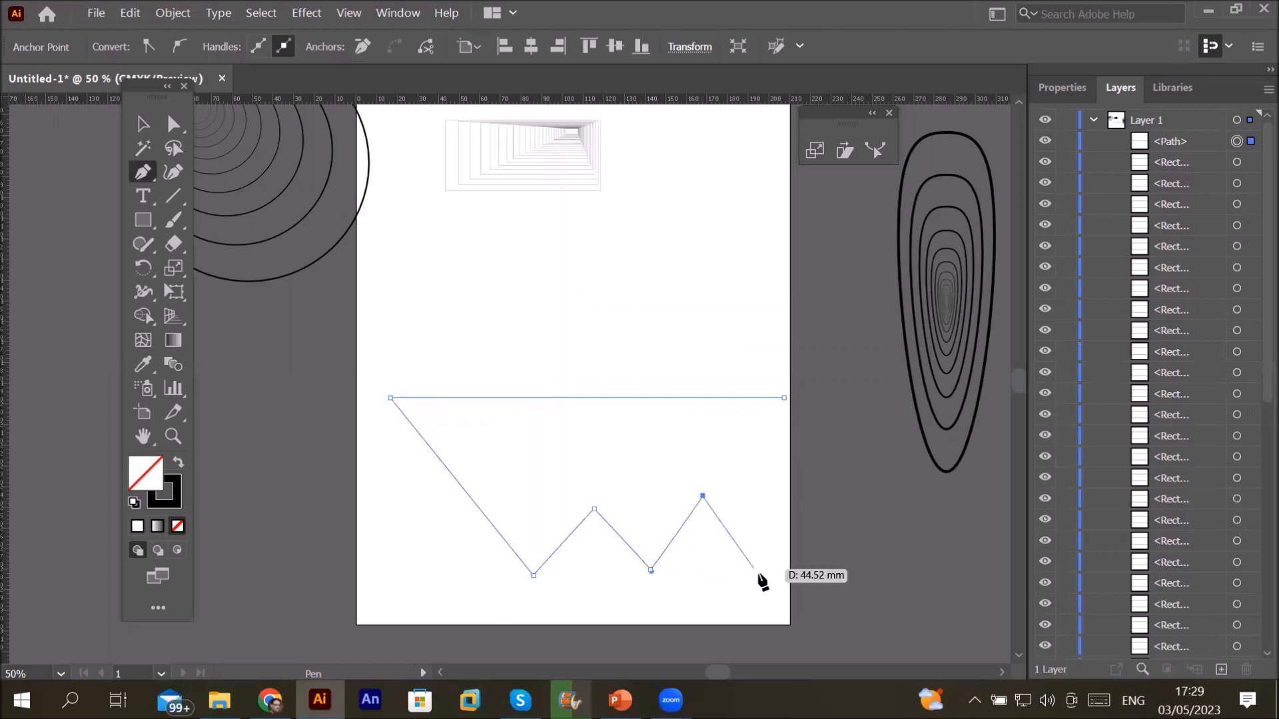
left_click(758, 575)
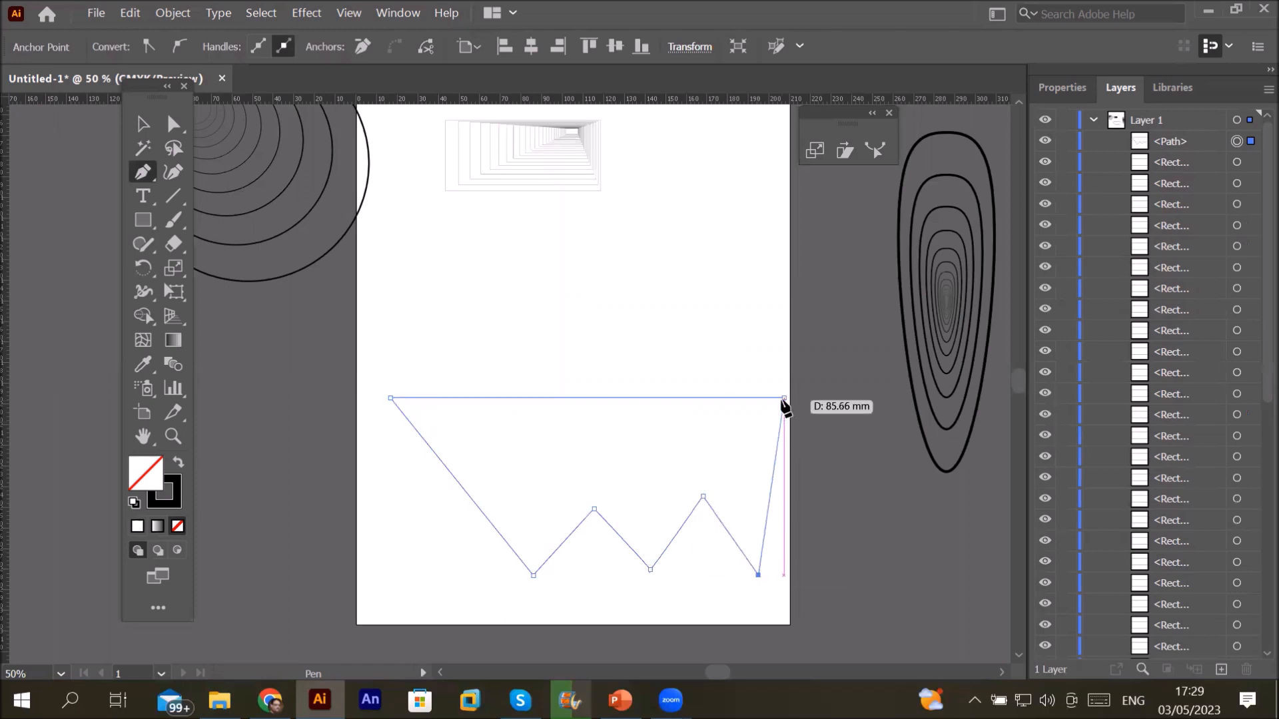
left_click(782, 400)
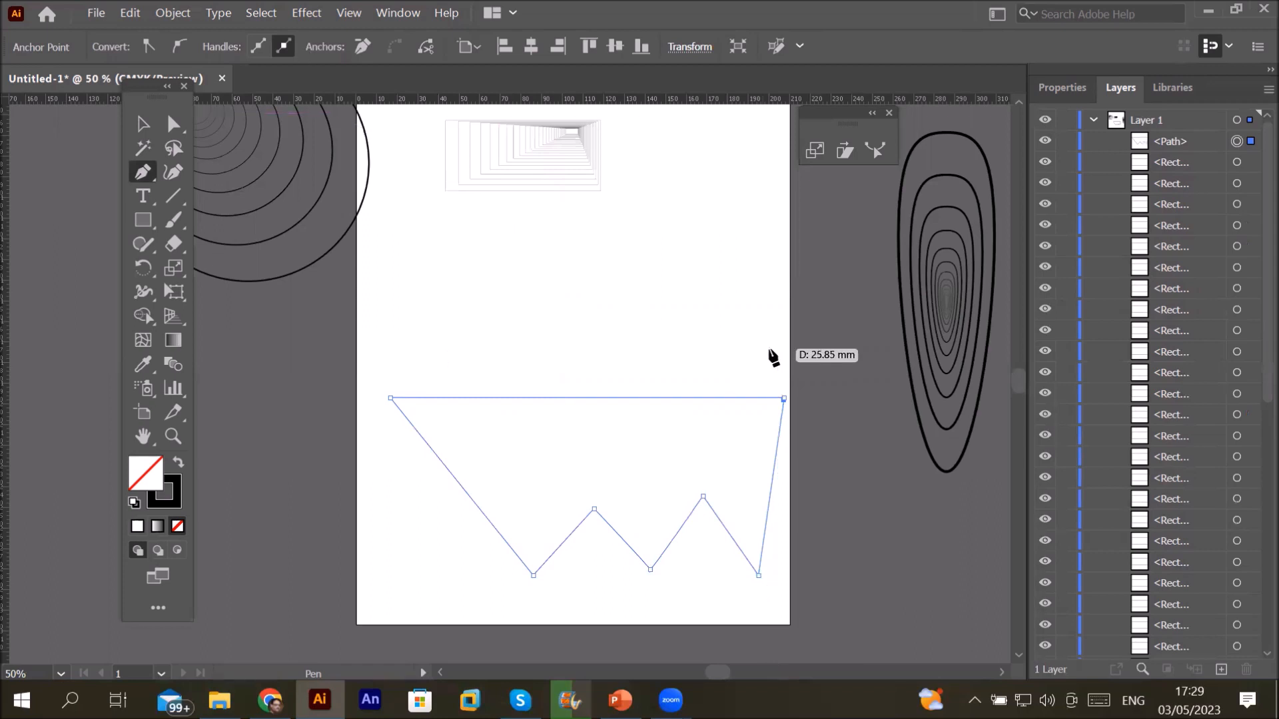
key("ctrl+z")
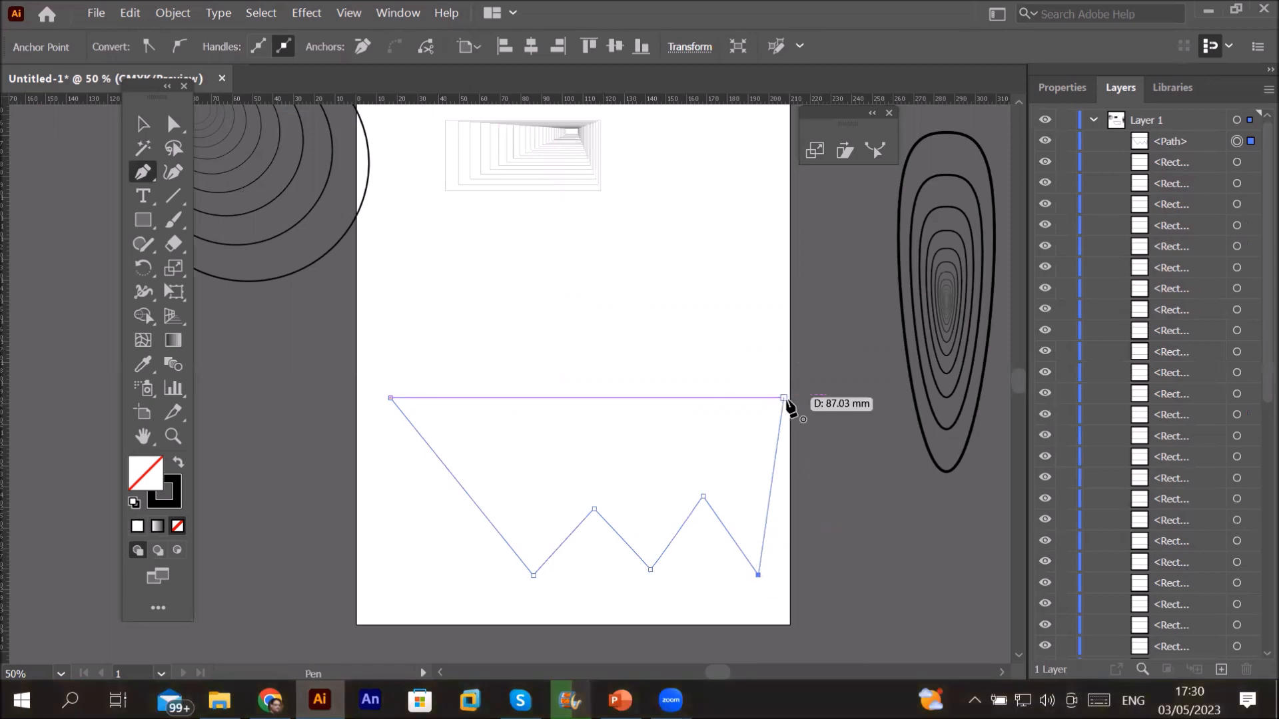
left_click(785, 400)
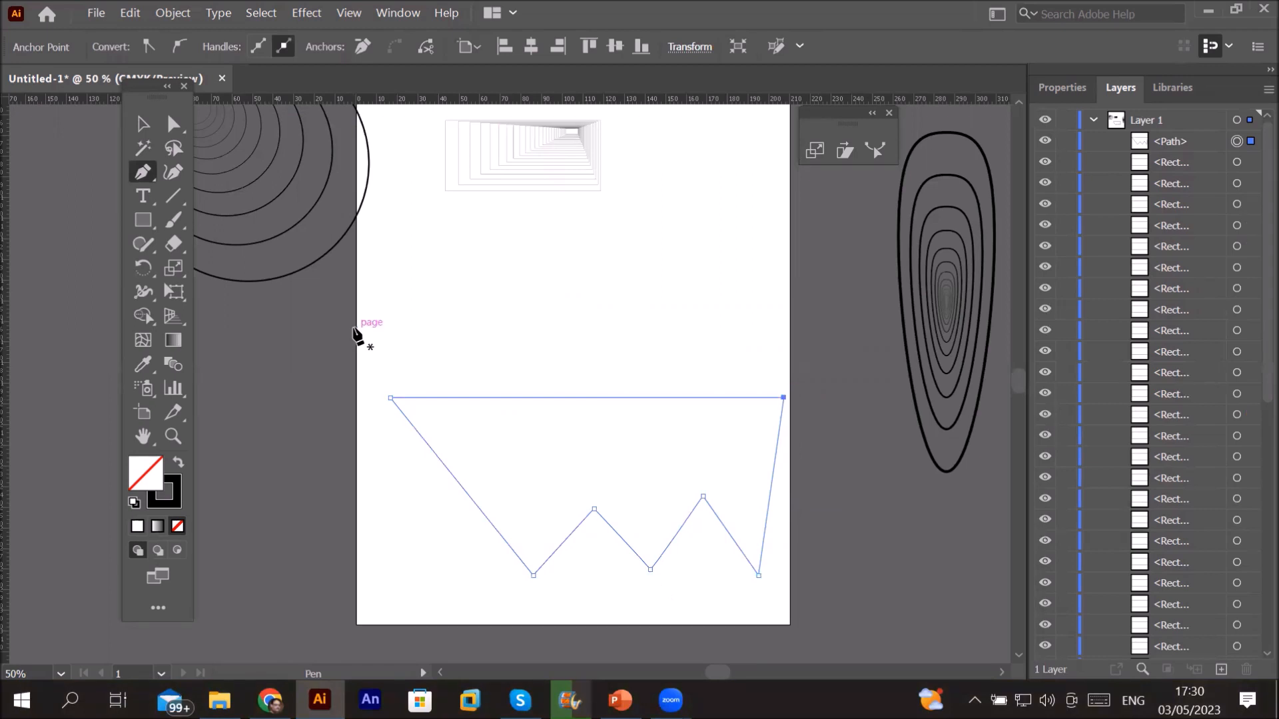
Step: Drag the first low point, both peaks and the top-right corner to new positions
left_click(170, 125)
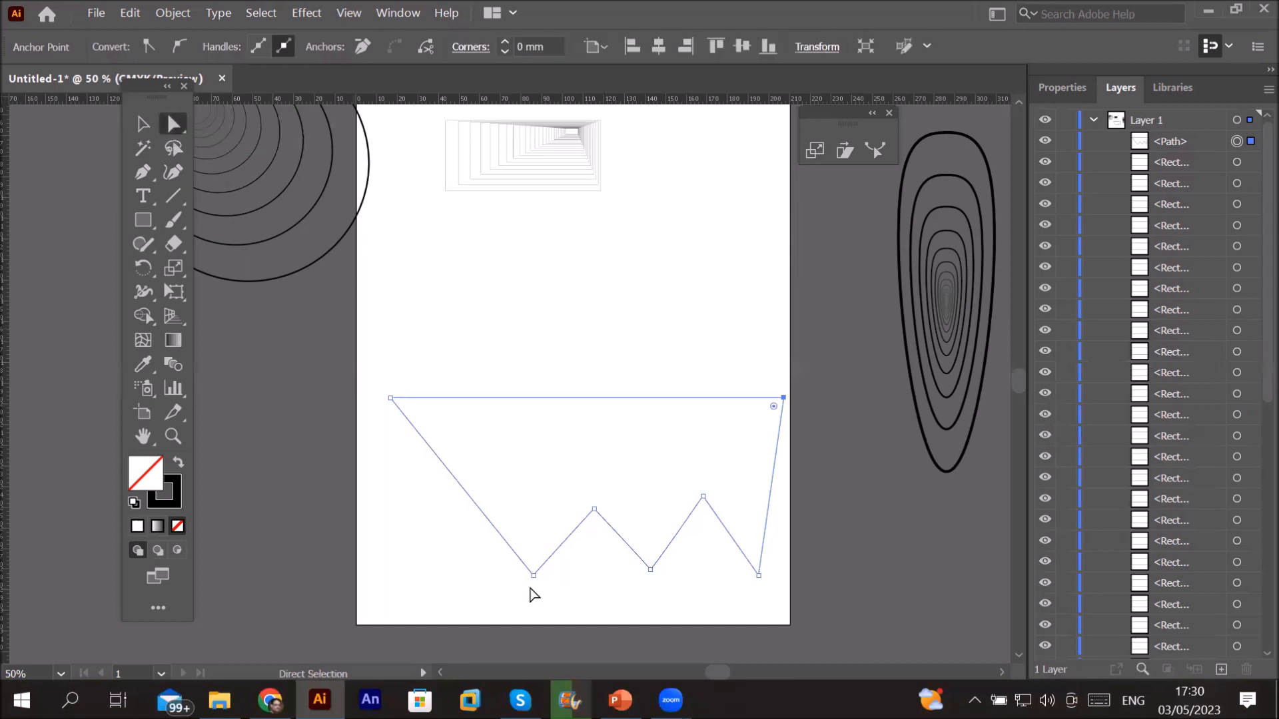
left_click_drag(532, 579, 480, 567)
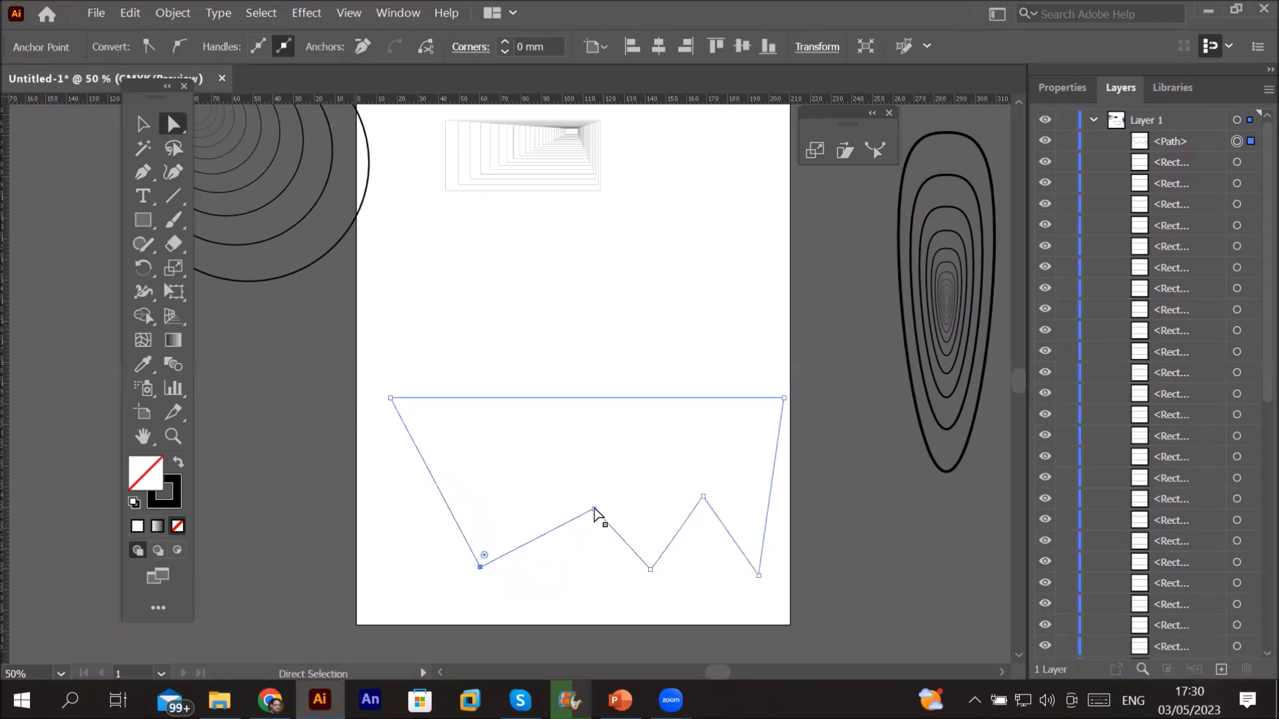
left_click_drag(593, 510, 548, 496)
left_click_drag(563, 500, 561, 509)
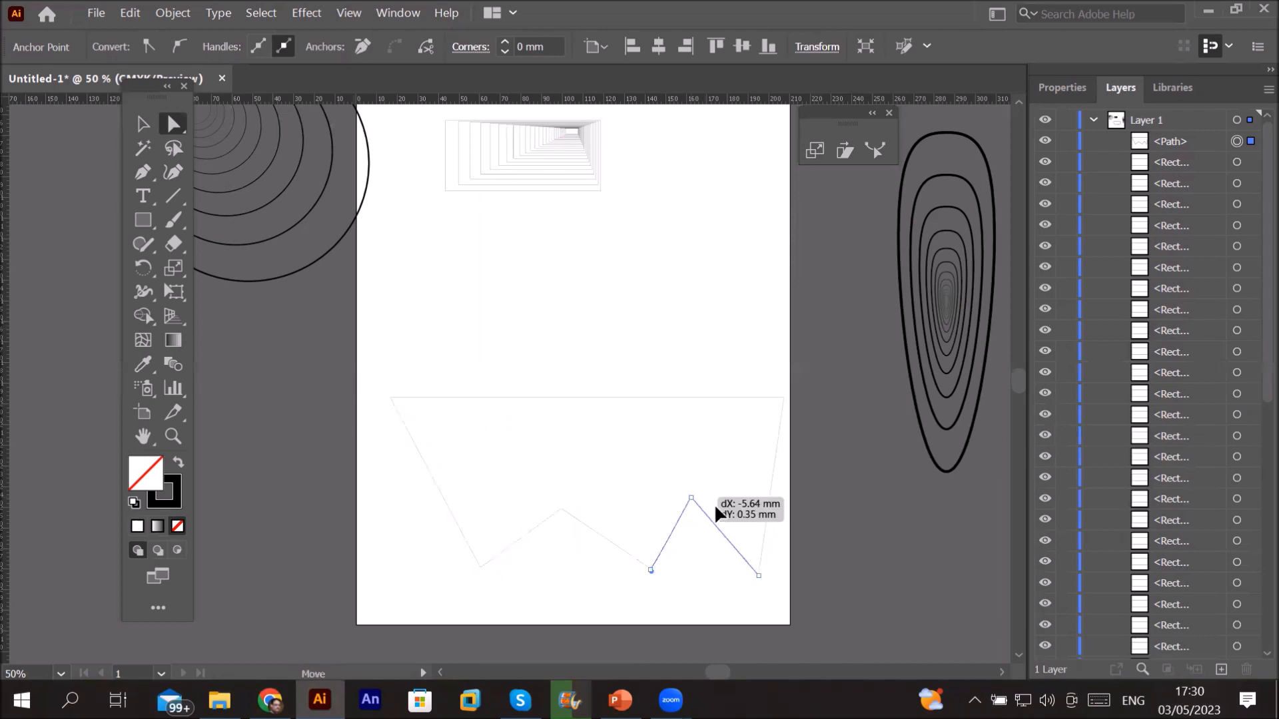
left_click_drag(707, 501, 713, 509)
left_click_drag(781, 400, 829, 397)
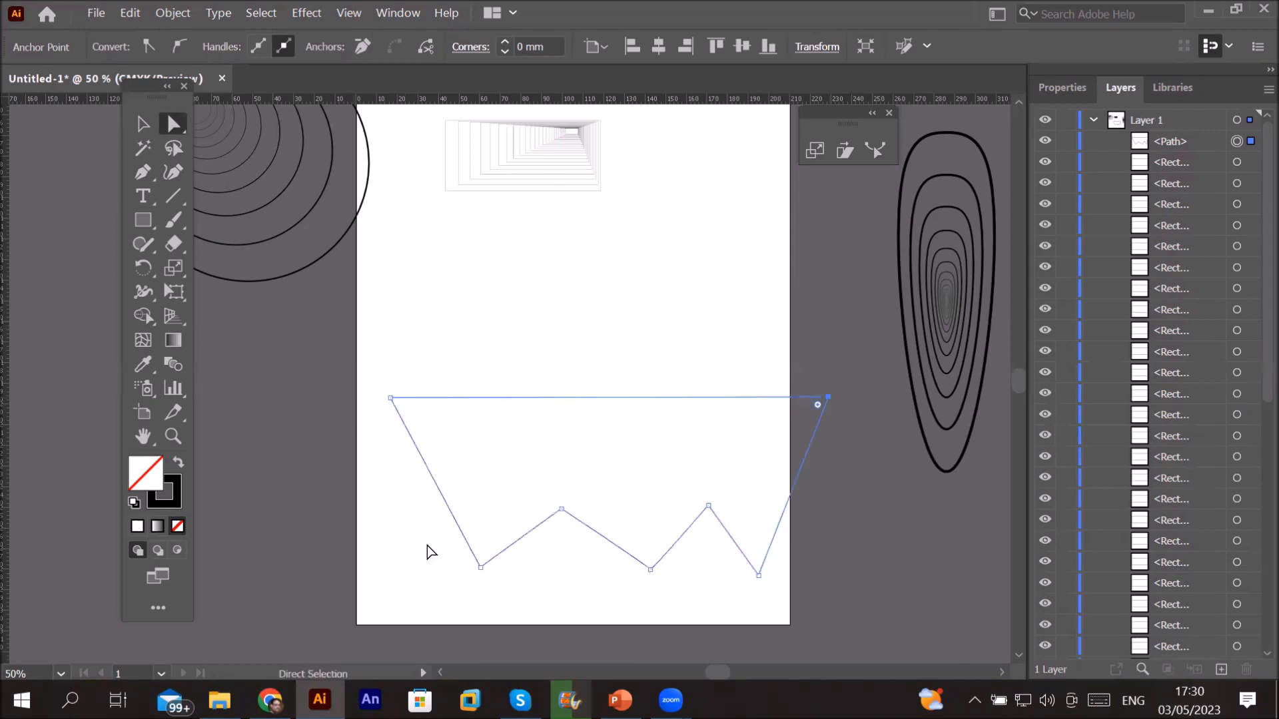
mouse_move(524, 464)
left_mouse_down()
mouse_move(750, 549)
mouse_move(673, 497)
left_mouse_up()
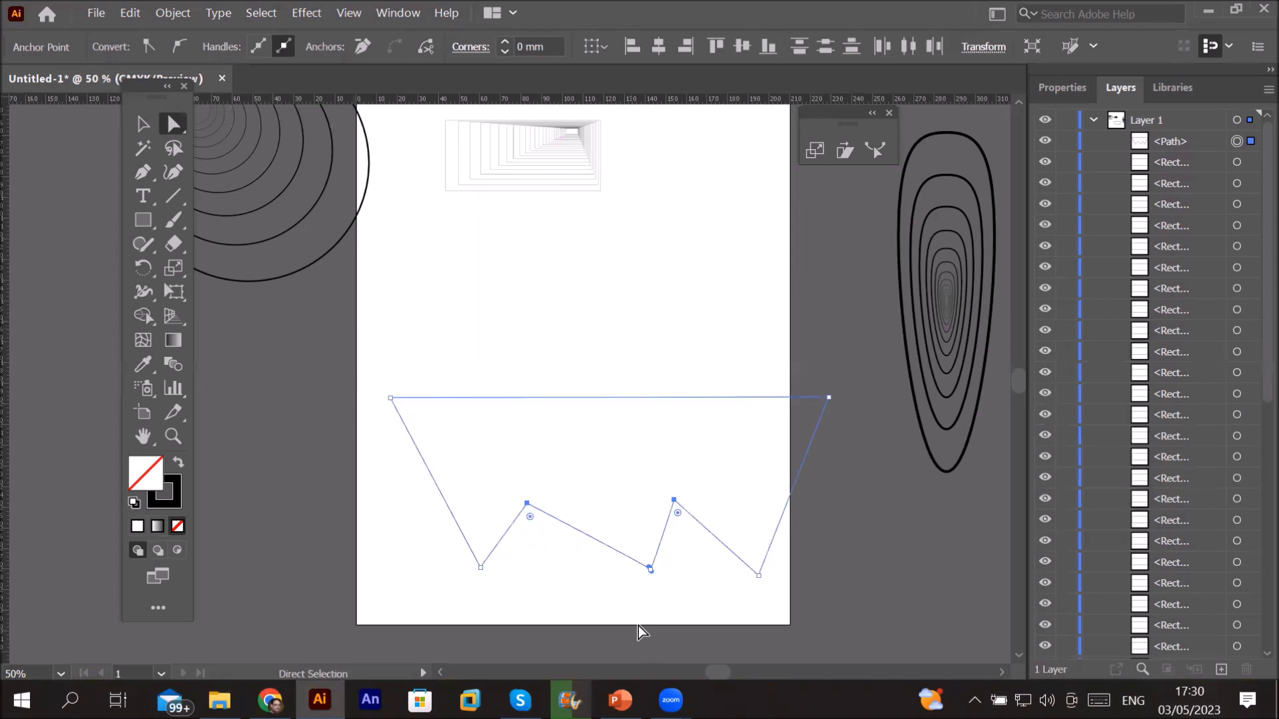
Step: Set the zigzag outline's stroke to 3 pt in the Properties panel
left_click(180, 503)
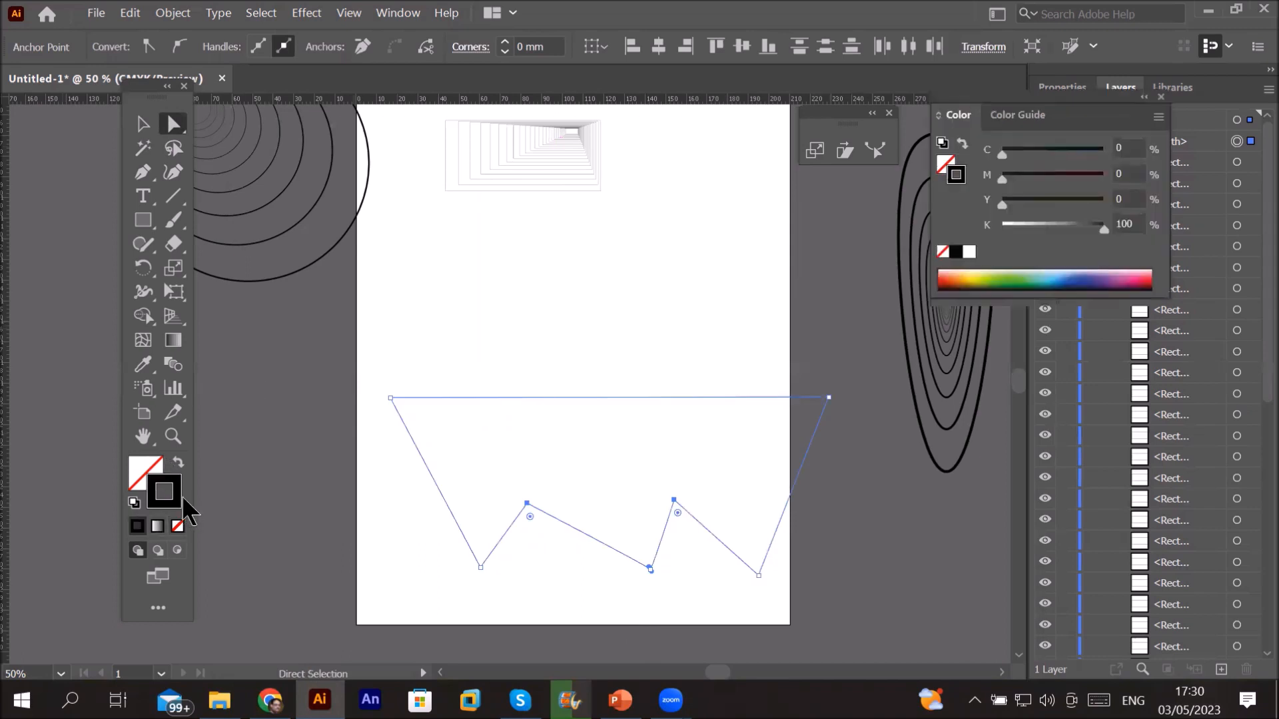
left_click(1069, 85)
left_click_drag(1082, 124, 1039, 556)
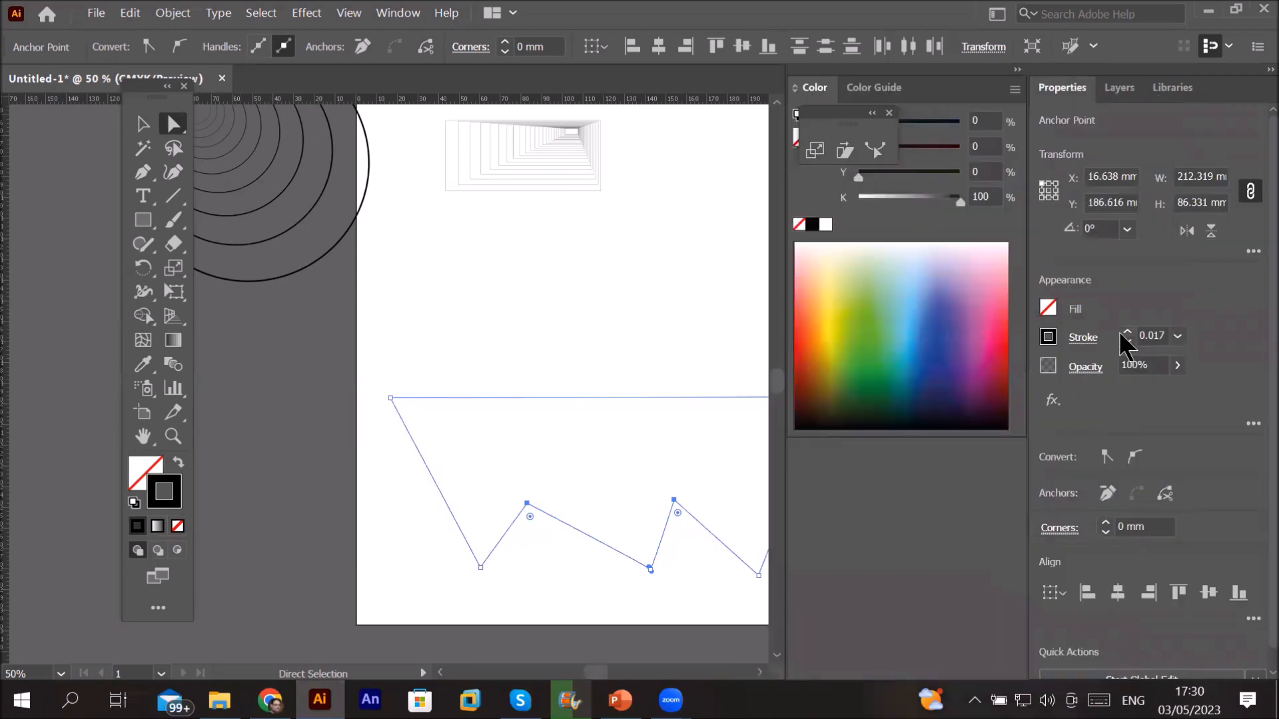
left_click(1127, 332)
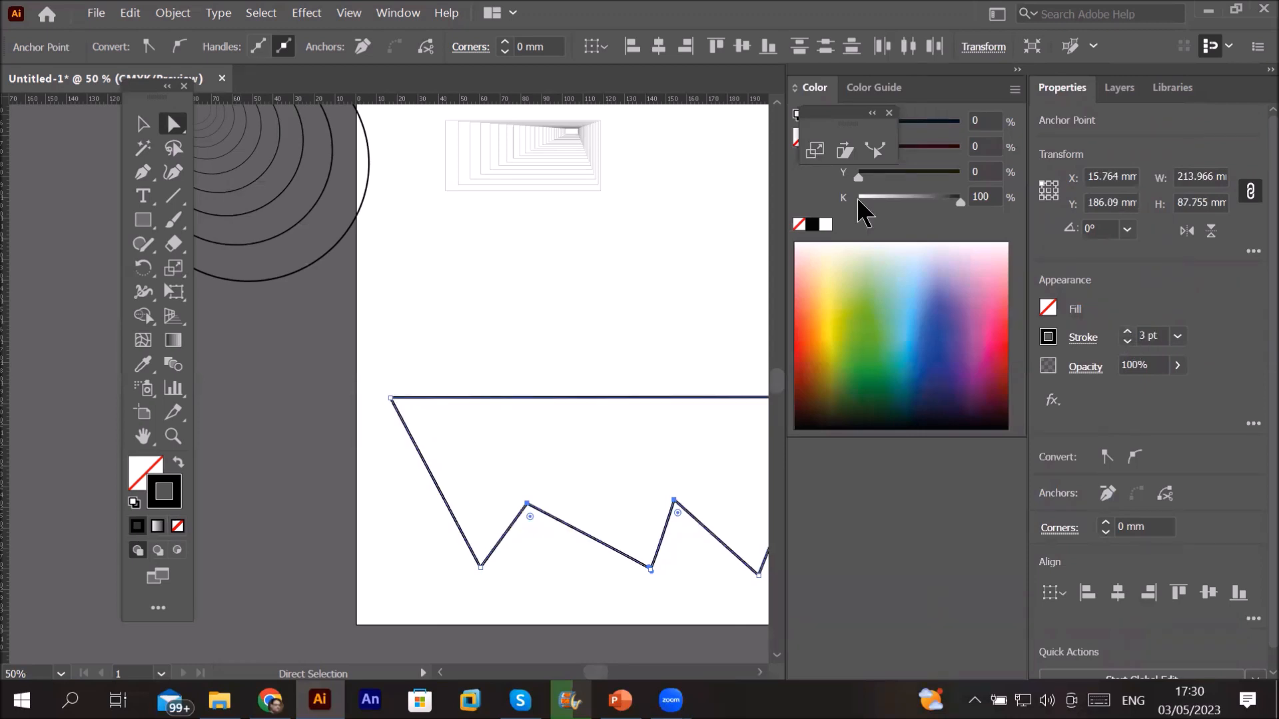
left_click(1016, 70)
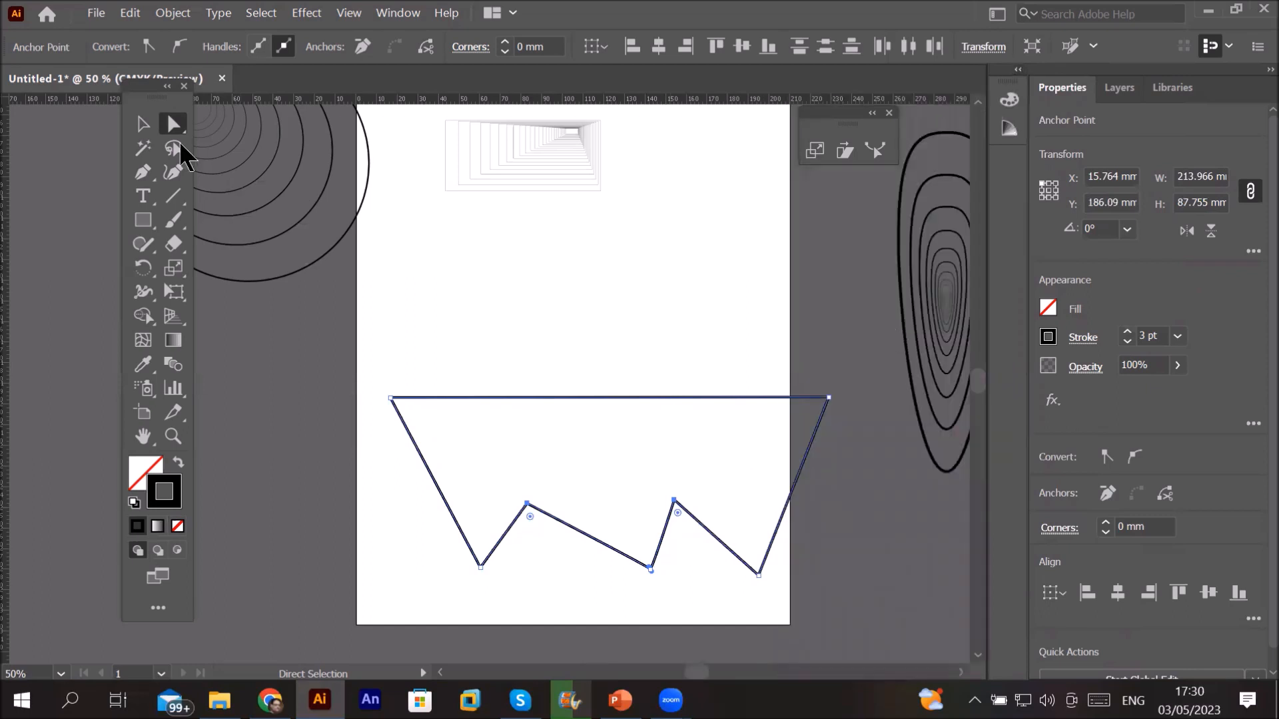
key("v")
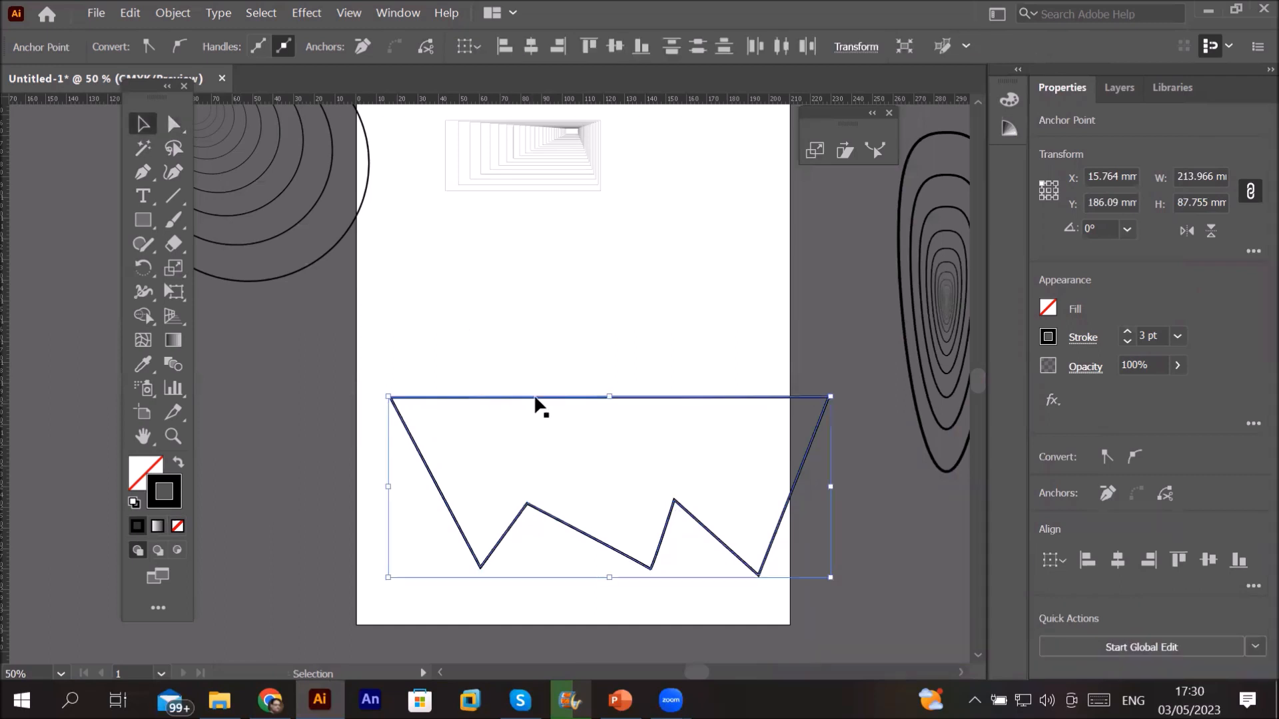
Step: Move the zigzag outline up-left and scale it down to about 88.4 × 36.2 mm
left_click(506, 402)
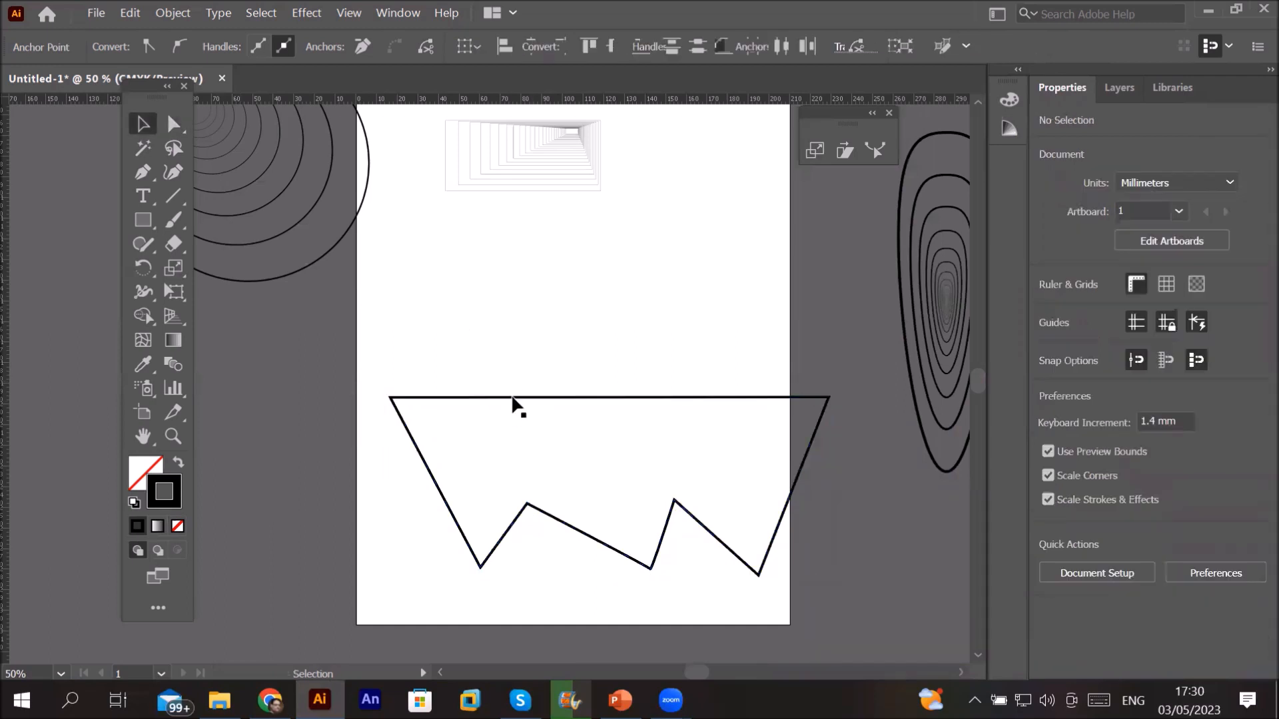
left_click_drag(515, 398, 479, 366)
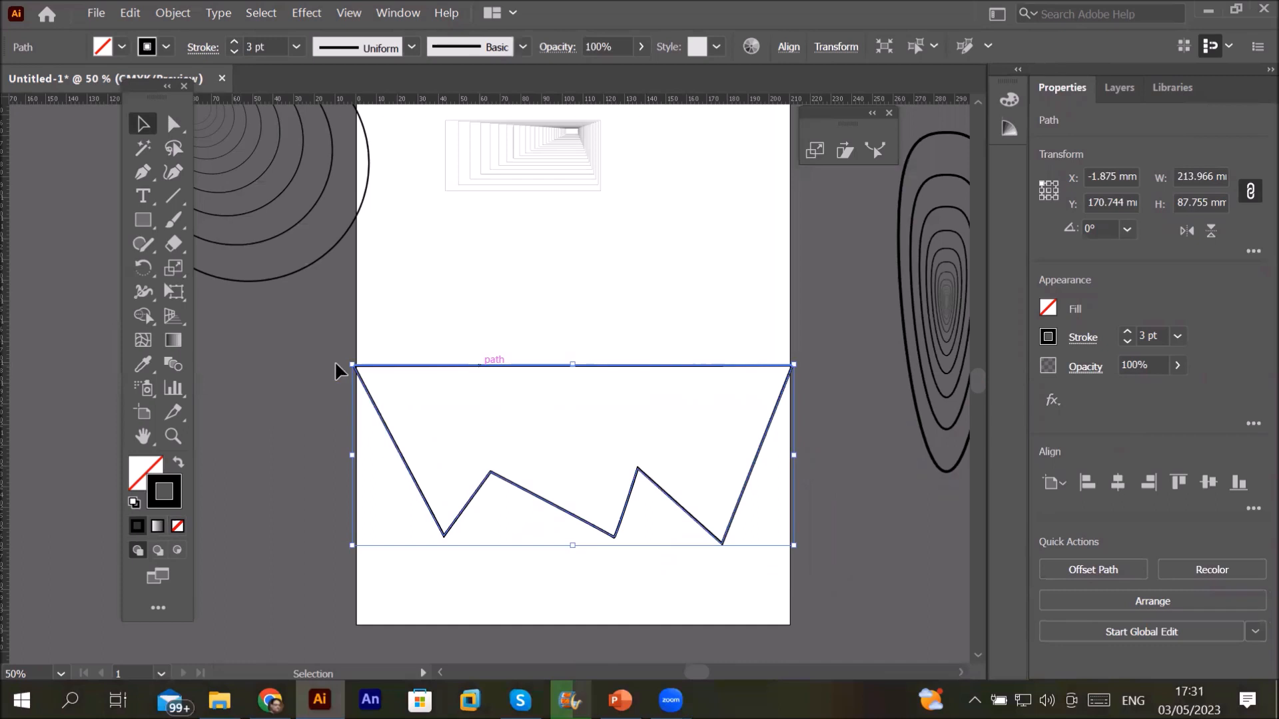
mouse_move(348, 365)
left_mouse_down()
mouse_move(470, 419)
mouse_move(440, 414)
left_mouse_up()
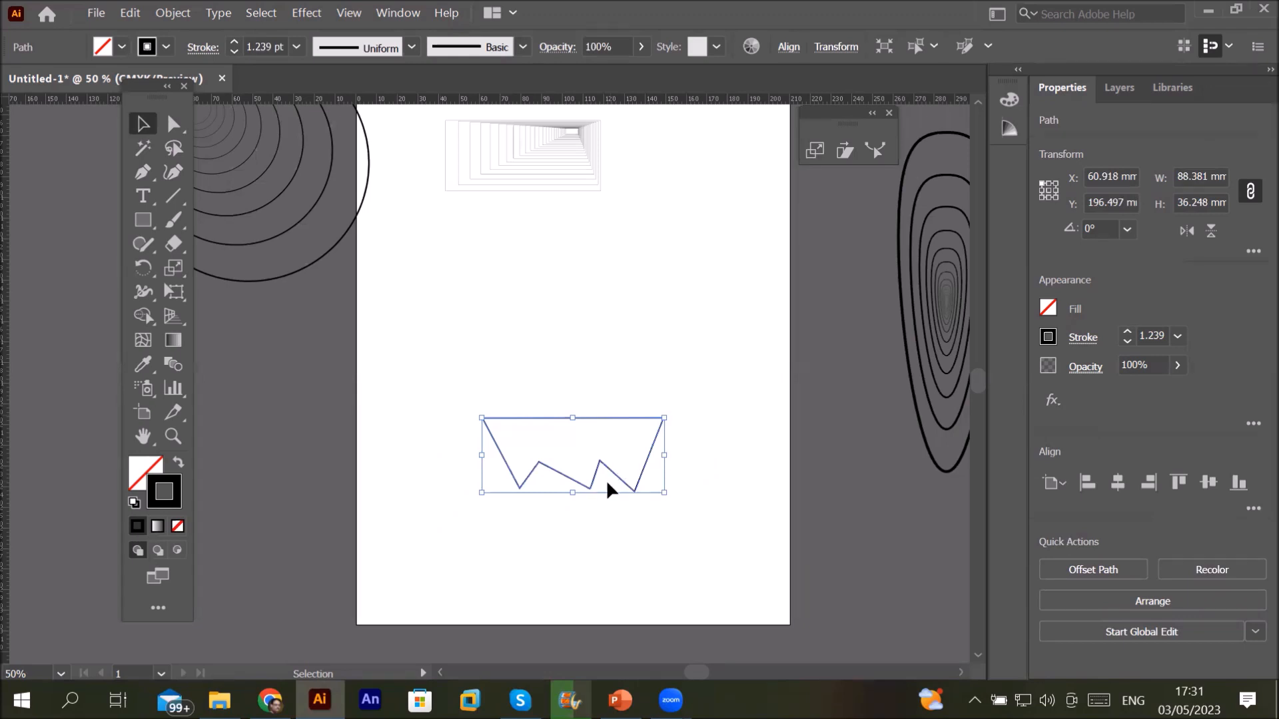
left_click(173, 269)
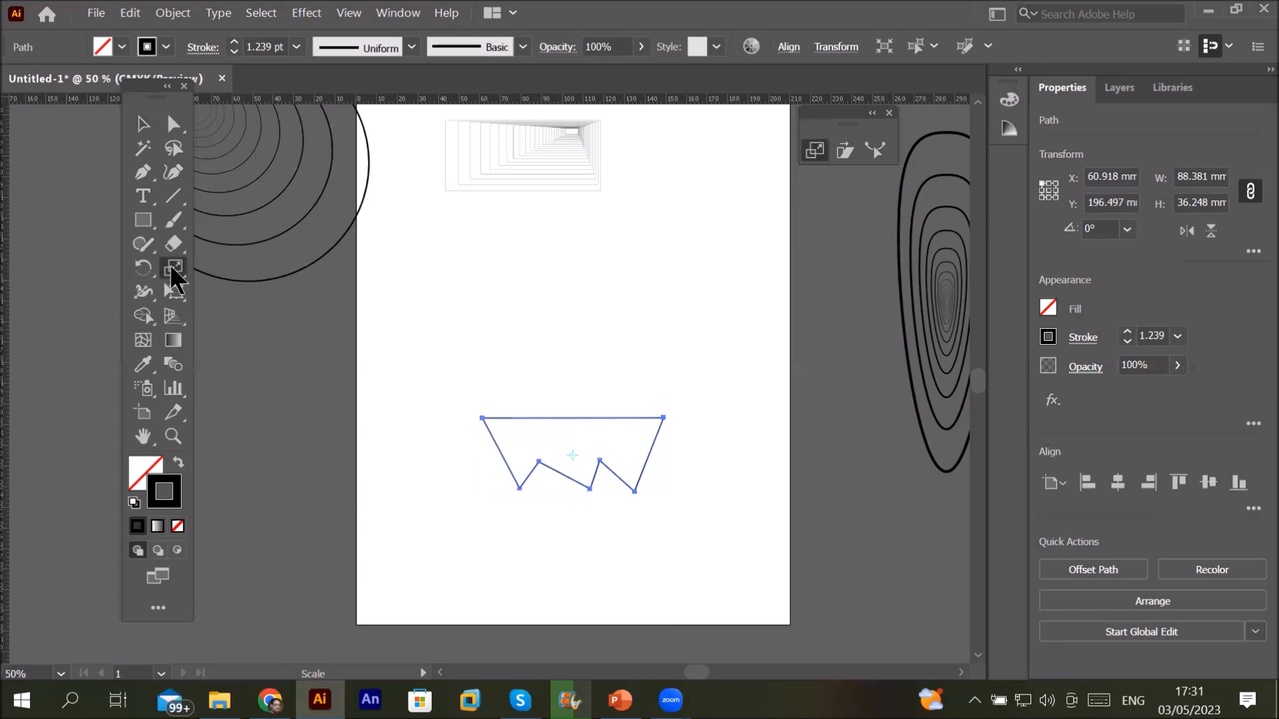
Step: Make a 110% uniform scaled copy of the zigzag, then repeat it several times with Ctrl+D
key("Return")
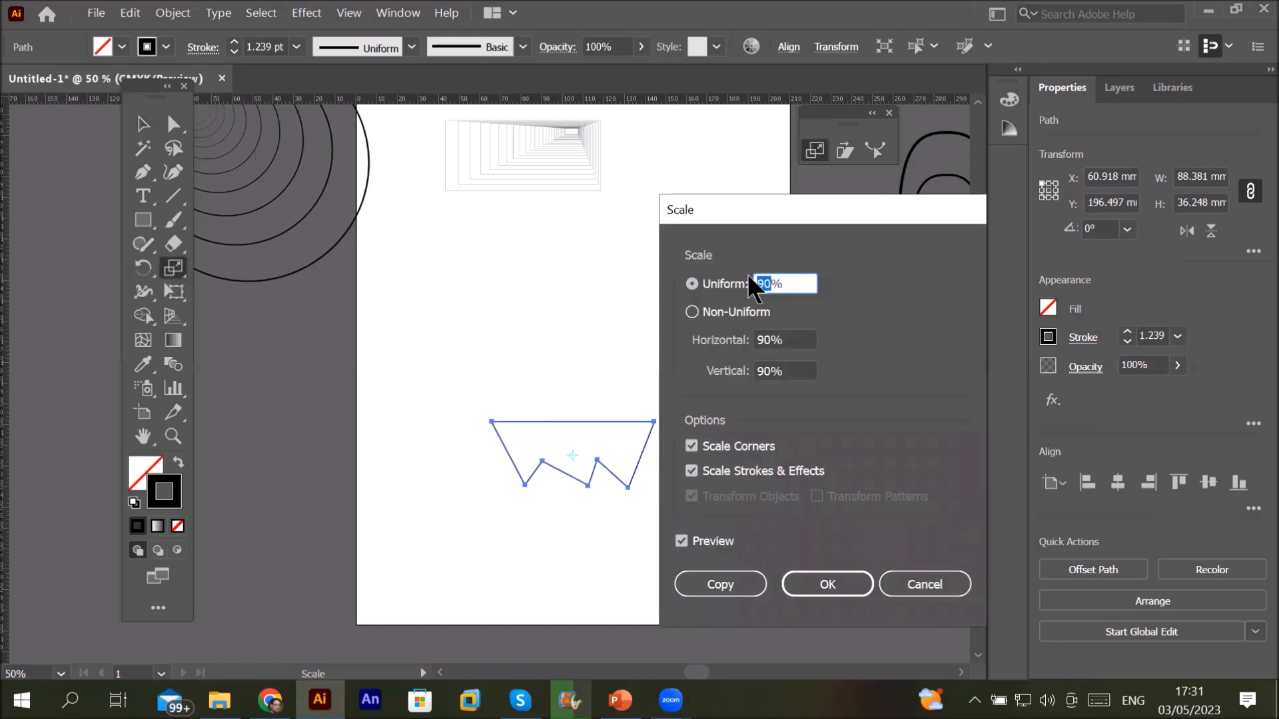
type("110")
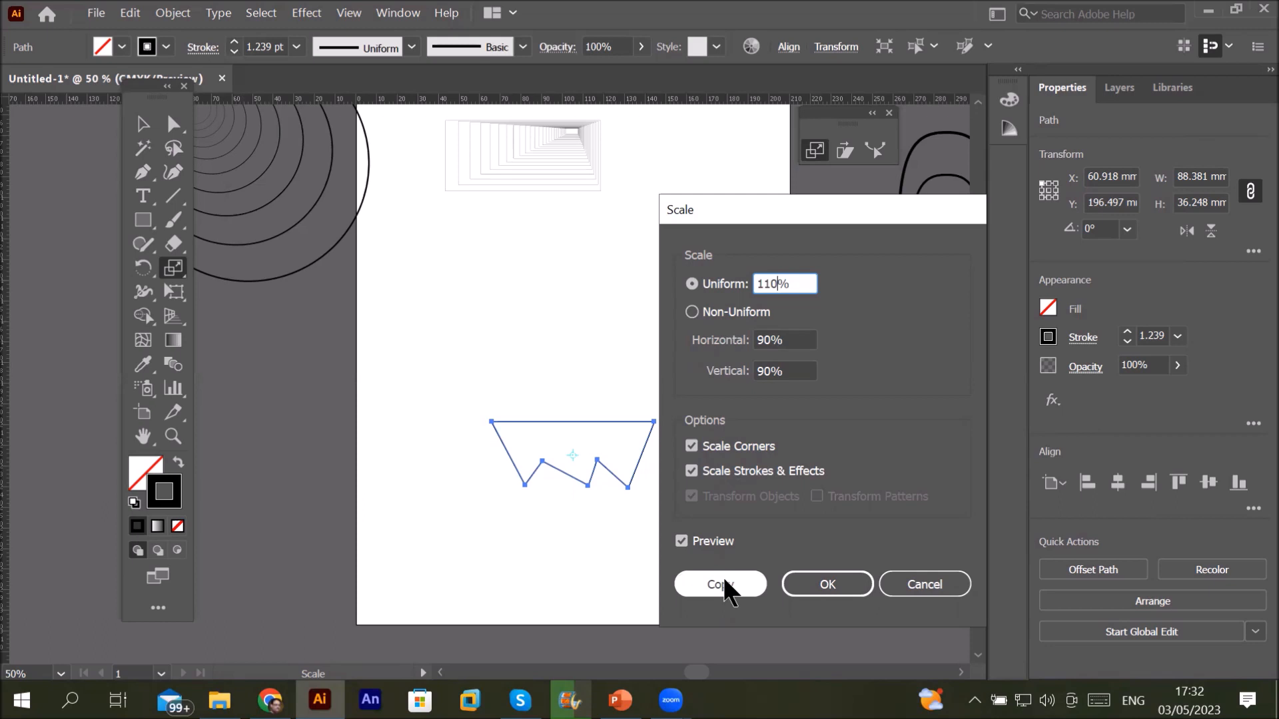
left_click(724, 583)
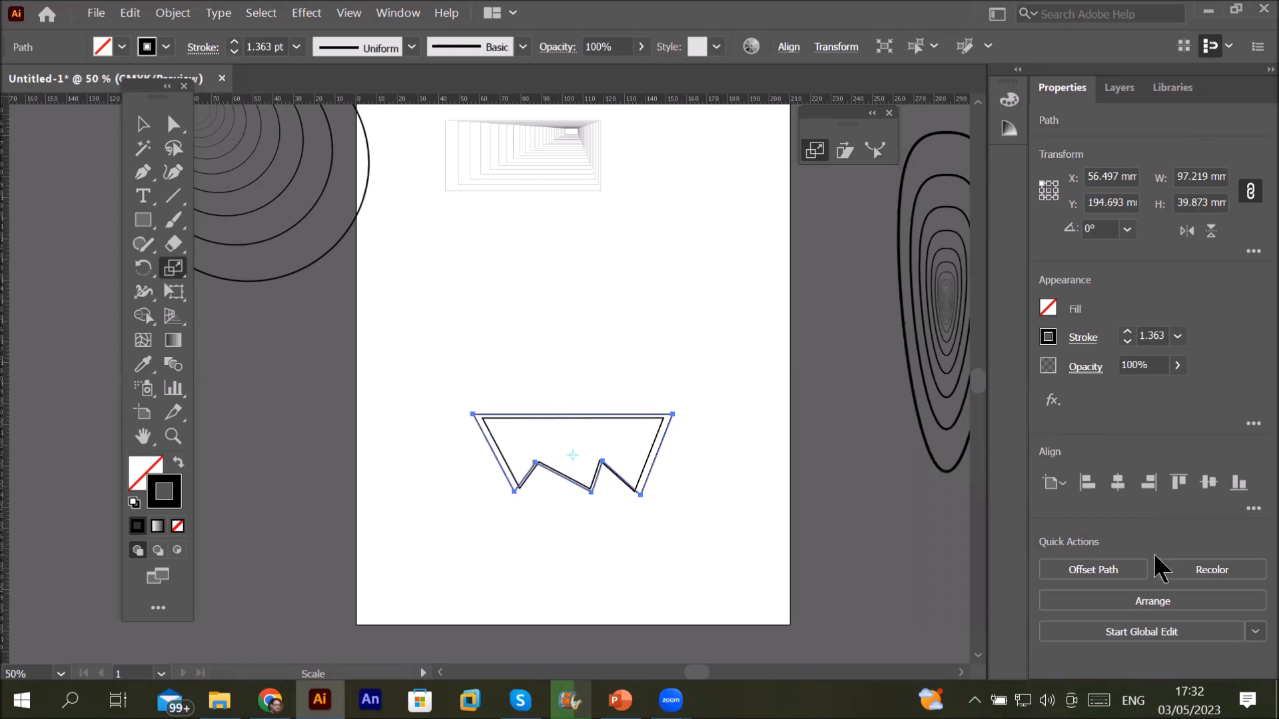
key("ctrl+d")
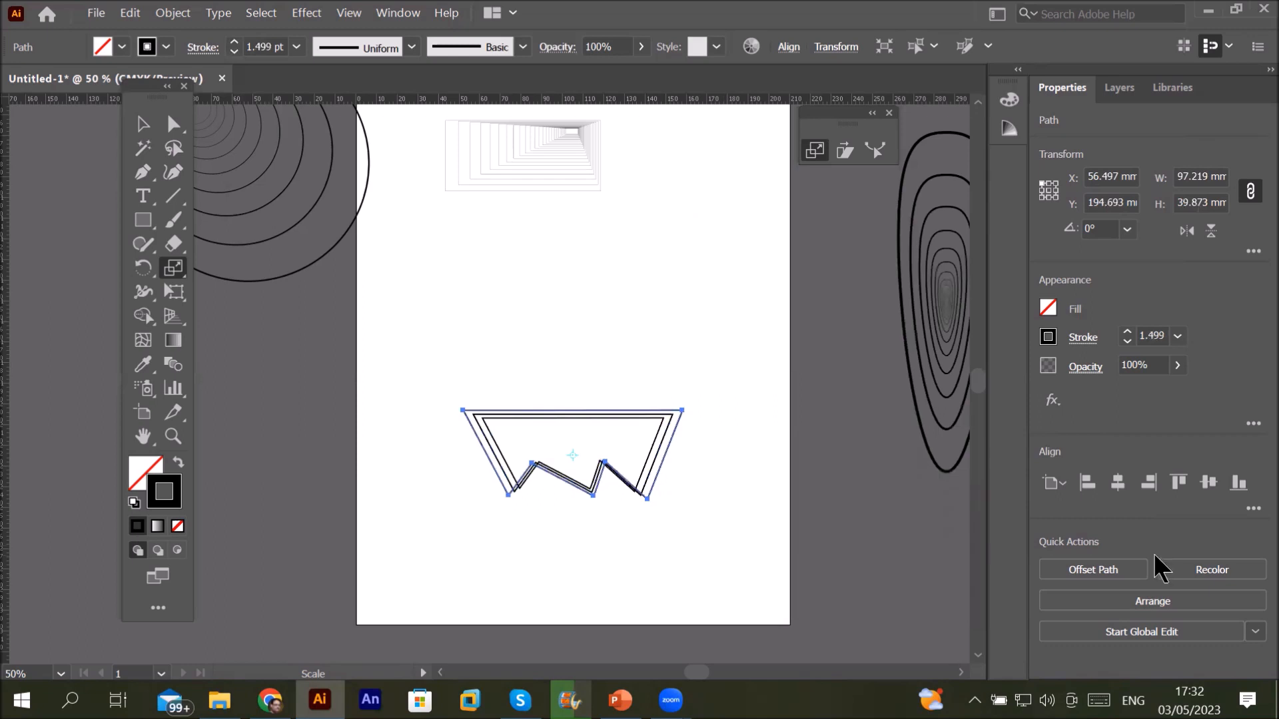
key("ctrl+d")
key("ctrl+d")
key("ctrl+d")
key("ctrl+d")
key("ctrl+d")
key("ctrl+d")
key("ctrl+d")
key("ctrl+d")
key("ctrl+d")
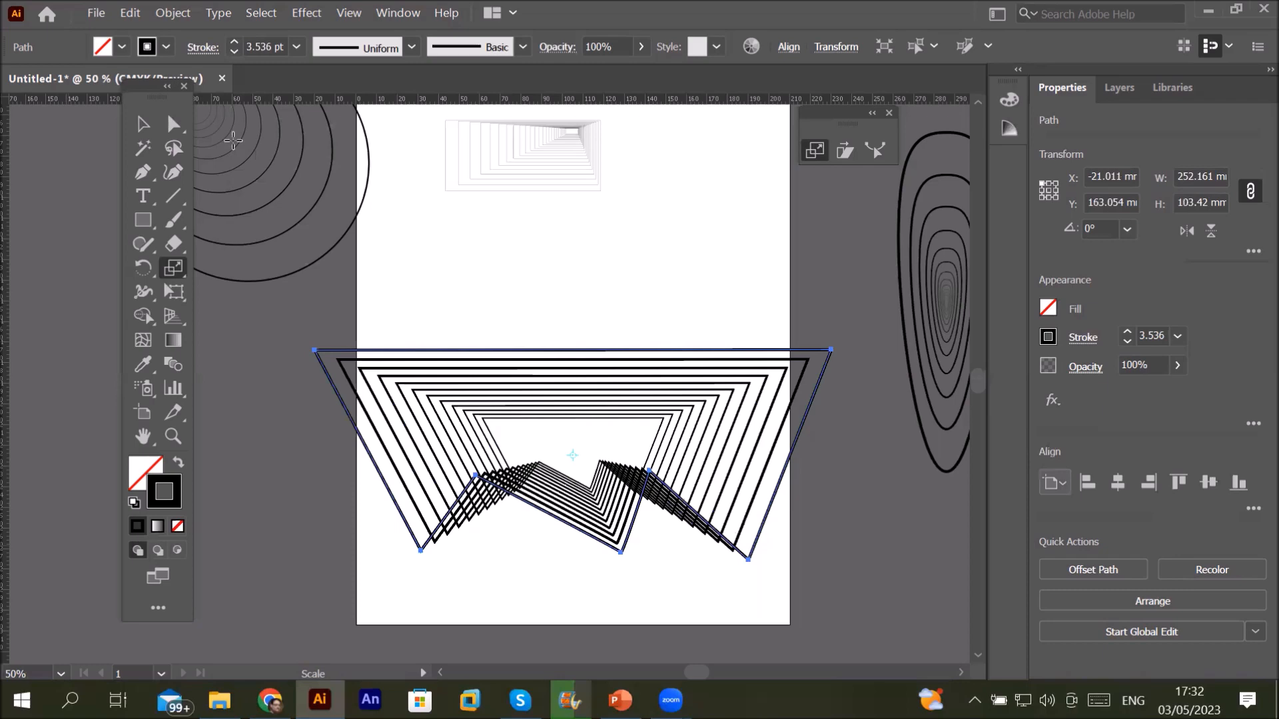
key("v")
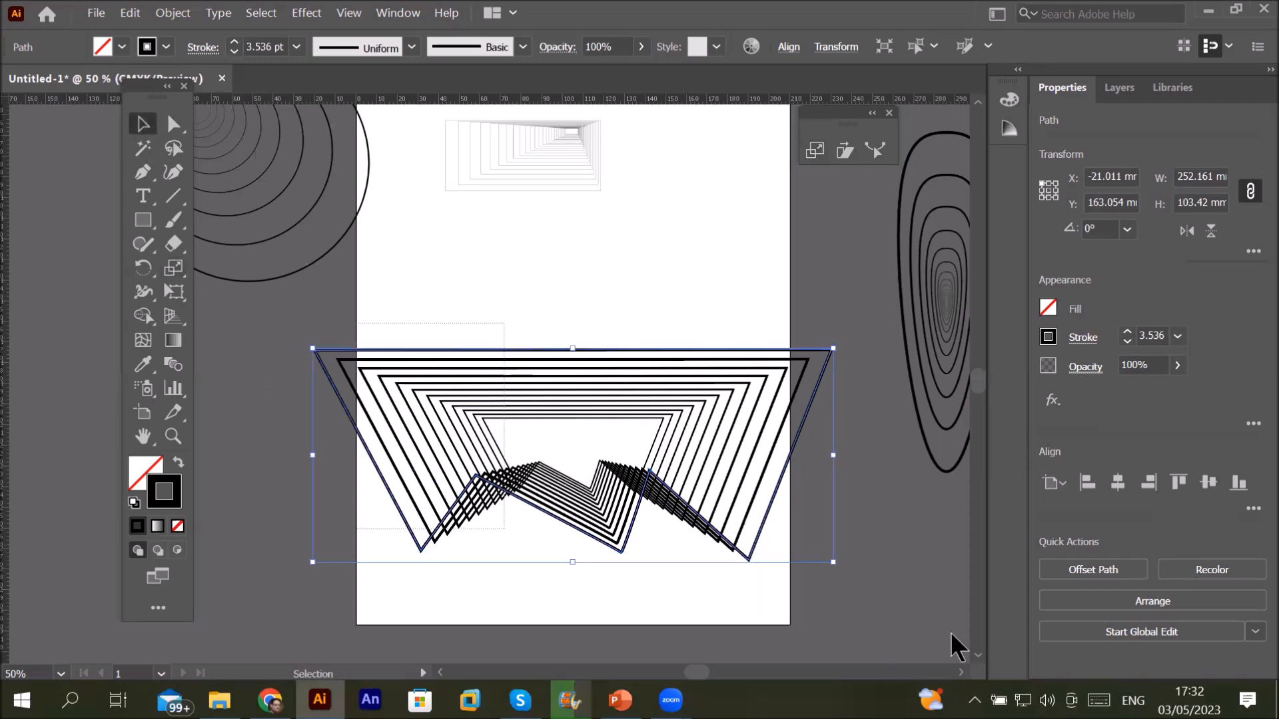
Step: Move the nested outlines off the page and draw a new four-point open zigzag line
left_click_drag(269, 323, 863, 582)
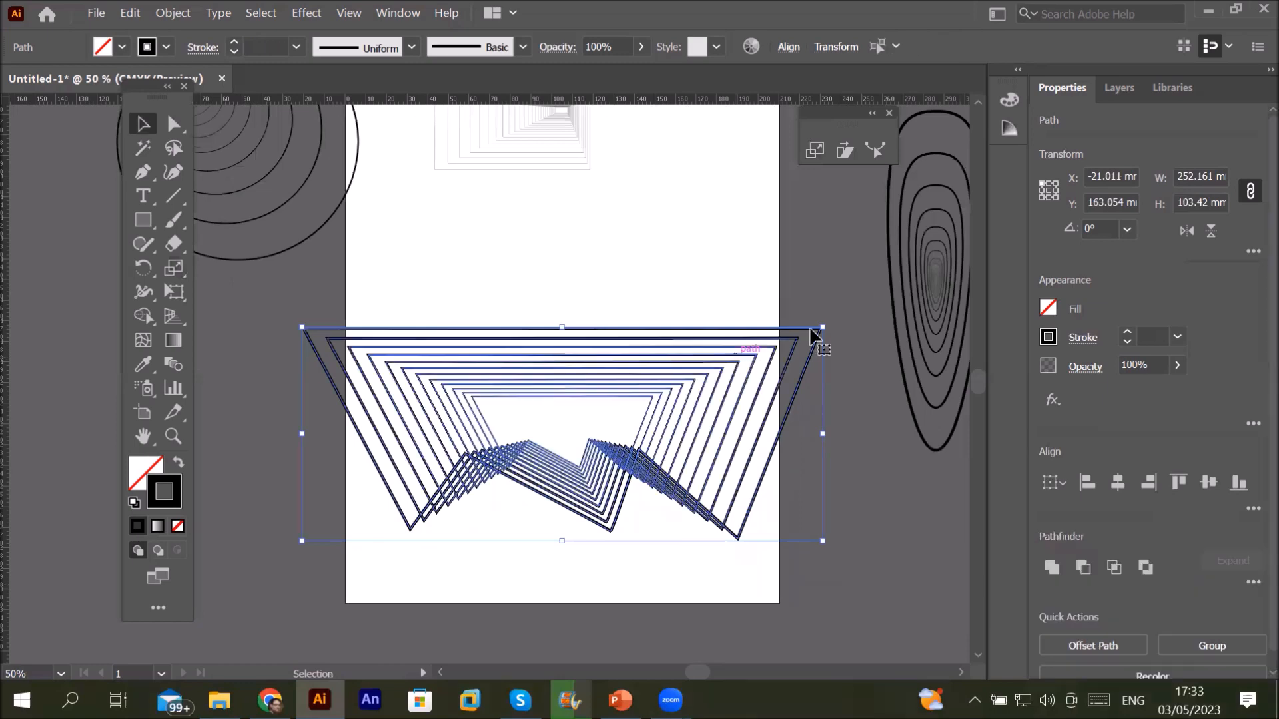
left_click_drag(765, 337, 169, 177)
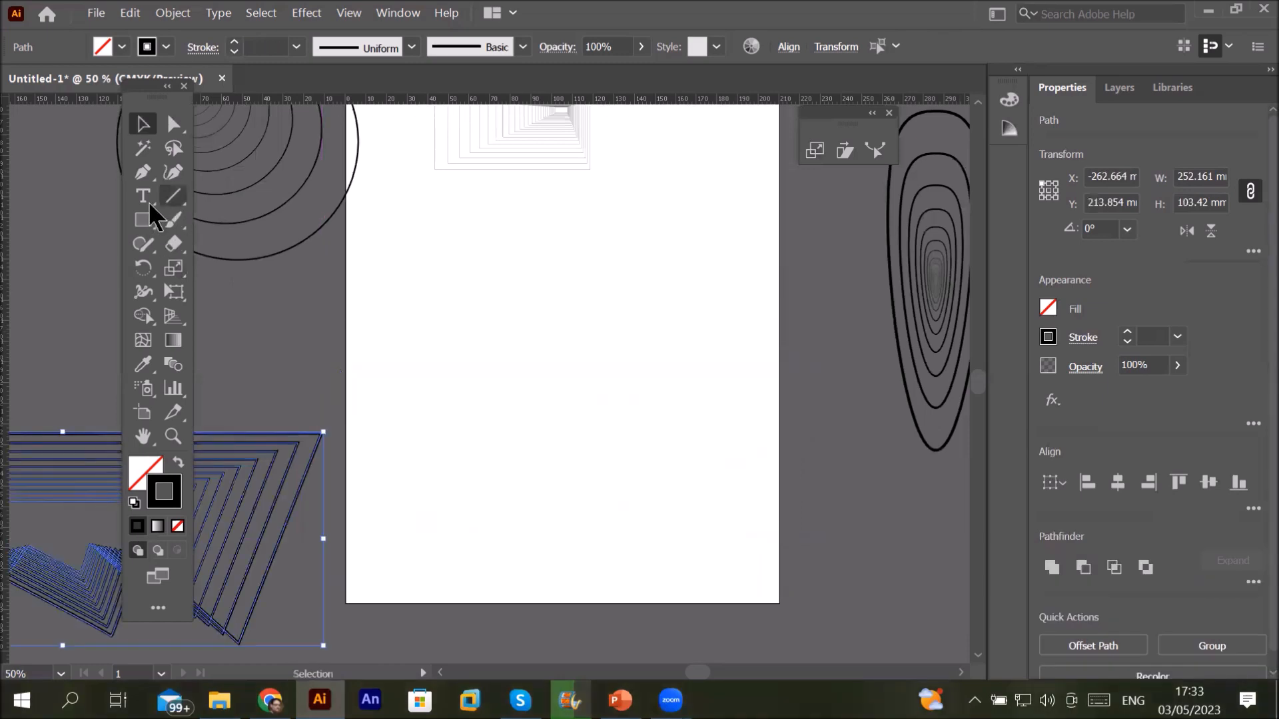
left_click(144, 174)
left_click(429, 220)
left_click(379, 340)
left_click(447, 473)
left_click(392, 565)
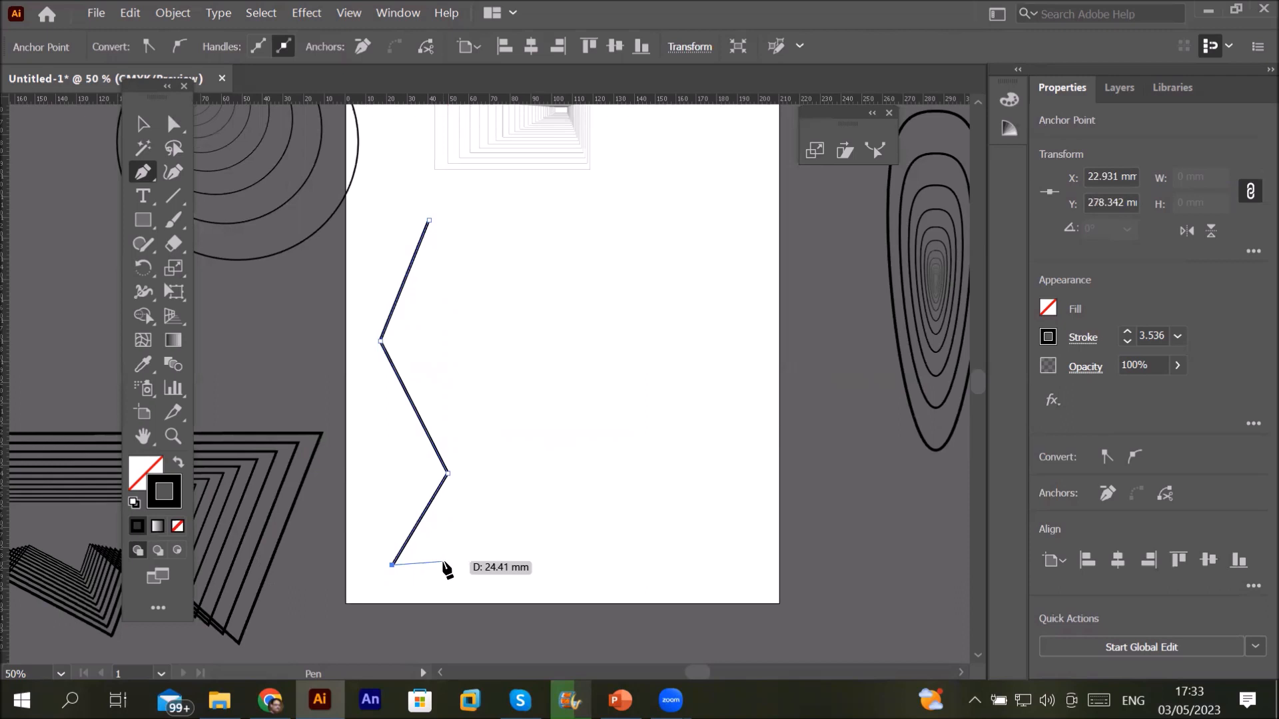
key("Escape")
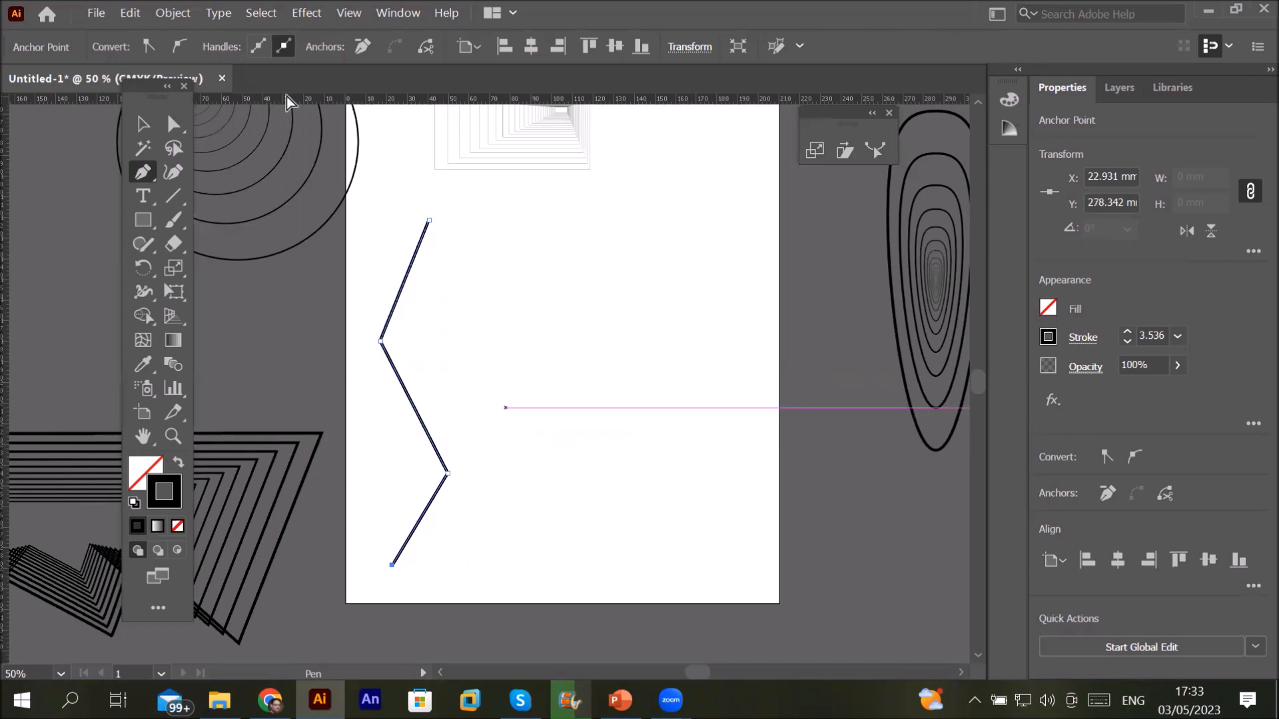
Step: Raise the new zigzag line's stroke weight to 10 pt
left_click(1127, 332)
left_click(1127, 332)
left_click(1127, 331)
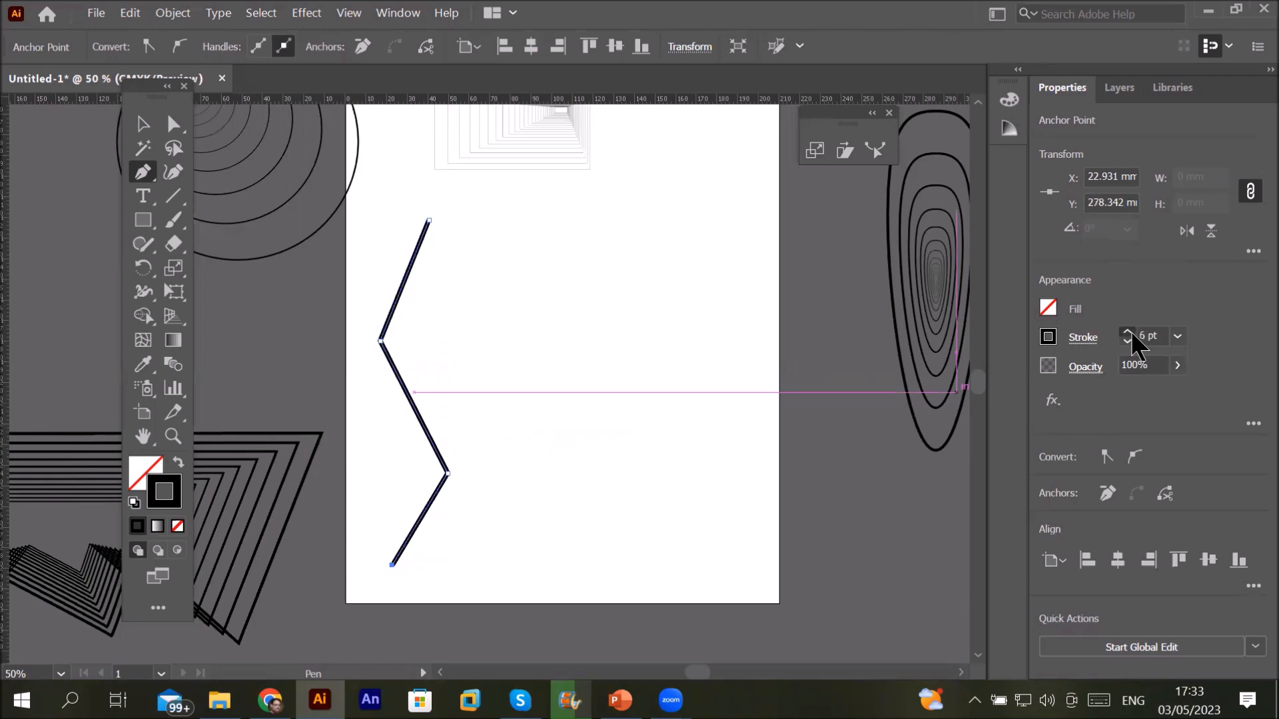
left_click(1129, 331)
left_click(1128, 332)
left_click(1127, 332)
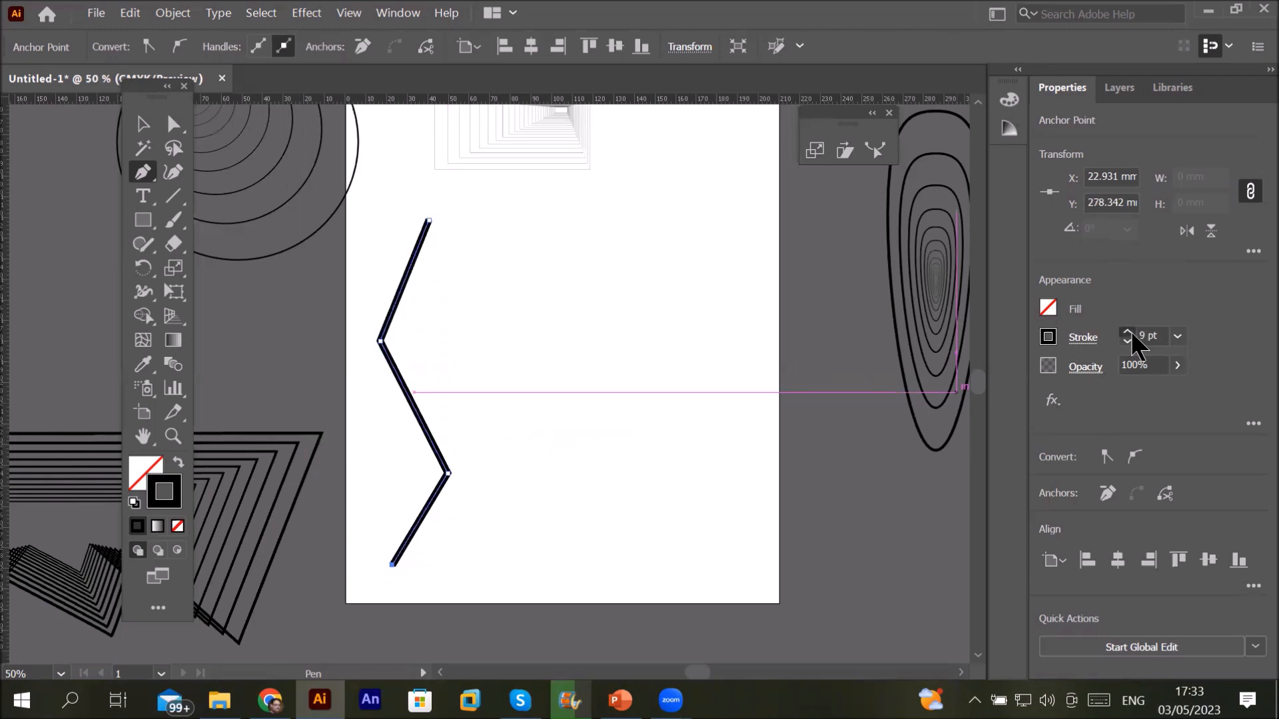
left_click(1127, 332)
left_click(1127, 332)
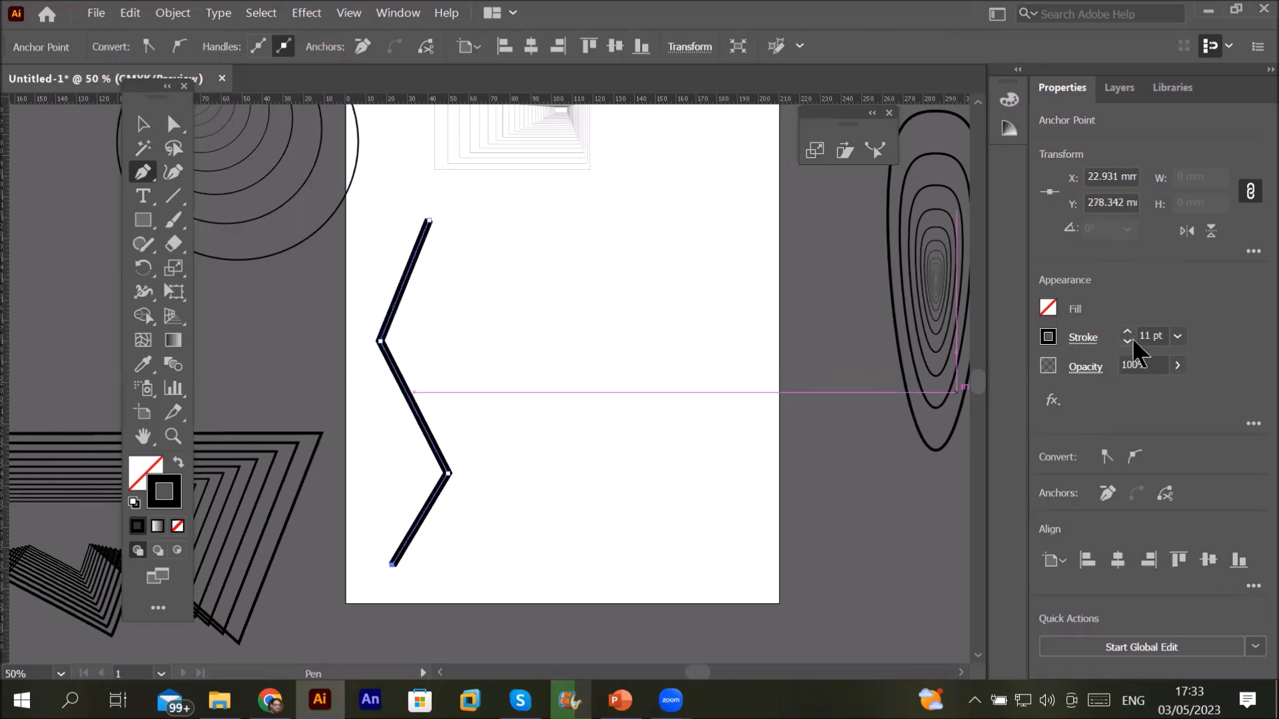
left_click(1127, 343)
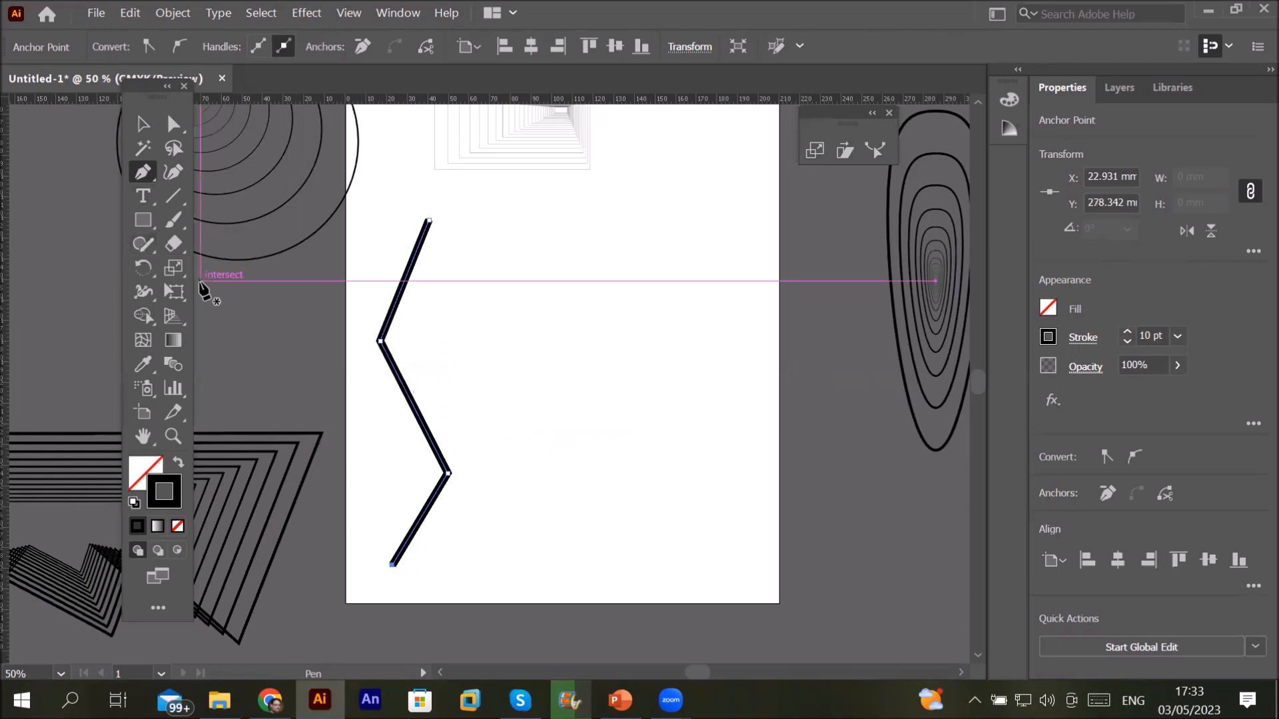
left_click(175, 269)
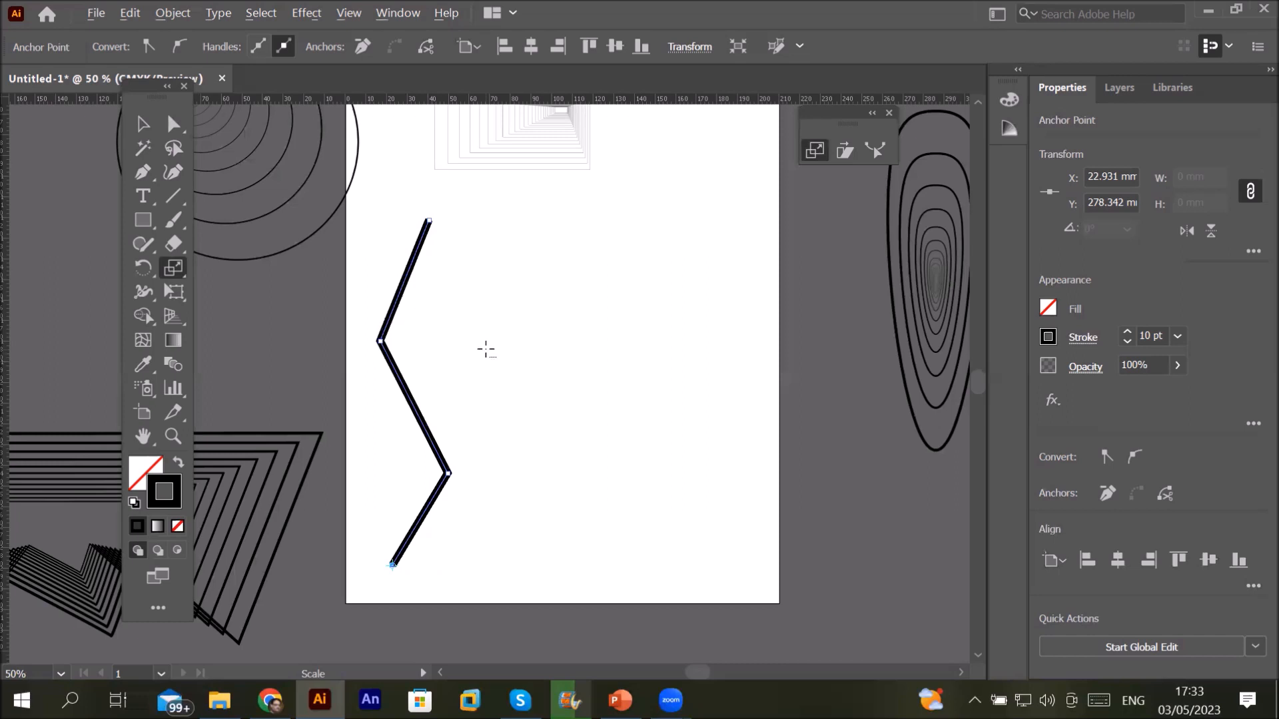
Step: Set a scale origin, make a 110% copy of the line, and repeat it with Ctrl+D
left_click(486, 349, "alt")
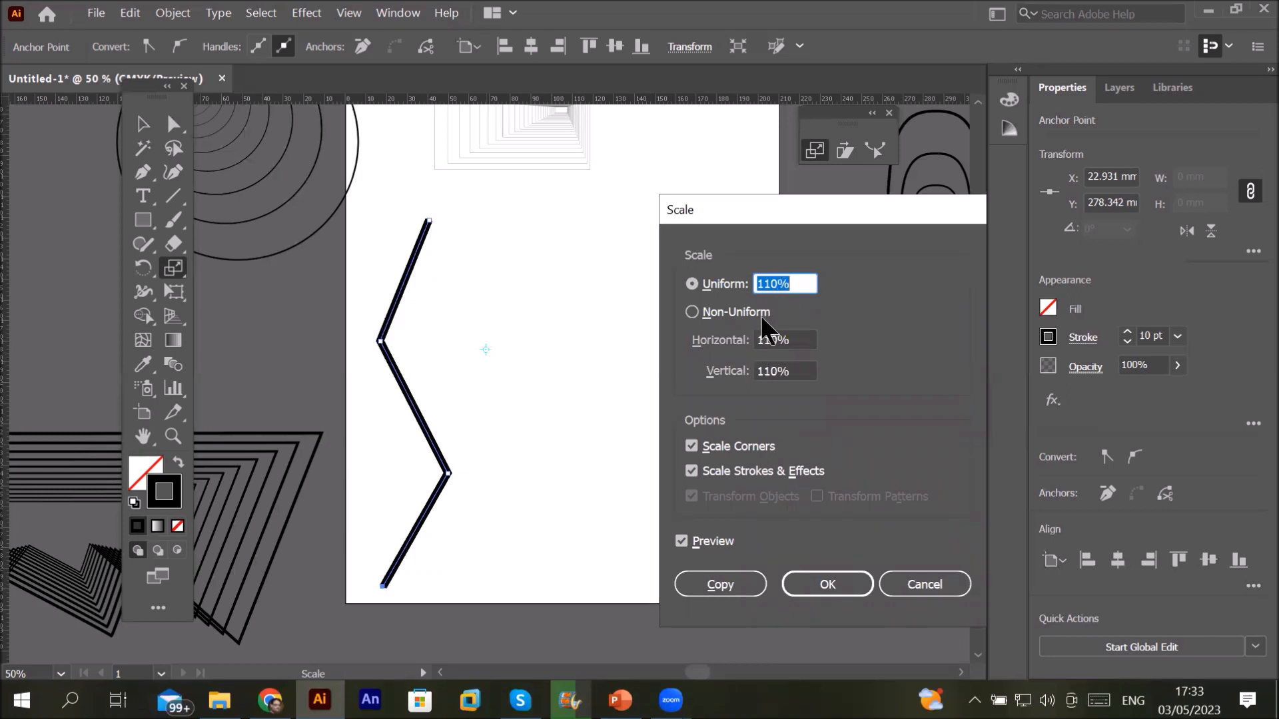
left_click(714, 578)
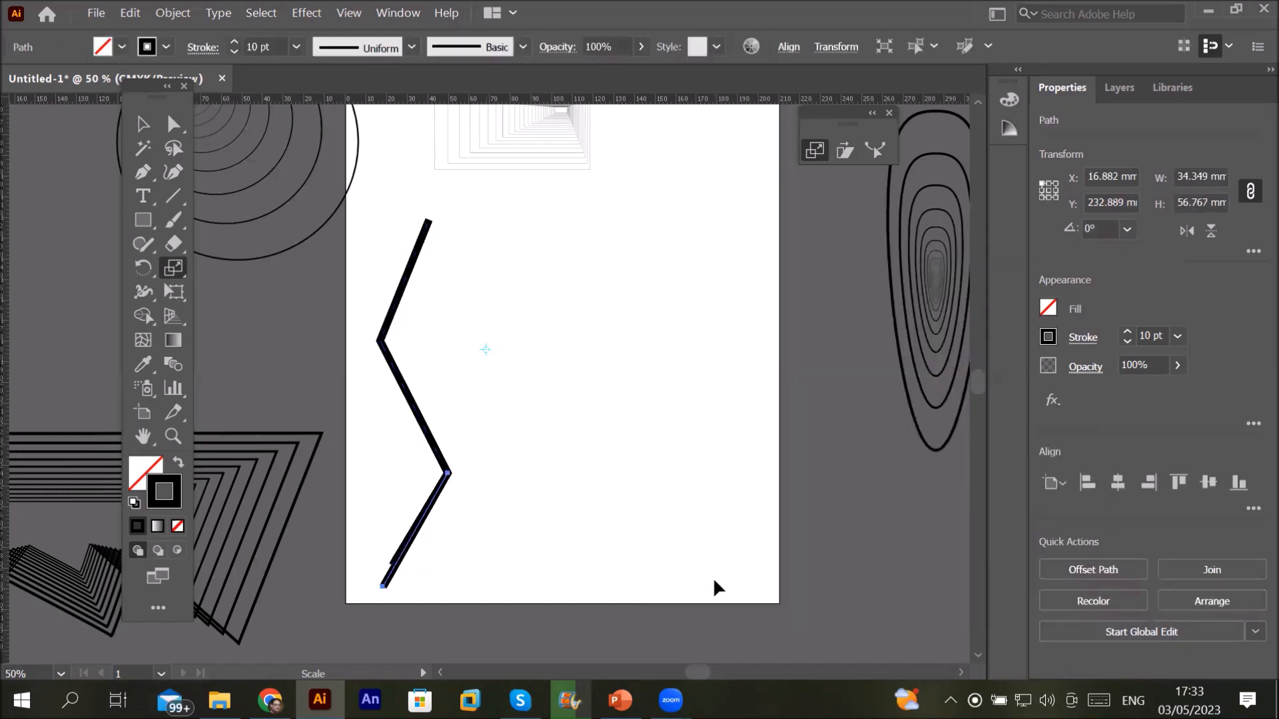
key("ctrl")
key("ctrl+d")
key("ctrl+d")
key("ctrl+d")
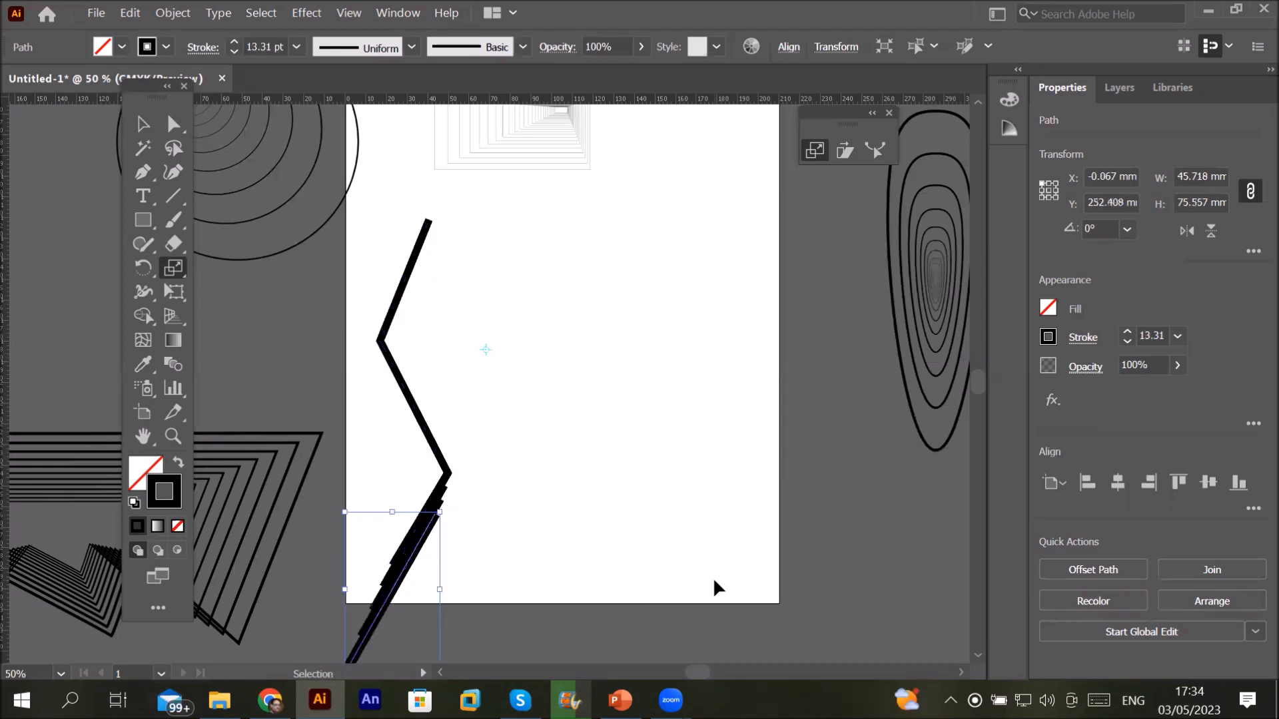
key("ctrl+d")
key("ctrl+d")
key("ctrl+d")
key("ctrl+d")
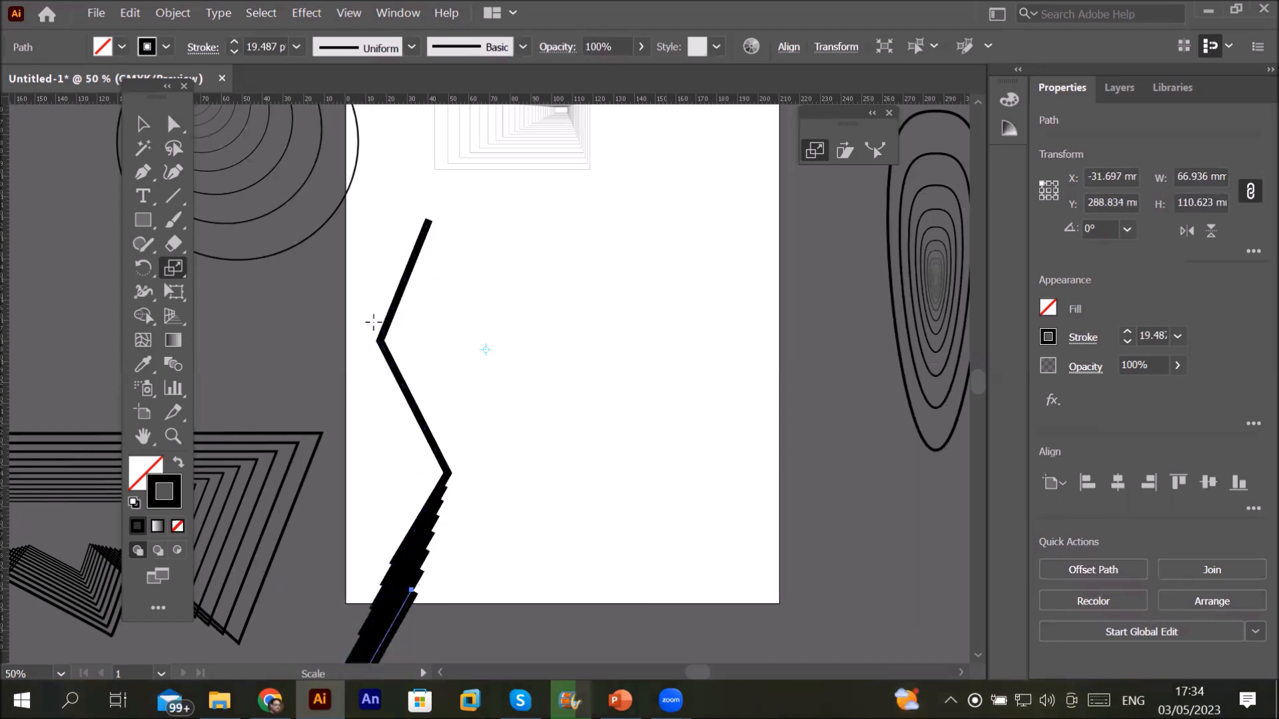
key("ctrl+minus")
key("ctrl+minus")
key("ctrl+minus")
key("ctrl+plus")
key("ctrl+plus")
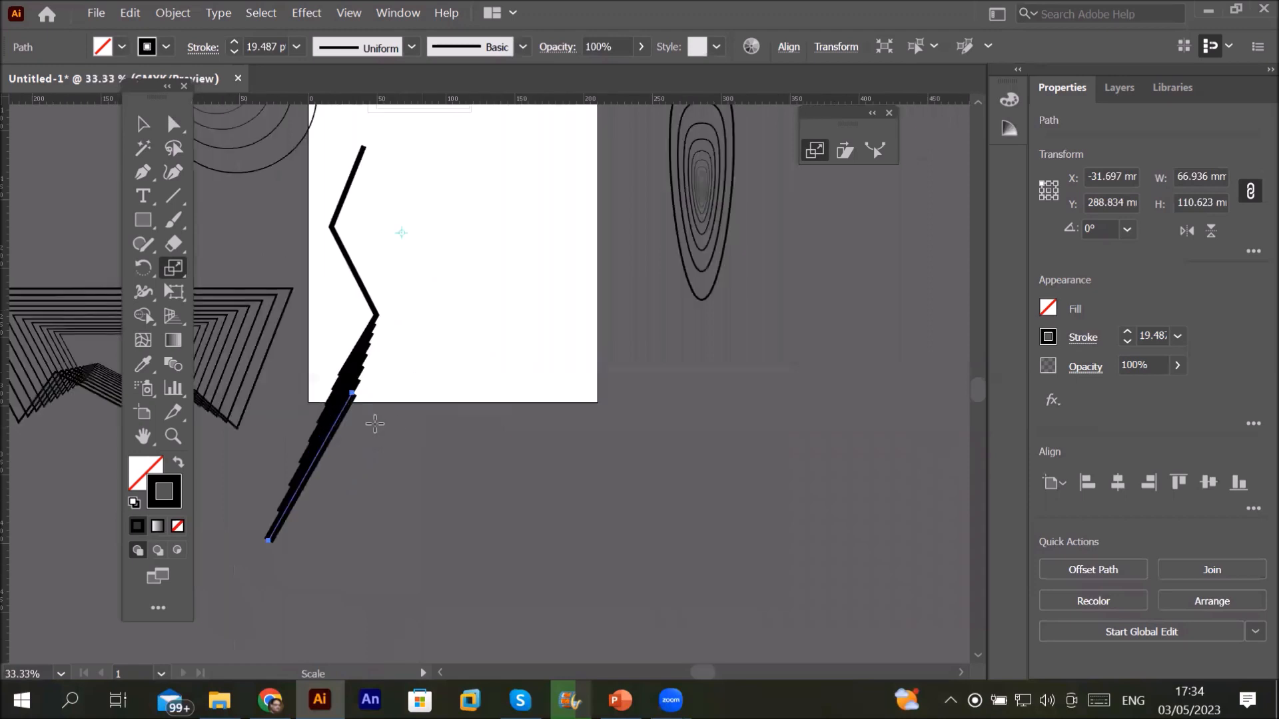
key("ctrl+plus")
key("ctrl+plus")
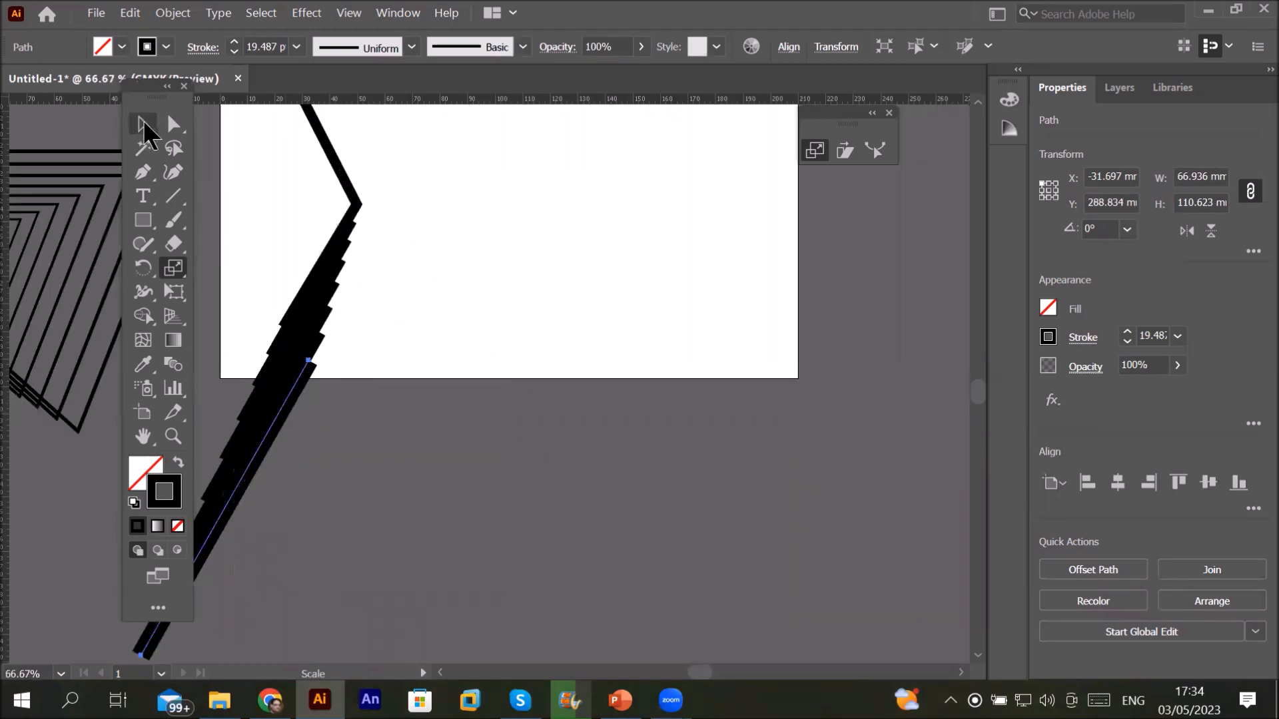
Step: Select the stacked scaled copies and move them onto the centre-right of the page
left_click(142, 124)
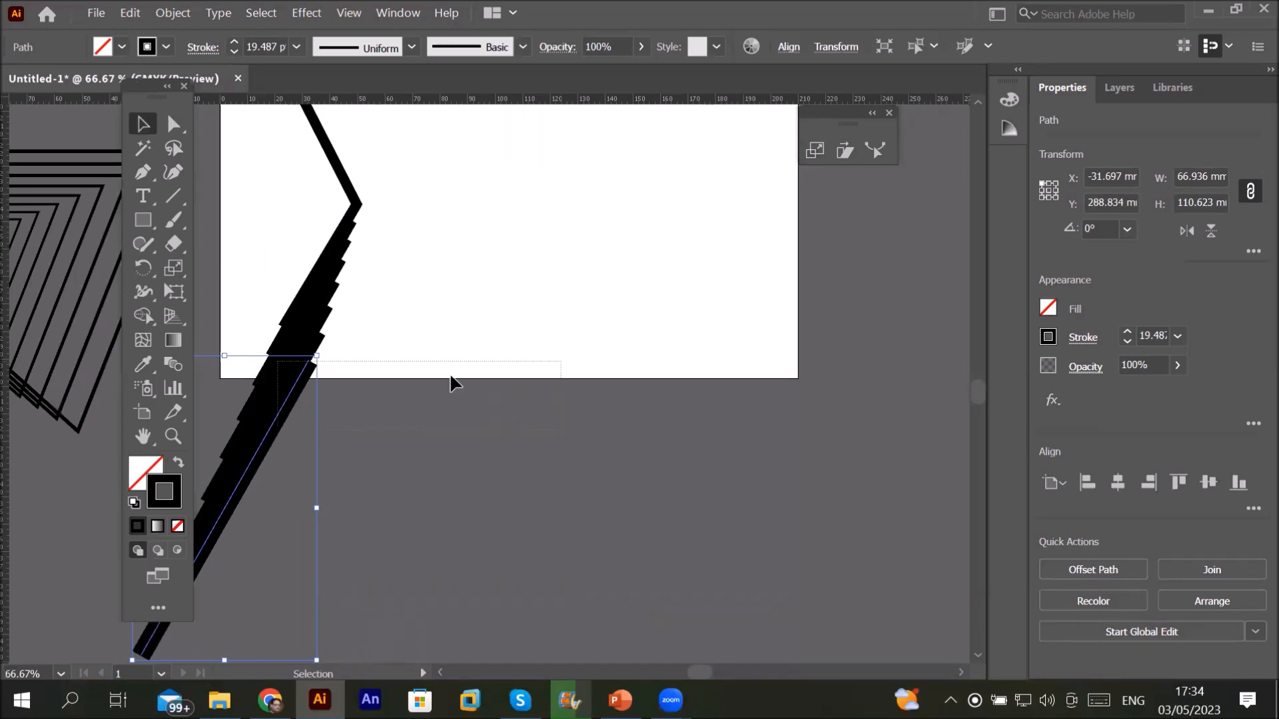
left_click(275, 404, "shift")
left_click_drag(572, 290, 573, 292)
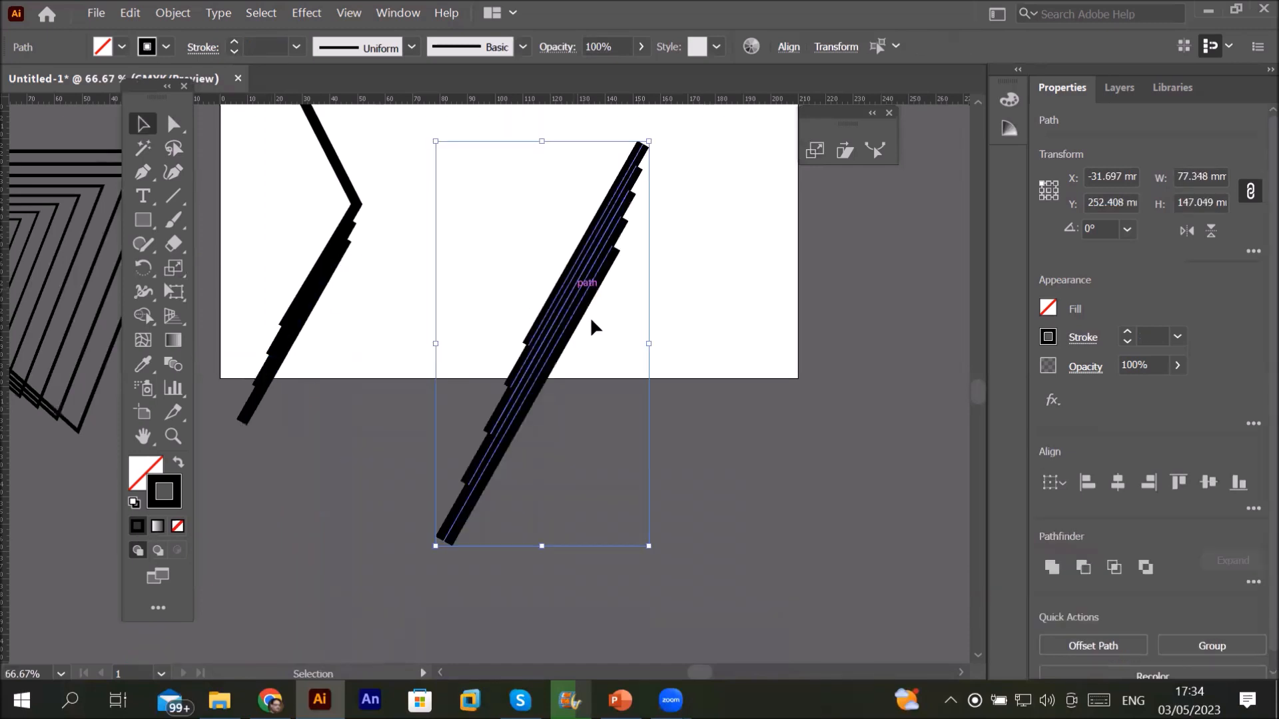
left_click(697, 329)
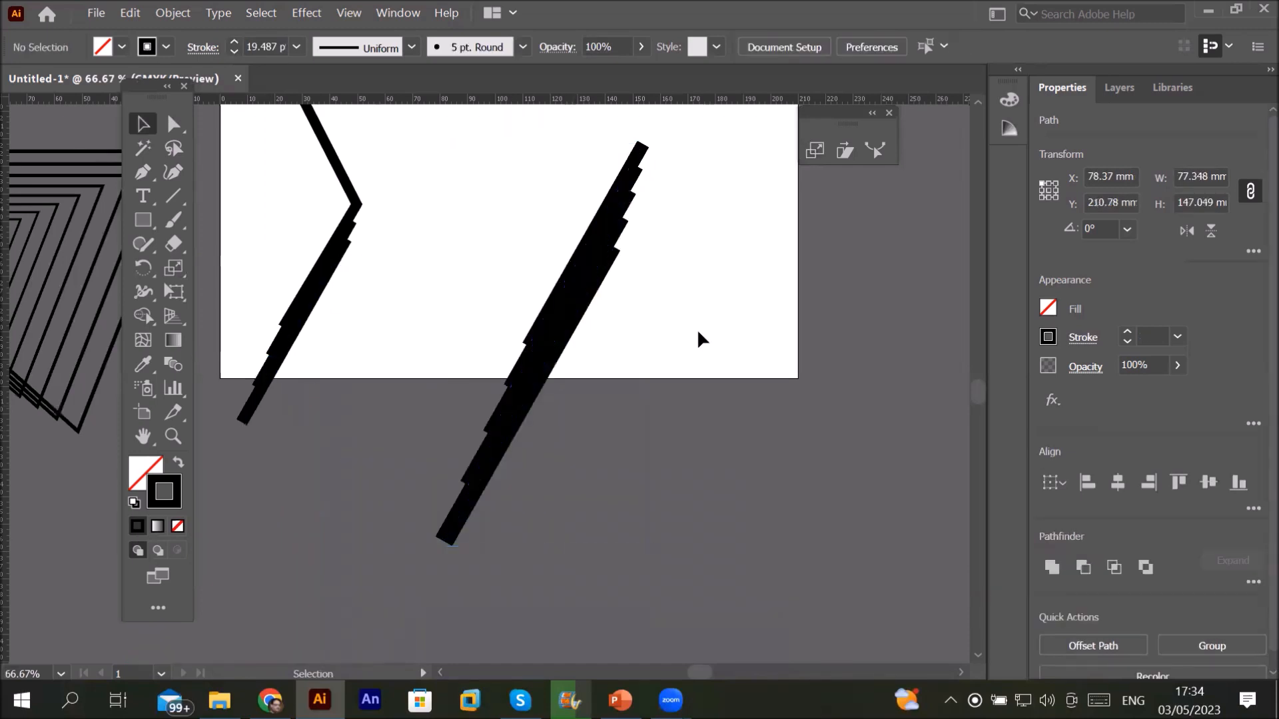
left_click(553, 300)
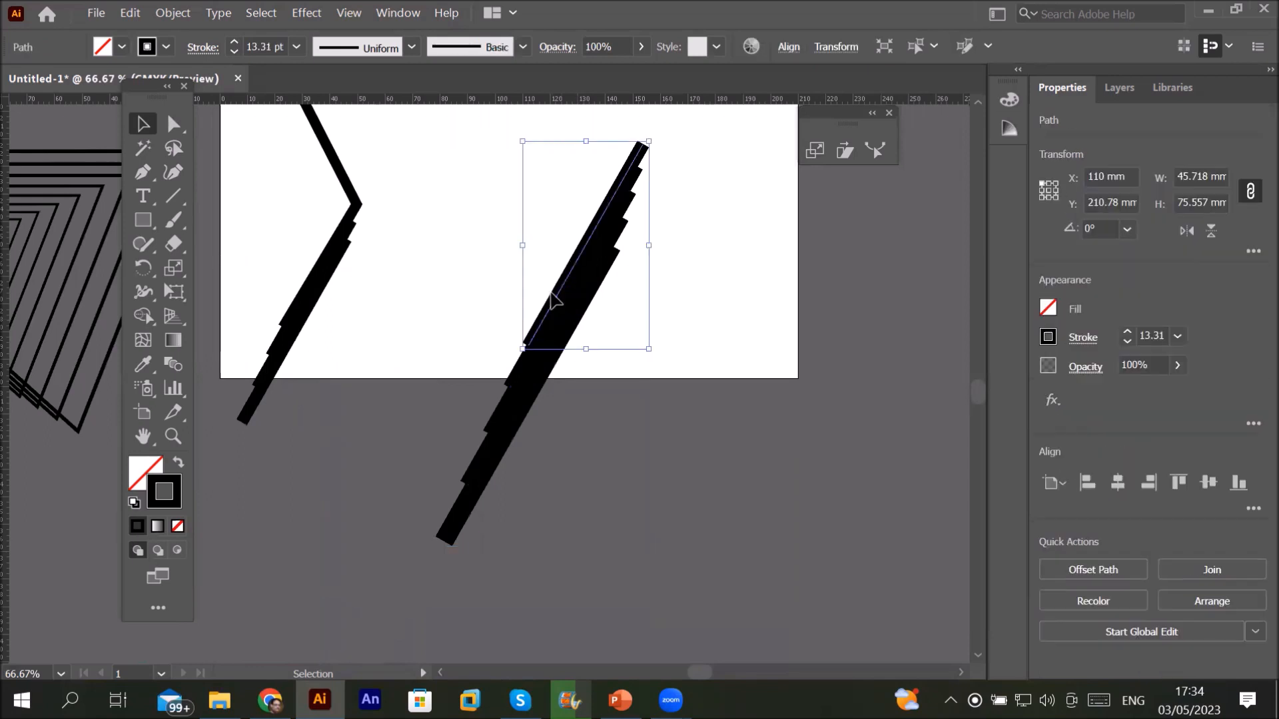
left_click_drag(437, 241, 551, 293)
left_click(603, 250)
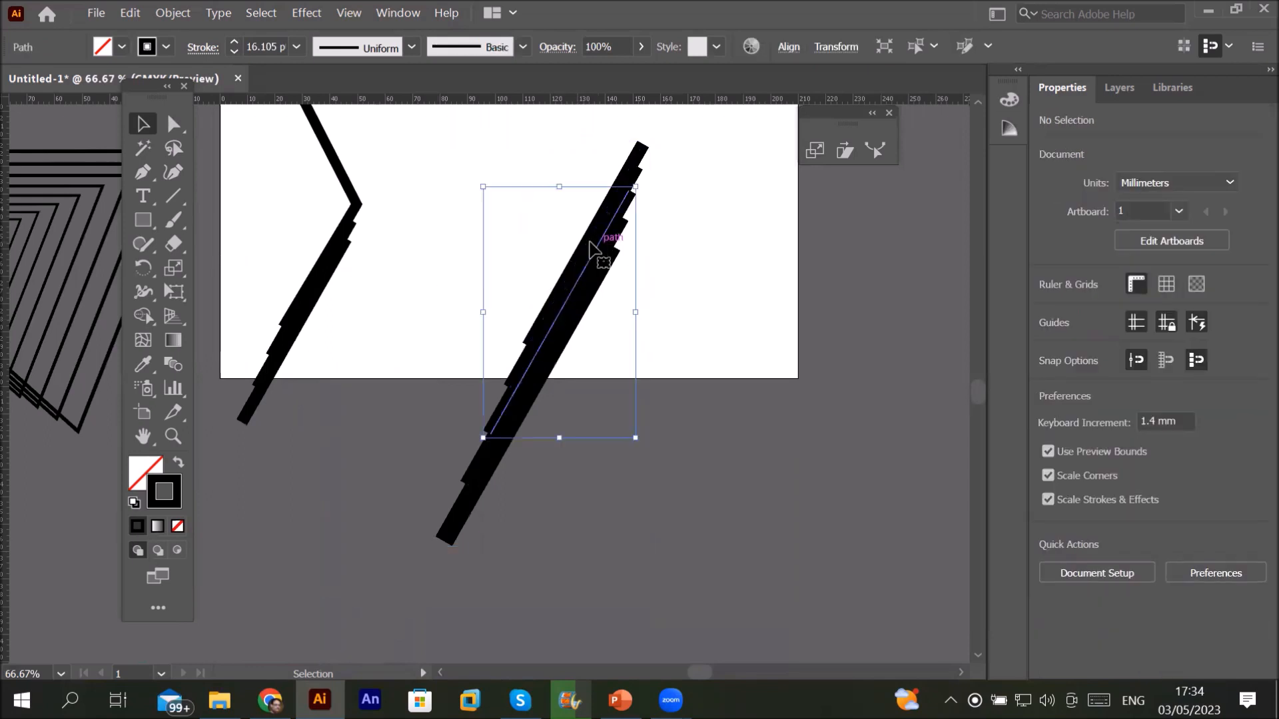
double_click(590, 294)
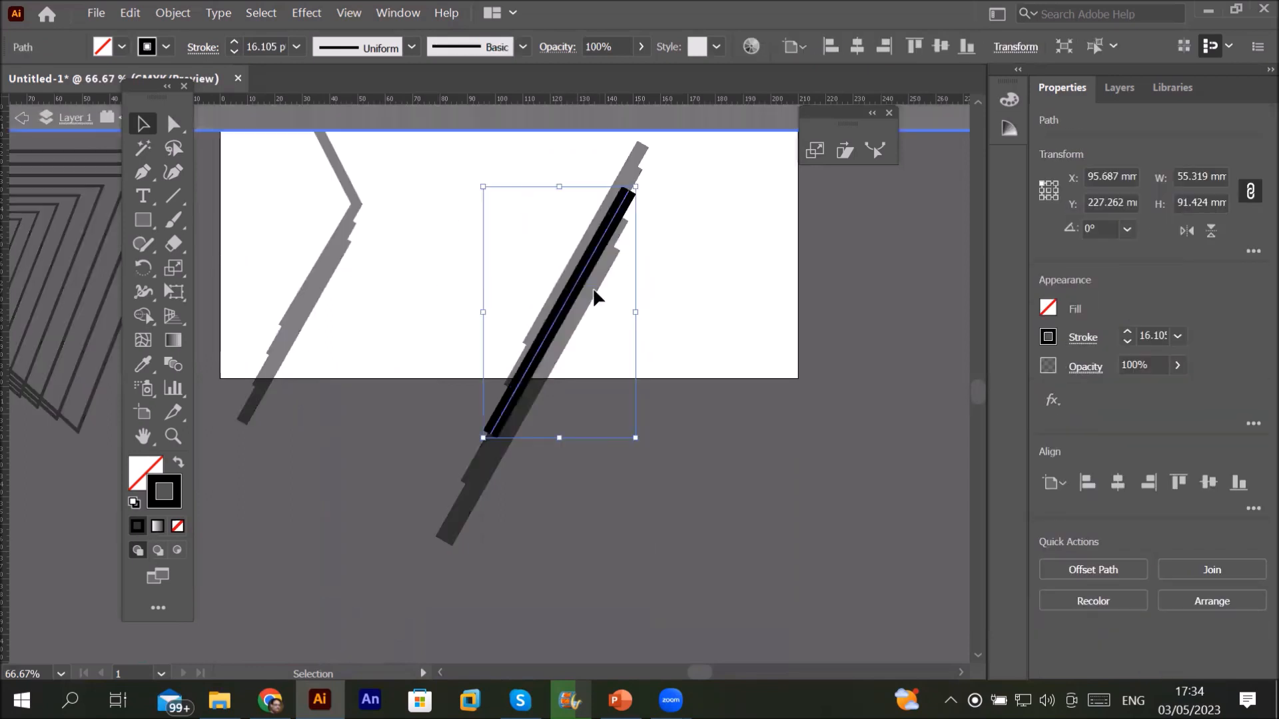
left_click(24, 122)
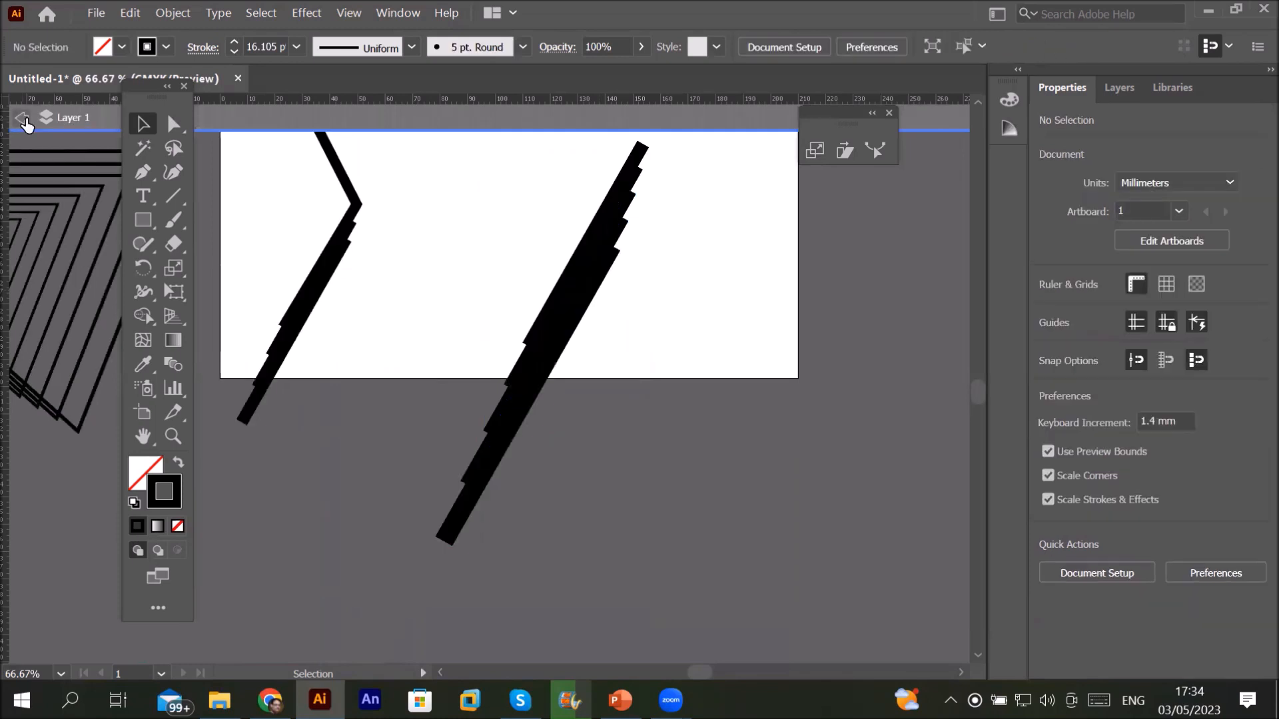
Step: Pull individual diagonal bars out left and right, then select the zigzag and all bars
left_click_drag(578, 278, 434, 239)
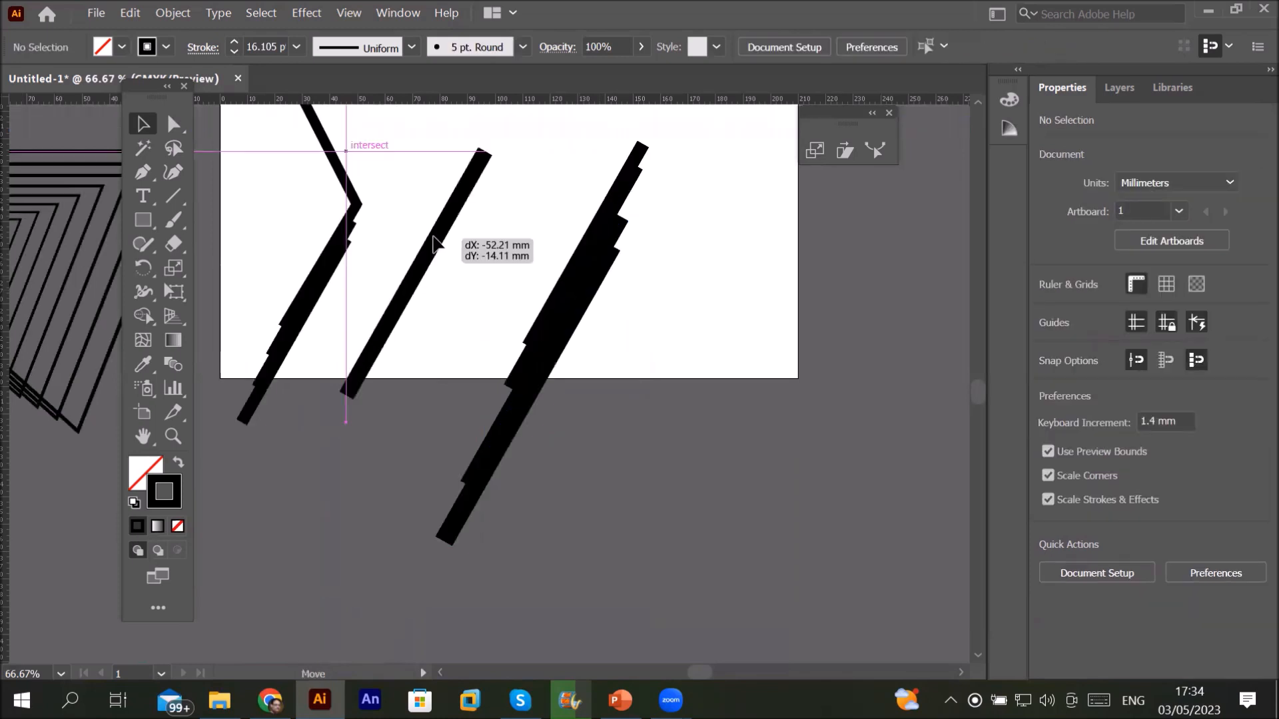
left_click_drag(571, 271, 533, 258)
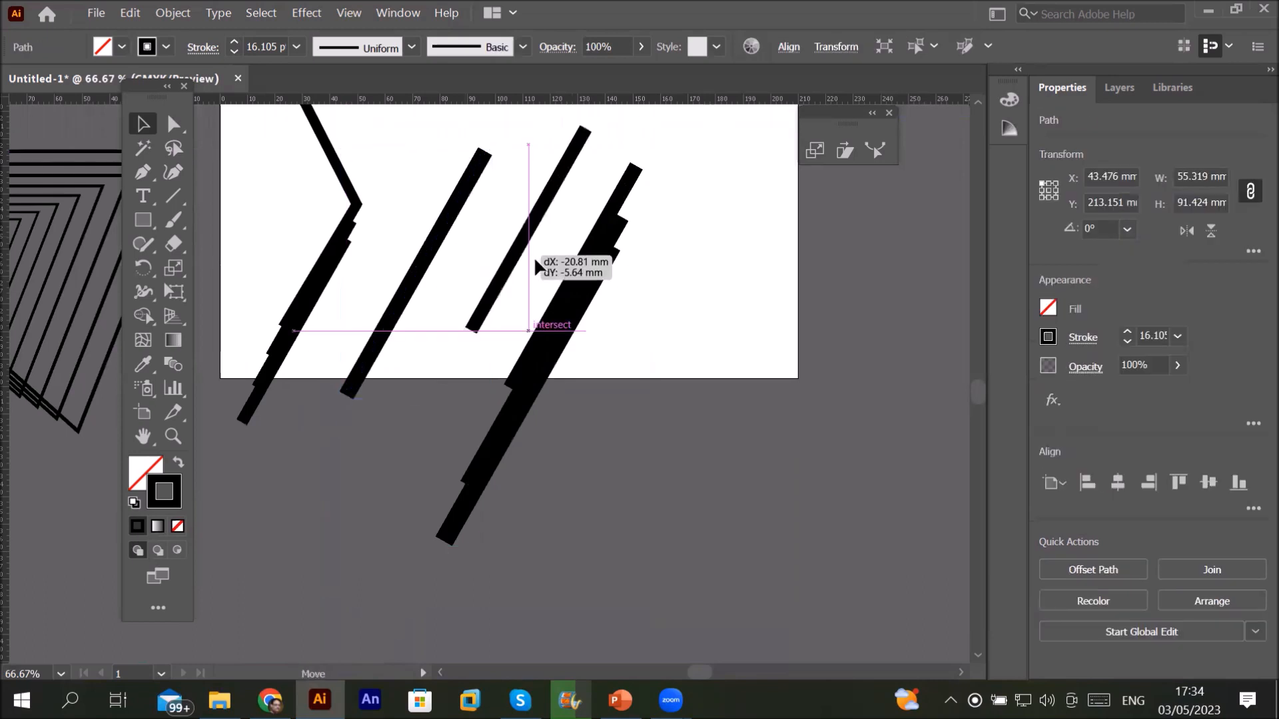
left_click_drag(623, 303, 715, 312)
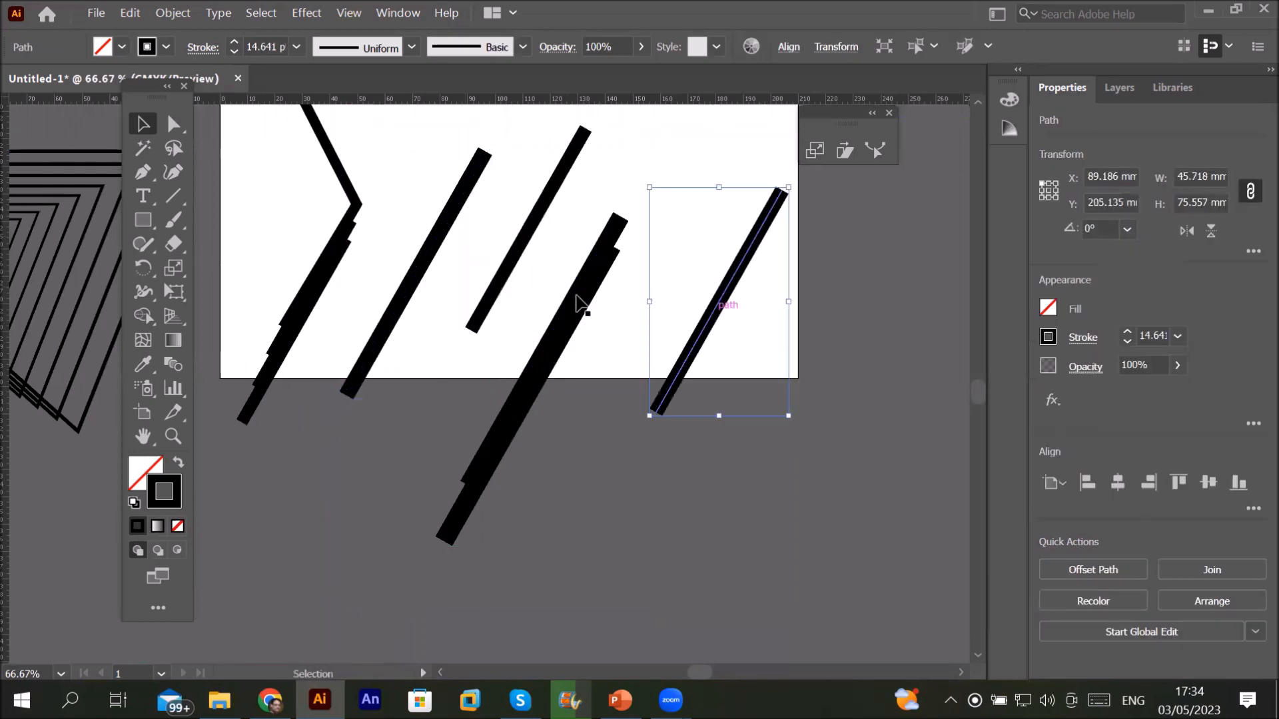
left_click_drag(584, 296, 656, 324)
left_click_drag(571, 303, 590, 301)
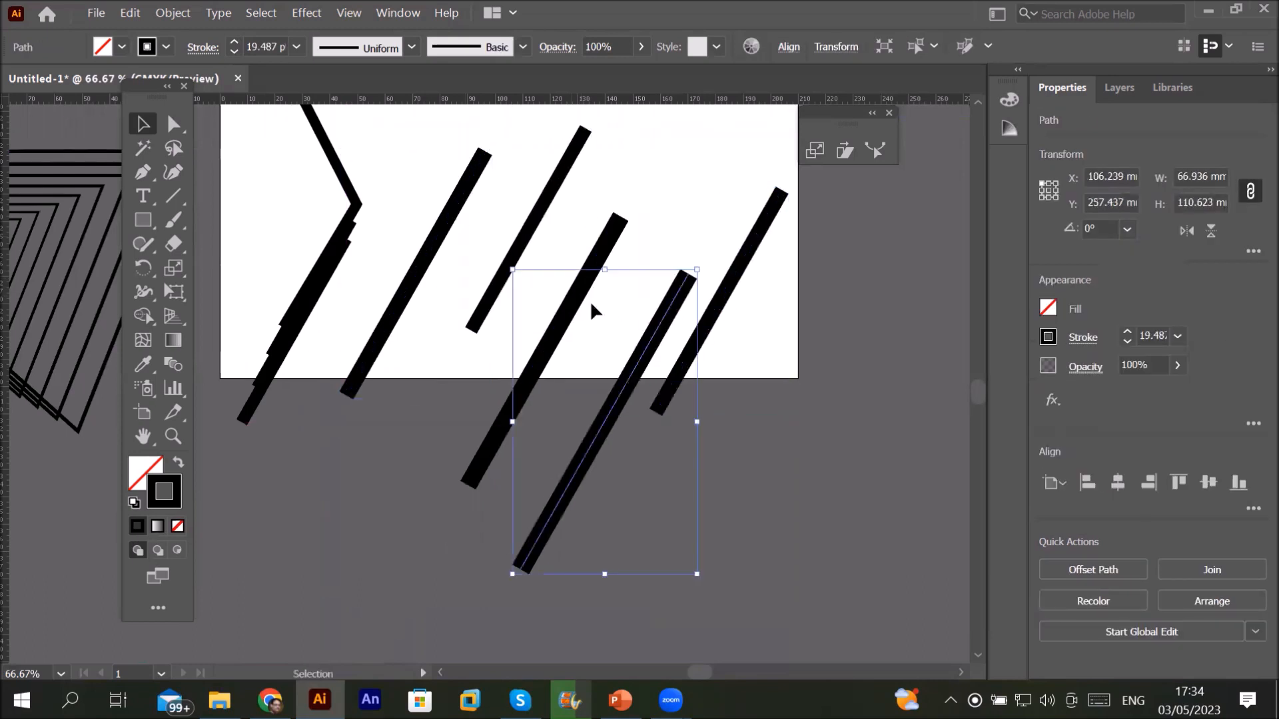
left_click(578, 304)
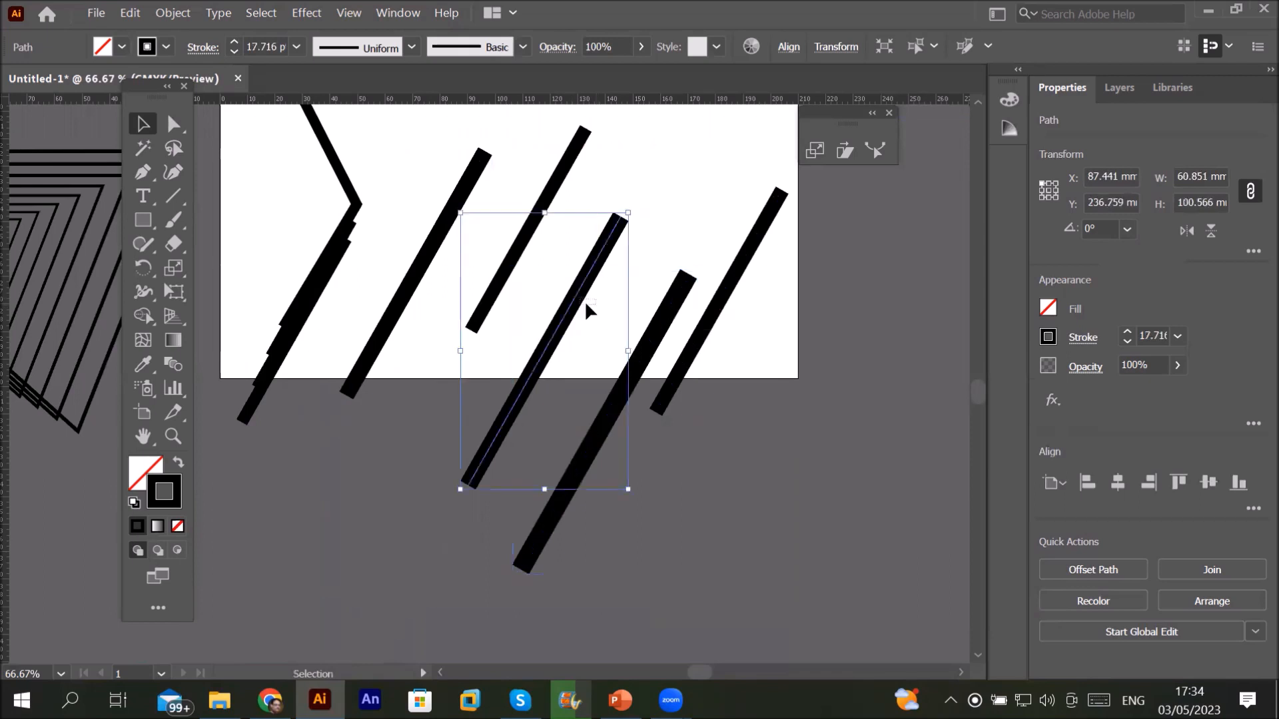
left_click(460, 346)
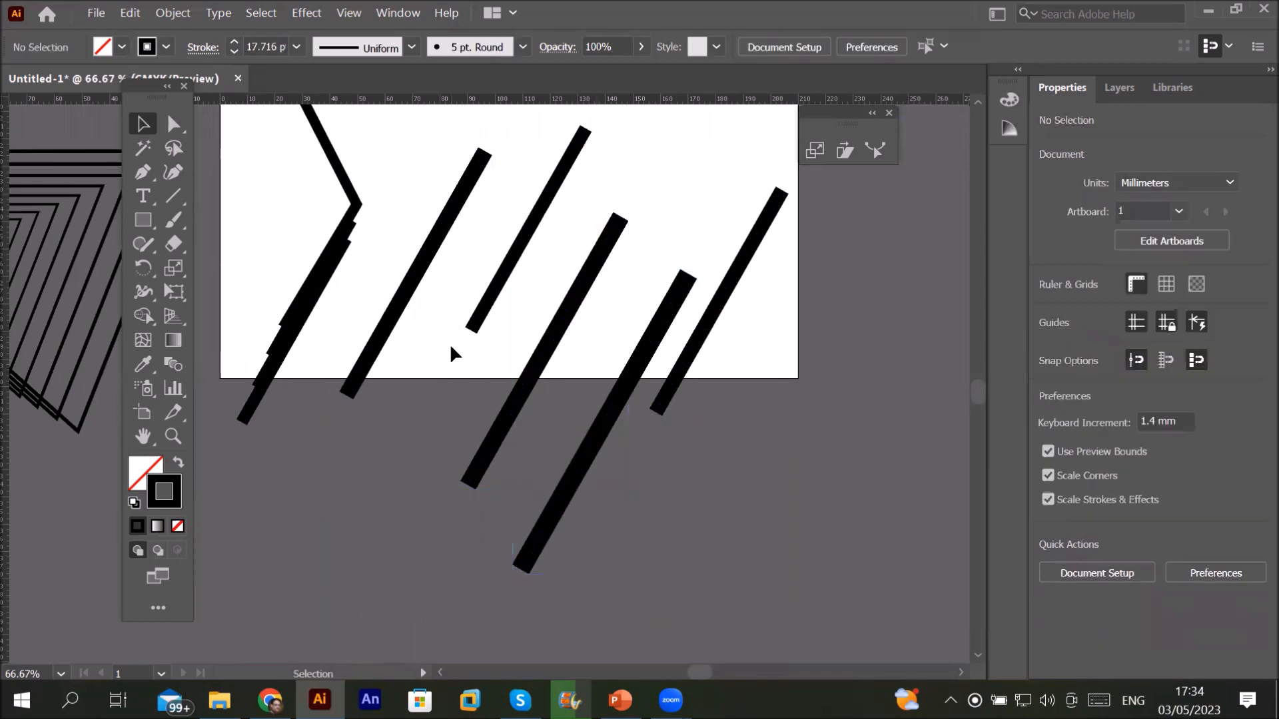
scroll(450, 343, "down", 2)
scroll(450, 348, "down", 2)
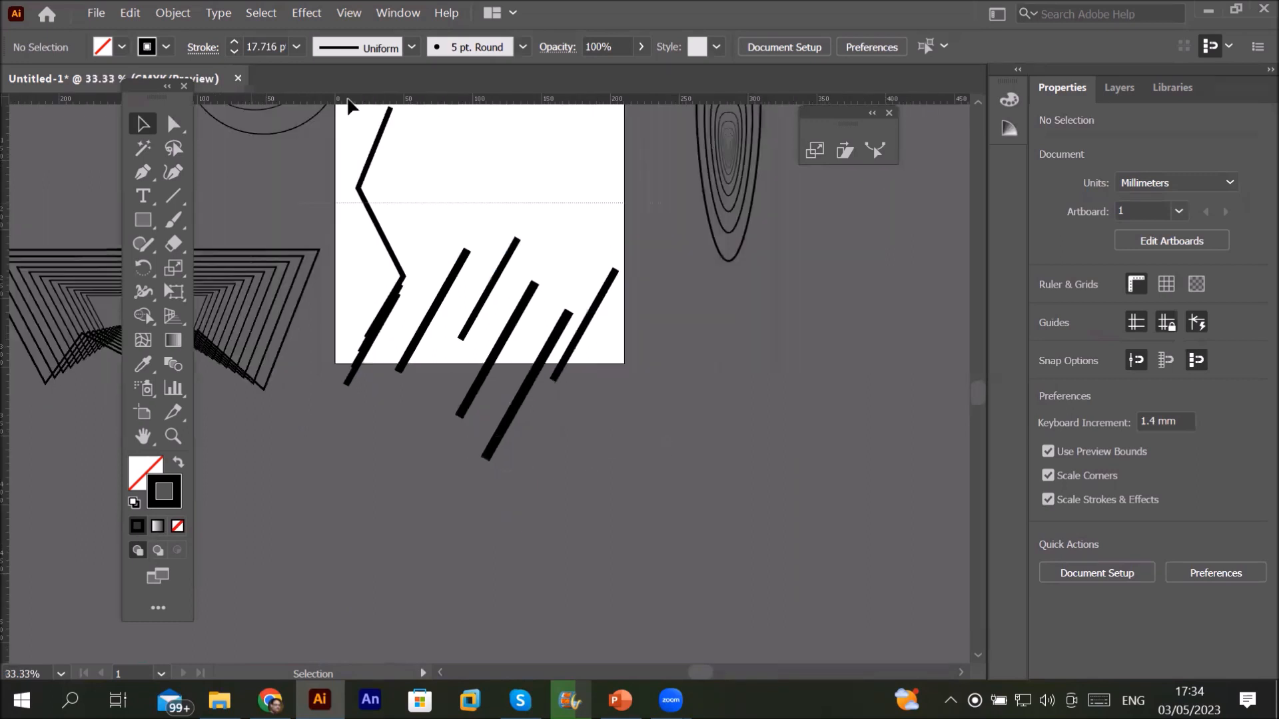
scroll(360, 147, "up", 2)
left_click_drag(346, 162, 343, 163)
Step: Delete the selected zigzag line and all its diagonal bar copies
key("Delete")
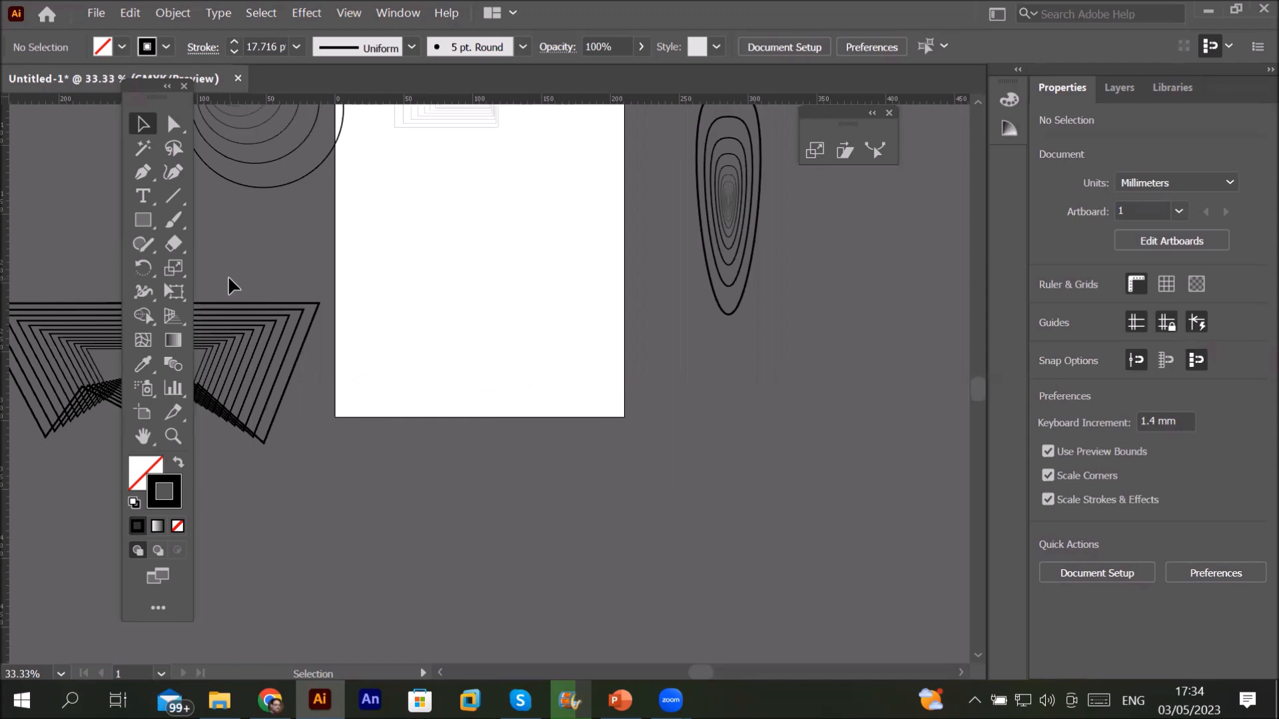
key("backslash")
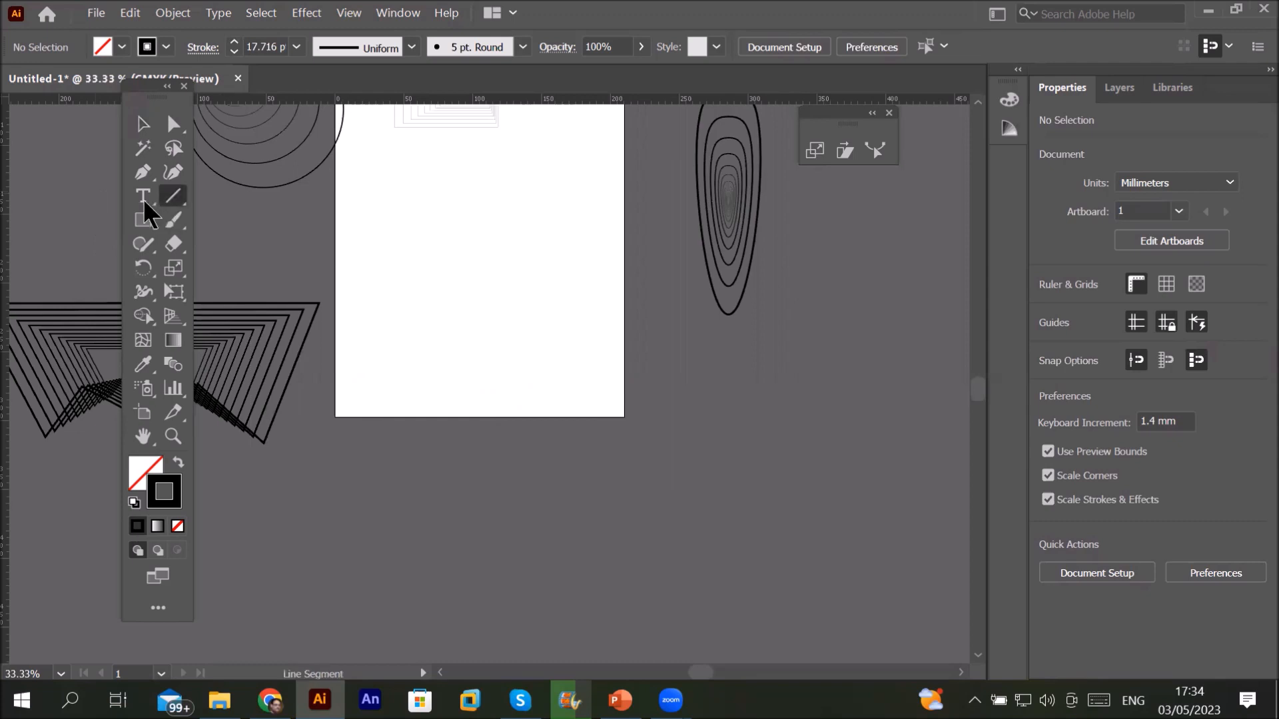
Step: Type 'Heading' on the page and drag its corner to enlarge the text
key("t")
left_click(408, 231)
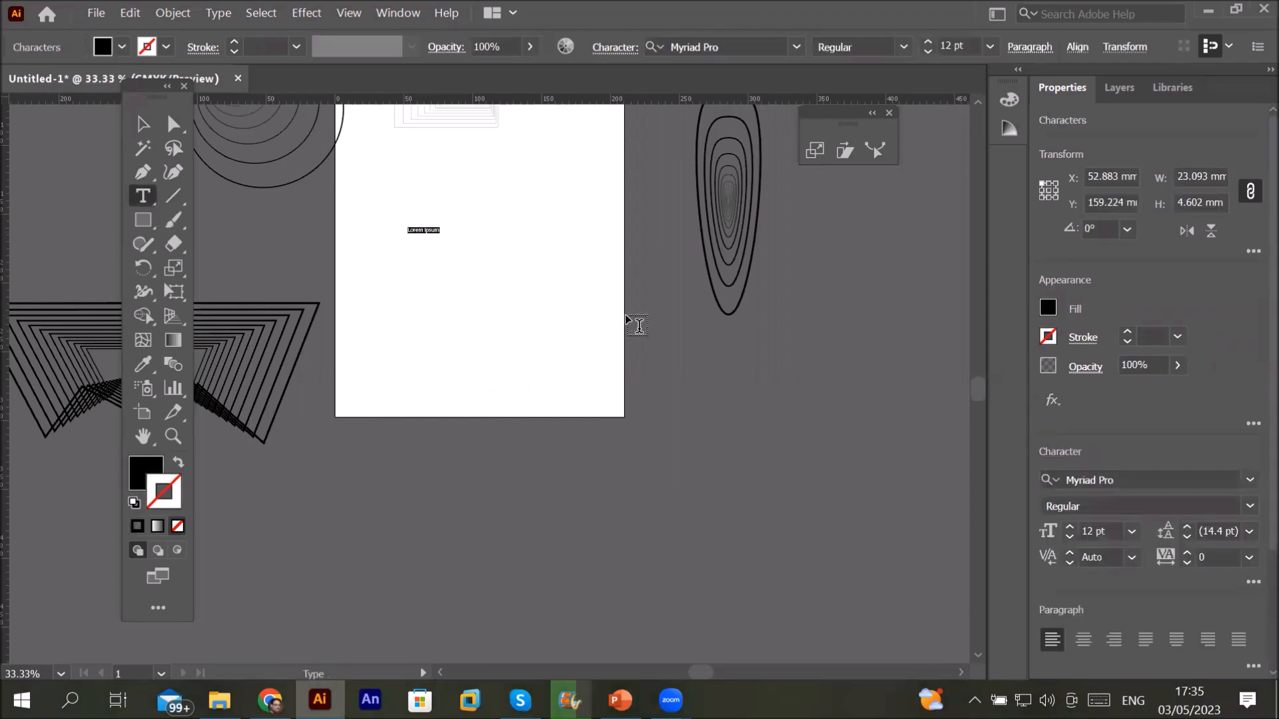
type("Heading")
key("Escape")
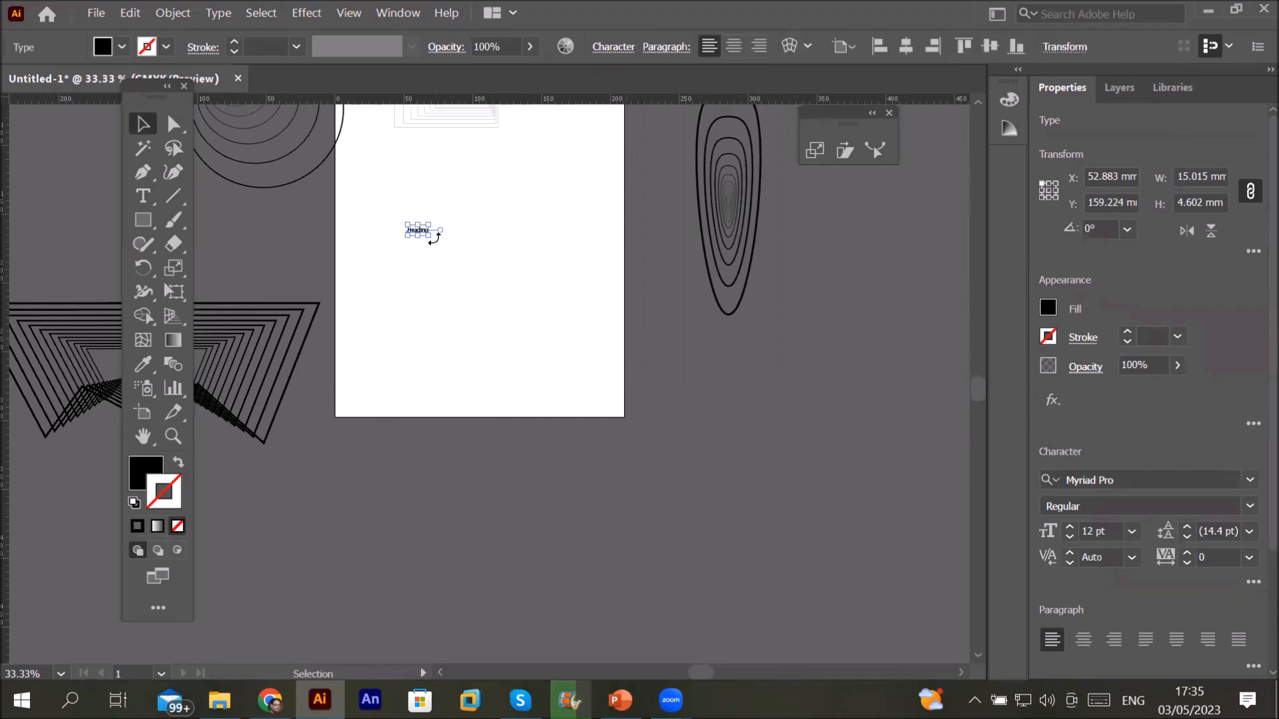
left_click_drag(429, 236, 521, 268)
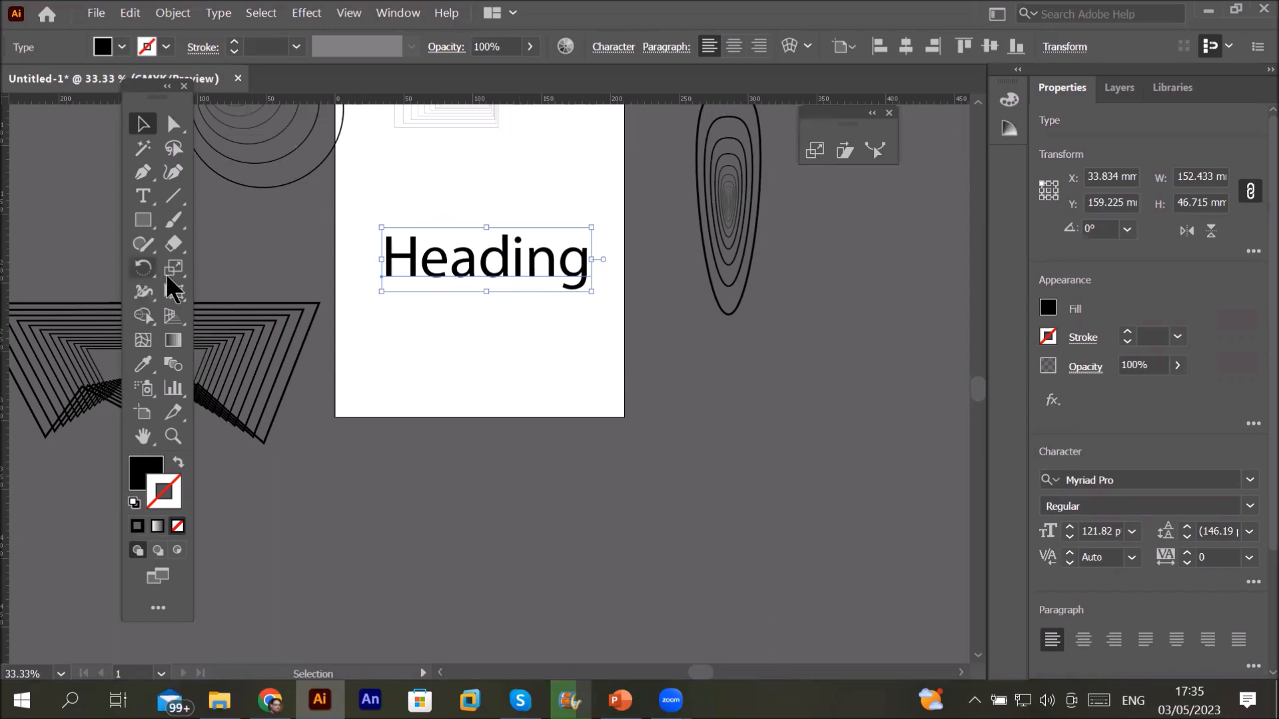
left_click(175, 269)
Step: Make a 110% scaled copy of Heading, then two more with Ctrl+D
double_click(174, 264)
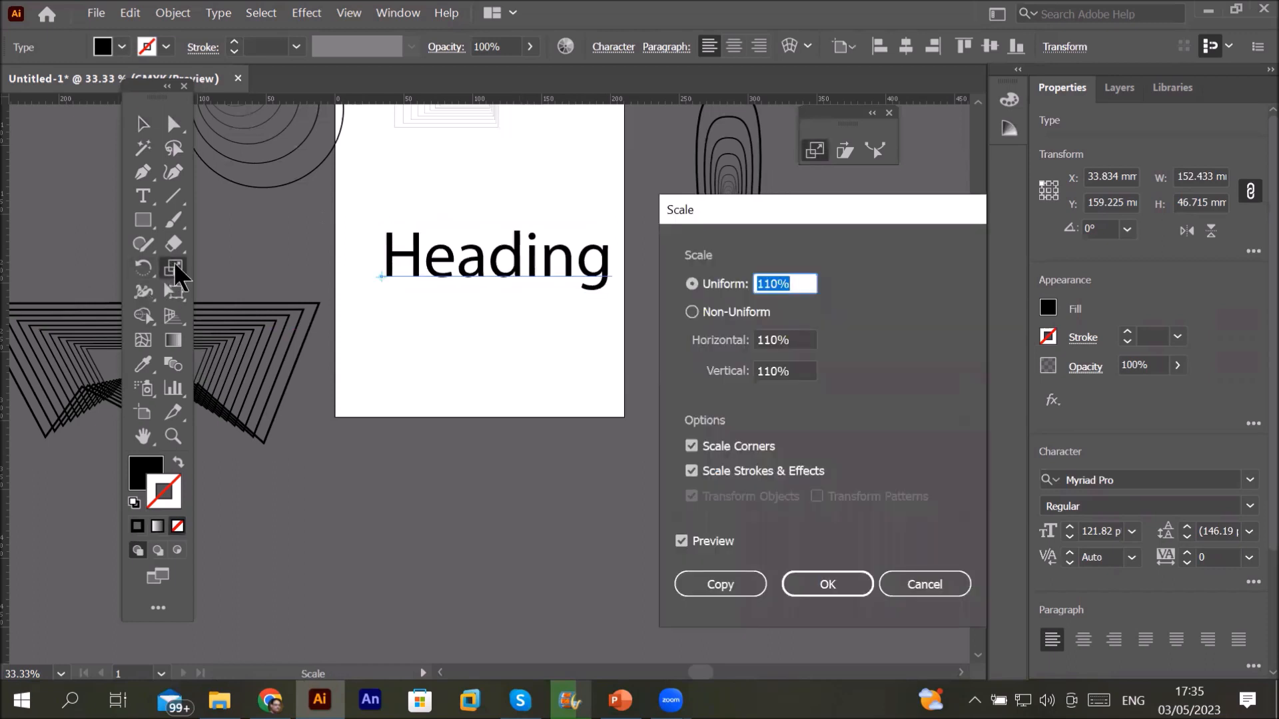
left_click(710, 583)
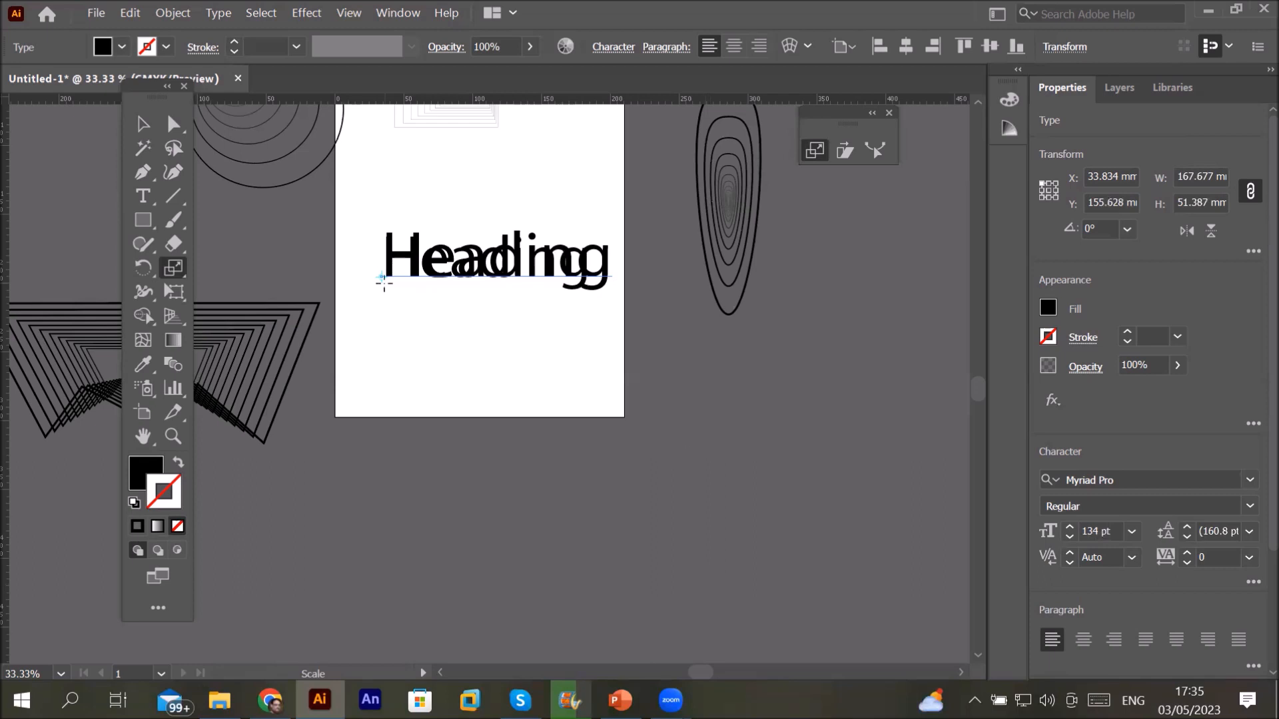
scroll(373, 273, "up", 4)
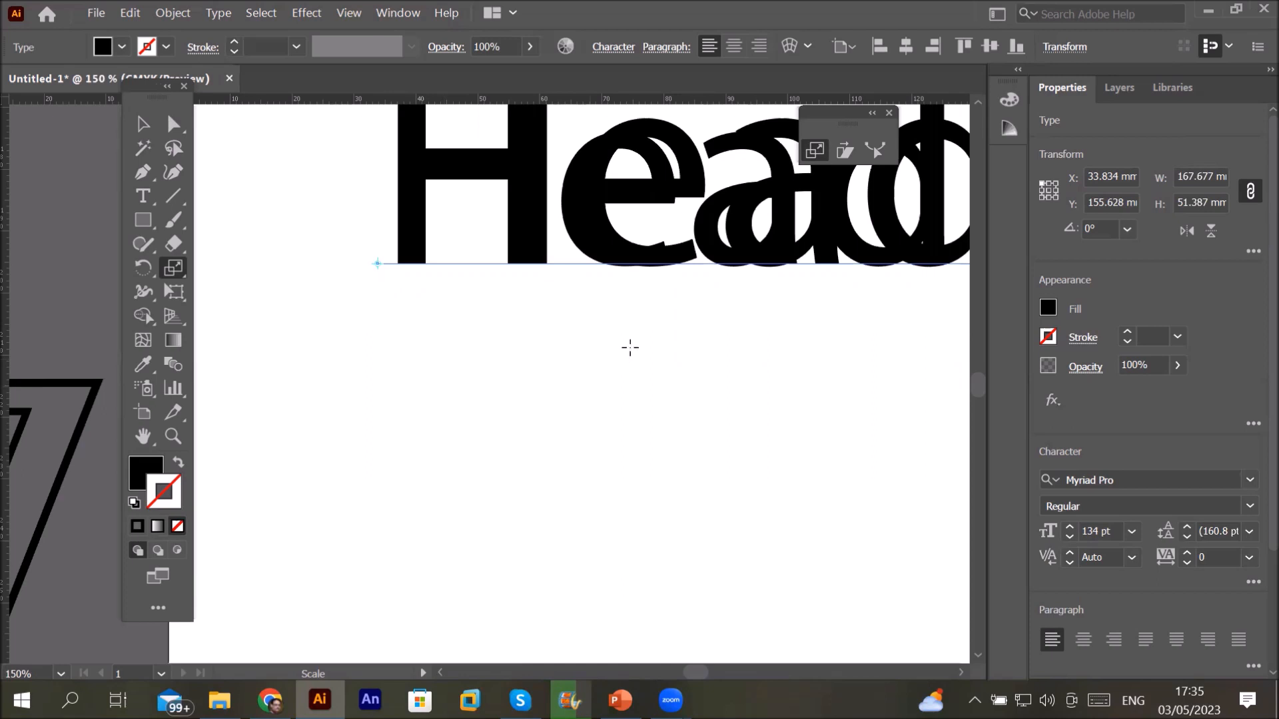
scroll(630, 347, "down", 2)
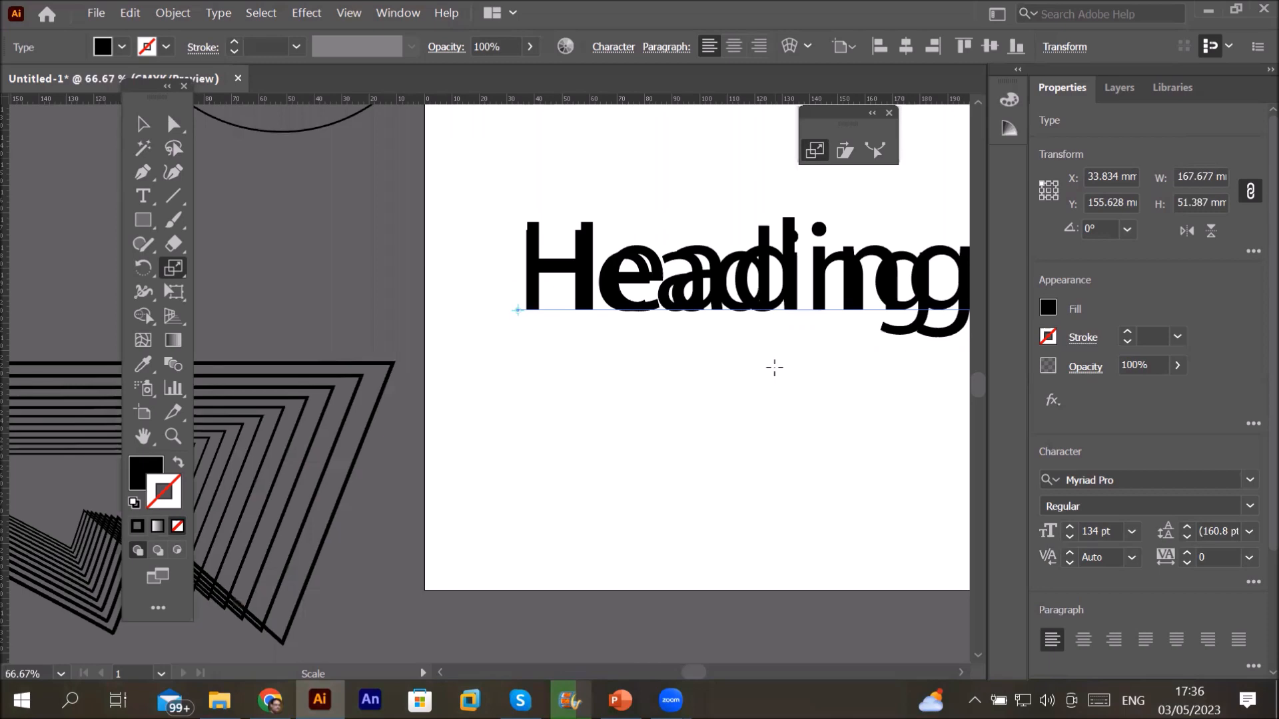
left_click(962, 674)
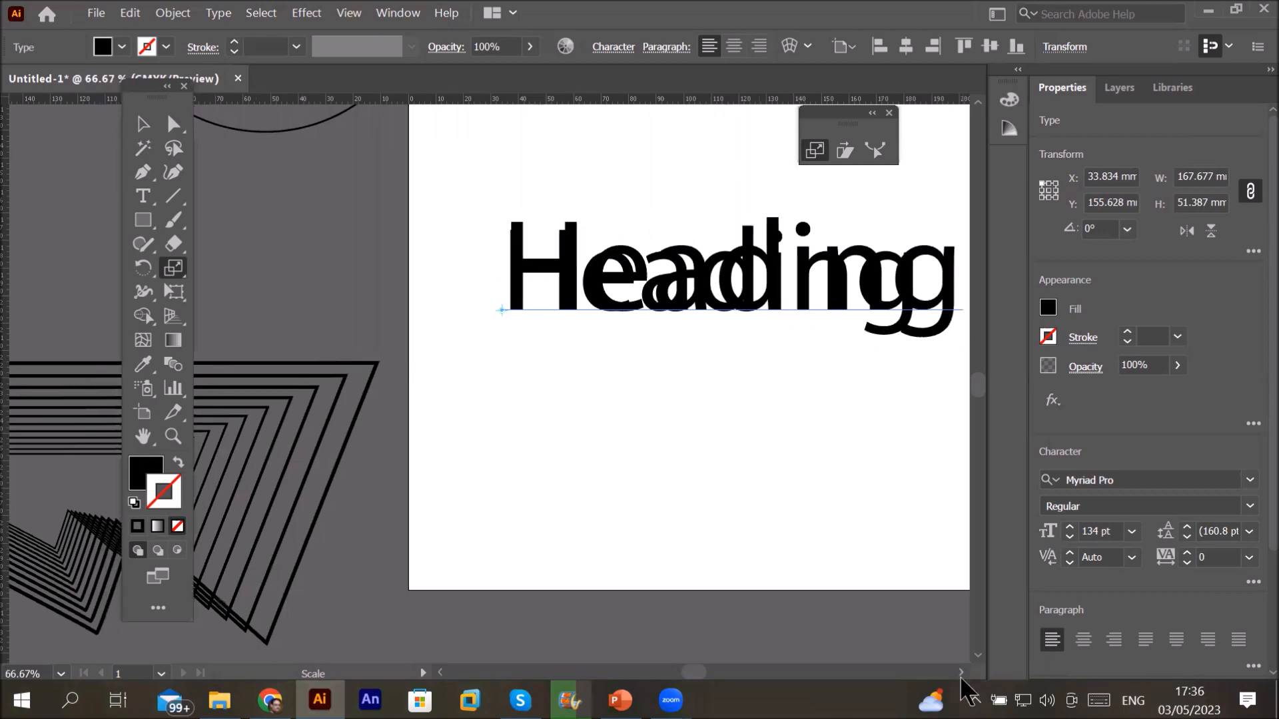
left_click(961, 674)
left_click(961, 674)
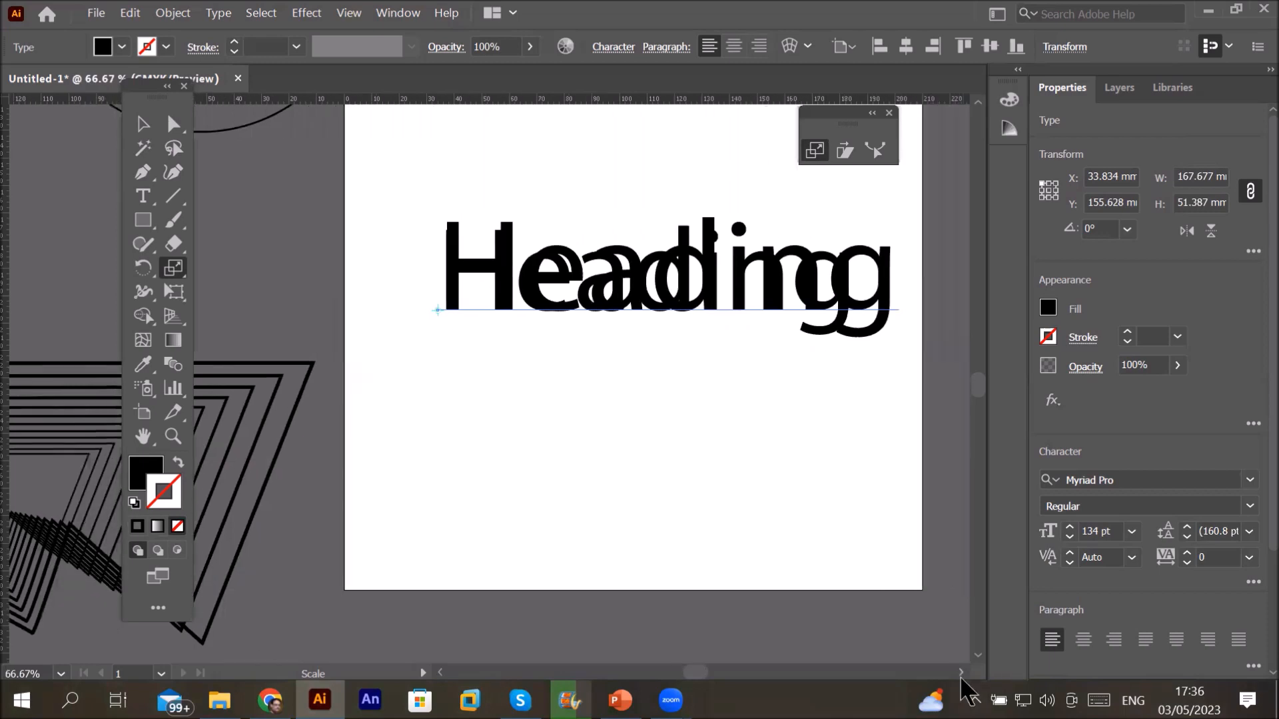
left_click(961, 674)
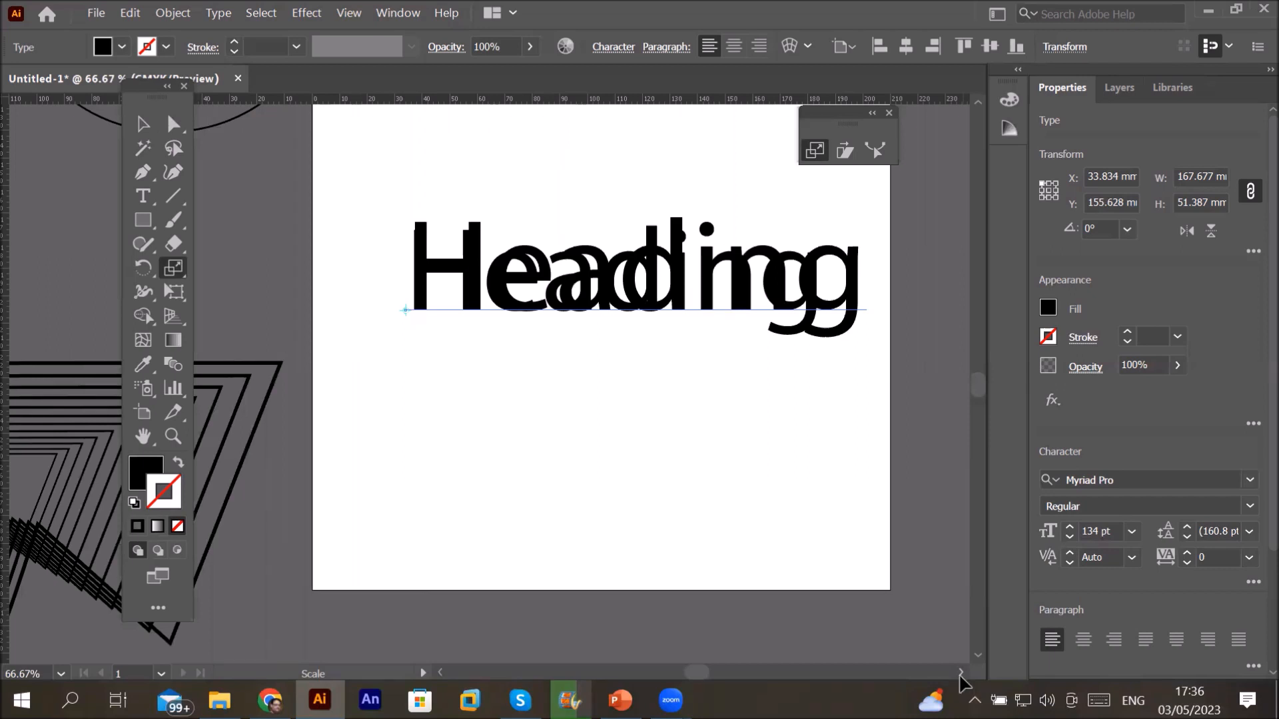
key("ctrl+d")
key("ctrl+d")
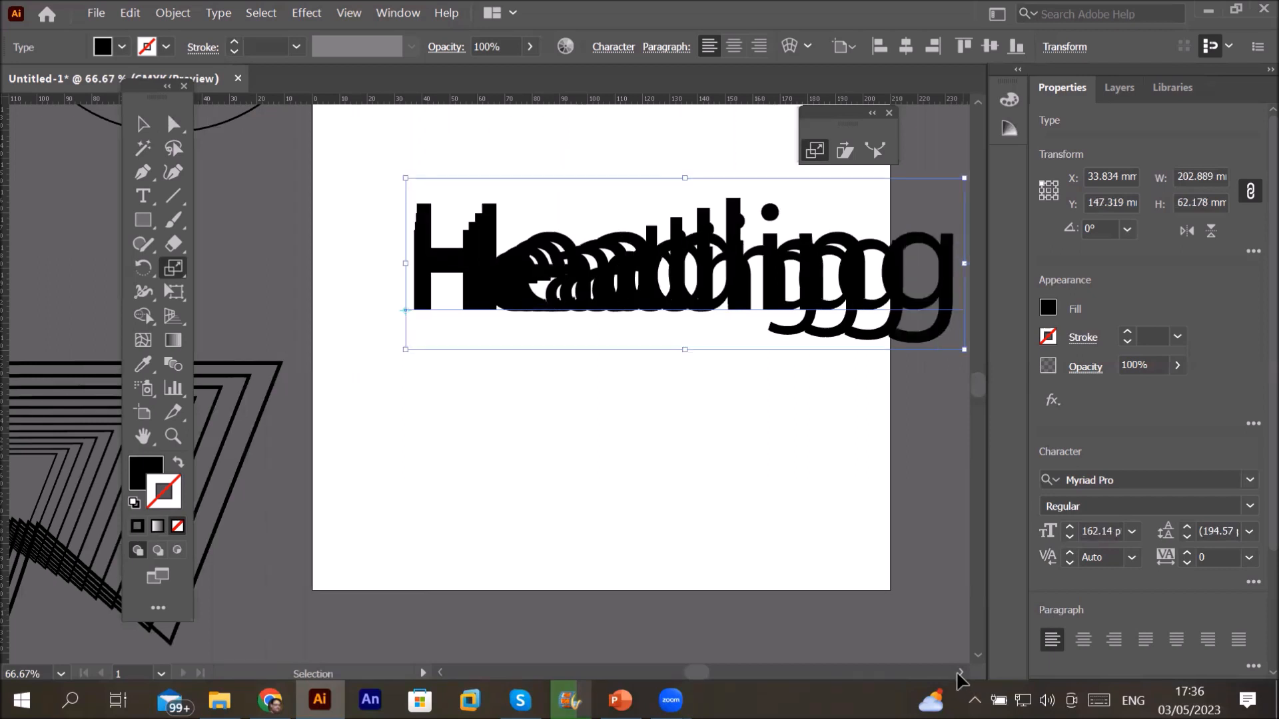
key("ctrl+d")
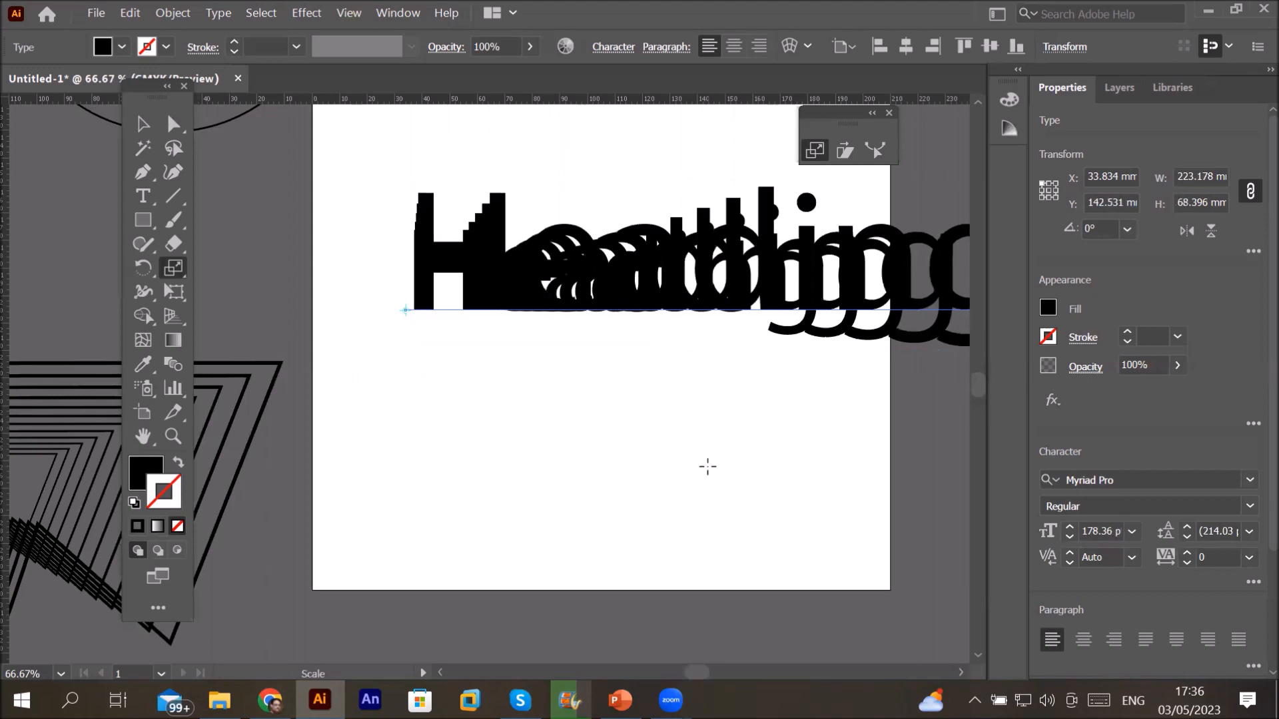
key("ctrl+minus")
Step: Select all the stacked Heading copies and delete them
key("v")
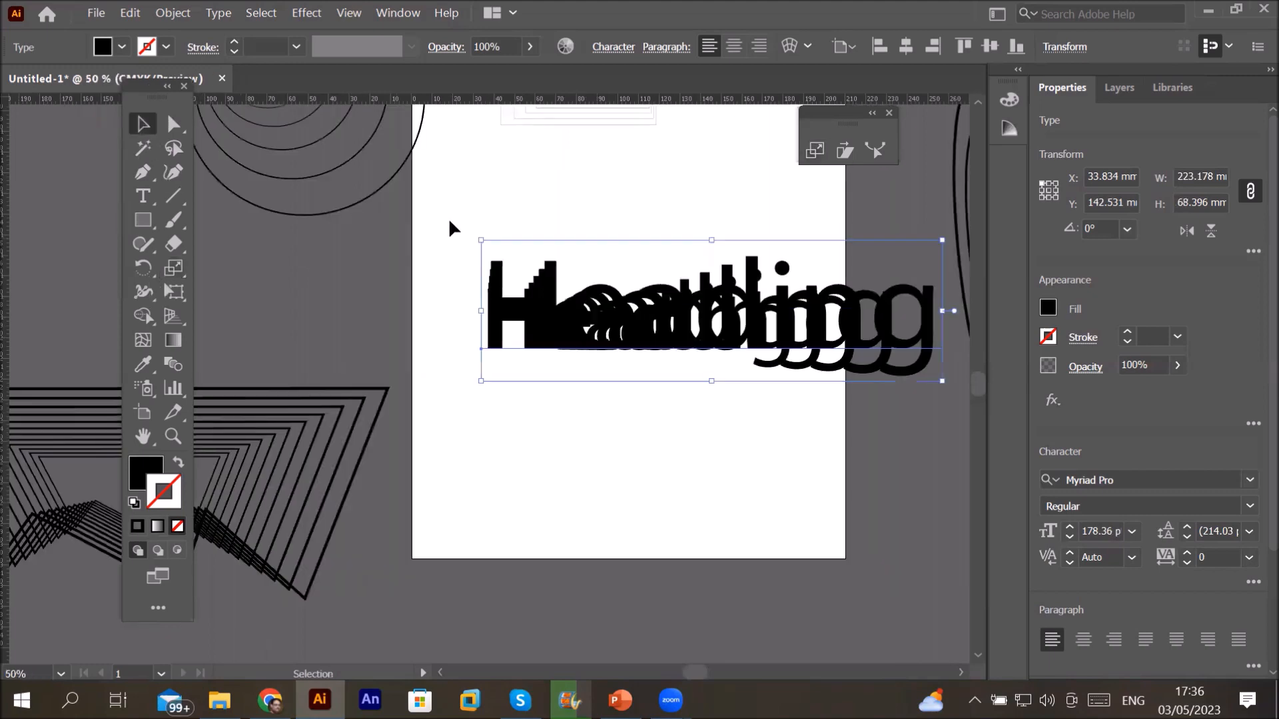
left_click_drag(446, 212, 892, 416)
left_click_drag(966, 430, 962, 432)
key("Delete")
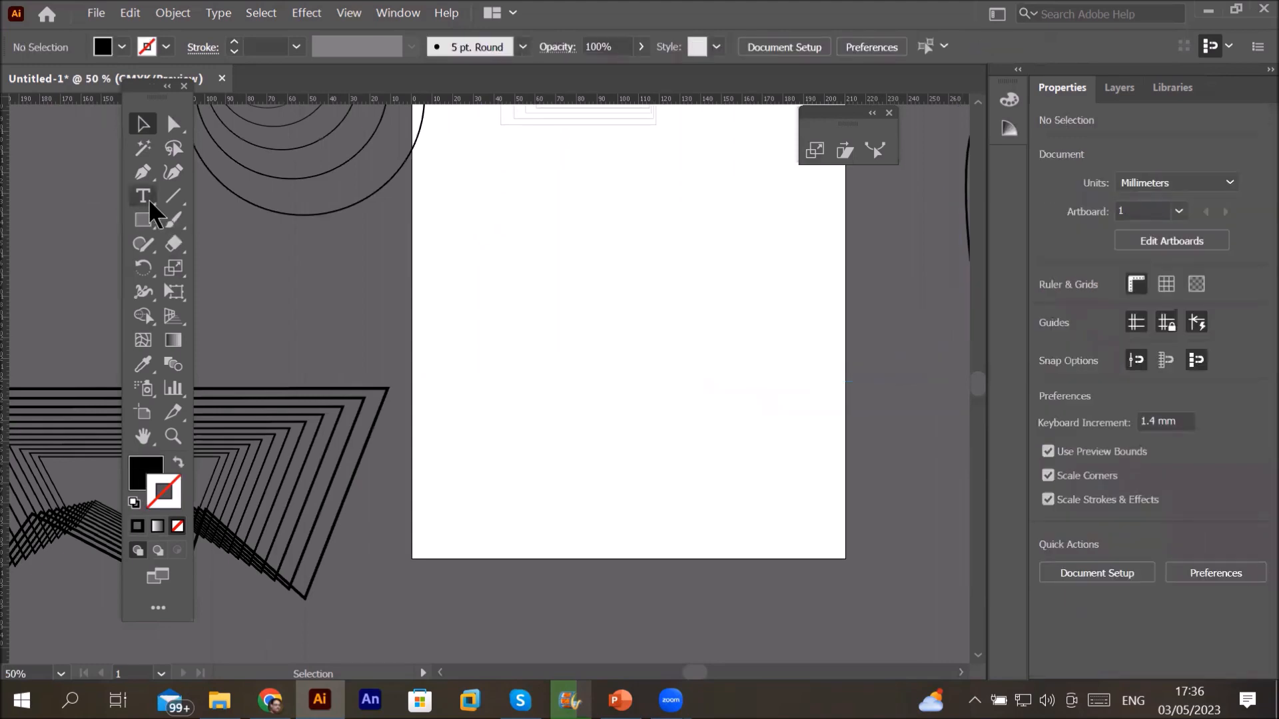
Step: Create a black letter G, enlarge it to about 288.52 pt, and move it near the artboard centre
key("t")
left_click(528, 299)
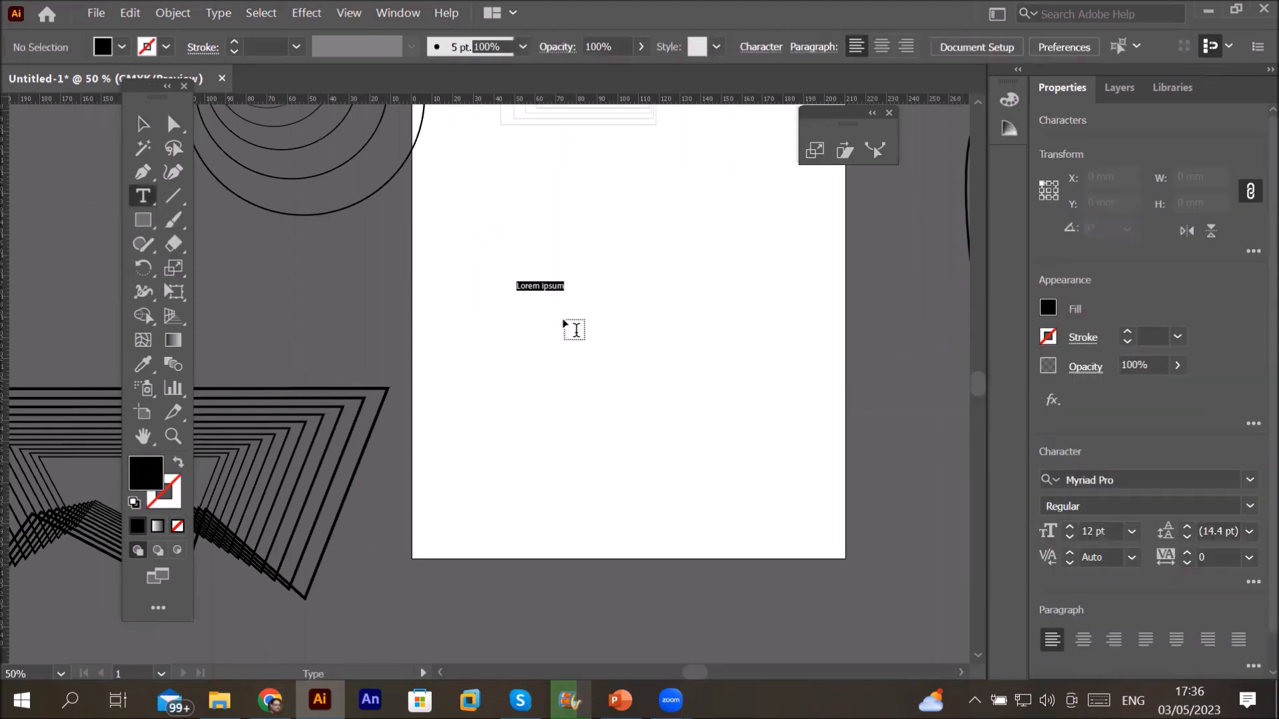
type("q")
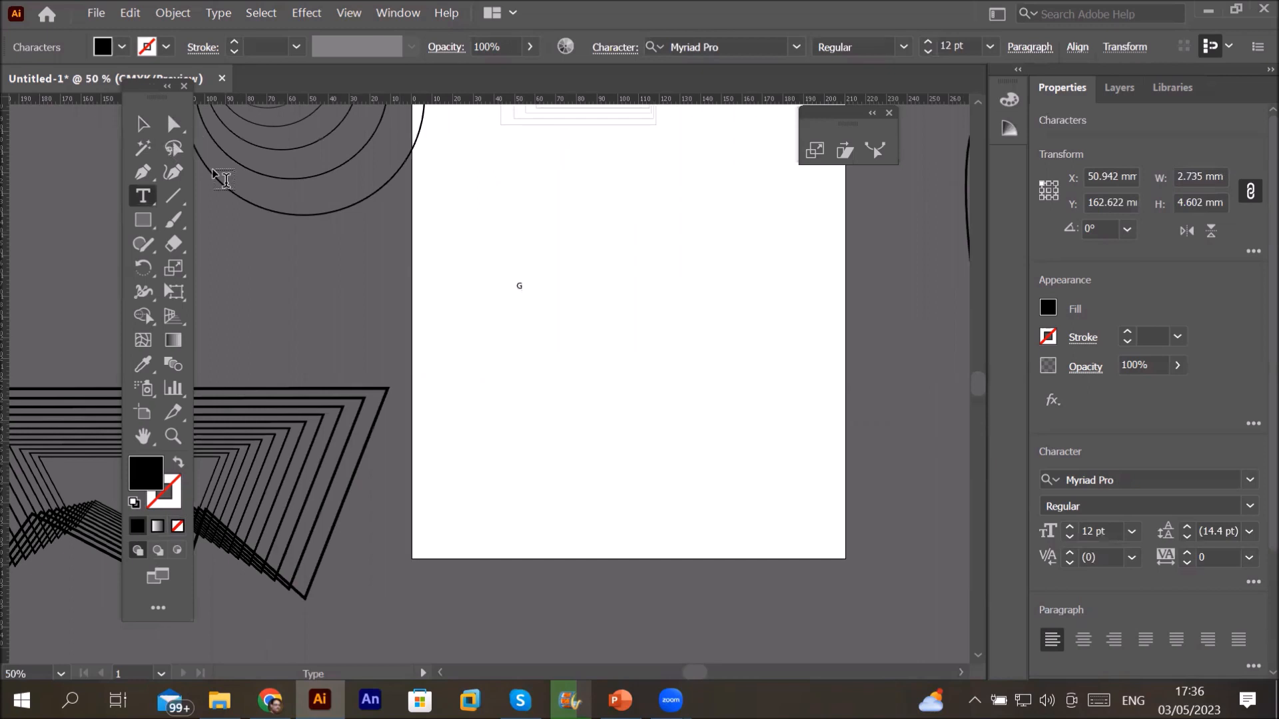
left_click(142, 124)
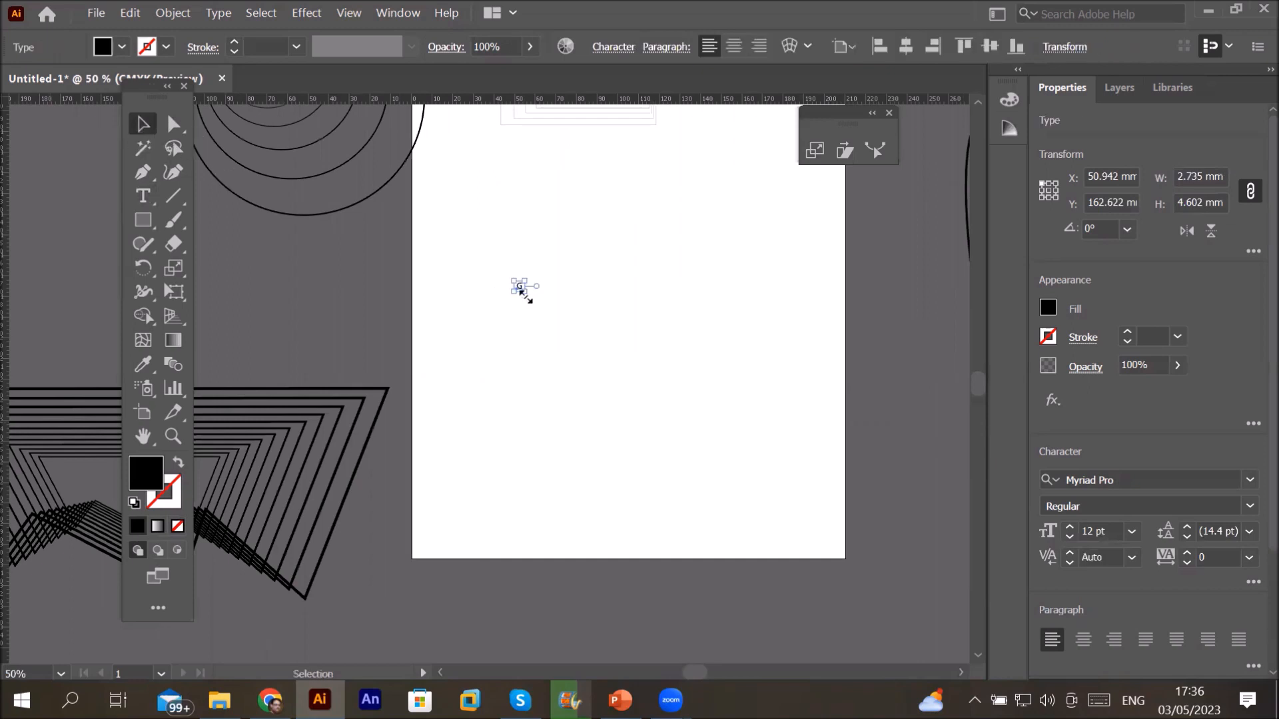
left_click_drag(520, 292, 652, 509)
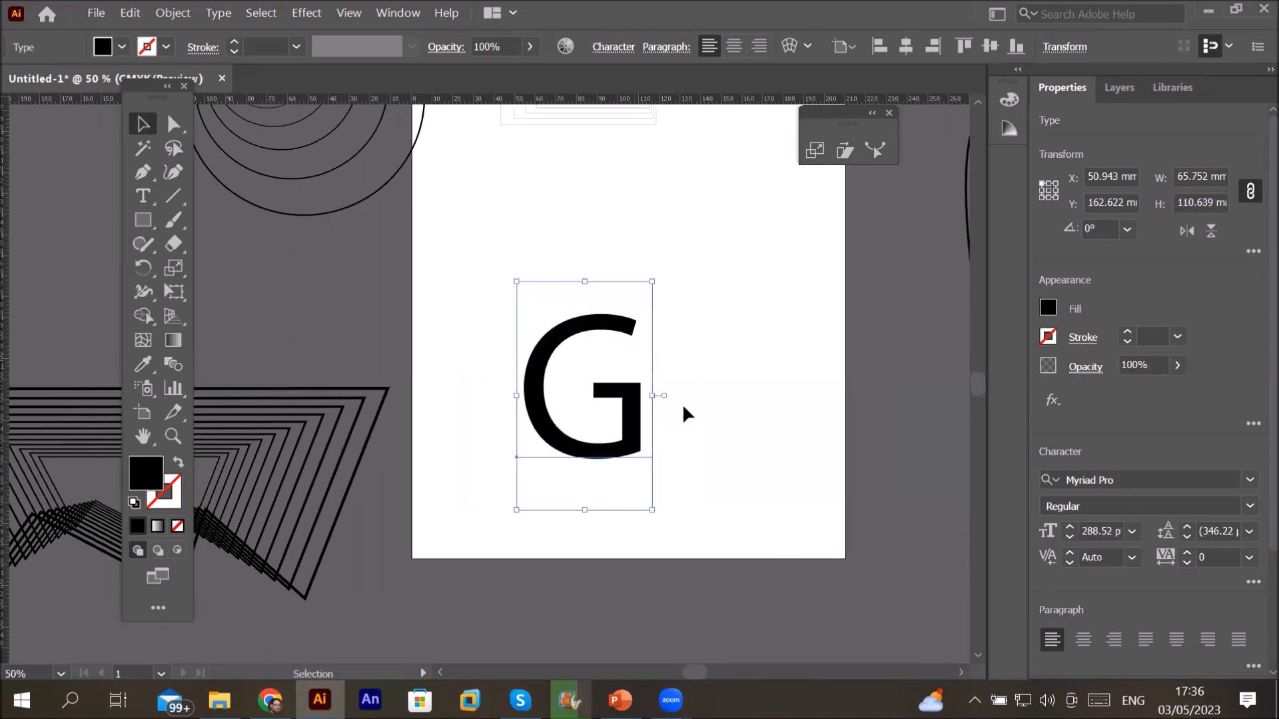
left_click_drag(643, 451, 693, 422)
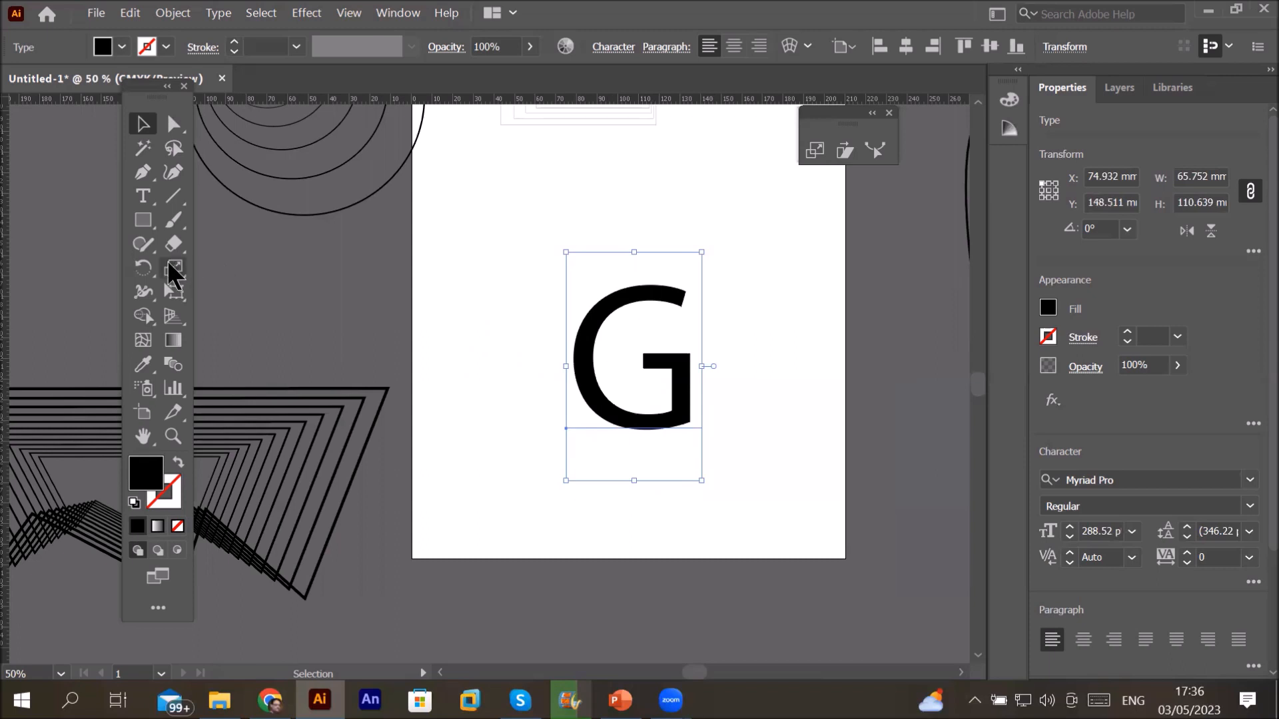
left_click(171, 269)
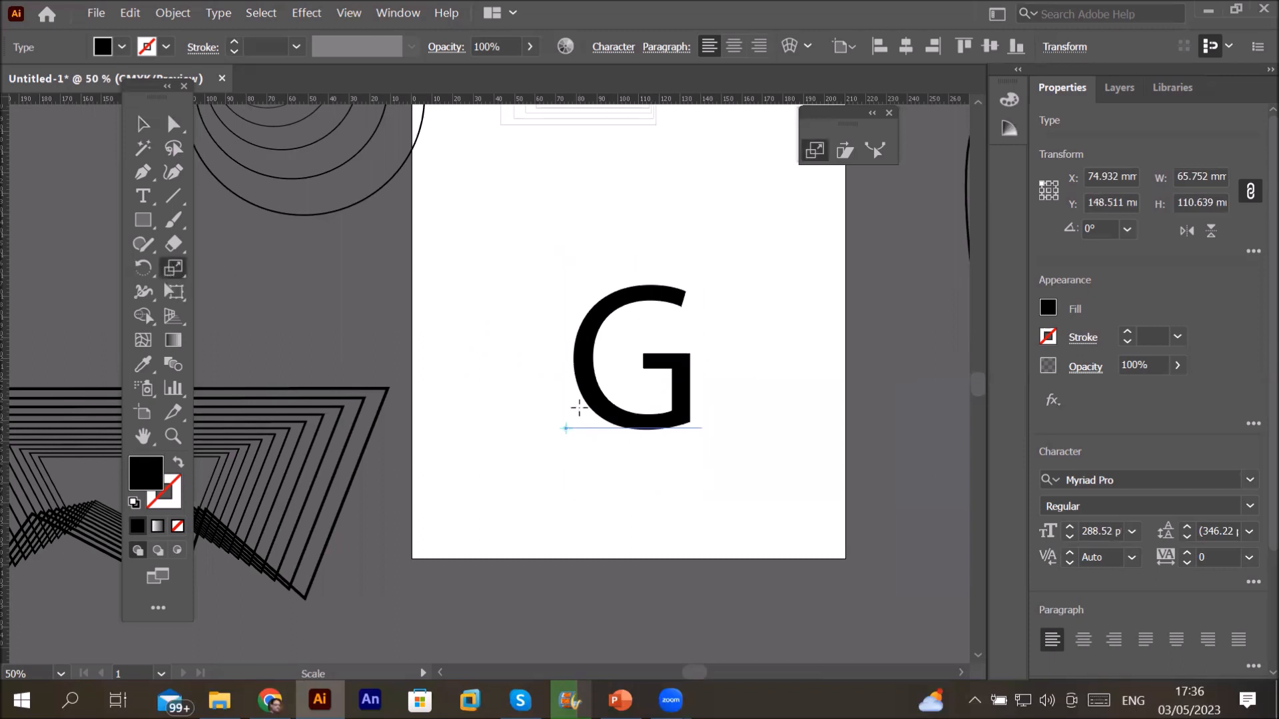
scroll(580, 408, "up", 4)
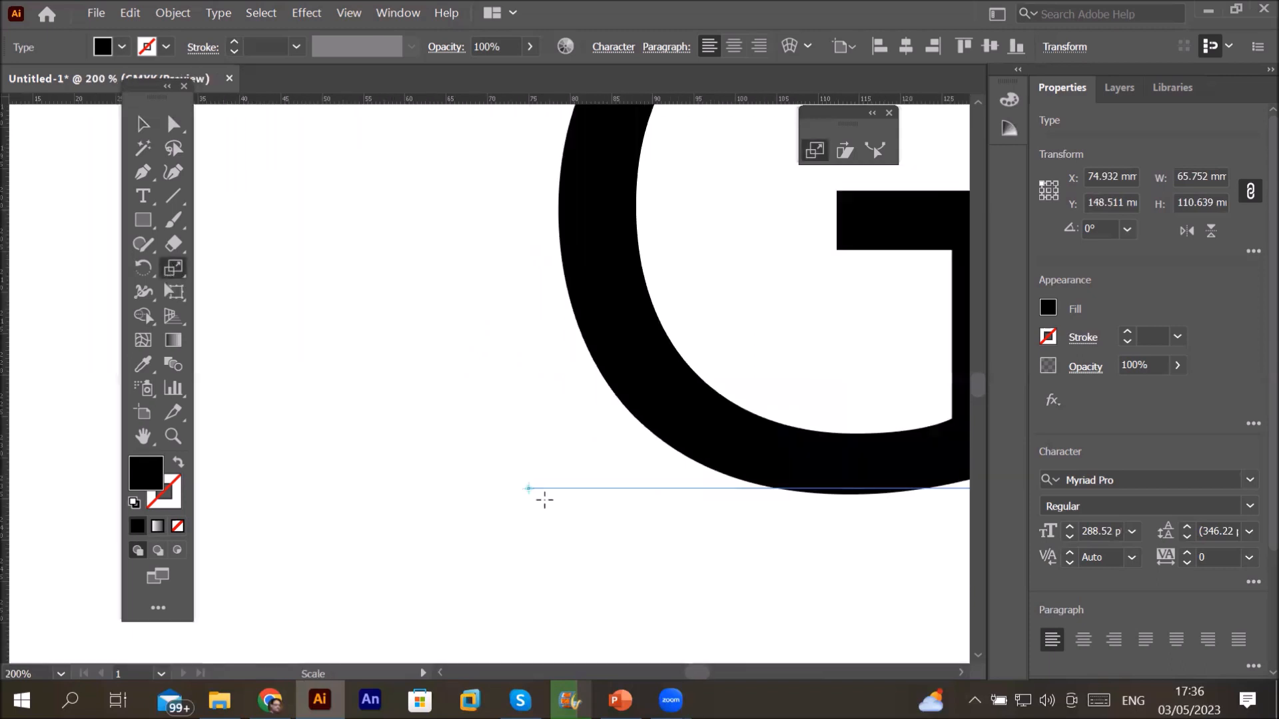
scroll(544, 500, "down", 2)
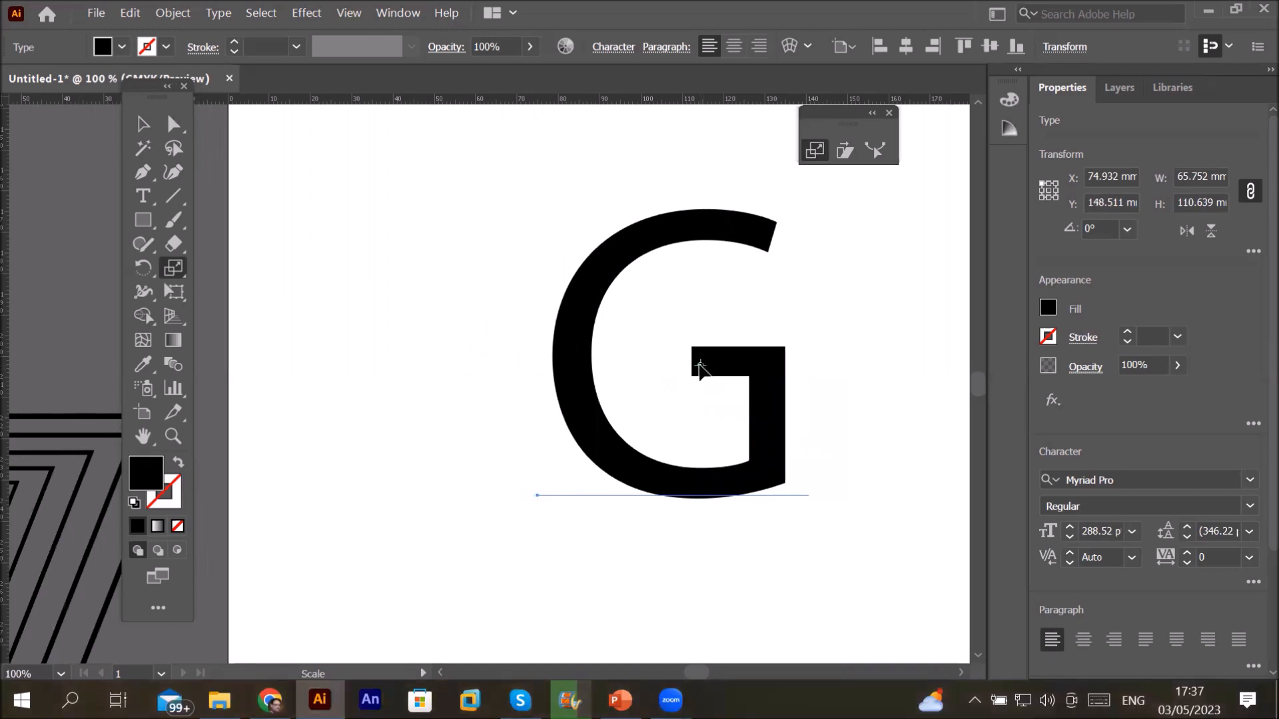
Step: Scale a copy of the G to 140% uniformly around its crossbar
left_click(698, 364, "alt")
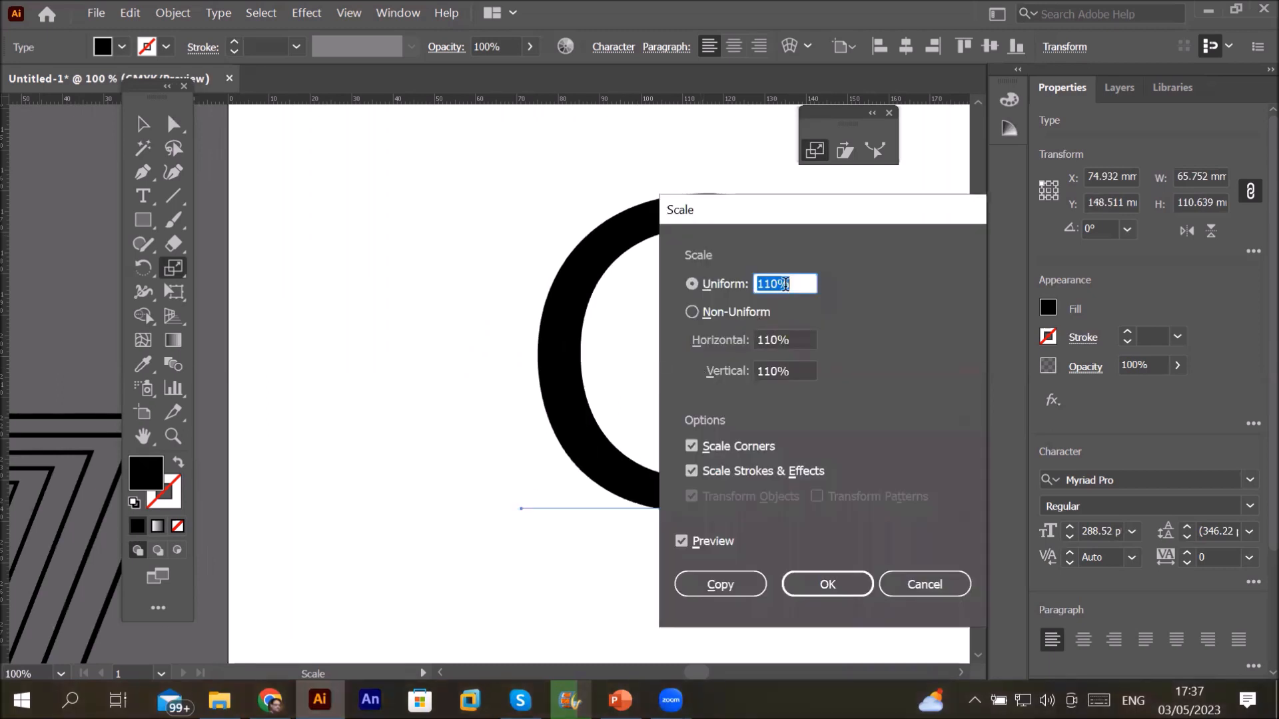
type("140")
left_click_drag(828, 220, 217, 173)
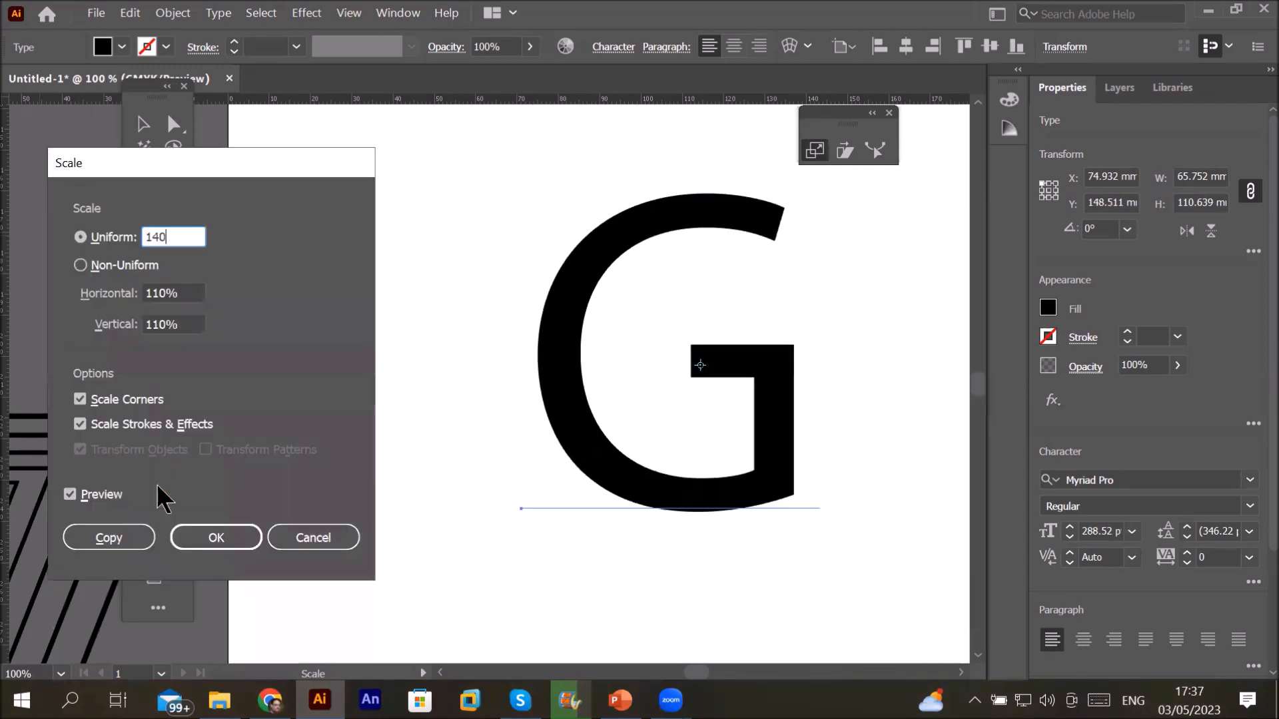
left_click(110, 537)
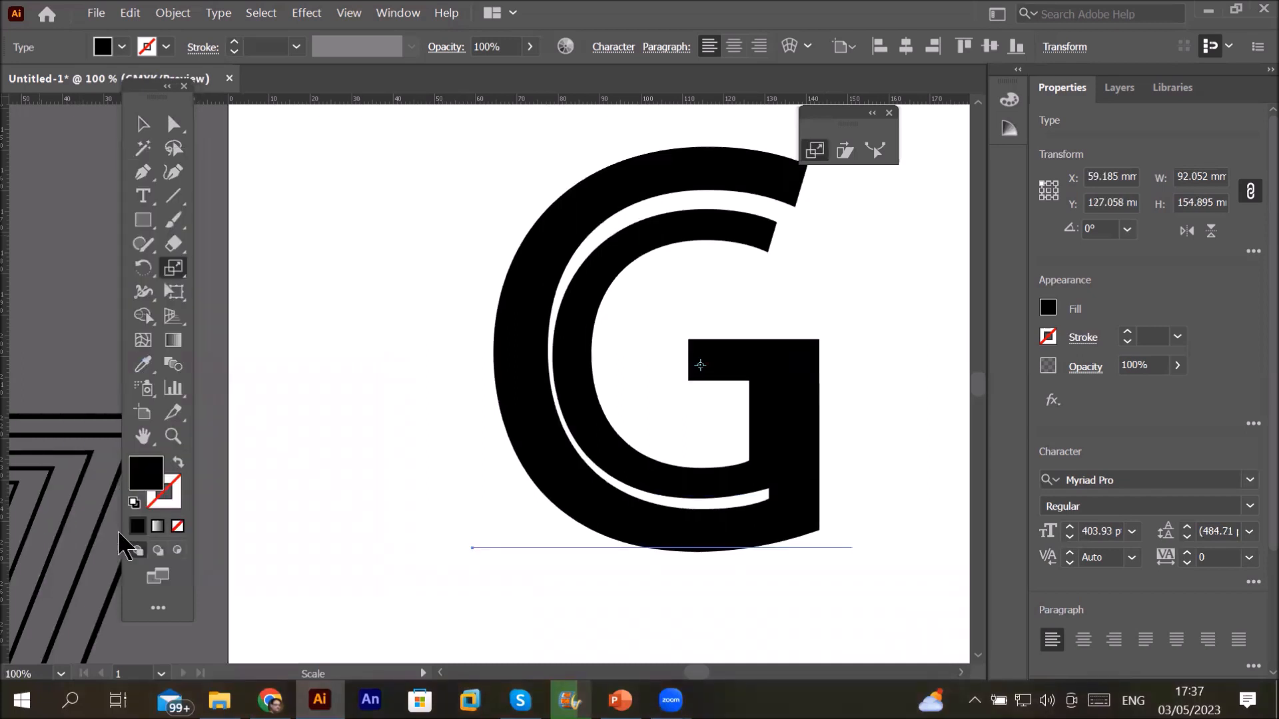
Step: Repeat the 140% copy with Ctrl+D until the largest G reaches 1108.38 pt
scroll(934, 527, "down", 2)
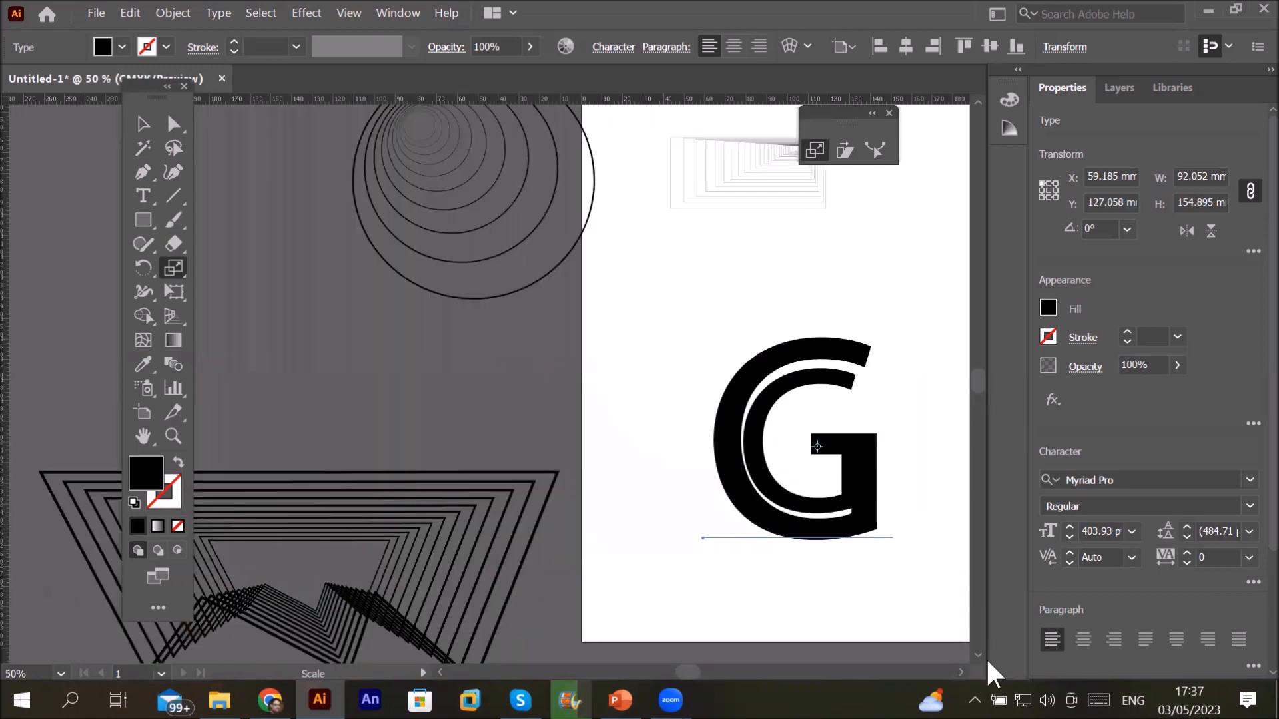
left_click(964, 670)
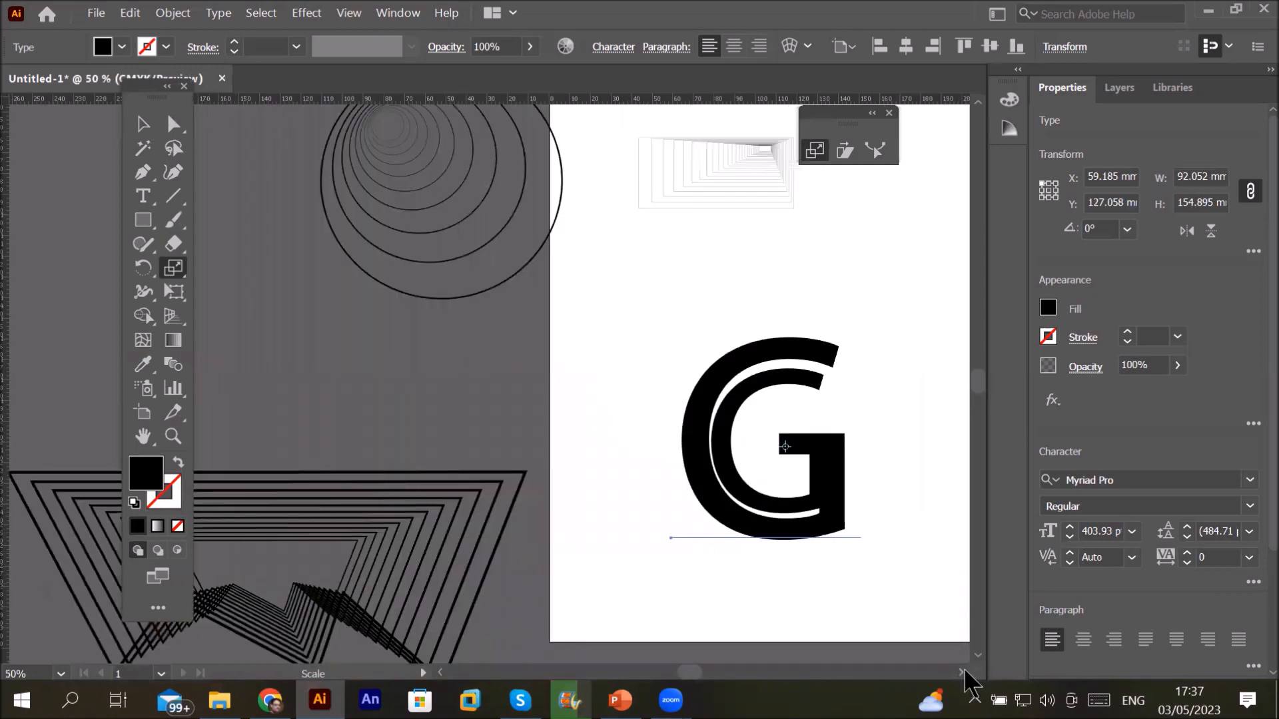
left_click(965, 669)
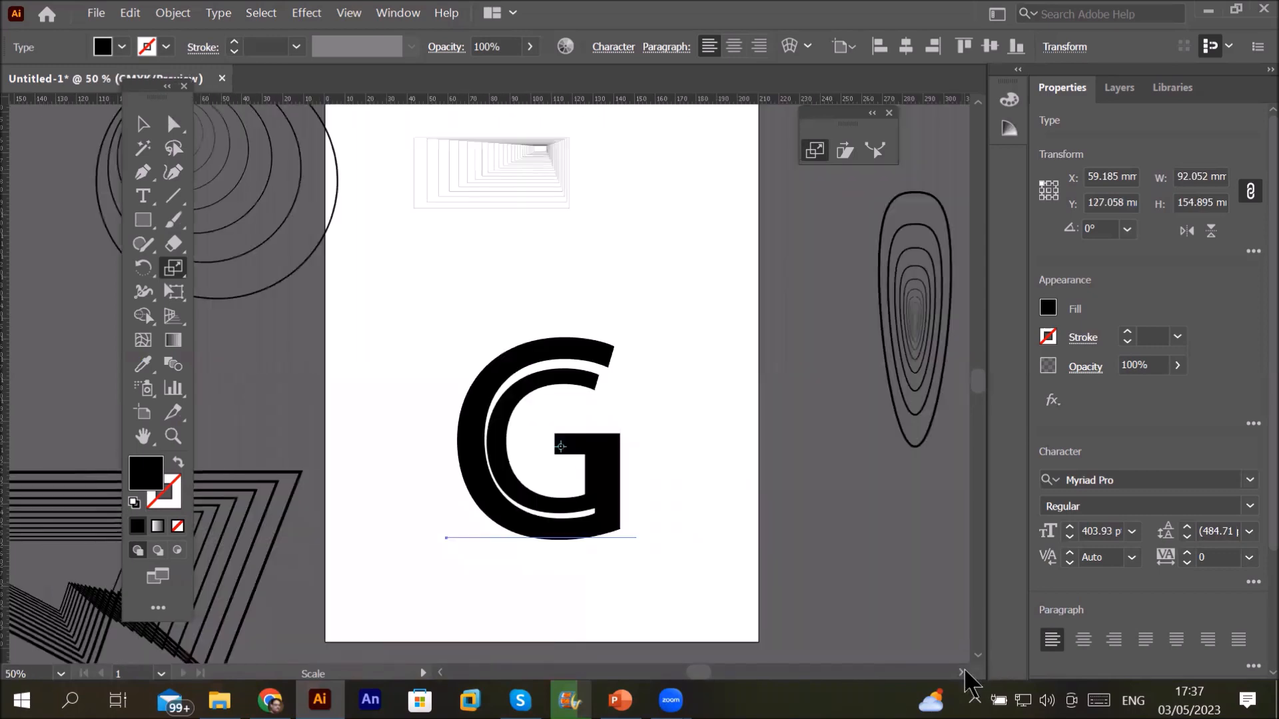
key("ctrl")
left_click_drag(484, 374, 453, 346)
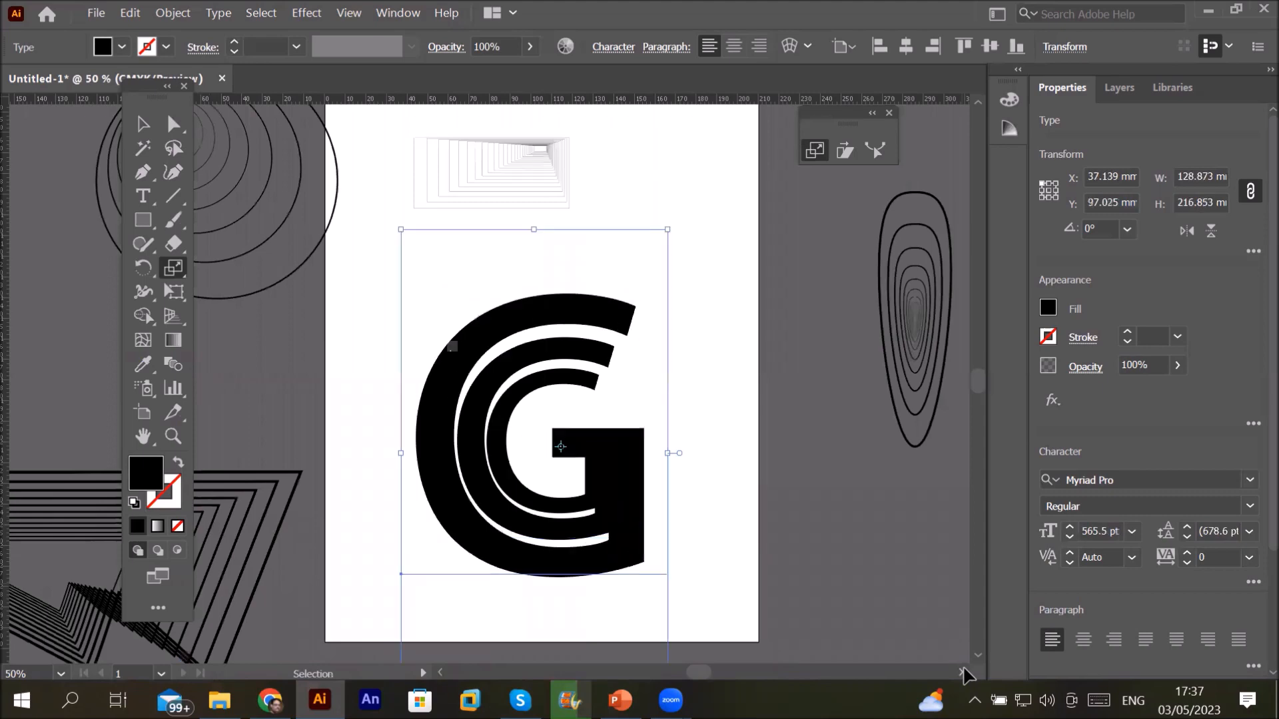
key("ctrl+d")
key("ctrl+d")
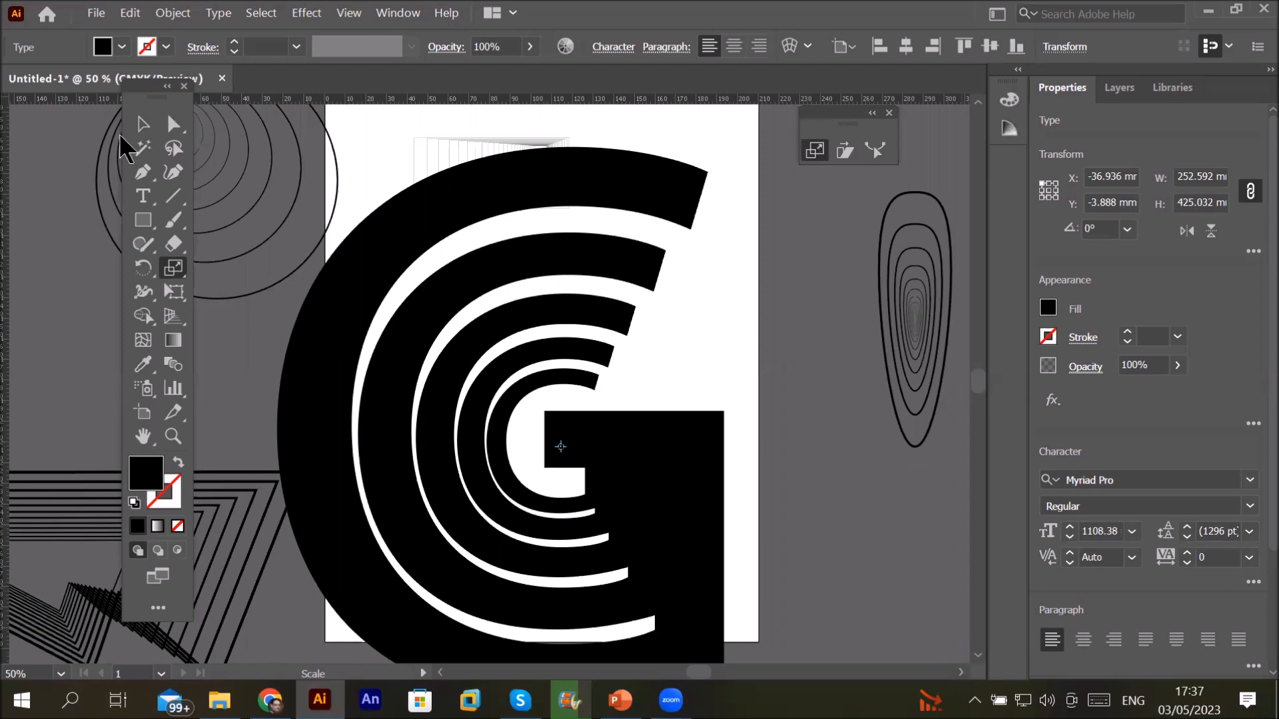
left_click(143, 124)
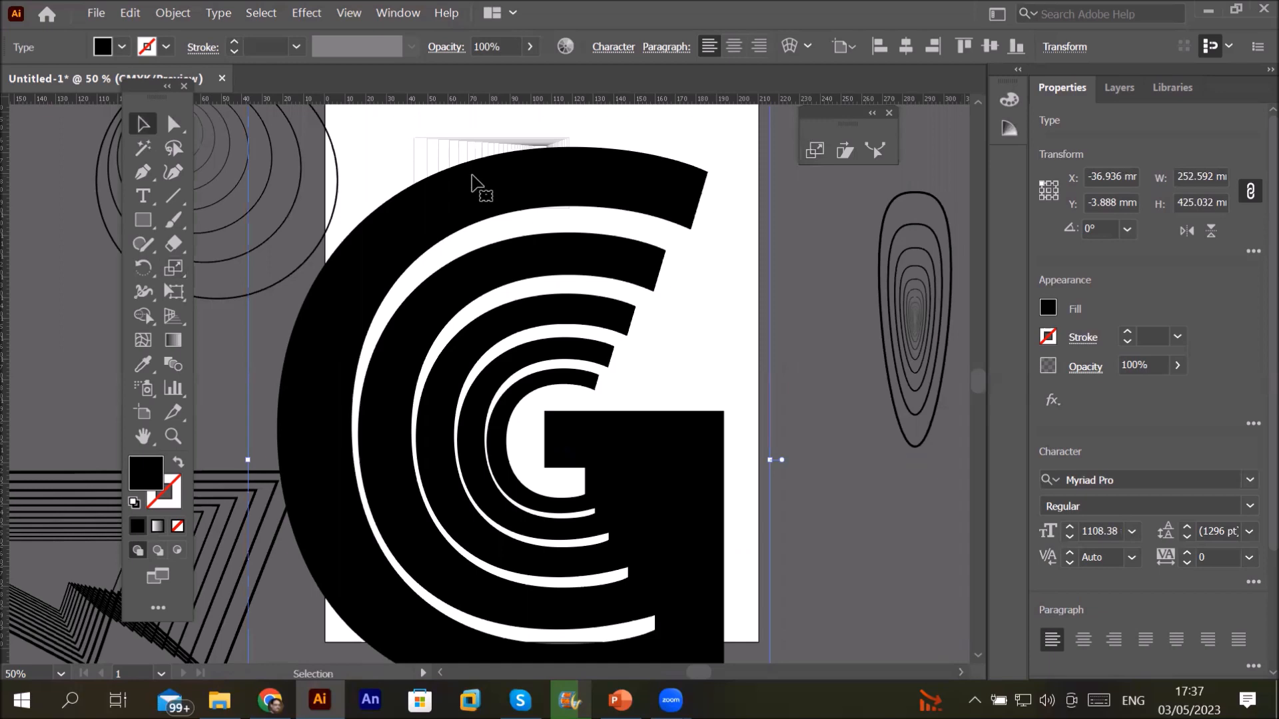
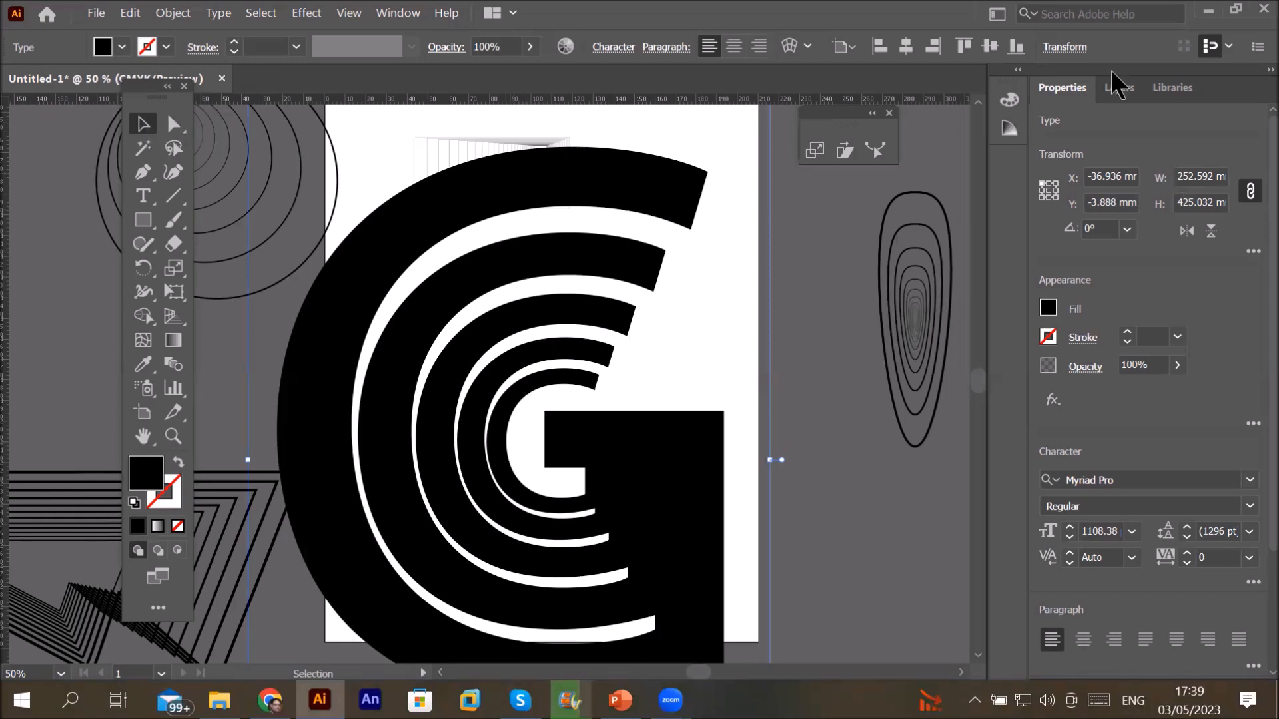
Step: Select the second G in the Layers panel and fill it blue
left_click(1127, 92)
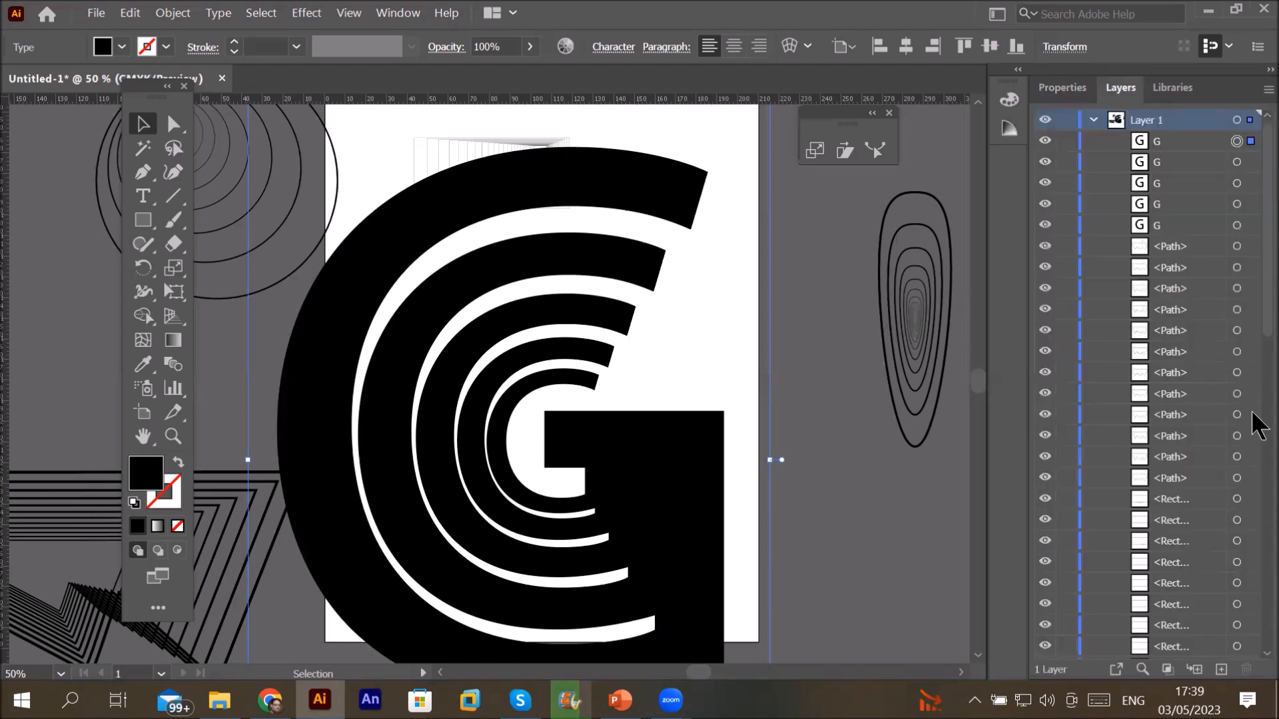
scroll(1254, 443, "down", 3)
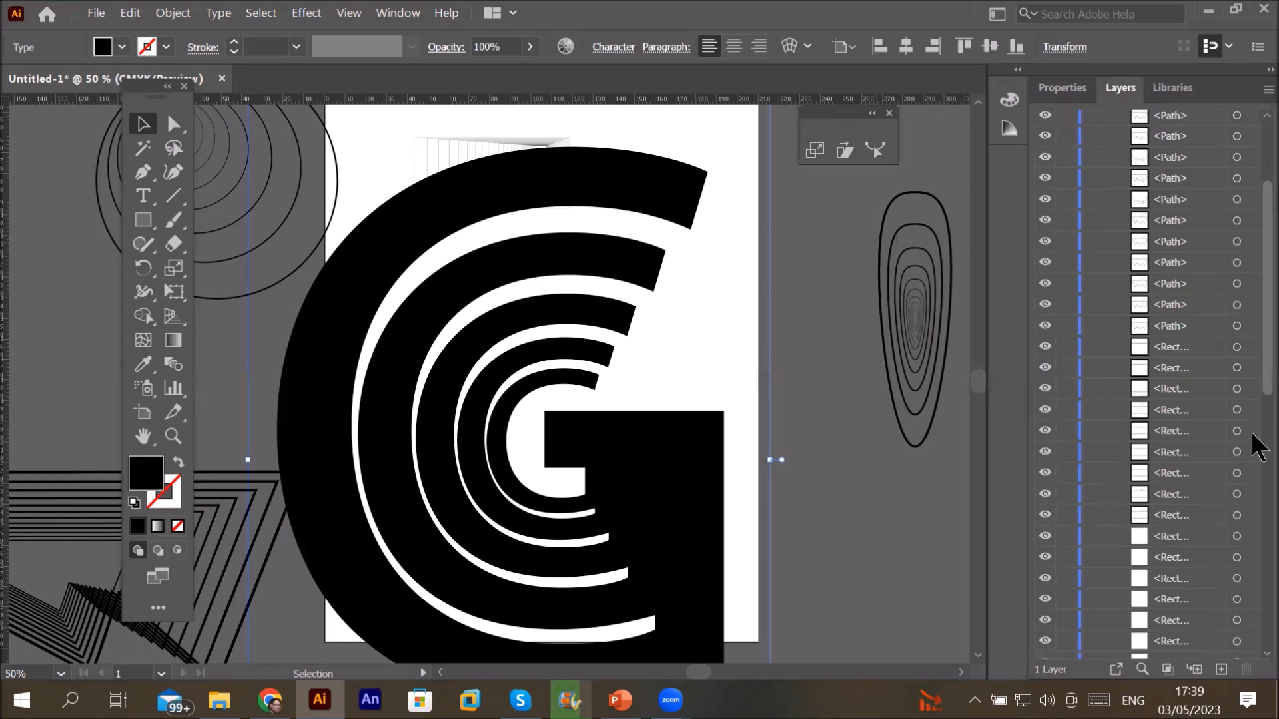
scroll(1256, 528, "down", 3)
scroll(1257, 639, "down", 3)
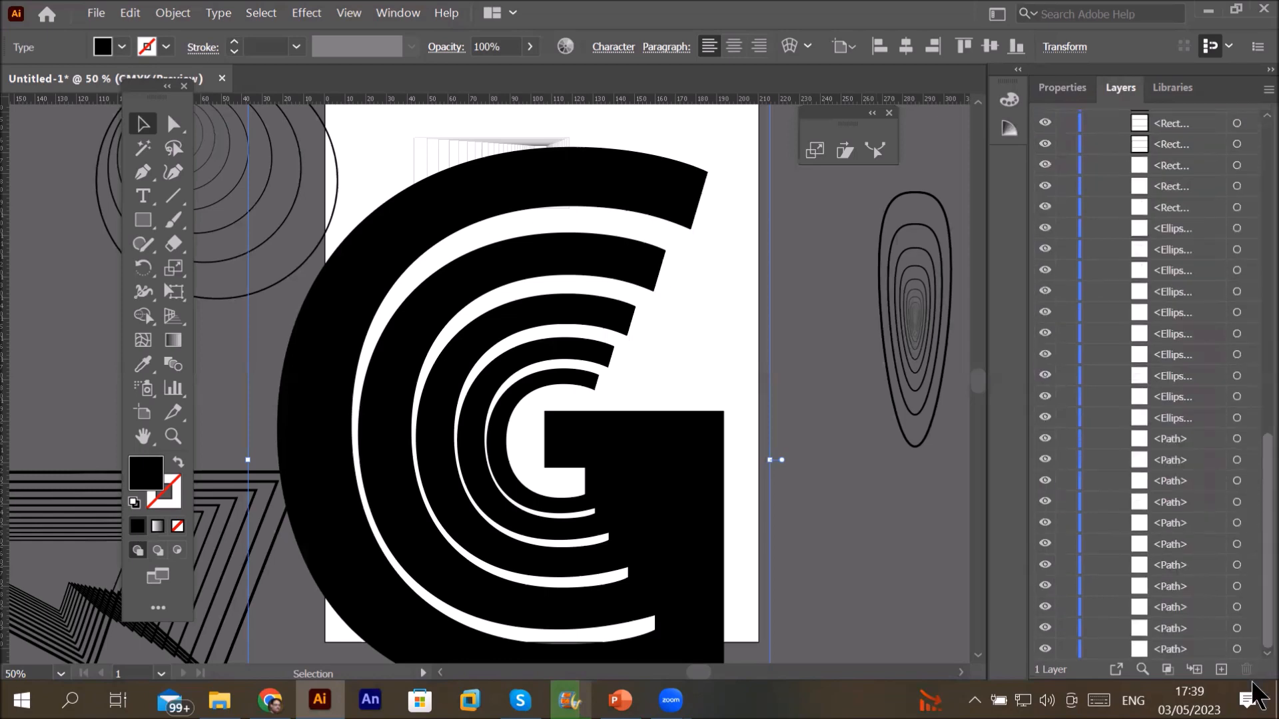
scroll(1239, 220, "up", 10)
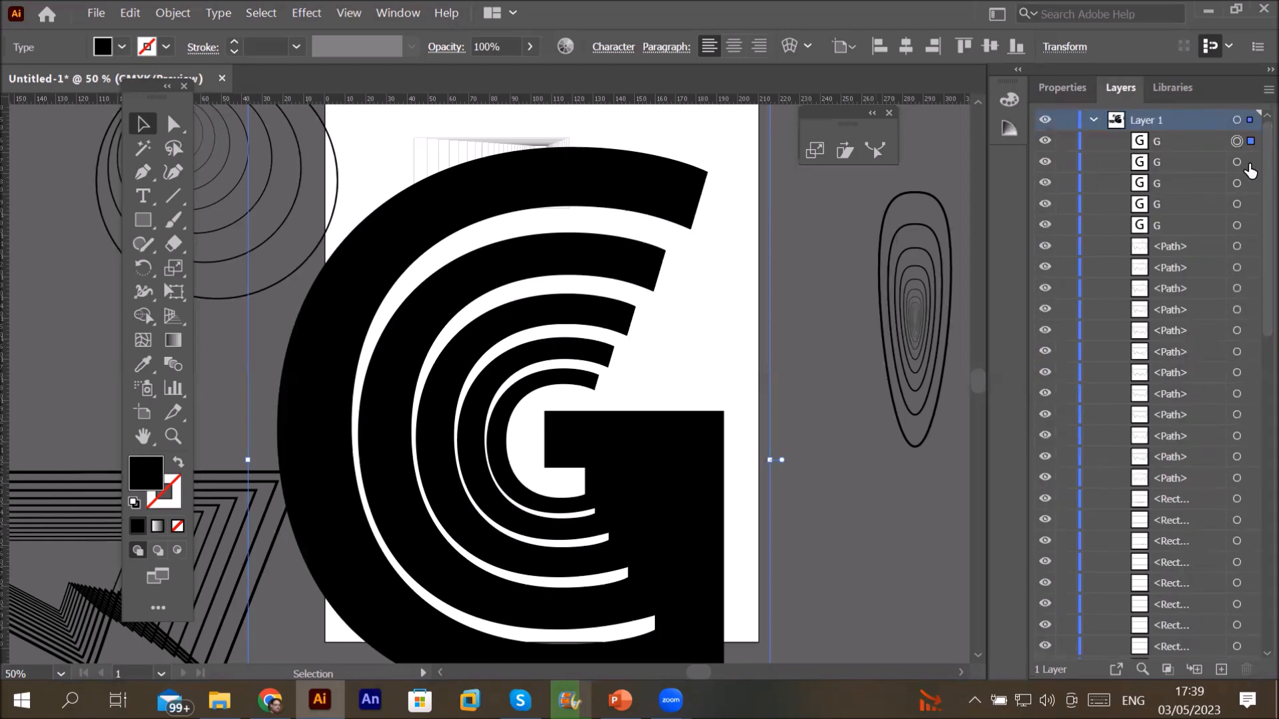
left_click(1237, 163)
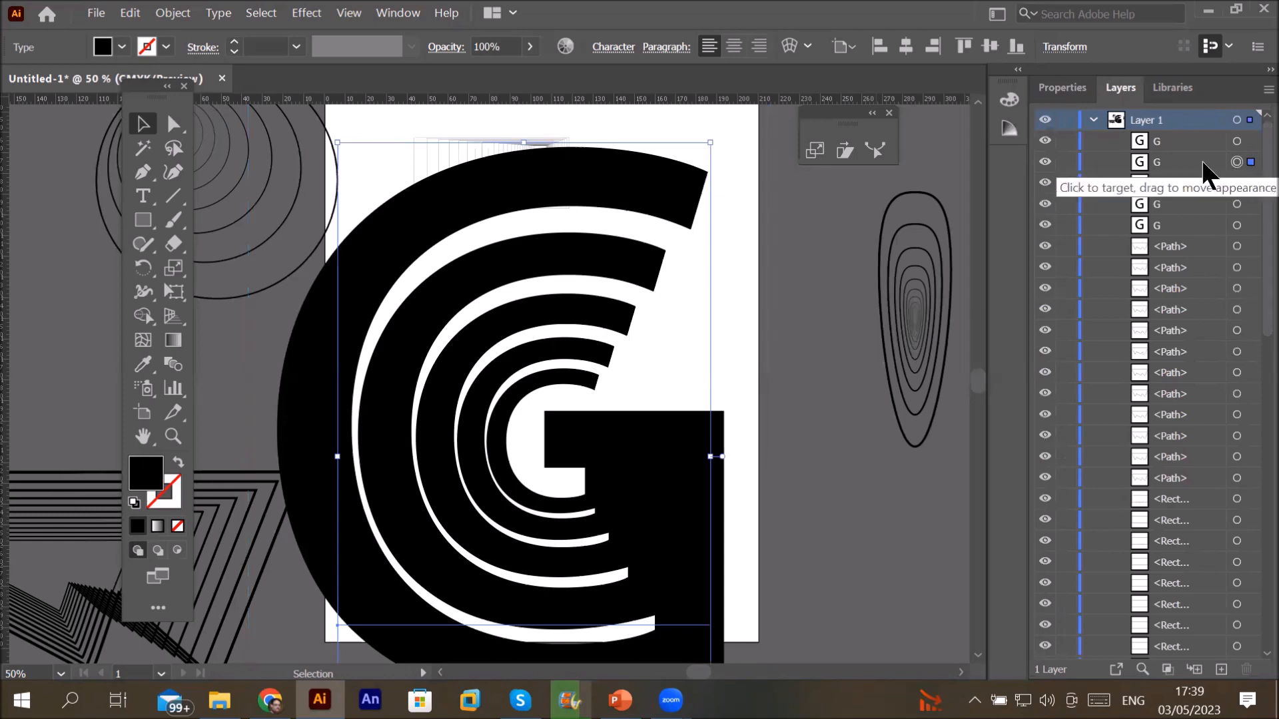
left_click(122, 47)
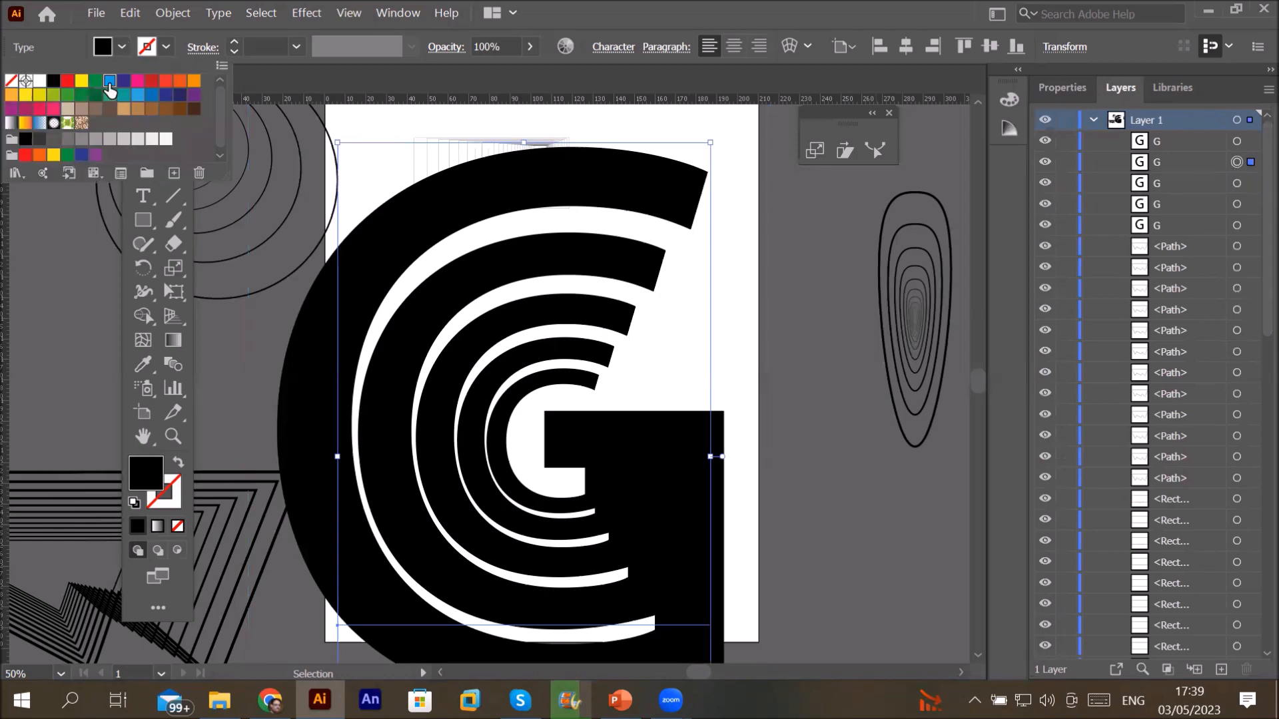
left_click(118, 79)
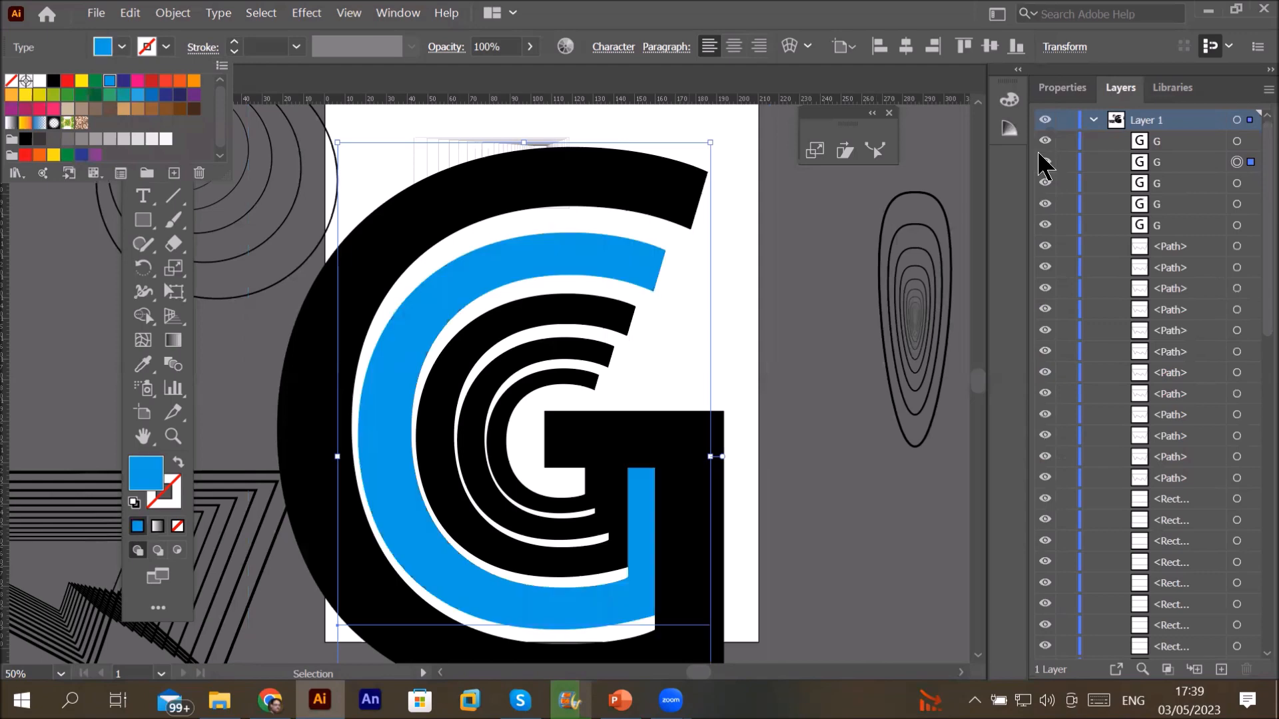
Step: Fill the third G red and the fourth G tan
left_click(1251, 182)
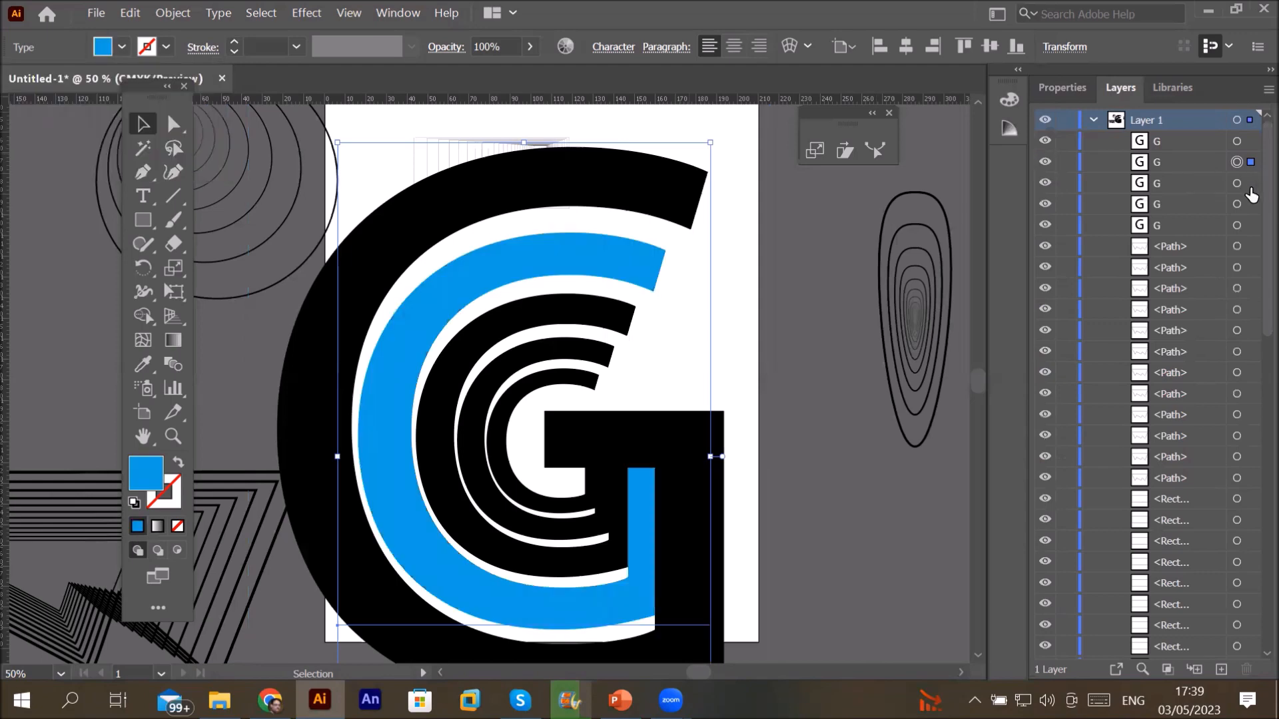
left_click(121, 46)
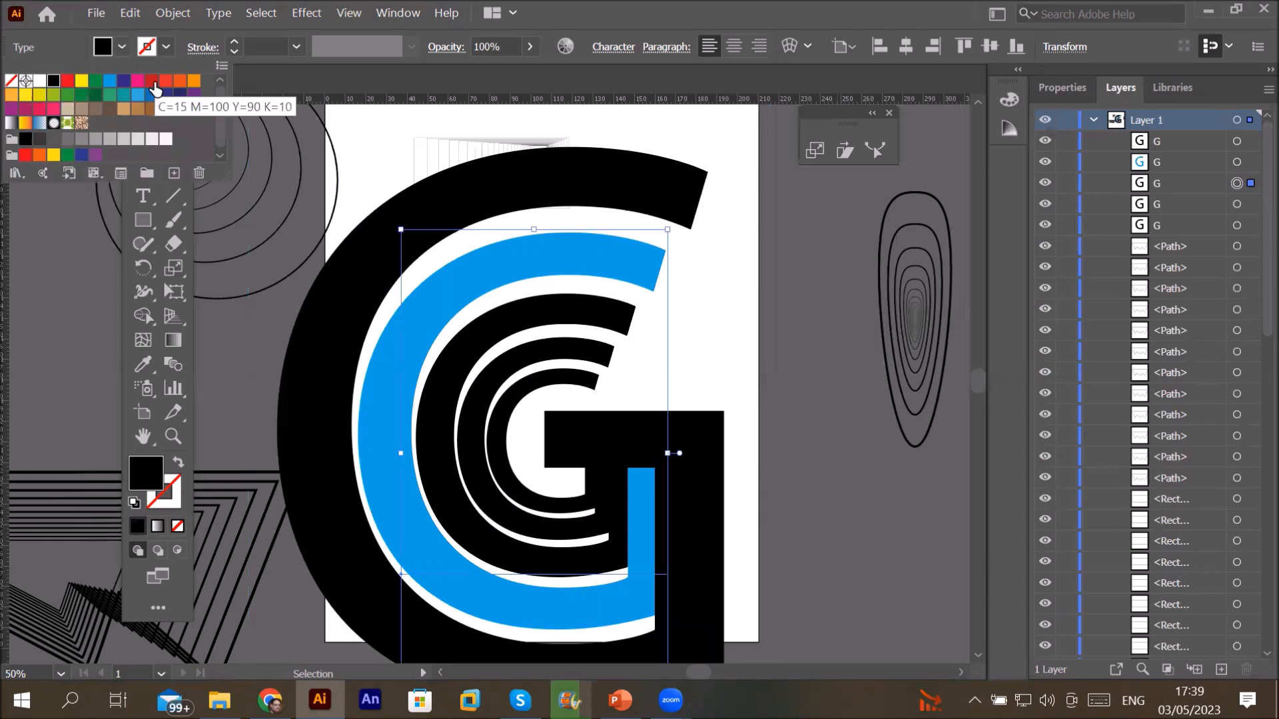
left_click(153, 81)
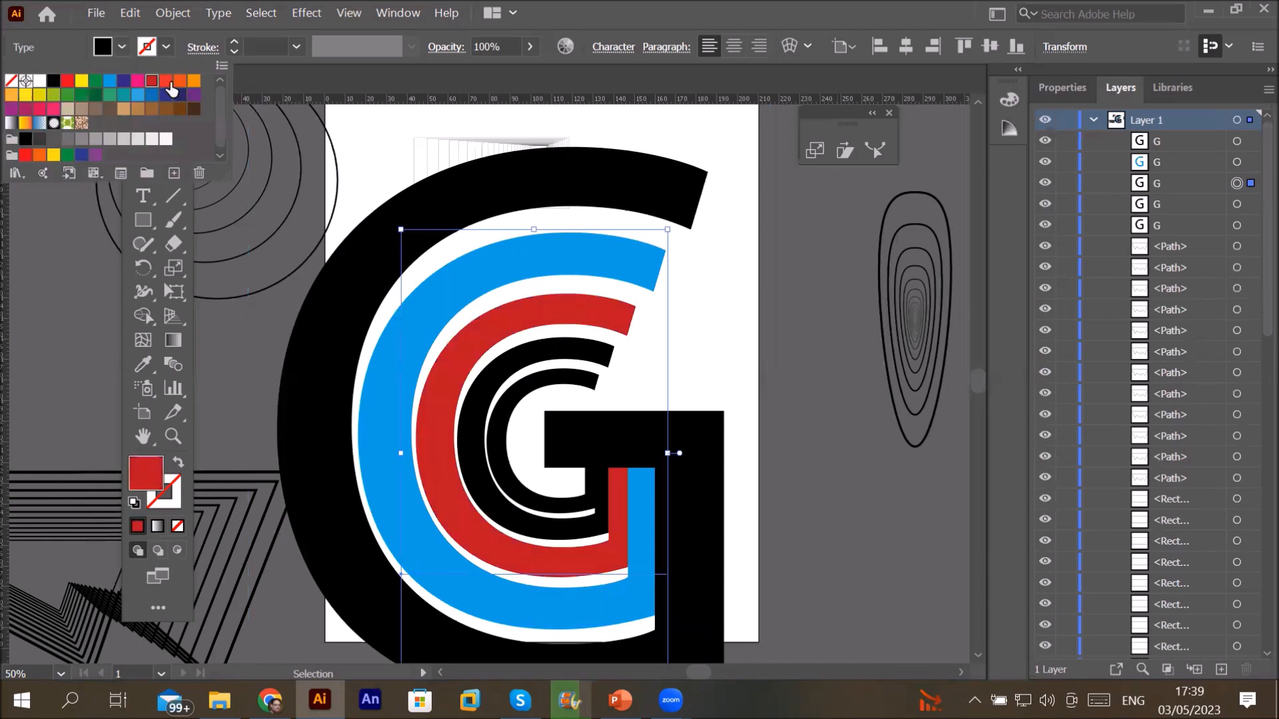
left_click(1251, 205)
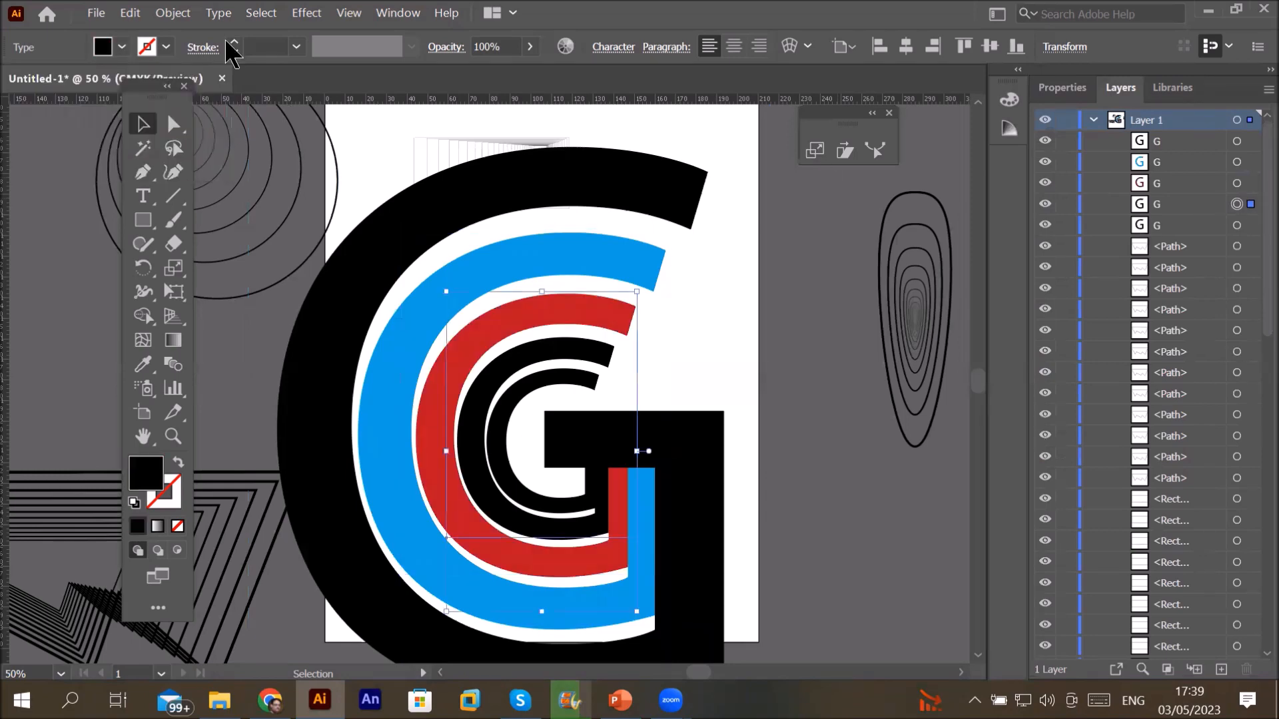
left_click(122, 47)
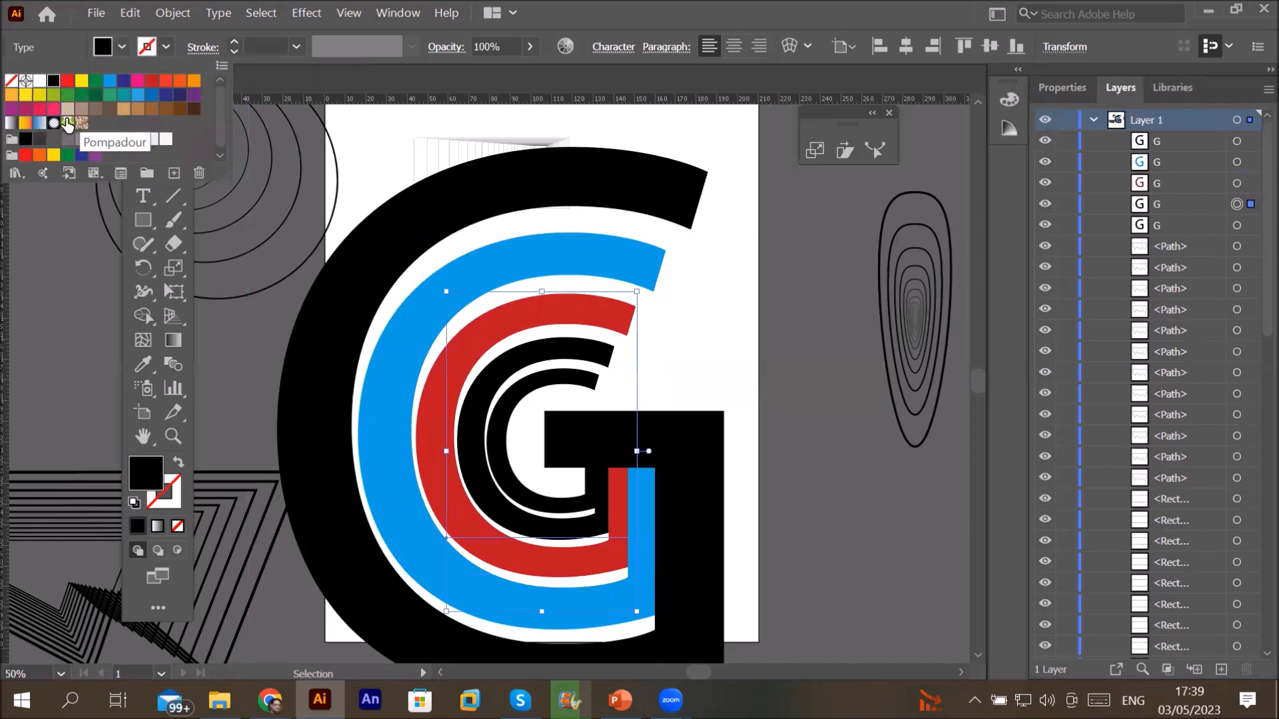
left_click(66, 109)
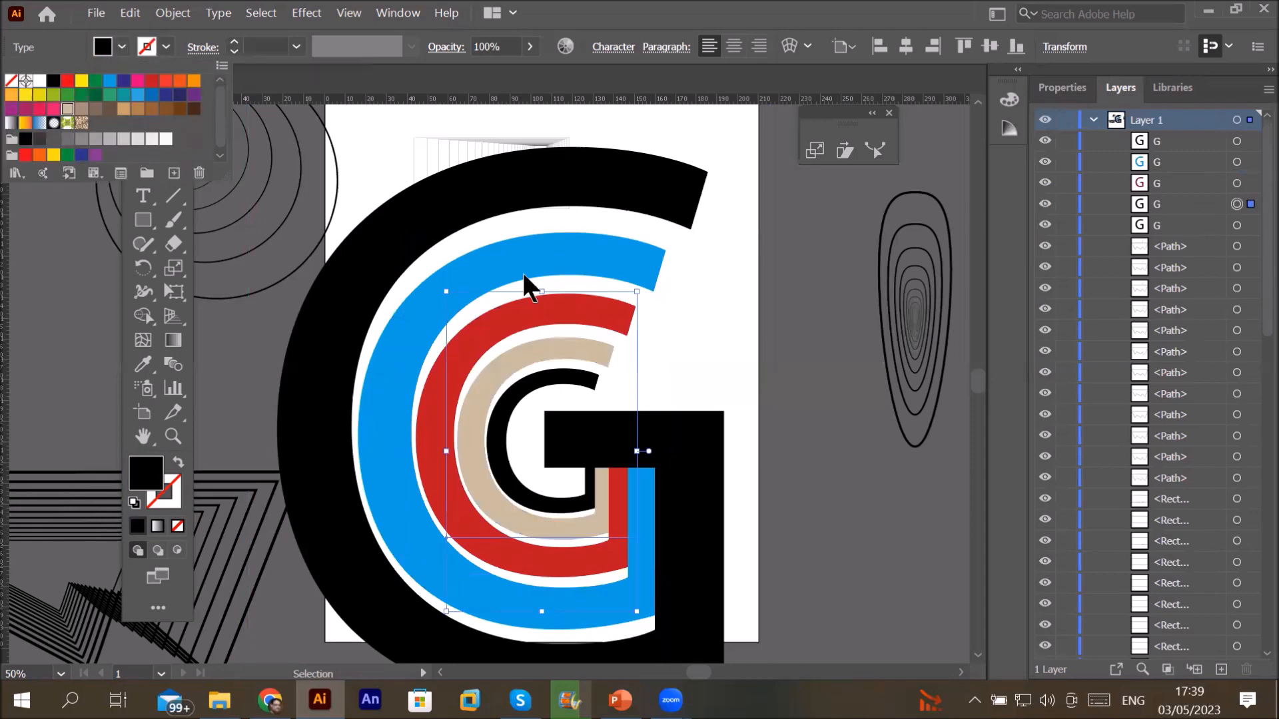
left_click(802, 402)
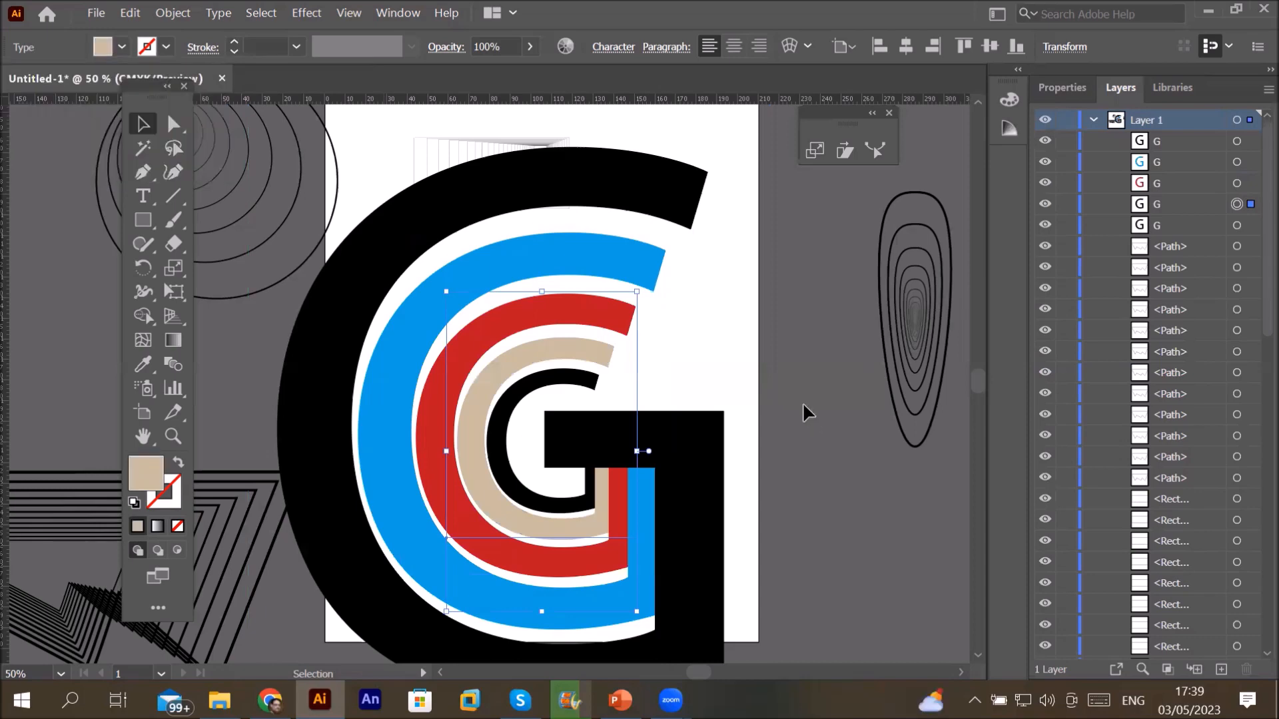
scroll(804, 406, "down", 1)
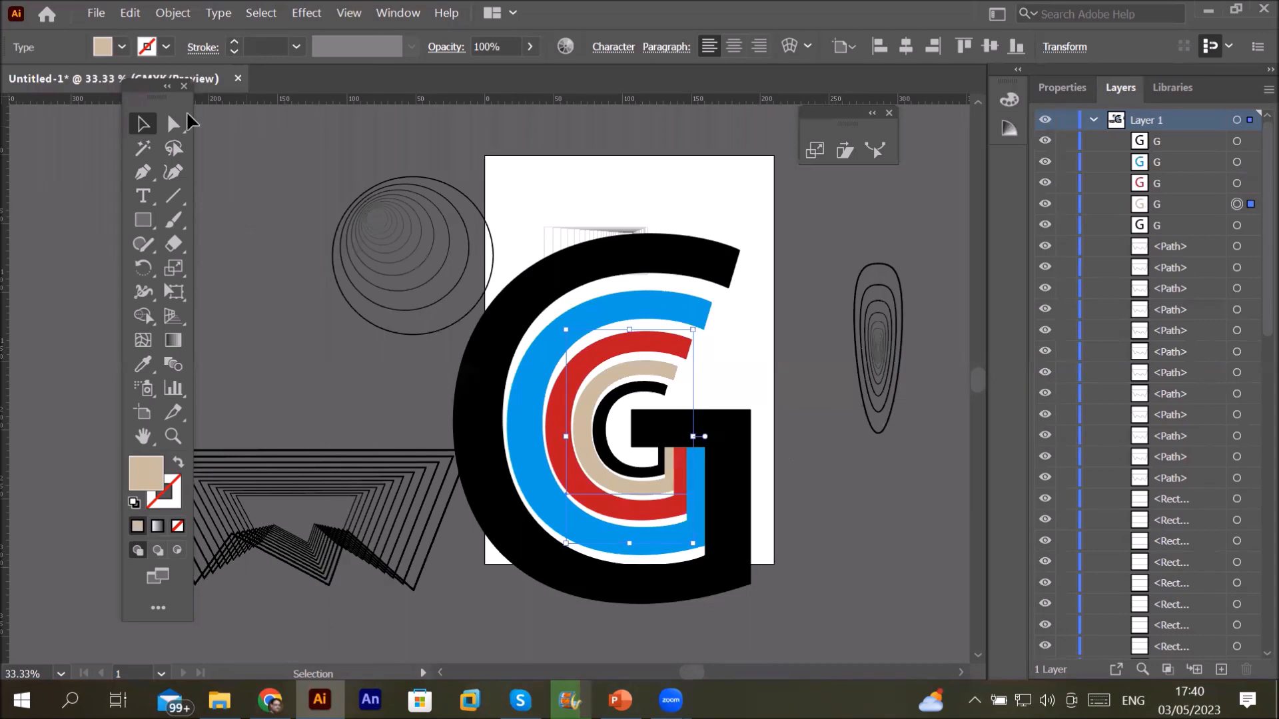
Step: Open the Scale options for the tan G, then cancel without scaling it
left_click(167, 273)
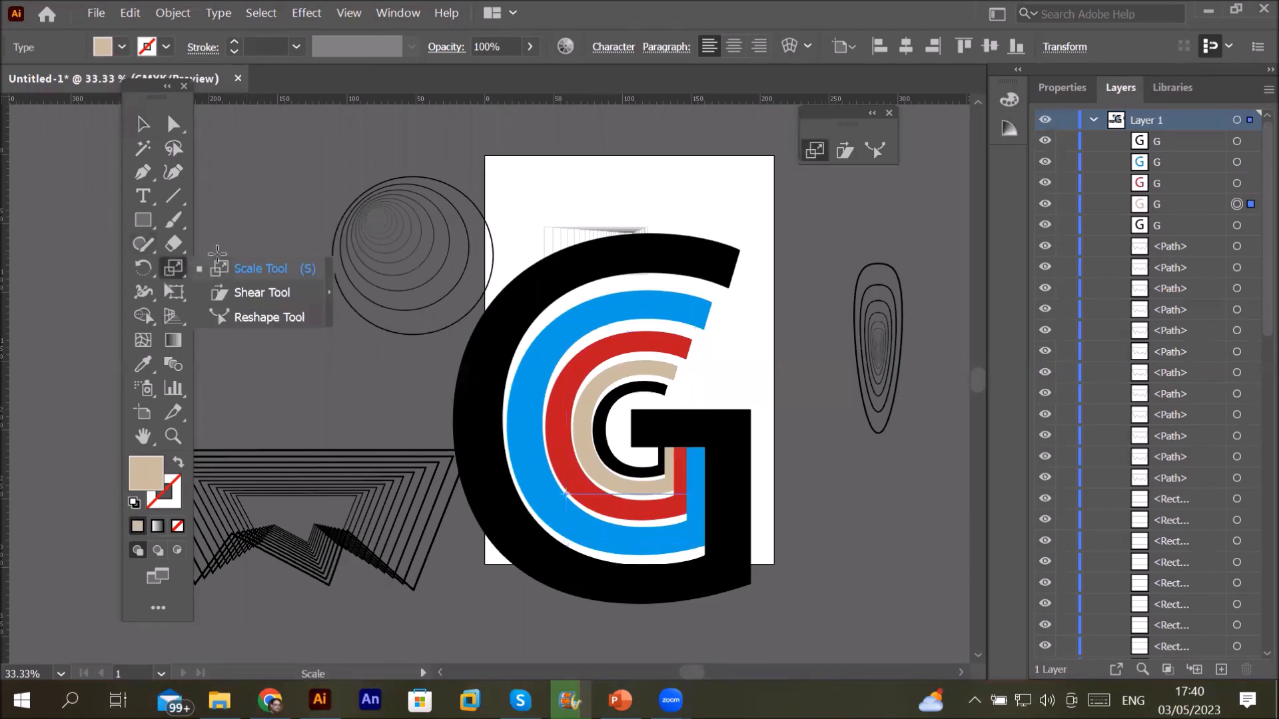
left_click(180, 266)
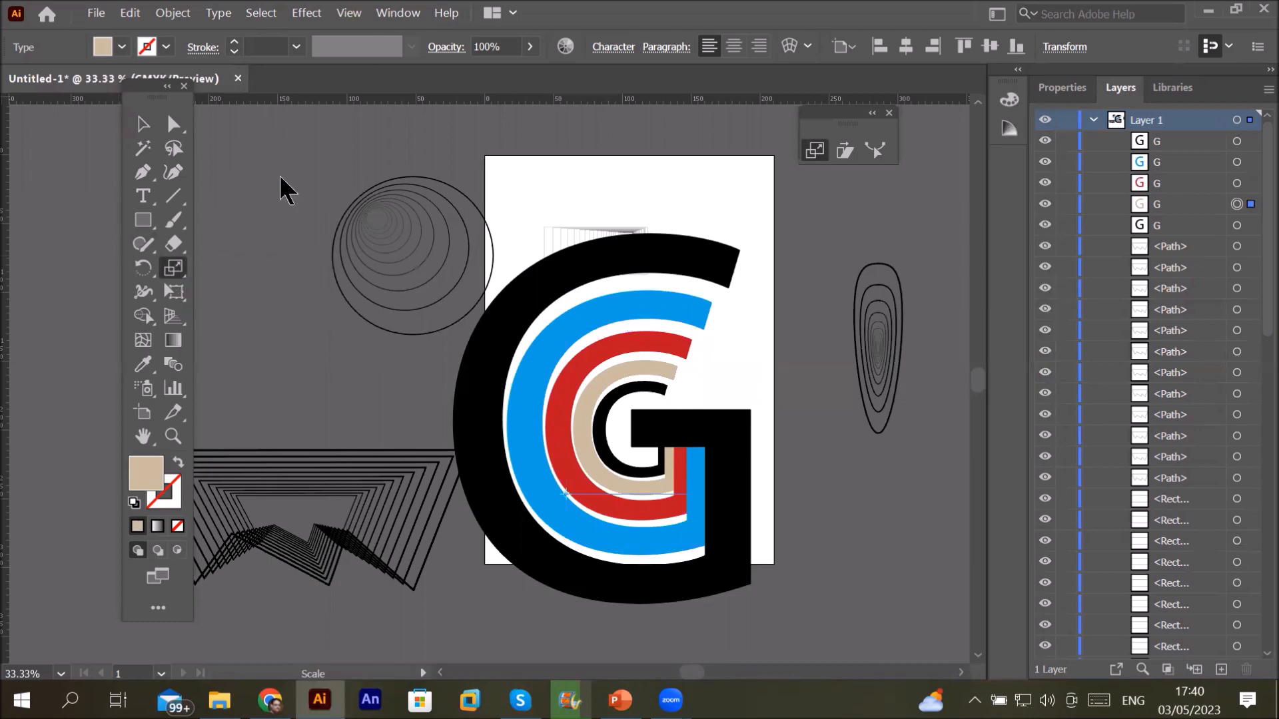
key("Return")
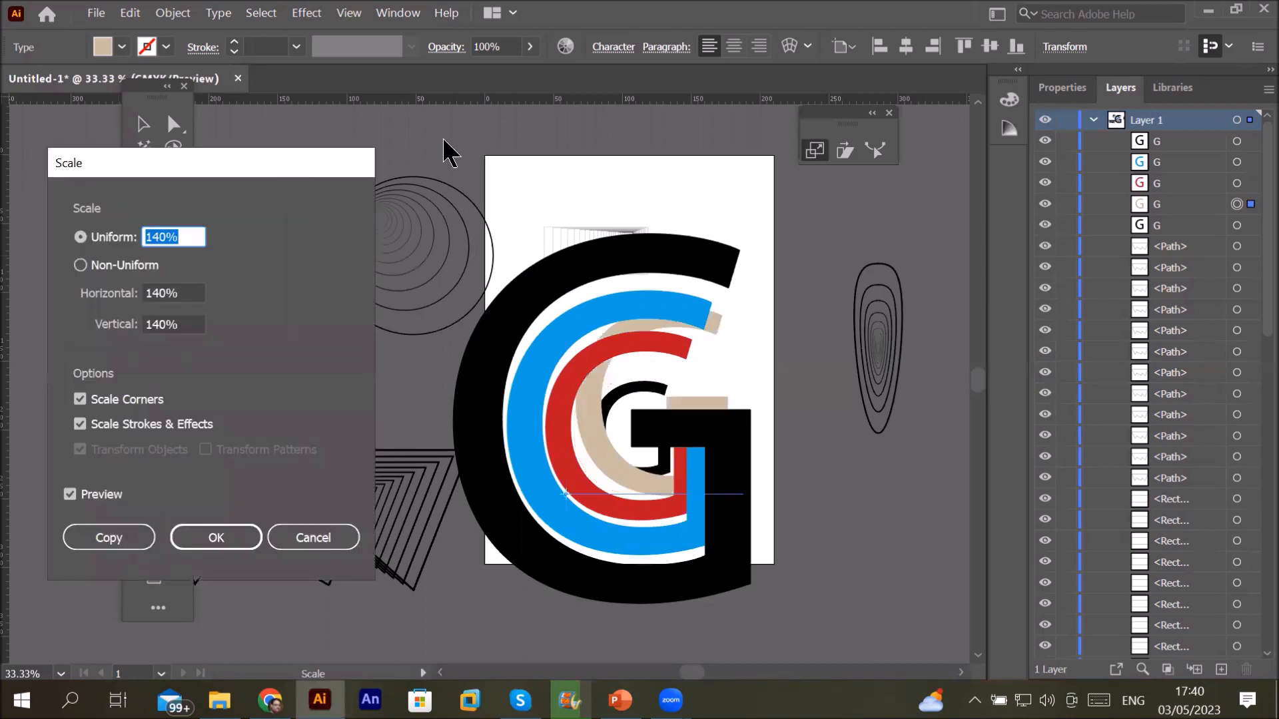
left_click_drag(288, 163, 444, 140)
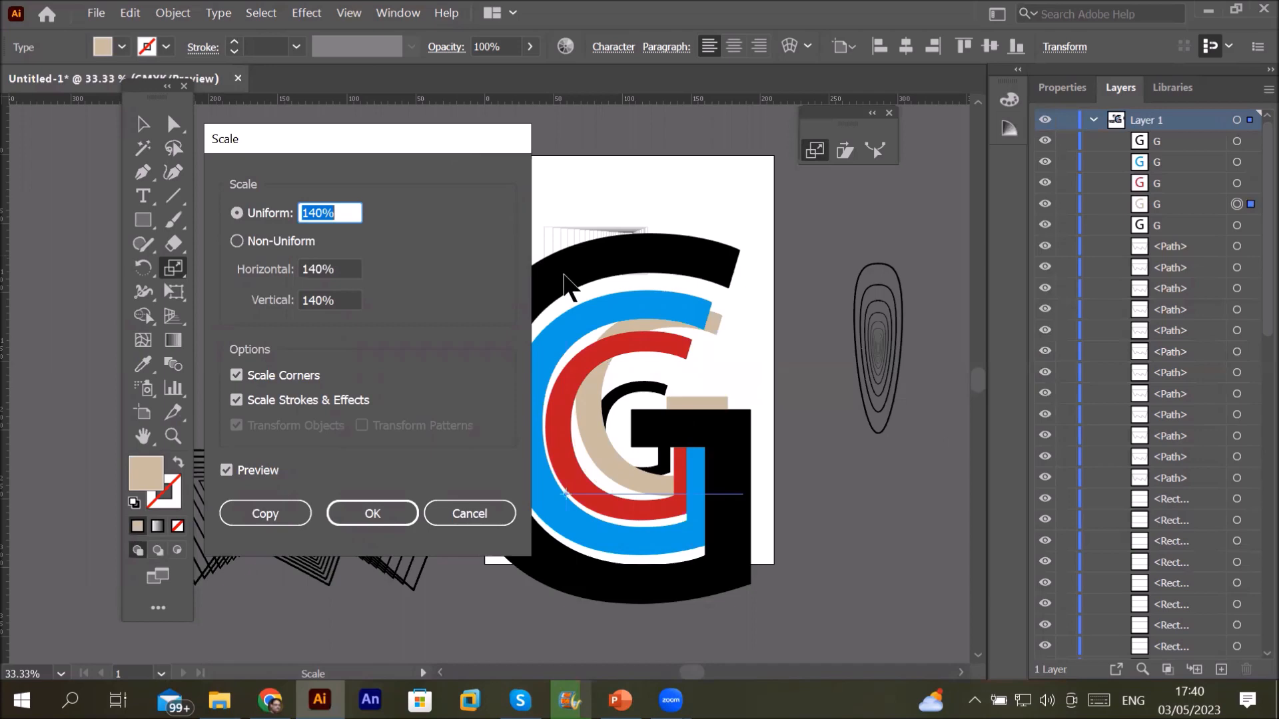
left_click(473, 499)
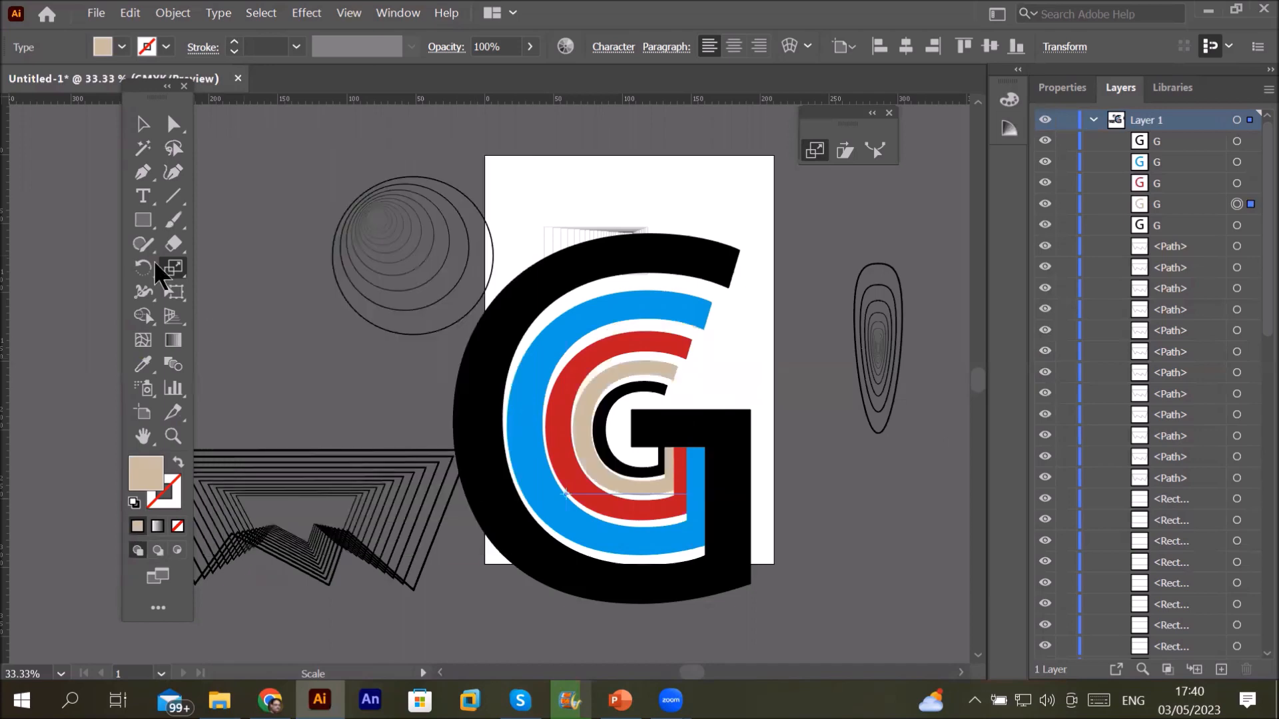
left_click(179, 264)
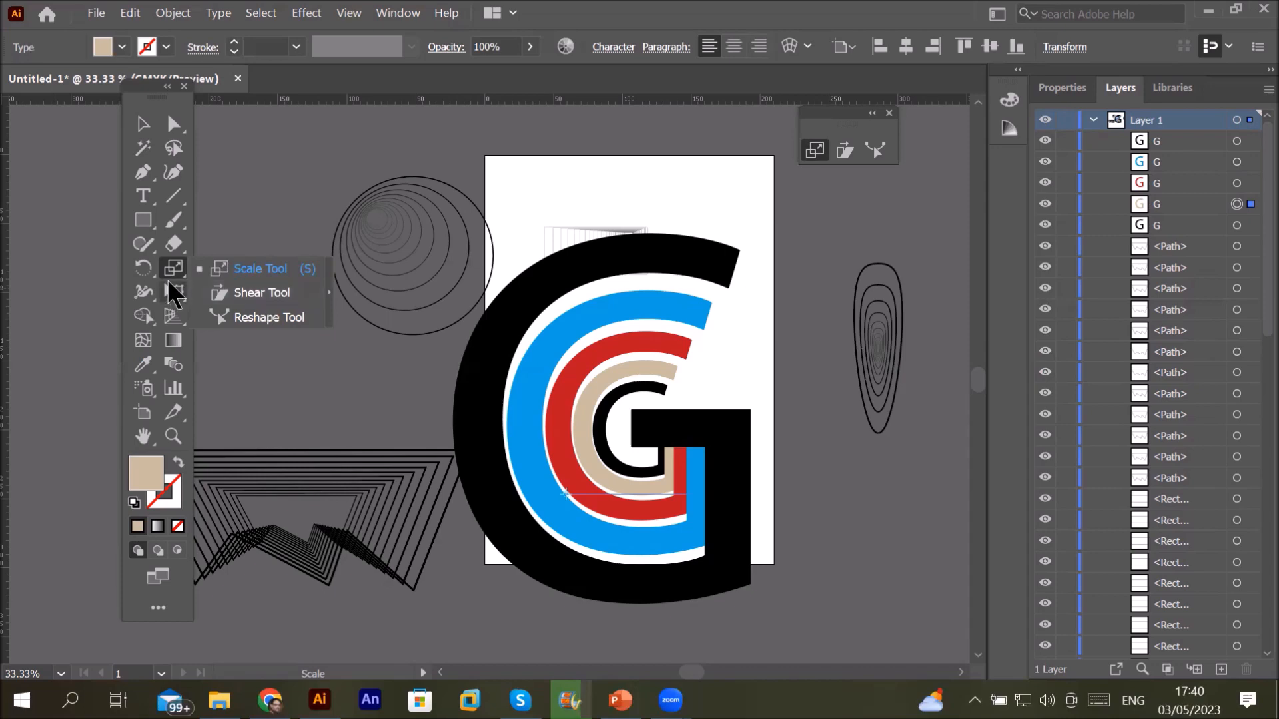
left_click(341, 344)
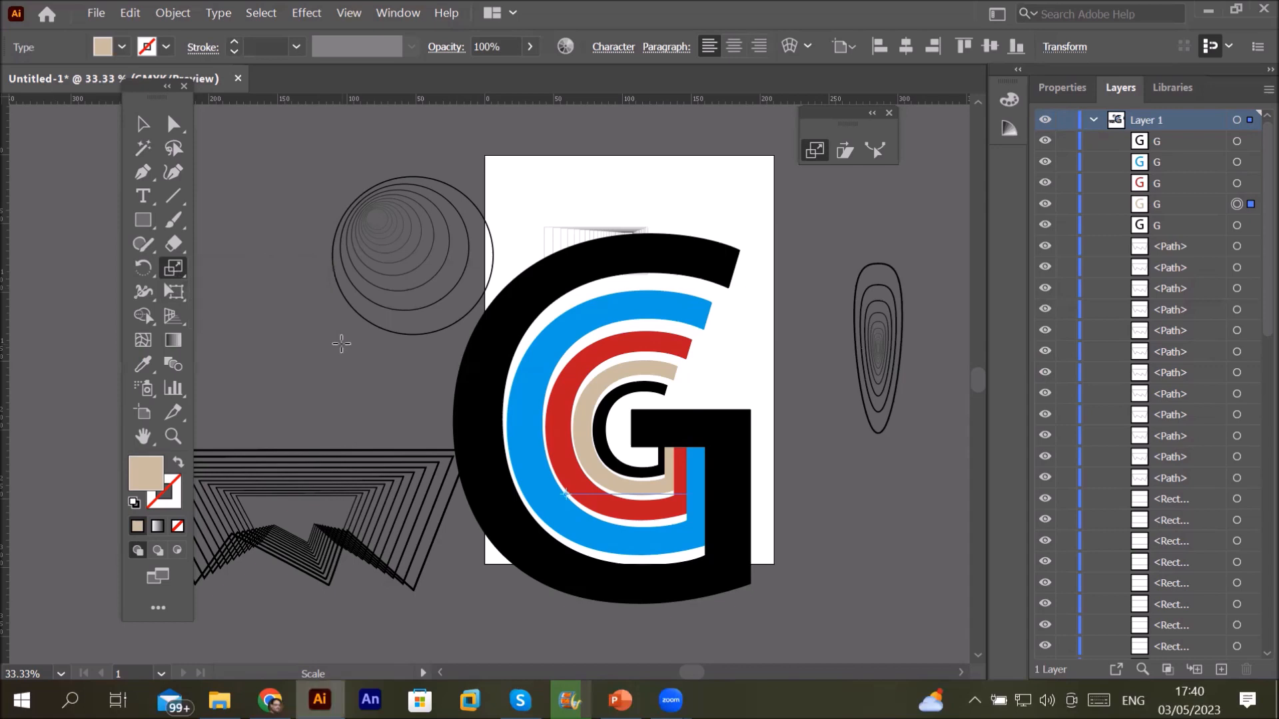
scroll(341, 344, "down", 1)
Step: Select all the G artwork with Ctrl+A and delete it
key("v")
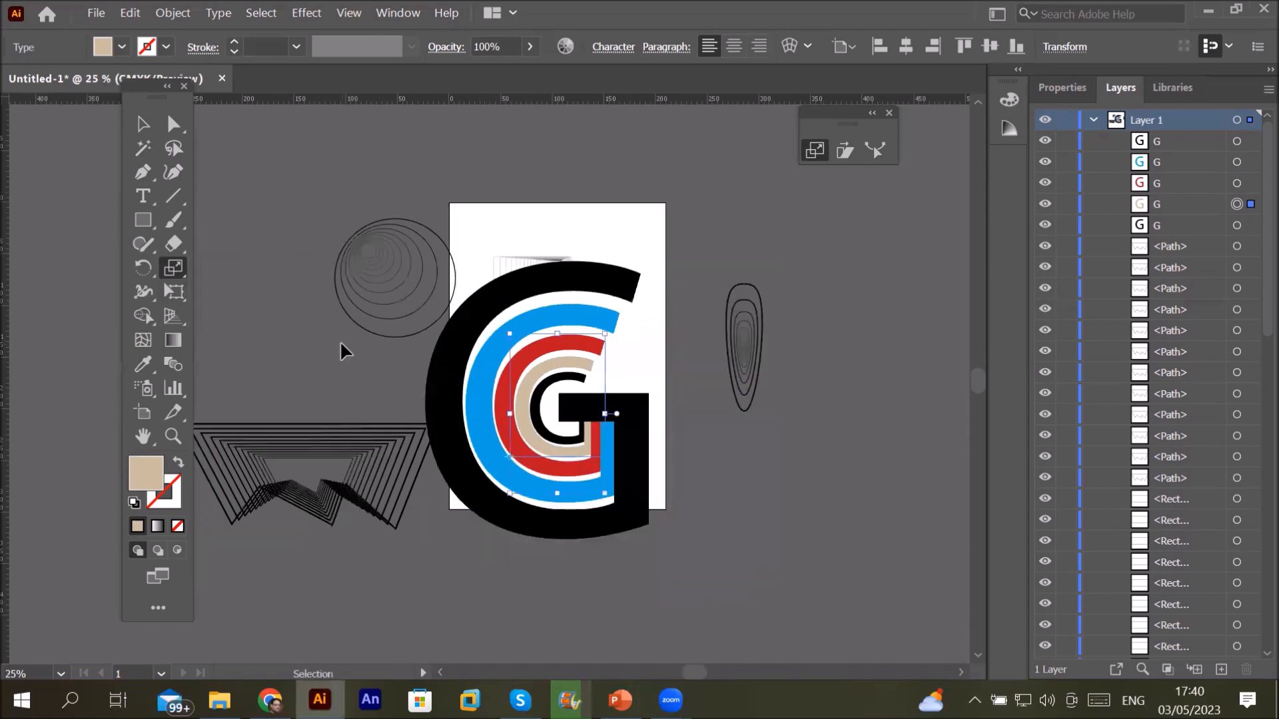
key("ctrl+a")
key("Delete")
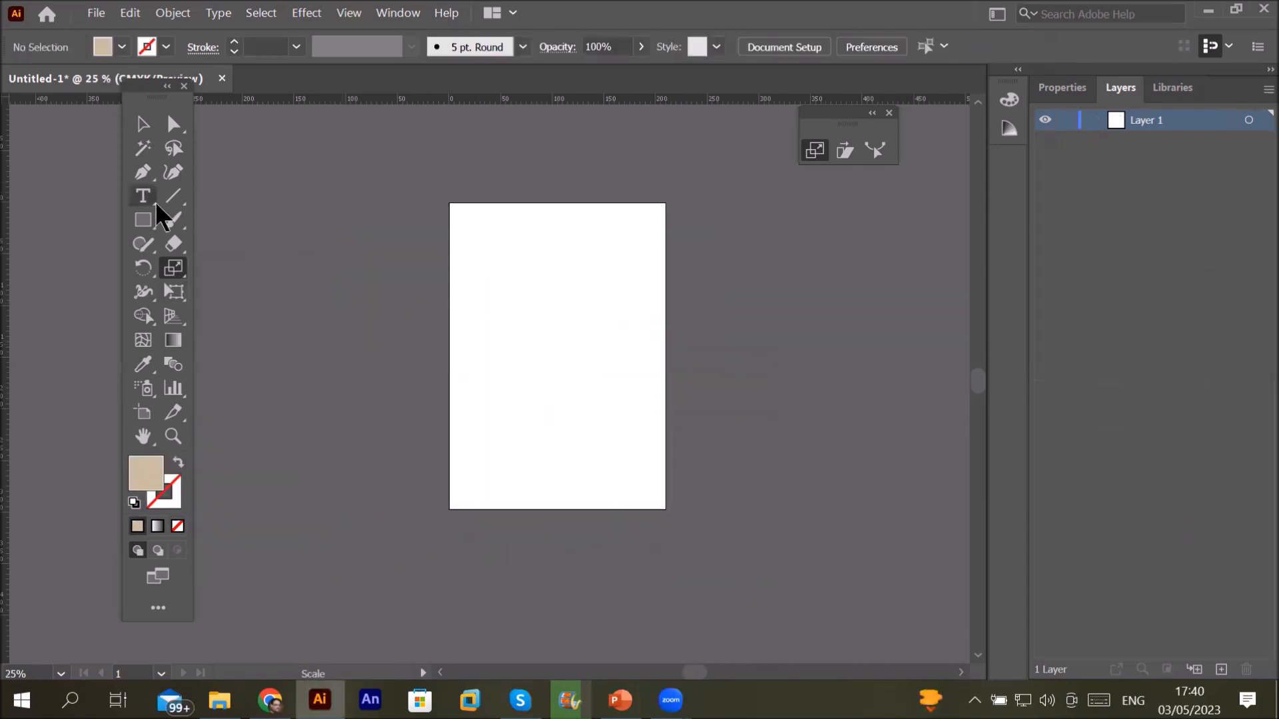
Step: Draw a rectangle in the upper middle of the page with white fill and black outline
scroll(605, 251, "up", 2)
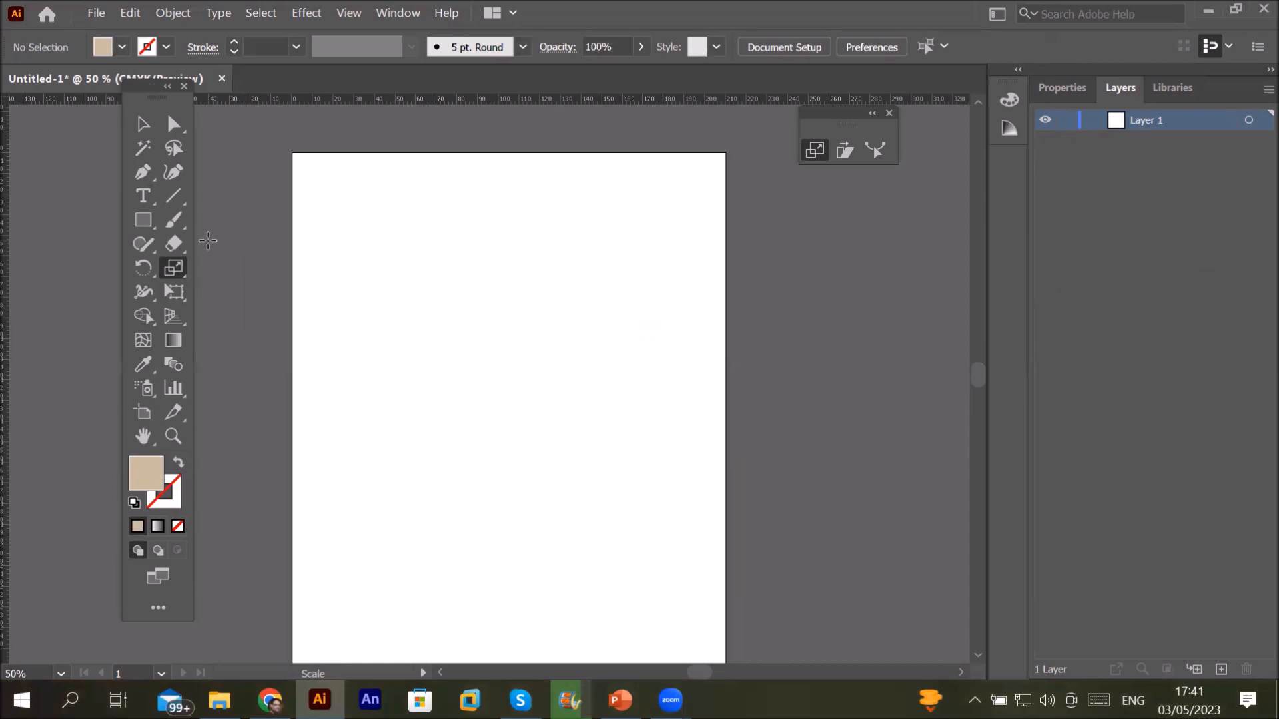
left_click(149, 223)
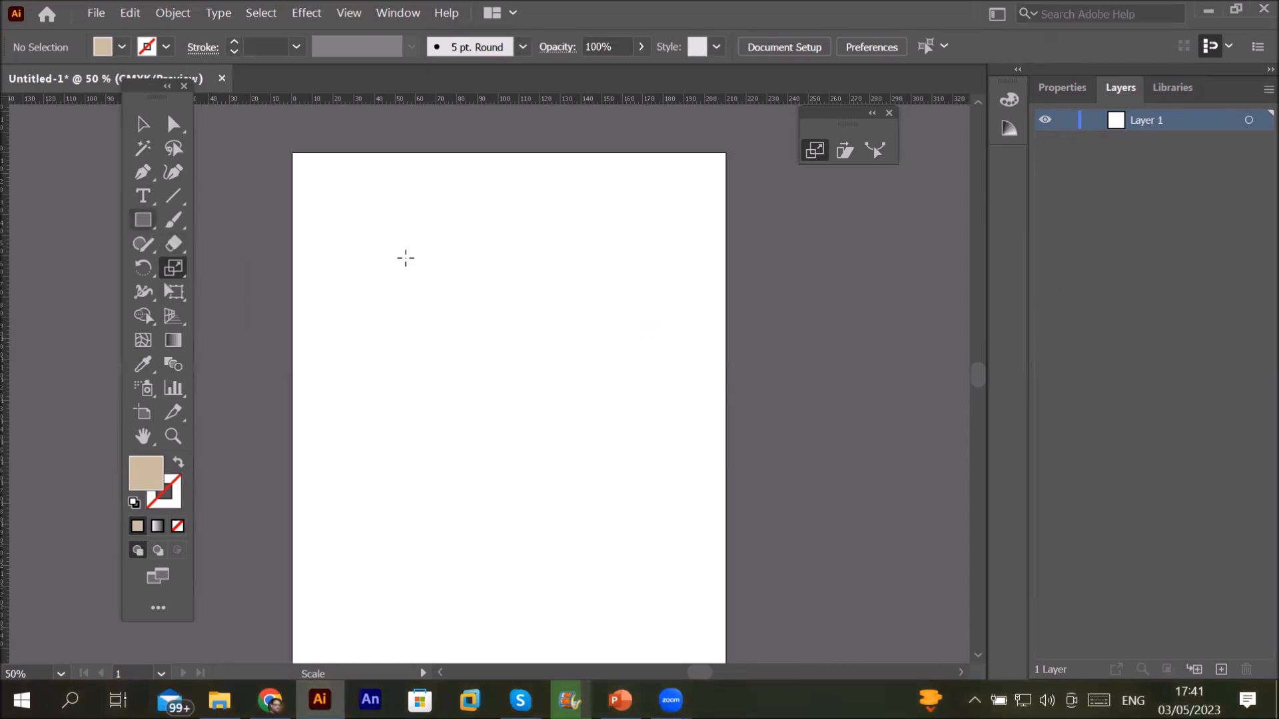
left_click_drag(406, 257, 667, 480)
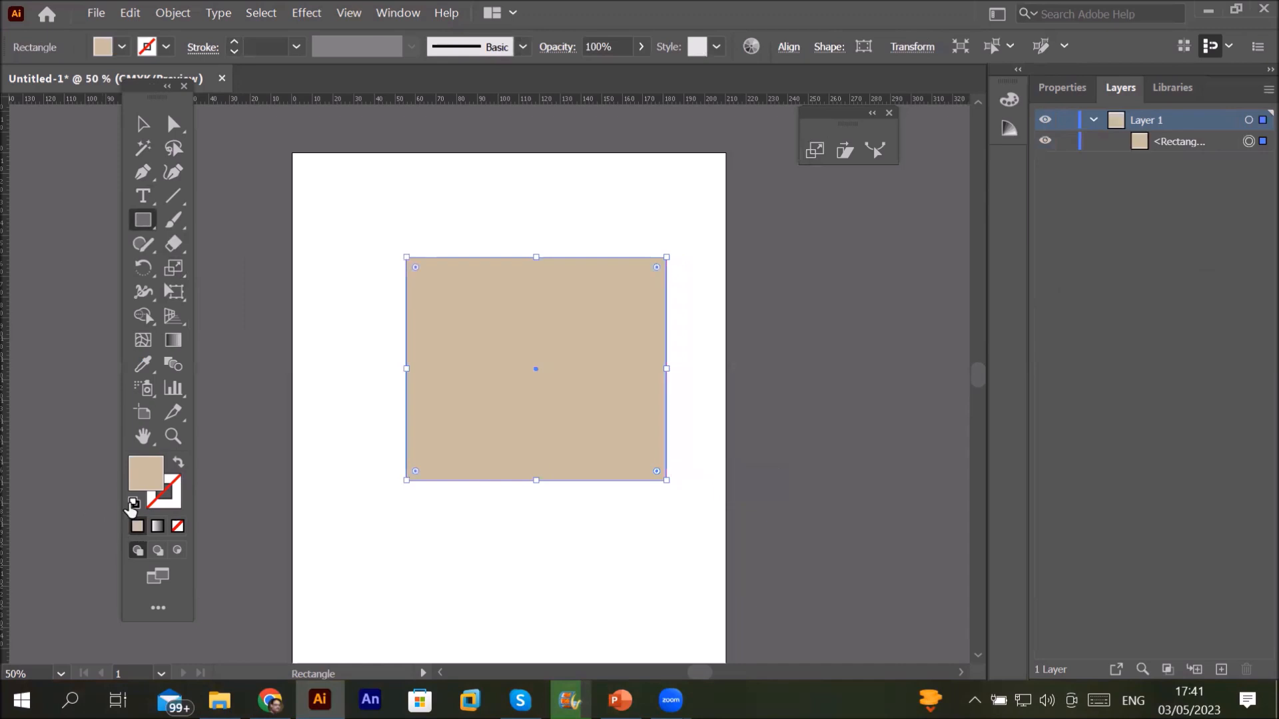
key("d")
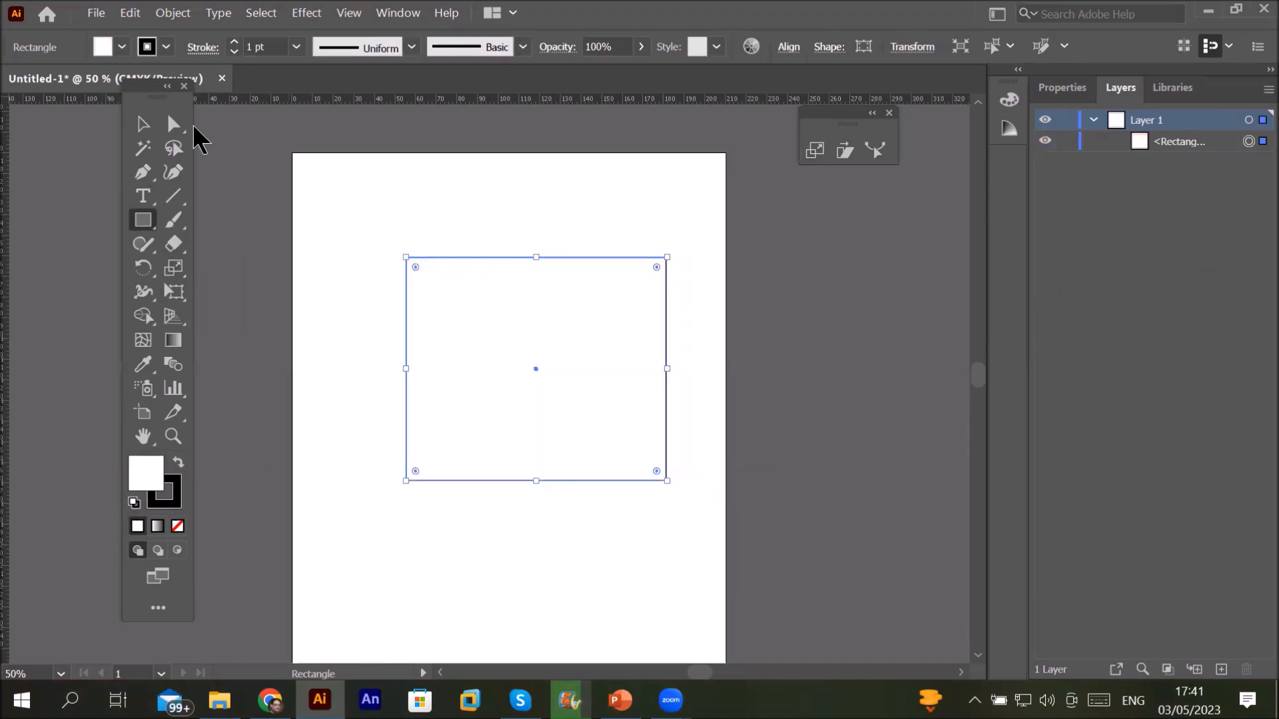
Step: Nudge the rectangle, stretch its top edge up slightly, and try rotating it
left_click(174, 127)
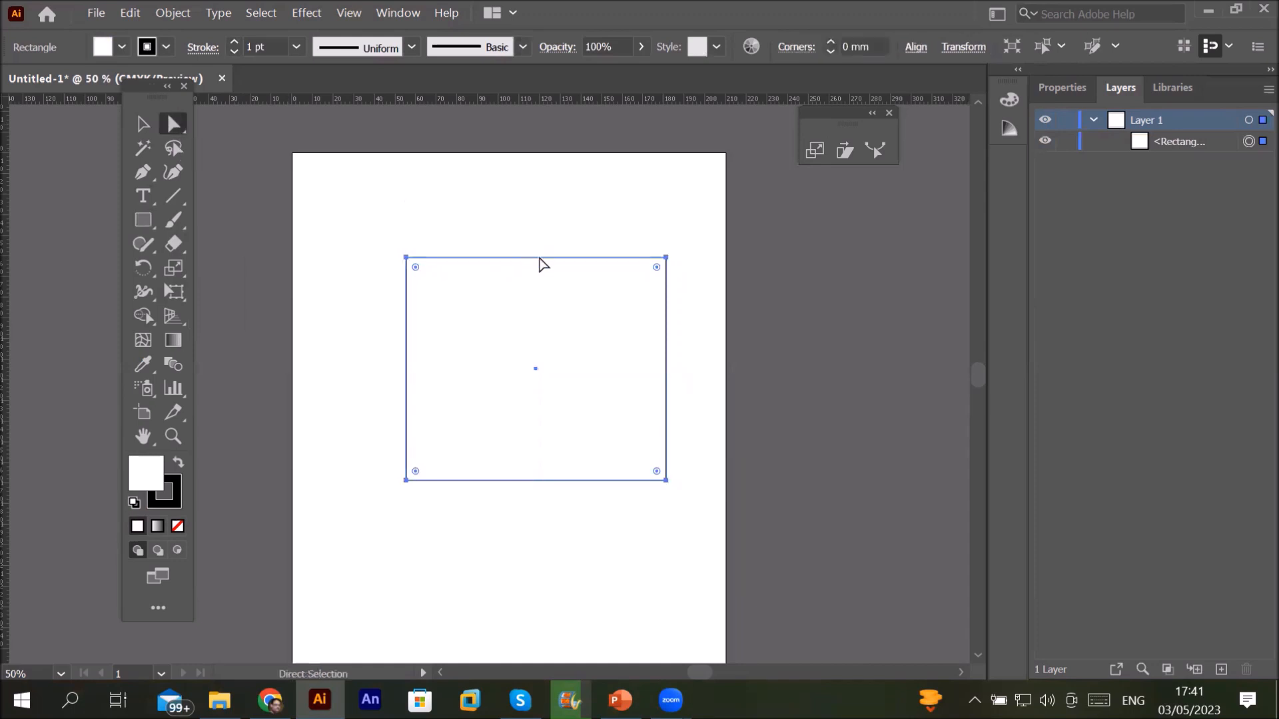
left_click_drag(571, 261, 484, 246)
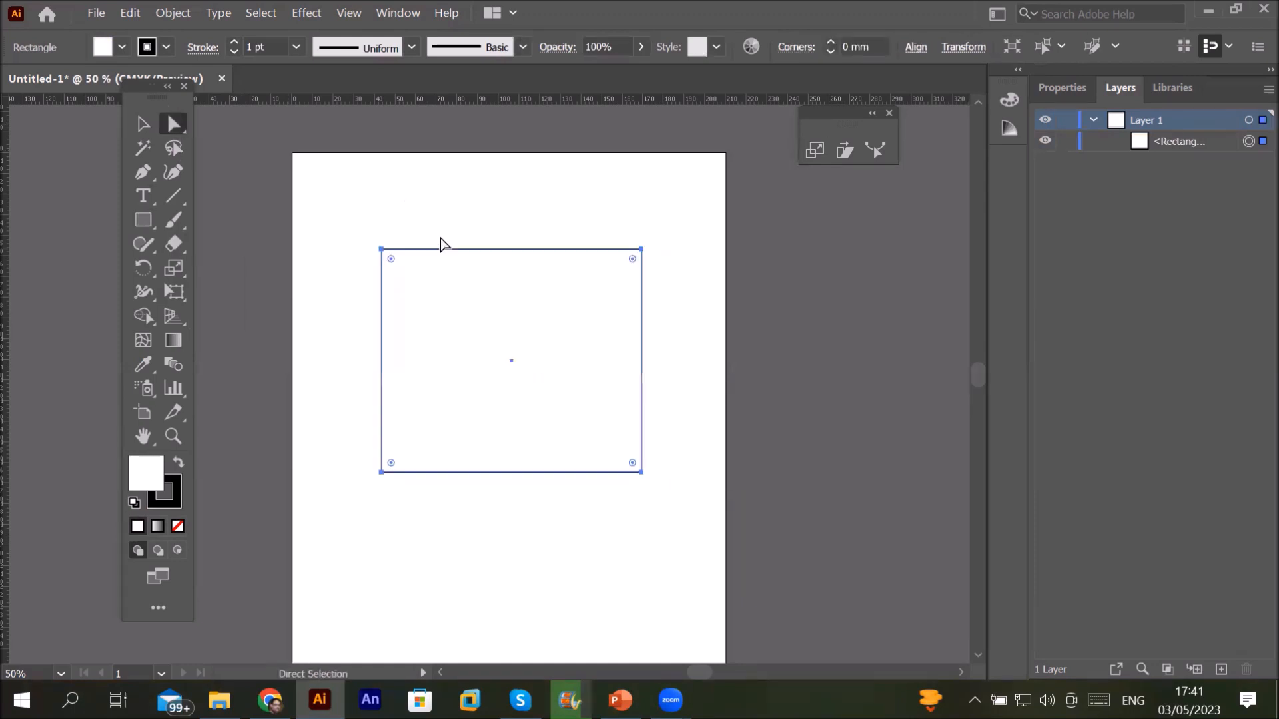
key("v")
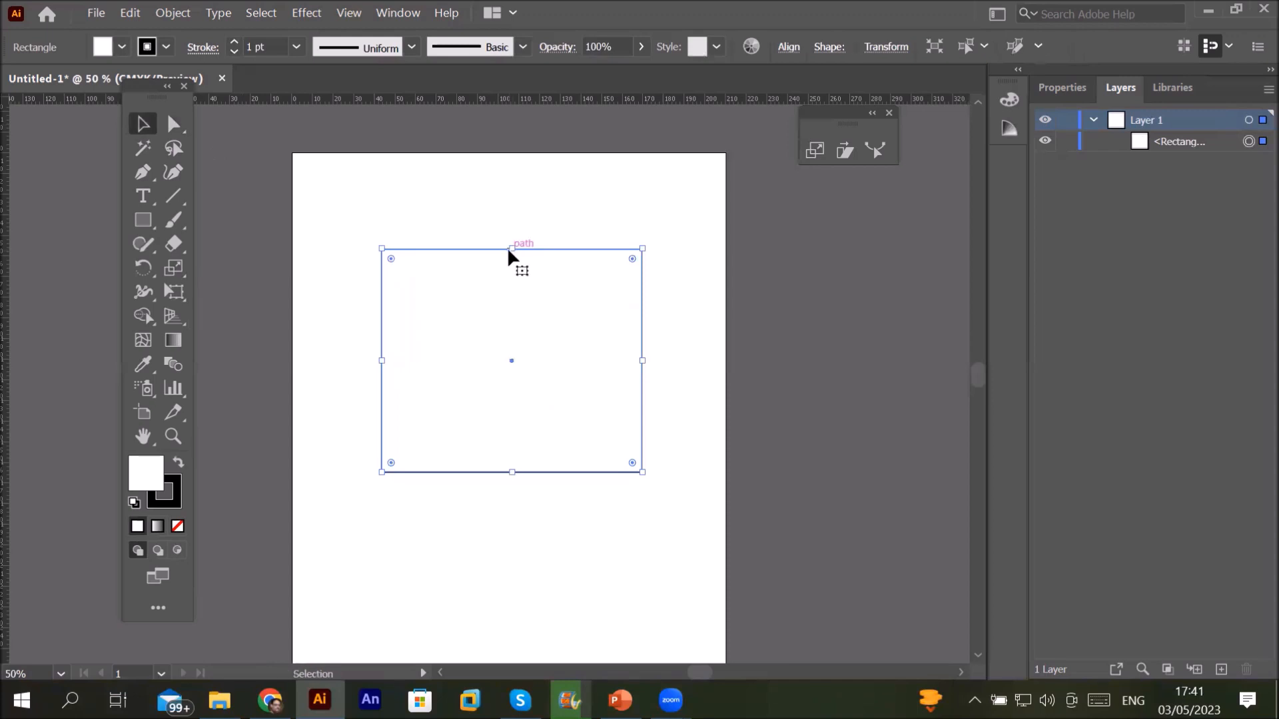
mouse_move(513, 252)
left_mouse_down()
mouse_move(517, 279)
mouse_move(520, 236)
left_mouse_up()
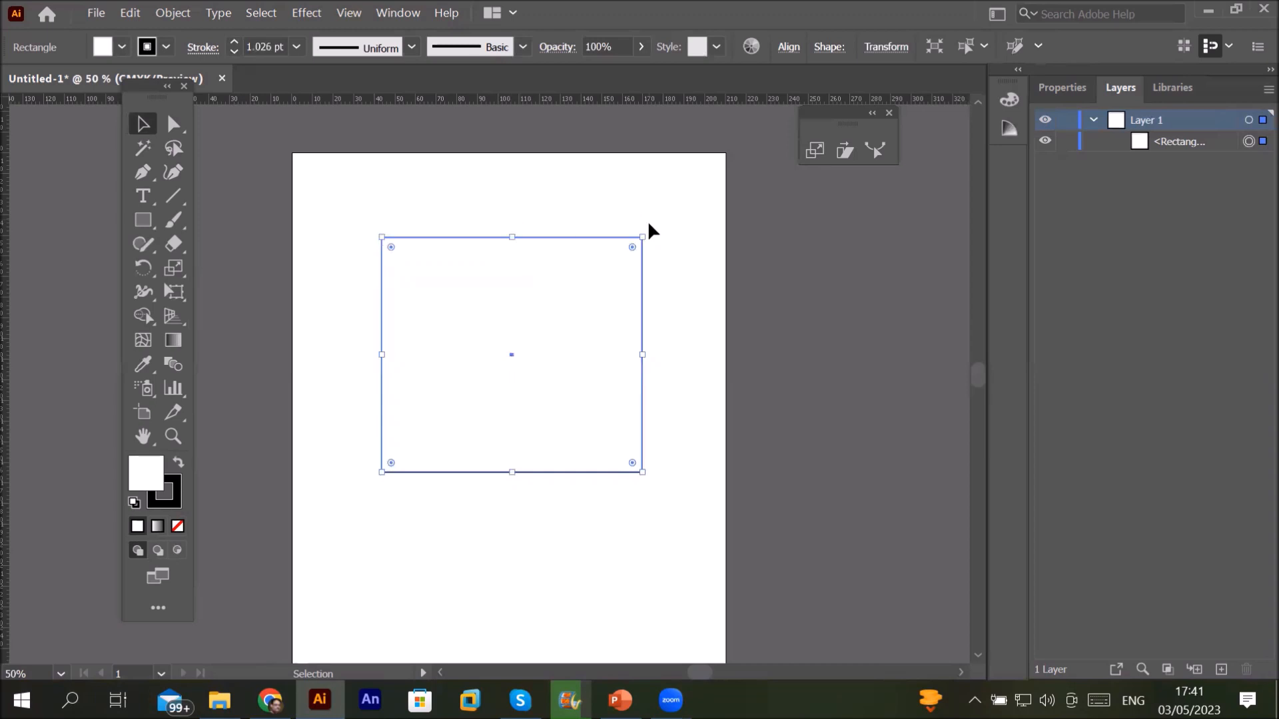
mouse_move(648, 228)
left_mouse_down()
mouse_move(662, 291)
mouse_move(654, 428)
mouse_move(660, 225)
left_mouse_up()
Step: Shear the rectangle into a slanted parallelogram with the Shear Tool
left_click(173, 268)
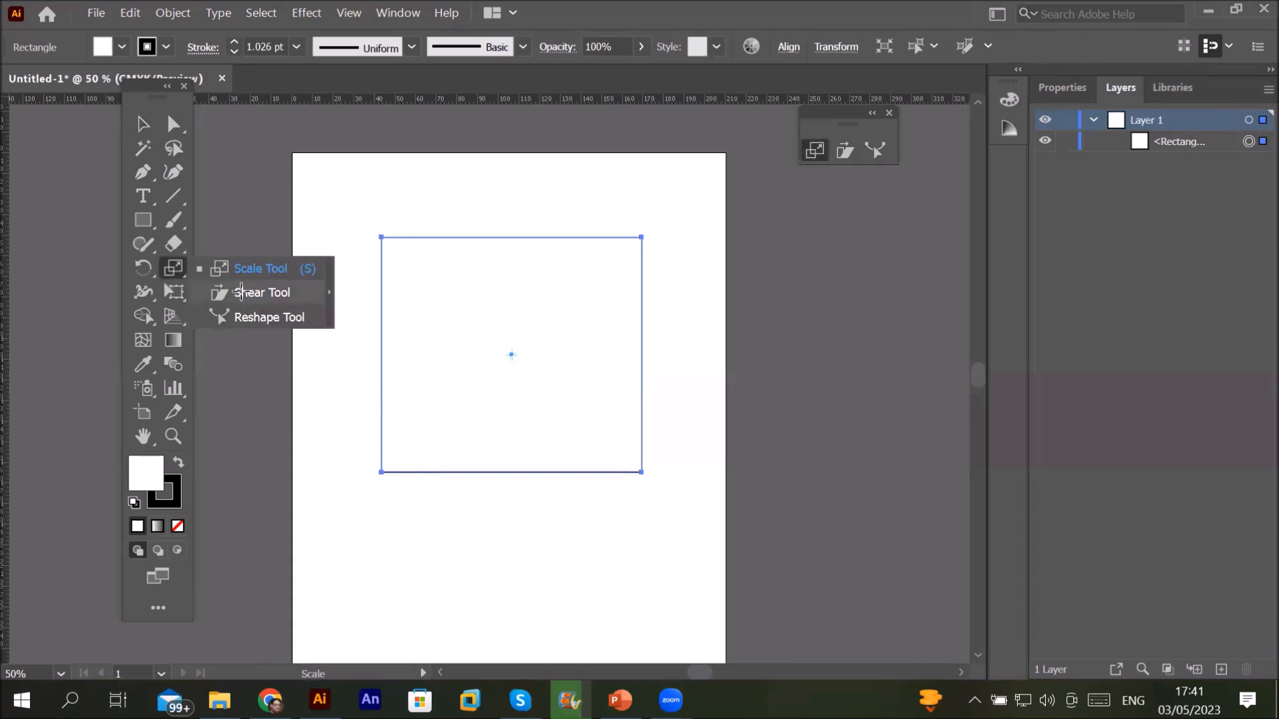
left_click(242, 292)
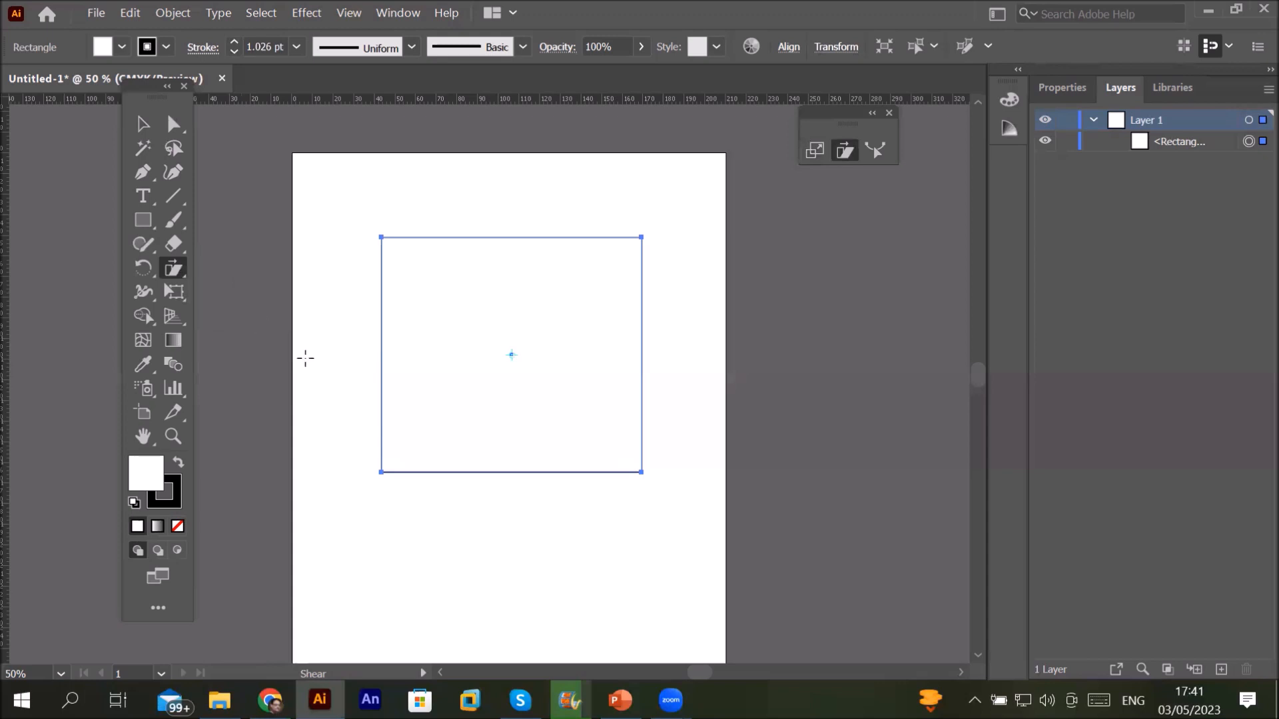
key("ctrl+1")
key("ctrl+minus")
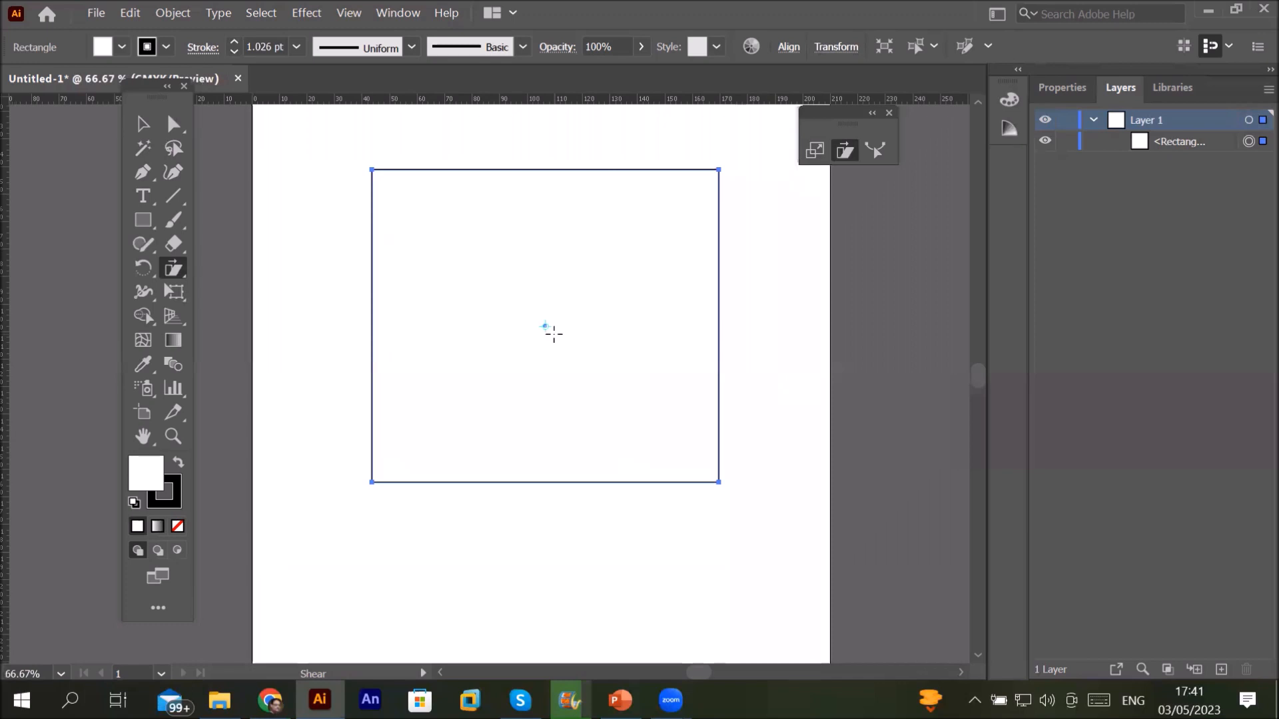
left_click_drag(546, 170, 602, 163)
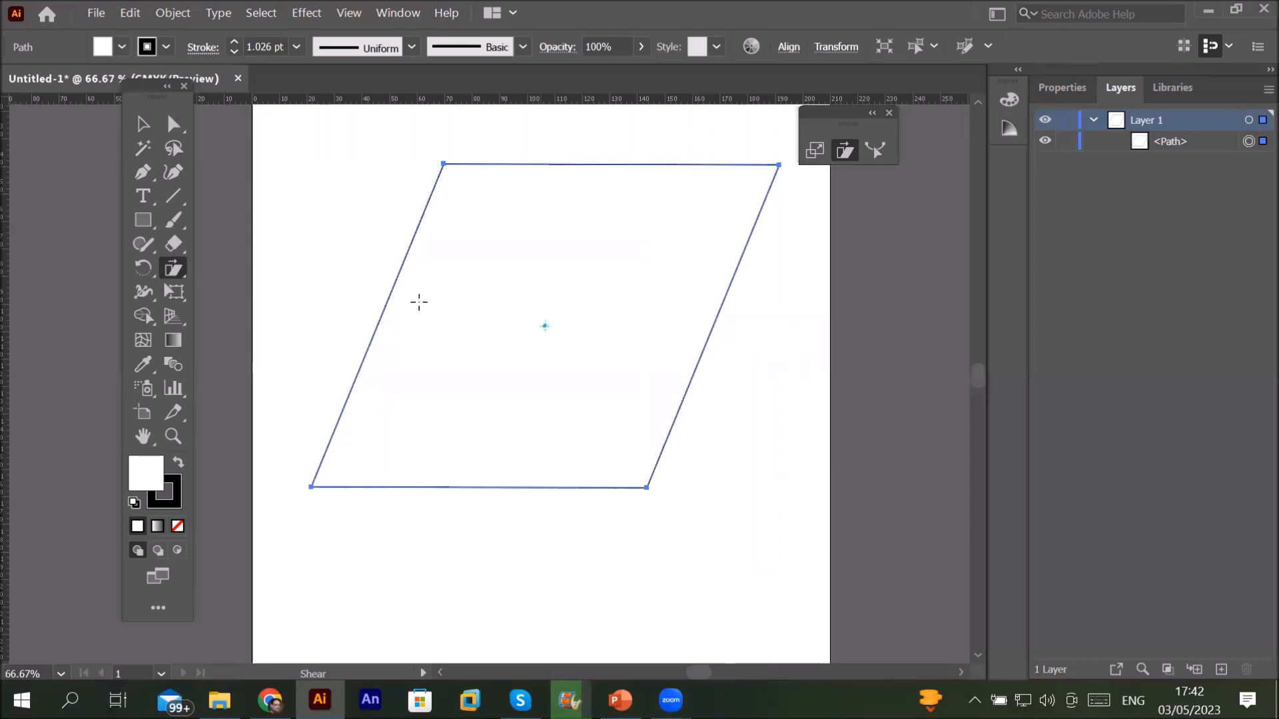
left_click_drag(381, 332, 487, 262)
Step: Undo both shears to restore the upright rectangle
key("ctrl")
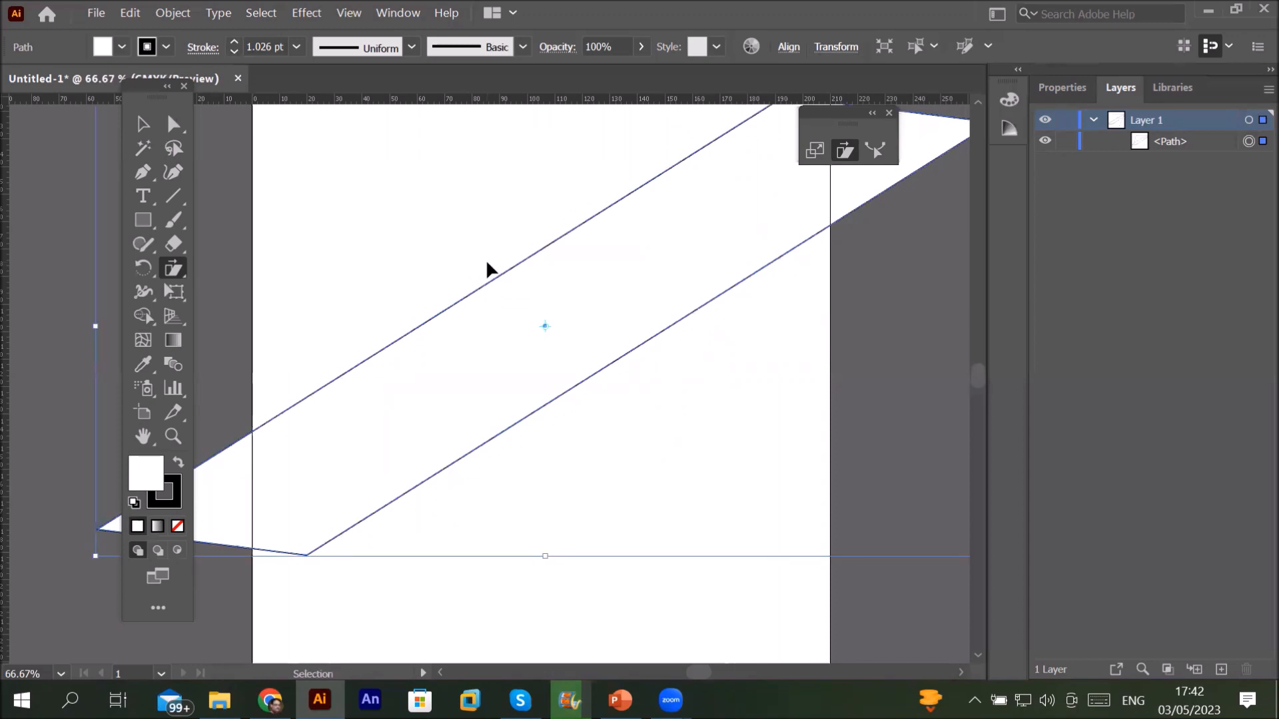
key("ctrl+z")
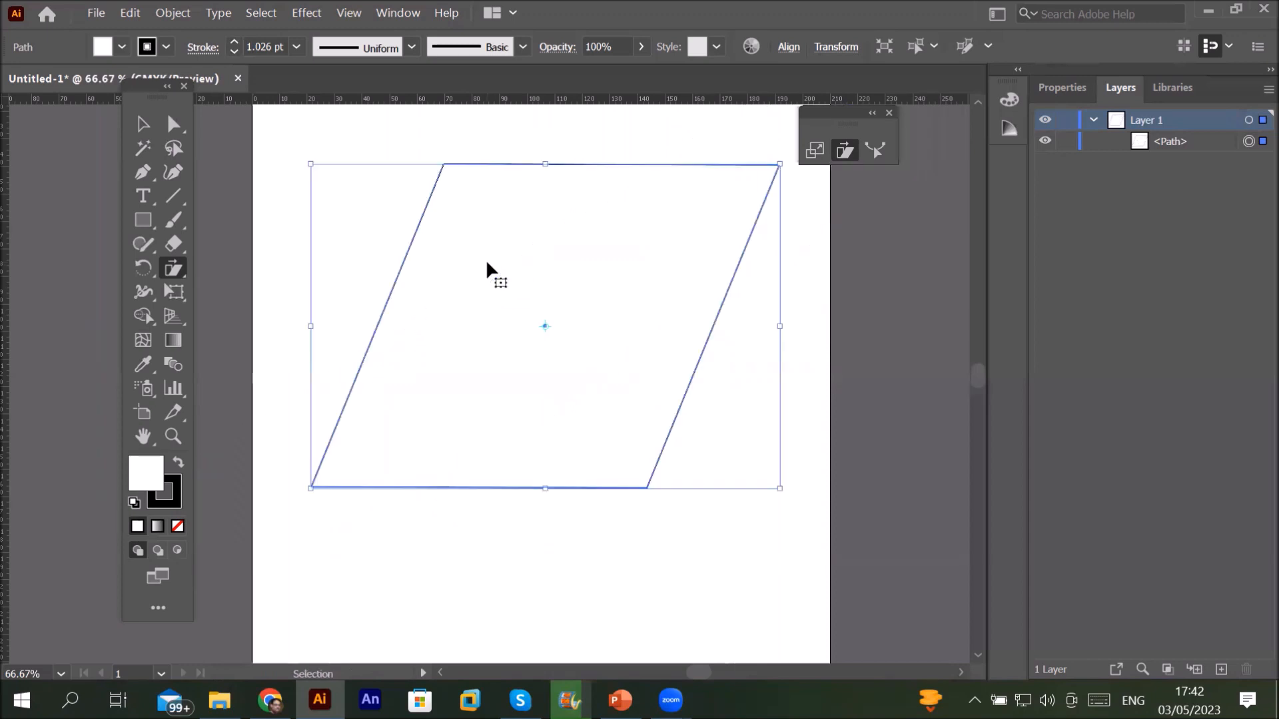
key("ctrl+z")
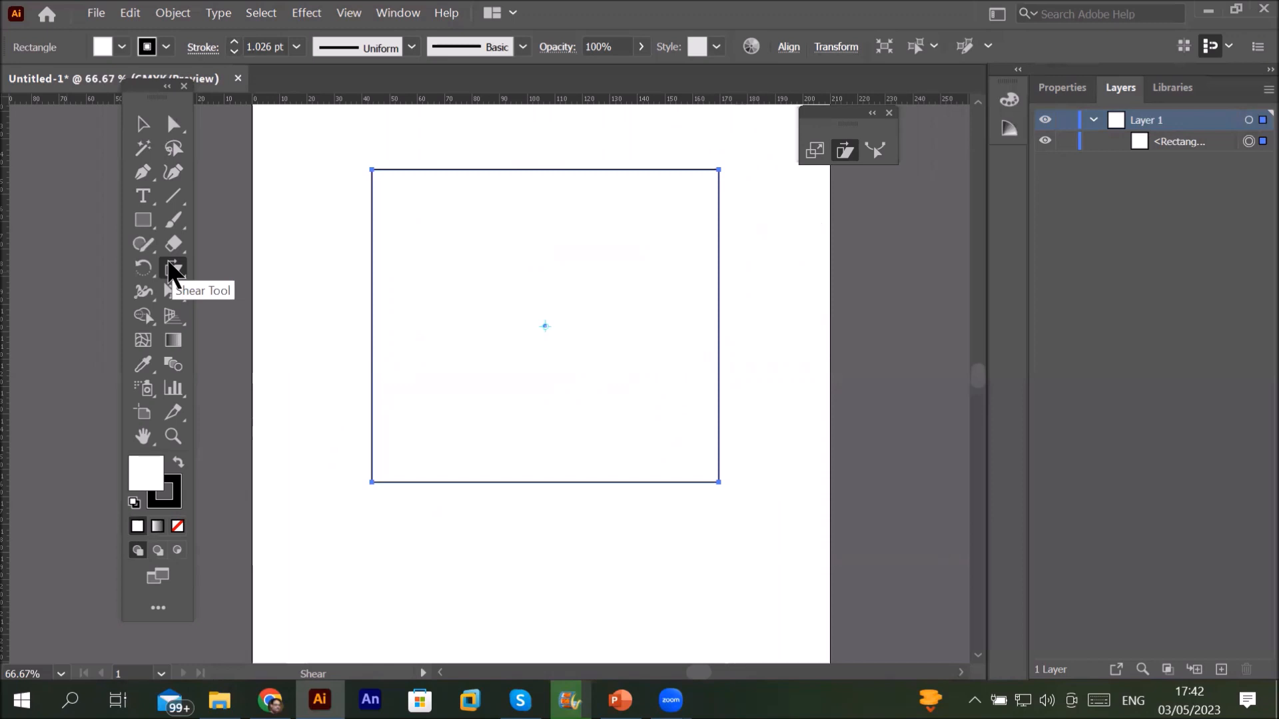
Step: Create a copy of the rectangle sheared 15° on the horizontal axis
double_click(172, 270)
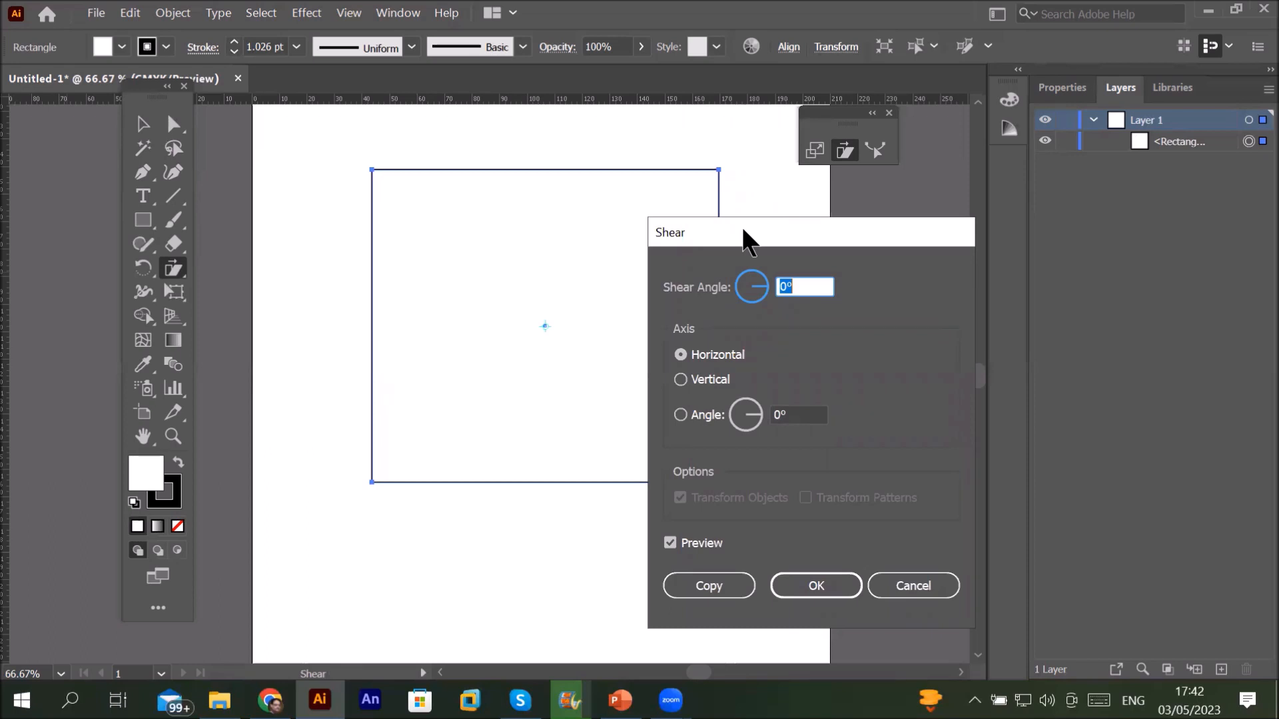
key("Tab")
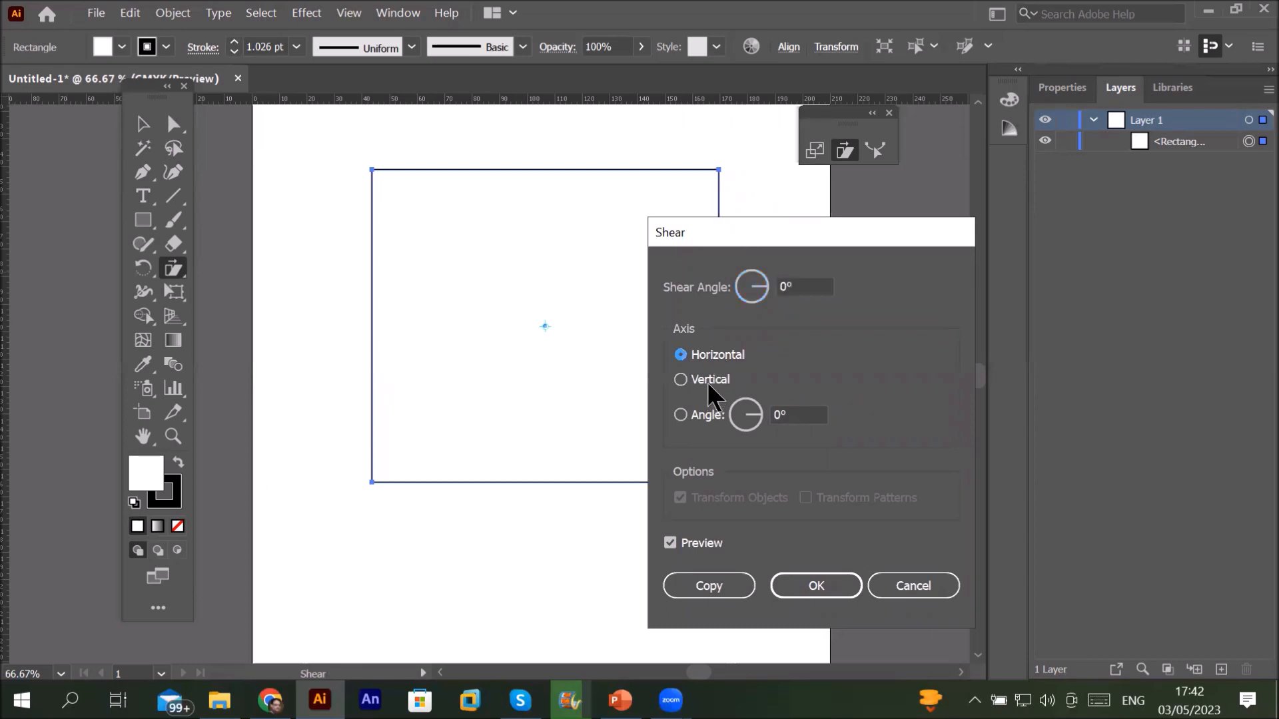
left_click(709, 380)
left_click(733, 357)
left_click(734, 289)
type("15")
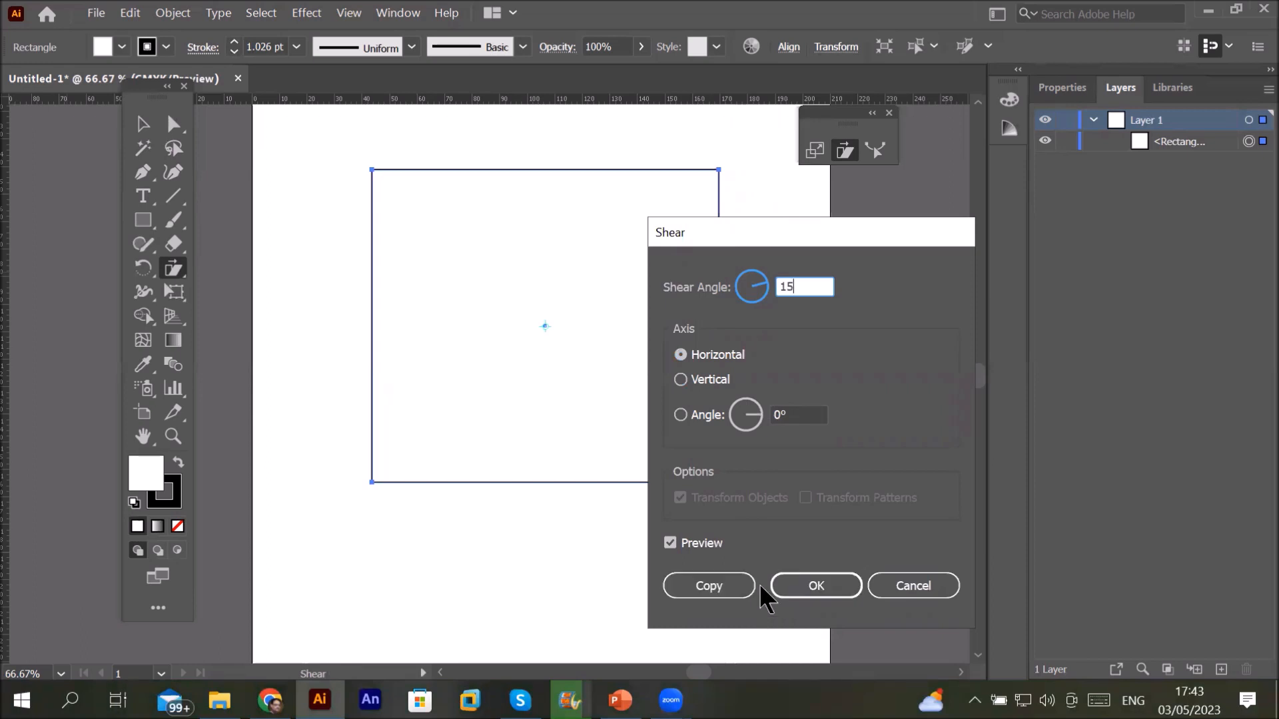
key("Return")
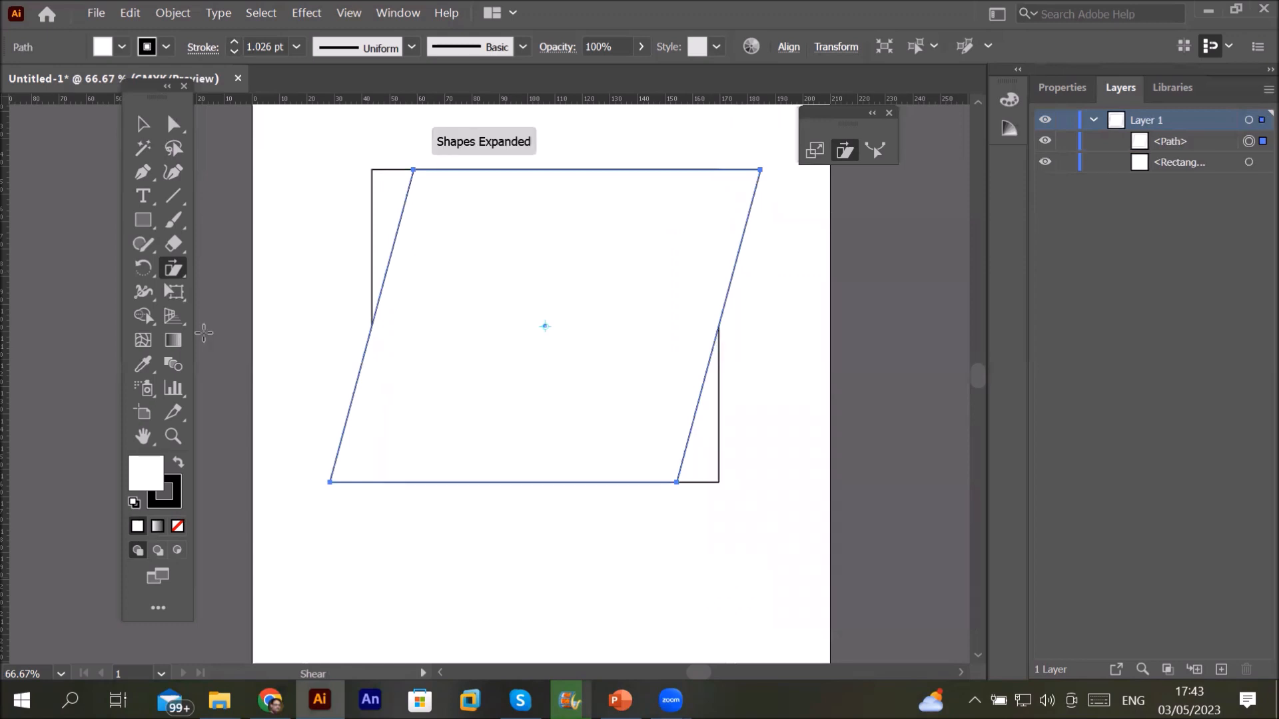
Step: Move the sheared copy down the page with the Selection tool
left_click(152, 130)
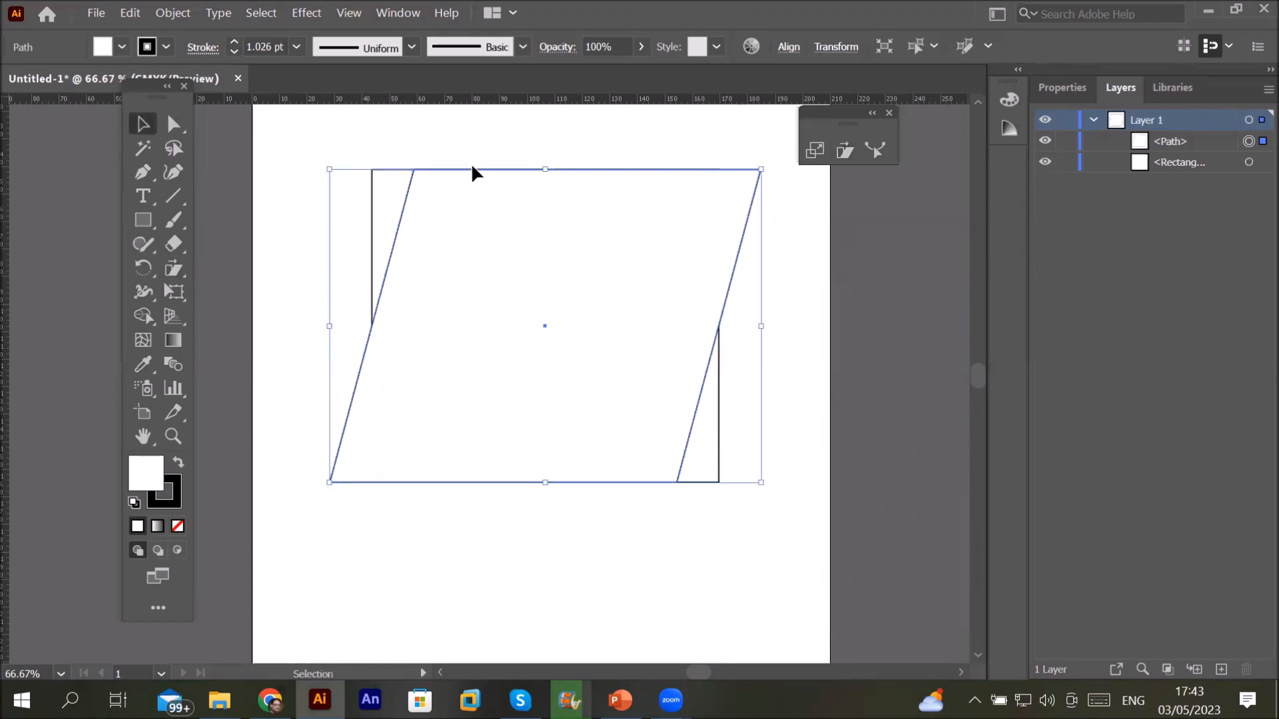
left_click_drag(485, 169, 493, 423)
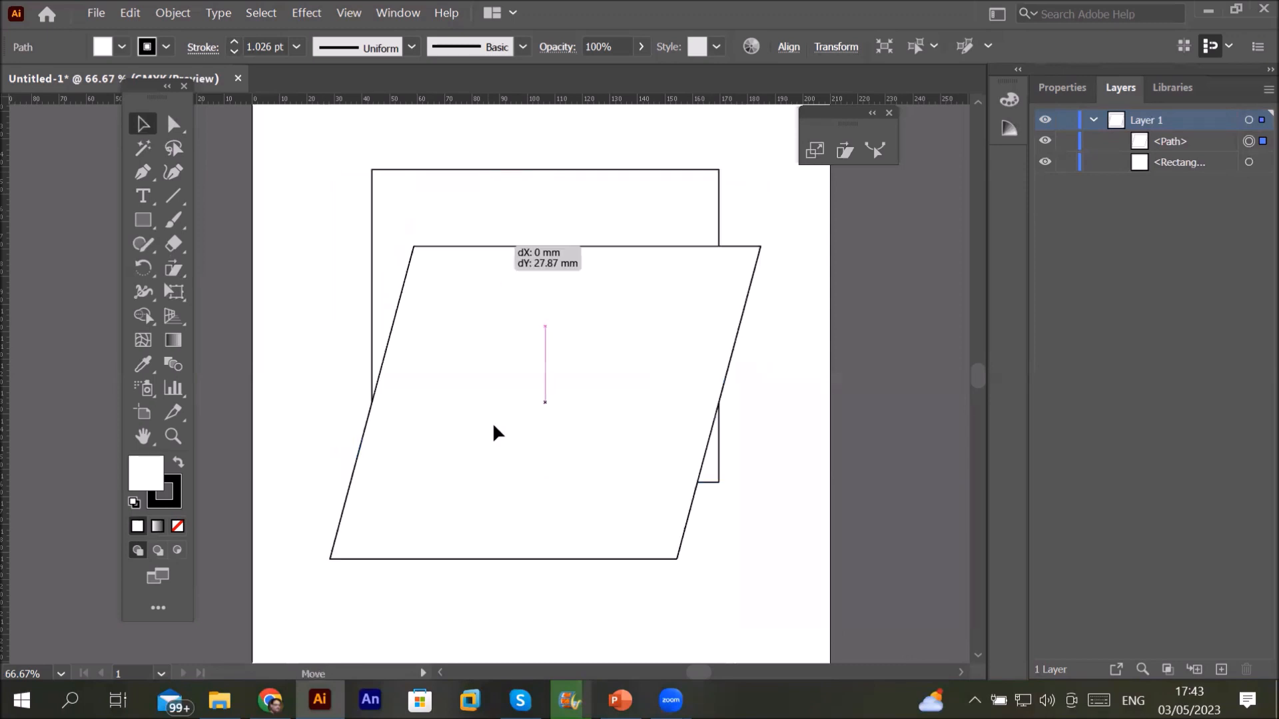
left_click_drag(566, 281, 550, 221)
Step: Align the sheared copy with the rectangle and fill it orange
left_click_drag(530, 170, 531, 171)
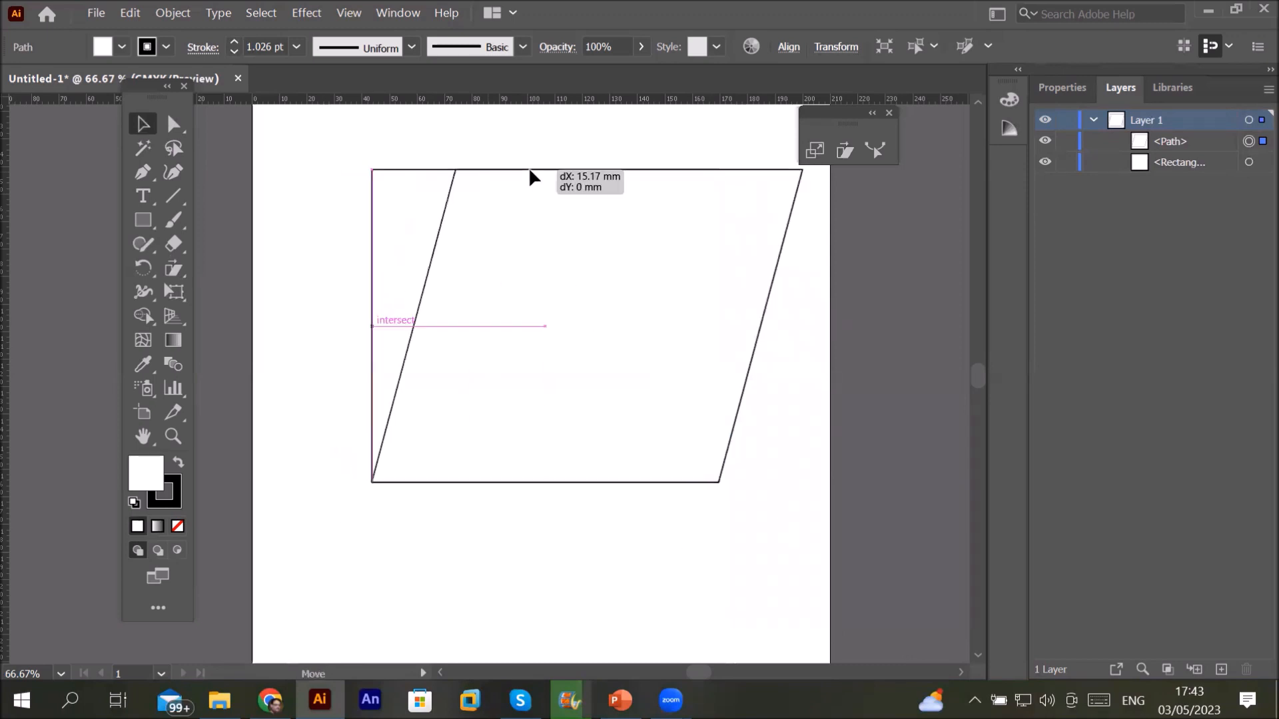
left_click(120, 44)
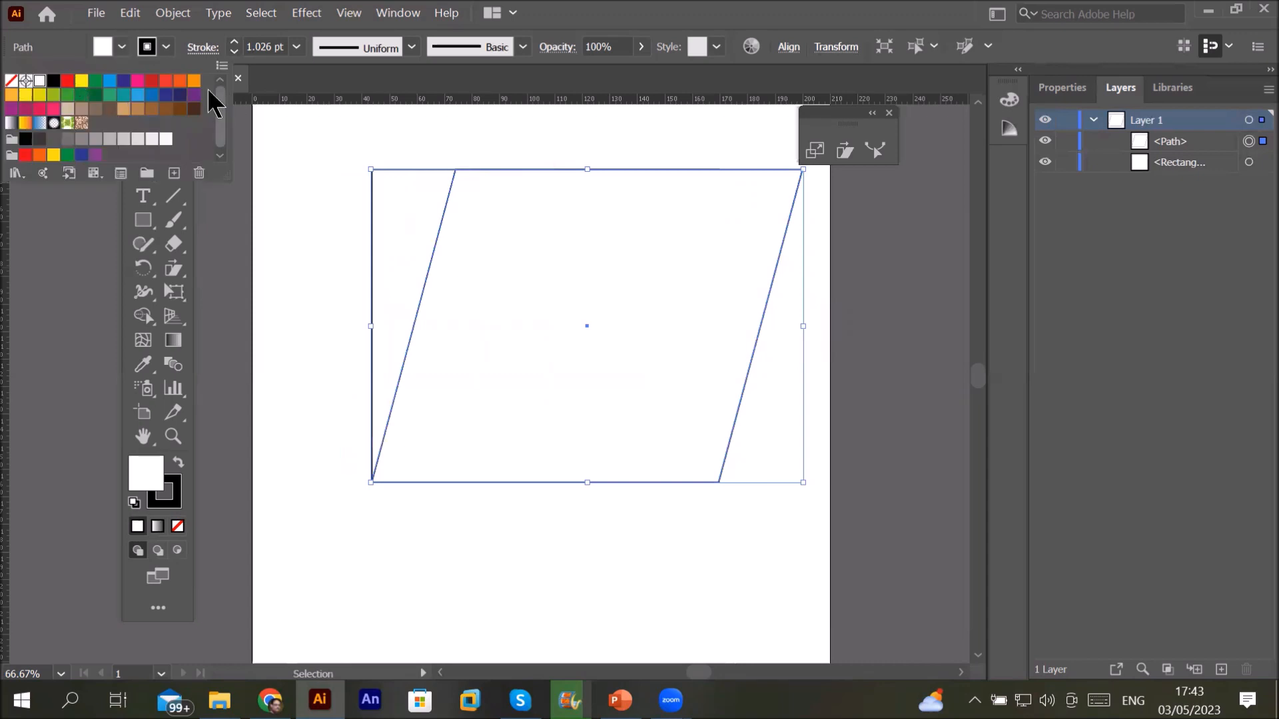
left_click(180, 81)
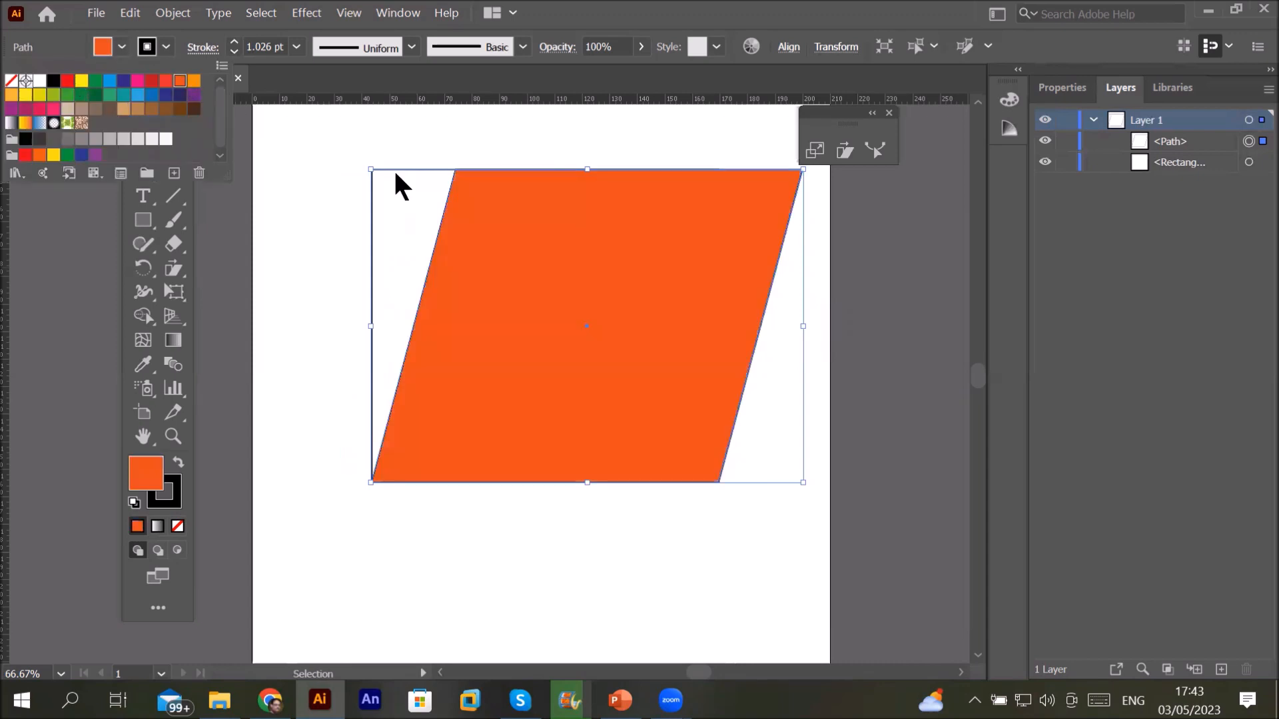
Step: Fill the rectangle behind it tan, then deselect to view the result
left_click(399, 168)
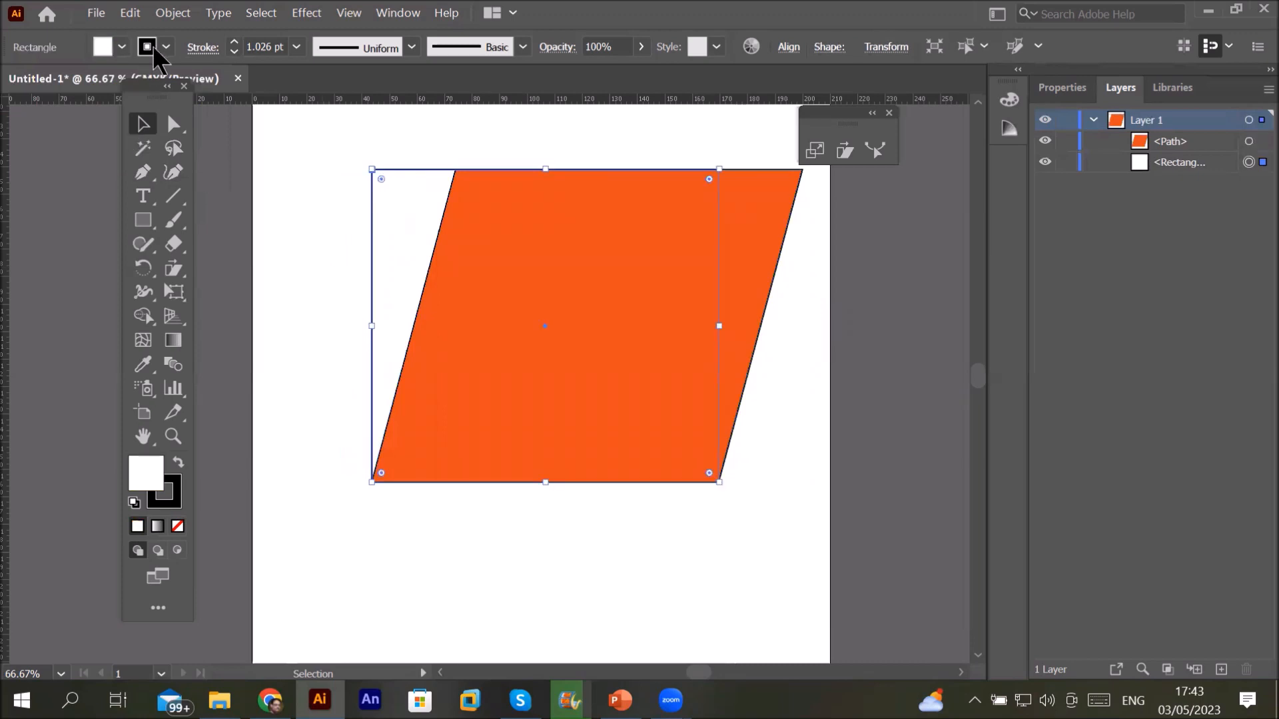
left_click(121, 47)
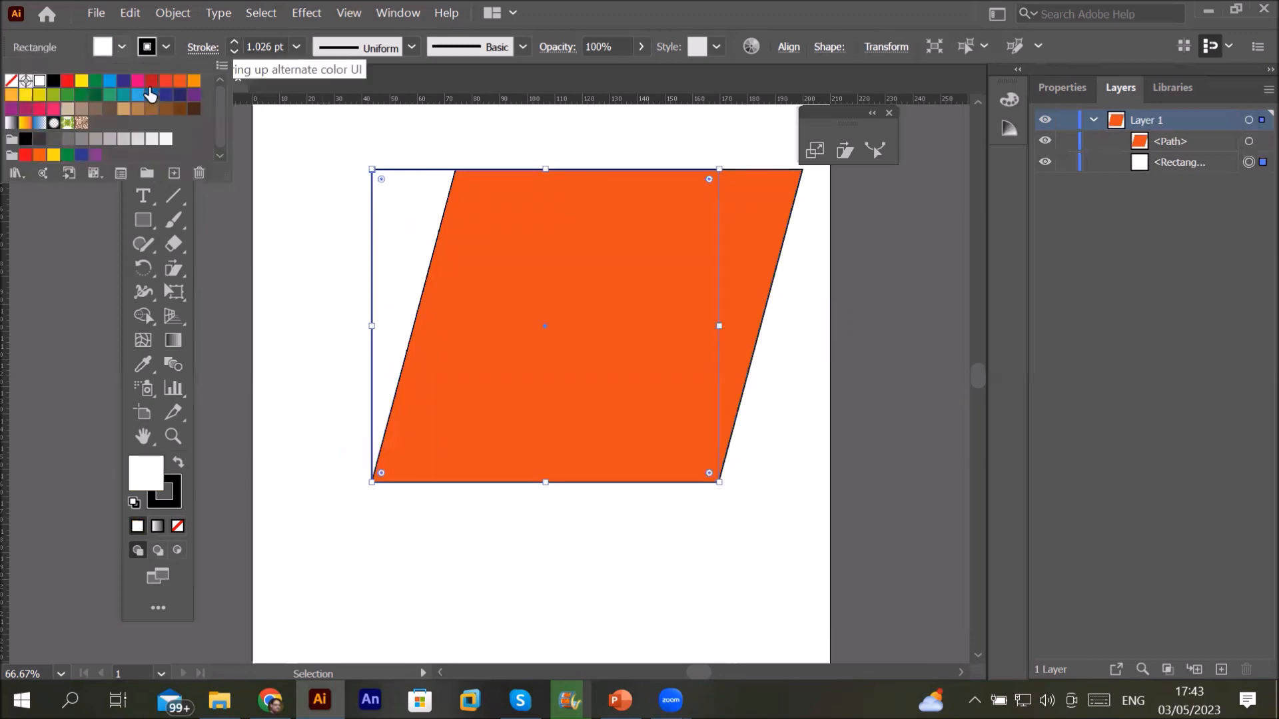
left_click(125, 109)
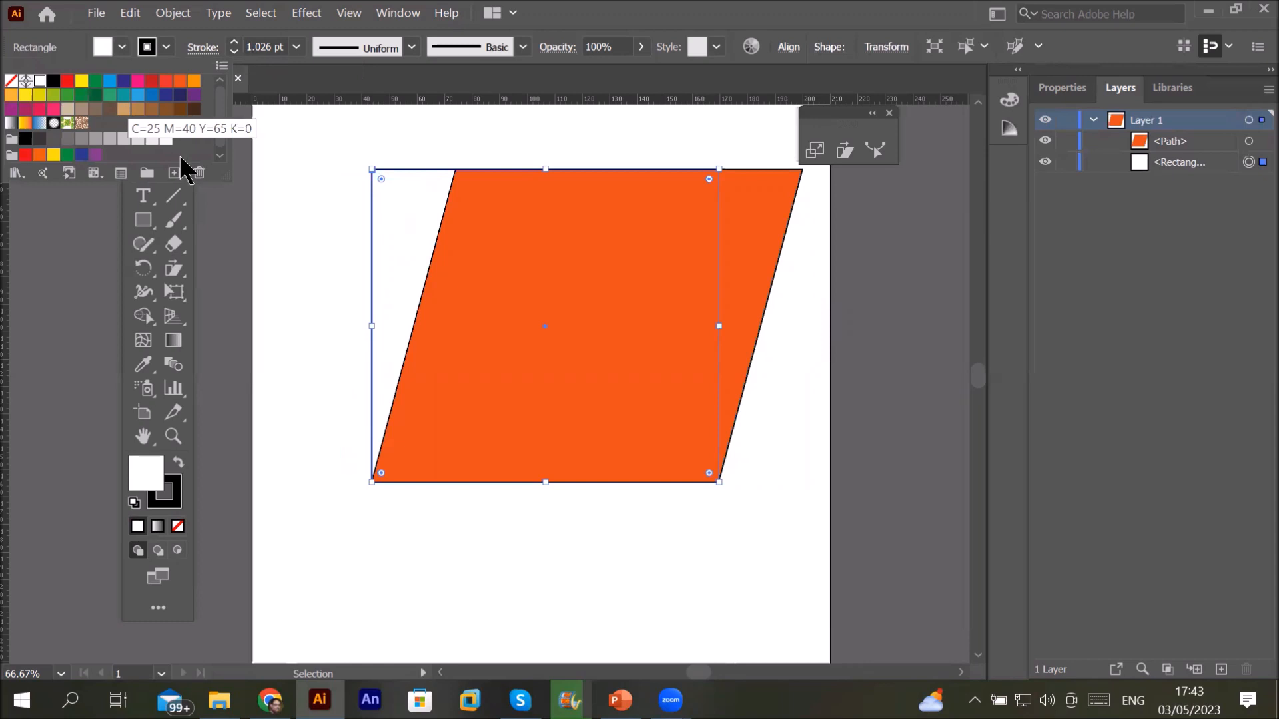
left_click(331, 247)
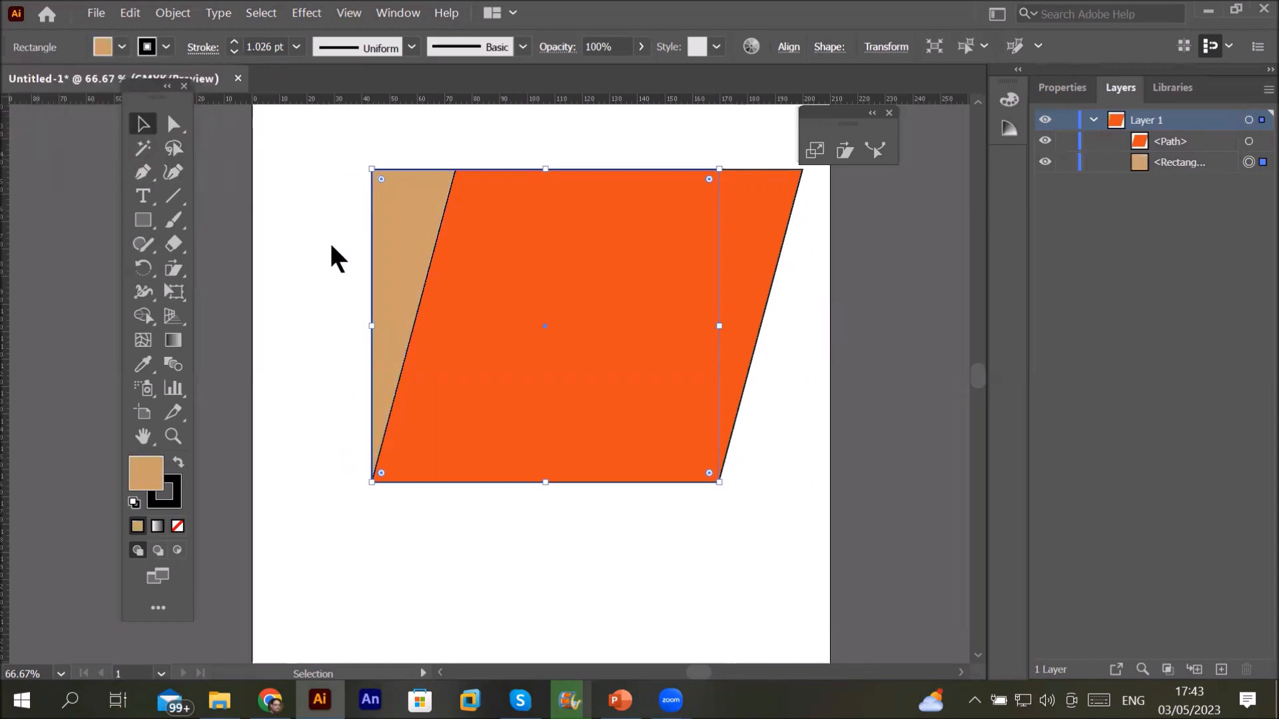
left_click(331, 246)
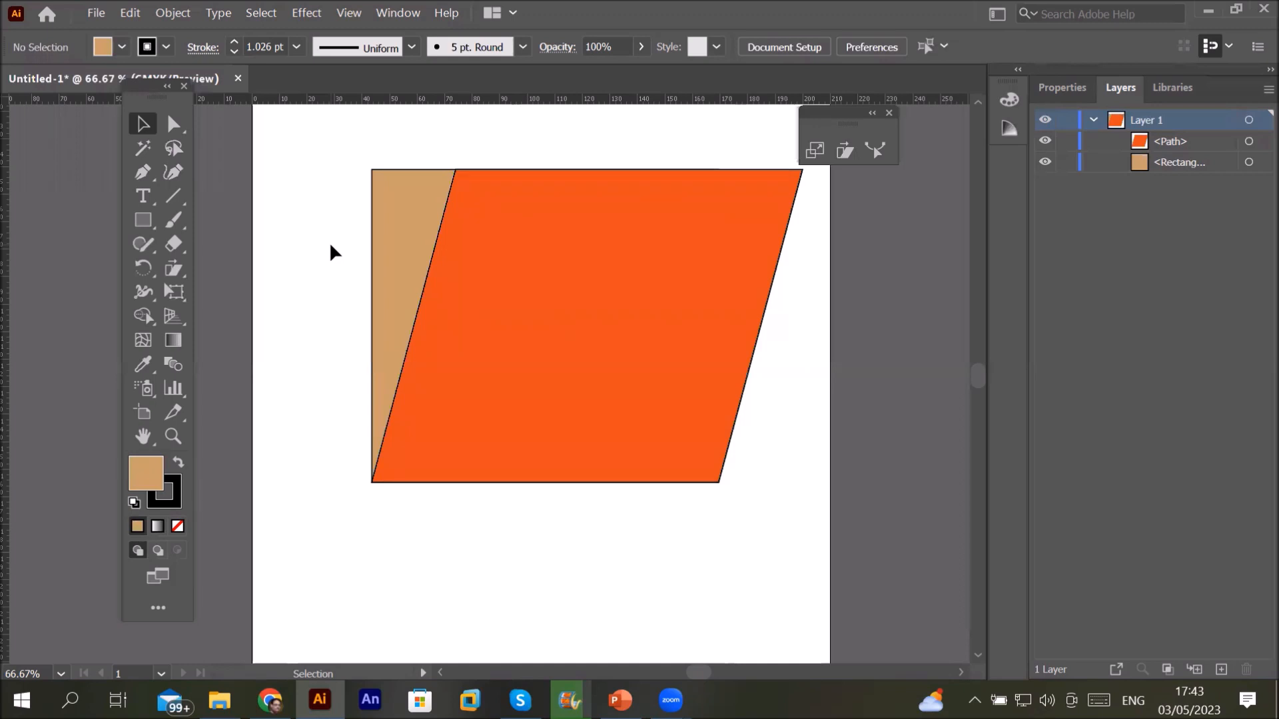
Step: Undo the tan fill and the other recent changes
key("ctrl")
key("ctrl+z")
key("ctrl+z")
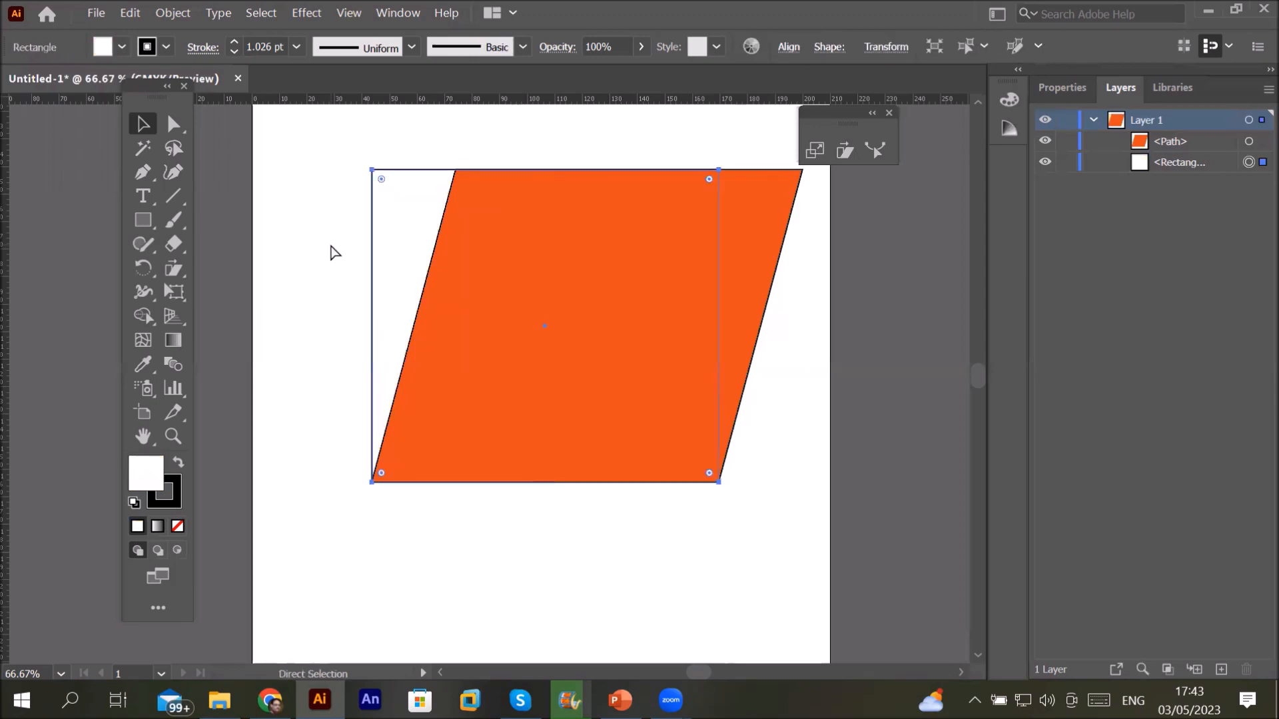
key("ctrl+z")
key("ctrl+z")
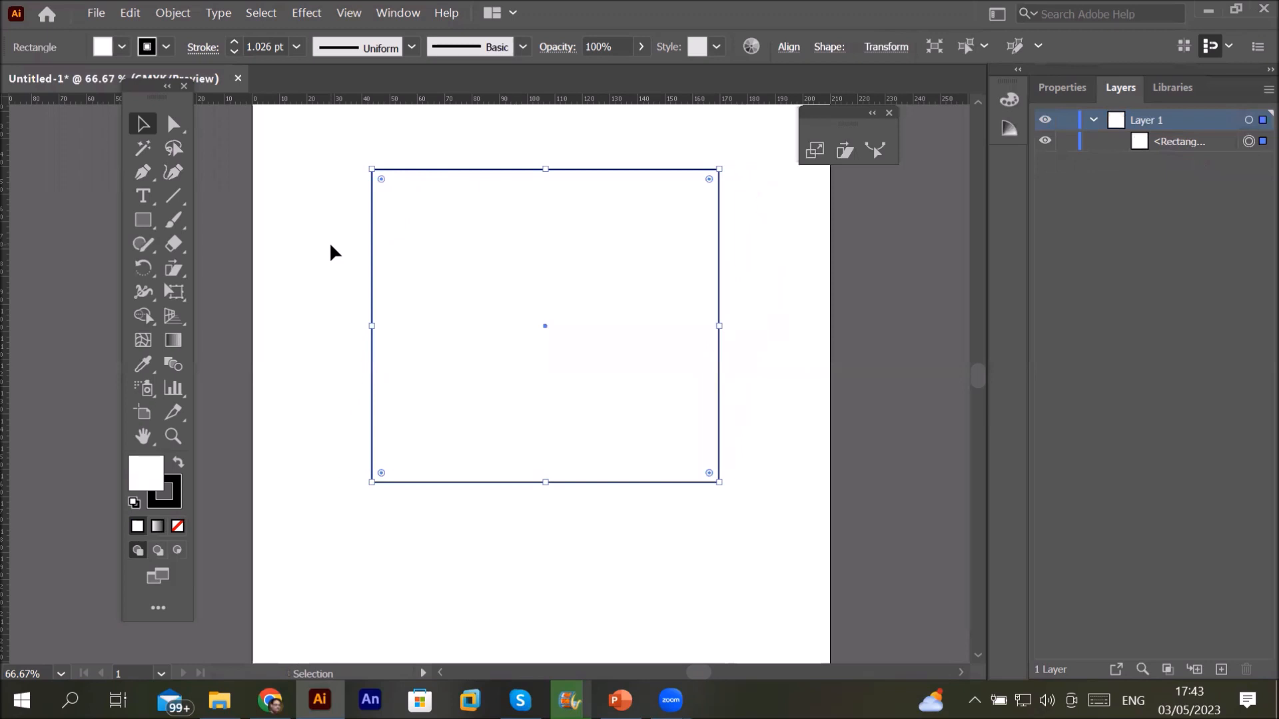
Step: Create a copy of the rectangle sheared 30° on the vertical axis
double_click(175, 271)
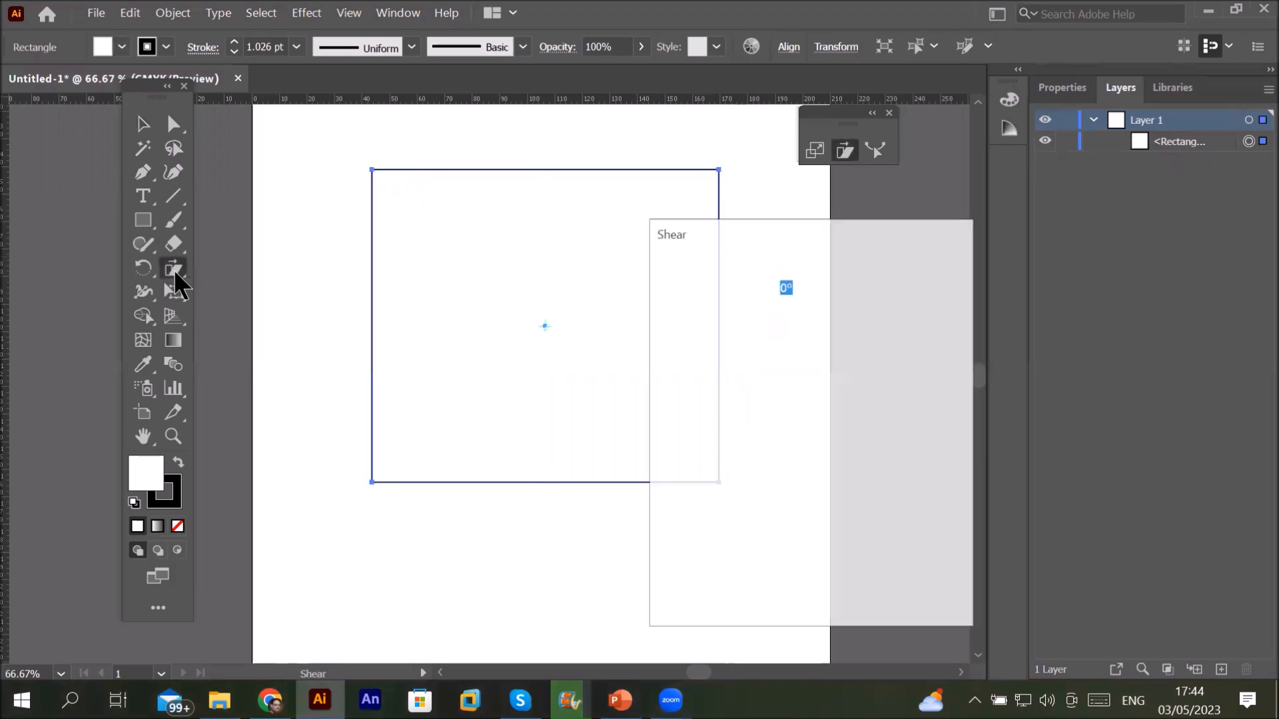
left_click(706, 378)
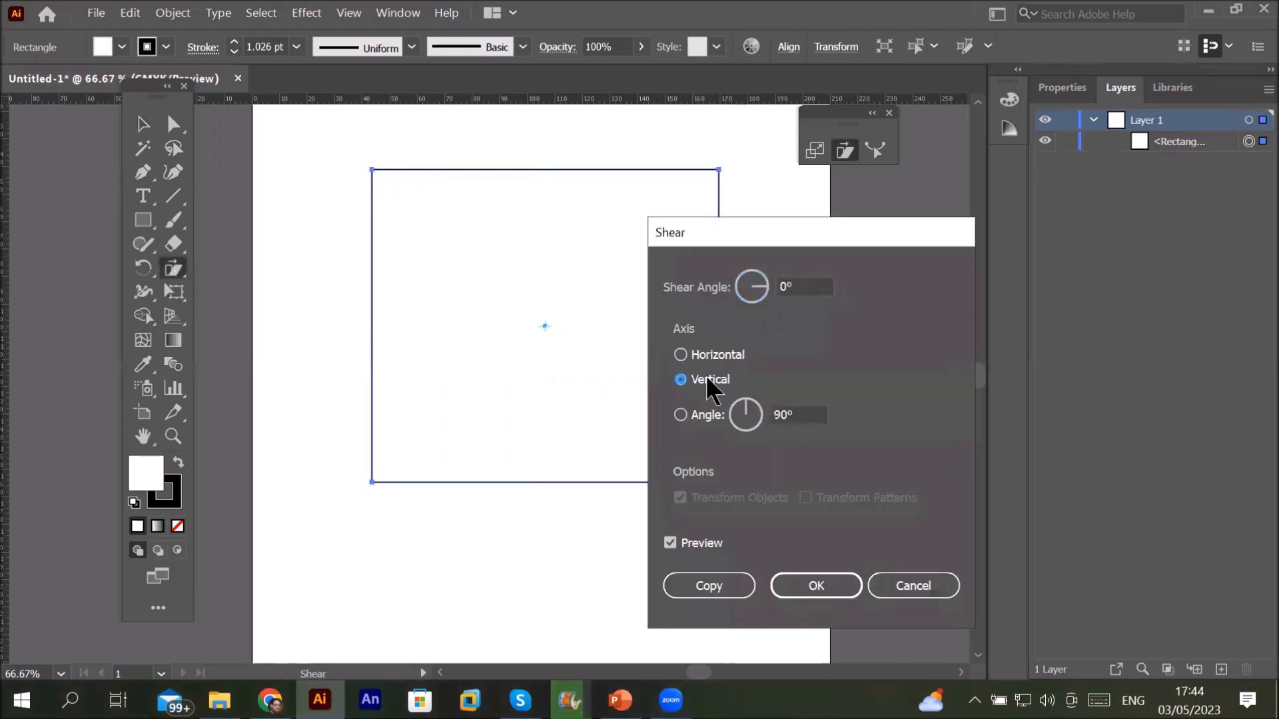
left_click(729, 282)
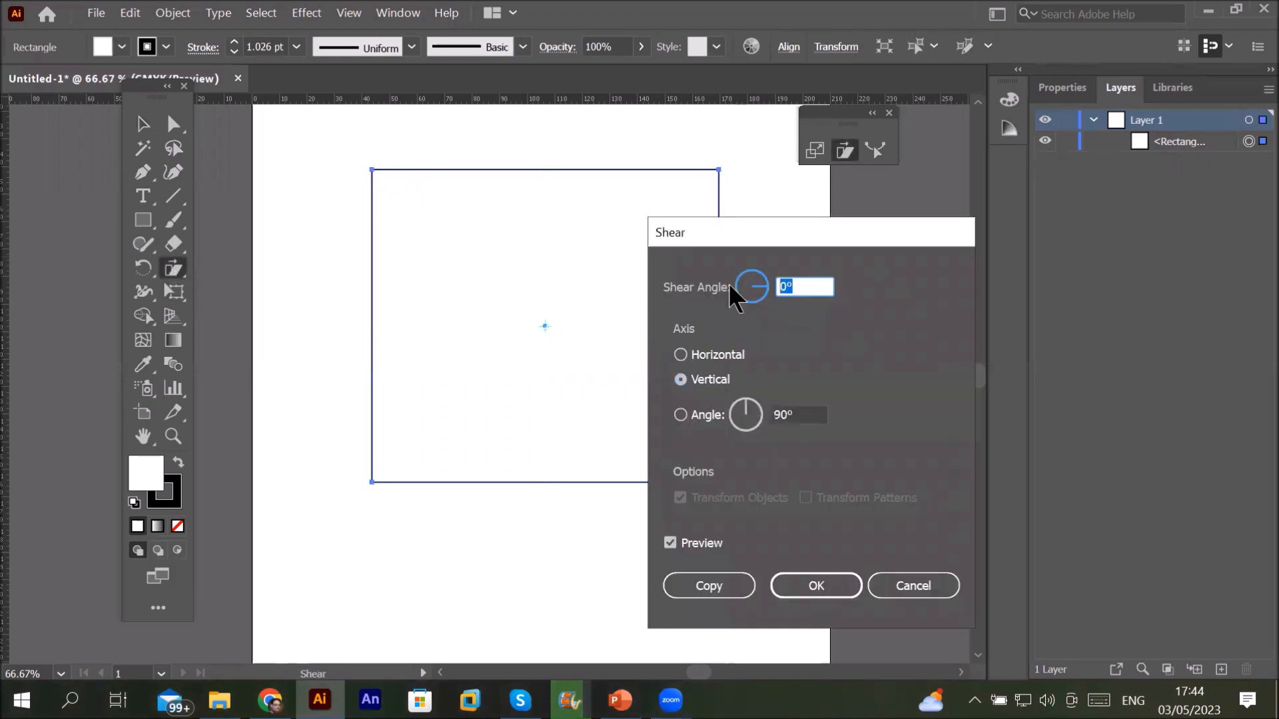
type("30")
left_click(730, 574)
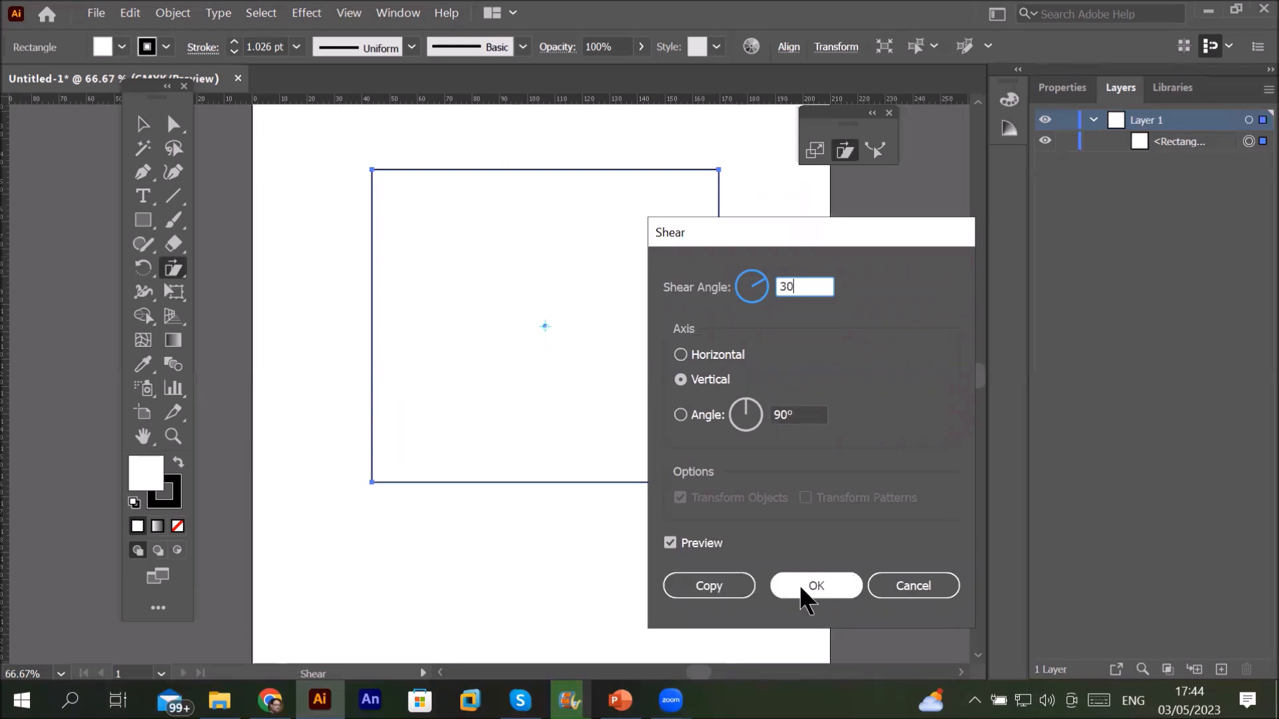
left_click(720, 586)
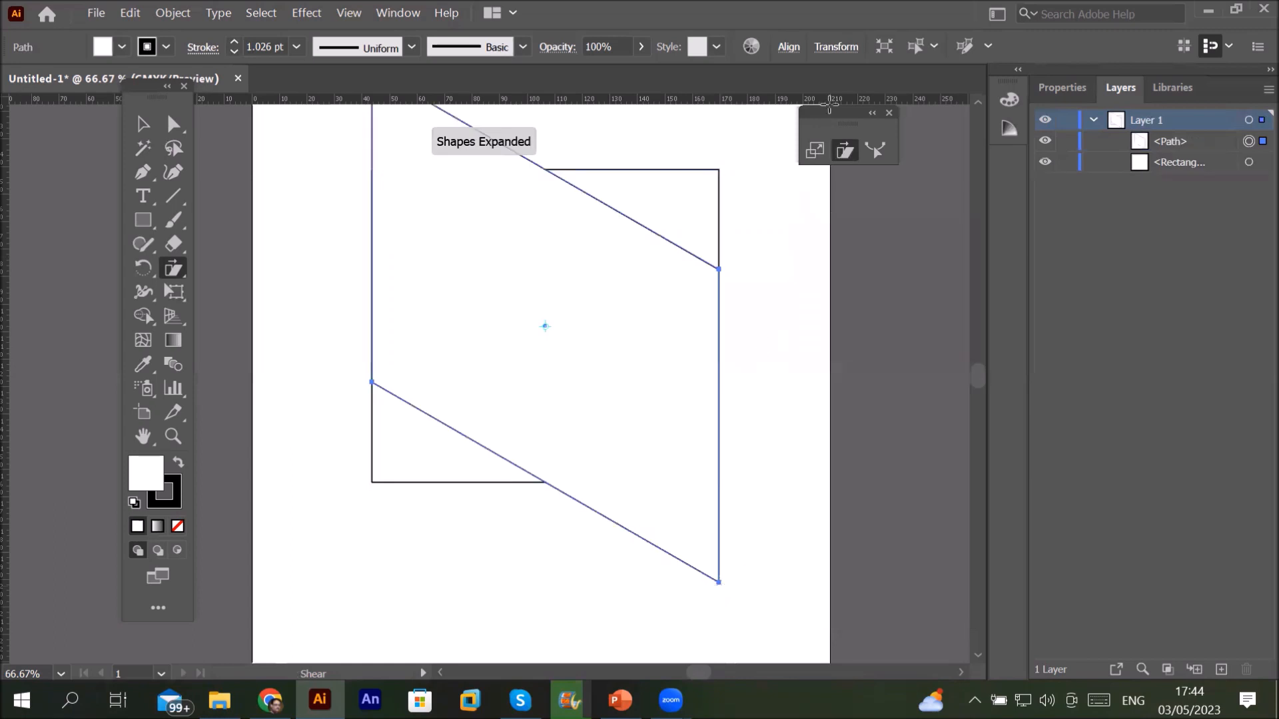
left_click(978, 103)
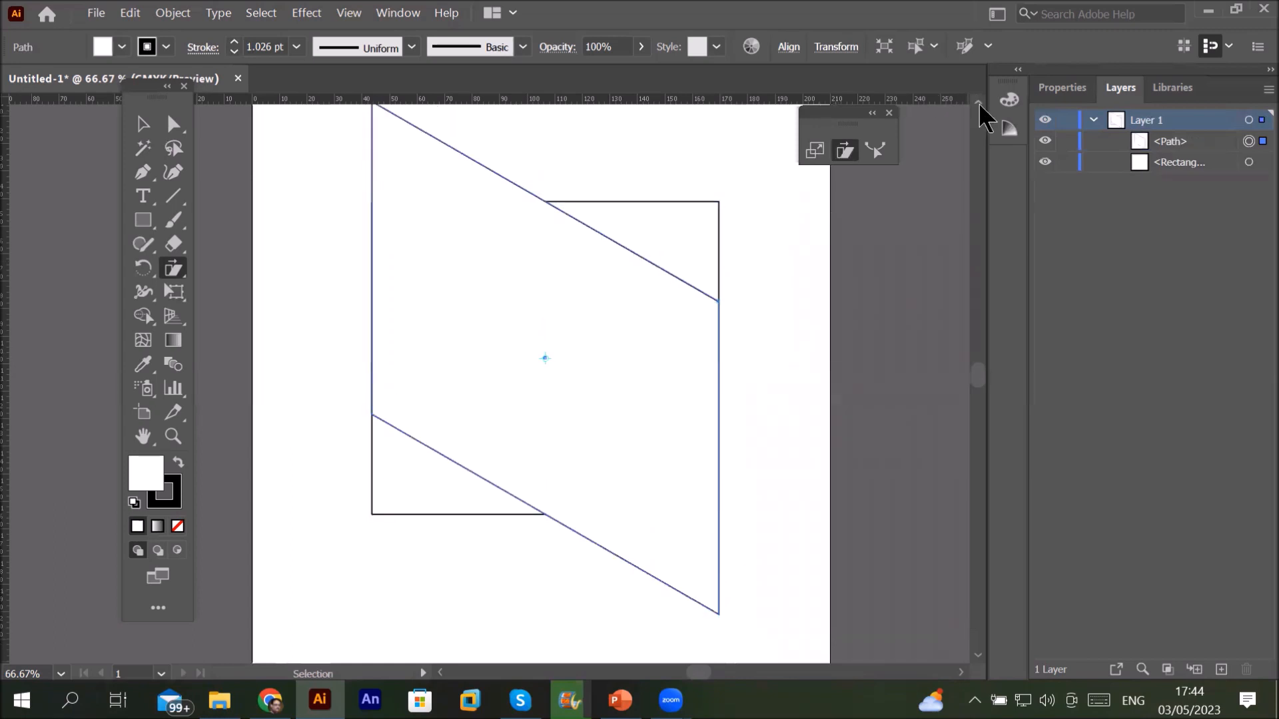
left_click(979, 103)
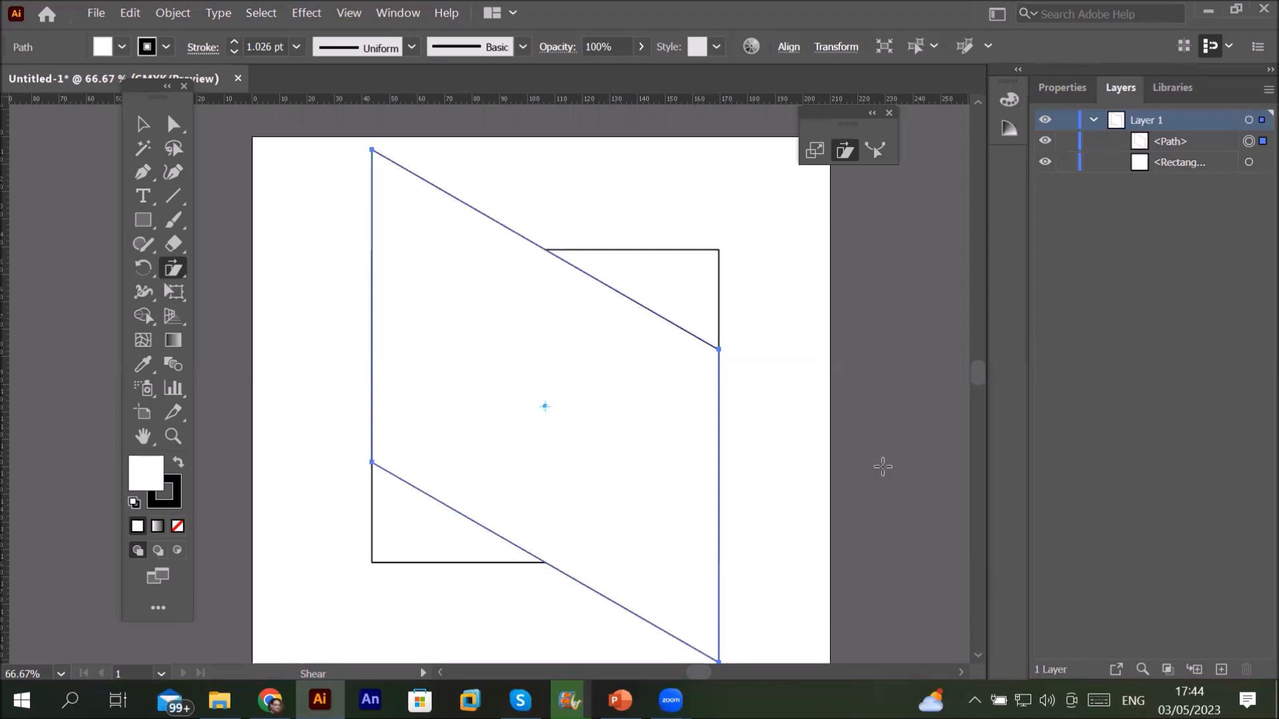
scroll(883, 468, "down", 1, "alt")
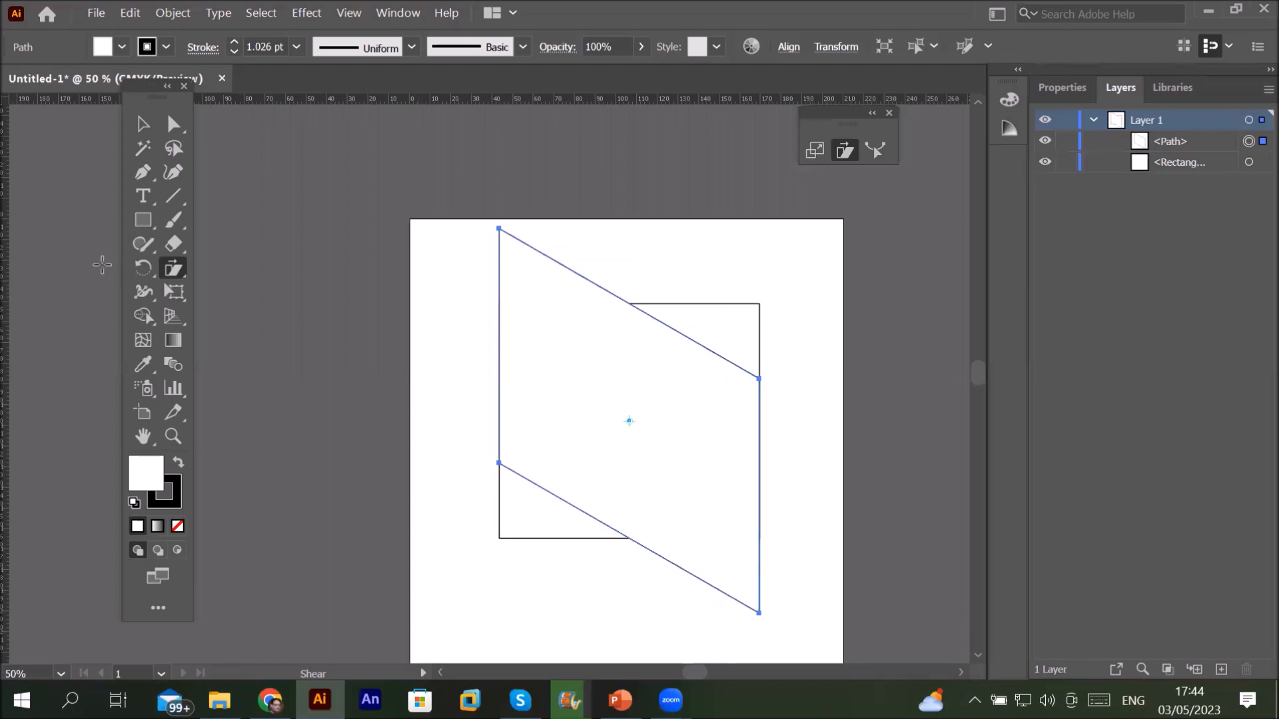
left_click(142, 127)
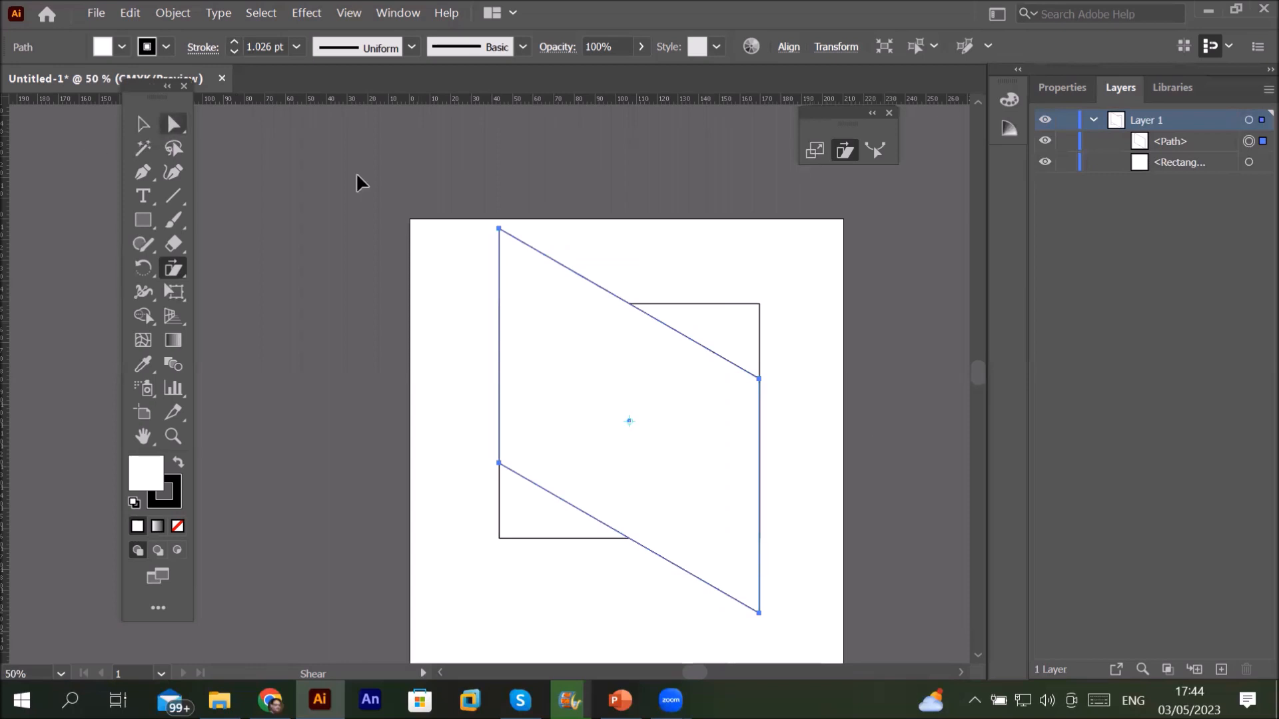
left_click(739, 300)
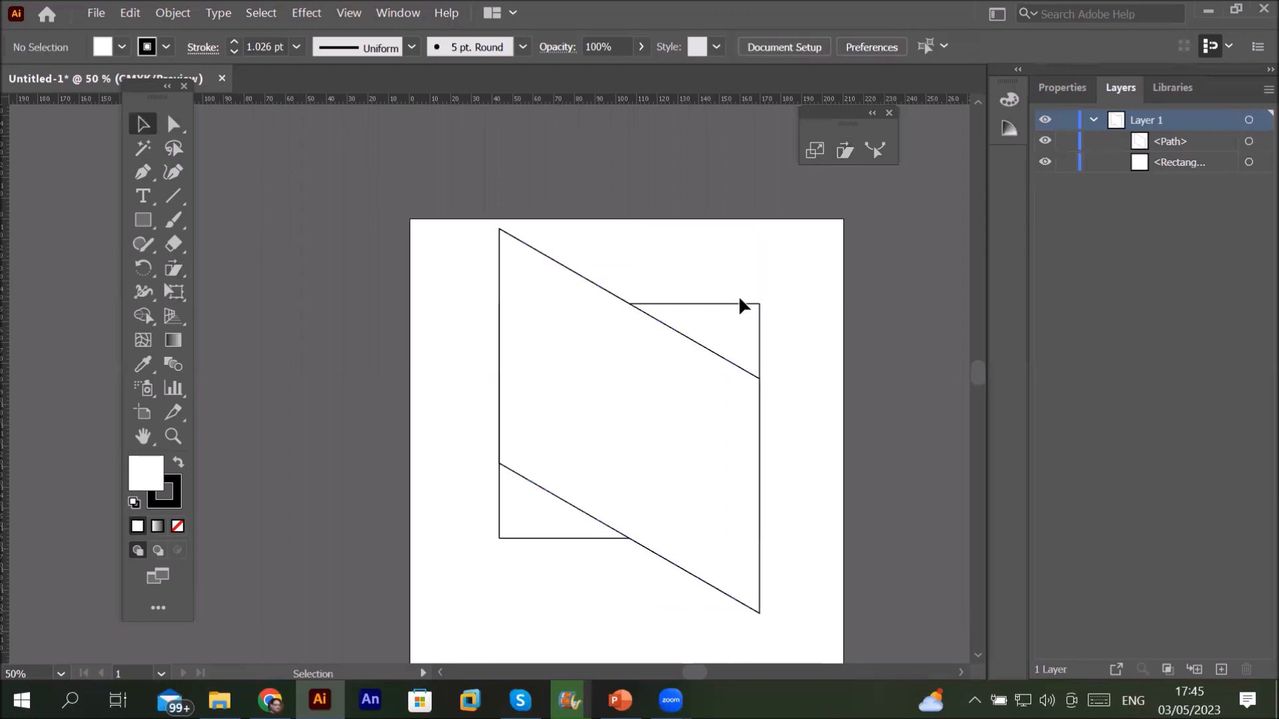
left_click(743, 305)
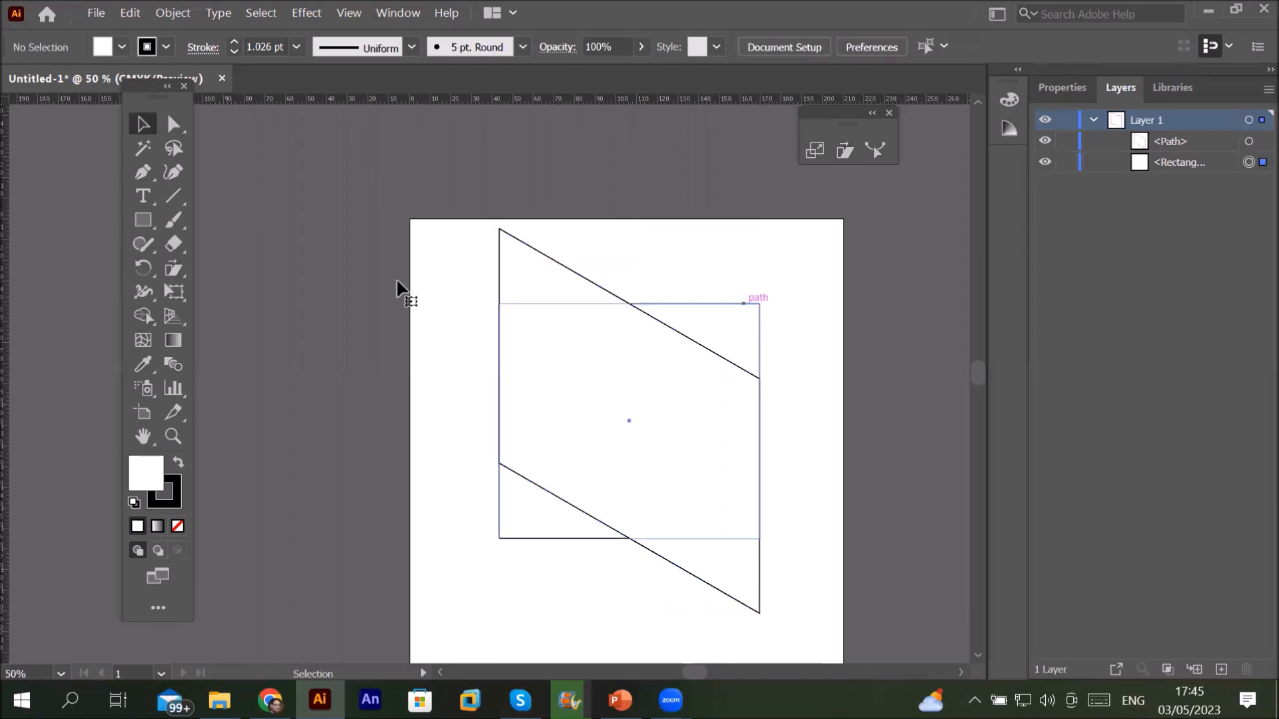
Step: Browse the Object menu and close it without choosing a command
left_click(176, 16)
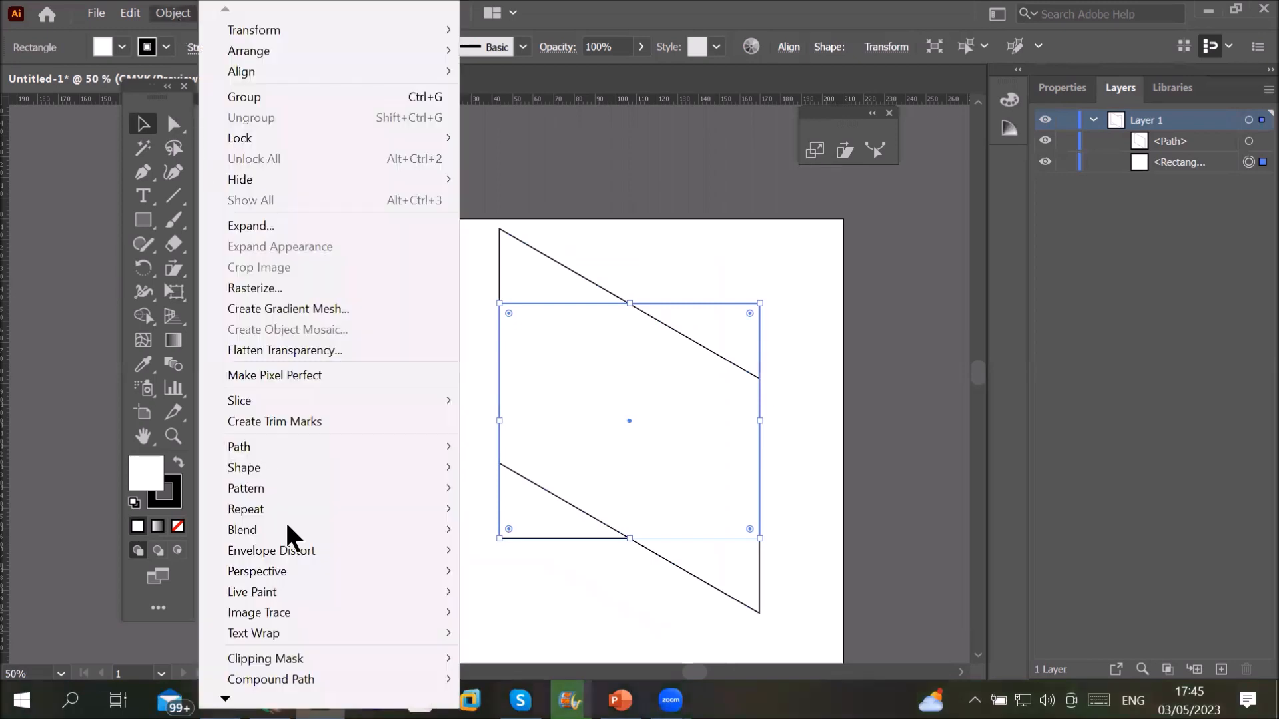
mouse_move(302, 506)
mouse_move(313, 483)
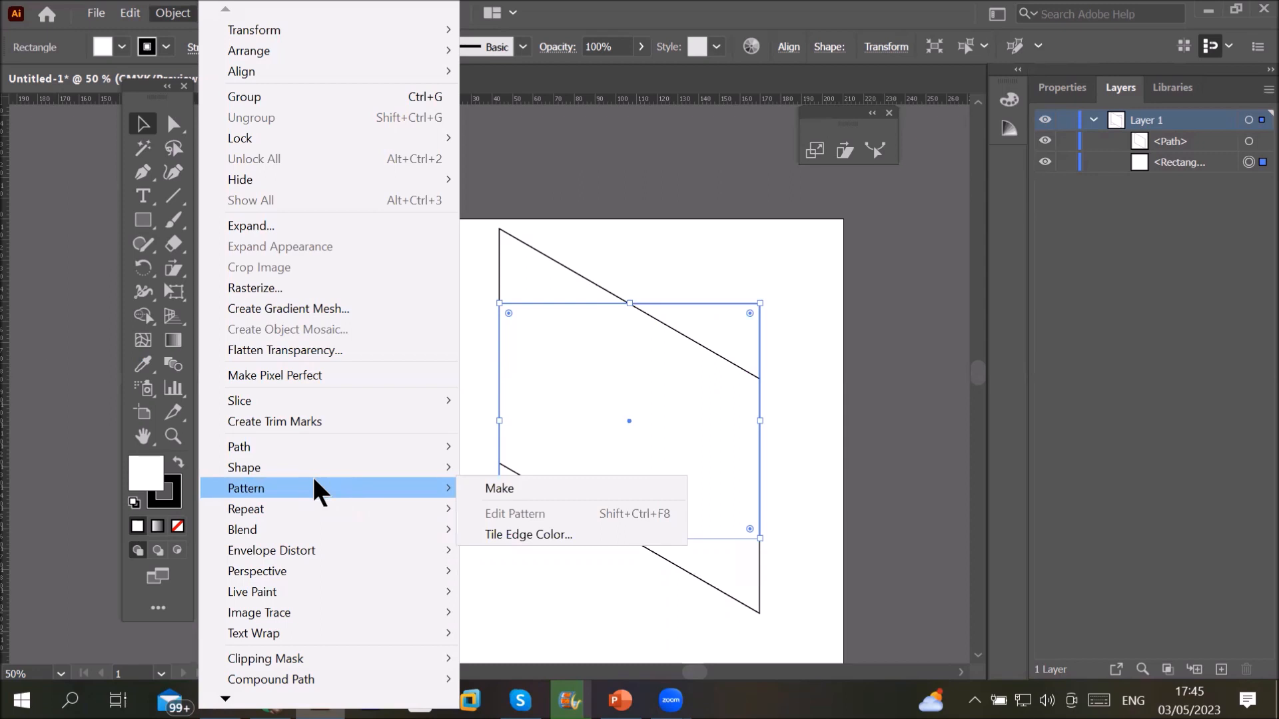
key("Escape")
key("Escape")
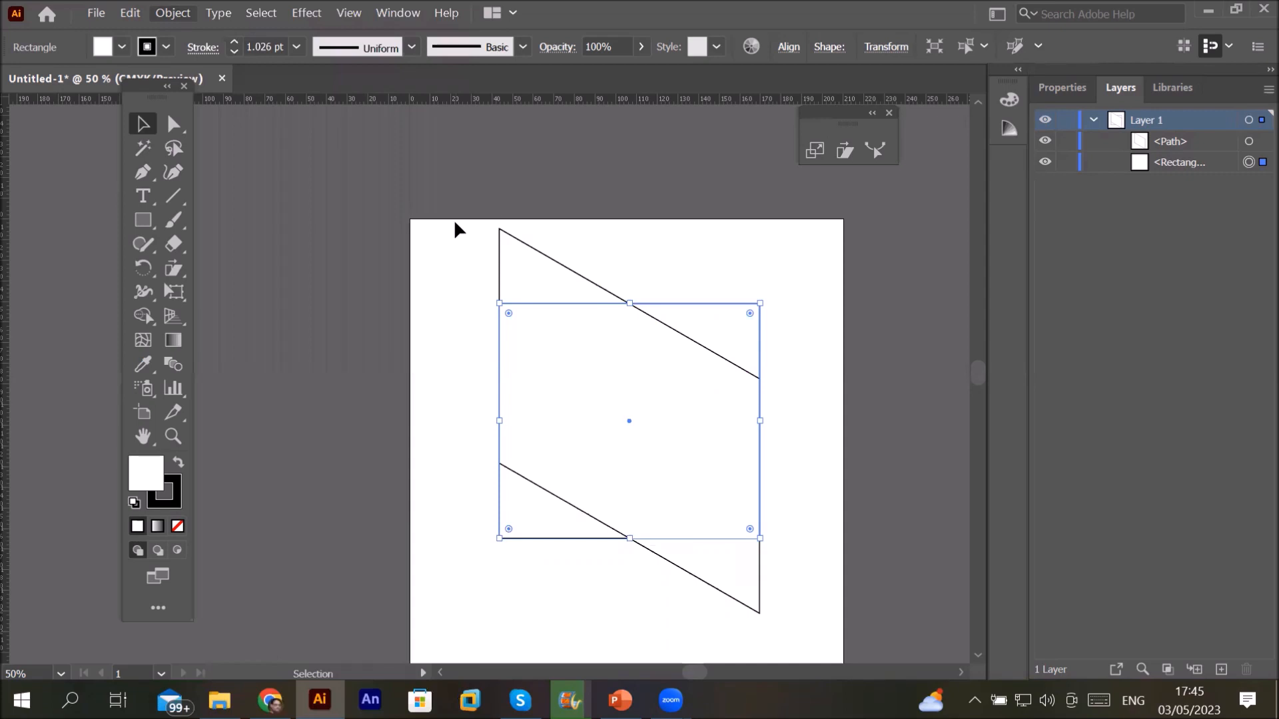
Step: Delete the original rectangle and then the parallelogram
key("Delete")
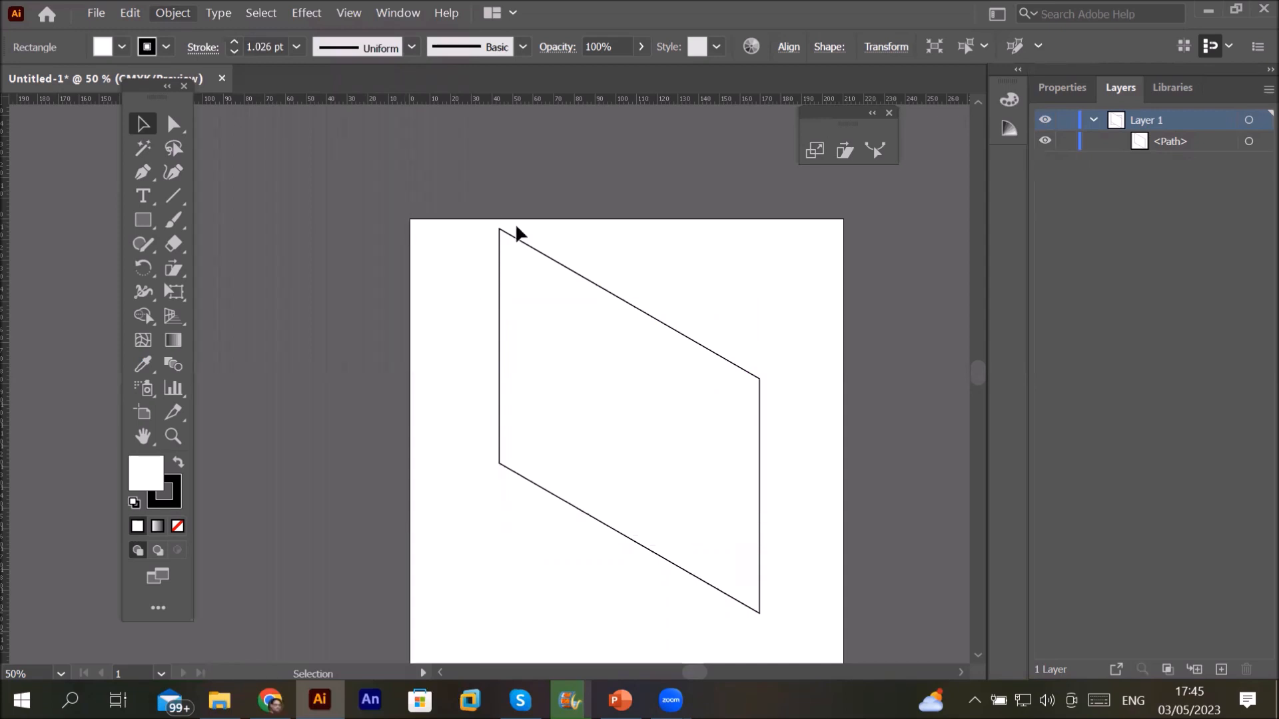
left_click(516, 239)
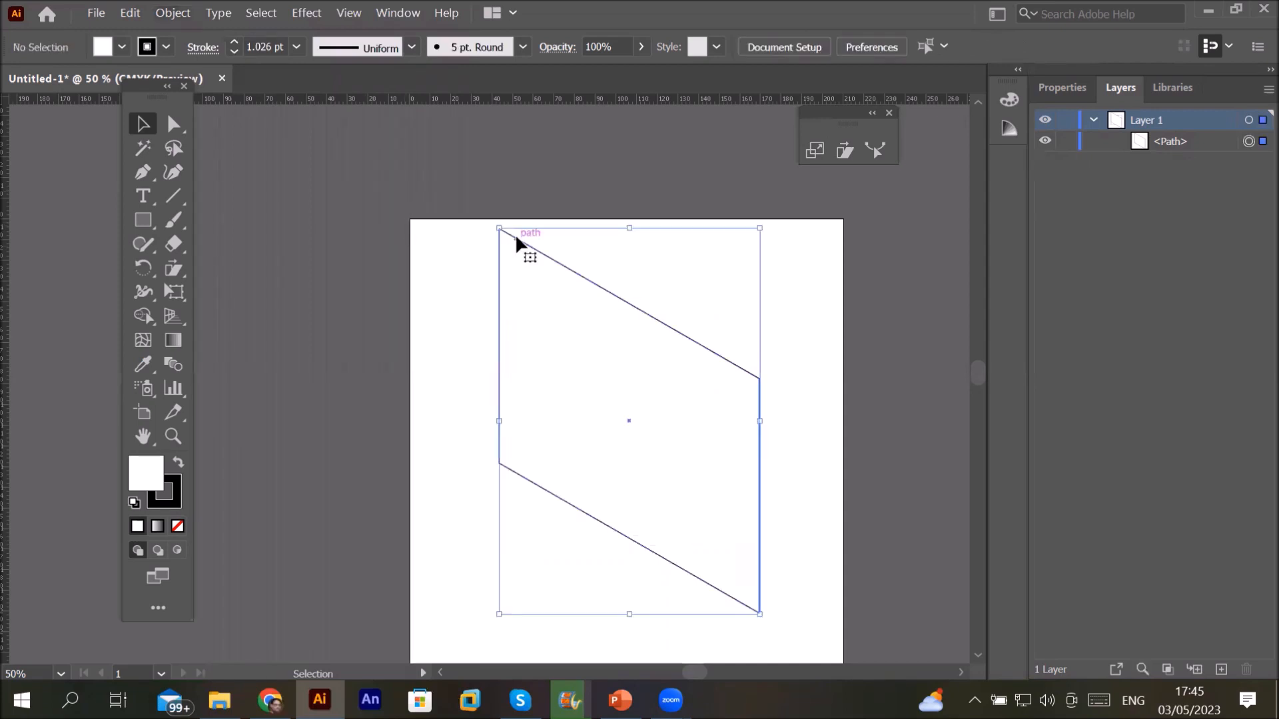
key("Delete")
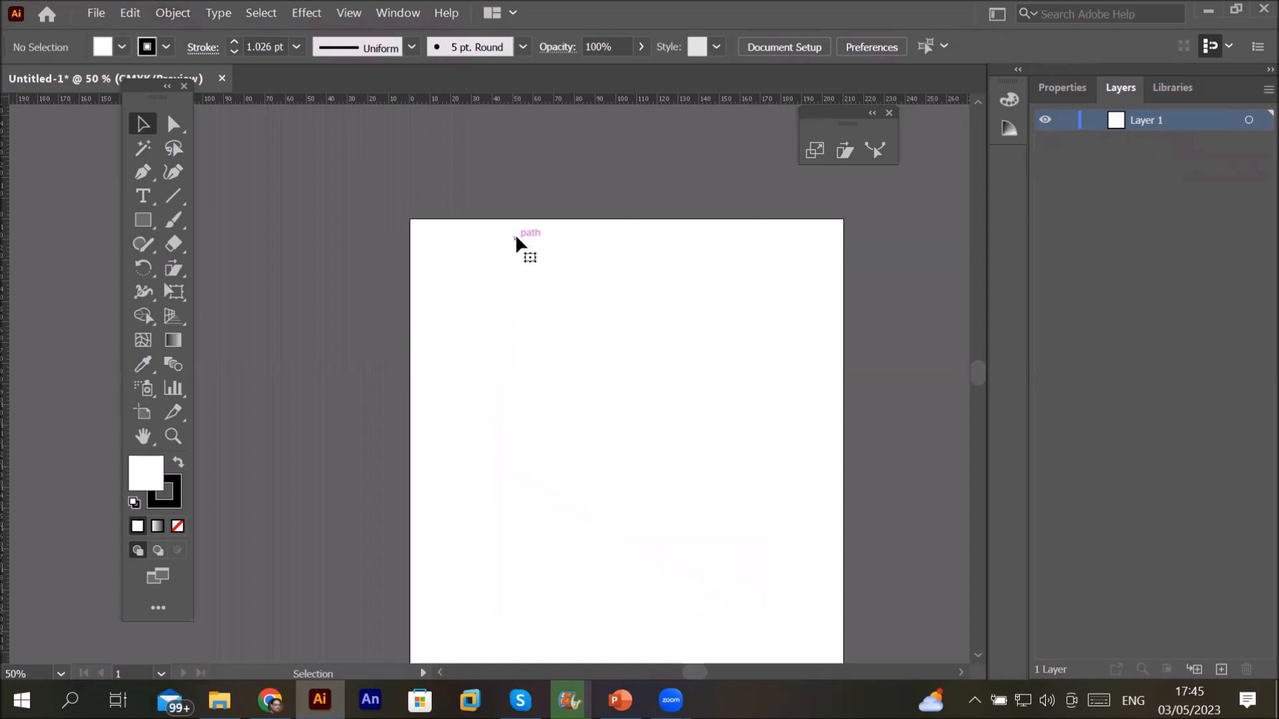
Step: Draw a tall narrow rectangle on the left, fill it black and remove its stroke
left_click(145, 224)
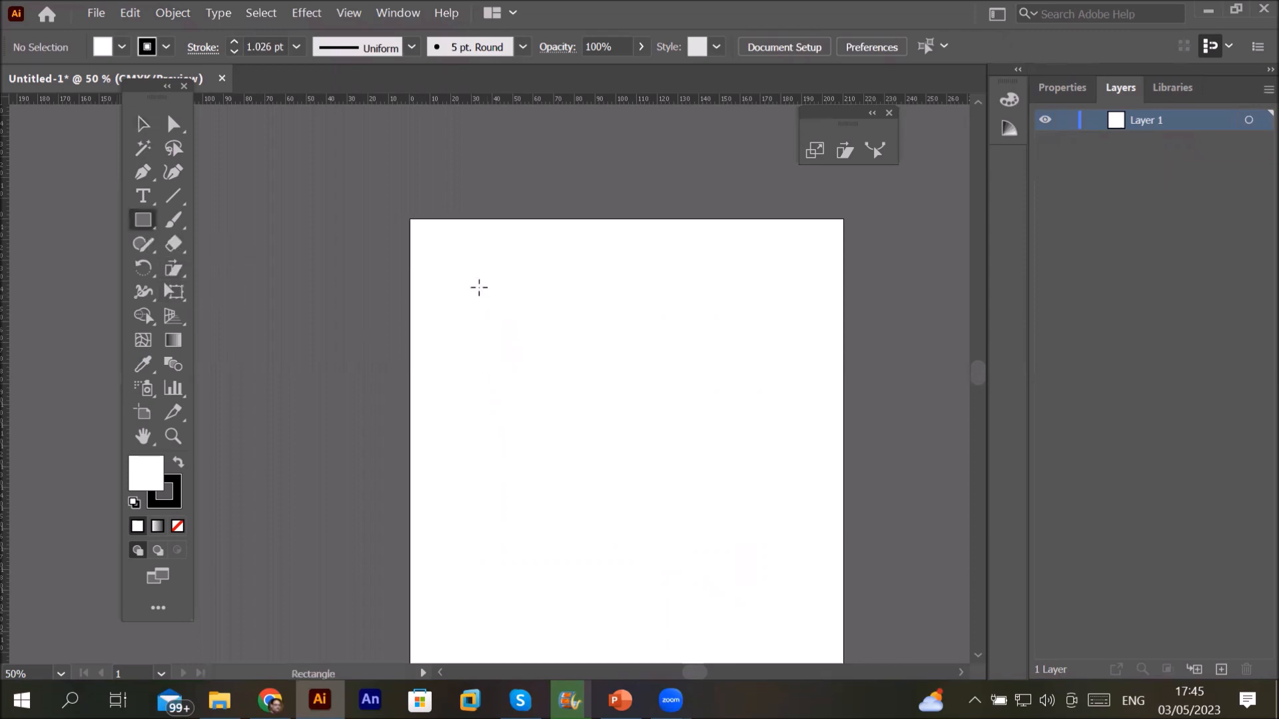
mouse_move(479, 287)
left_mouse_down()
mouse_move(526, 582)
mouse_move(518, 626)
mouse_move(197, 129)
left_mouse_up()
left_click(122, 45)
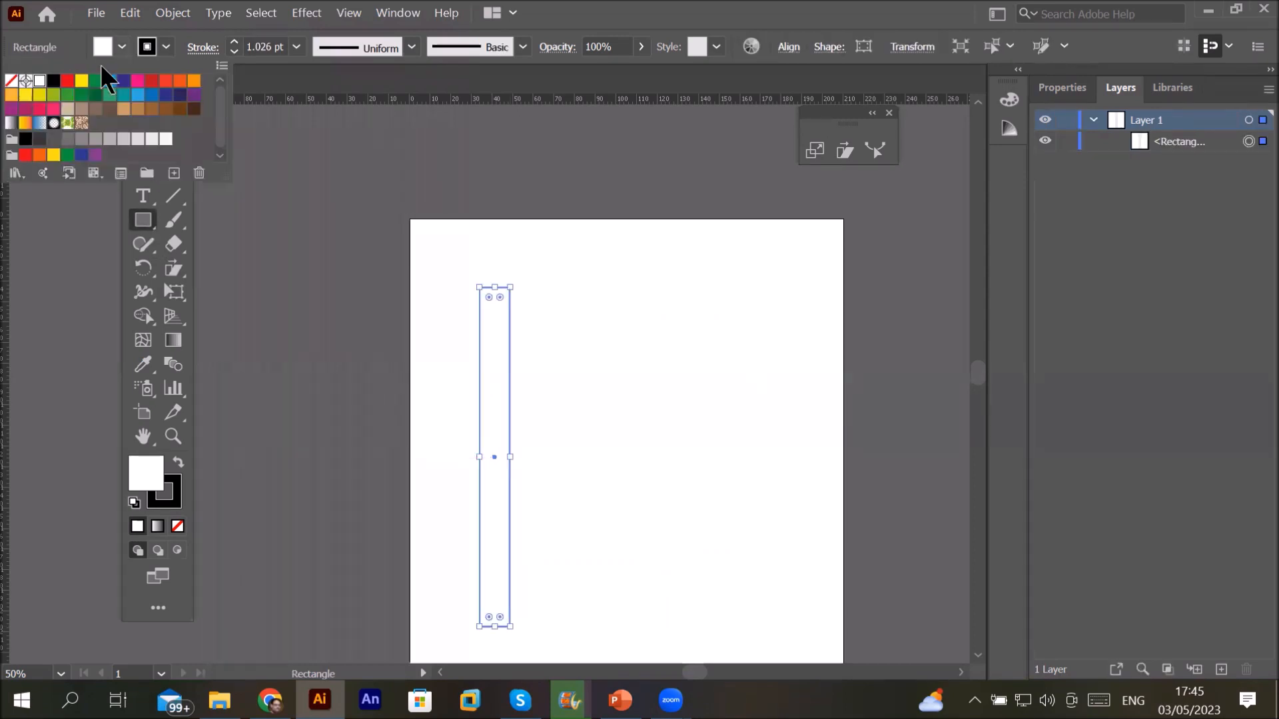
left_click(53, 80)
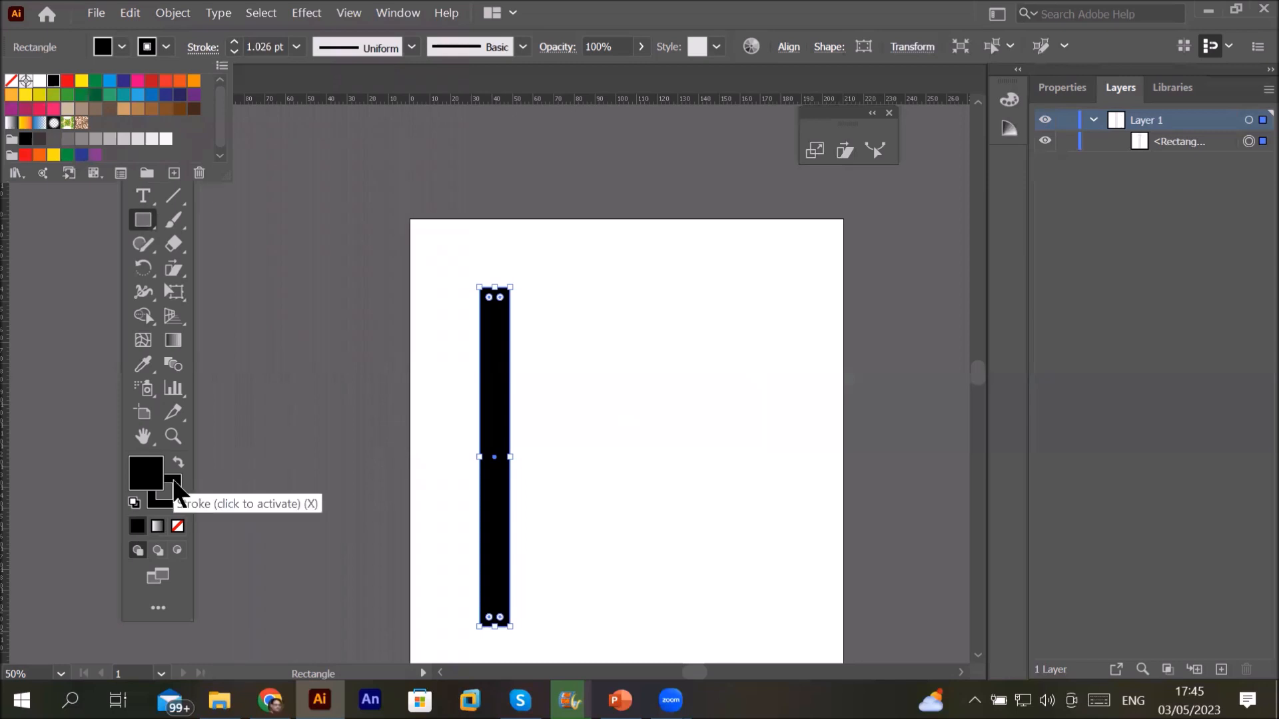
left_click(165, 46)
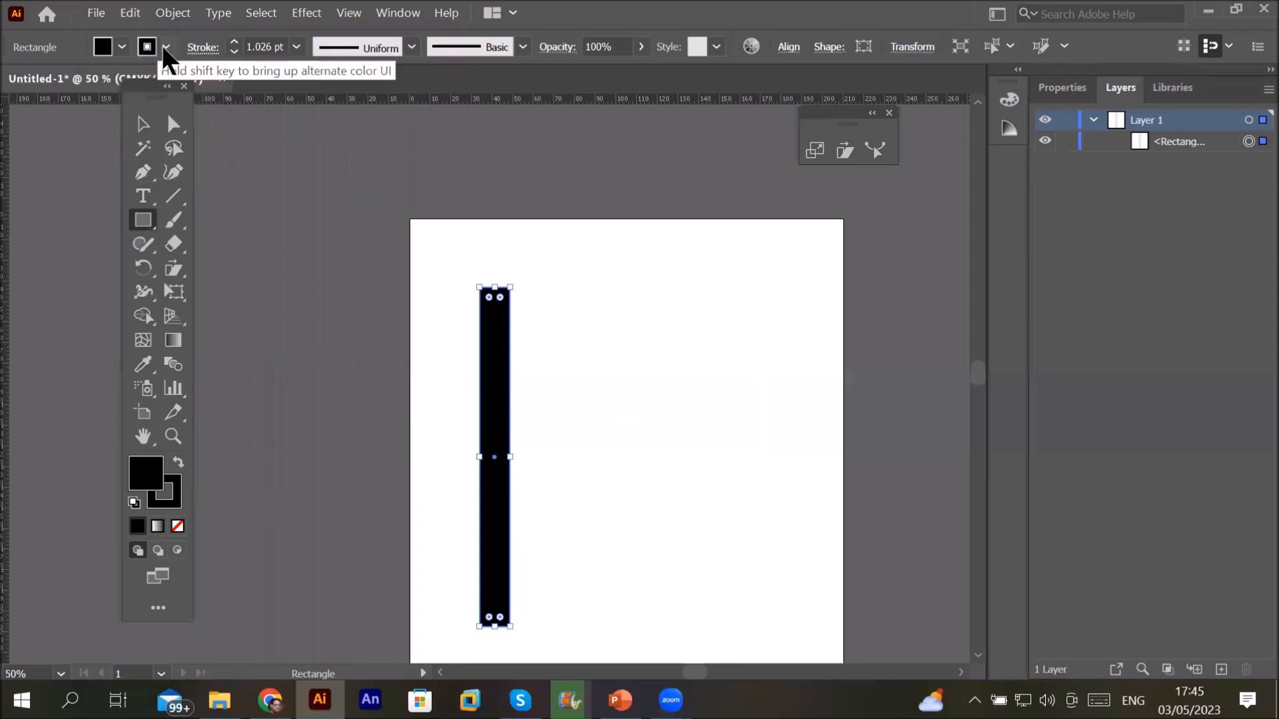
left_click(165, 45)
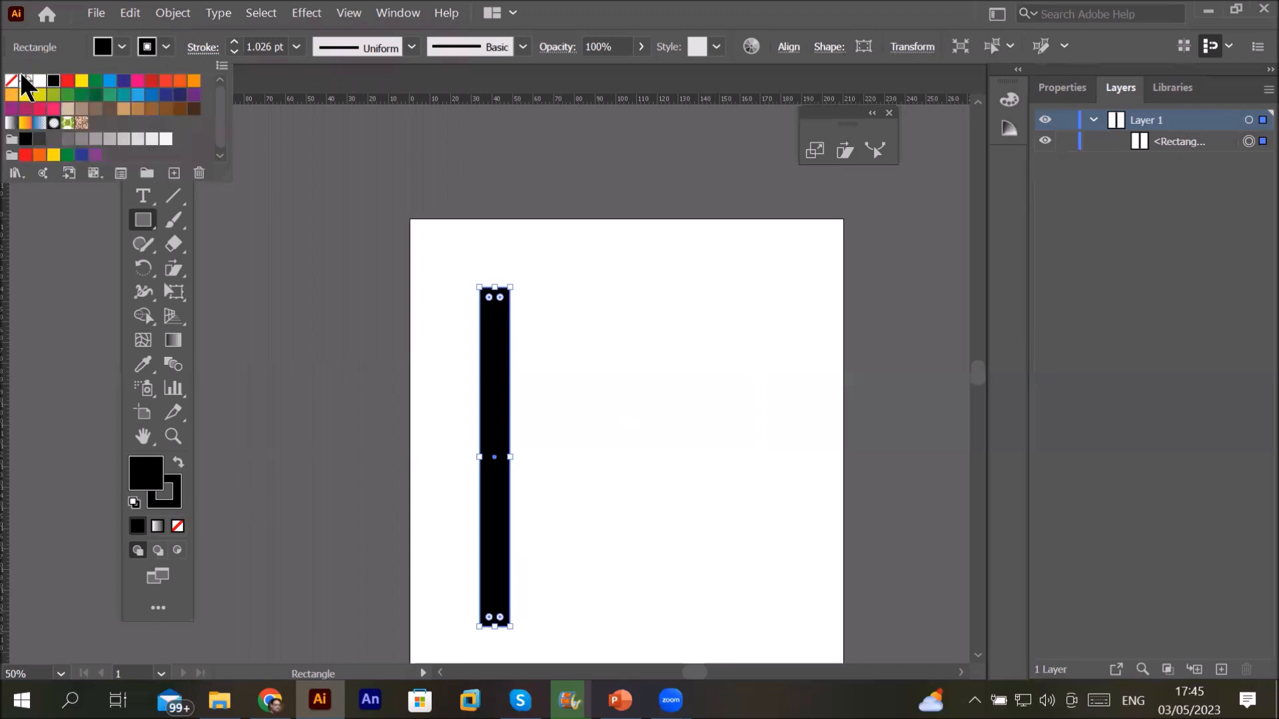
left_click(12, 81)
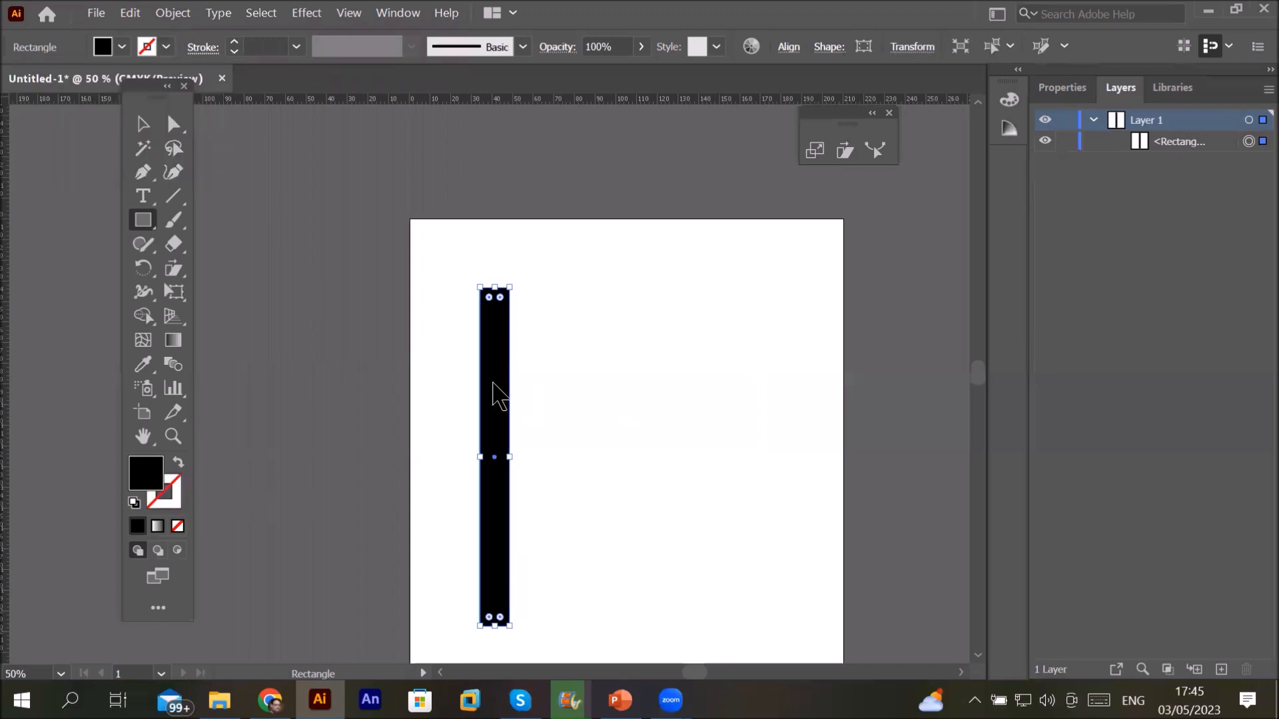
left_click_drag(493, 381, 564, 393)
key("ctrl+z")
left_click(144, 126)
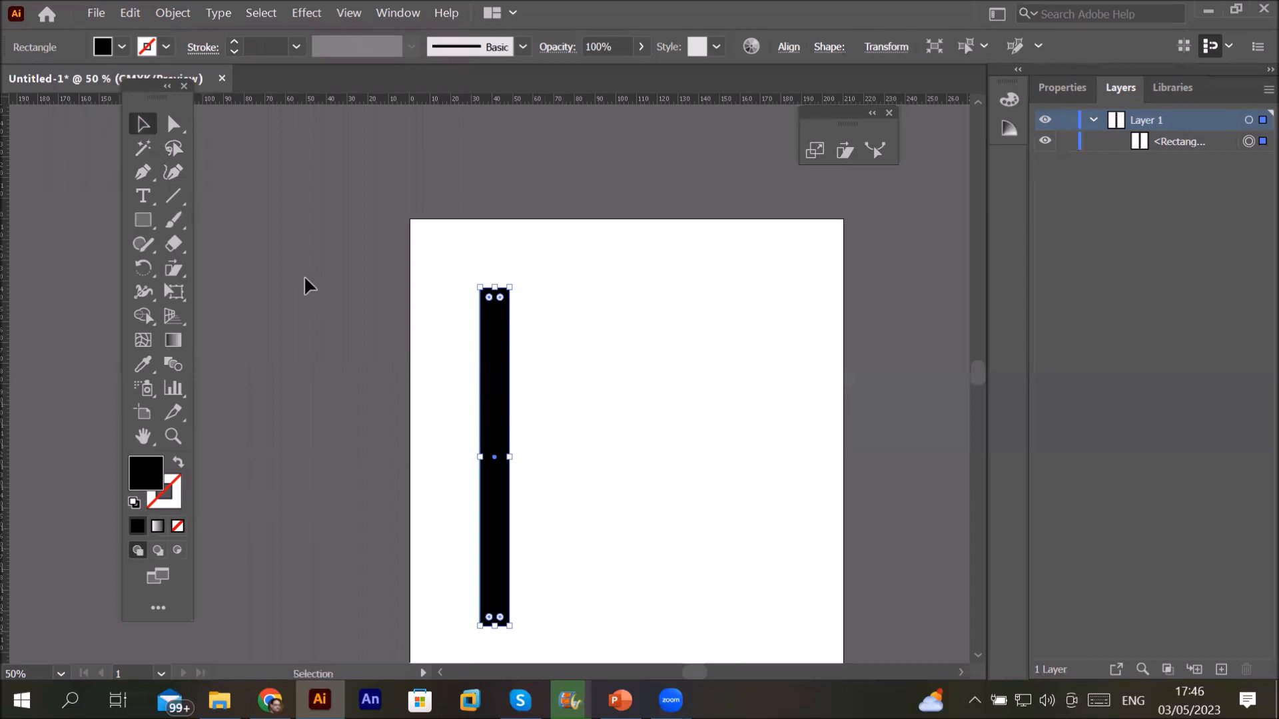
Step: Copy the bar to the right and repeat with Ctrl+D to make six bars, then select them all
left_click_drag(491, 386, 525, 383)
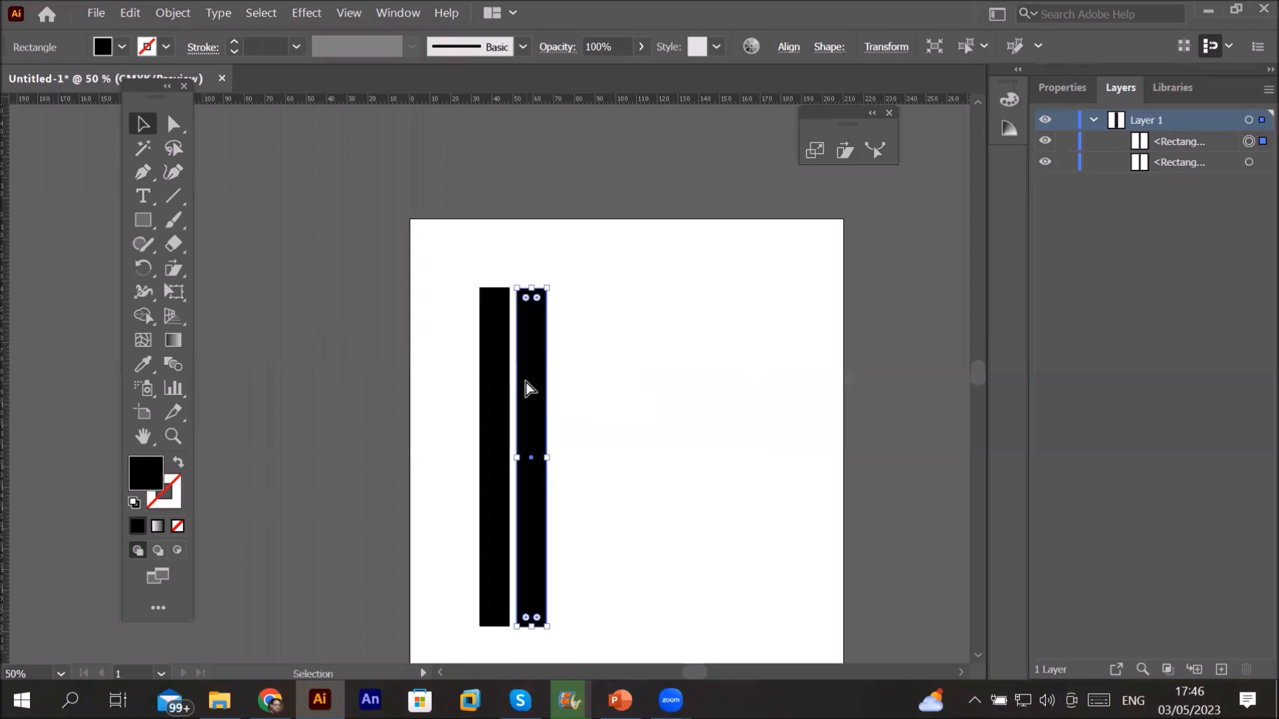
key("ctrl+d")
key("ctrl+d")
key("ctrl+d")
key("ctrl+d")
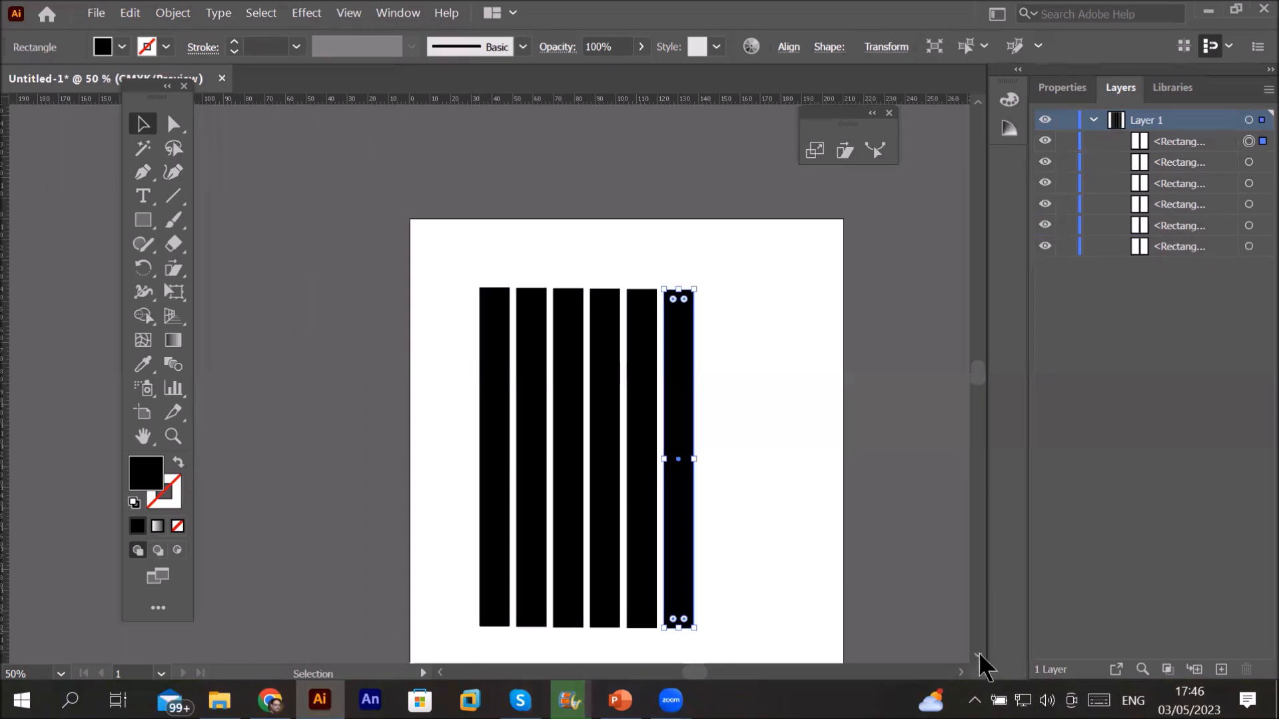
scroll(449, 245, "down", 1)
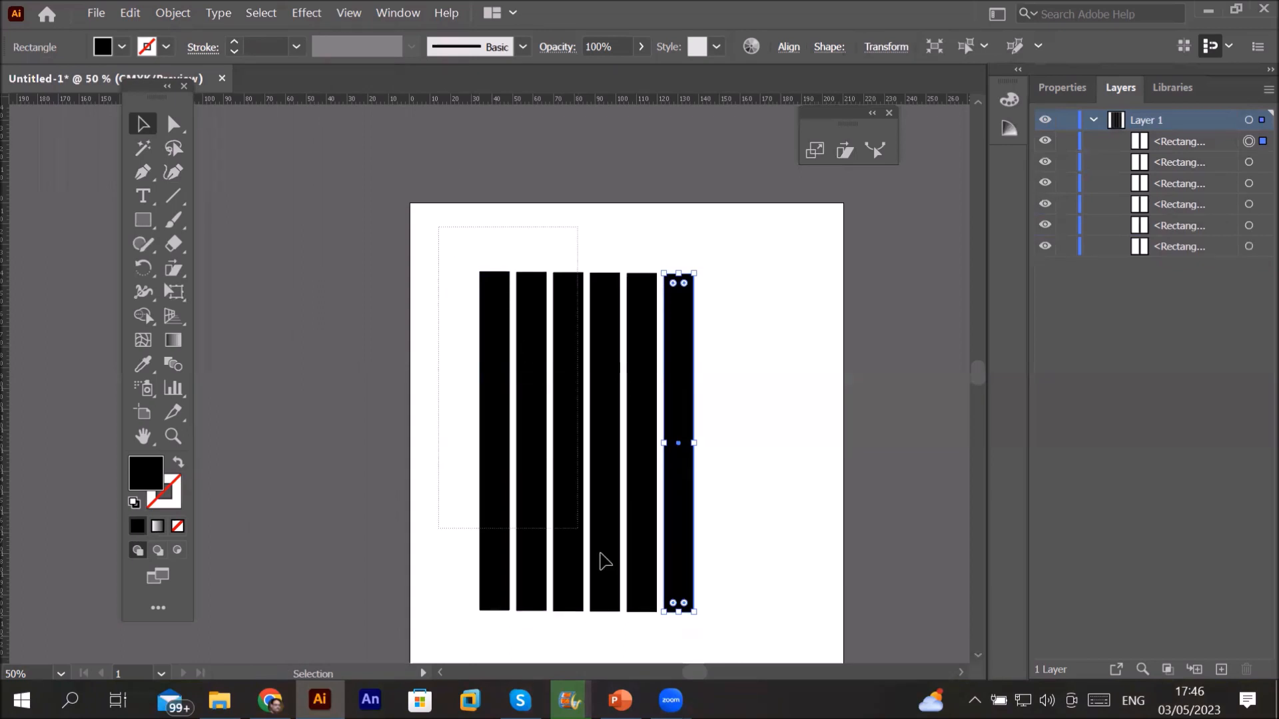
left_click_drag(738, 666, 738, 662)
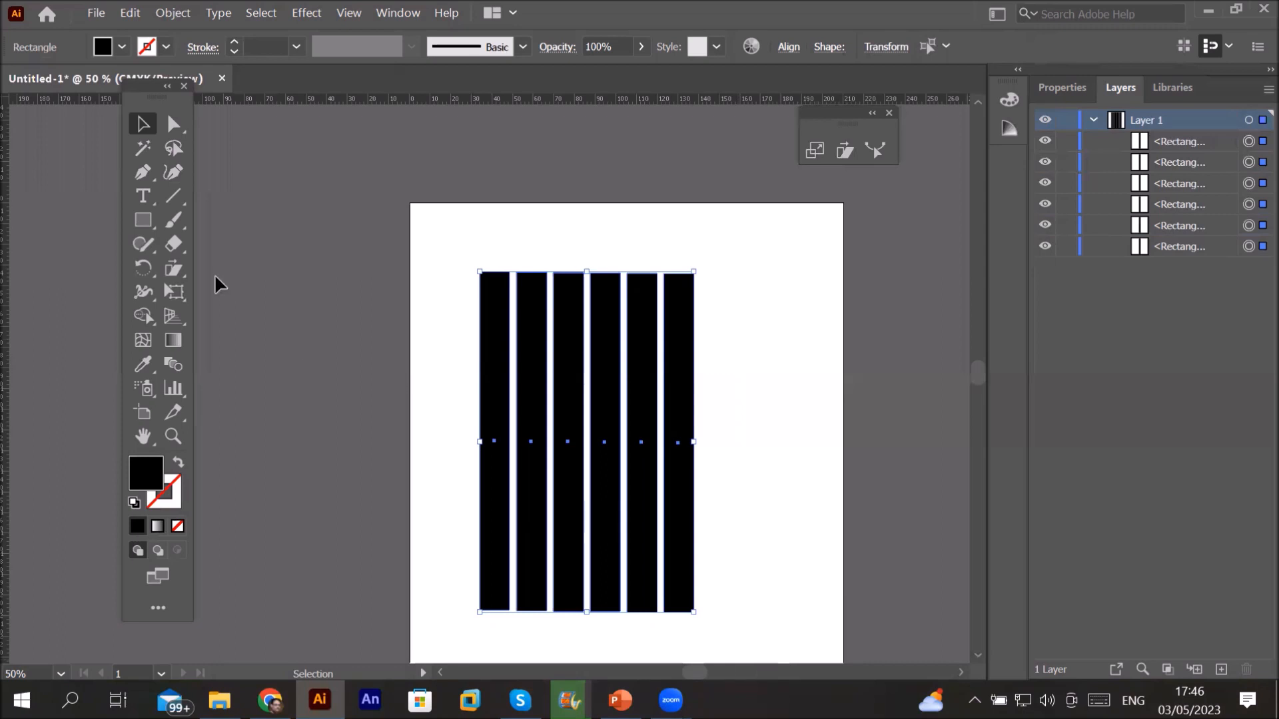
left_click(172, 269)
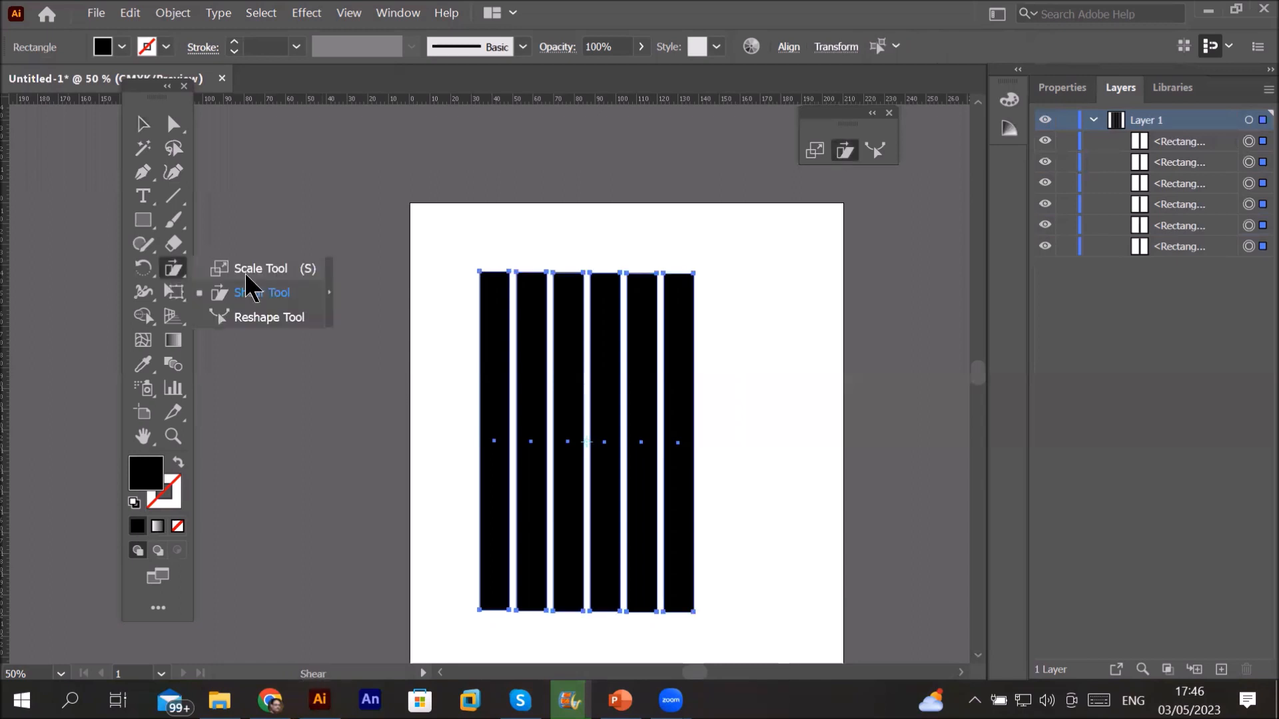
left_click(253, 267)
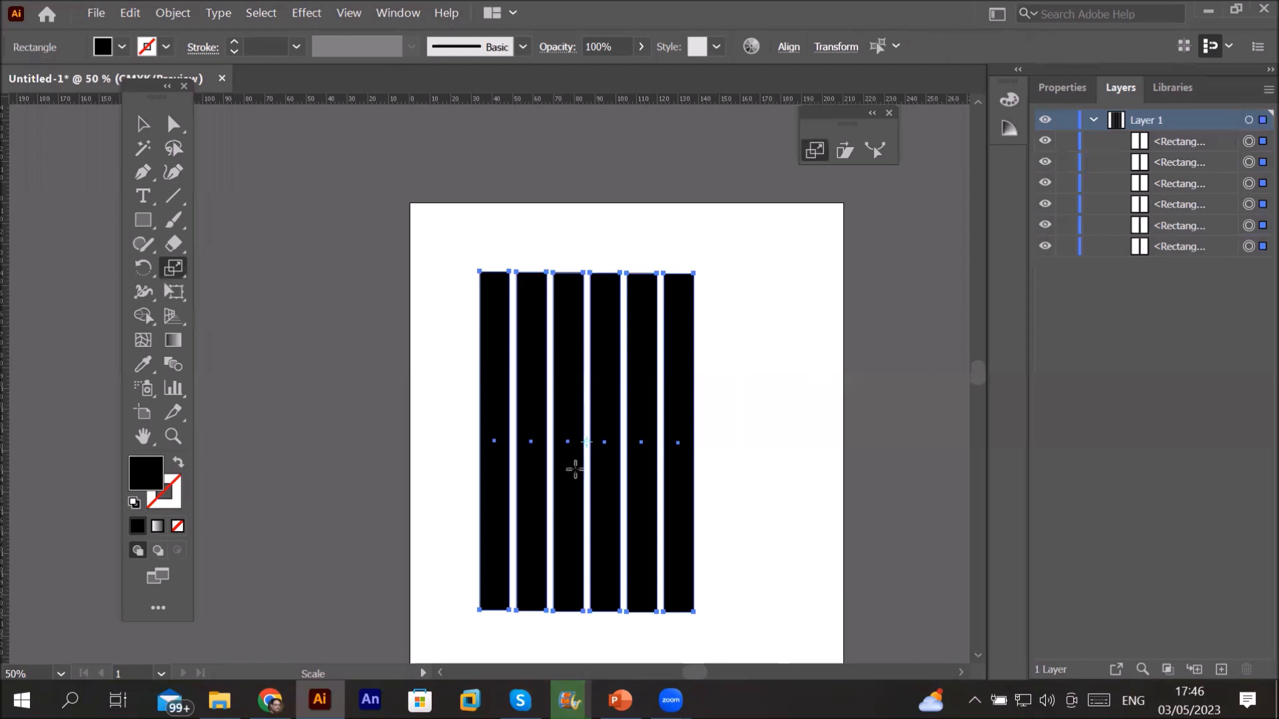
scroll(600, 436, "up", 2)
scroll(598, 464, "up", 7)
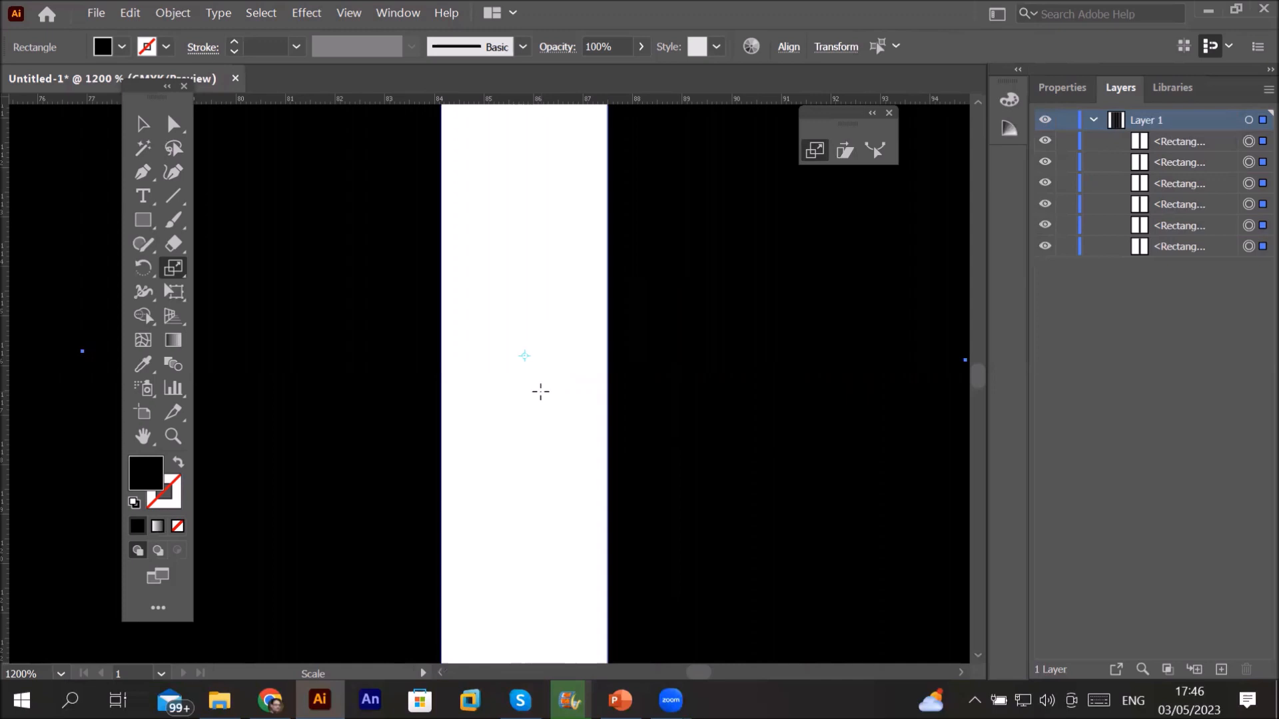
scroll(540, 392, "down", 6)
scroll(540, 392, "down", 2)
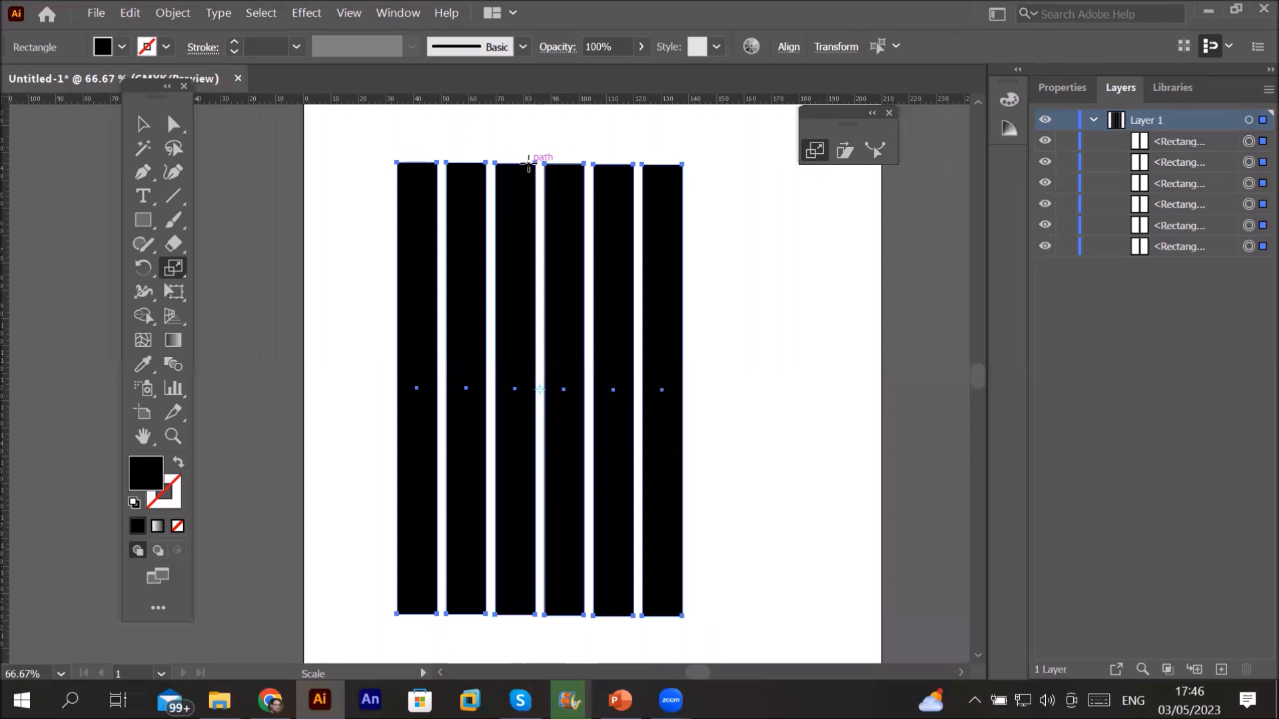
left_click_drag(540, 166, 509, 200)
key("ctrl")
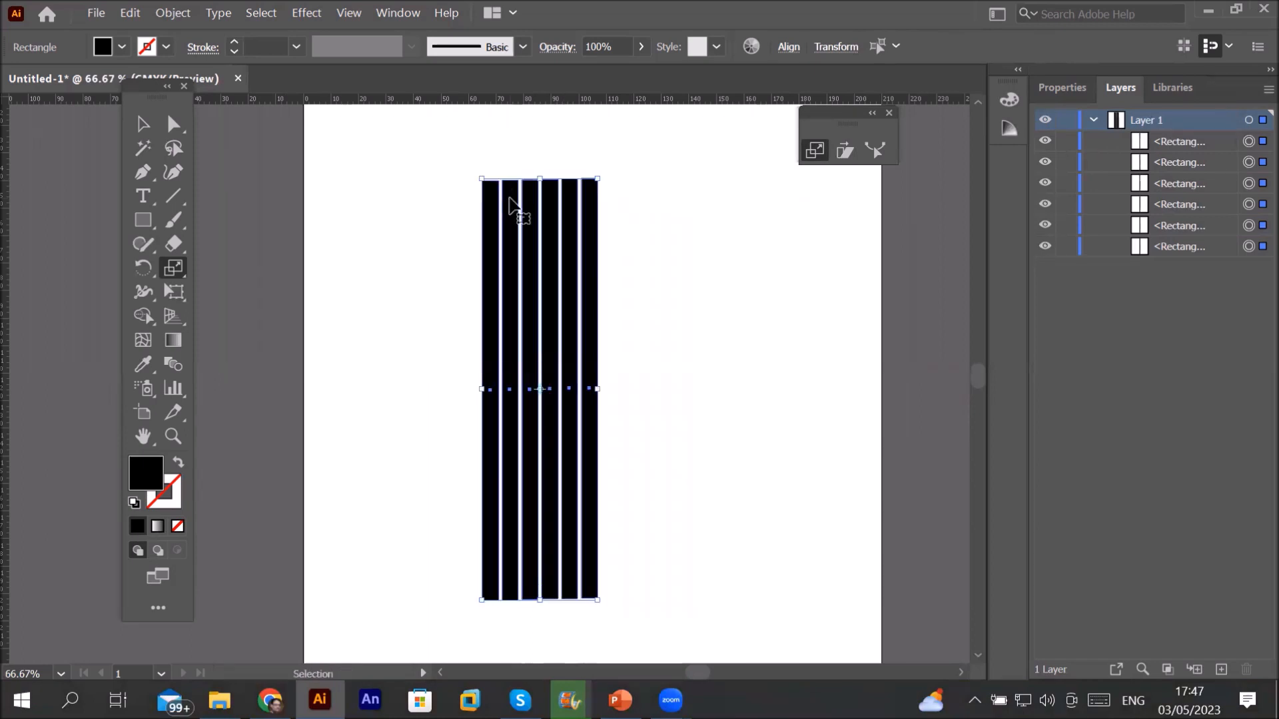
key("ctrl+z")
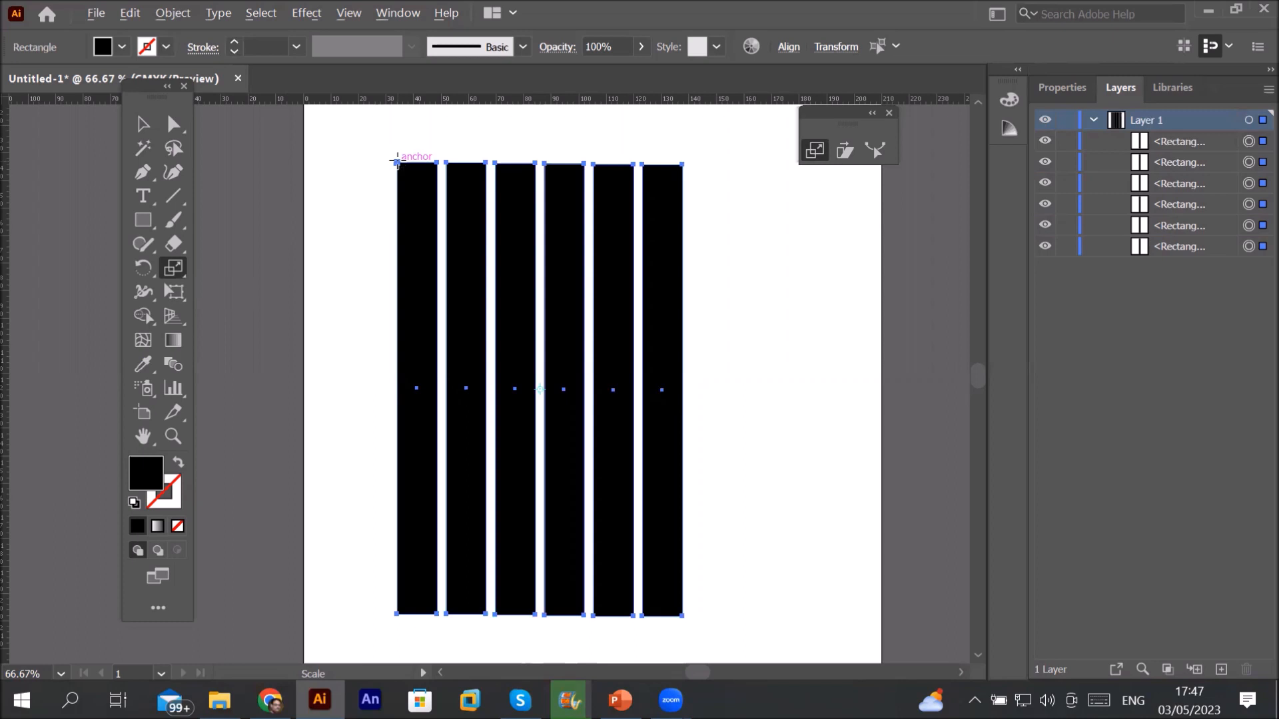
Step: Make copies of the six bars scaled uniformly to 140% from their top-left corner
left_click(397, 161, "alt")
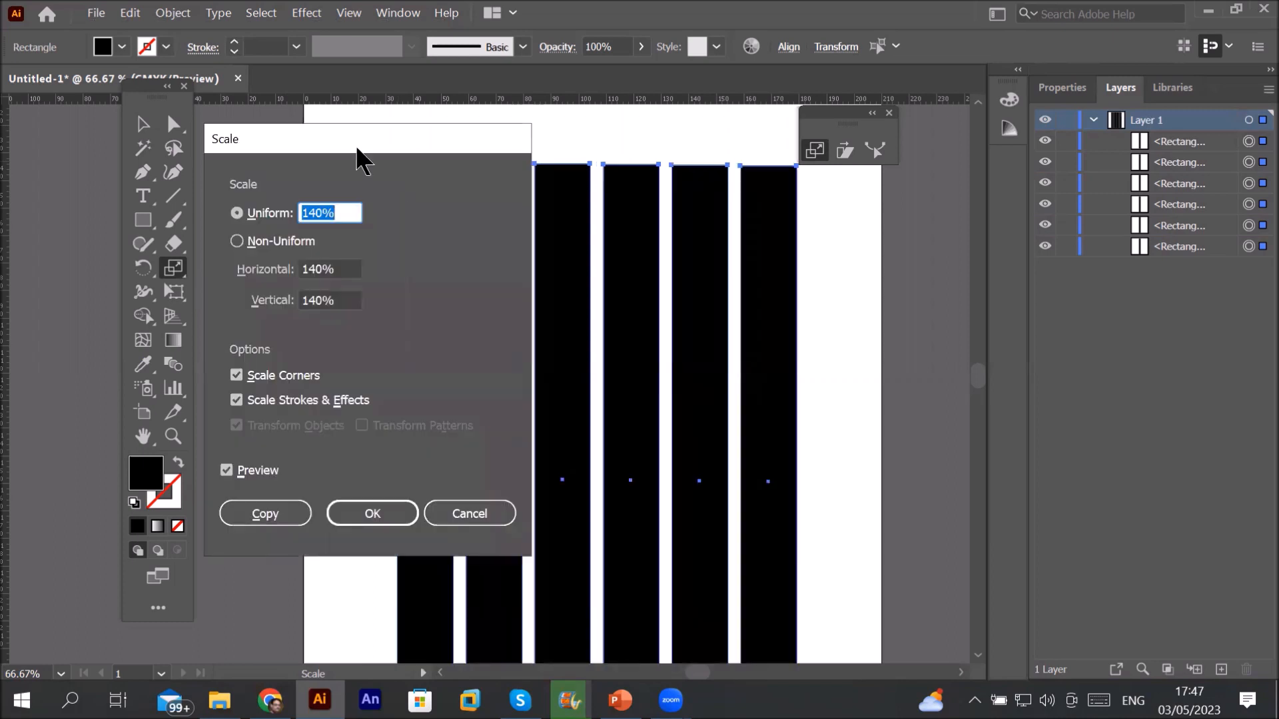
left_click_drag(357, 148, 154, 198)
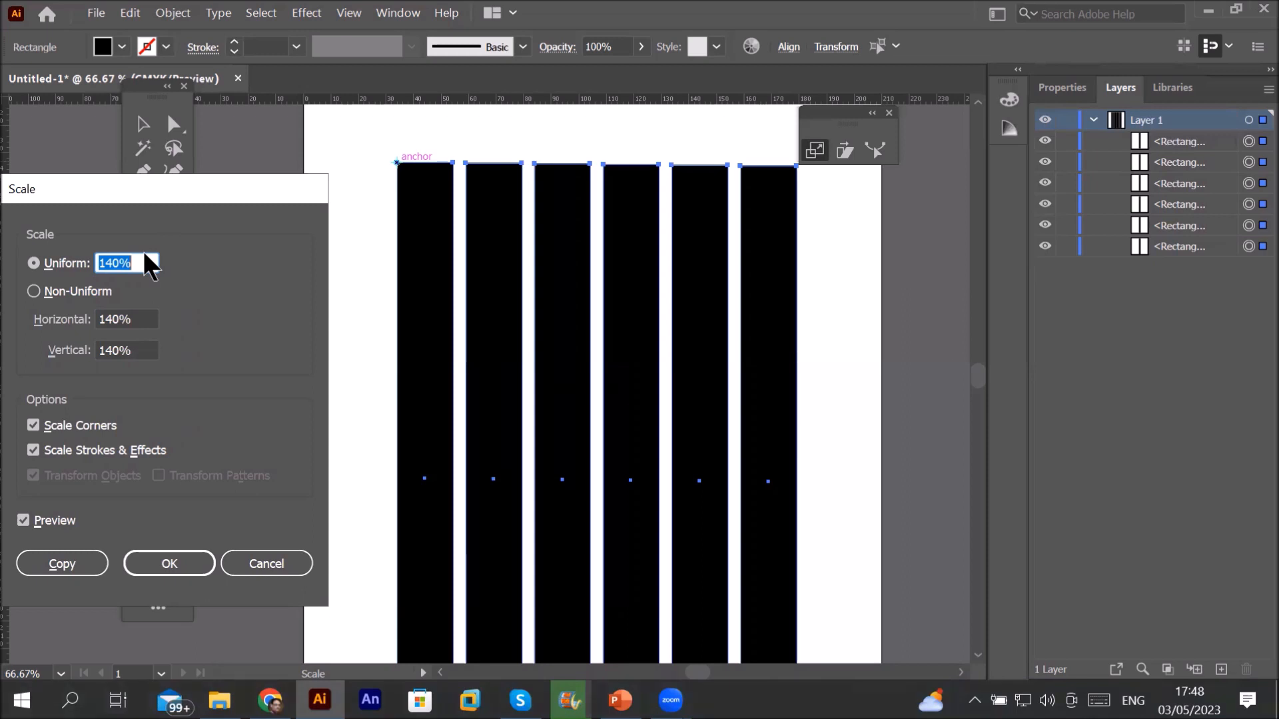
left_click(88, 563)
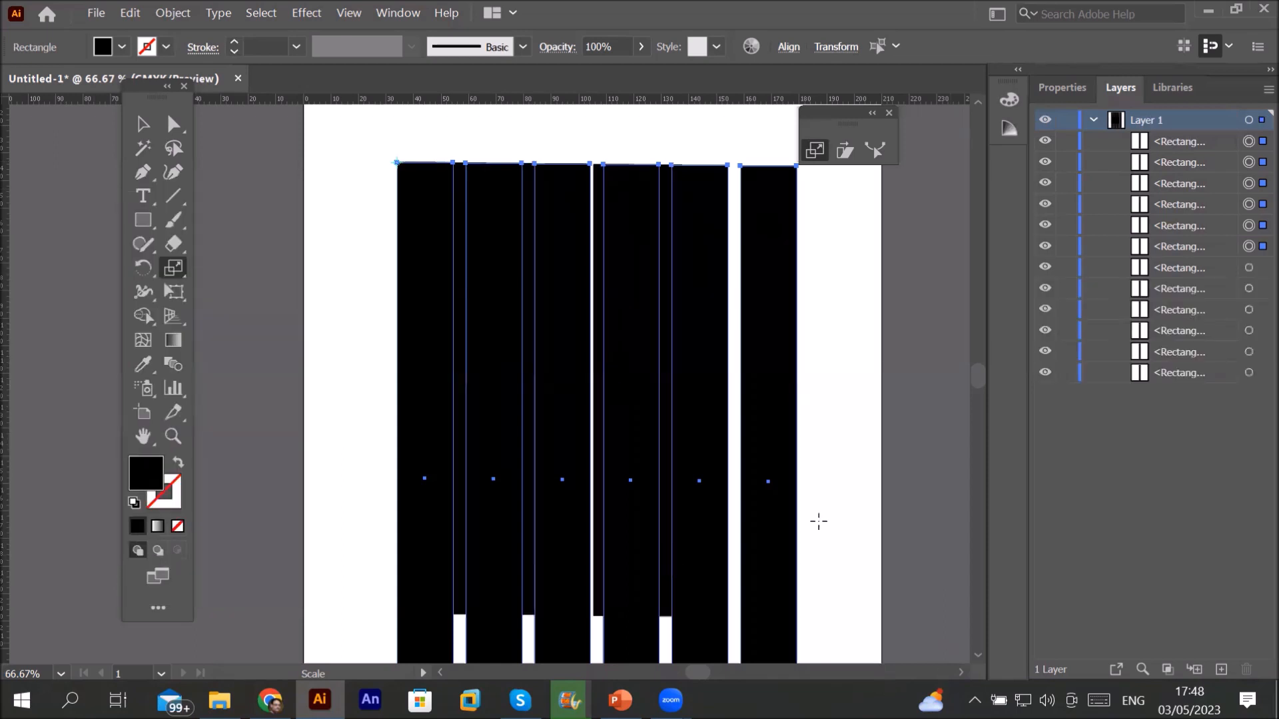
scroll(818, 521, "down", 1)
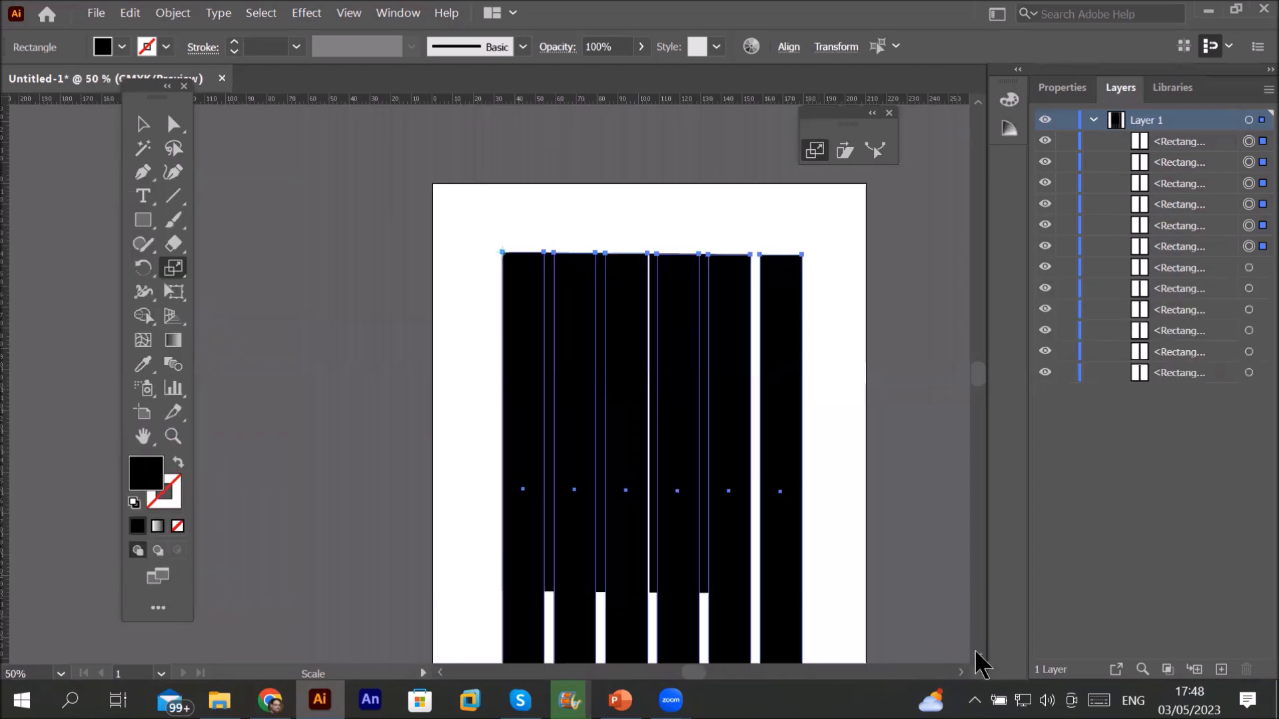
scroll(977, 662, "down", 1)
scroll(977, 652, "down", 1)
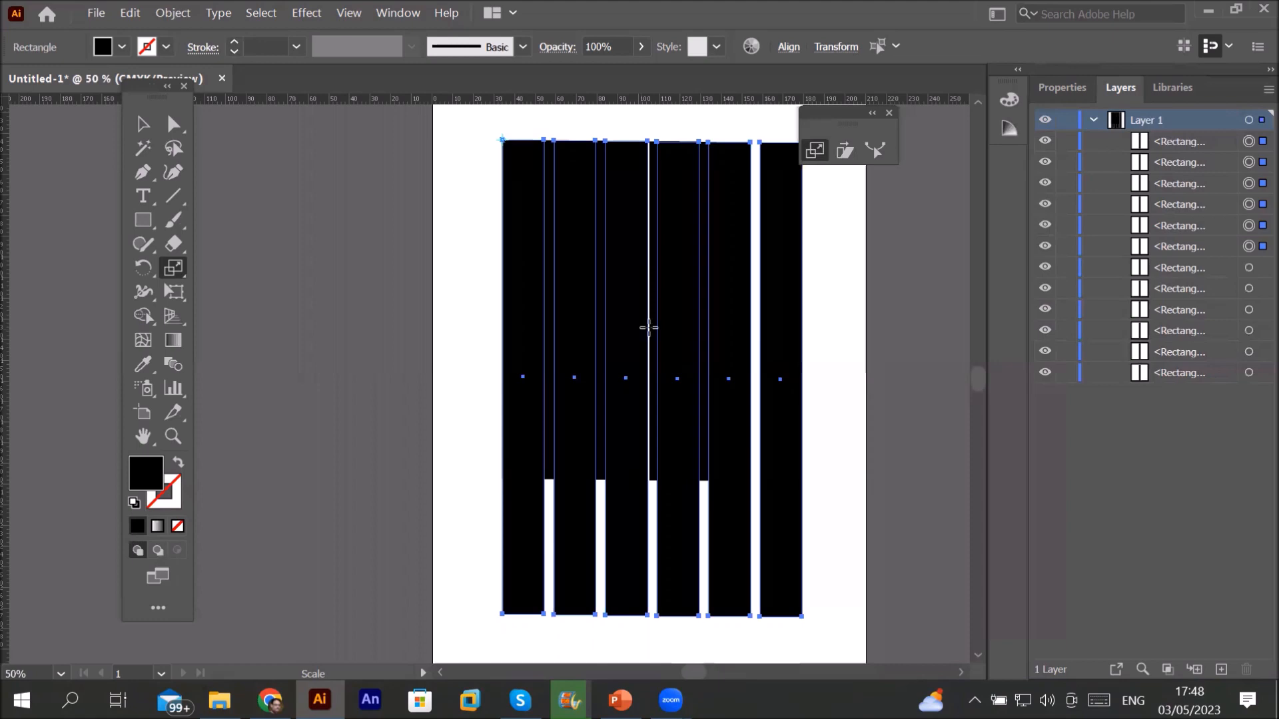
Step: Undo the enlarged copies and remove the rightmost bar, leaving five bars
key("ctrl+z")
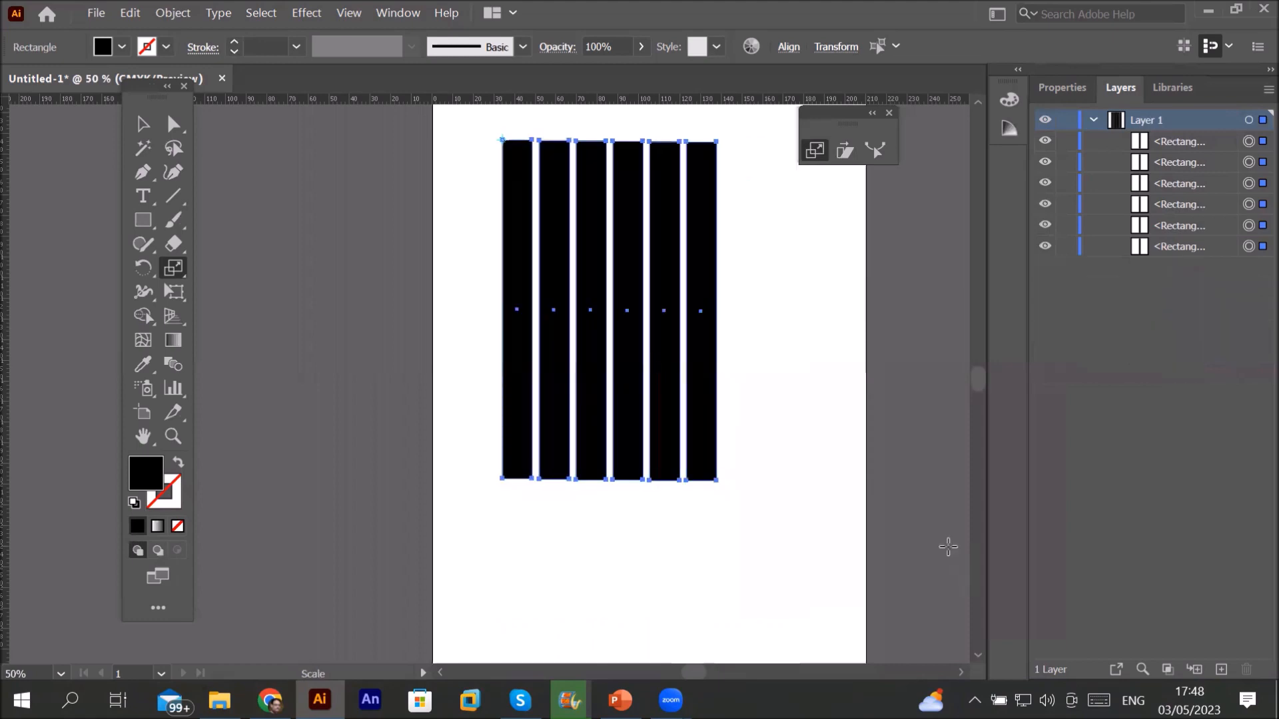
key("ctrl+z")
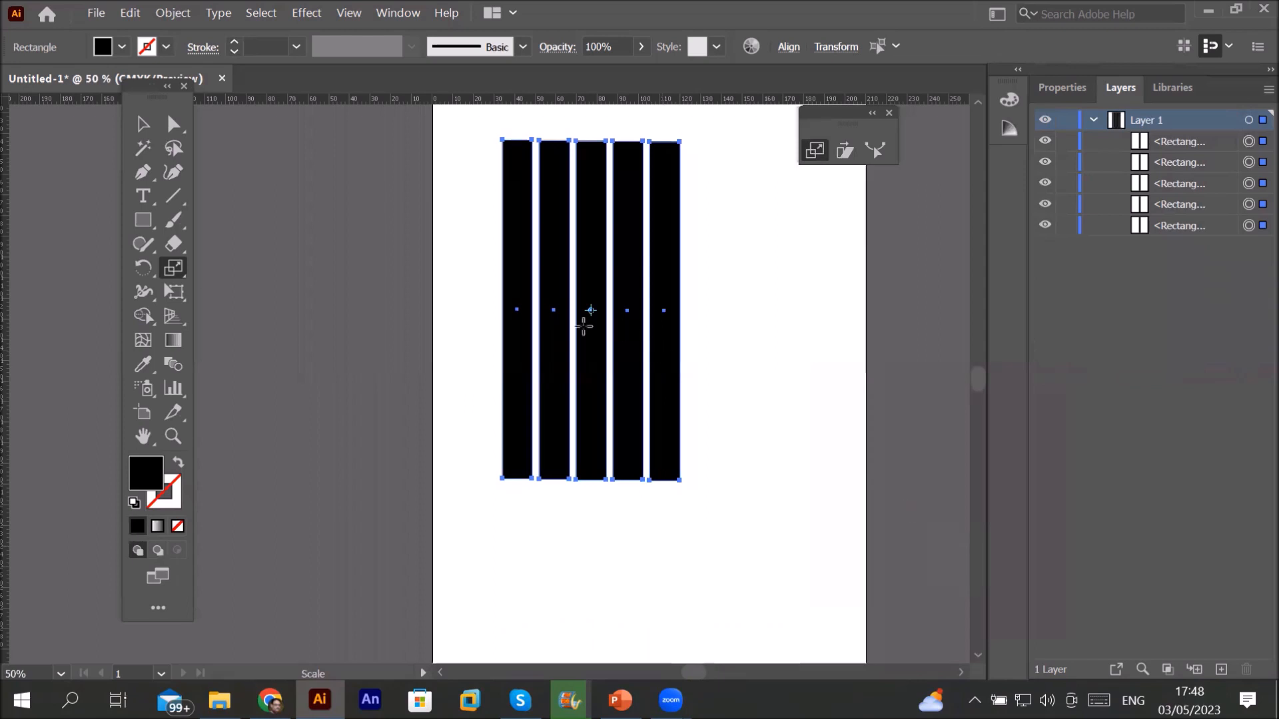
key("ctrl+1")
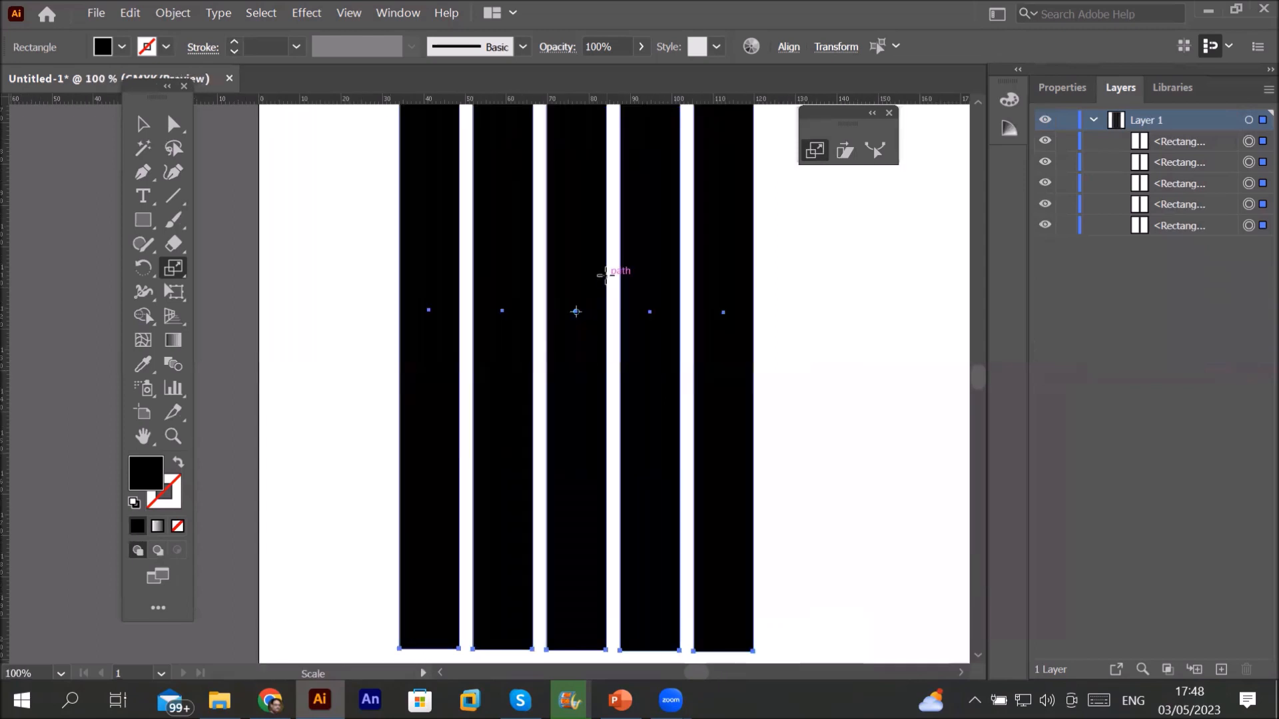
scroll(603, 276, "up", 1)
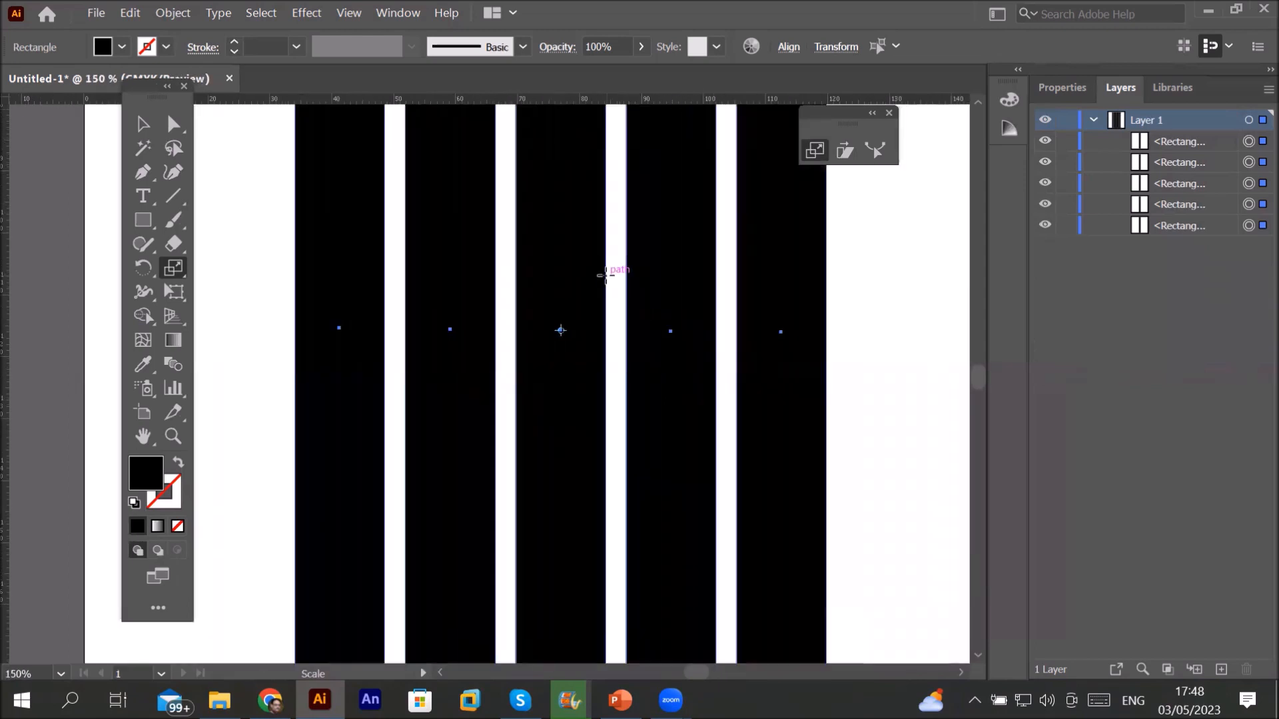
scroll(606, 273, "down", 2)
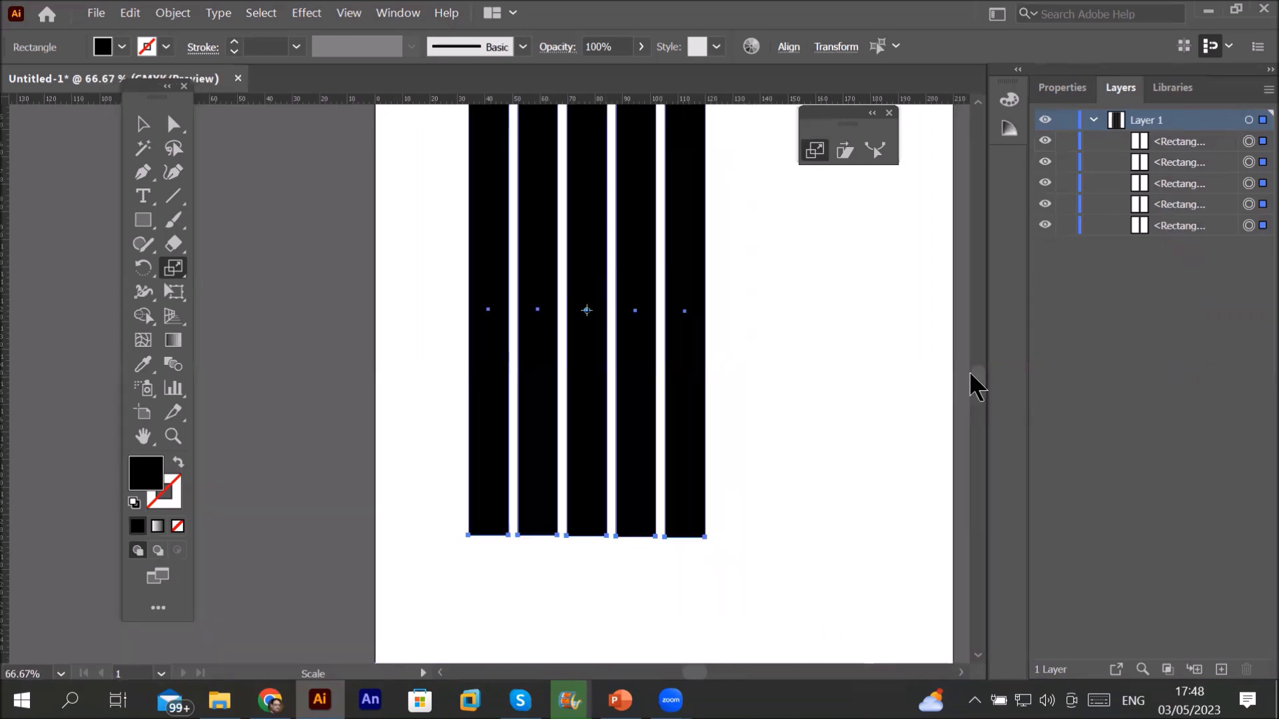
Step: Widen the five bars slightly around their centre with the Scale tool
scroll(972, 373, "down", 5)
scroll(974, 370, "up", 5)
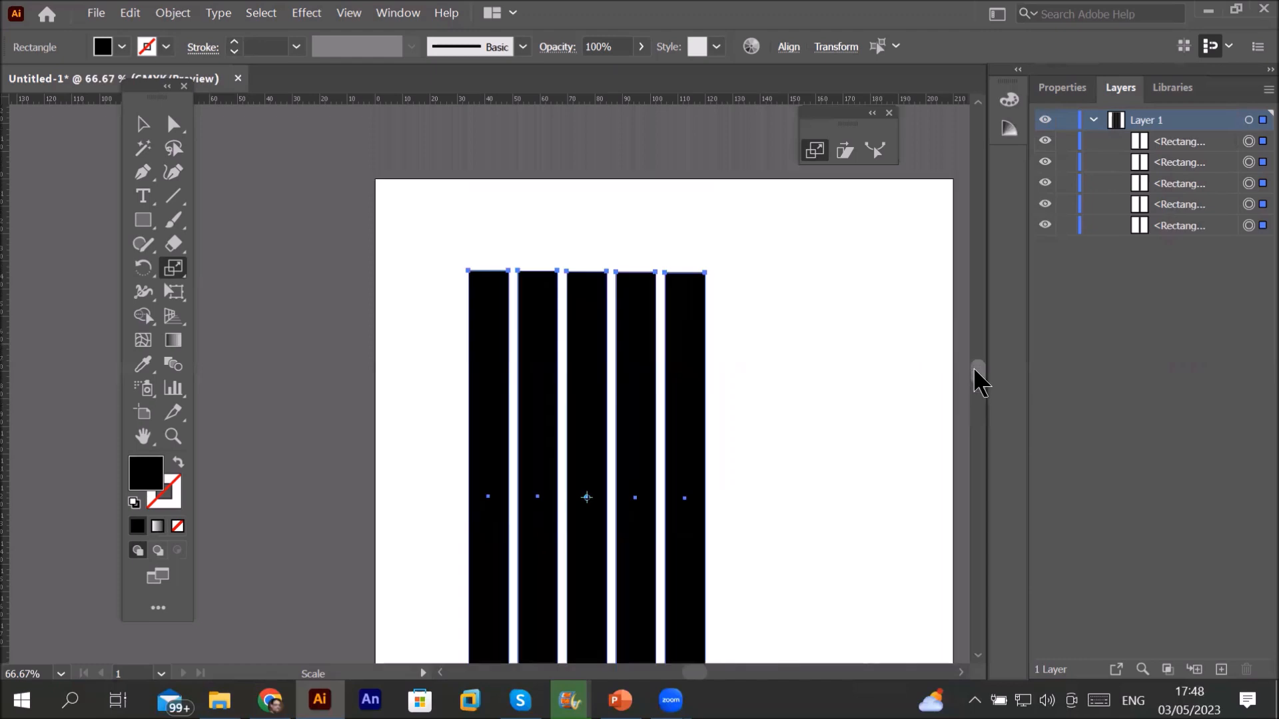
scroll(974, 370, "down", 1)
scroll(974, 371, "down", 3)
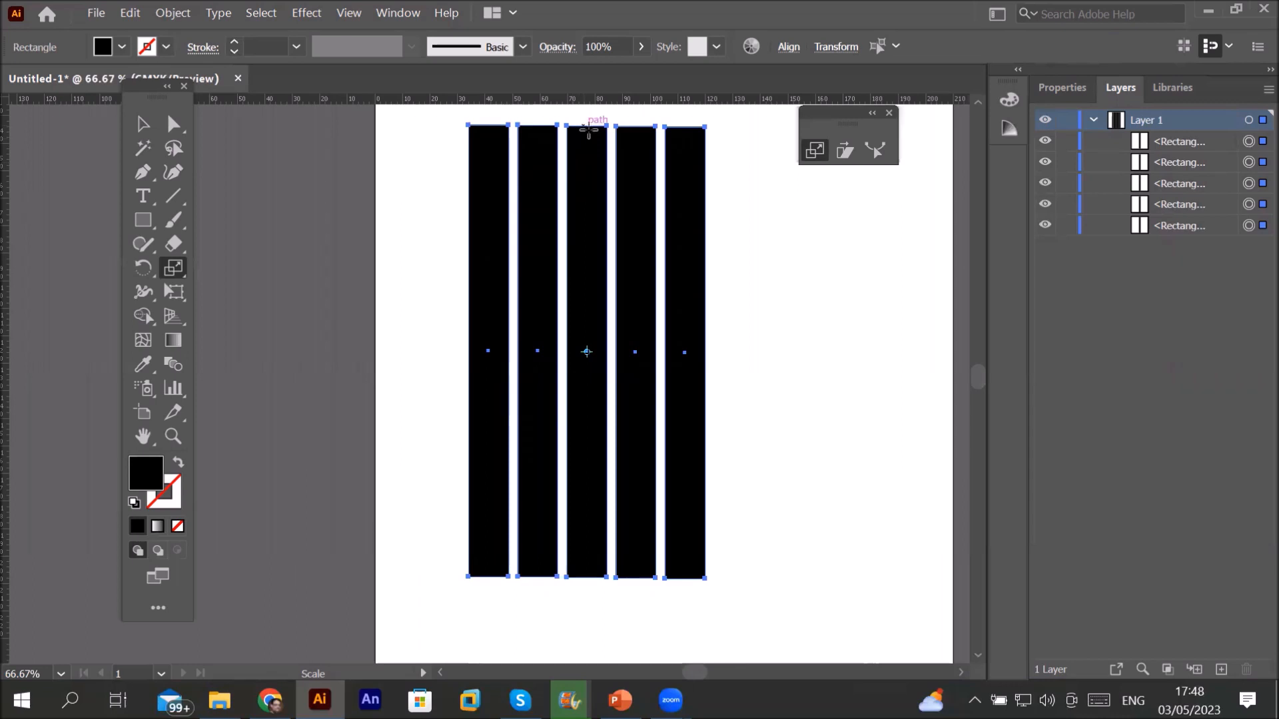
mouse_move(589, 248)
left_mouse_down()
mouse_move(613, 248)
mouse_move(583, 243)
mouse_move(594, 251)
left_mouse_up()
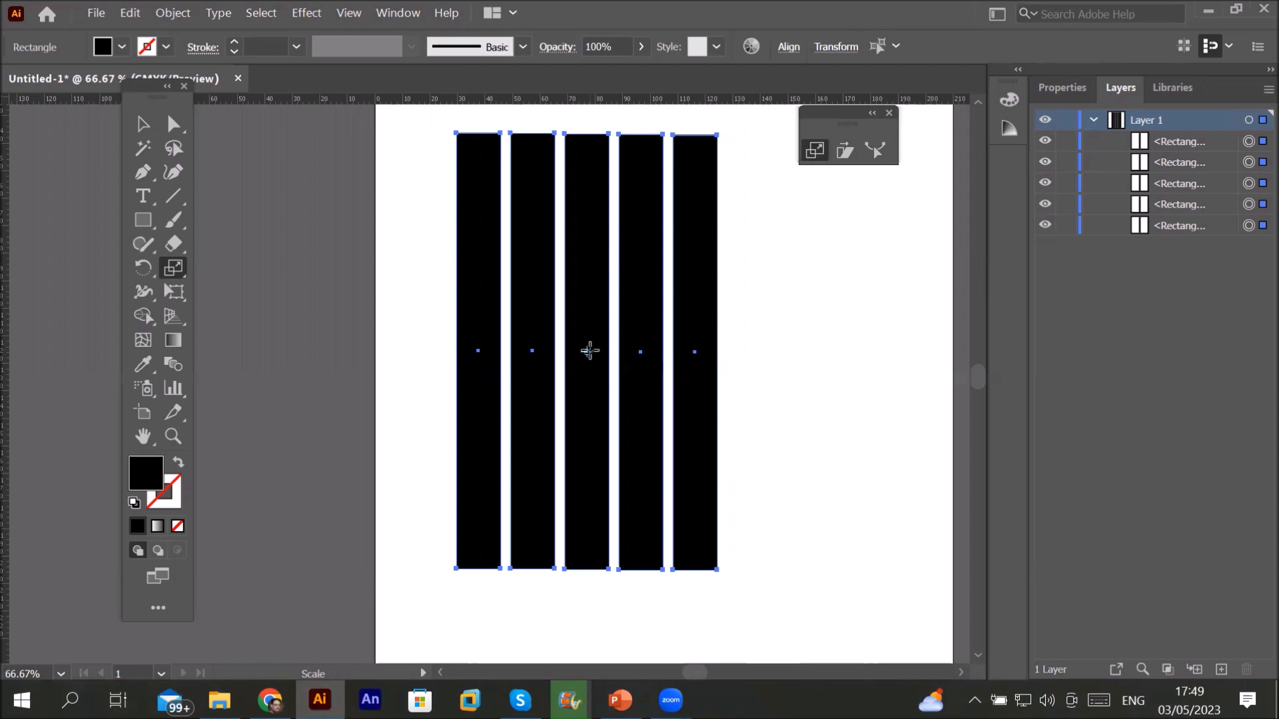
Step: Shrink the five bars toward a bottom-right reference point into short bars near the page bottom
left_click(548, 288)
left_click(624, 442)
left_click(717, 568, "alt")
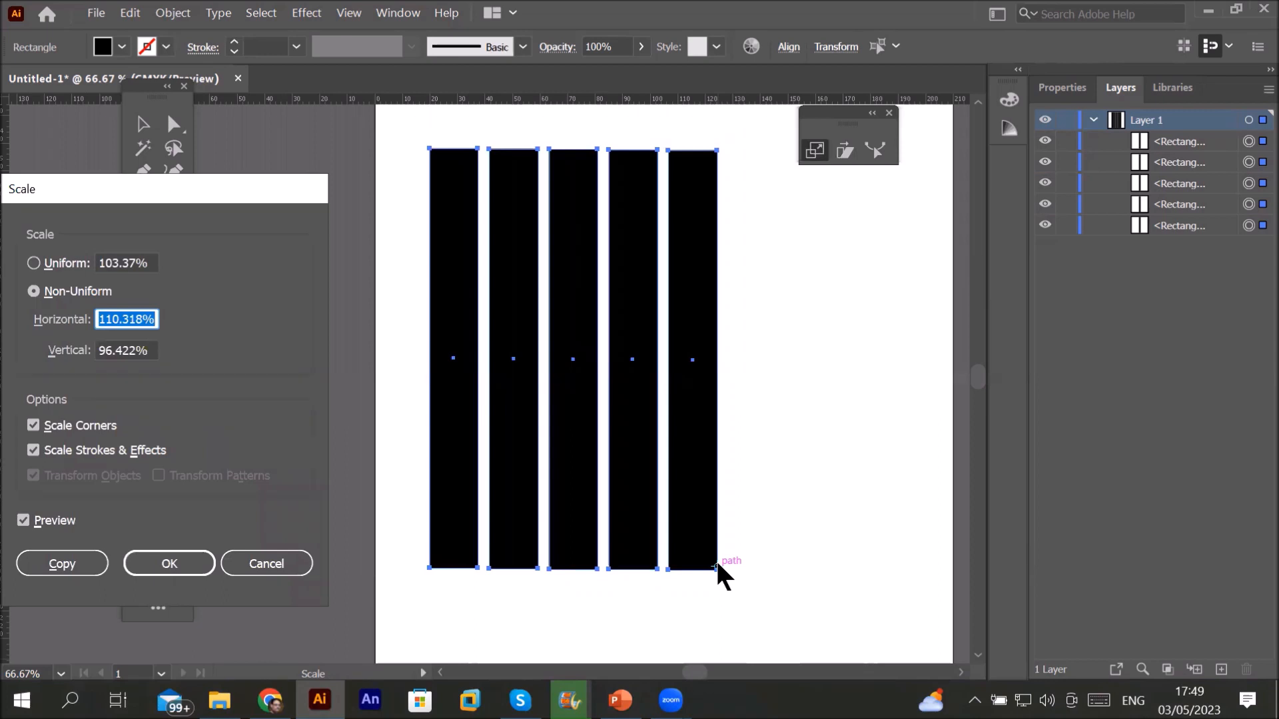
left_click(276, 571)
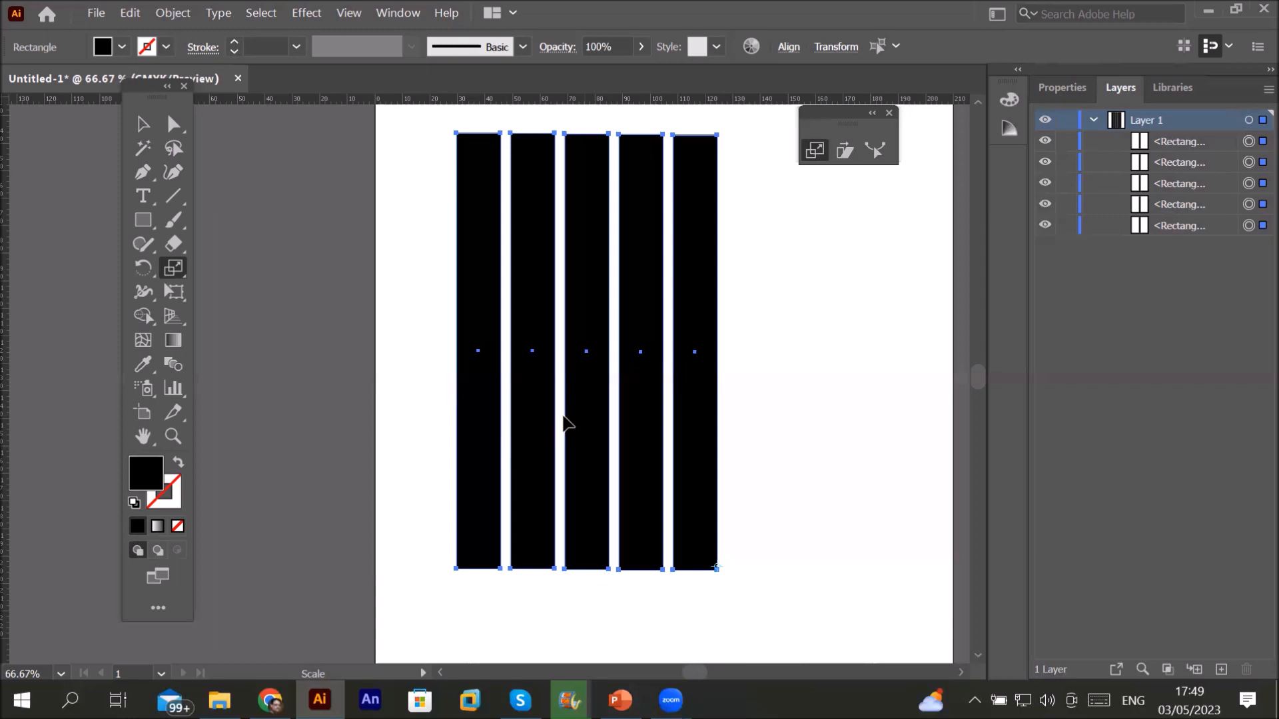
left_click_drag(554, 422, 655, 536)
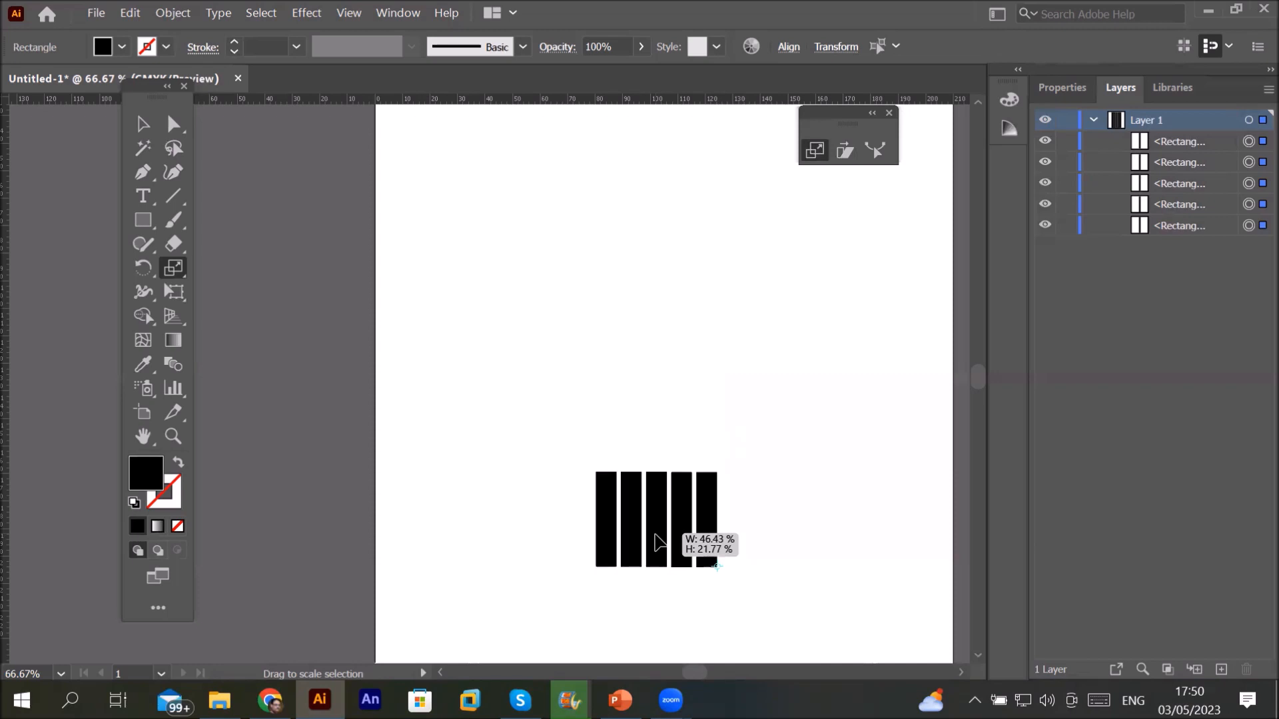
left_click_drag(654, 534, 681, 536)
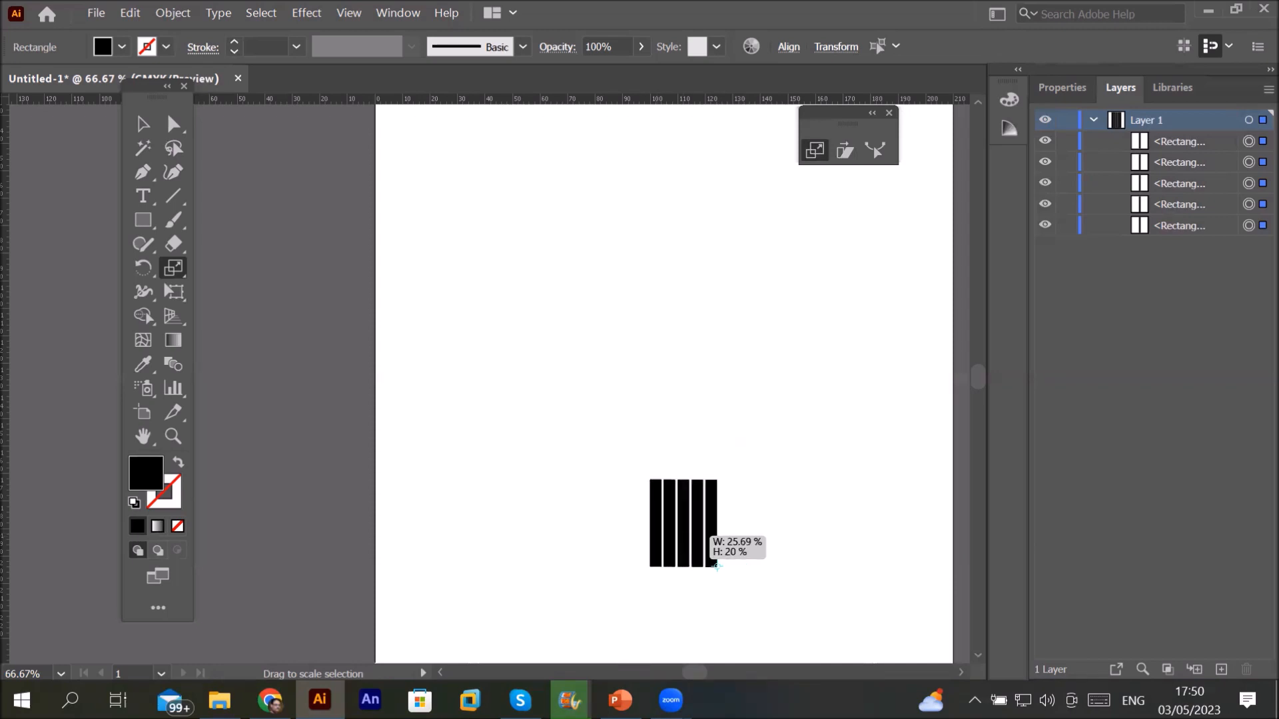
mouse_move(671, 701)
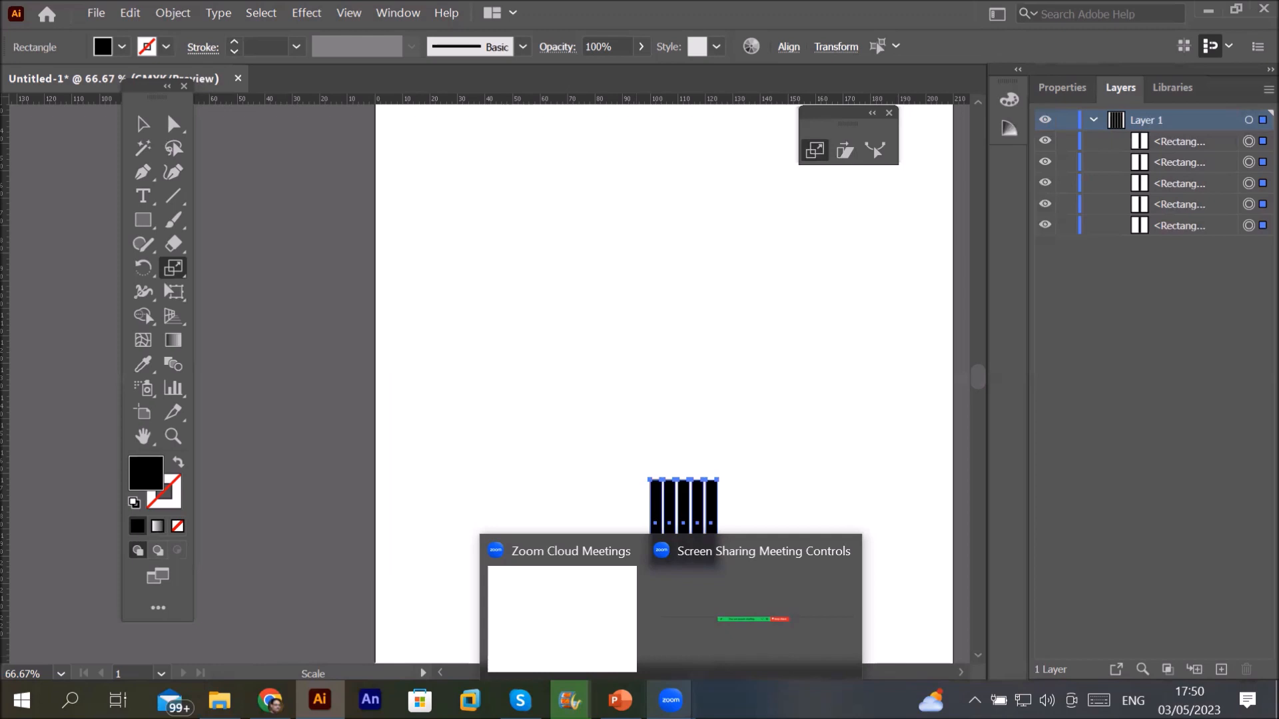
Step: Undo the shrink and rebuild six evenly spaced bars by copying a bar rightward twice
key("ctrl+z")
key("ctrl+z")
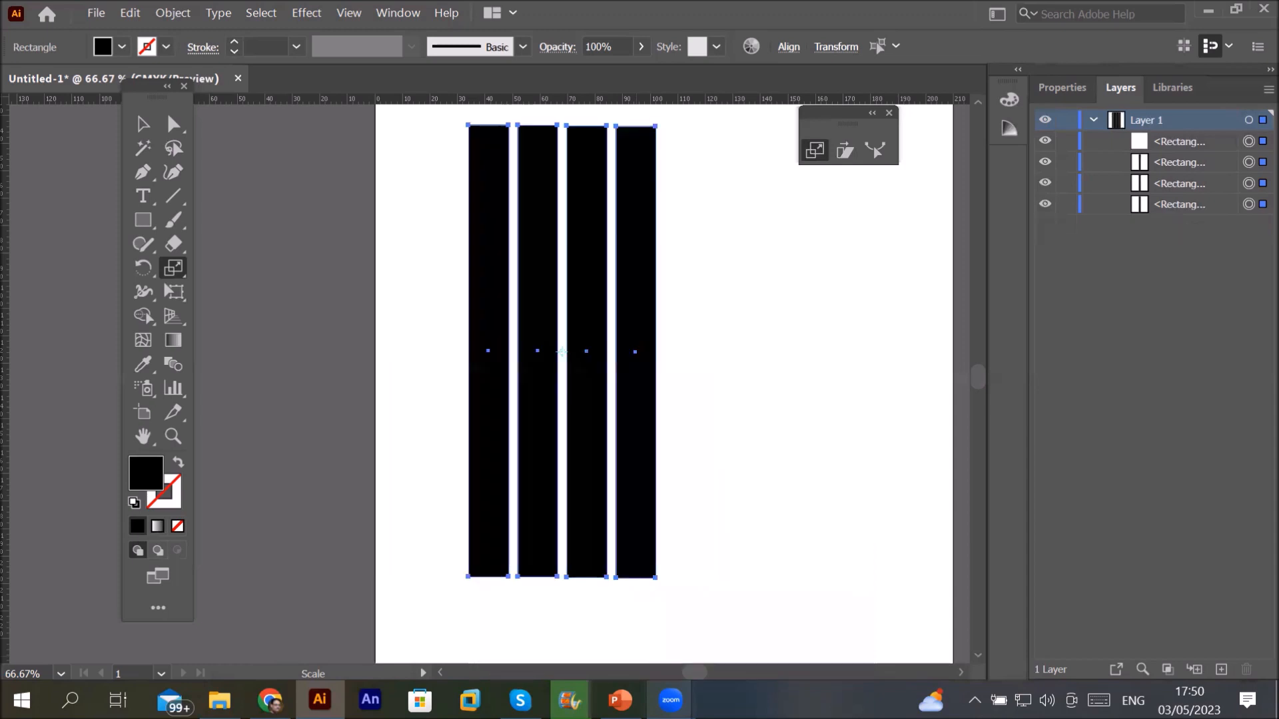
key("ctrl+z")
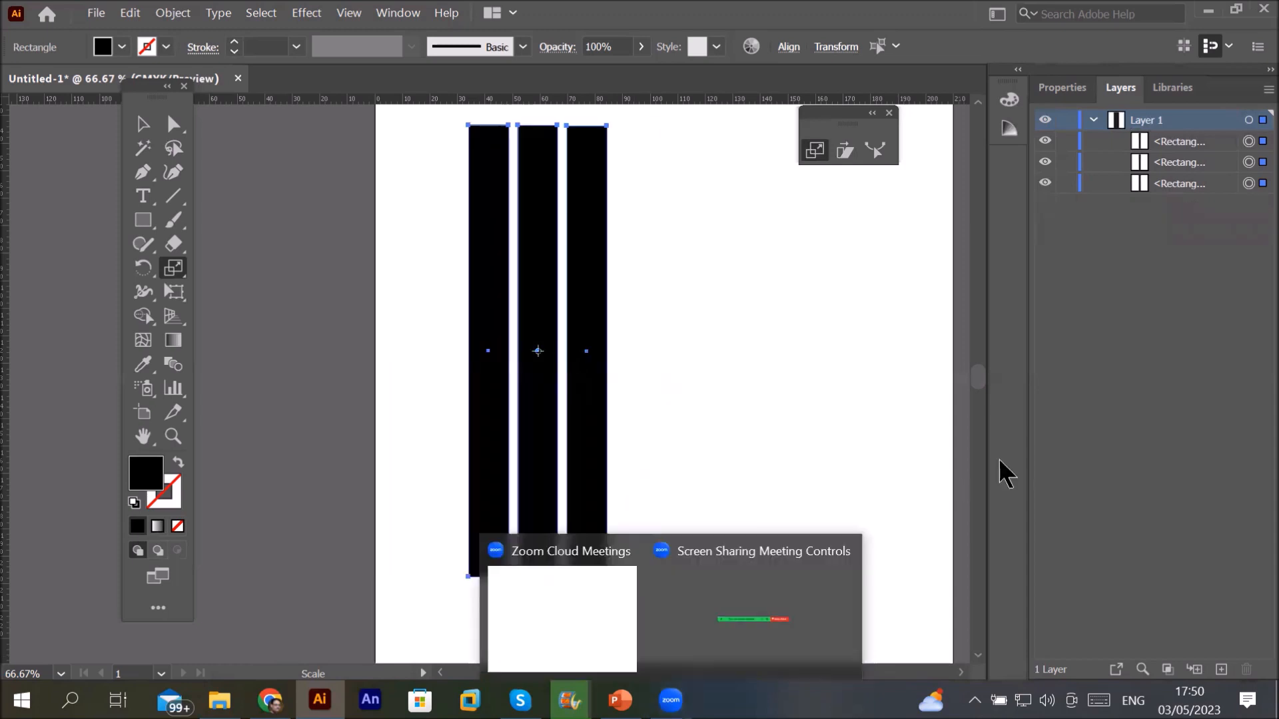
left_click(143, 124)
left_click(674, 314)
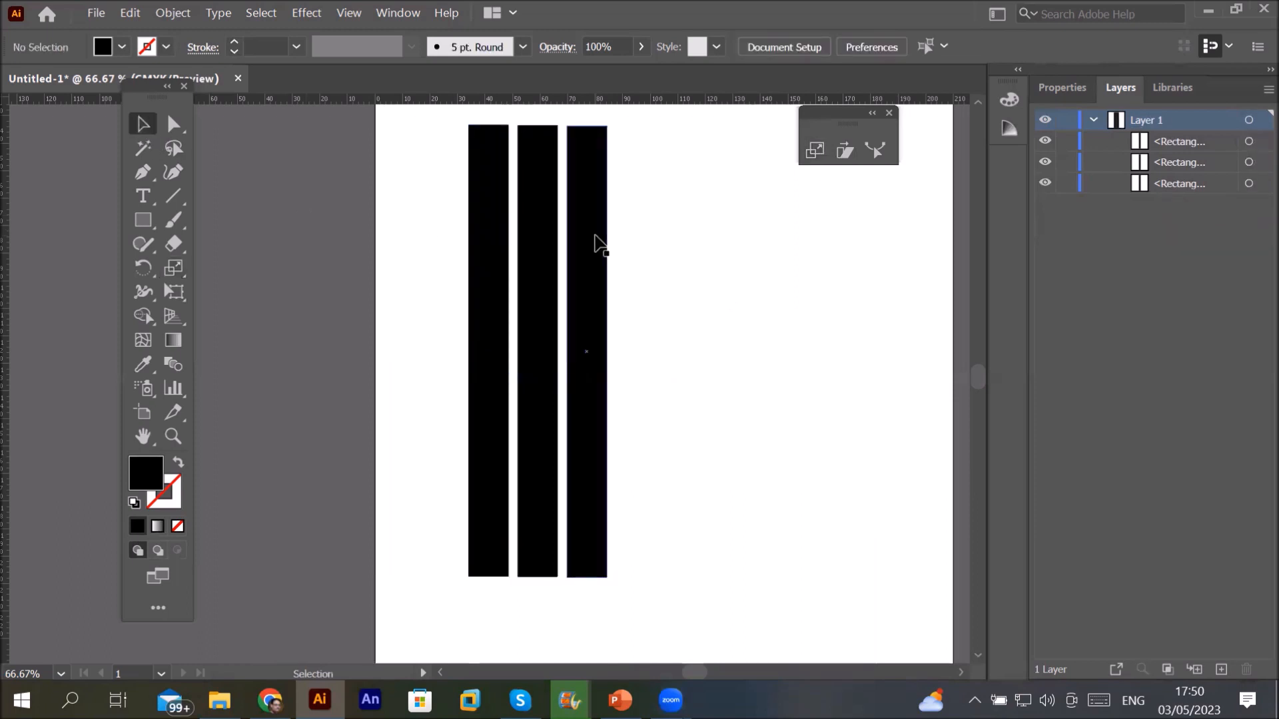
left_click_drag(598, 243, 694, 235)
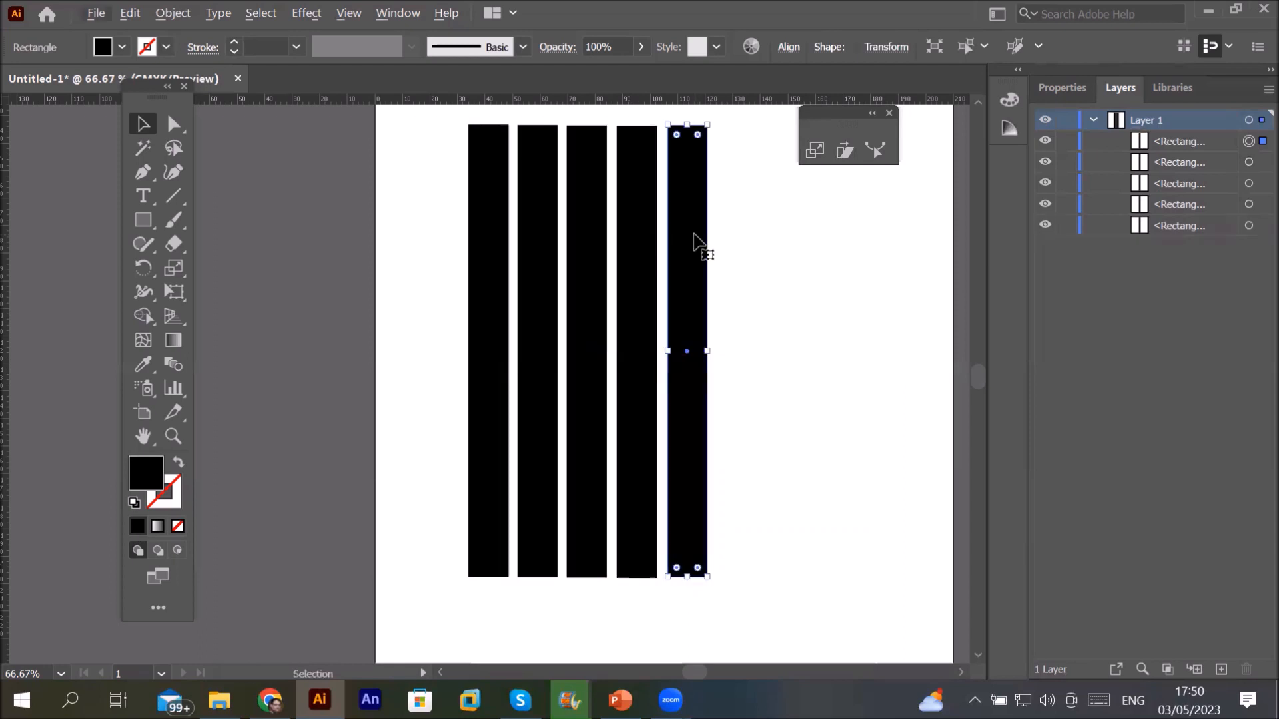
key("ctrl+d")
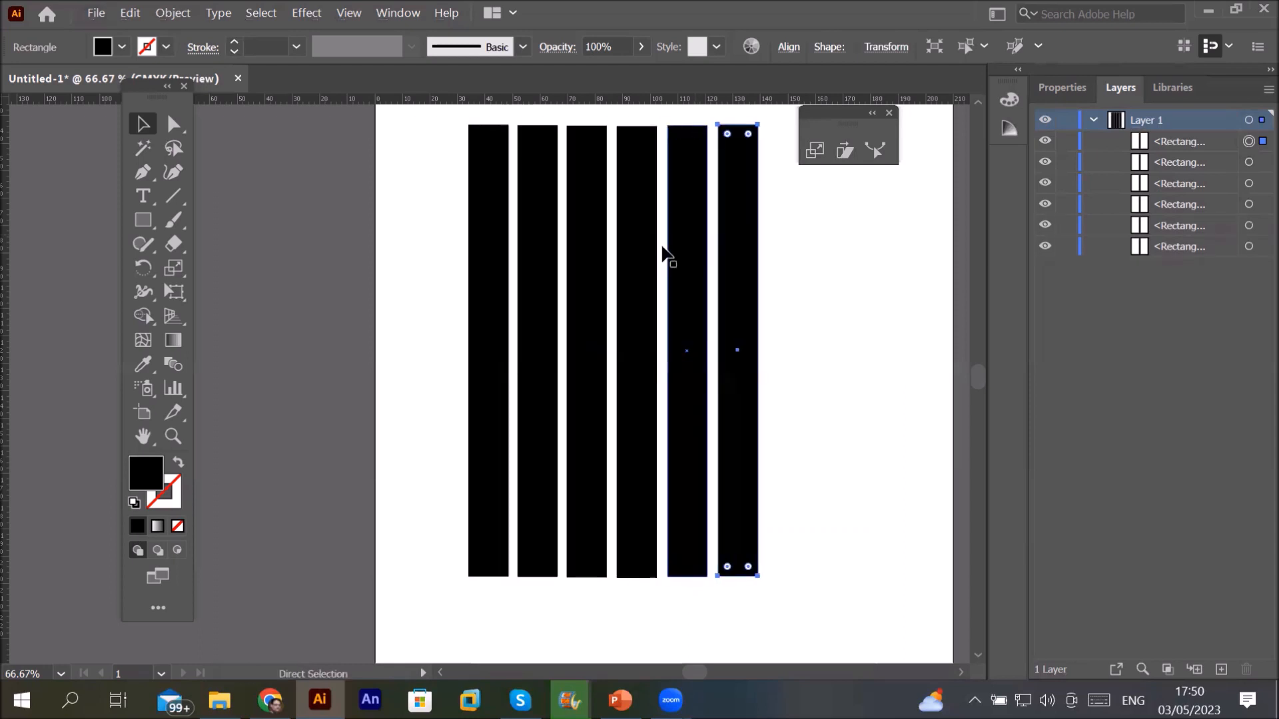
Step: Shorten all six bars into squares and copy the row one row below
left_click_drag(437, 115, 799, 624)
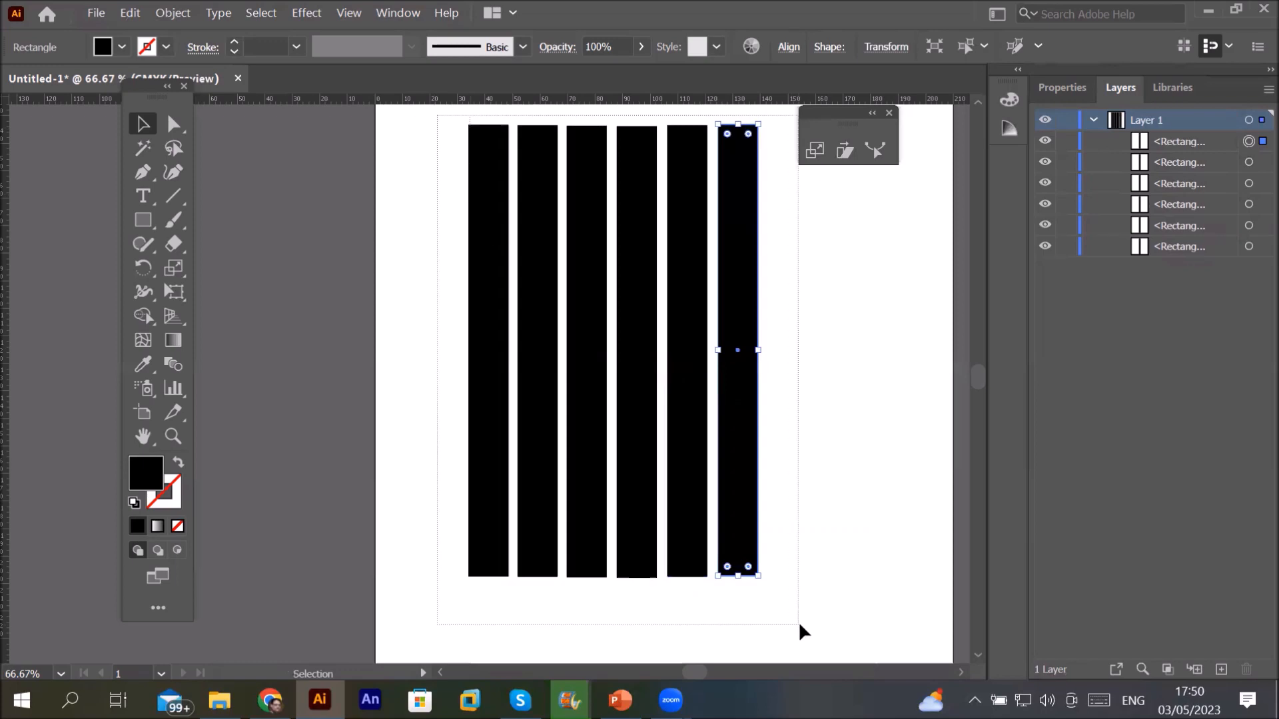
left_click_drag(614, 579, 647, 168)
left_click_drag(429, 113, 680, 212)
Step: Repeat the row copy with Ctrl+D to build ten rows of six squares, then select all 60
key("a")
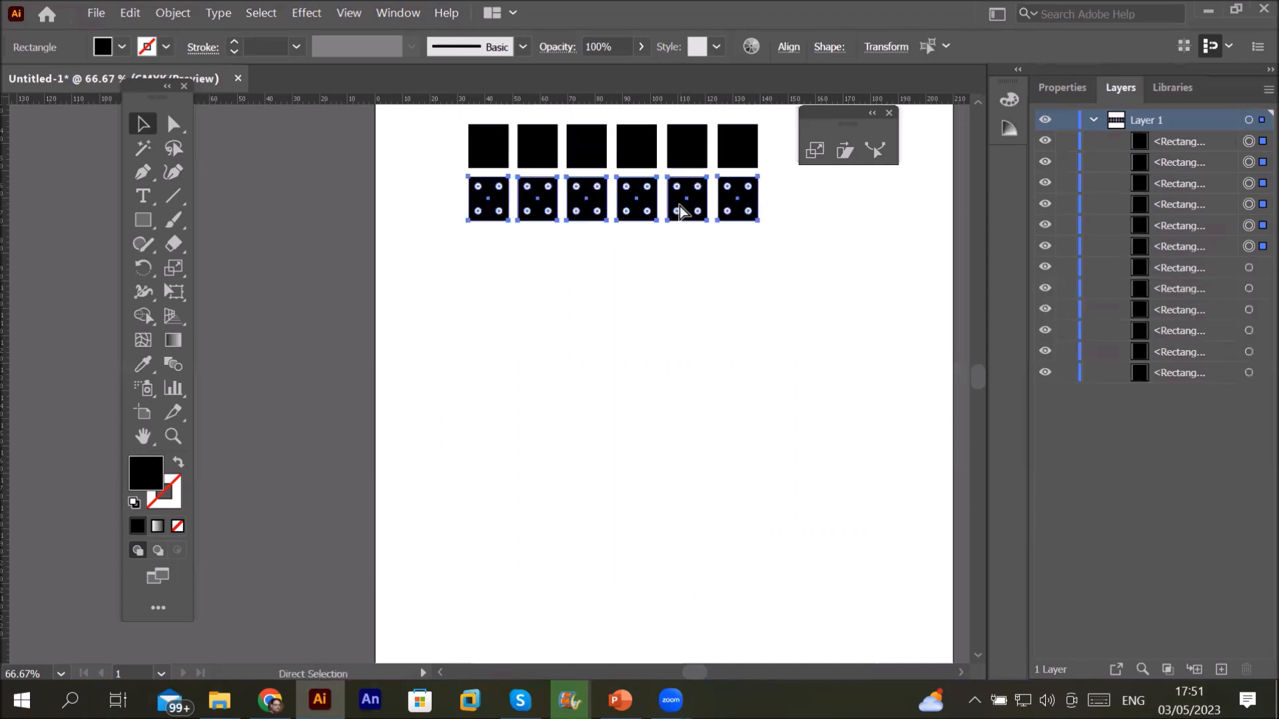
key("ctrl+d")
key("ctrl+d")
key("ctrl+d")
key("ctrl+d")
key("ctrl+d")
key("ctrl+d")
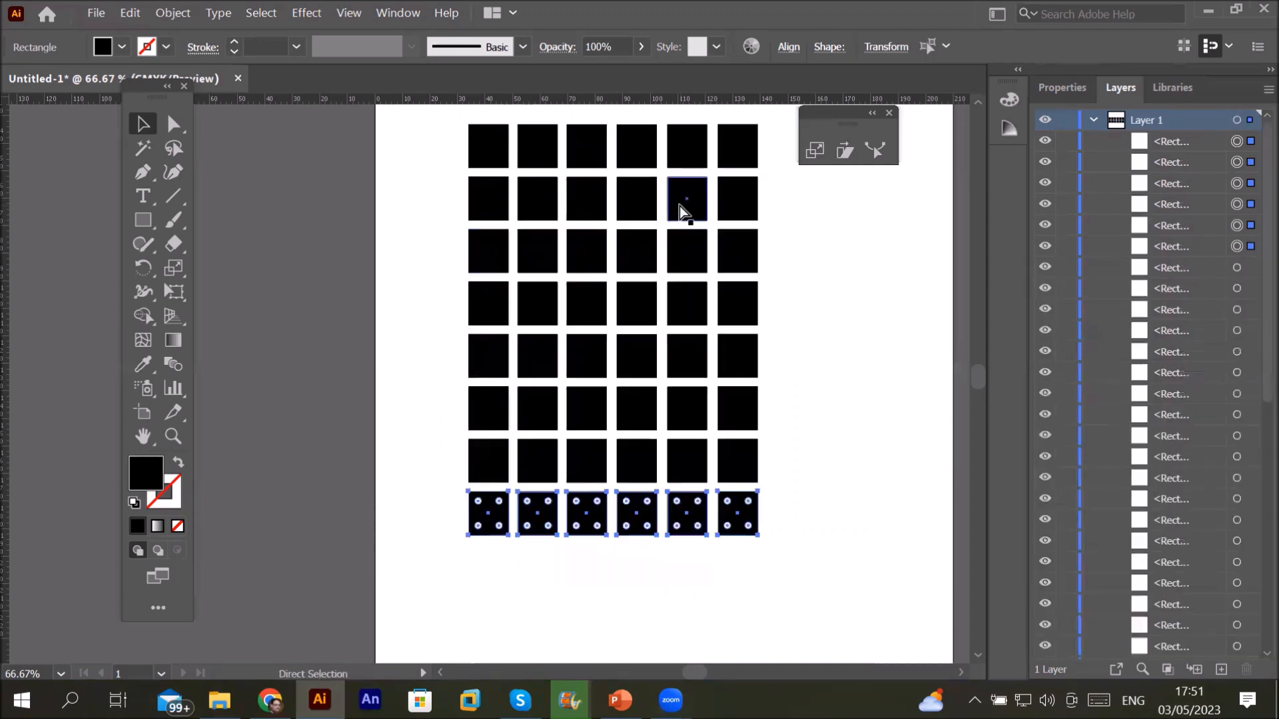
key("v")
key("ctrl+d")
key("ctrl+d")
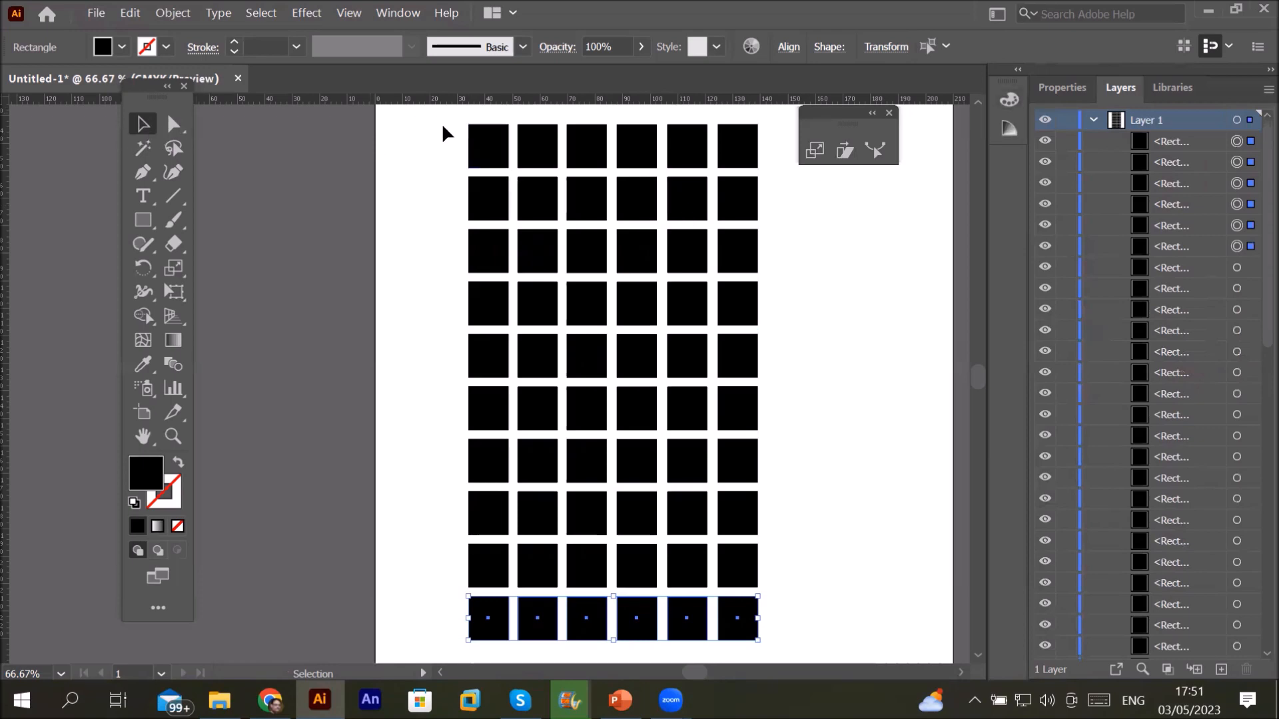
left_click_drag(443, 111, 800, 668)
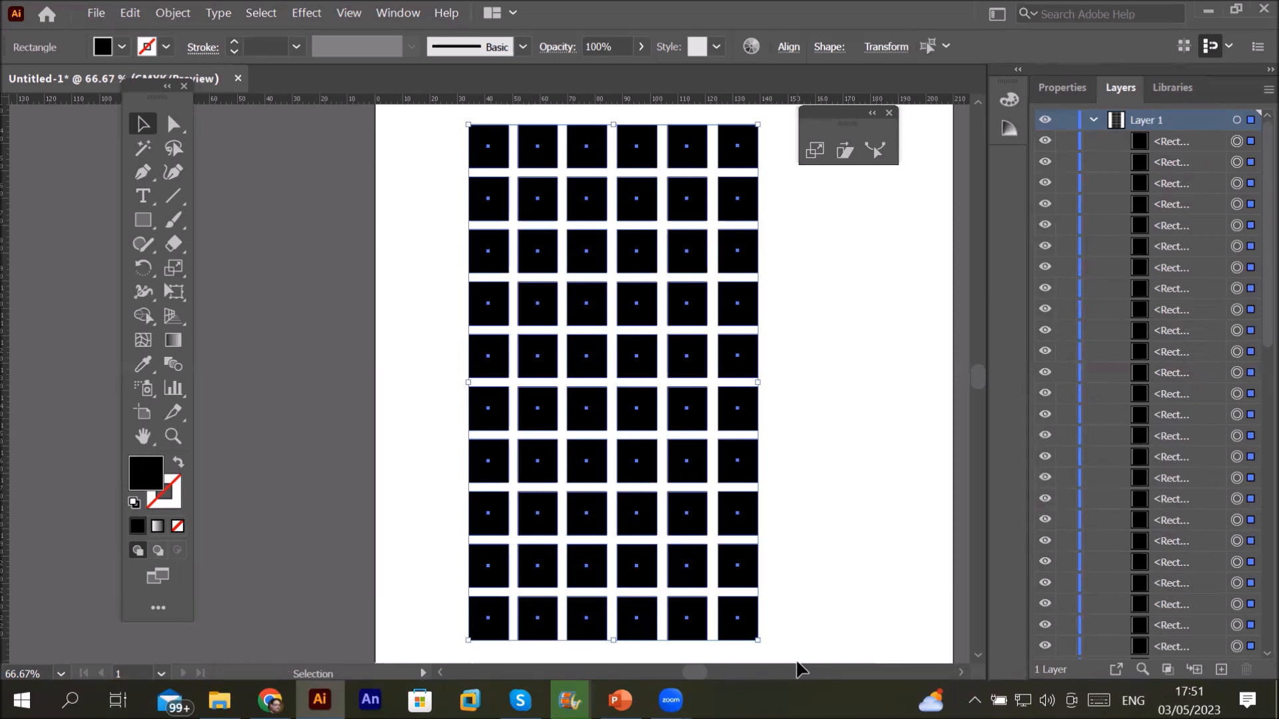
Step: Open the Shear tool's settings for the selected grid and move the dialog aside
left_click(177, 270)
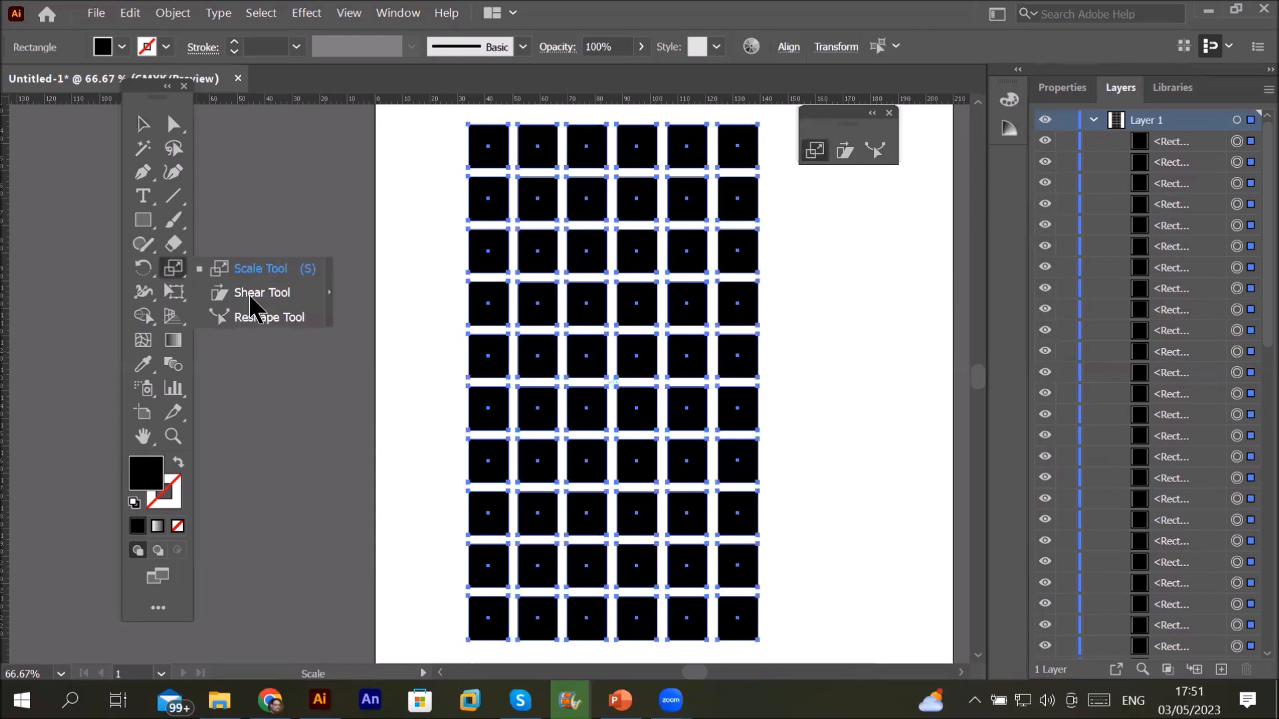
left_click(258, 296)
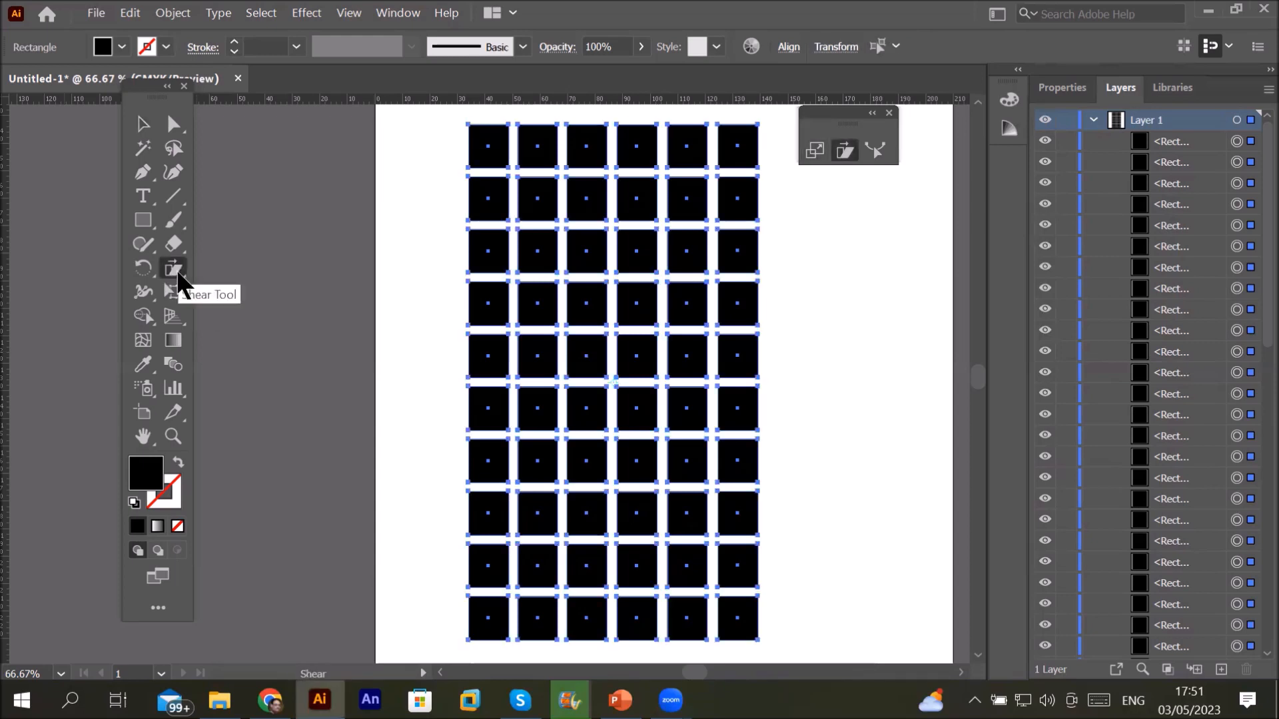
double_click(173, 269)
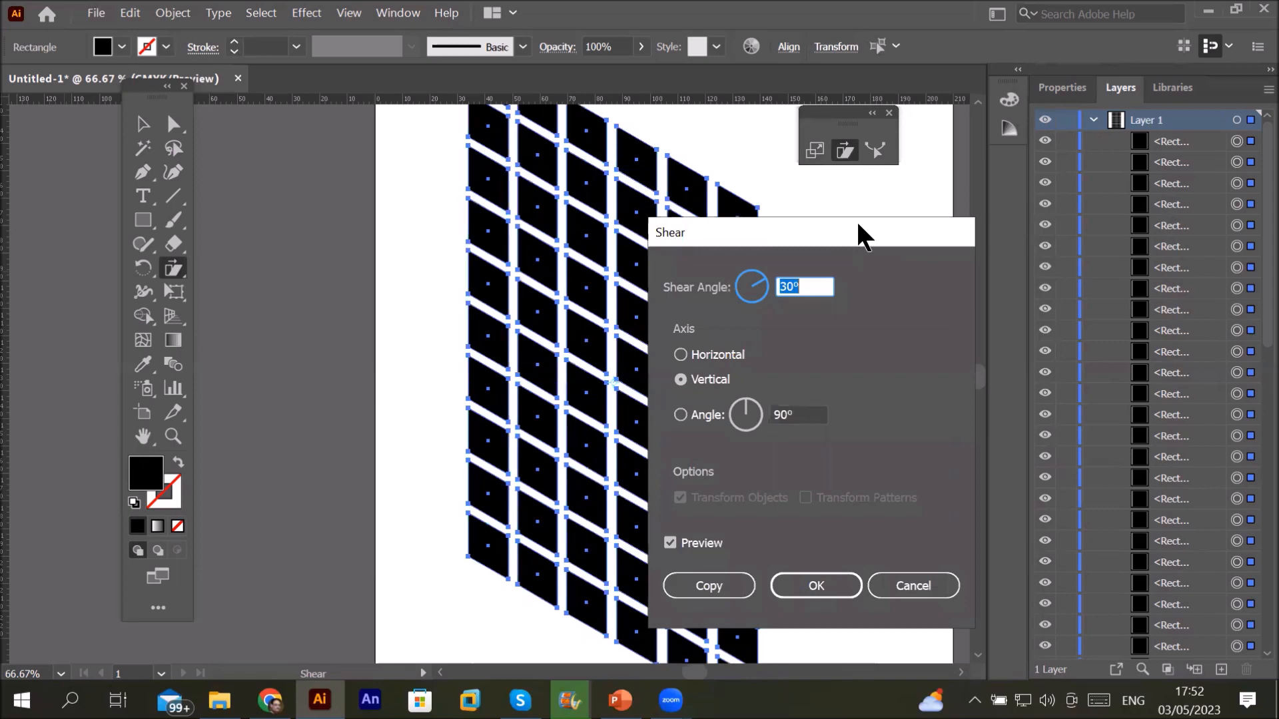
left_click_drag(858, 225, 276, 203)
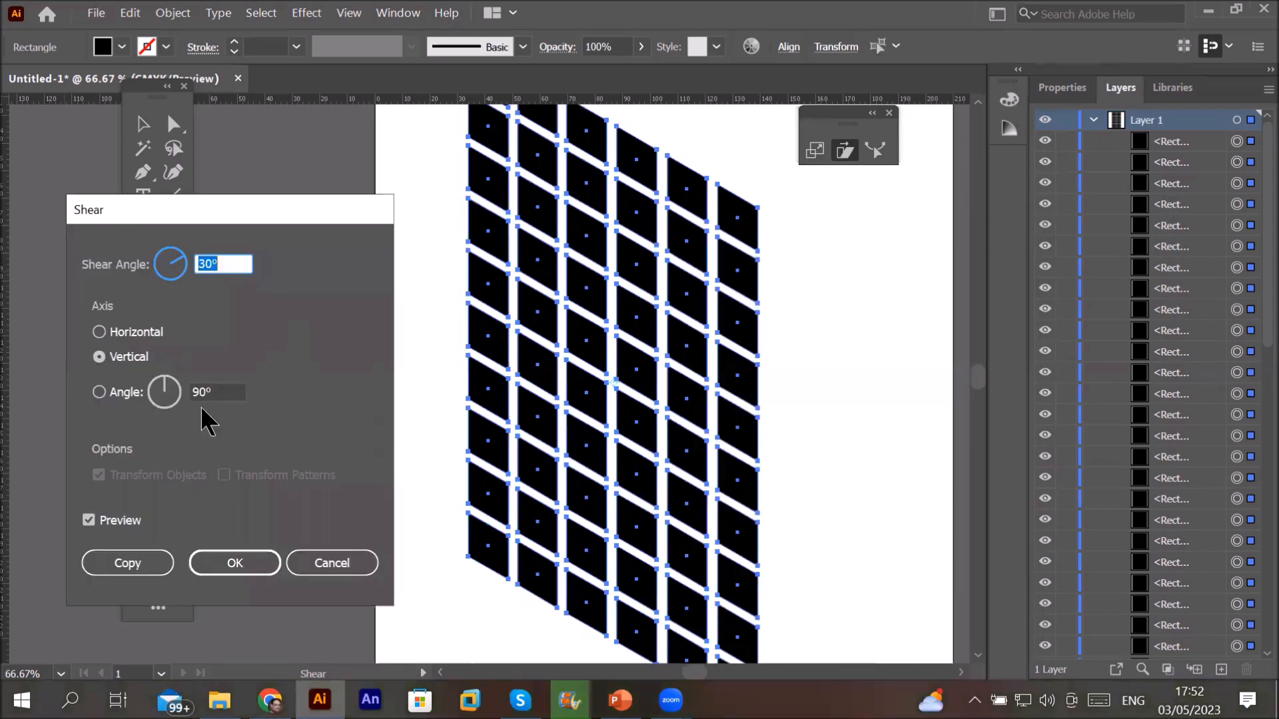
Step: Preview shear angles from 28° down through -10° and -2° to -1°
key("Down")
key("Down")
key("Down")
key("Down")
key("Down")
key("Down")
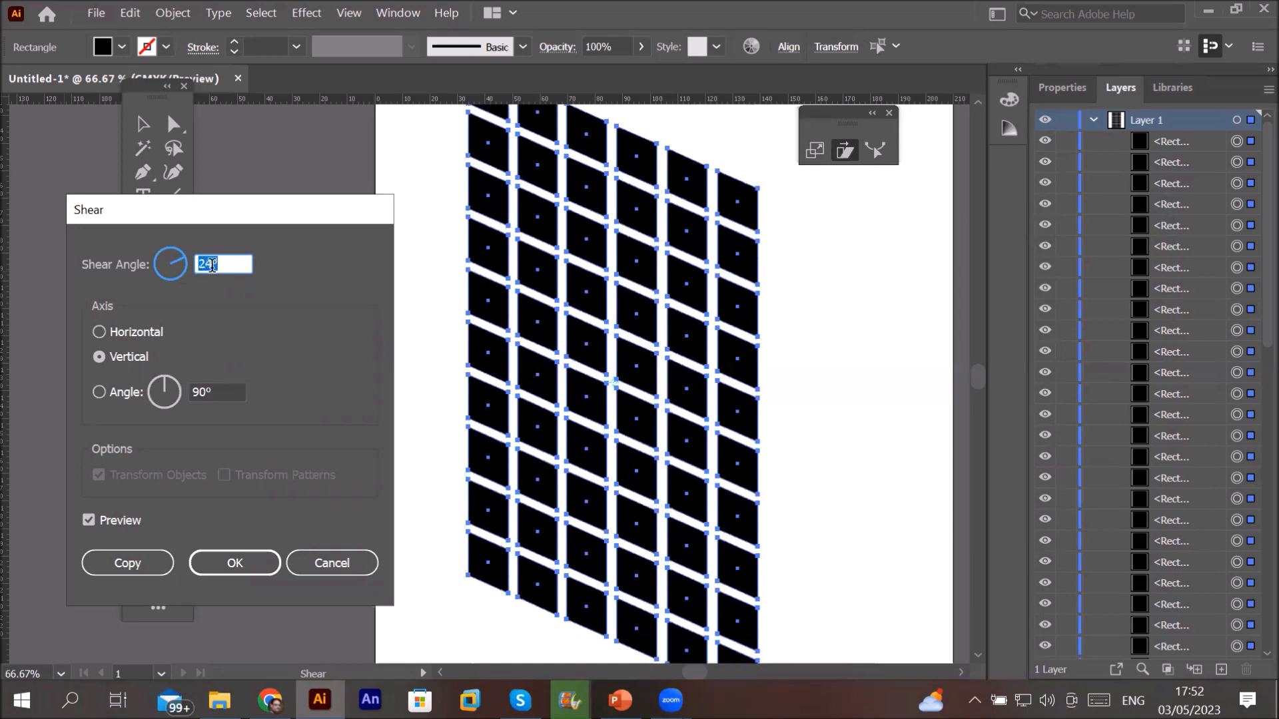
key("Down")
key("Down")
key("Down")
key("Down")
key("Down")
key("Down")
key("Down")
key("Down")
key("Down")
key("Down")
key("Down")
key("Down")
key("Down")
key("Down")
key("Down")
key("Down")
key("Down")
key("Down")
key("Down")
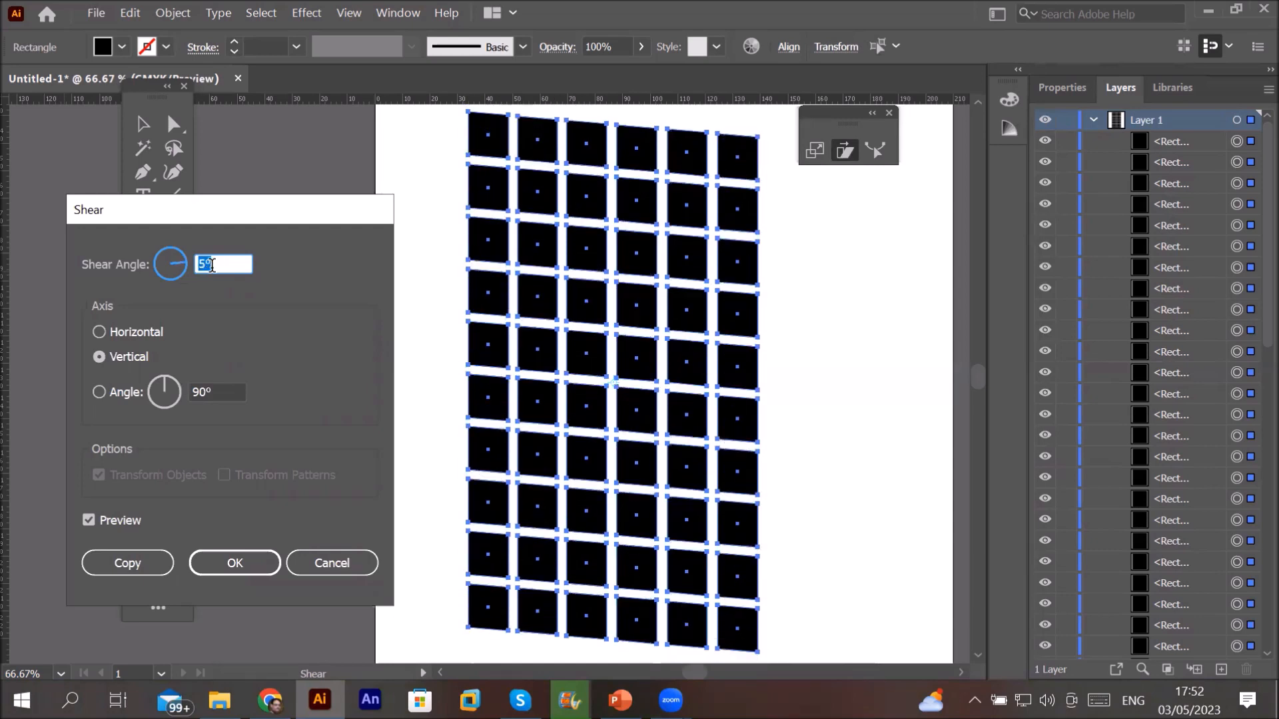
key("Down")
key("Down")
key("Down")
key("Down")
key("Down")
key("Down")
key("Down")
key("Down")
key("Down")
key("Down")
key("Down")
key("Down")
key("Down")
key("Down")
key("Down")
key("Down")
key("Down")
key("Down")
key("Down")
key("Down")
key("Down")
key("Down")
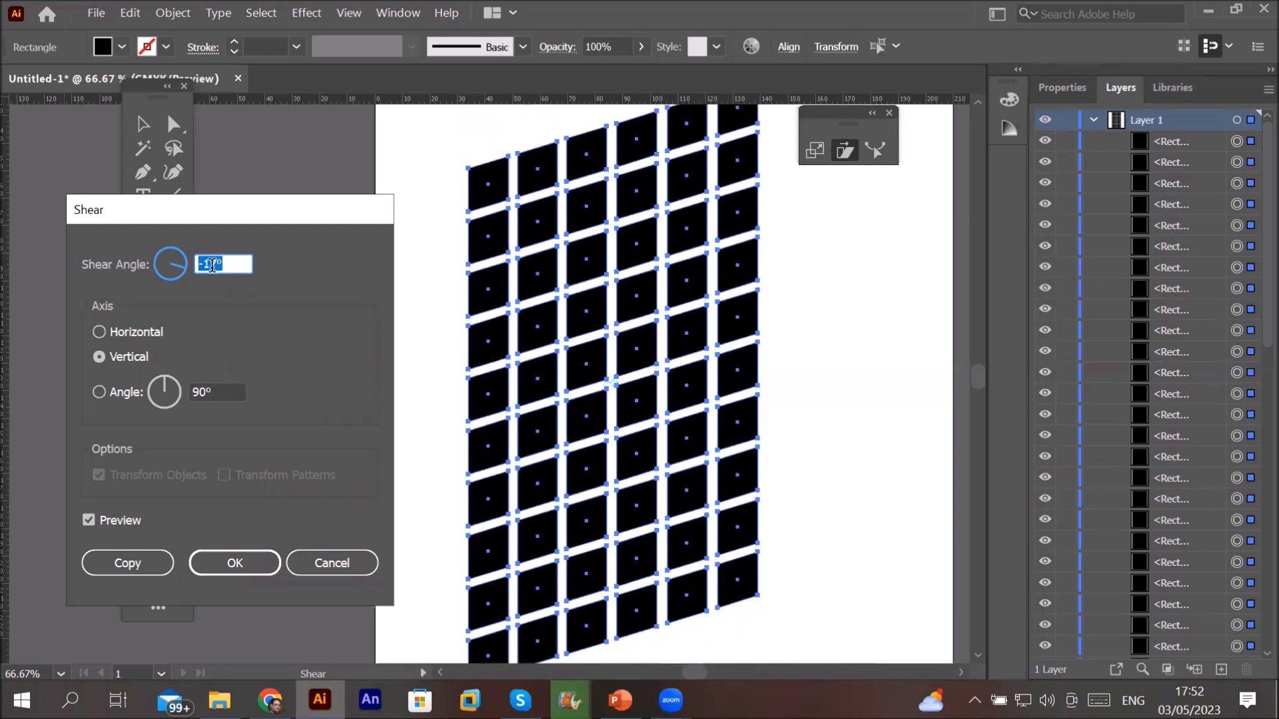
key("Down")
key("Down")
key("Down")
key("Down")
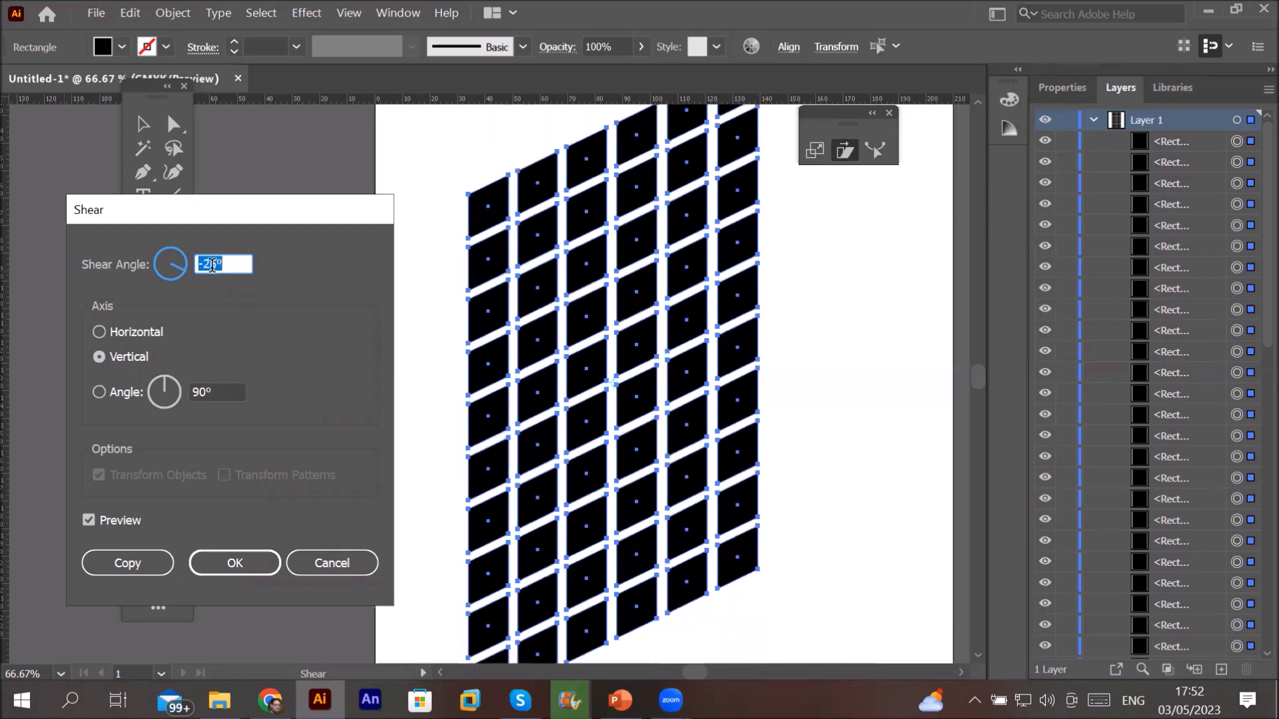
key("Up")
key("Up")
key("Up")
key("Up")
key("Up")
key("Up")
key("Up")
key("Up")
key("Up")
key("Up")
key("Up")
key("Up")
key("Up")
key("Up")
key("Up")
key("Up")
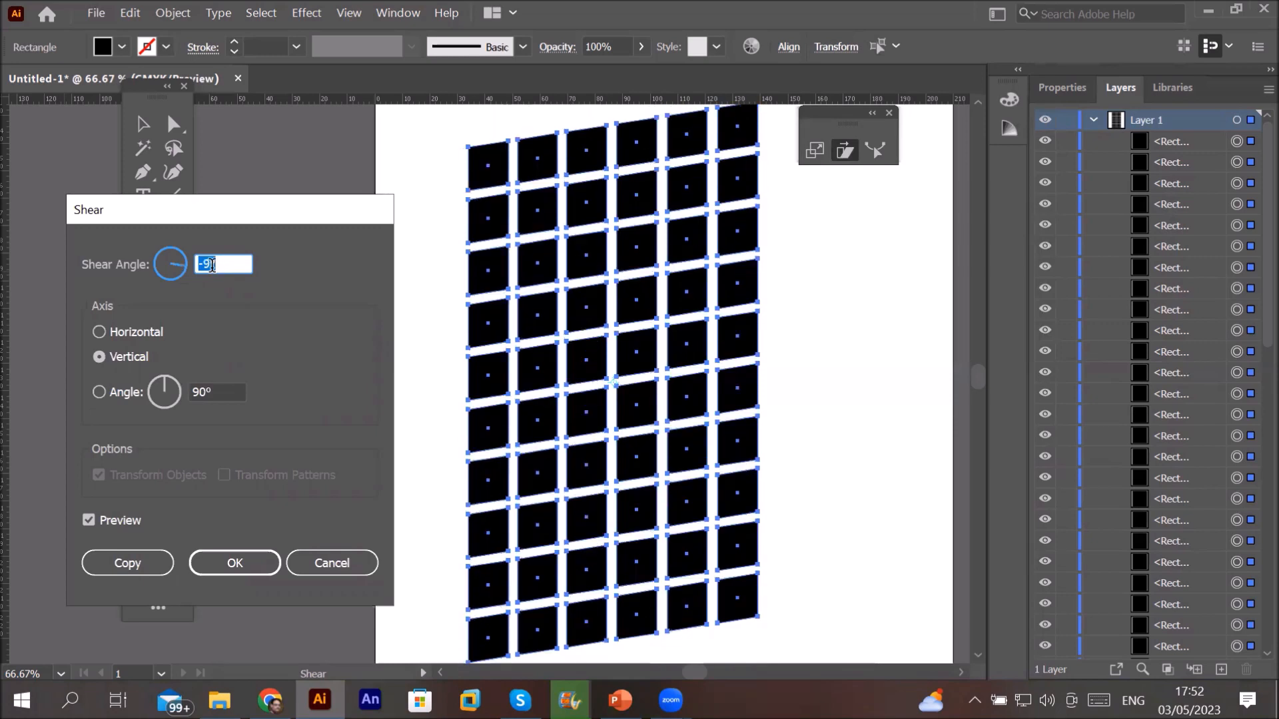
key("Up")
key("Up")
key("Up")
key("Up")
key("Up")
key("Up")
key("Up")
key("Up")
key("Up")
key("Up")
key("Up")
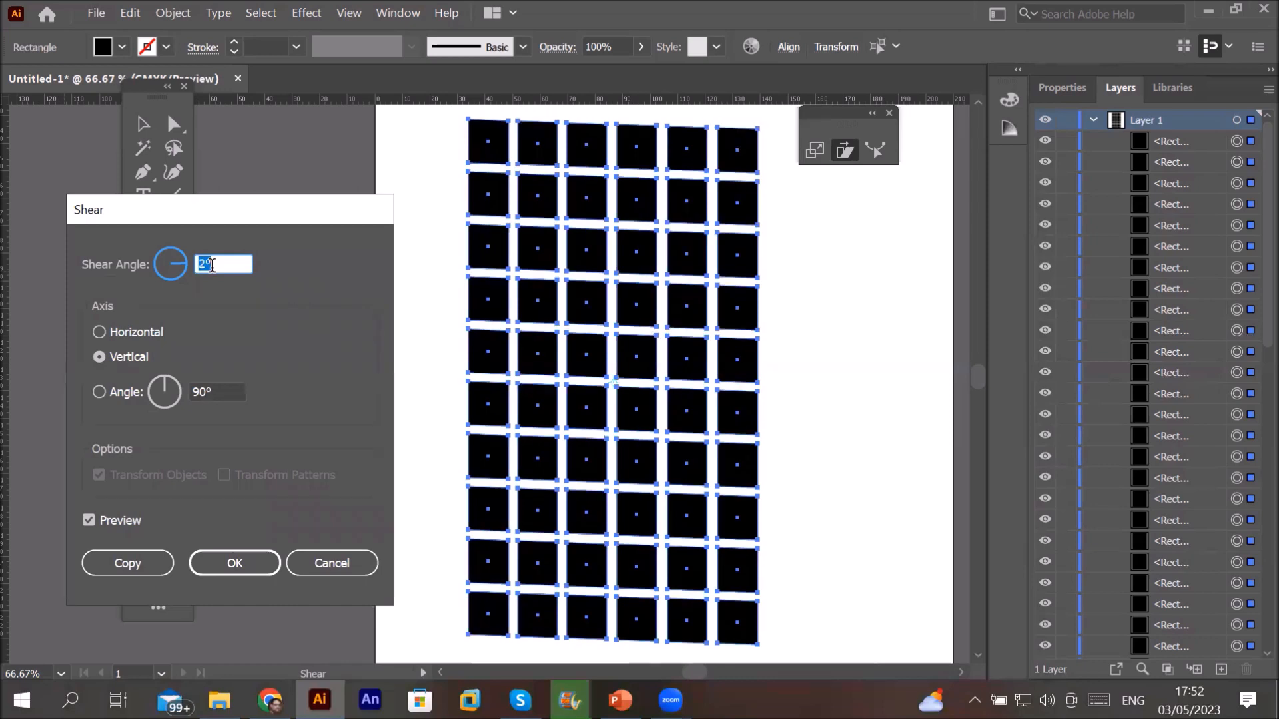
key("Down")
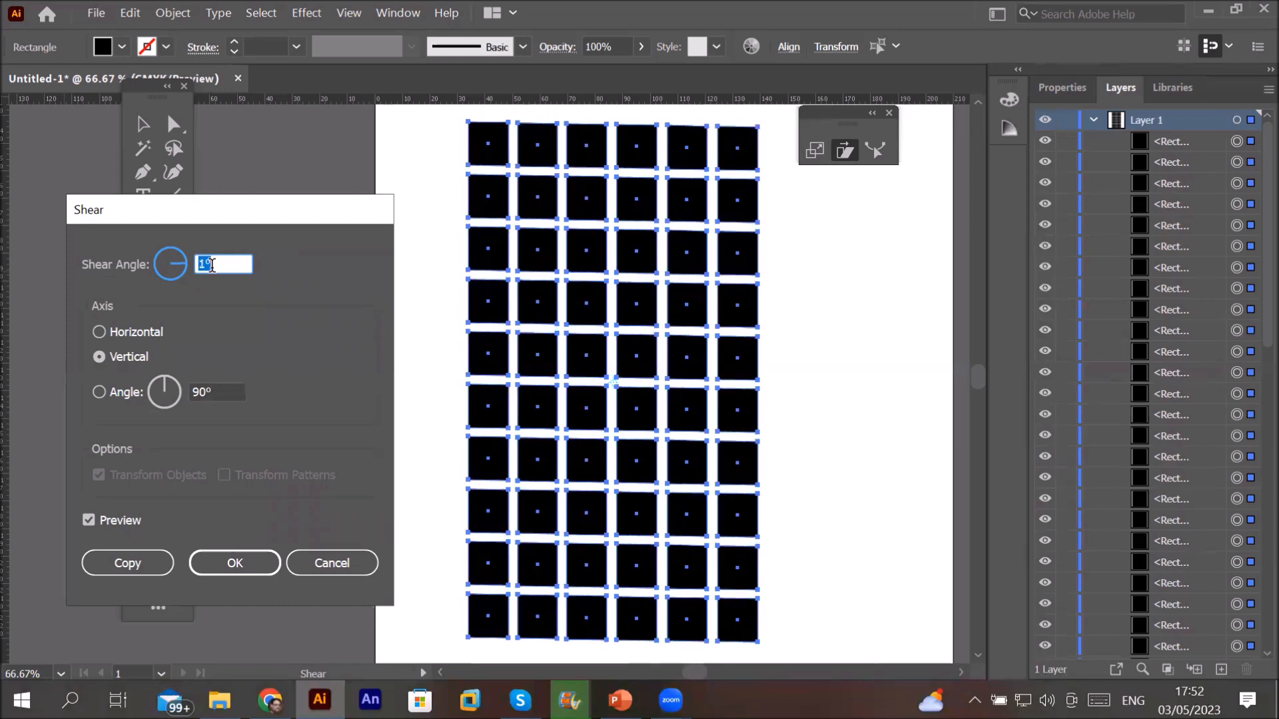
type("-10")
key("Tab")
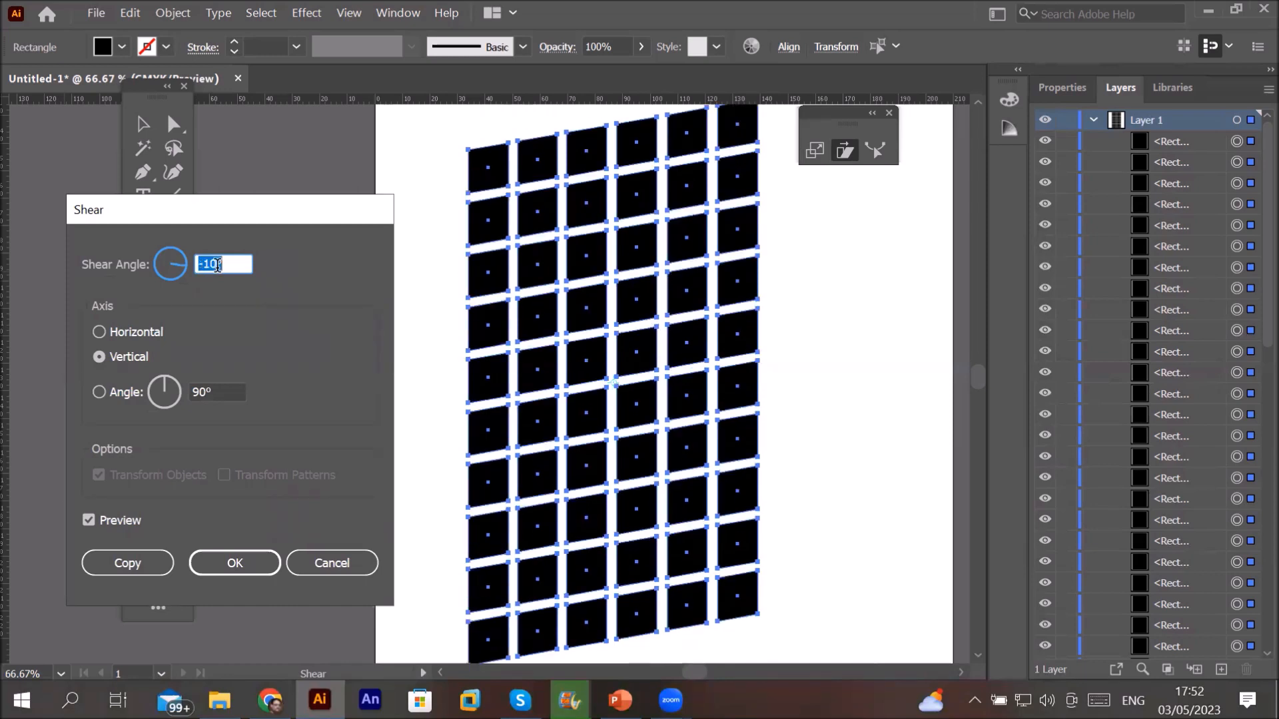
key("Down")
key("Down")
key("Down")
key("Down")
key("Down")
key("Down")
key("Down")
key("Down")
key("Down")
key("Down")
key("Down")
type("-2")
key("Tab")
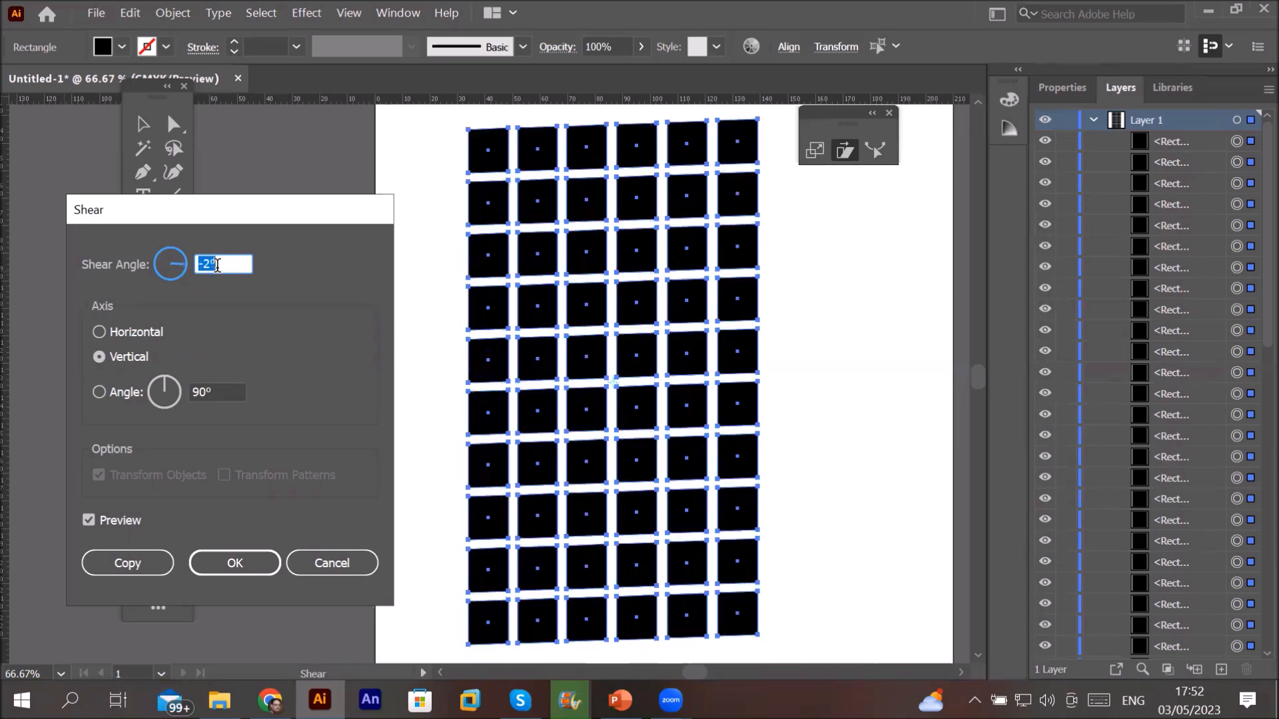
key("Up")
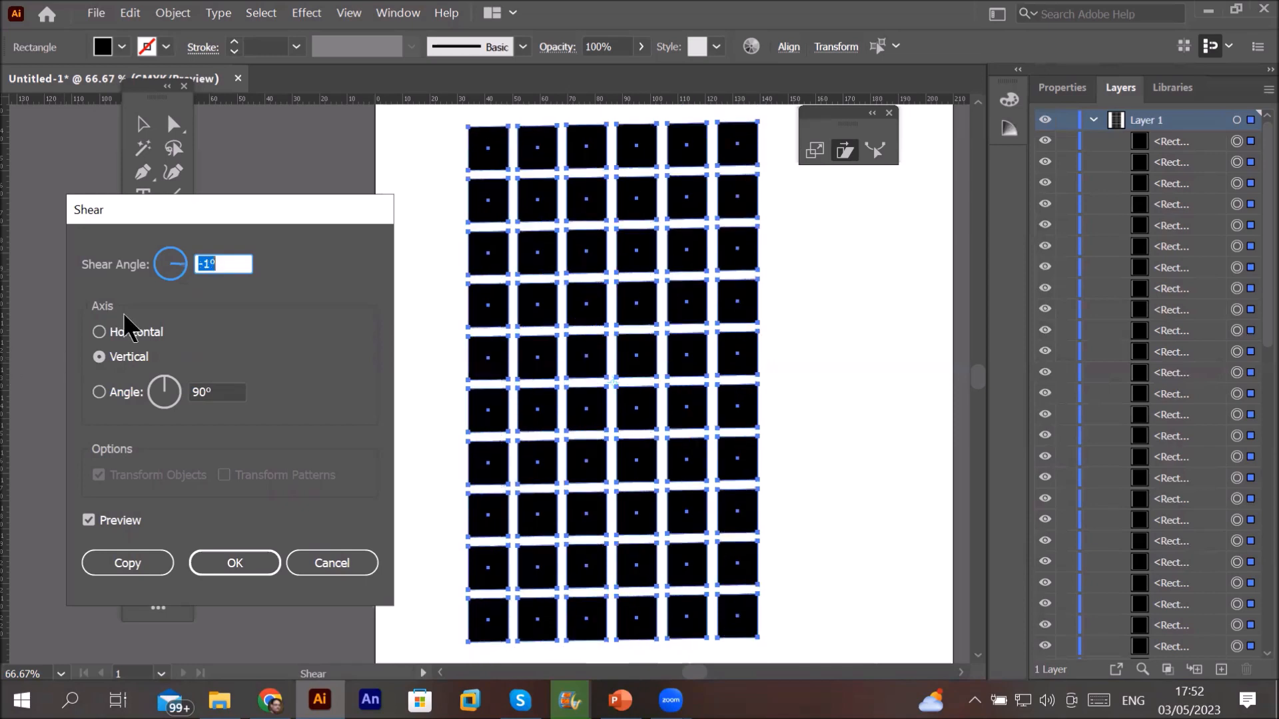
Step: Switch to the horizontal axis and, after trying several angles, settle on a -18° shear
left_click(133, 334)
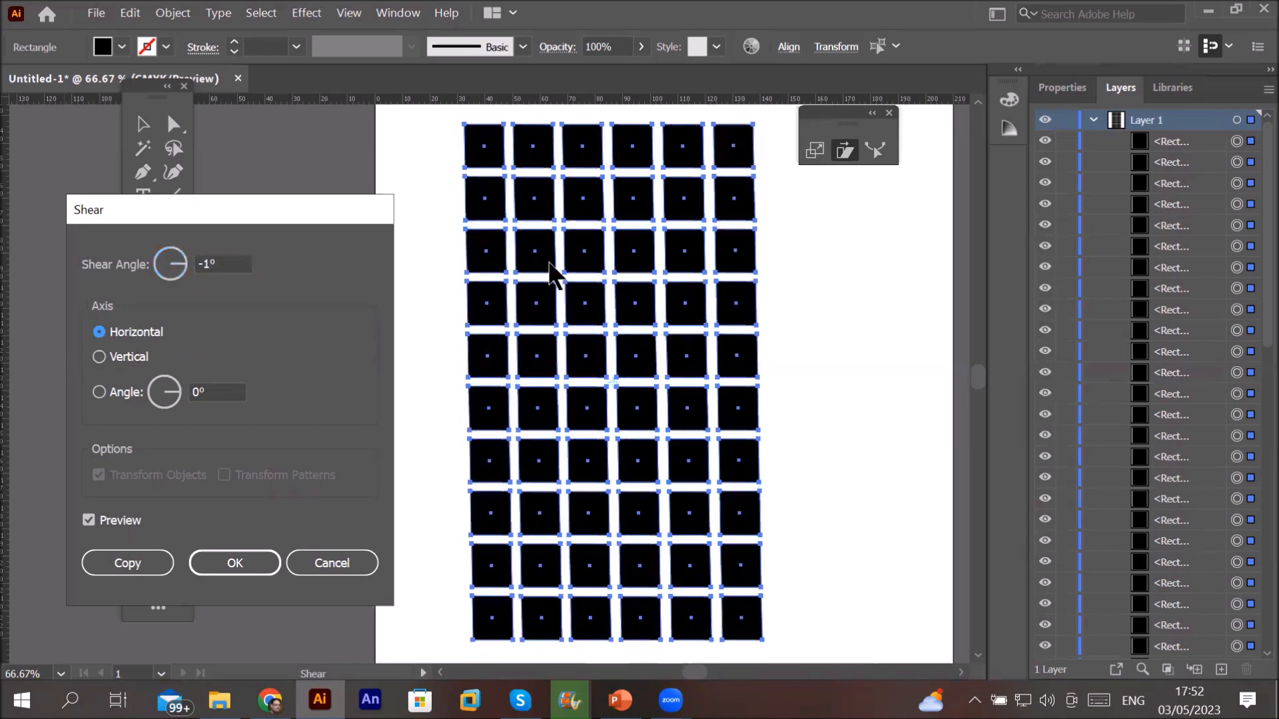
left_click(232, 266)
key("Down")
key("Down")
key("Down")
key("Down")
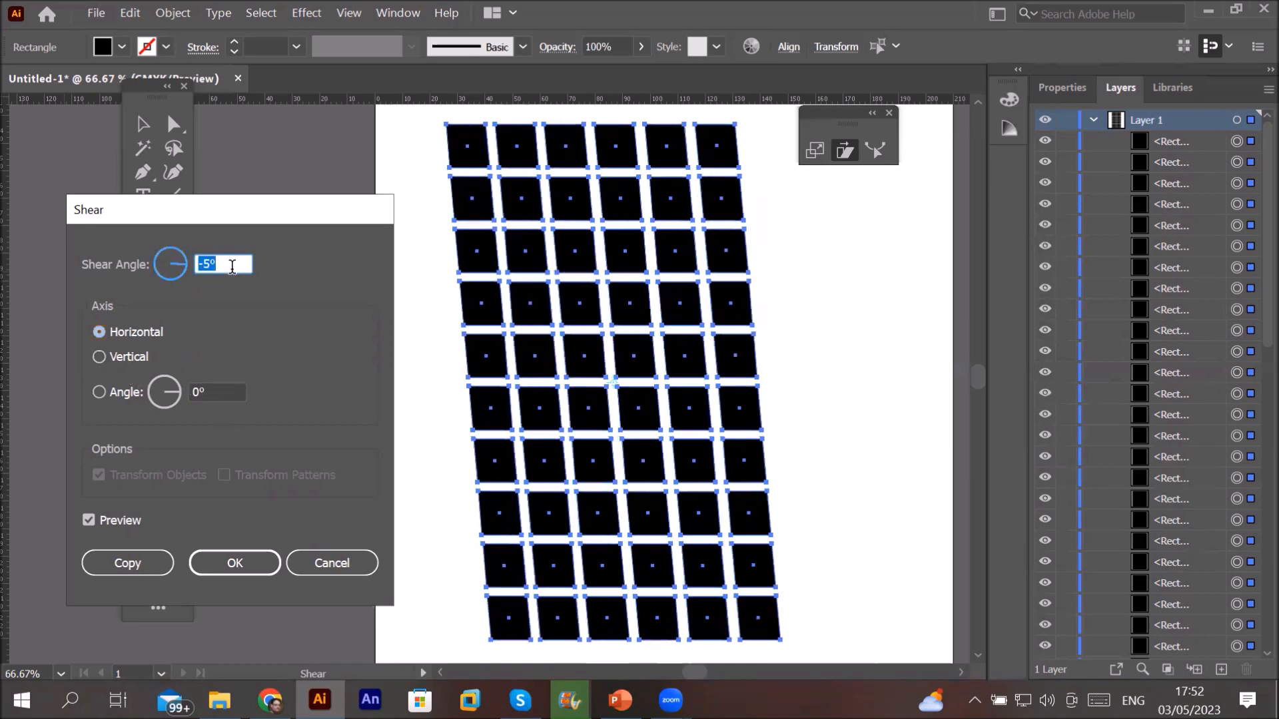
key("shift+Down")
key("shift+Up")
key("Up")
key("Up")
key("Up")
key("Up")
key("Up")
key("Up")
key("Up")
key("Up")
key("Up")
key("Up")
key("Up")
key("Up")
key("Up")
key("Up")
key("Up")
key("Up")
key("Up")
key("Up")
key("Up")
key("Up")
key("Up")
key("Up")
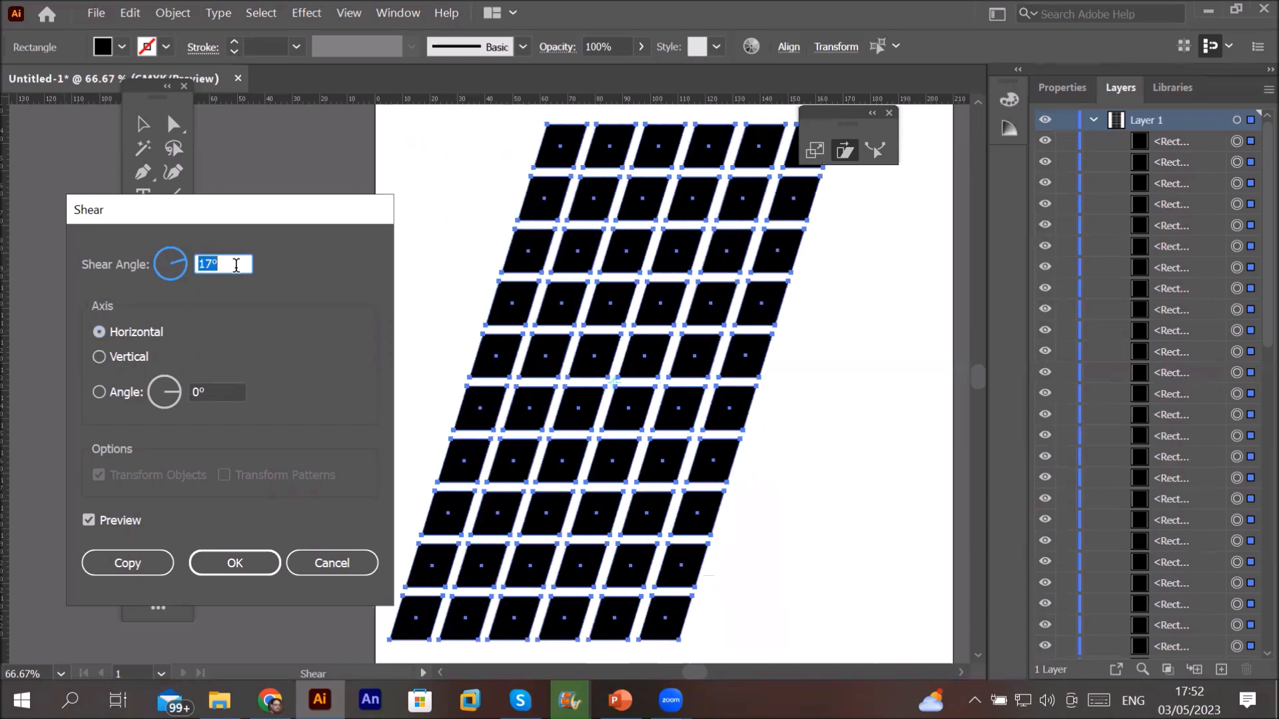
key("Down")
key("Down")
key("Down")
key("Down")
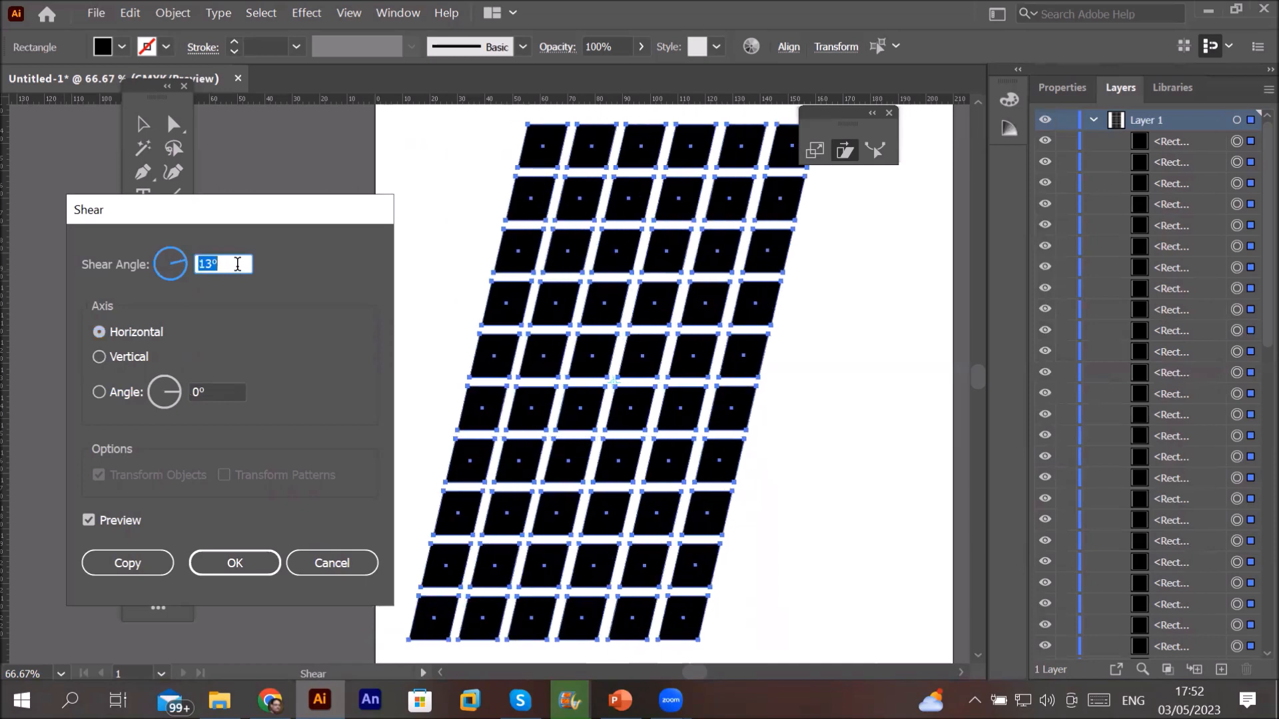
key("Down")
key("Down")
key("Down")
key("Down")
key("Down")
key("Down")
key("Down")
key("Down")
key("Down")
key("Down")
key("Down")
key("Down")
key("Down")
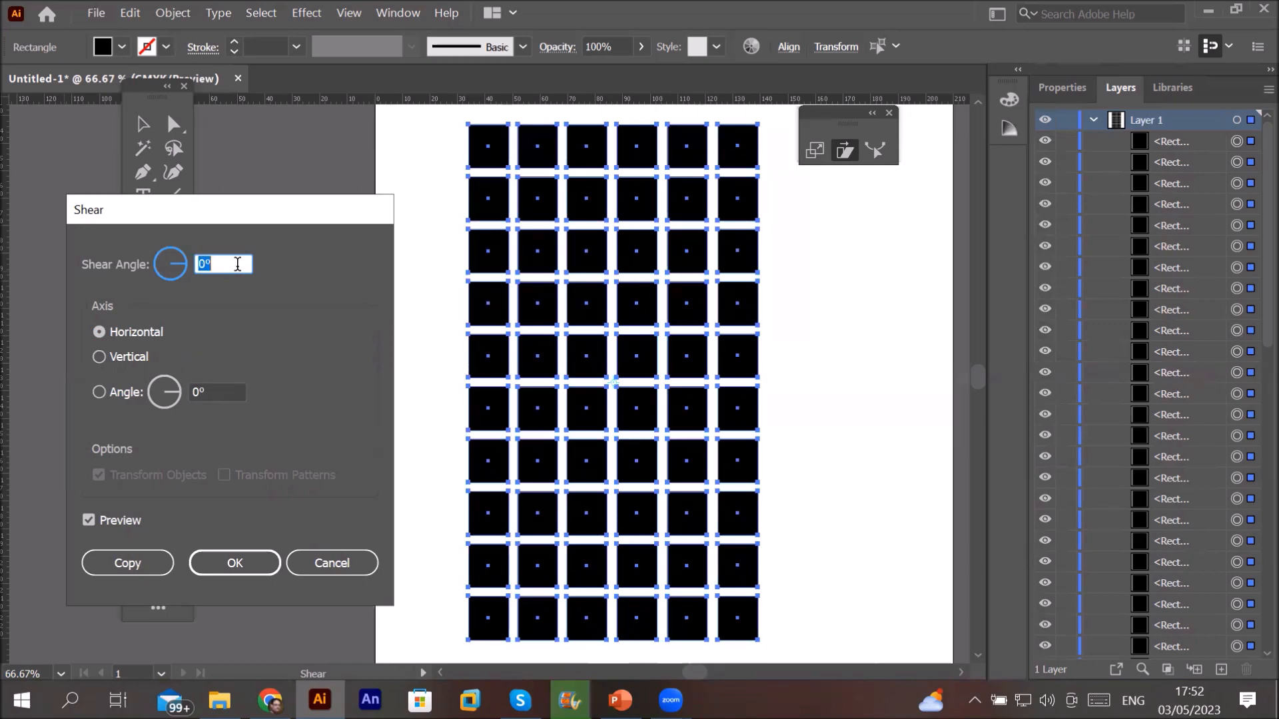
left_click(237, 265)
key("Down")
key("Down")
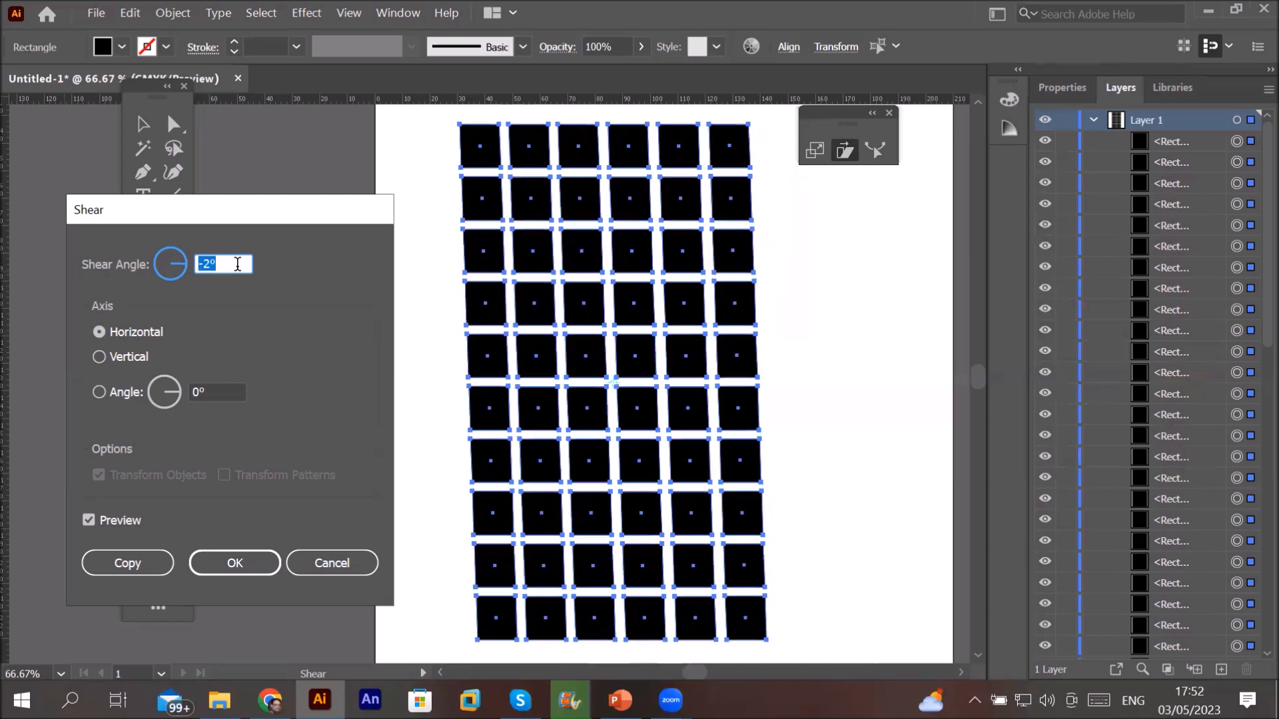
key("Down")
key("Down")
key("Down")
key("Down")
key("Down")
key("Down")
key("Down")
key("Down")
key("Down")
key("Down")
key("Down")
key("Down")
key("Down")
key("Down")
key("Down")
key("Down")
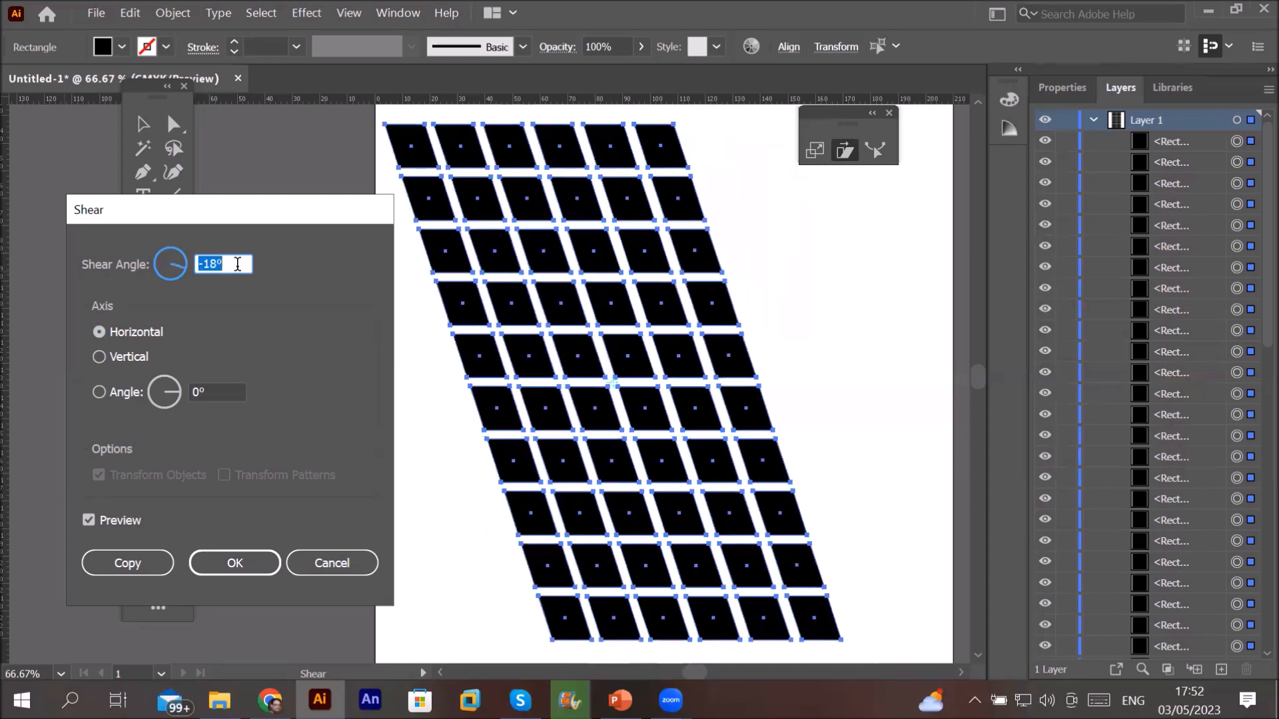
key("Down")
key("Down")
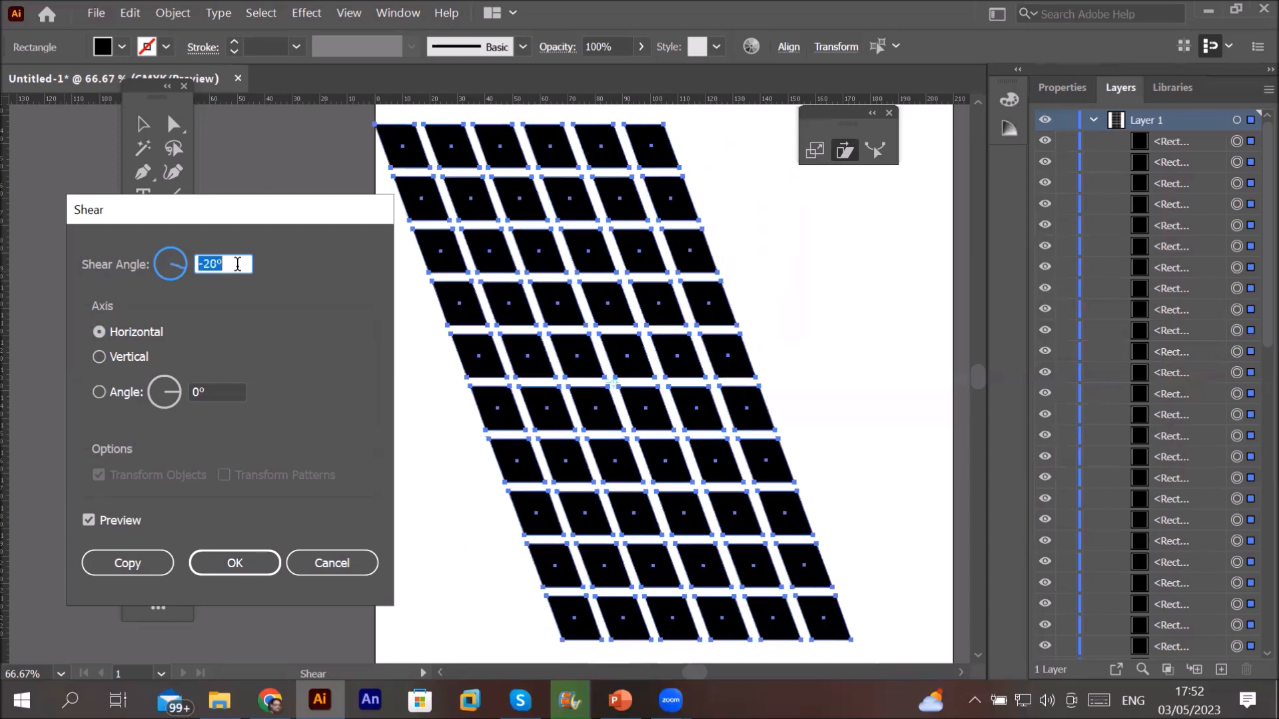
Step: Apply the shear as a copy and fill the sheared copy with CMYK Red
left_click(128, 563)
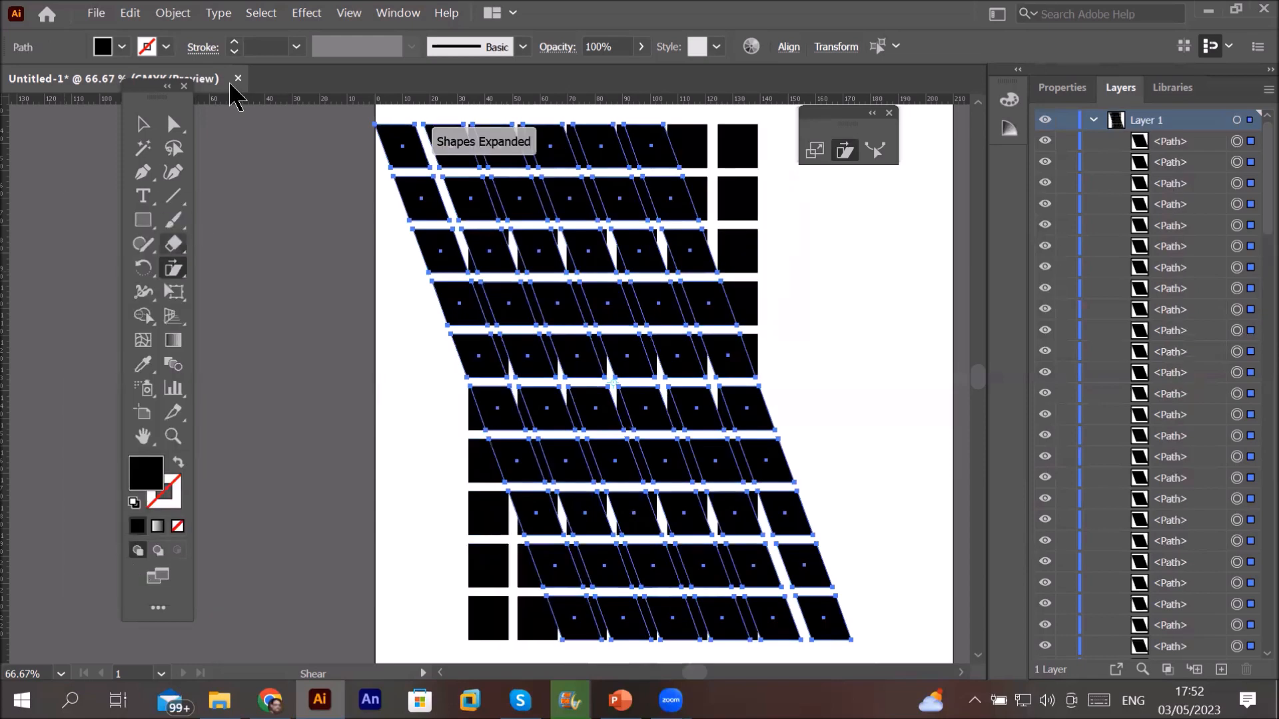
left_click(144, 122)
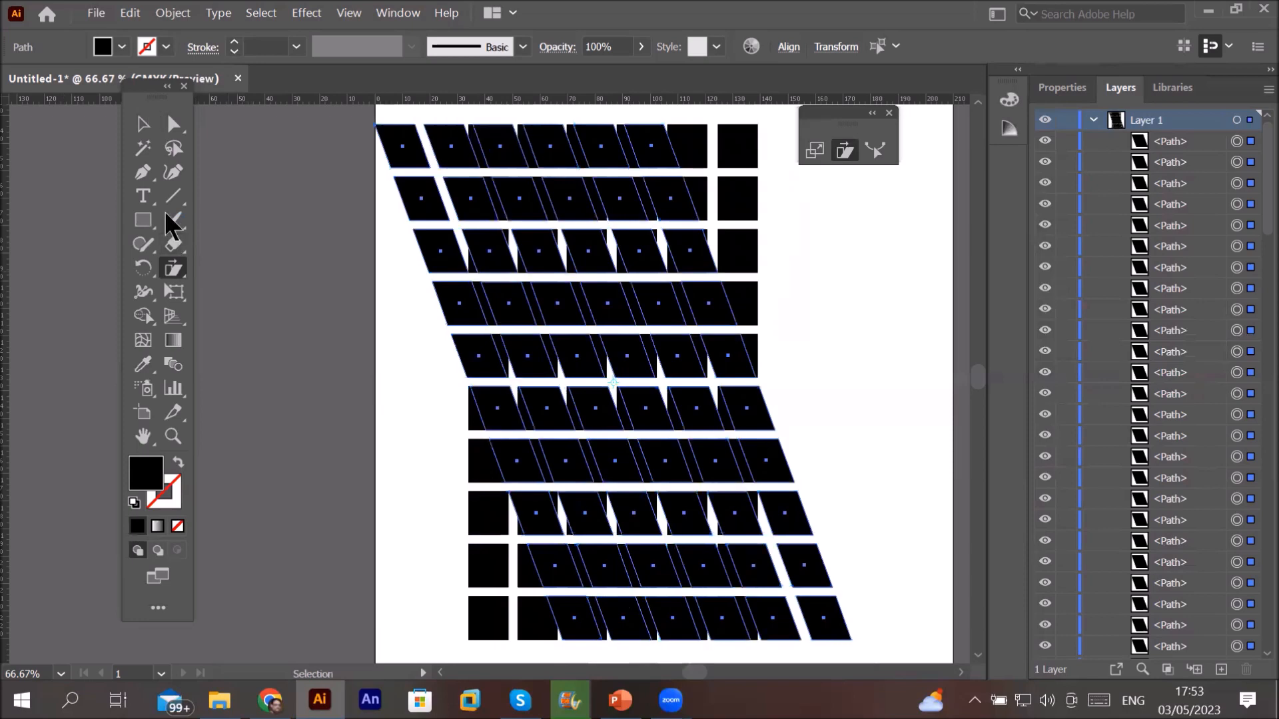
left_click(122, 47)
left_click(68, 81)
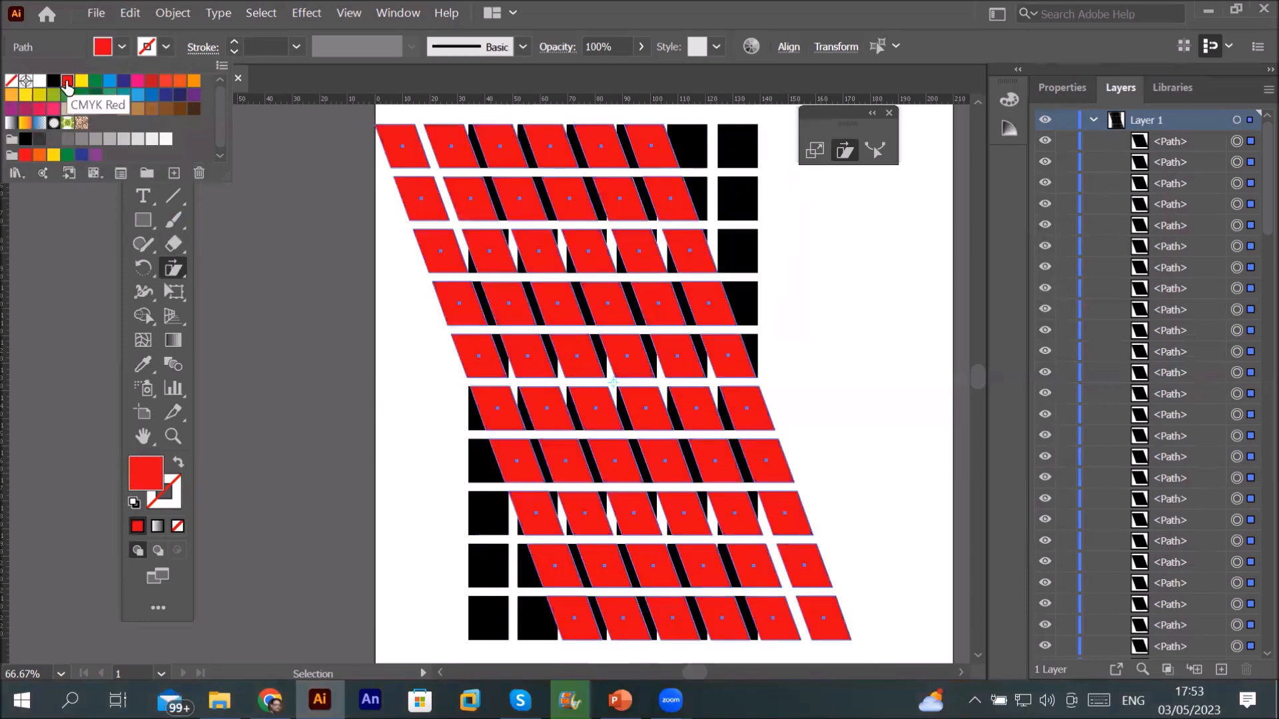
left_click(280, 408)
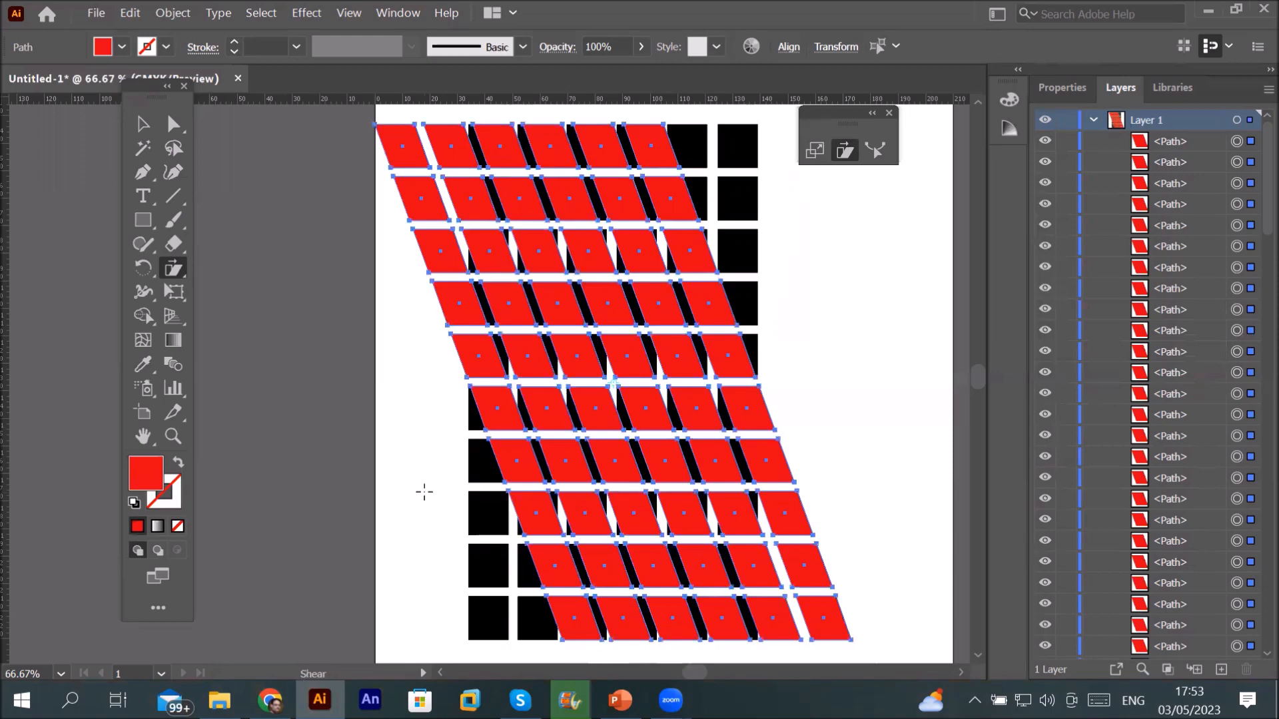
Step: Zoom out and return to the Selection tool
scroll(424, 491, "down", 1)
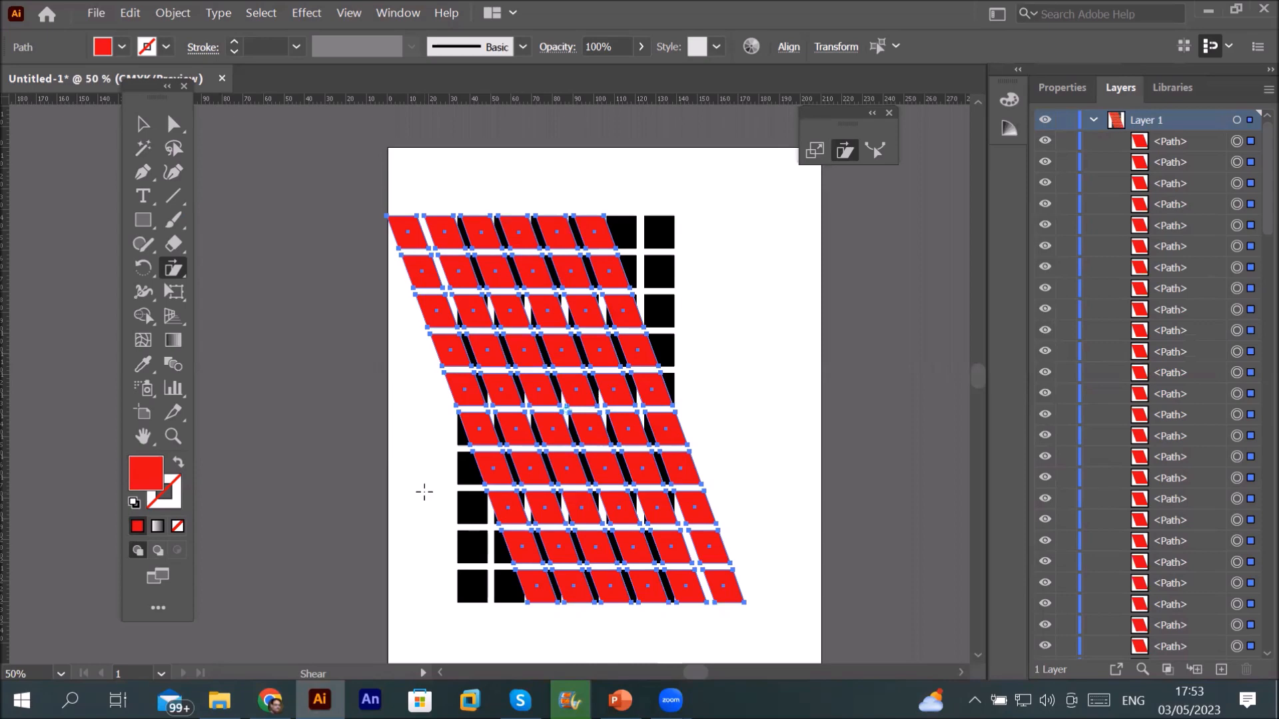
left_click(172, 269)
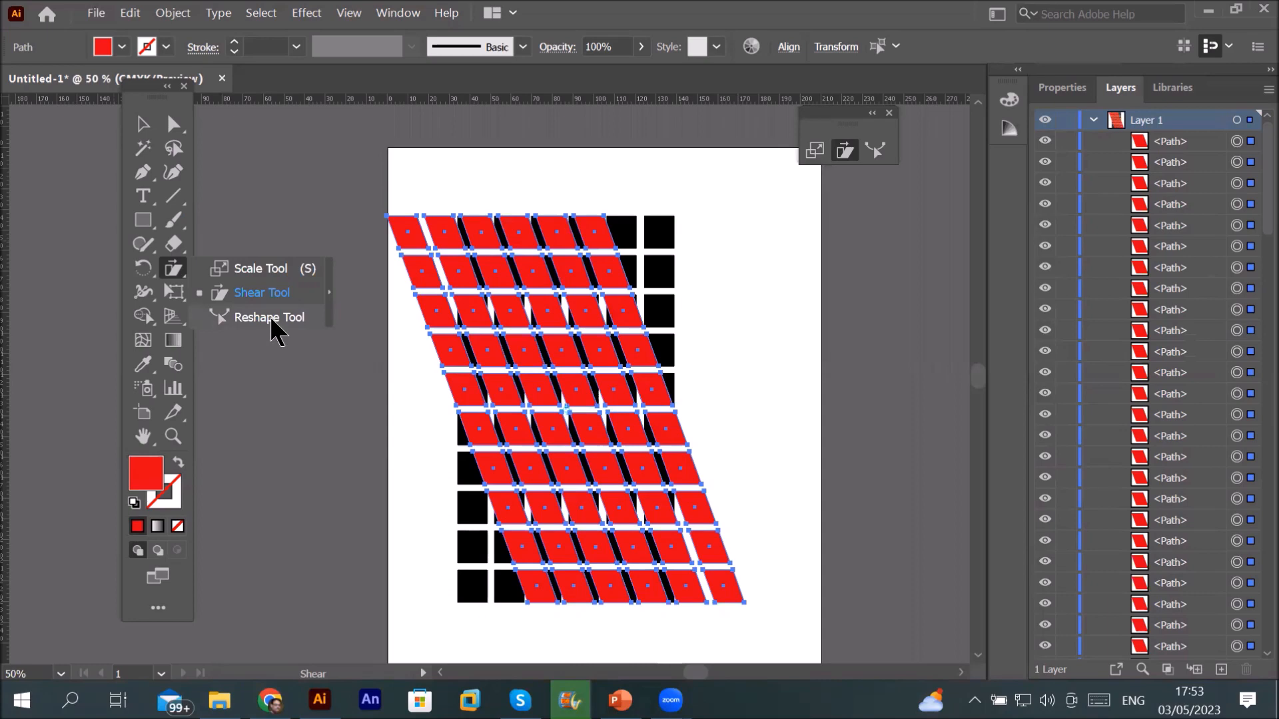
left_click(362, 209)
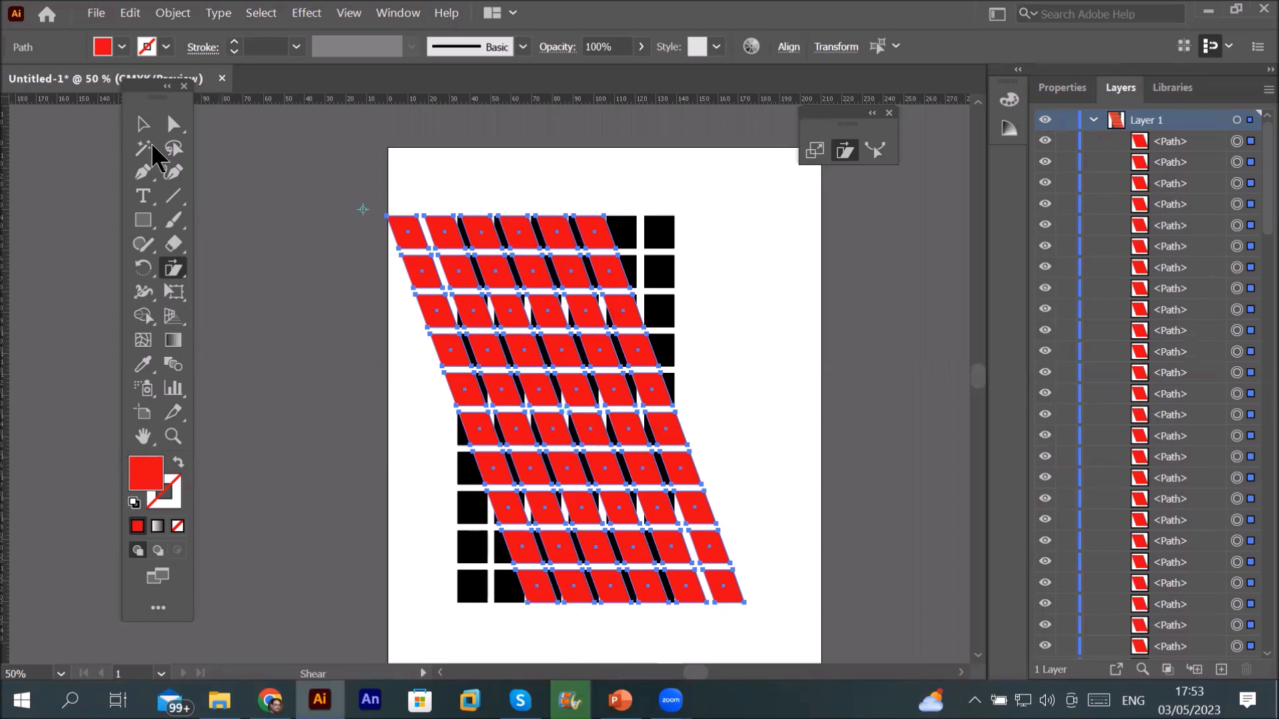
left_click(143, 124)
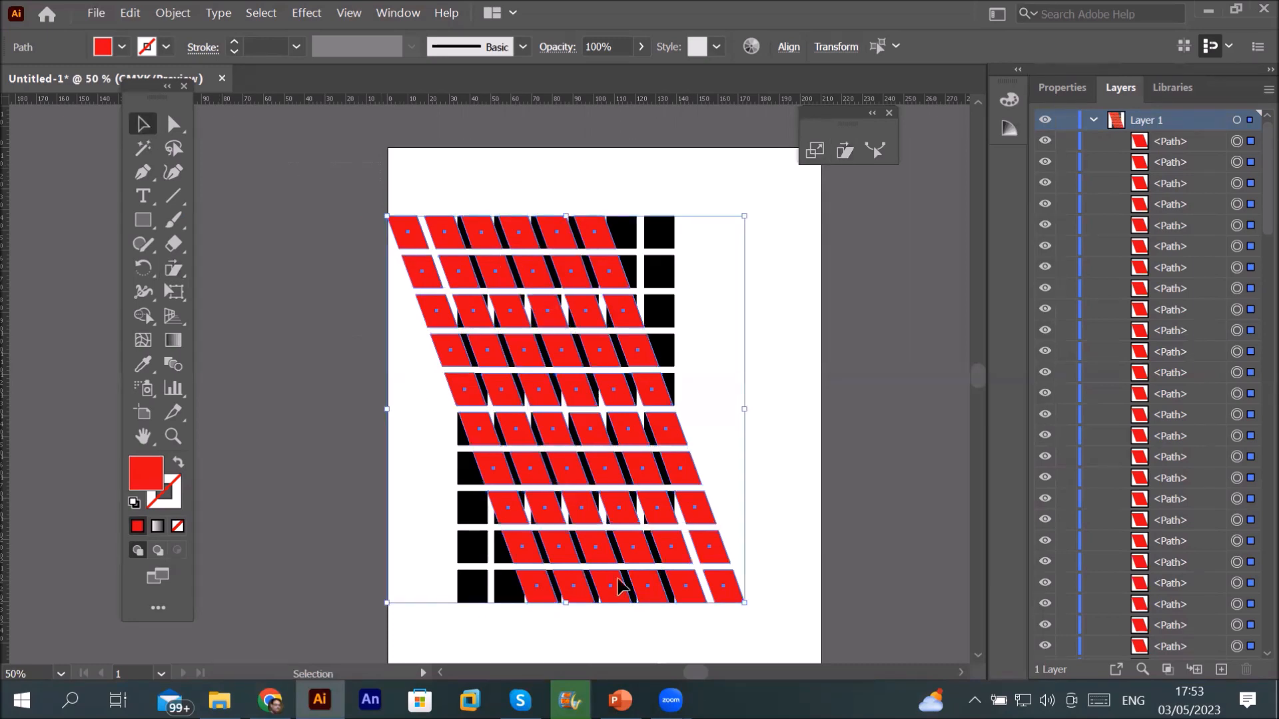
Step: Delete all artwork and draw a tall blue-filled rectangle near the page centre
key("ctrl+a")
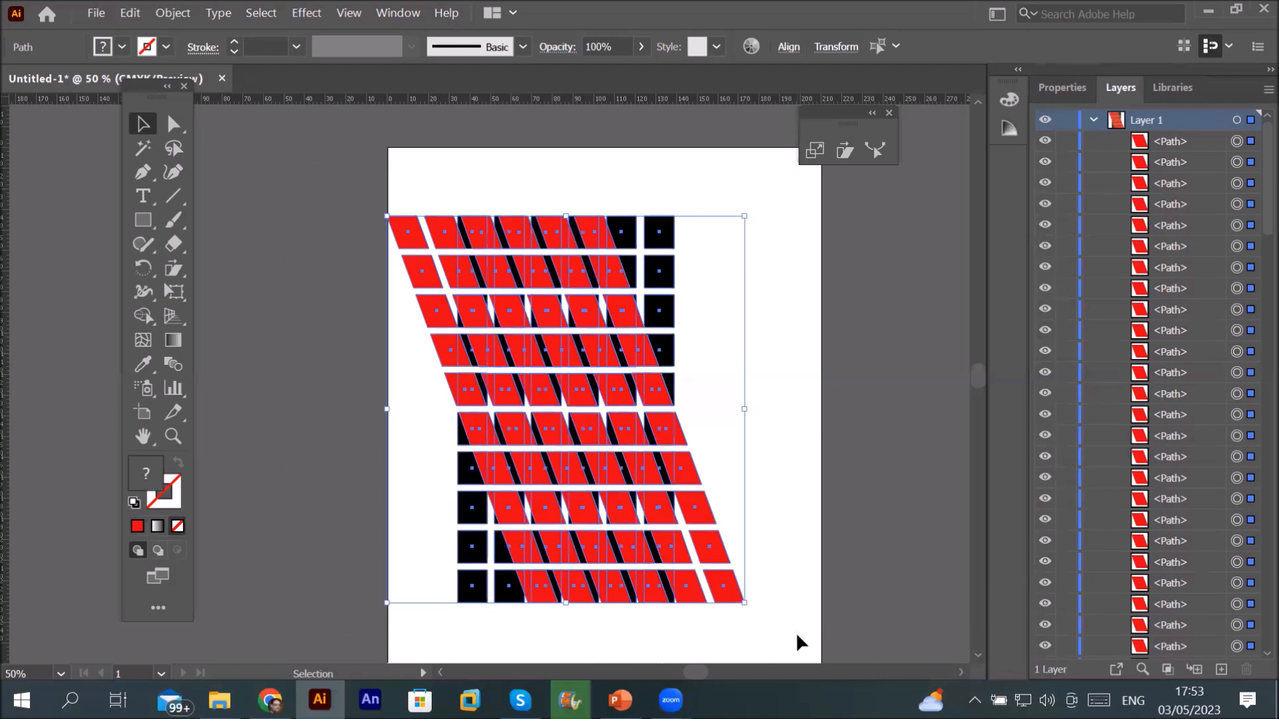
key("Delete")
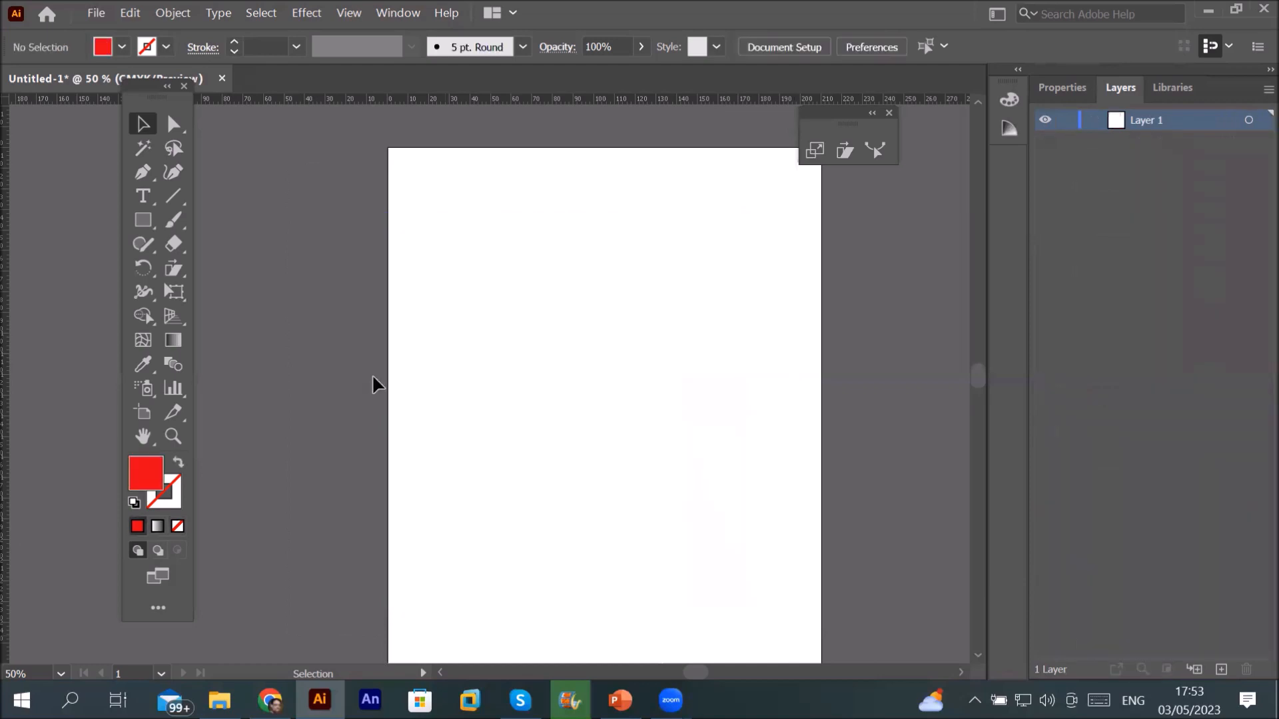
left_click(144, 219)
left_click_drag(143, 214, 218, 221)
mouse_move(551, 225)
left_mouse_down()
mouse_move(625, 391)
mouse_move(653, 600)
mouse_move(639, 598)
left_mouse_up()
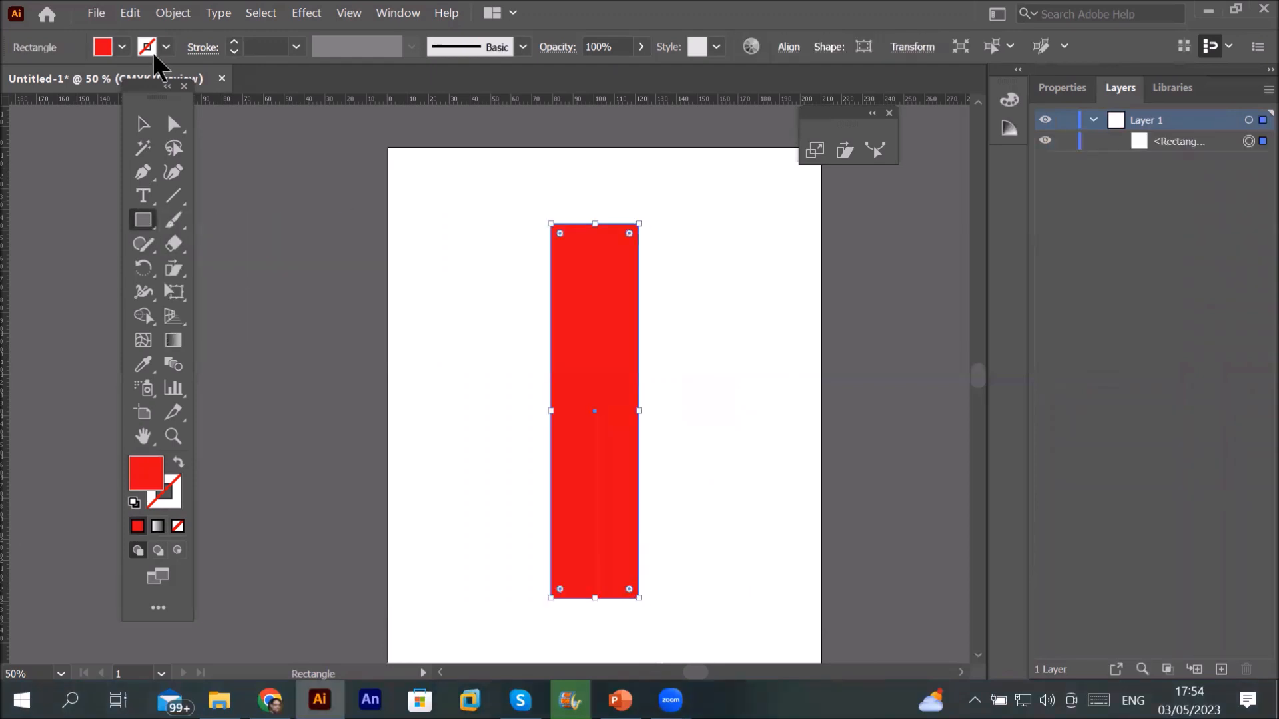
left_click(121, 46)
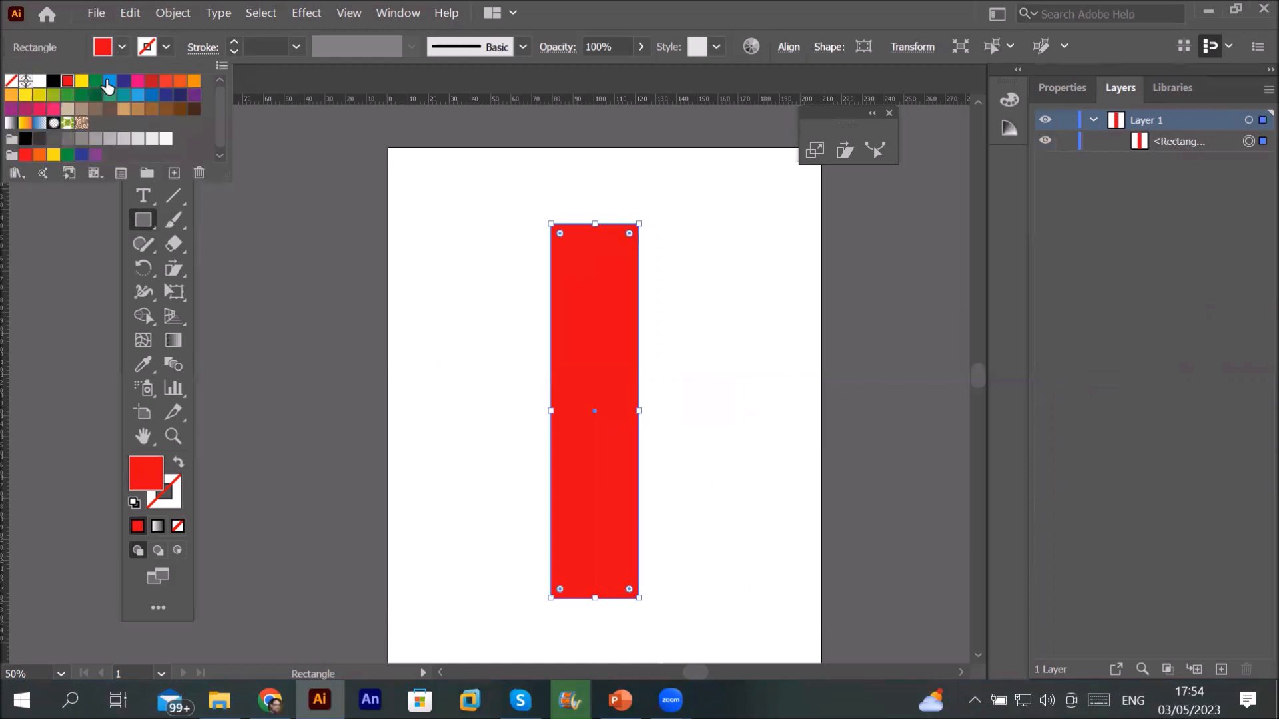
left_click(109, 80)
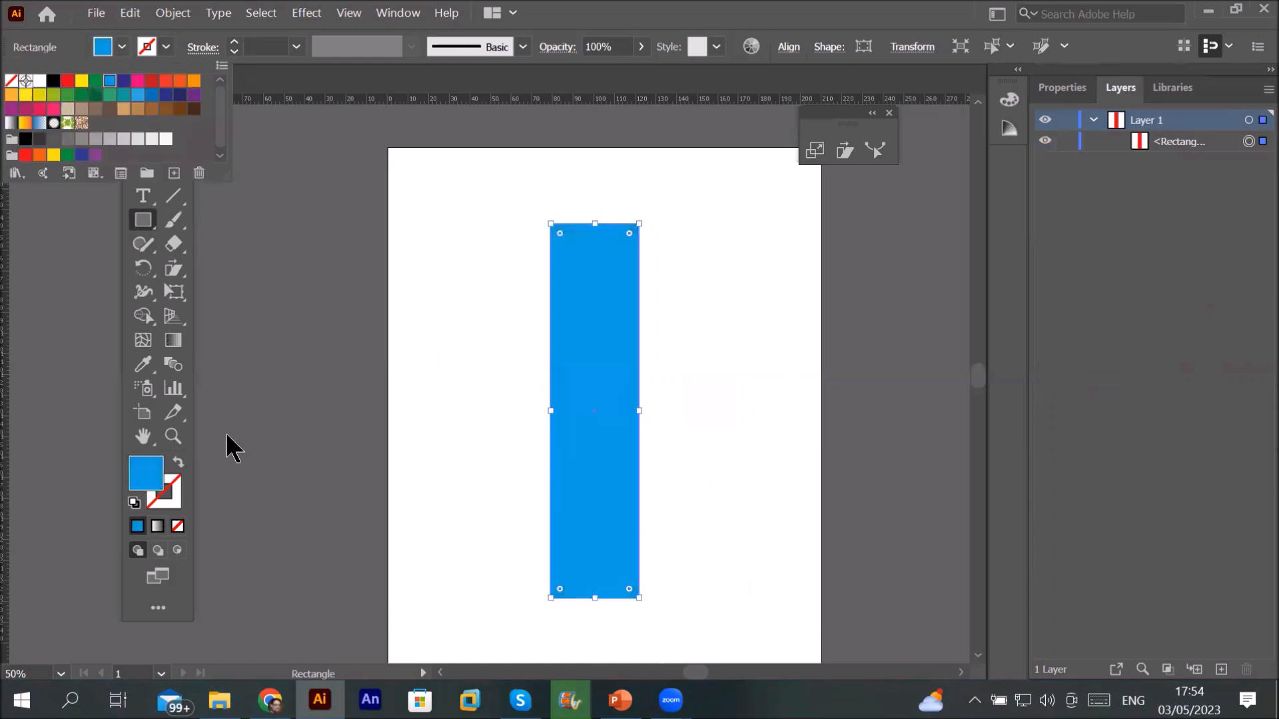
left_click(465, 491)
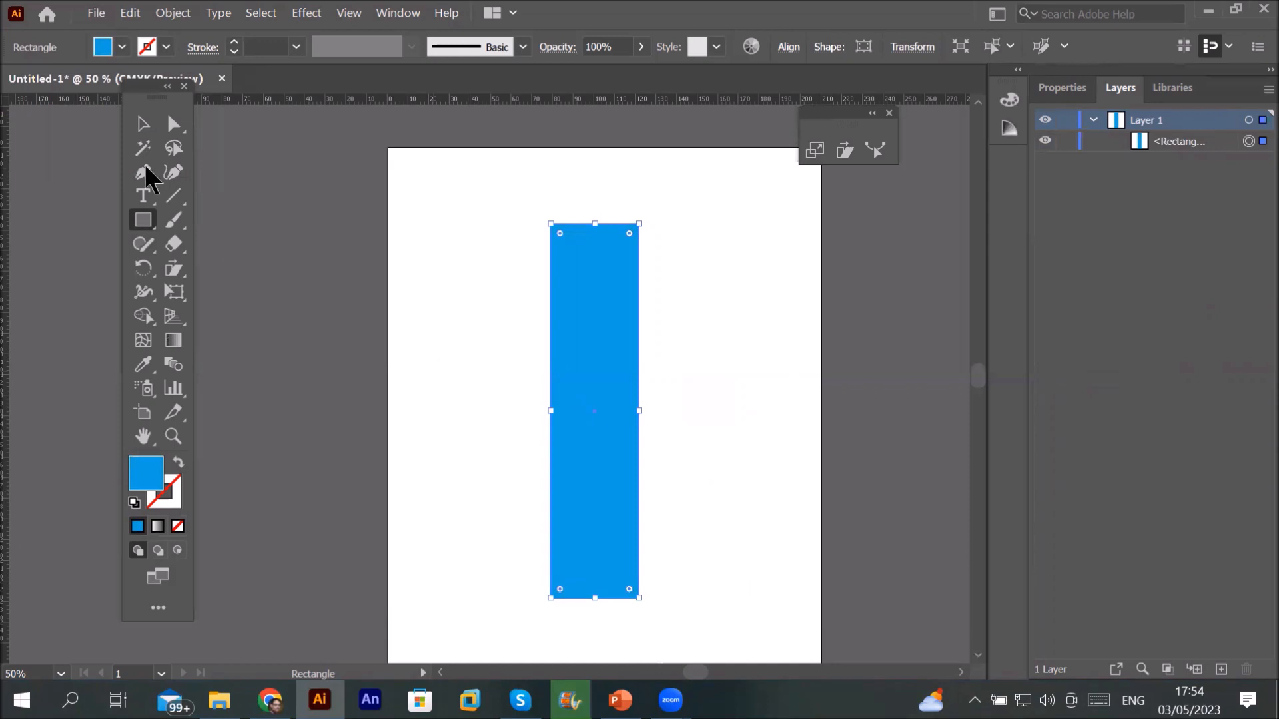
Step: Narrow the rectangle from its left side and lower its top edge slightly
left_click(144, 124)
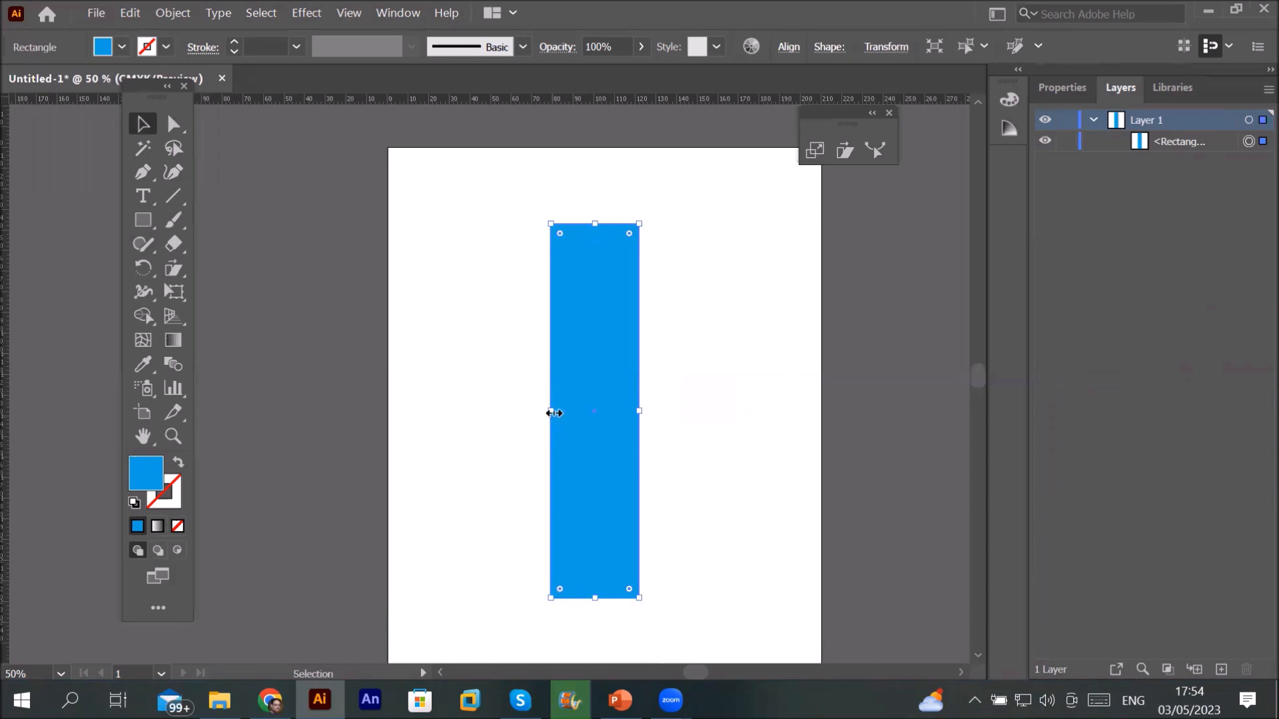
left_click_drag(554, 413, 587, 411)
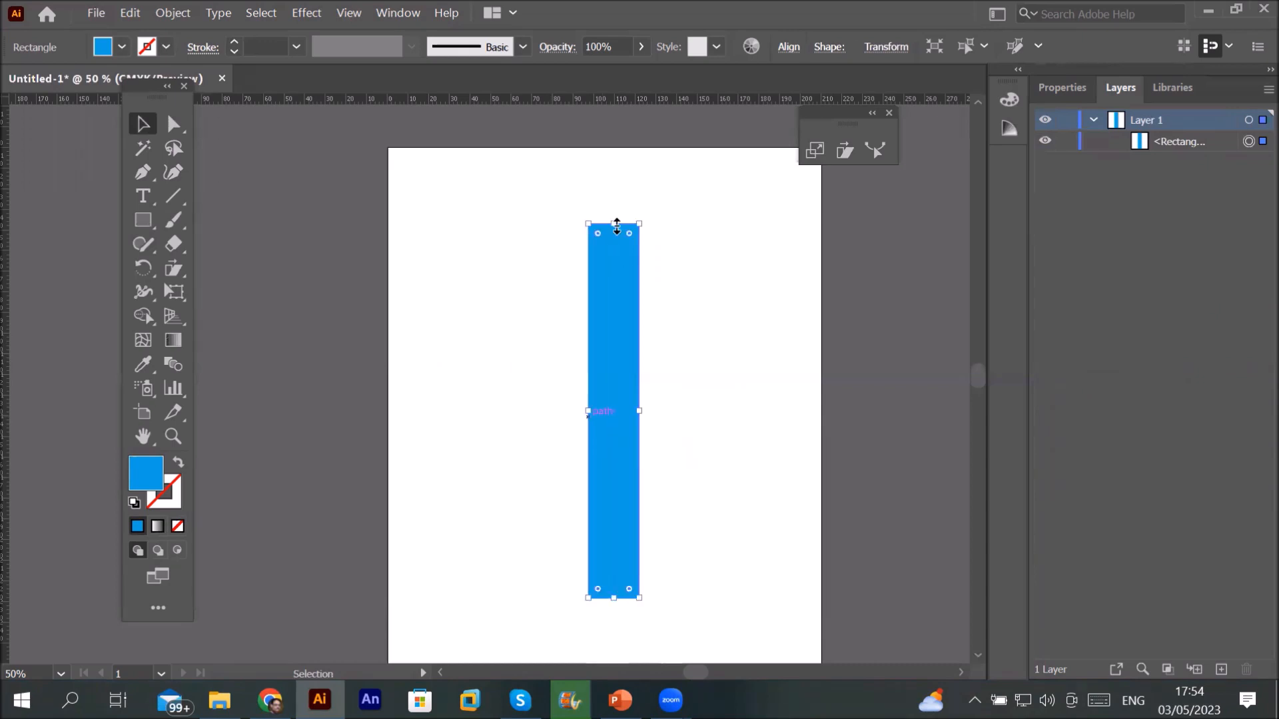
left_click_drag(618, 226, 639, 243)
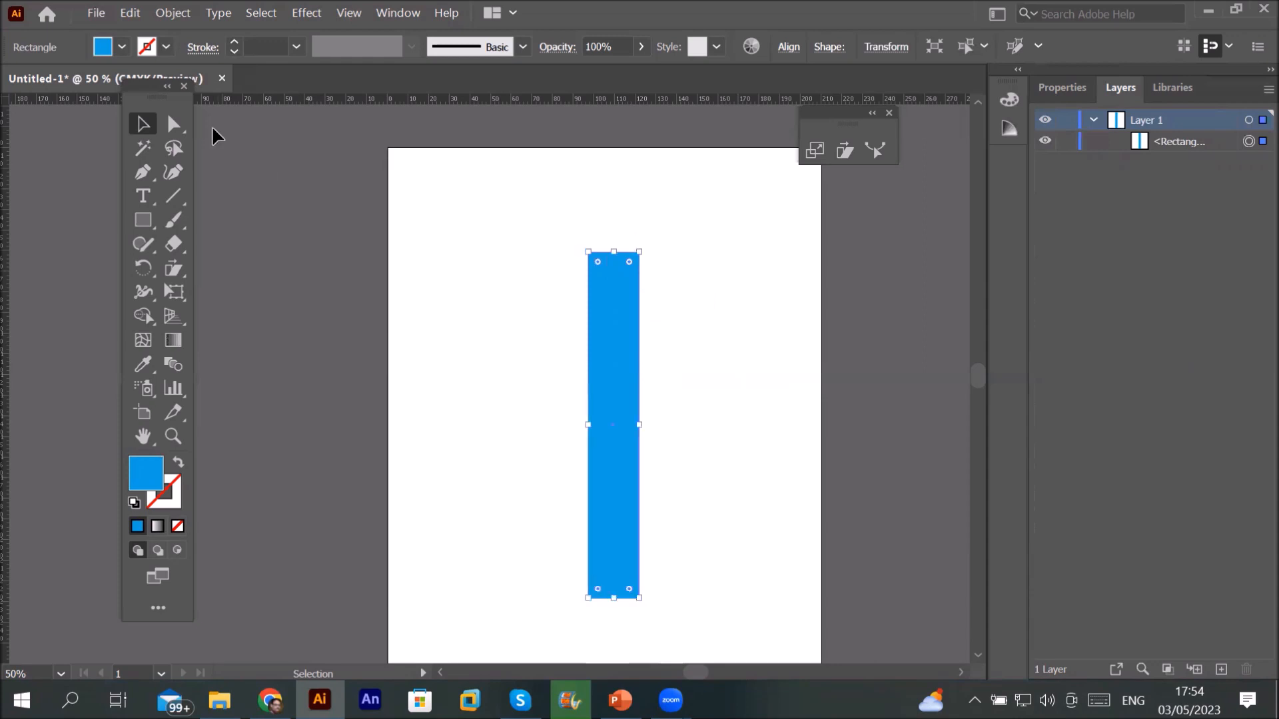
left_click(172, 127)
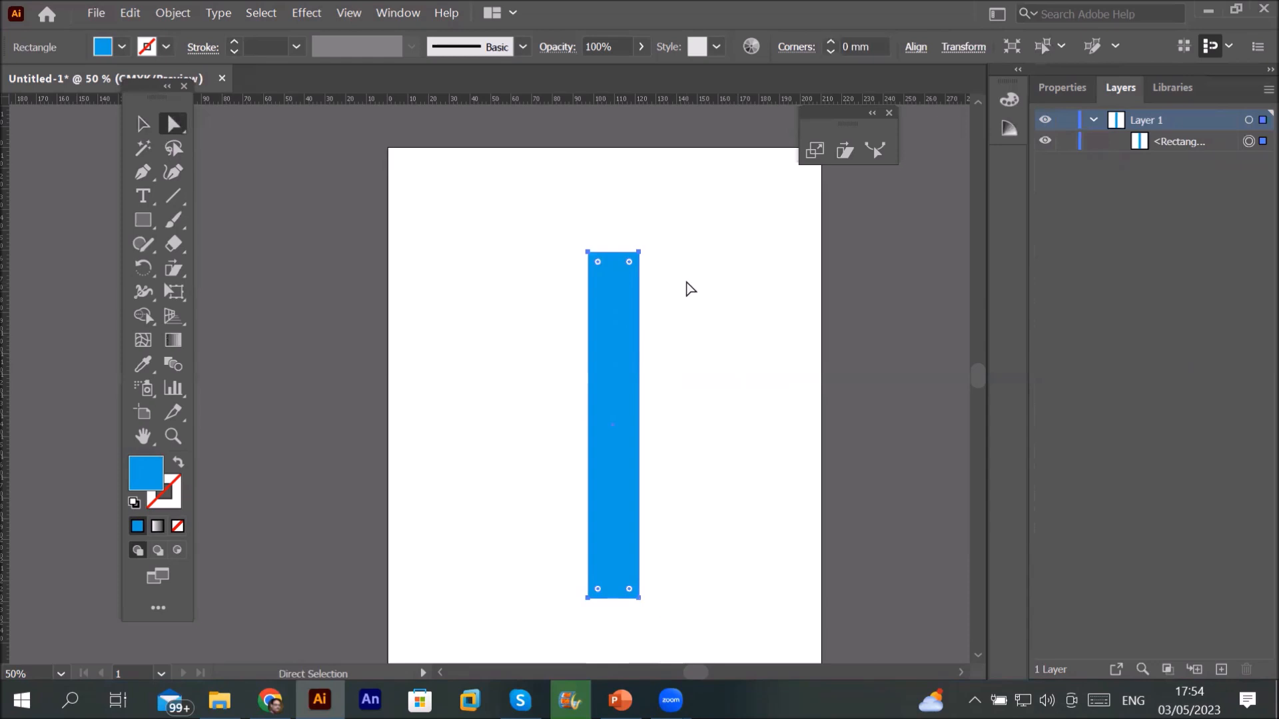
Step: Drag the top-right and top-left anchors up and outward, forming a wide-topped inverted trapezoid
left_click(642, 273)
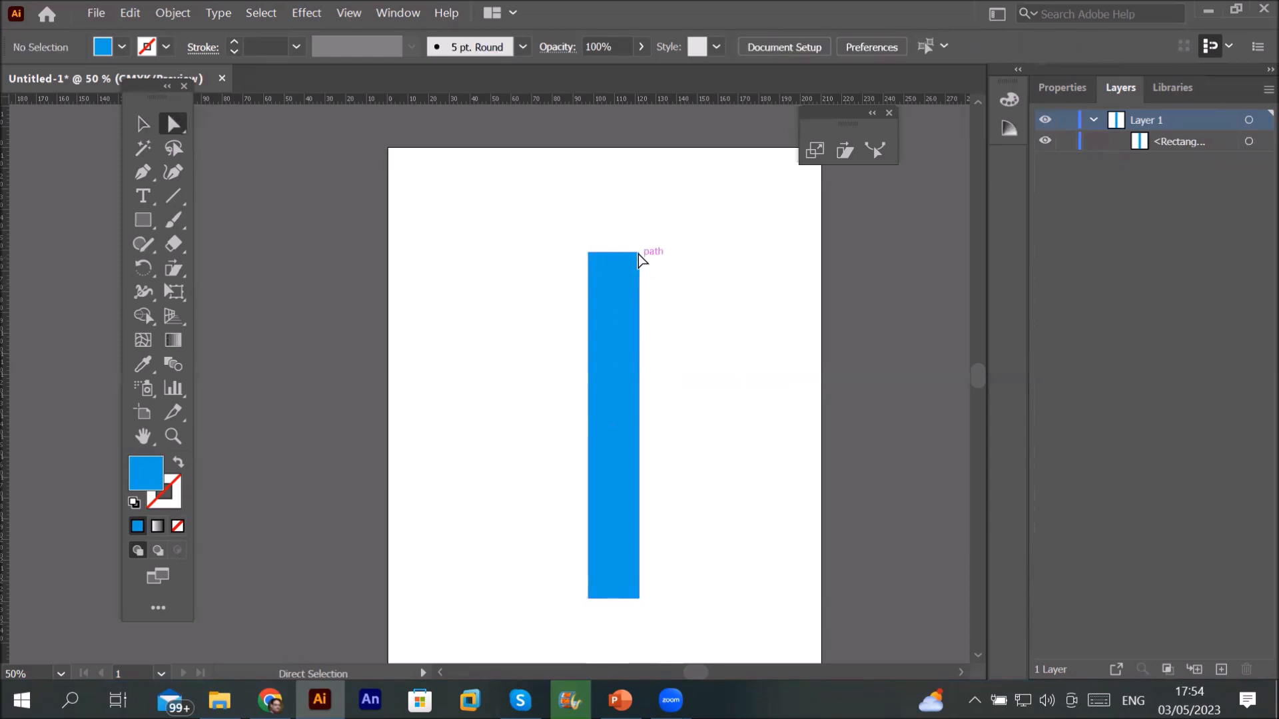
left_click_drag(638, 254, 753, 200)
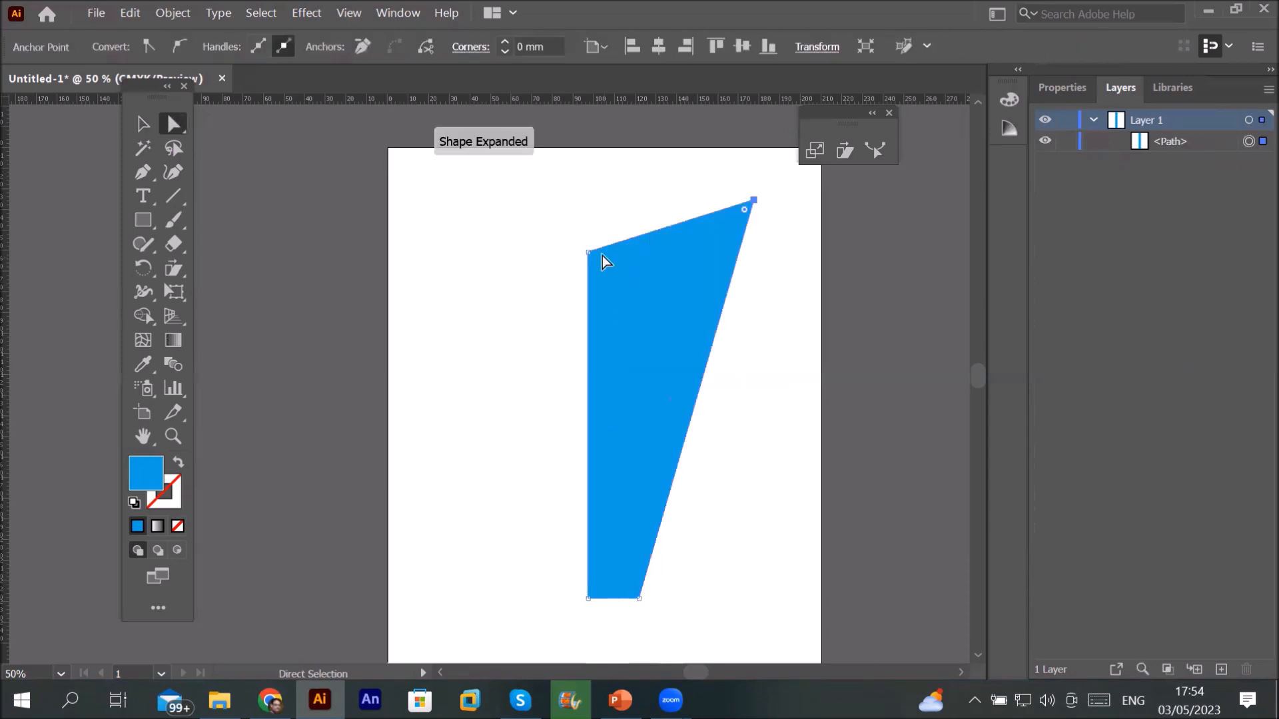
left_click_drag(469, 205, 592, 257)
left_click(592, 258)
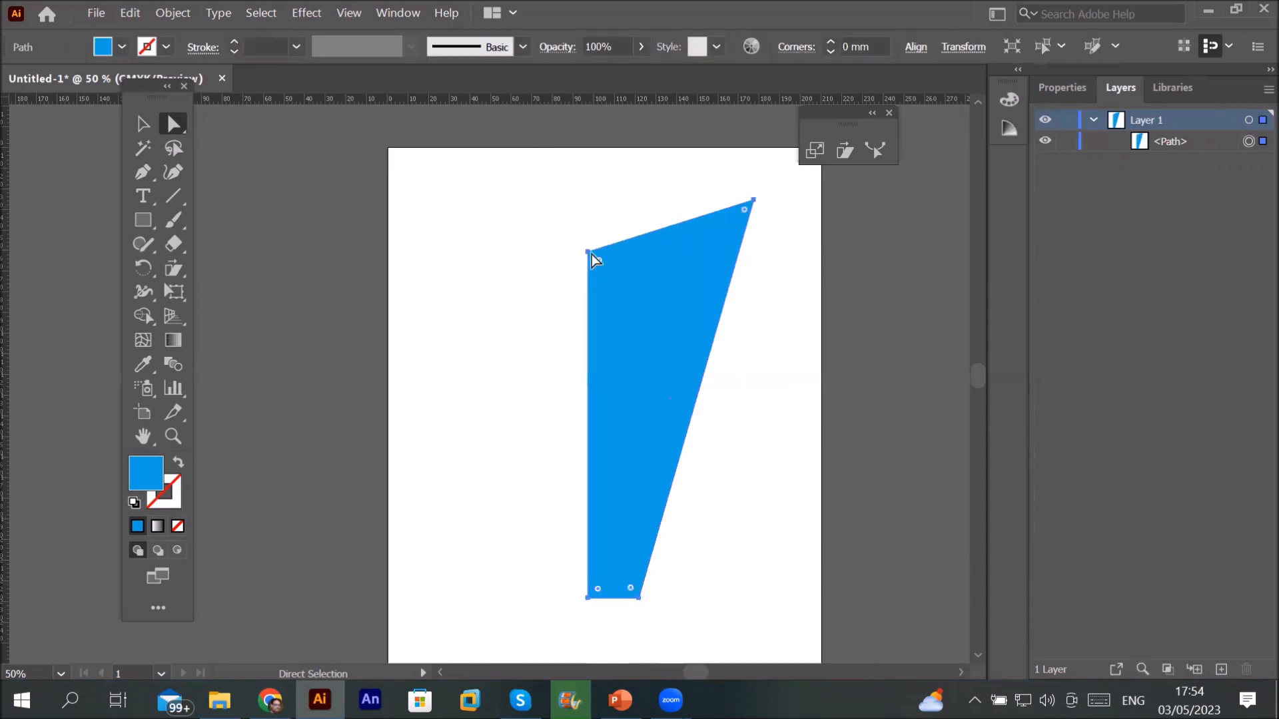
left_click(497, 214)
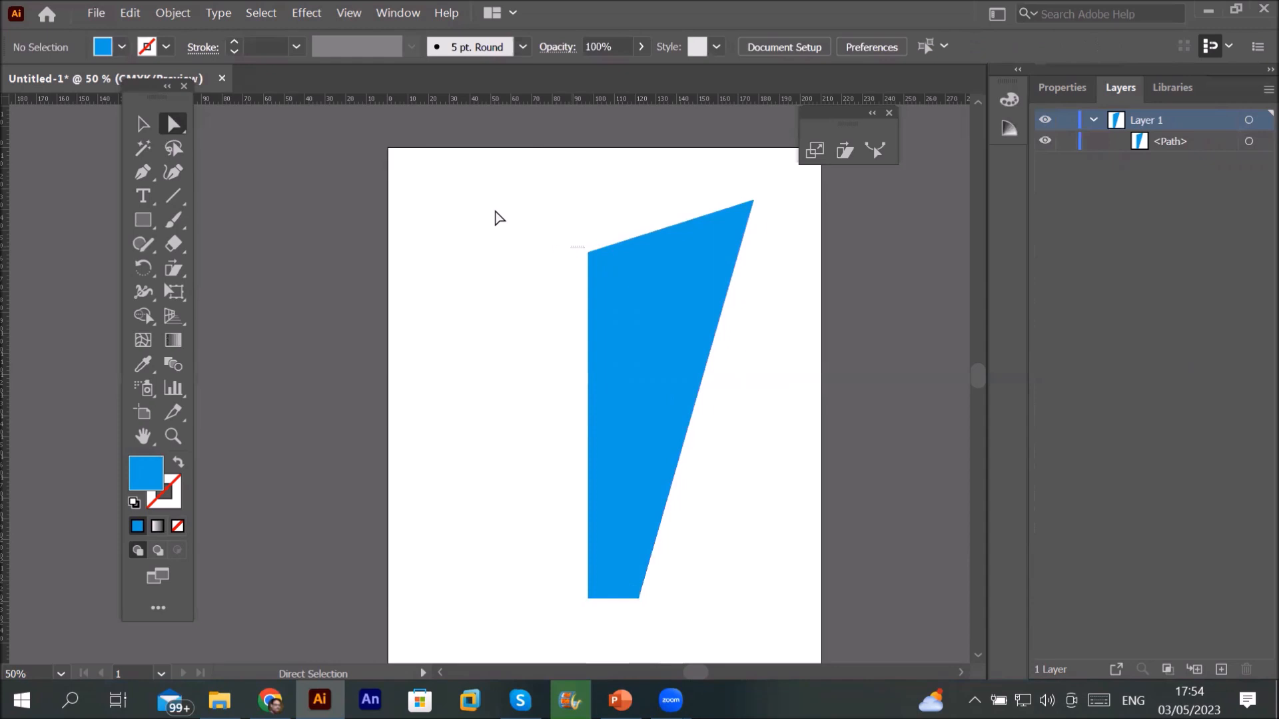
left_click(586, 250)
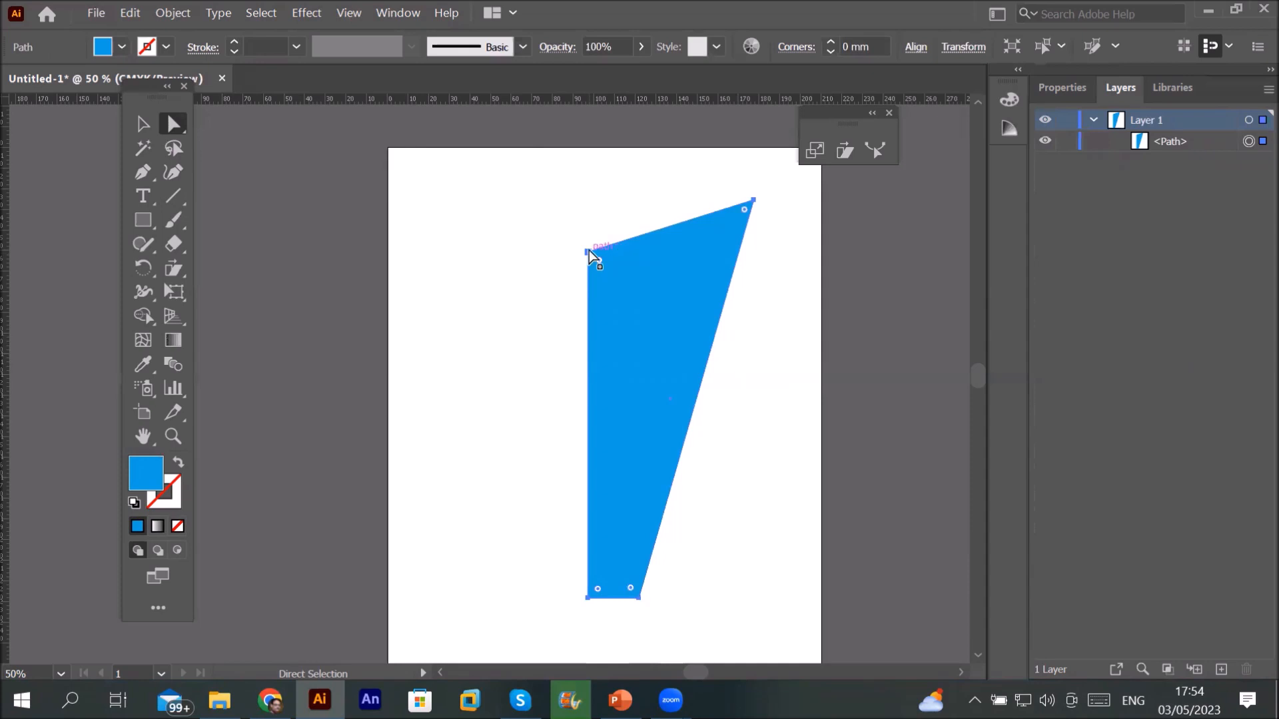
left_click(517, 228)
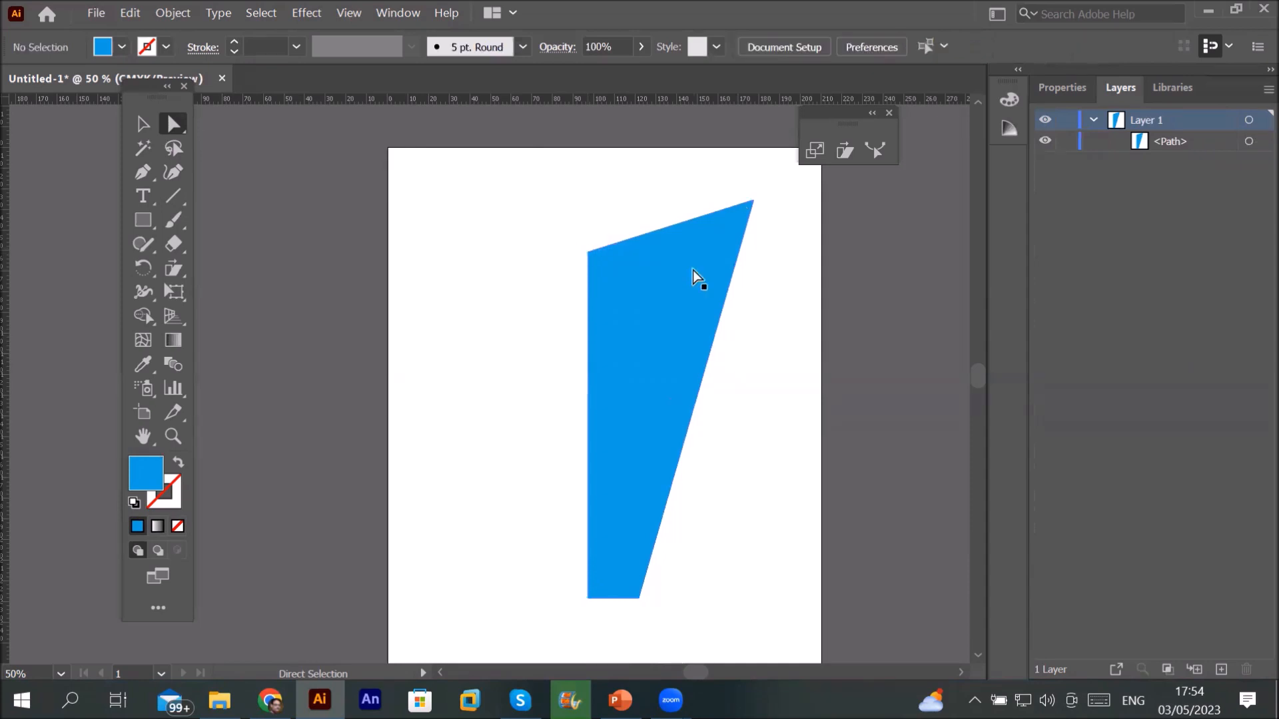
left_click(589, 254)
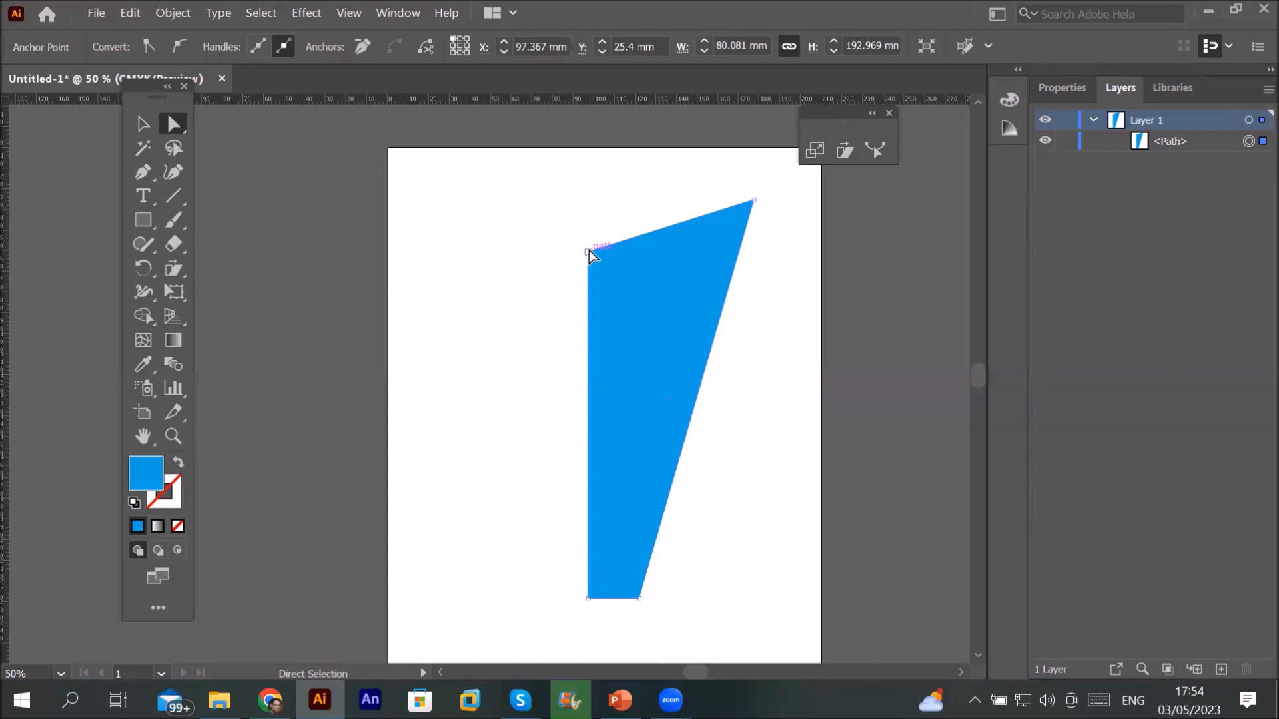
left_click(588, 252)
left_click_drag(511, 201, 474, 200)
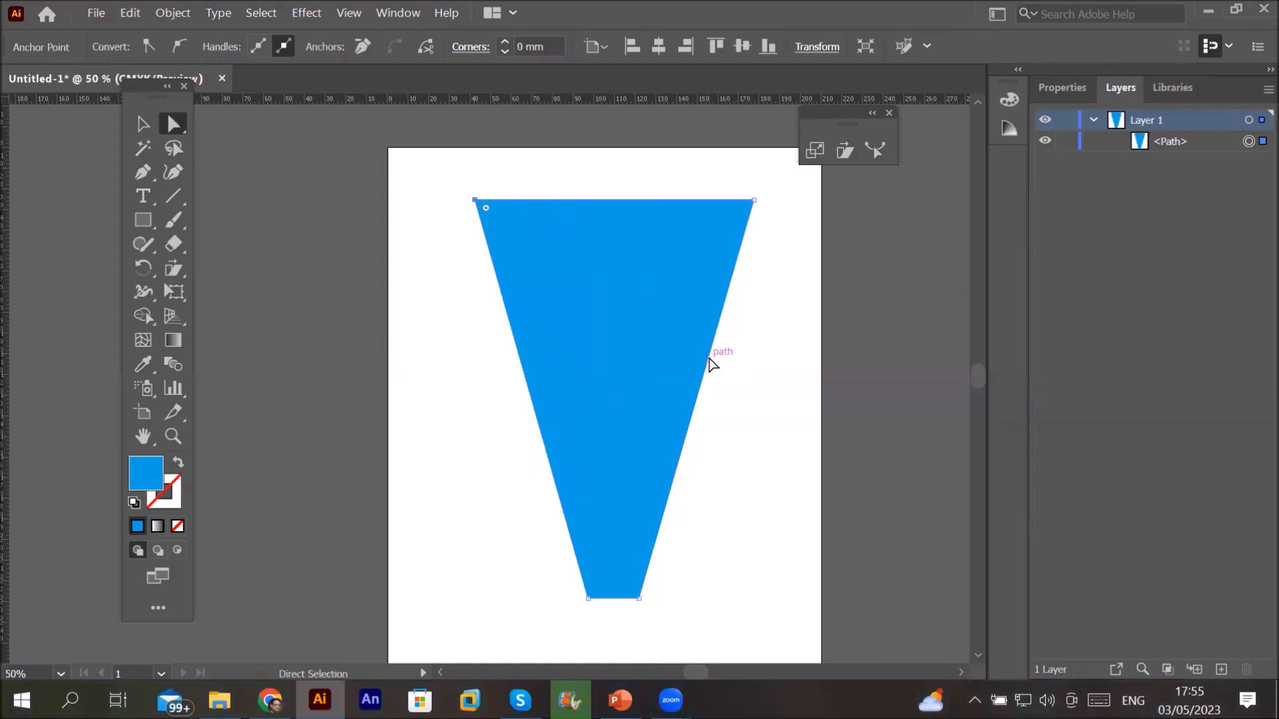
left_click(141, 174)
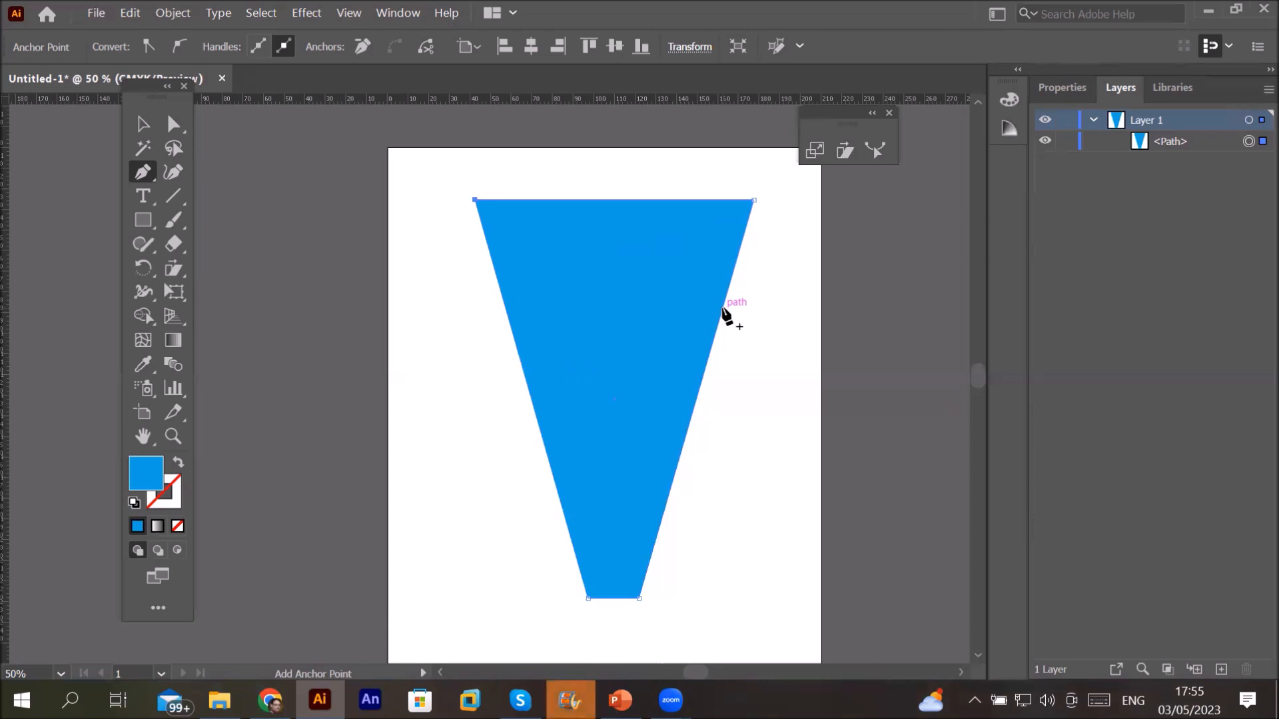
Step: Add anchors partway down both sides and pull them inward into a funnel with a narrow stem
left_click(722, 308)
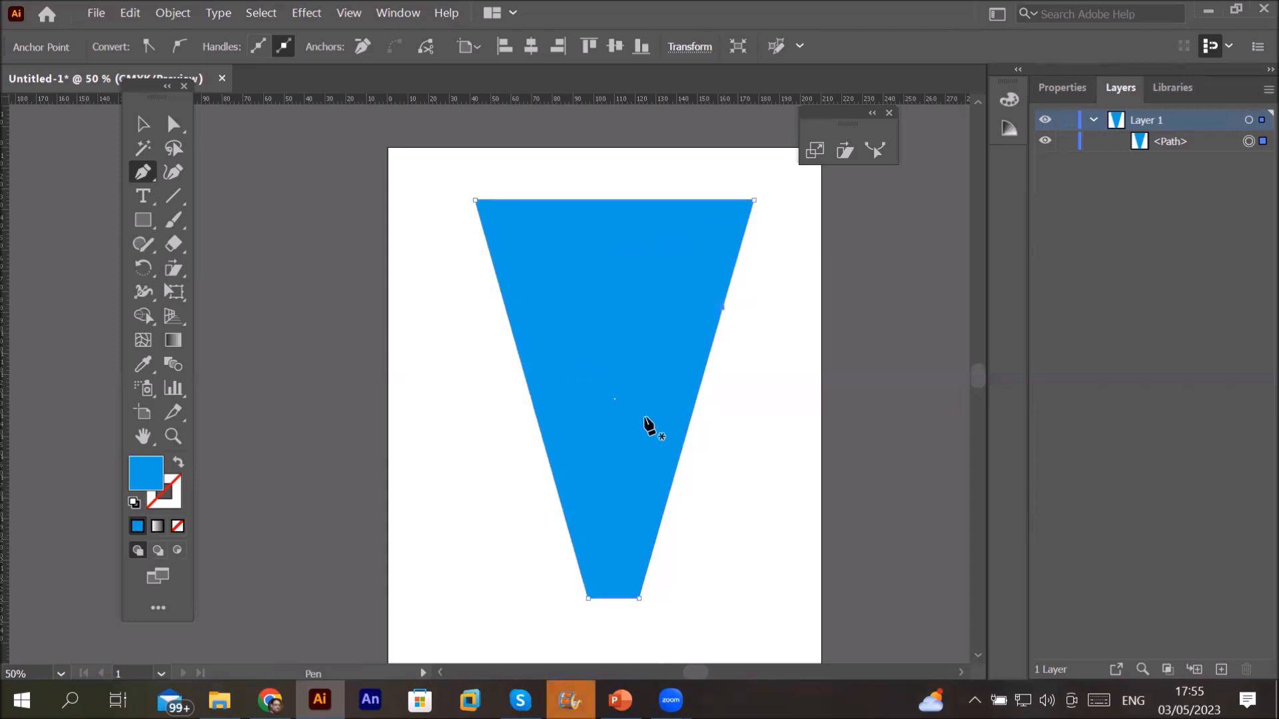
left_click(506, 312)
left_click(174, 124)
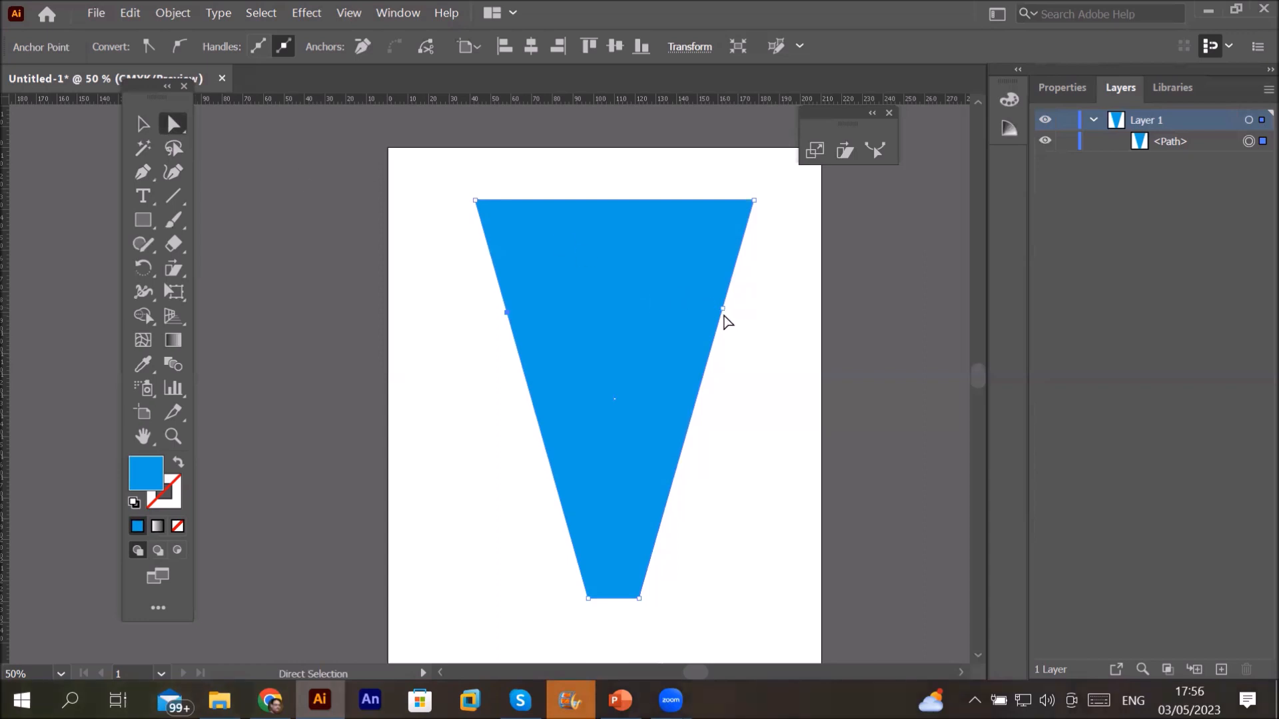
left_click_drag(722, 309, 658, 324)
left_click_drag(508, 314, 583, 337)
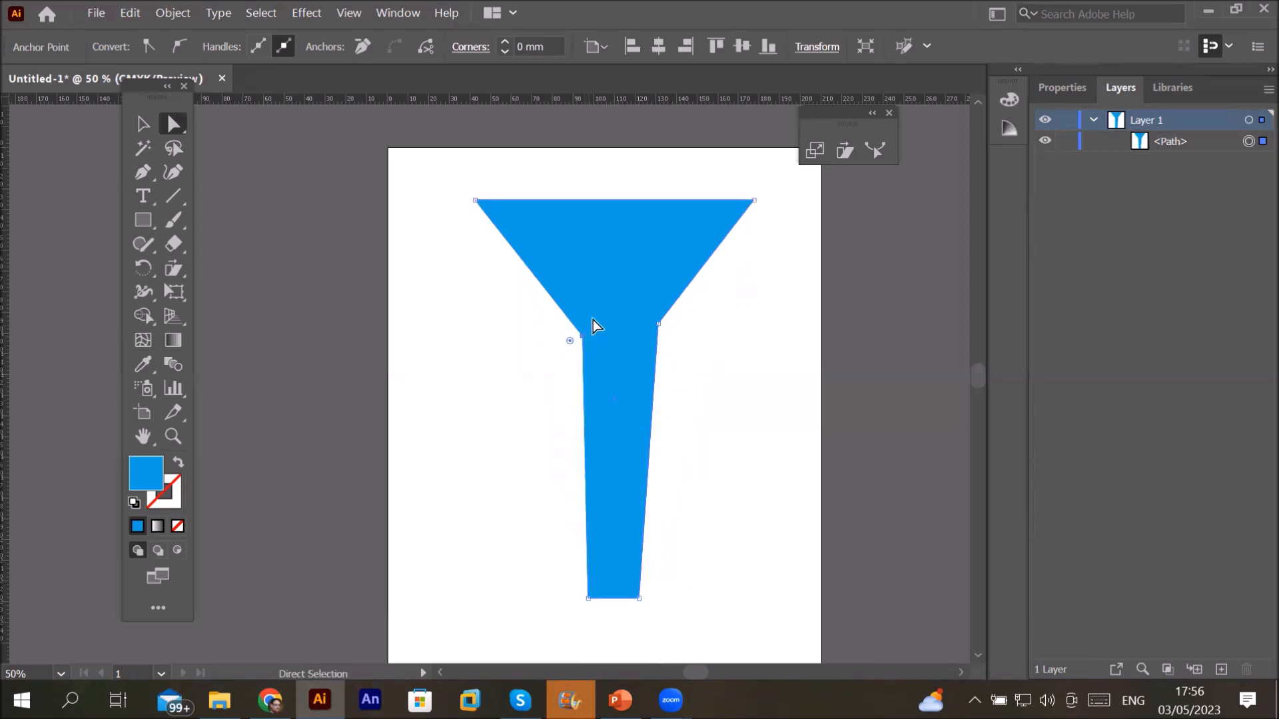
Step: Make both side anchors smooth, curve the right edge, and move the funnel slightly right and down
left_click(175, 43)
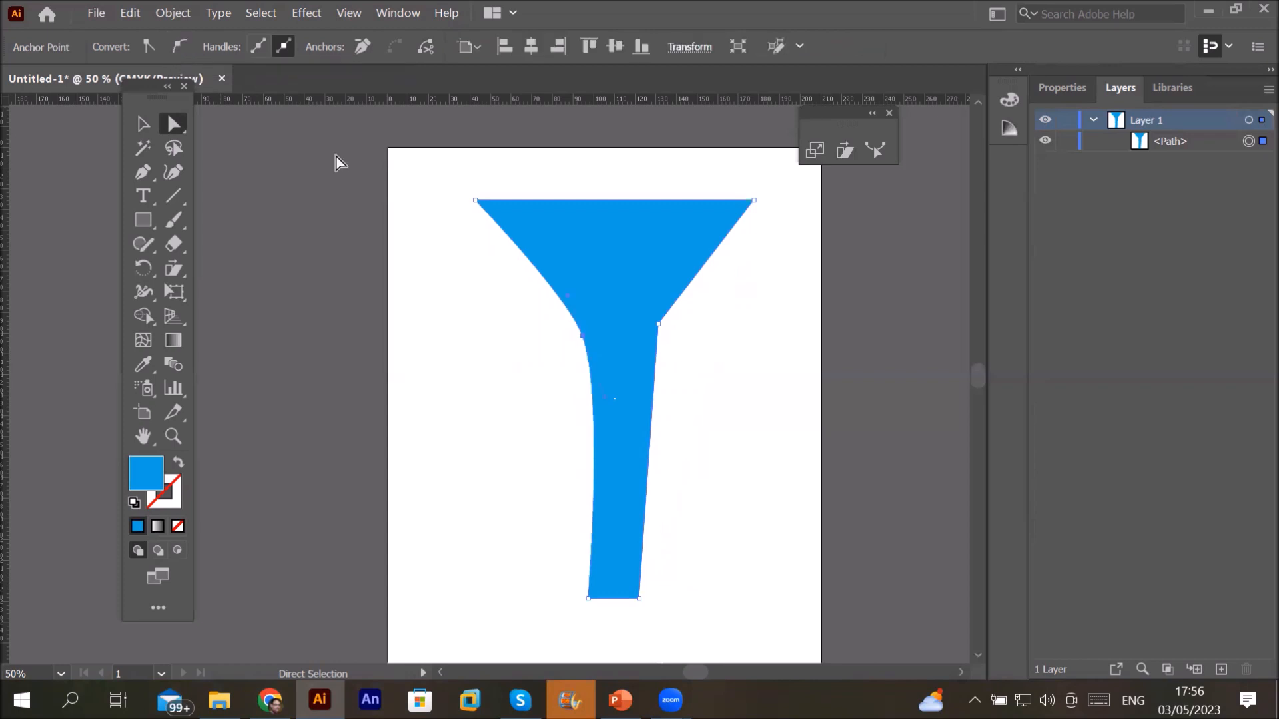
left_click(658, 325)
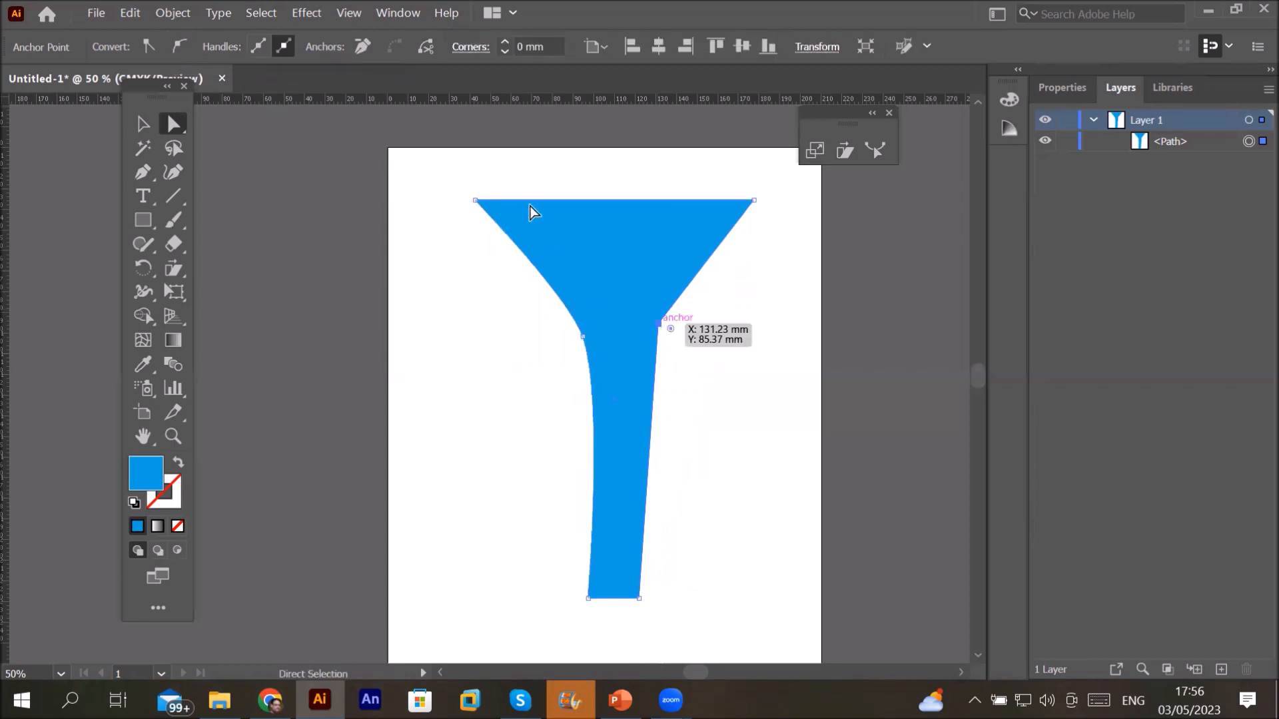
left_click(185, 50)
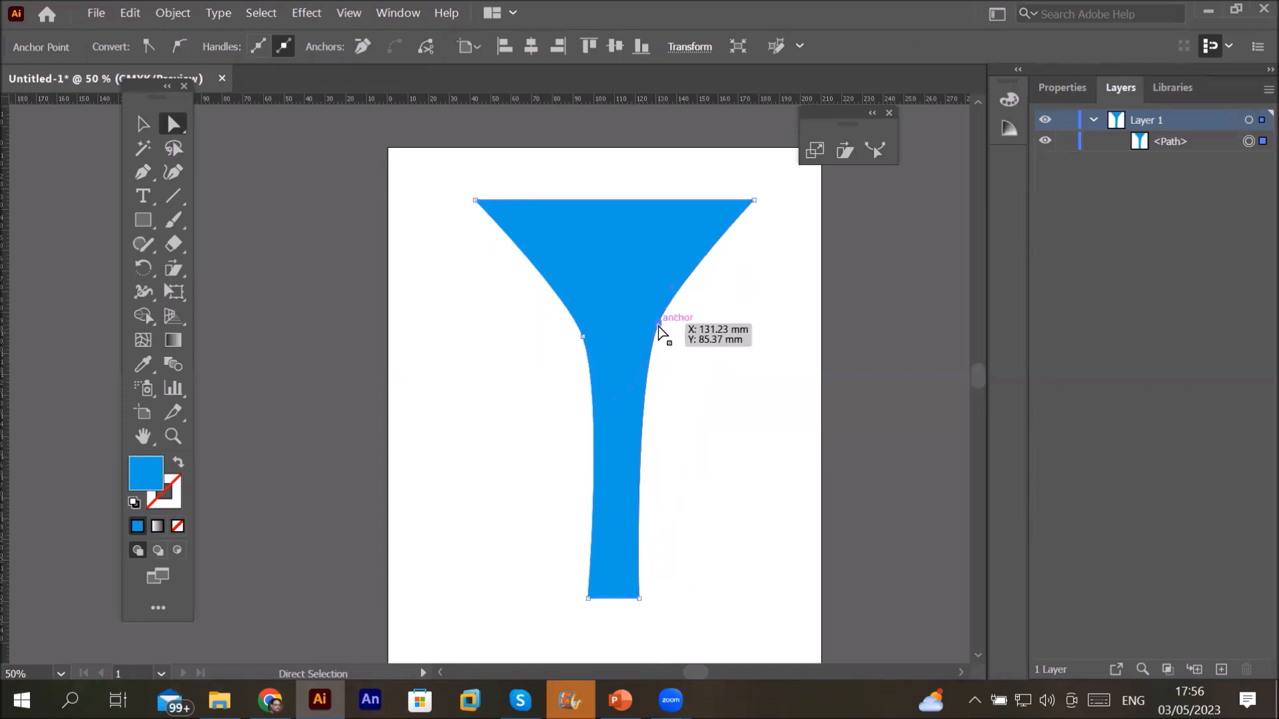
mouse_move(658, 325)
left_mouse_down()
mouse_move(722, 342)
mouse_move(661, 342)
mouse_move(672, 333)
left_mouse_up()
scroll(690, 302, "up", 3)
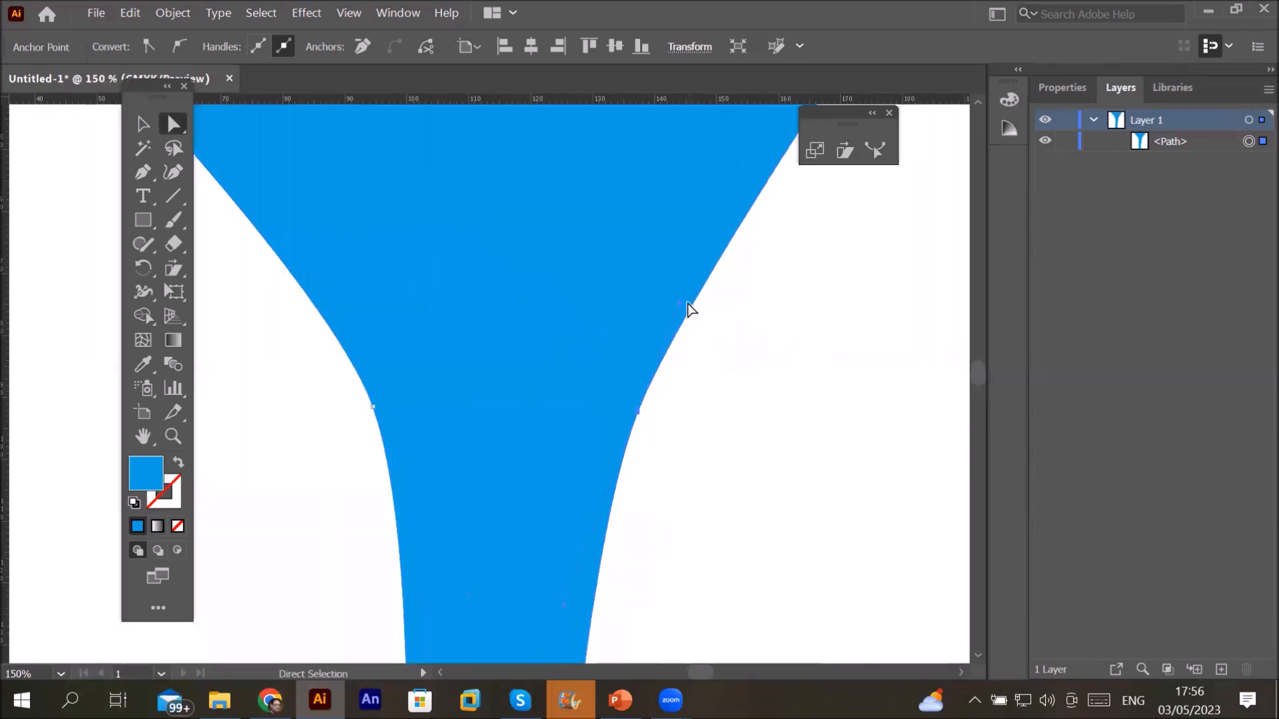
left_click_drag(686, 307, 711, 333)
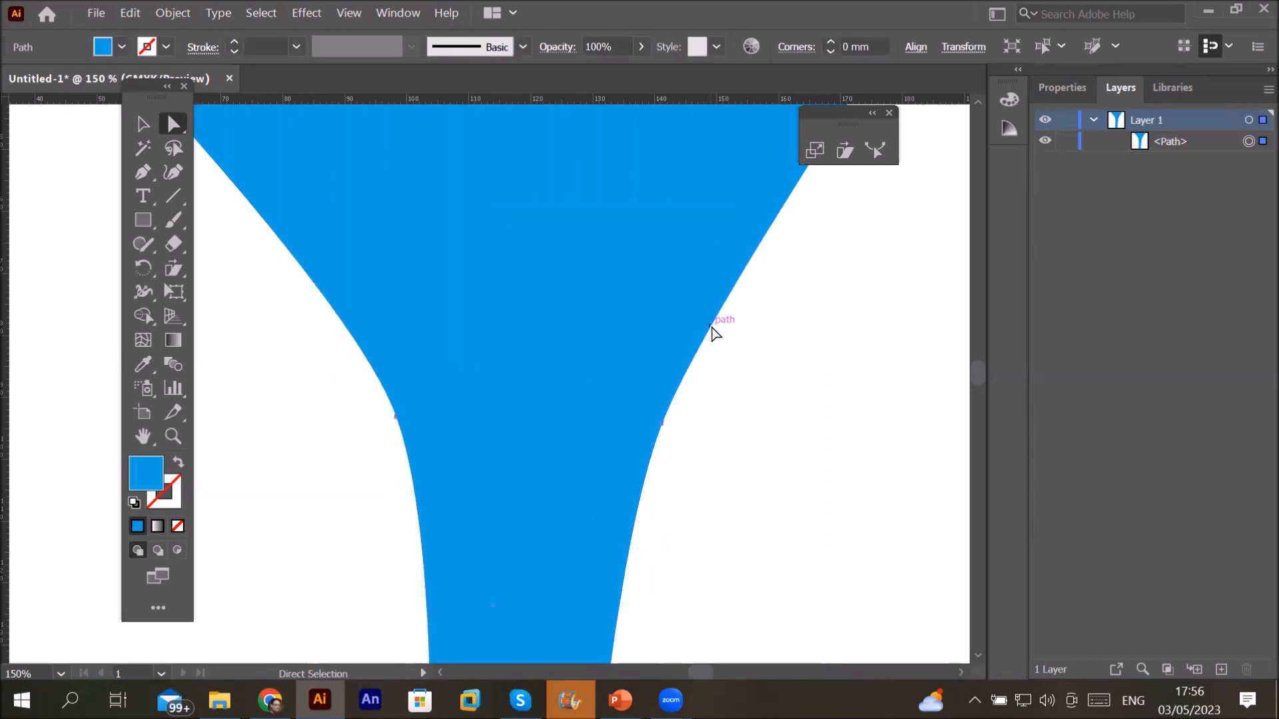
Step: Bend the right edge's curve more sharply and reshape the left edge's curve
left_click(662, 424)
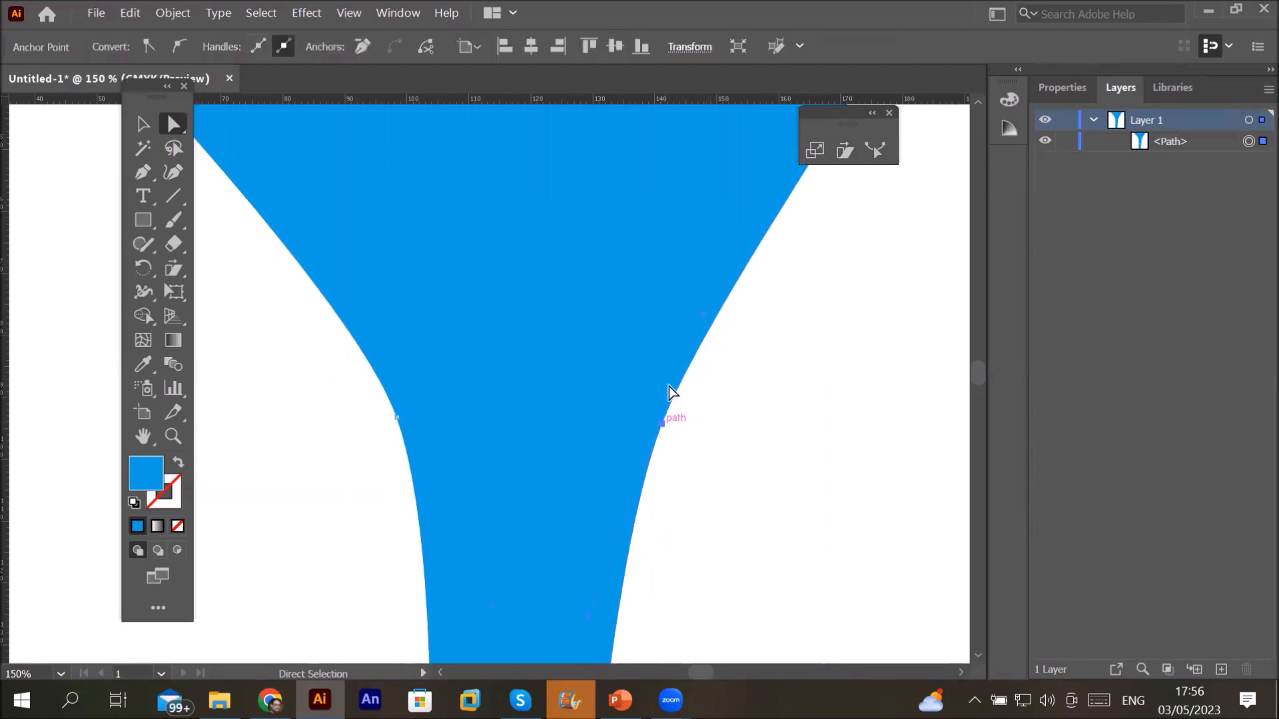
left_click_drag(704, 315, 780, 354)
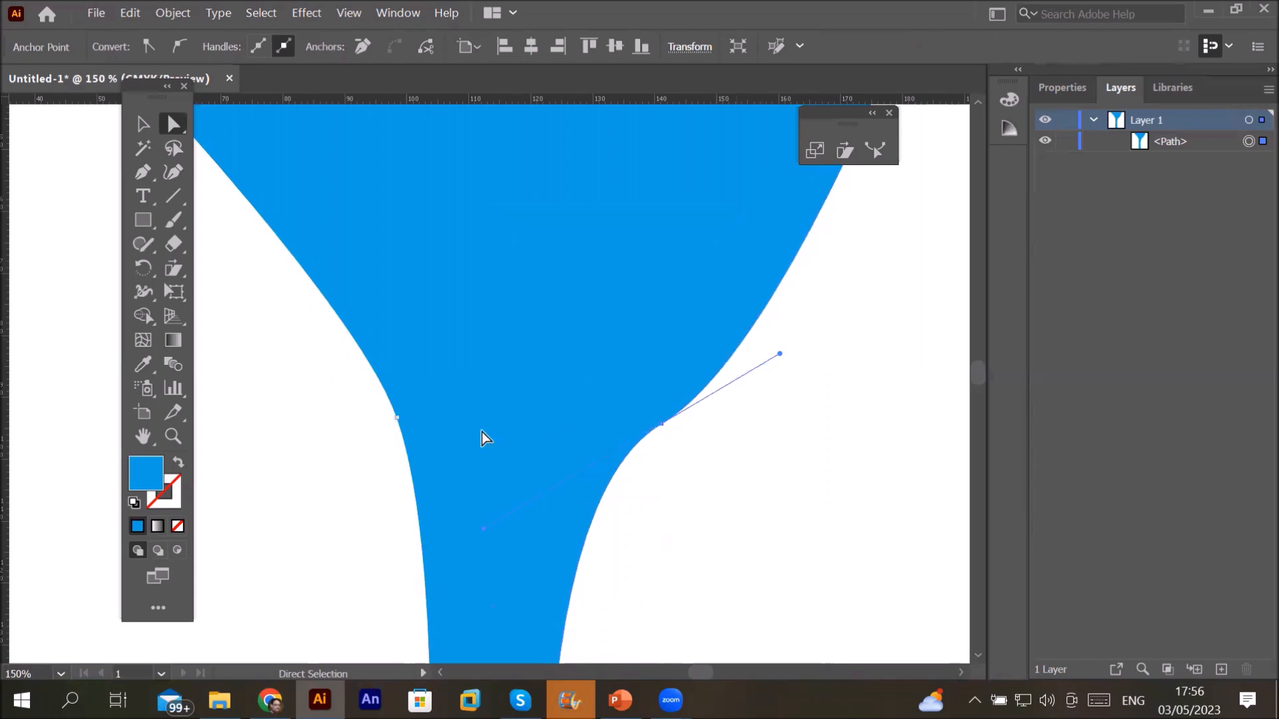
left_click(401, 419)
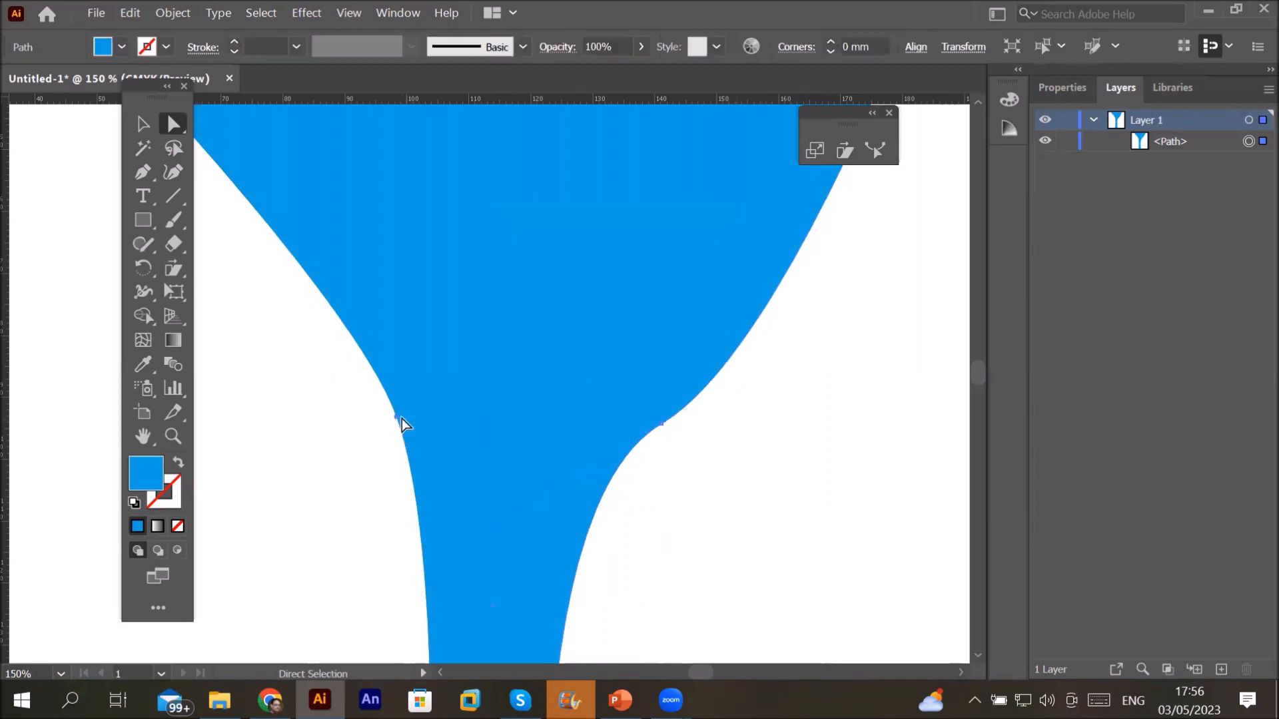
left_click(397, 417)
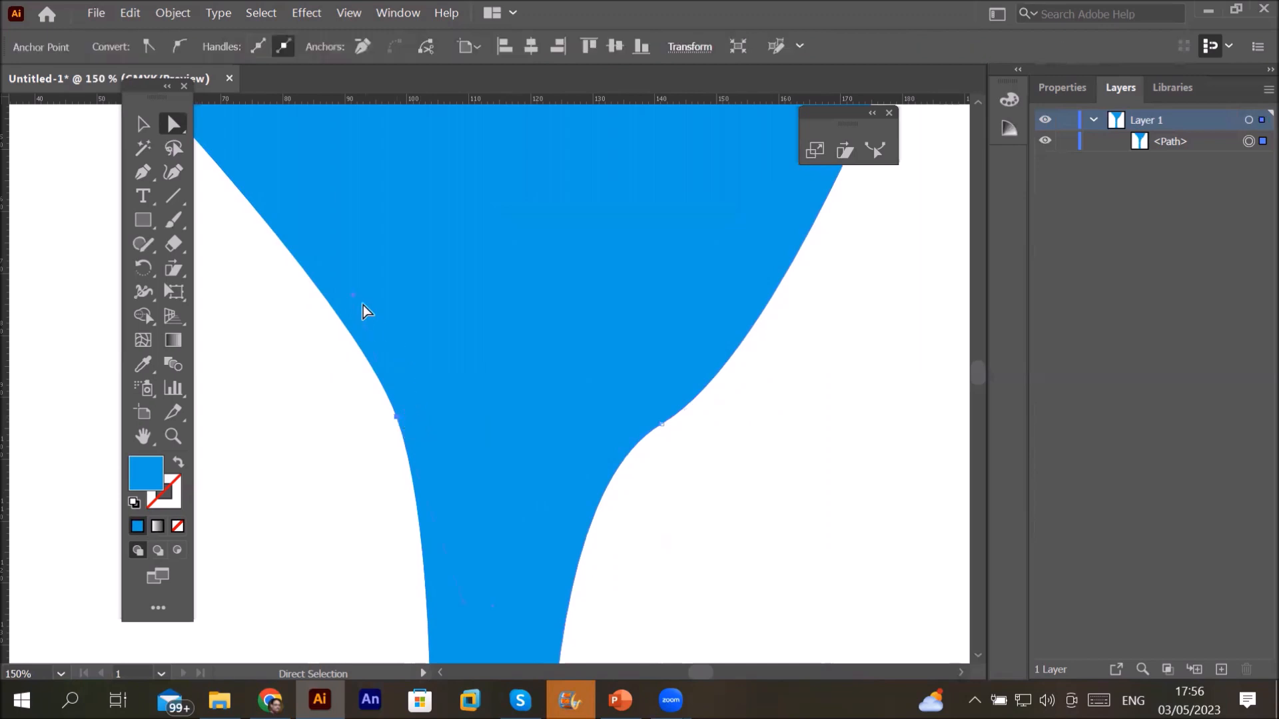
left_click_drag(354, 296, 228, 357)
scroll(473, 367, "down", 3)
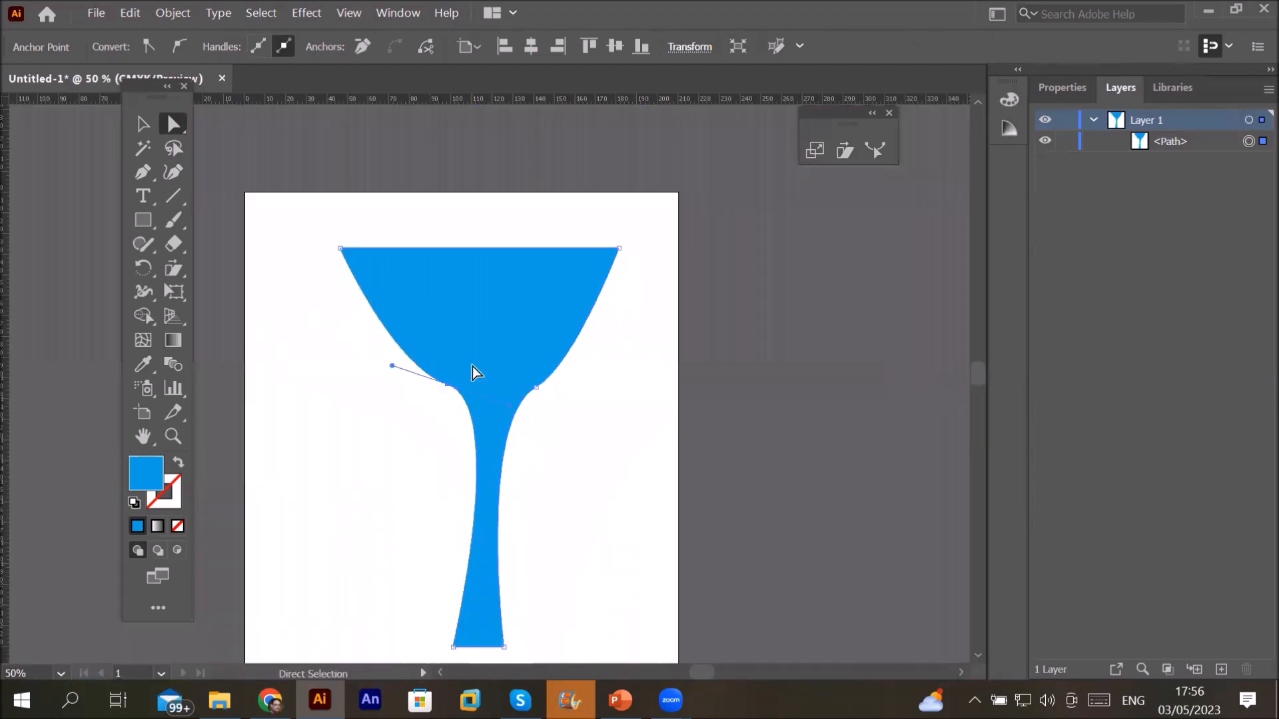
Step: Shift the goblet slightly right and pull the cup–stem handle up to reshape the cup
left_click(533, 388)
left_click(533, 387)
left_click(533, 387)
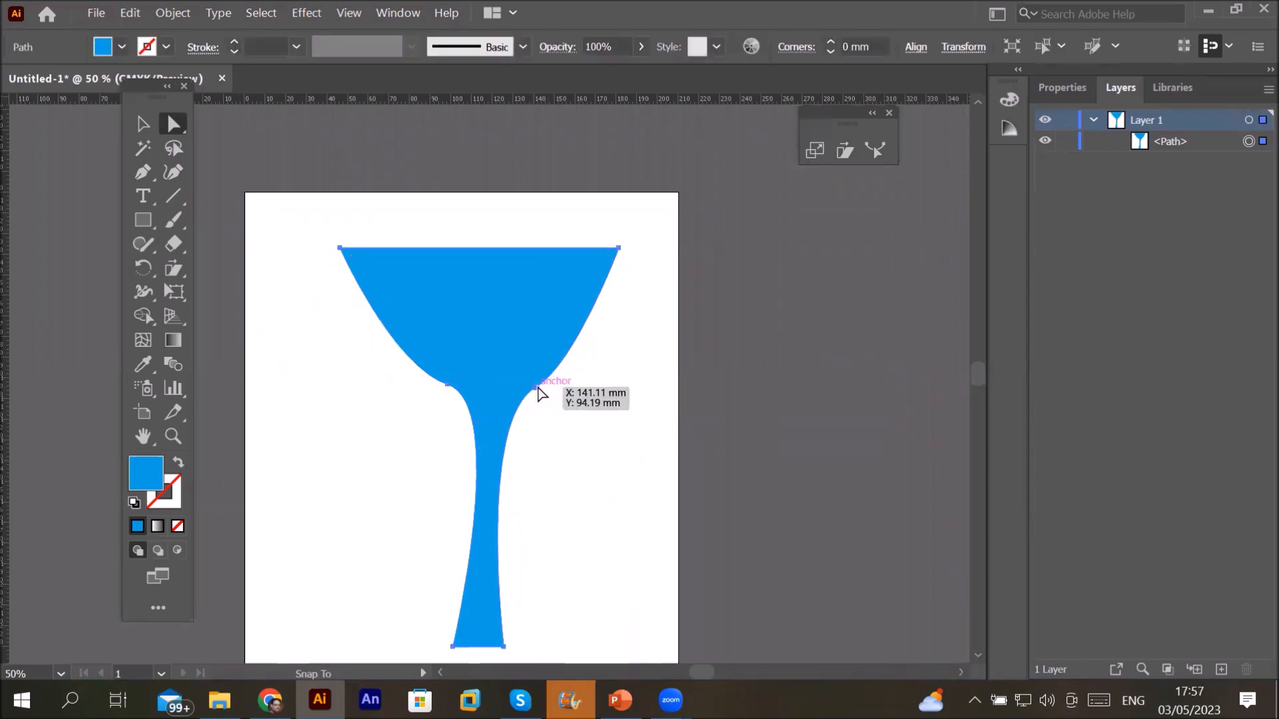
left_click_drag(538, 388, 553, 386)
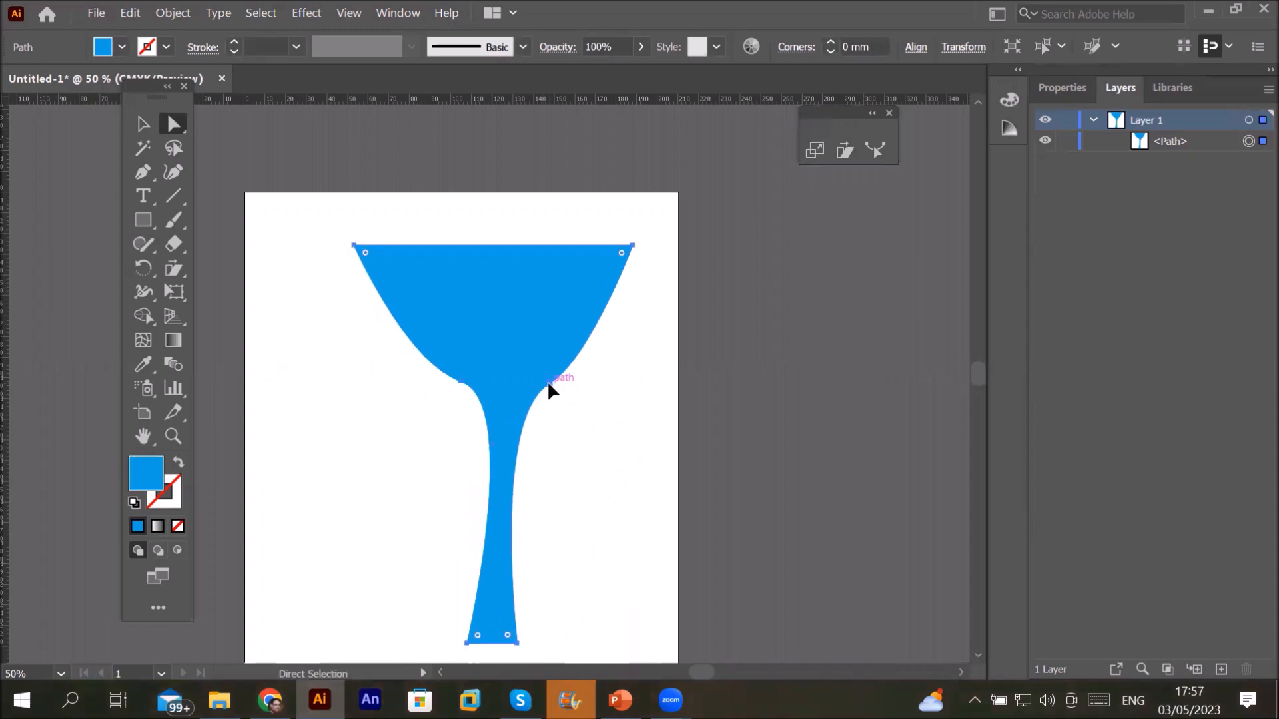
mouse_move(589, 361)
left_mouse_down()
mouse_move(585, 334)
mouse_move(589, 355)
left_mouse_up()
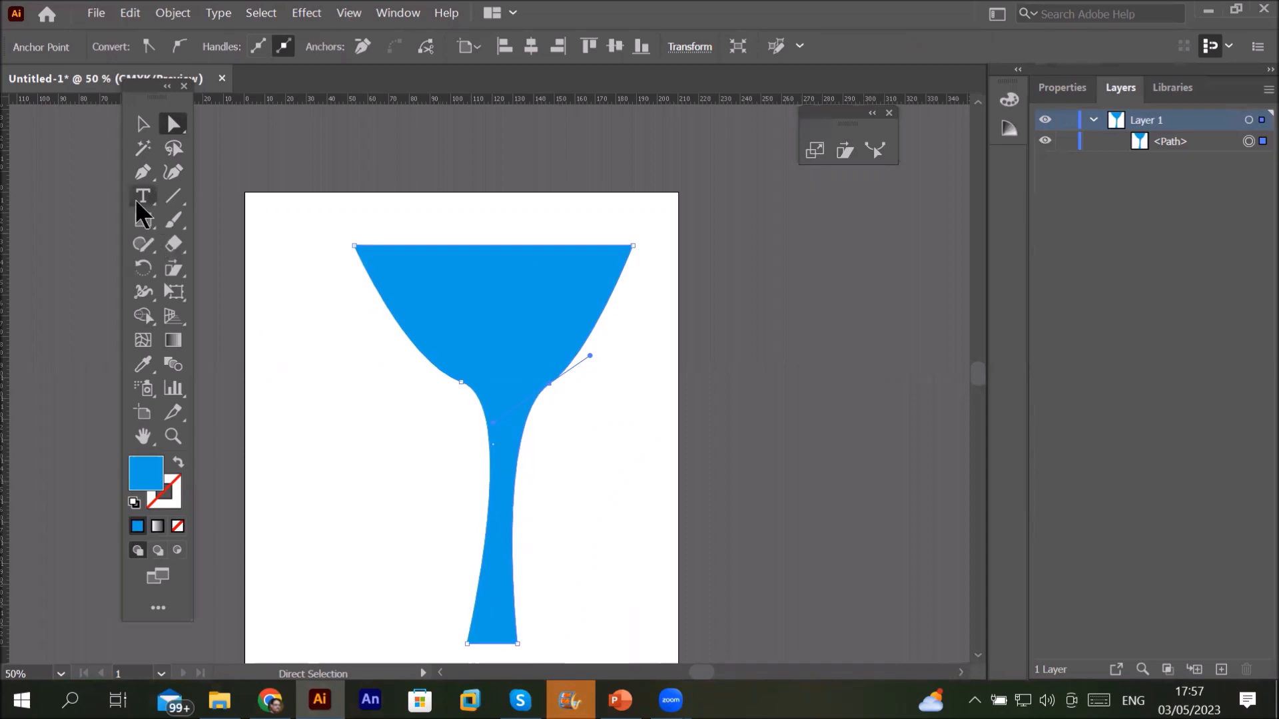
Step: Add anchors on the stem's lower left and lower right edges
left_click(144, 170)
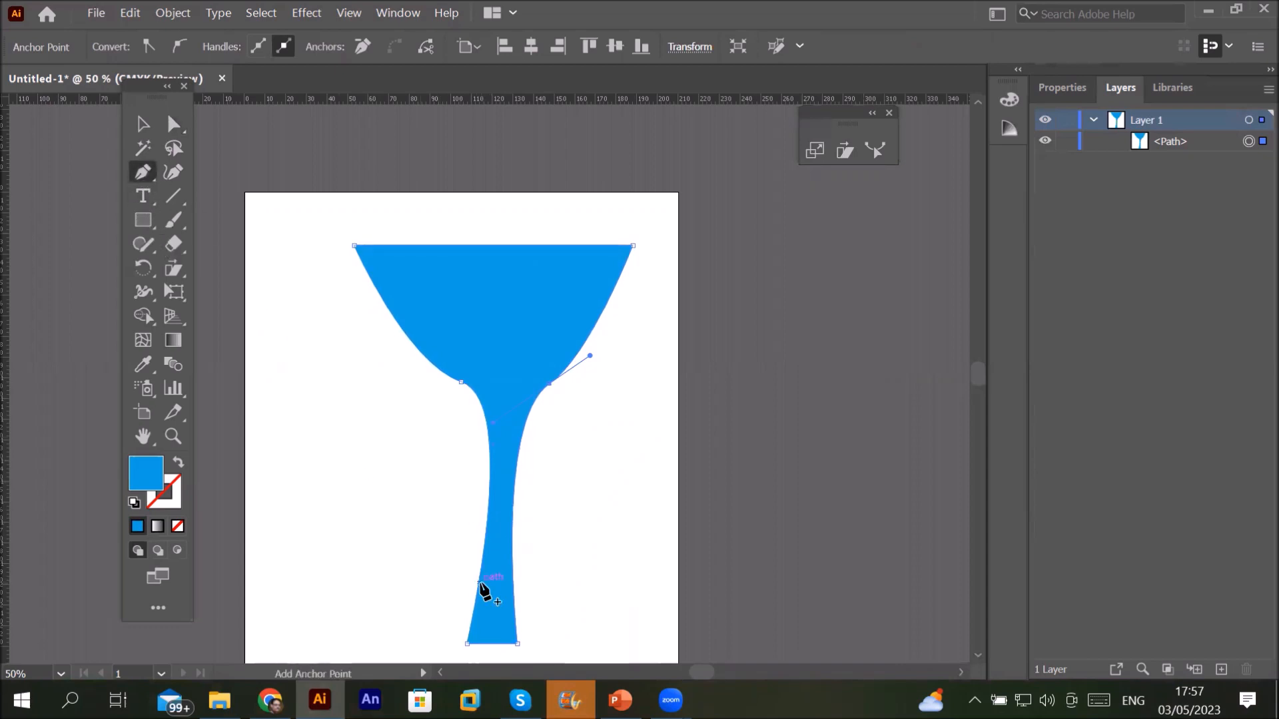
left_click(479, 584)
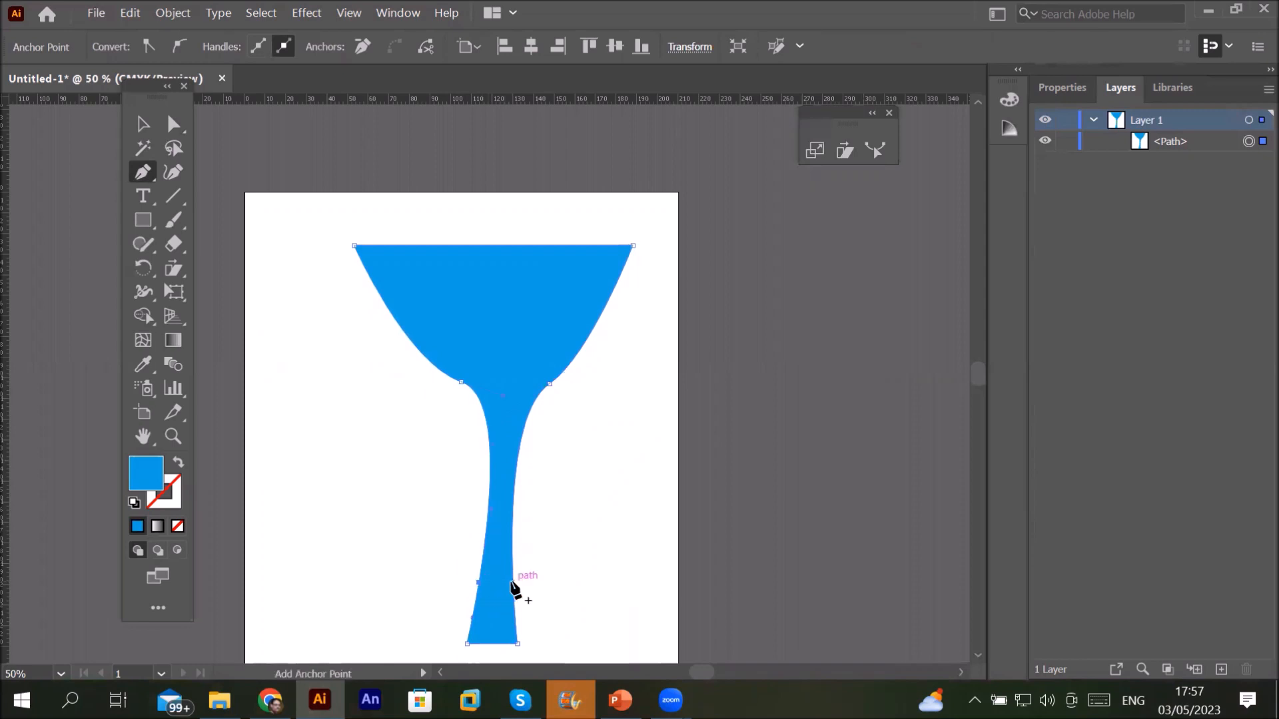
left_click(512, 582)
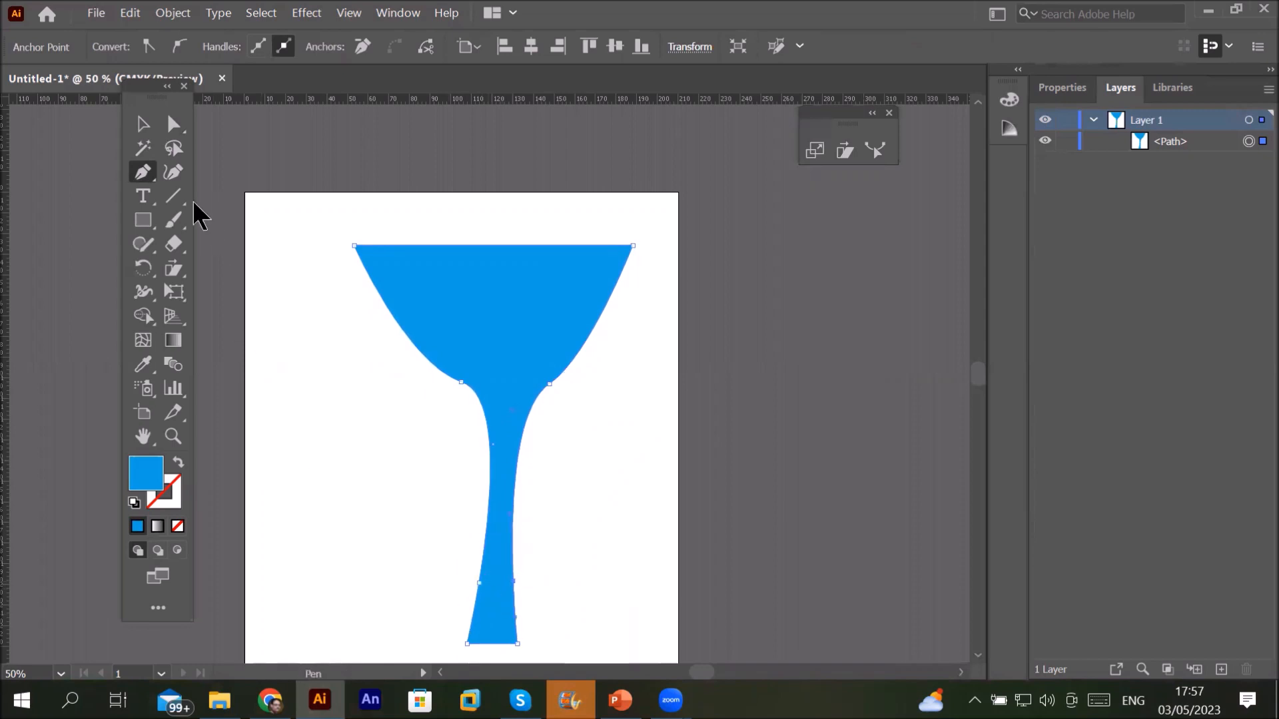
Step: Drag the new stem anchors outward, then undo the last move to keep the right side straight
left_click(174, 124)
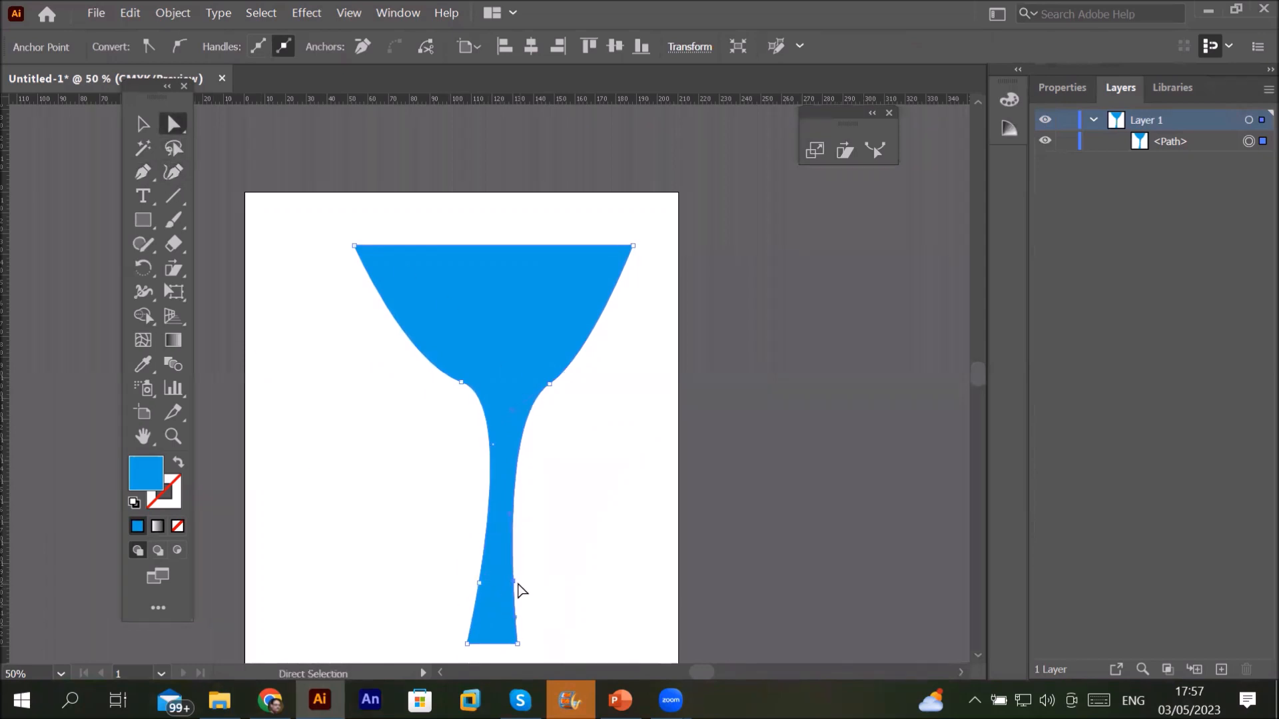
left_click_drag(514, 583, 574, 570)
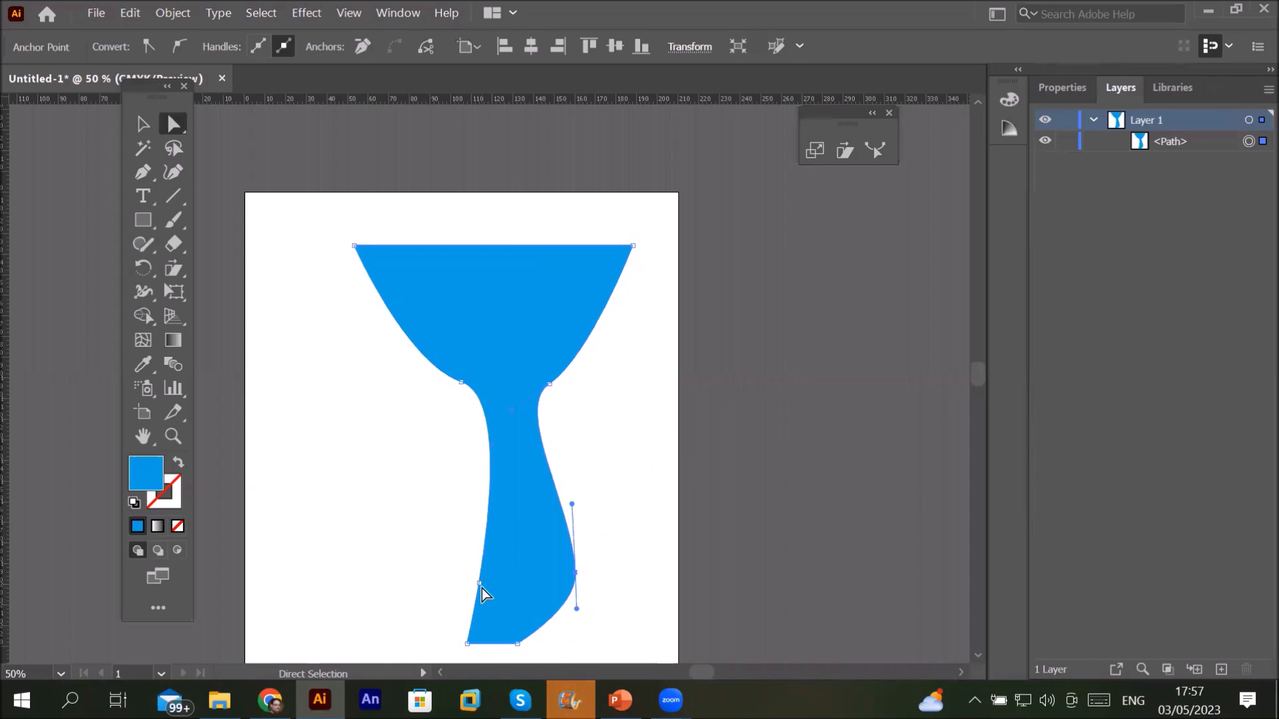
left_click_drag(480, 585, 424, 530)
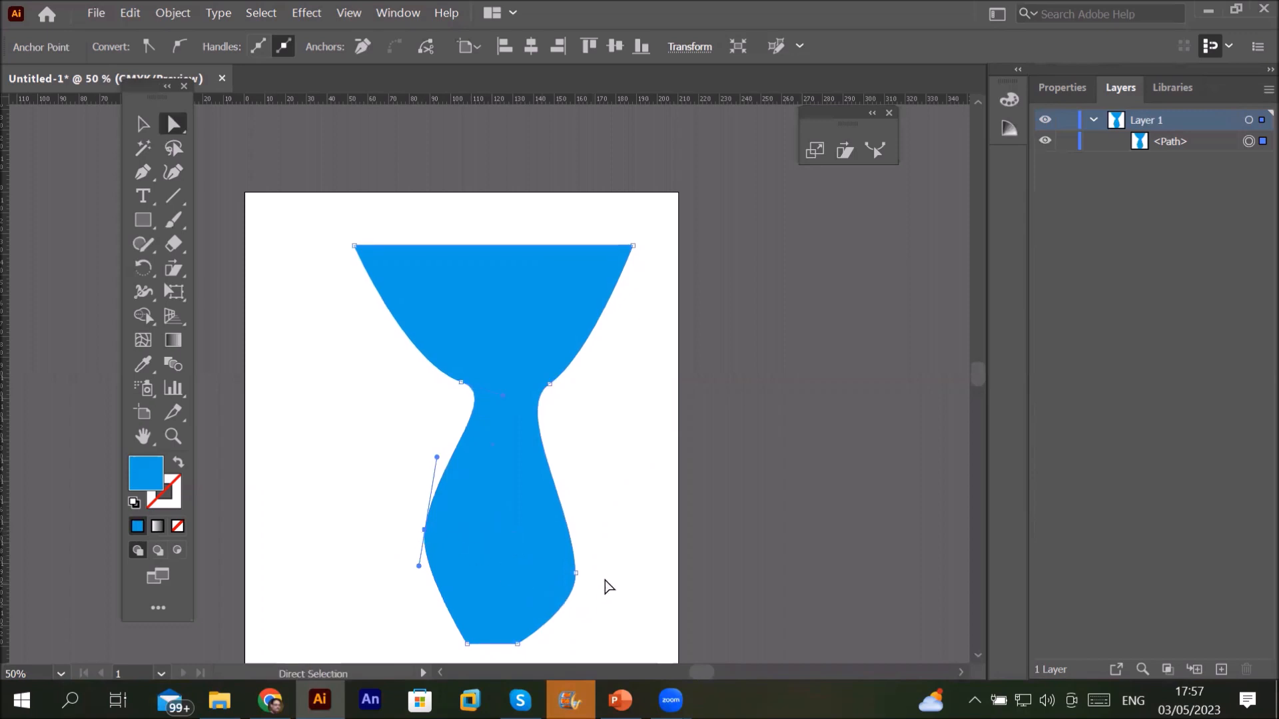
left_click_drag(574, 576, 565, 547)
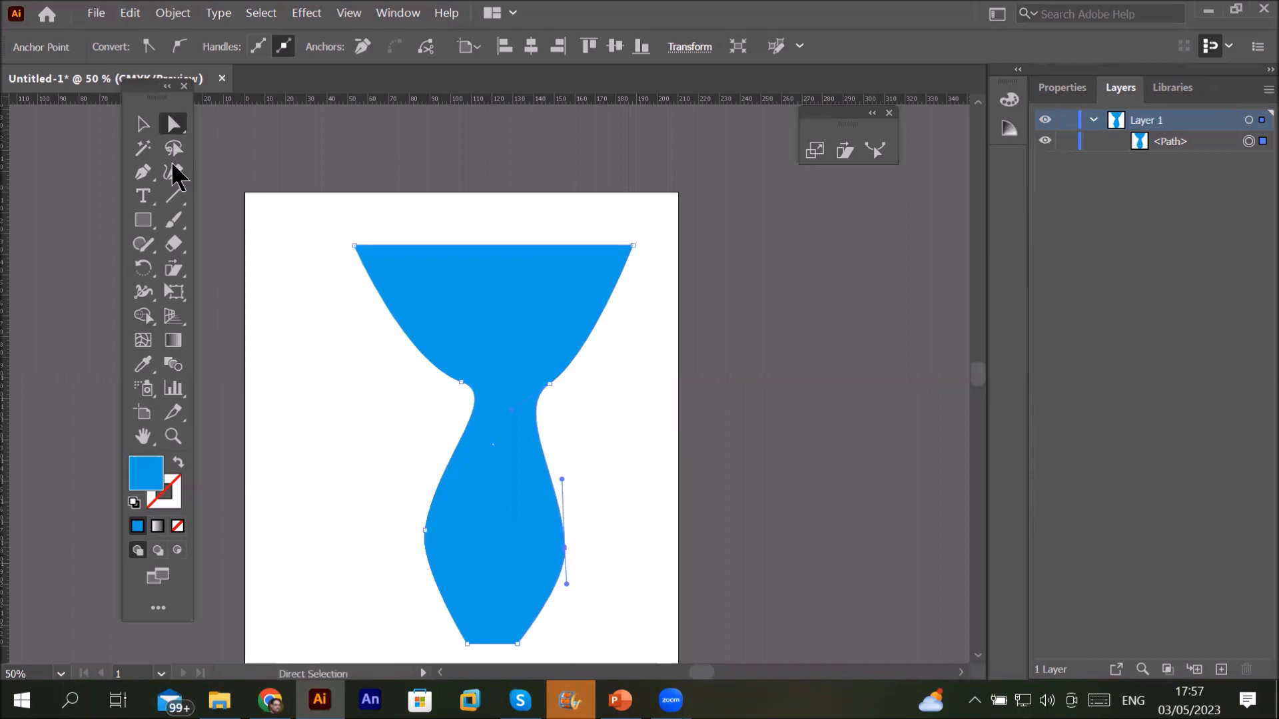
left_click(143, 123)
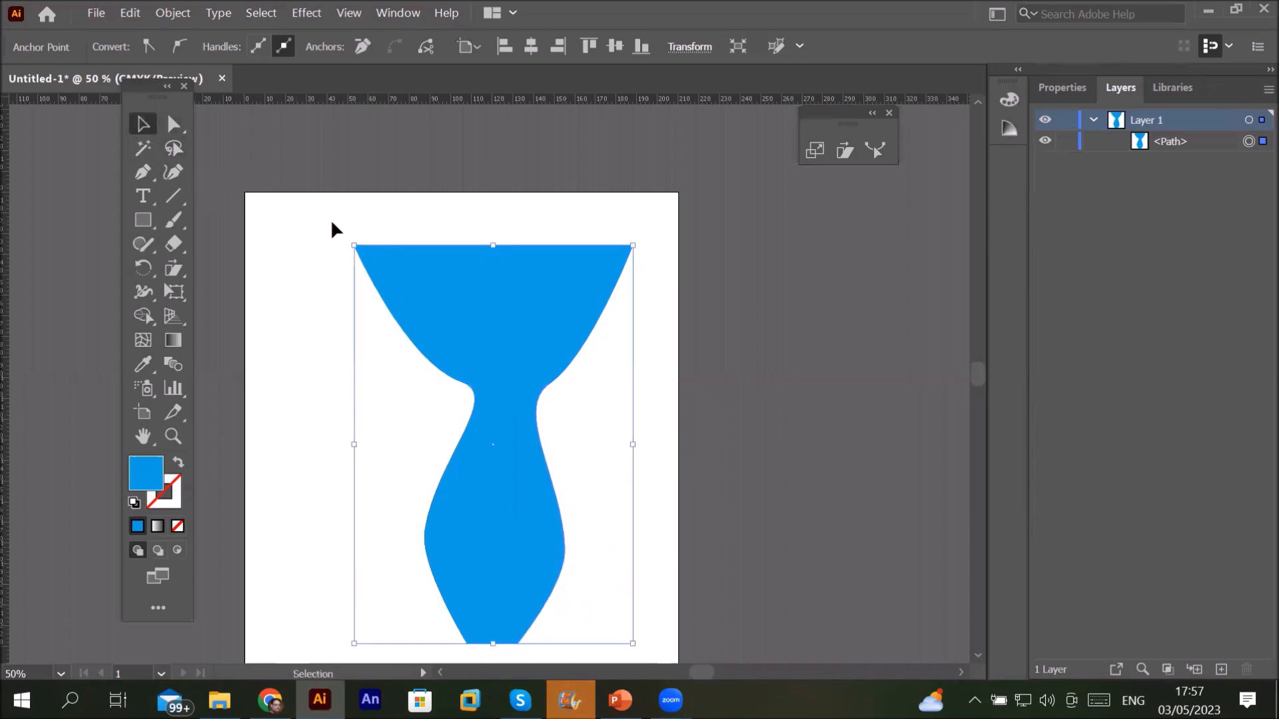
key("ctrl+z")
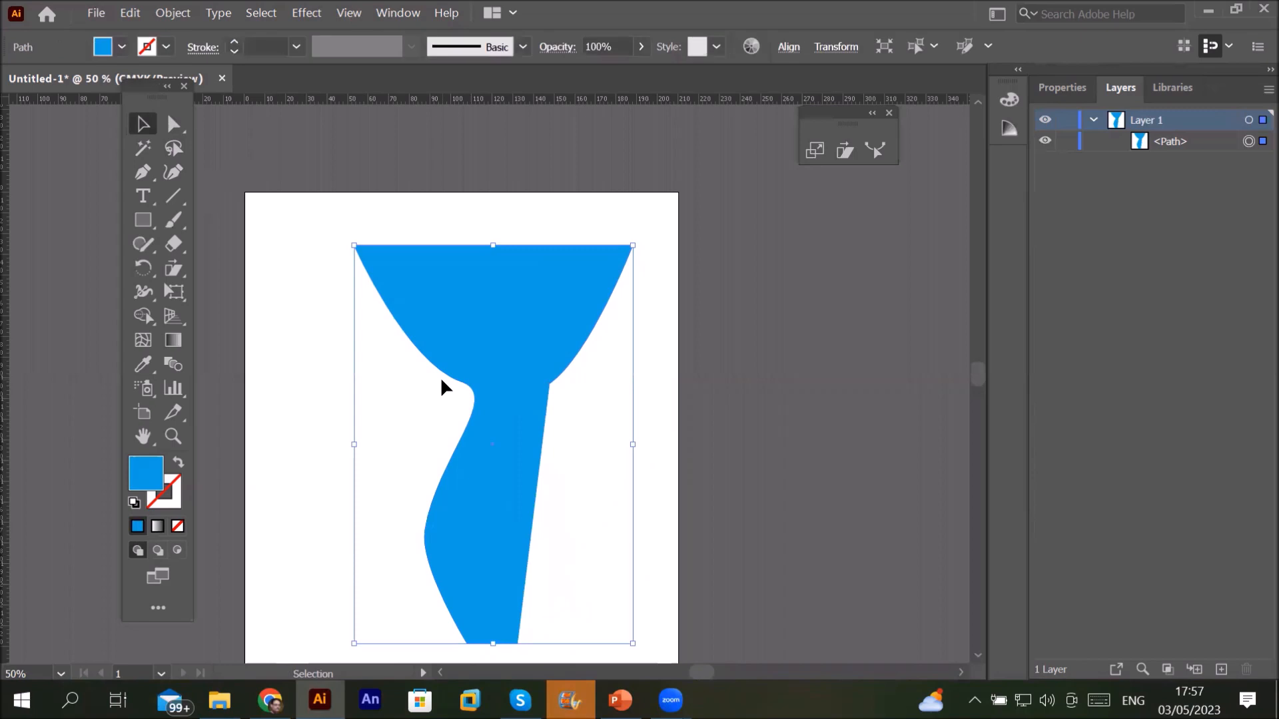
left_click(172, 124)
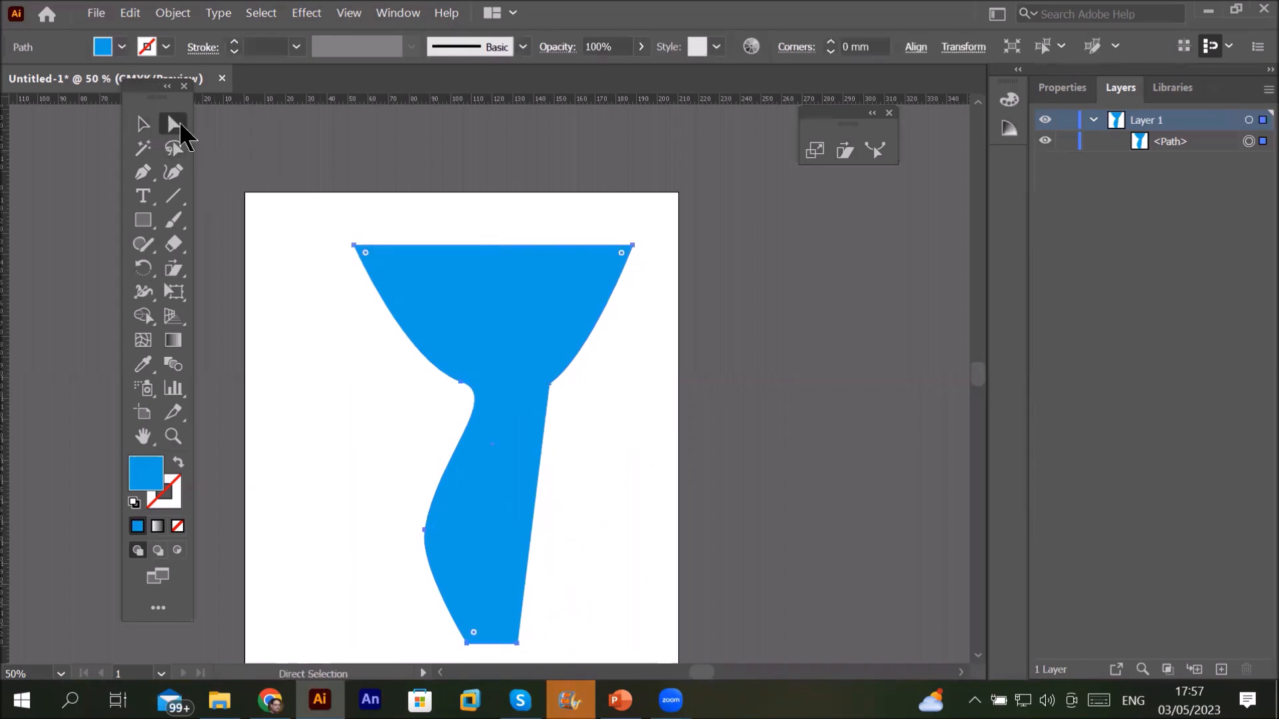
Step: Replace the wavy shape with a tall, narrow blue rectangle and pick the Reshape Tool from the Shear flyout
key("Delete")
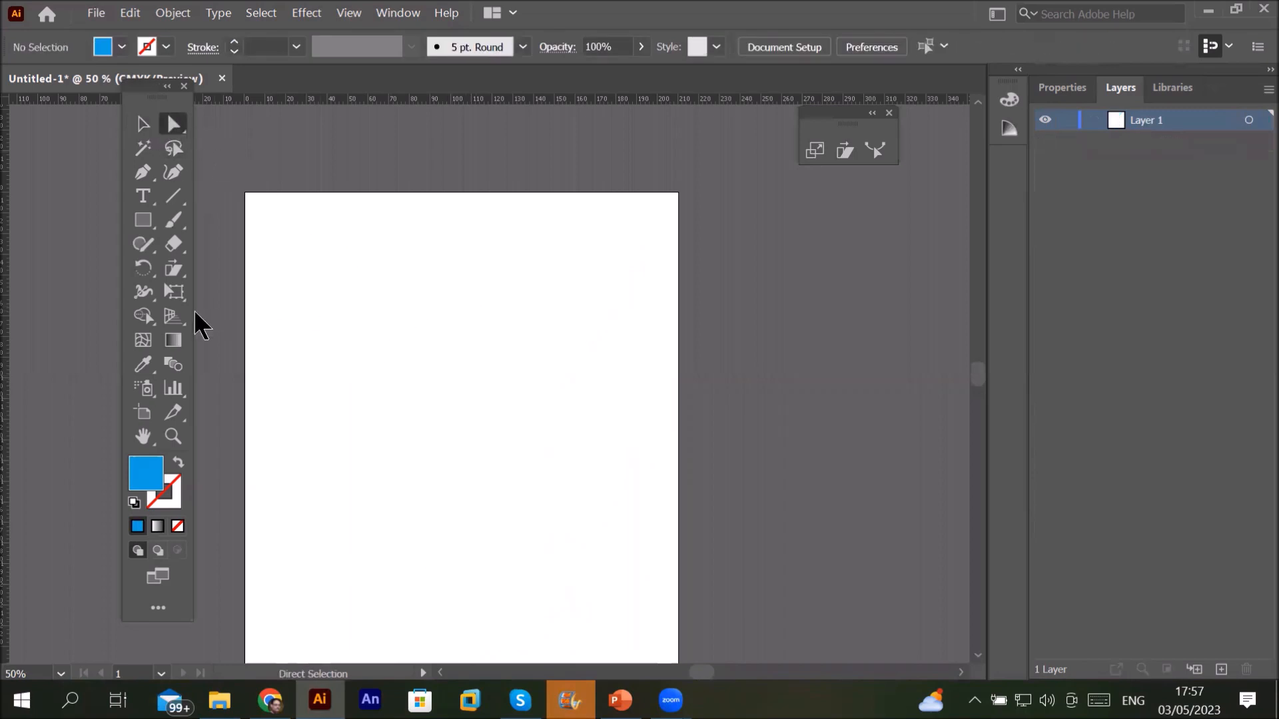
left_click(144, 219)
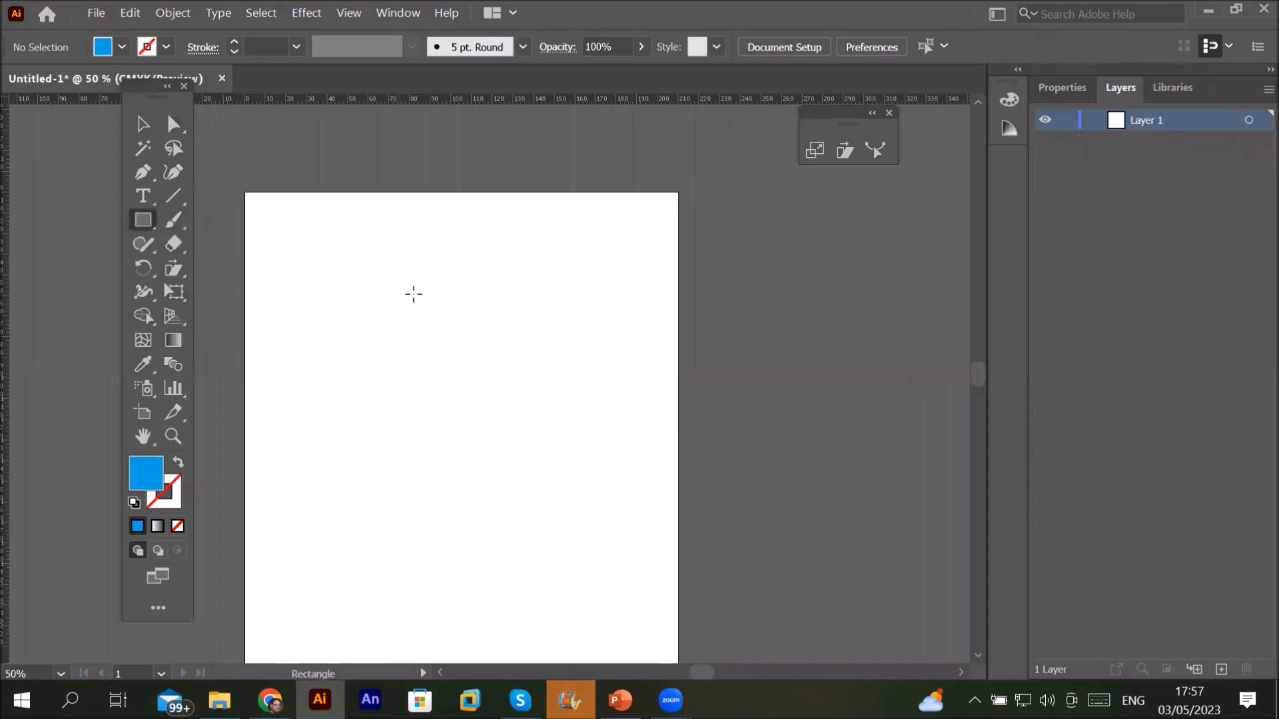
left_click_drag(420, 251, 516, 582)
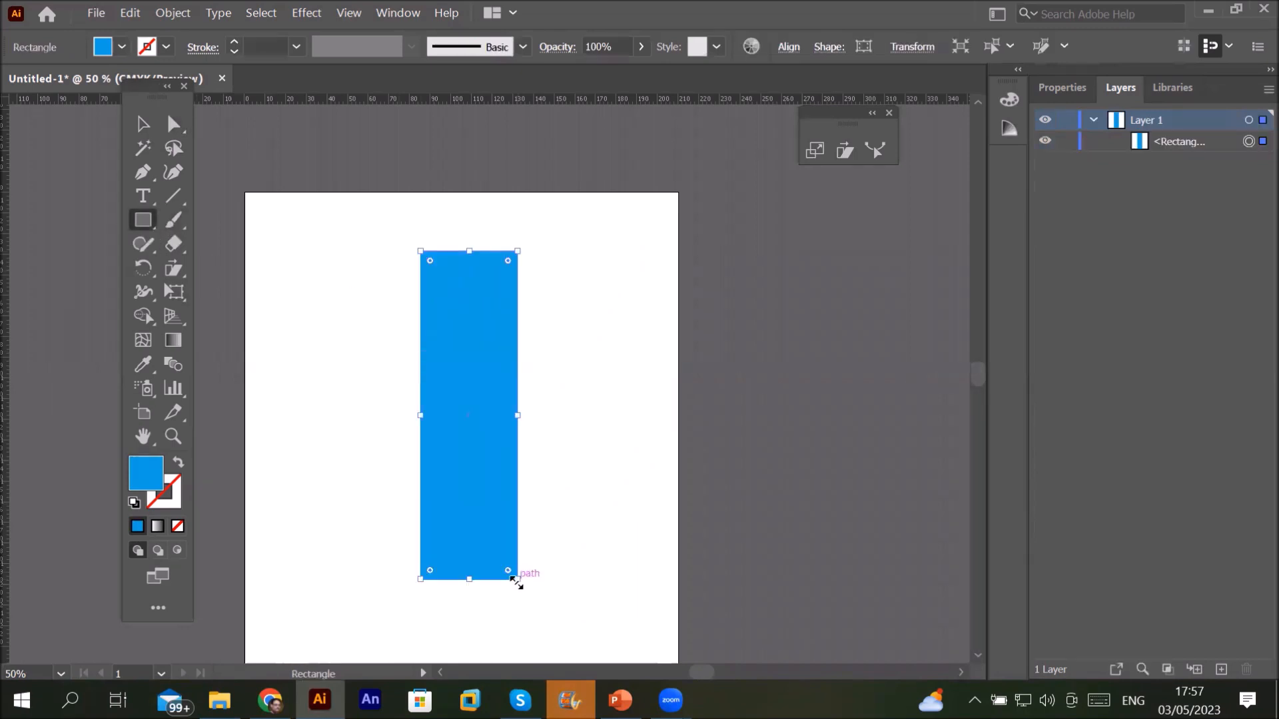
left_click(173, 269)
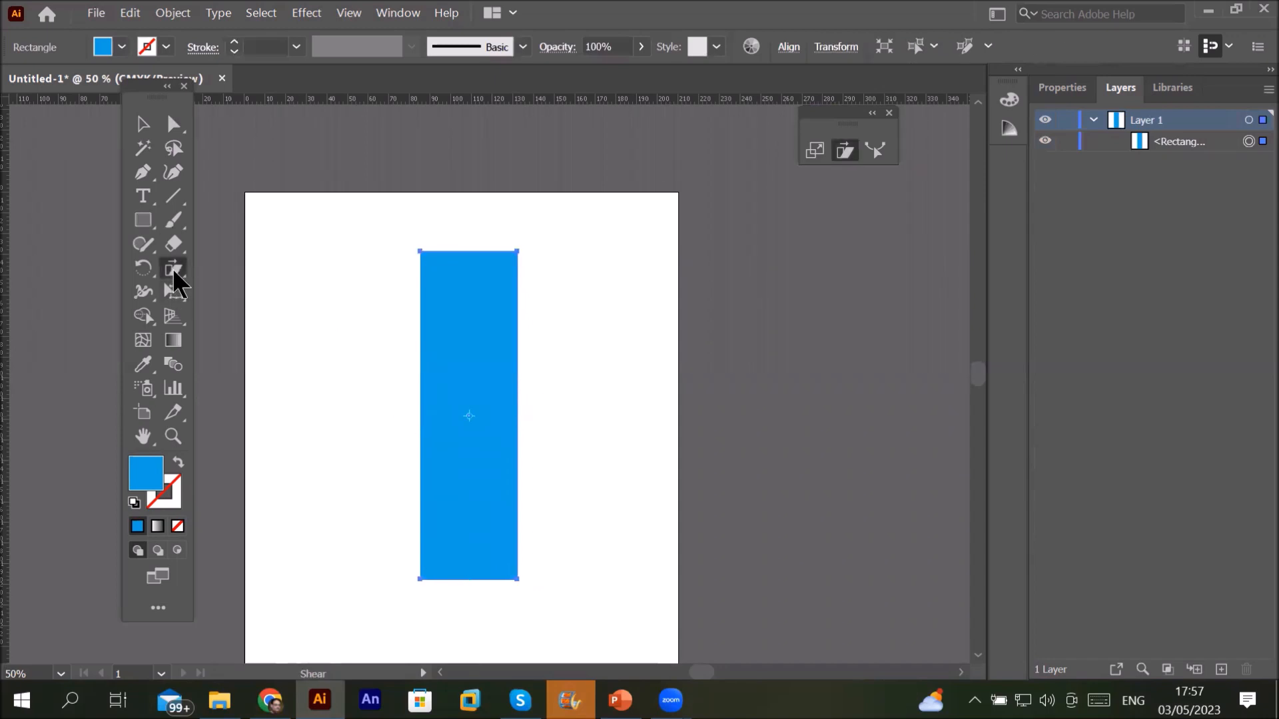
left_click(174, 270)
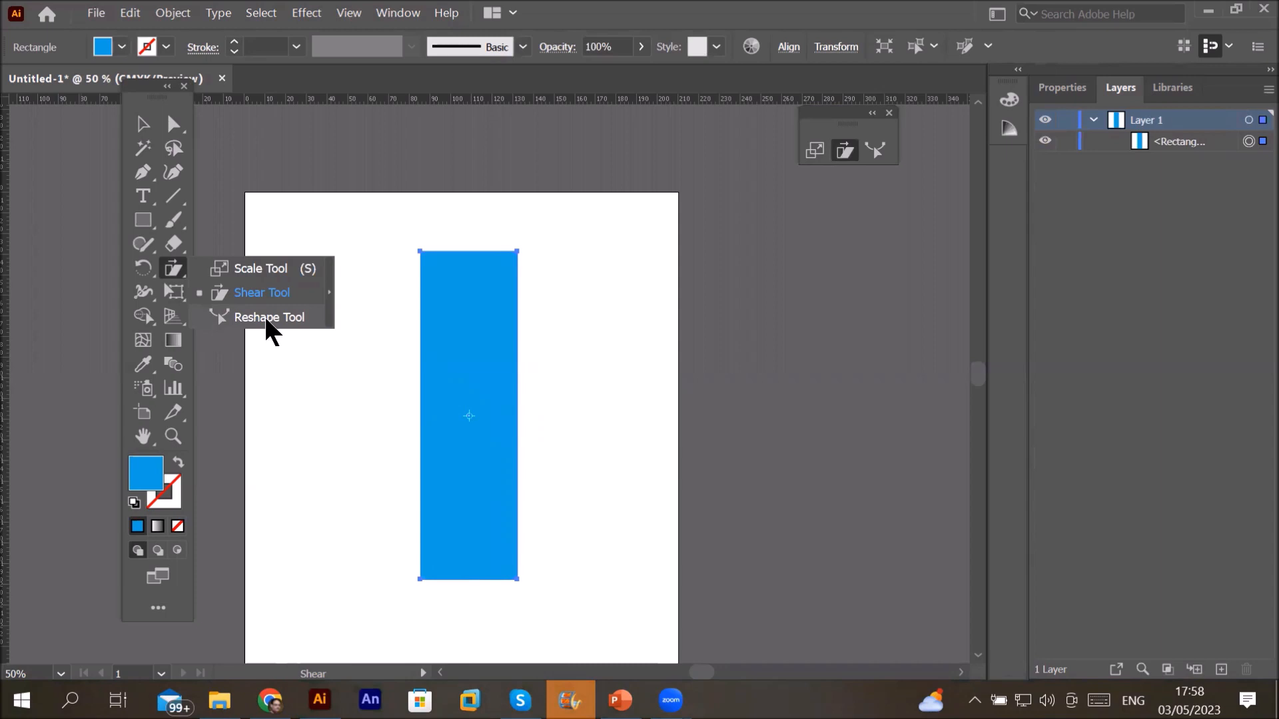
left_click(266, 318)
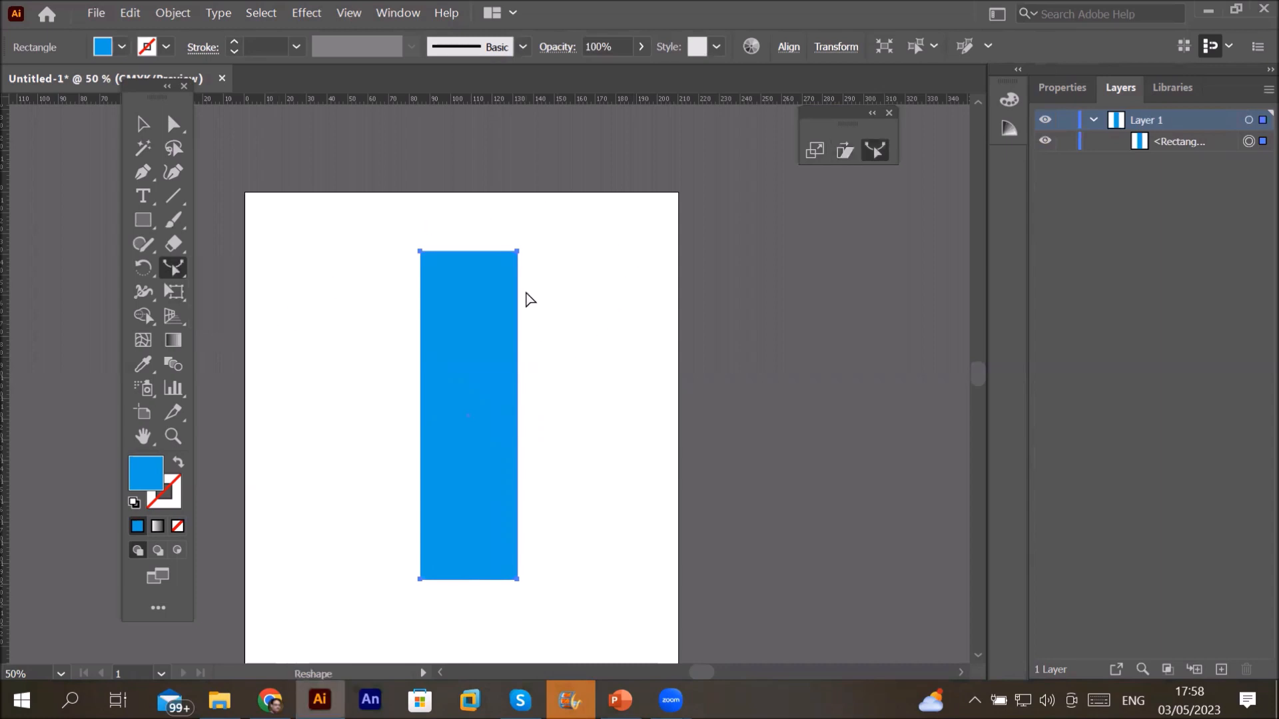
Step: Add anchors on both rectangle sides below the top and pull them inward into curves
scroll(528, 299, "up", 1)
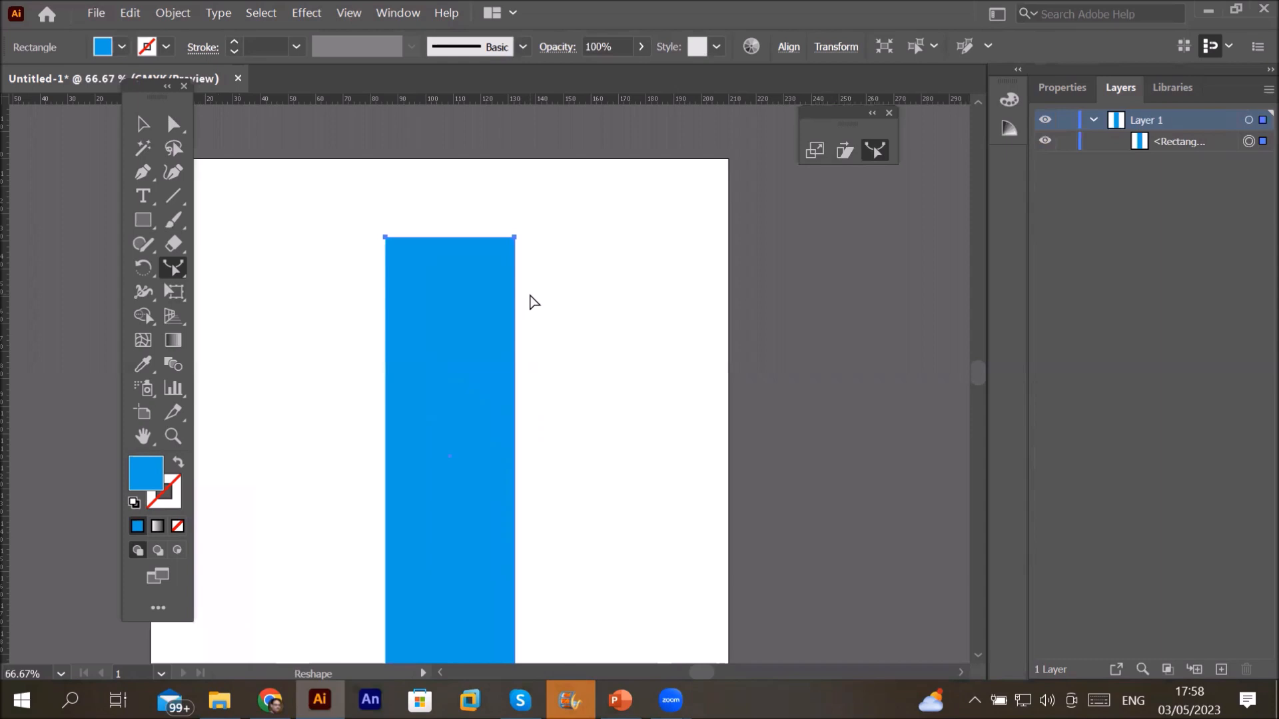
left_click(515, 340)
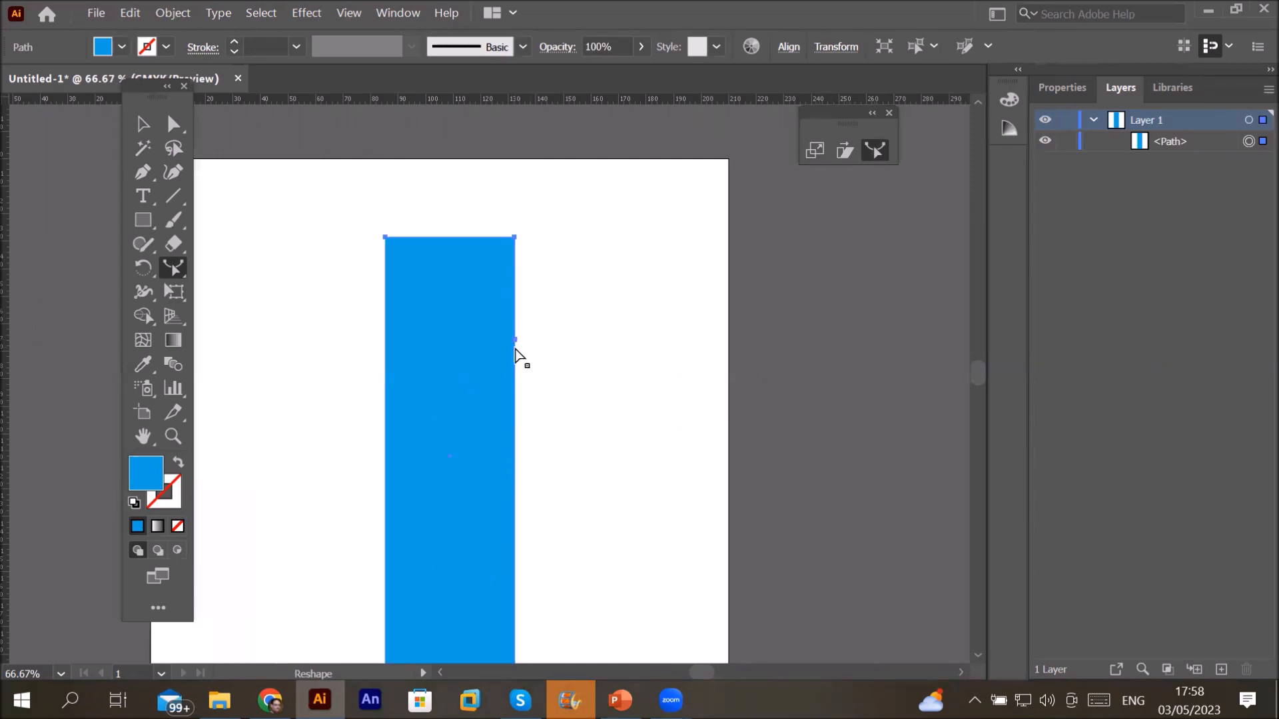
left_click(384, 337)
left_click(173, 125)
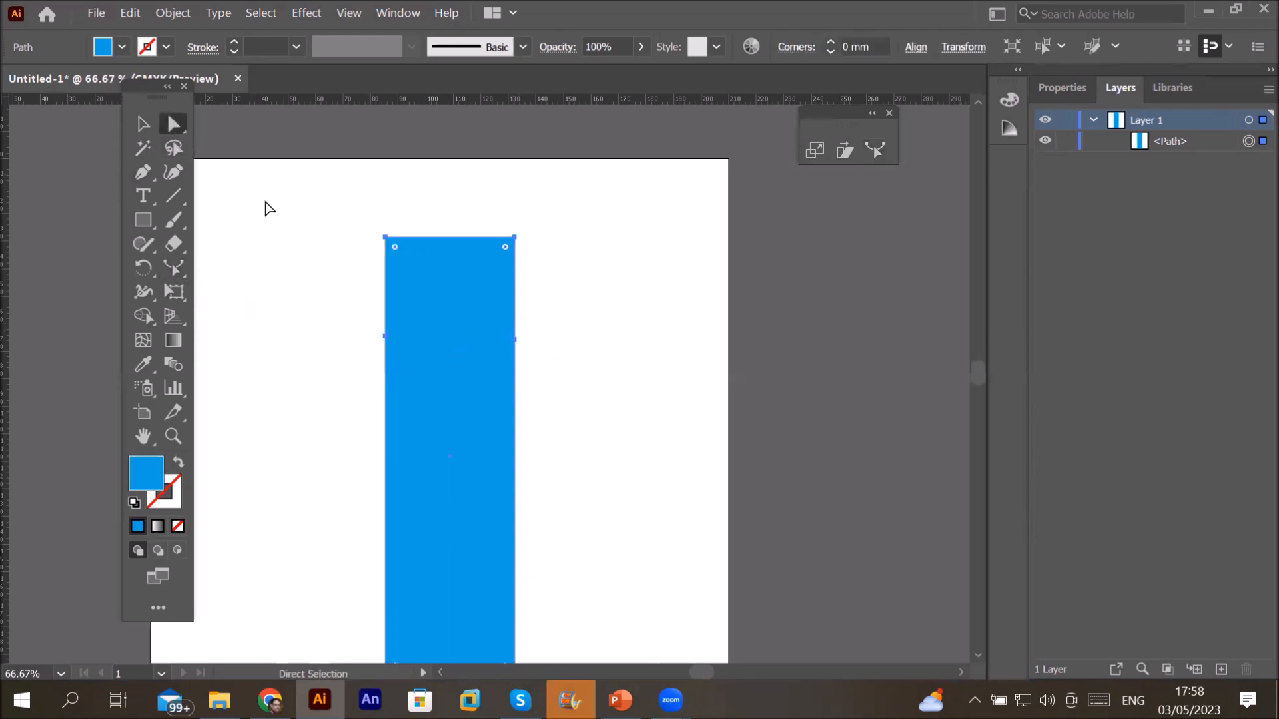
left_click(515, 341)
left_click_drag(514, 343, 488, 343)
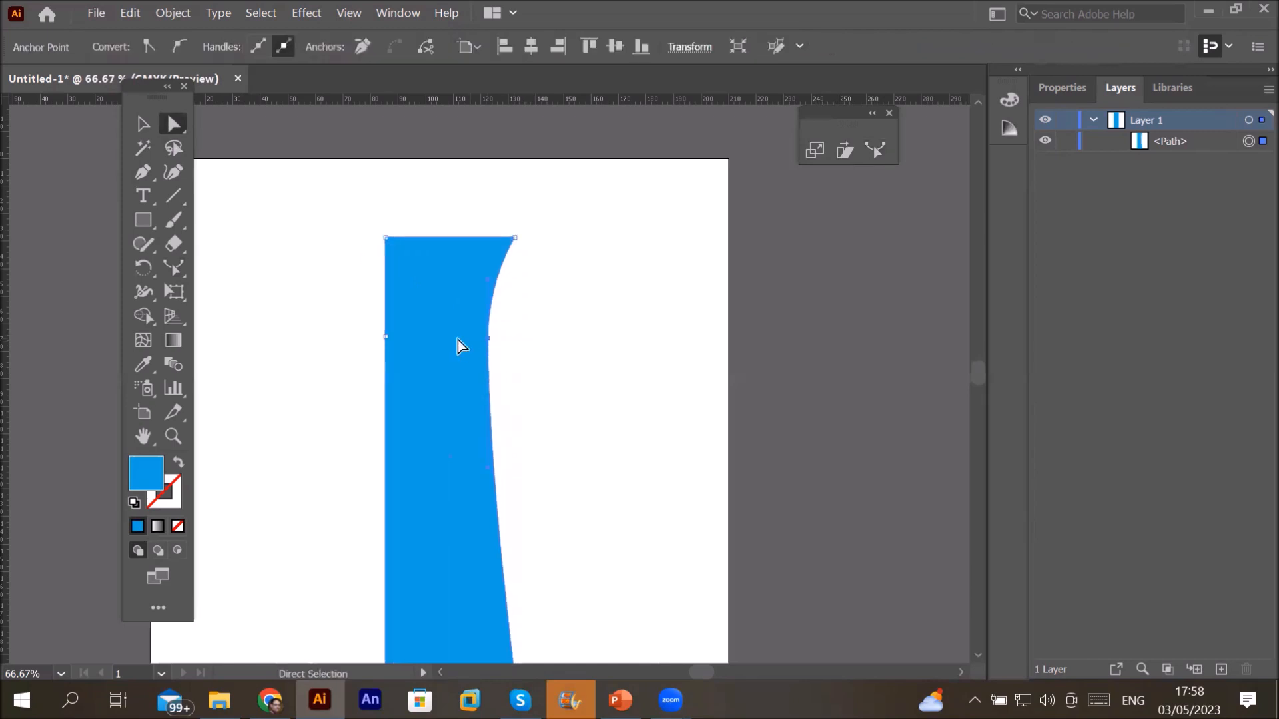
left_click_drag(386, 337, 482, 333)
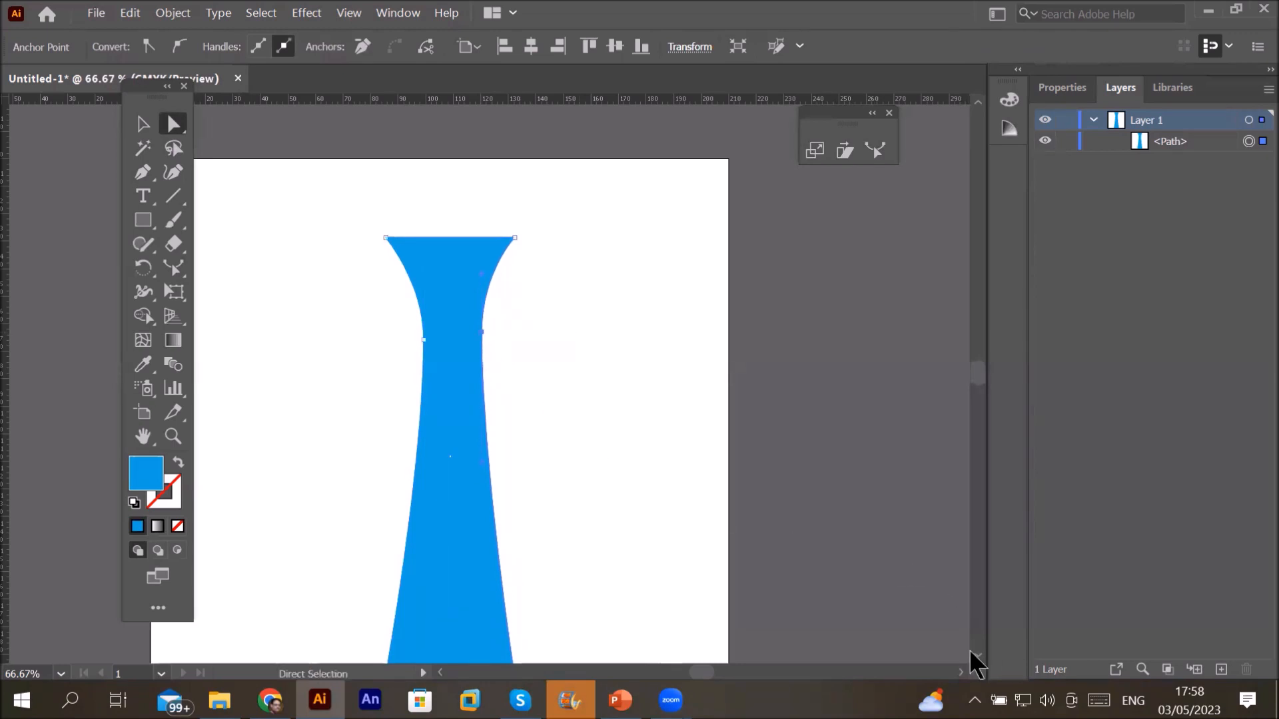
Step: Add a lower anchor on the left edge and bow the lower sides inward with the Reshape tool
scroll(978, 665, "down", 3)
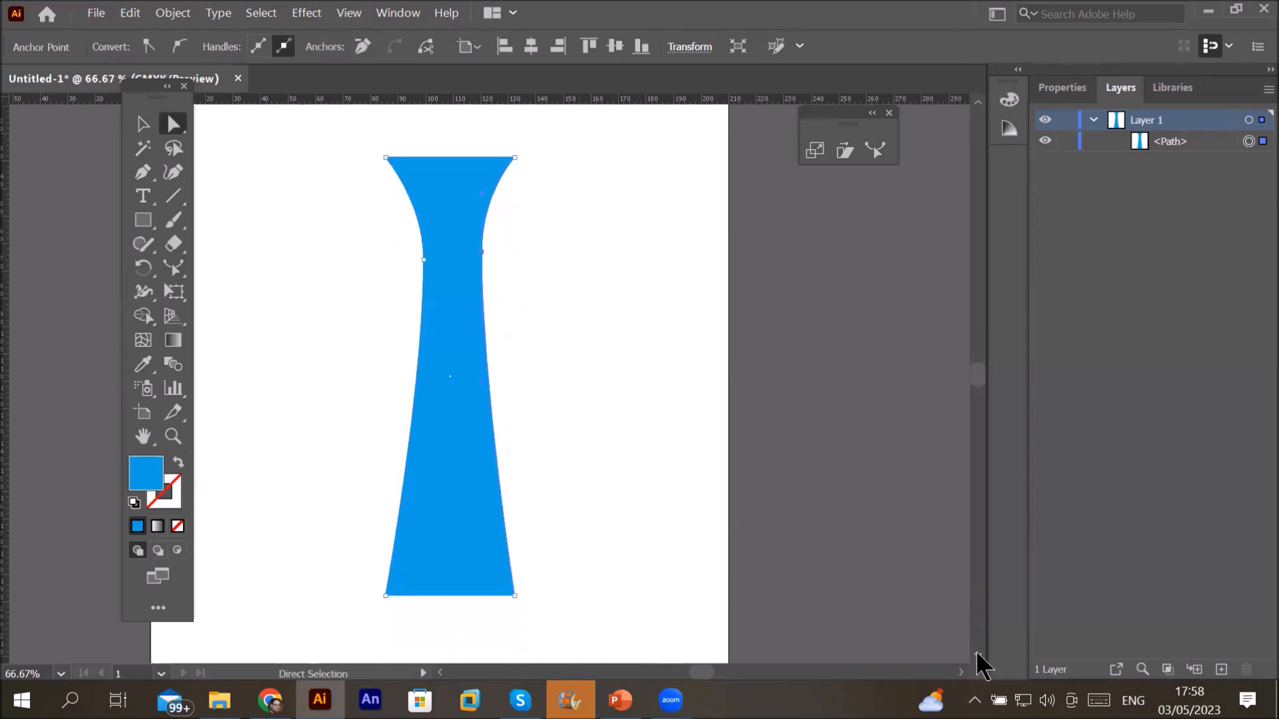
scroll(978, 656, "down", 1)
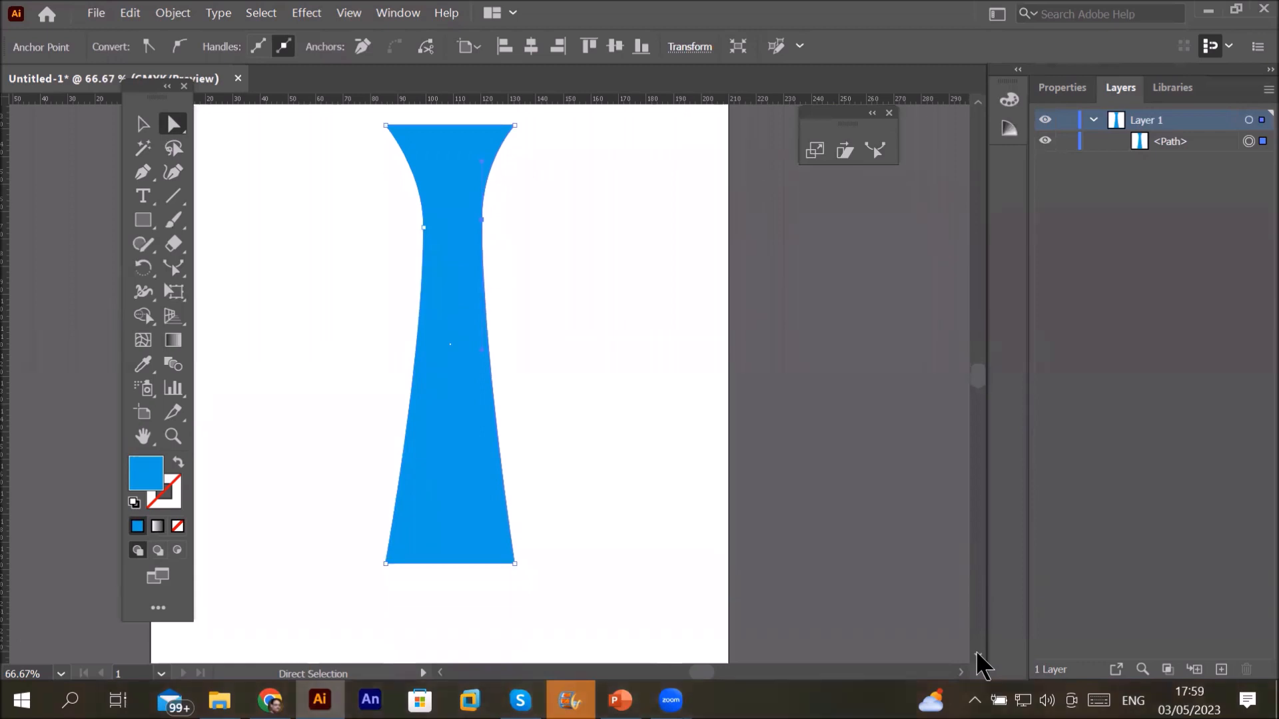
left_click(171, 268)
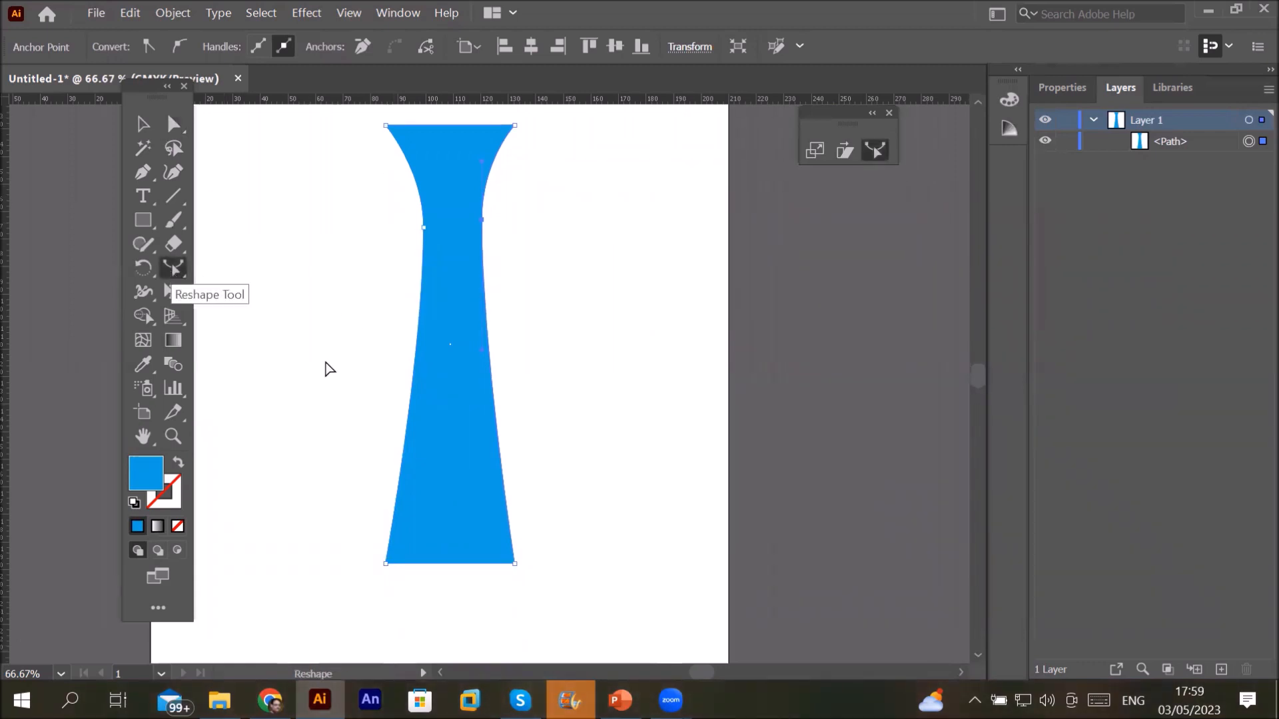
left_click(407, 427)
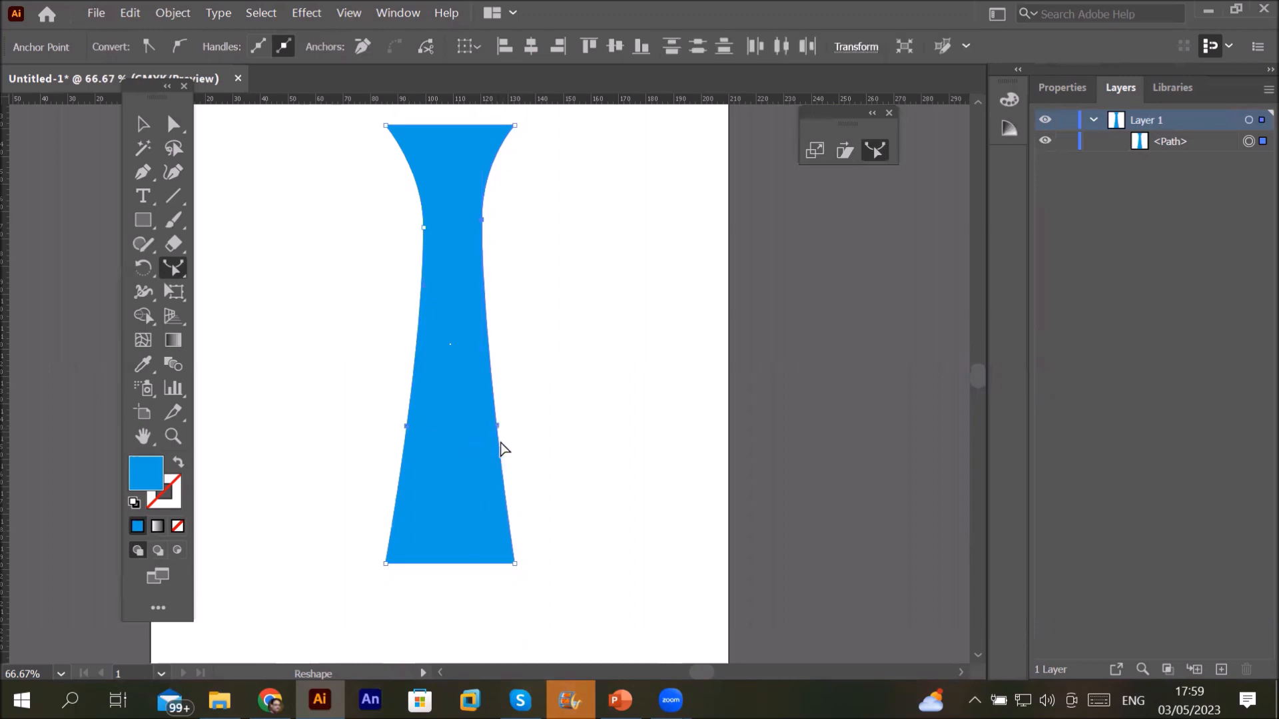
left_click_drag(496, 426, 467, 428)
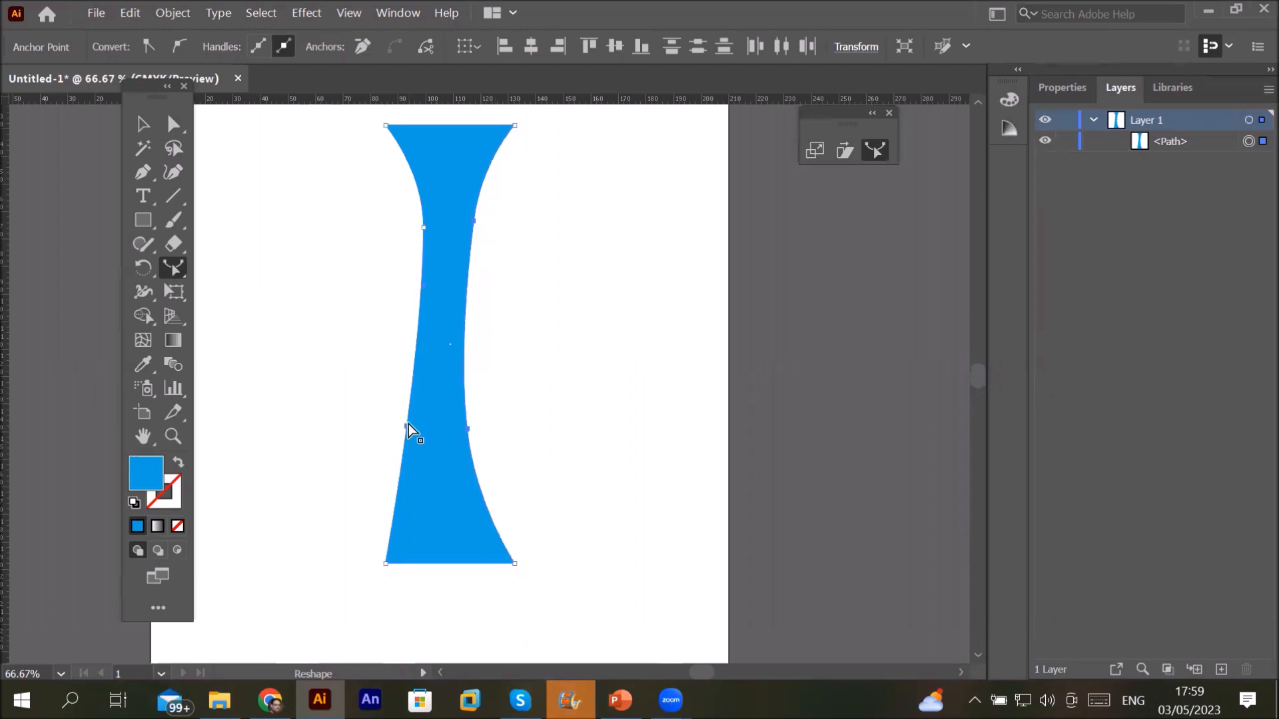
left_click_drag(436, 434, 437, 437)
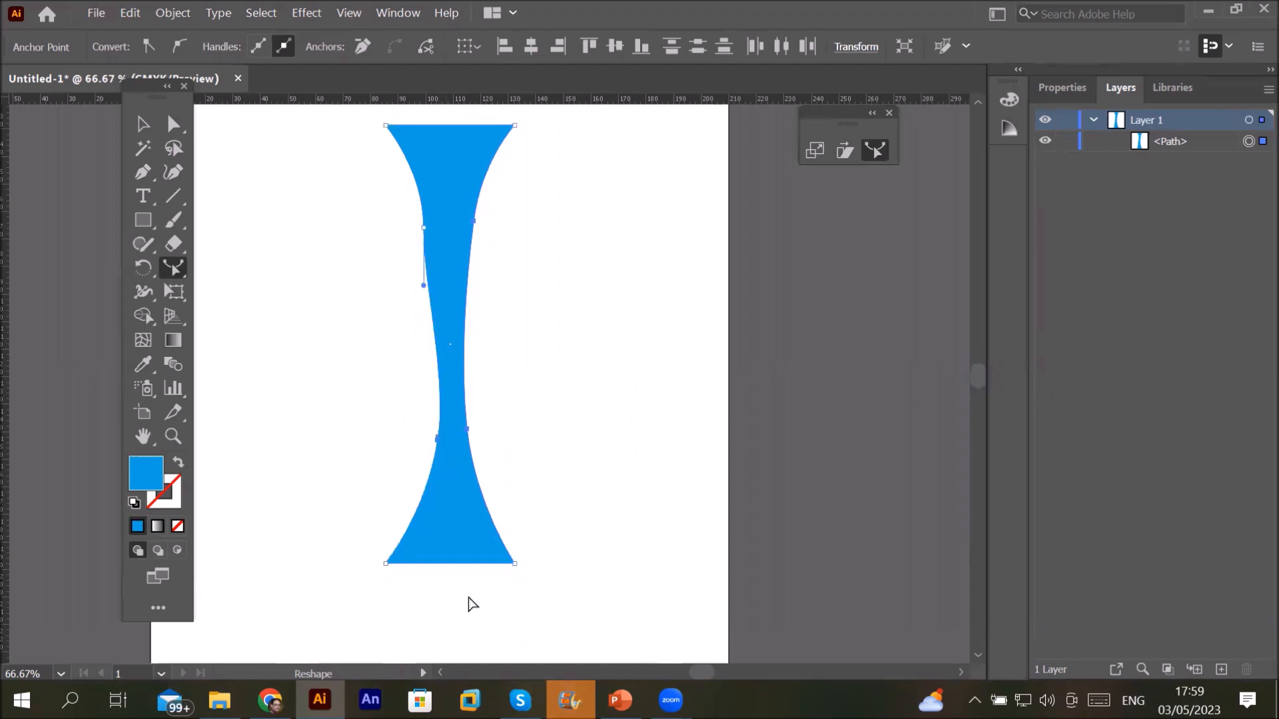
mouse_move(520, 699)
Step: Bulge the right and left edges outward, fit the artboard in view, and select the vase
left_click_drag(465, 356, 569, 357)
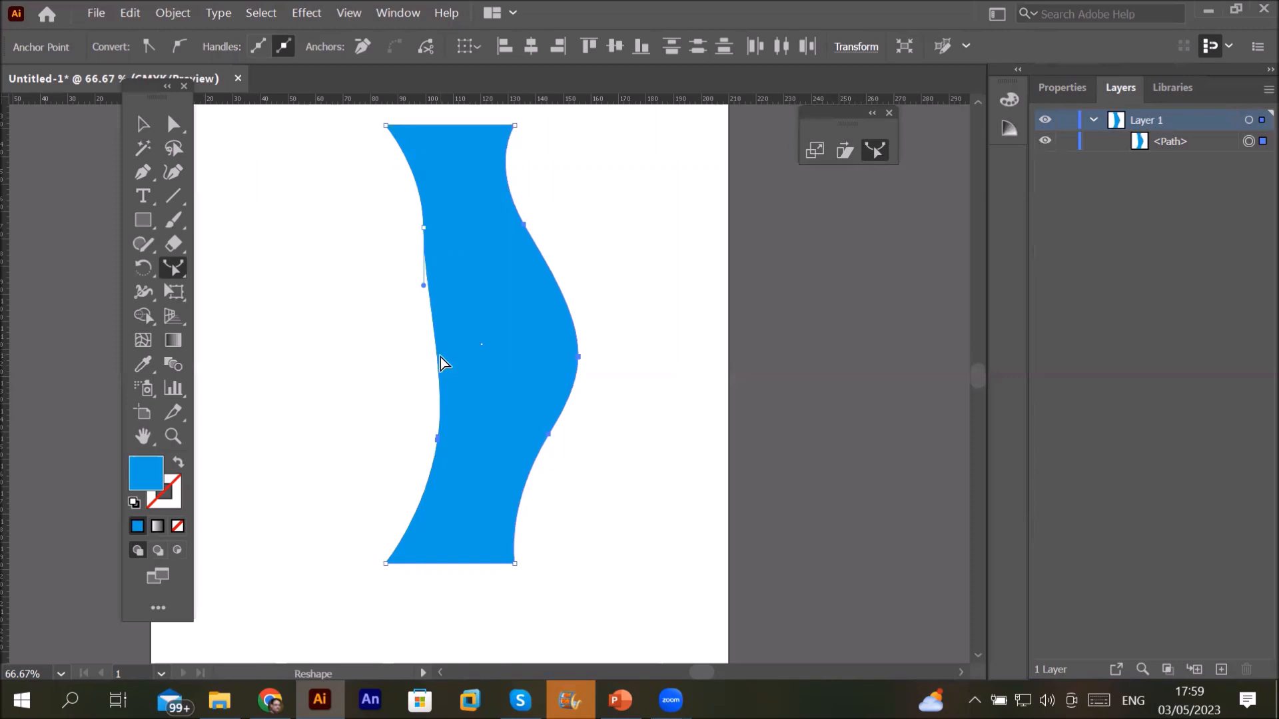
scroll(434, 355, "up", 2)
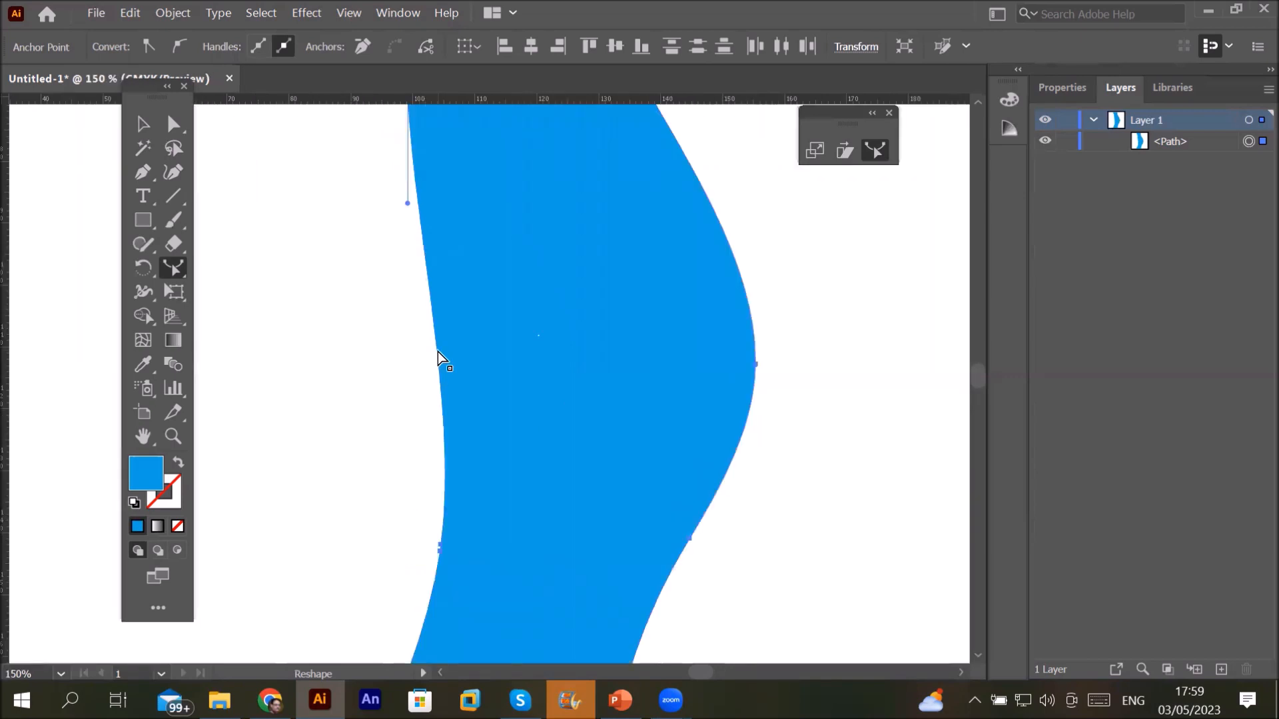
left_click_drag(438, 352, 289, 362)
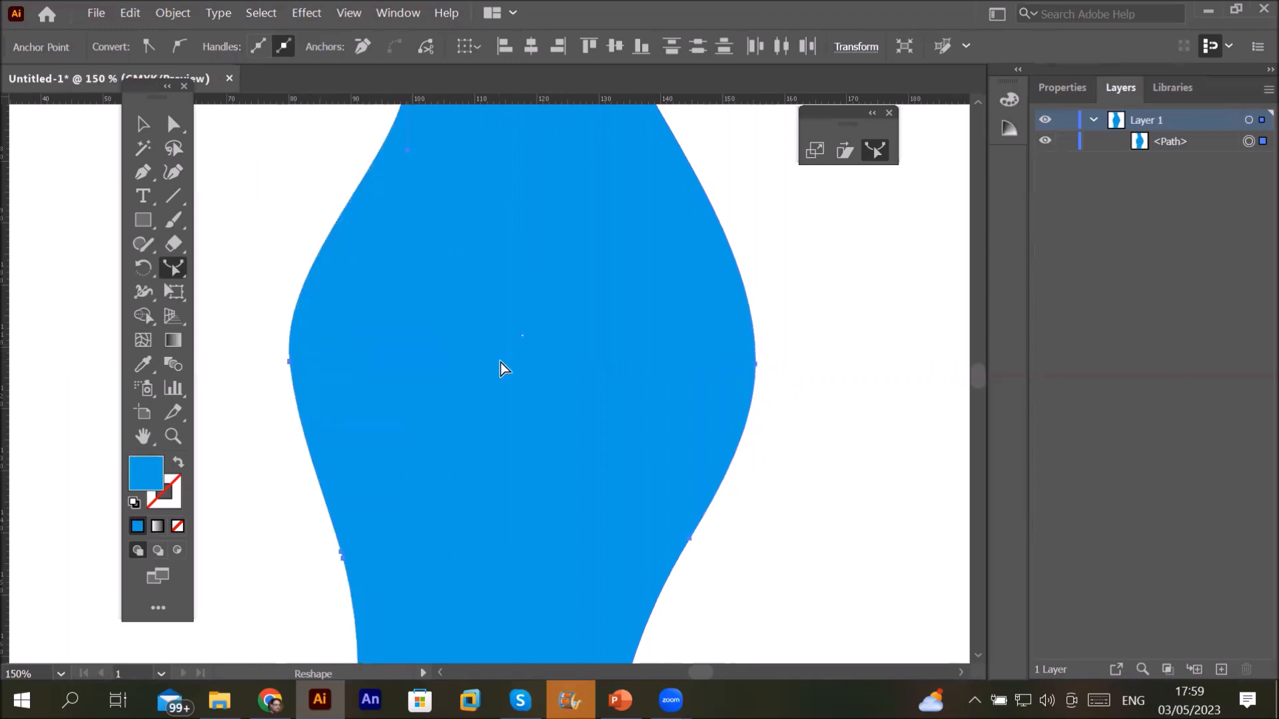
key("ctrl+0")
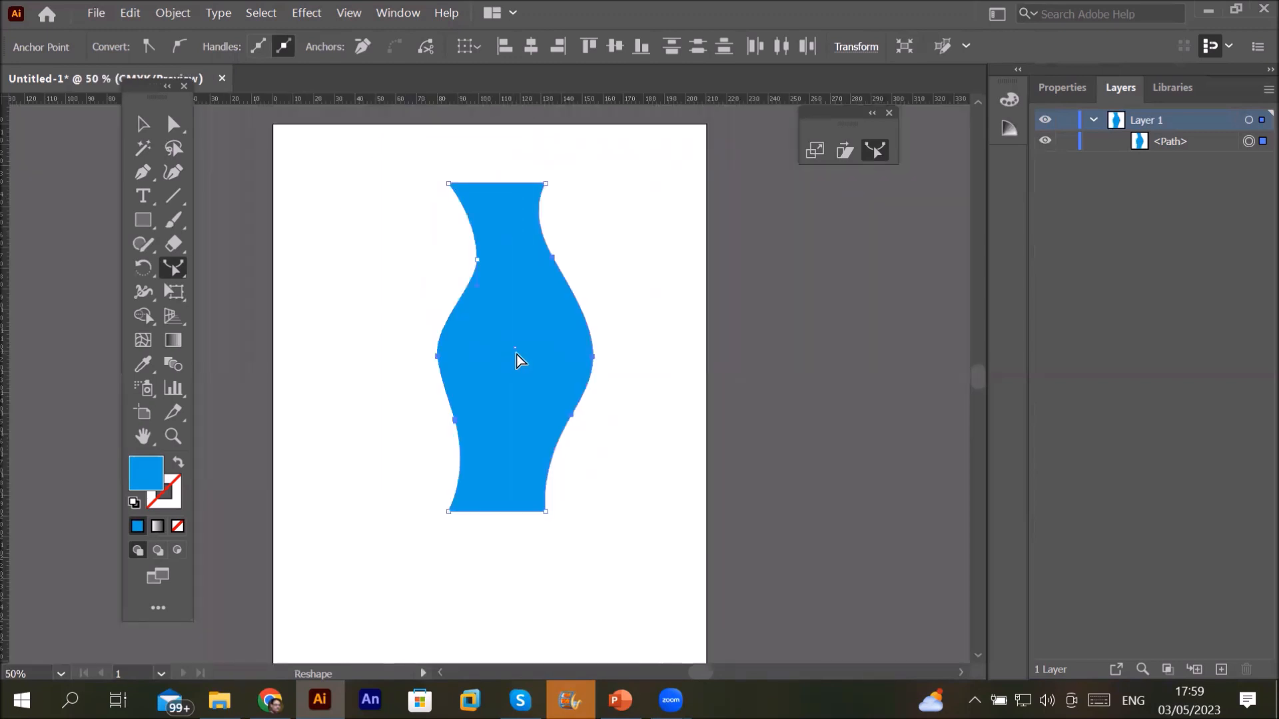
left_click(142, 124)
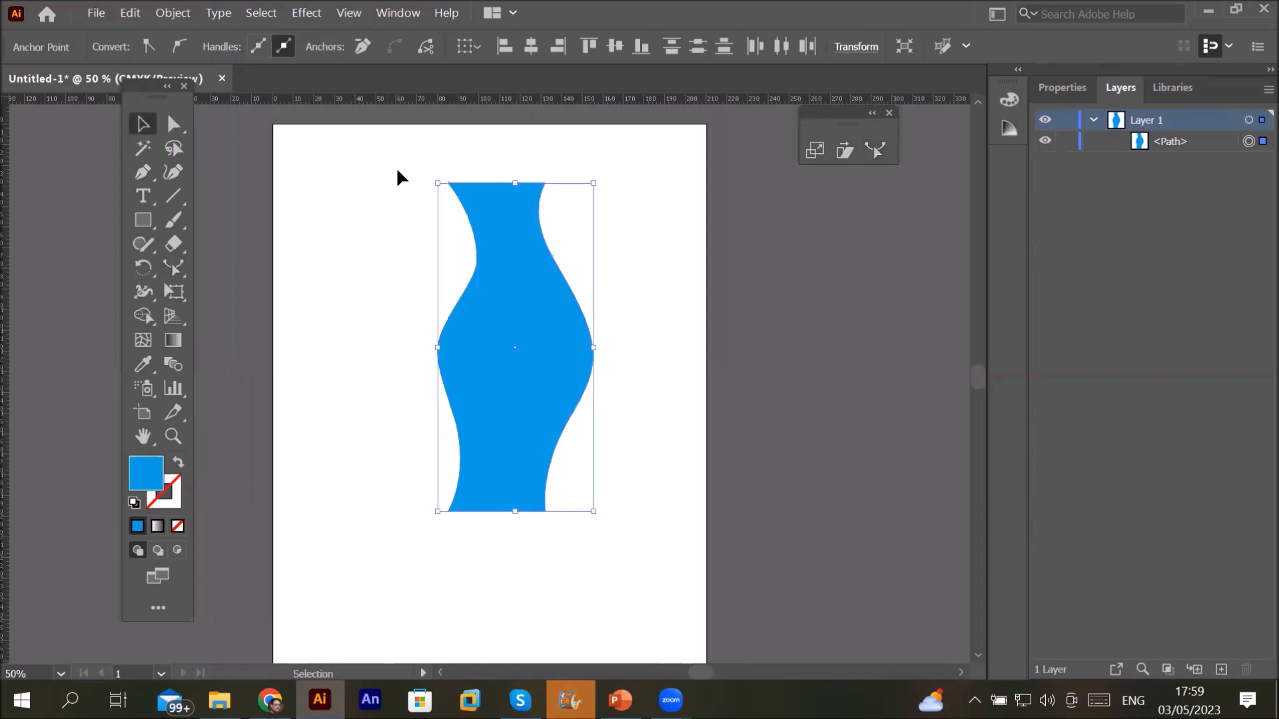
left_click_drag(395, 171, 619, 611)
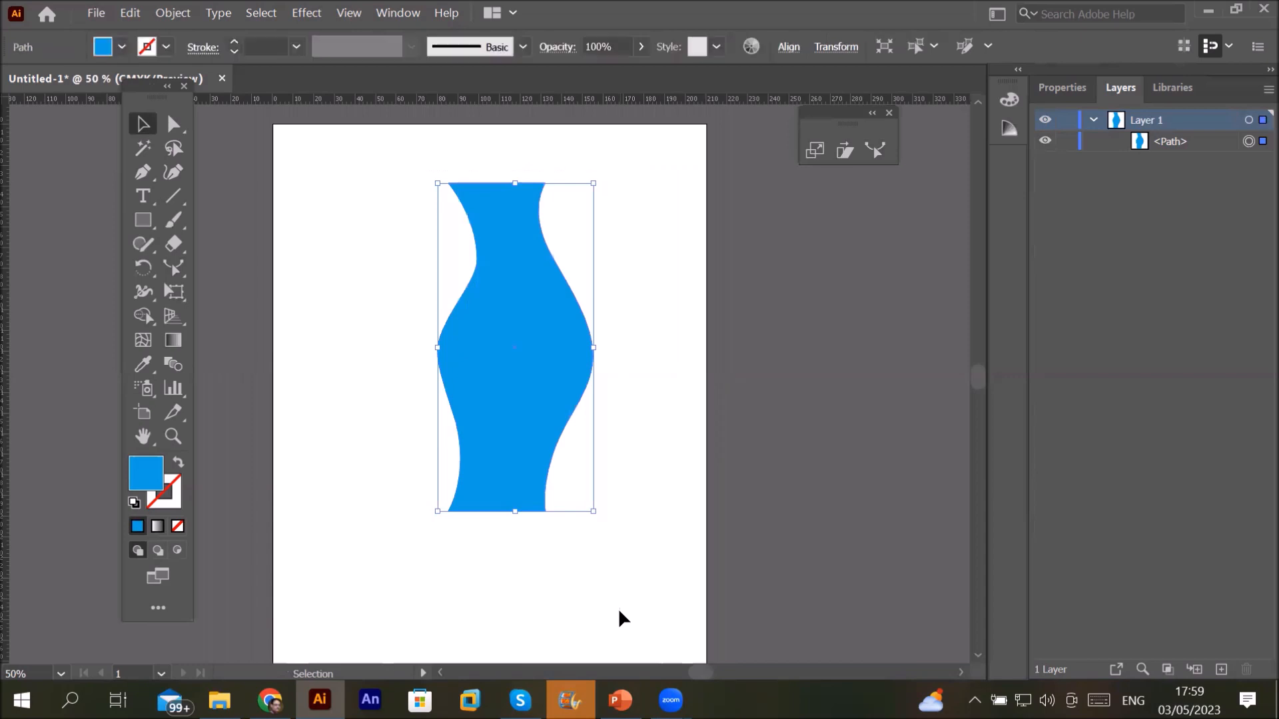
Step: Delete the vase, draw a new tall blue rectangle, and add an anchor on its right edge
key("Delete")
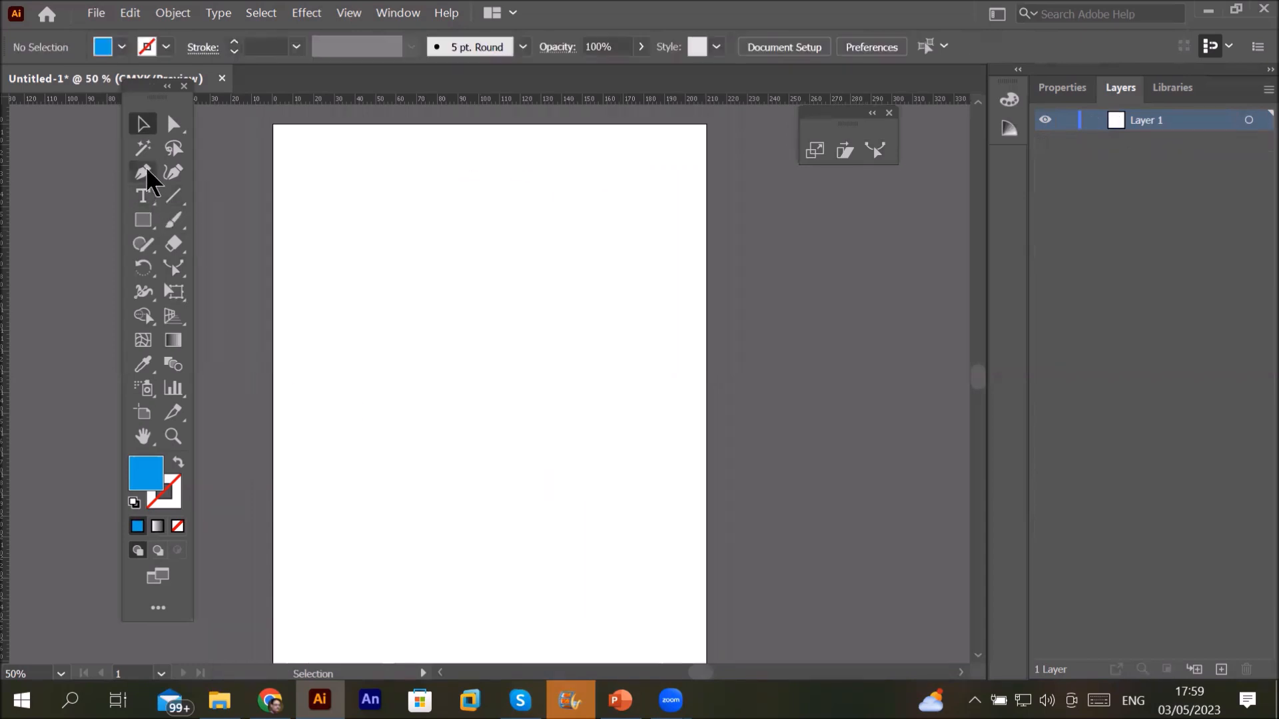
left_click(145, 224)
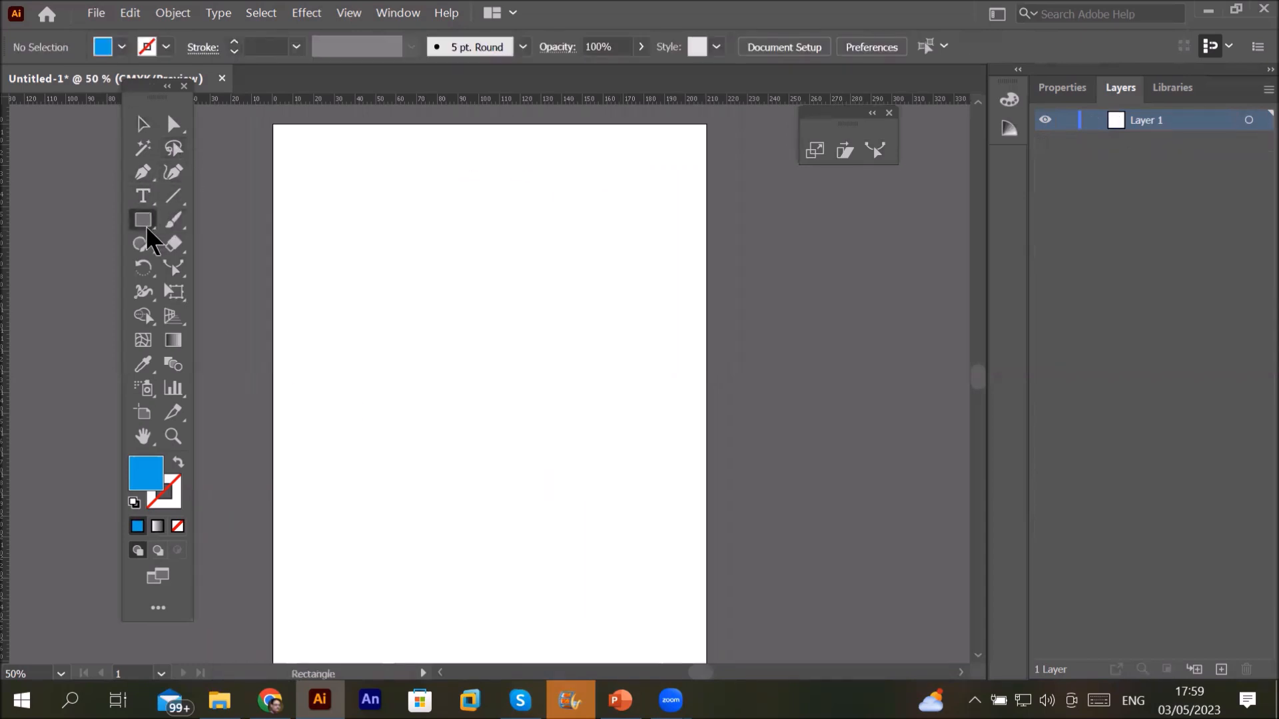
mouse_move(413, 203)
left_mouse_down()
mouse_move(506, 369)
mouse_move(537, 574)
mouse_move(512, 591)
left_mouse_up()
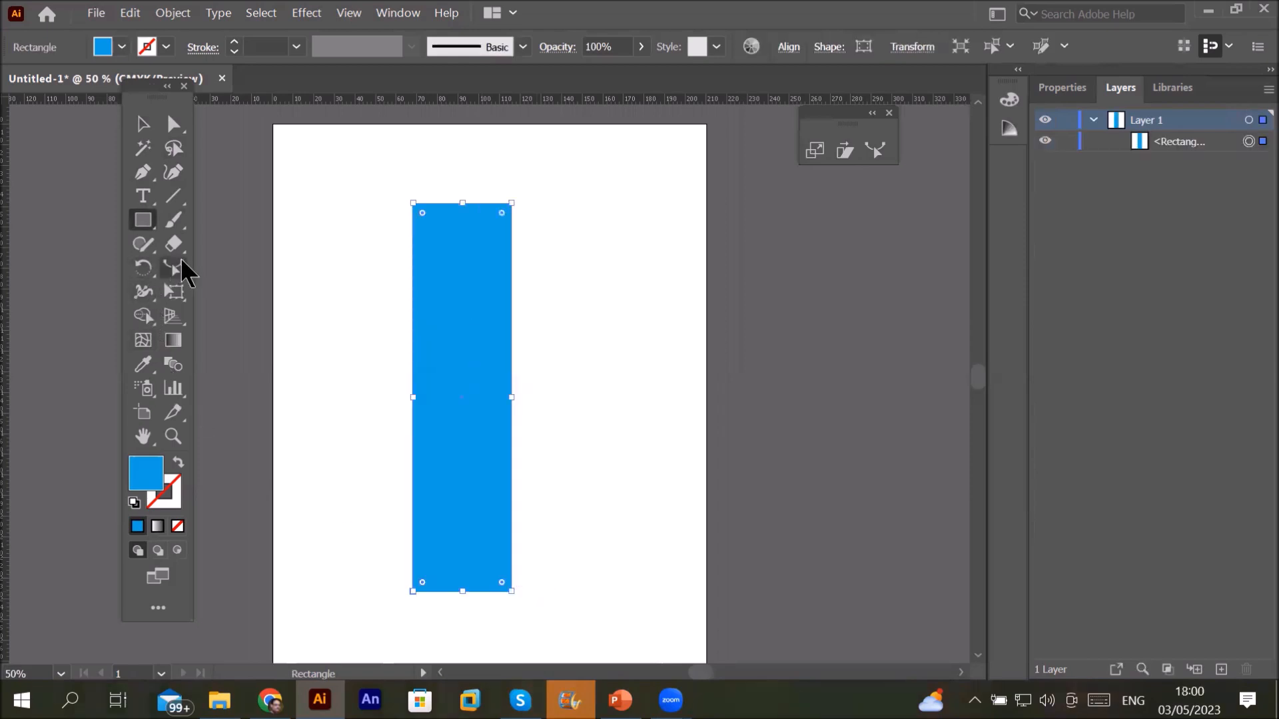
left_click(180, 264)
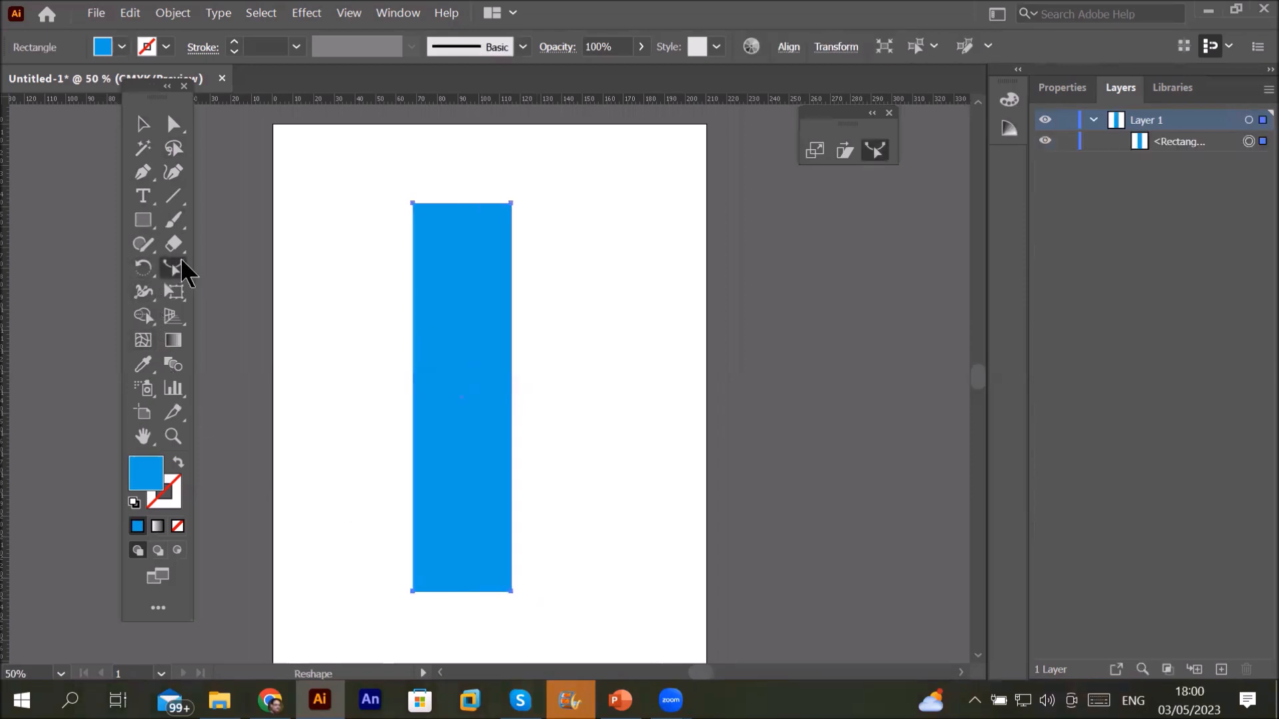
left_click(512, 275)
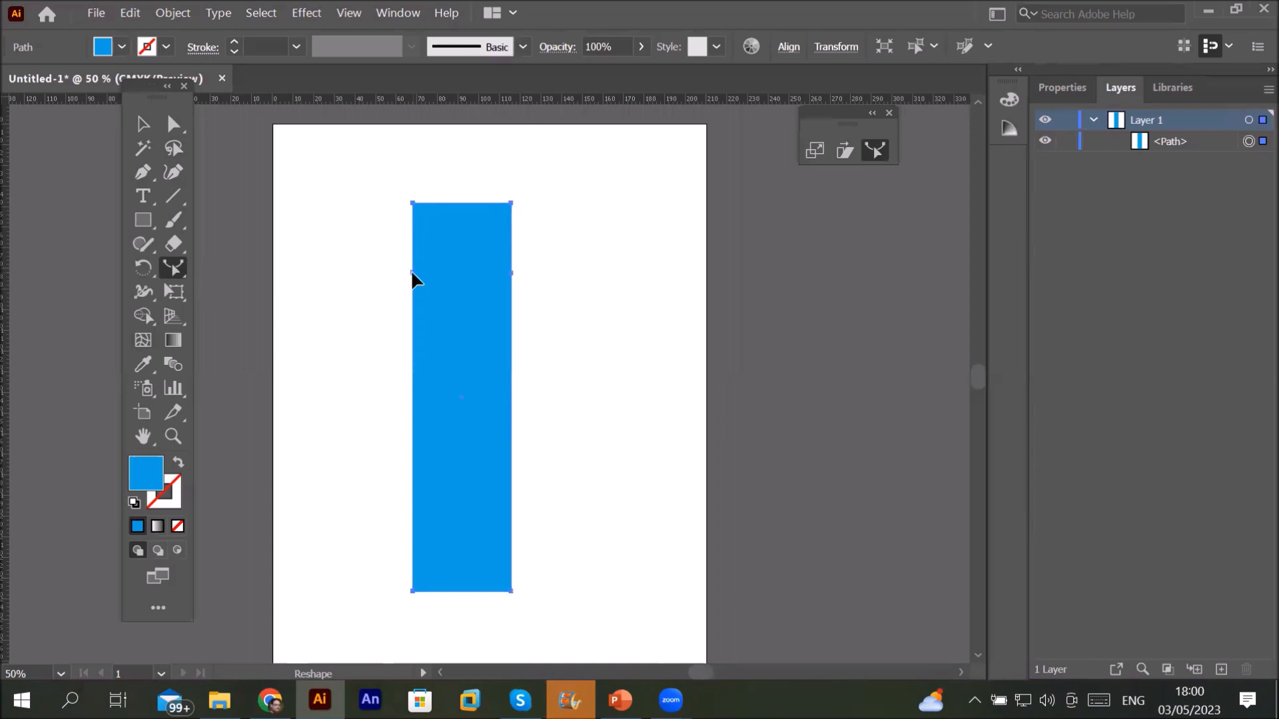
left_click_drag(411, 273, 434, 276)
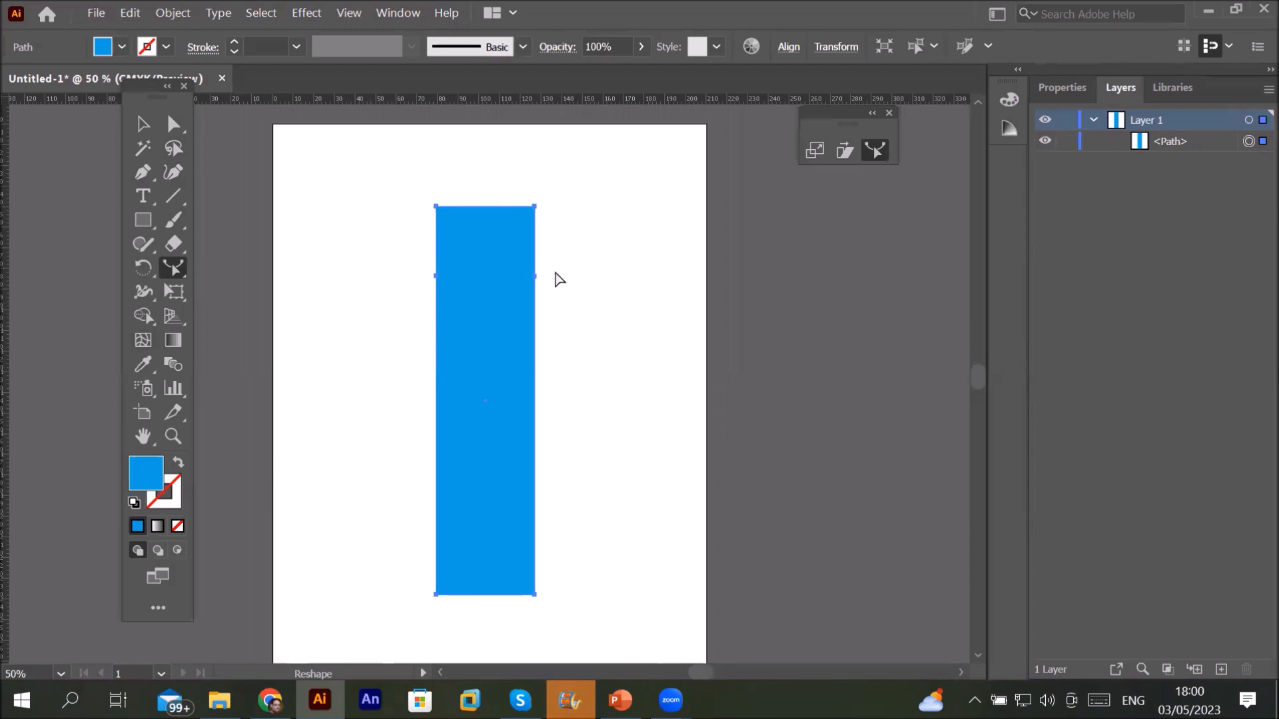
Step: Move the rectangle about 16 mm right and pull its upper side anchors inward to flare the top
left_click(173, 124)
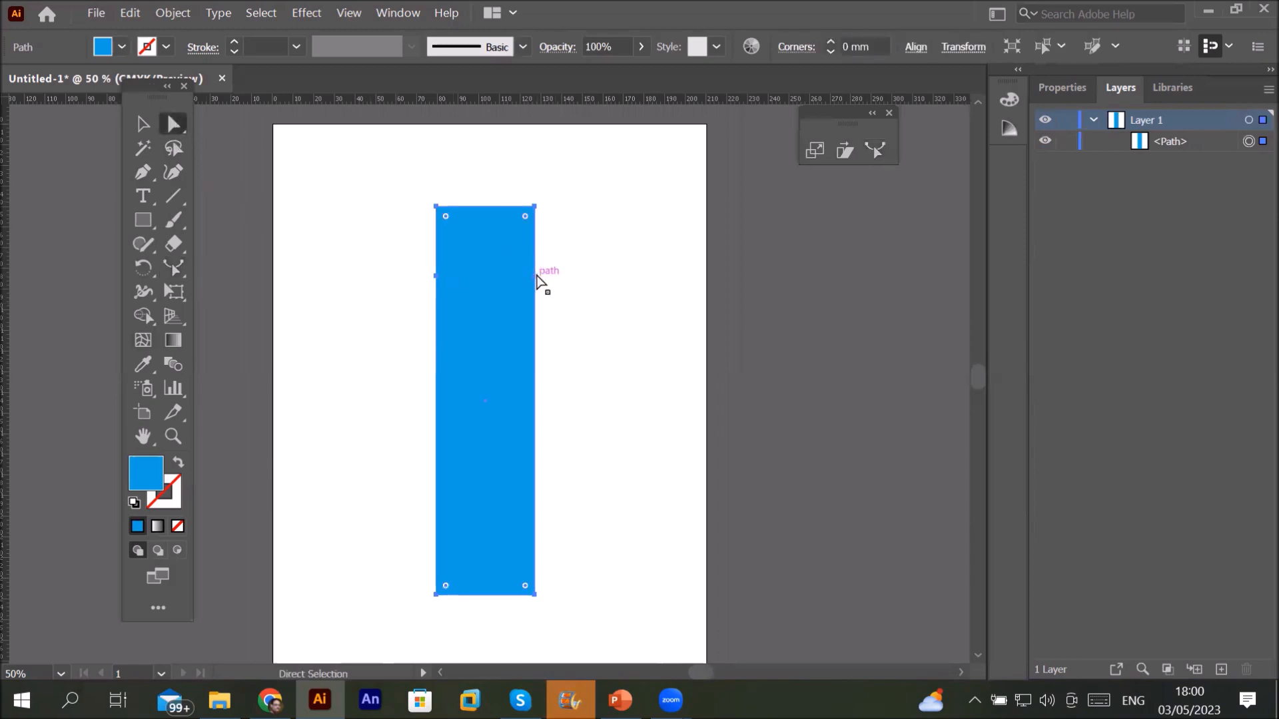
left_click(536, 278)
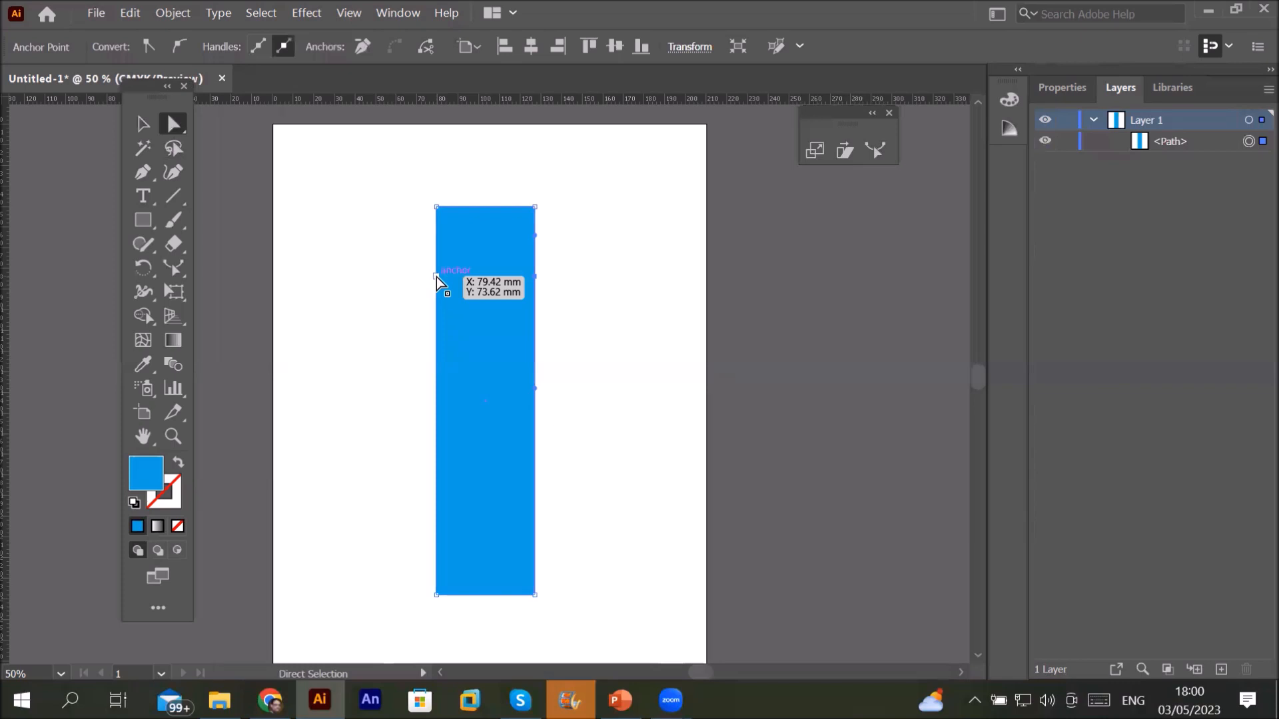
left_click_drag(440, 282, 474, 283)
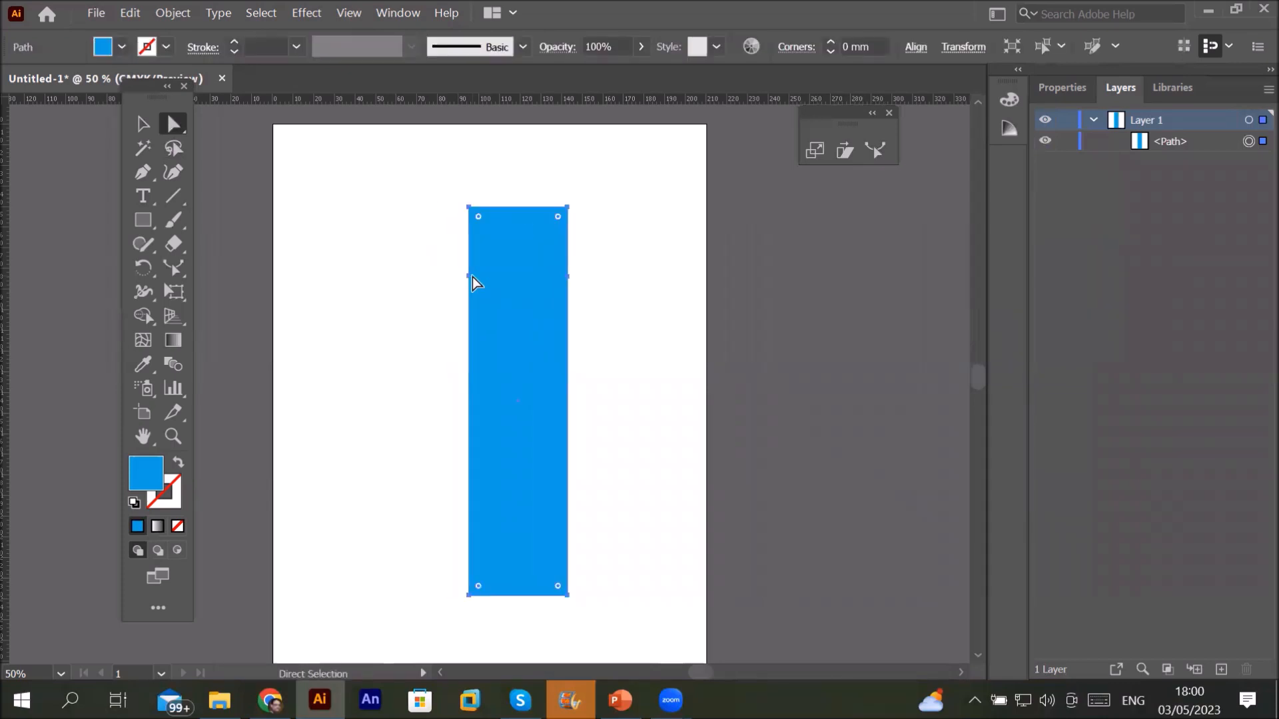
left_click(424, 291)
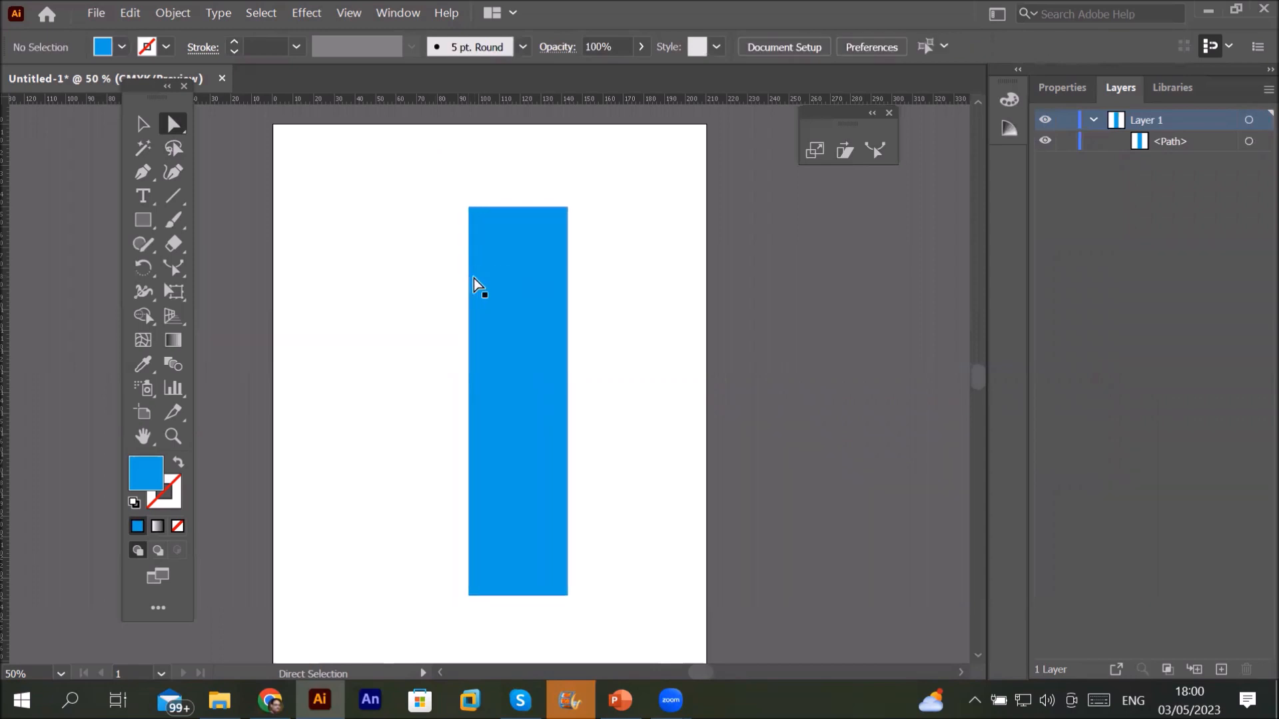
left_click(469, 278)
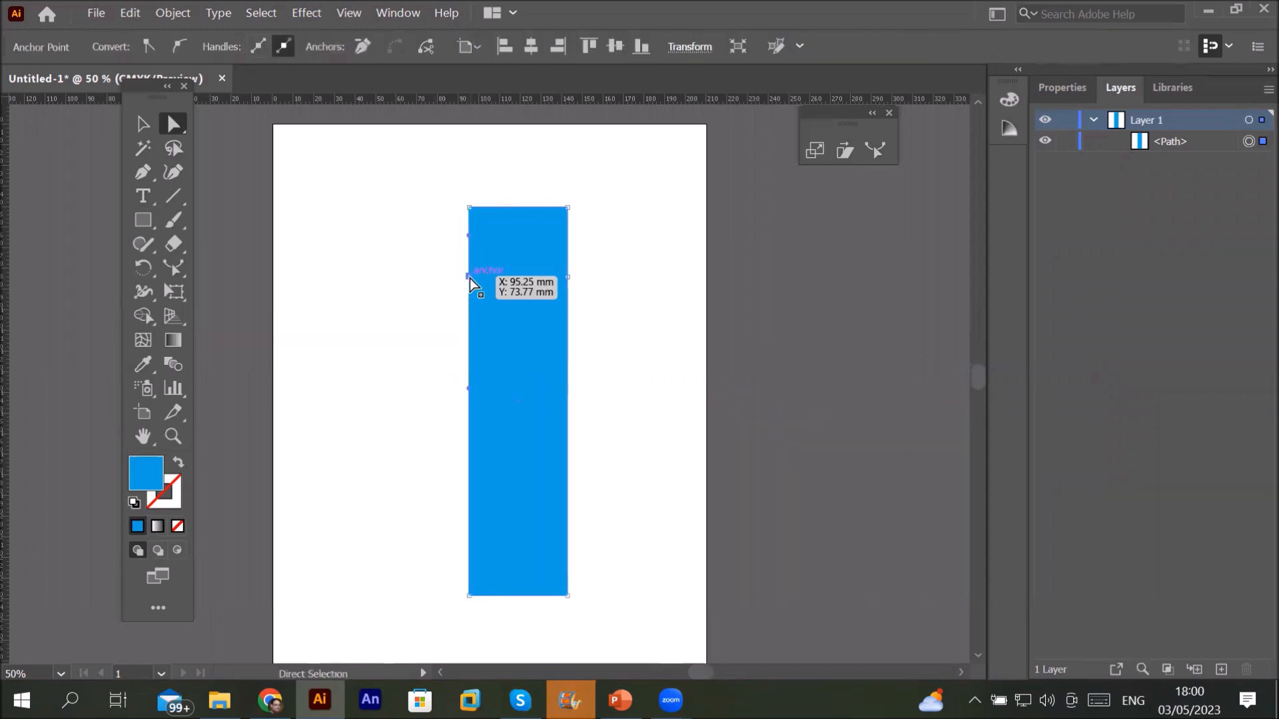
left_click_drag(474, 277, 496, 279)
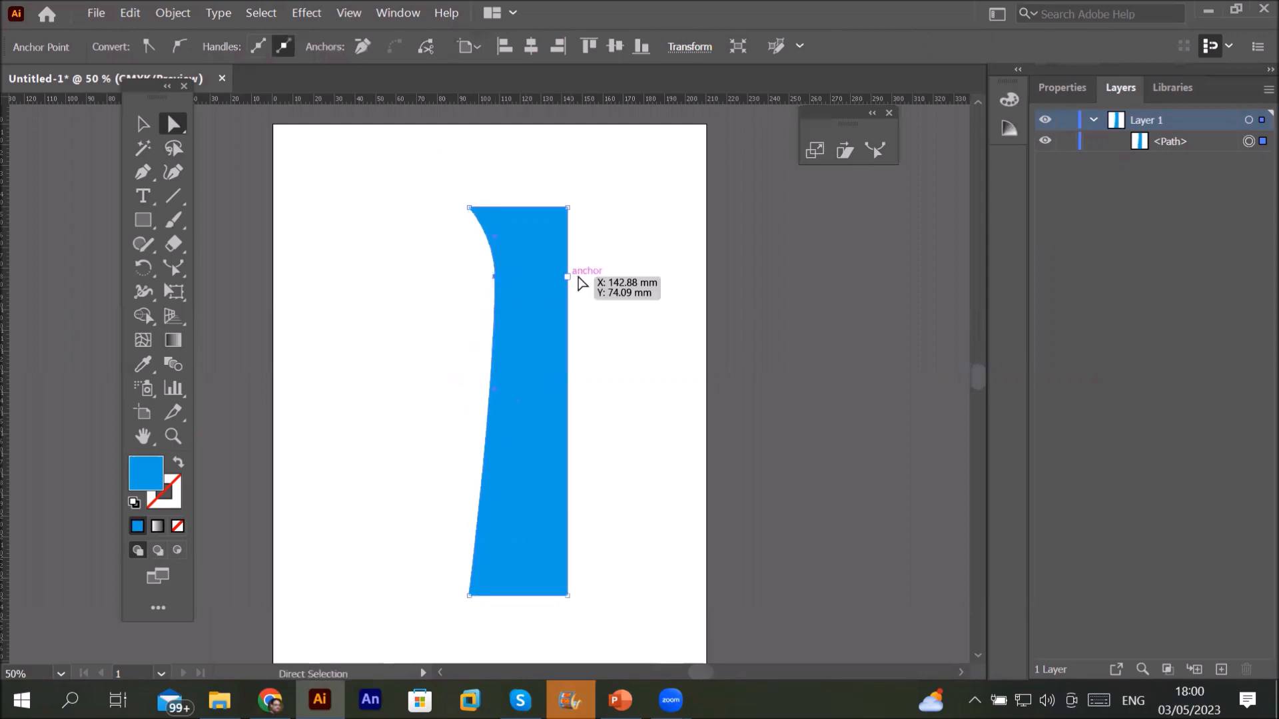
left_click_drag(567, 276, 533, 277)
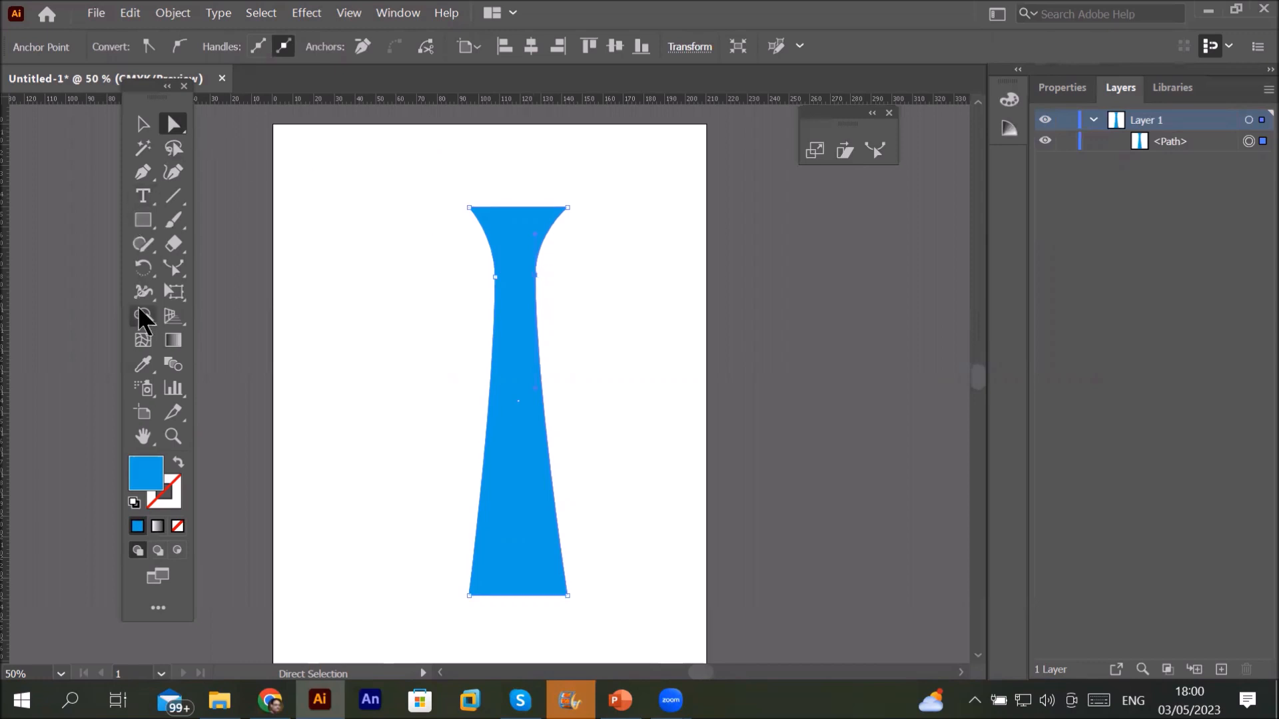
Step: Drag the left and right sides outward with the Reshape tool into a rounded vase belly
left_click(173, 266)
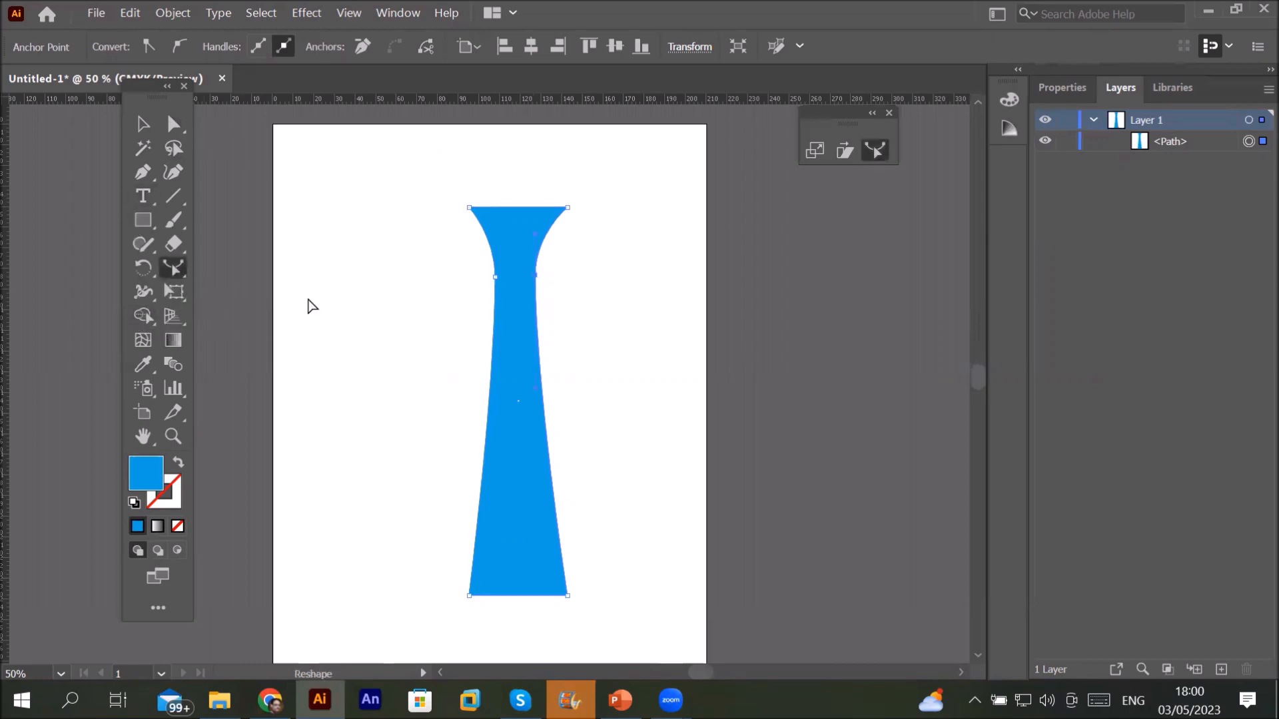
left_click(486, 441)
left_click_drag(486, 441, 419, 441)
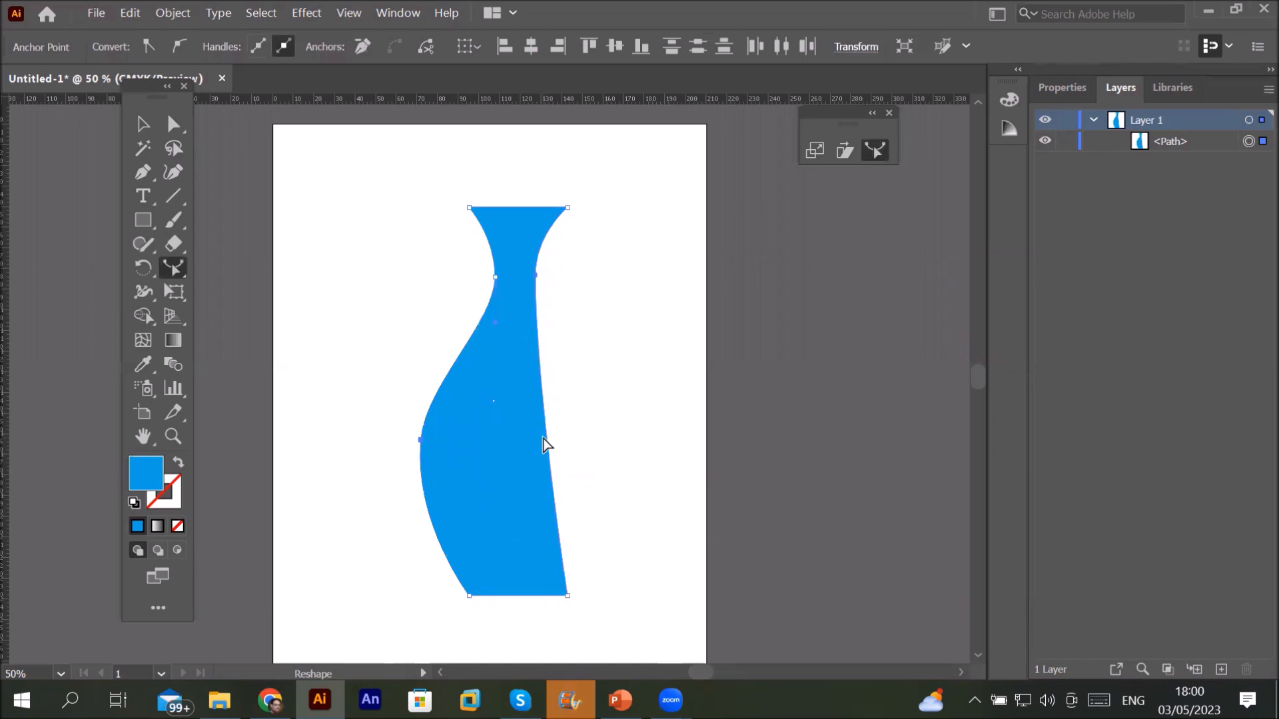
left_click_drag(548, 437, 602, 424)
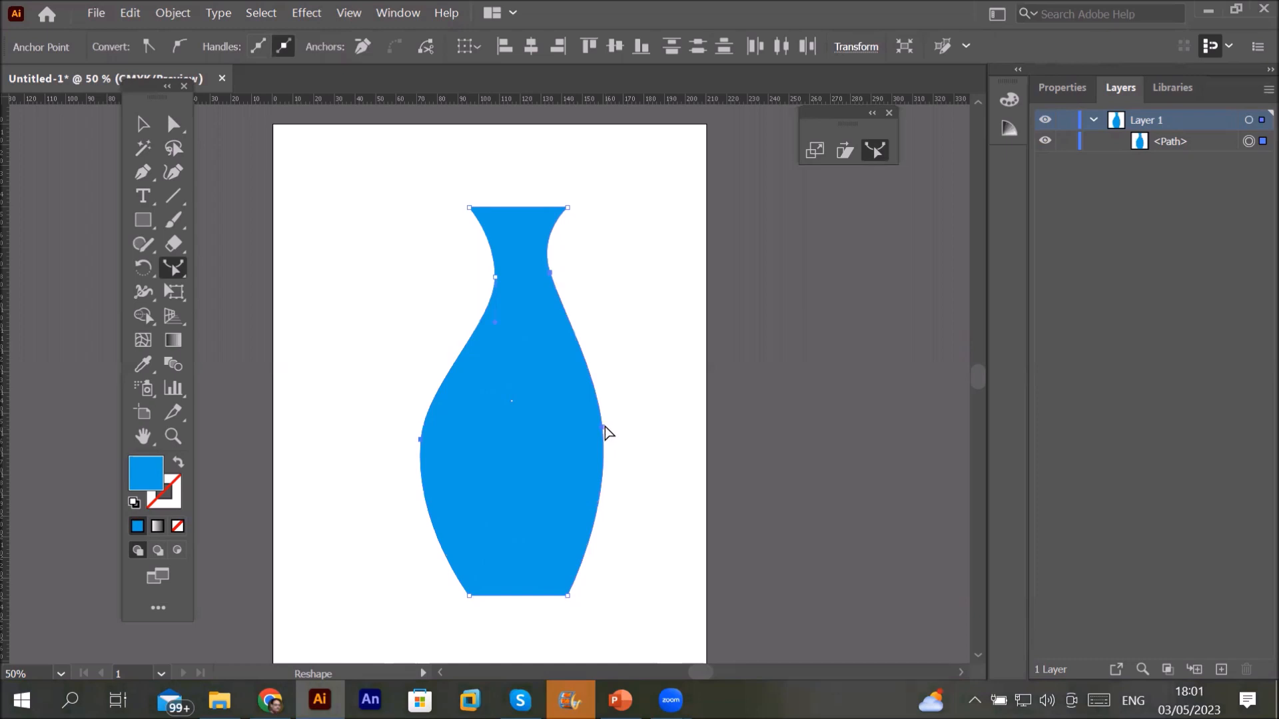
left_click_drag(603, 427, 650, 424)
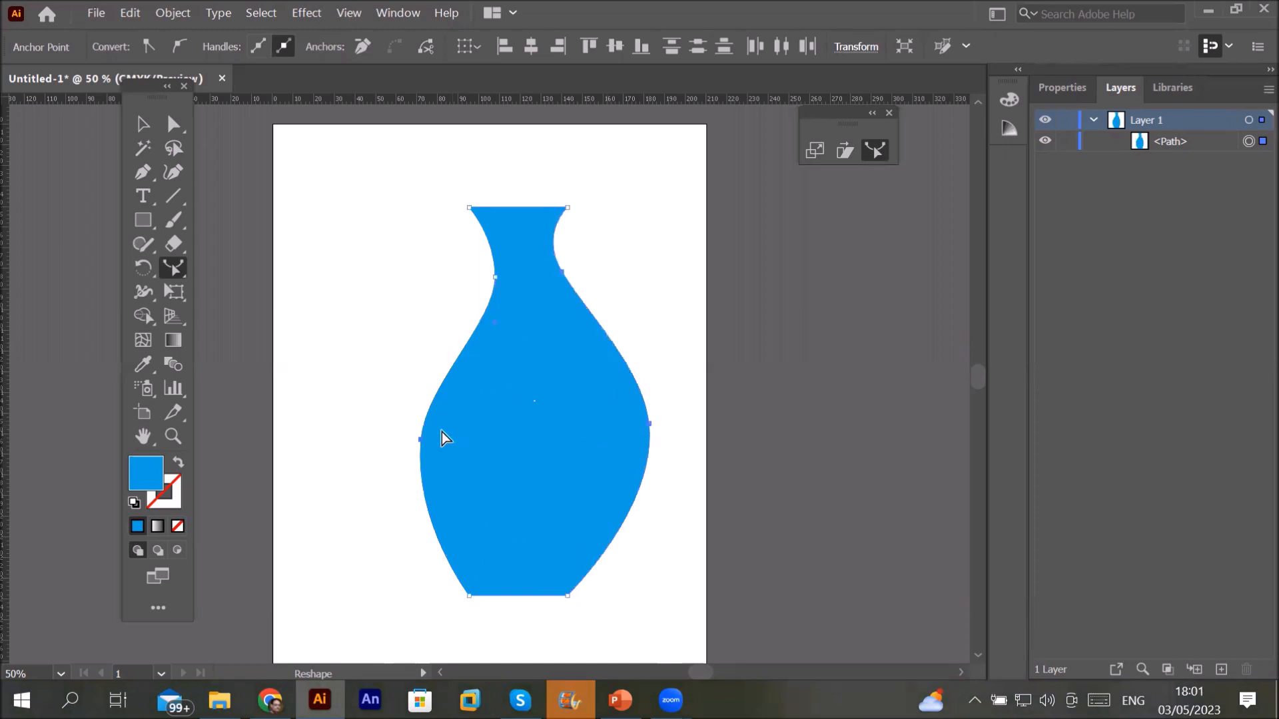
left_click_drag(418, 441, 387, 416)
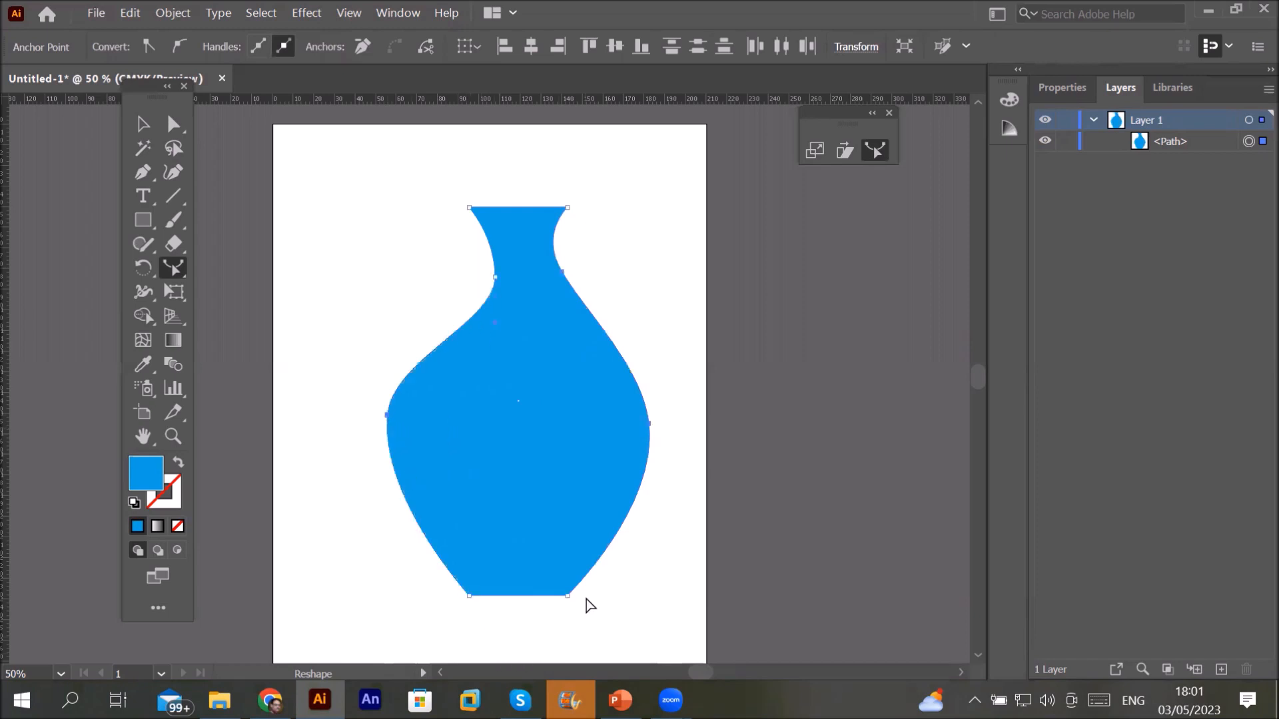
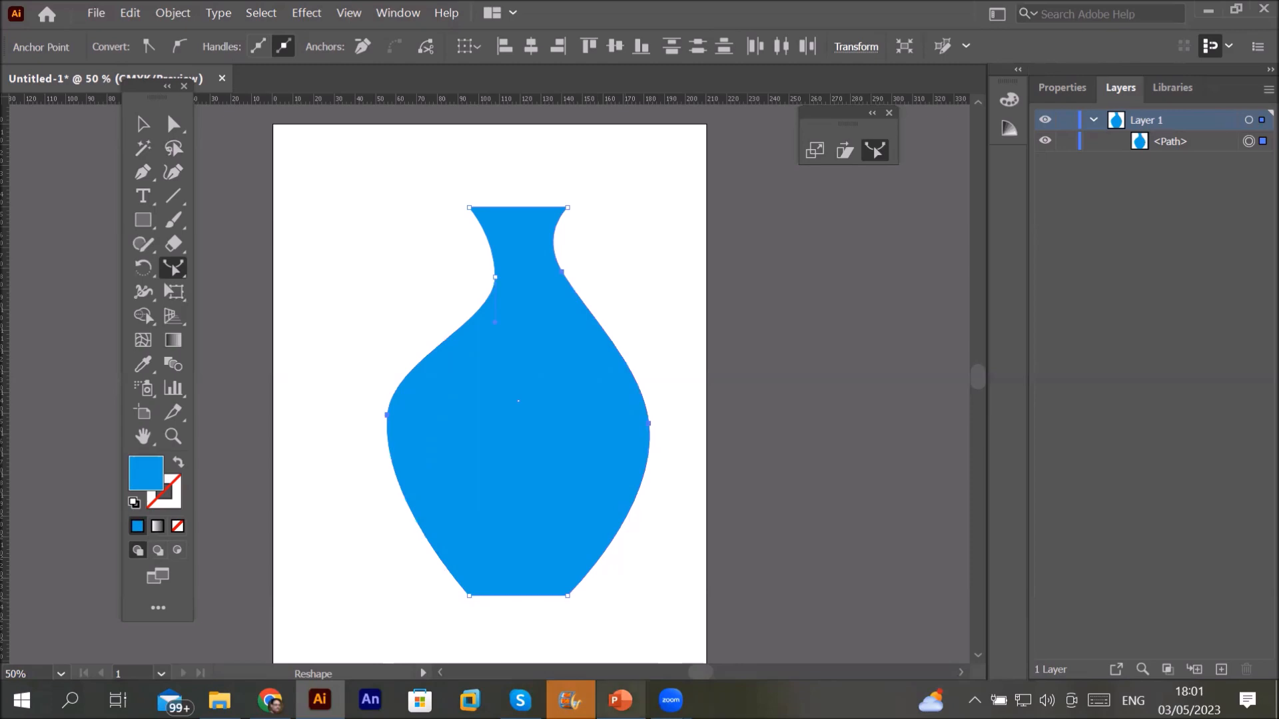
Step: Bring the PowerPoint presentation to the front on its Scale Tool slide
left_click(620, 700)
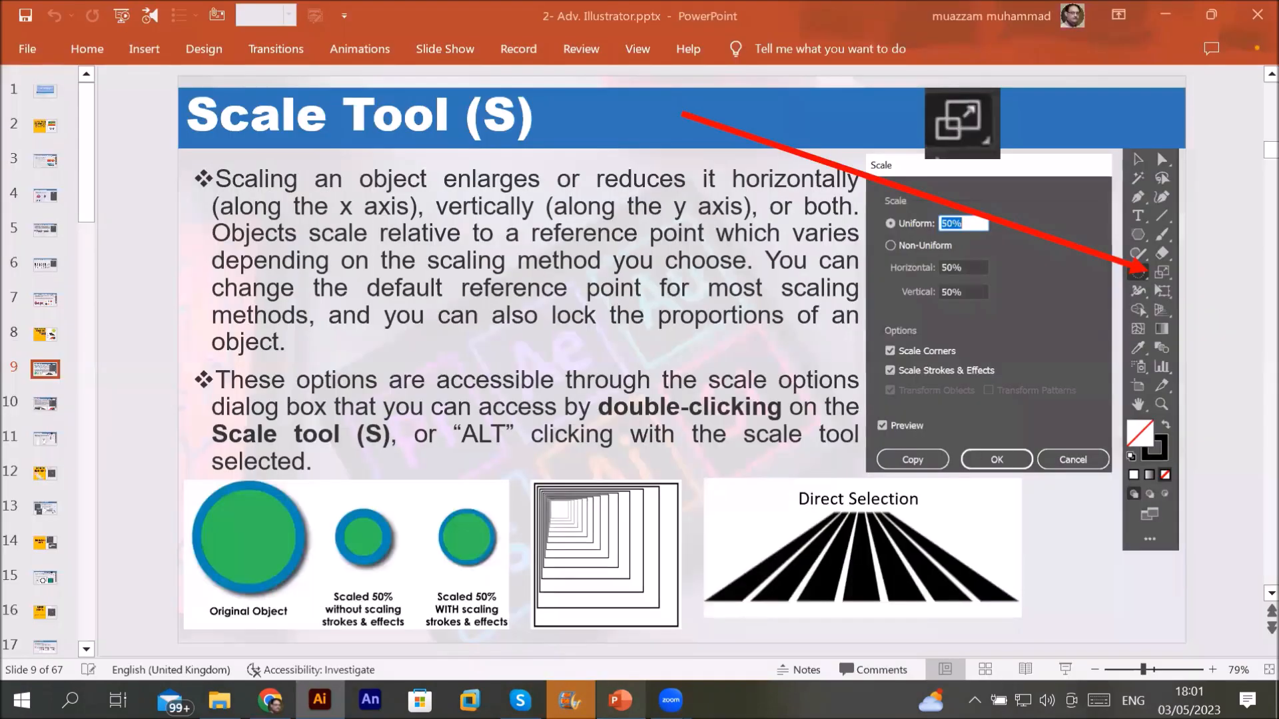
Step: Page through the Shear, Reshape, Convert to shape, Appearance and Repeat patterns slides
left_click(1270, 593)
left_click(1270, 593)
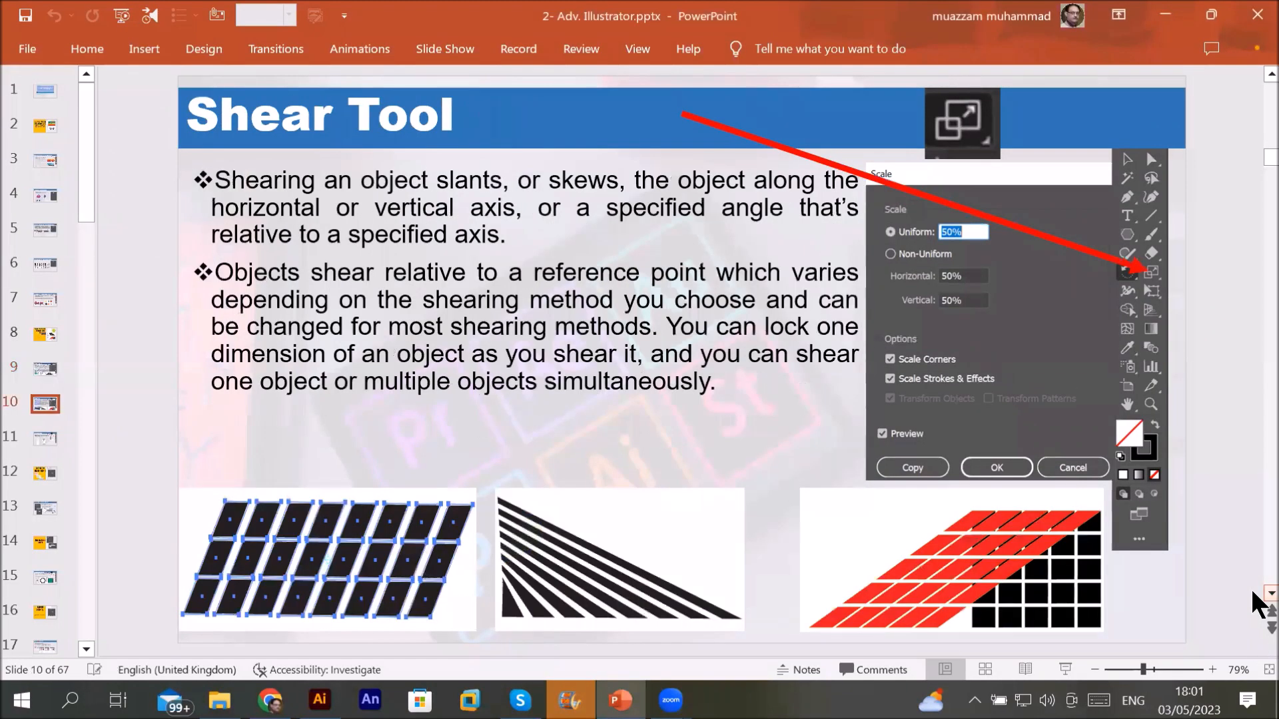
left_click(1269, 593)
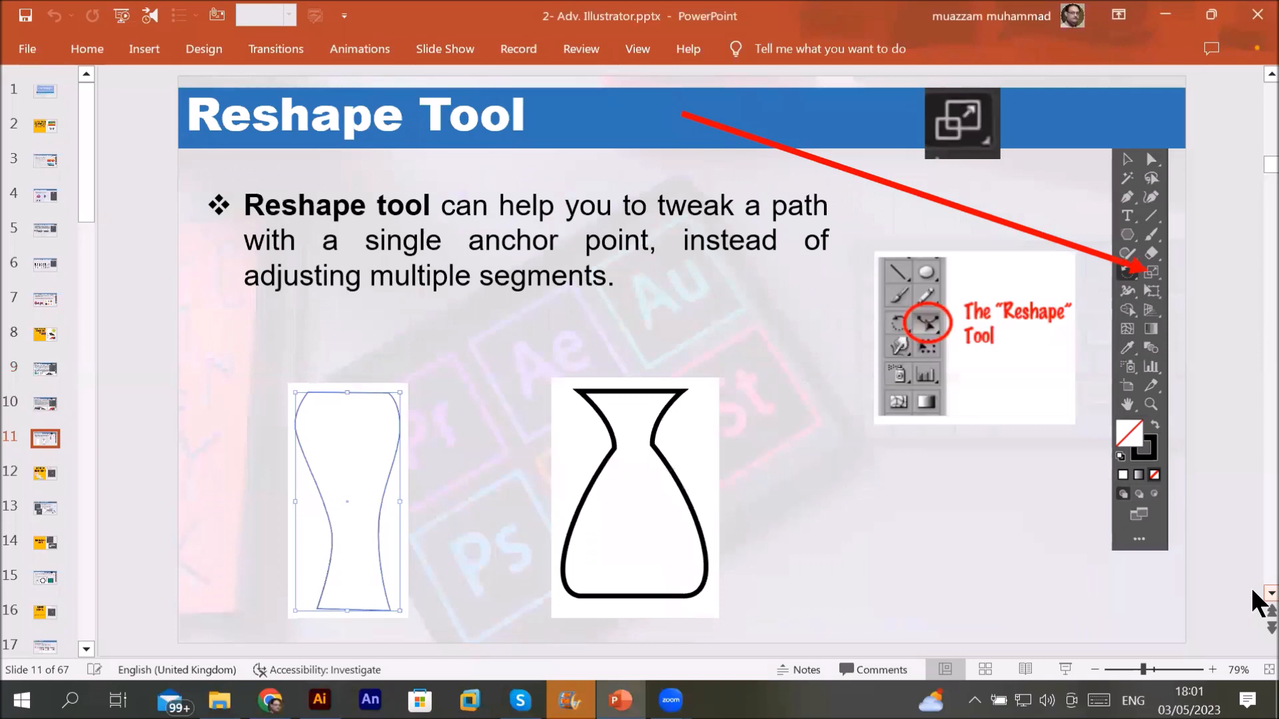
left_click(1270, 593)
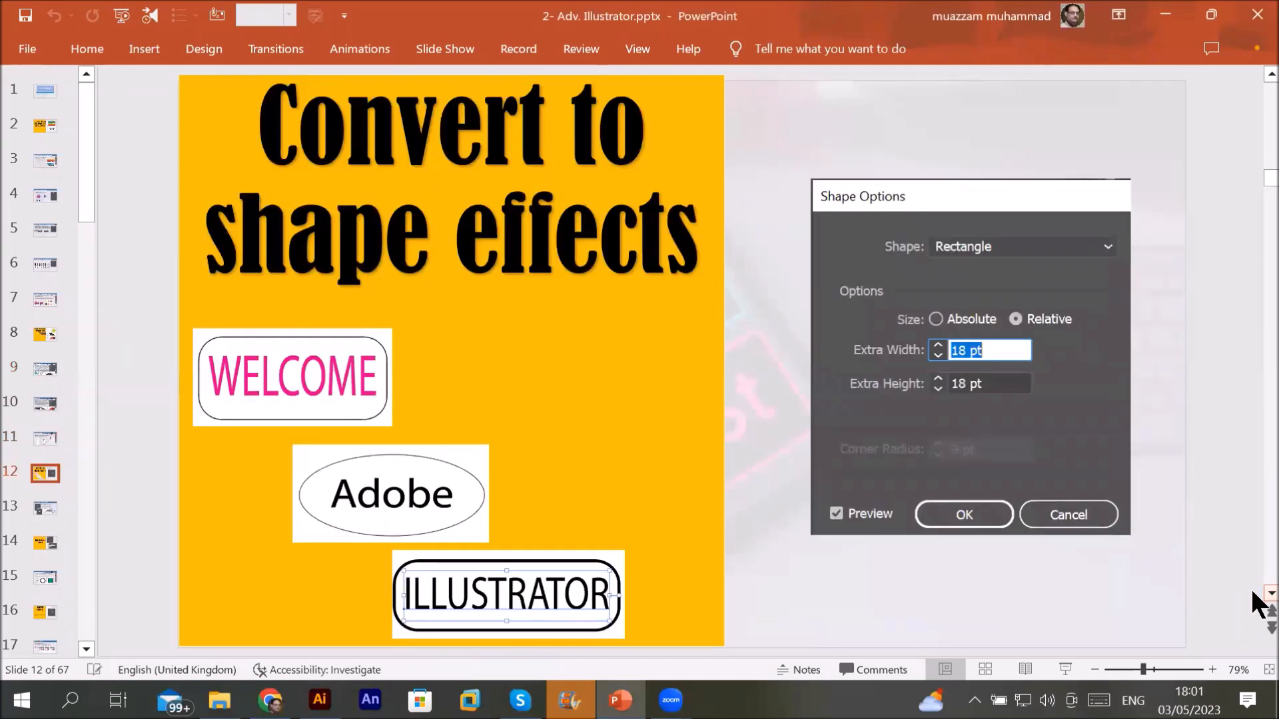
left_click(1269, 592)
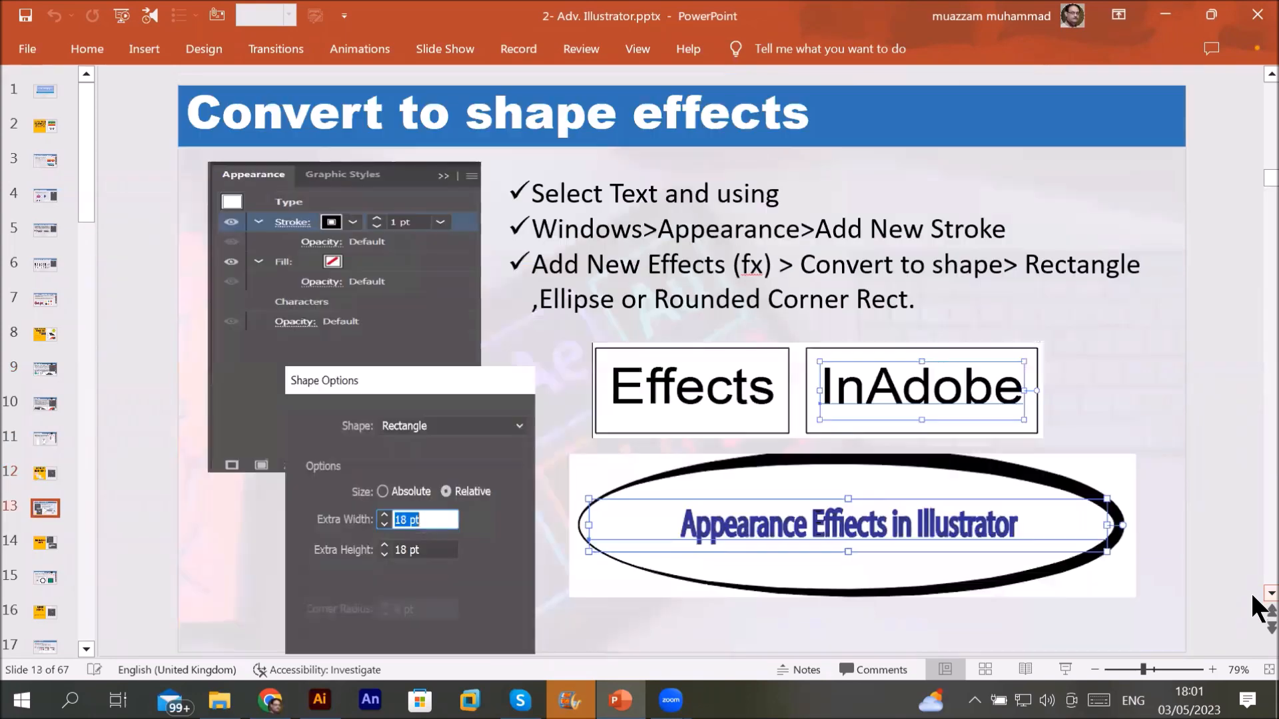
left_click(1269, 593)
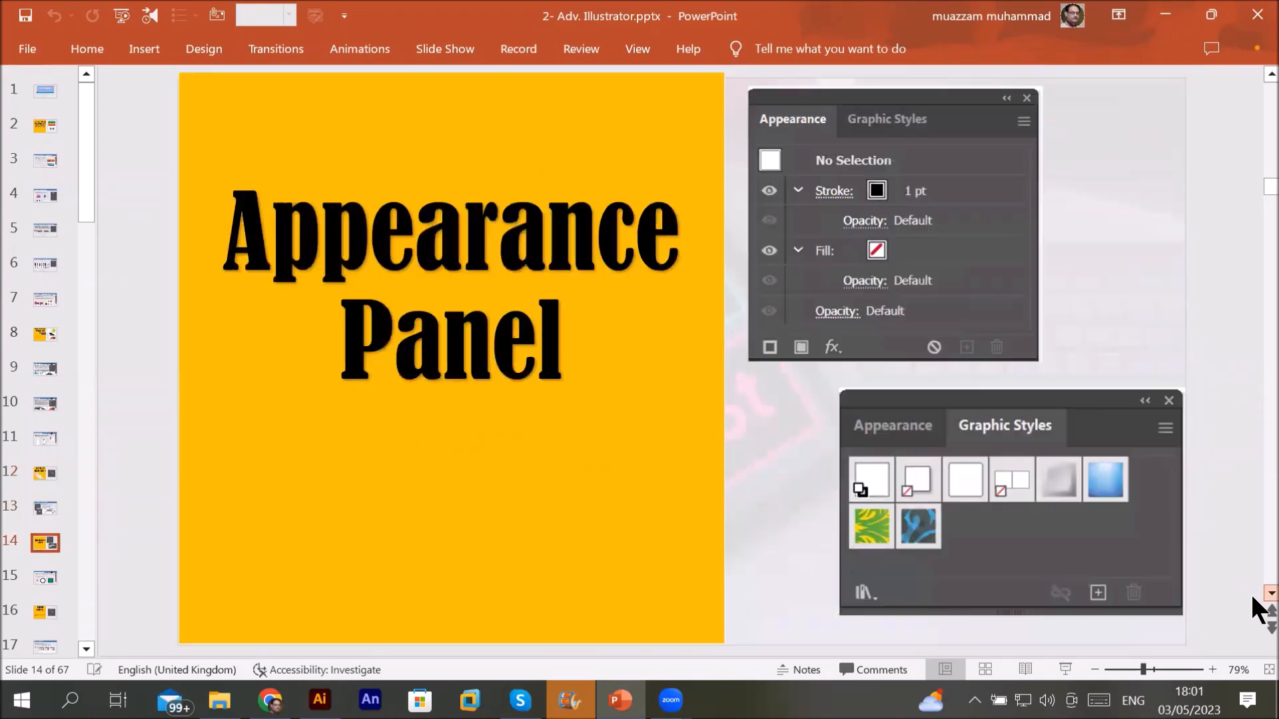
left_click(1270, 593)
left_click(1270, 592)
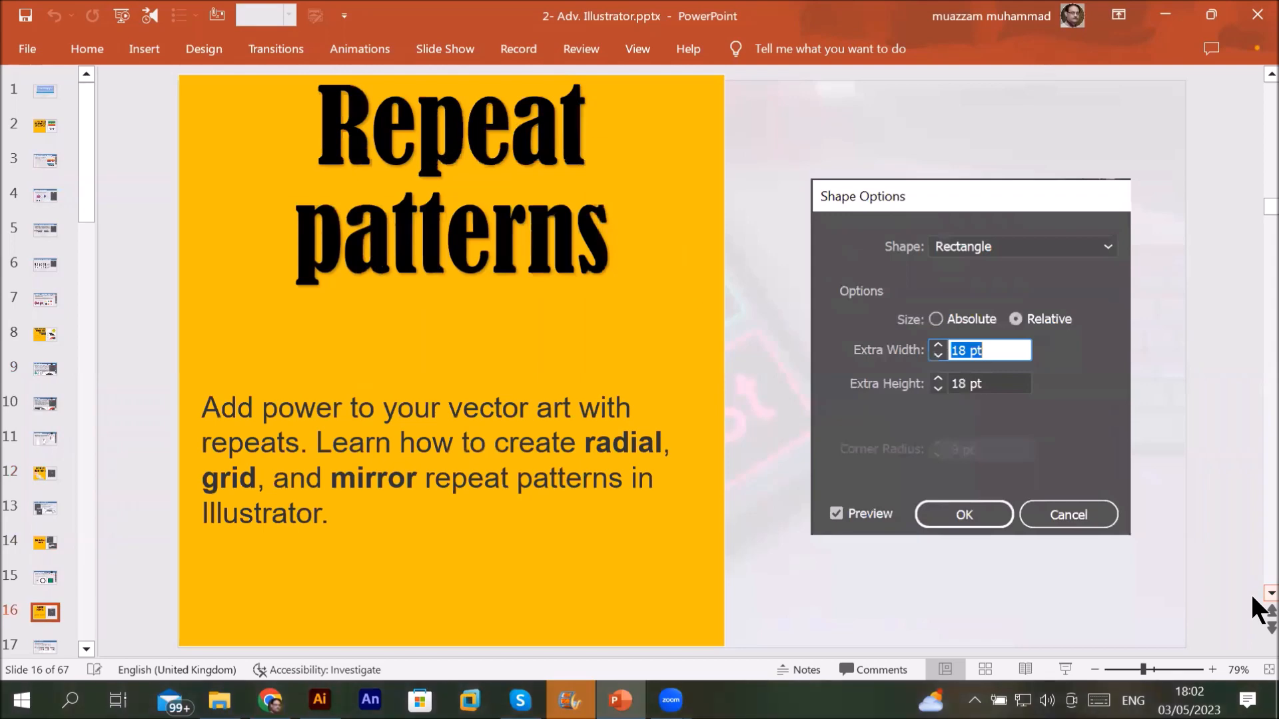
left_click(1270, 592)
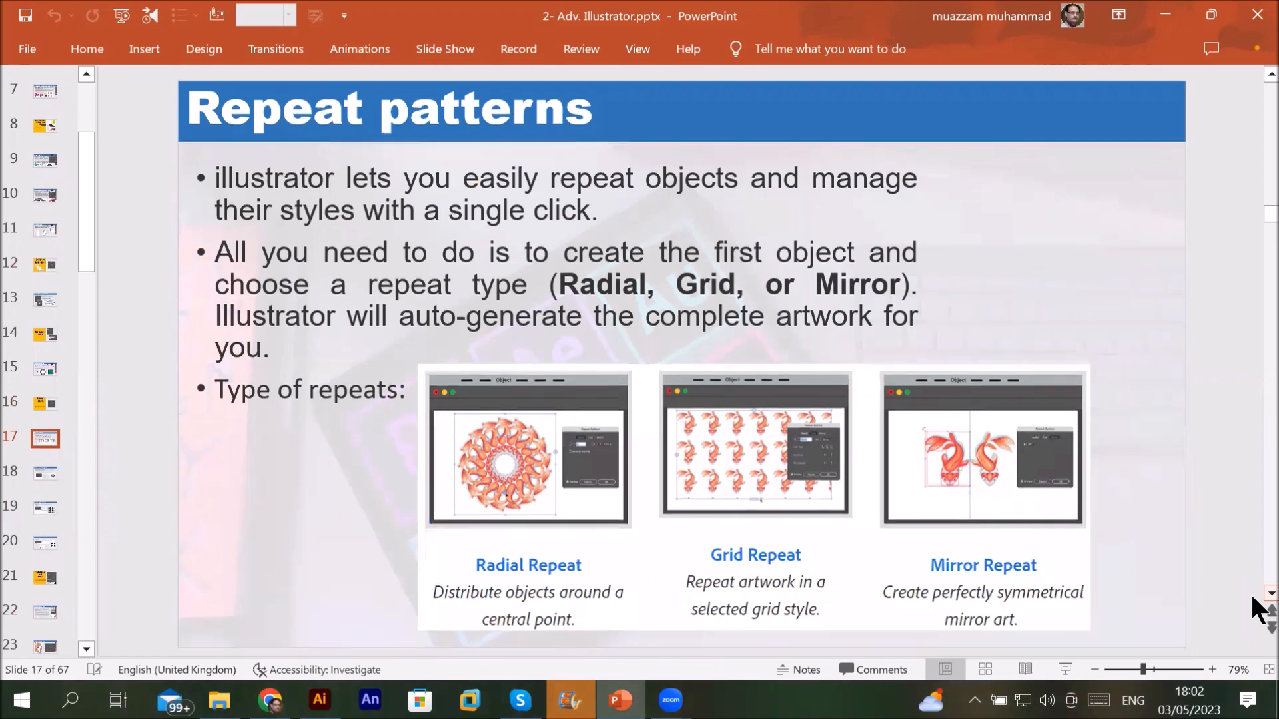
Step: Continue past the radial and grid repeat slides to Symbol Spray Tool, then return to Illustrator
left_click(1269, 594)
left_click(1269, 593)
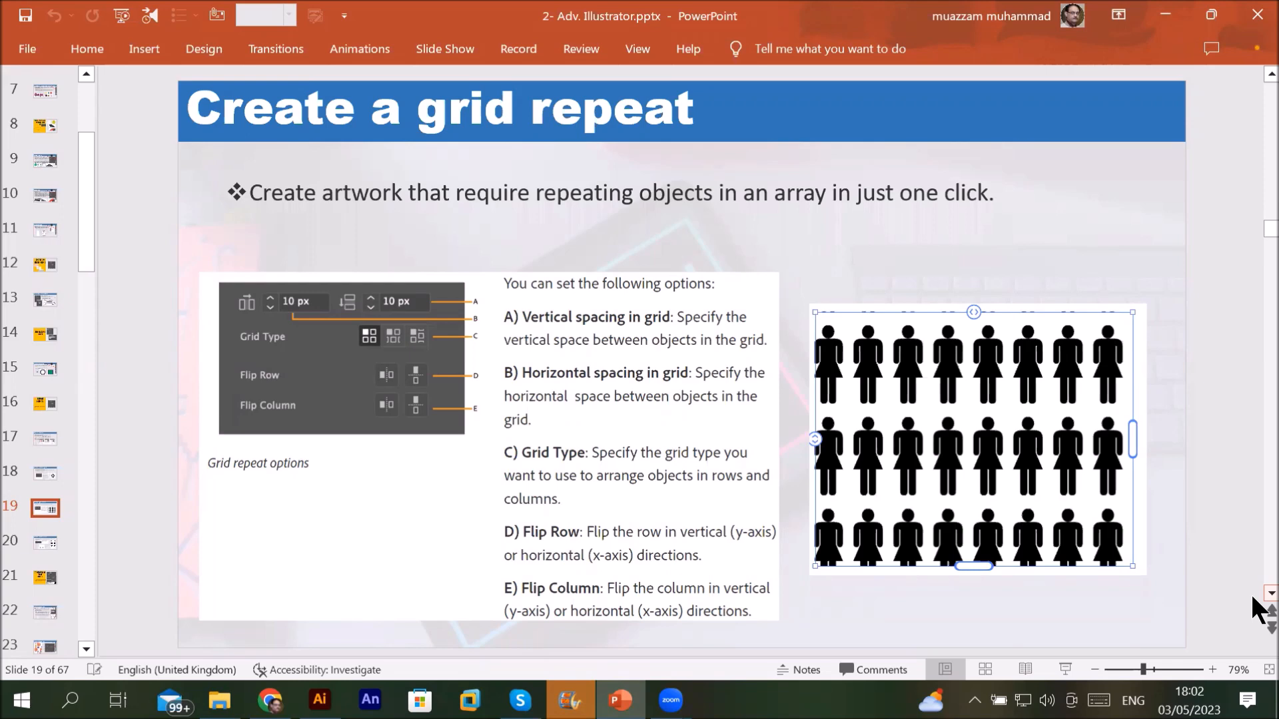
scroll(1253, 599, "down", 1)
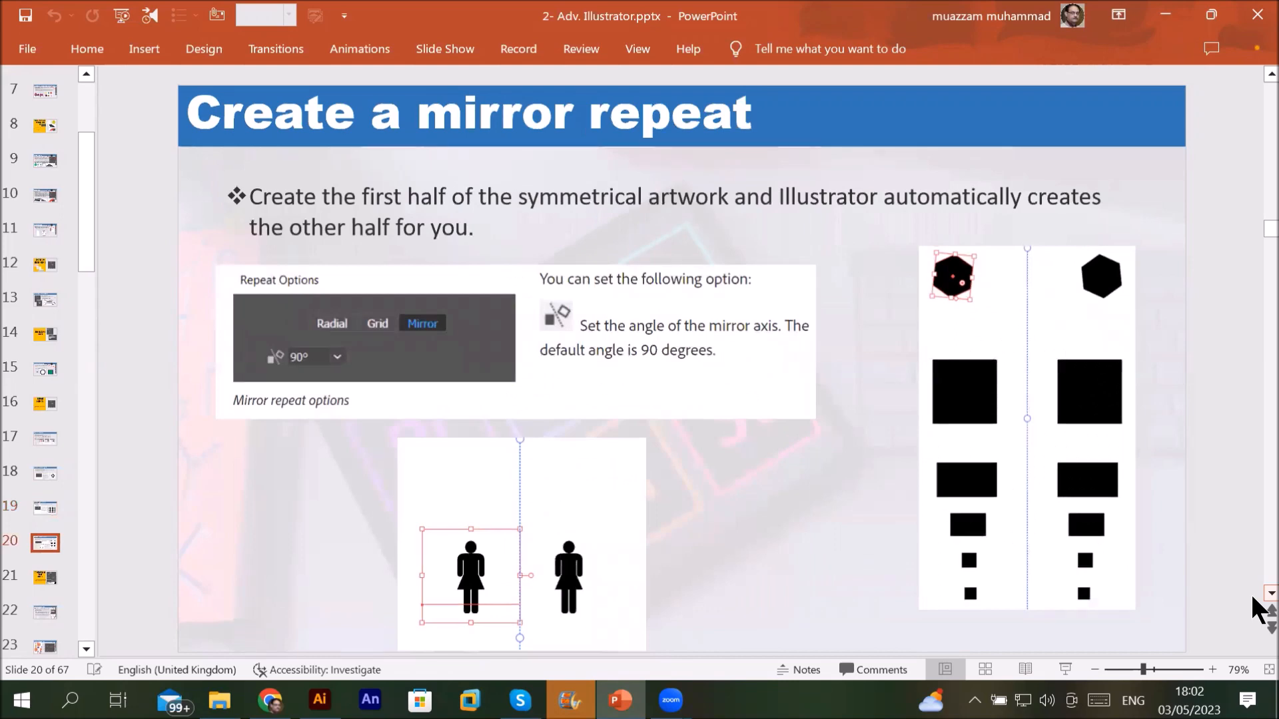
scroll(1253, 608, "down", 1)
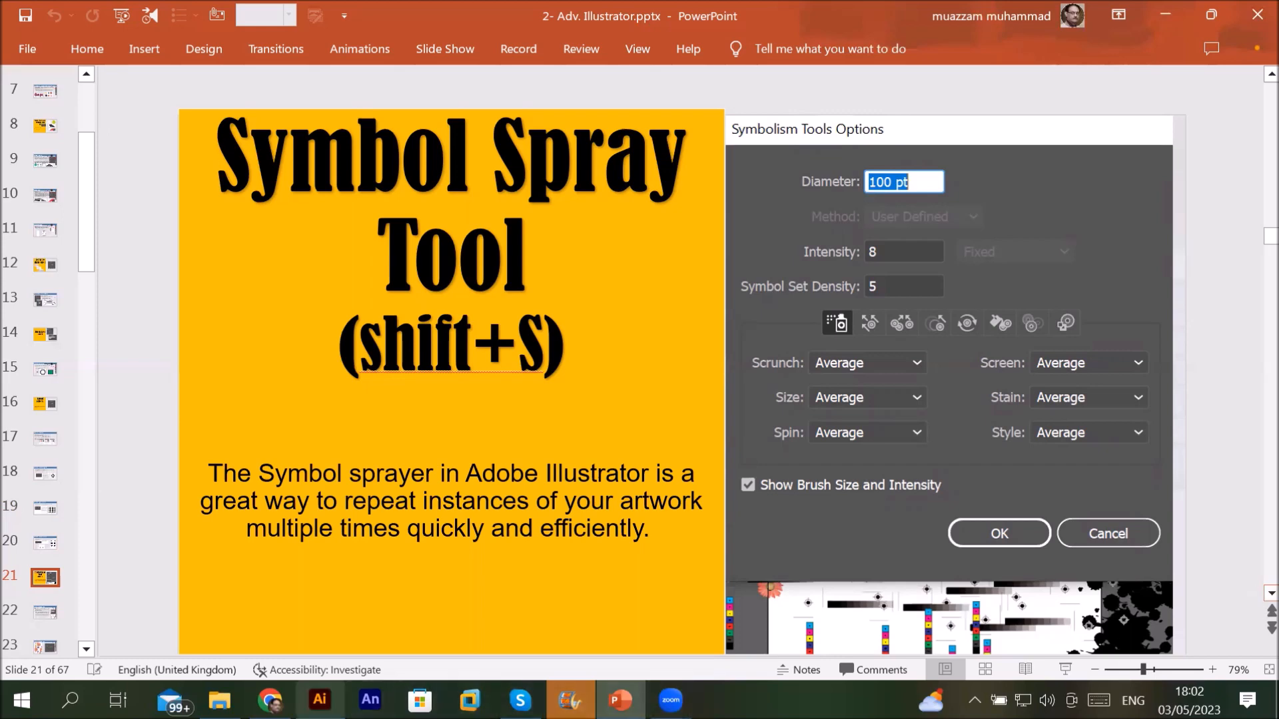
left_click(320, 700)
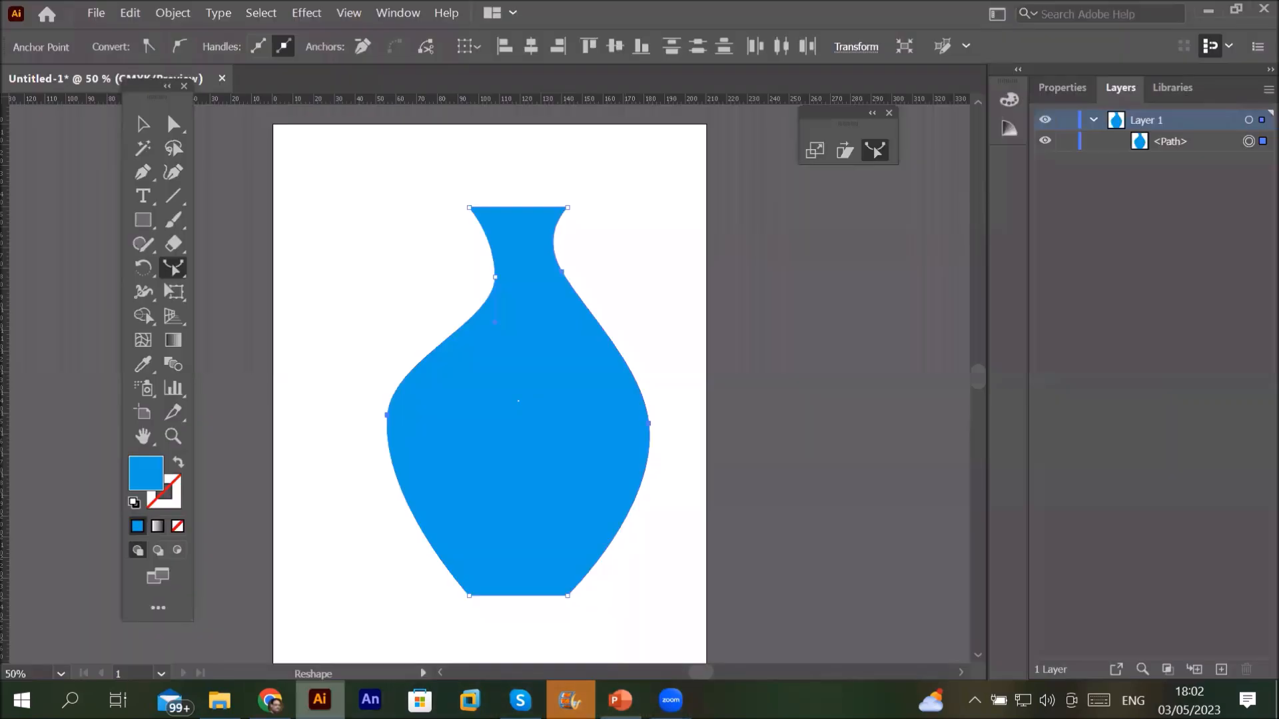
Step: Delete the blue vase and reveal the Symbolism tools flyout under the Symbol Sprayer
left_click(141, 120)
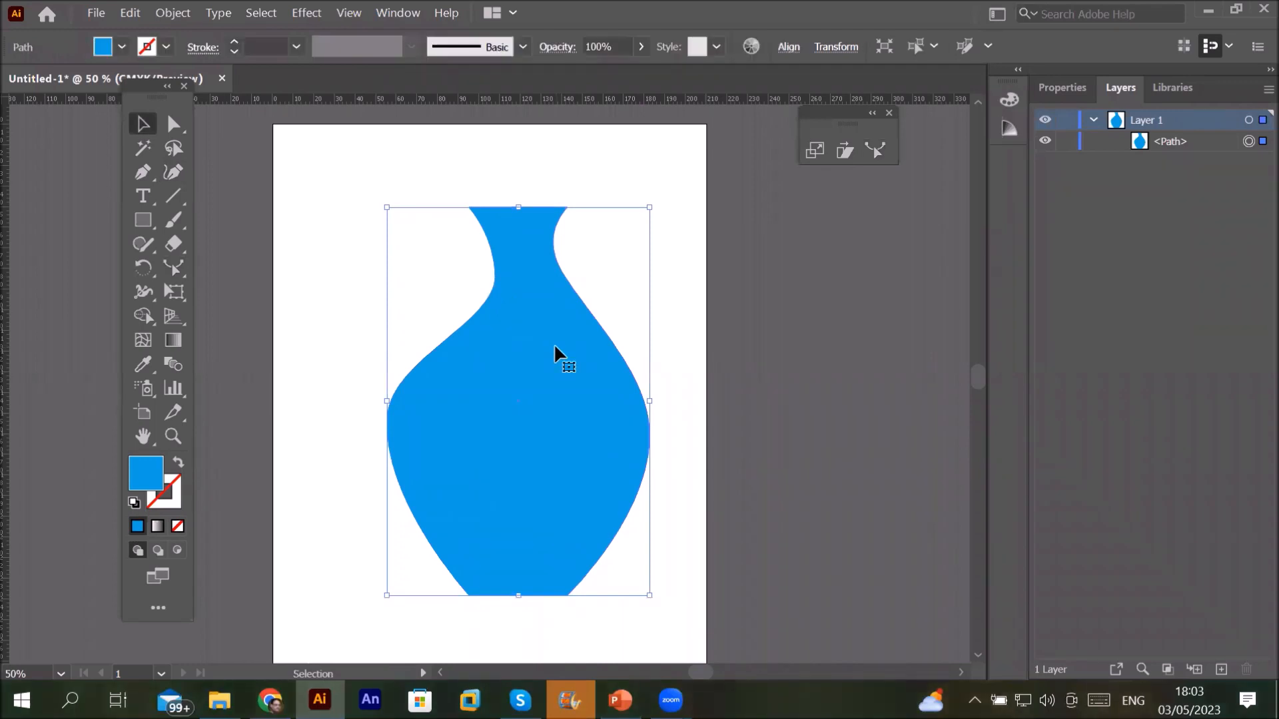
key("Delete")
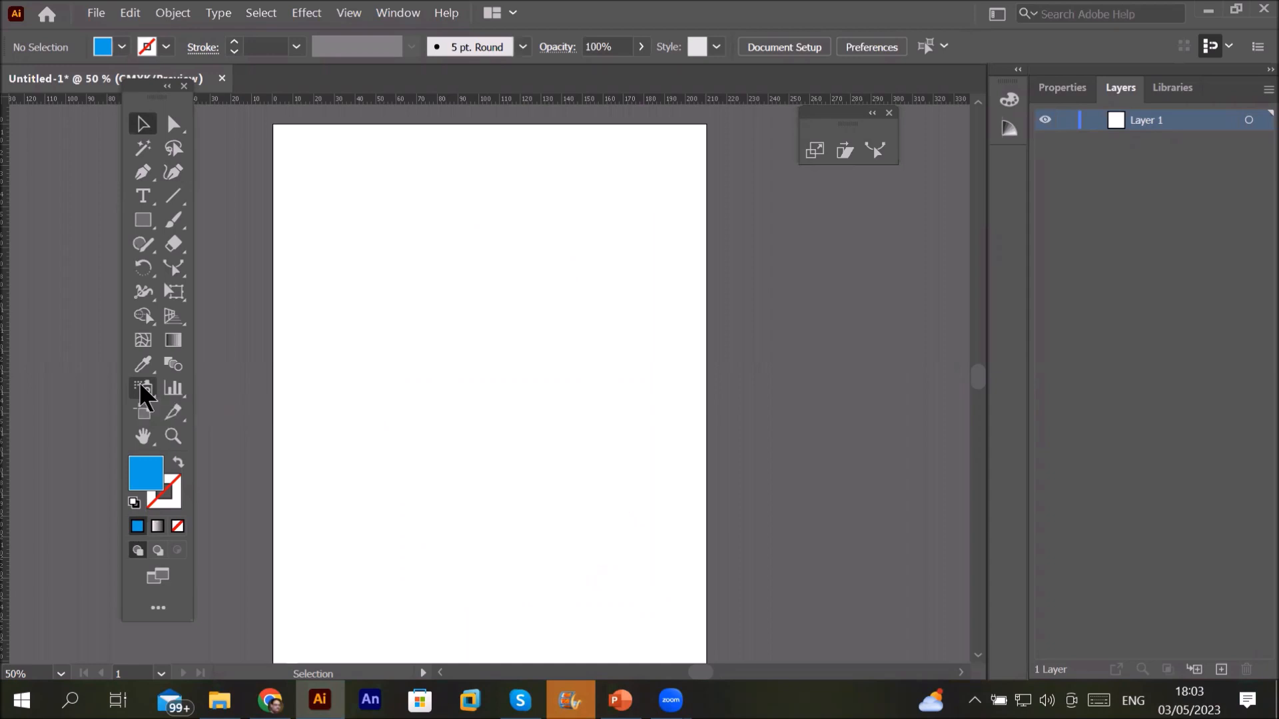
left_click(140, 386)
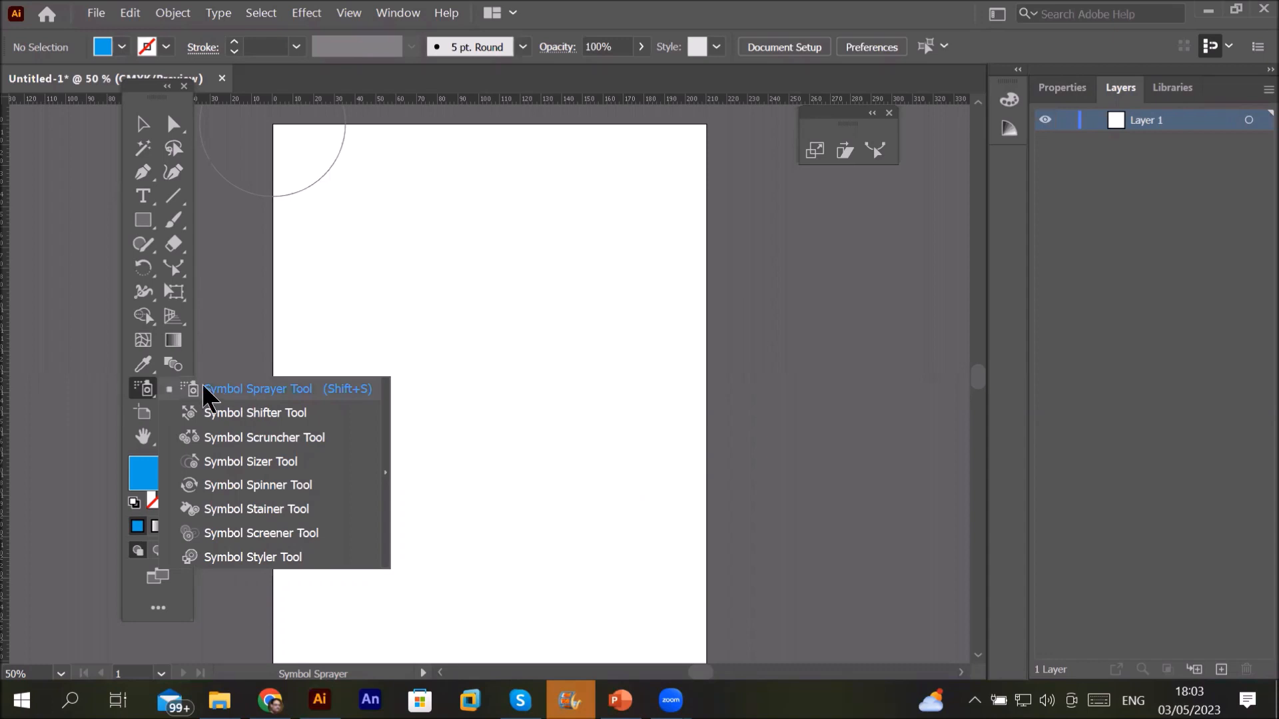
Step: Close the floating scale and reshape tools panel and open Window > Symbols
left_click(141, 389)
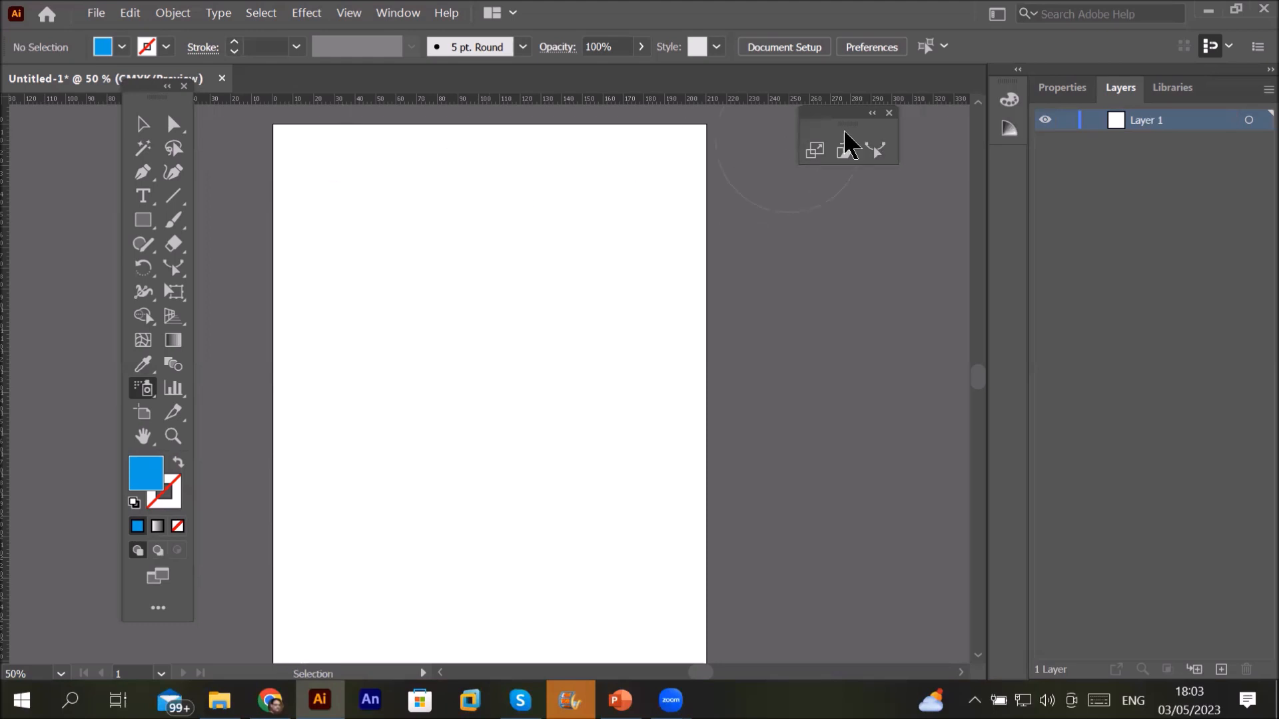
left_click(890, 113)
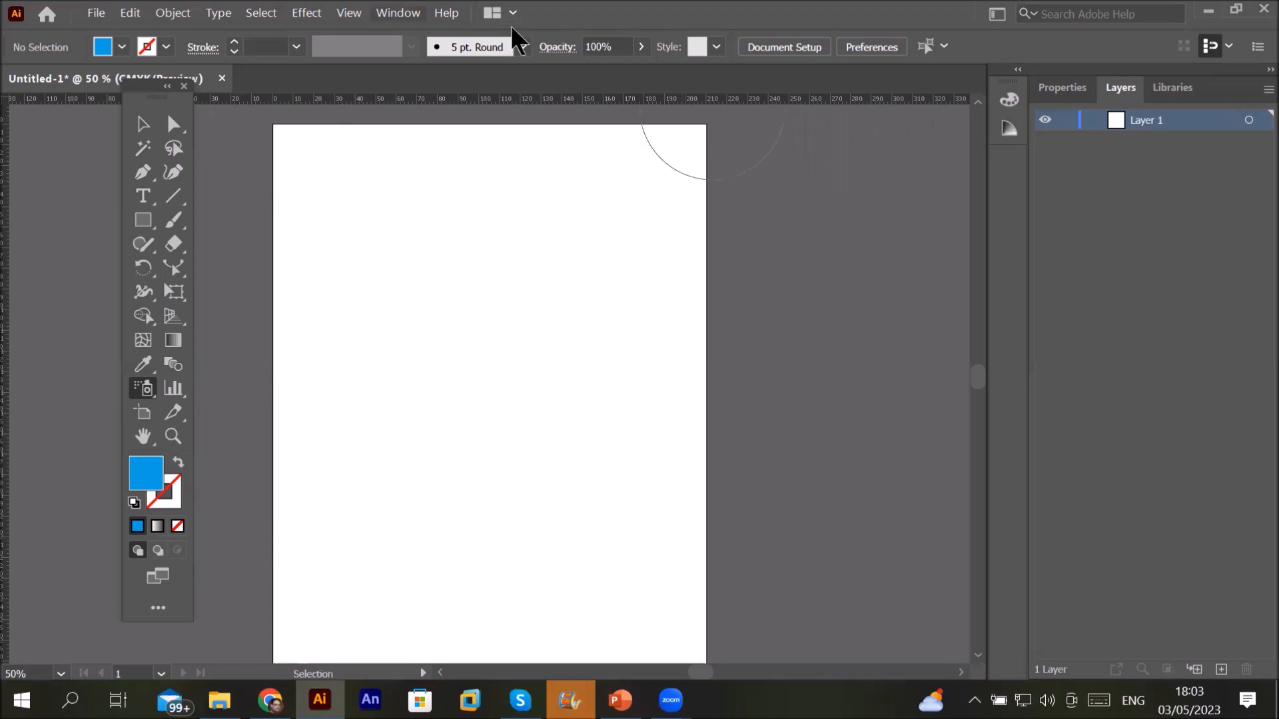
key("alt+w")
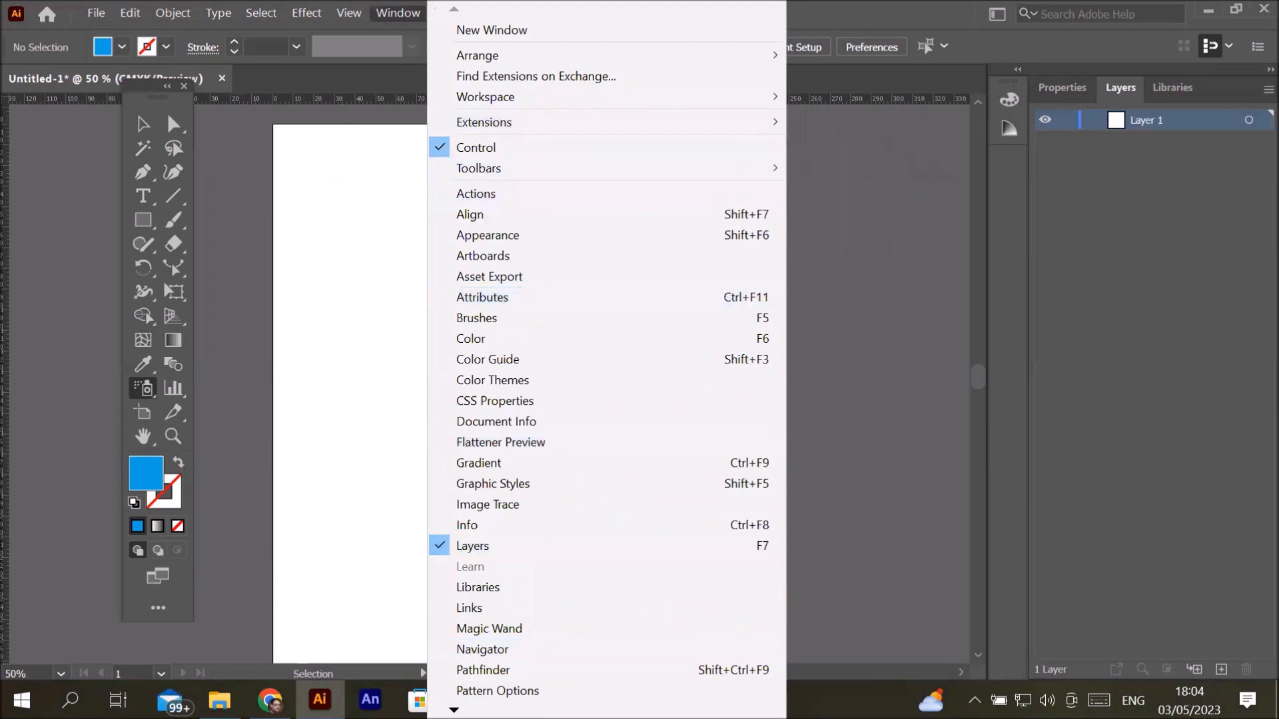
mouse_move(454, 710)
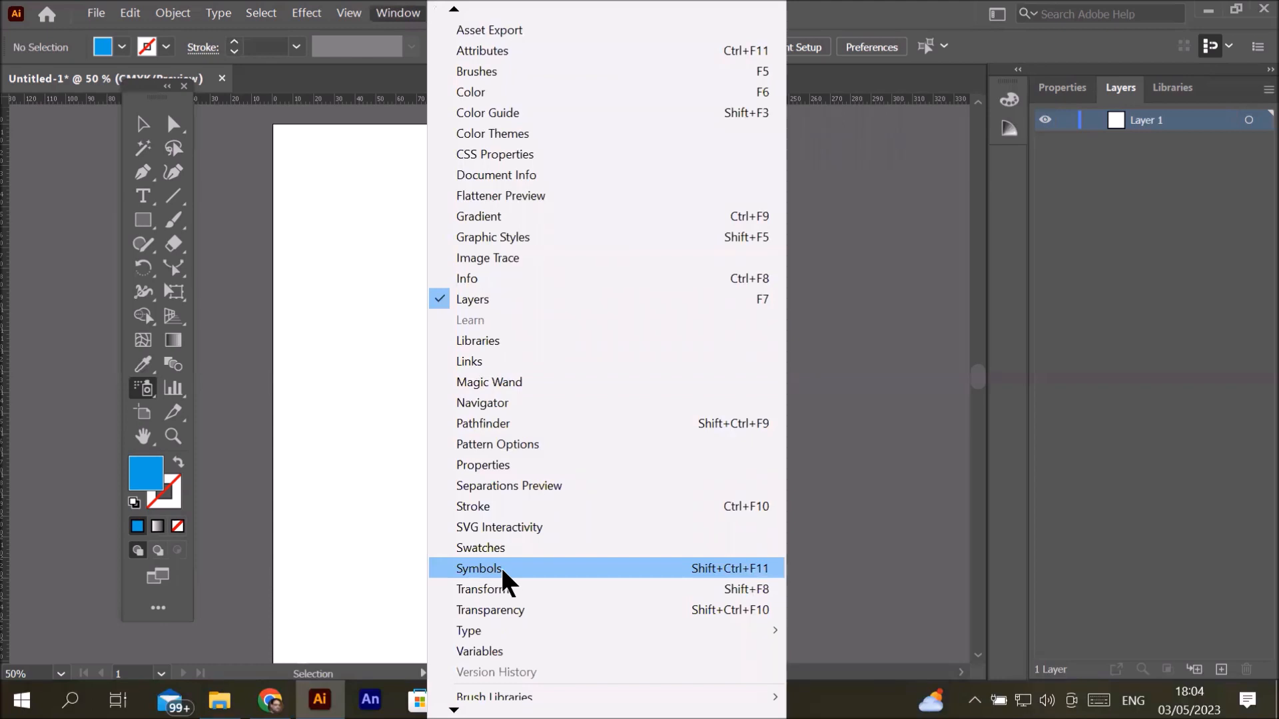
left_click(501, 569)
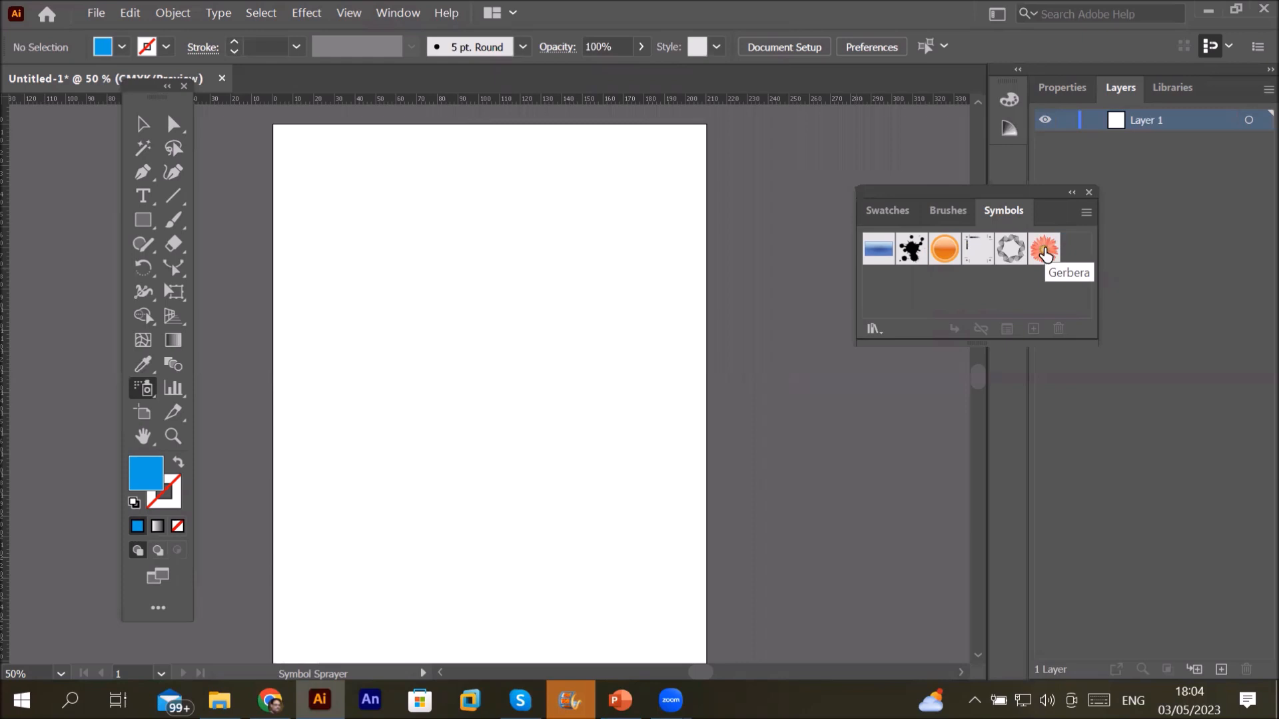
Step: Select Gerbera and set the Symbol Sprayer diameter to 20 mm, keeping Scrunch at Average
left_click(1044, 253)
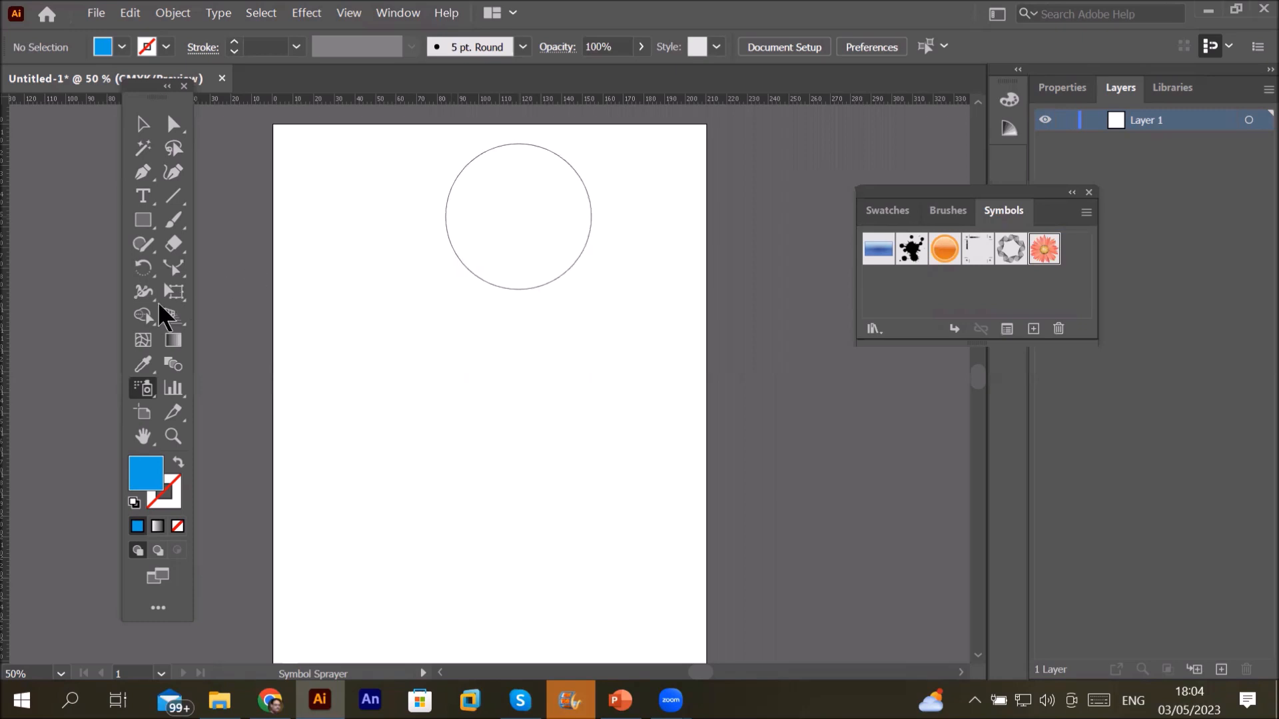
double_click(140, 389)
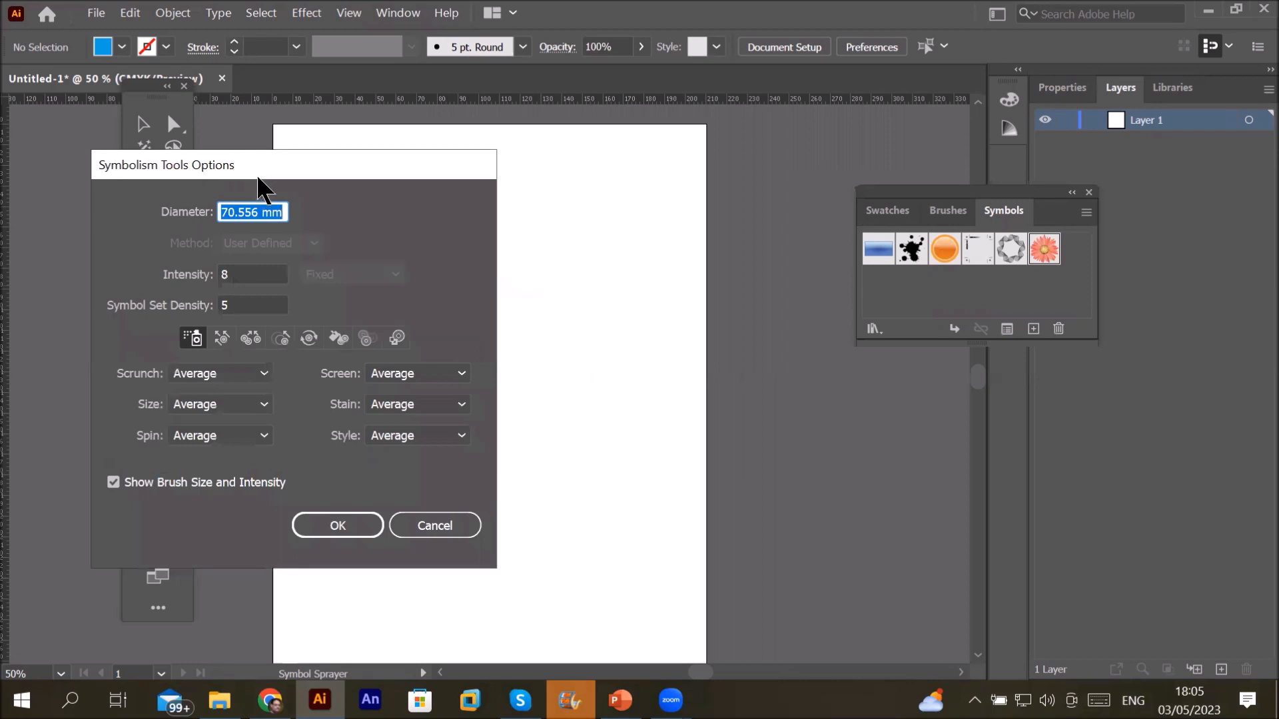
left_click_drag(276, 160, 471, 237)
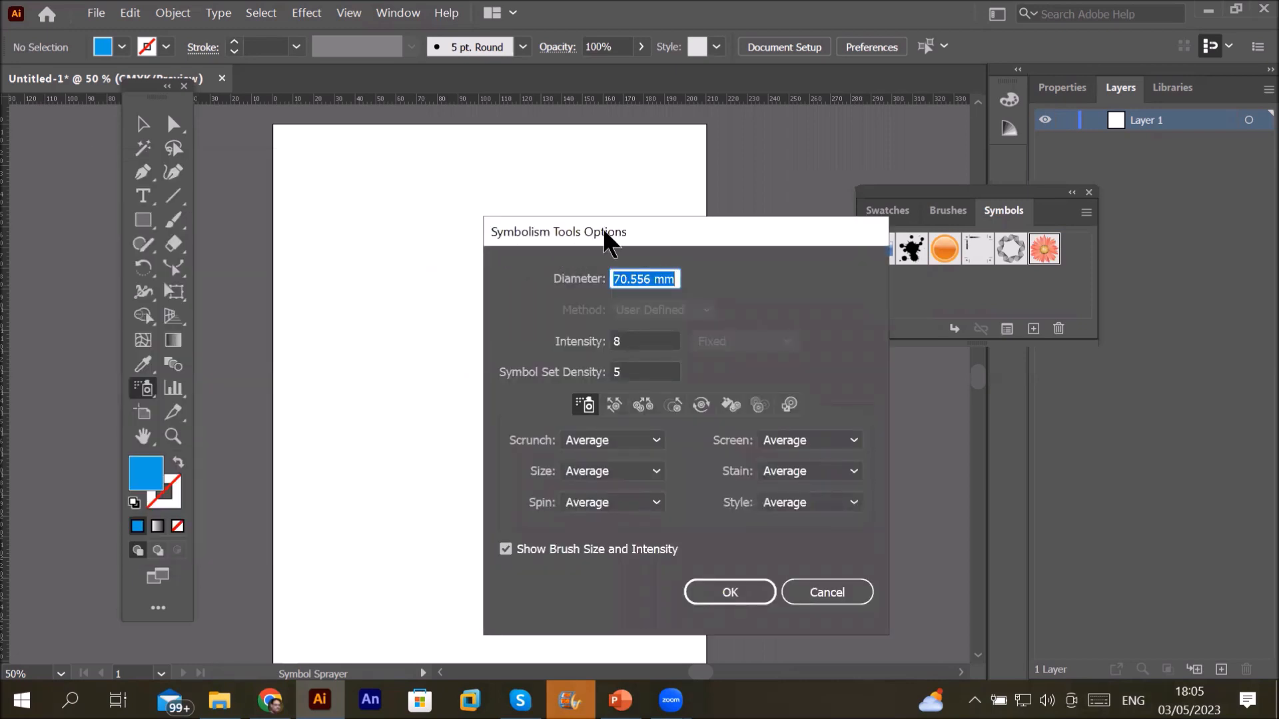
left_click(637, 279)
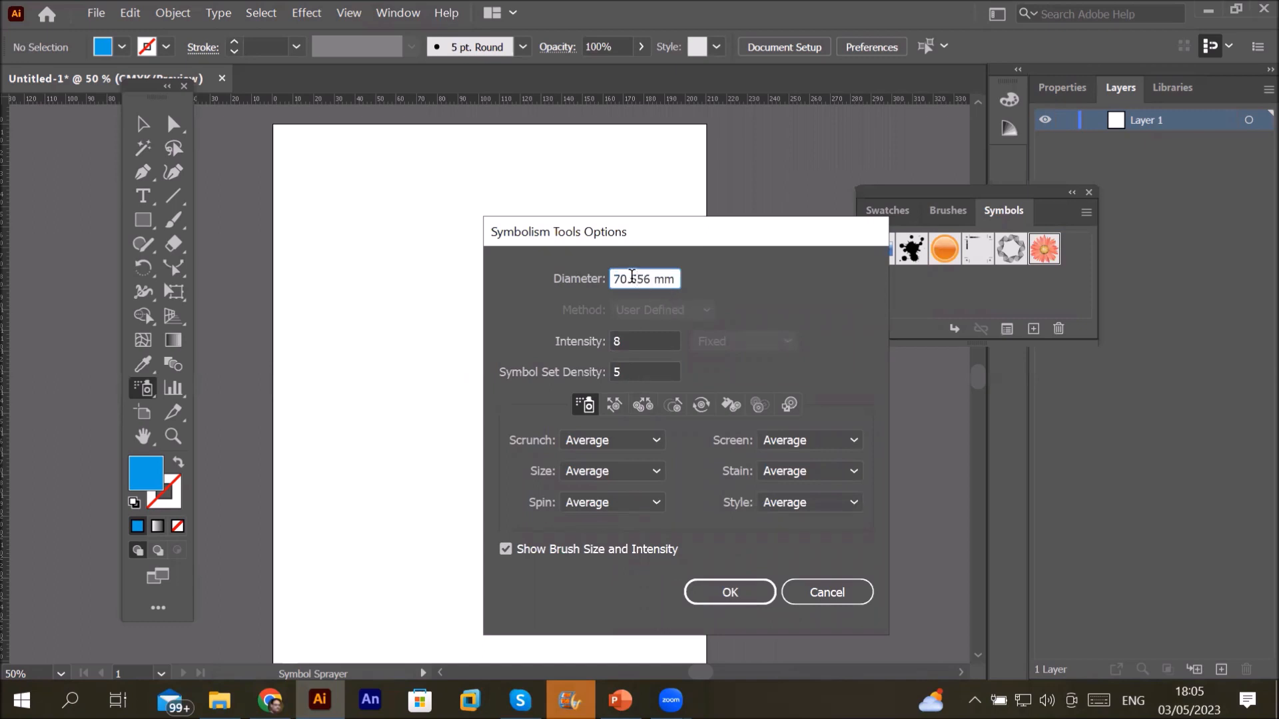
left_click_drag(648, 279, 568, 280)
type("20")
left_click(645, 443)
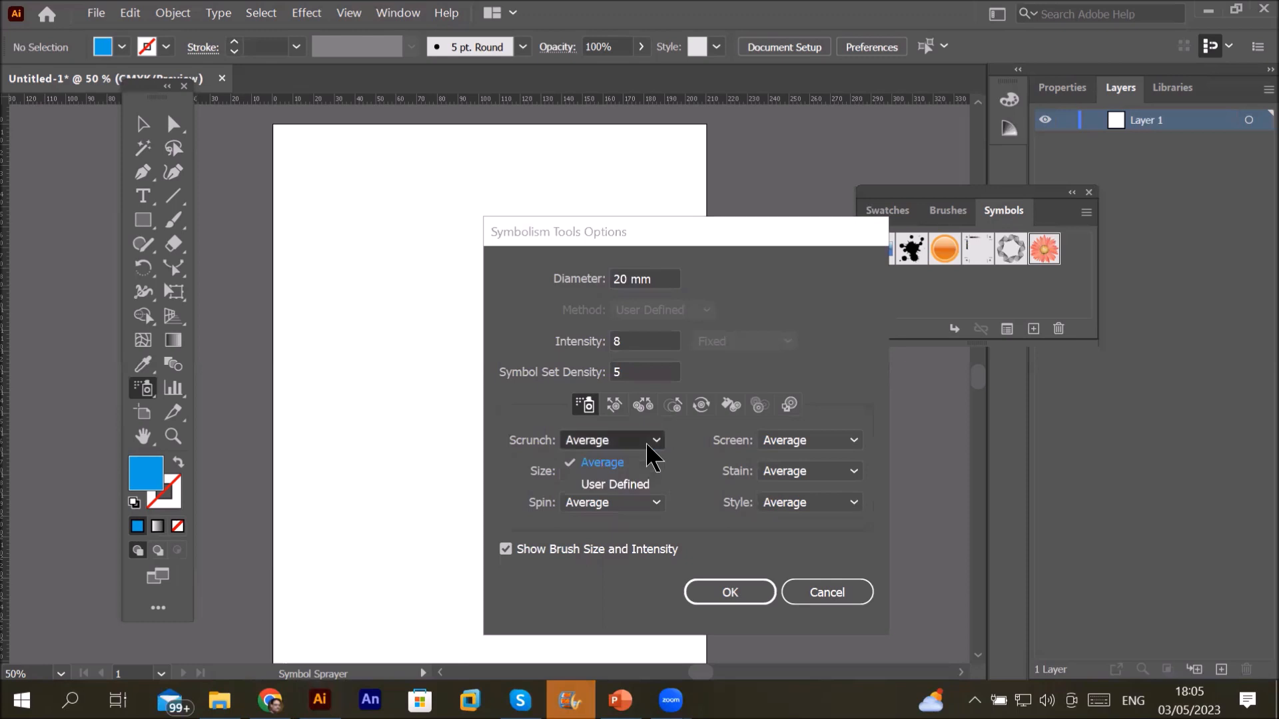
left_click(645, 442)
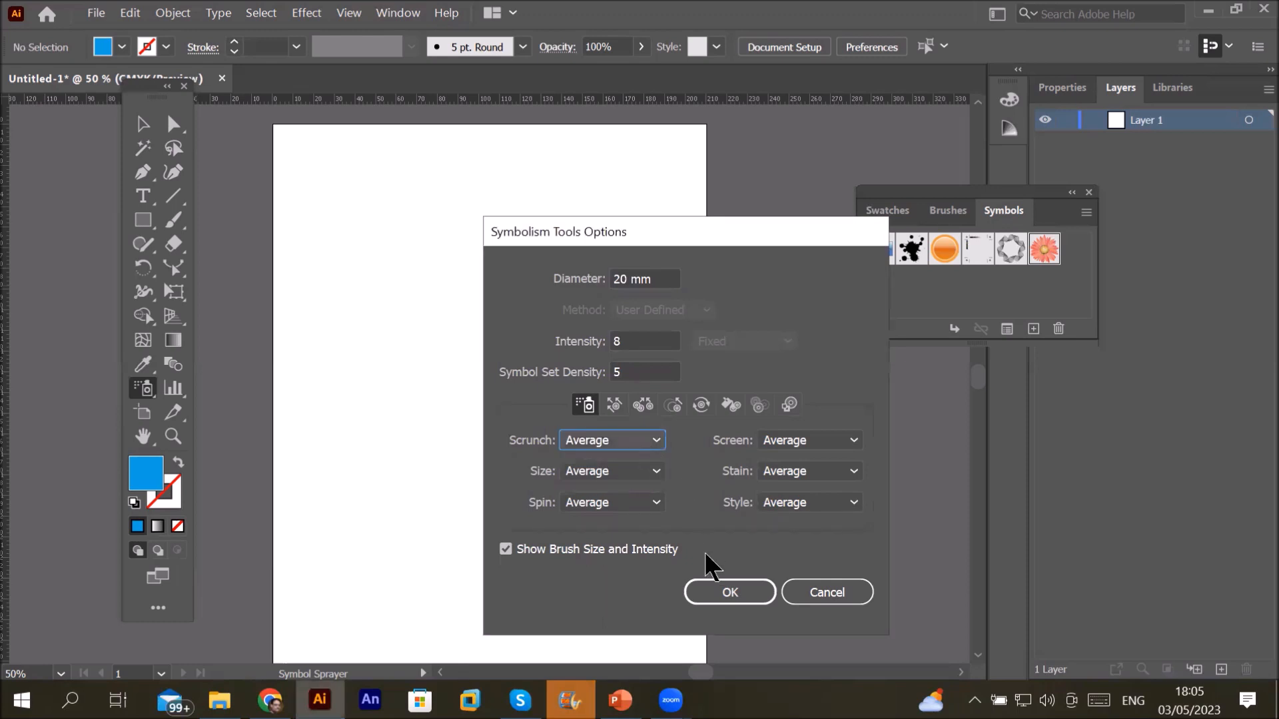
left_click(707, 590)
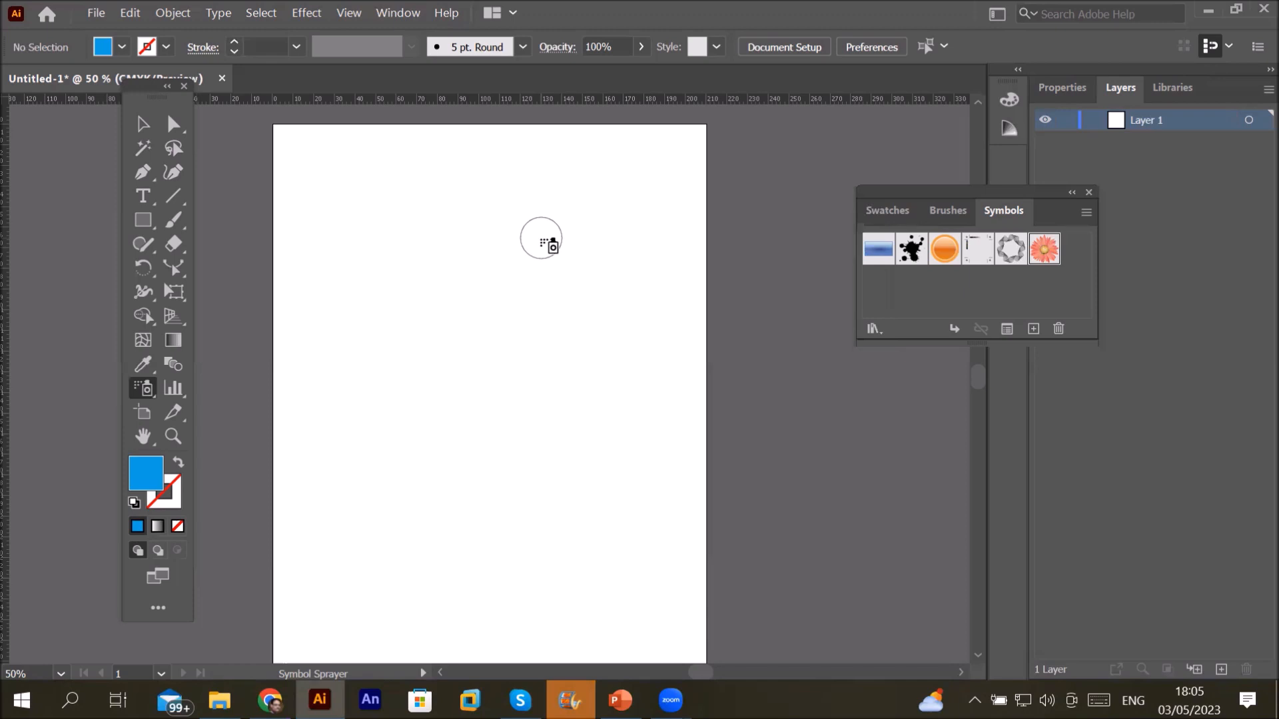
Step: Spray Gerbera flowers down the left edge and in three clusters on the right
left_click_drag(322, 153, 360, 237)
left_click_drag(369, 326, 339, 650)
left_click_drag(651, 160, 630, 194)
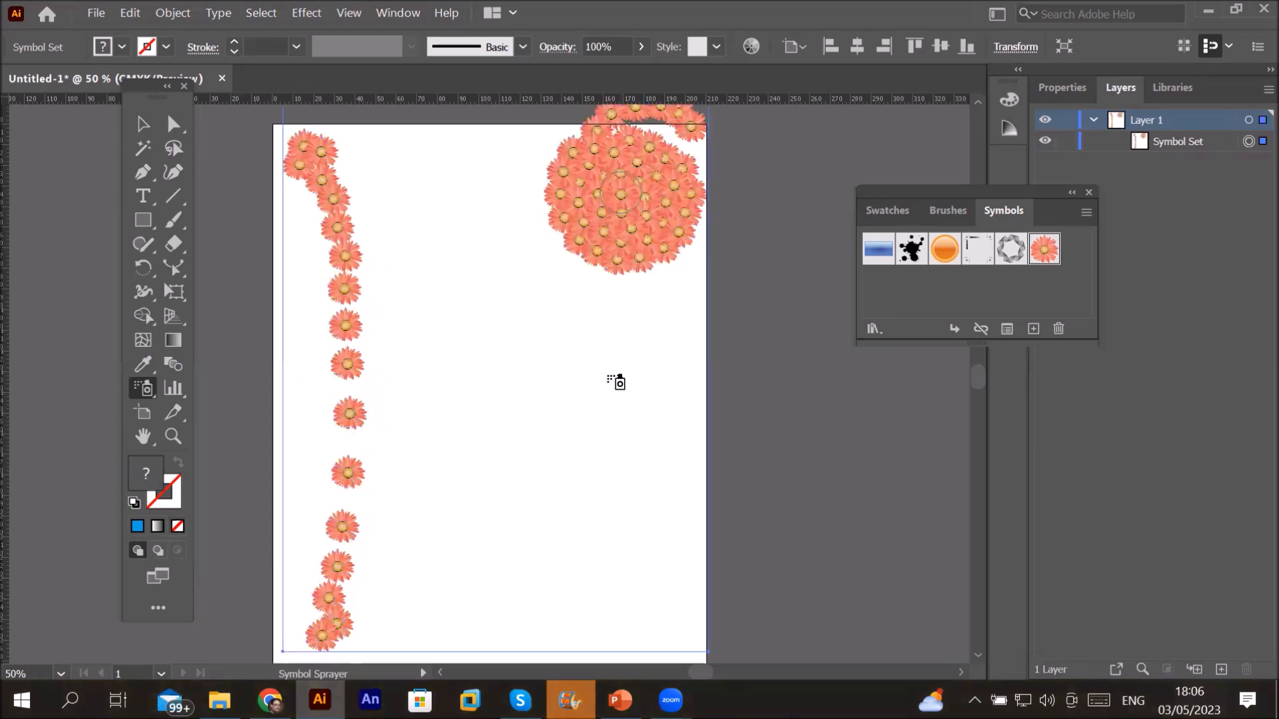
left_click_drag(613, 440, 612, 443)
left_click_drag(645, 617, 649, 622)
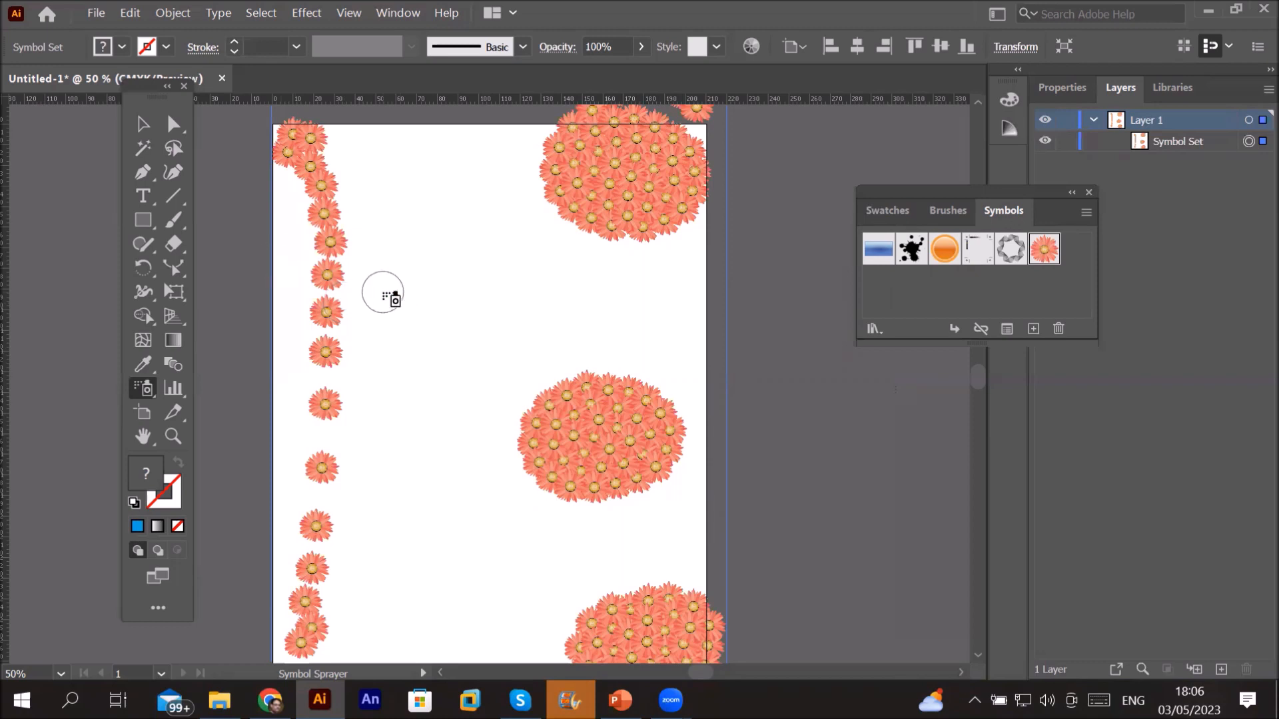
scroll(383, 293, "down", 3)
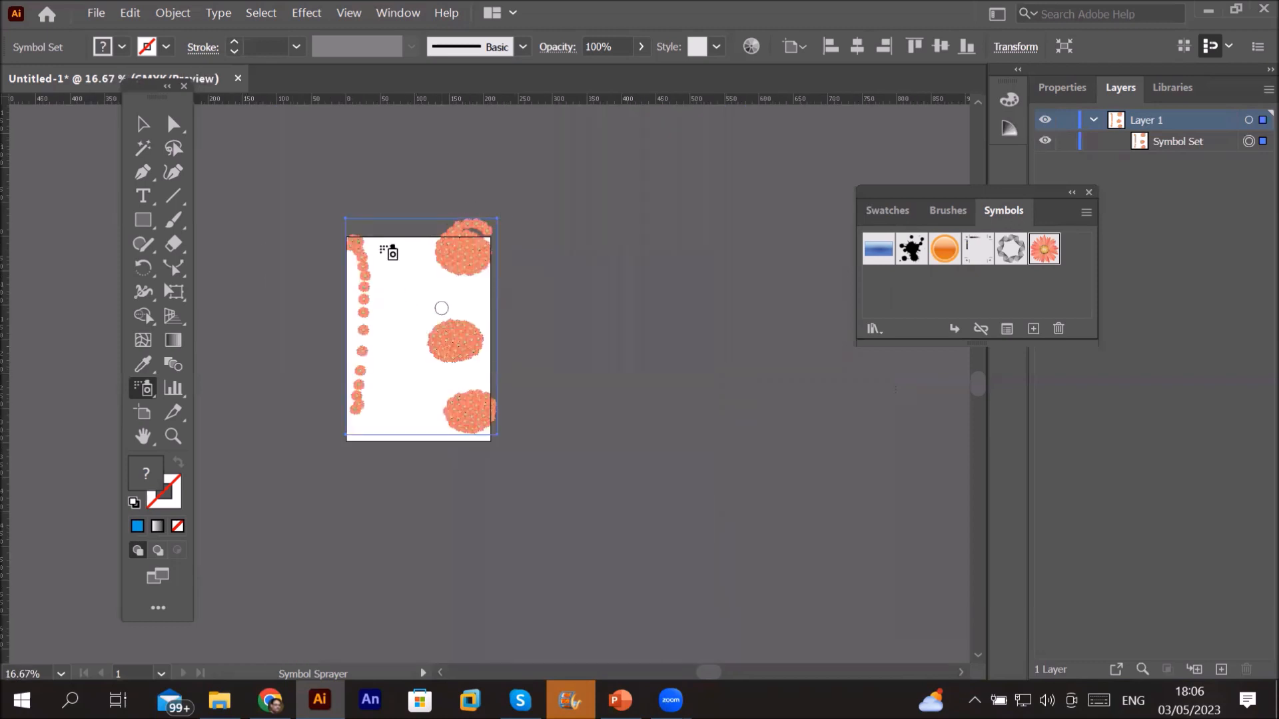
scroll(445, 368, "up", 1)
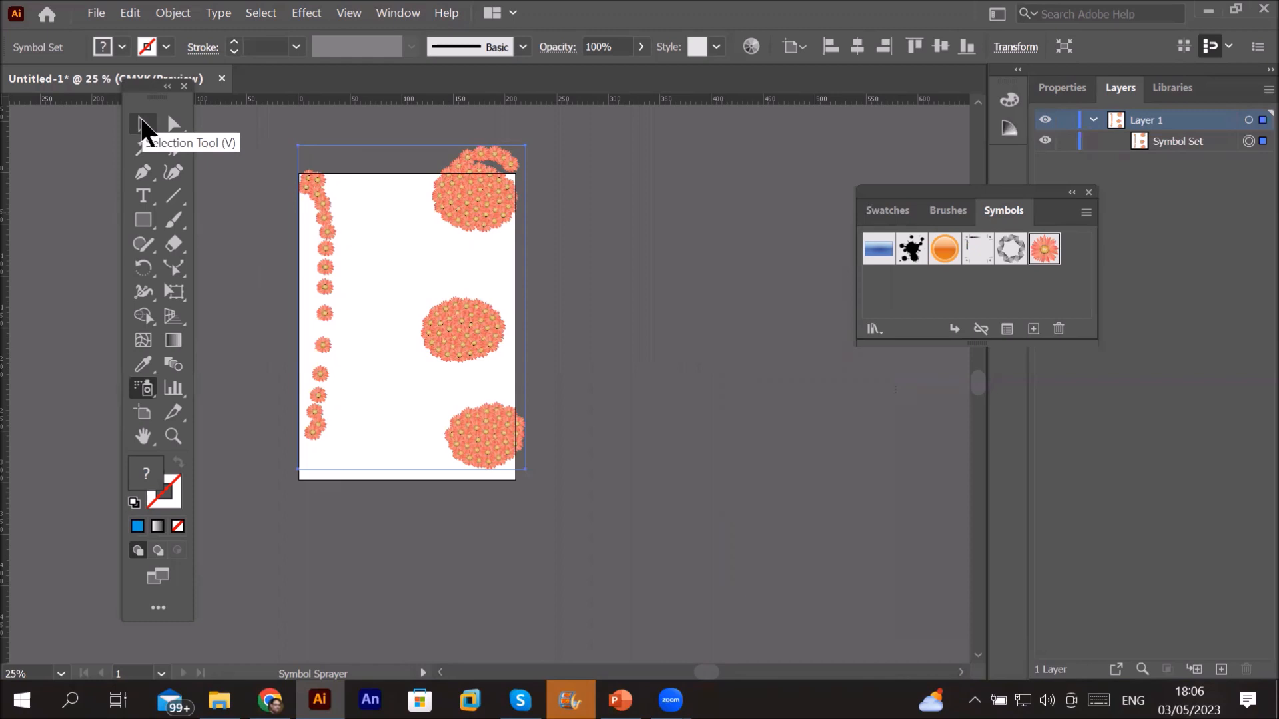
Step: Squash and narrow the flower symbol set, move it to mid-artboard, then delete it
left_click(142, 123)
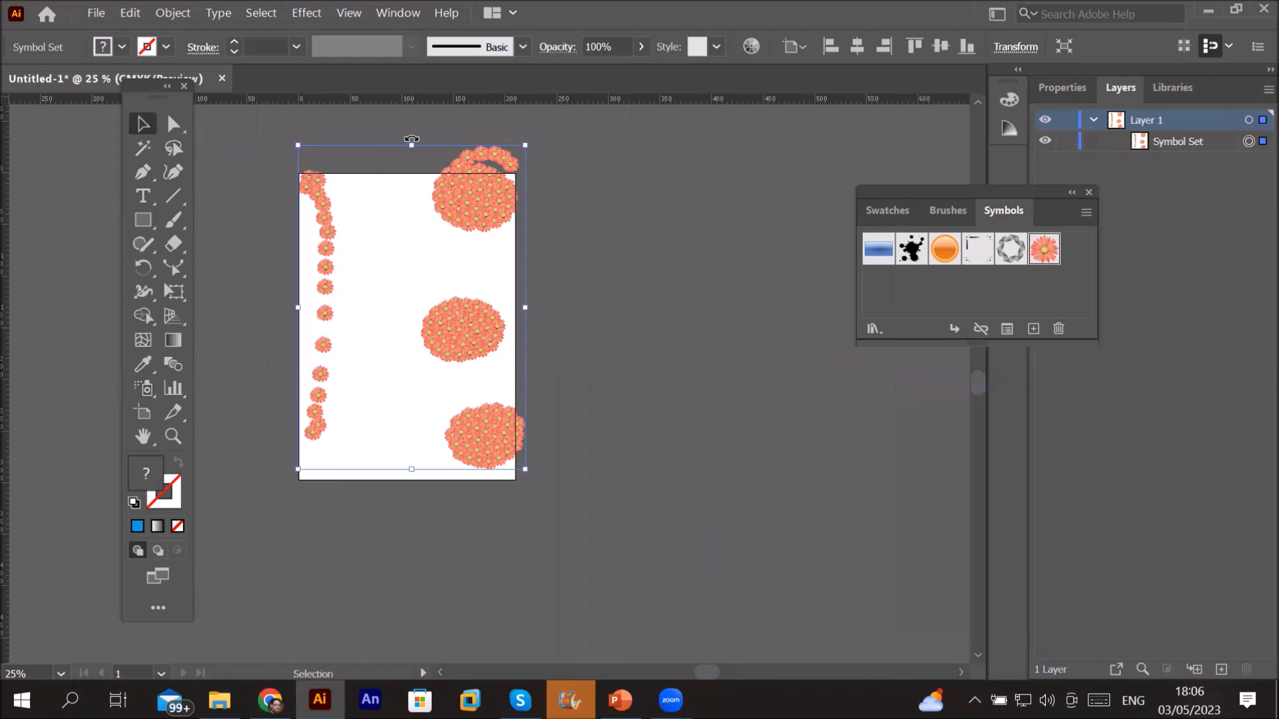
left_click_drag(412, 144, 411, 397)
left_click_drag(524, 433, 362, 434)
left_click(409, 294)
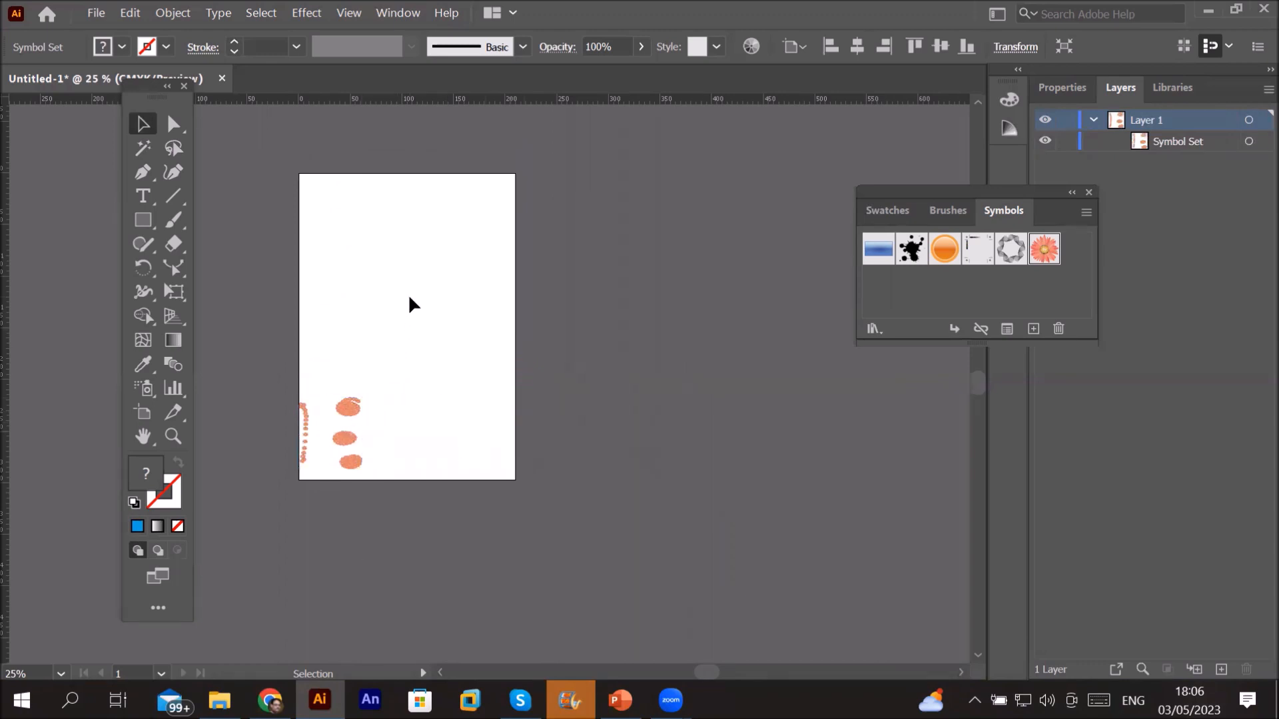
scroll(409, 293, "up", 2)
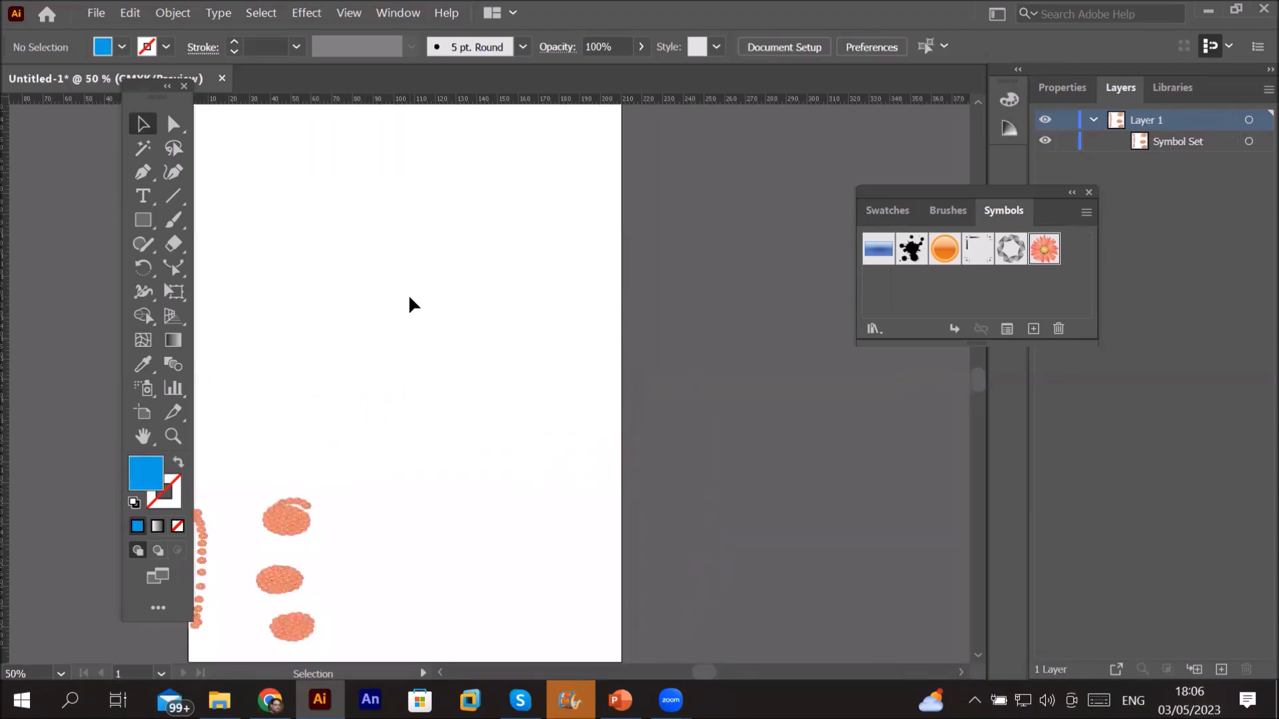
left_click_drag(314, 497, 458, 241)
key("Delete")
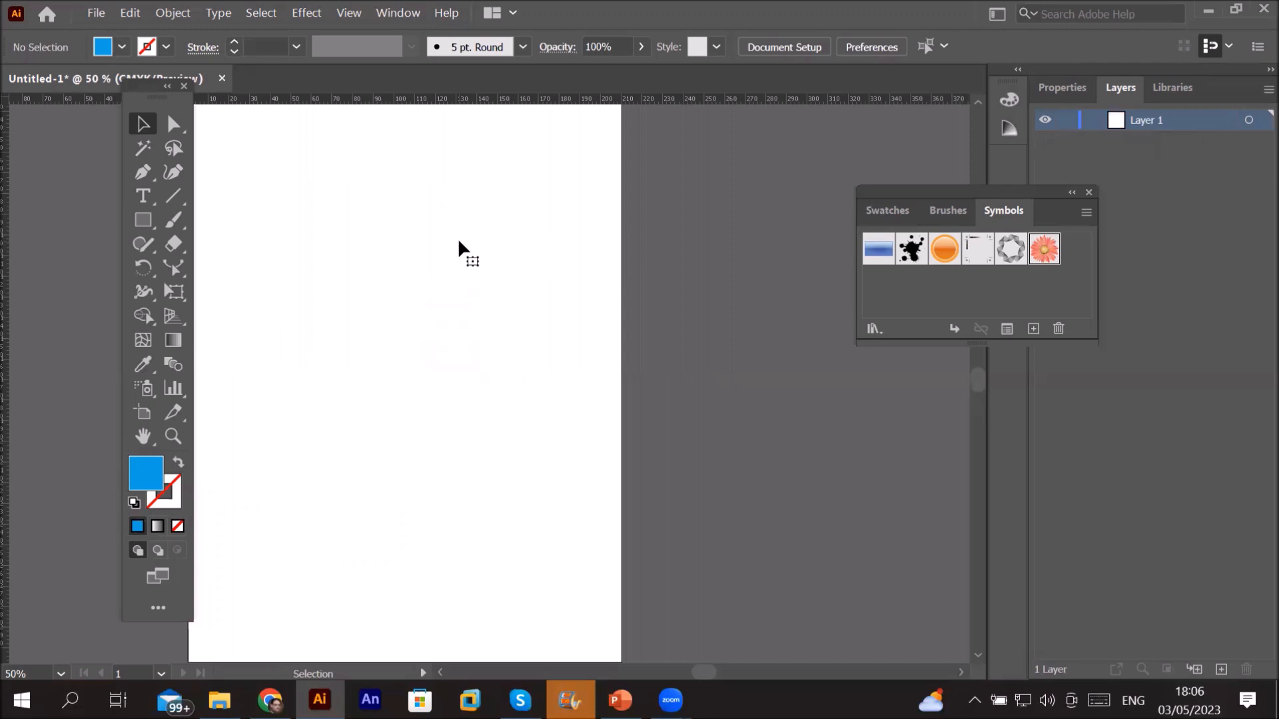
Step: Spray three trails of Vector Grime splatters down the artboard
left_click(913, 251)
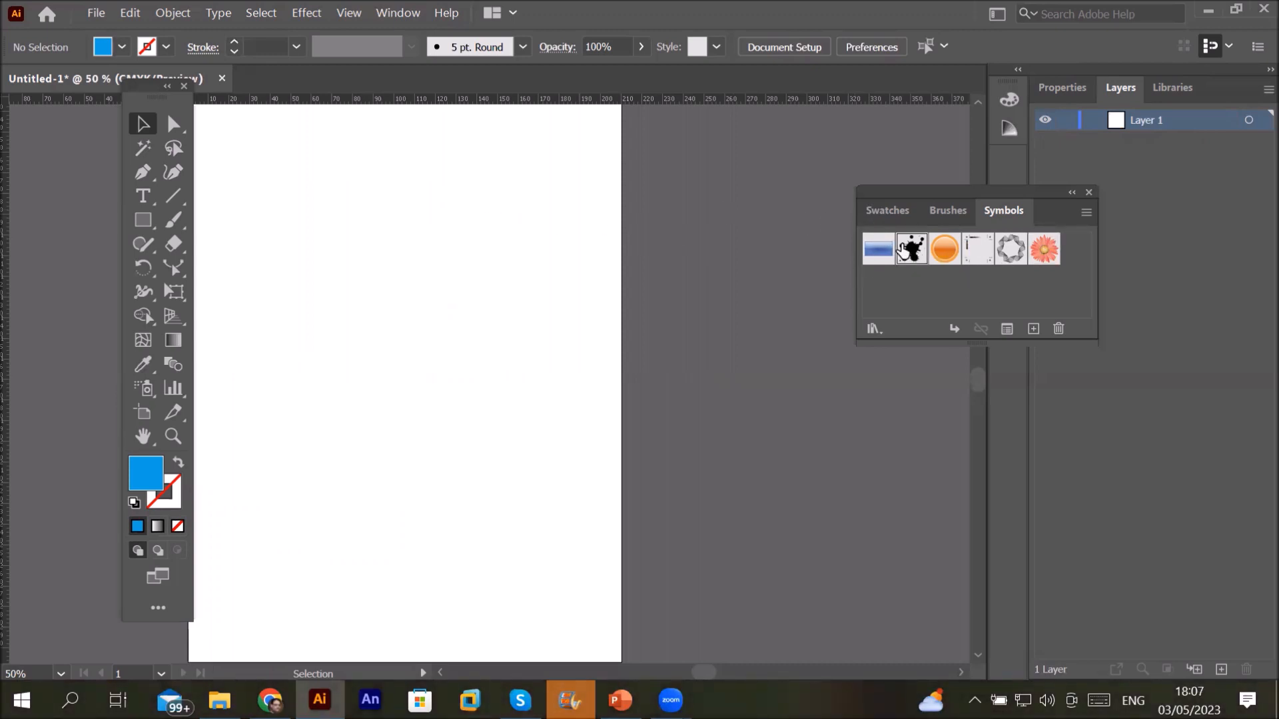
left_click(142, 388)
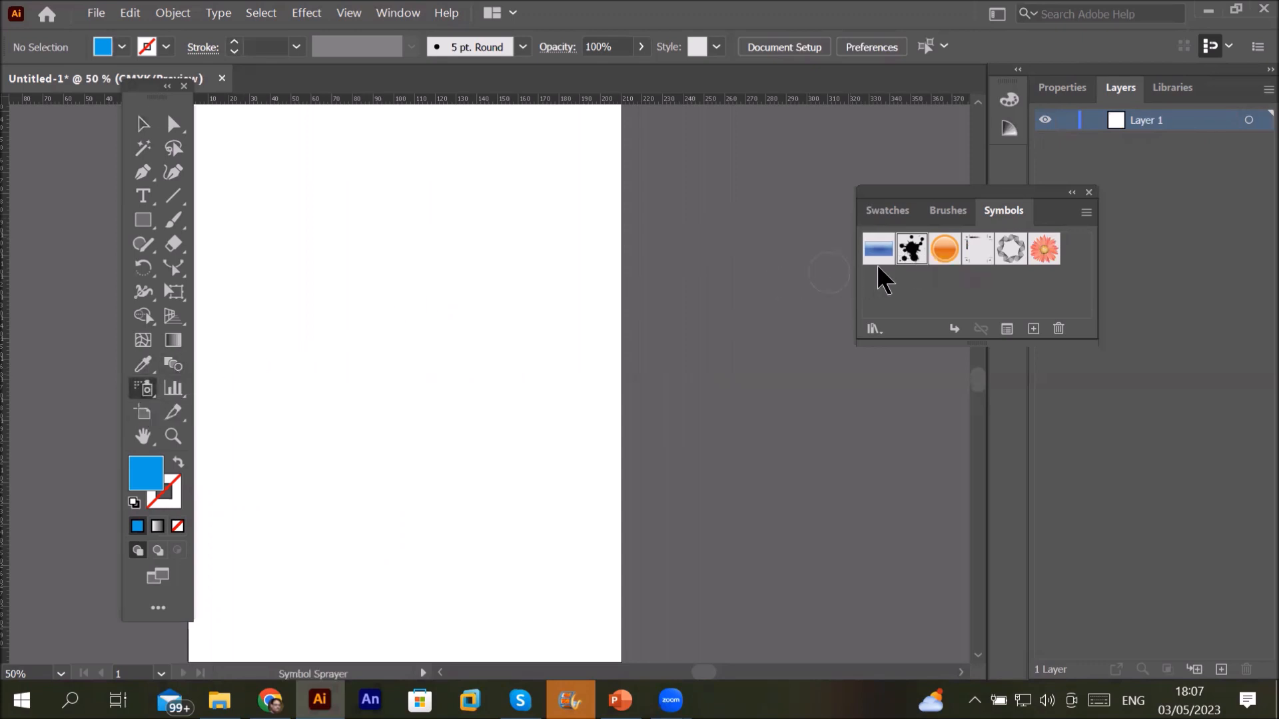
left_click_drag(539, 177, 538, 163)
mouse_move(526, 242)
left_mouse_down()
mouse_move(433, 485)
mouse_move(423, 649)
left_mouse_up()
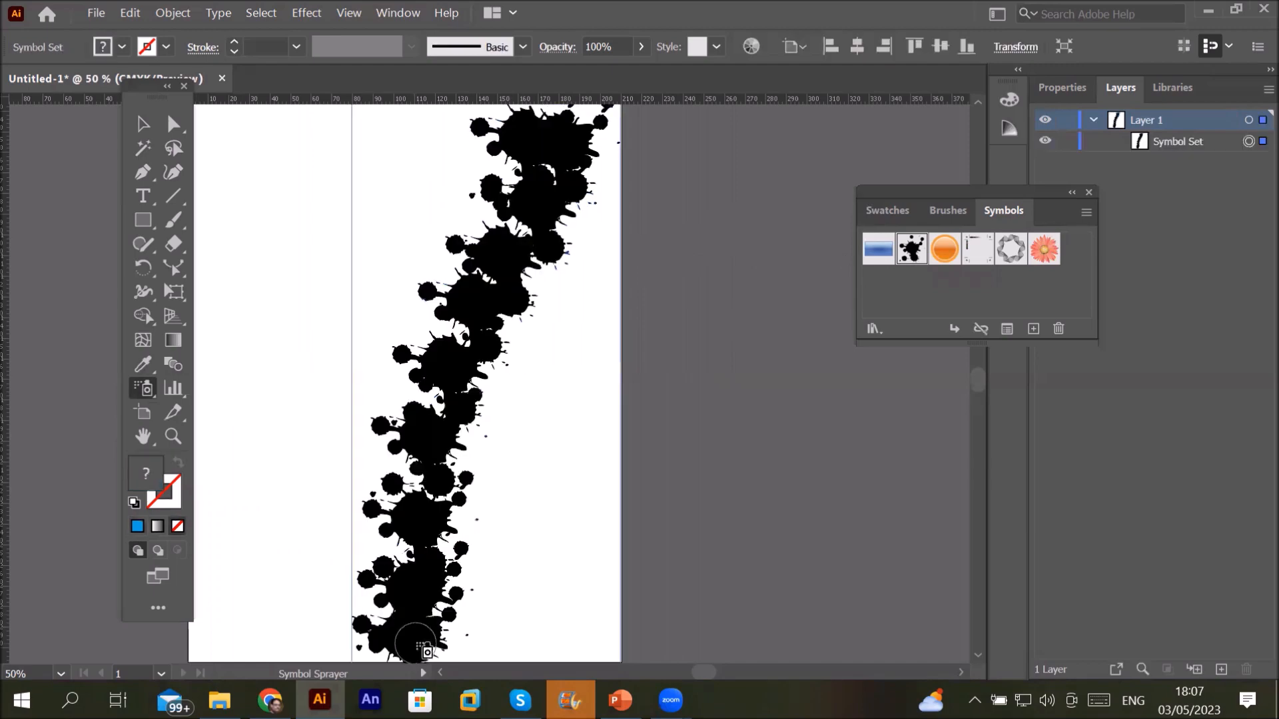
mouse_move(277, 140)
left_mouse_down()
mouse_move(229, 299)
mouse_move(253, 653)
left_mouse_up()
left_click_drag(656, 266, 608, 646)
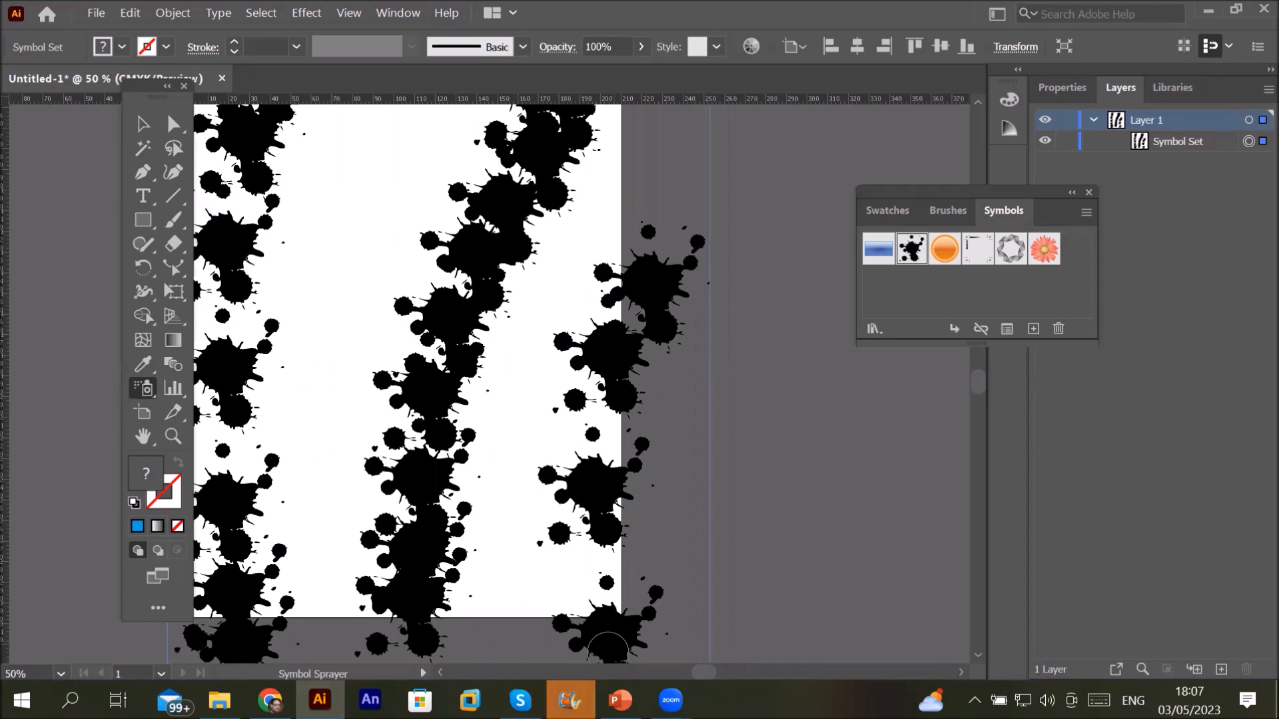
Step: Lower the sprayer intensity to 1, delete the splatters, and reopen the symbolism options
double_click(142, 396)
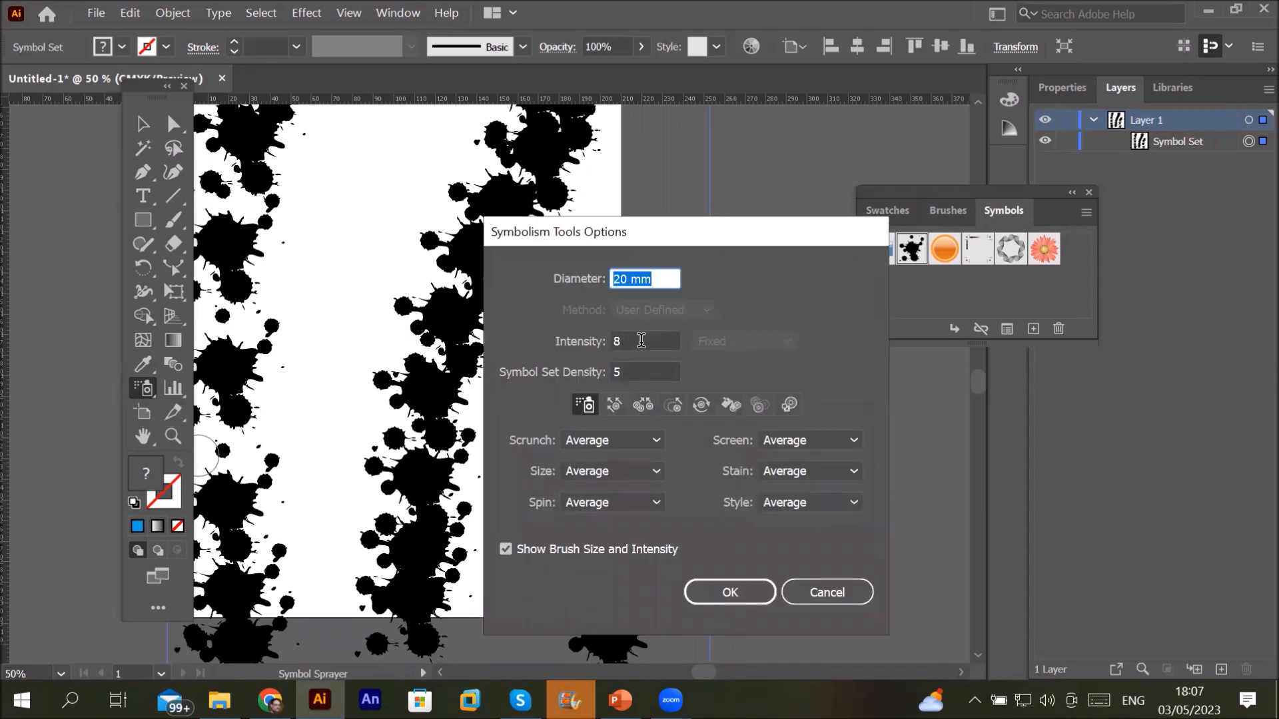
left_click(641, 341)
double_click(641, 340)
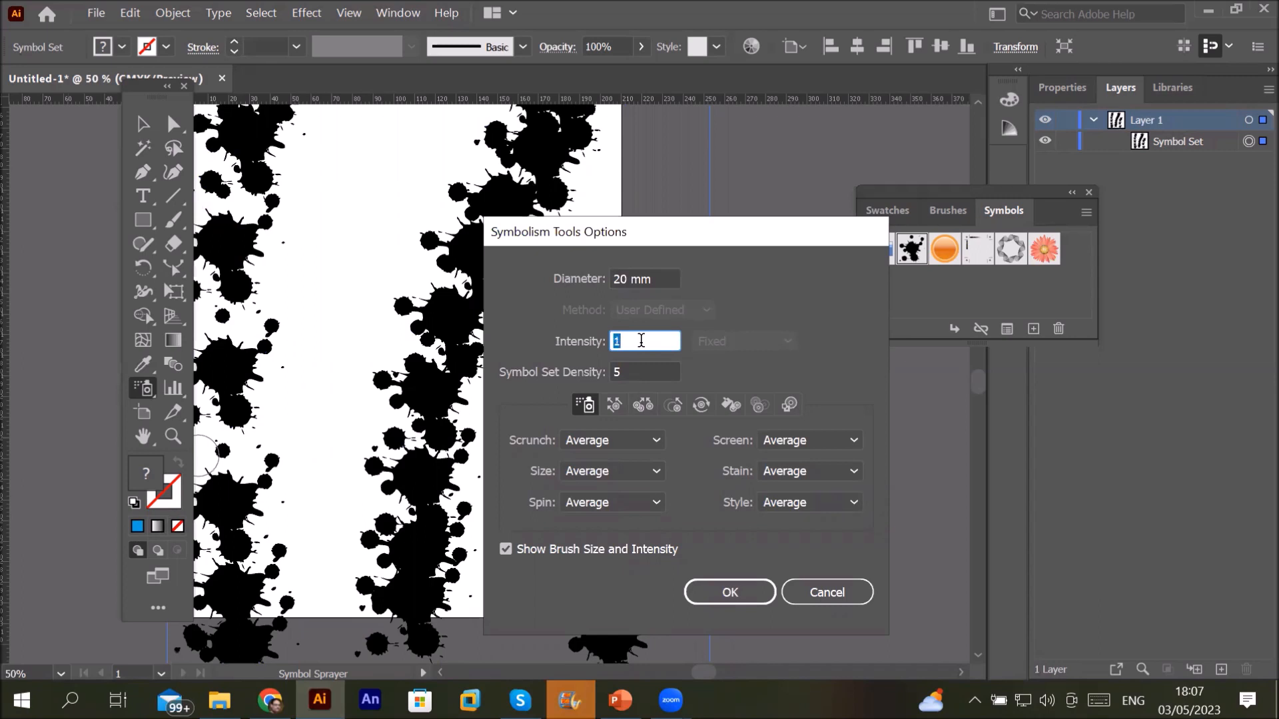
left_click(646, 371)
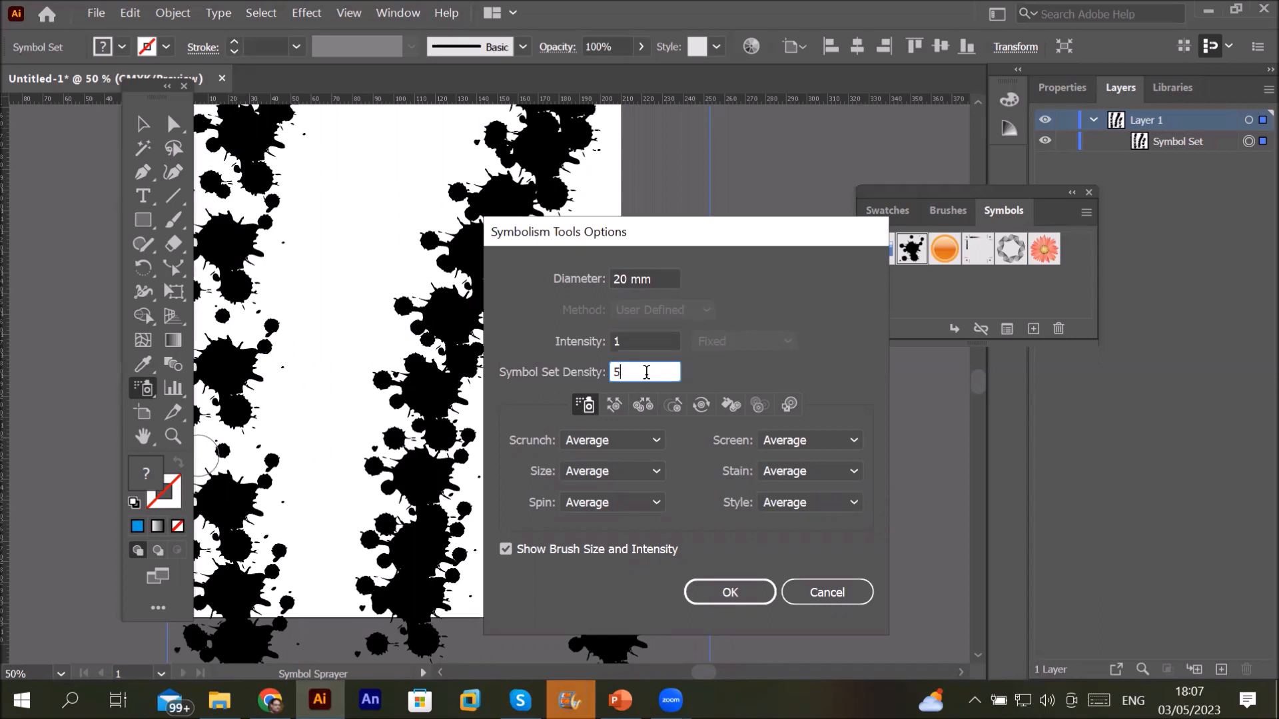
left_click(748, 589)
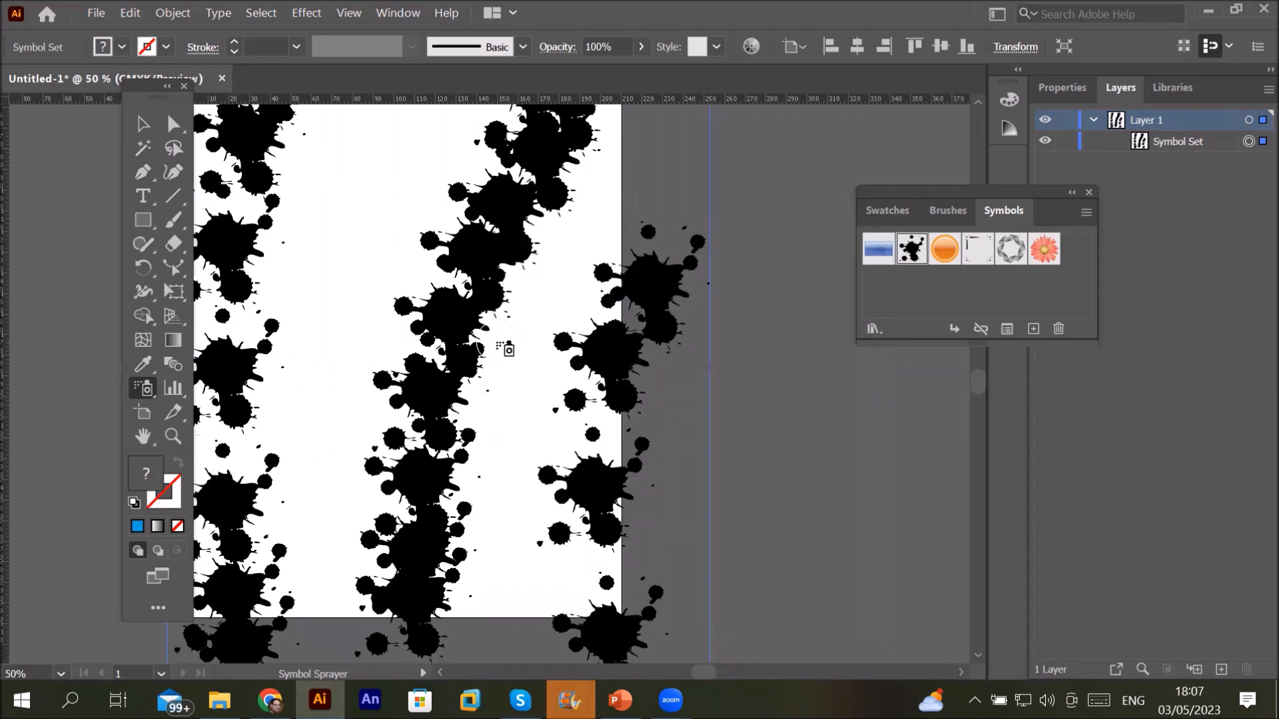
key("Delete")
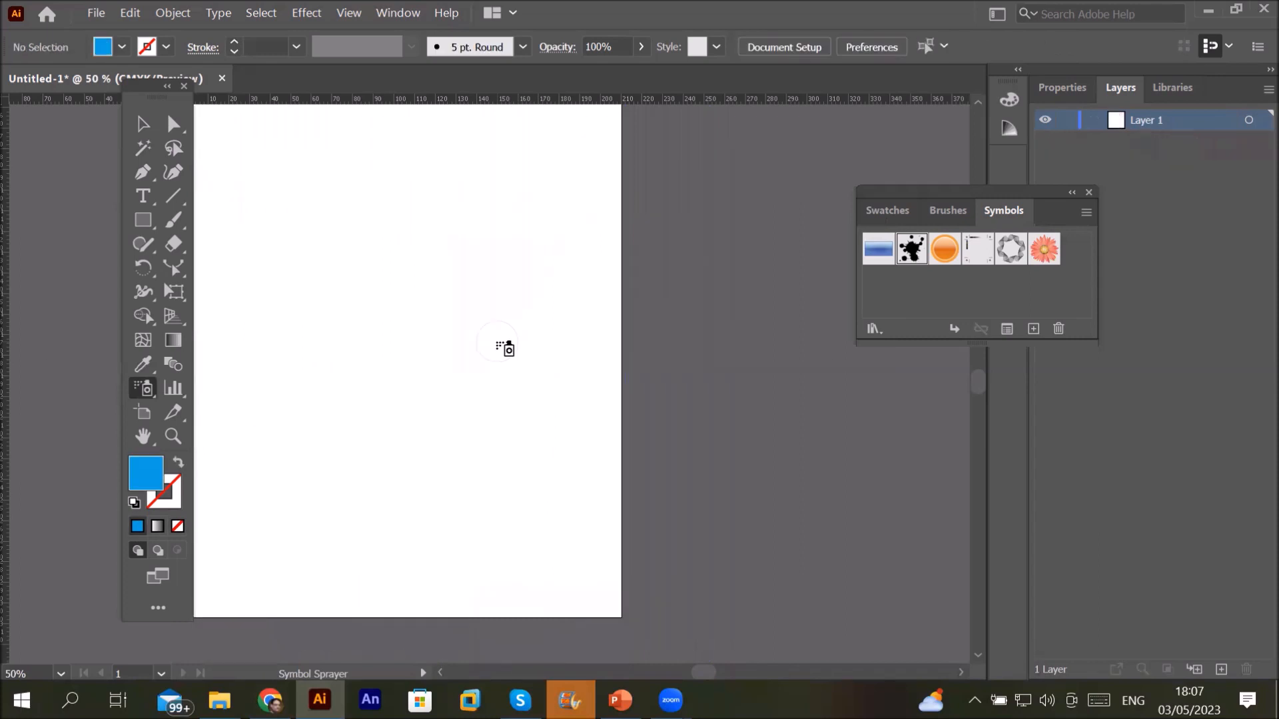
double_click(146, 385)
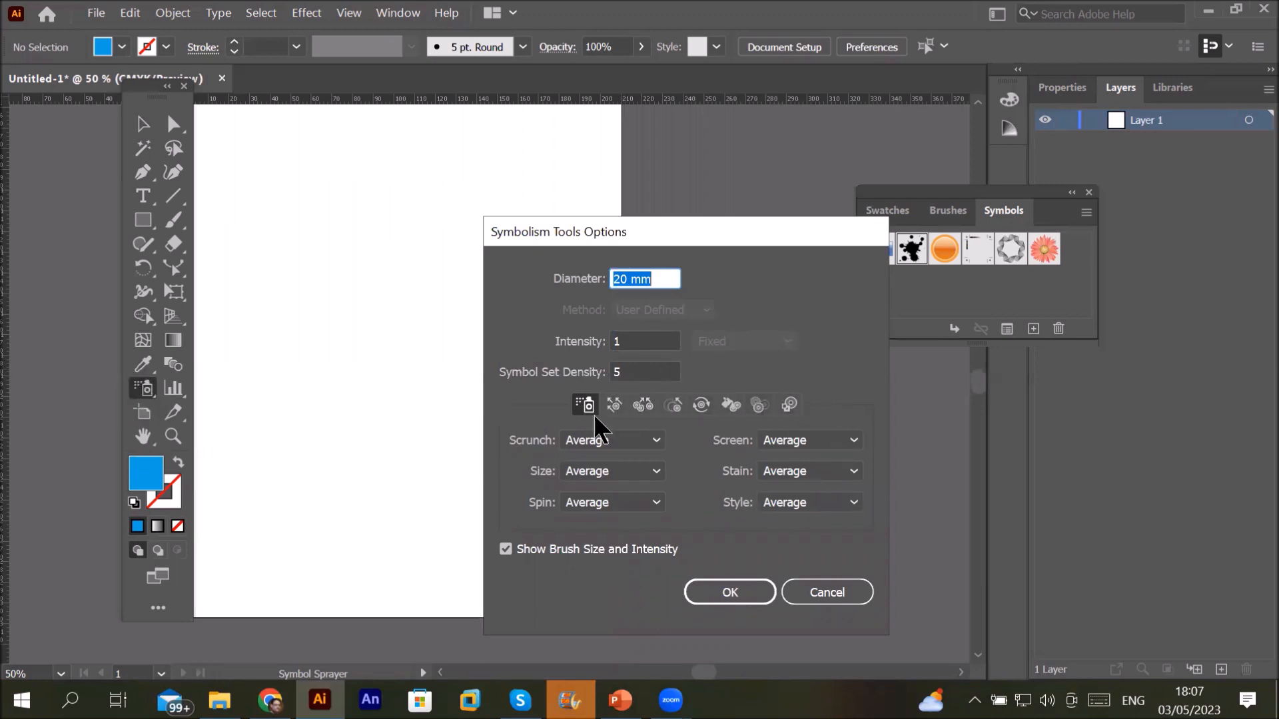
Step: Review the Shifter, Scruncher, Sizer, Spinner, Stainer and Screener options, then return to Sprayer
left_click(615, 406)
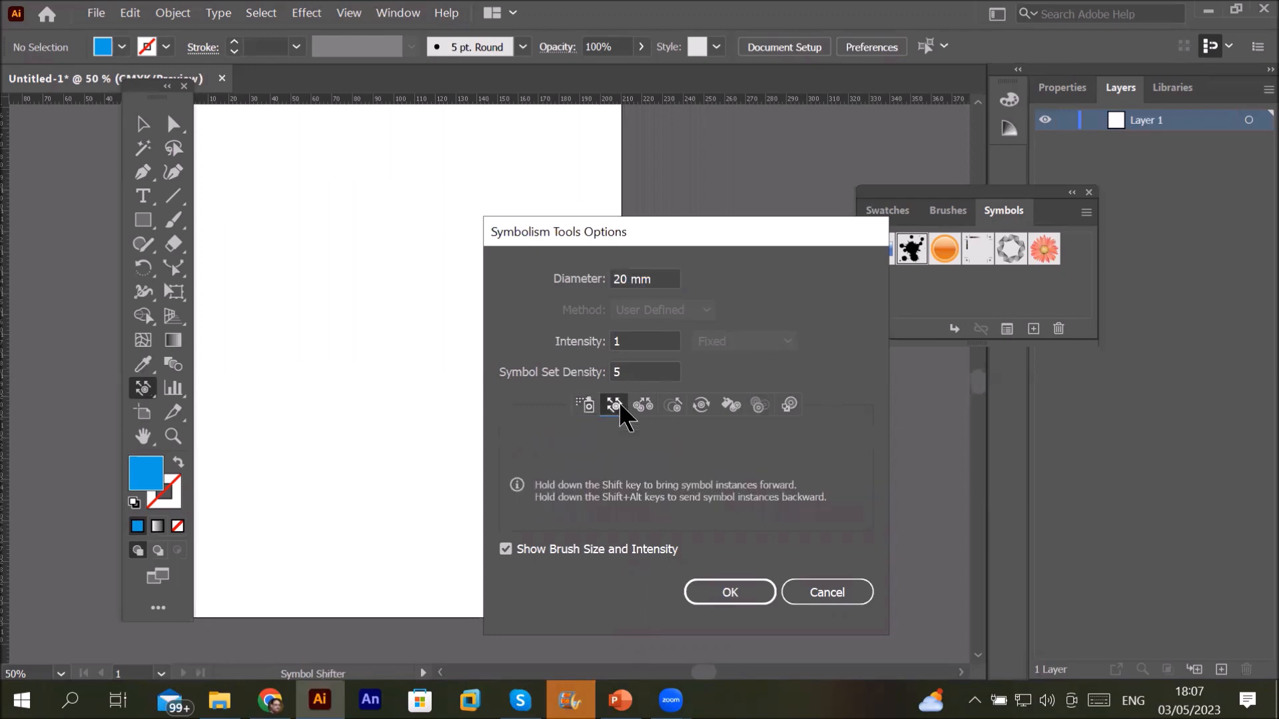
left_click(639, 403)
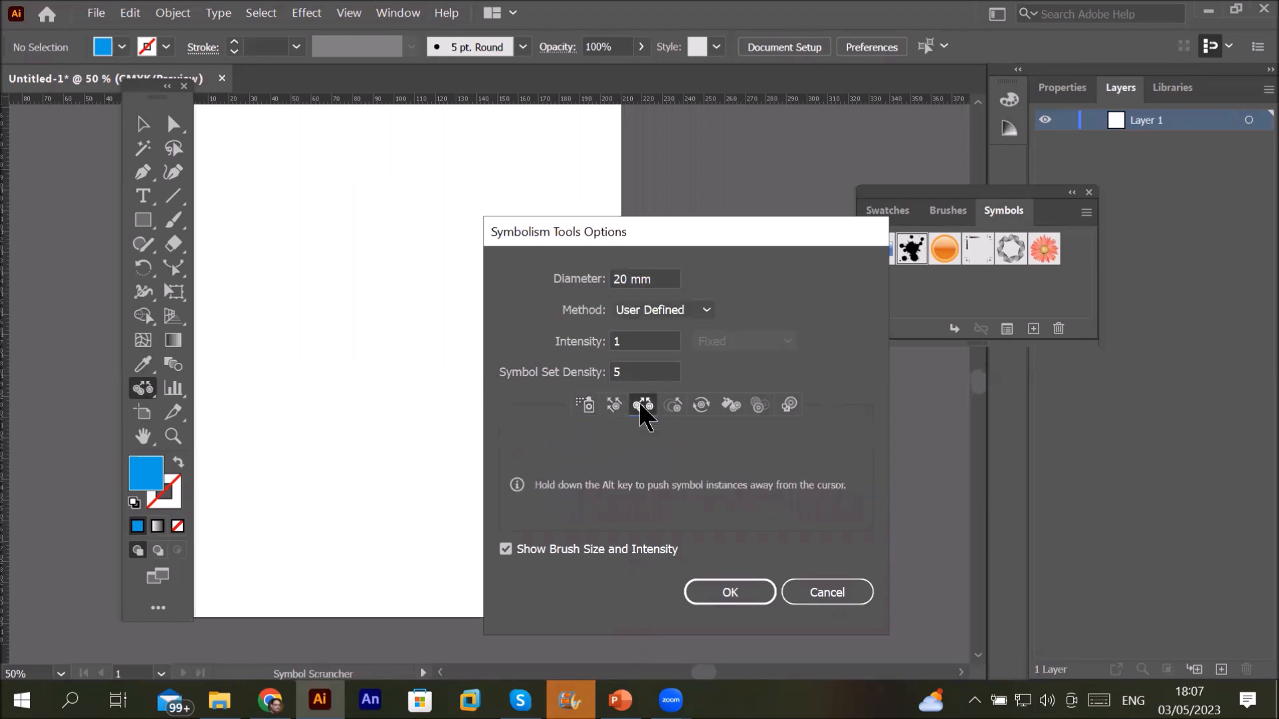
left_click(684, 399)
left_click(701, 401)
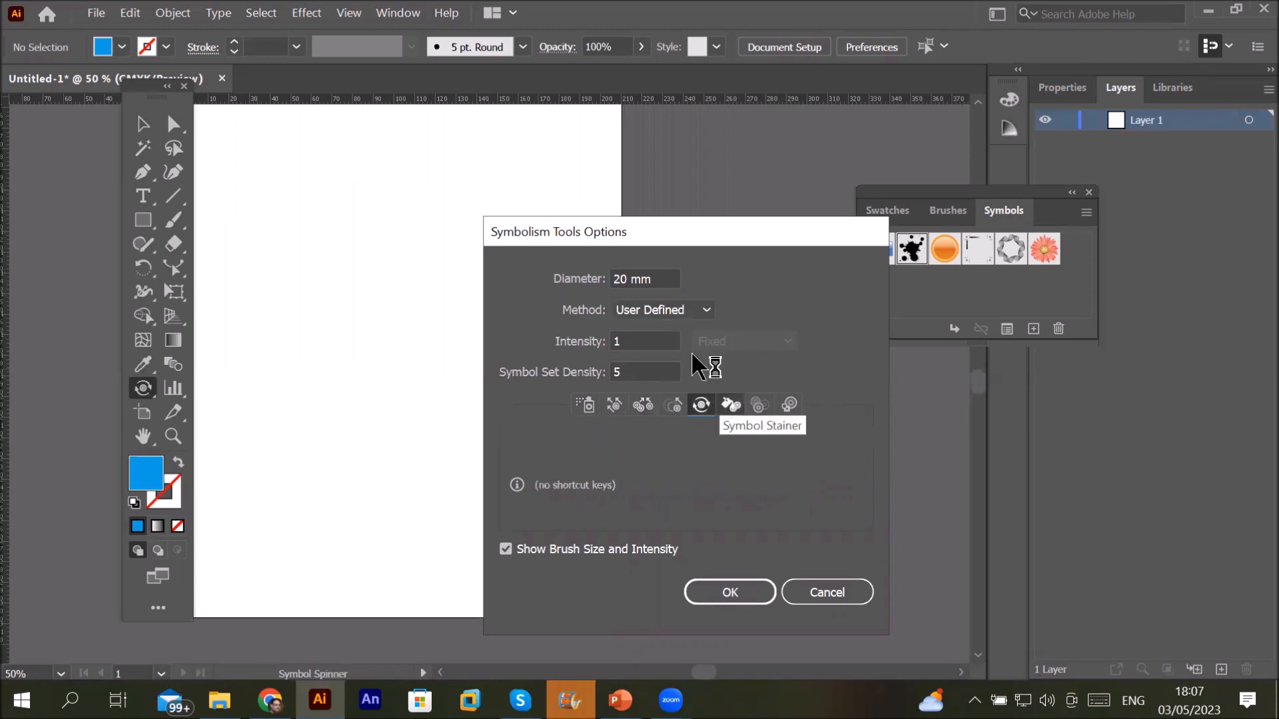
left_click(731, 400)
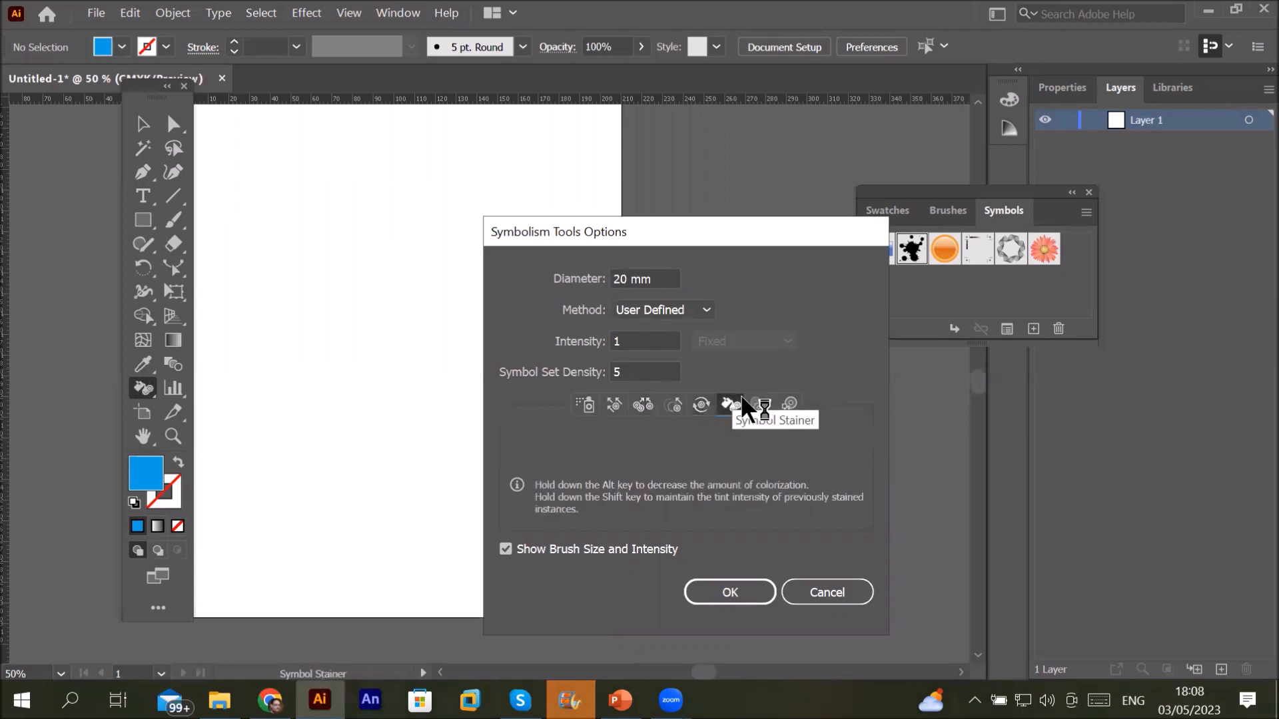
left_click(759, 405)
left_click(587, 404)
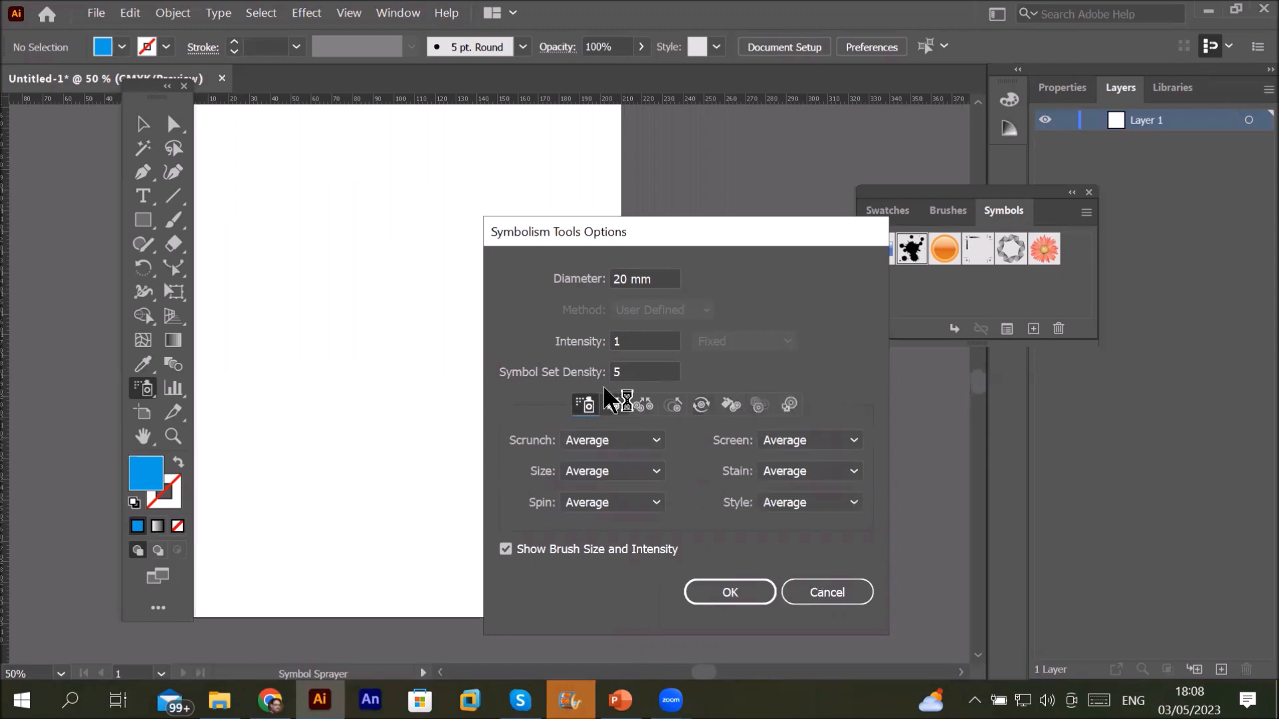
Step: Confirm the sprayer settings of 20 mm diameter, intensity 1 and density 5
double_click(634, 340)
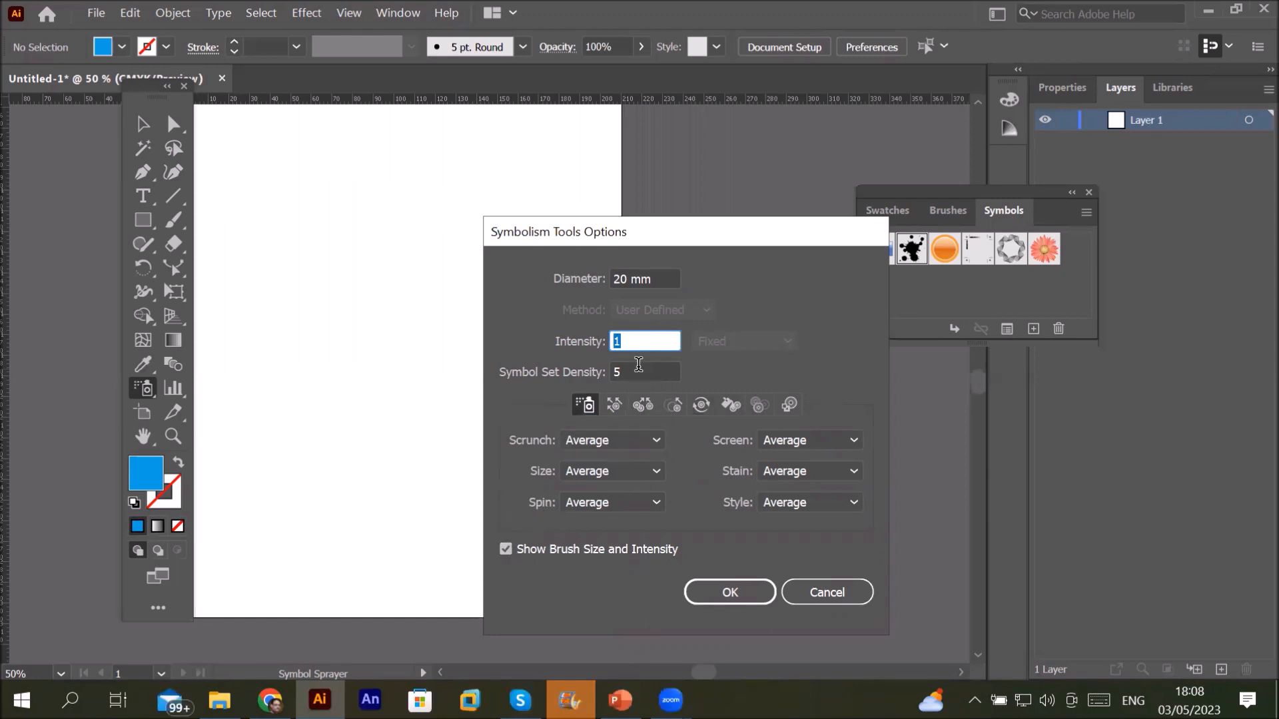
key("Tab")
left_click_drag(666, 277, 553, 277)
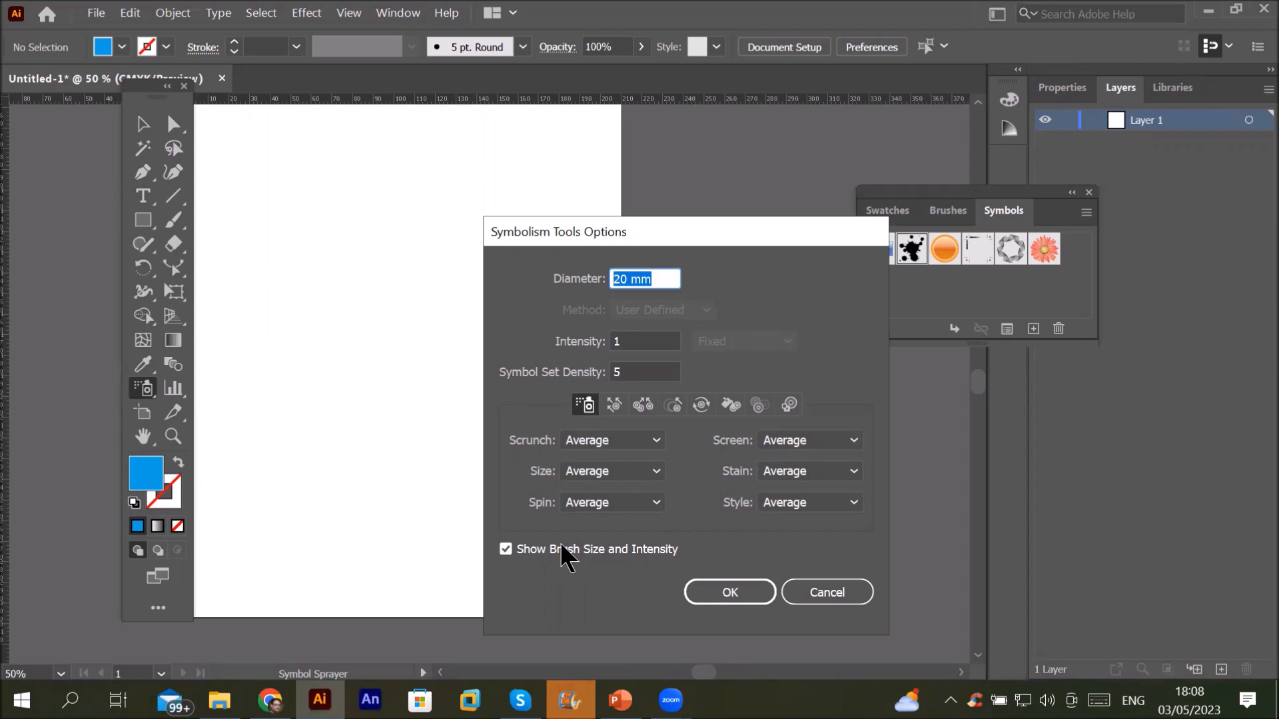
left_click(730, 586)
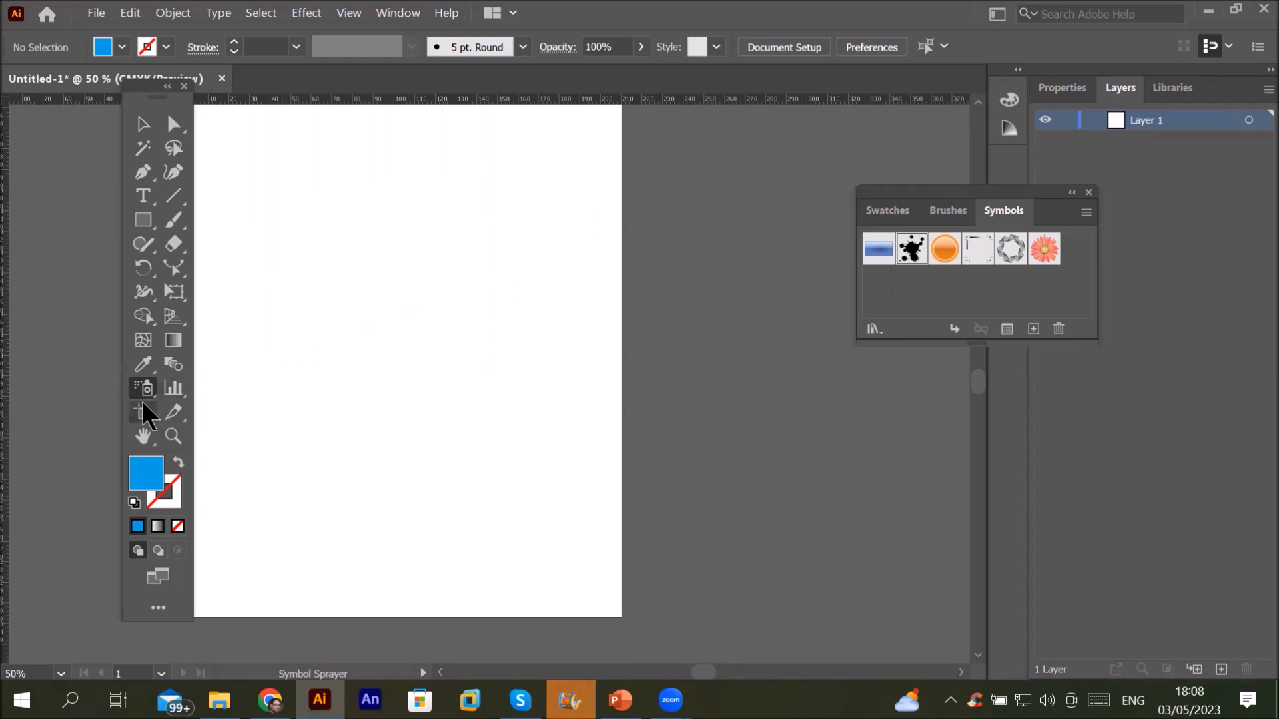
left_click(233, 561)
left_click_drag(387, 562, 593, 559)
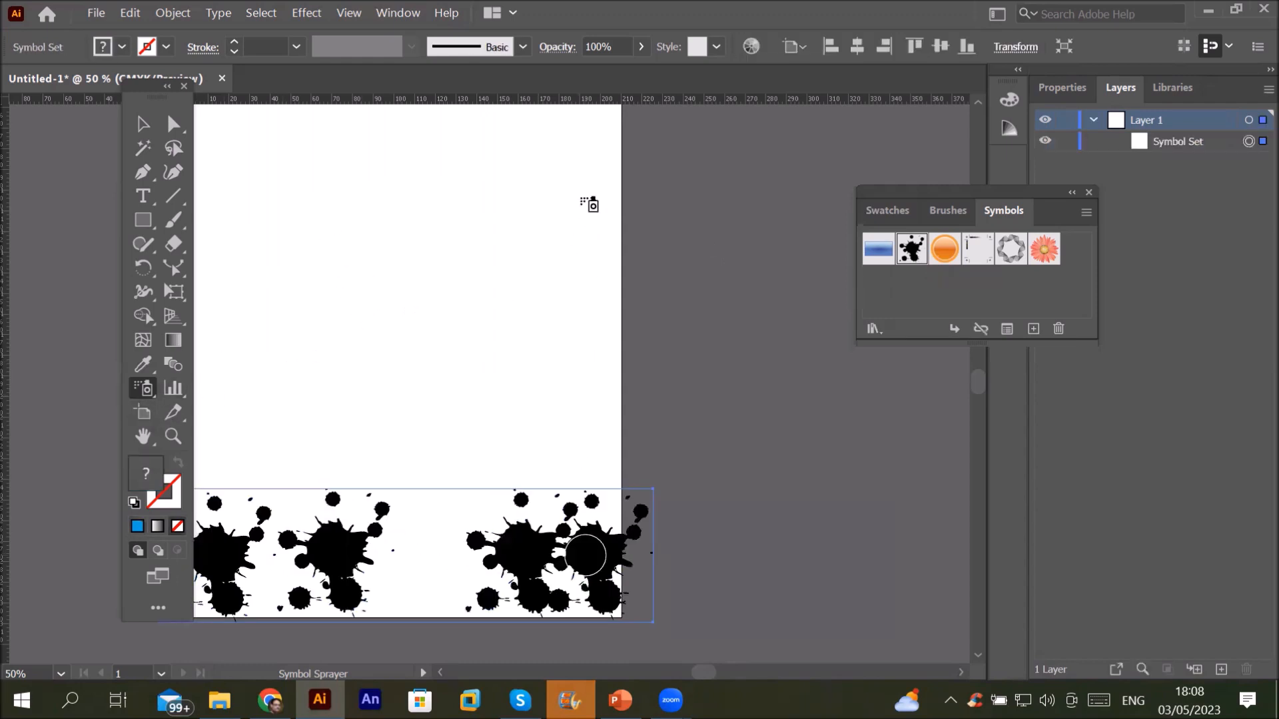
left_click(586, 166)
left_click(233, 186)
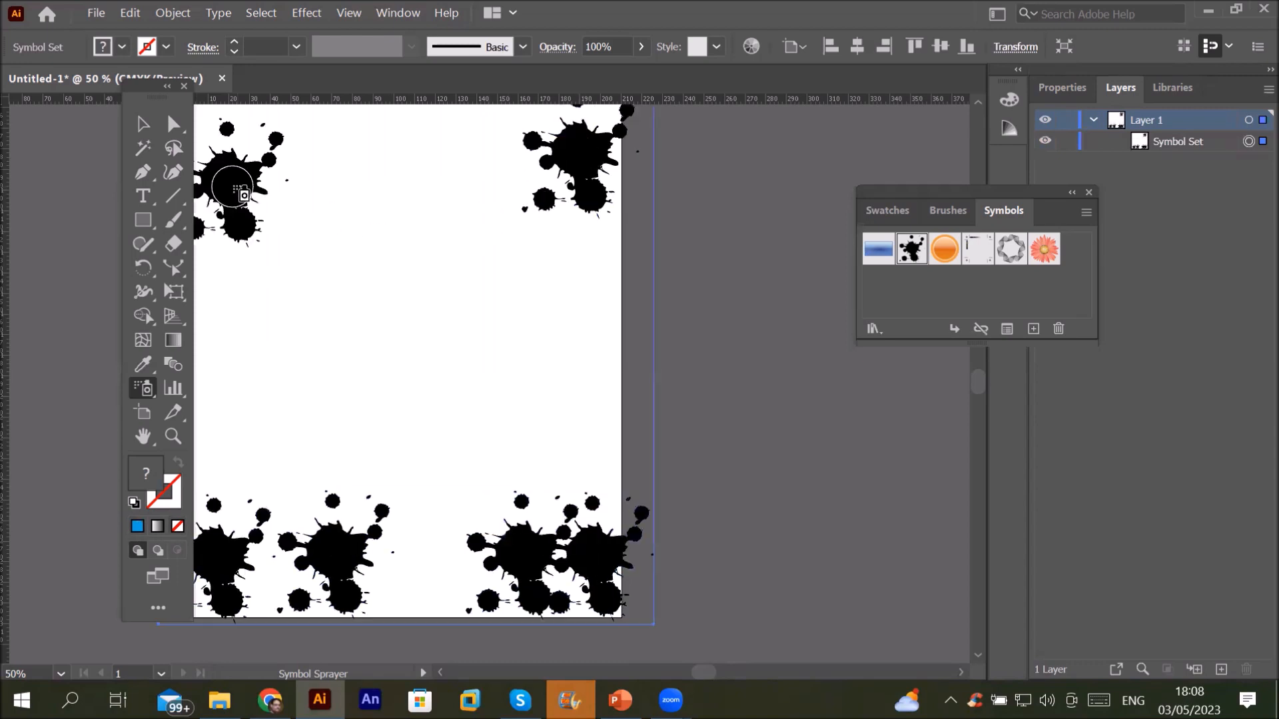
left_click(233, 347)
left_click_drag(570, 329, 565, 321)
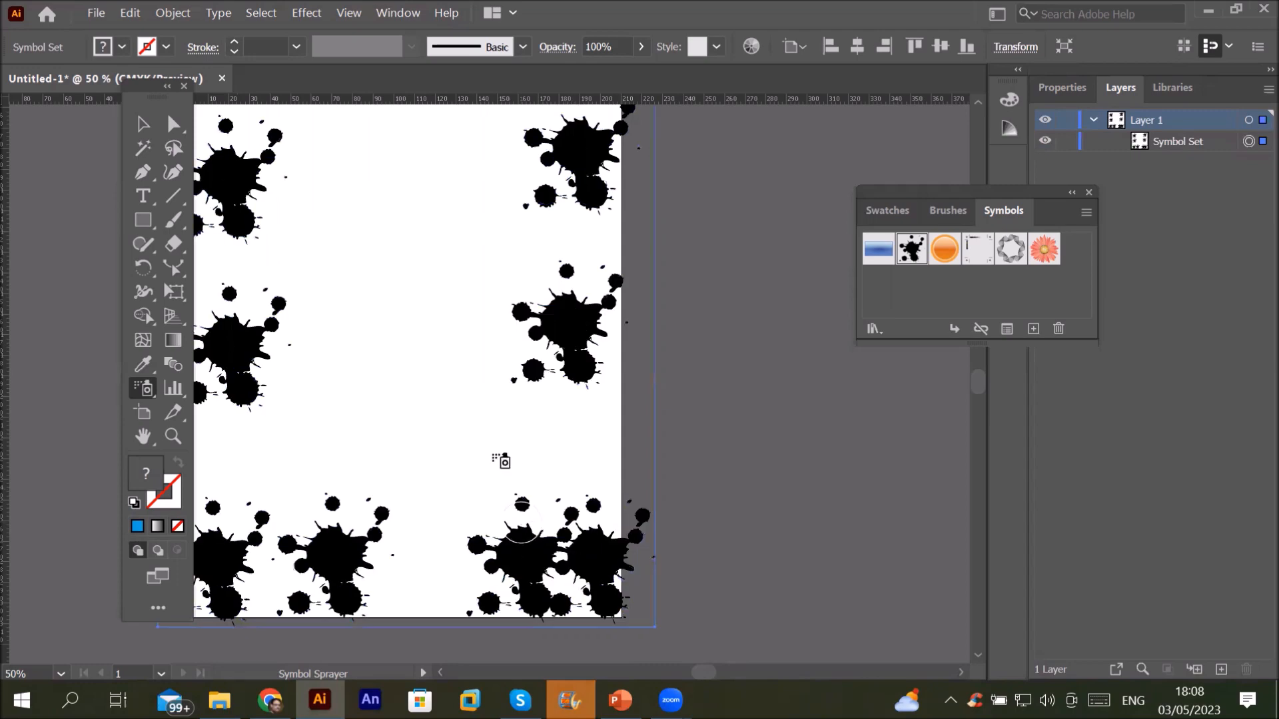
left_click_drag(409, 234, 413, 220)
left_click_drag(430, 410, 430, 409)
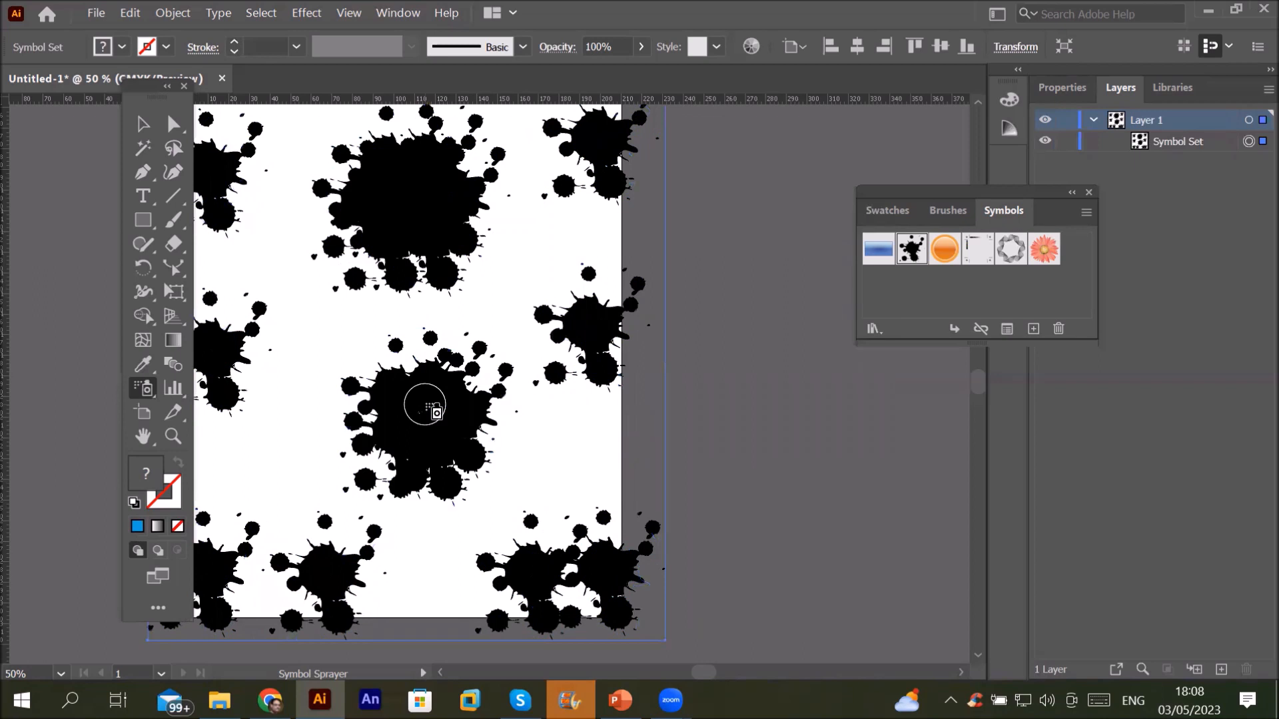
key("Delete")
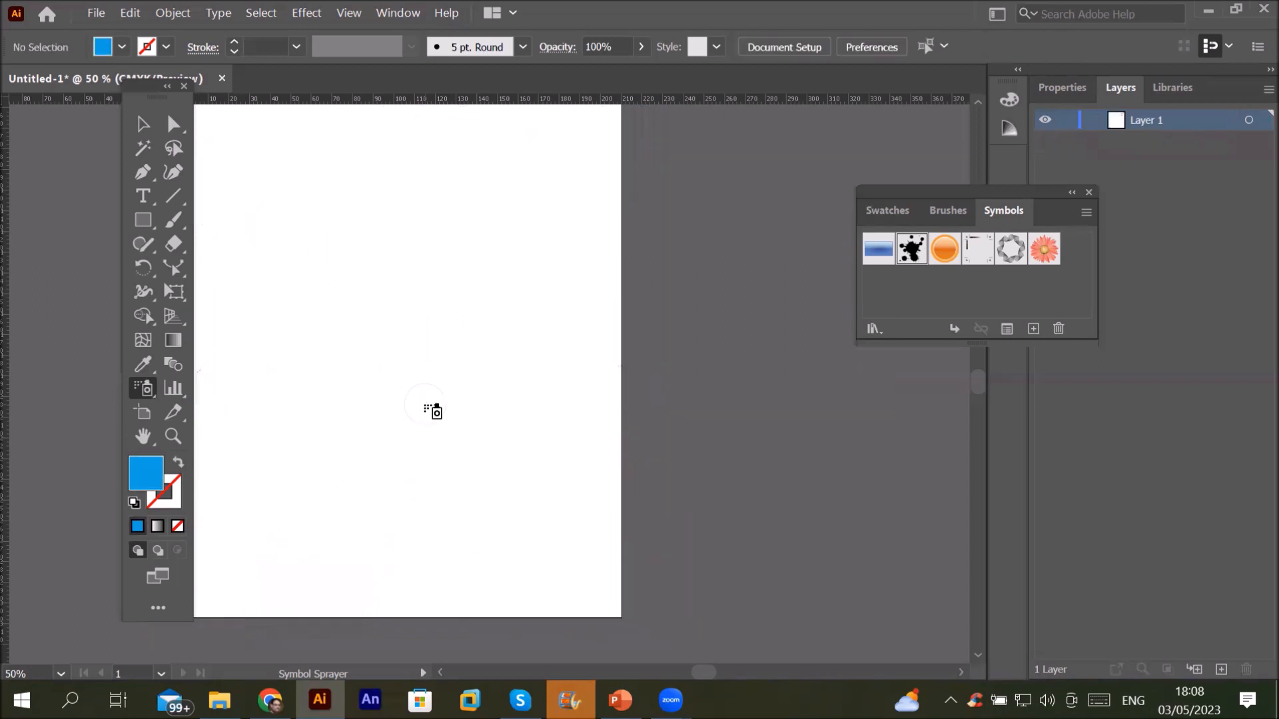
Step: Raise the Symbol Sprayer intensity to 3
double_click(143, 388)
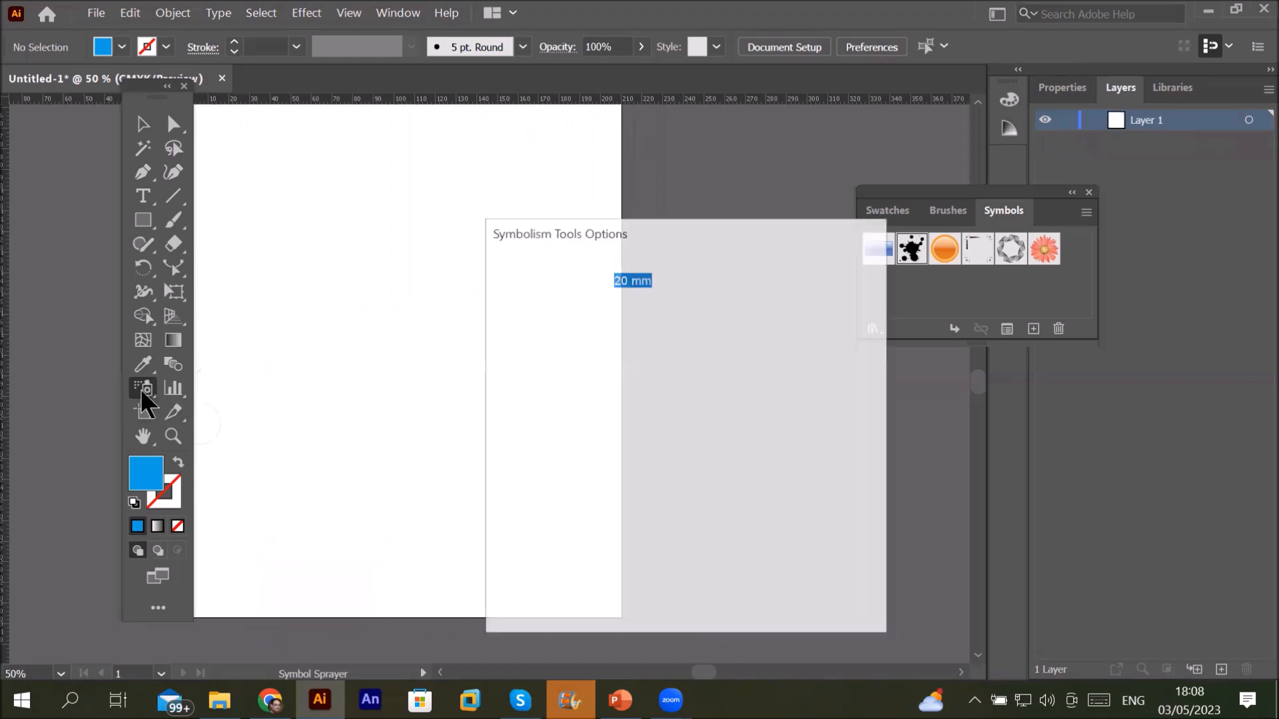
left_click(646, 341)
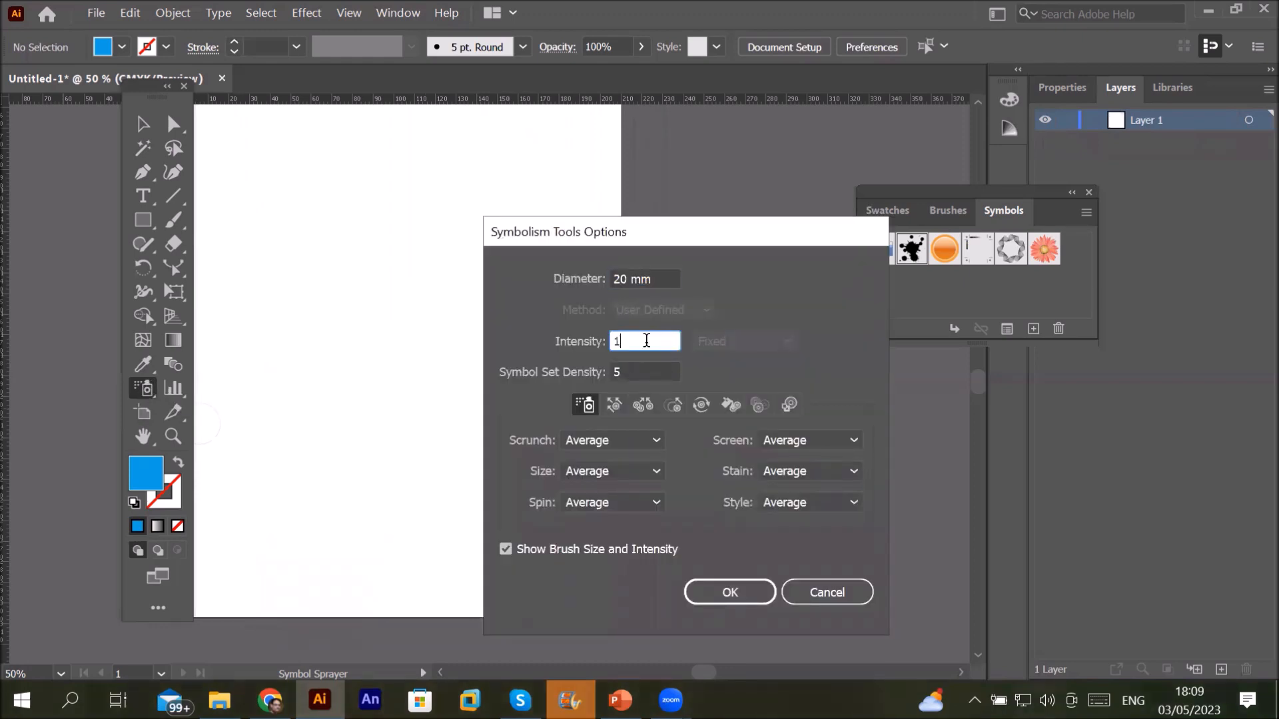
key("Up")
key("Up")
key("Up")
key("Up")
key("Up")
key("Up")
key("Up")
left_click(737, 594)
Step: Test-spray five splatter clusters across the artboard, then delete them
left_click_drag(461, 283, 465, 285)
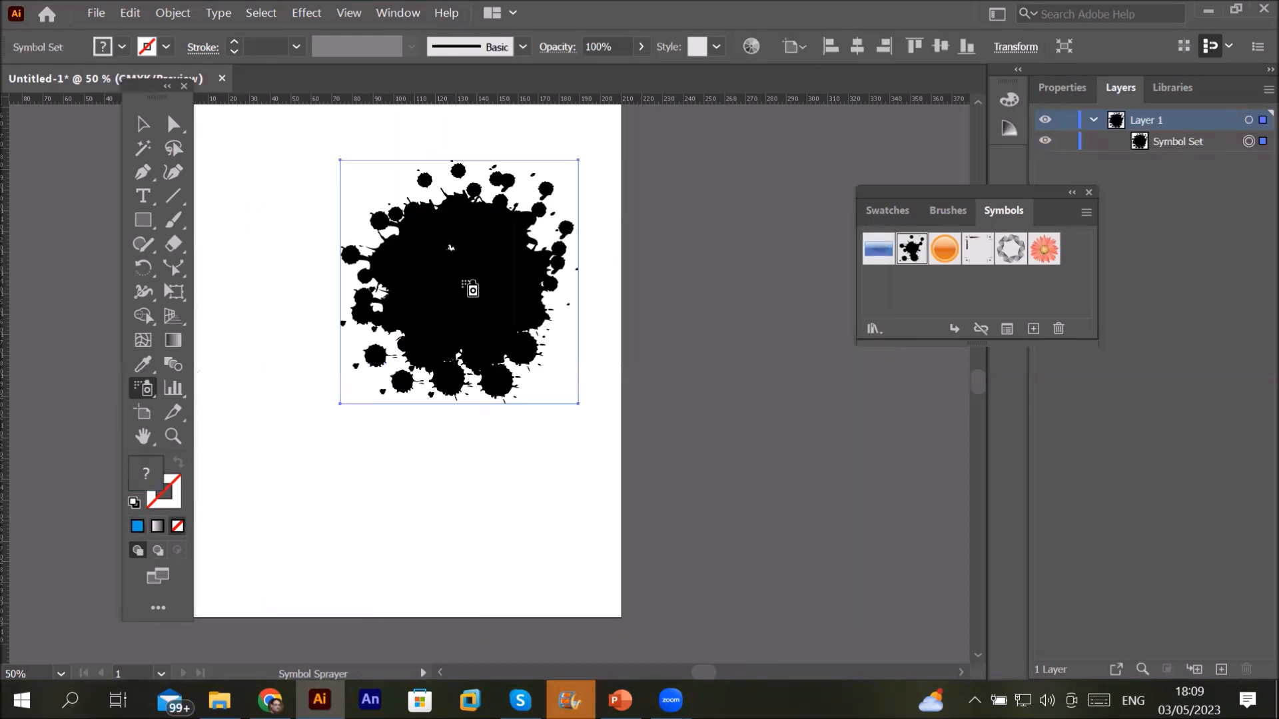
left_click_drag(485, 457, 477, 460)
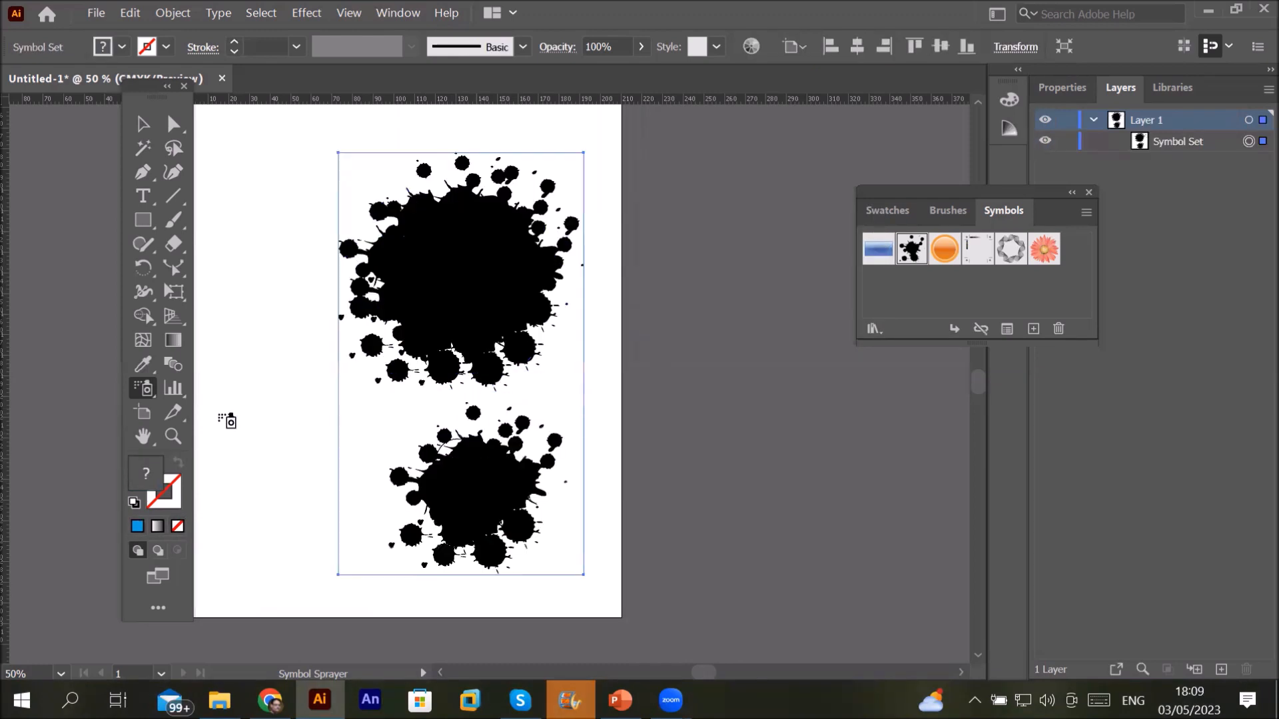
left_click_drag(228, 414, 233, 360)
left_click_drag(260, 257, 263, 257)
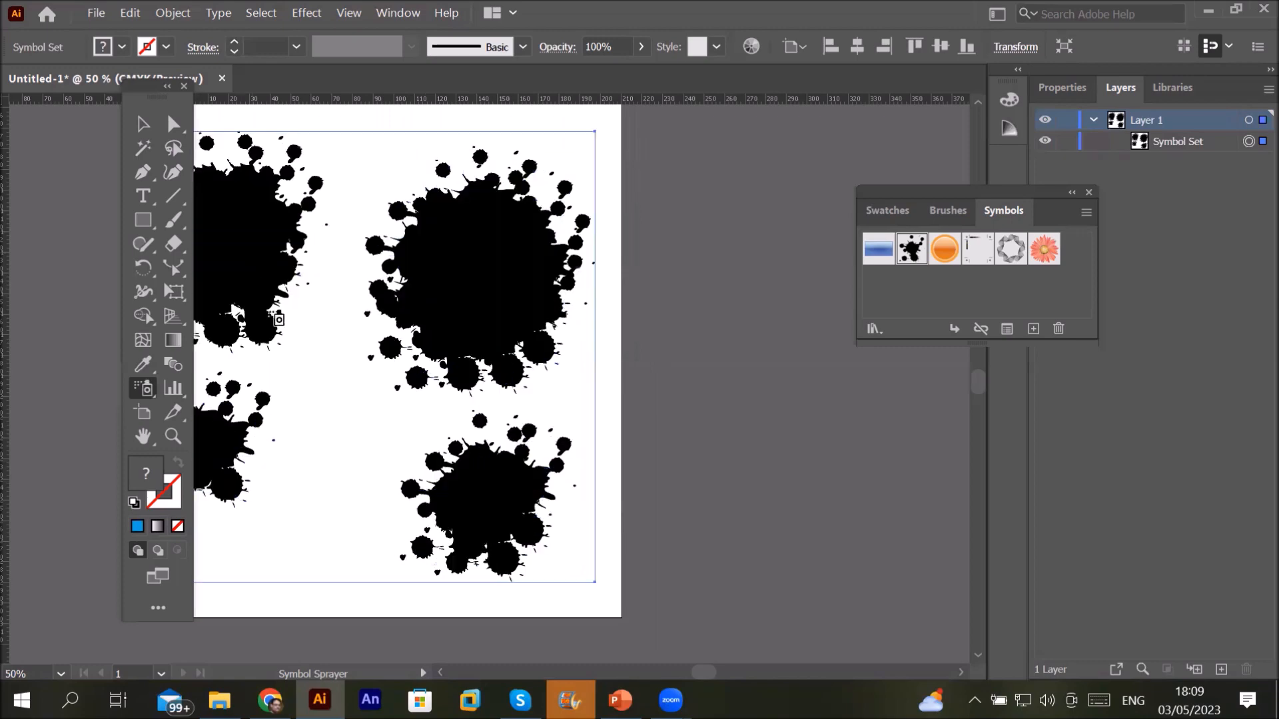
left_click_drag(323, 429, 323, 433)
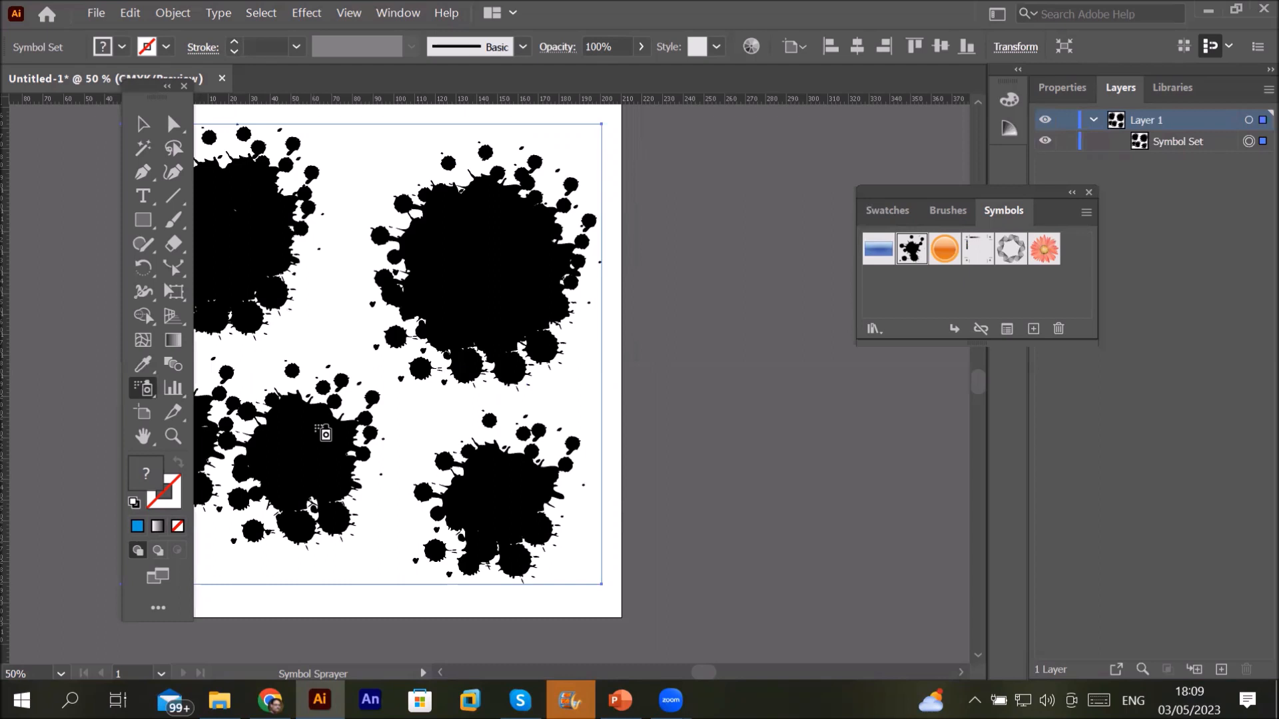
key("Delete")
Step: Choose the Gerbera symbol and spray eight flower clusters around the artboard
left_click(1046, 254)
left_click(502, 200)
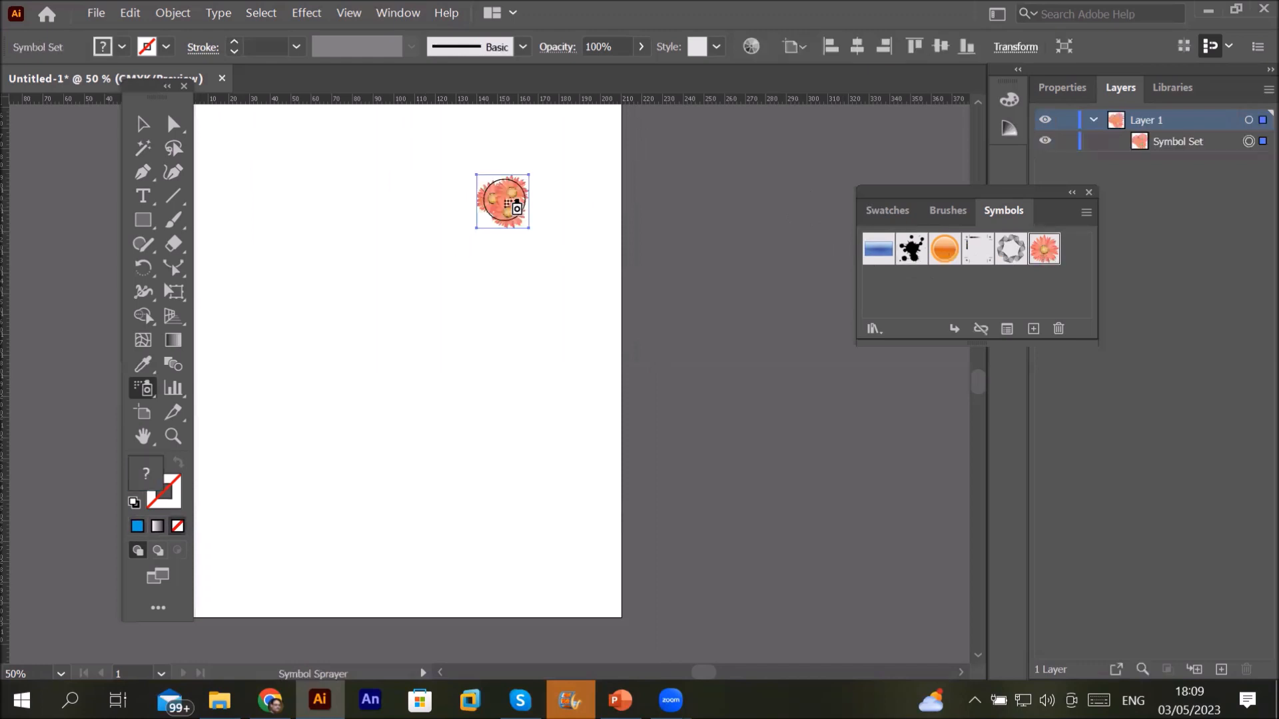
left_click(529, 325)
left_click(531, 477)
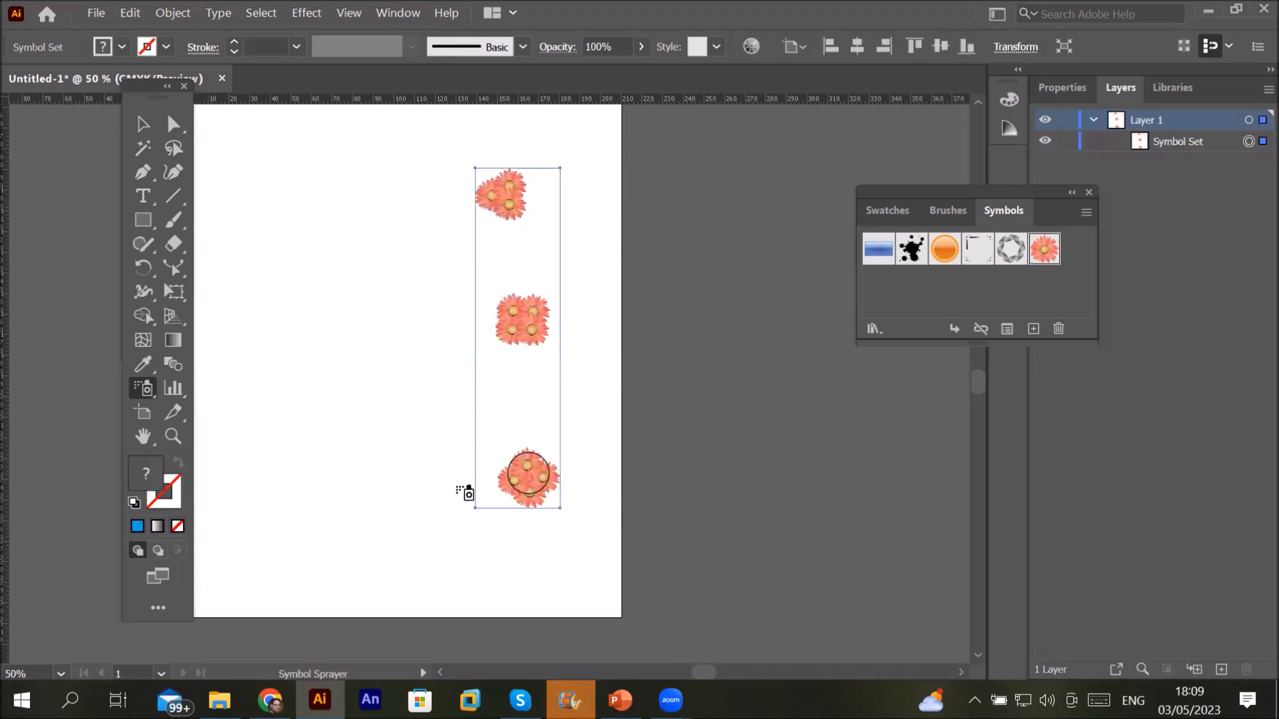
left_click(349, 463)
left_click(344, 278)
left_click(248, 312)
left_click(310, 168)
left_click(407, 325)
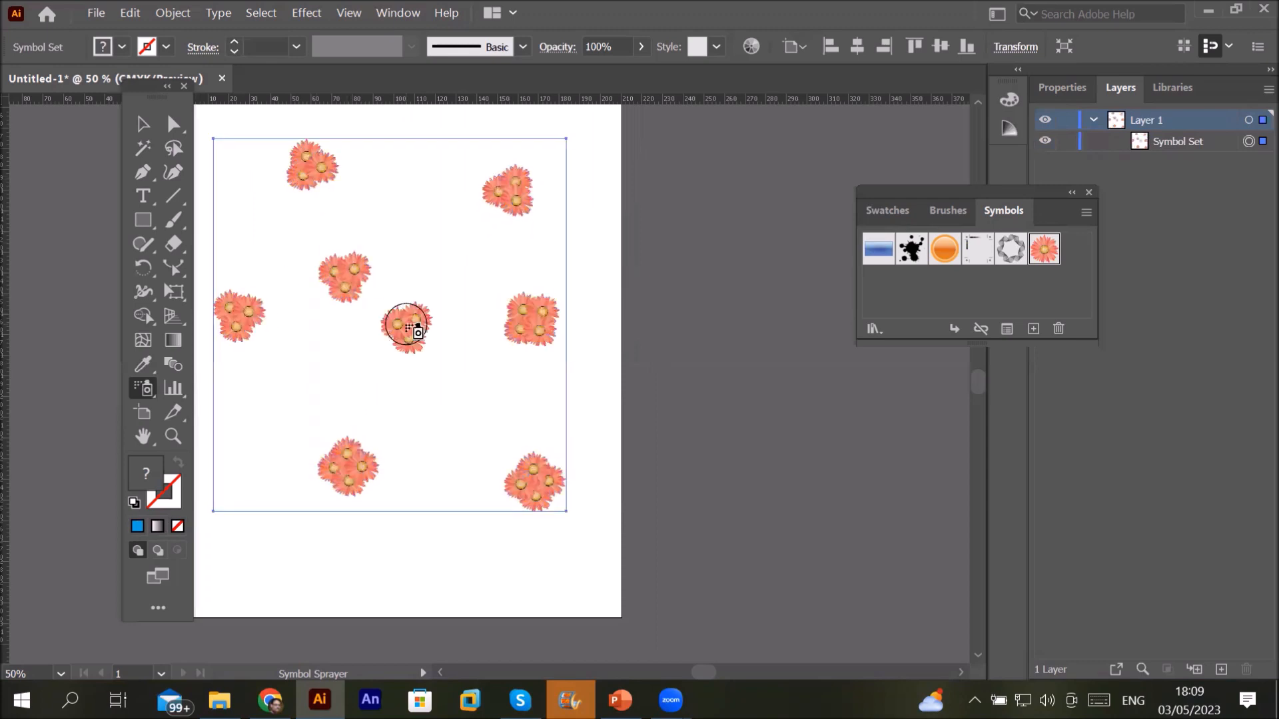
Step: Lower the Symbol Sprayer intensity back to 1
double_click(145, 388)
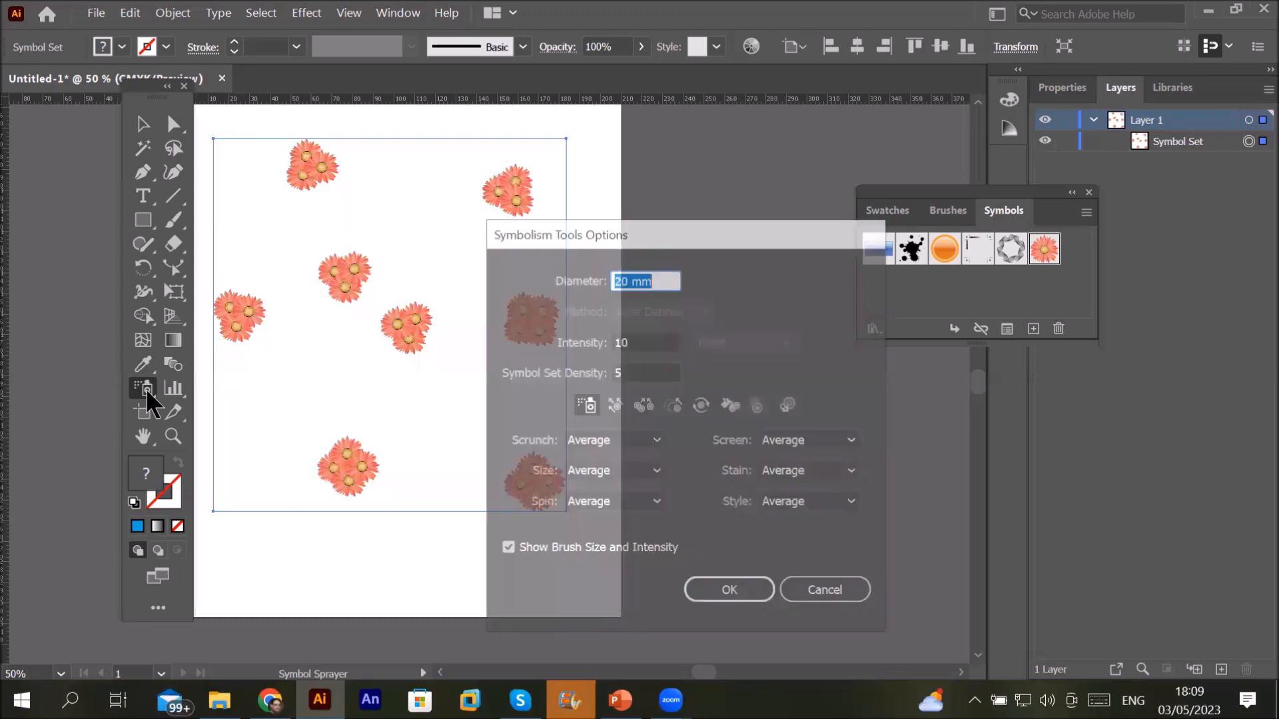
left_click(653, 343)
scroll(653, 343, "down", 7)
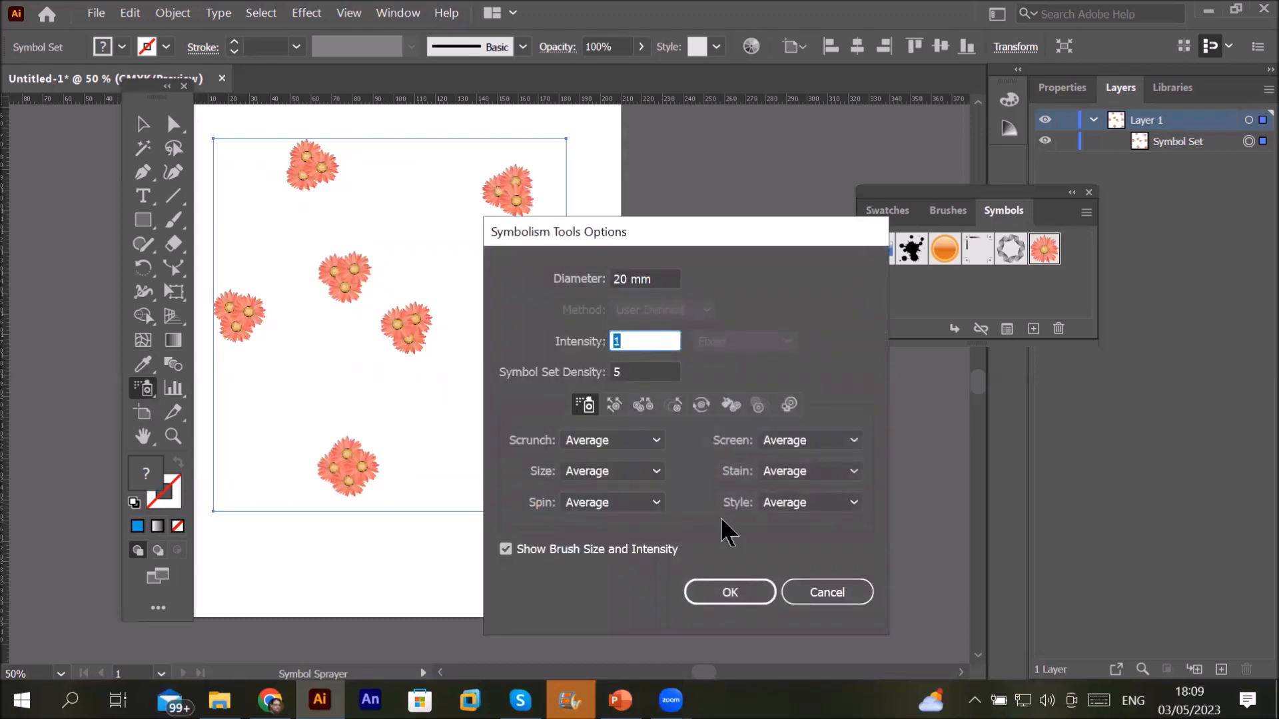
left_click(736, 582)
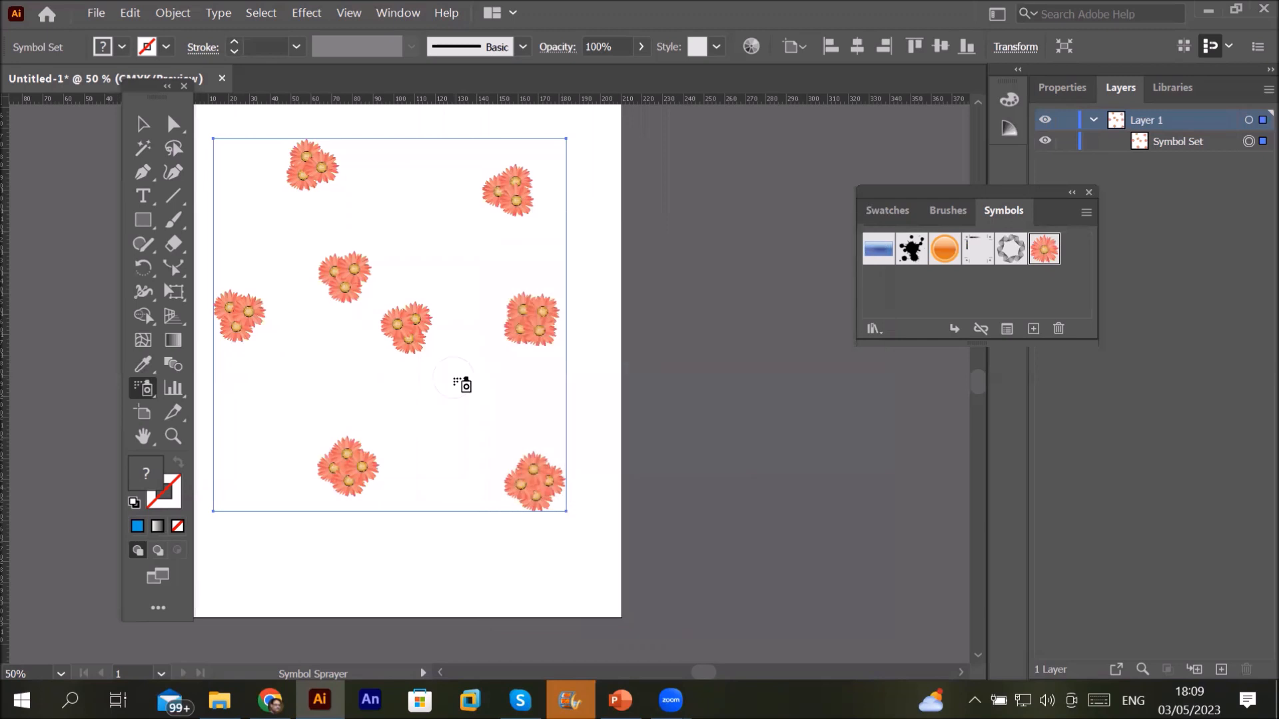
Step: Add single flowers in the lower middle, on the left, and across the middle row
left_click(456, 384)
left_click(456, 465)
left_click(534, 405)
left_click(261, 384)
left_click(248, 451)
left_click(307, 383)
left_click(351, 381)
left_click(402, 410)
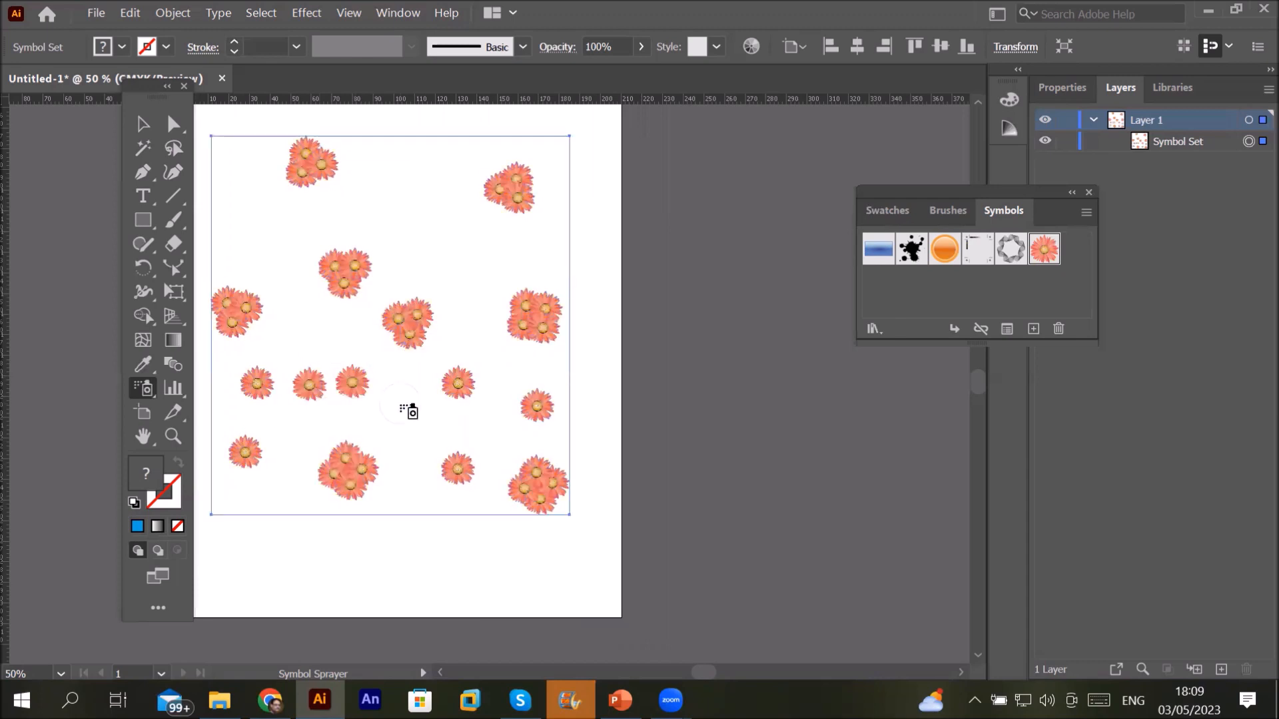
Step: Fill the lower area and bottom of the page with more single flowers
left_click(413, 475)
left_click(393, 523)
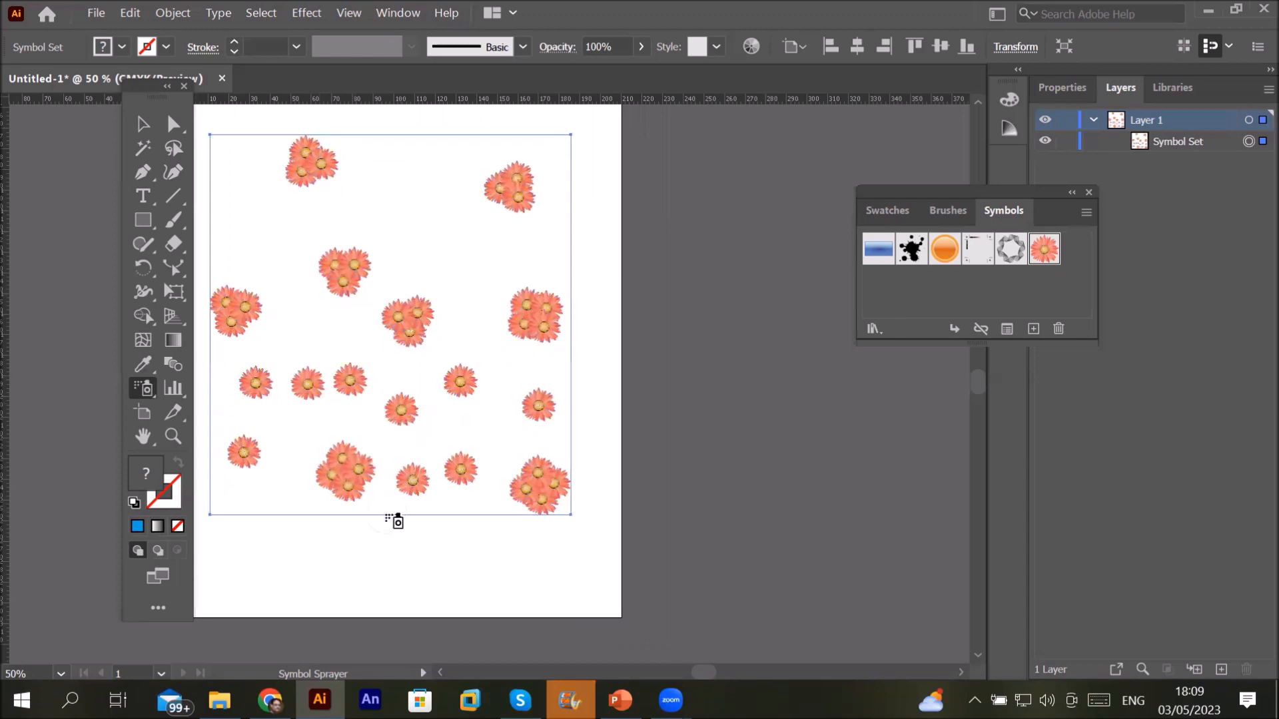
left_click(445, 574)
left_click(323, 578)
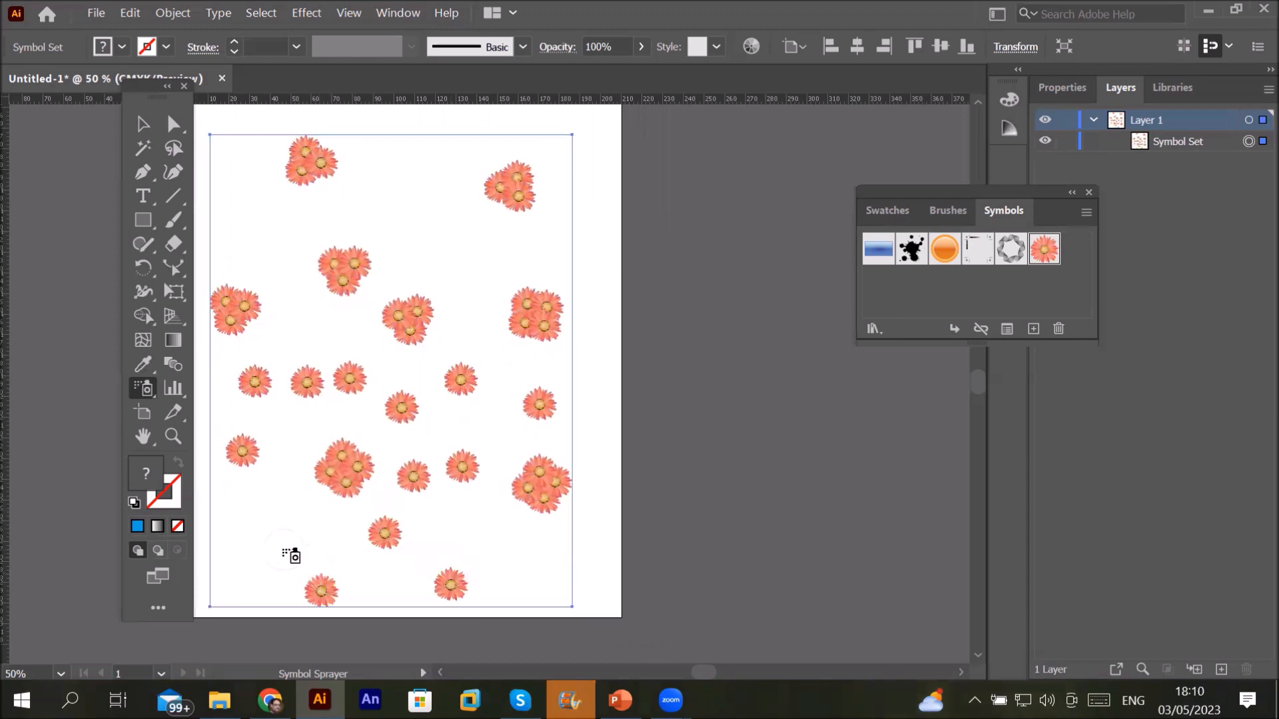
left_click(277, 553)
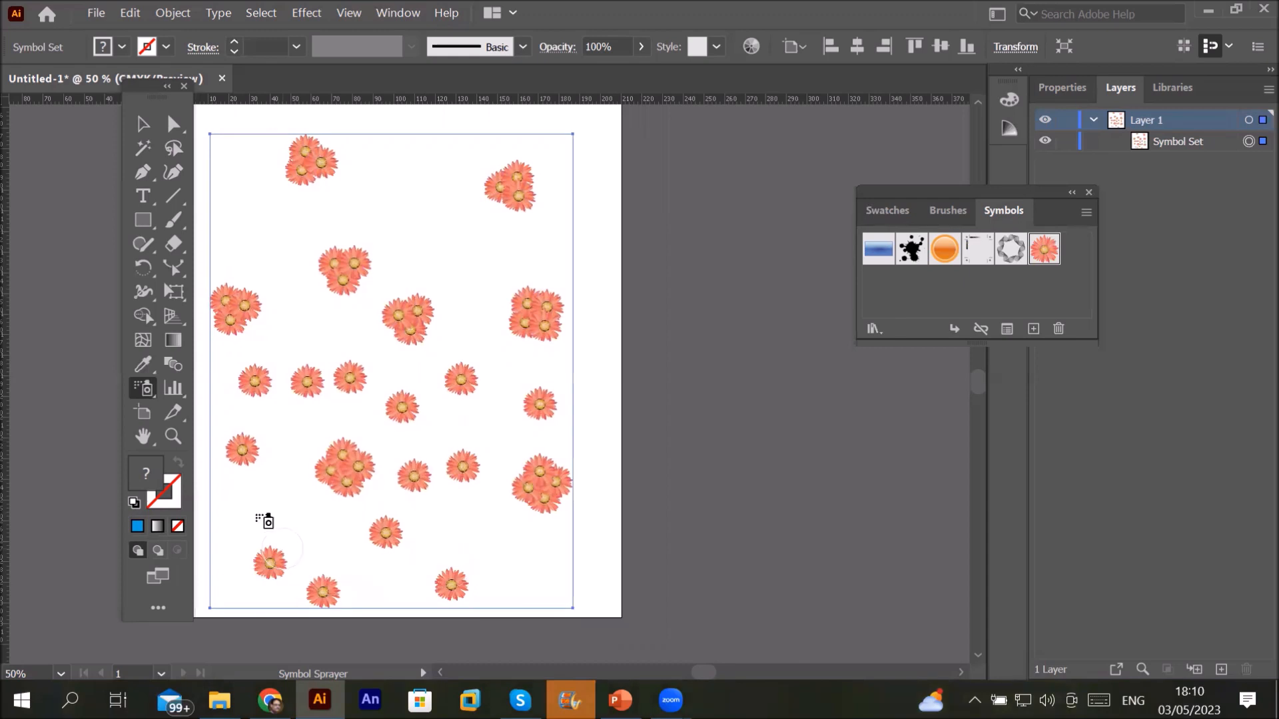
Step: Raise the Symbol Sprayer intensity to 10 and spray flower clusters across the upper and middle page
double_click(147, 389)
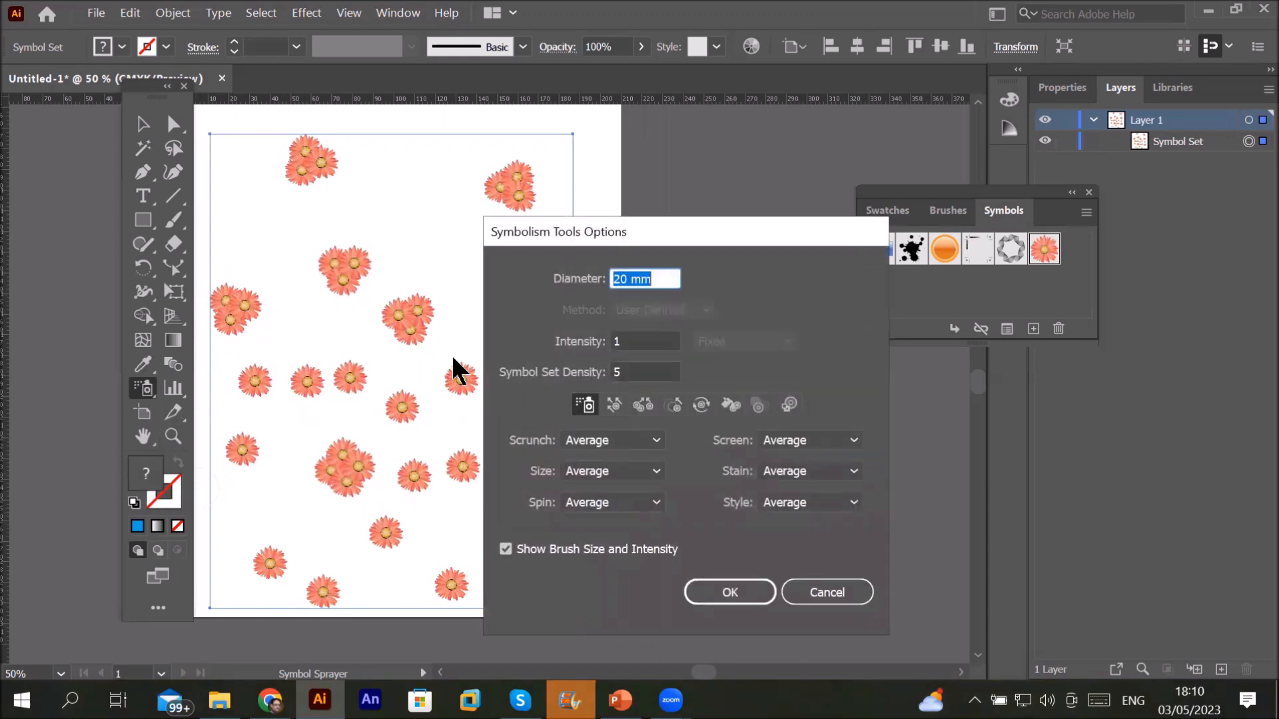
left_click(666, 342)
scroll(667, 343, "up", 4)
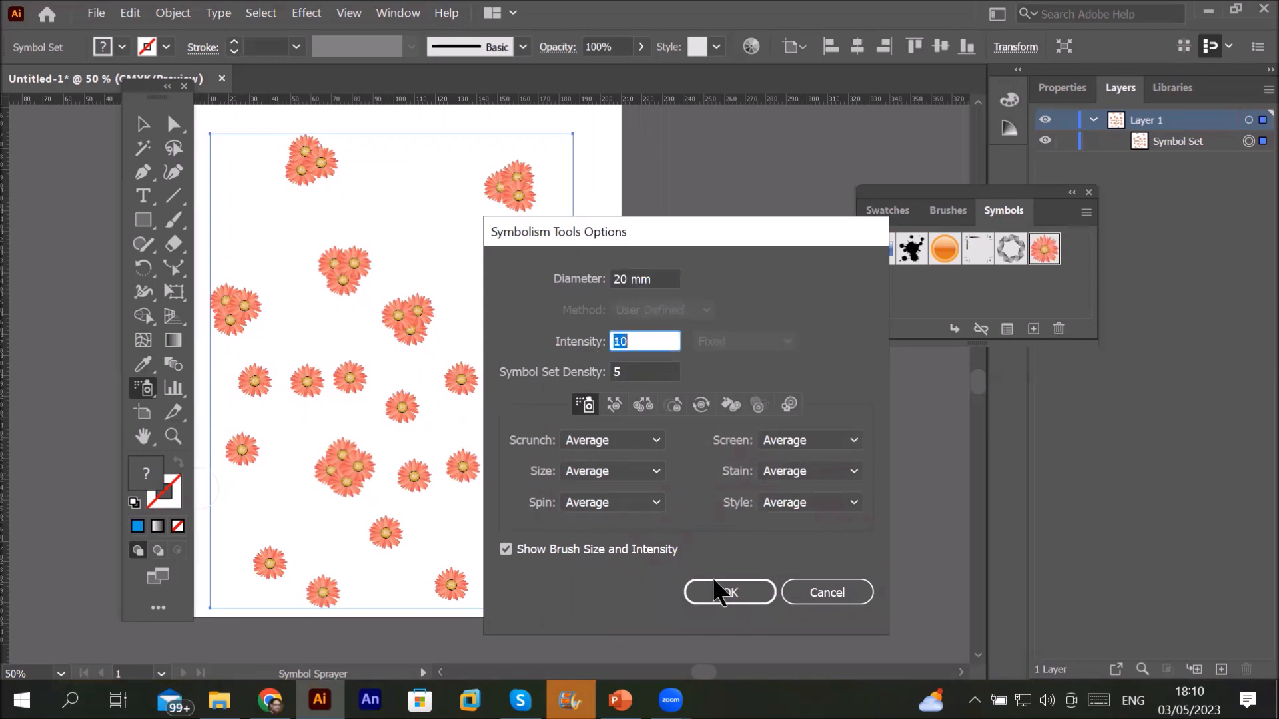
left_click(726, 593)
left_click(418, 186)
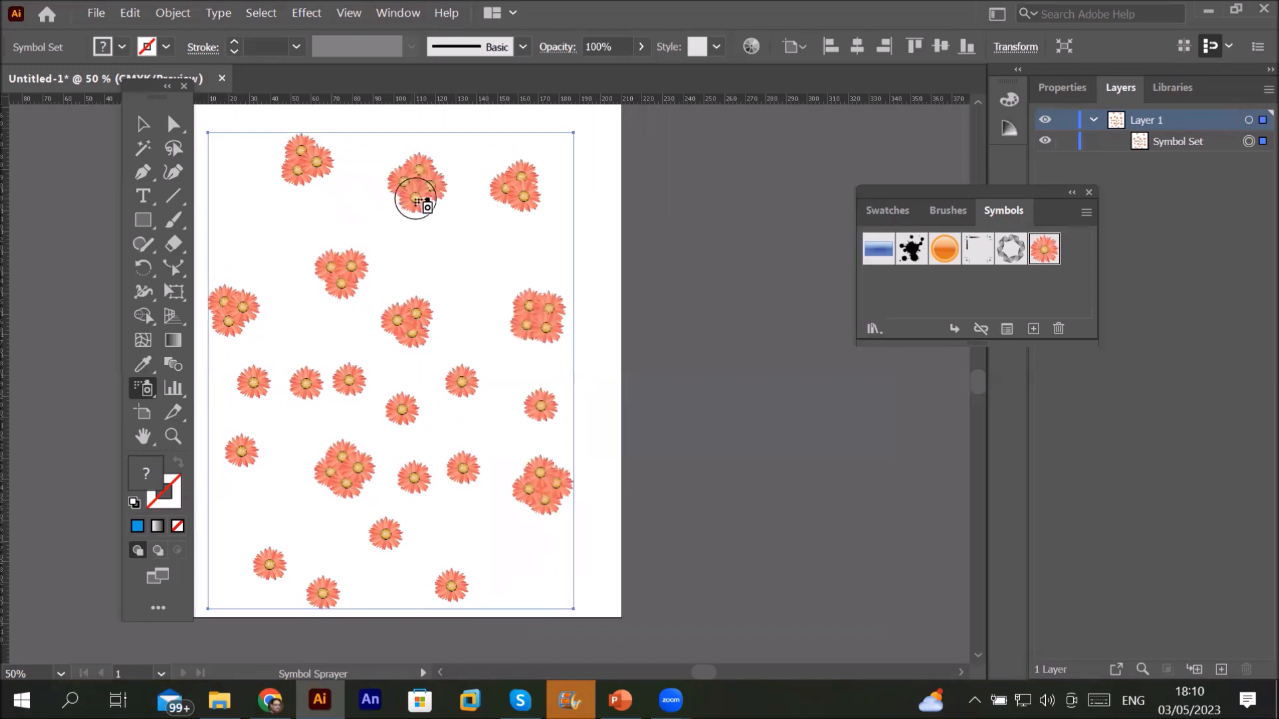
left_click(248, 207)
left_click(426, 245)
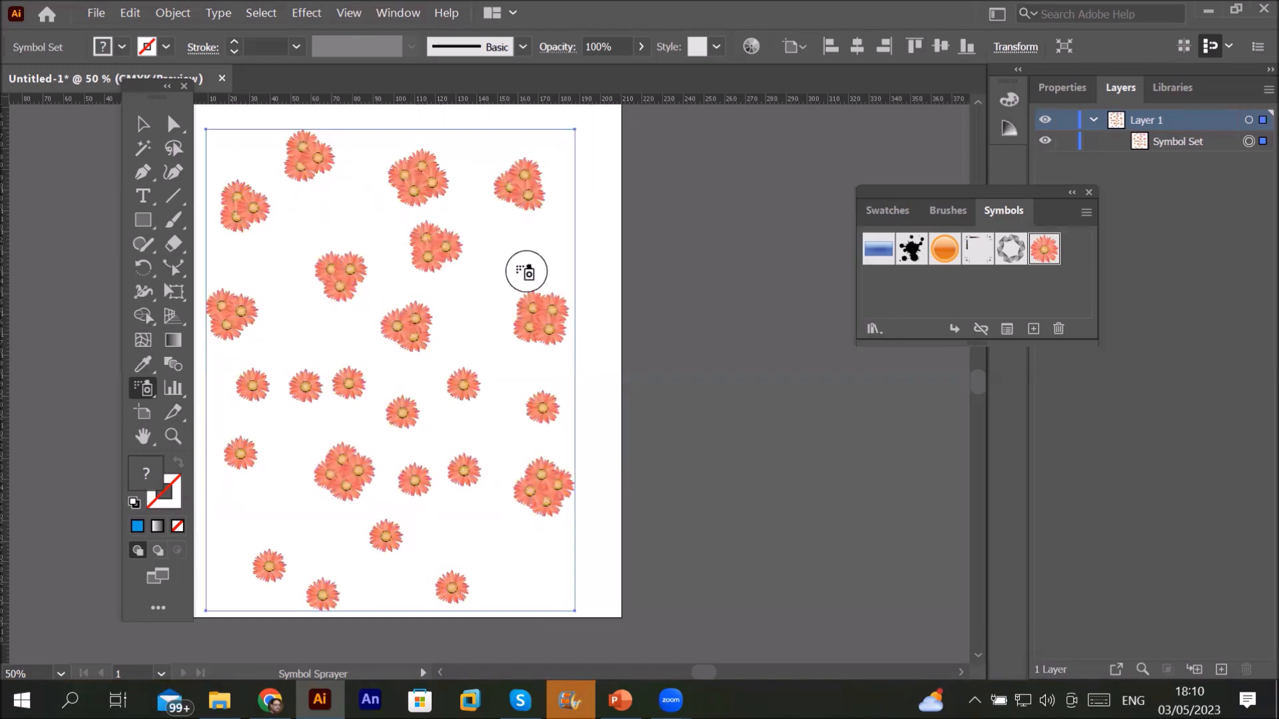
left_click(526, 253)
left_click(467, 313)
mouse_move(368, 321)
left_mouse_down()
mouse_move(302, 323)
mouse_move(393, 365)
mouse_move(532, 391)
mouse_move(495, 435)
mouse_move(478, 519)
mouse_move(540, 578)
left_mouse_up()
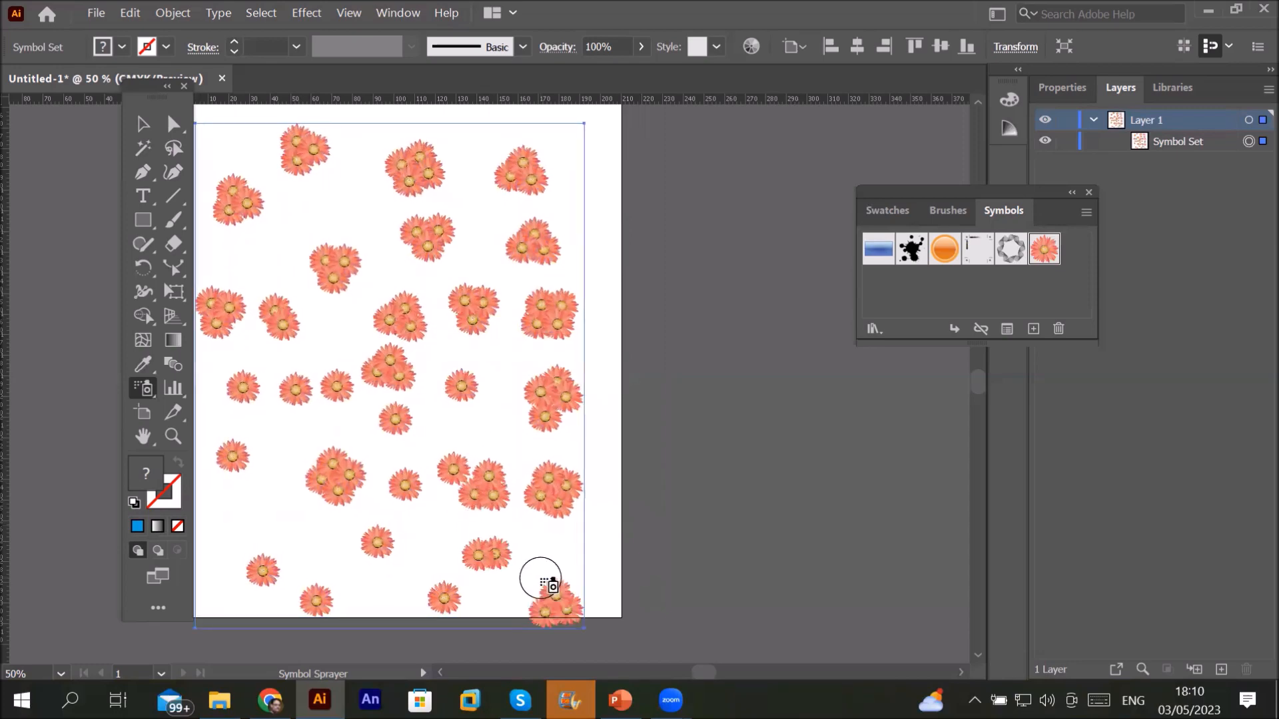
Step: Set the Symbol Set Density to 10 and spray flowers down the left, building a lower-left blob
double_click(135, 385)
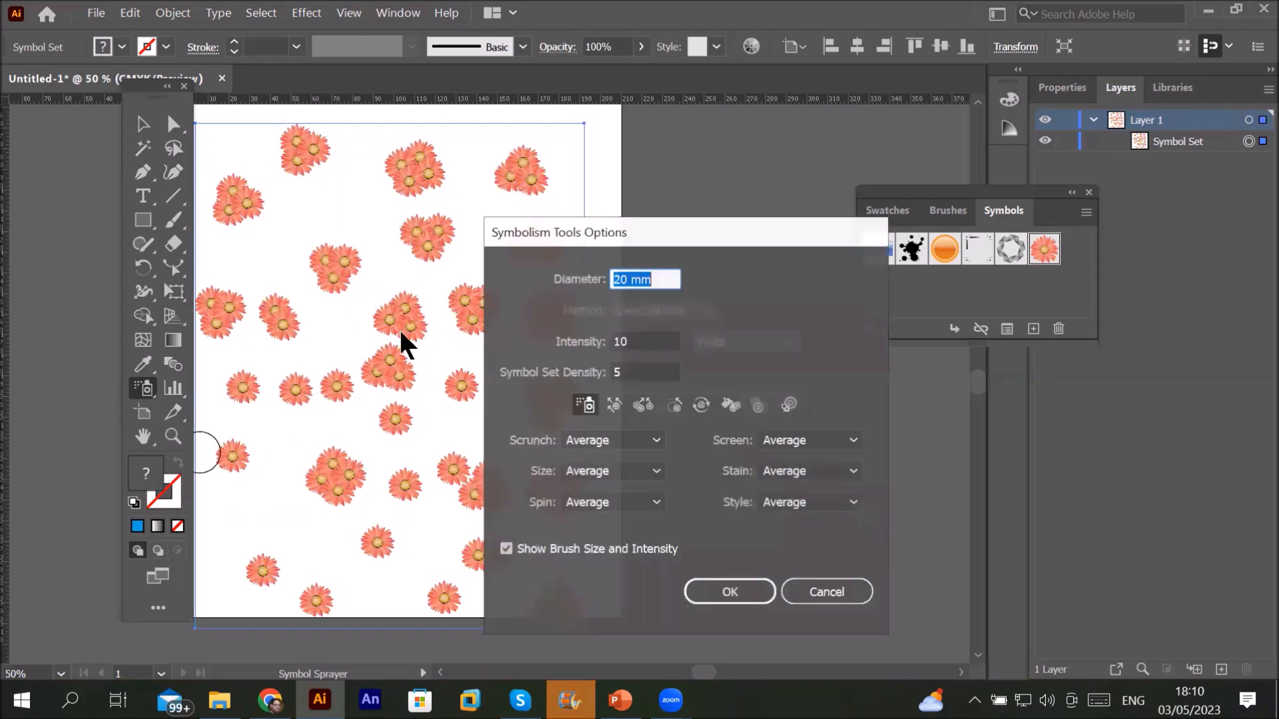
left_click(651, 372)
scroll(651, 373, "up", 5)
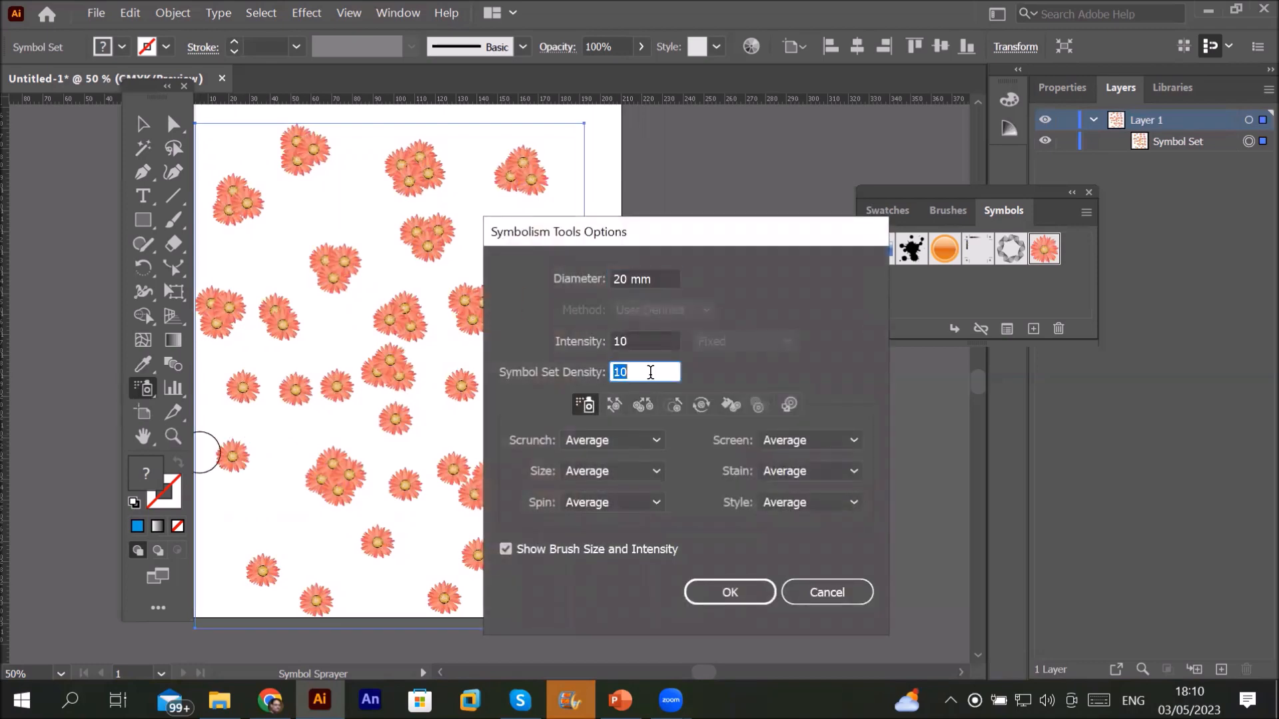
left_click(730, 592)
mouse_move(378, 231)
left_mouse_down()
mouse_move(307, 252)
mouse_move(281, 301)
mouse_move(285, 373)
left_mouse_up()
left_click_drag(302, 433, 309, 448)
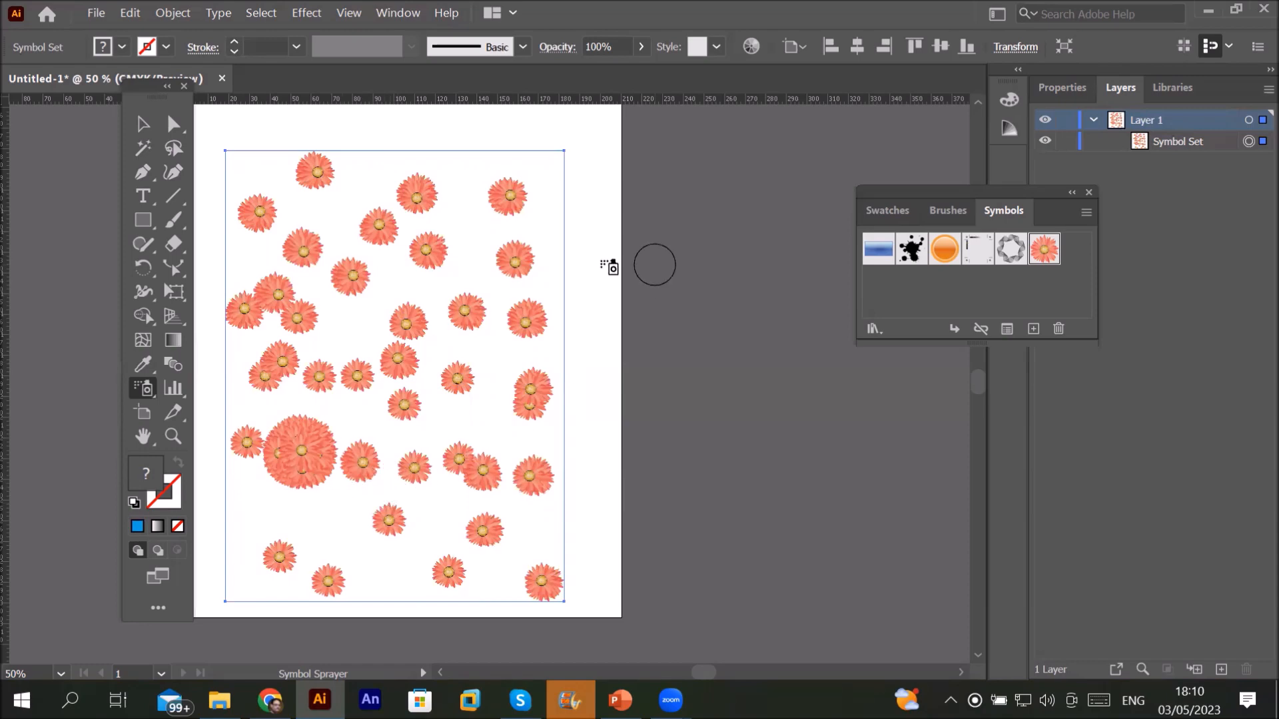
Step: Delete the flower symbol set and keep the sprayer's Scrunch option at Average
key("Delete")
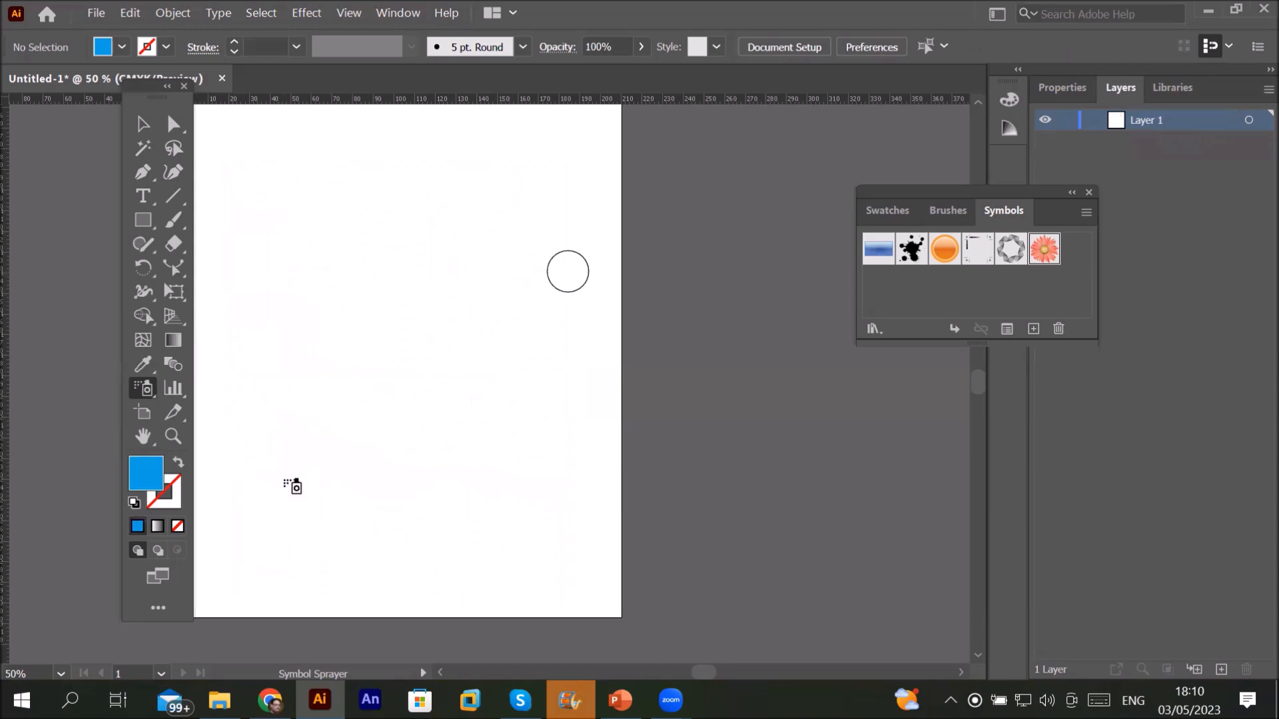
double_click(143, 389)
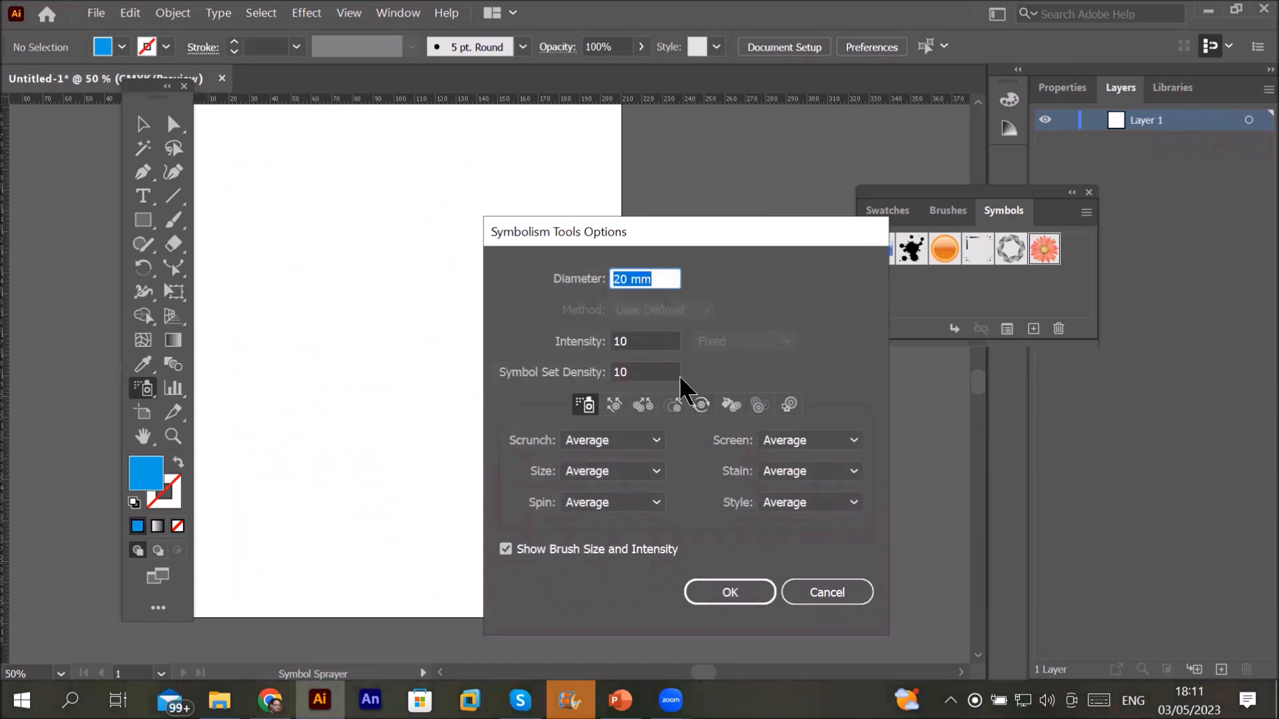
left_click(656, 441)
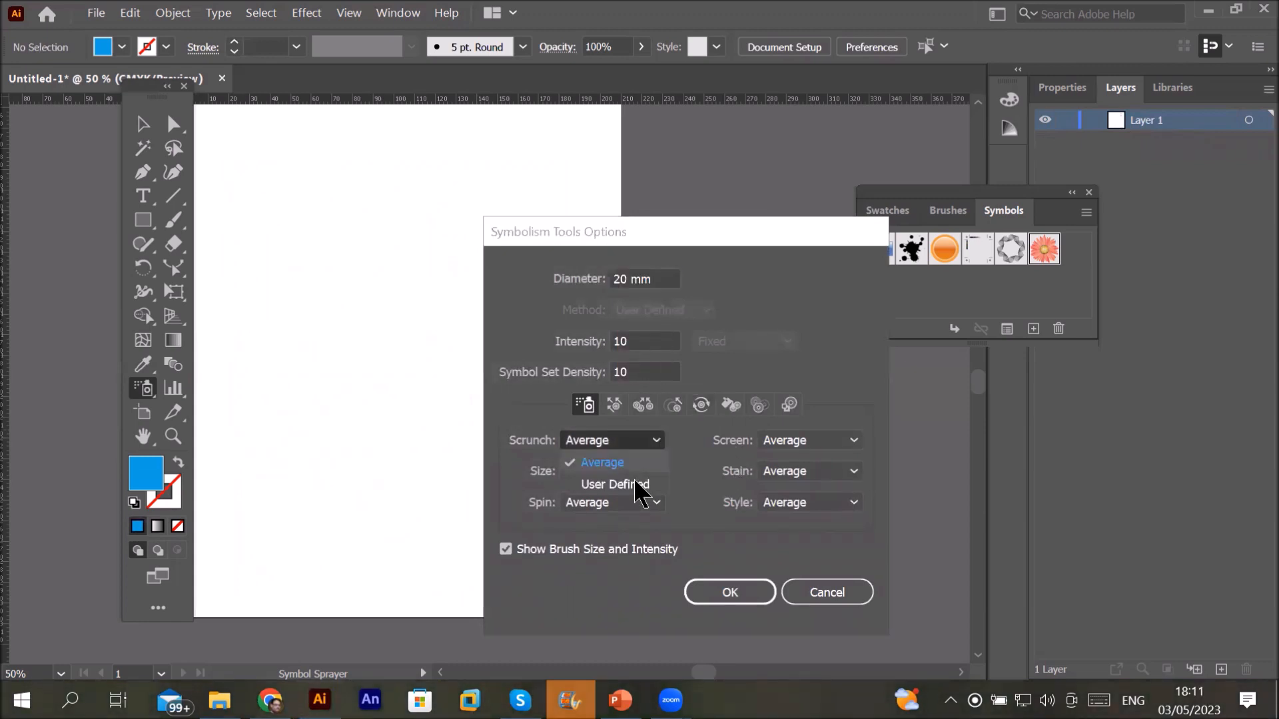
left_click(638, 484)
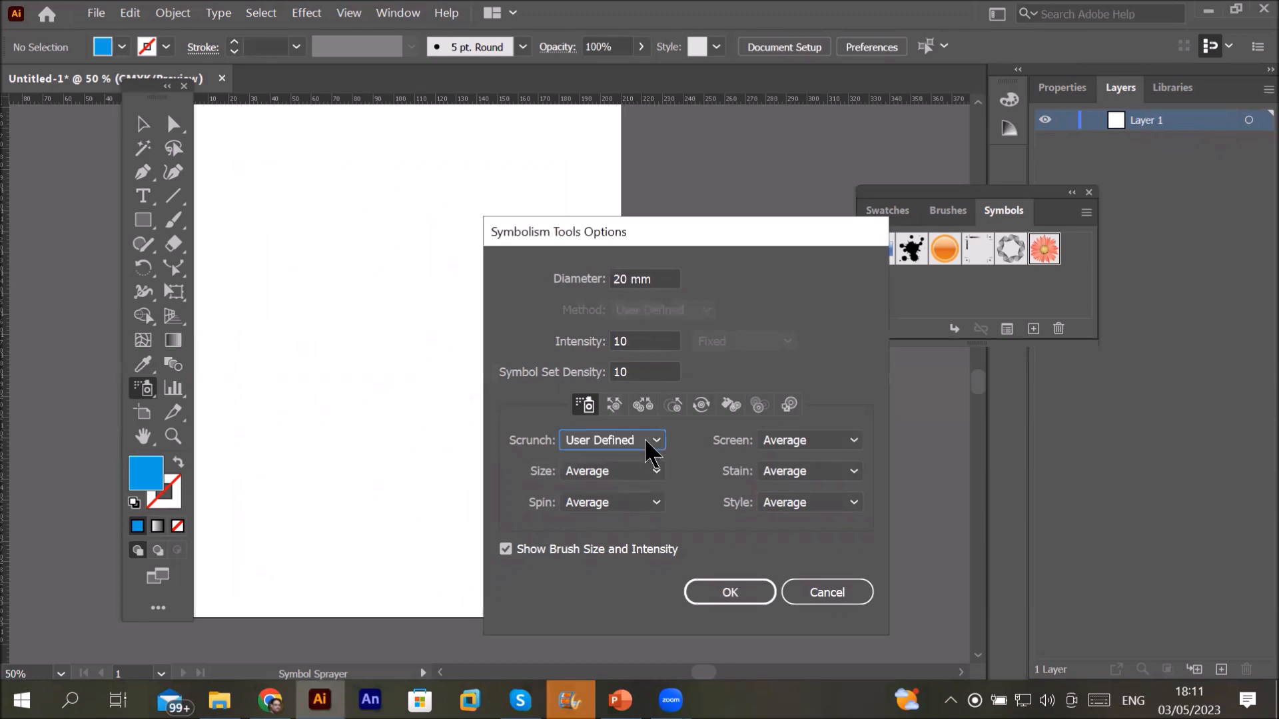
left_click(653, 441)
left_click(638, 471)
left_click(726, 592)
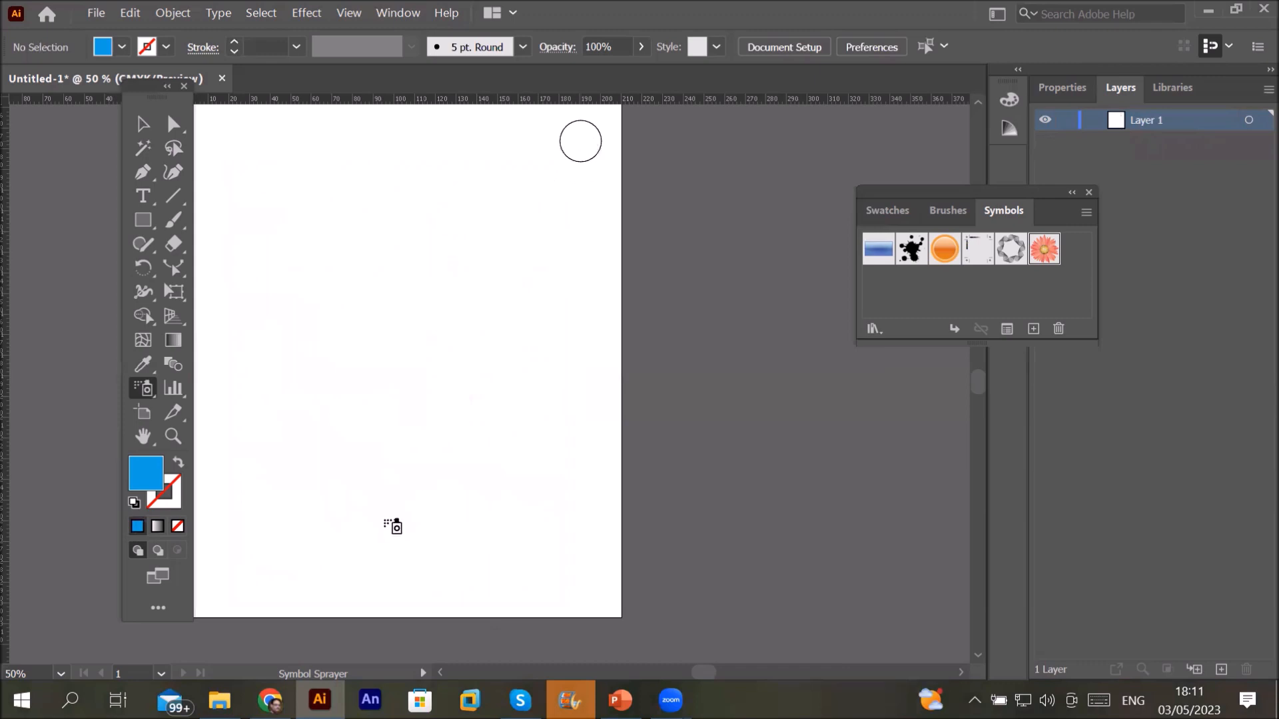
Step: Spray four flower trails: lower-left to upper-right, down the right, upper-left curve, and top centre
mouse_move(234, 576)
left_mouse_down()
mouse_move(309, 546)
mouse_move(566, 233)
left_mouse_up()
mouse_move(573, 302)
left_mouse_down()
mouse_move(495, 433)
mouse_move(430, 574)
left_mouse_up()
mouse_move(265, 303)
left_mouse_down()
mouse_move(382, 247)
mouse_move(240, 438)
left_mouse_up()
left_click_drag(459, 158, 415, 329)
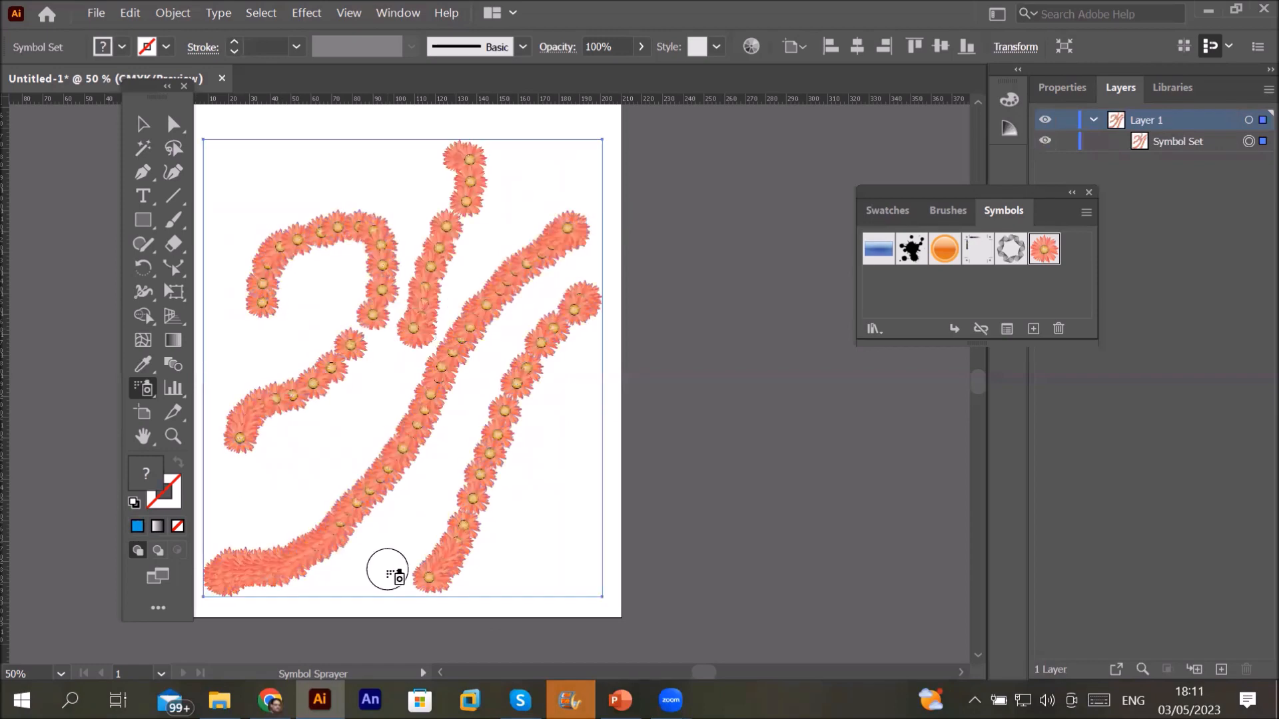
Step: Switch to the Symbol Shifter and push flowers at the middle trail's lower end
left_click(141, 381)
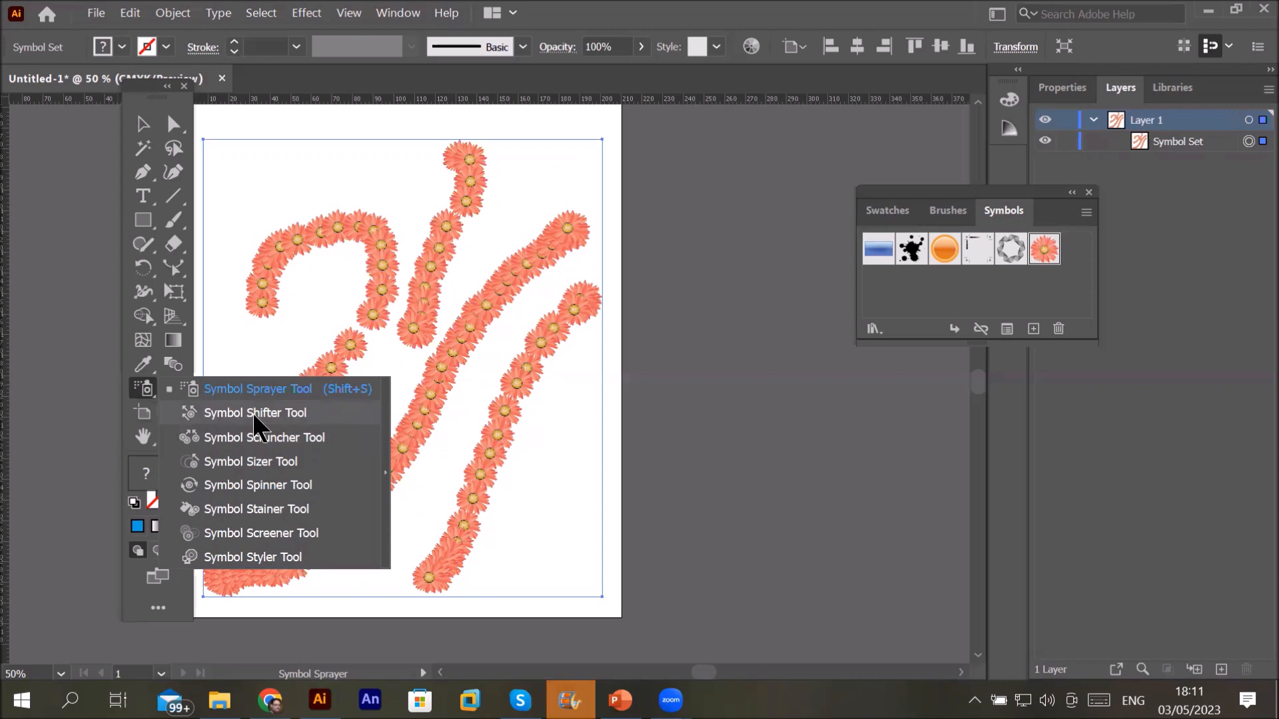
left_click(253, 413)
mouse_move(345, 360)
left_mouse_down()
mouse_move(421, 283)
mouse_move(416, 345)
left_mouse_up()
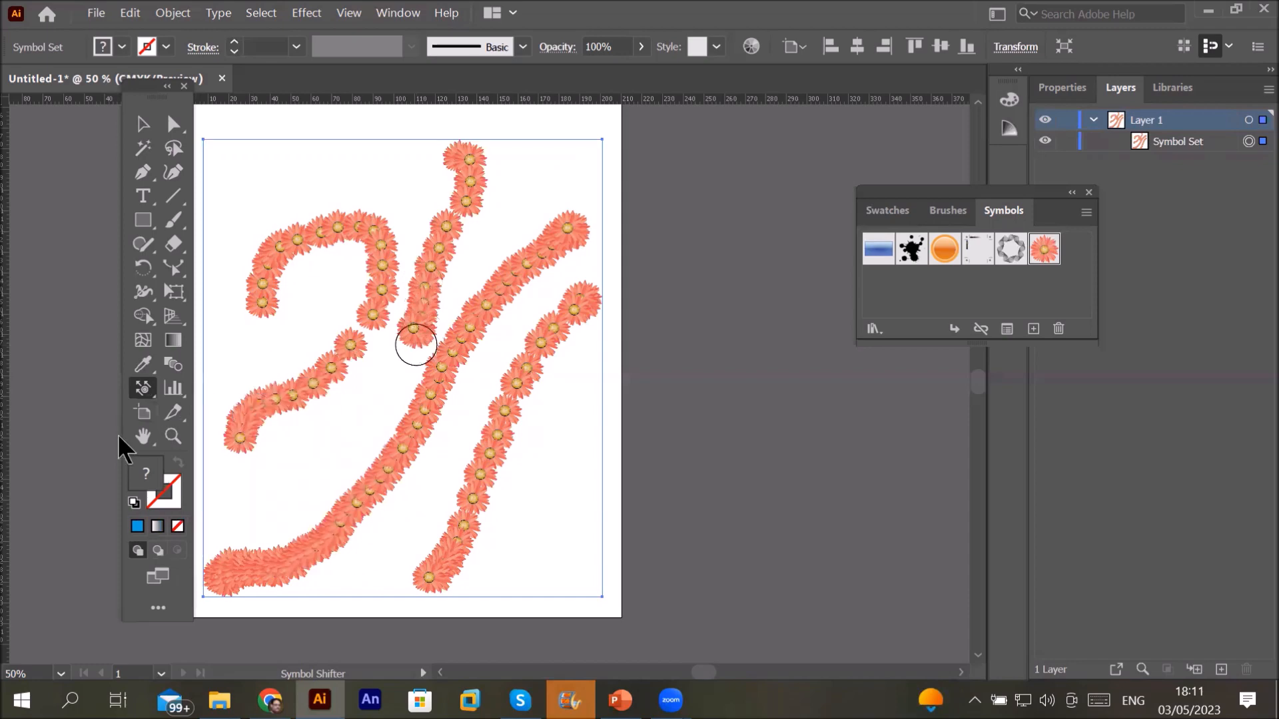
Step: Set the Symbol Shifter brush diameter to 51 mm
double_click(142, 388)
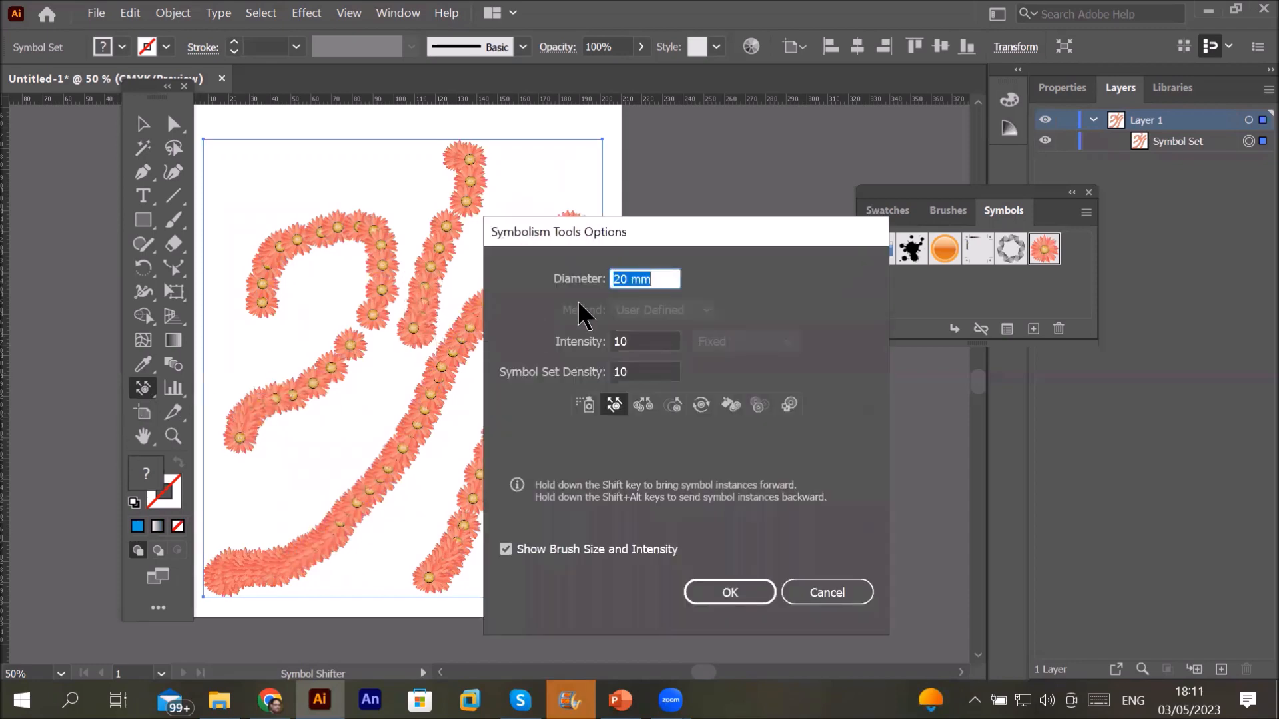
left_click(636, 276)
scroll(636, 274, "up", 4)
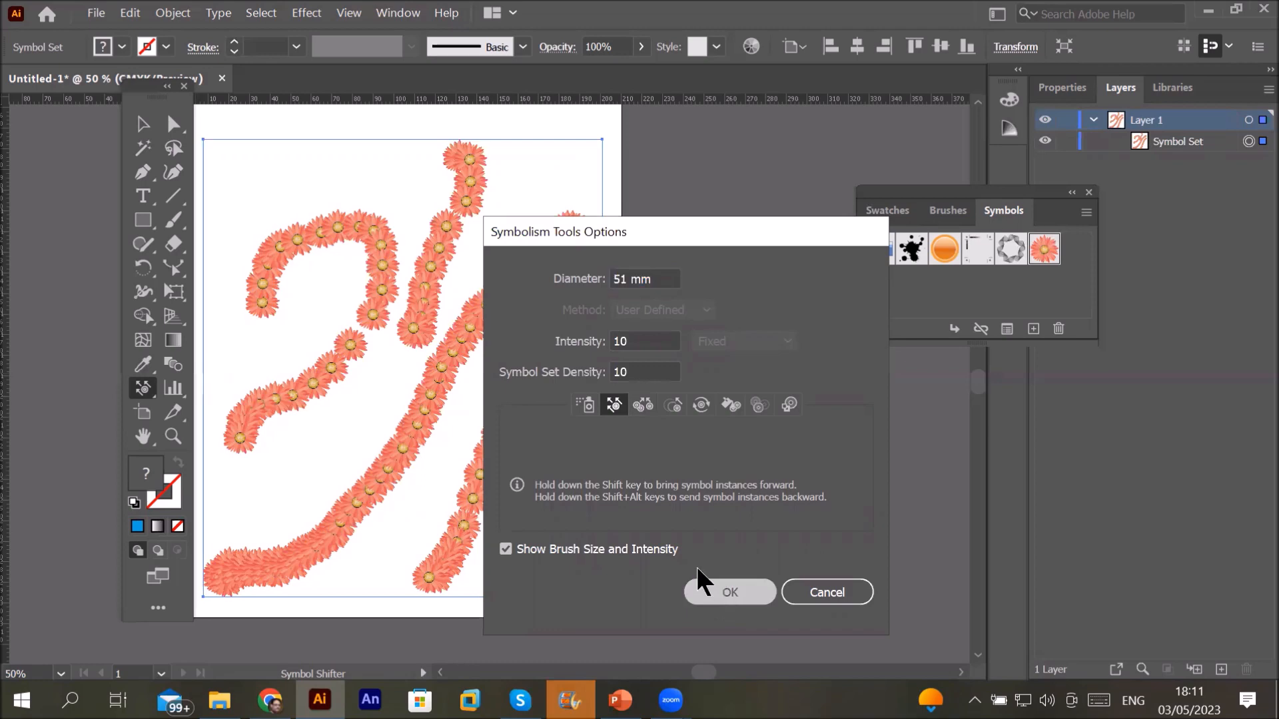
left_click(700, 585)
Step: Push the top flowers down-right and rearrange the middle and lower strands into separate strokes
mouse_move(485, 197)
left_mouse_down()
mouse_move(502, 217)
mouse_move(493, 209)
left_mouse_up()
left_click_drag(484, 165, 528, 214)
mouse_move(444, 231)
left_mouse_down()
mouse_move(463, 247)
mouse_move(420, 316)
left_mouse_up()
mouse_move(414, 366)
left_mouse_down()
mouse_move(352, 386)
mouse_move(372, 419)
mouse_move(326, 391)
mouse_move(393, 421)
mouse_move(331, 389)
mouse_move(283, 399)
mouse_move(334, 437)
mouse_move(281, 433)
mouse_move(297, 481)
mouse_move(276, 441)
mouse_move(251, 514)
left_mouse_up()
mouse_move(453, 588)
left_mouse_down()
mouse_move(433, 566)
mouse_move(466, 493)
mouse_move(522, 409)
mouse_move(536, 433)
mouse_move(534, 343)
mouse_move(571, 337)
mouse_move(642, 250)
left_mouse_up()
mouse_move(501, 263)
left_mouse_down()
mouse_move(577, 209)
mouse_move(523, 275)
mouse_move(530, 339)
mouse_move(474, 348)
mouse_move(459, 314)
mouse_move(363, 256)
mouse_move(363, 205)
mouse_move(271, 194)
mouse_move(249, 168)
mouse_move(244, 218)
left_mouse_up()
Step: Spread the top-left and arc-top flowers, shift the lower ones, then delete the whole set
left_click_drag(269, 300, 253, 373)
left_click_drag(247, 239, 336, 285)
left_click_drag(309, 201, 253, 181)
left_click_drag(379, 179, 314, 144)
mouse_move(365, 213)
left_mouse_down()
mouse_move(417, 252)
mouse_move(298, 309)
left_mouse_up()
left_click_drag(352, 422, 274, 391)
mouse_move(399, 501)
left_mouse_down()
mouse_move(415, 462)
mouse_move(344, 475)
mouse_move(310, 511)
mouse_move(336, 576)
mouse_move(244, 584)
mouse_move(253, 533)
left_mouse_up()
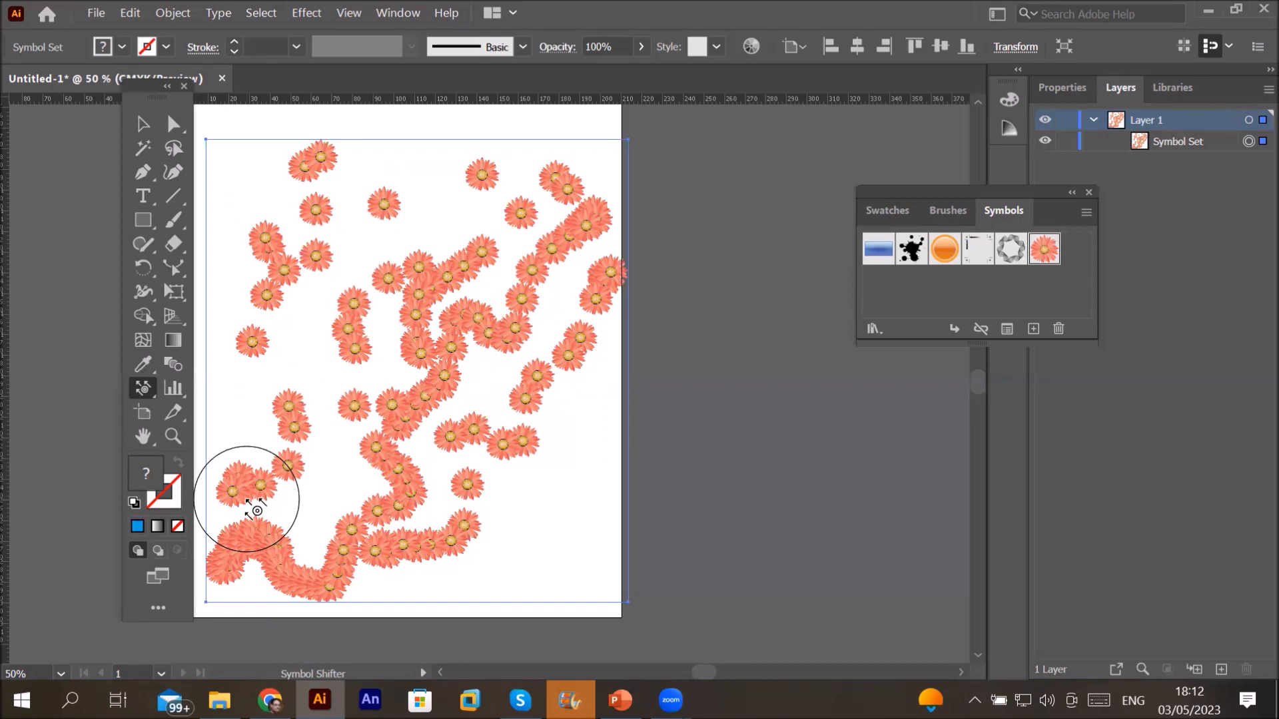
key("Delete")
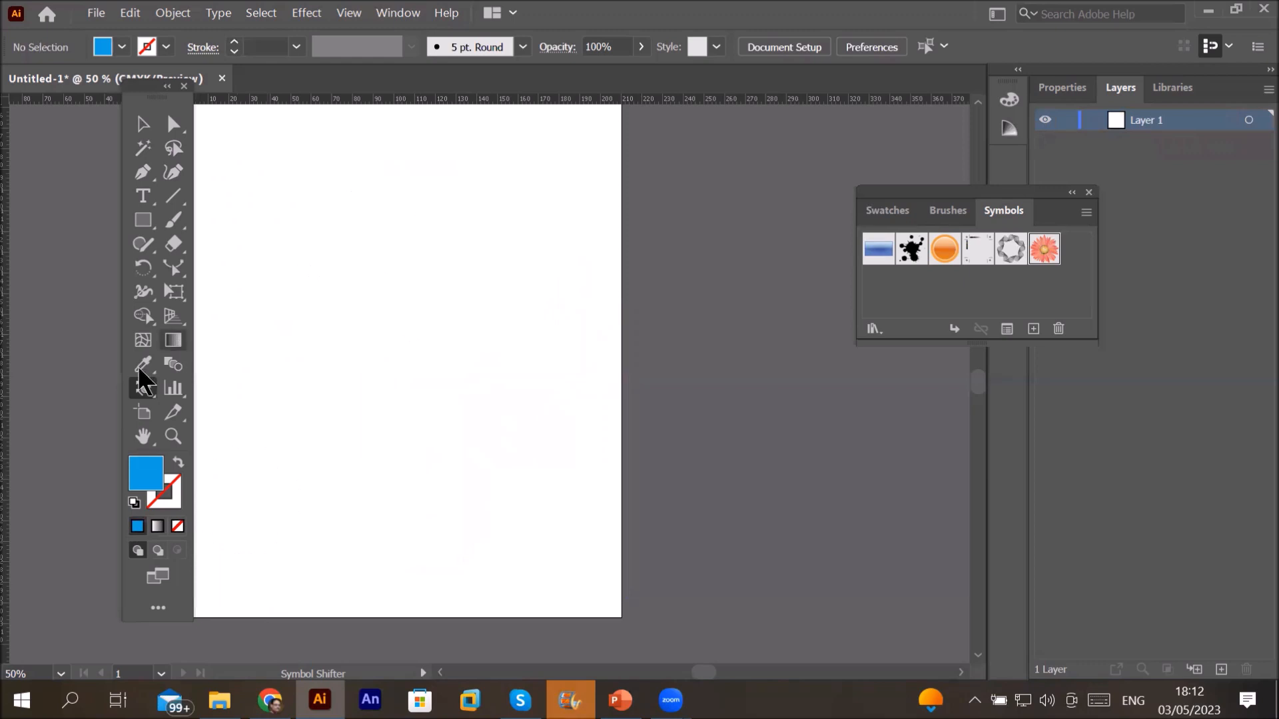
Step: With the Symbol Sprayer, spray a large S of flowers from upper right down to lower left
mouse_move(151, 400)
left_mouse_down()
mouse_move(237, 410)
mouse_move(242, 388)
left_mouse_up()
left_click(526, 205)
mouse_move(503, 200)
left_mouse_down()
mouse_move(427, 193)
mouse_move(393, 218)
mouse_move(389, 297)
mouse_move(521, 357)
mouse_move(539, 400)
mouse_move(530, 498)
mouse_move(436, 543)
mouse_move(368, 499)
mouse_move(423, 433)
left_mouse_up()
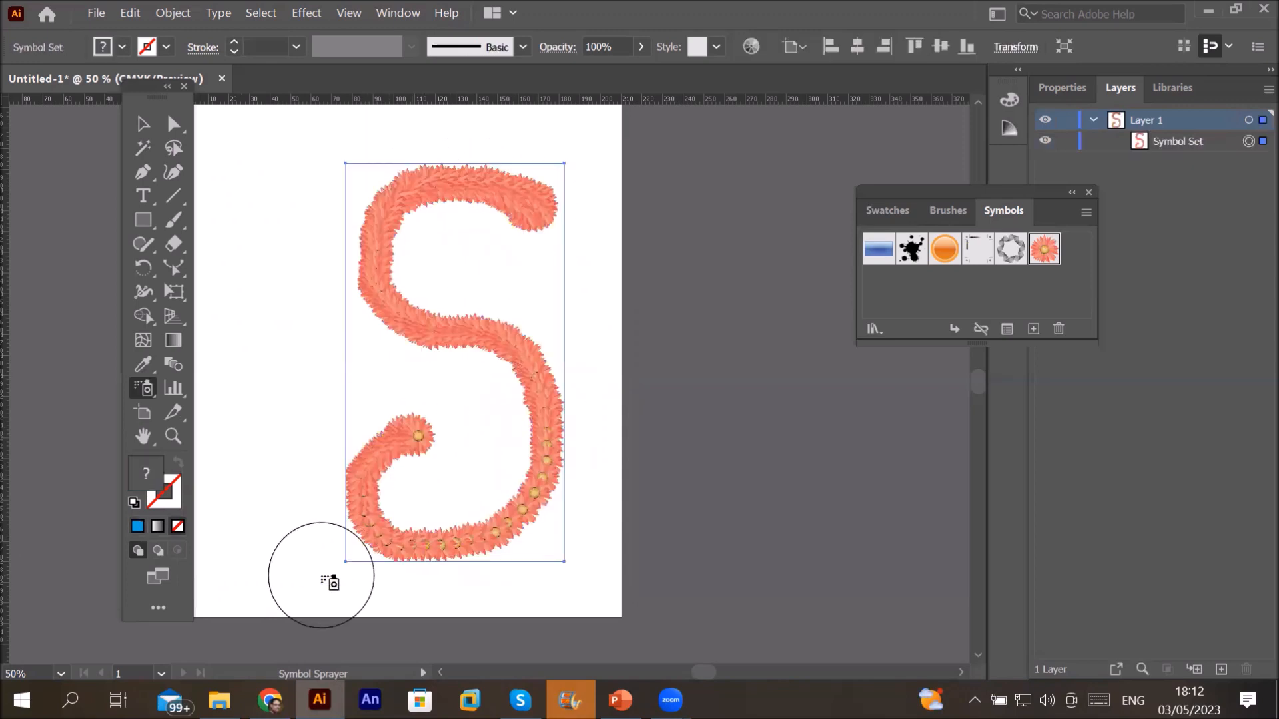
left_click(144, 391)
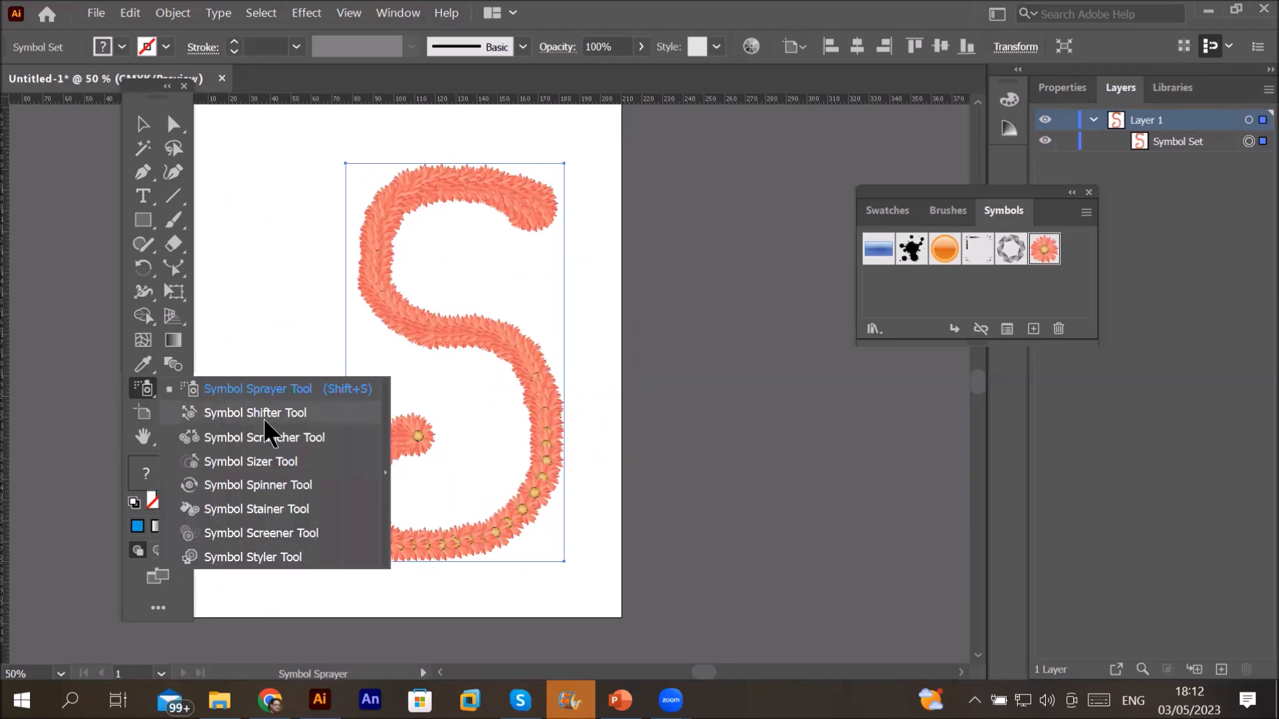
Step: With the Symbol Shifter, curl the S's top-right tip inward and push hook flowers toward the middle
left_click(265, 414)
mouse_move(433, 465)
left_mouse_down()
mouse_move(414, 451)
mouse_move(395, 460)
mouse_move(386, 436)
mouse_move(426, 443)
mouse_move(363, 428)
mouse_move(415, 431)
mouse_move(363, 426)
mouse_move(363, 393)
mouse_move(374, 408)
mouse_move(337, 400)
mouse_move(353, 397)
mouse_move(340, 384)
left_mouse_up()
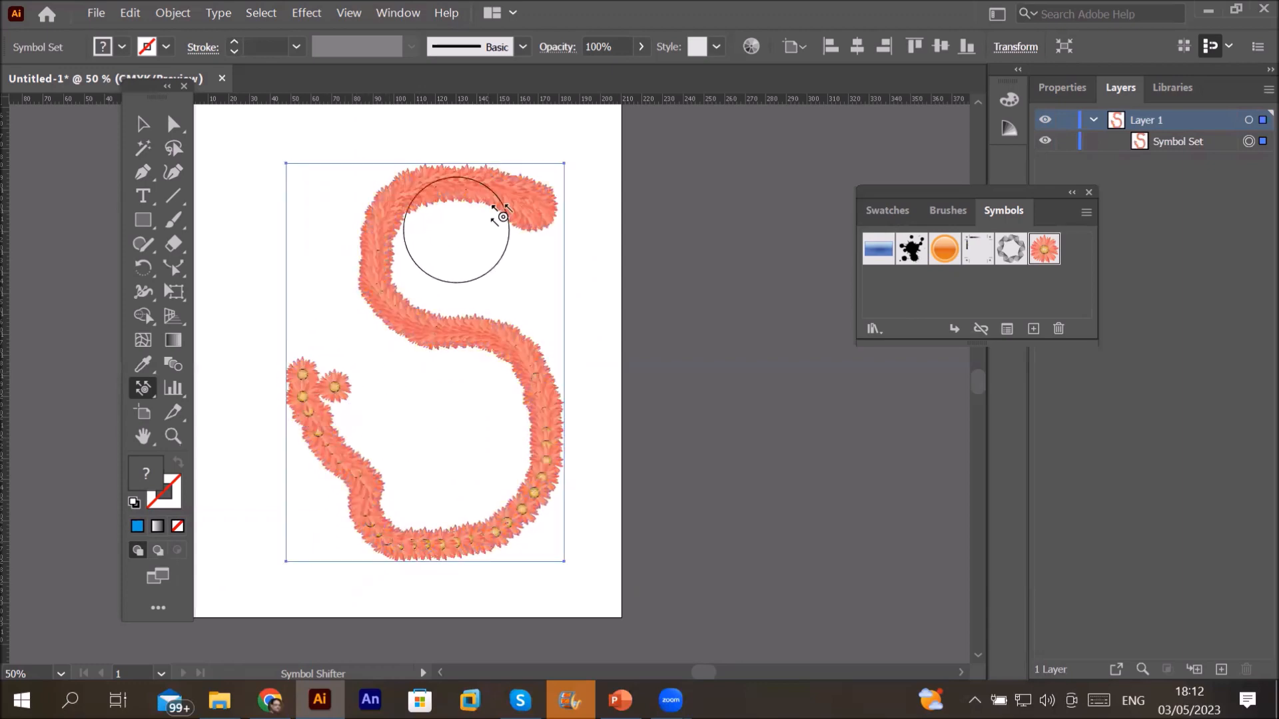
left_click_drag(558, 212, 406, 313)
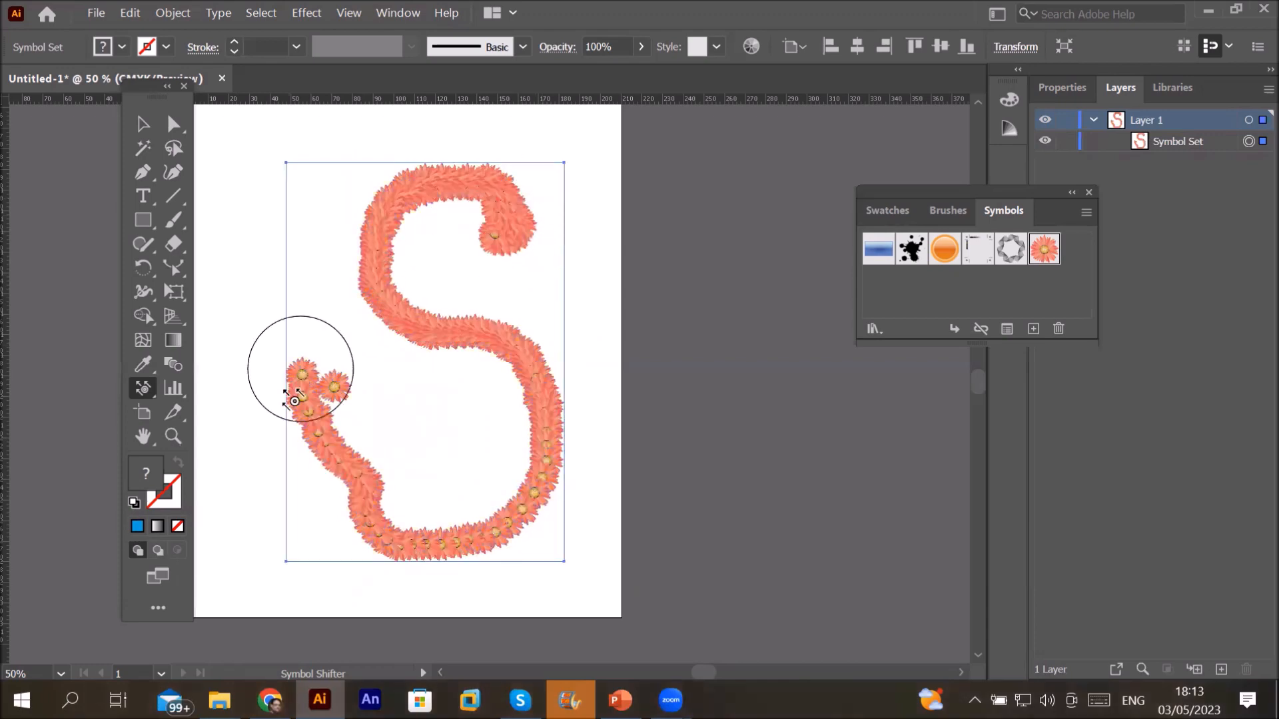
mouse_move(338, 395)
left_mouse_down()
mouse_move(373, 400)
mouse_move(343, 409)
mouse_move(308, 393)
mouse_move(347, 384)
mouse_move(354, 394)
mouse_move(313, 369)
mouse_move(368, 363)
mouse_move(384, 388)
mouse_move(330, 395)
mouse_move(332, 377)
mouse_move(378, 380)
mouse_move(379, 419)
mouse_move(385, 406)
mouse_move(411, 424)
mouse_move(416, 450)
mouse_move(405, 426)
mouse_move(404, 452)
mouse_move(428, 440)
left_mouse_up()
mouse_move(349, 429)
left_mouse_down()
mouse_move(394, 429)
mouse_move(342, 453)
mouse_move(372, 422)
mouse_move(387, 457)
mouse_move(476, 405)
left_mouse_up()
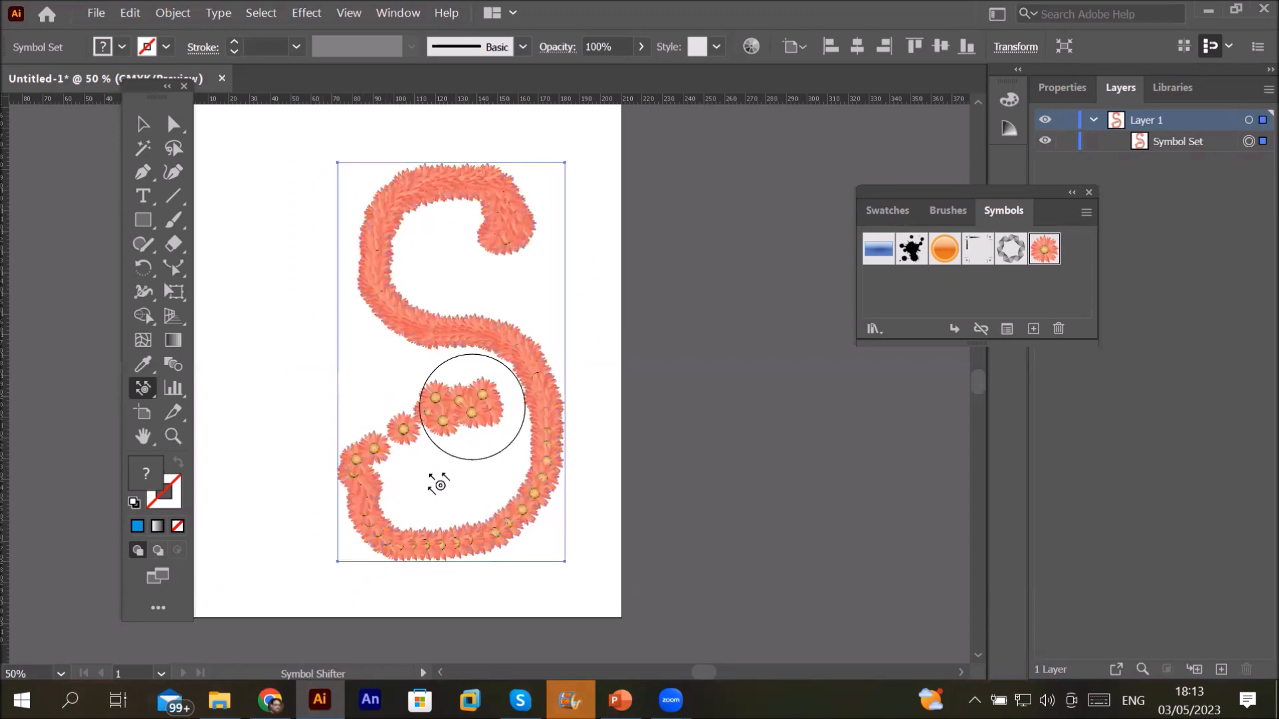
left_click_drag(362, 471, 399, 433)
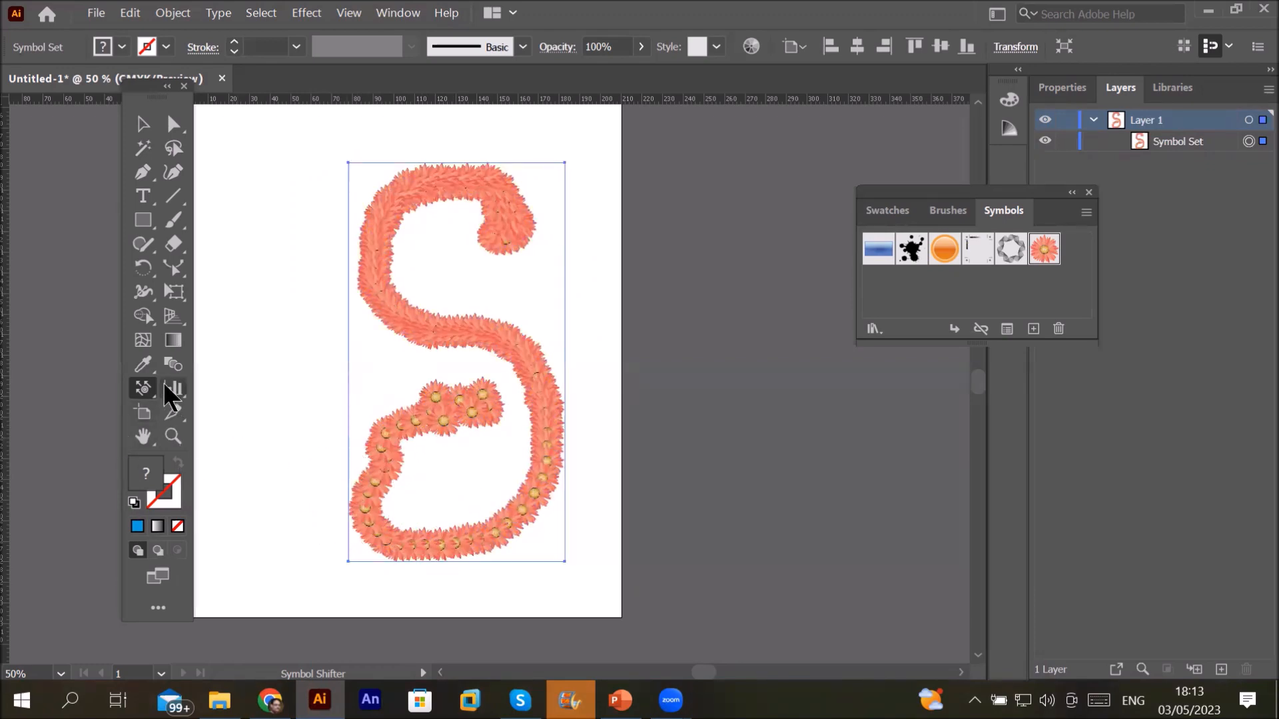
left_click(141, 383)
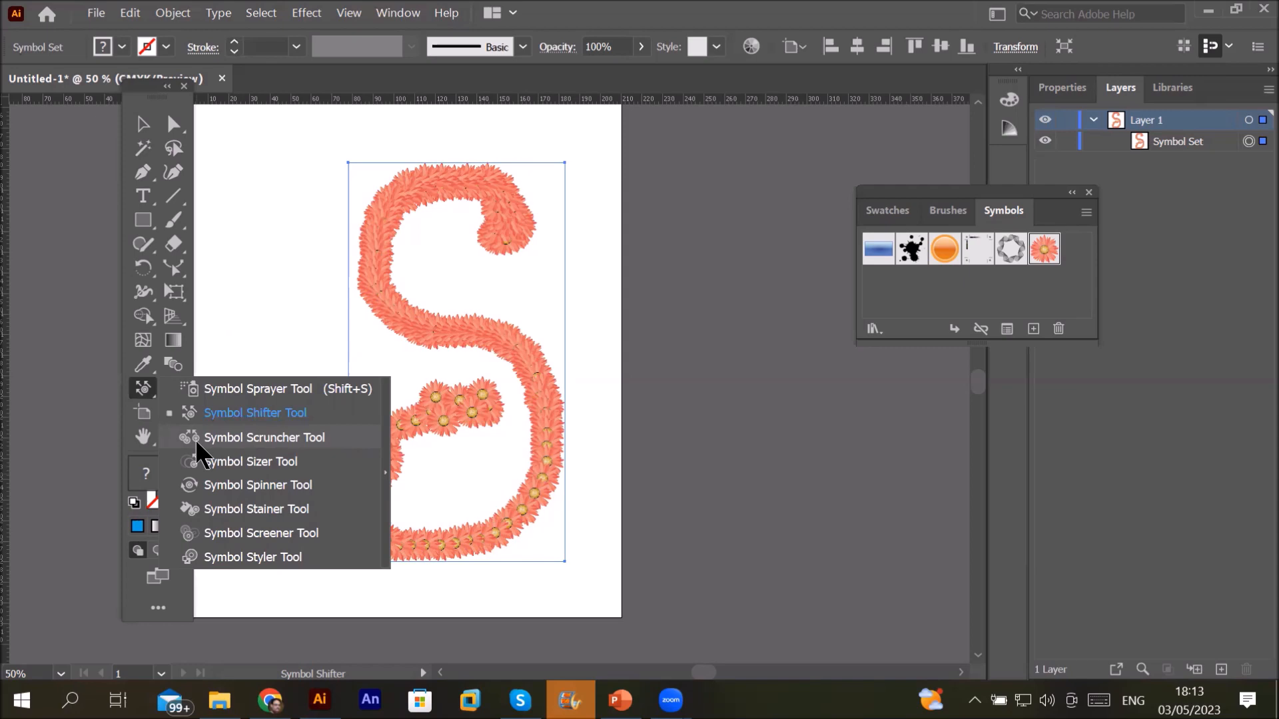
Step: With the Symbol Scruncher, pull flowers tighter at the S's middle, lower loop and top hook
left_click(246, 437)
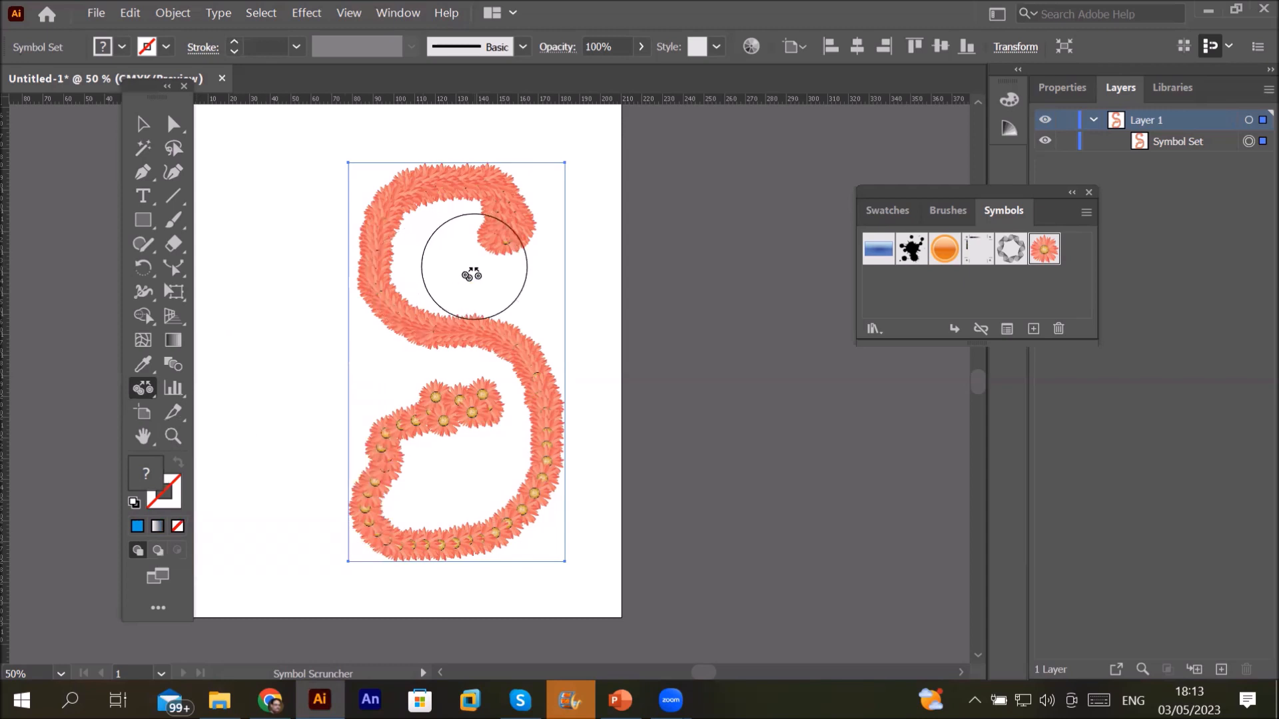
left_click(517, 395)
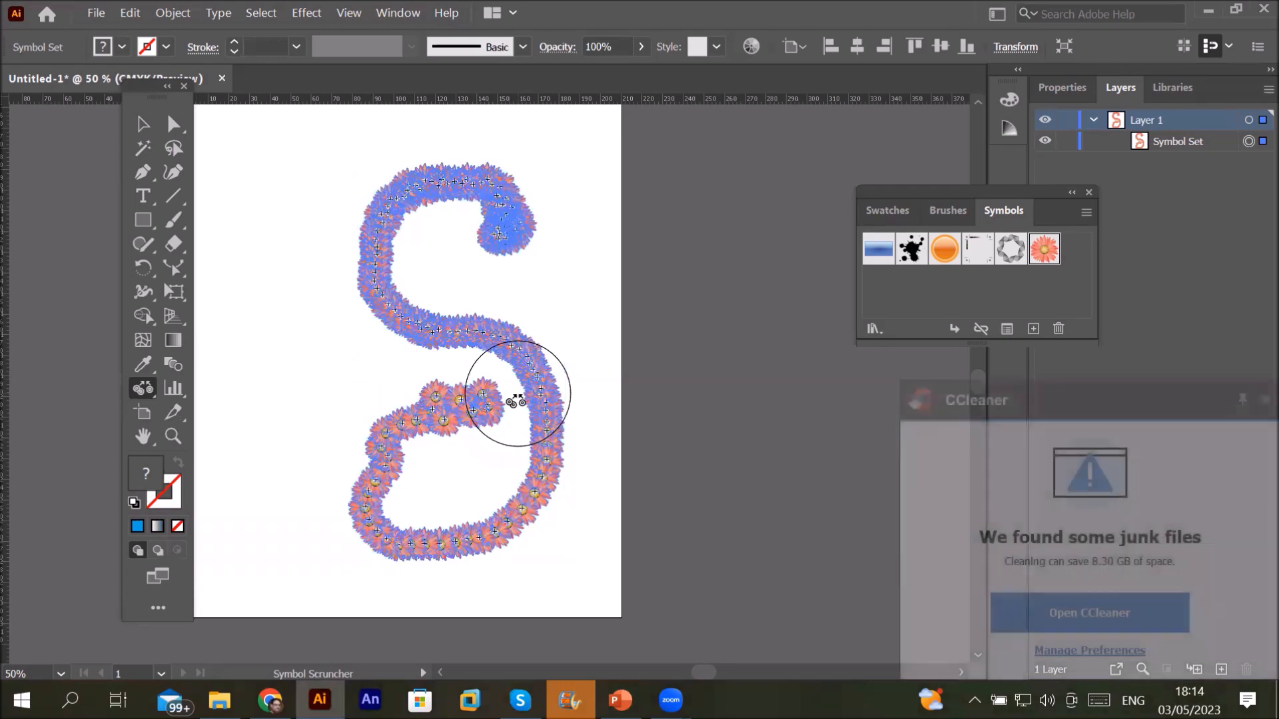
left_click(518, 395)
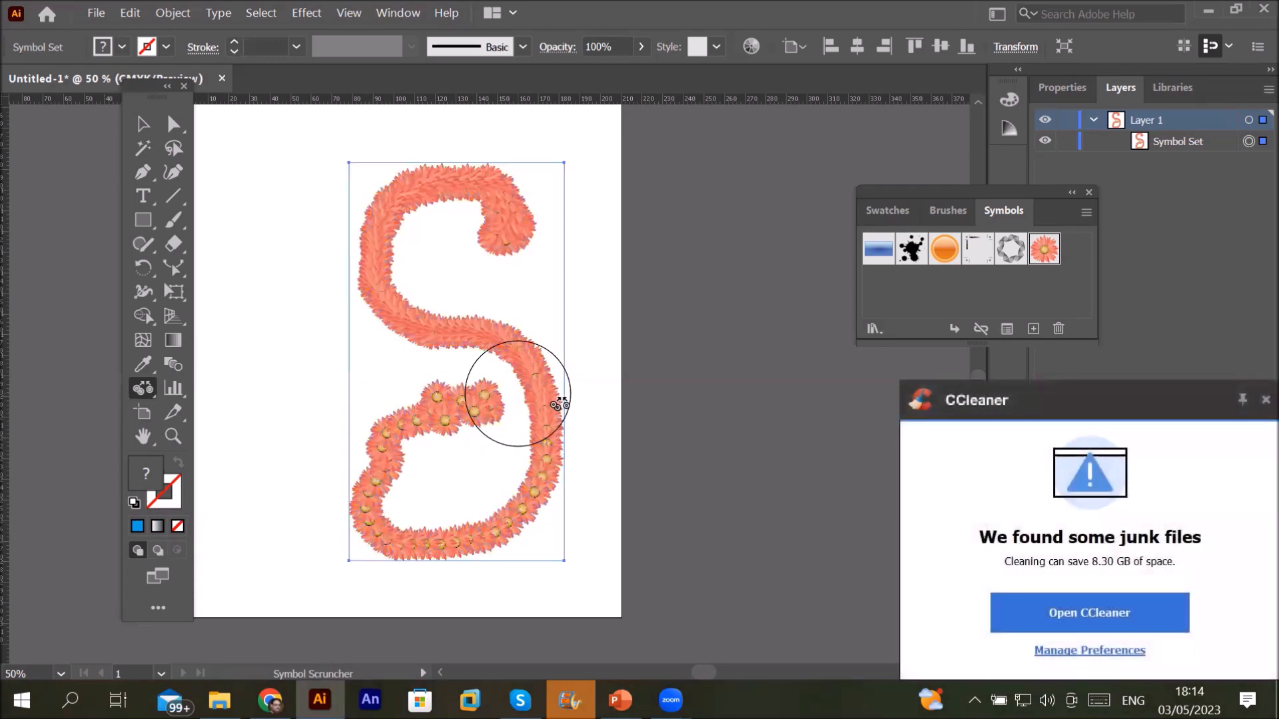
left_click(1265, 400)
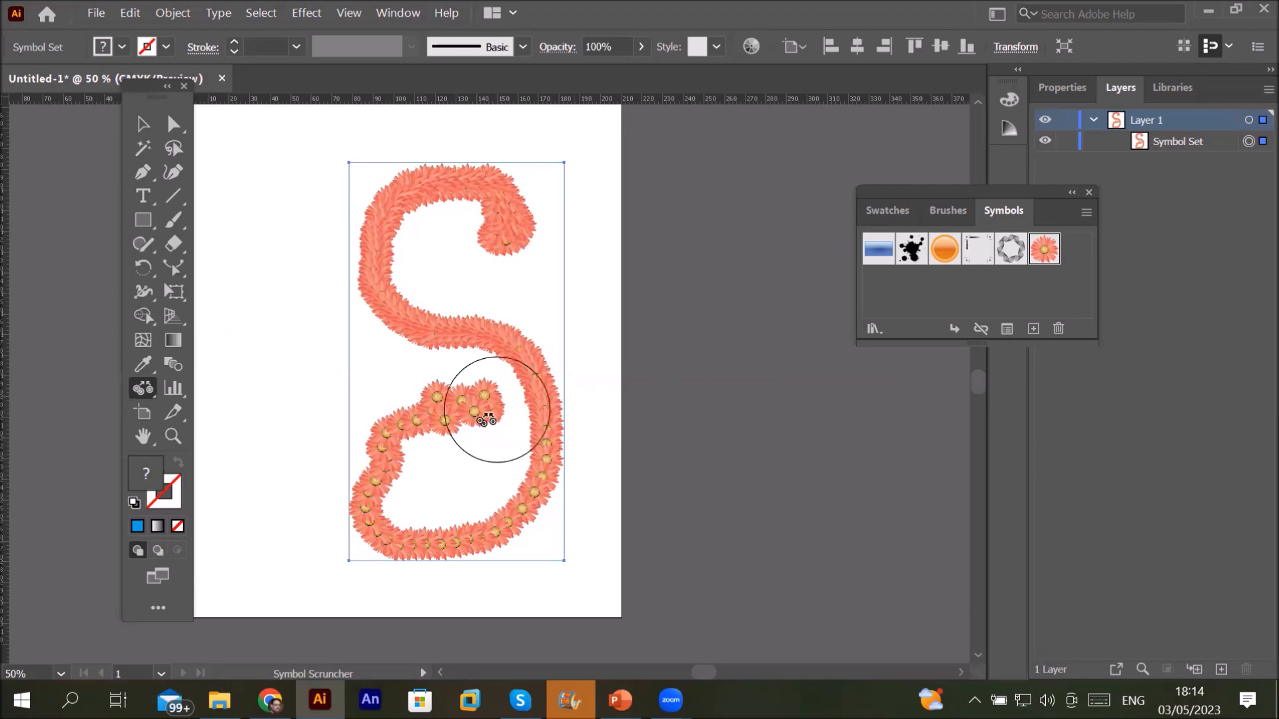
mouse_move(481, 416)
left_mouse_down()
mouse_move(508, 413)
mouse_move(516, 394)
left_mouse_up()
mouse_move(514, 386)
left_mouse_down()
mouse_move(508, 357)
mouse_move(531, 328)
mouse_move(517, 300)
left_mouse_up()
mouse_move(504, 348)
left_mouse_down()
mouse_move(523, 308)
mouse_move(529, 317)
mouse_move(508, 242)
mouse_move(492, 265)
left_mouse_up()
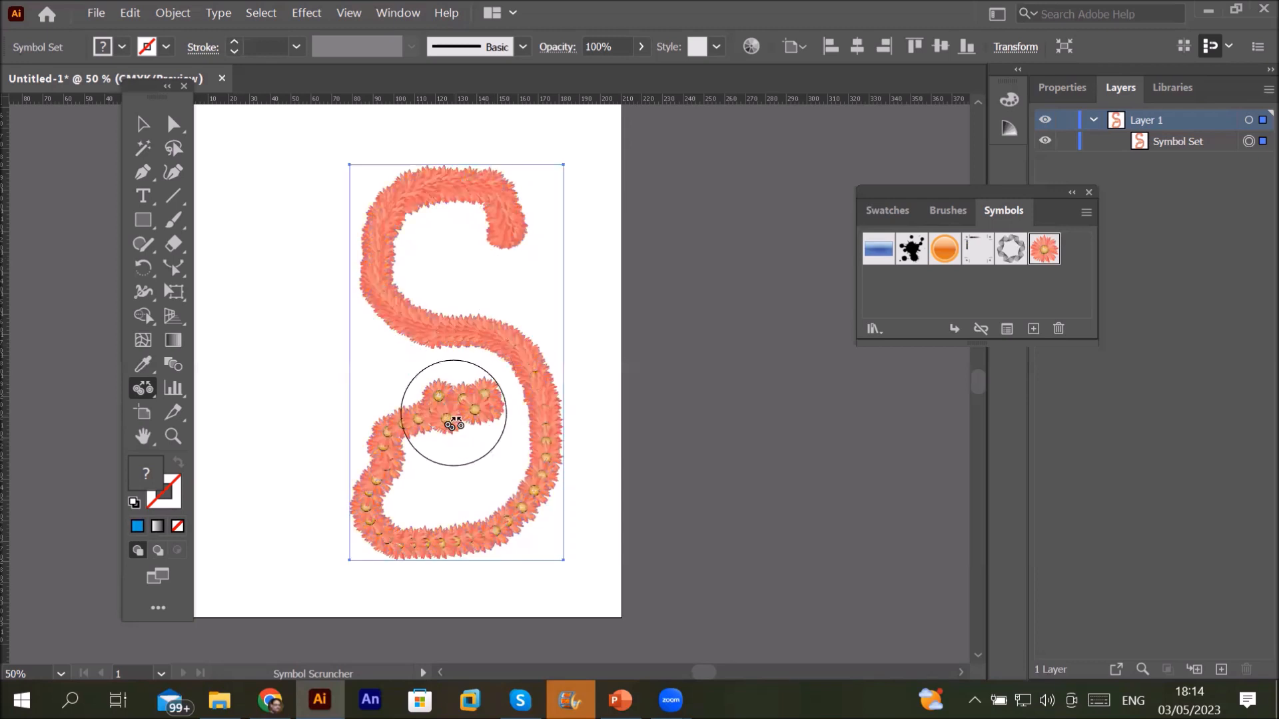
left_click_drag(464, 403, 437, 409)
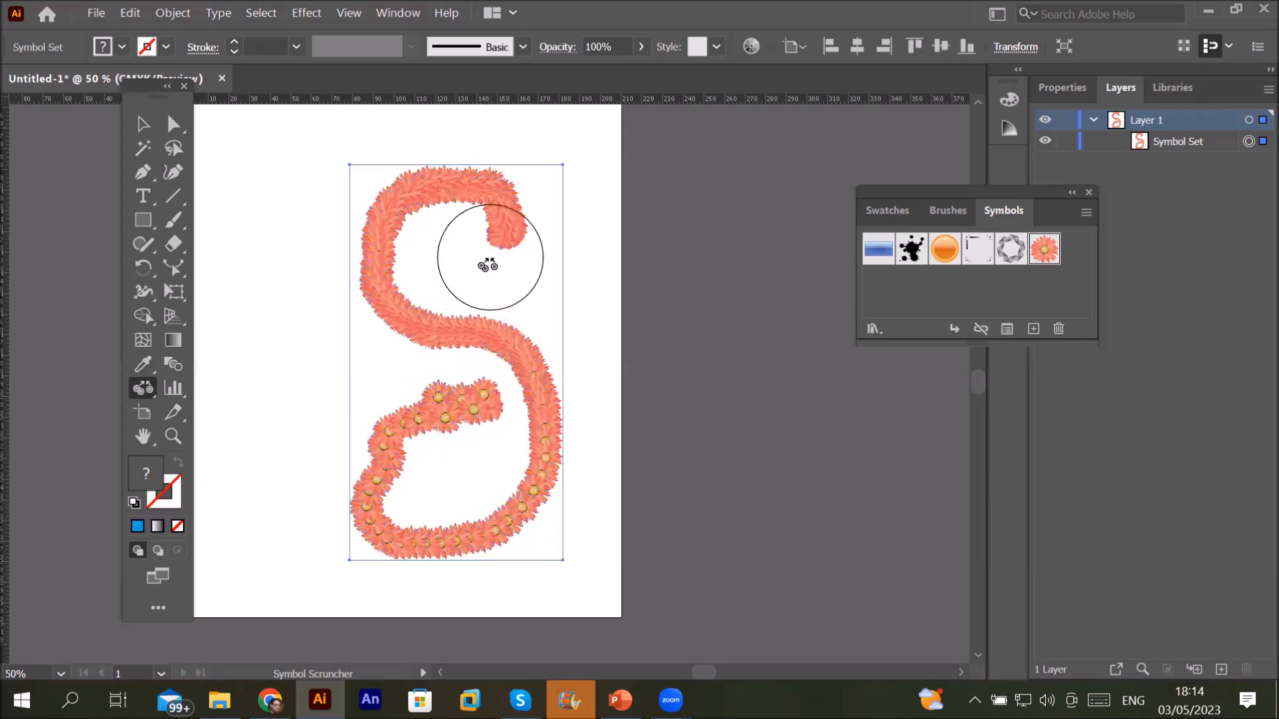
left_click_drag(496, 245, 498, 247)
left_click_drag(481, 403, 432, 405)
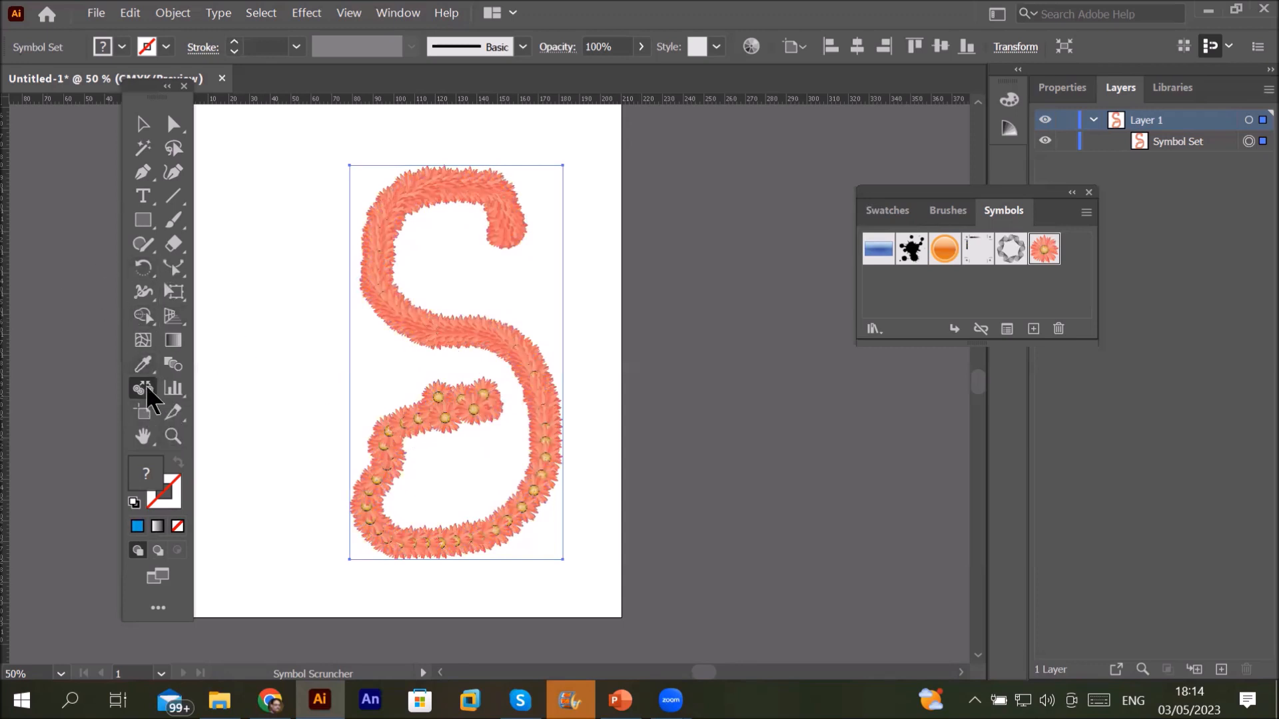
left_click_drag(142, 385, 218, 391)
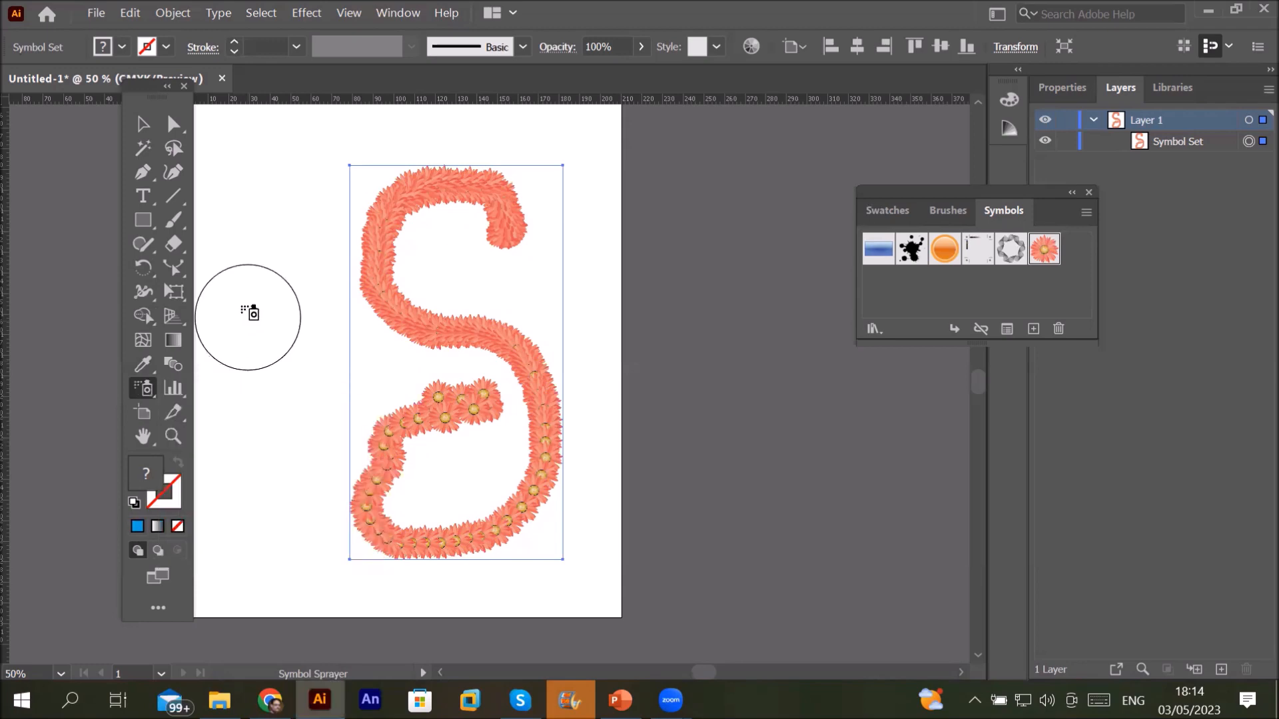
Step: Spray several single flowers left of the S and scrunch them into a loose cluster
left_click(240, 295)
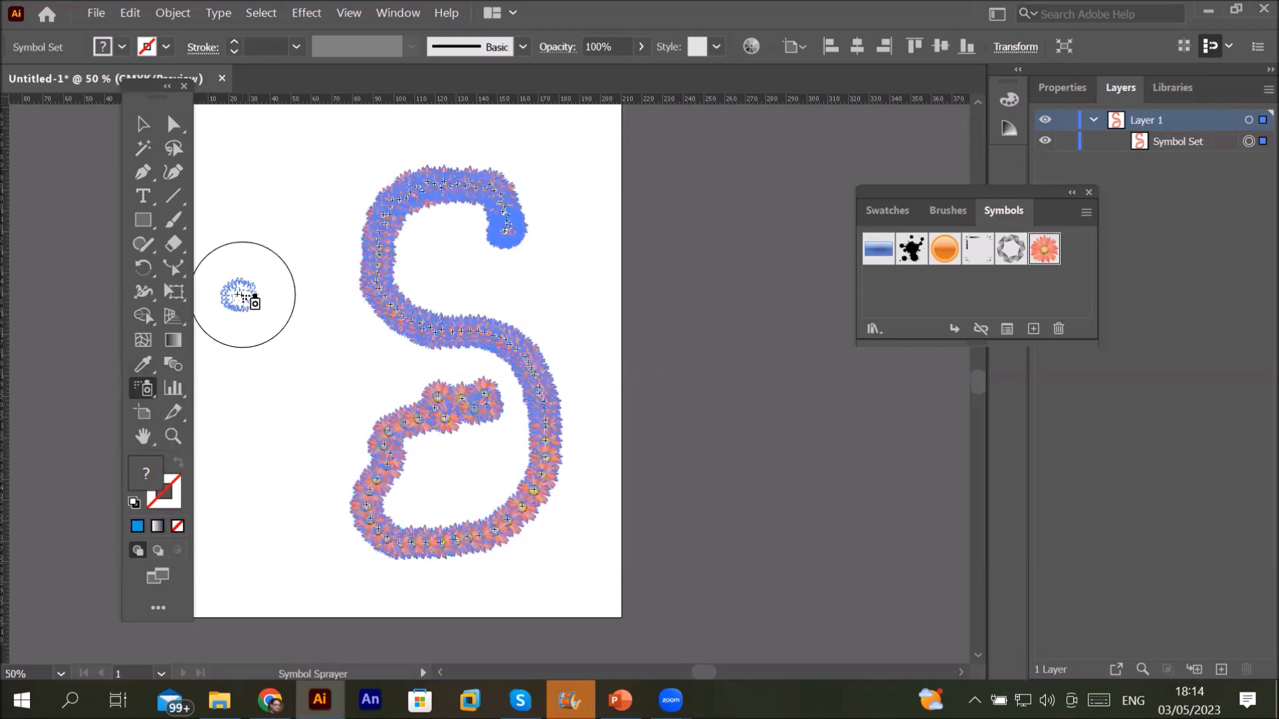
left_click(248, 344)
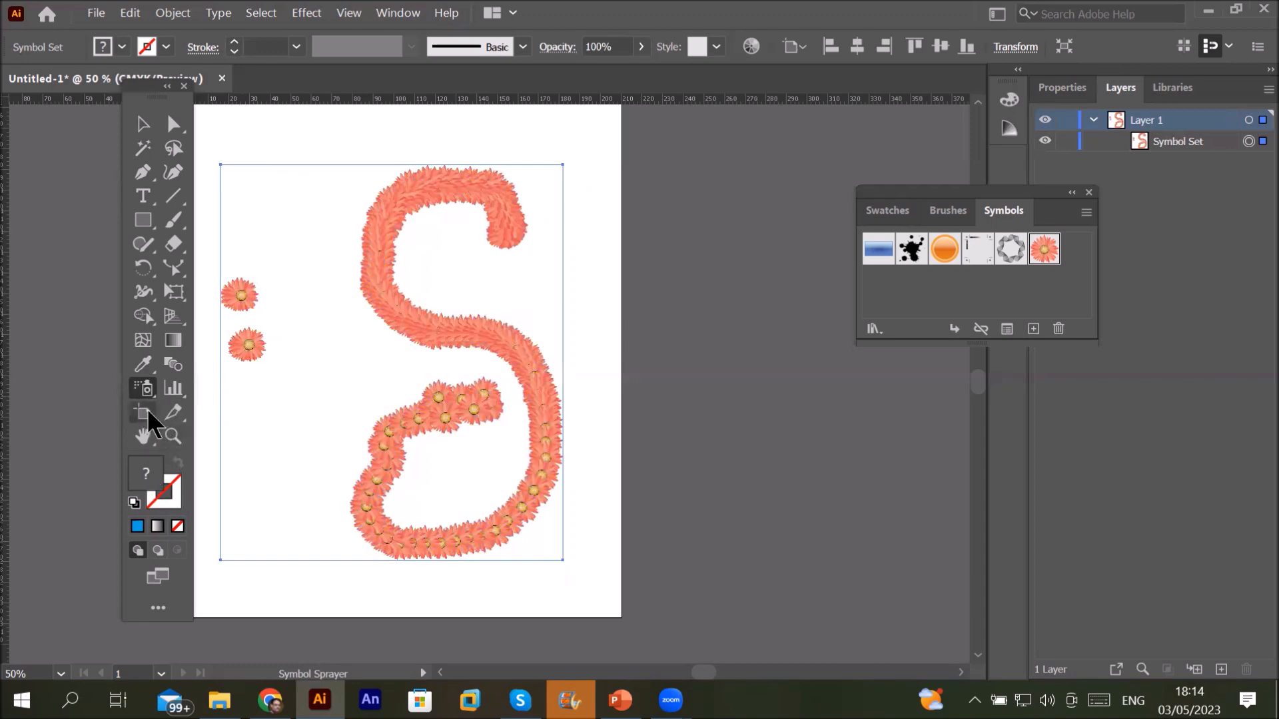
left_click(146, 386)
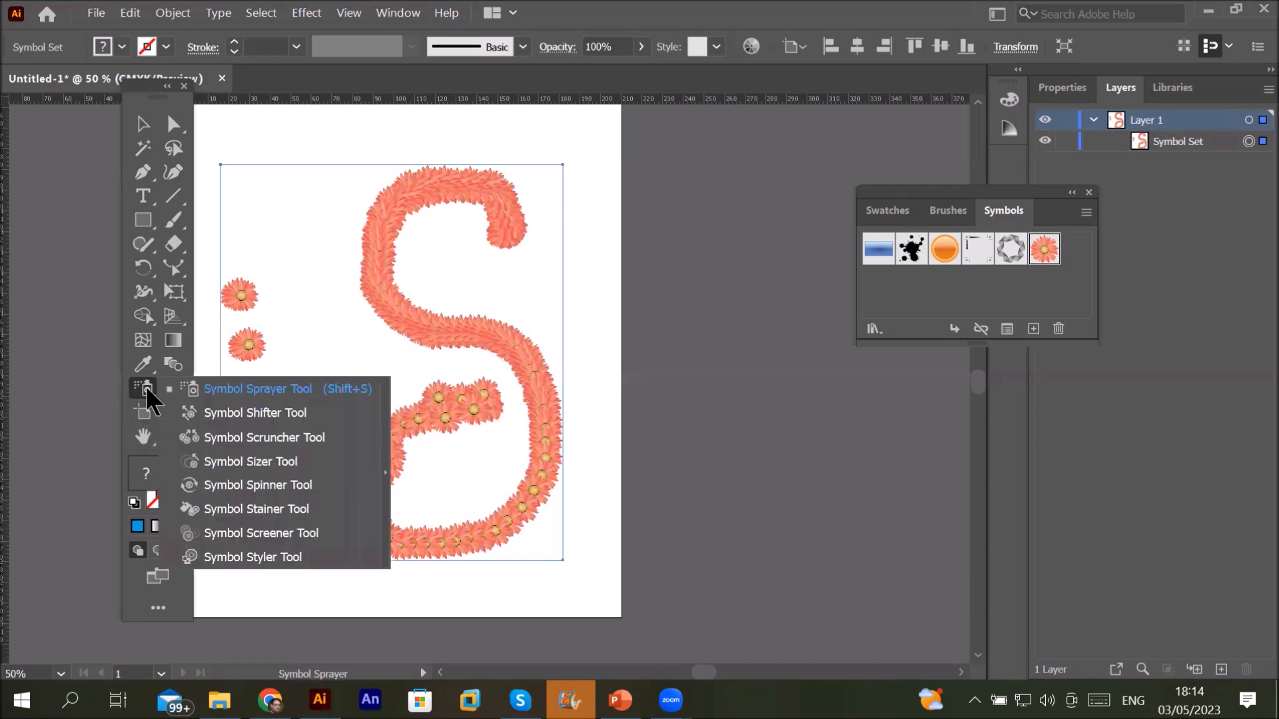
left_click(254, 437)
mouse_move(237, 320)
left_mouse_down()
mouse_move(278, 306)
mouse_move(241, 311)
mouse_move(244, 265)
mouse_move(265, 297)
left_mouse_up()
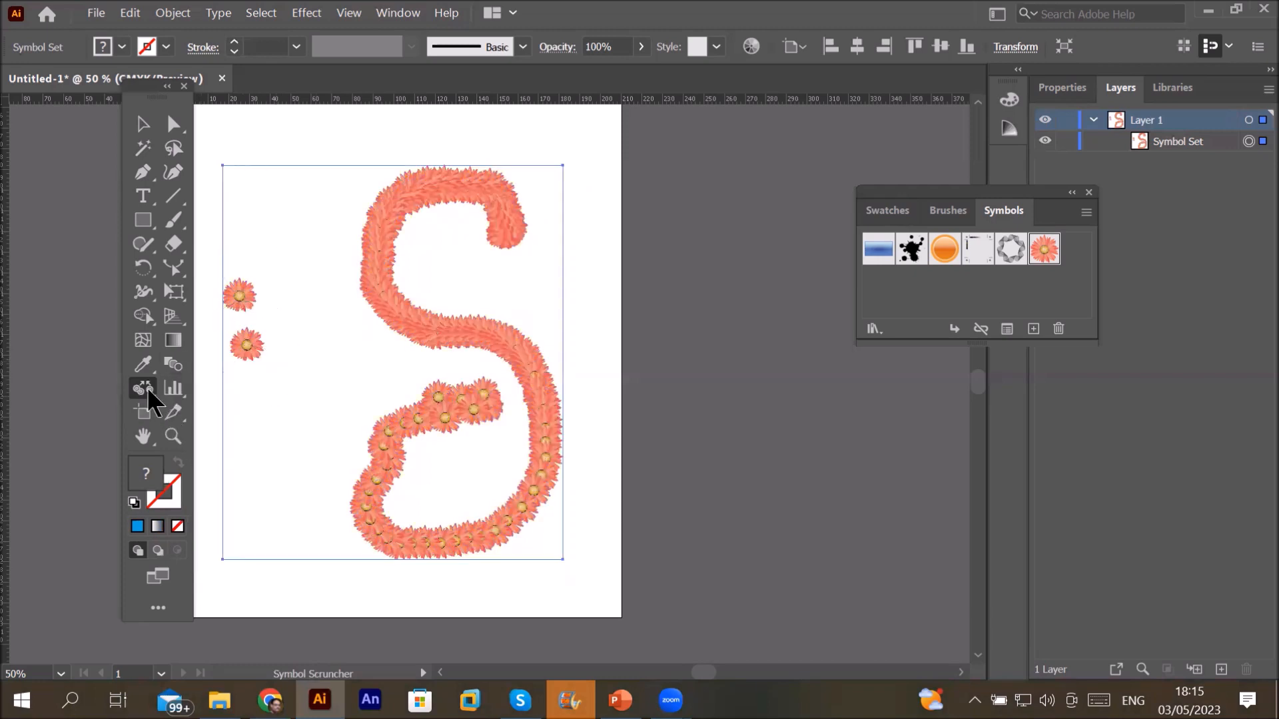
left_click_drag(146, 387, 235, 391)
mouse_move(297, 333)
left_mouse_down()
mouse_move(306, 368)
mouse_move(289, 301)
mouse_move(204, 319)
mouse_move(256, 362)
mouse_move(250, 373)
mouse_move(220, 354)
left_mouse_up()
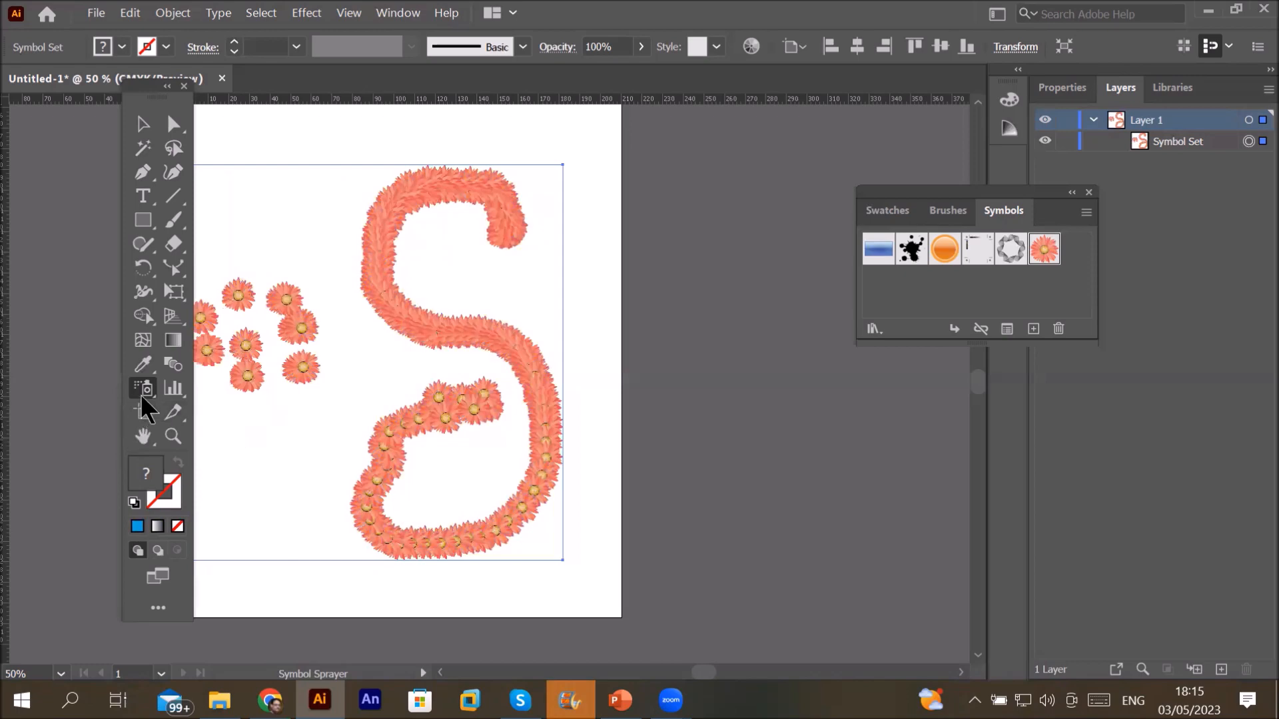
mouse_move(142, 394)
left_mouse_down()
mouse_move(234, 425)
mouse_move(235, 438)
left_mouse_up()
mouse_move(260, 346)
left_mouse_down()
mouse_move(265, 307)
mouse_move(264, 320)
mouse_move(240, 315)
mouse_move(266, 360)
mouse_move(331, 334)
mouse_move(322, 309)
mouse_move(343, 305)
mouse_move(339, 286)
mouse_move(346, 297)
mouse_move(266, 298)
mouse_move(246, 310)
mouse_move(251, 335)
mouse_move(257, 314)
mouse_move(247, 345)
mouse_move(263, 314)
mouse_move(245, 351)
mouse_move(271, 331)
mouse_move(263, 303)
left_mouse_up()
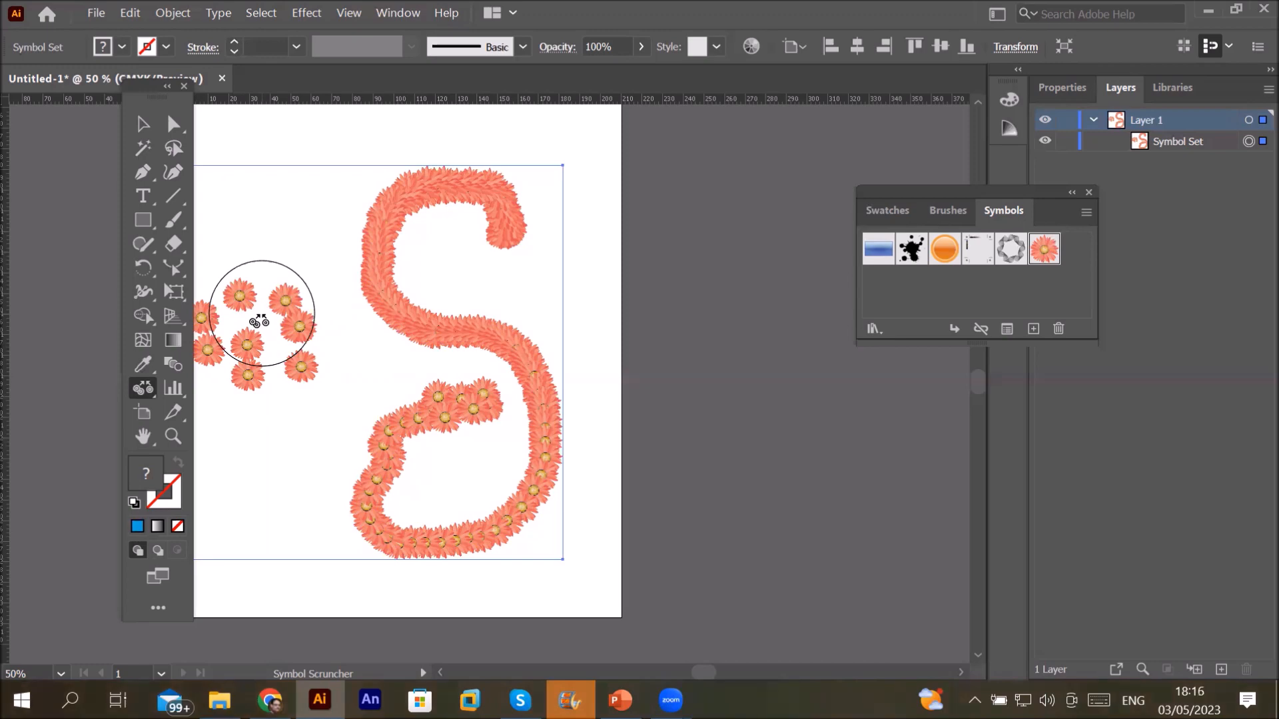
left_click_drag(264, 280, 250, 286)
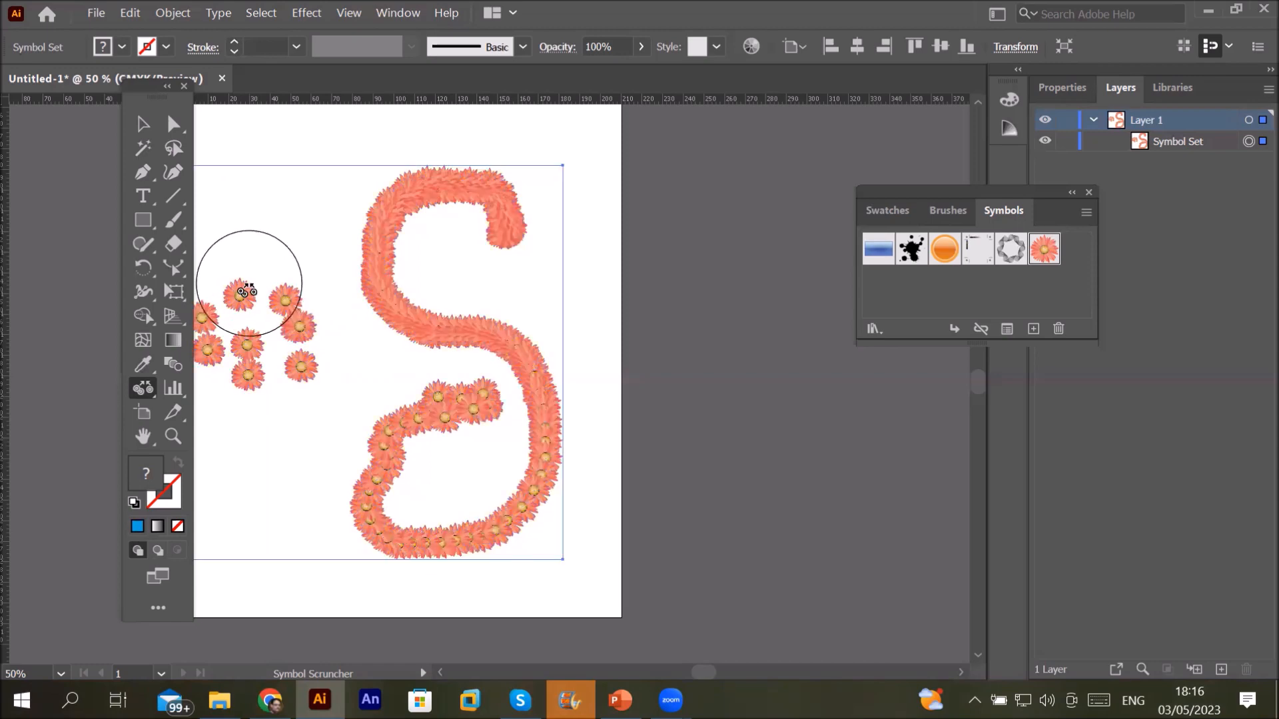
left_click(144, 124)
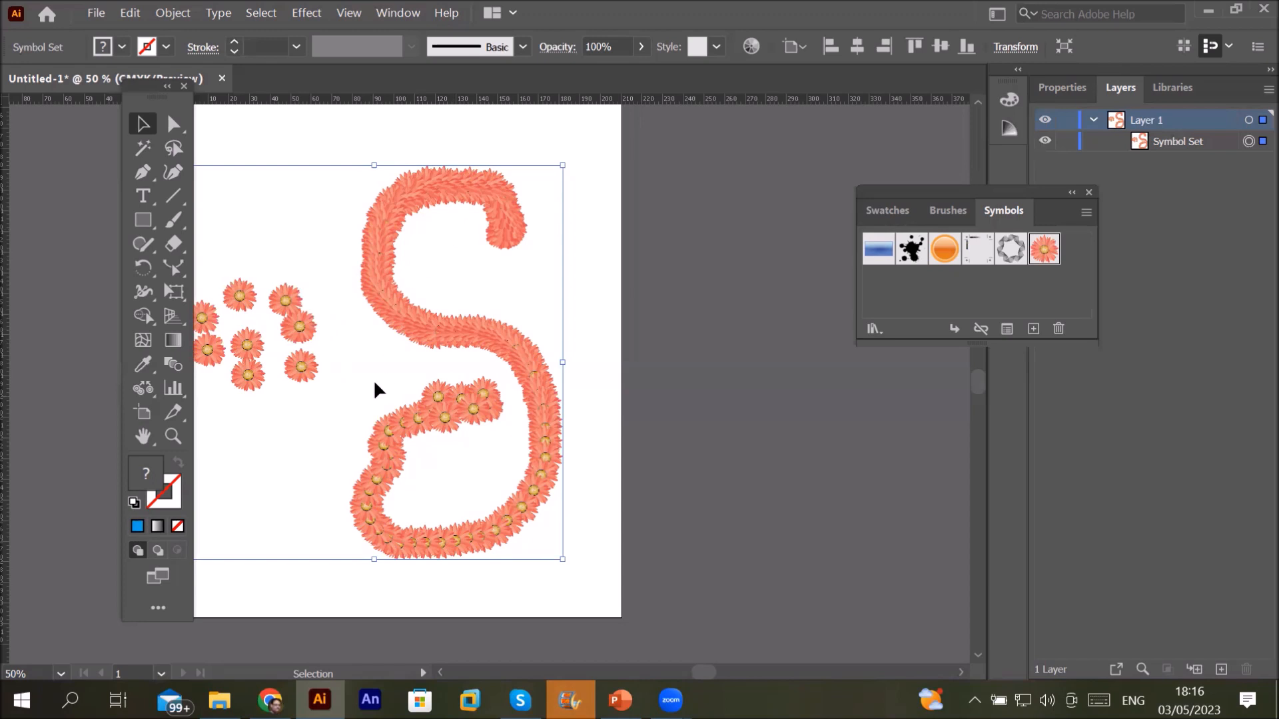
Step: With the Symbol Sizer, enlarge flowers in the left cluster, the S's top end and inner loop
left_click(141, 392)
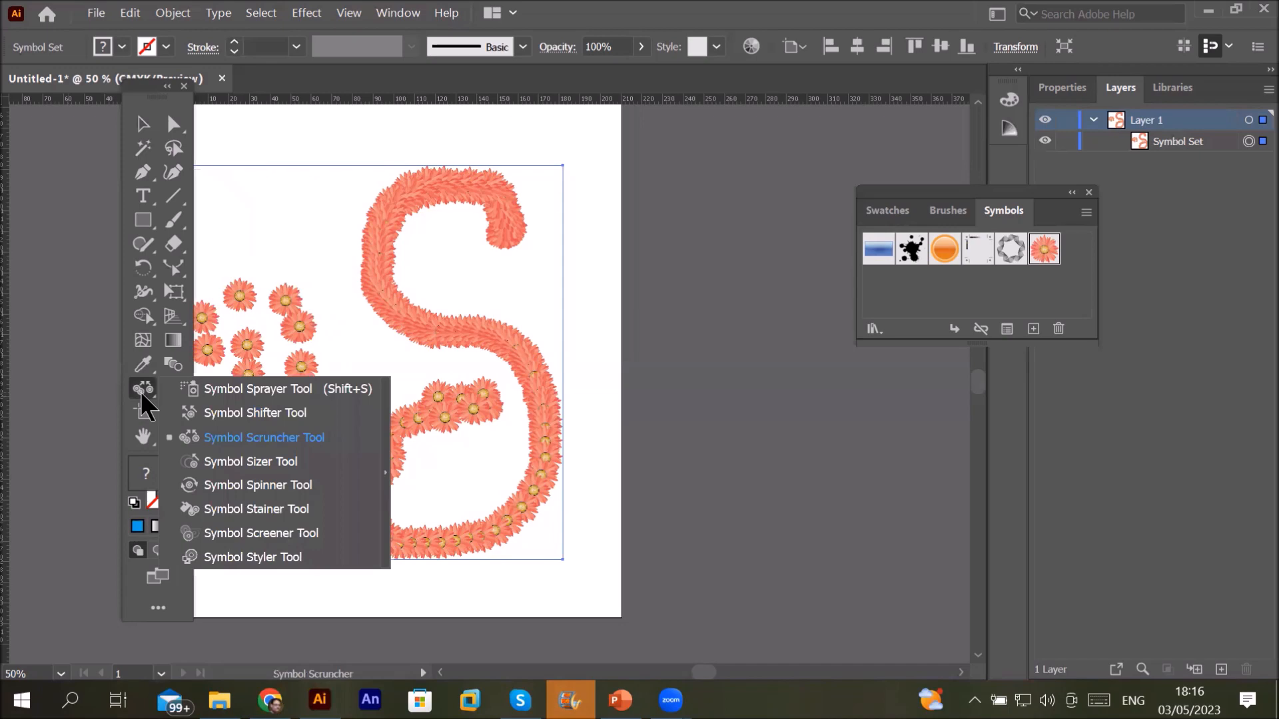
left_click(251, 462)
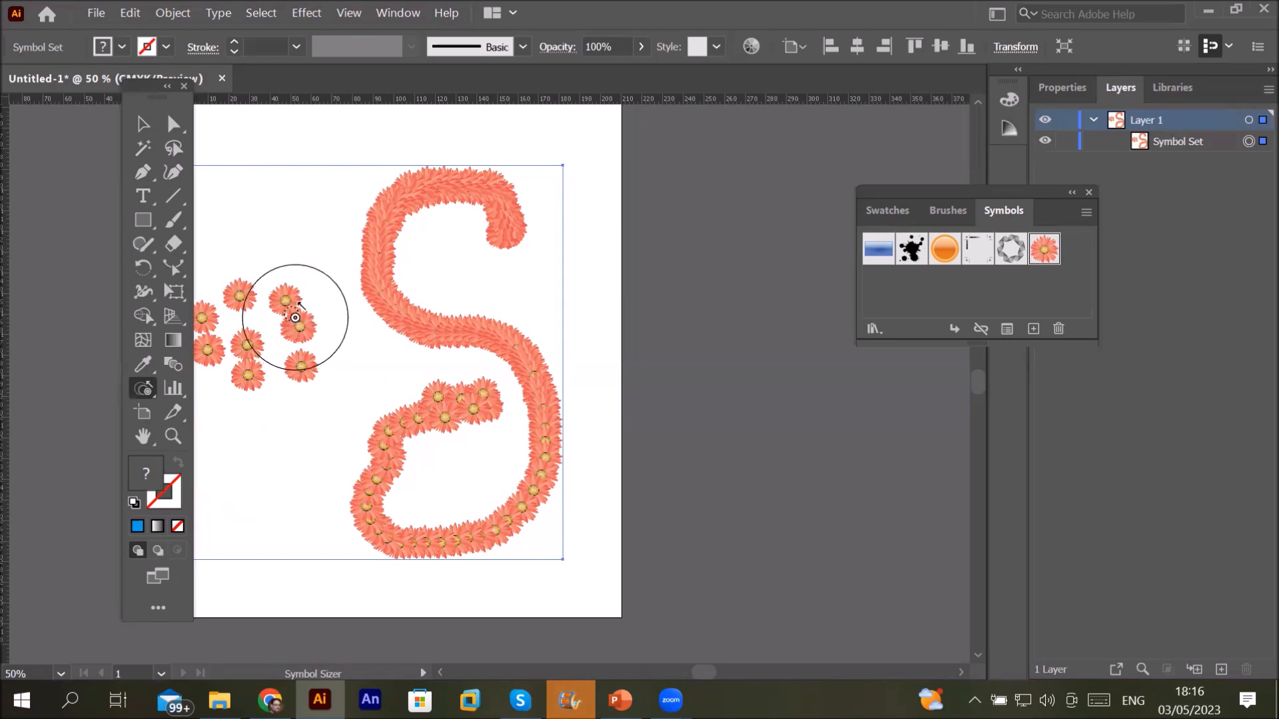
left_click_drag(295, 317, 295, 317)
left_click_drag(228, 288, 228, 288)
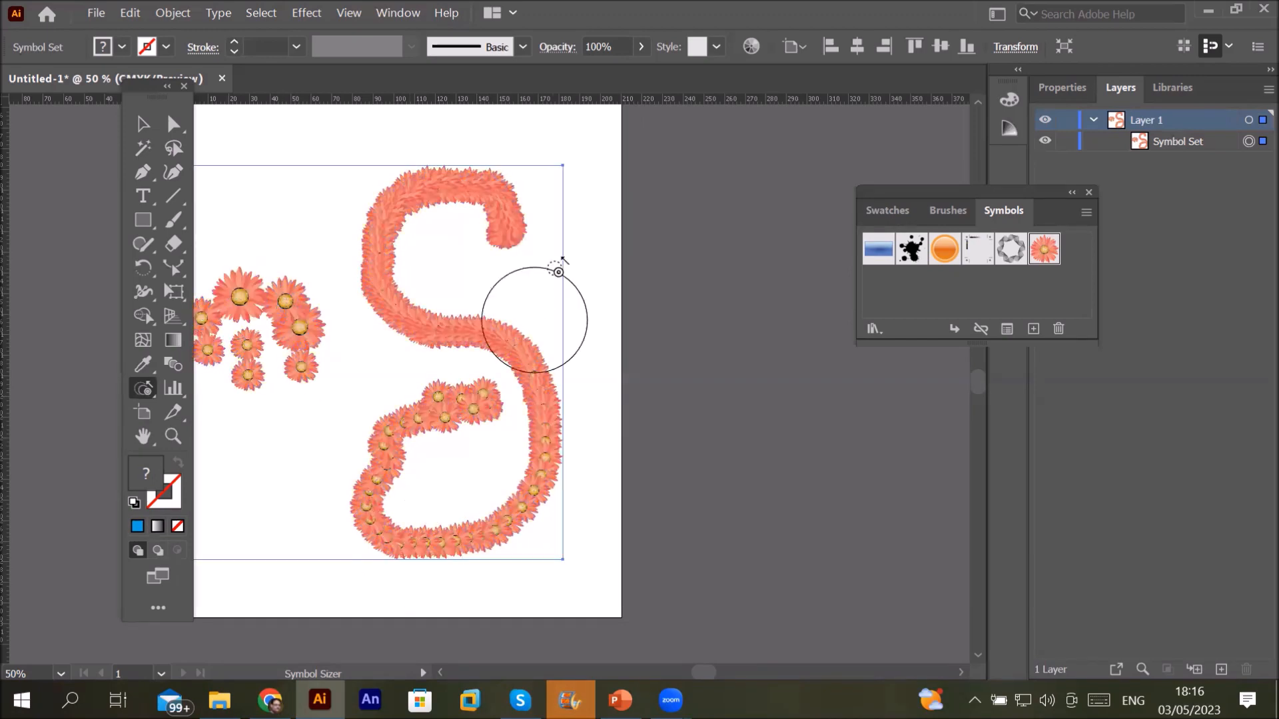
left_click_drag(516, 242, 516, 241)
left_click_drag(441, 403, 441, 403)
Step: Enlarge flowers on the S's bottom and right side, shrink the tail into dots, enlarge the left cluster
left_click_drag(475, 538, 477, 541)
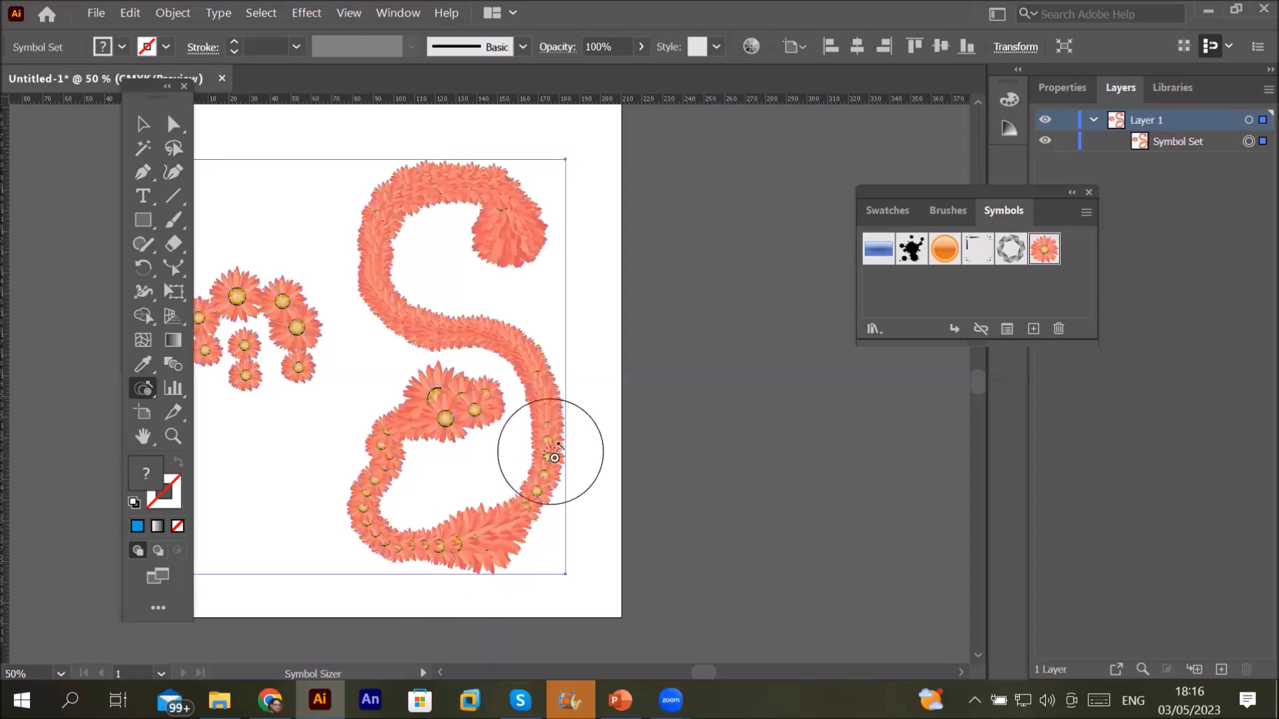
left_click_drag(543, 456, 558, 463)
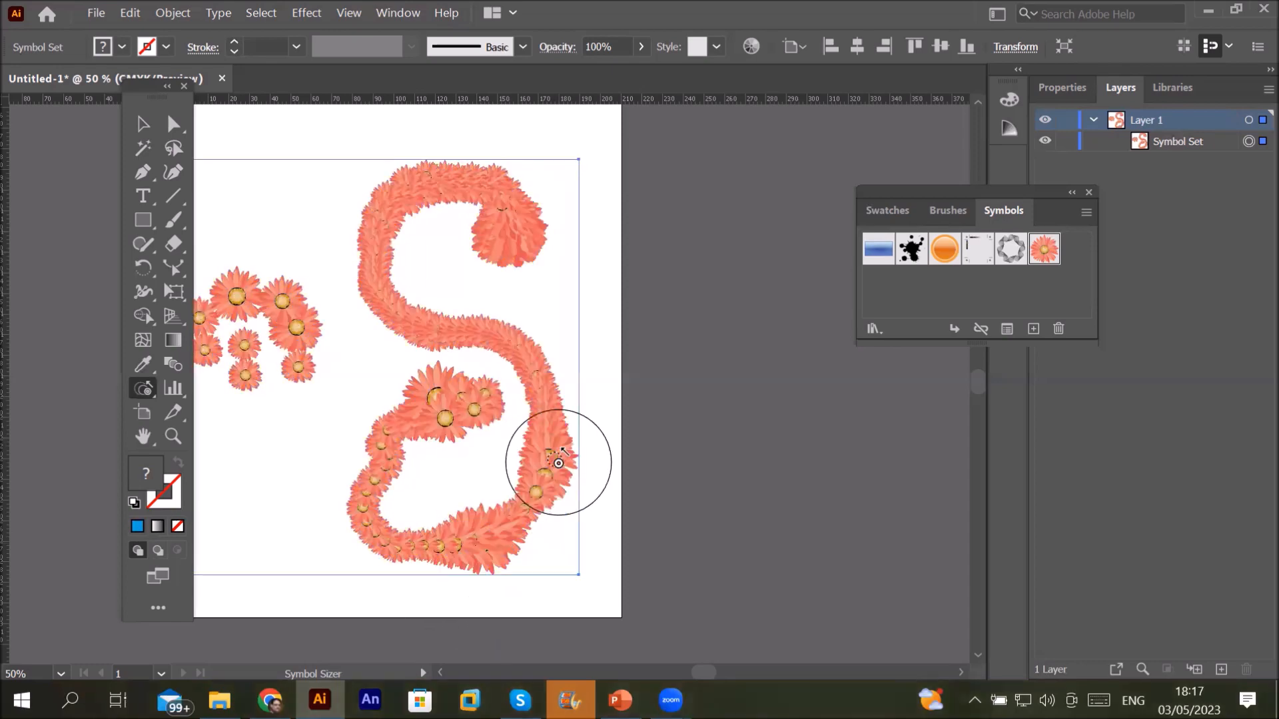
left_click_drag(558, 463, 558, 463)
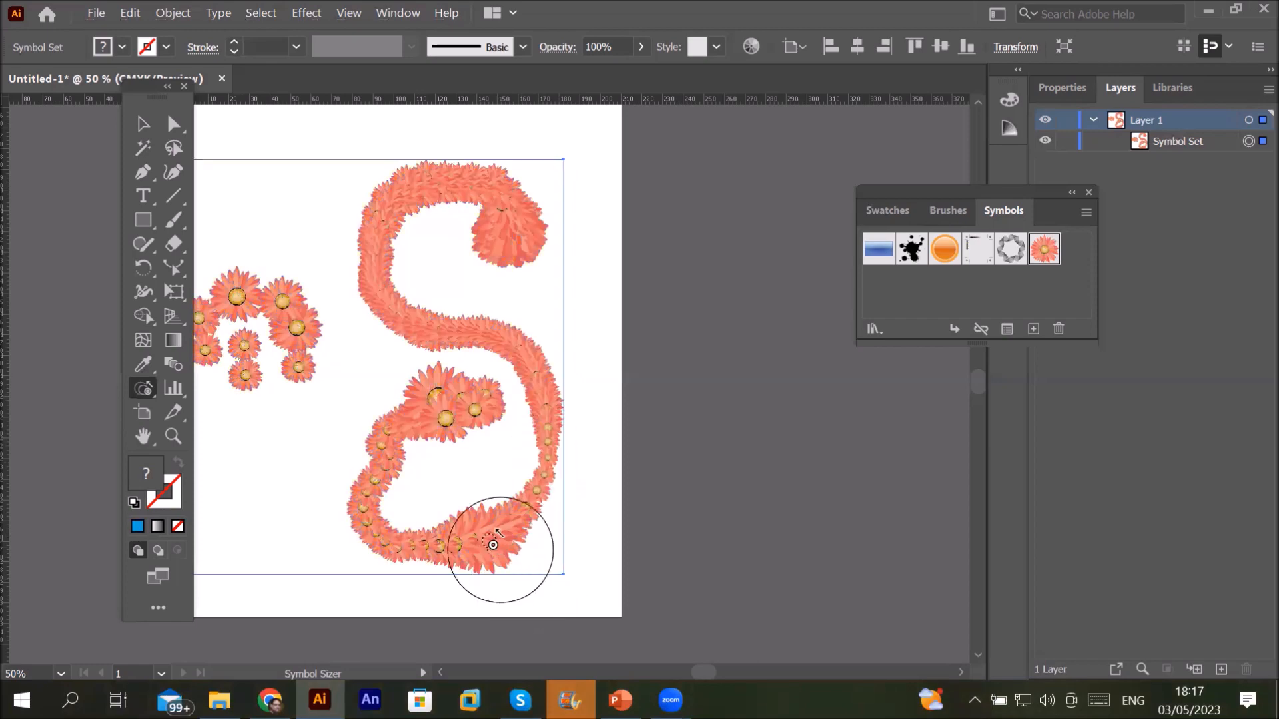
left_click_drag(491, 531, 481, 541)
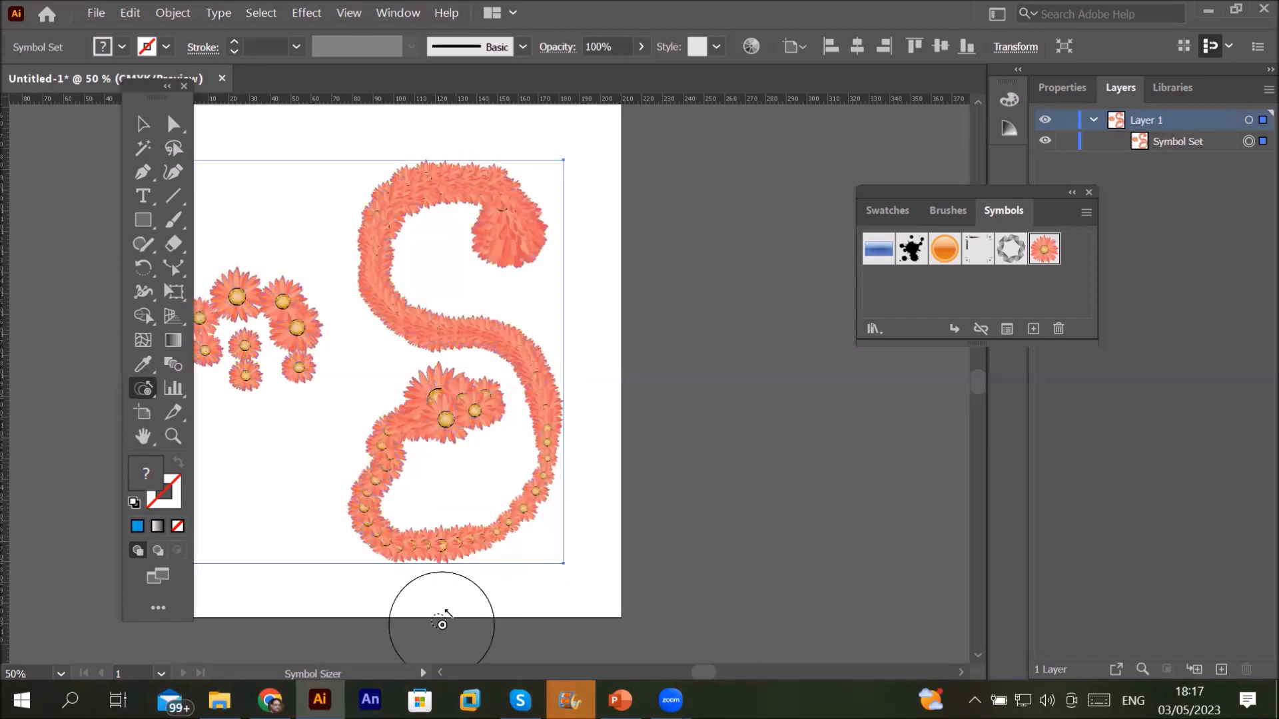
mouse_move(477, 536)
left_mouse_down()
mouse_move(457, 533)
mouse_move(477, 536)
mouse_move(477, 620)
left_mouse_up()
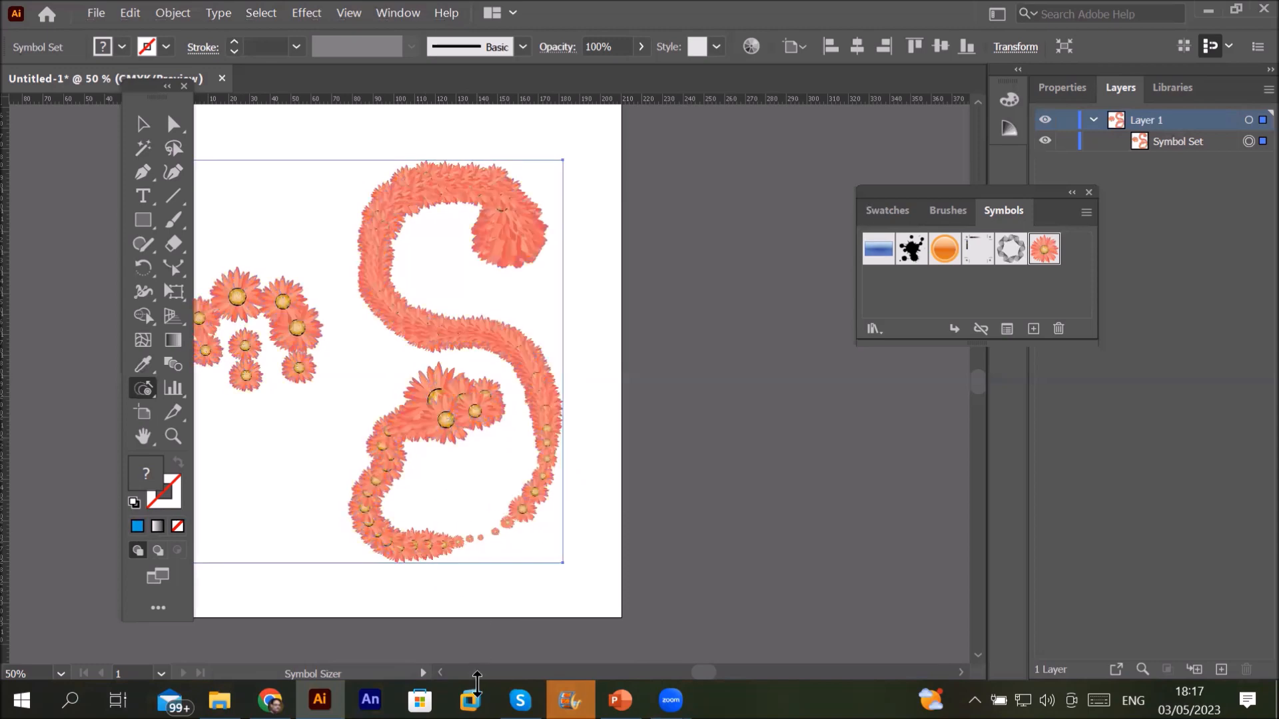
left_click_drag(288, 304, 288, 304)
Step: Shrink the left cluster's flowers, making the upper one especially small
scroll(288, 304, "up", 3)
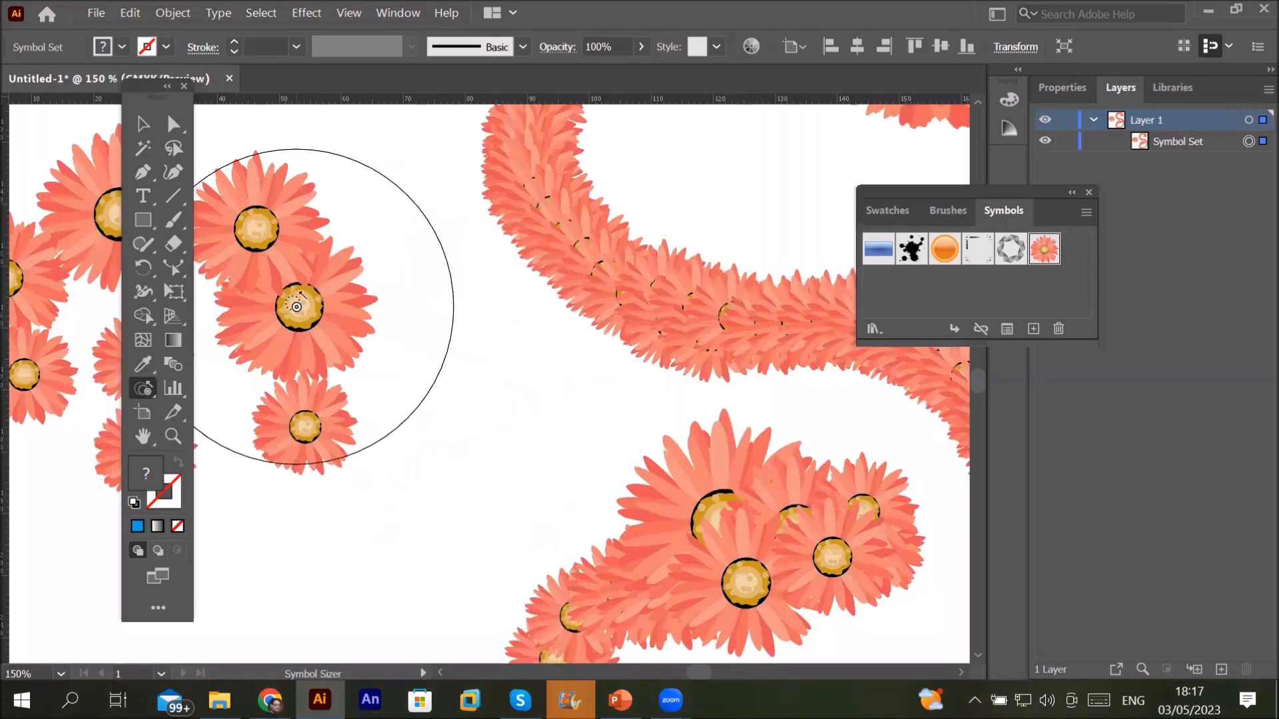
left_click_drag(296, 307, 294, 449)
left_click_drag(320, 288, 313, 313)
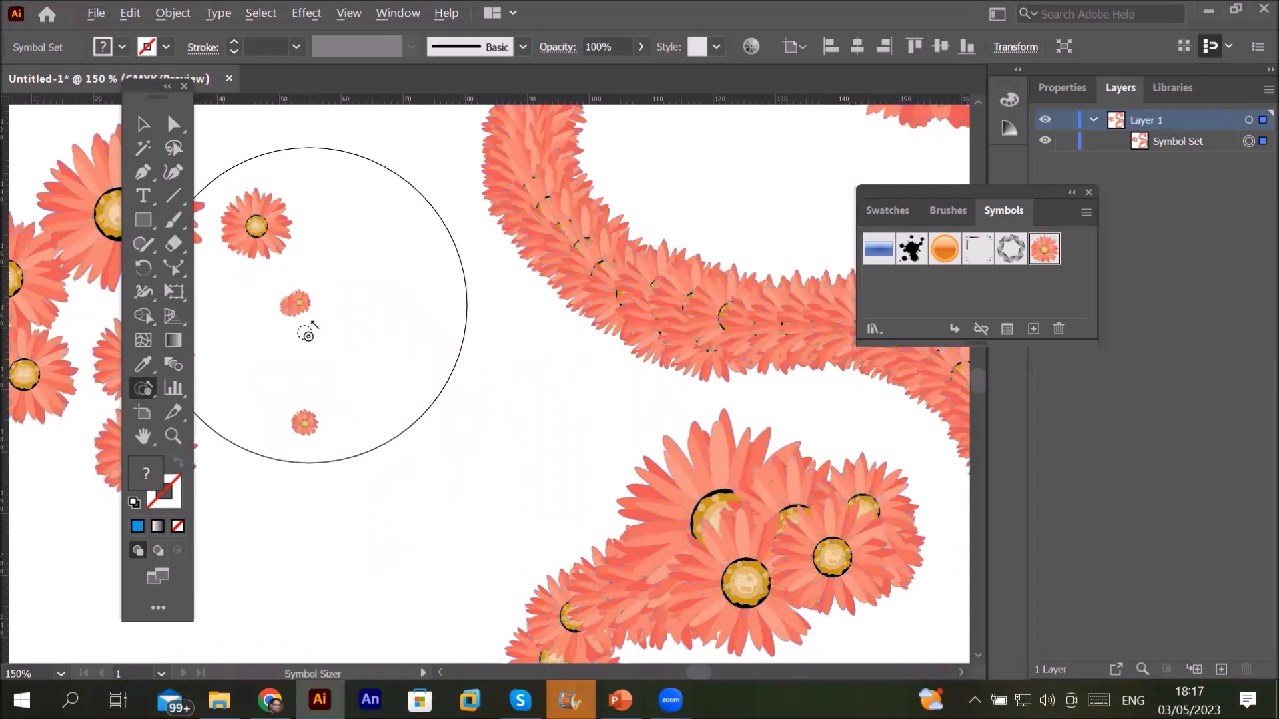
left_click_drag(256, 215, 267, 226)
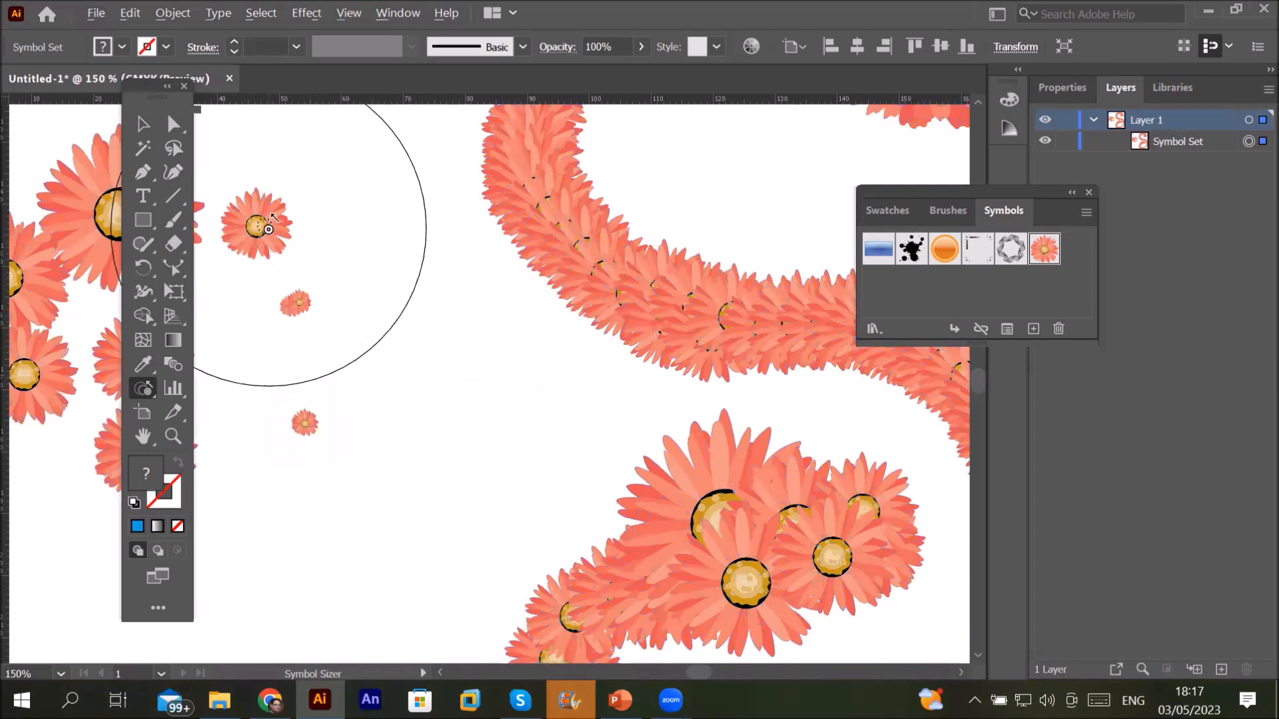
left_click(268, 229)
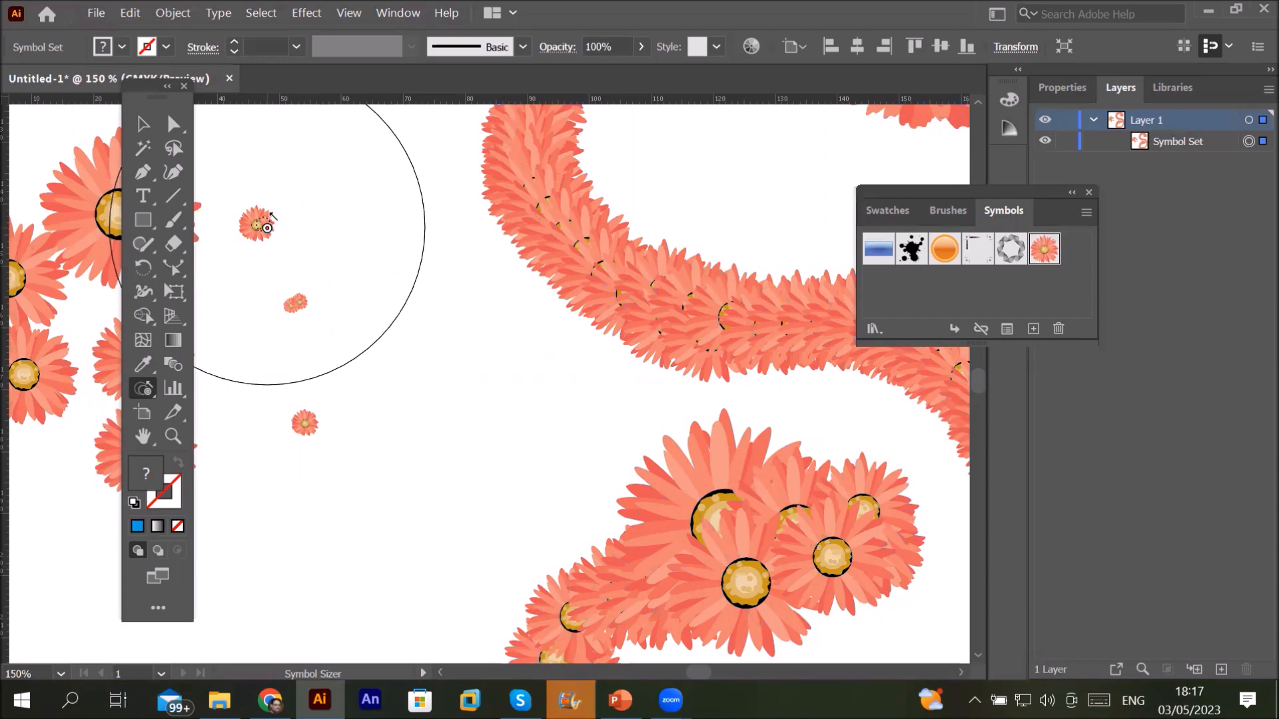
Step: Enlarge flower instances along the S and near the artboard centre
left_click_drag(262, 228, 262, 228)
scroll(427, 279, "down", 5)
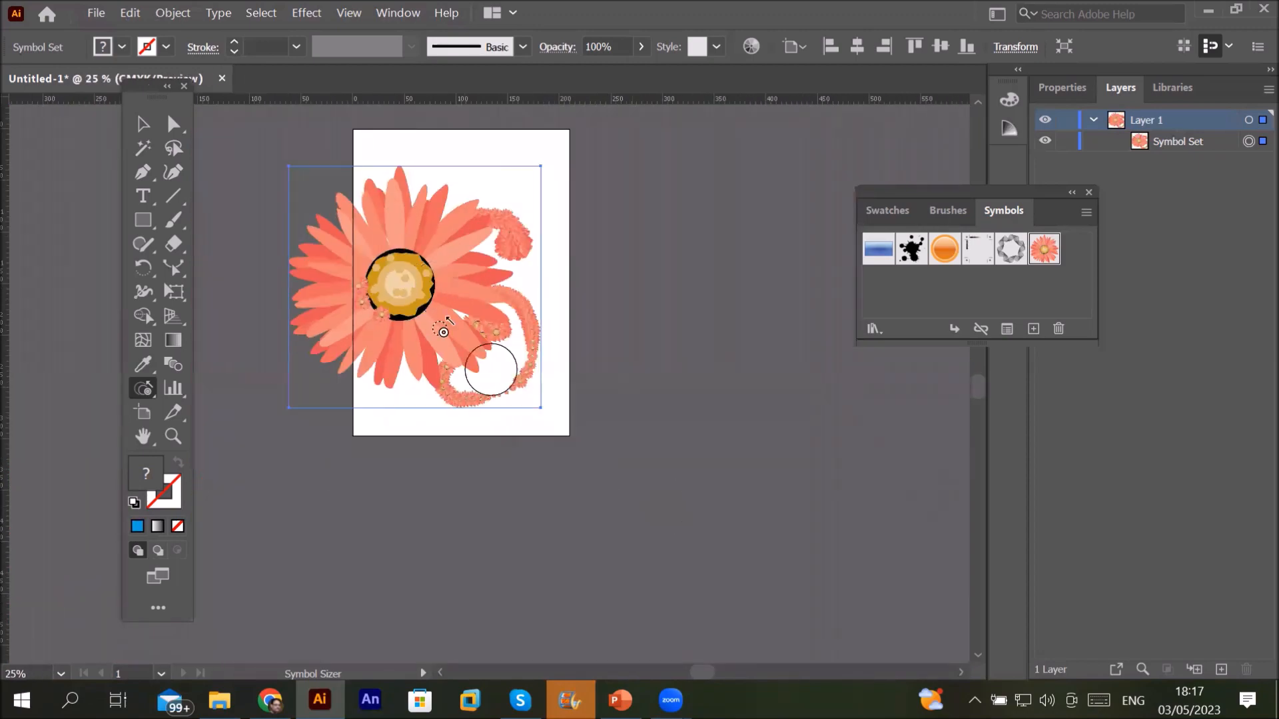
left_click_drag(400, 290, 399, 290)
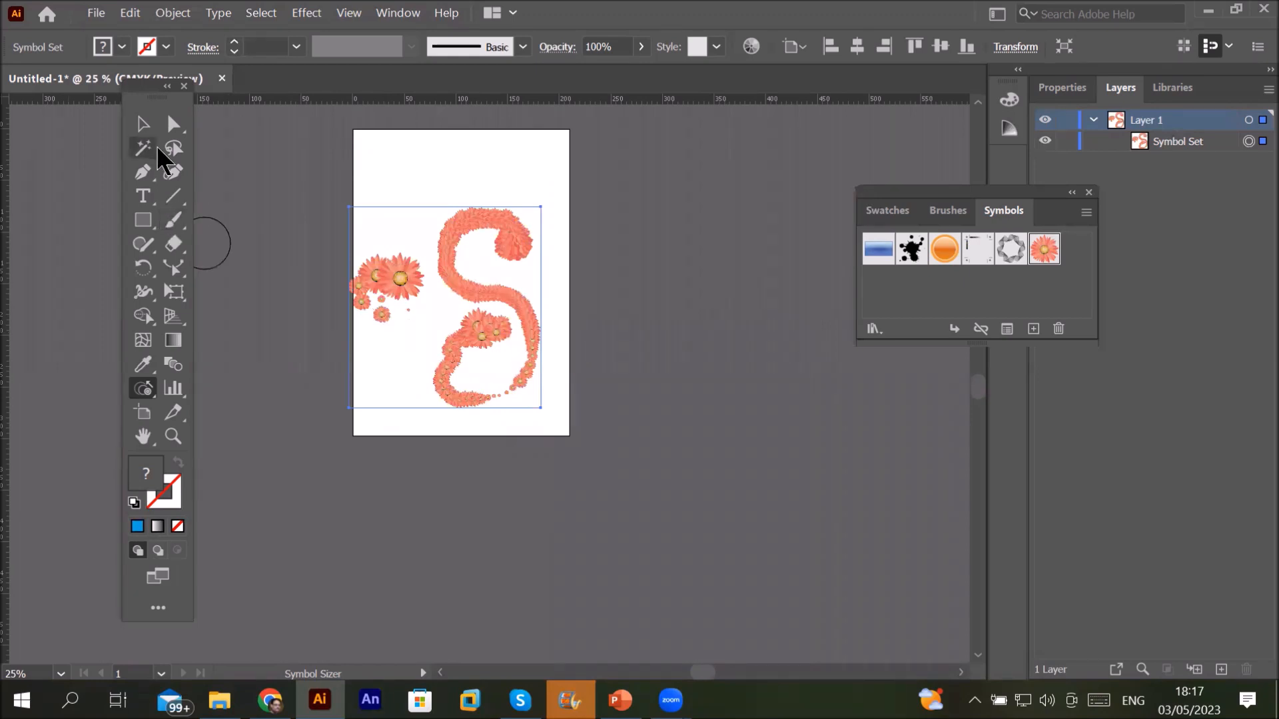
left_click(143, 124)
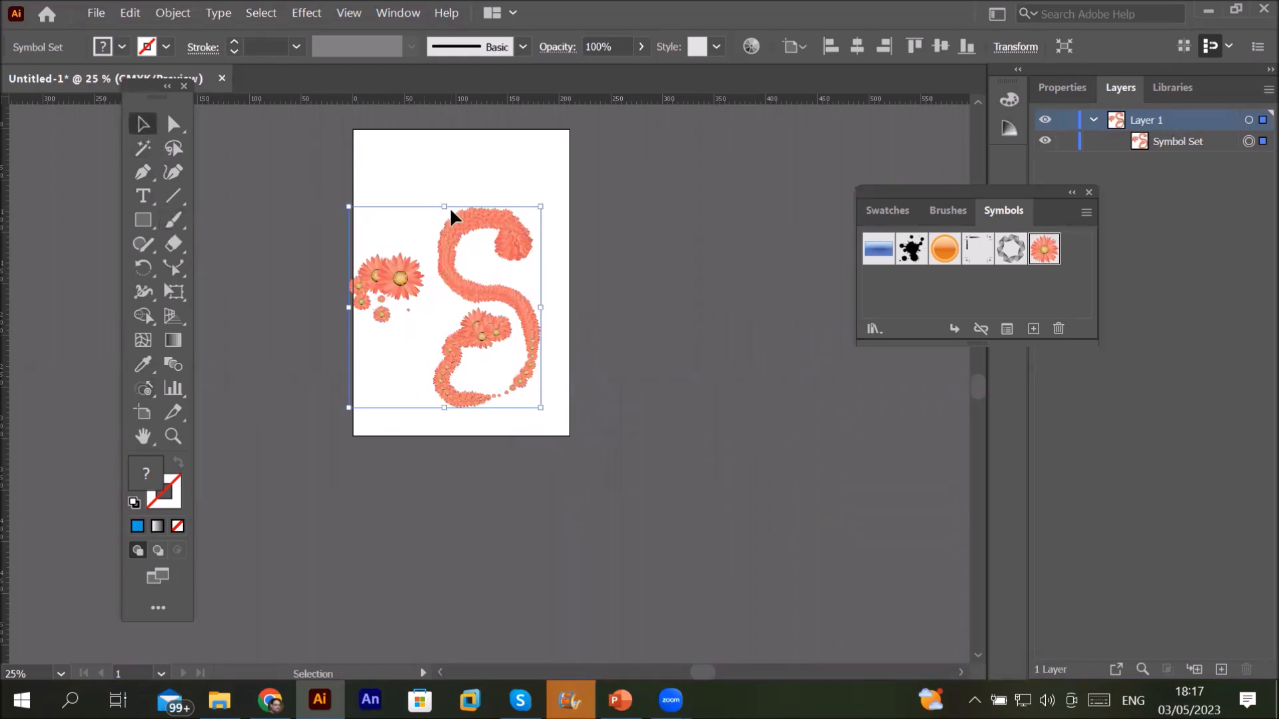
Step: Stretch the flower-S set to the artboard's top, bottom and right edge, about 216 × 298 mm
left_click_drag(446, 206, 462, 126)
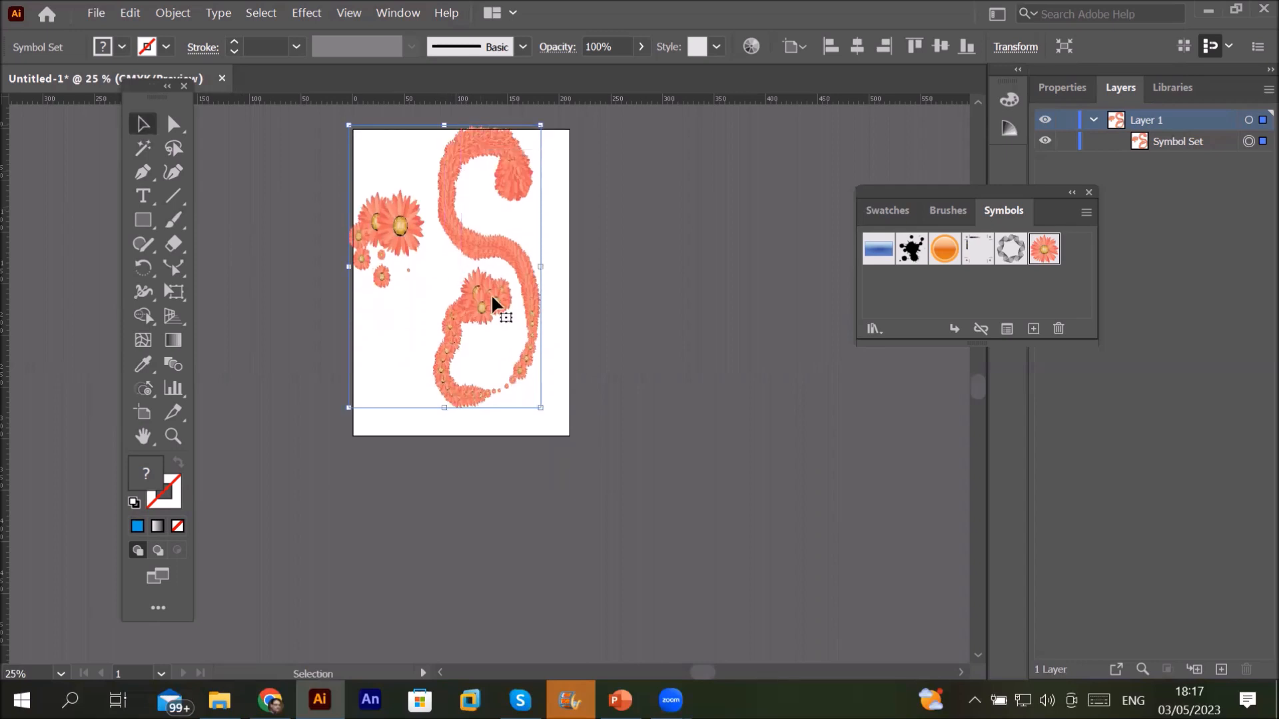
left_click_drag(445, 408, 445, 432)
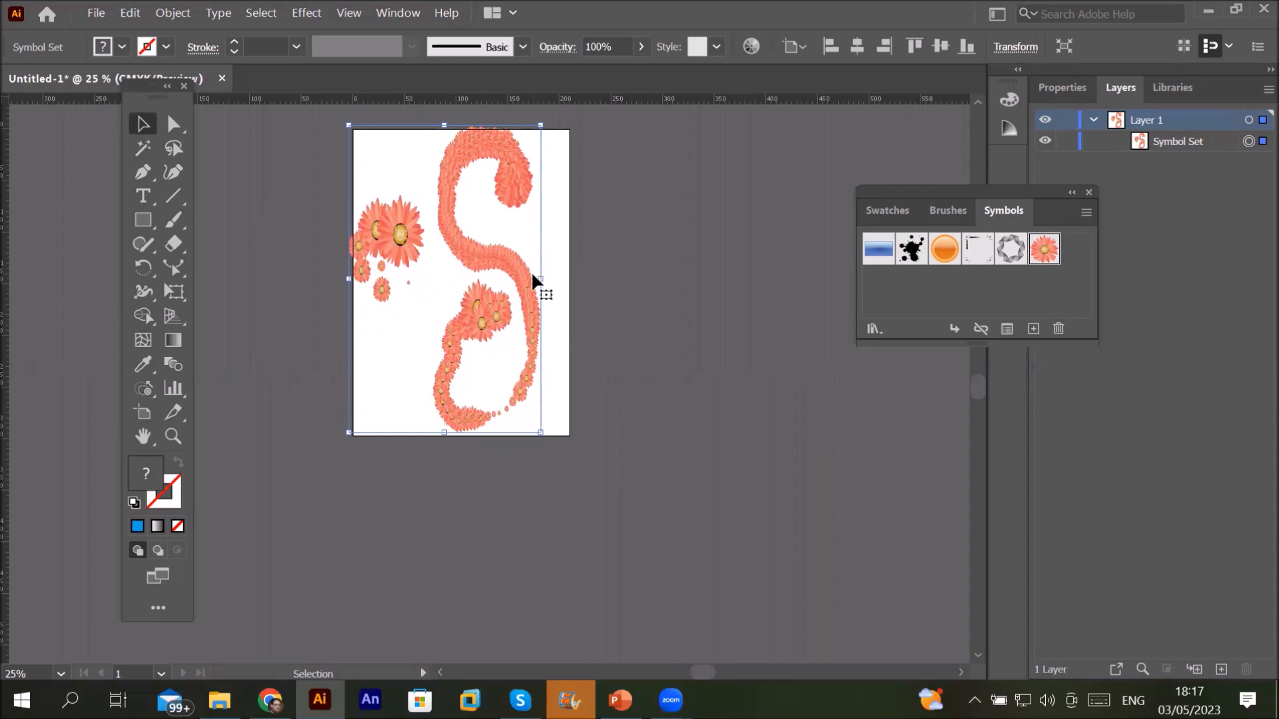
left_click_drag(541, 280, 574, 295)
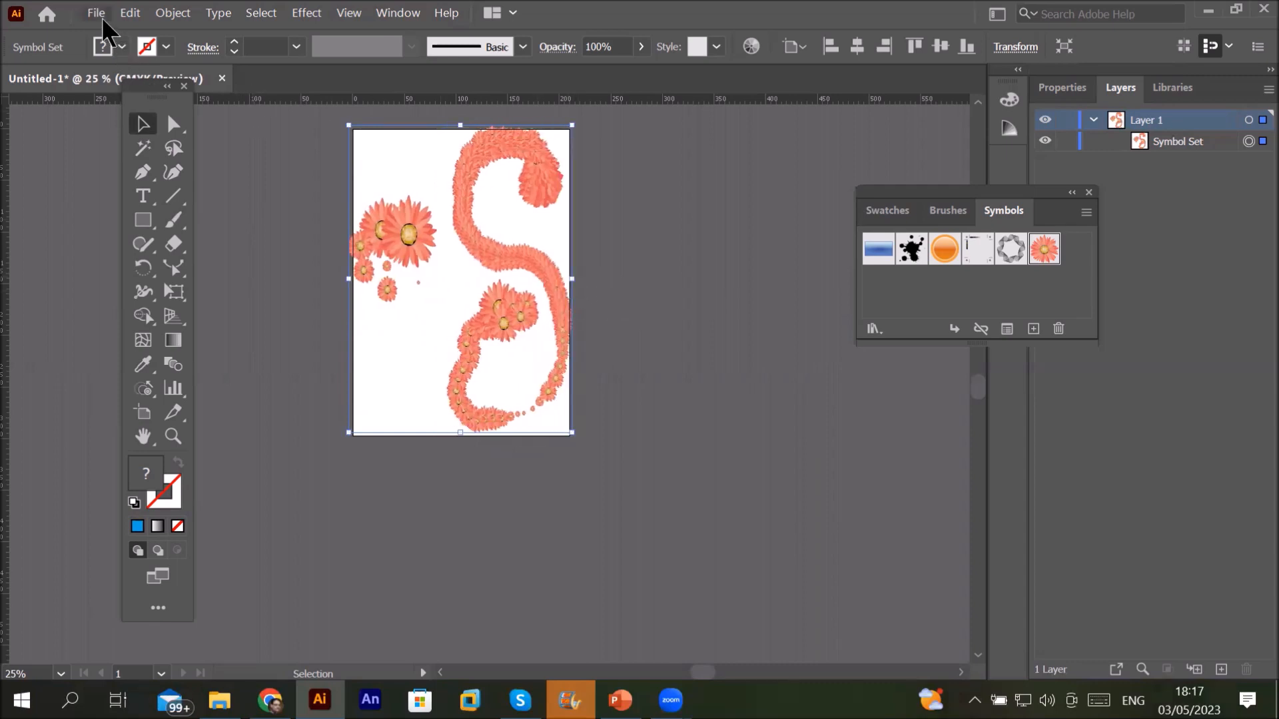
left_click(97, 14)
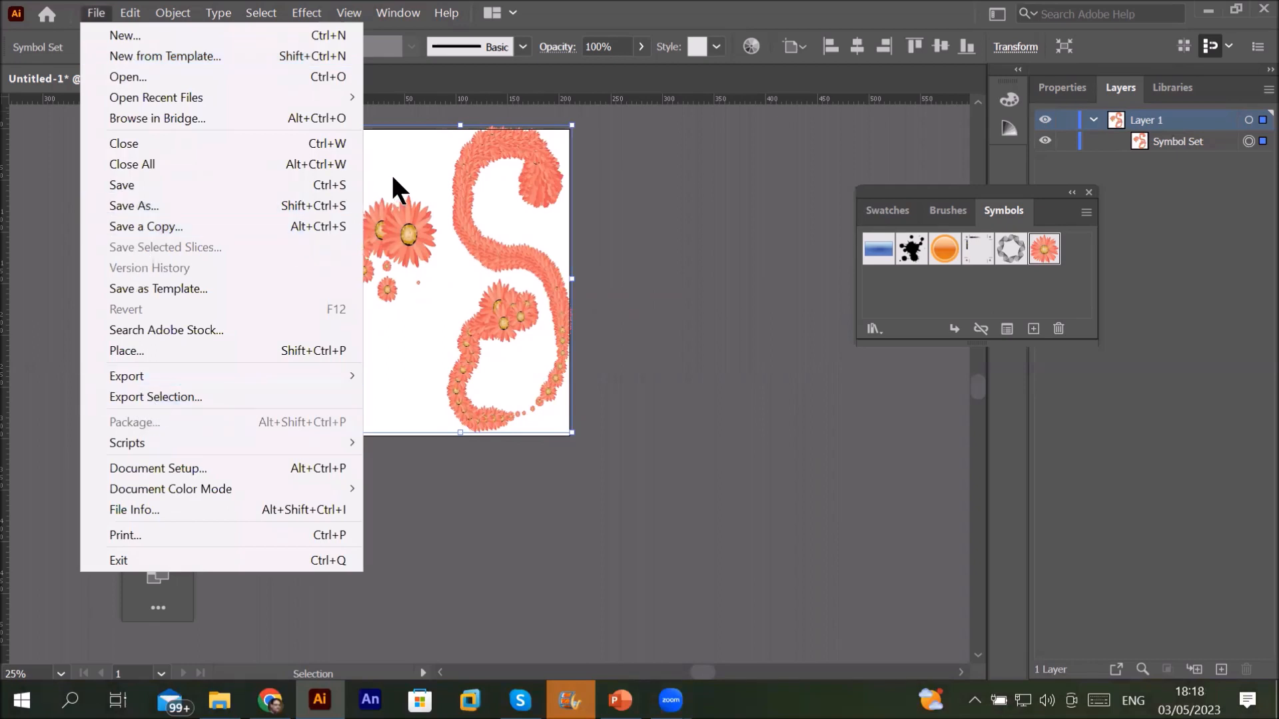
Step: Draw an artboard-sized blue rectangle (about 219 × 298 mm) and send it behind the flower S
left_click(390, 174)
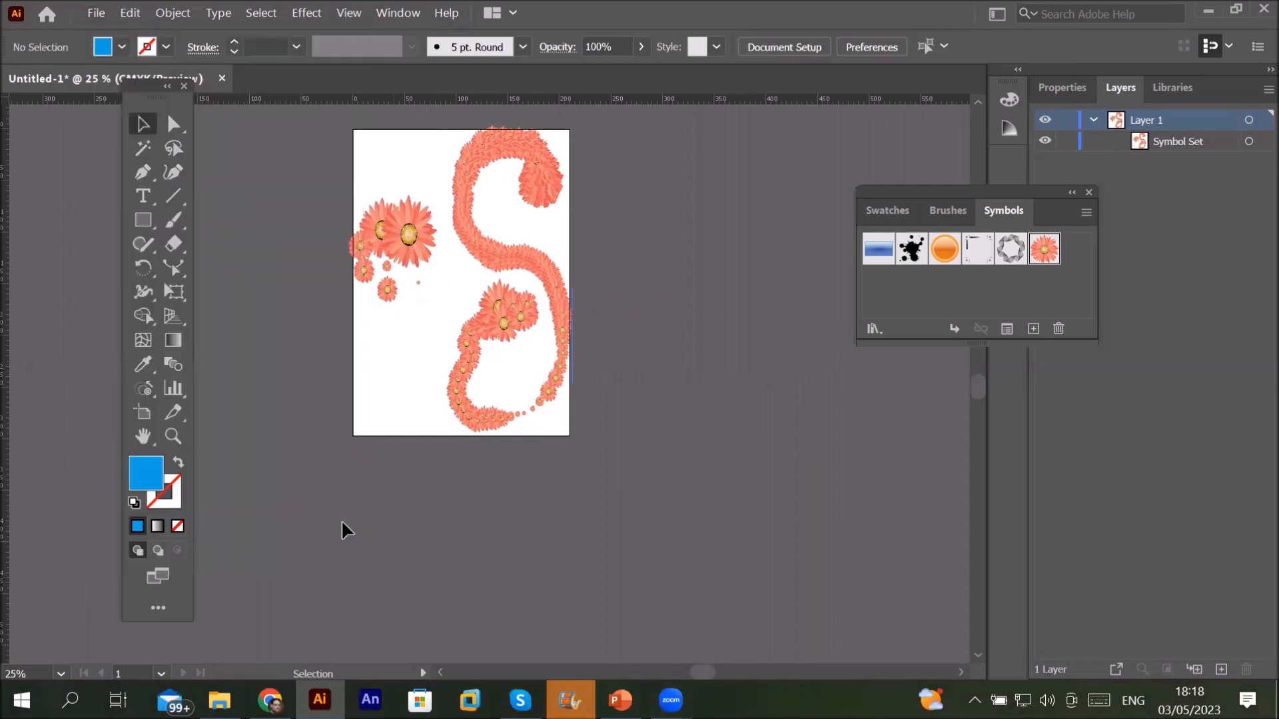
left_click(148, 220)
left_click_drag(349, 125, 570, 434)
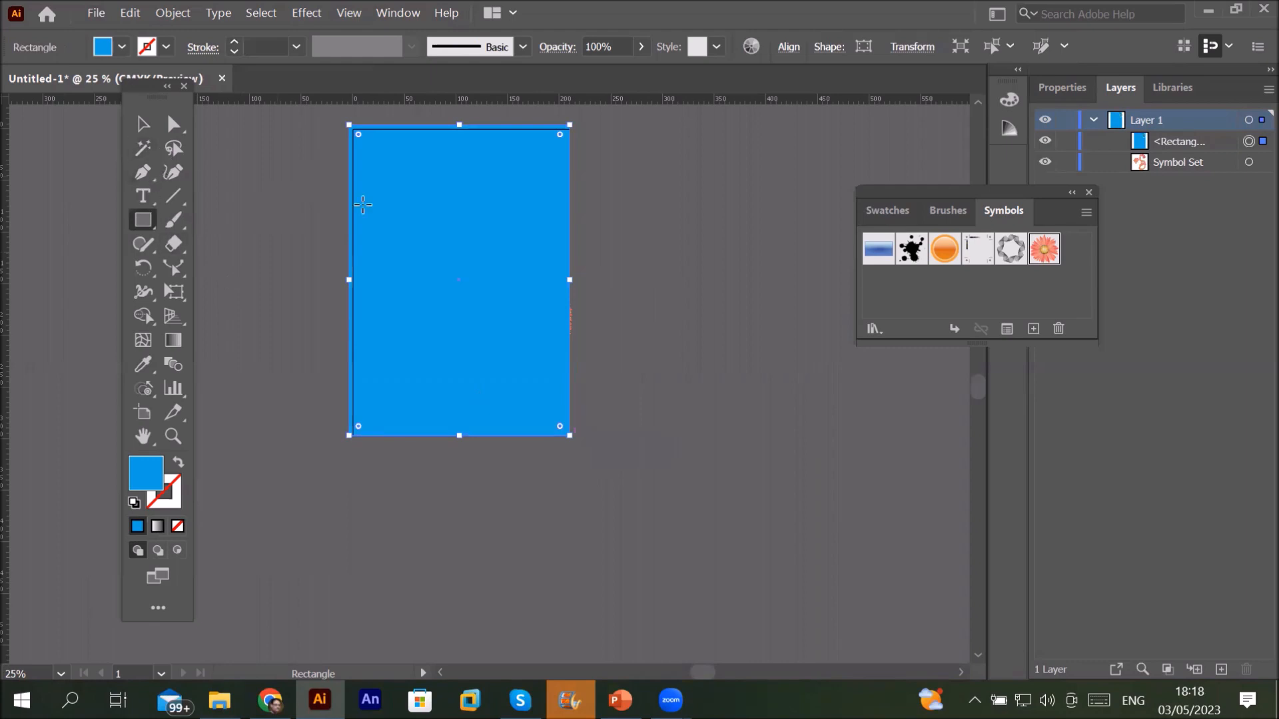
left_click(141, 124)
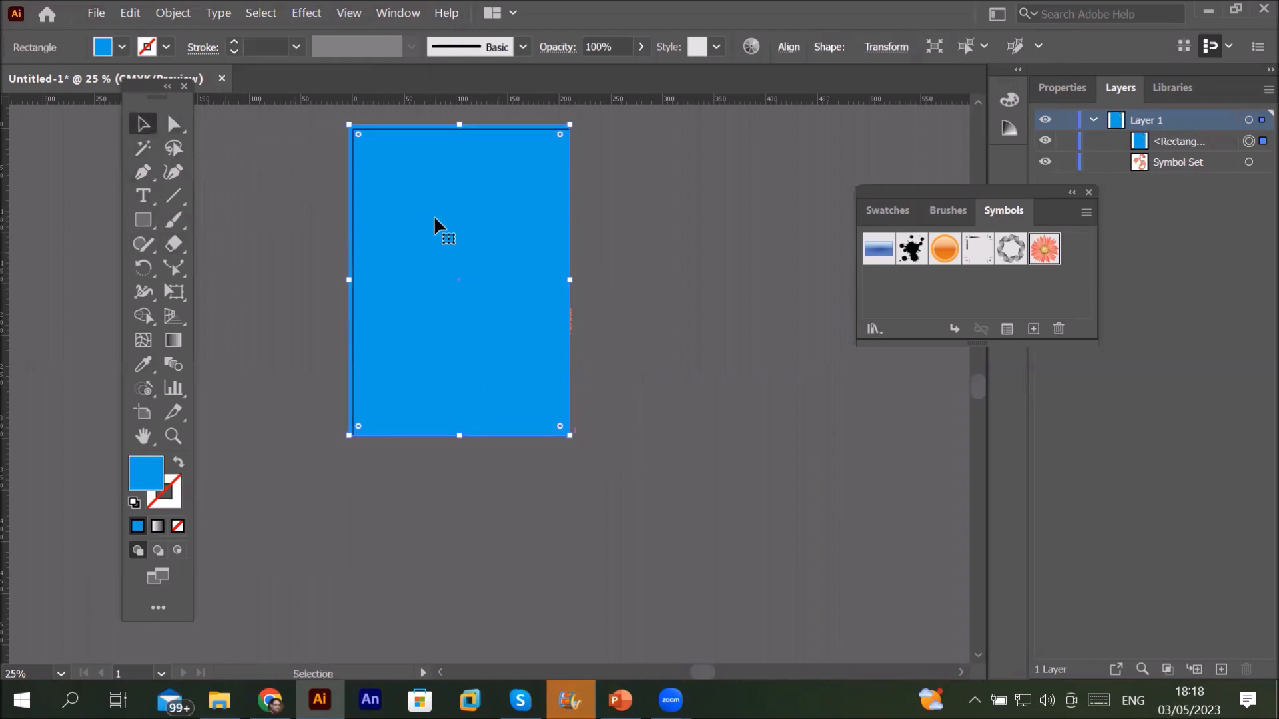
right_click(433, 217)
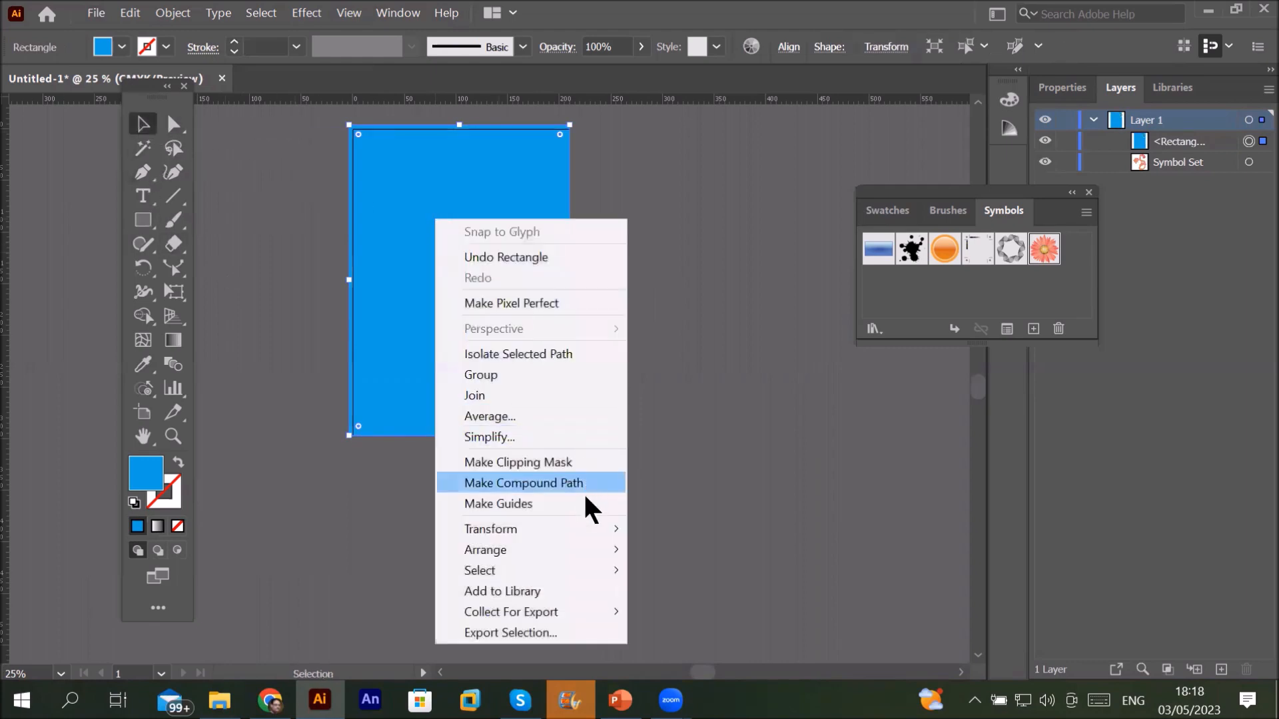
mouse_move(591, 541)
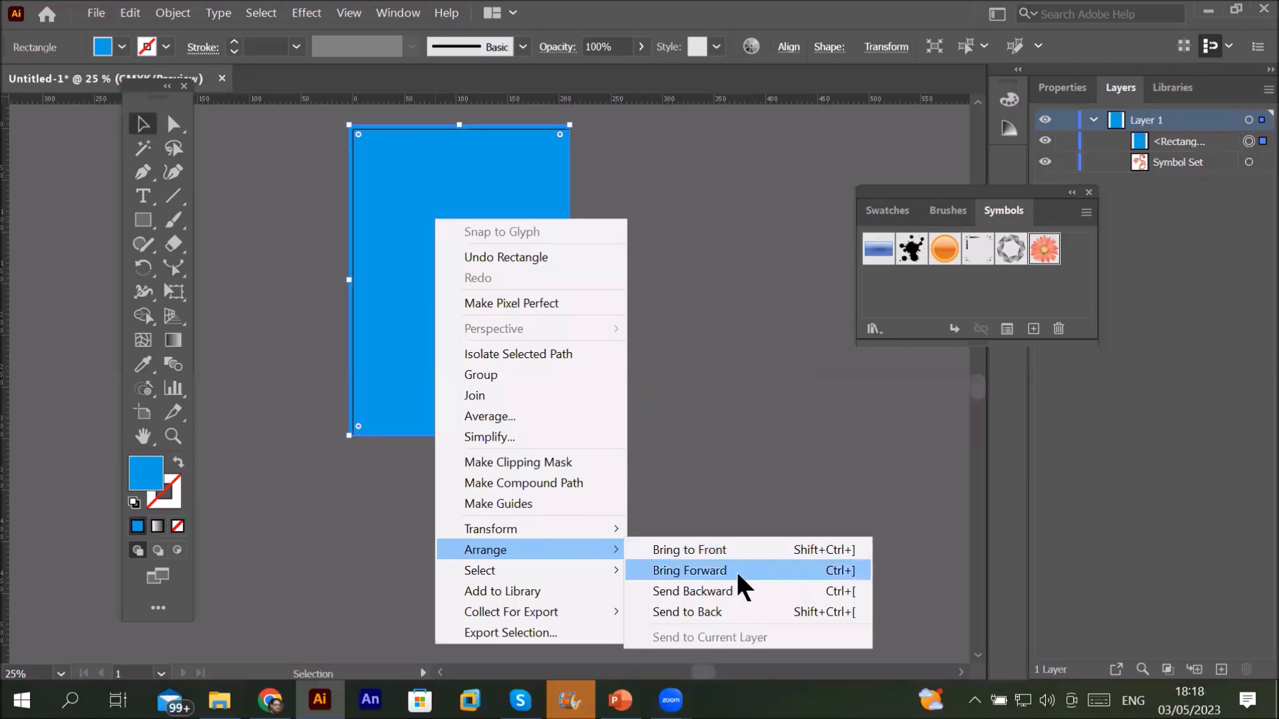
left_click(730, 611)
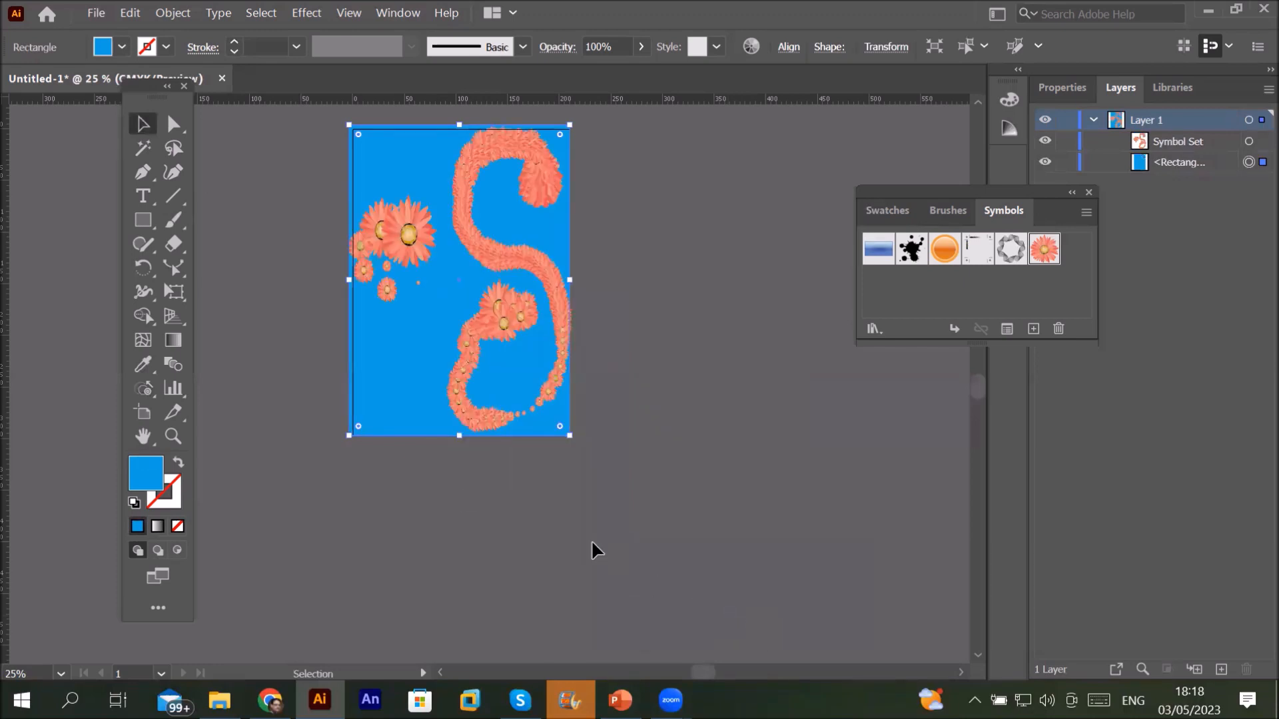
Step: Place pngwing.com (2).png from Images > Transparent PNG and move the children photo low on the poster
left_click(95, 13)
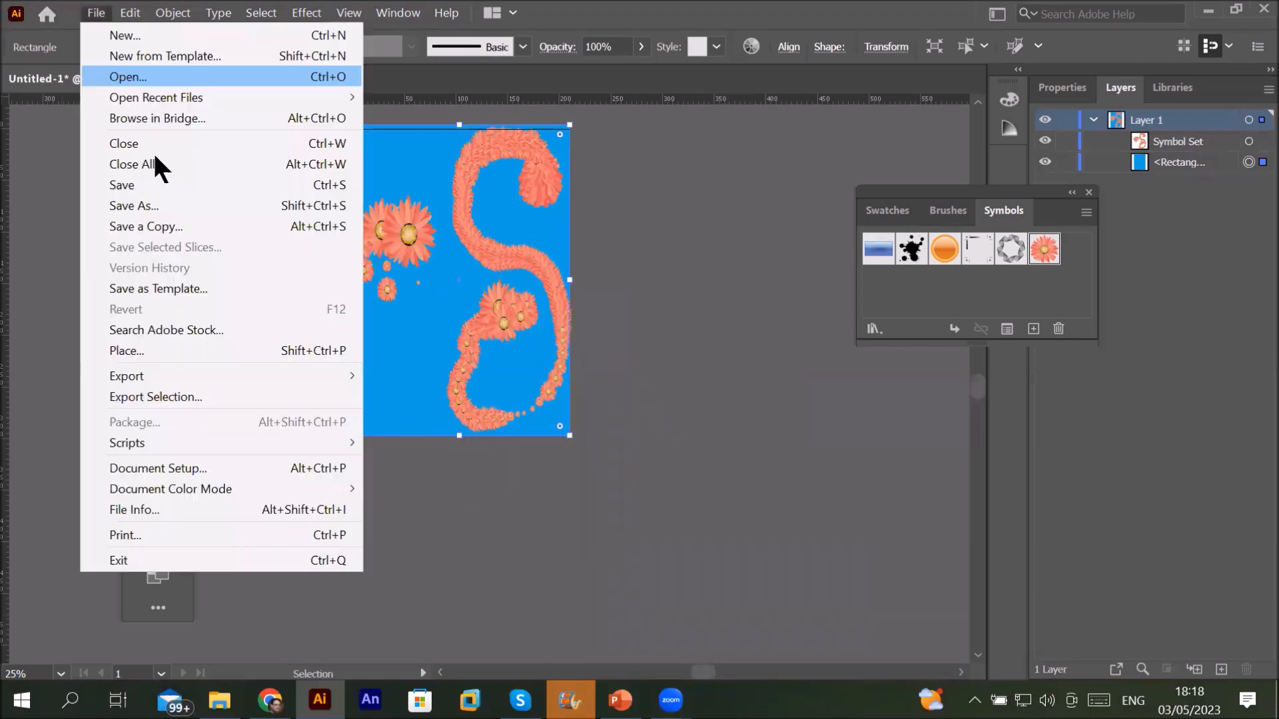
left_click(170, 341)
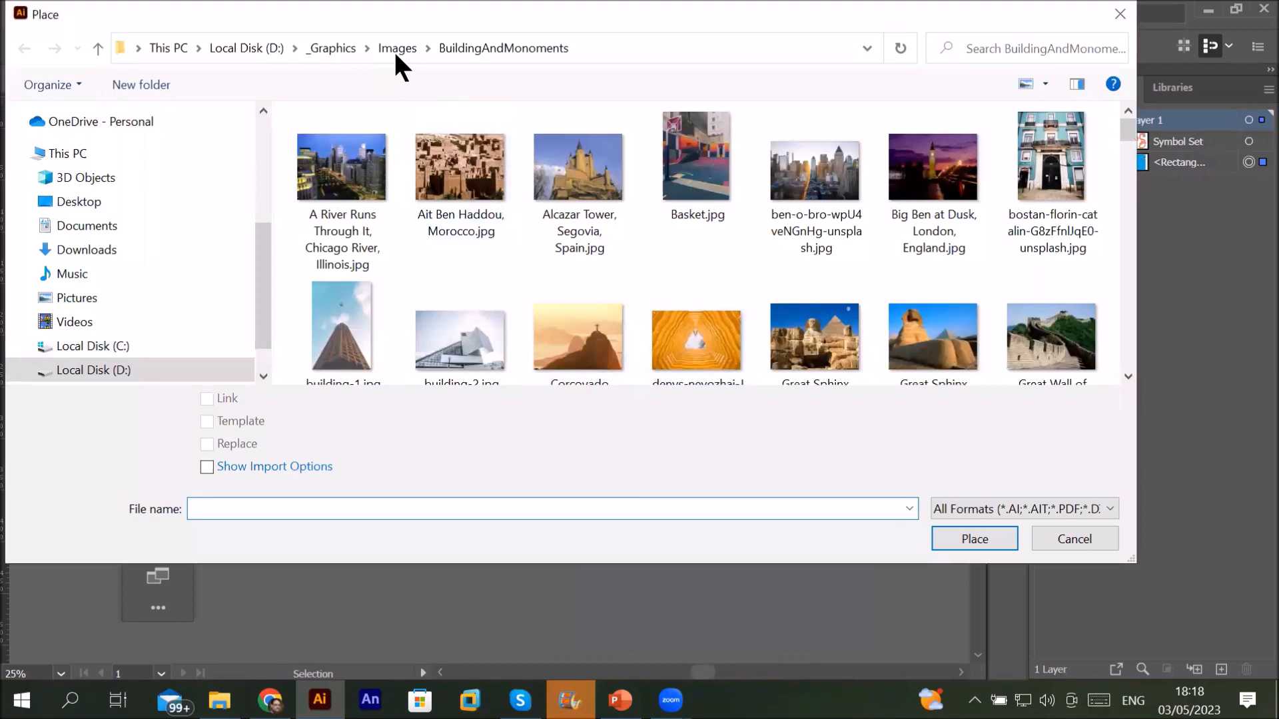
left_click(397, 48)
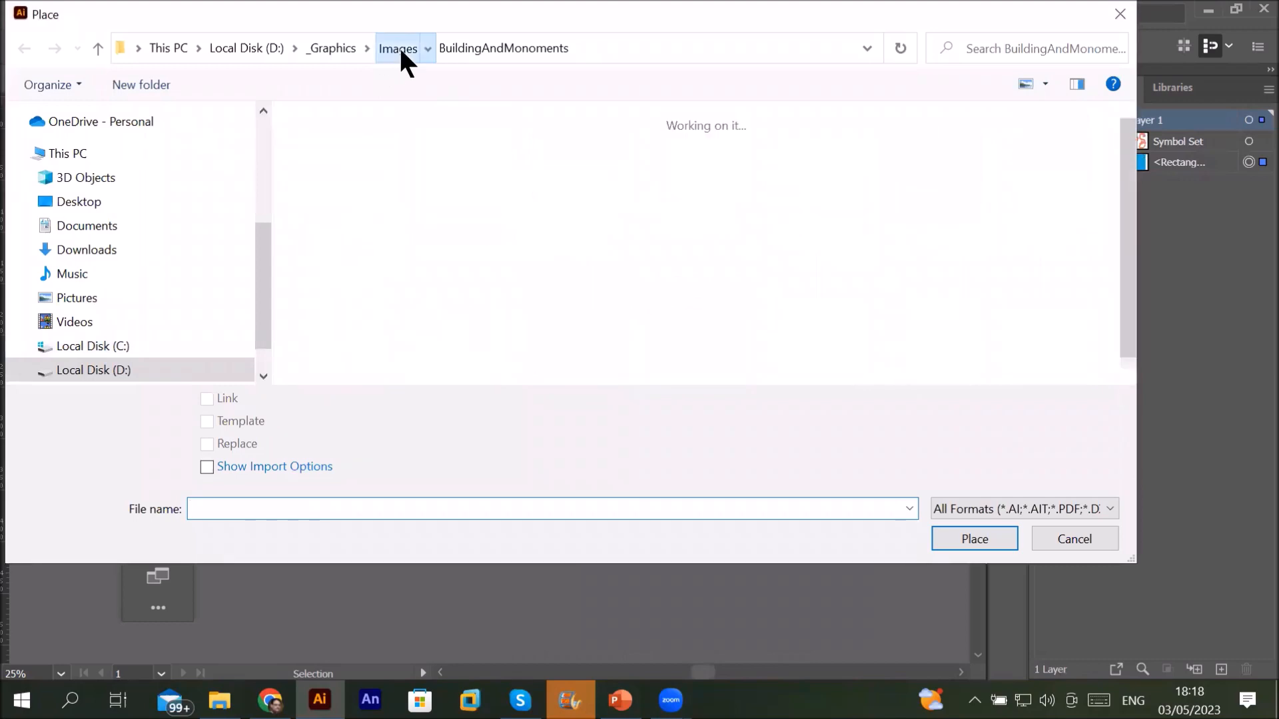
scroll(877, 287, "down", 3)
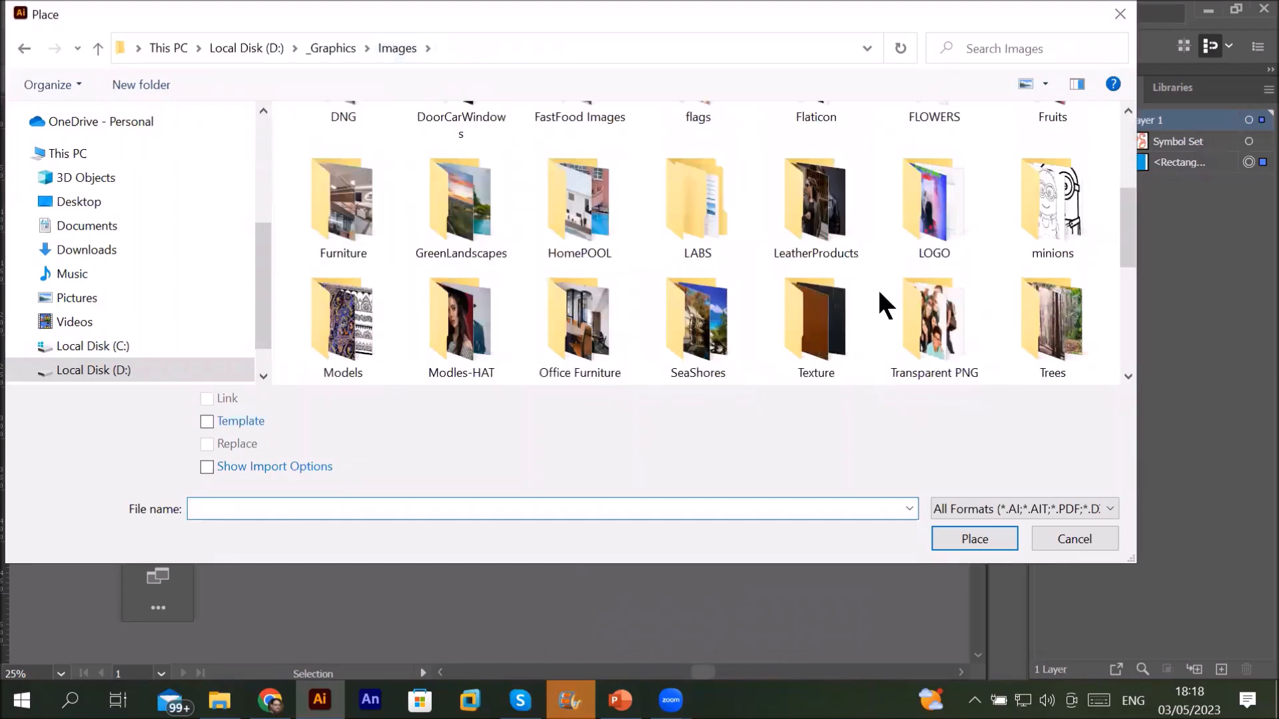
double_click(921, 322)
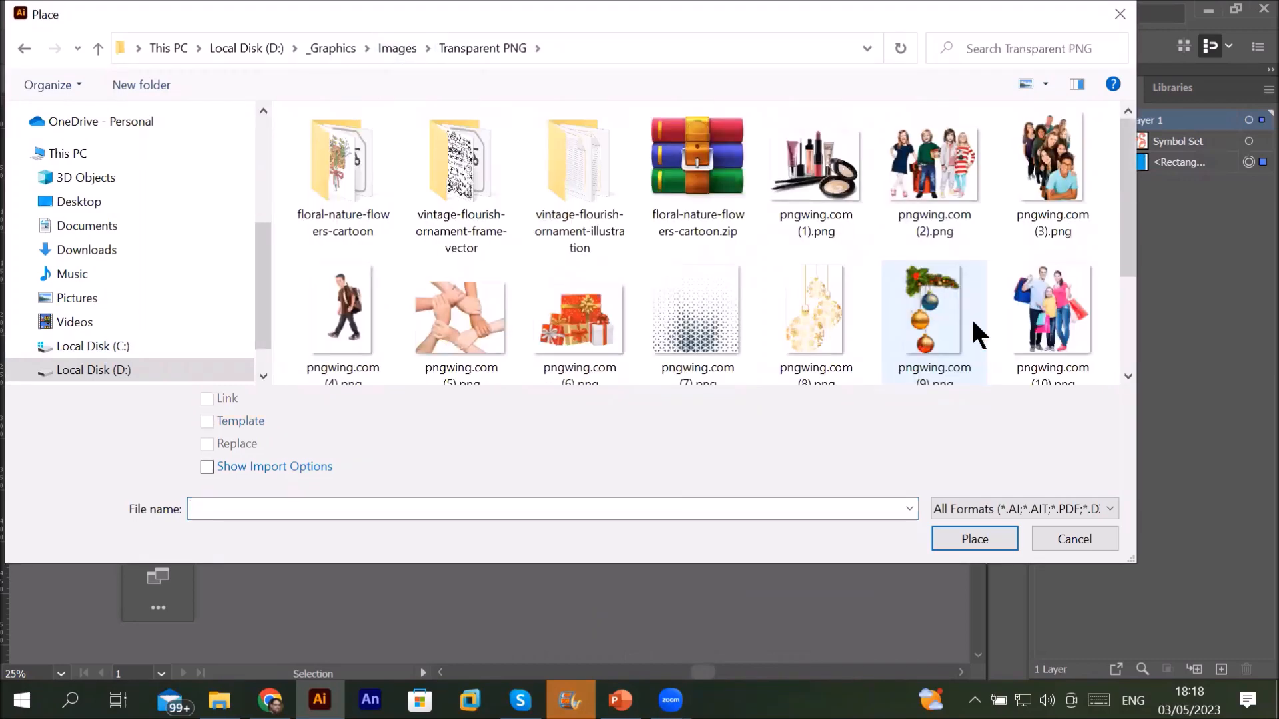
double_click(913, 184)
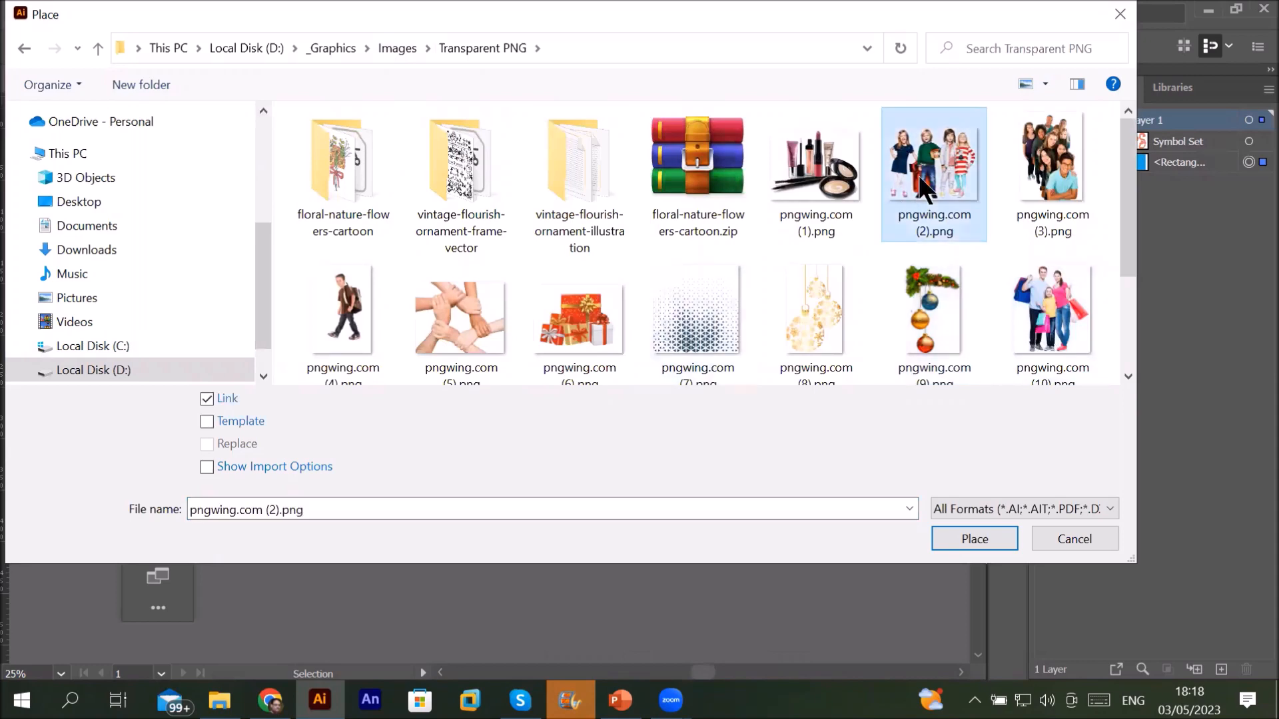
mouse_move(384, 185)
left_mouse_down()
mouse_move(524, 366)
mouse_move(546, 373)
left_mouse_up()
left_click_drag(445, 230, 453, 333)
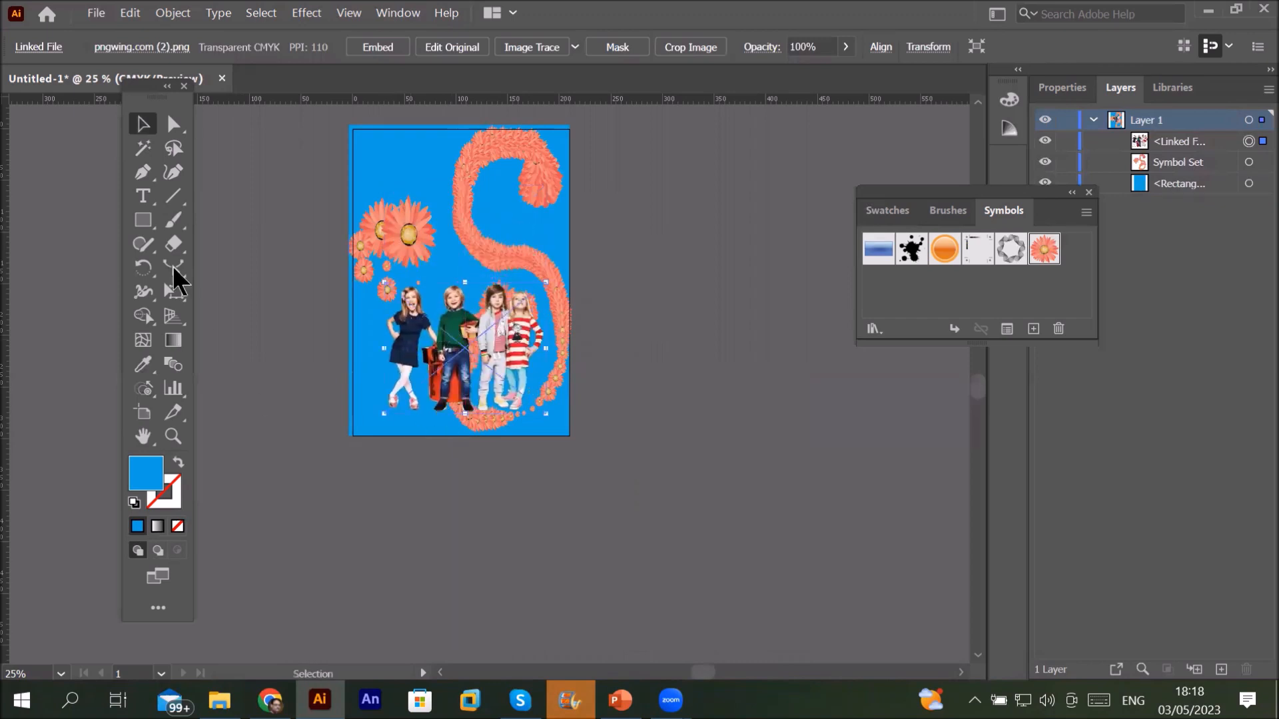
left_click(264, 310)
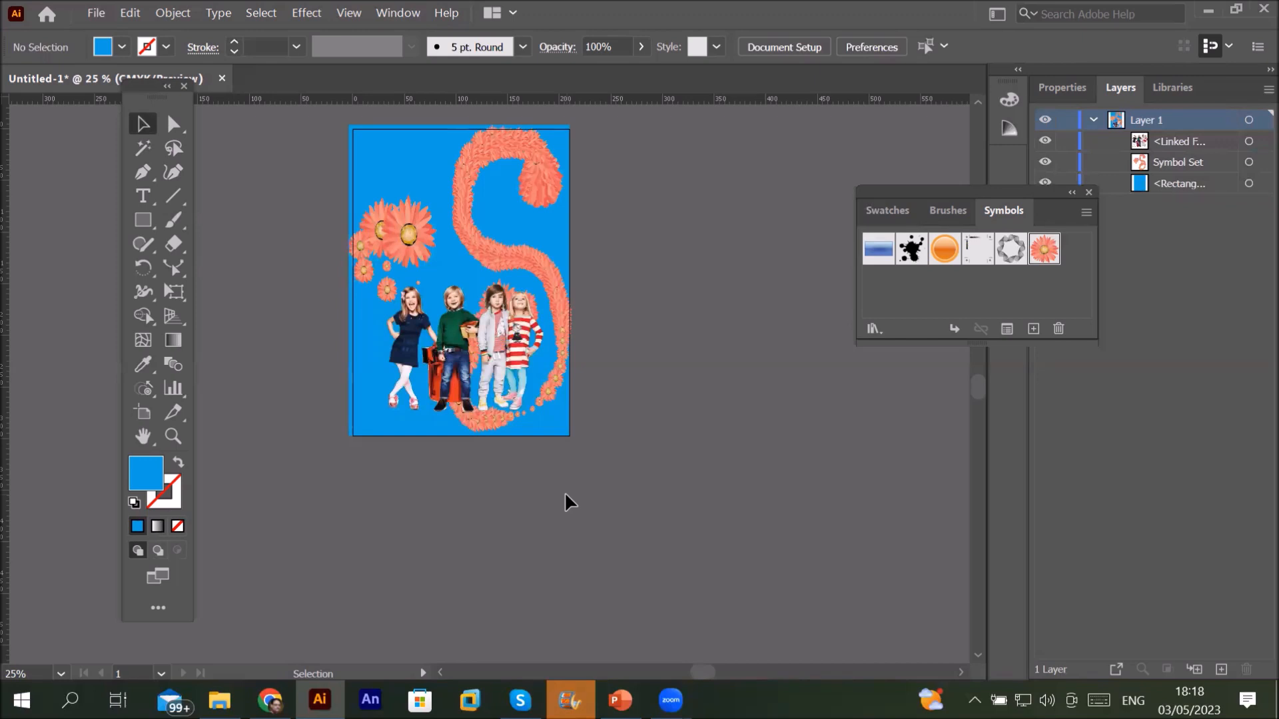
scroll(421, 256, "up", 1)
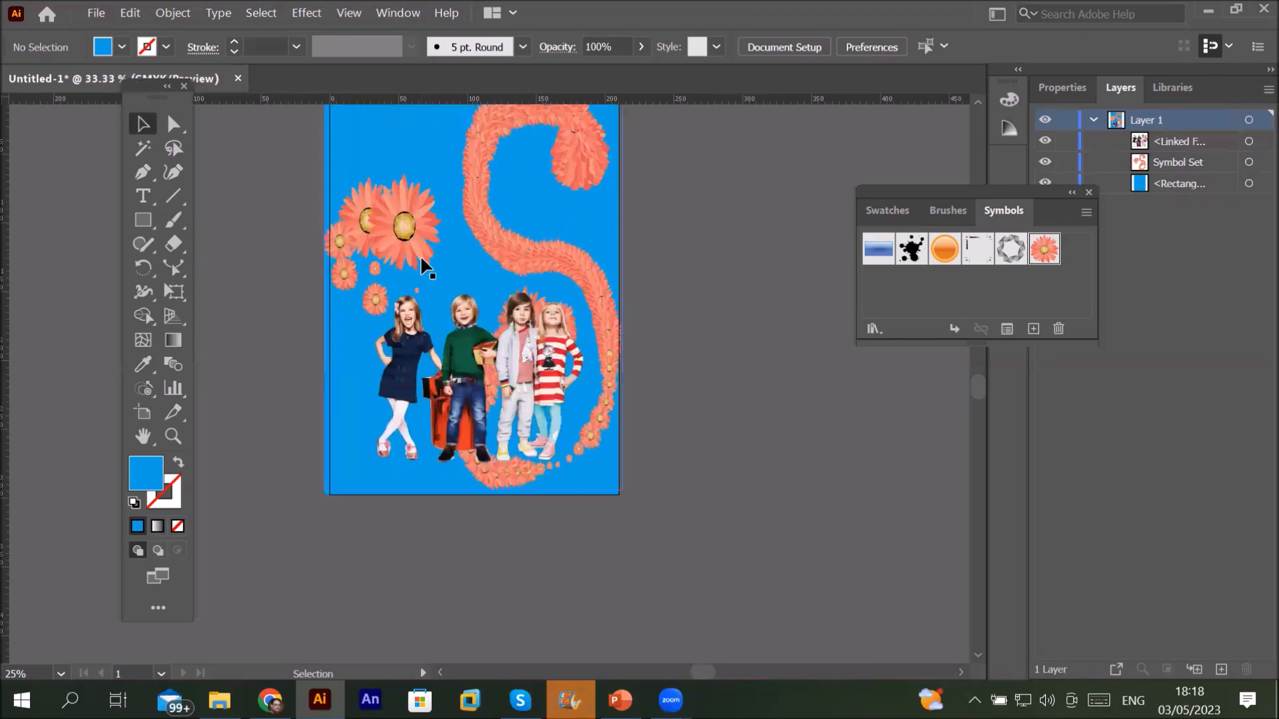
scroll(421, 255, "up", 2)
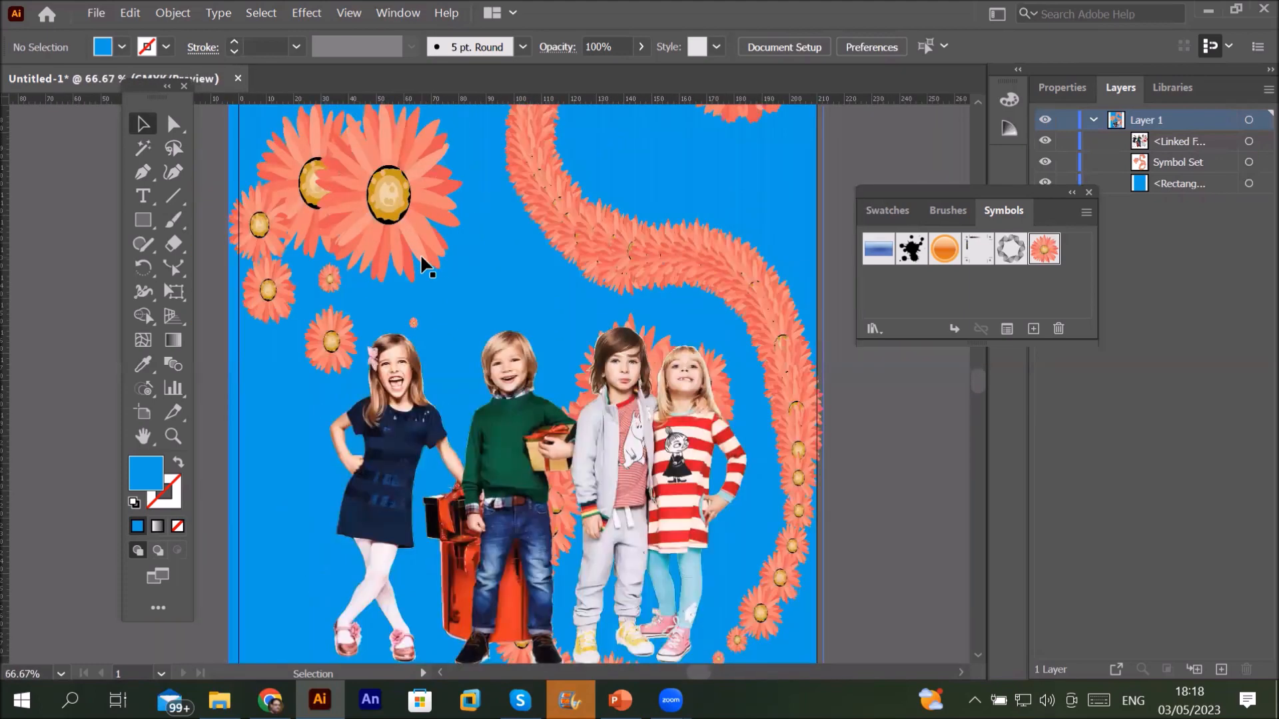
scroll(421, 257, "down", 2)
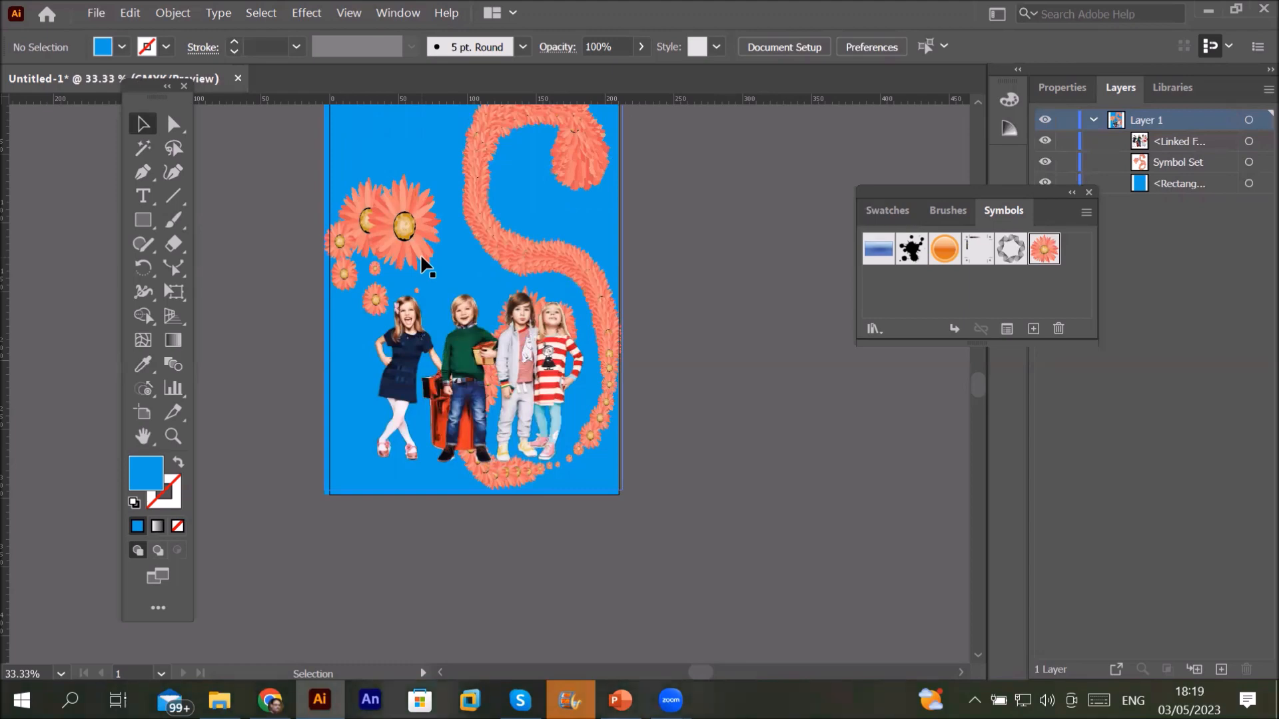
scroll(403, 208, "up", 3)
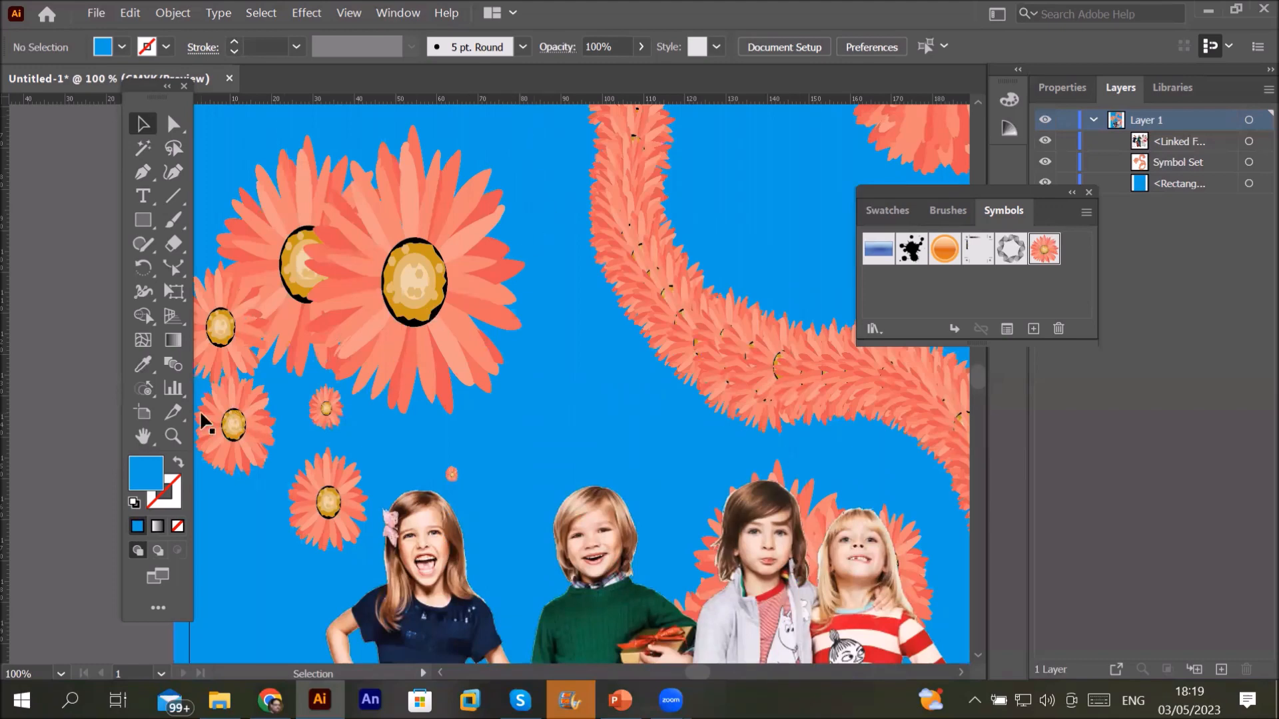
Step: Open the symbolism tools flyout from the Symbol tool slot in the toolbar
left_click(146, 391)
left_click(149, 393)
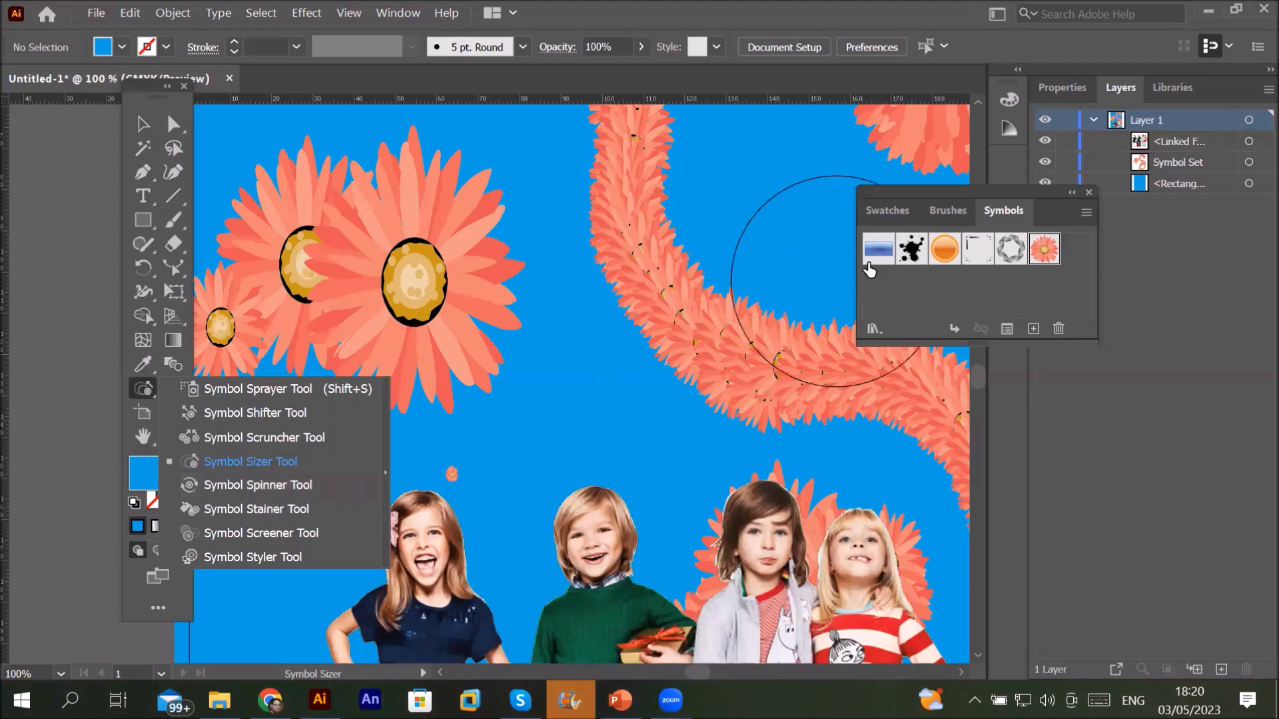
Step: Select the blue bar symbol and dismiss the Symbol Sizer's selection warning
left_click(891, 256)
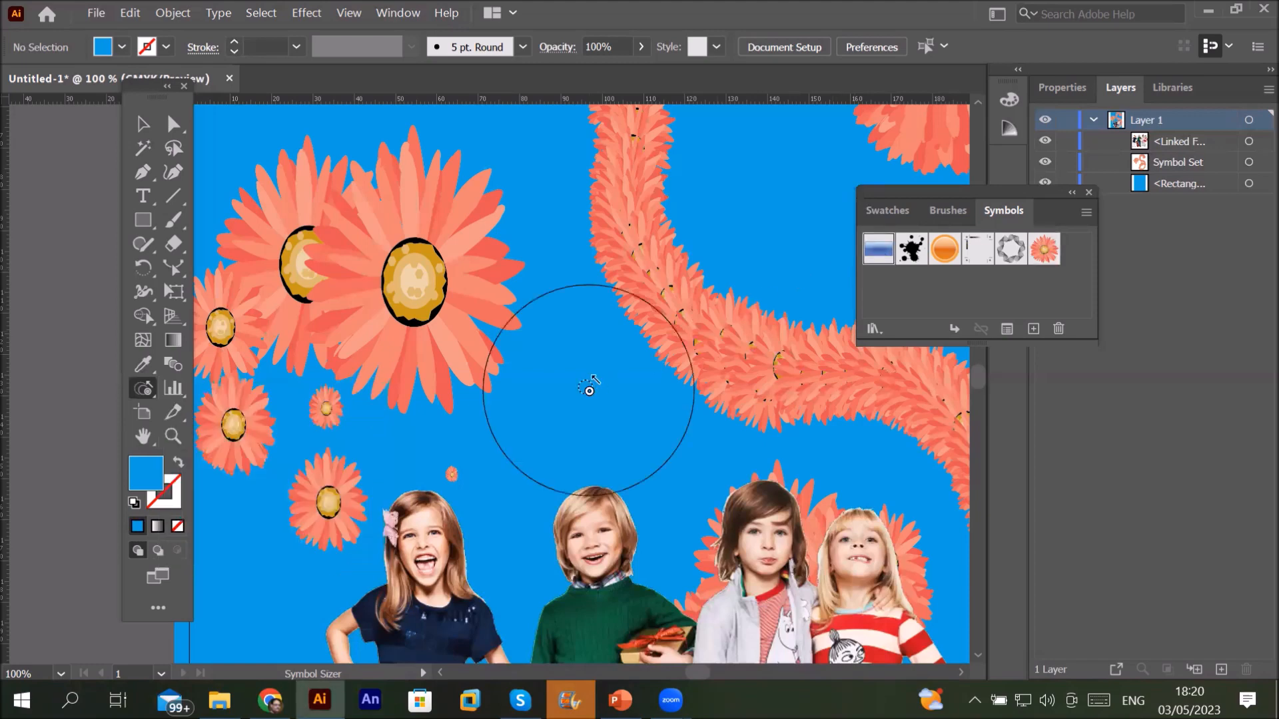
left_click(563, 401)
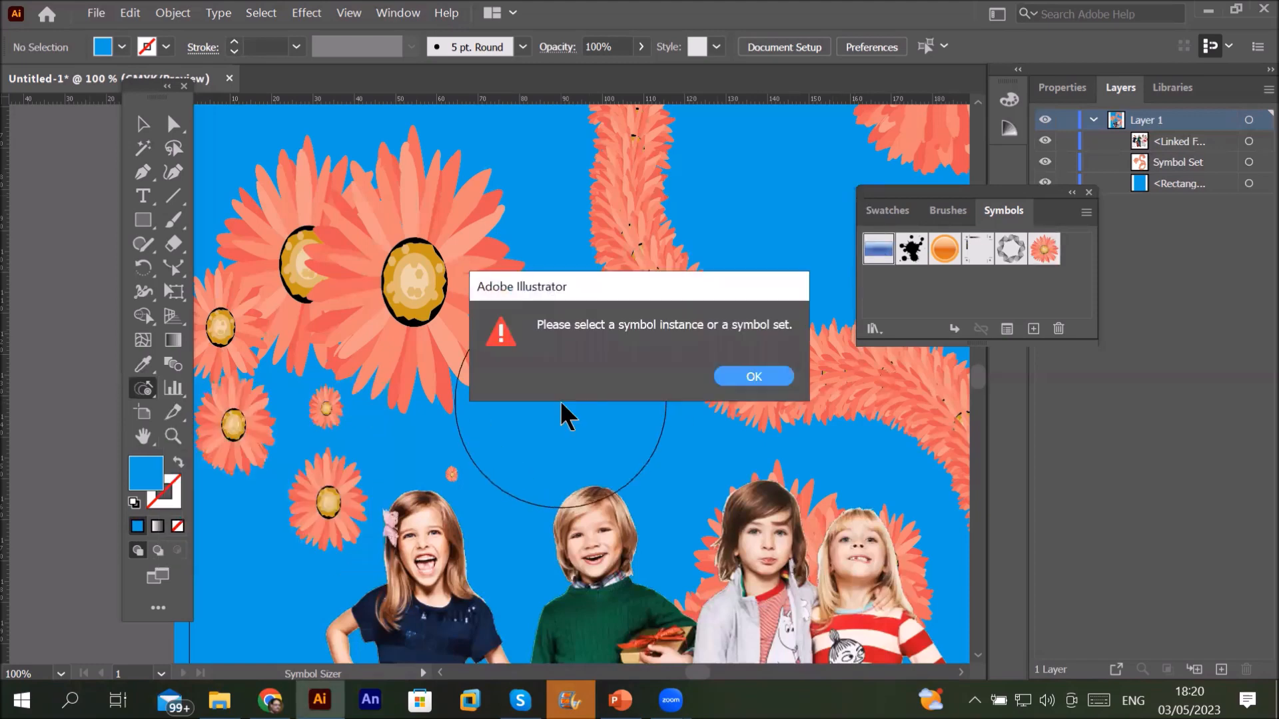
left_click(747, 378)
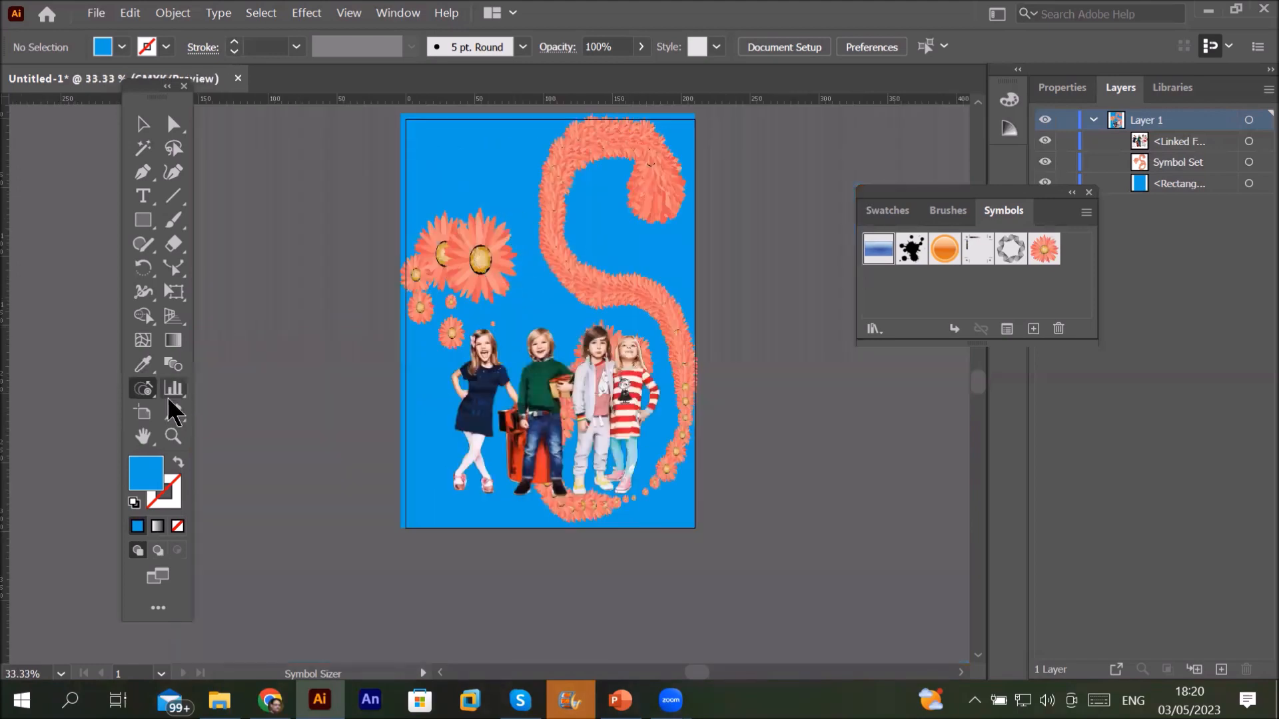
Step: Spray blue bar symbol instances onto the cluster among the orange flowers with the Symbol Sprayer
left_click_drag(133, 392, 206, 382)
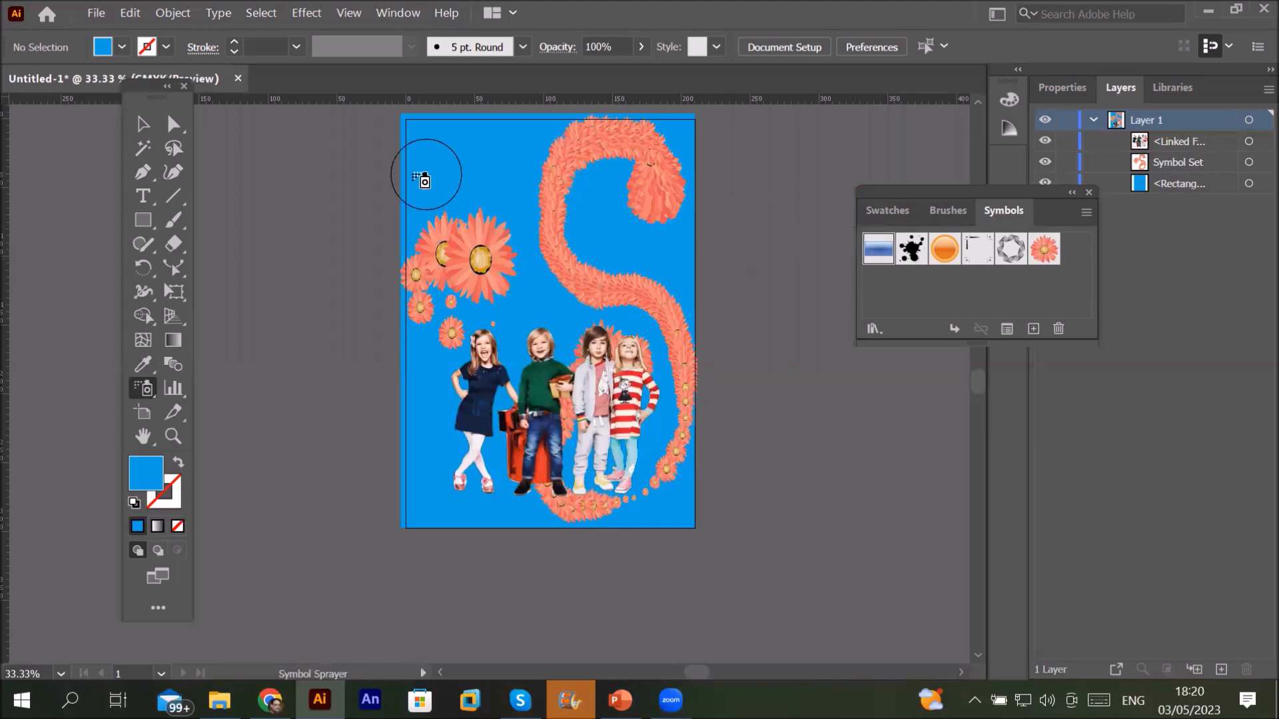
left_click(511, 197)
left_click(528, 270)
scroll(523, 264, "up", 3)
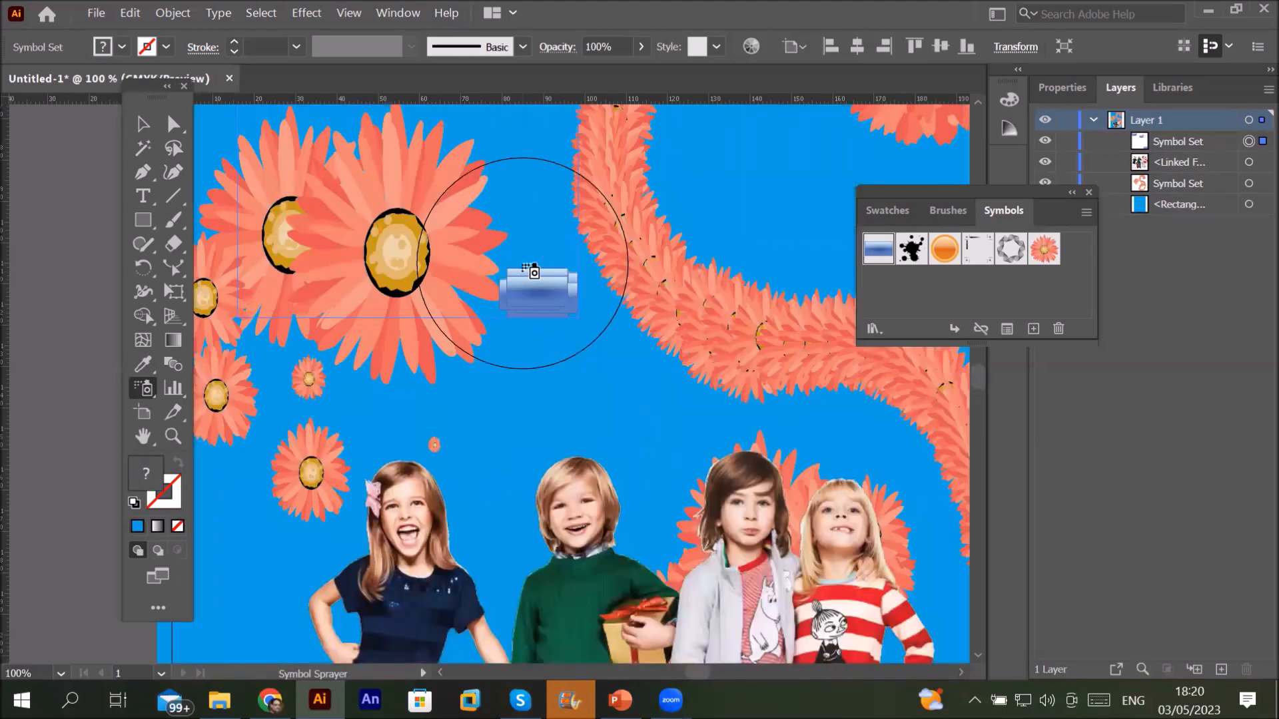
scroll(533, 270, "up", 3)
left_click(562, 314)
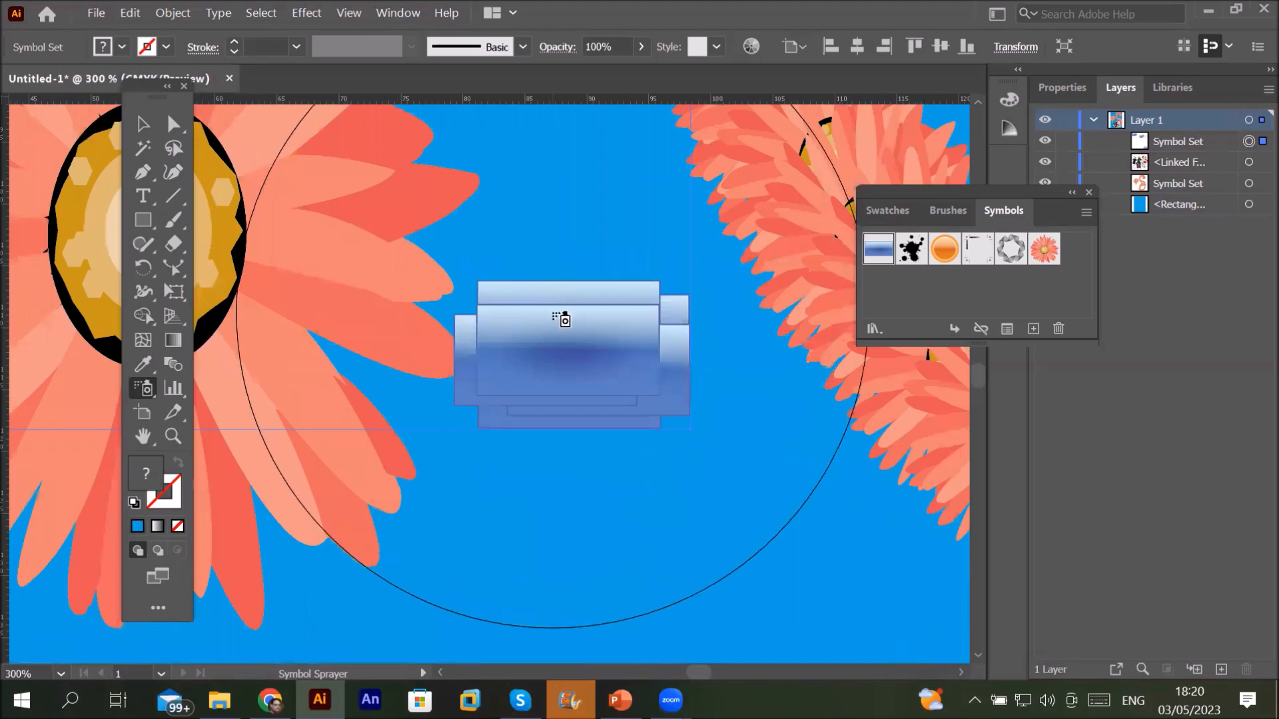
scroll(562, 317, "down", 1)
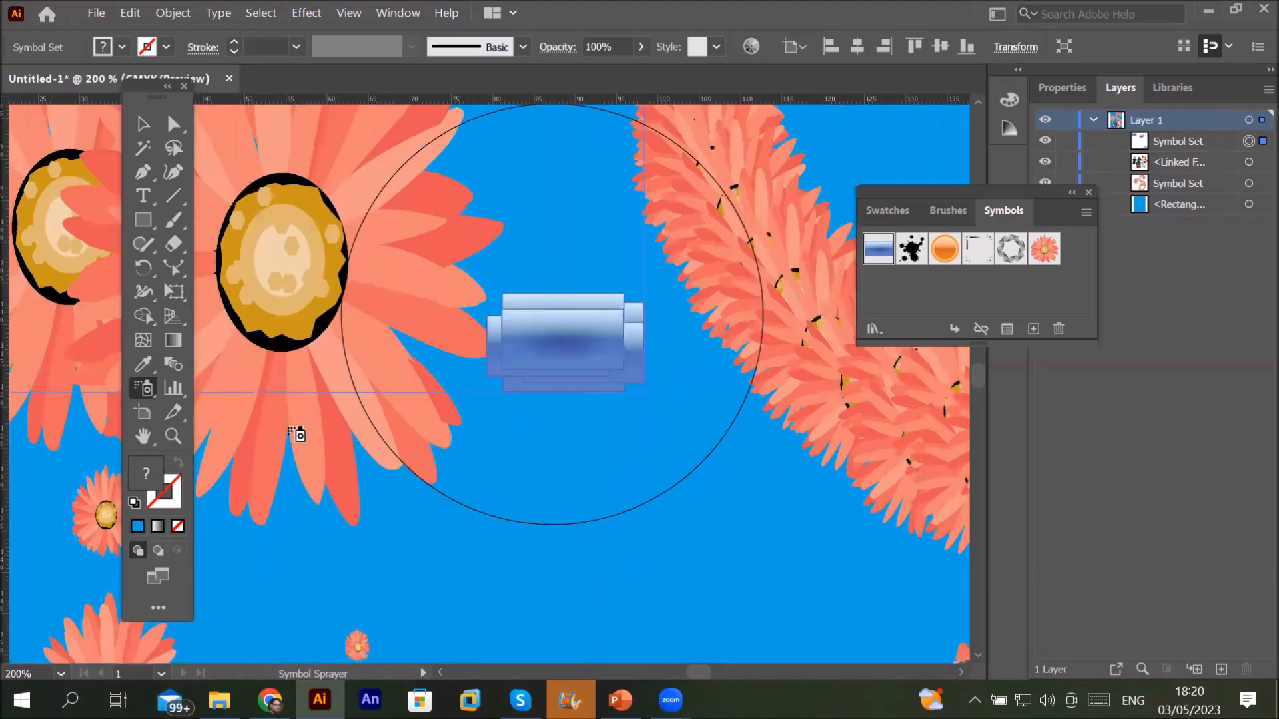
left_click(148, 392)
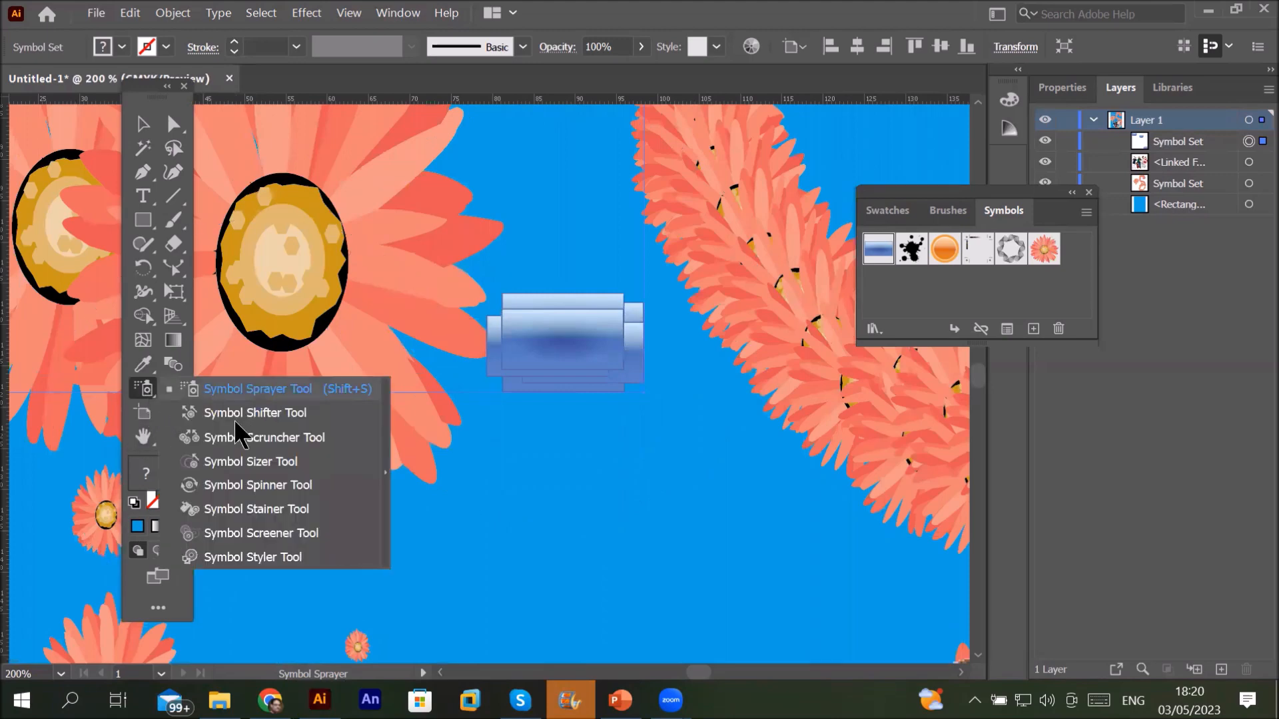
Step: Rotate the small blue symbol stack clockwise with the Symbol Spinner to a diagonal tilt
left_click(238, 486)
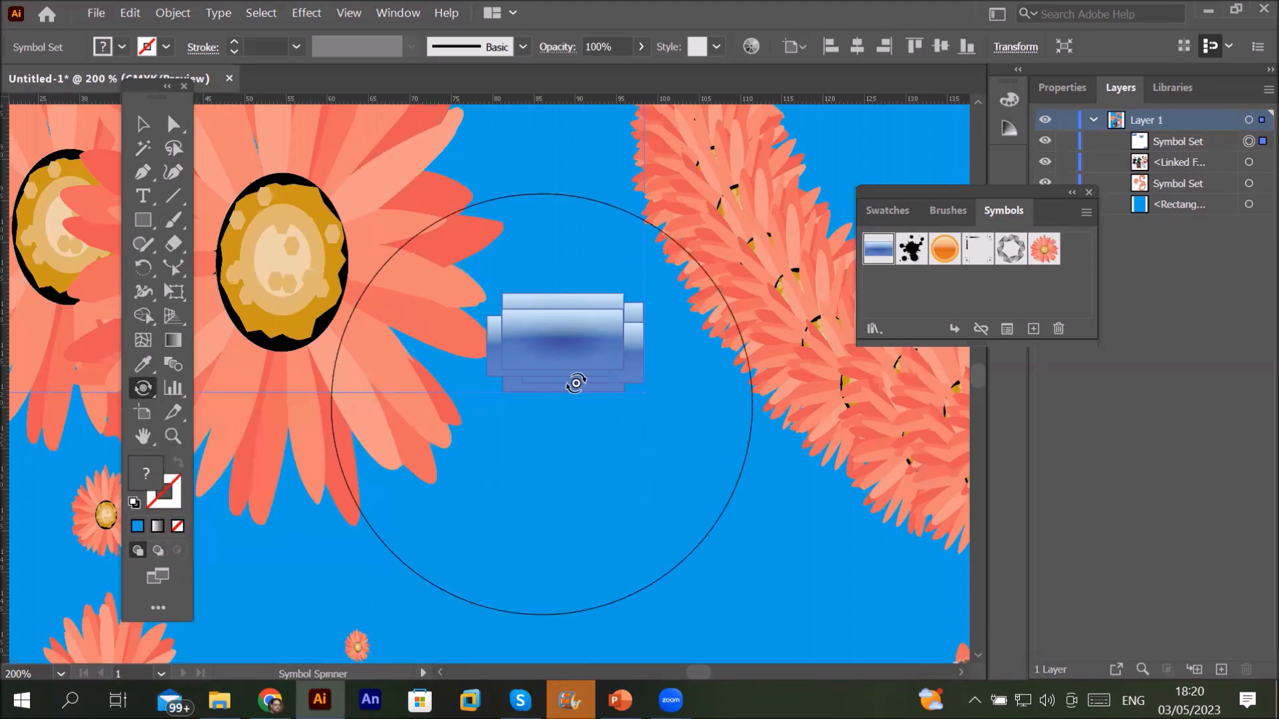
mouse_move(614, 368)
left_mouse_down()
mouse_move(622, 331)
mouse_move(646, 333)
mouse_move(642, 312)
mouse_move(626, 351)
mouse_move(648, 348)
mouse_move(642, 294)
mouse_move(615, 279)
mouse_move(549, 279)
mouse_move(512, 320)
mouse_move(541, 354)
mouse_move(625, 282)
mouse_move(628, 259)
mouse_move(623, 336)
mouse_move(584, 383)
mouse_move(615, 328)
mouse_move(596, 398)
mouse_move(574, 357)
mouse_move(548, 341)
mouse_move(550, 312)
mouse_move(589, 303)
mouse_move(572, 320)
mouse_move(554, 301)
mouse_move(586, 286)
mouse_move(583, 326)
mouse_move(573, 301)
mouse_move(600, 293)
left_mouse_up()
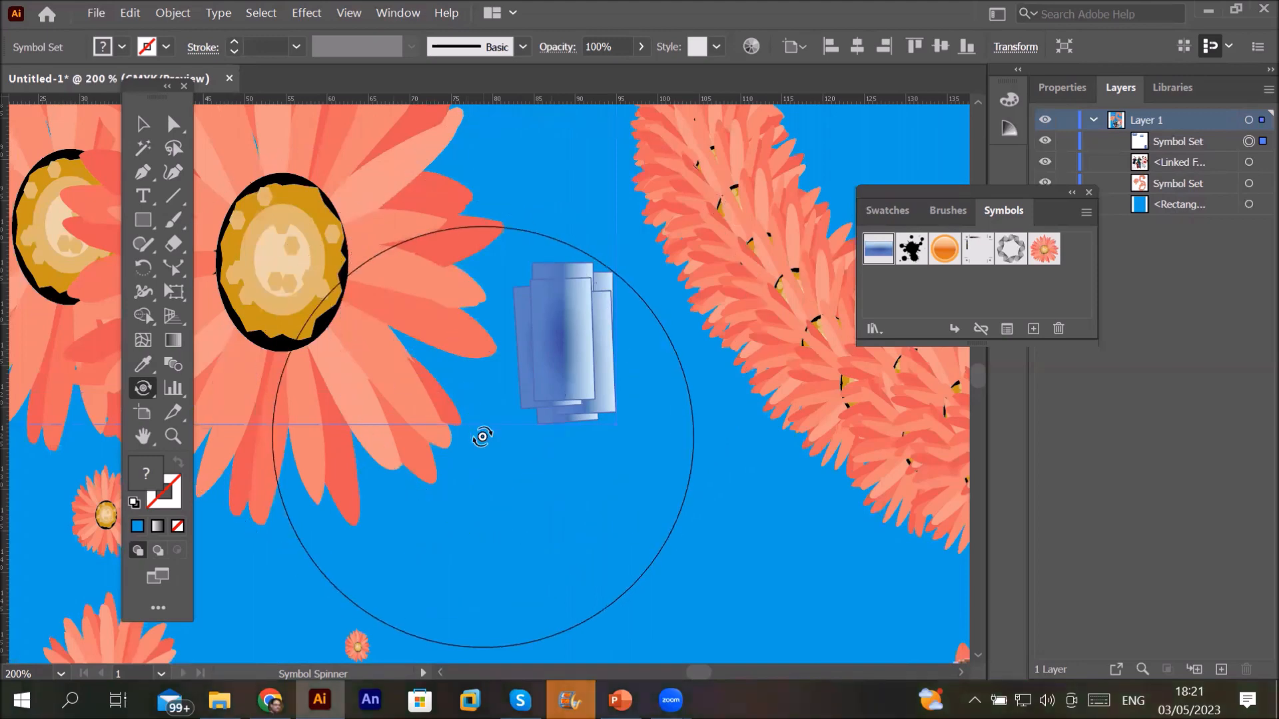
scroll(480, 434, "down", 1)
mouse_move(519, 462)
left_mouse_down()
mouse_move(568, 485)
mouse_move(503, 473)
left_mouse_up()
Step: Spray additional blue bar stacks toward the right, lower left and near the top
left_click(136, 398)
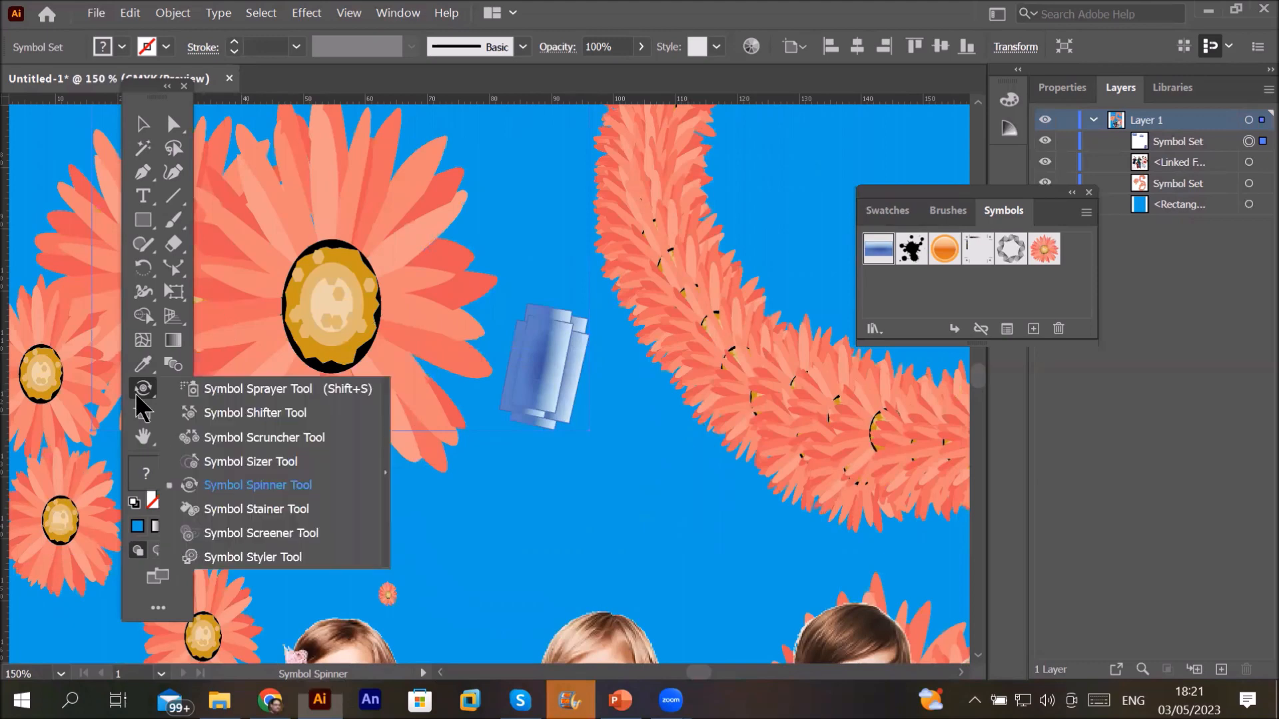
left_click(257, 388)
mouse_move(578, 497)
left_mouse_down()
mouse_move(601, 513)
mouse_move(708, 524)
left_mouse_up()
mouse_move(473, 574)
left_mouse_down()
mouse_move(325, 541)
mouse_move(423, 344)
mouse_move(531, 191)
mouse_move(472, 331)
mouse_move(427, 374)
mouse_move(469, 300)
mouse_move(579, 259)
left_mouse_up()
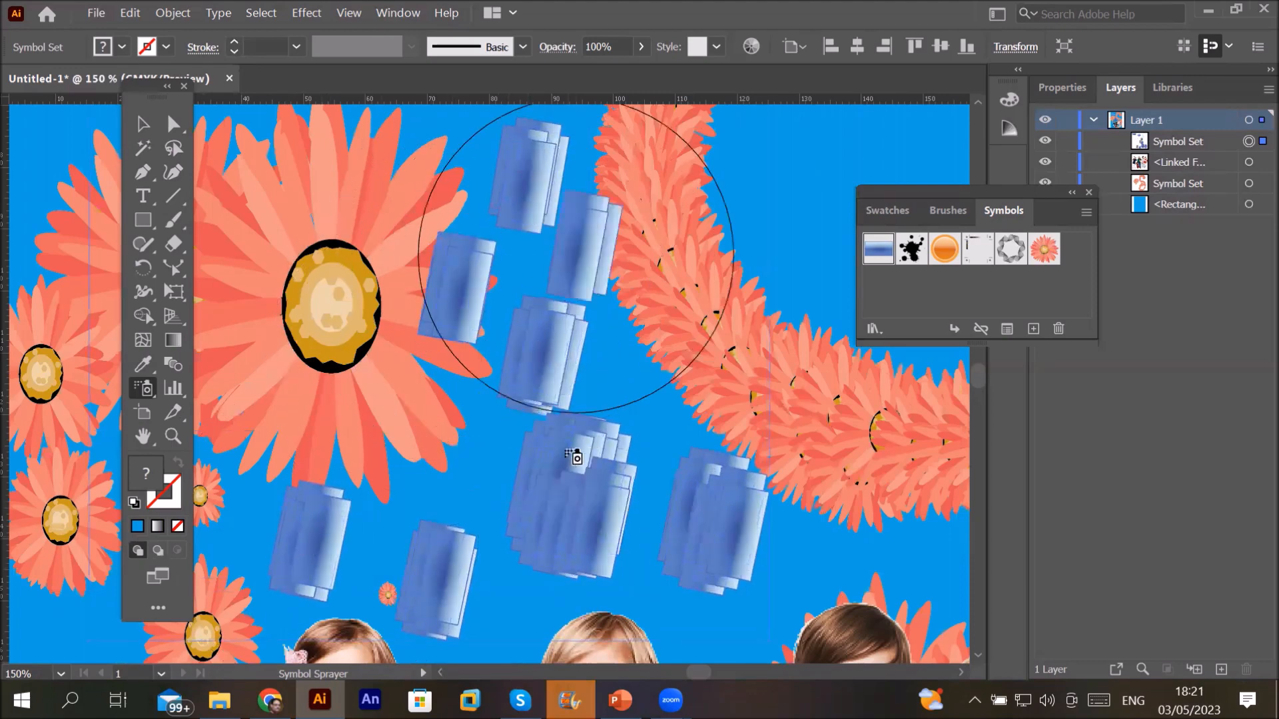
Step: Enlarge the blue stacks at right and lower left, and shrink those in the centre and top
left_click(140, 386)
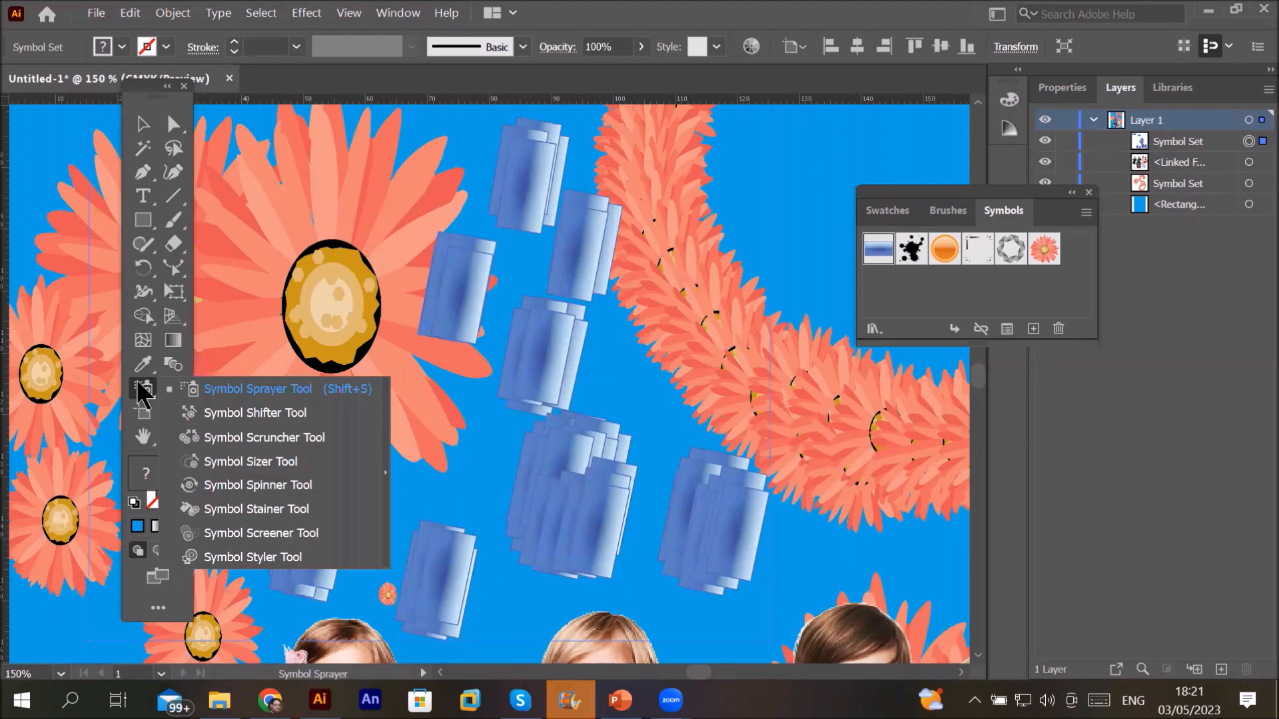
left_click(249, 461)
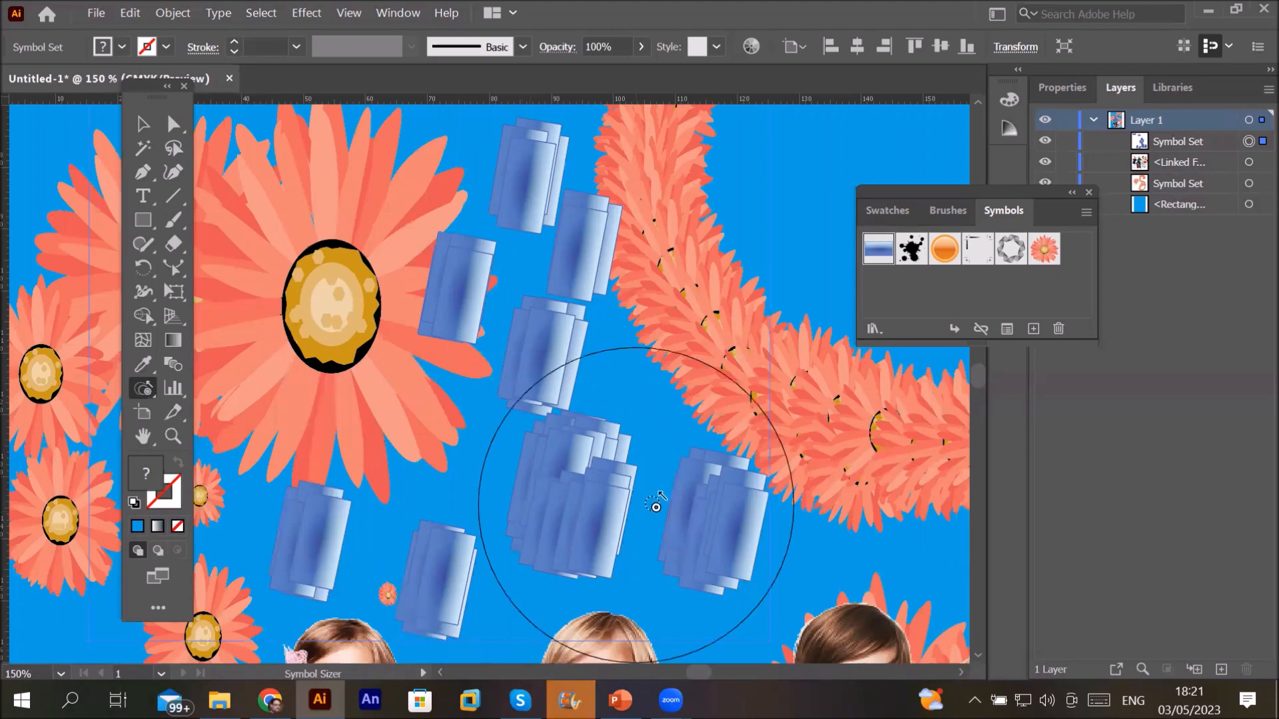
left_click_drag(698, 515, 697, 514)
left_click_drag(485, 570, 480, 568)
left_click_drag(342, 557, 340, 557)
left_click_drag(568, 441, 579, 446)
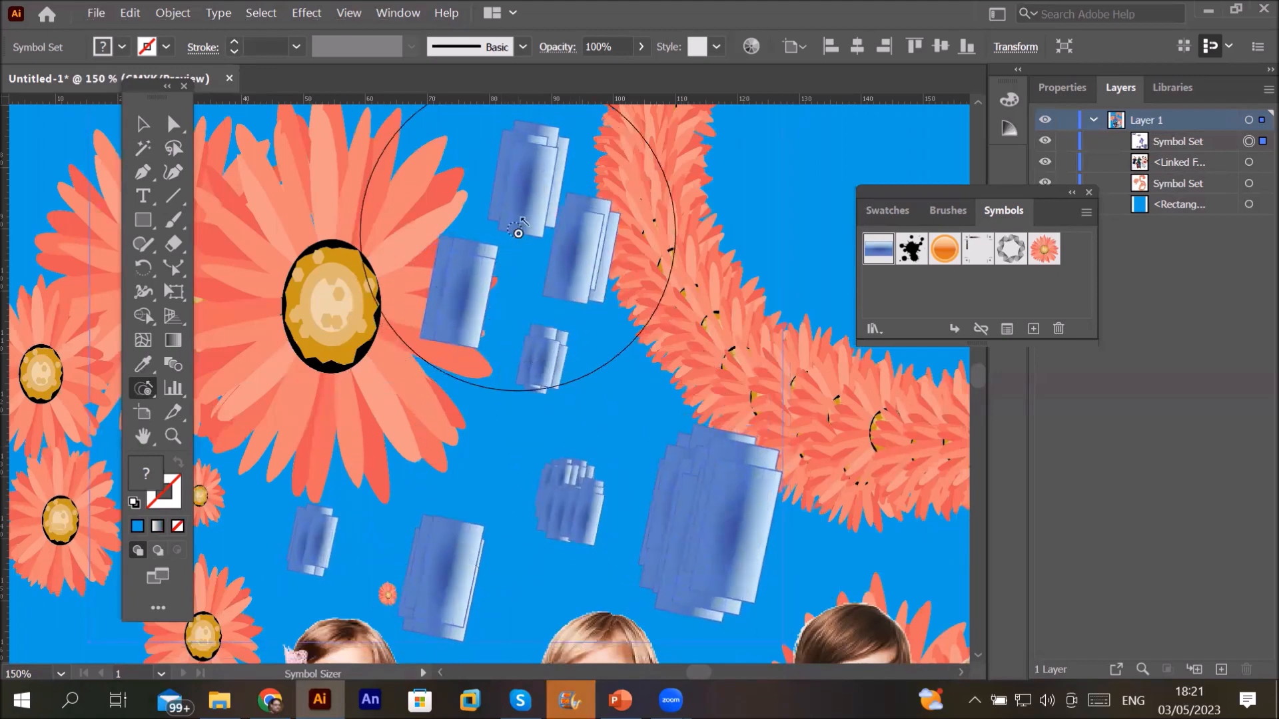
left_click_drag(519, 230, 521, 232)
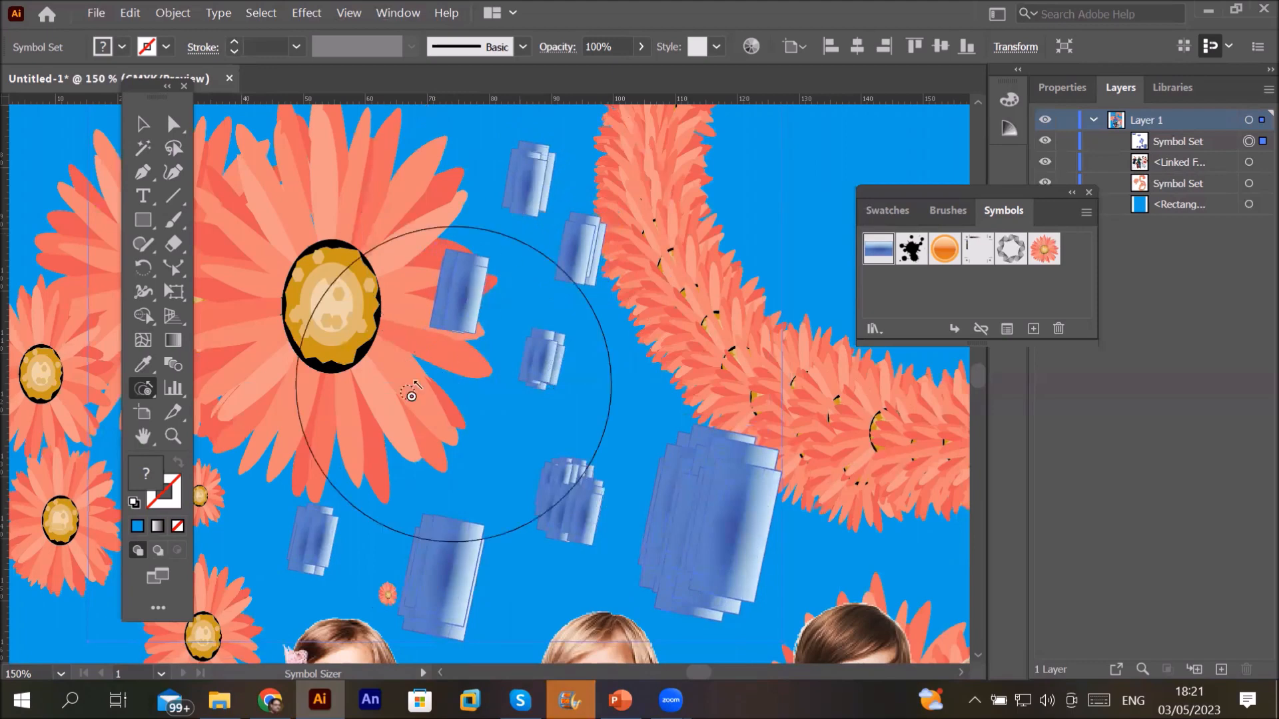
left_click(145, 393)
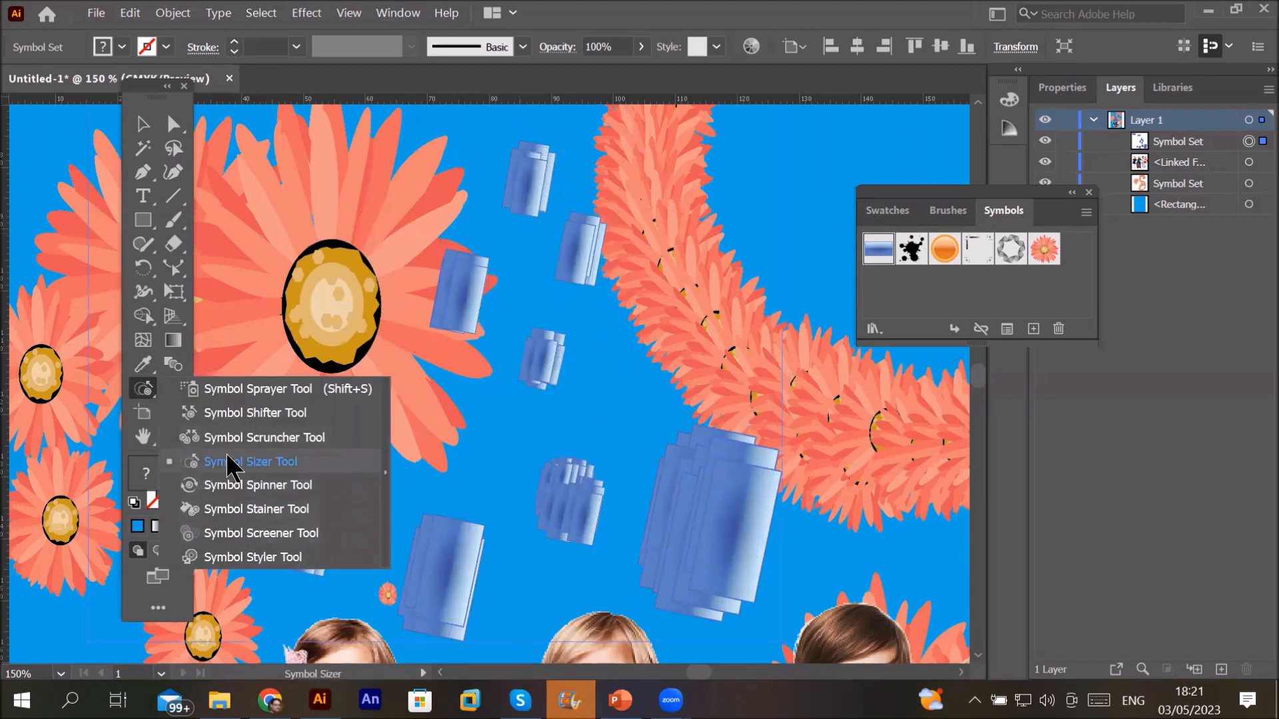
Step: Scrunch the stacked blue symbol instances closer together with the Symbol Scruncher
left_click(260, 438)
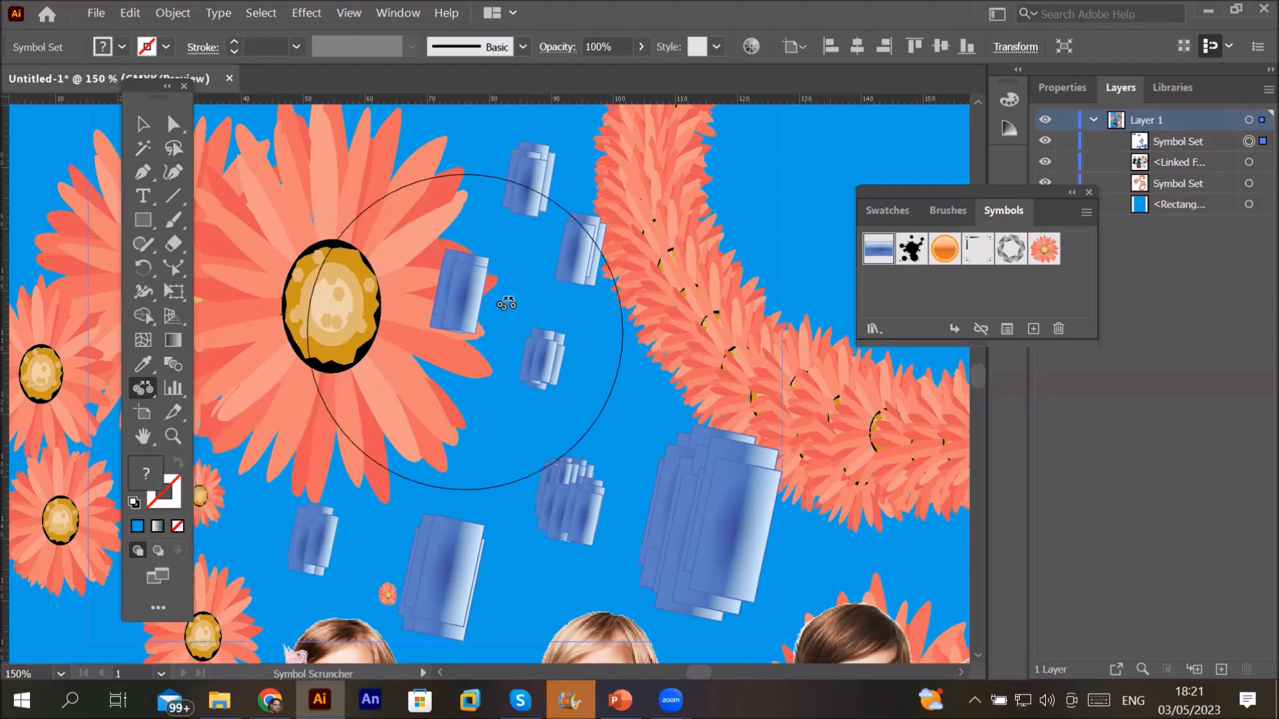
mouse_move(525, 288)
left_mouse_down()
mouse_move(532, 503)
mouse_move(499, 541)
mouse_move(757, 614)
mouse_move(721, 534)
mouse_move(673, 560)
mouse_move(556, 571)
mouse_move(572, 519)
mouse_move(458, 562)
left_mouse_up()
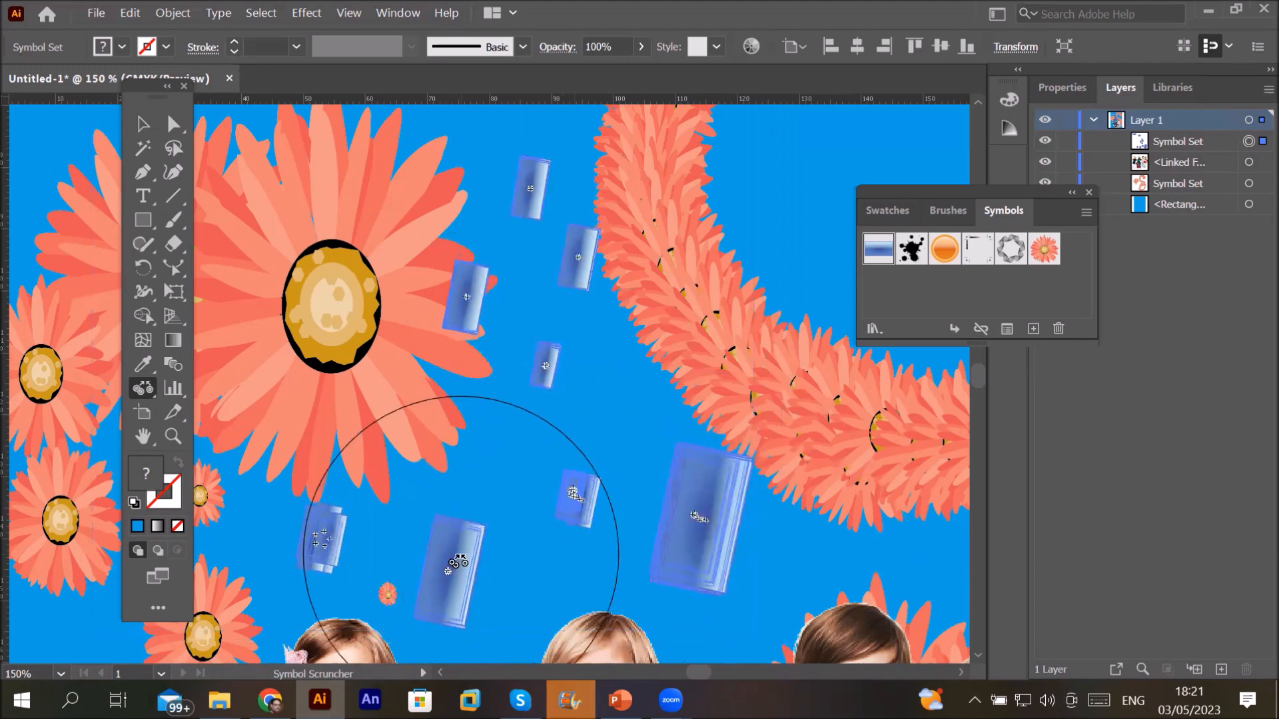
left_click_drag(484, 489, 521, 358)
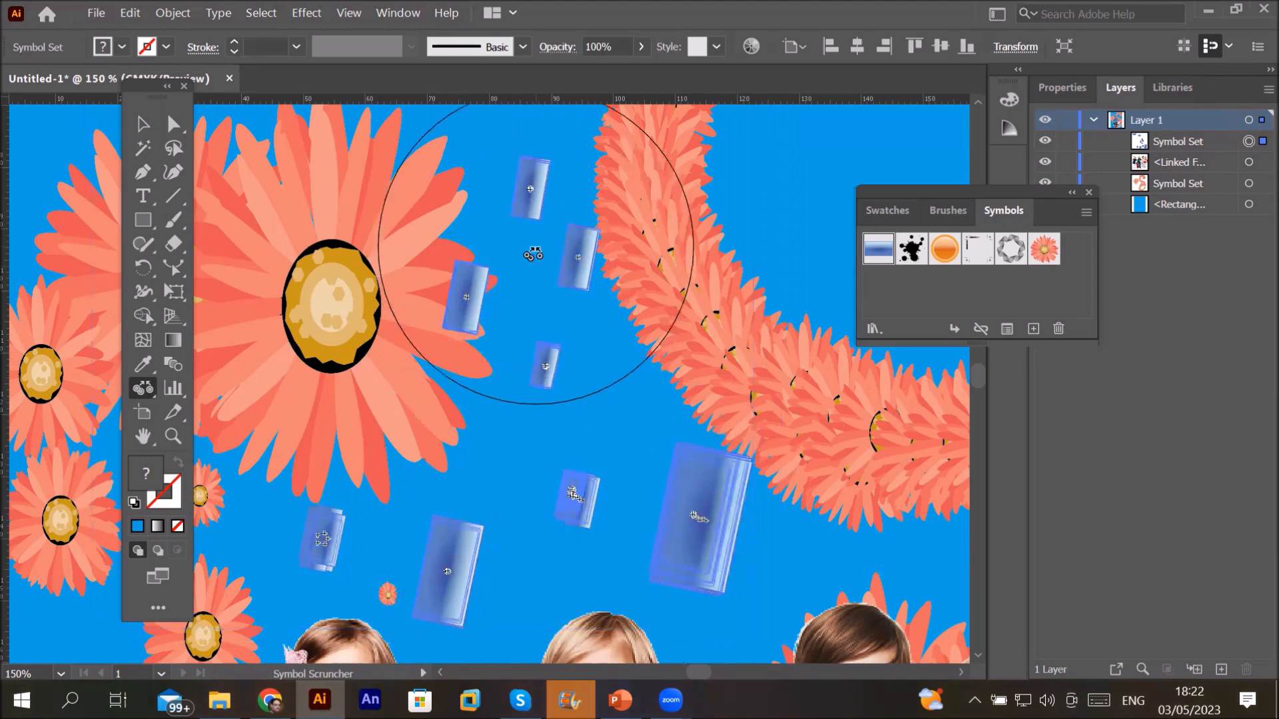
left_click_drag(533, 254, 533, 253)
Step: Enlarge the blue rectangles under the brush with the Symbol Sizer
left_click_drag(147, 400, 257, 446)
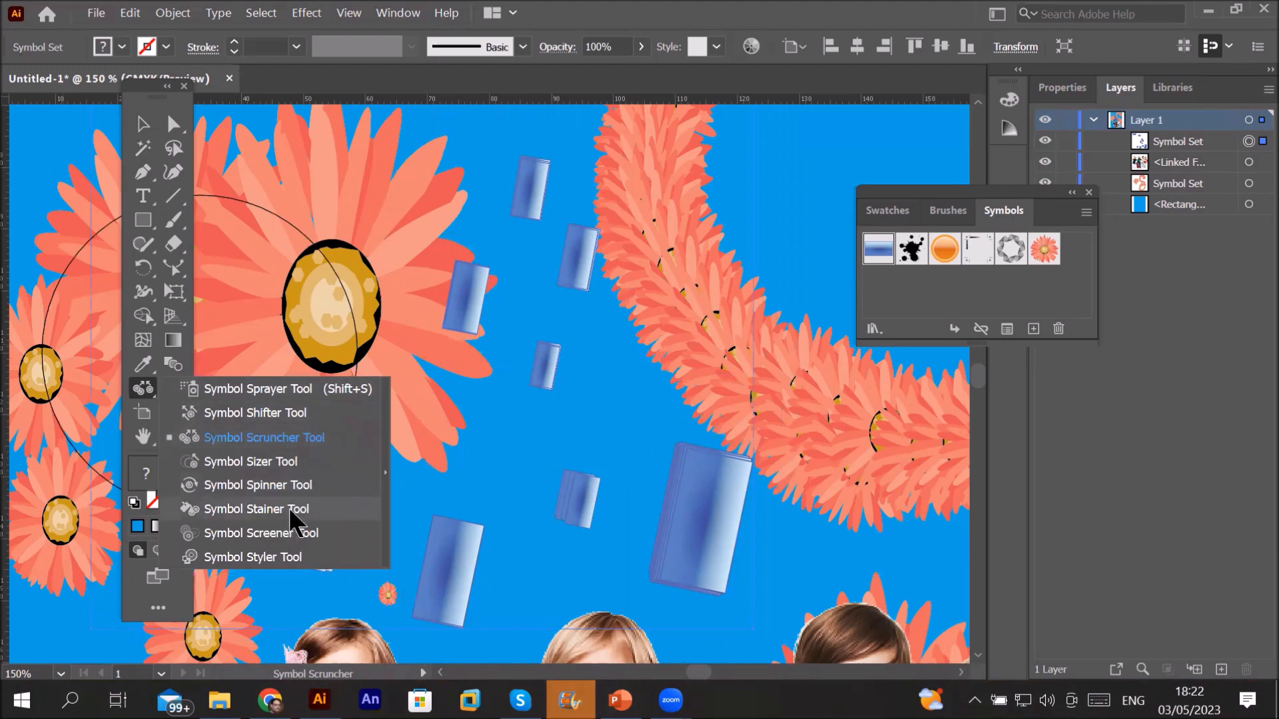
left_click(306, 467)
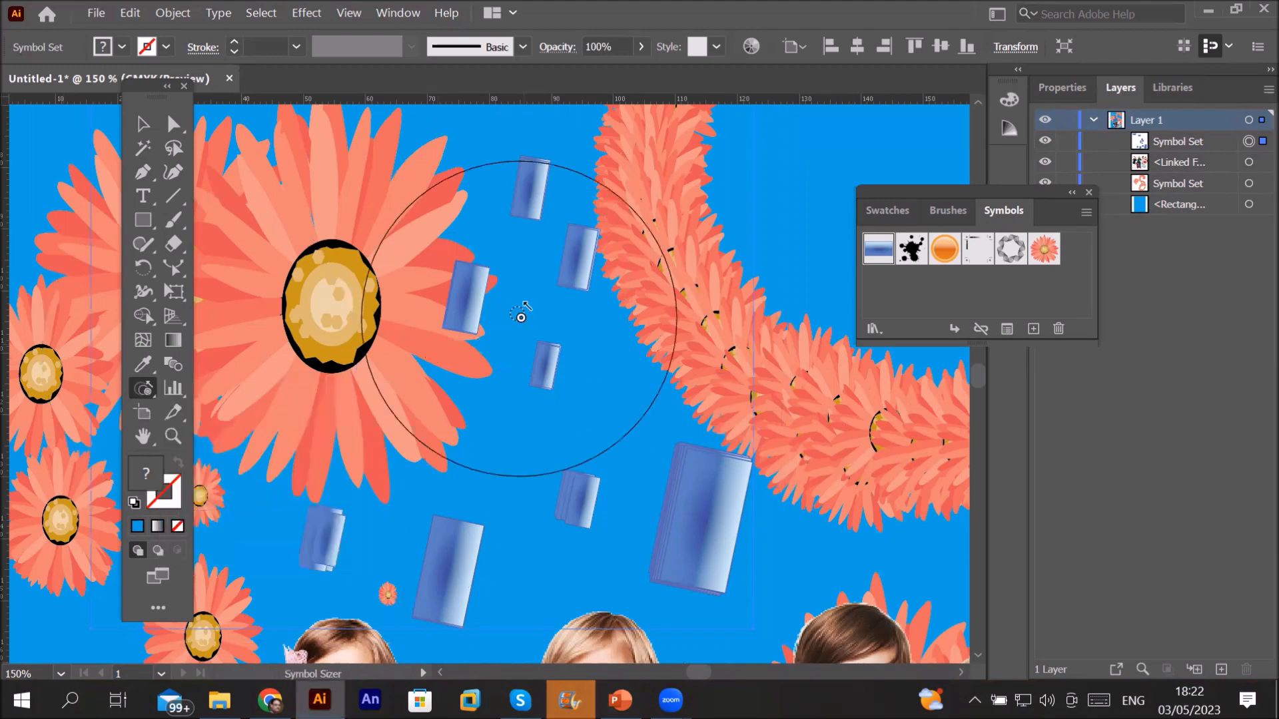
mouse_move(483, 316)
left_mouse_down()
mouse_move(519, 357)
mouse_move(571, 376)
mouse_move(574, 496)
mouse_move(590, 520)
left_mouse_up()
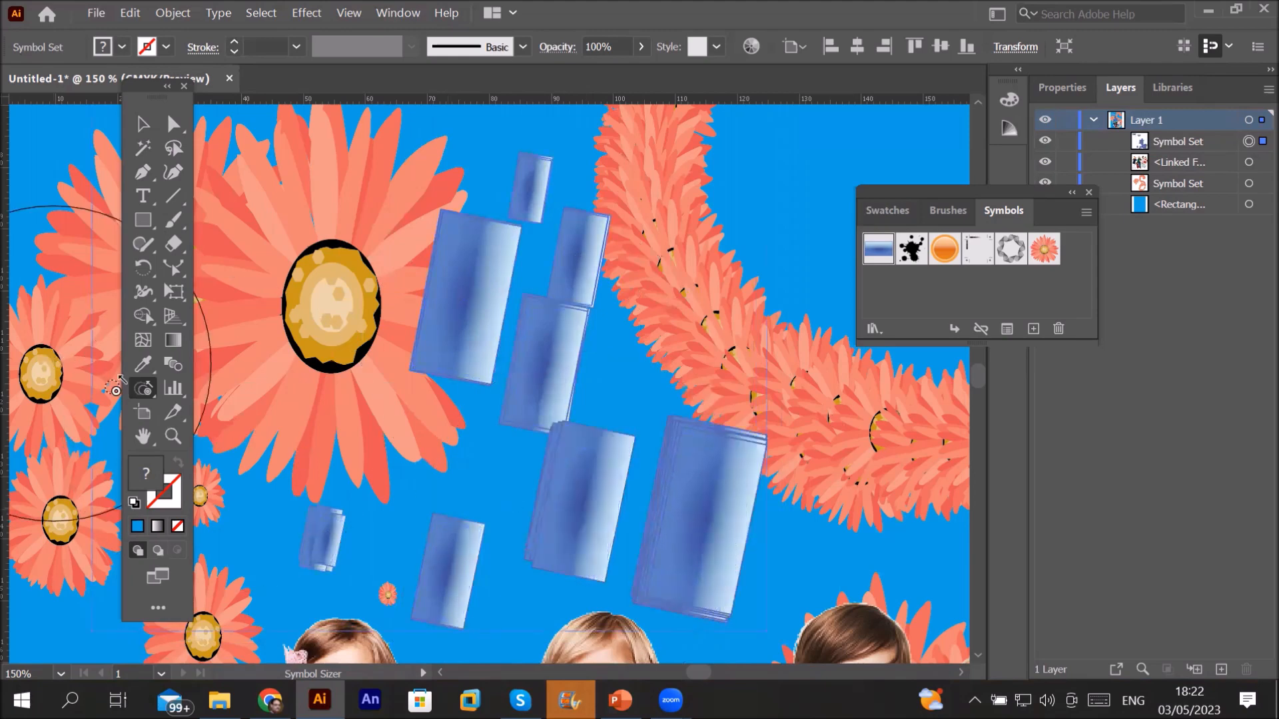
Step: Scrunch the upper, lower-right, lower-middle and lower-left blue rectangles closer together again
left_click(141, 390)
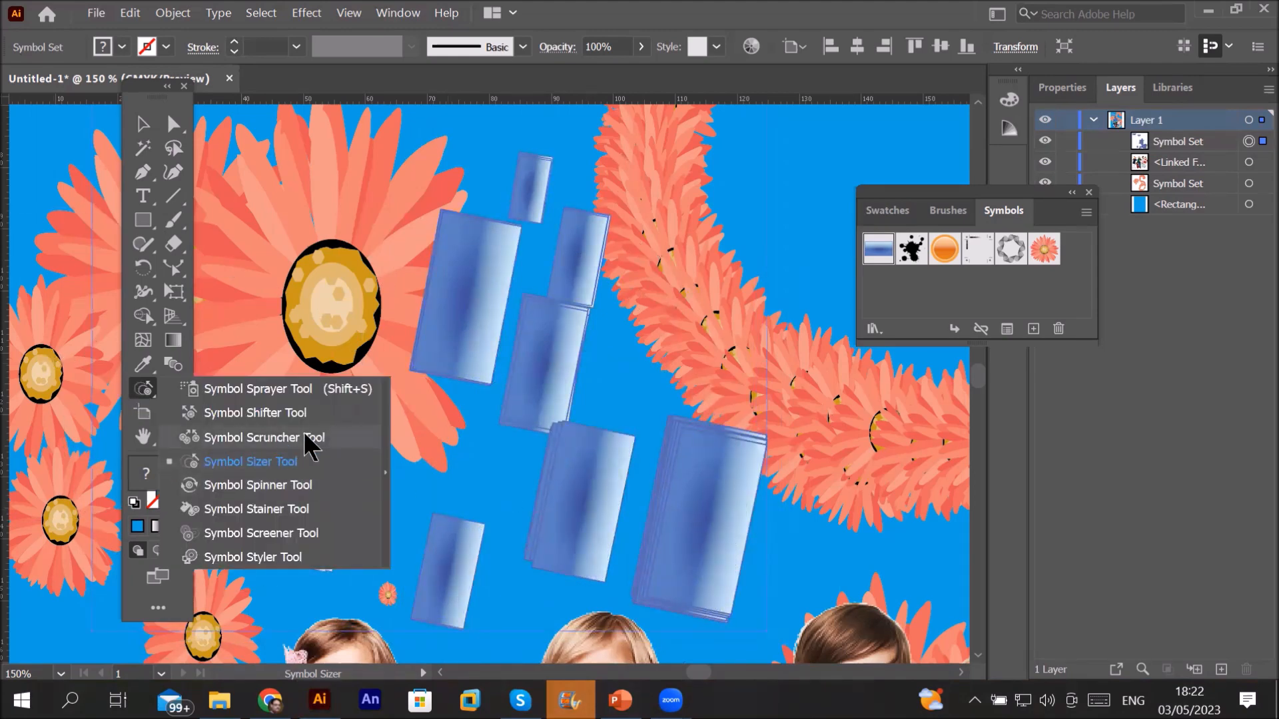
left_click(335, 427)
left_click_drag(514, 337, 532, 267)
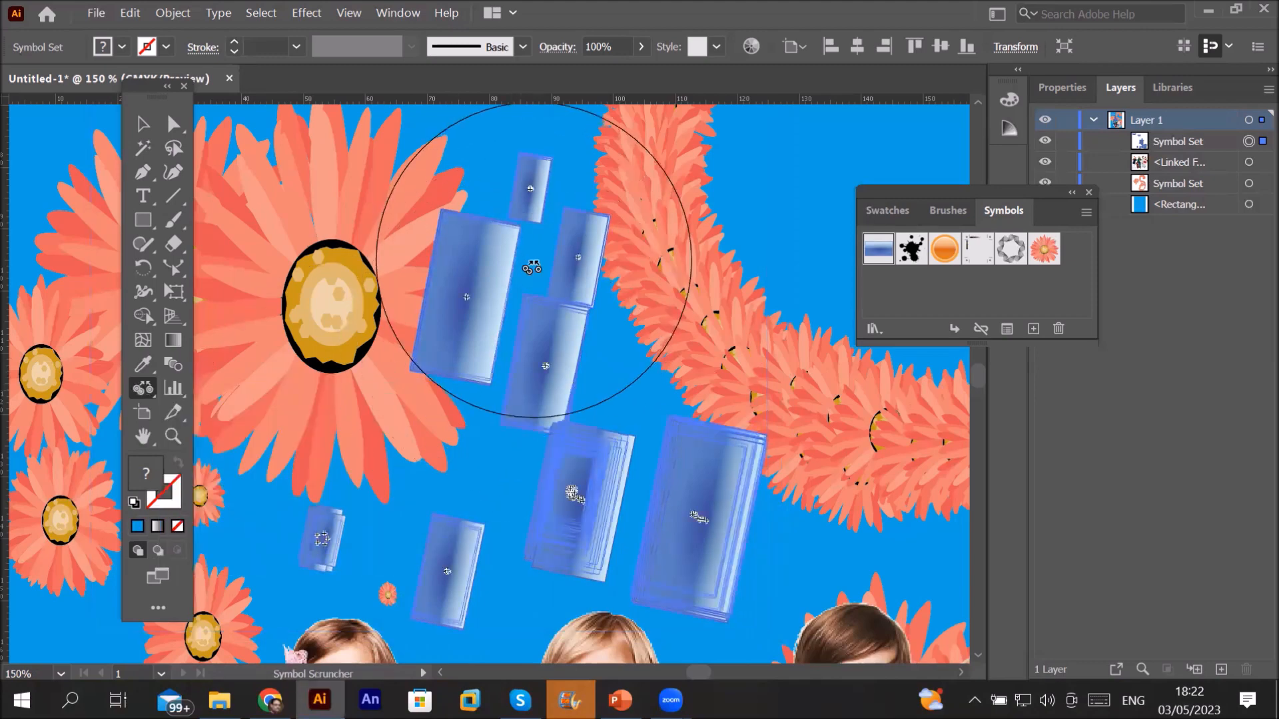
left_click(537, 262)
left_click(545, 272)
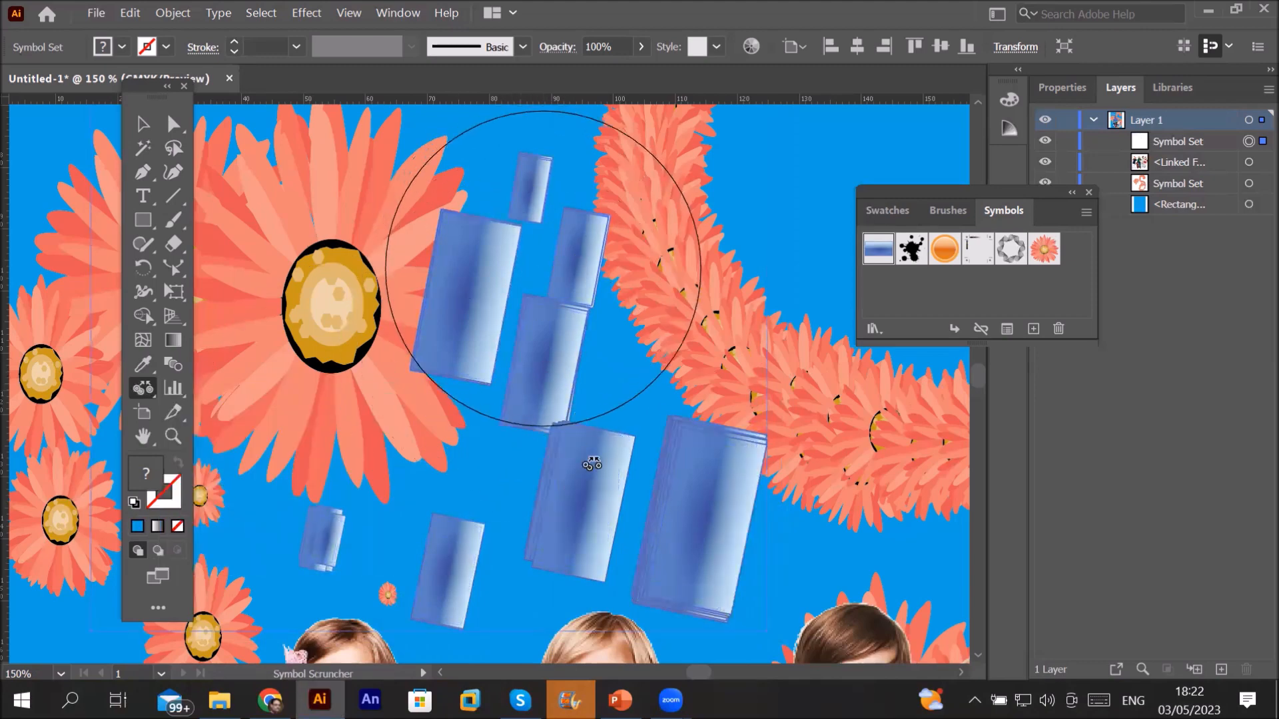
left_click(705, 525)
left_click(705, 487)
left_click(648, 481)
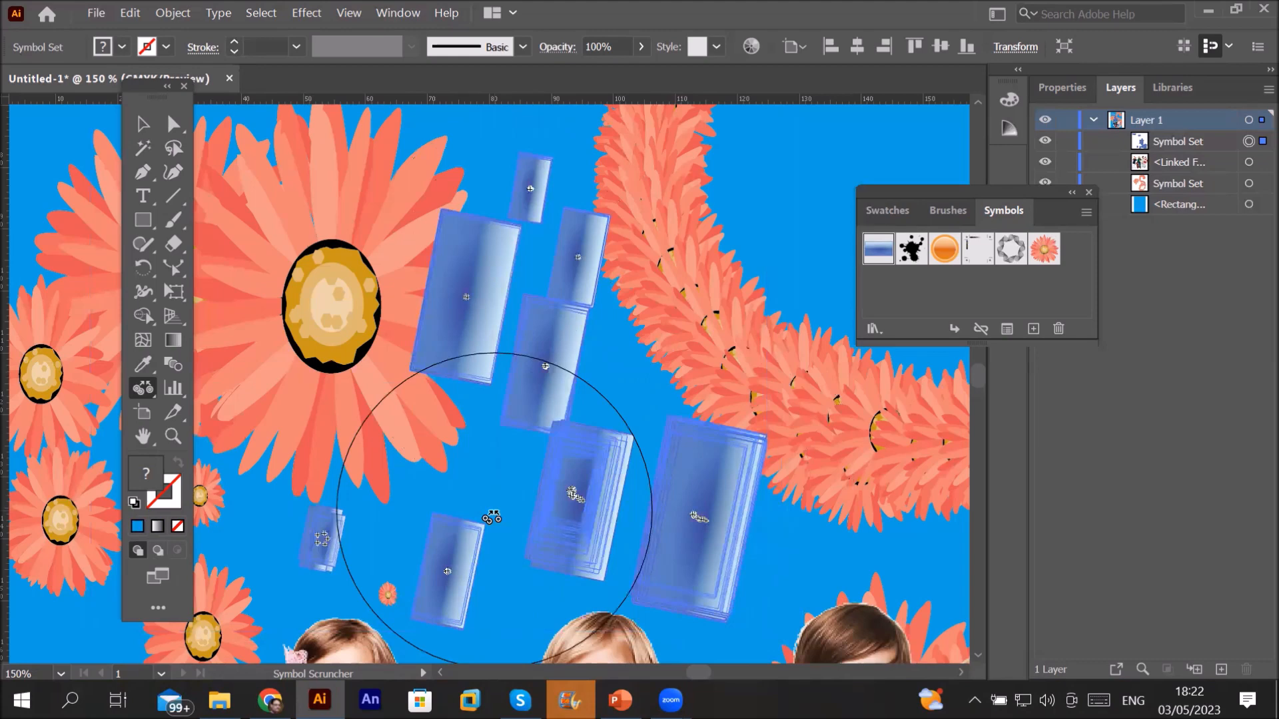
left_click(362, 547)
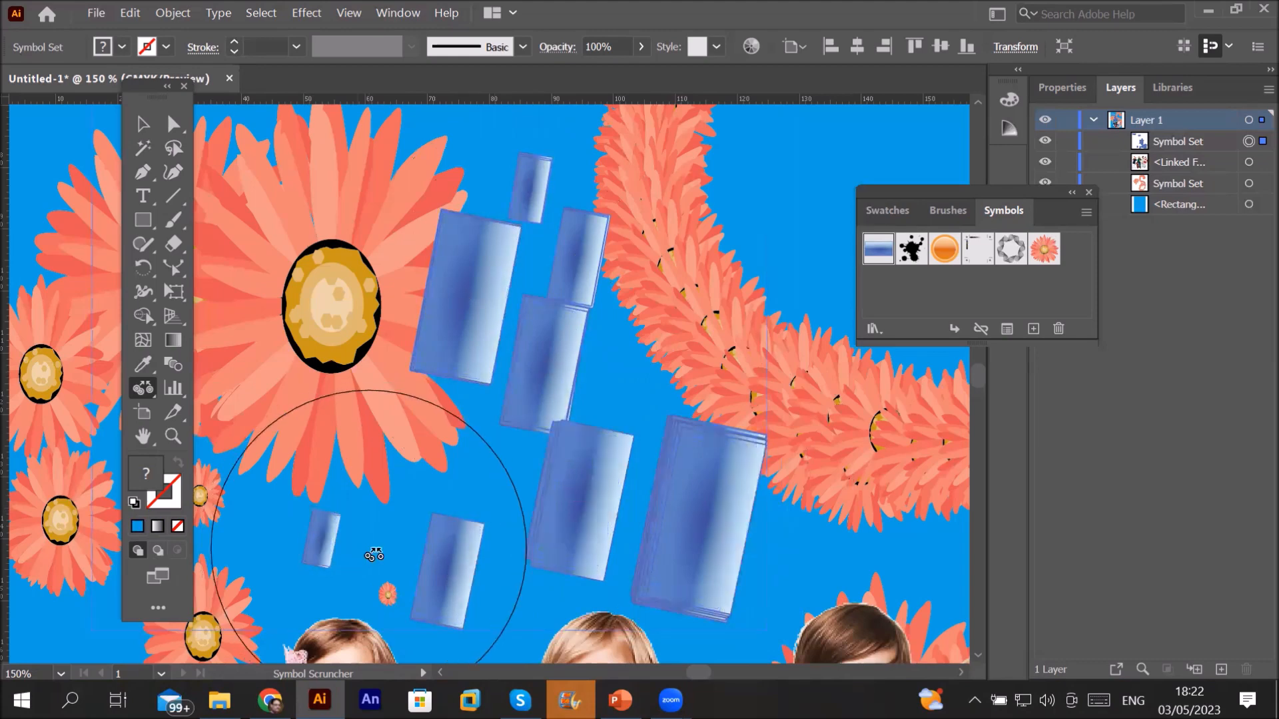
left_click_drag(375, 537, 347, 536)
left_click(462, 331)
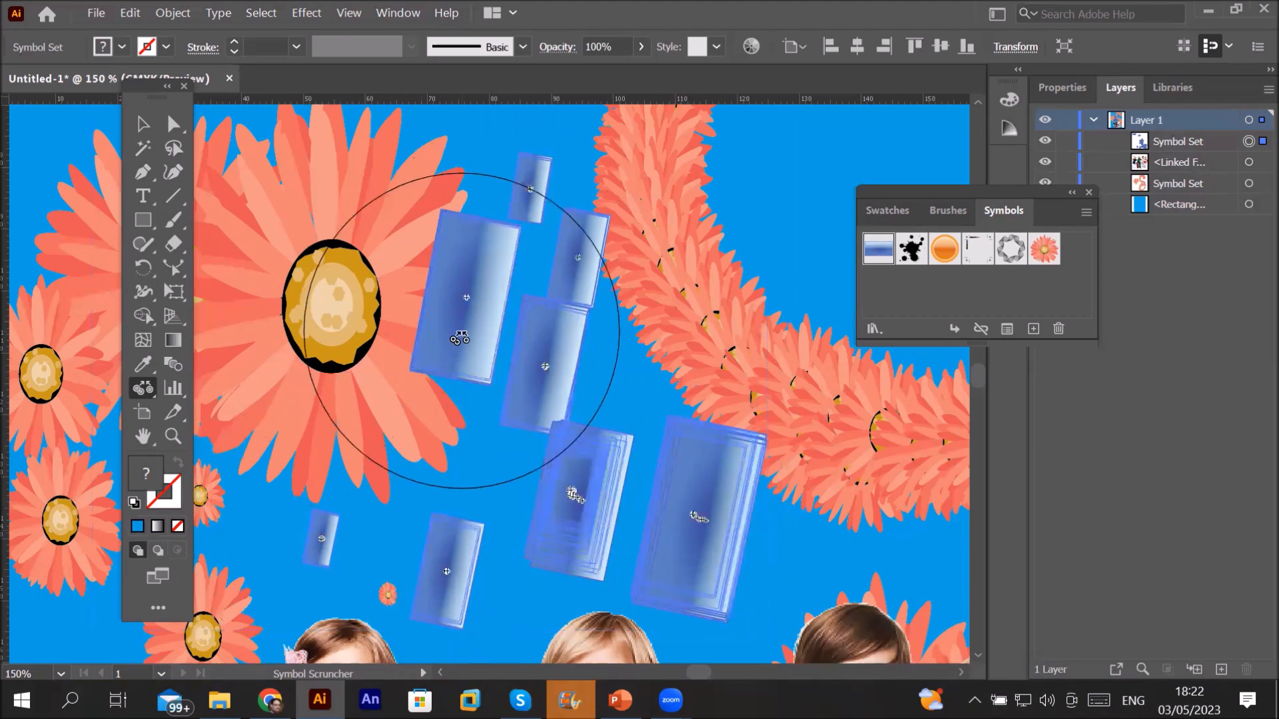
mouse_move(478, 301)
left_mouse_down()
mouse_move(485, 293)
mouse_move(371, 328)
left_mouse_up()
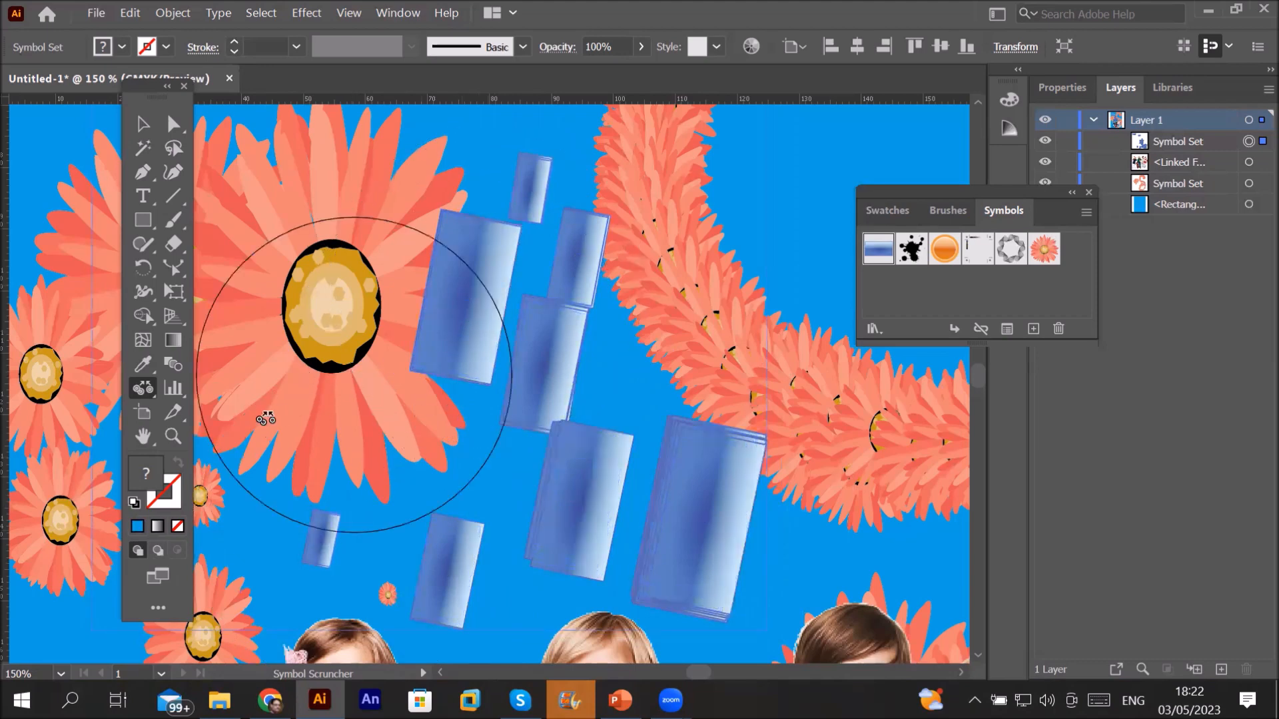
left_click(148, 388)
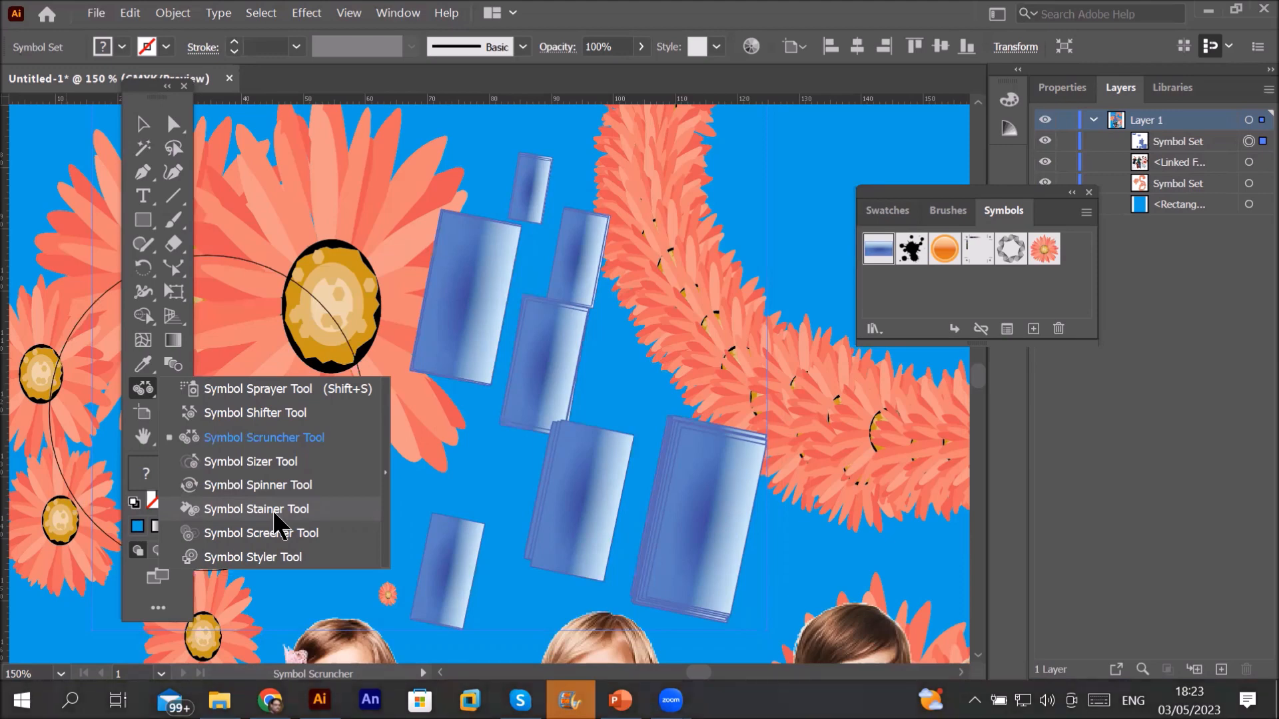
Step: Spin the blue rectangles with the Symbol Spinner so most lie sideways at varied angles
left_click(329, 485)
mouse_move(513, 400)
left_mouse_down()
mouse_move(571, 386)
mouse_move(586, 400)
mouse_move(579, 373)
mouse_move(603, 317)
mouse_move(685, 453)
mouse_move(651, 542)
mouse_move(643, 513)
mouse_move(426, 536)
mouse_move(496, 541)
mouse_move(443, 326)
mouse_move(509, 330)
mouse_move(523, 271)
mouse_move(584, 254)
mouse_move(494, 294)
mouse_move(514, 374)
mouse_move(542, 328)
mouse_move(527, 347)
left_mouse_up()
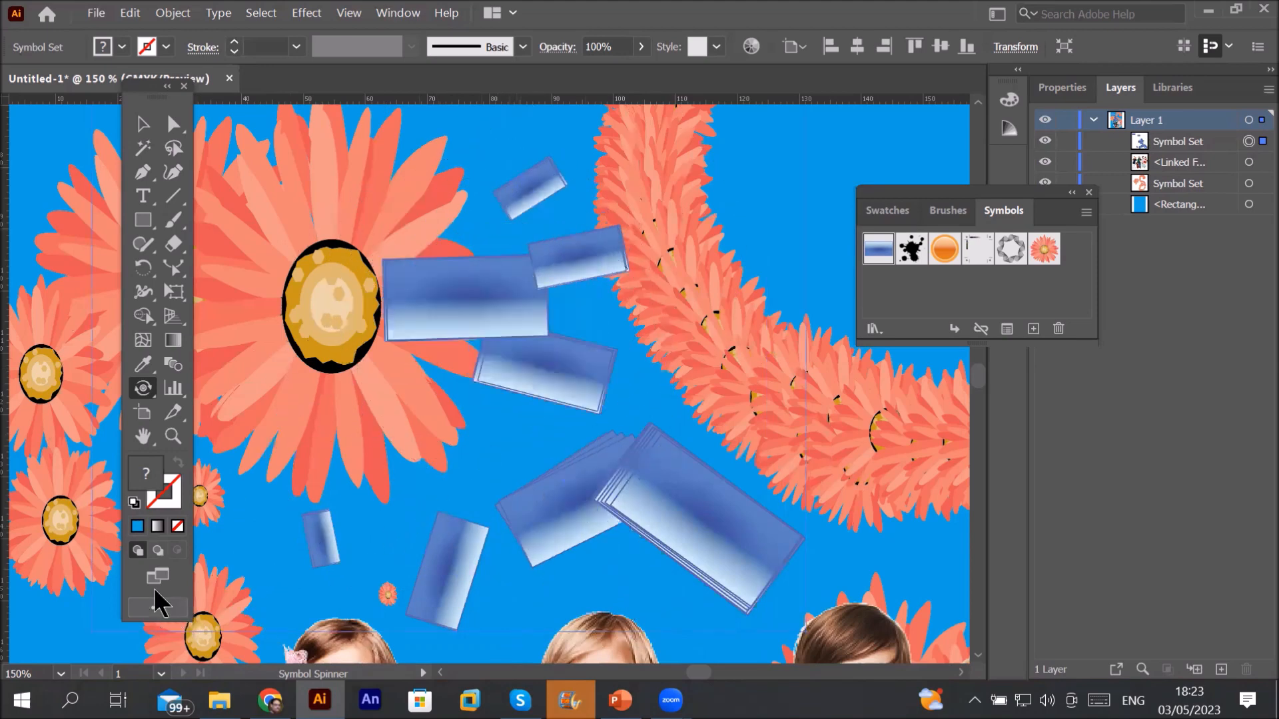
left_click(152, 392)
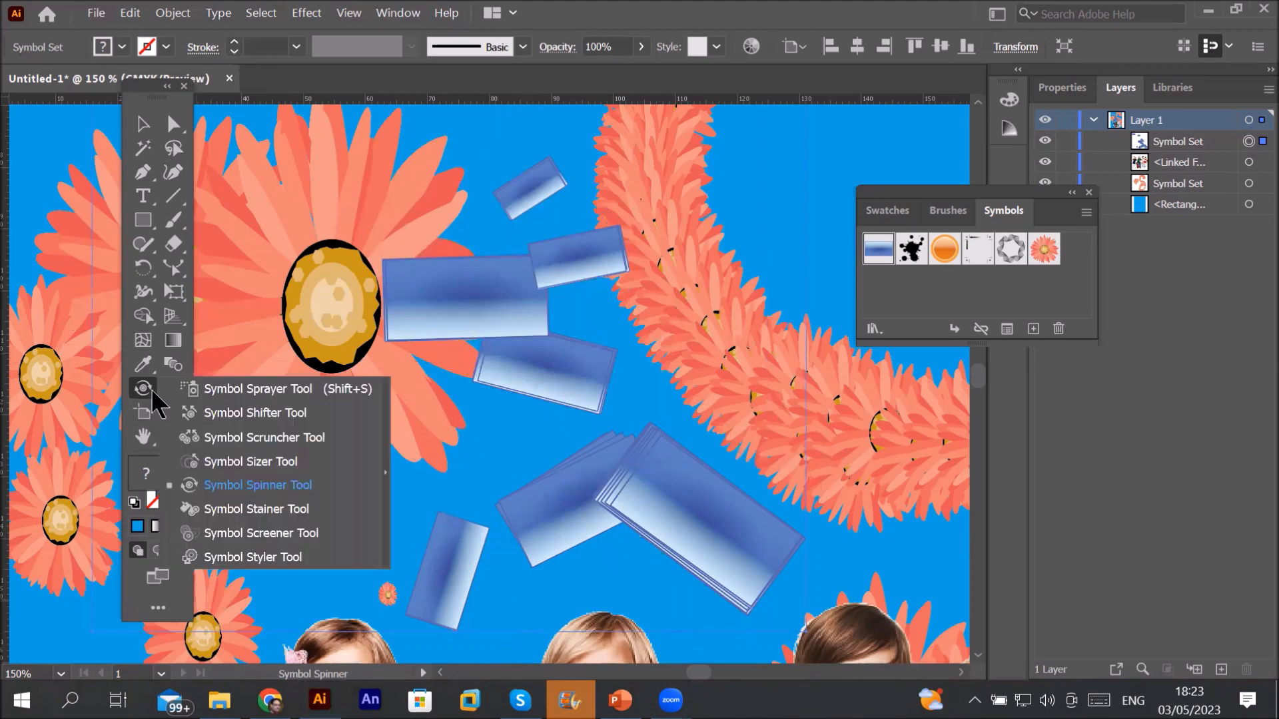
Step: Brush the Symbol Stainer over the top rectangles, restoring the lower and small ones to blue
left_click(294, 516)
left_click_drag(480, 321, 536, 366)
mouse_move(701, 511)
left_mouse_down()
mouse_move(671, 534)
mouse_move(449, 539)
left_mouse_up()
left_click(321, 545)
left_click(321, 545)
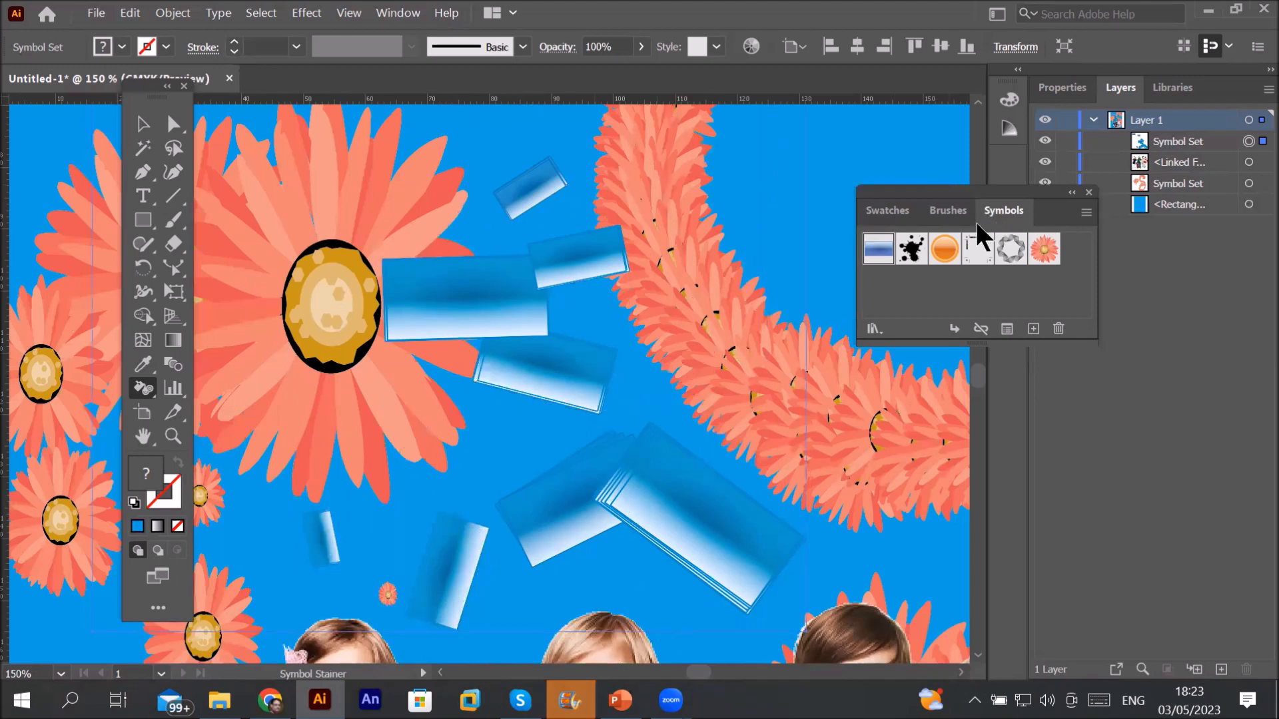
Step: Tint the upper rectangles magenta-pink using the swatch colour
left_click(898, 212)
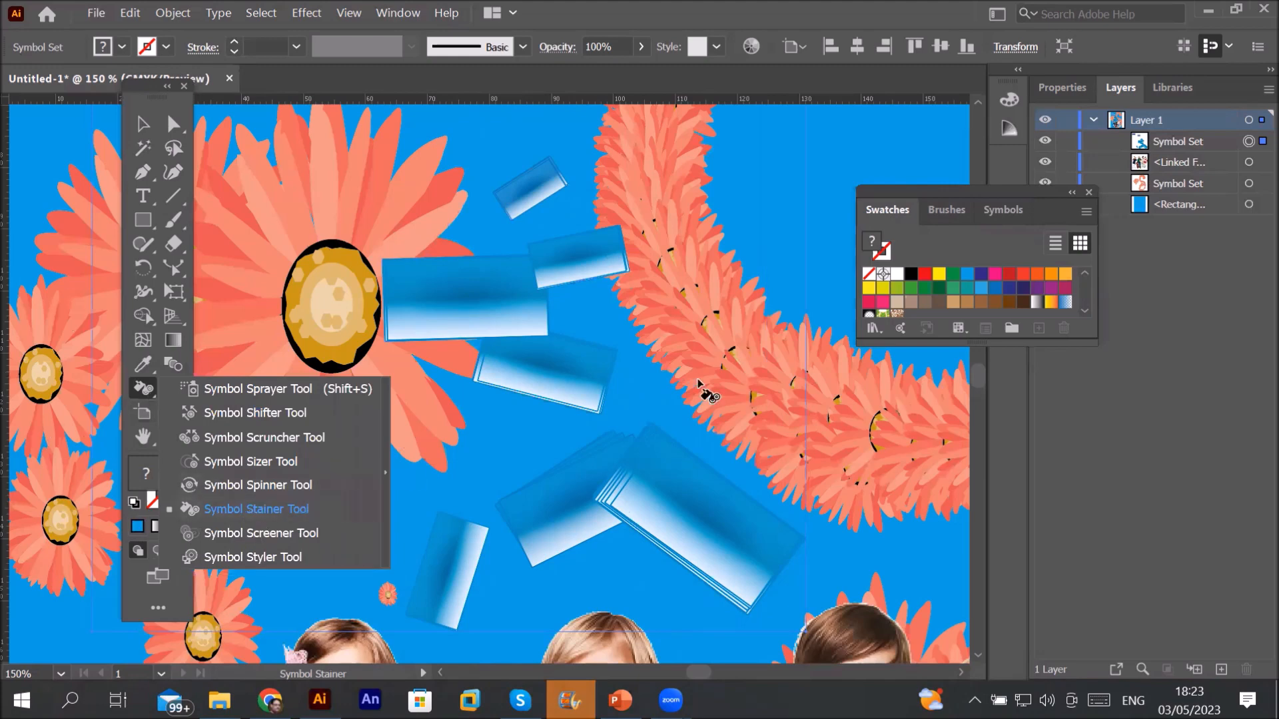
left_click(994, 280)
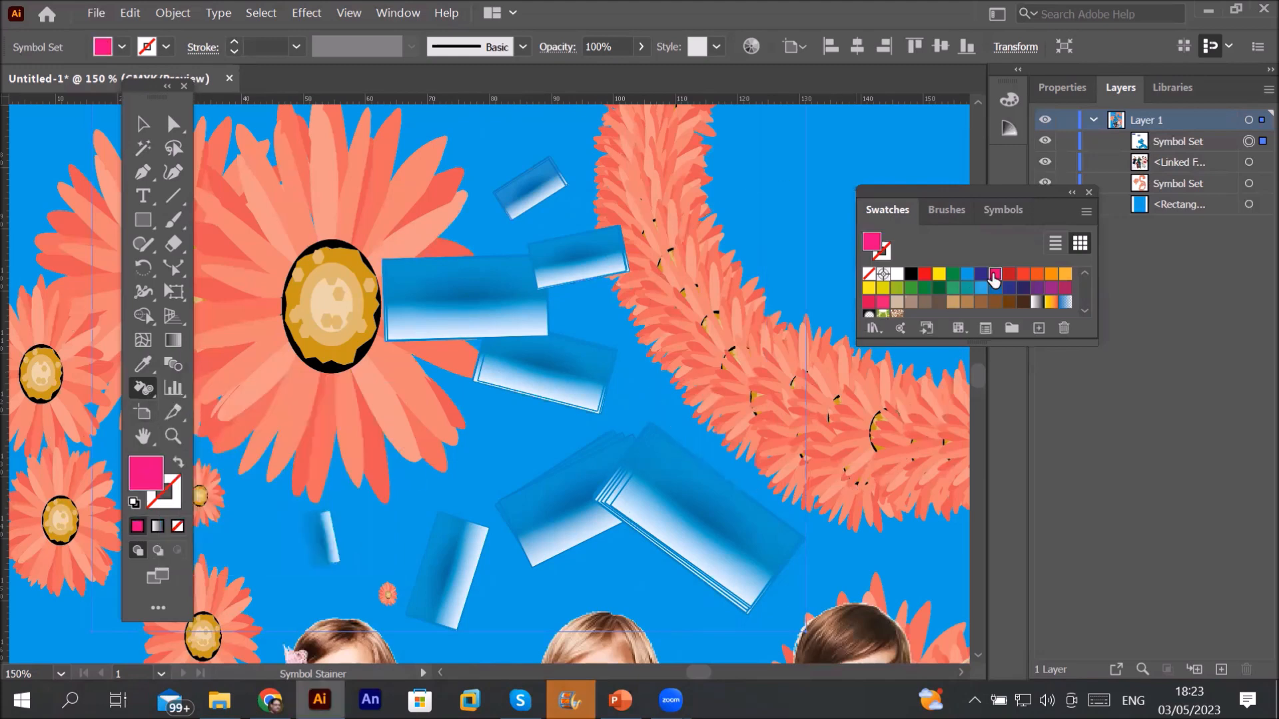
left_click_drag(566, 366, 558, 359)
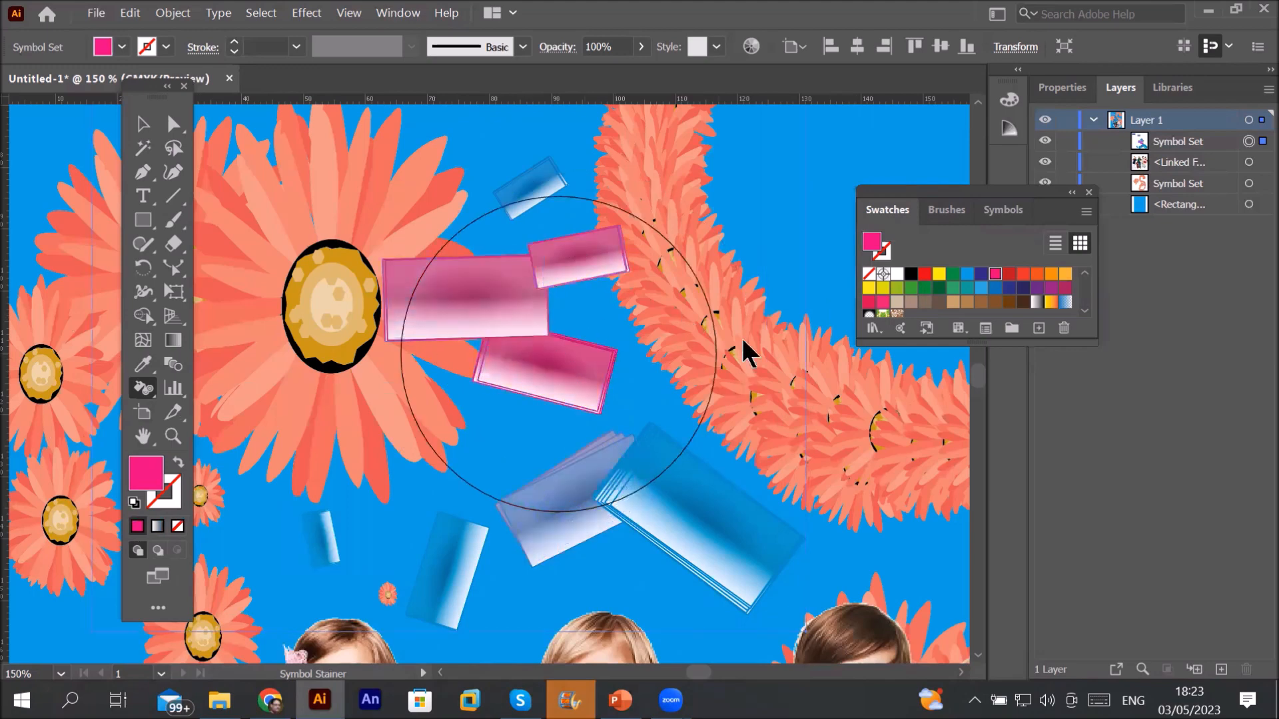
Step: Stain the lower, left and top rectangles yellow
left_click(967, 276)
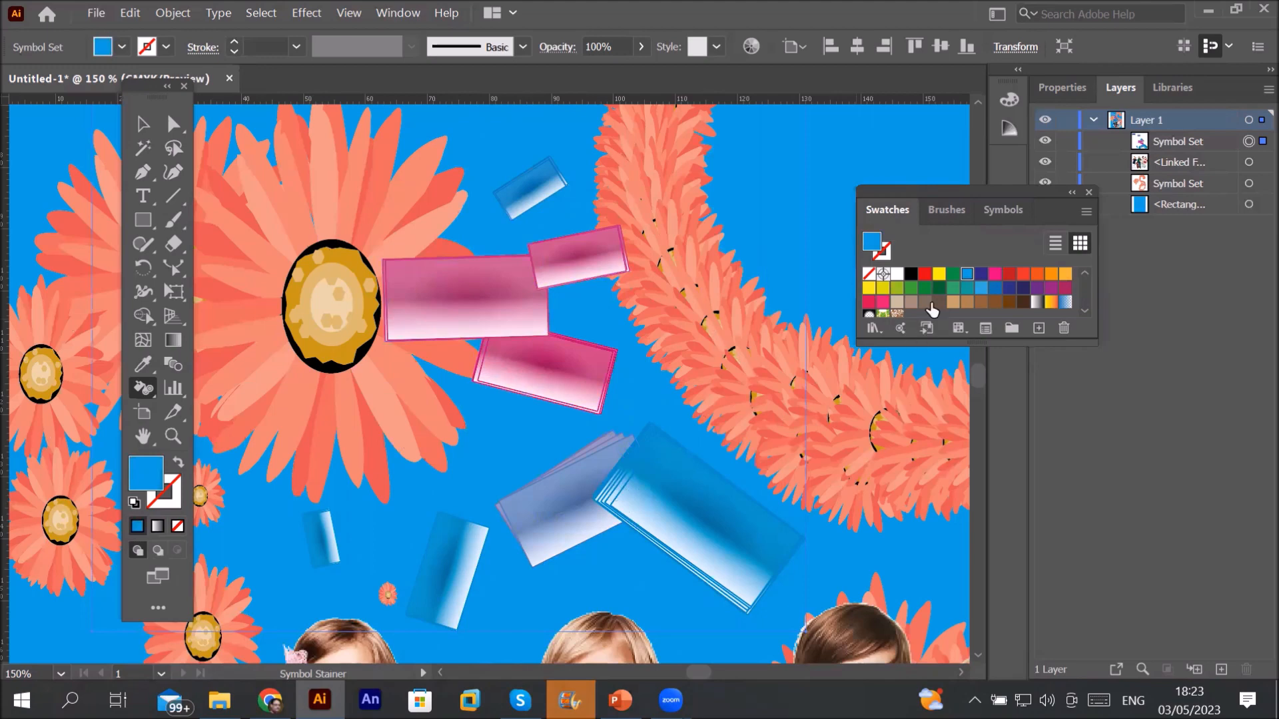
left_click(937, 276)
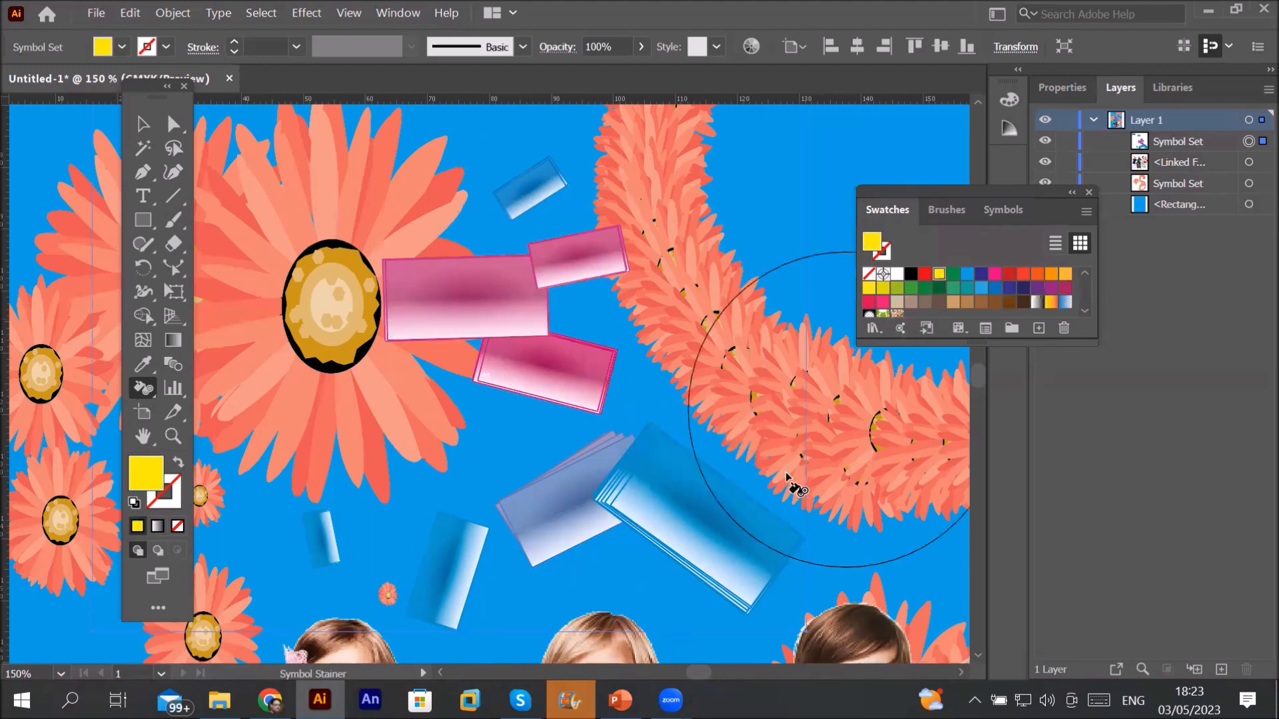
mouse_move(666, 537)
left_mouse_down()
mouse_move(682, 519)
mouse_move(660, 526)
left_mouse_up()
left_click_drag(458, 561, 461, 564)
left_click_drag(528, 243, 532, 184)
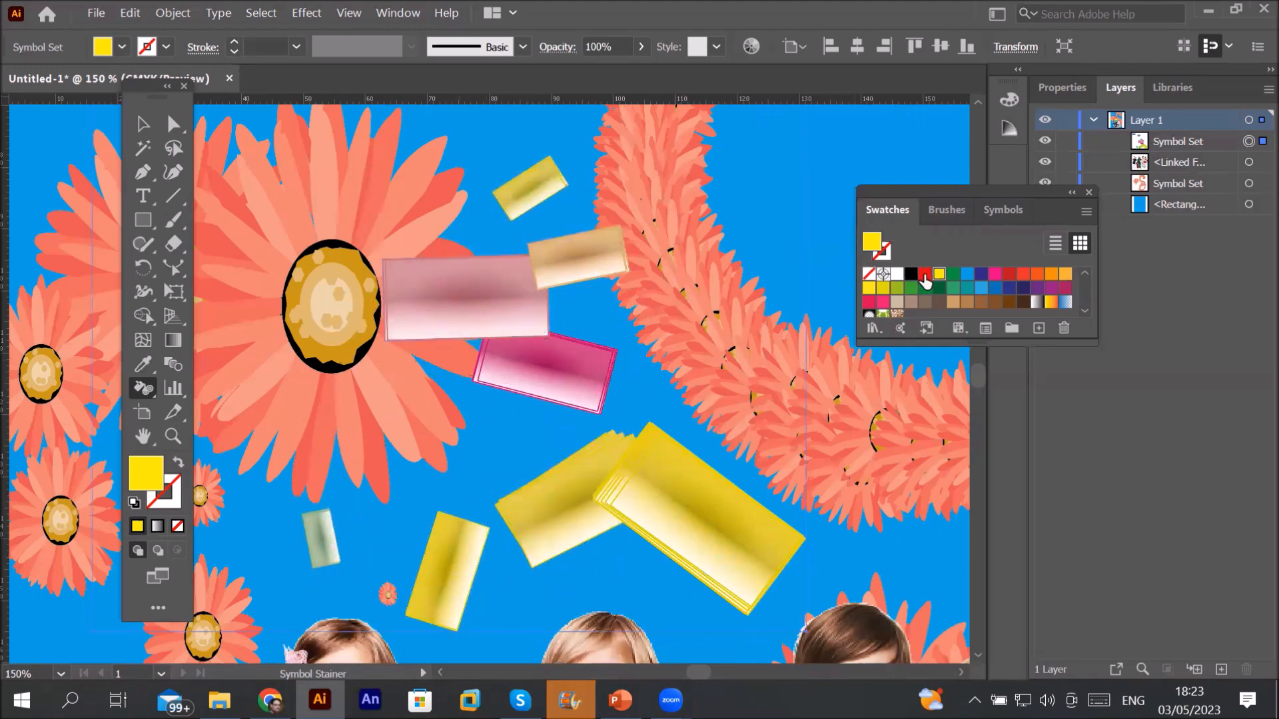
Step: Stain the pink and yellow rectangle stacks red-orange
left_click(925, 274)
left_click_drag(585, 362, 613, 415)
mouse_move(706, 526)
left_mouse_down()
mouse_move(719, 540)
mouse_move(549, 554)
left_mouse_up()
left_click_drag(452, 567, 449, 566)
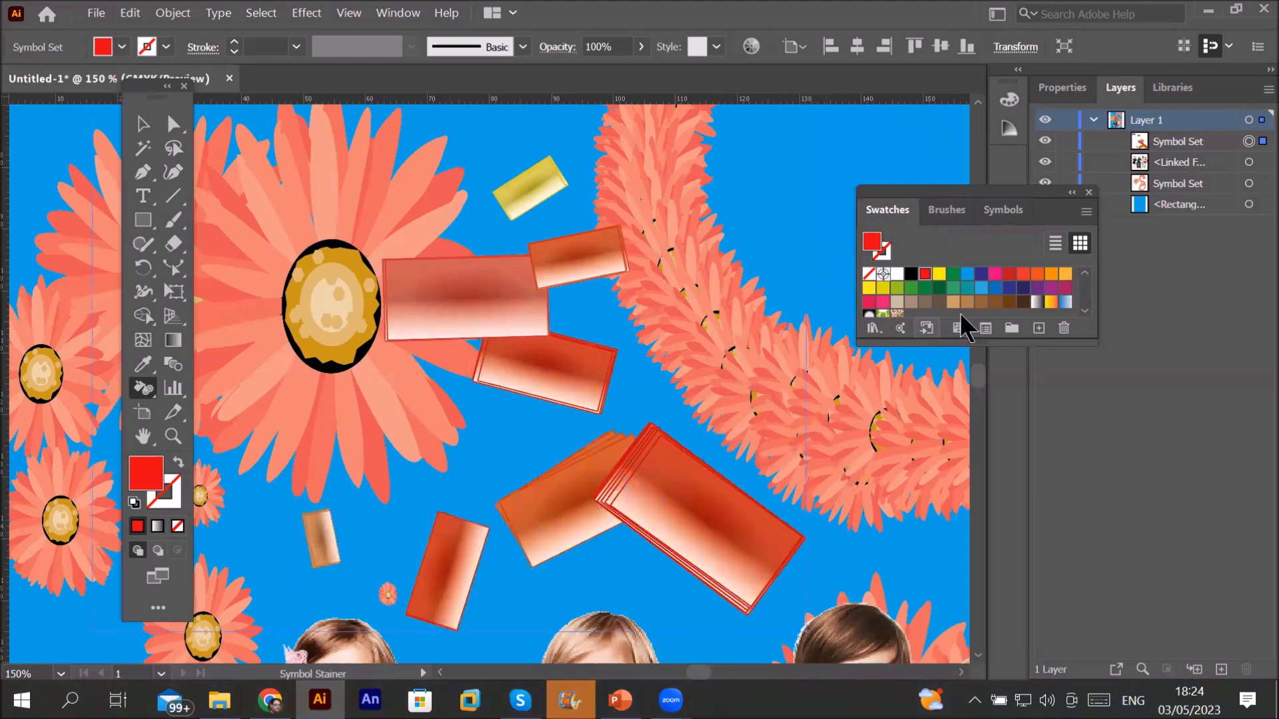
Step: Stain the rectangles black, then remove the dark and red tints to return them to blue
left_click(910, 275)
left_click_drag(608, 251, 598, 245)
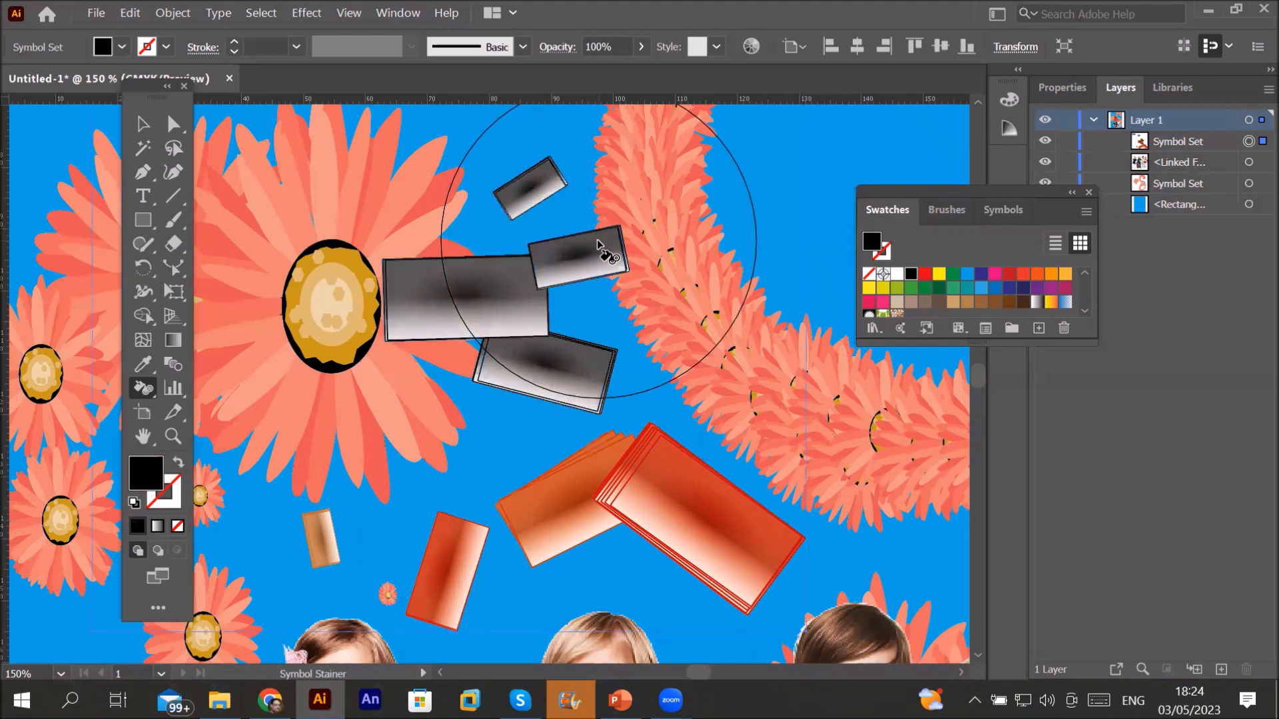
left_click_drag(698, 514, 698, 514)
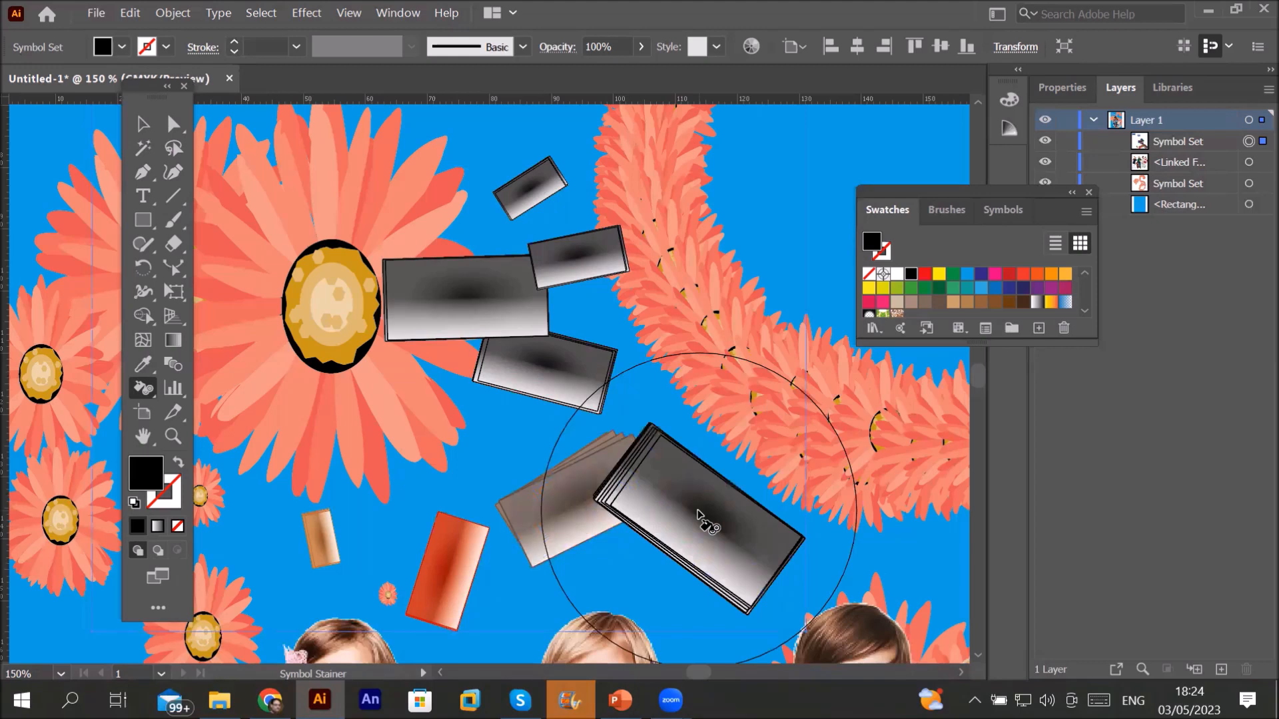
left_click_drag(698, 517, 698, 517)
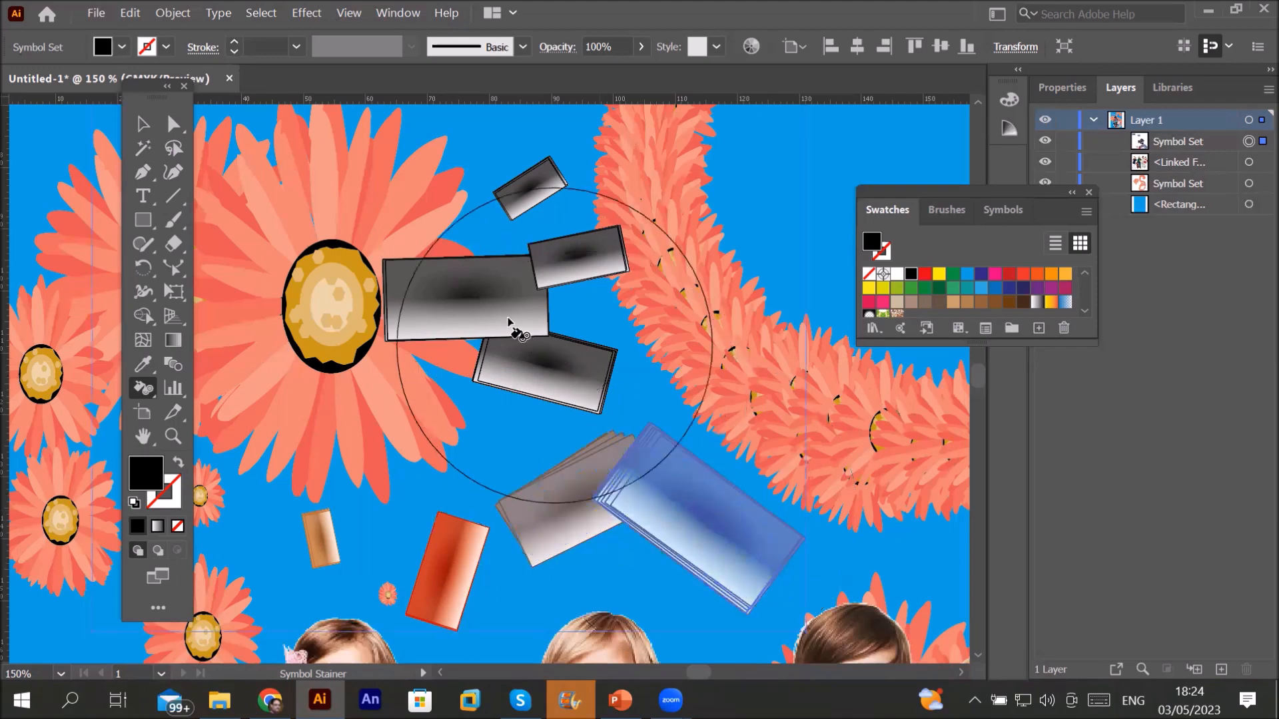
mouse_move(509, 322)
left_mouse_down()
mouse_move(520, 188)
mouse_move(531, 186)
left_mouse_up()
left_click_drag(565, 508, 571, 531)
left_click_drag(432, 571, 434, 578)
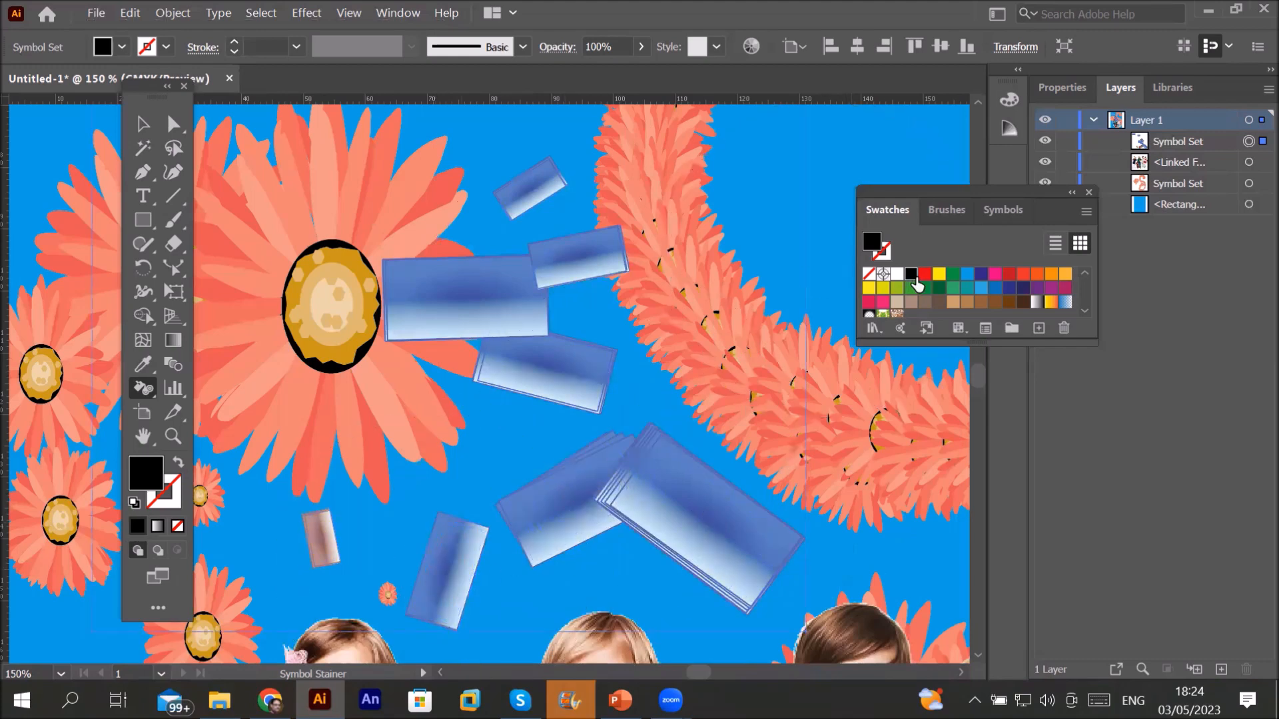
Step: Stain the upper three rectangles red, then clear the tint until they are blue again
left_click(923, 283)
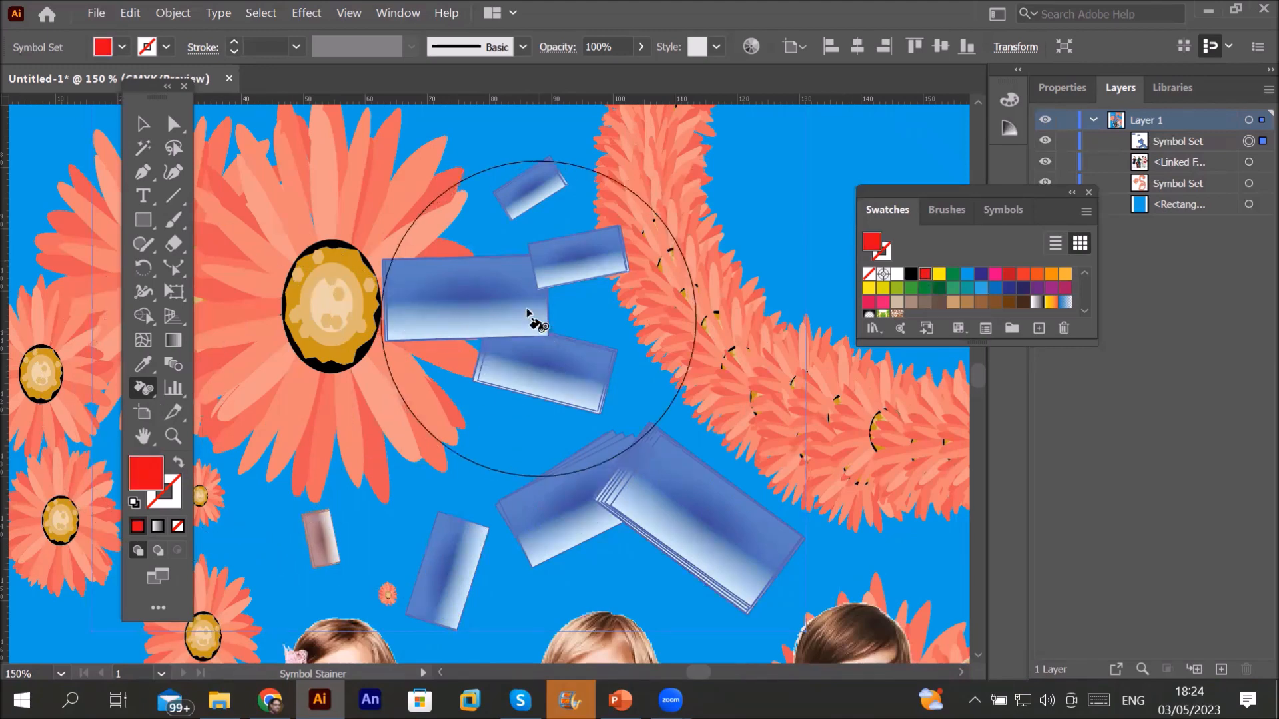
left_click_drag(522, 313, 513, 307)
left_click(513, 308, "alt")
left_click(513, 307, "alt")
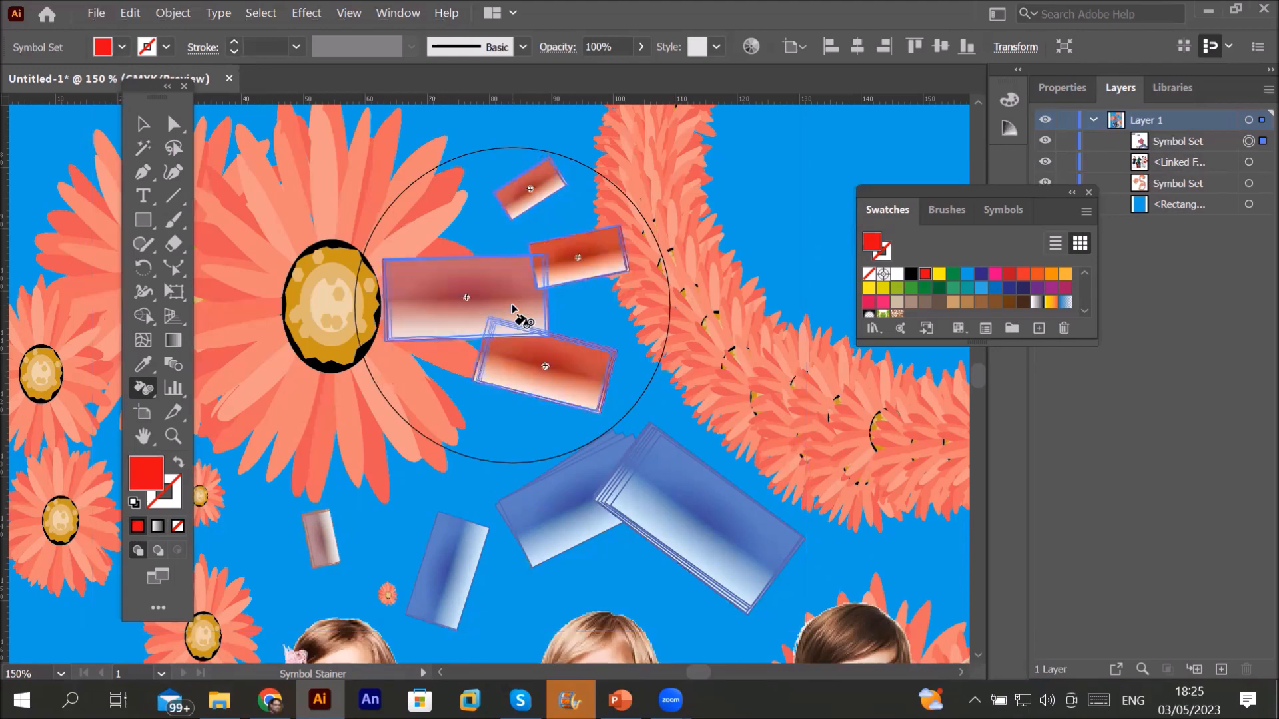
left_click(513, 308, "alt")
left_click(513, 307, "alt")
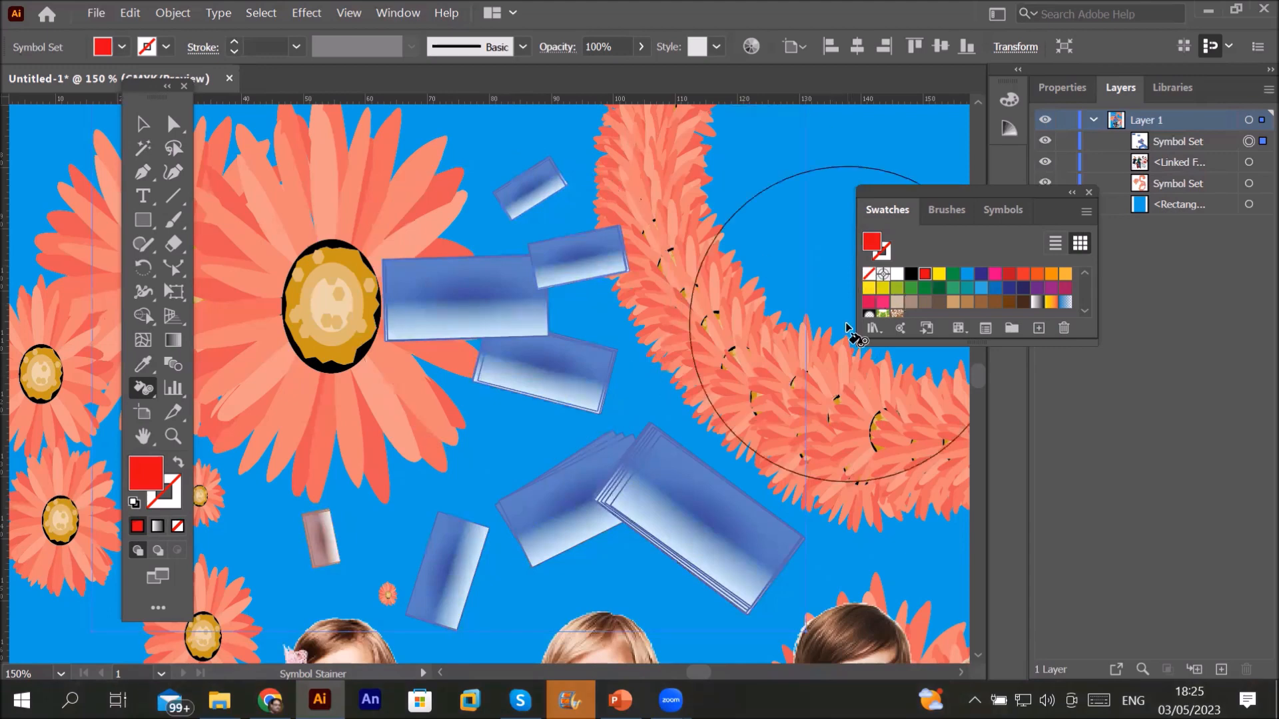
Step: Zoom out to show the whole poster, then select the flowers-and-bars set together with the flower S symbol set
left_click(140, 391)
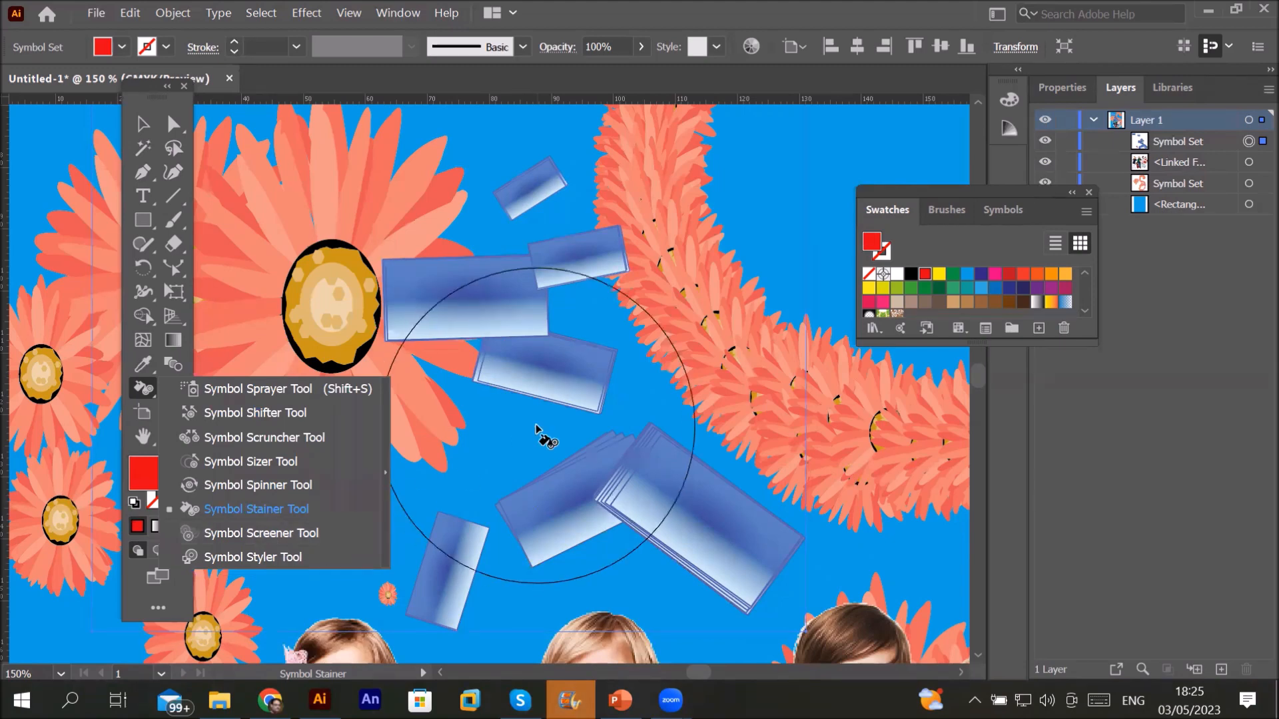
key("ctrl+minus")
key("ctrl+minus")
key("ctrl+minus")
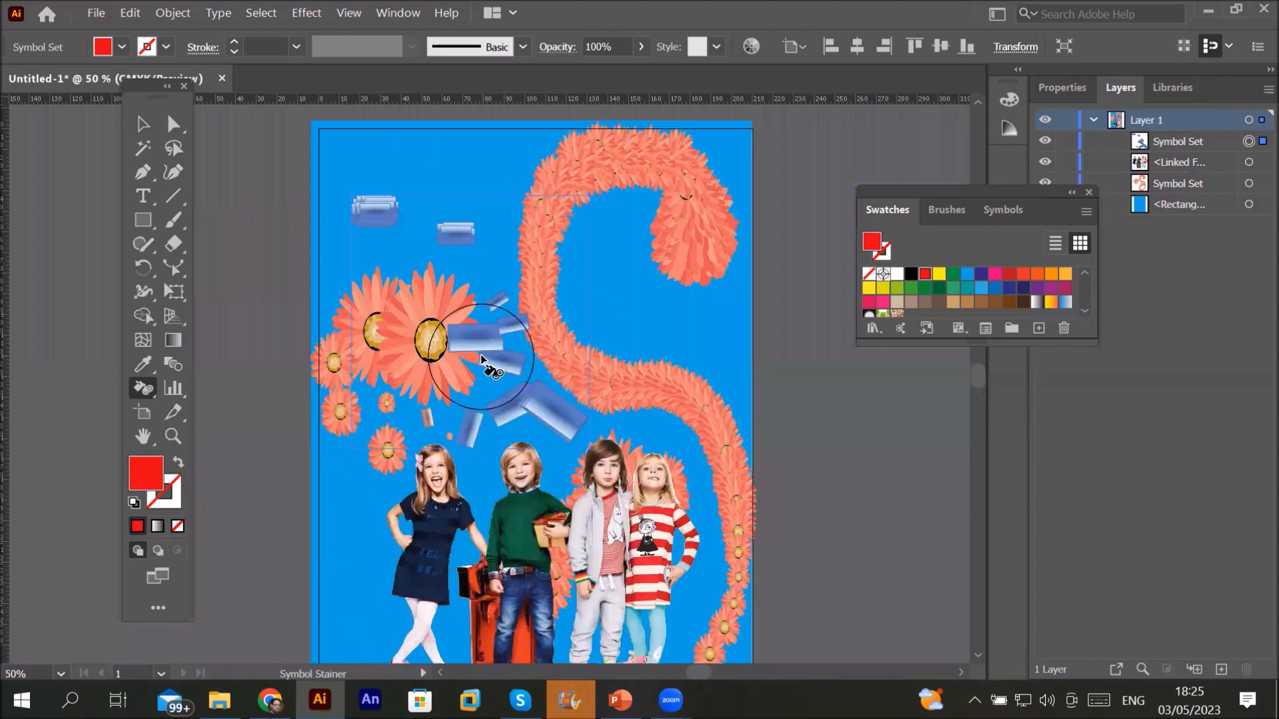
left_click(142, 124)
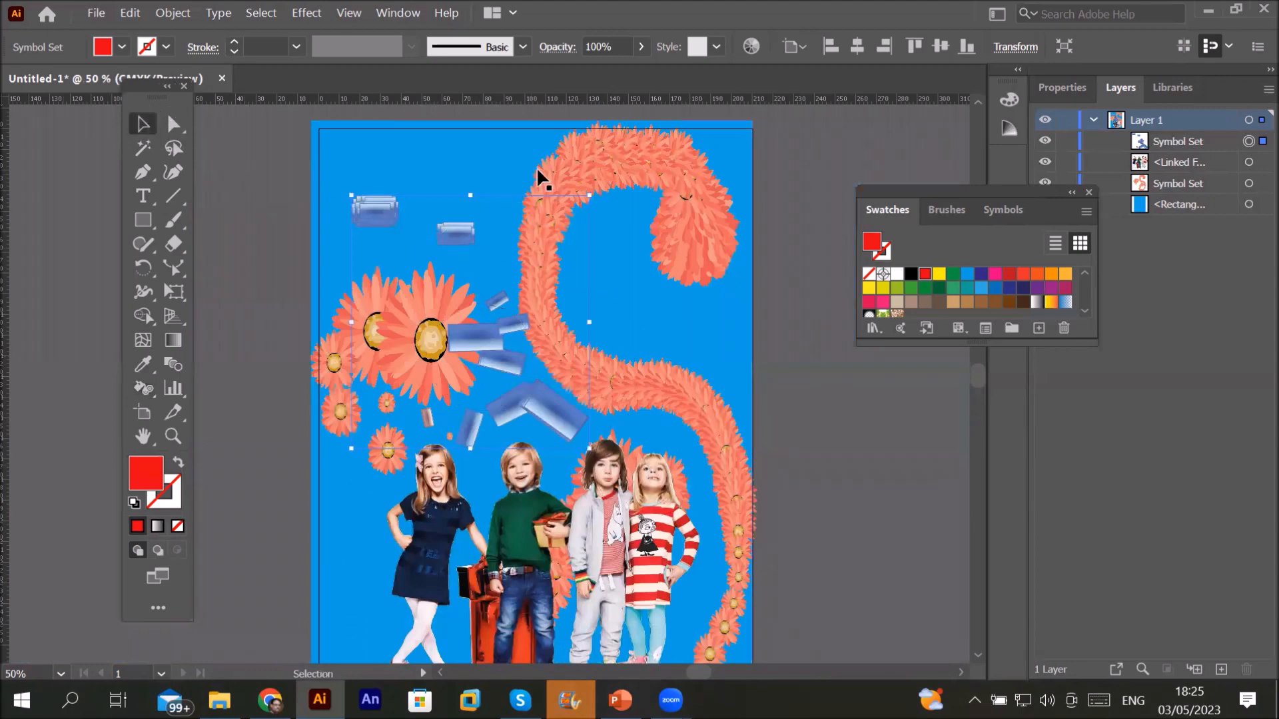
left_click(597, 153)
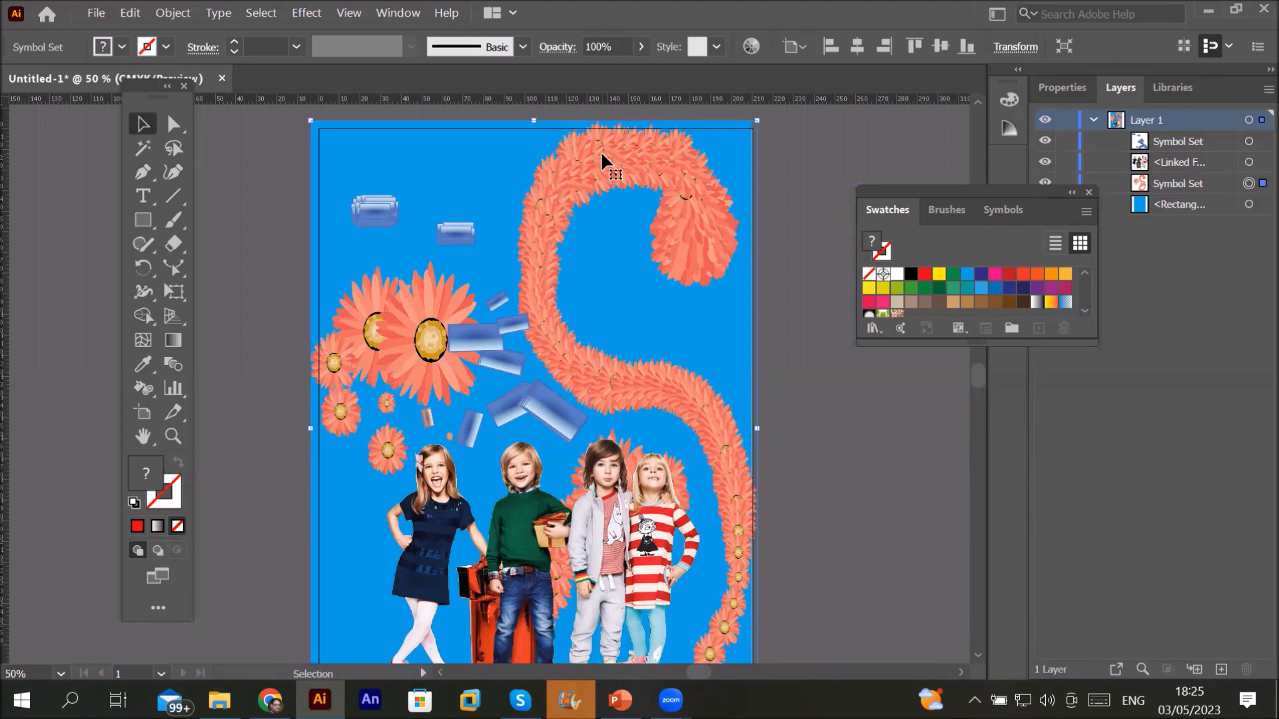
left_click(453, 229)
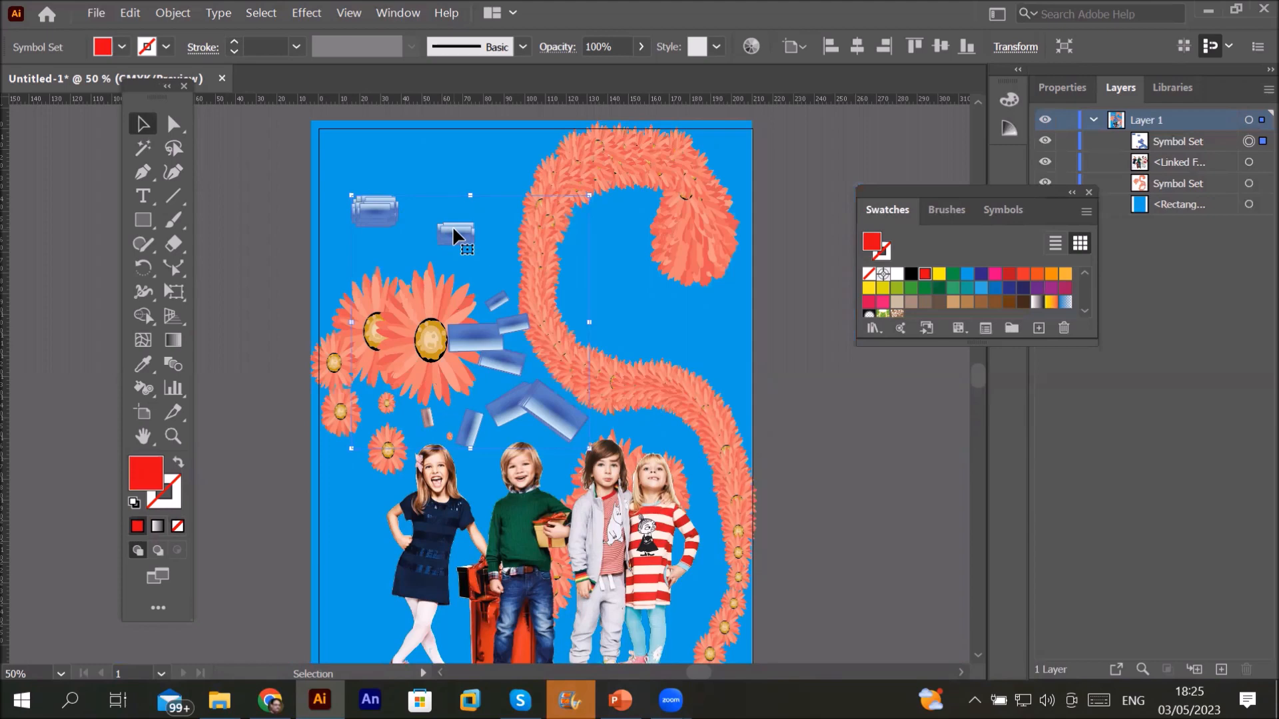
left_click(644, 161, "shift")
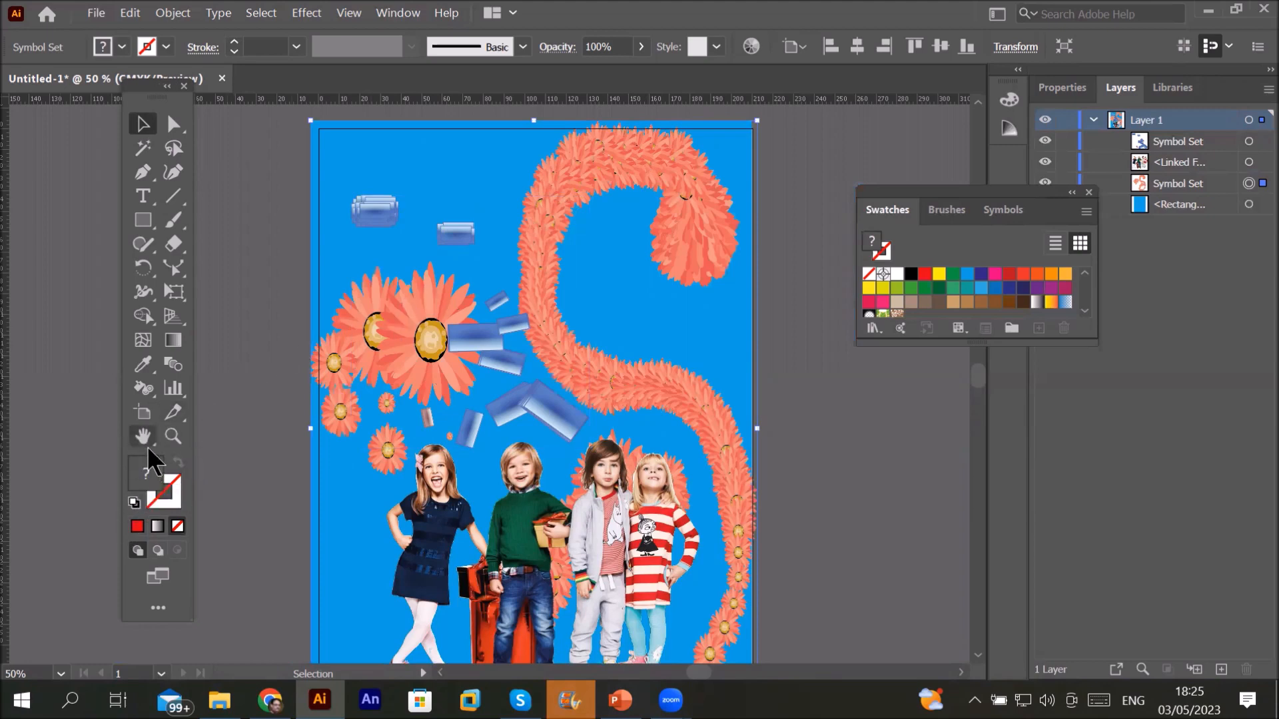
Step: Switch to the Symbol Screener and fade the large and small left-side flowers to semi-transparent
left_click(143, 389)
right_click(146, 391)
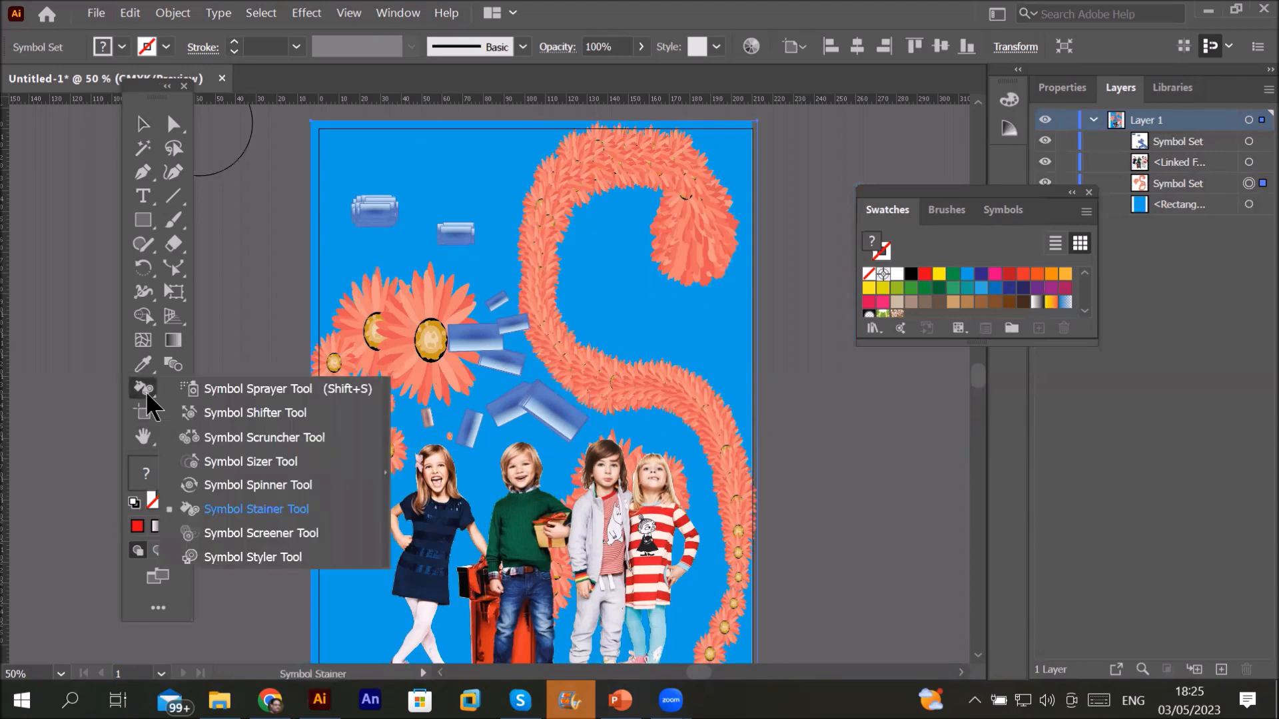
left_click(290, 534)
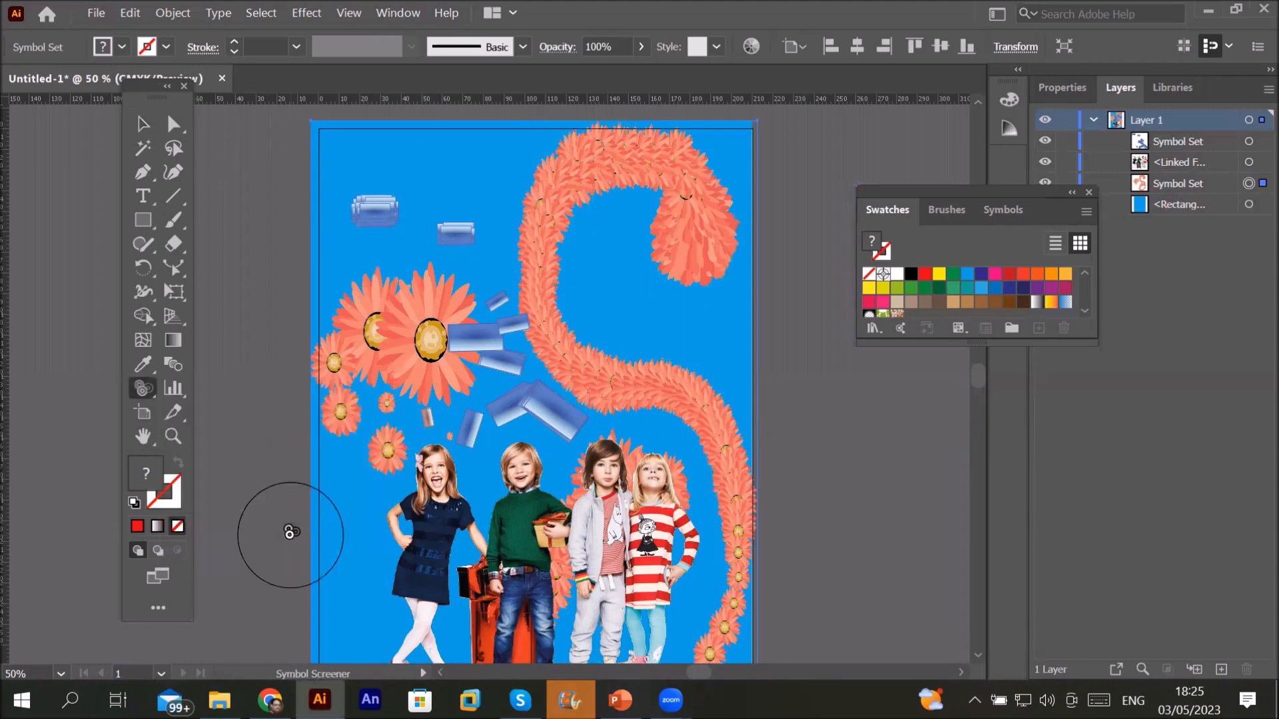
mouse_move(378, 329)
left_mouse_down()
mouse_move(430, 339)
mouse_move(448, 360)
mouse_move(387, 321)
mouse_move(383, 333)
left_mouse_up()
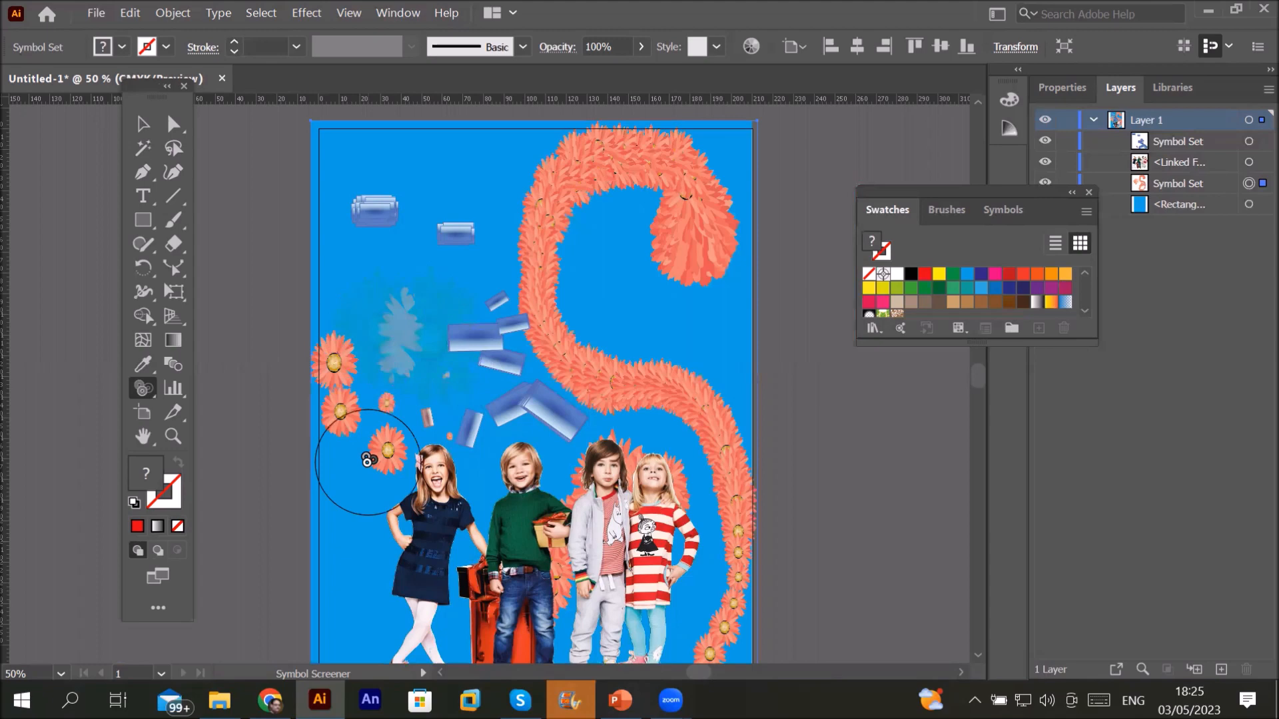
mouse_move(367, 460)
left_mouse_down()
mouse_move(385, 455)
mouse_move(343, 409)
mouse_move(335, 369)
left_mouse_up()
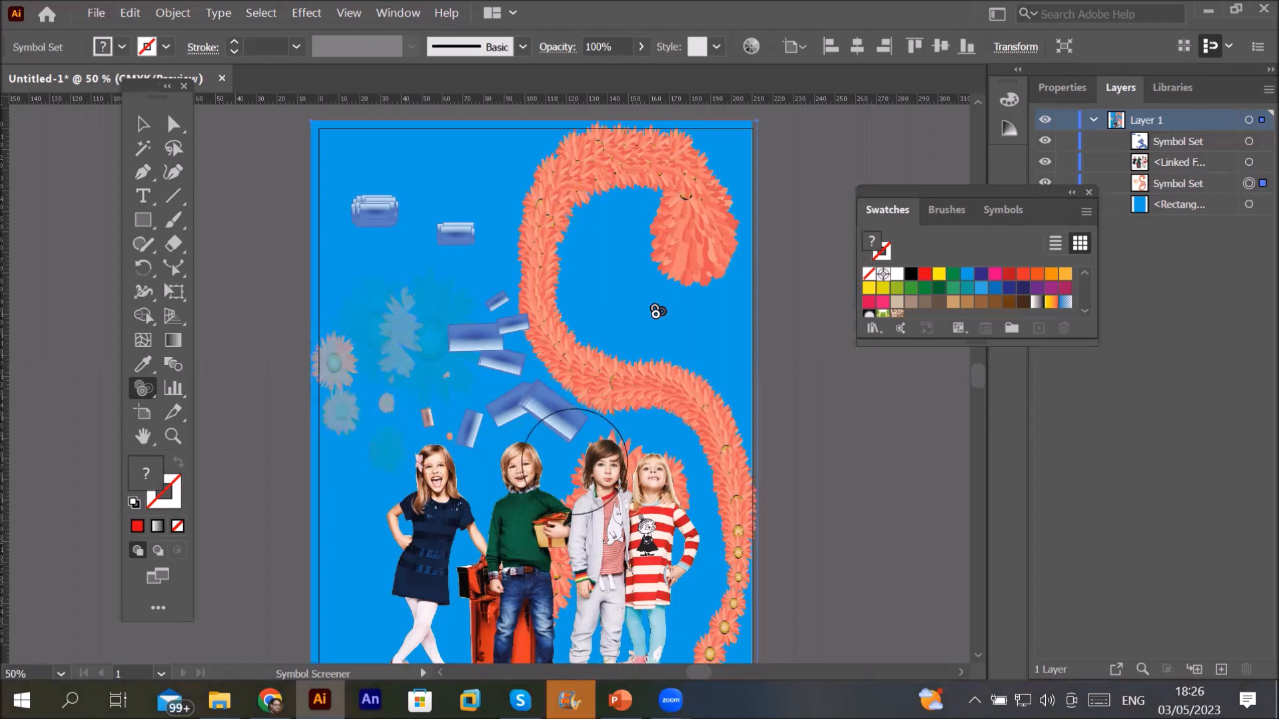
Step: Screen the flowers at the S curl tip, its right and lower-left curves, and its top
left_click_drag(693, 251, 688, 238)
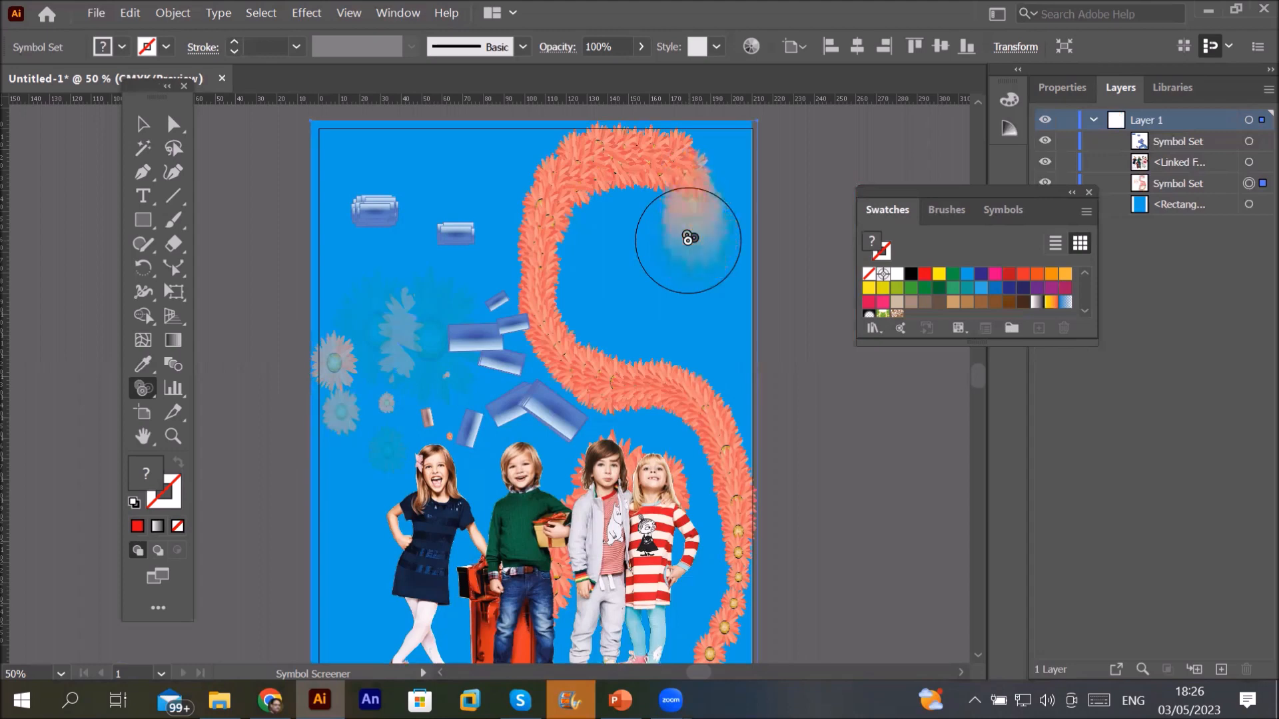
left_click(698, 427)
left_click_drag(699, 427, 698, 426)
left_click_drag(572, 372, 572, 372)
left_click(561, 269)
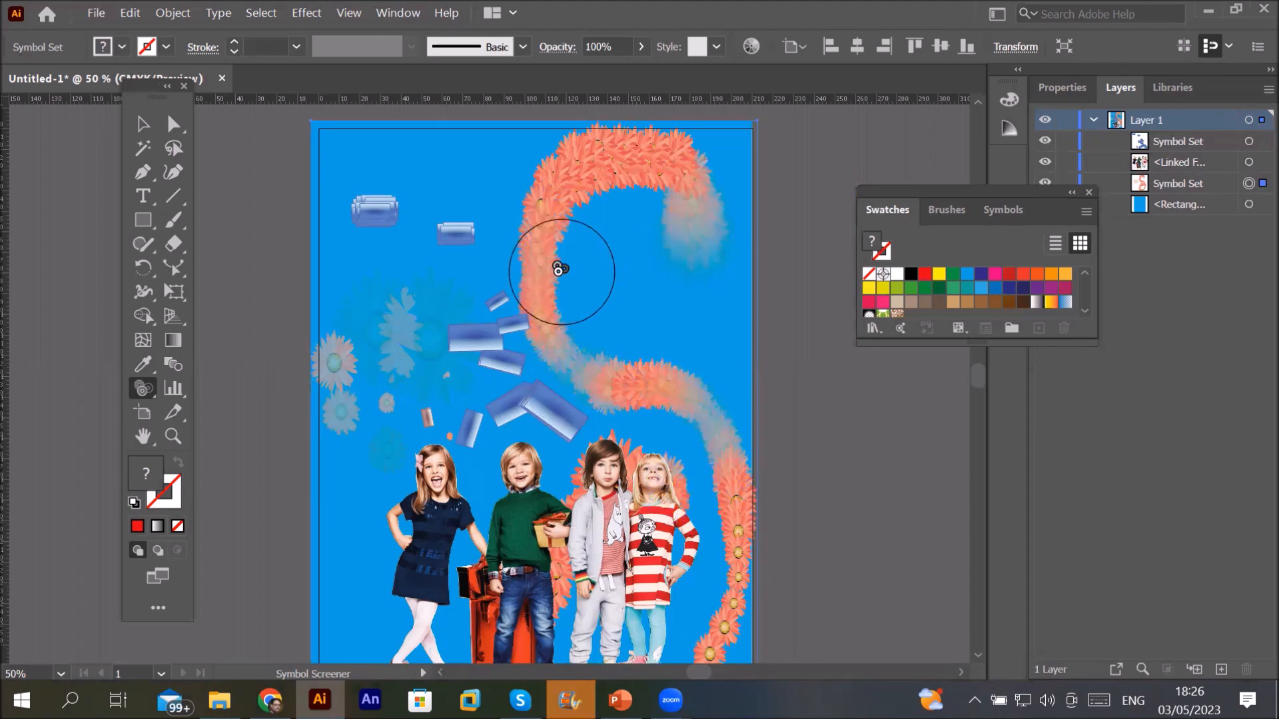
left_click_drag(571, 191, 654, 148)
left_click(653, 150)
Step: Fade the flowers on the curl's upper bend, the S's left section, mid-S, and the bottom and right edge
left_click(652, 152)
left_click(594, 168)
left_click(594, 169)
left_click(538, 275)
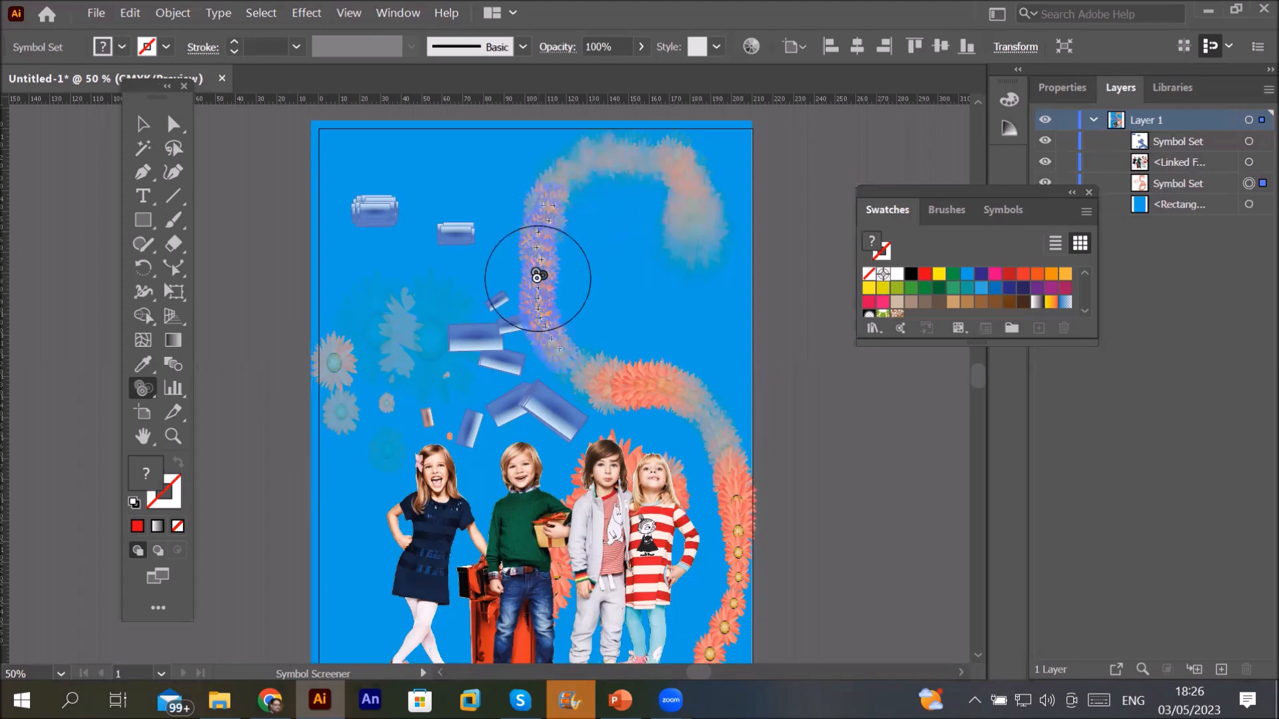
left_click(602, 383)
left_click(644, 387)
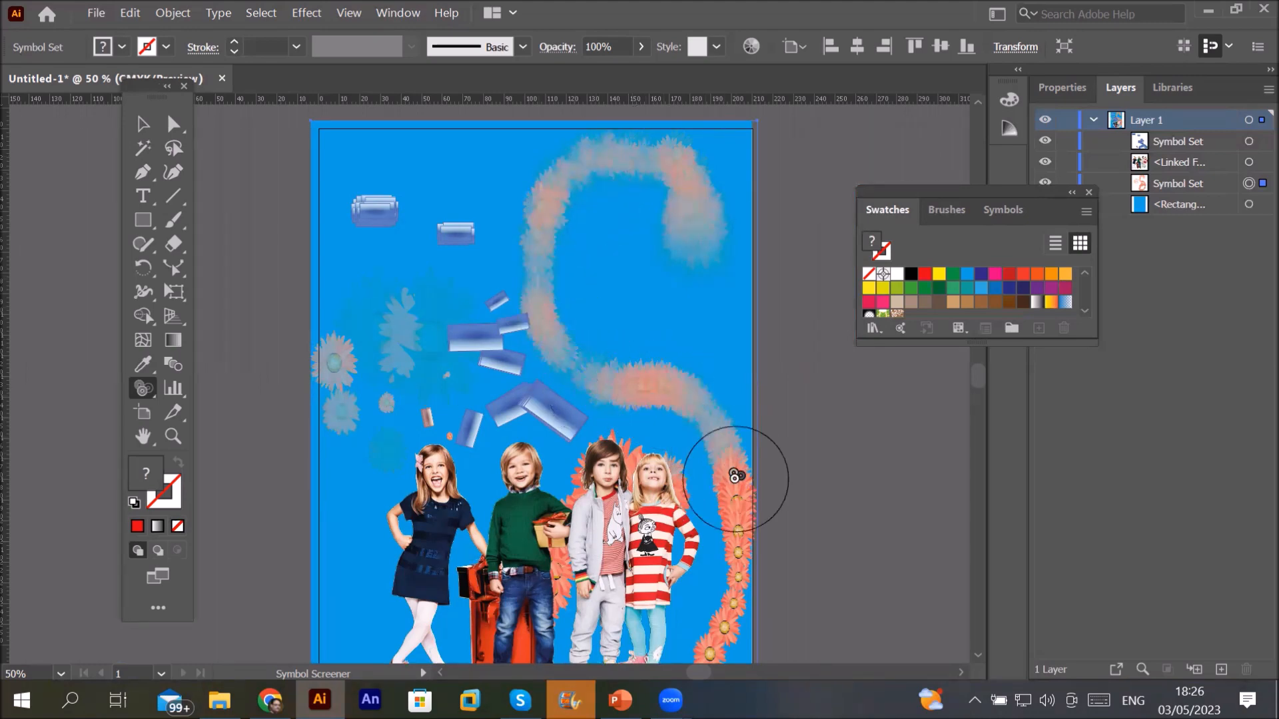
left_click(737, 548)
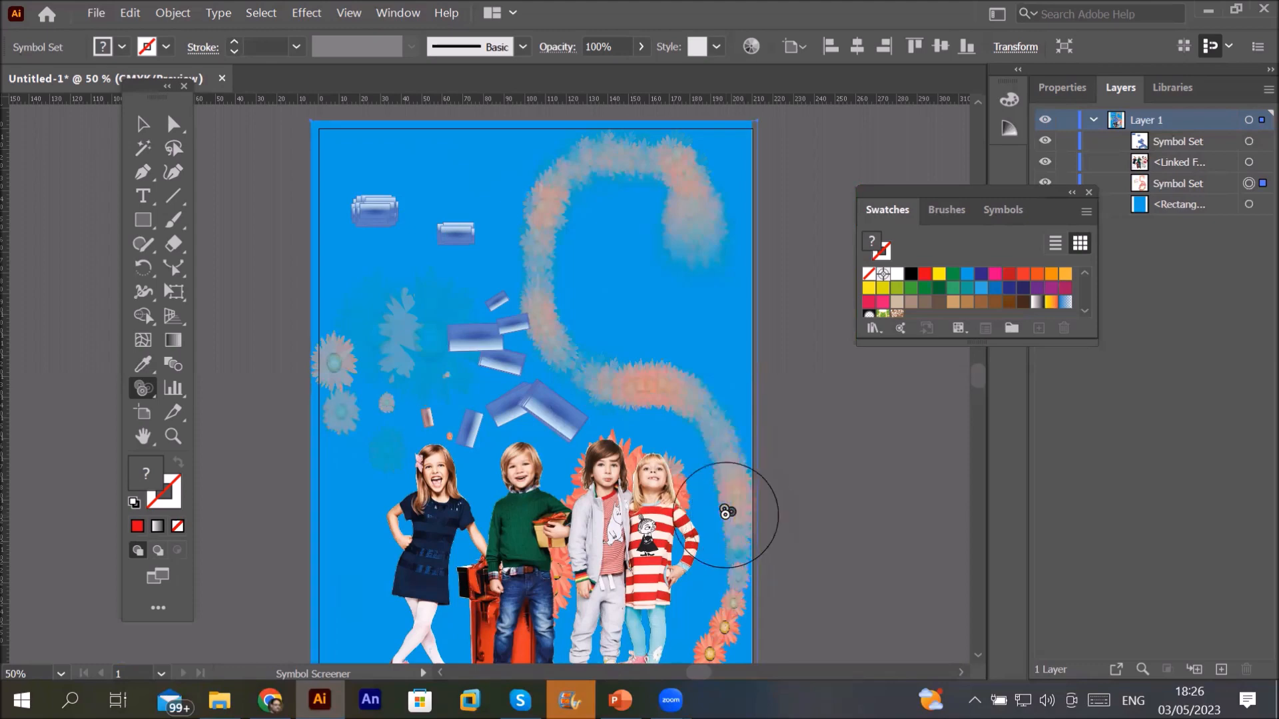
scroll(726, 512, "down", 1, "alt")
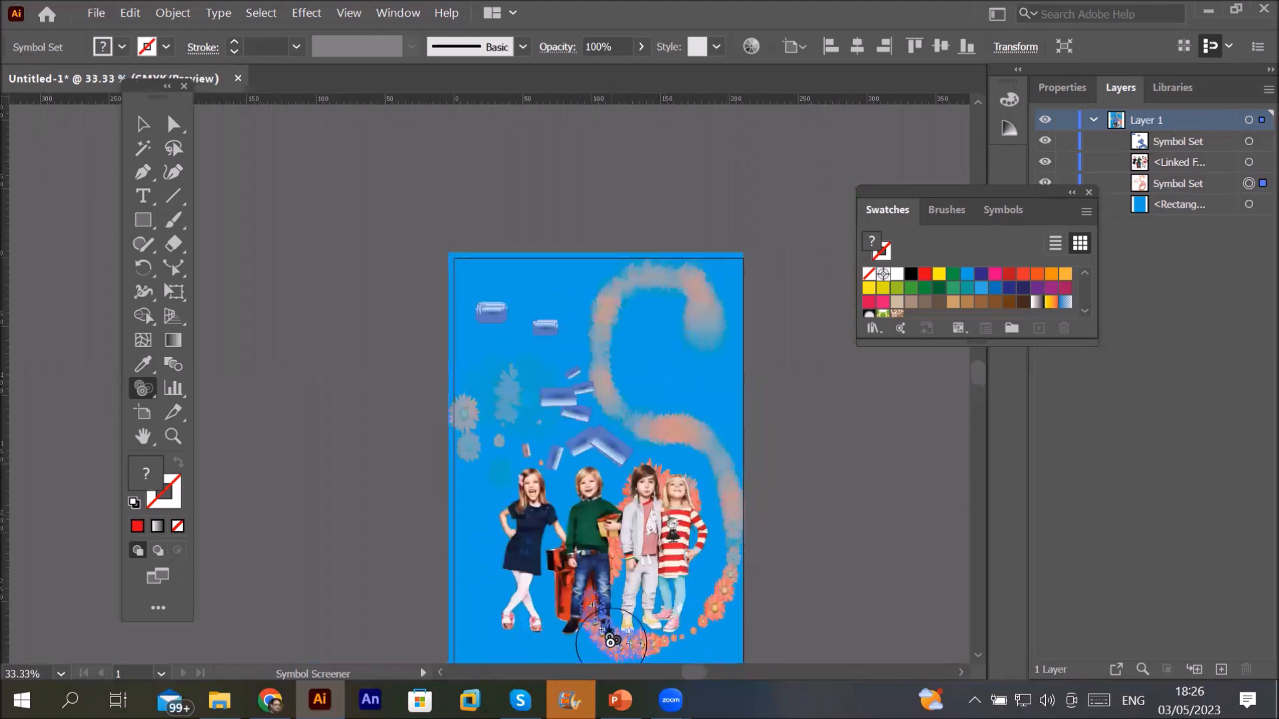
mouse_move(673, 641)
left_mouse_down()
mouse_move(733, 586)
mouse_move(739, 520)
mouse_move(664, 441)
left_mouse_up()
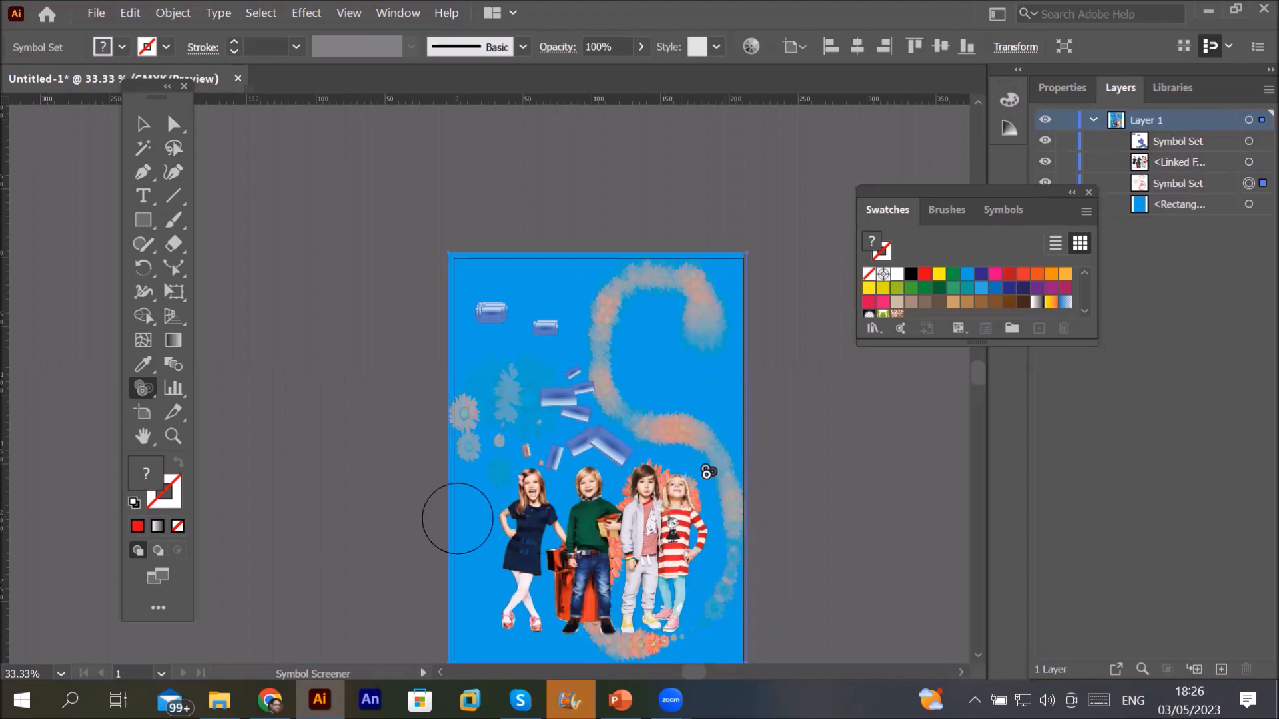
Step: Restore full opacity to the right-edge flowers and along the S's left curve
left_click_drag(722, 456, 712, 453)
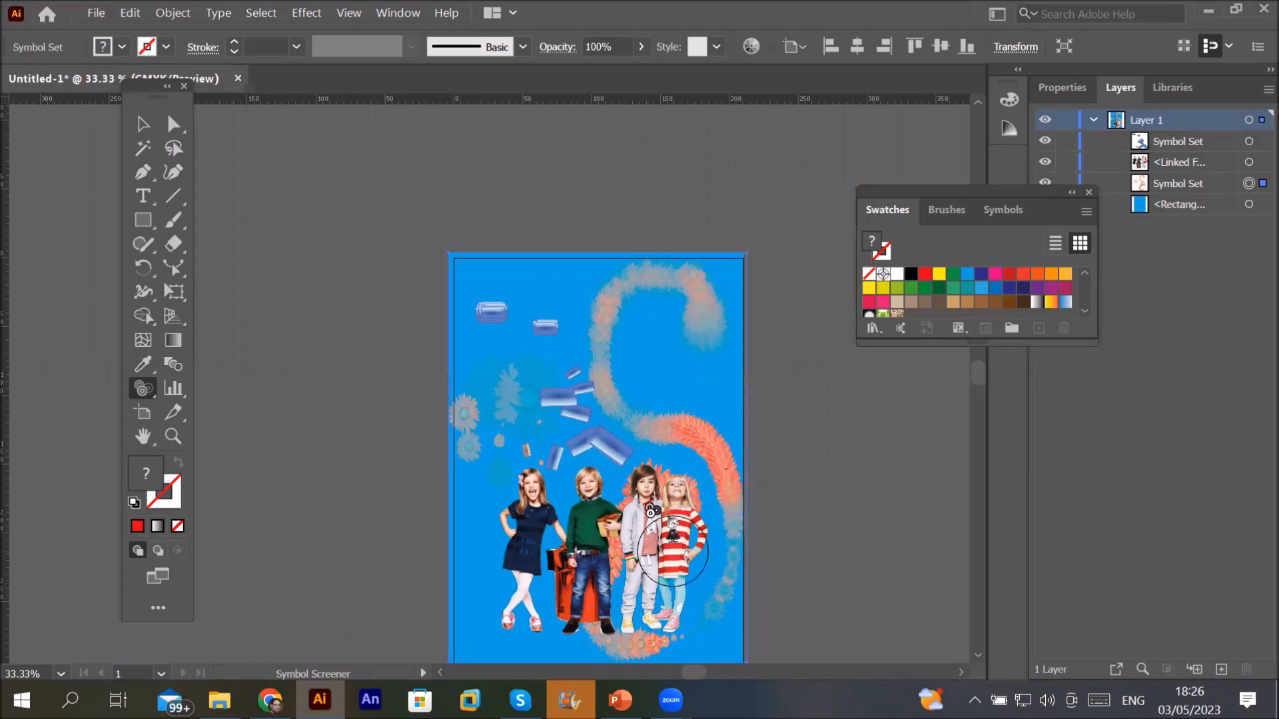
left_click(608, 401, "alt")
mouse_move(609, 401)
left_mouse_down()
mouse_move(611, 318)
mouse_move(658, 287)
mouse_move(693, 323)
left_mouse_up()
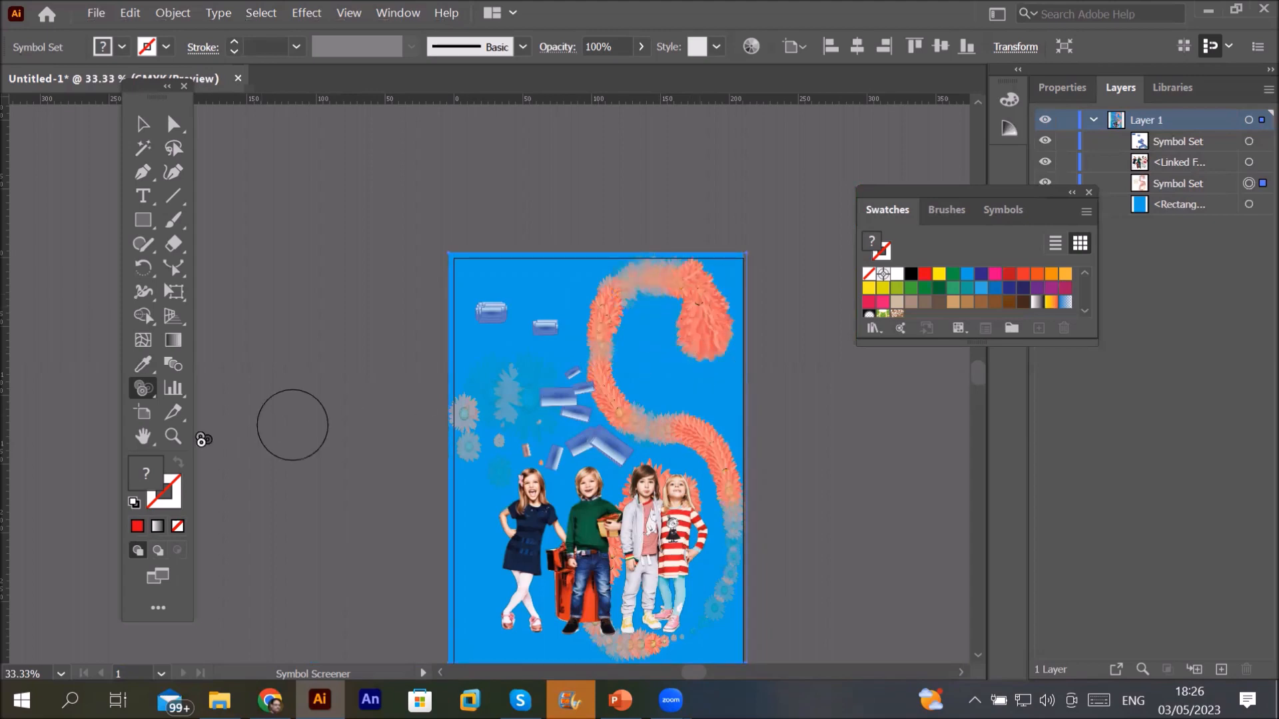
left_click(151, 387)
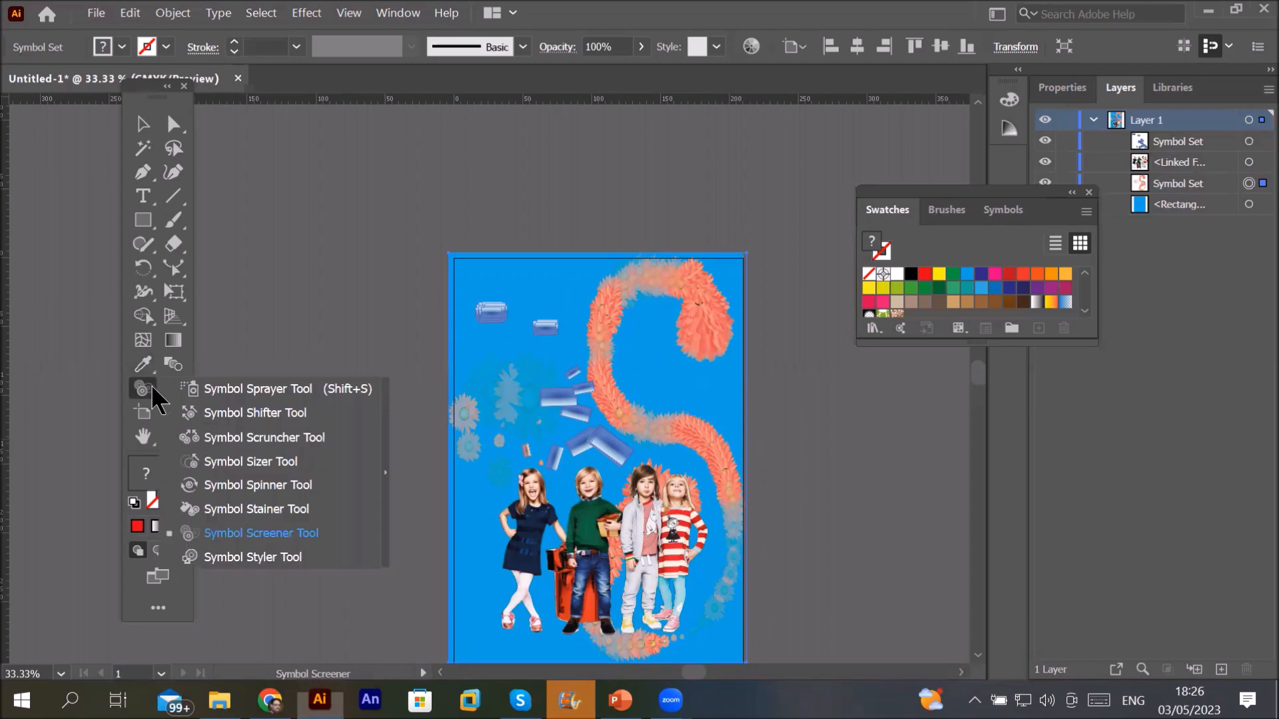
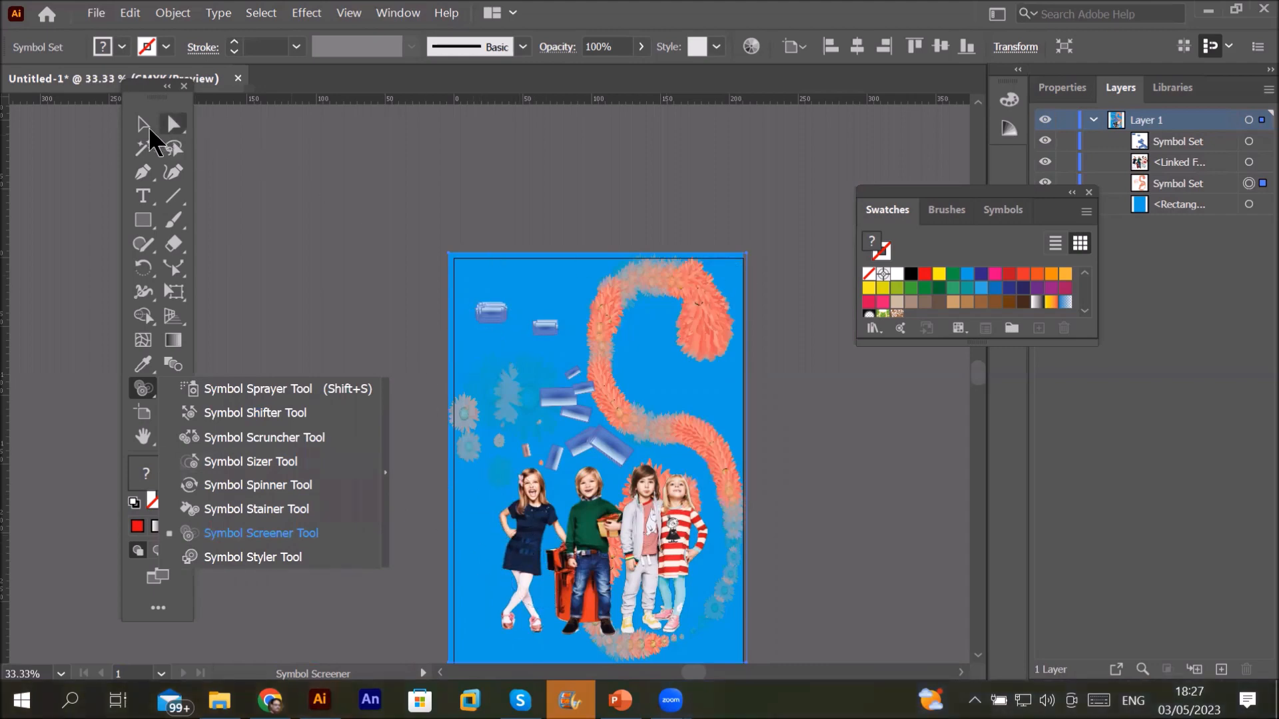
Step: Select the blue glass-bar symbol set, zoom in to 200%, and switch to the Symbol Styler Tool
left_click(152, 128)
left_click(485, 319)
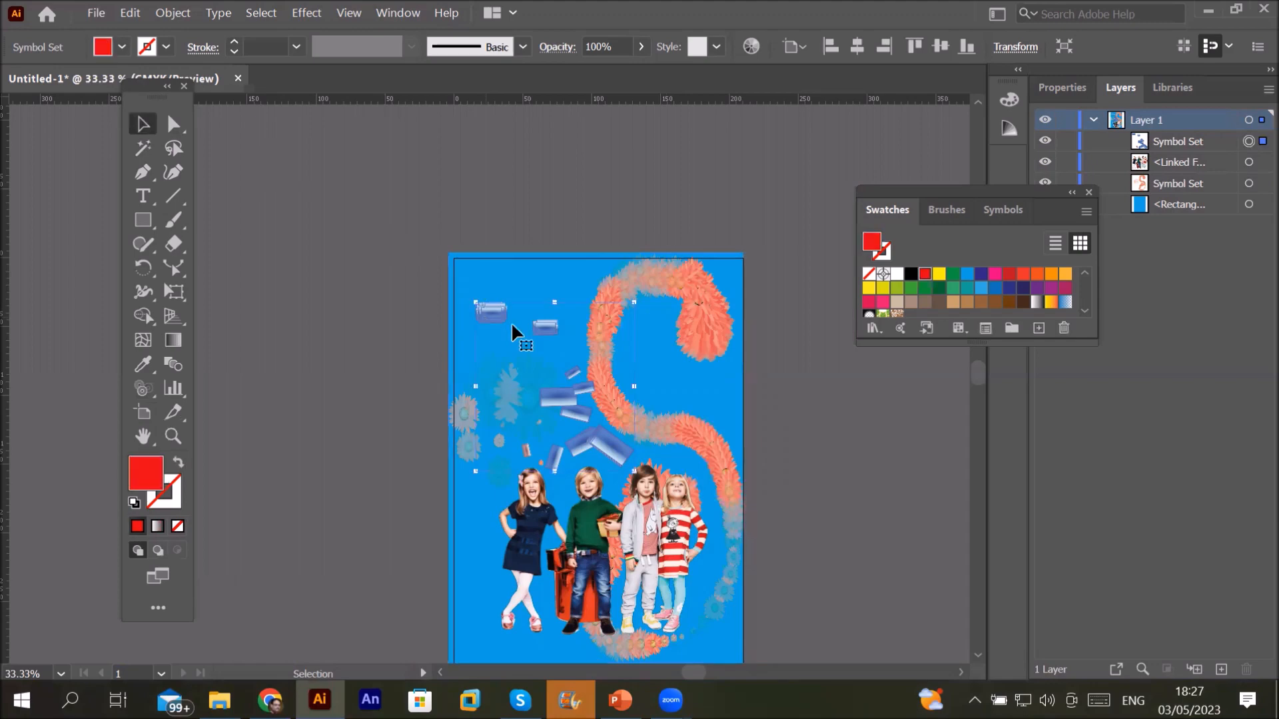
scroll(486, 324, "up", 5)
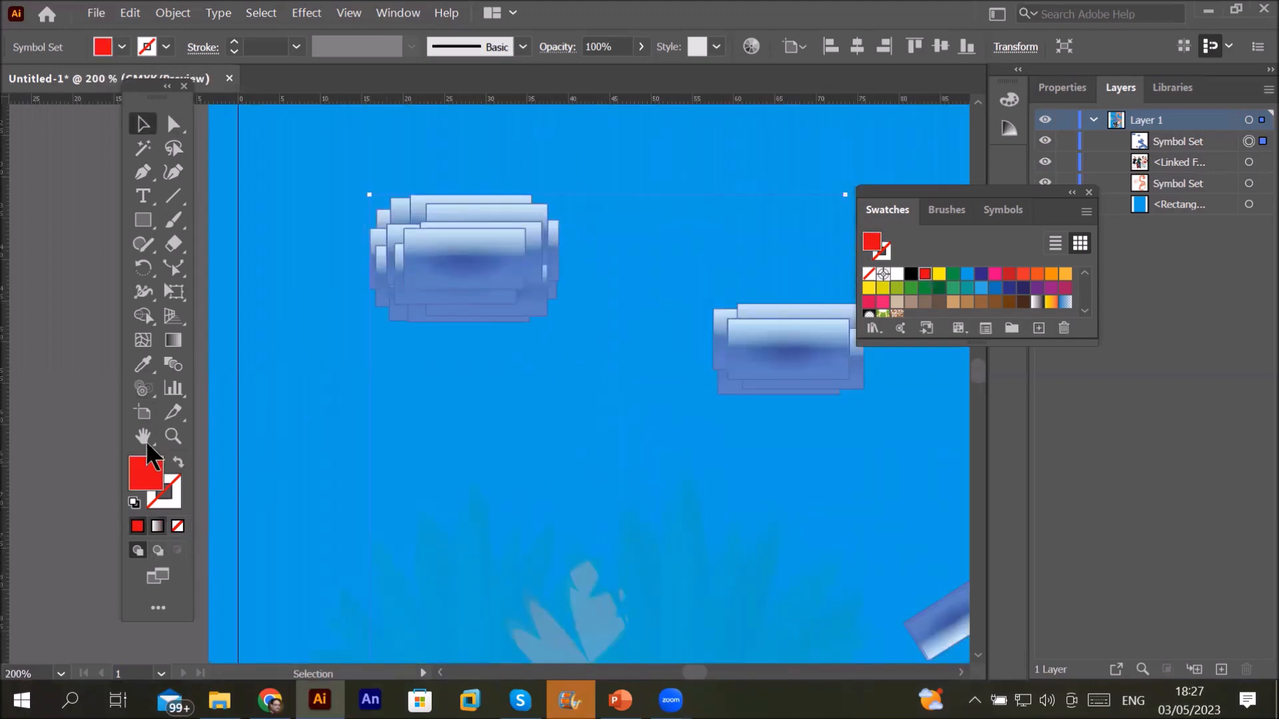
left_click(142, 389)
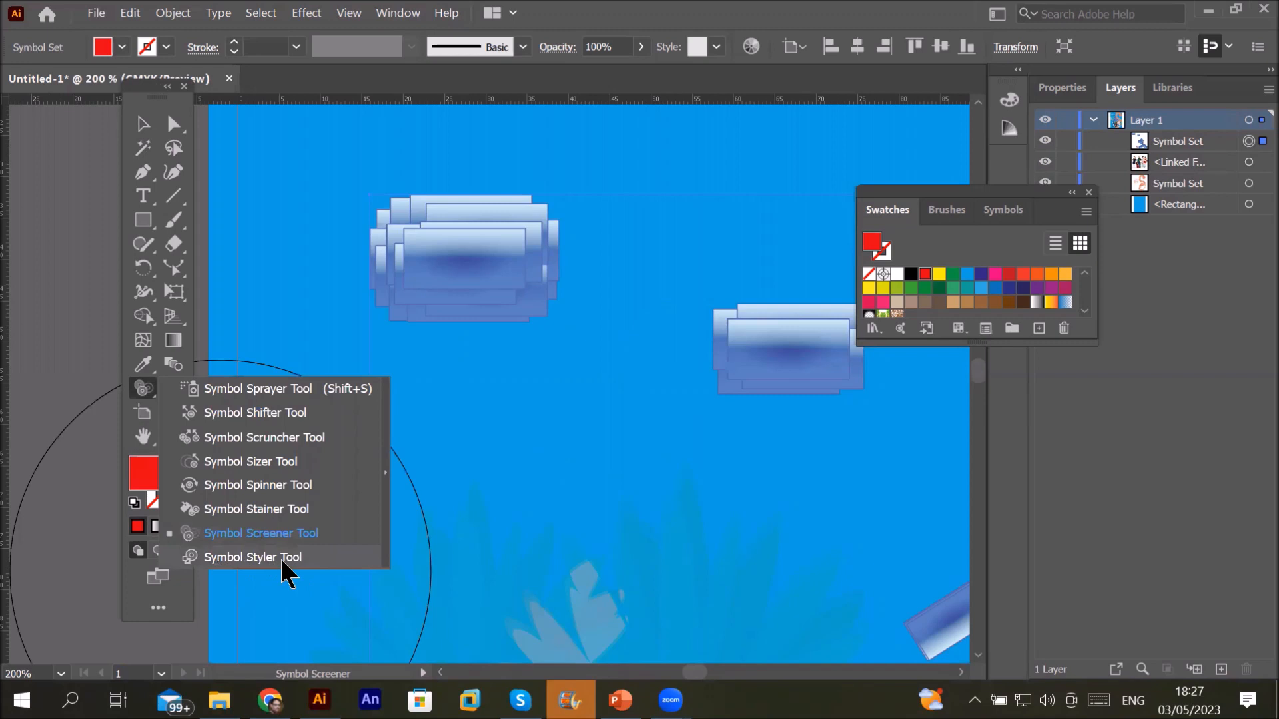
left_click(253, 558)
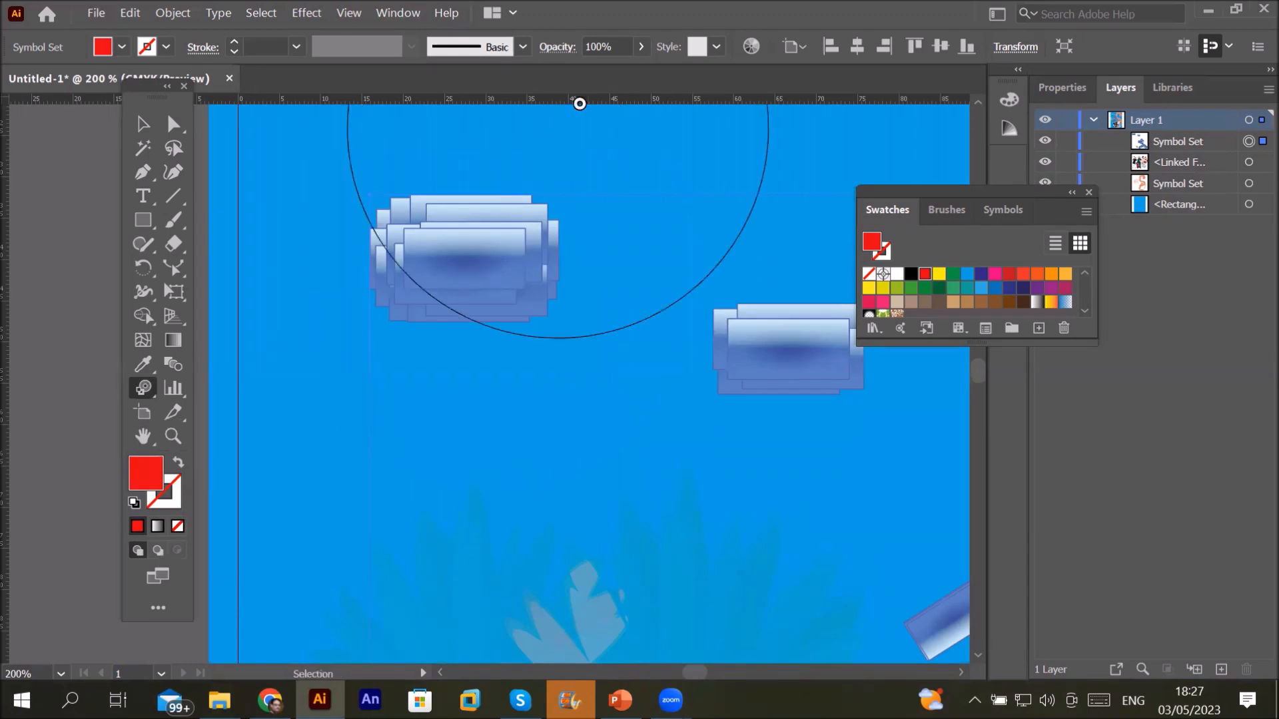
Step: Show the Graphic Styles panel and apply the dark blue leafy style to the top glass-bar cluster
left_click(403, 14)
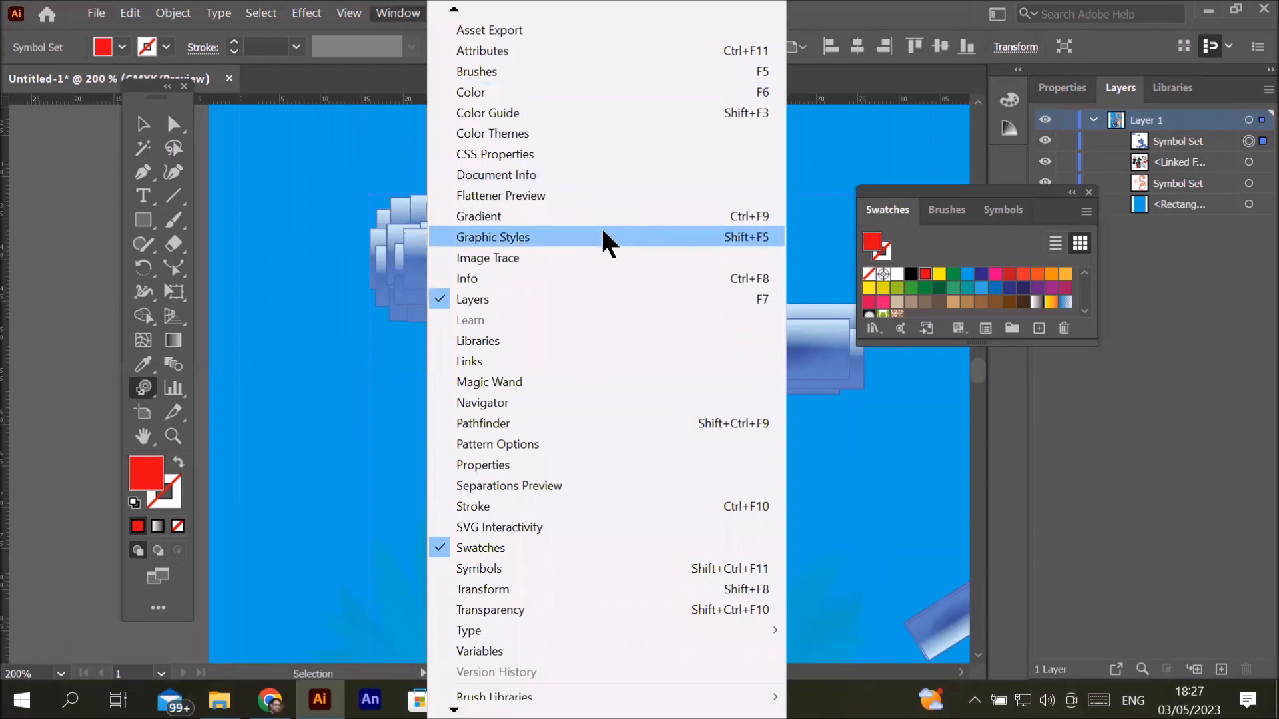
left_click(722, 244)
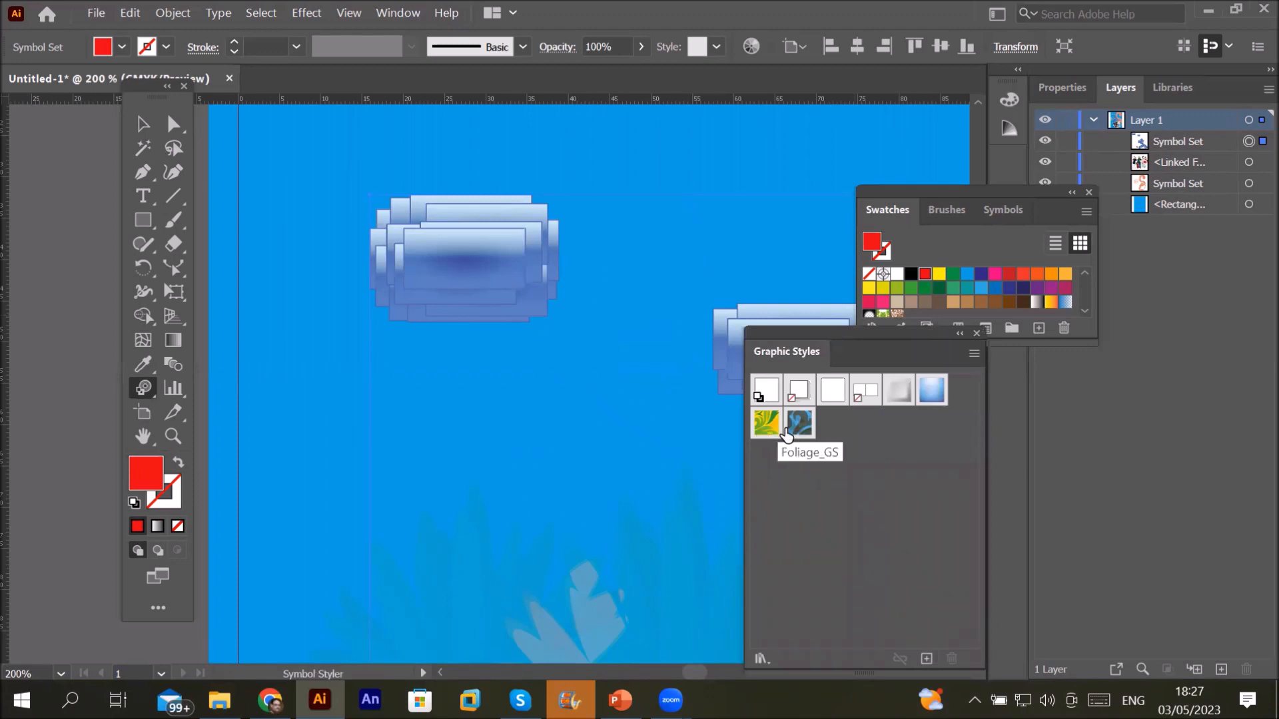
left_click(801, 424)
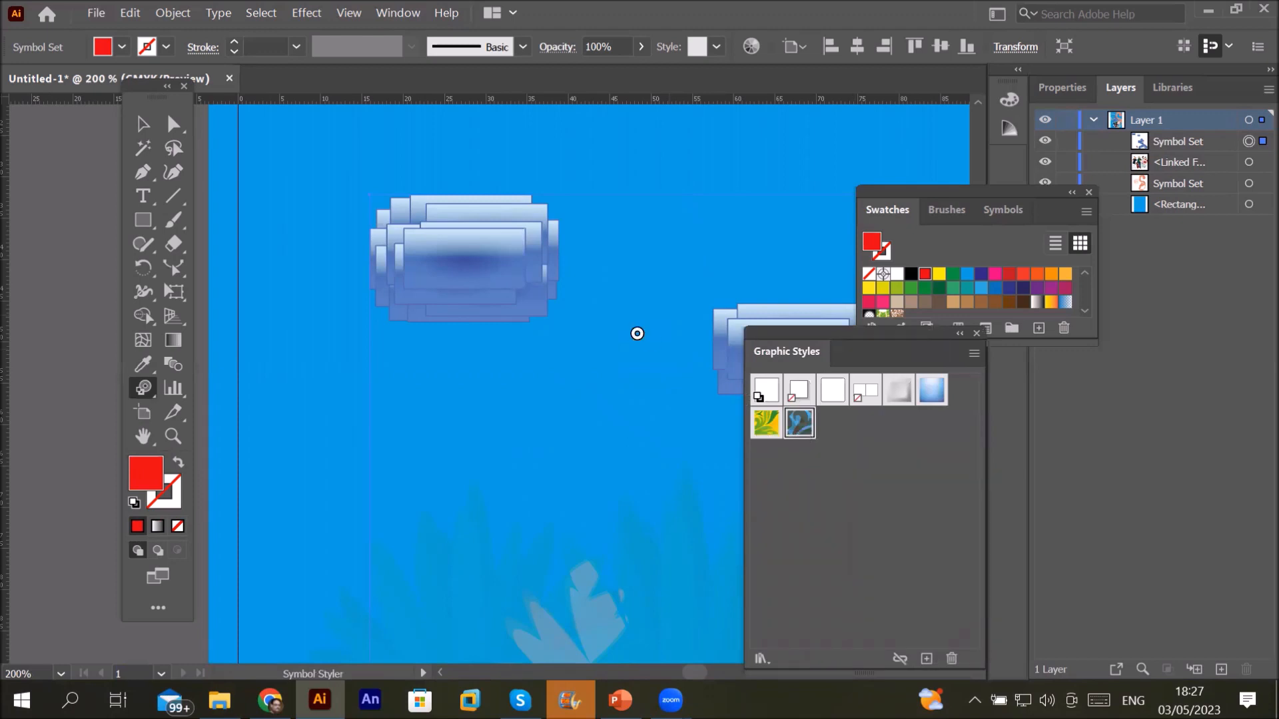
left_click(488, 284)
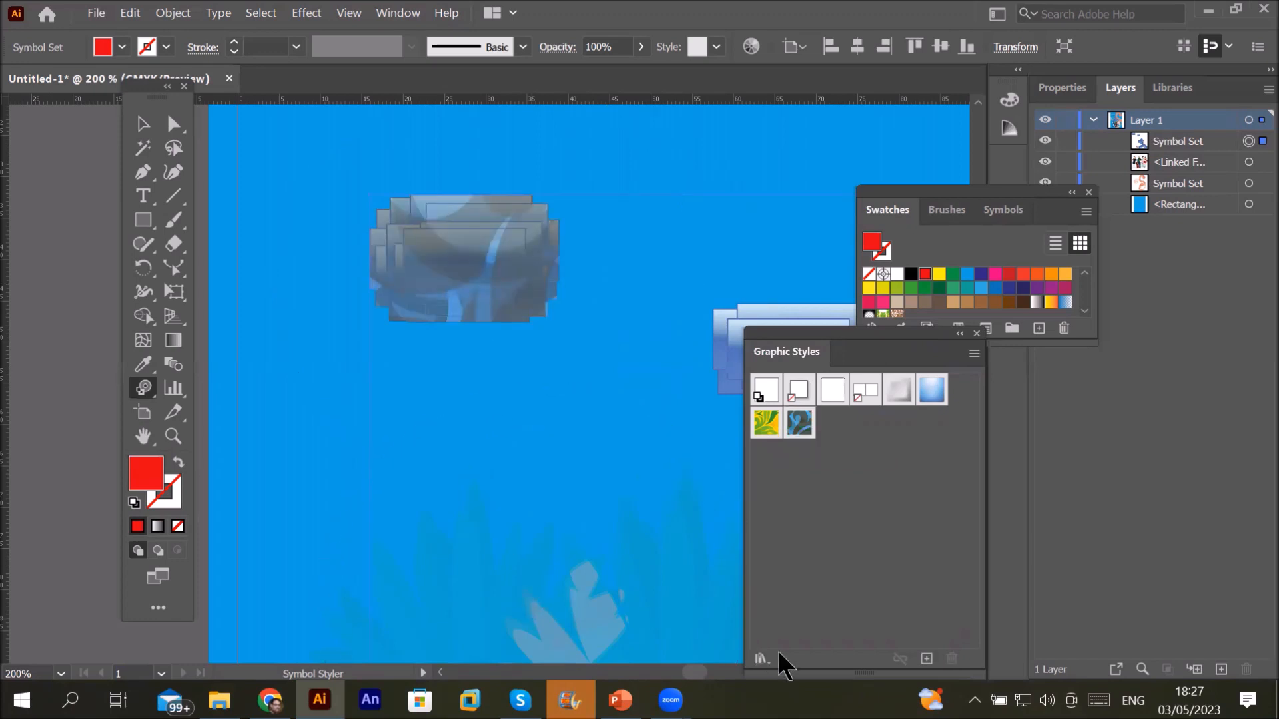
Step: Apply the yellow-green Foliage_GS style to a second cluster, then zoom out to the whole artboard
left_click_drag(628, 471, 232, 445)
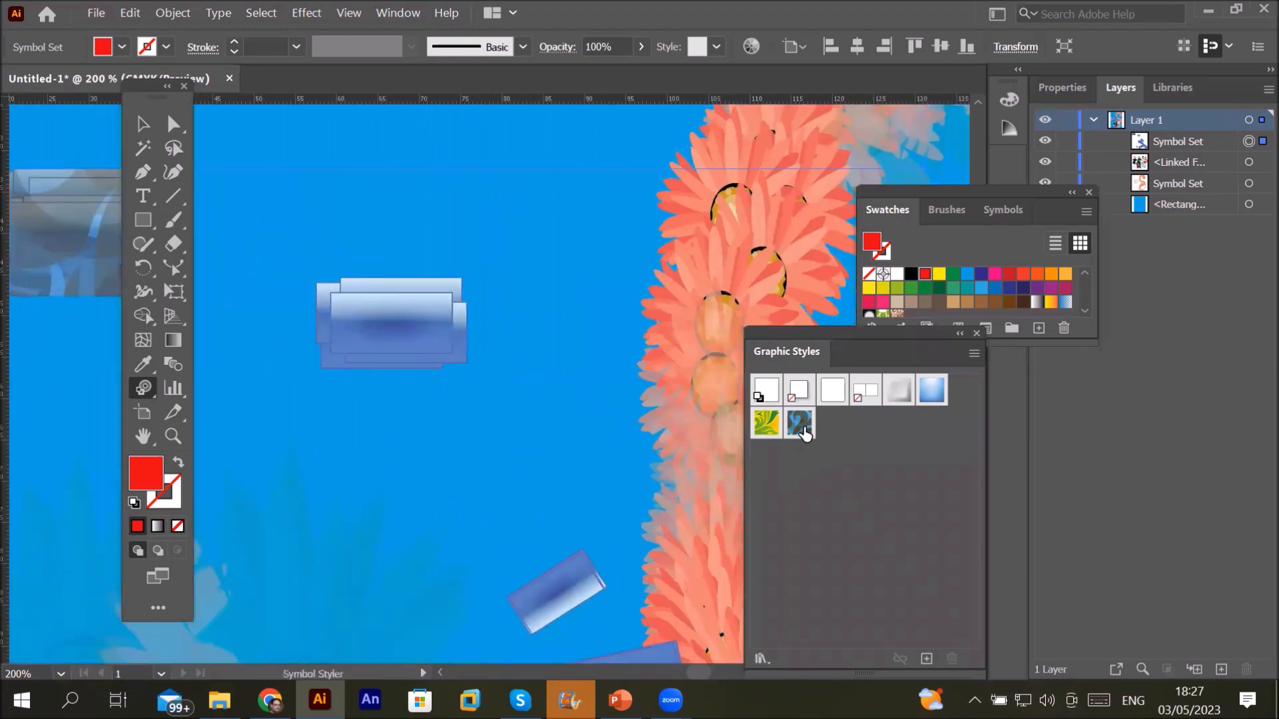
left_click(765, 425)
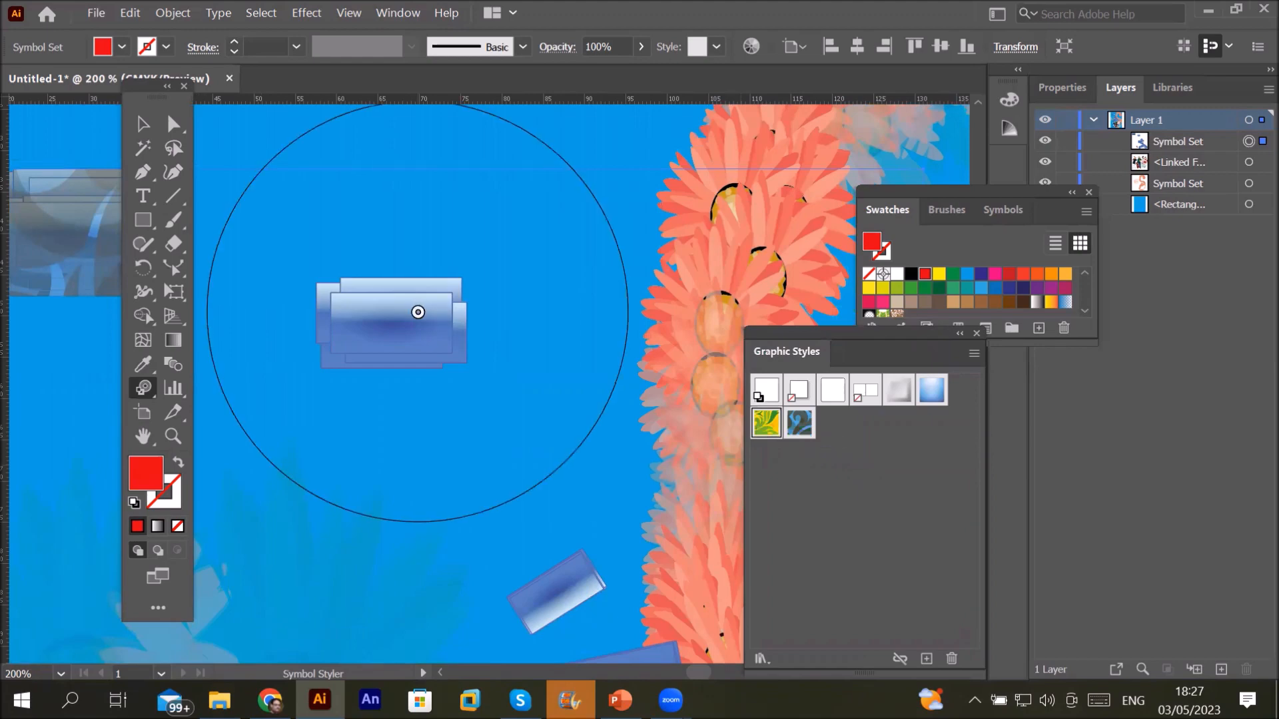
left_click(417, 311)
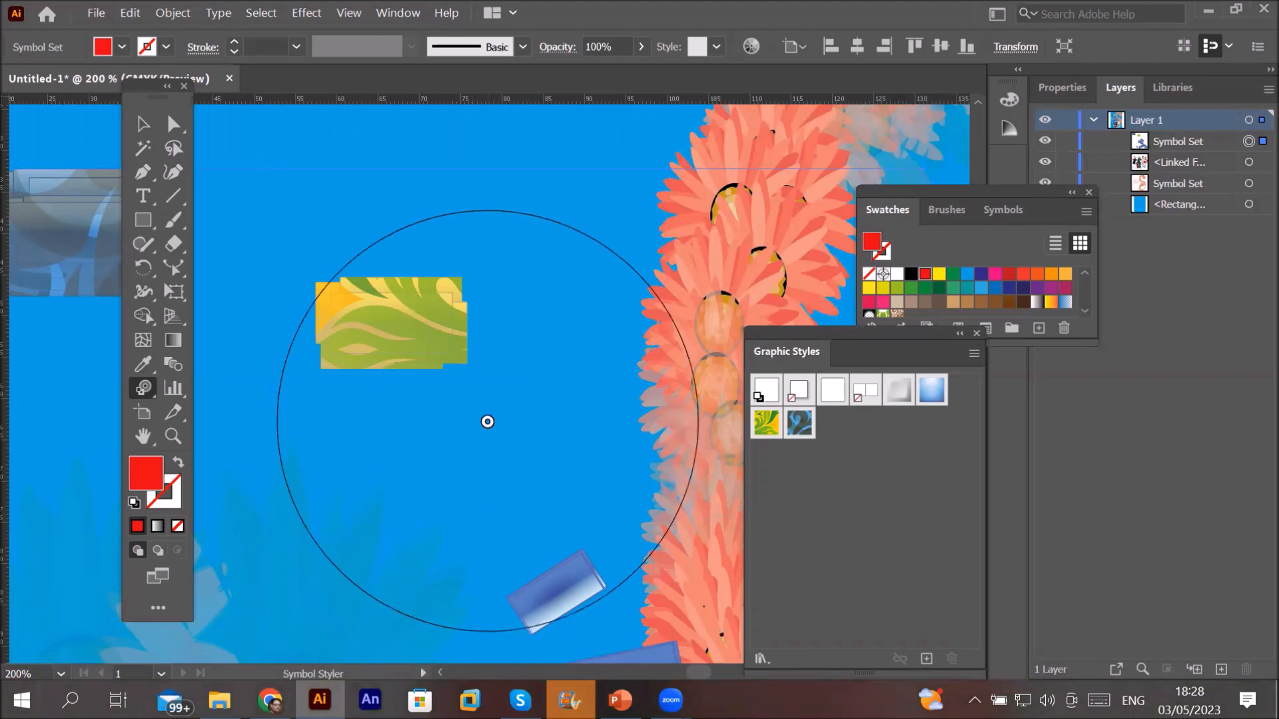
scroll(487, 422, "down", 3)
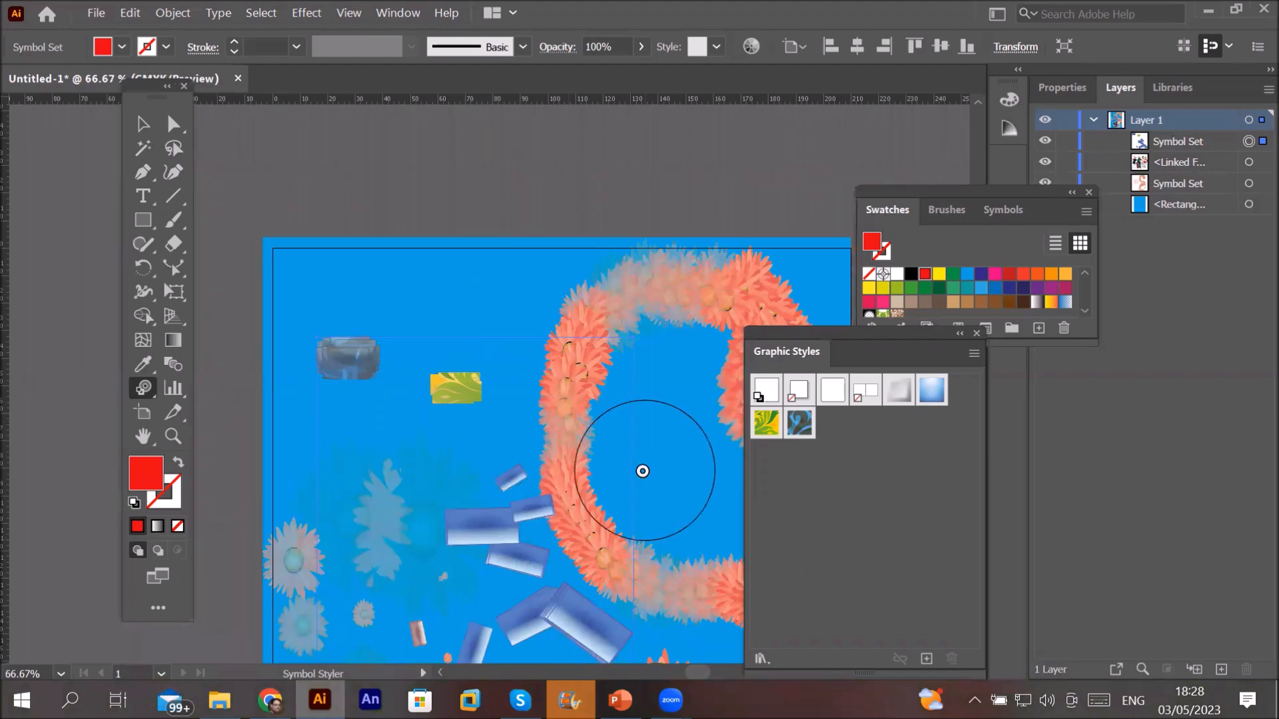
scroll(633, 458, "down", 3)
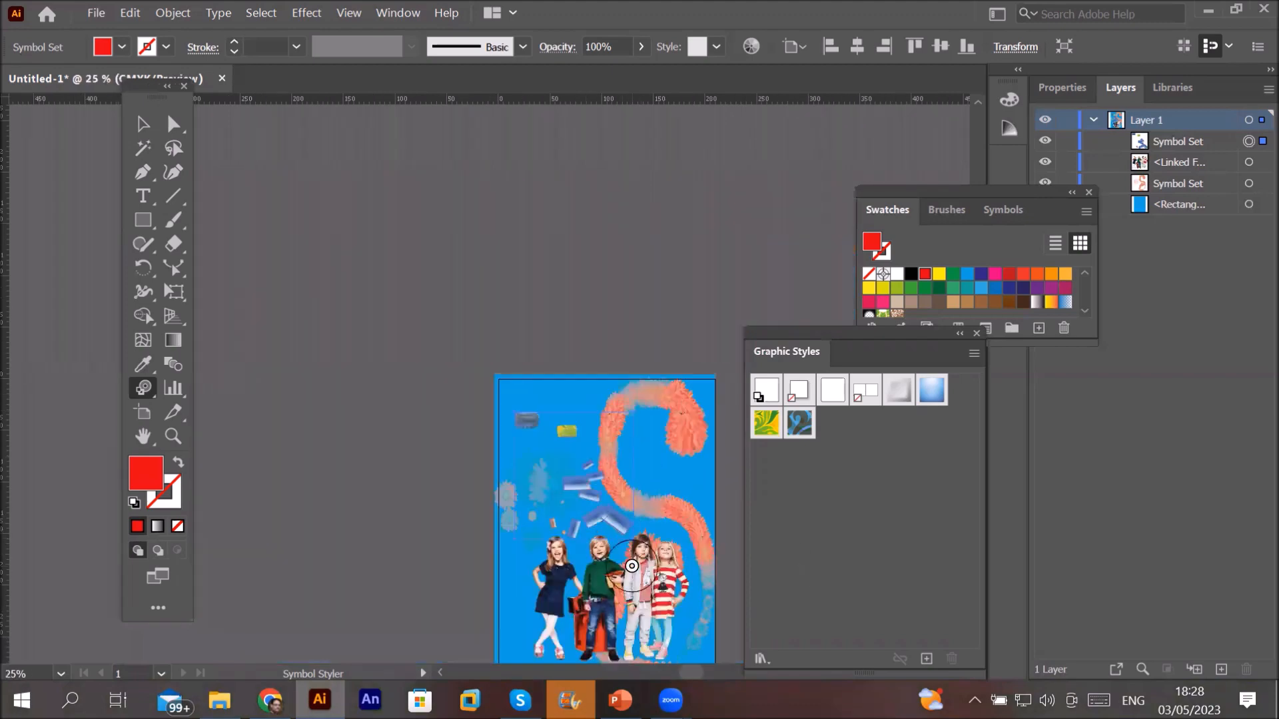
key("space")
mouse_move(637, 563)
left_mouse_down()
mouse_move(433, 355)
mouse_move(385, 346)
mouse_move(350, 392)
left_mouse_up()
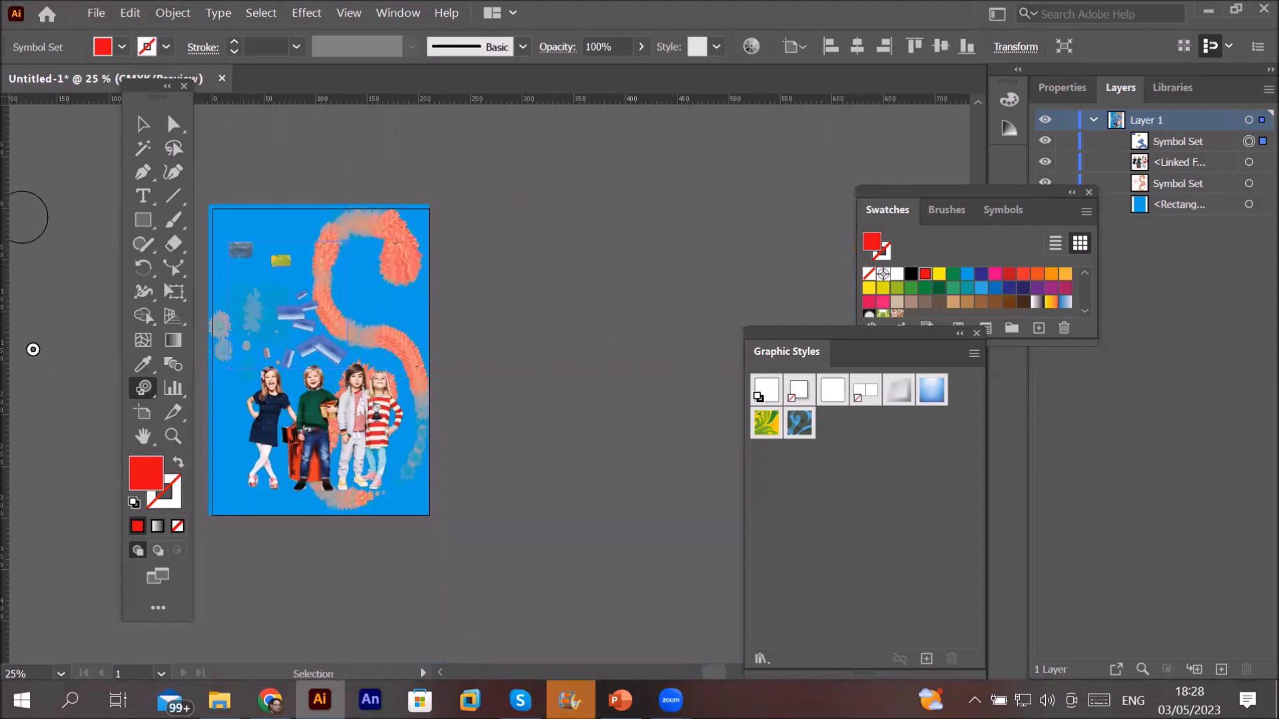
Step: Add a second artboard beside the first using the Artboard tool's New Artboard button
left_click(147, 413)
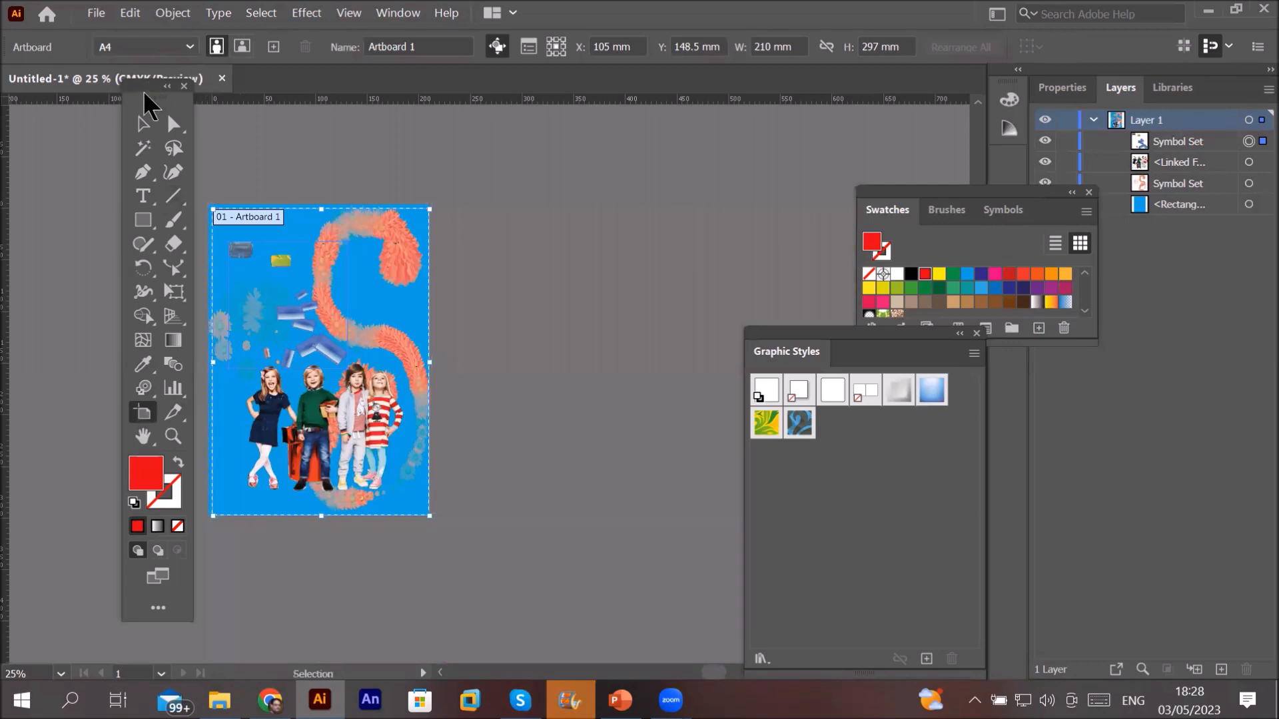
left_click_drag(144, 97, 111, 178)
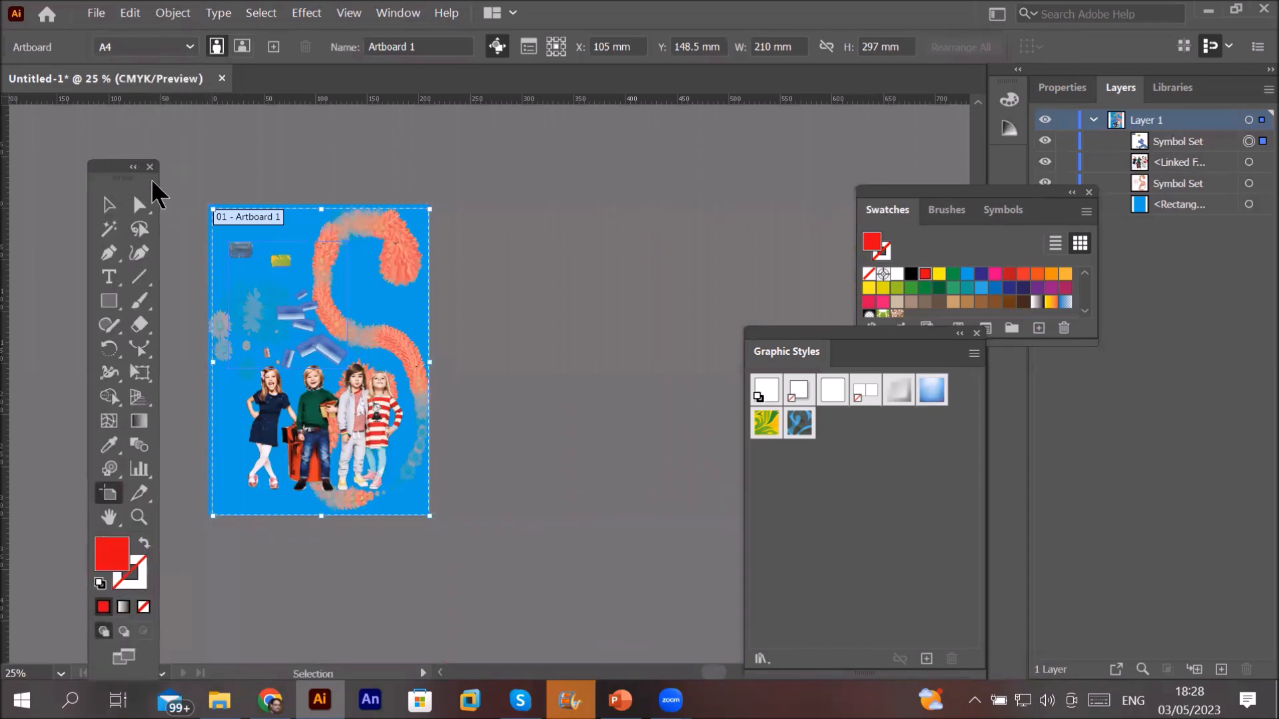
left_click(274, 47)
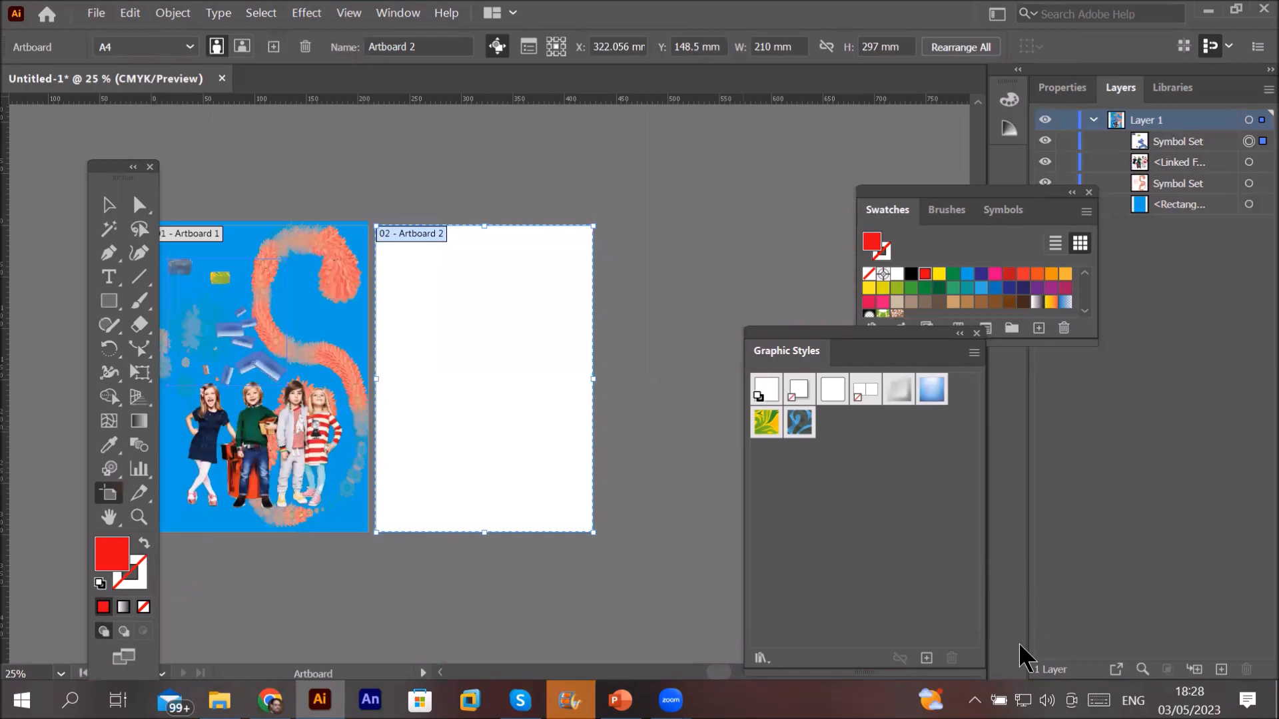
Step: Draw a tall rectangle on the new artboard and give it a crimson fill
left_click(109, 301)
left_click_drag(413, 298, 560, 485)
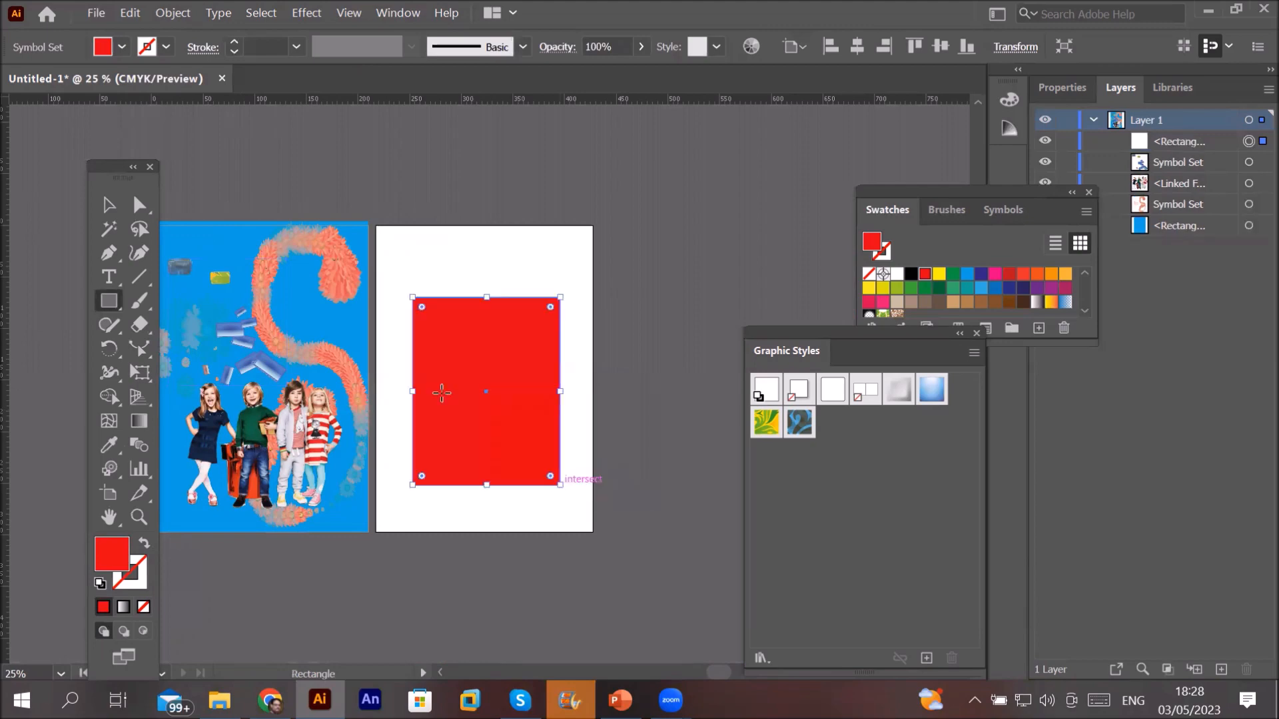
left_click(123, 48)
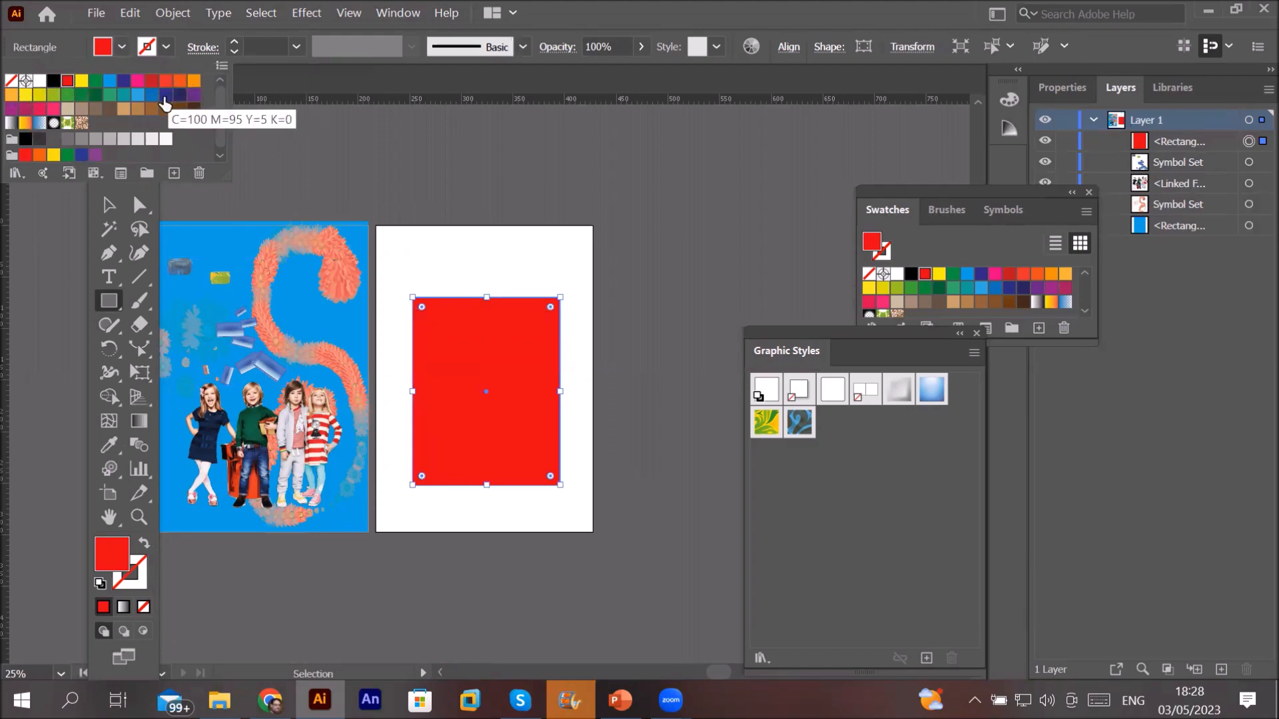
left_click(166, 96)
left_click(194, 81)
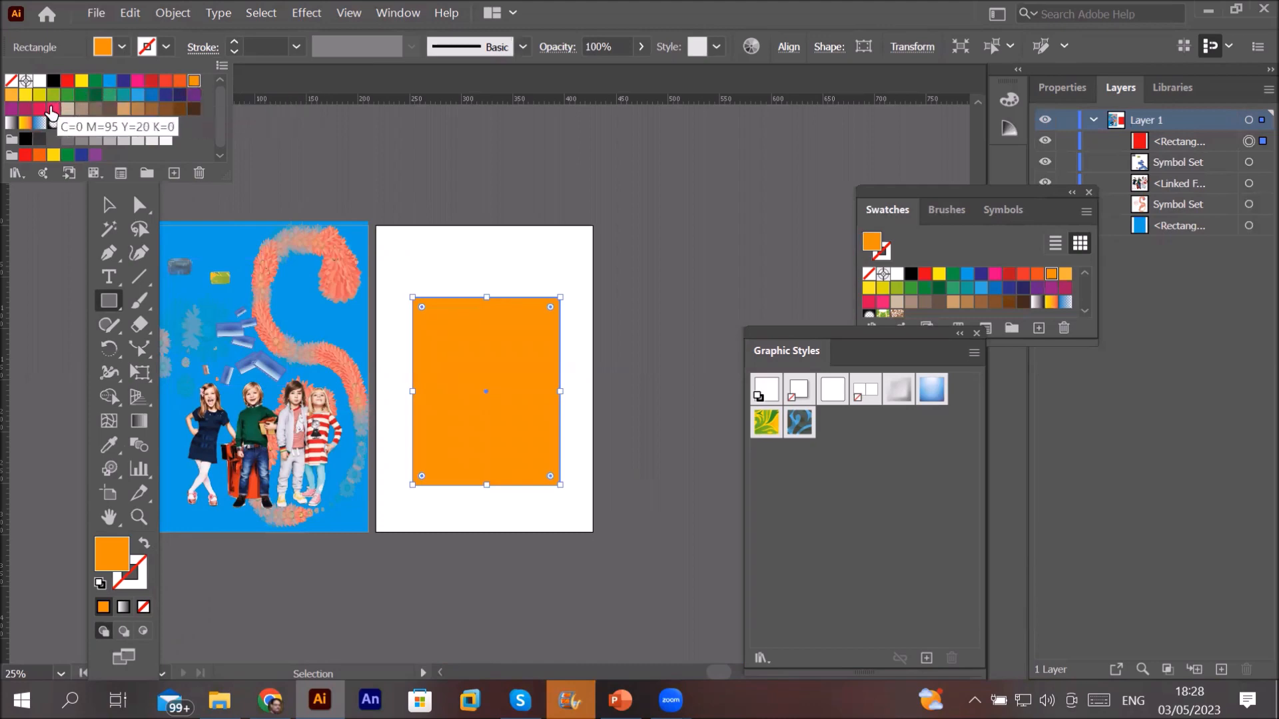
left_click(53, 110)
left_click(39, 109)
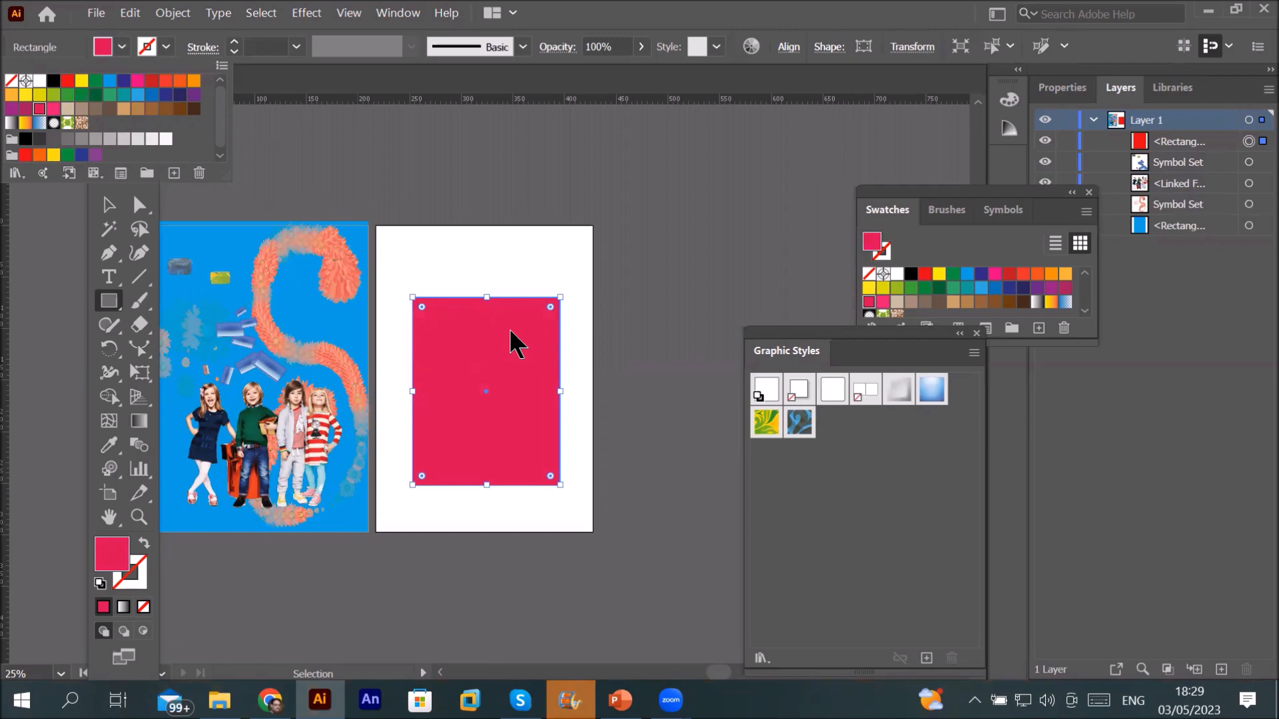
left_click(114, 208)
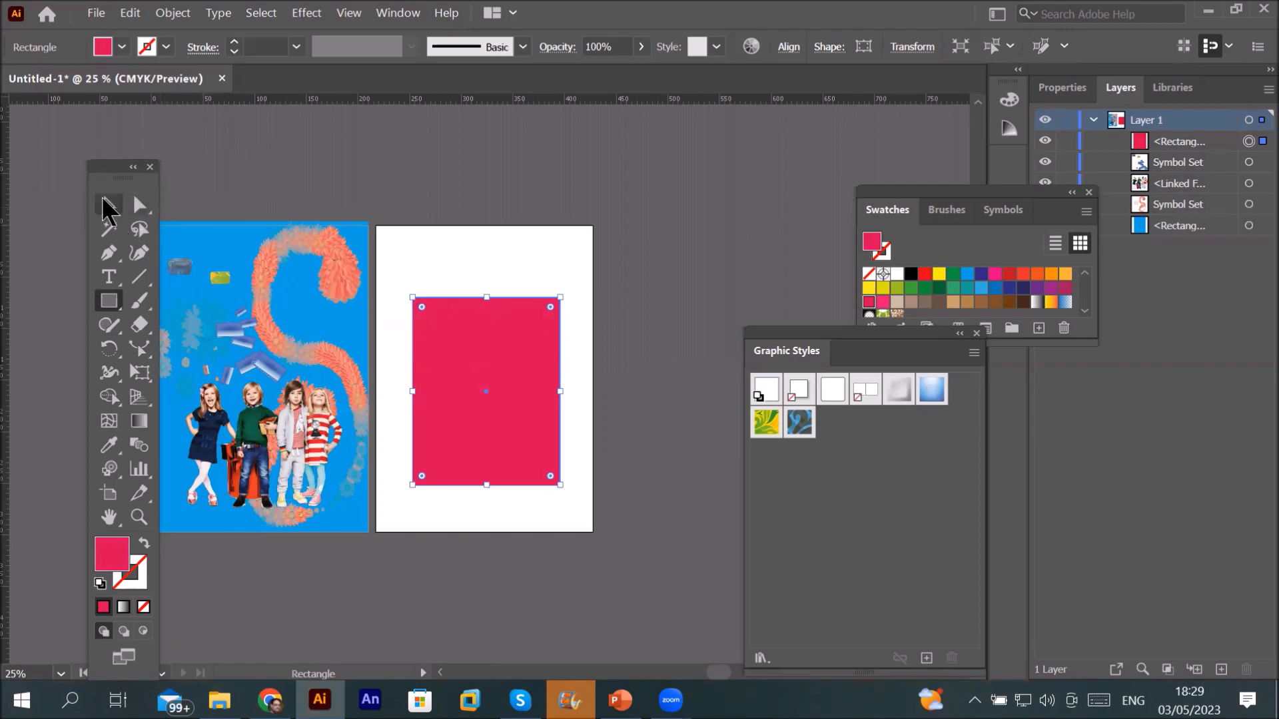
Step: Move the children photo to the top of Artboard 2, shift the crimson rectangle lower, and open the Window menu
left_click(122, 207)
left_click_drag(221, 488, 424, 304)
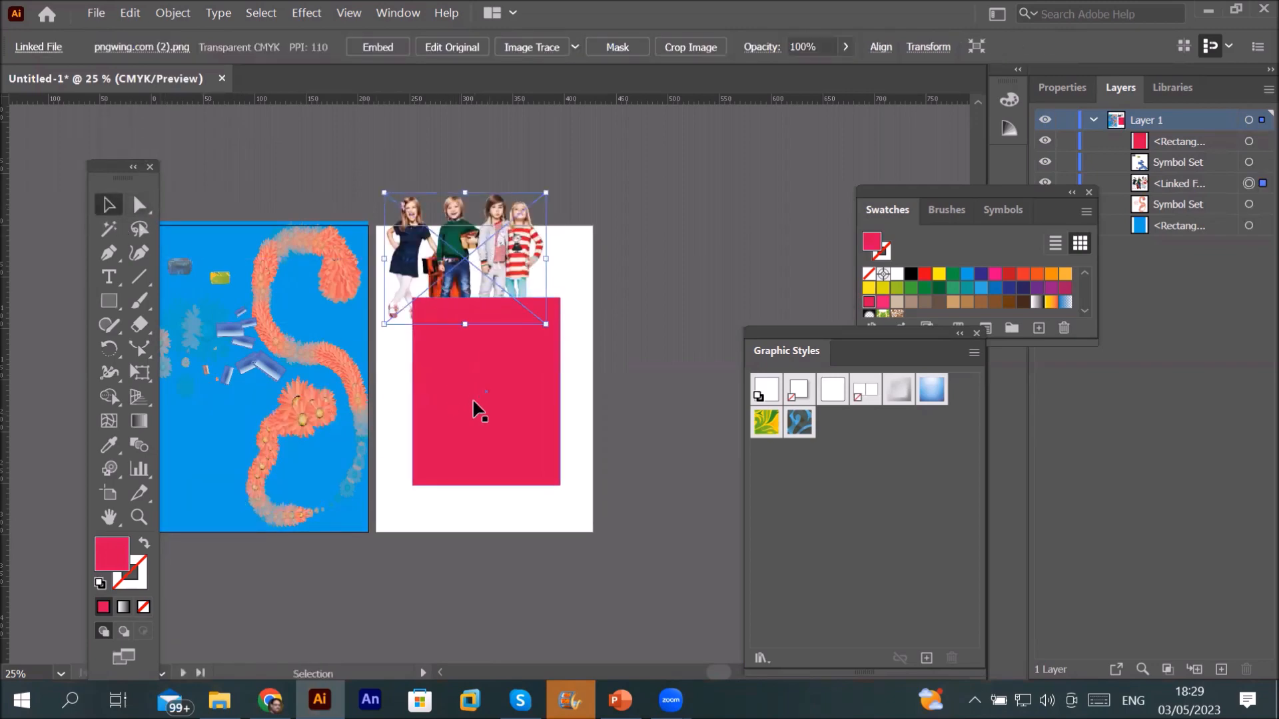
left_click_drag(469, 400, 462, 477)
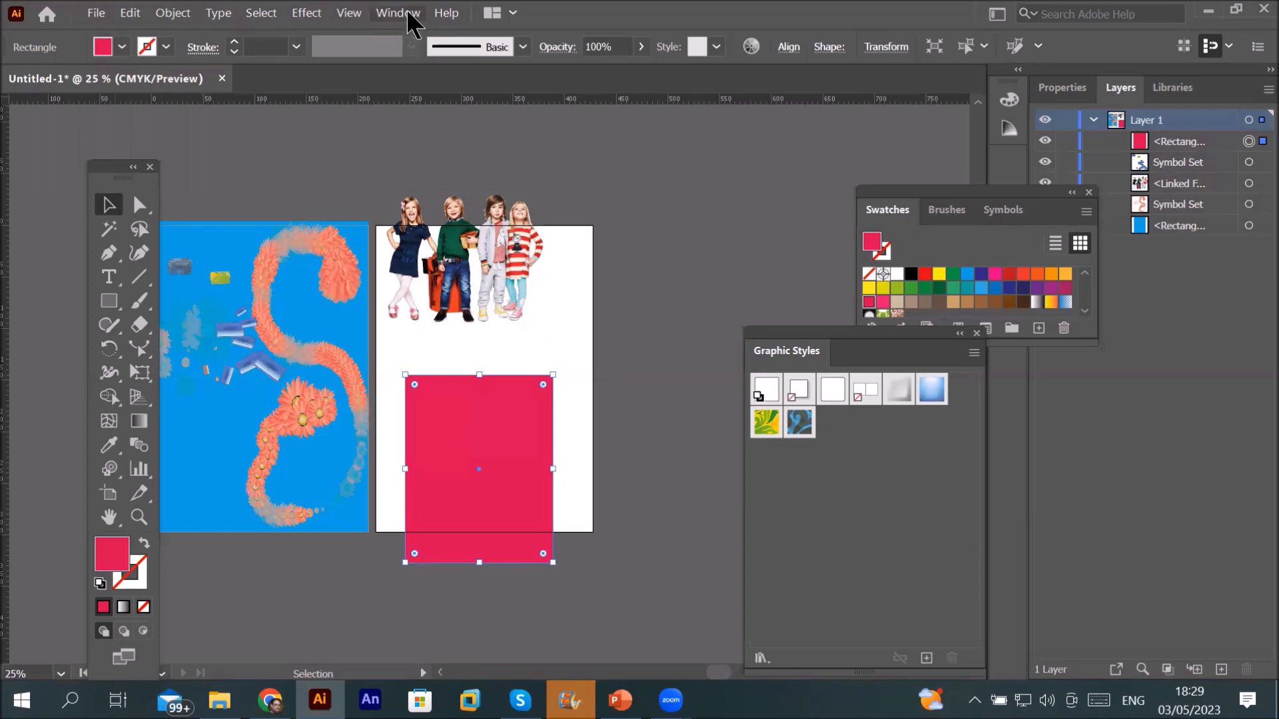
left_click(408, 15)
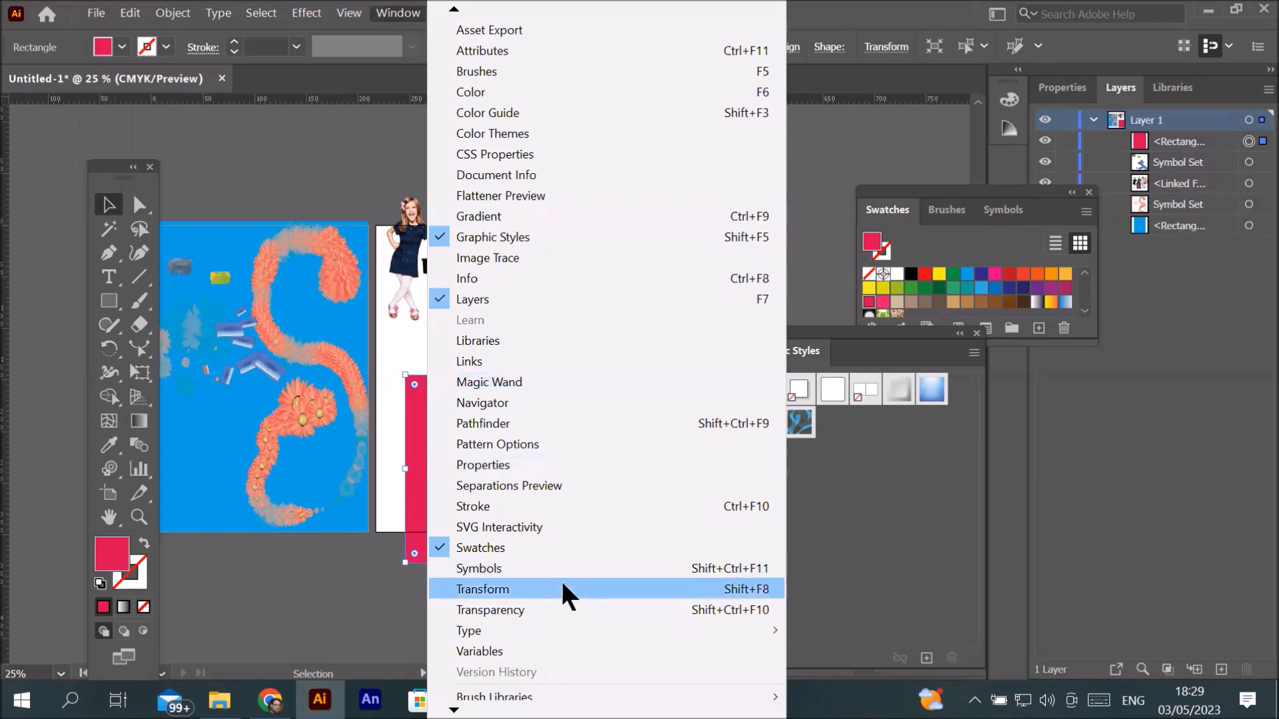
mouse_move(566, 715)
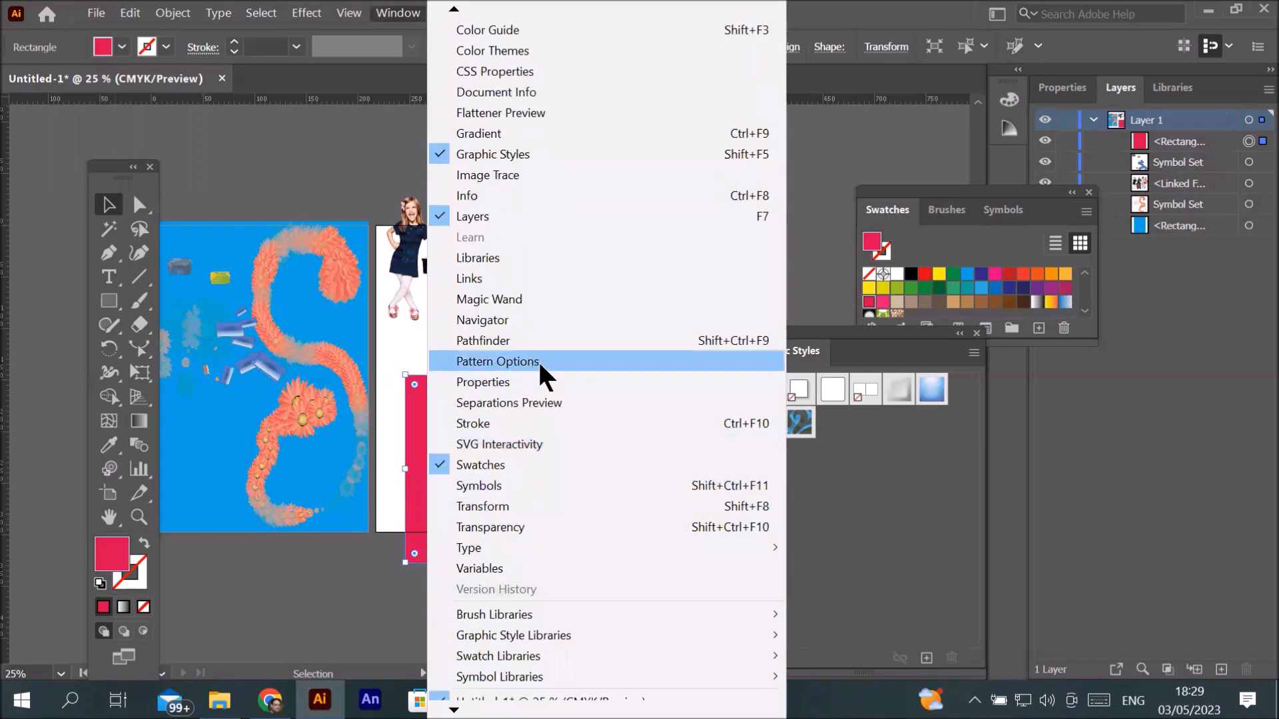
Step: Open Pattern Options, move the kids photo to the upper right, and rasterize it
left_click(522, 362)
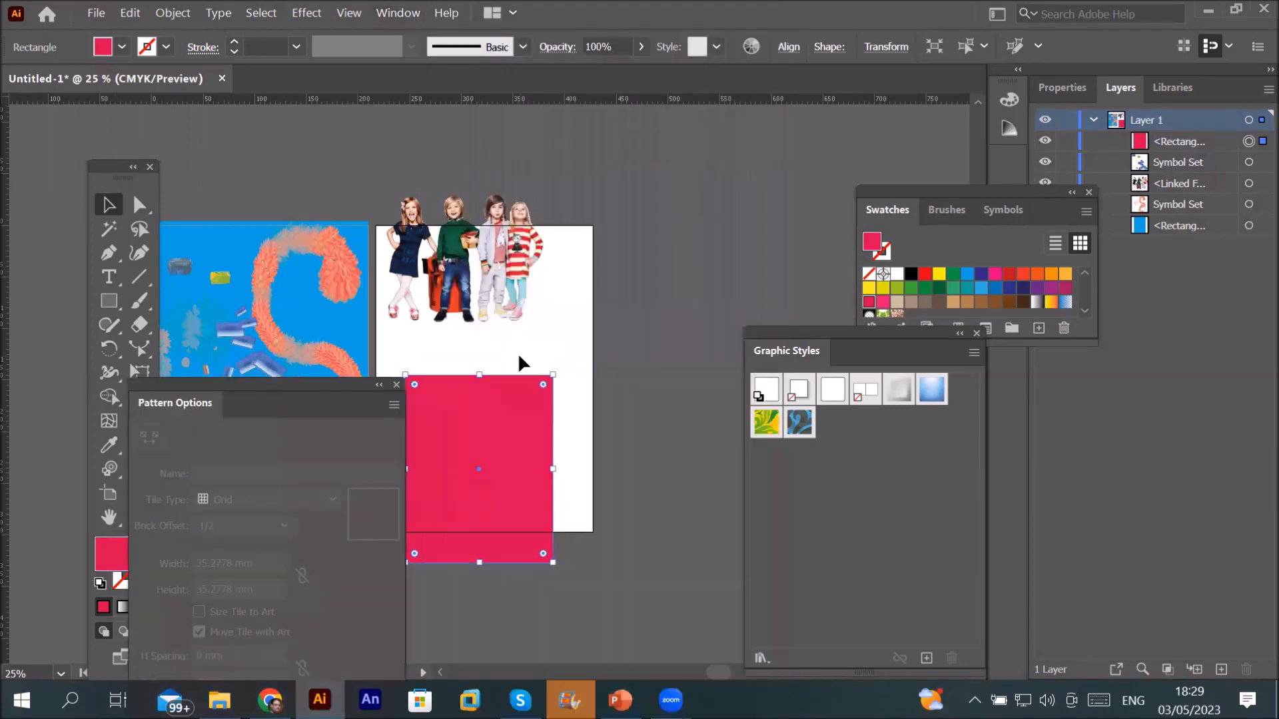
left_click_drag(282, 384, 204, 161)
left_click(459, 214)
left_click_drag(459, 210, 659, 172)
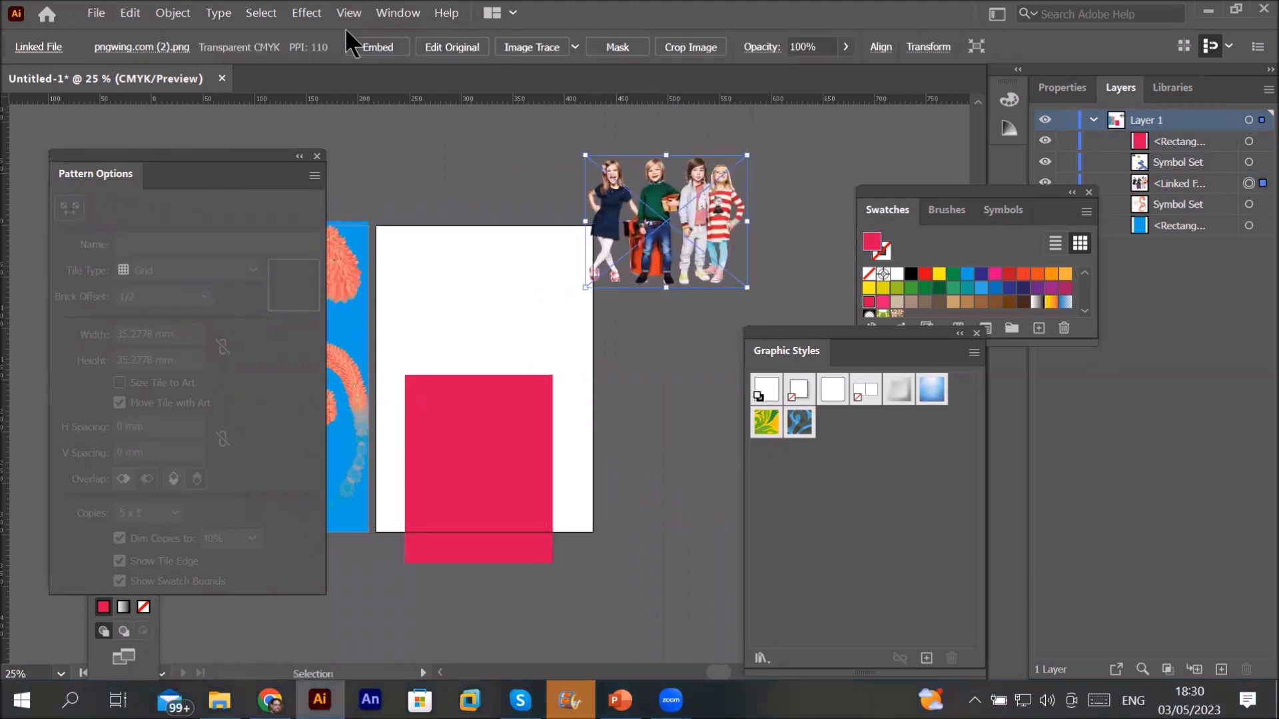
left_click(171, 12)
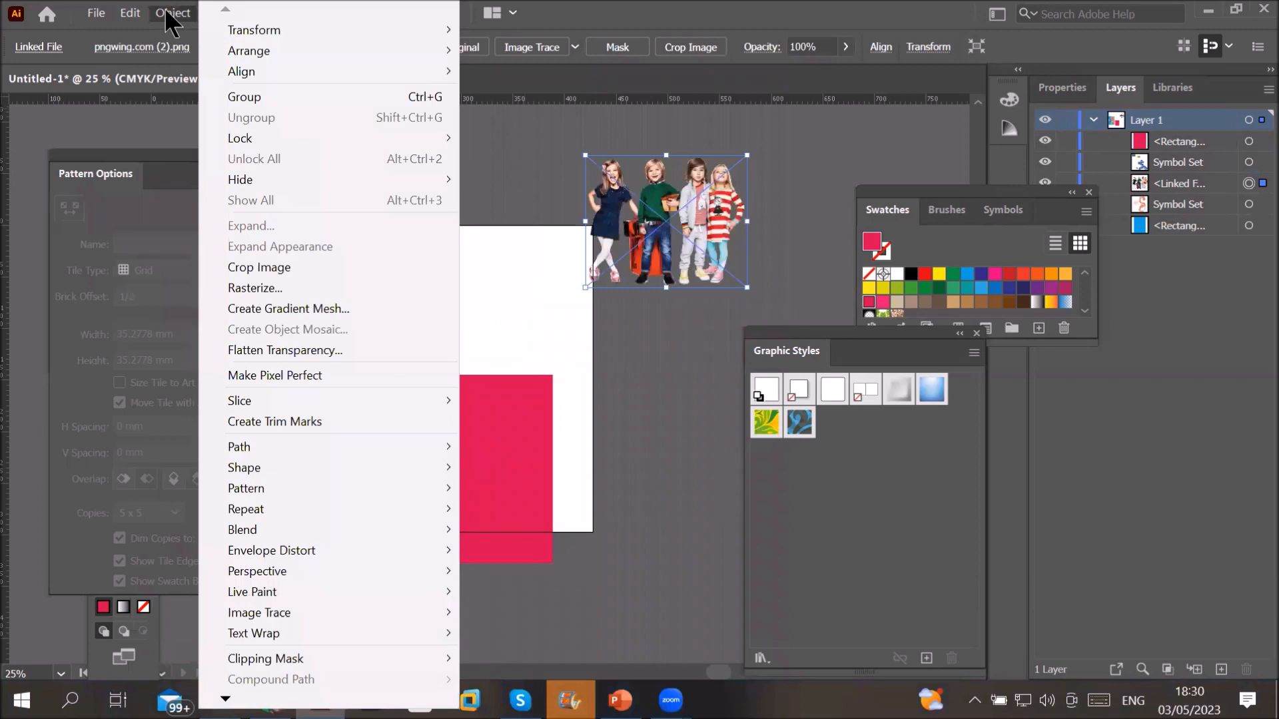
left_click(235, 283)
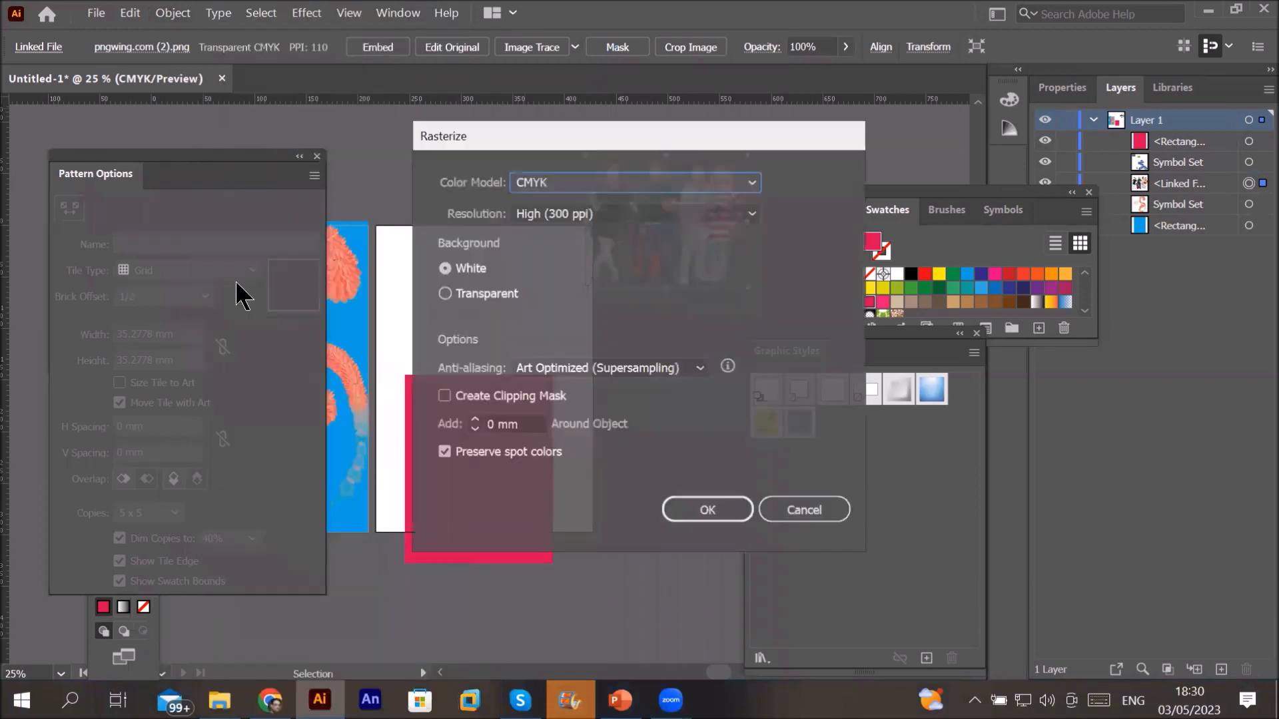
left_click(706, 507)
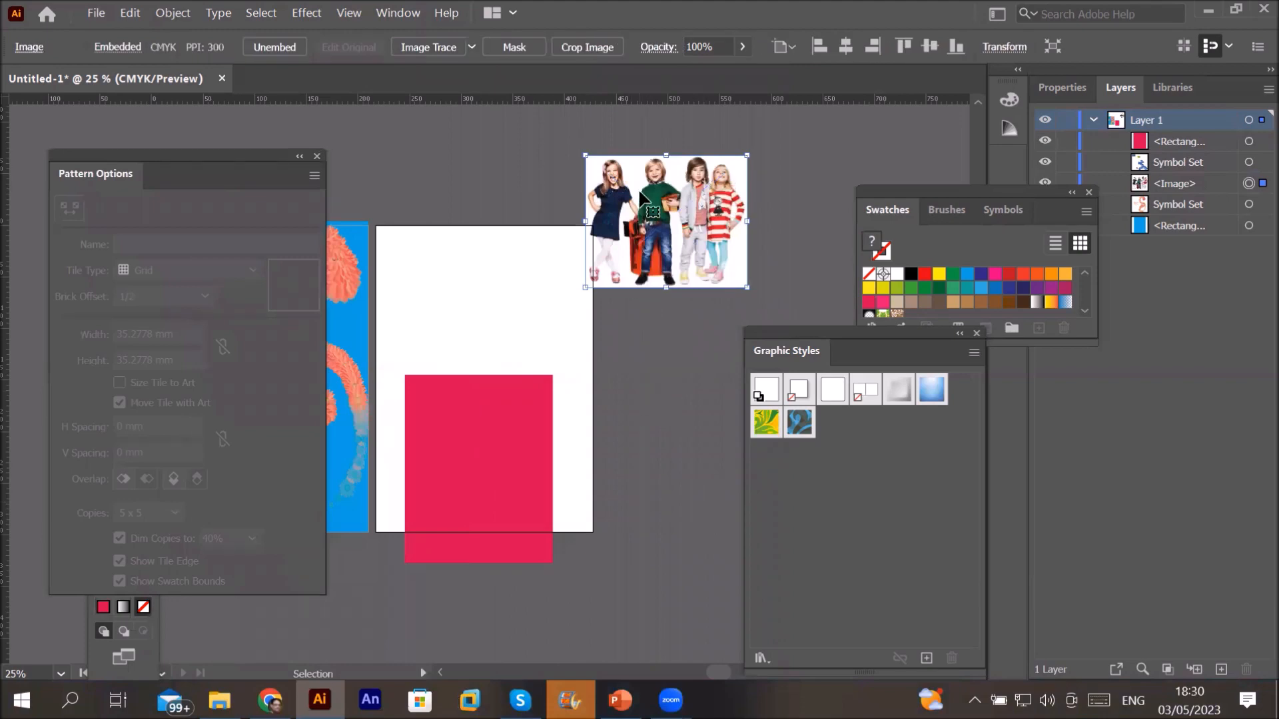
Step: Drag the kids photo and the red rectangle aside and delete both
left_click_drag(662, 201, 794, 200)
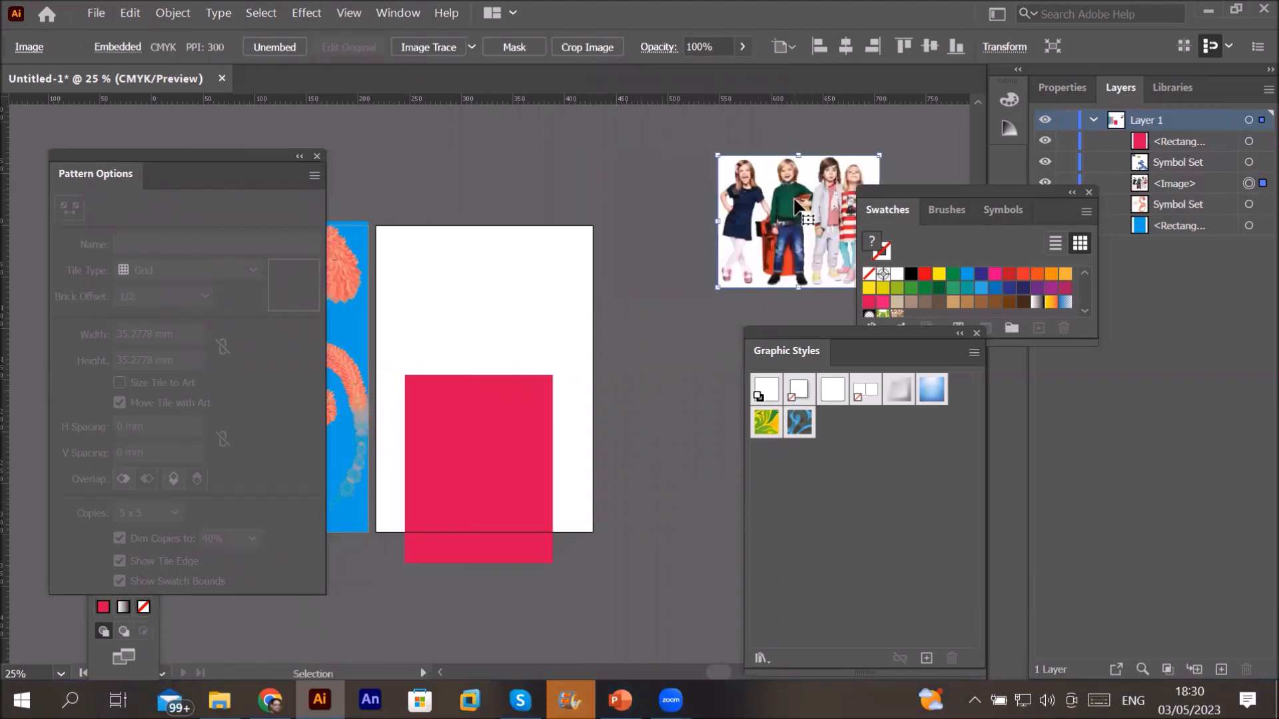
key("Delete")
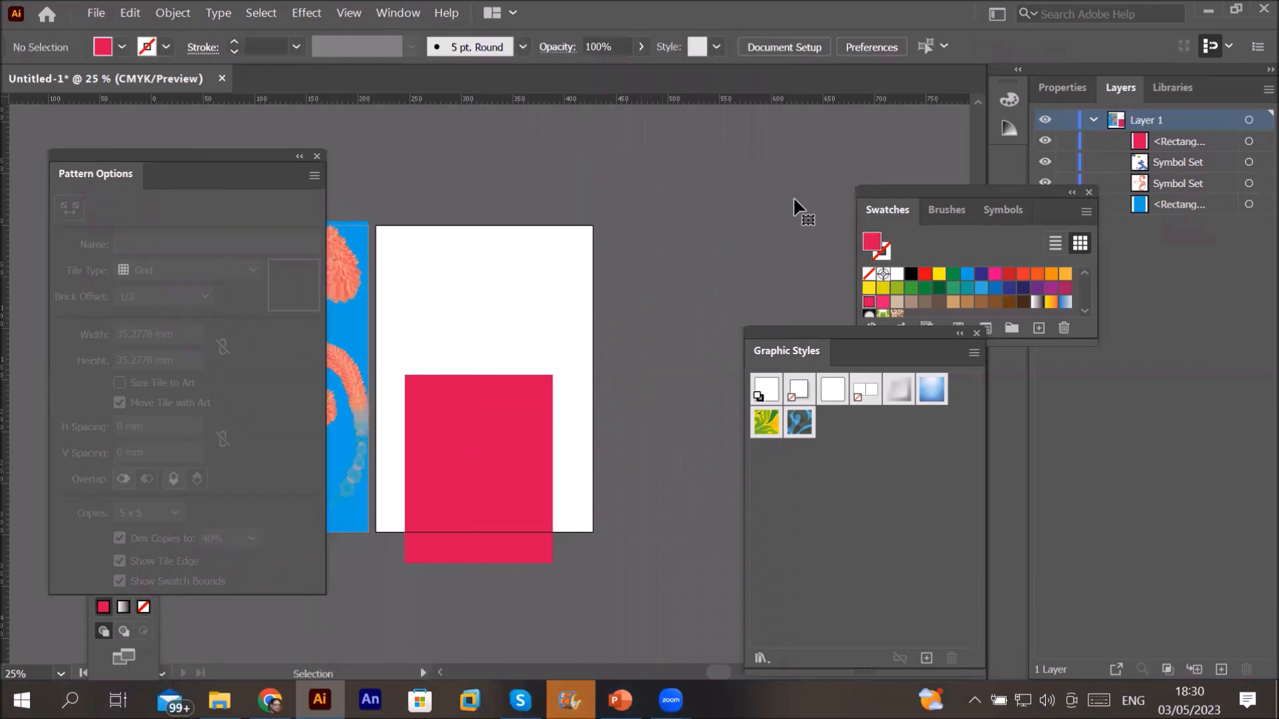
left_click_drag(437, 415, 678, 226)
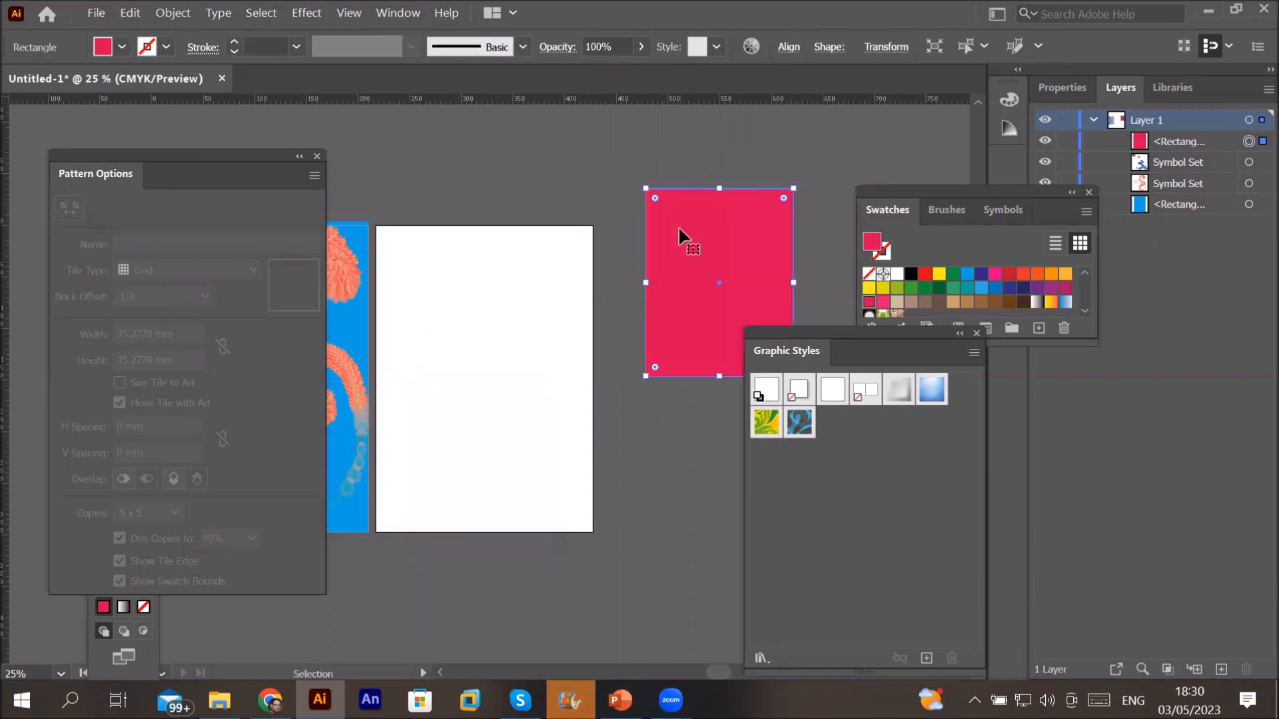
key("Delete")
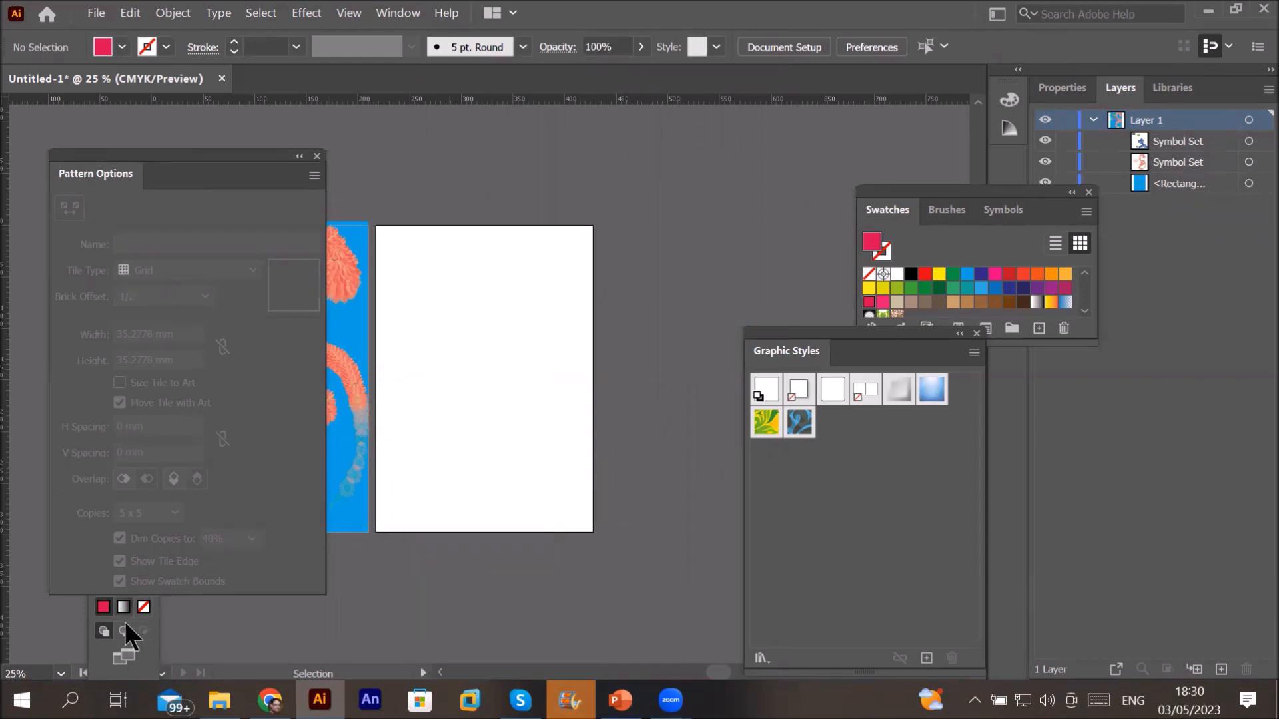
Step: Draw a 72.67 mm circle on the artboard with the Ellipse Tool
left_click_drag(196, 168, 312, 349)
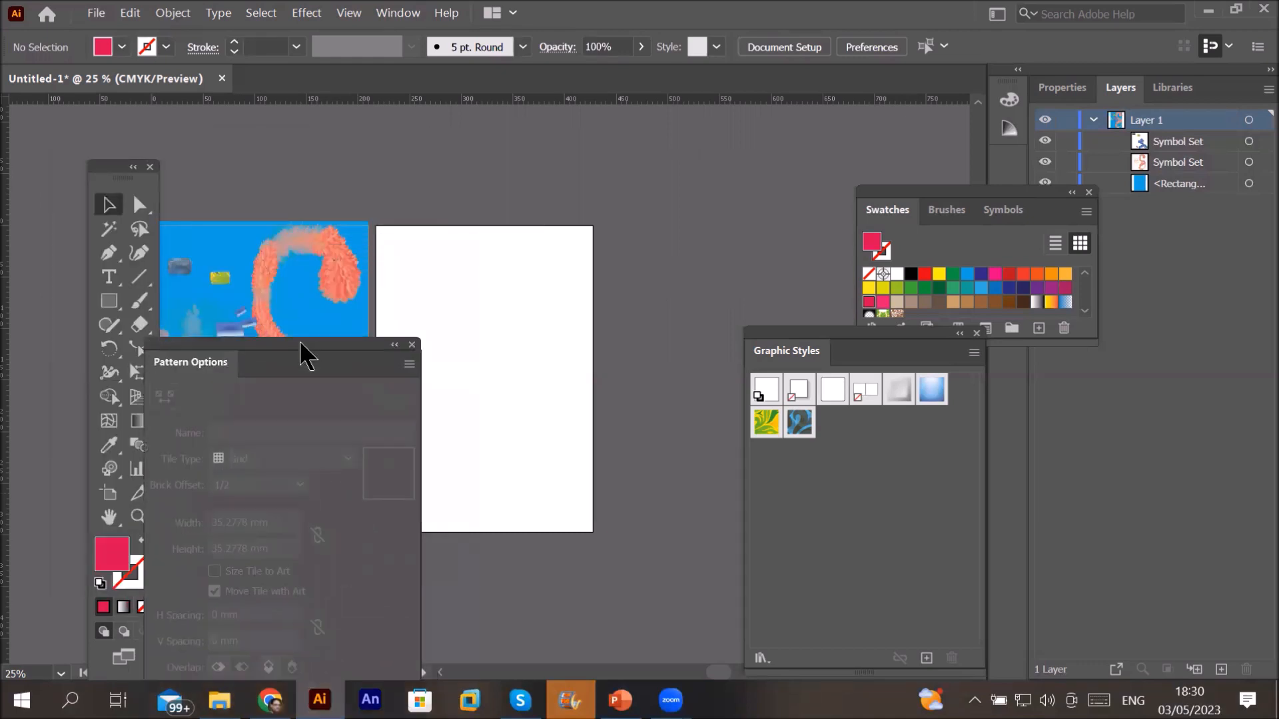
left_click(107, 305)
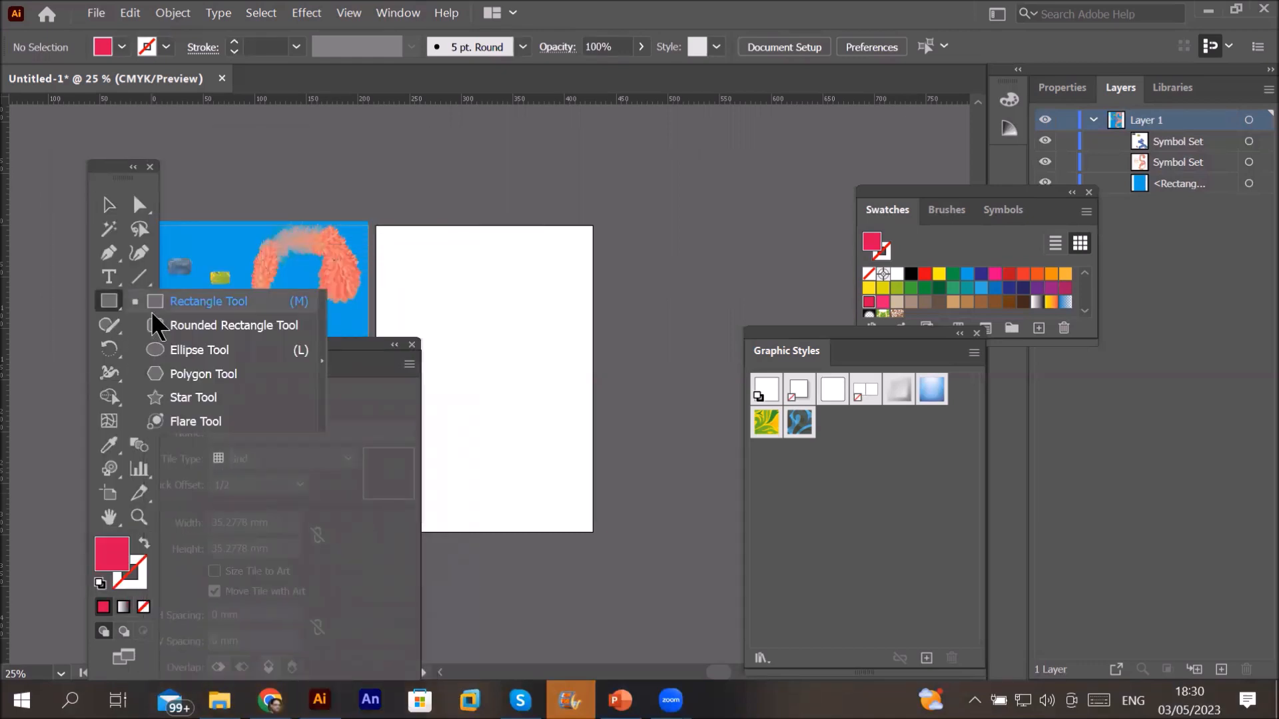
left_click(186, 351)
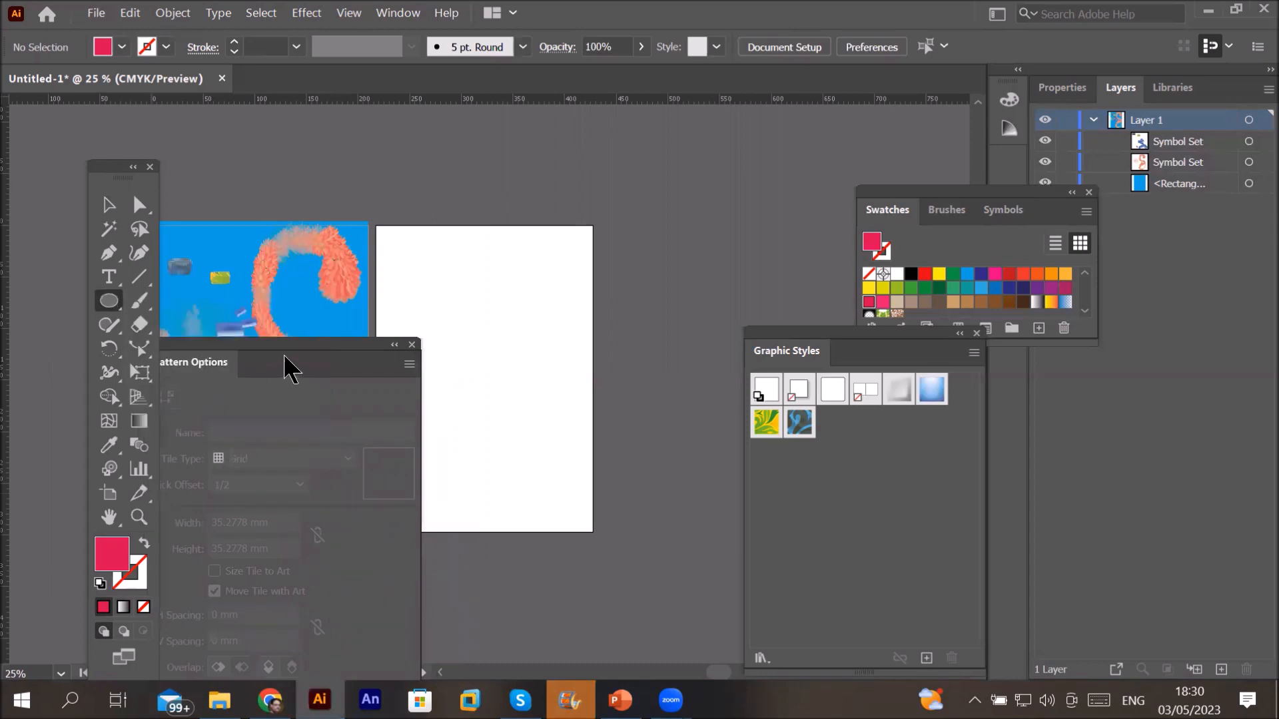
left_click_drag(300, 354, 239, 312)
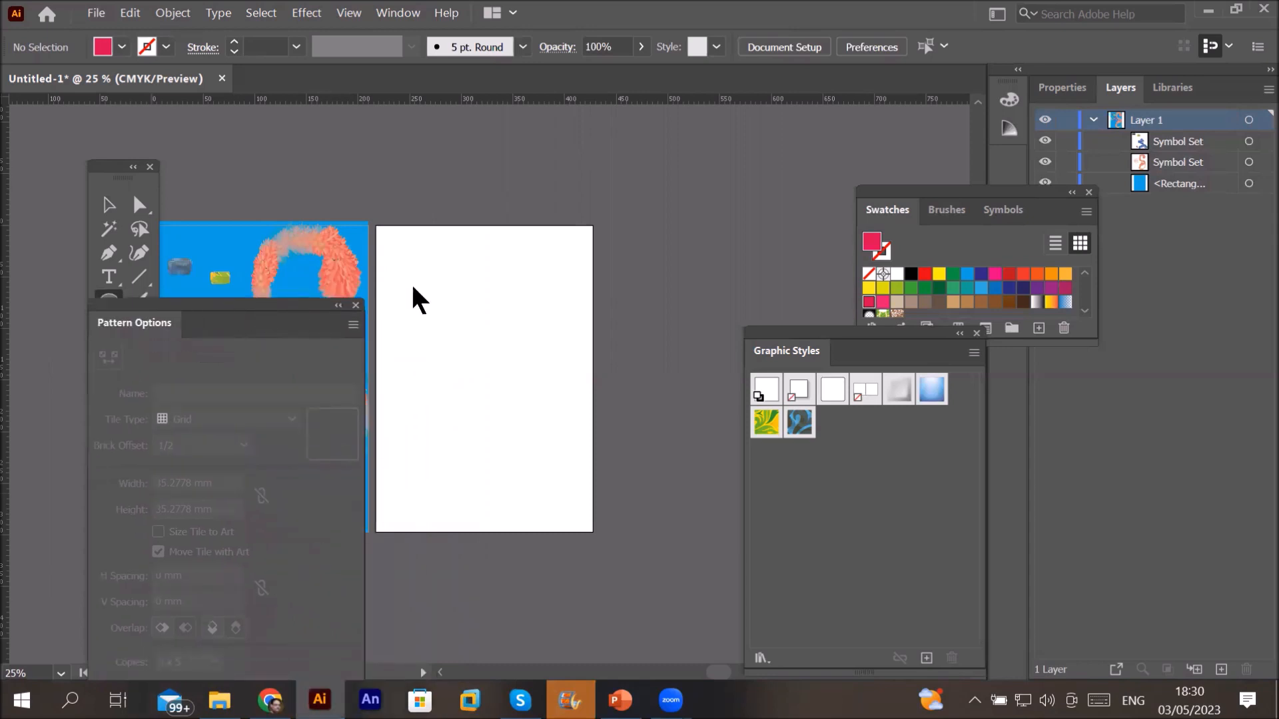
left_click_drag(445, 333, 522, 410)
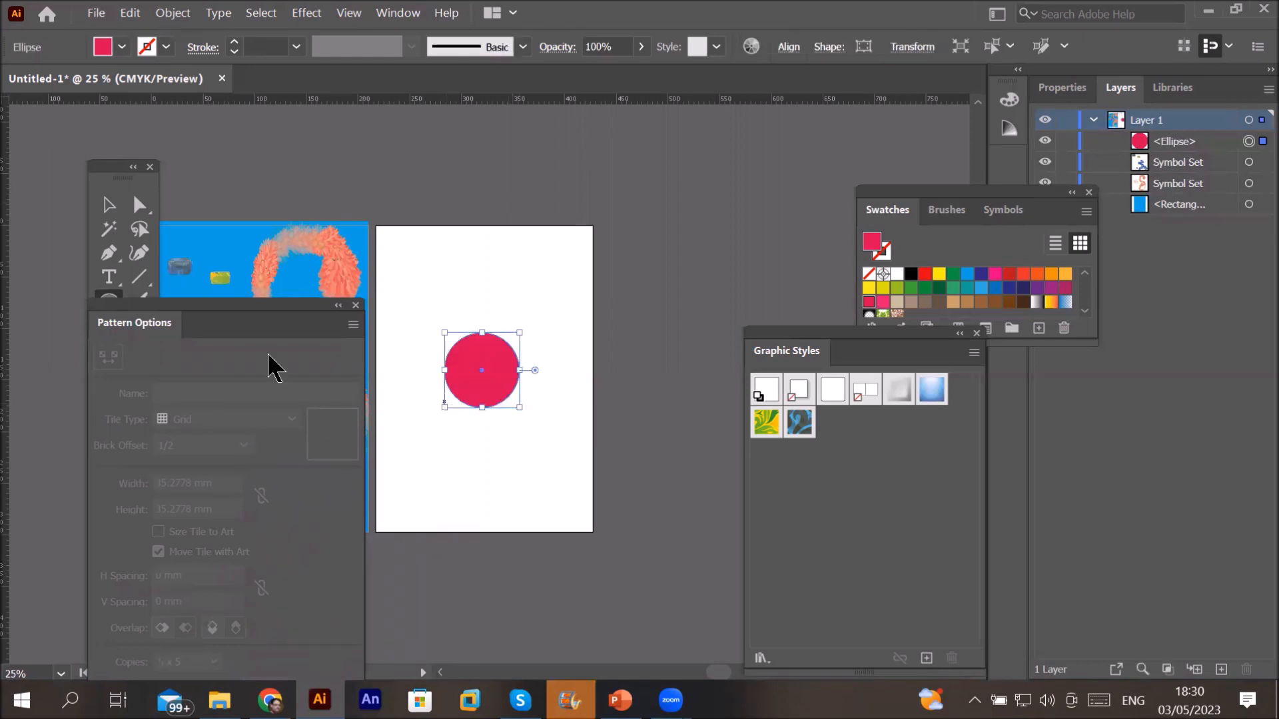
Step: Type a letter M, scale it up, and place it over the circle
left_click(114, 278)
left_click(458, 282)
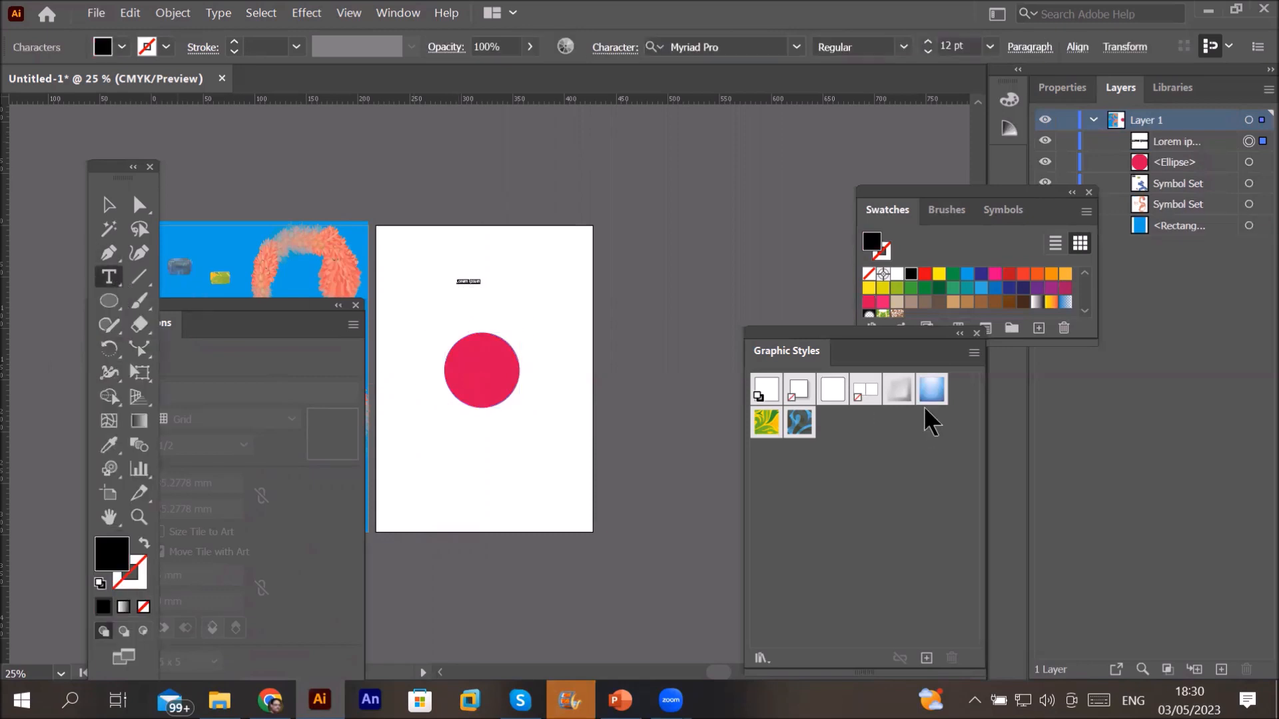
type("M")
left_click(109, 205)
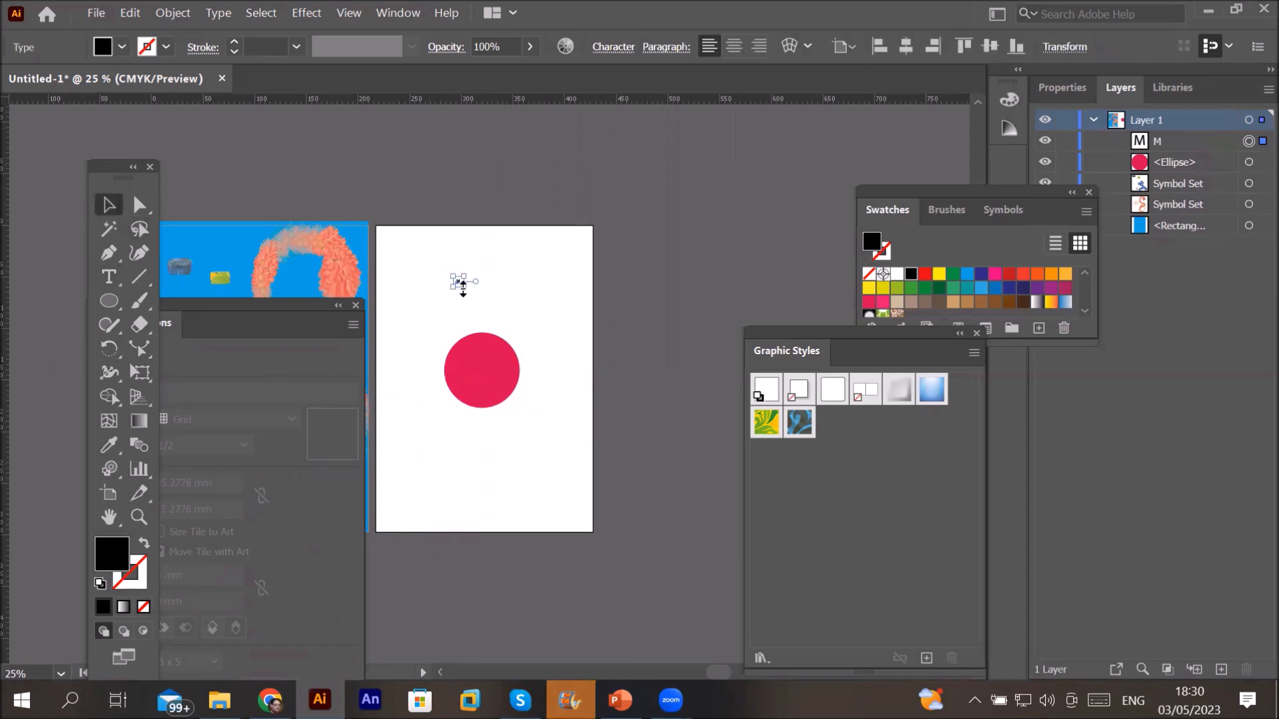
left_click_drag(468, 287, 491, 370)
left_click_drag(429, 279, 530, 390)
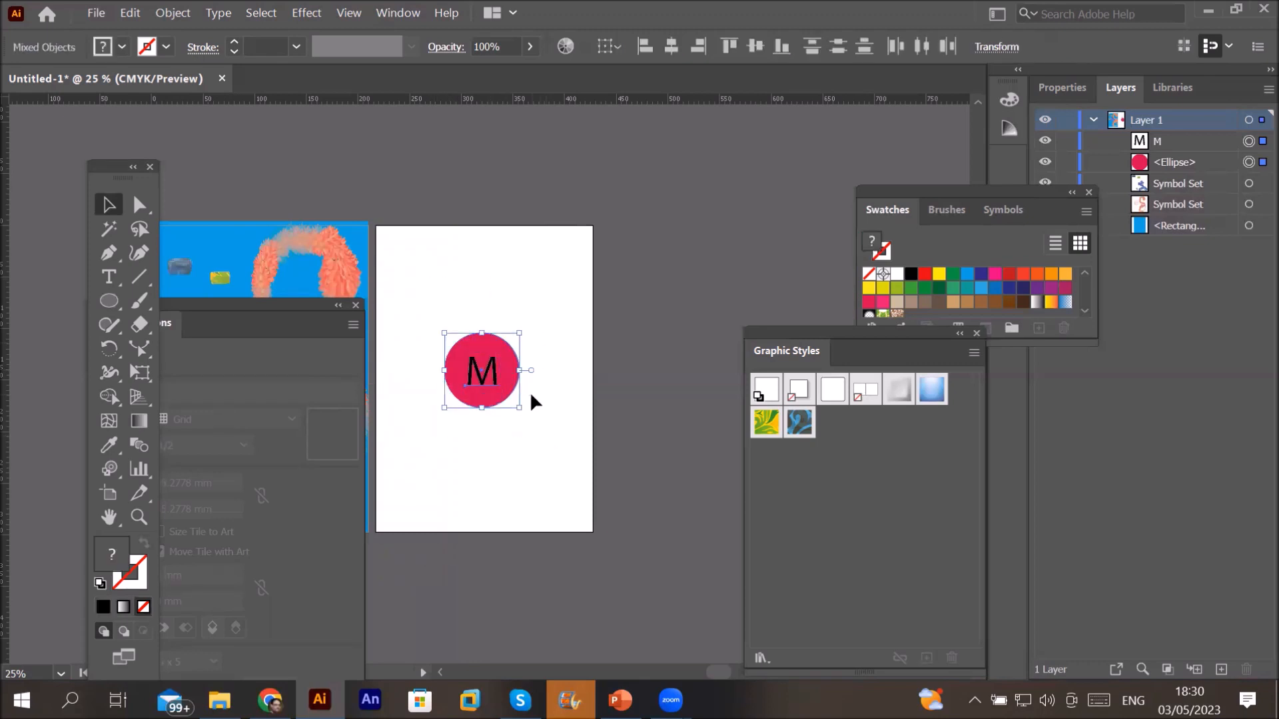
scroll(530, 390, "up", 2)
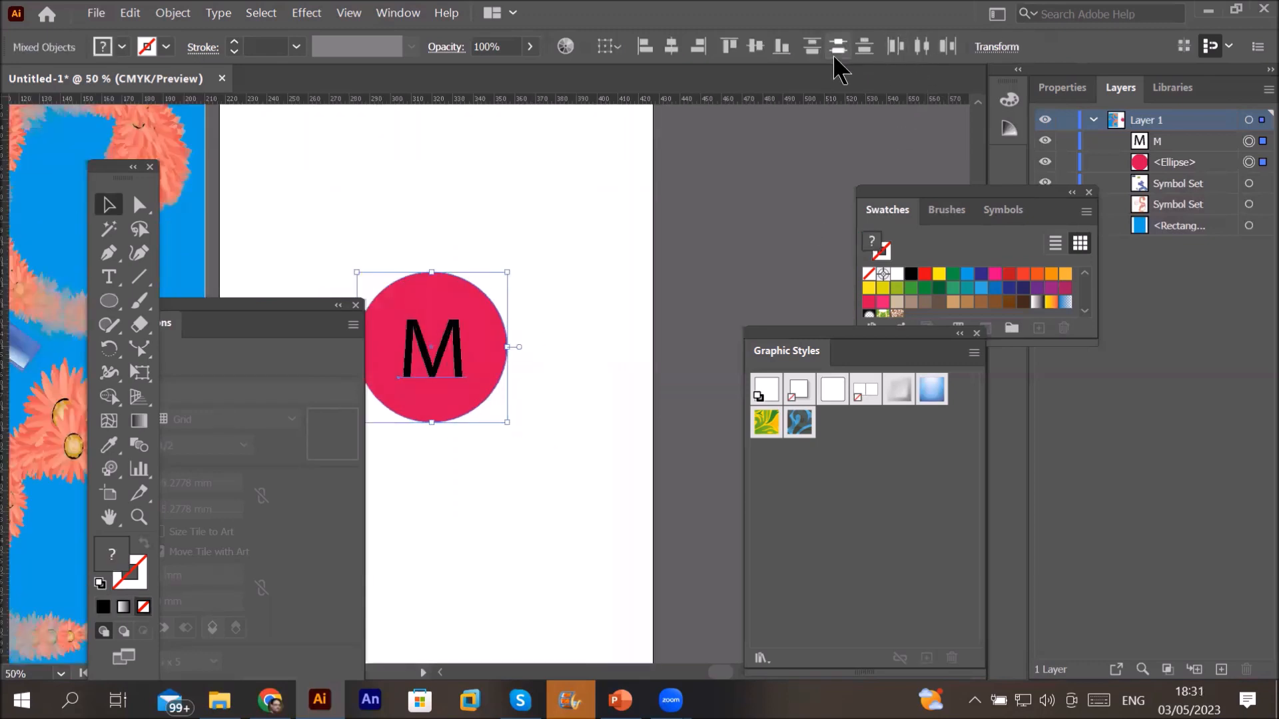
Step: Align the M and circle on their horizontal and vertical centres, then deselect
left_click(668, 47)
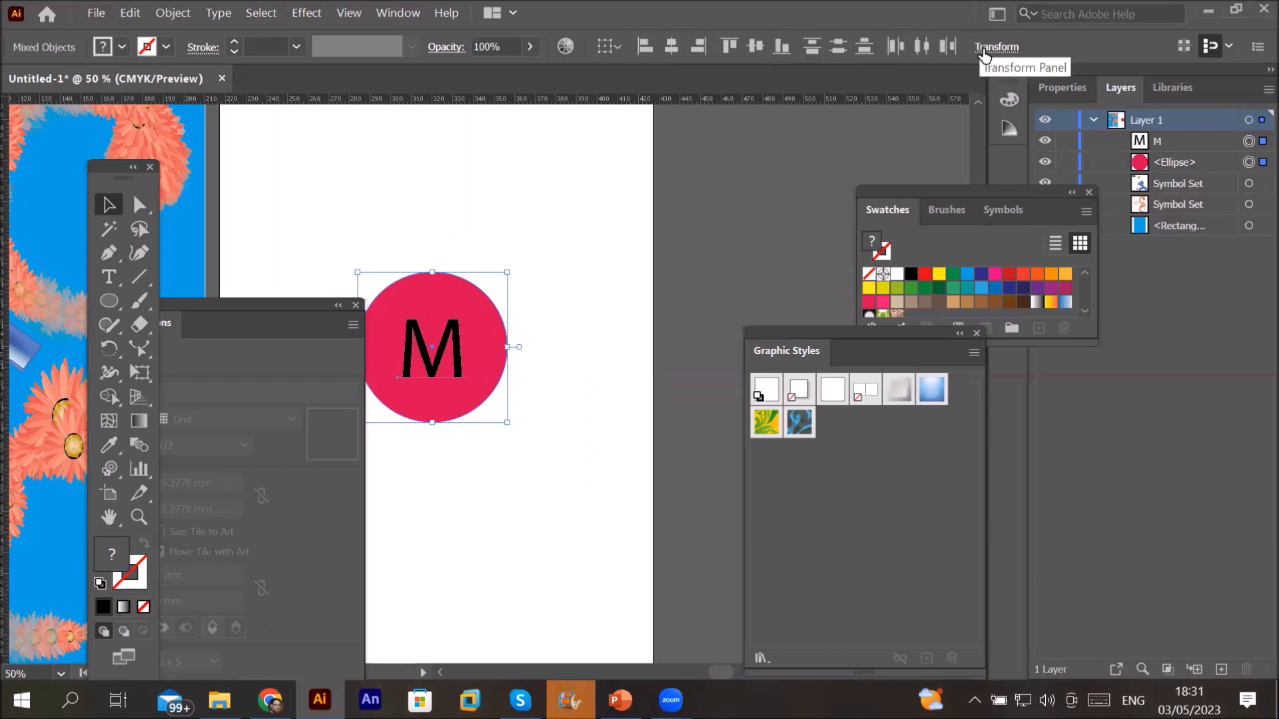
left_click(984, 53)
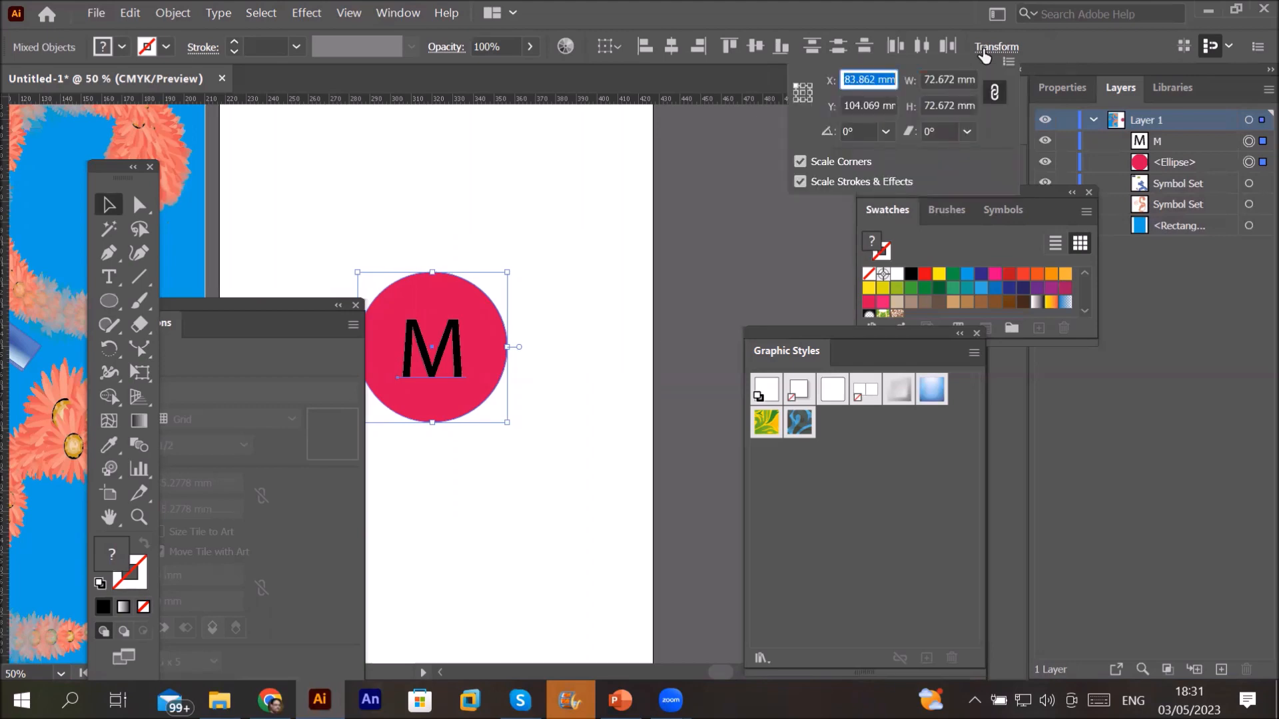
left_click(985, 52)
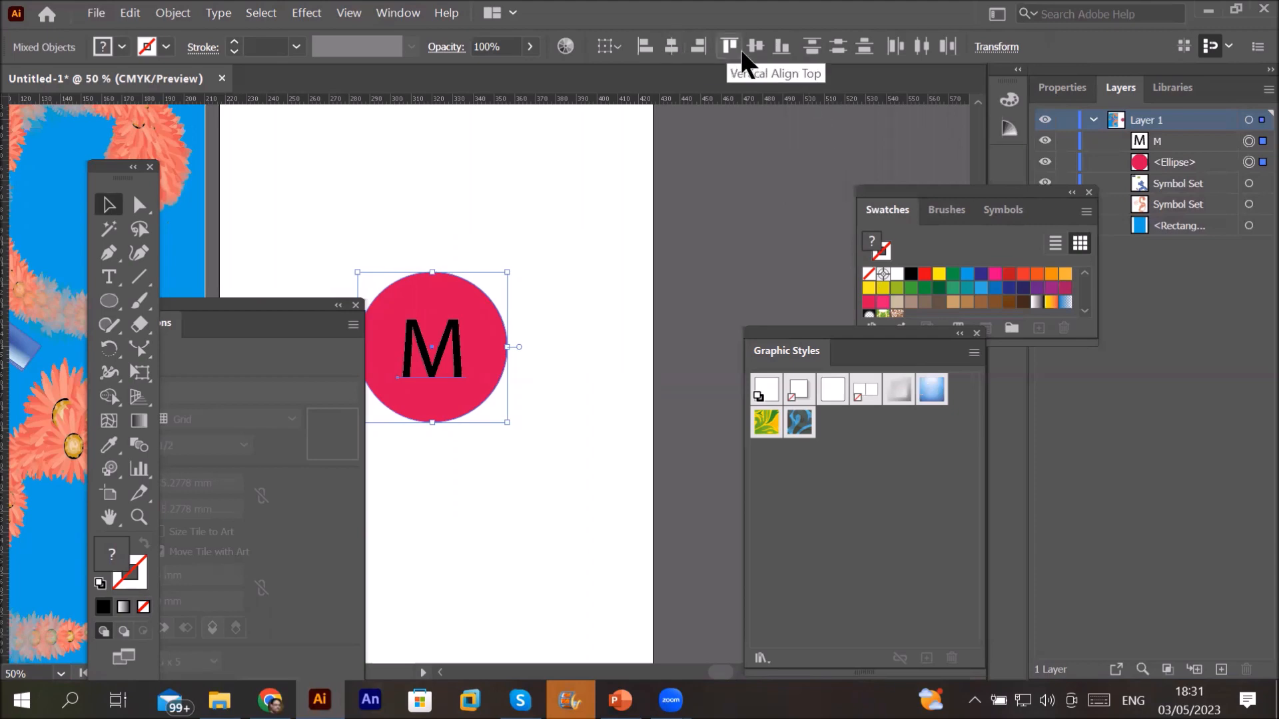
left_click(838, 45)
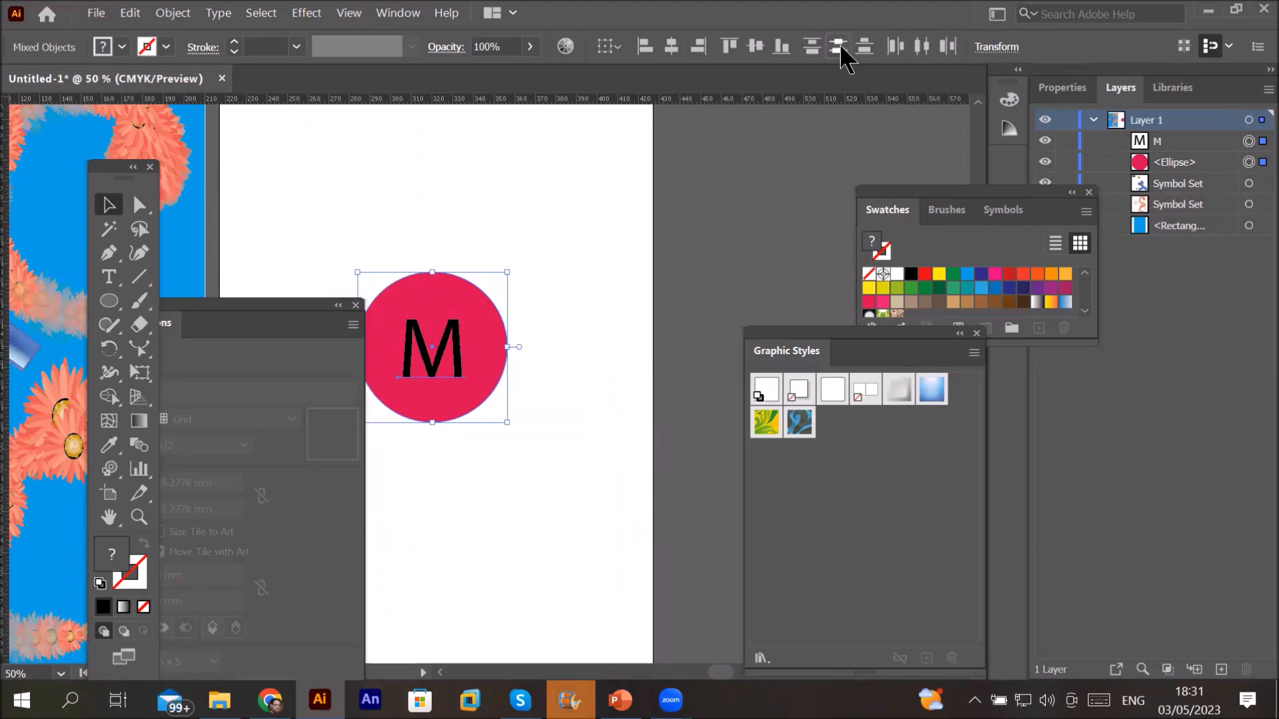
left_click(646, 273)
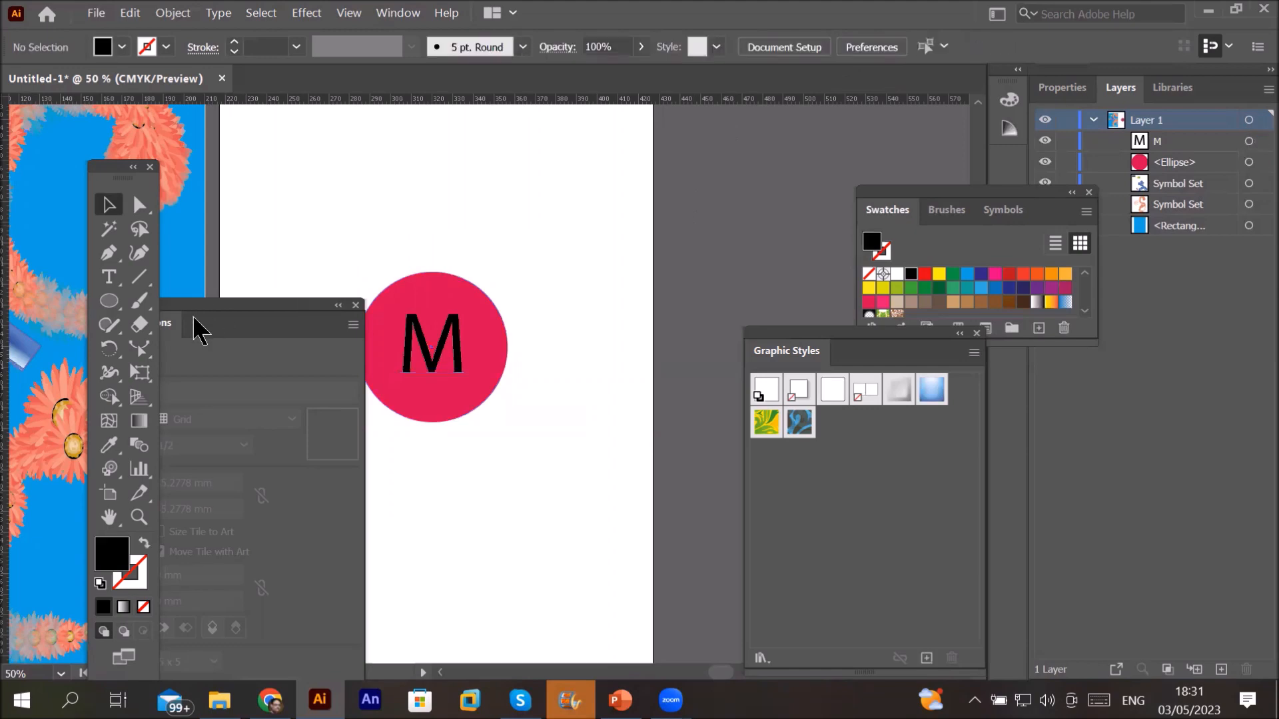
Step: Pan to the M badge, close the Graphic Styles and Swatches panels, and select the circle and M
left_click_drag(194, 307, 158, 169)
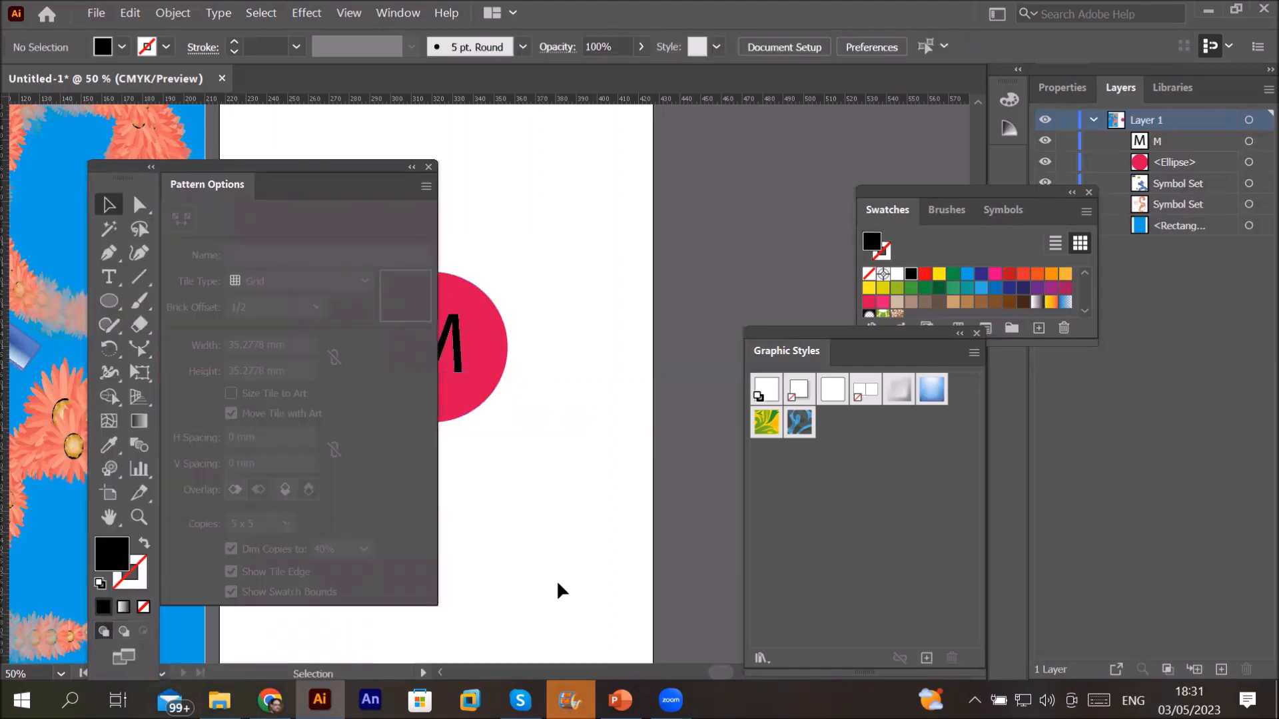
left_click_drag(560, 537, 733, 517)
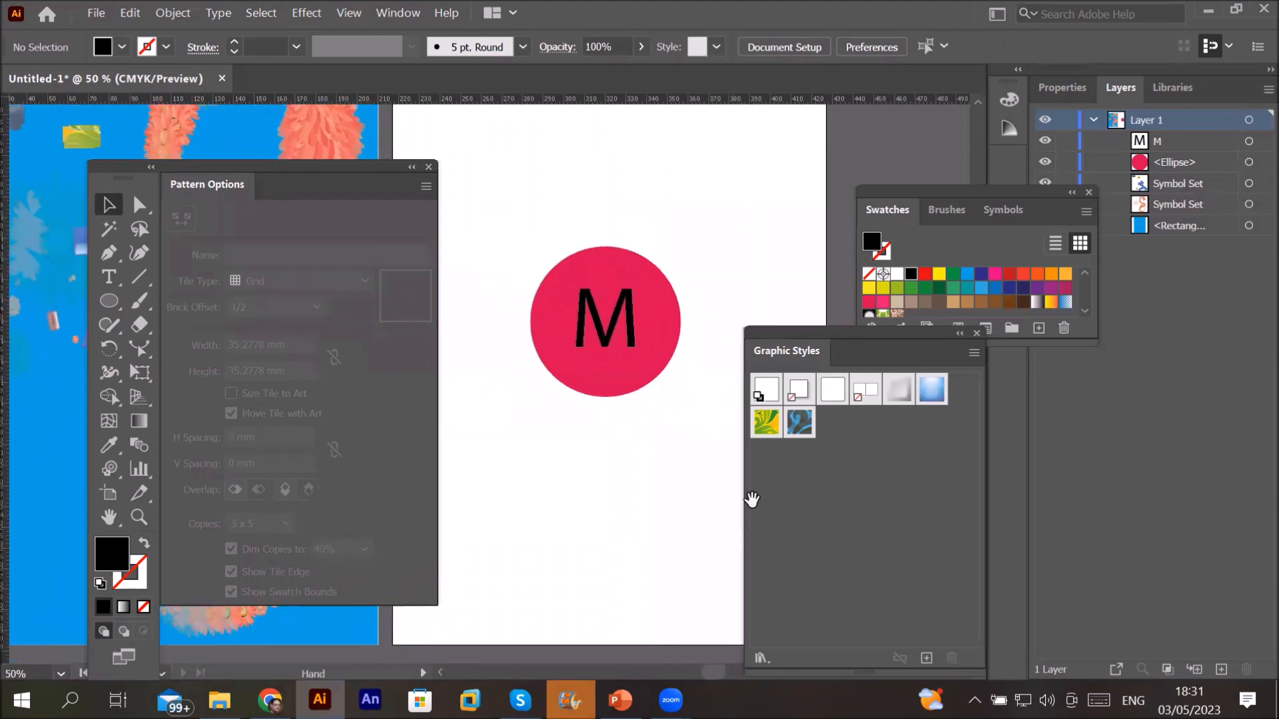
left_click(977, 333)
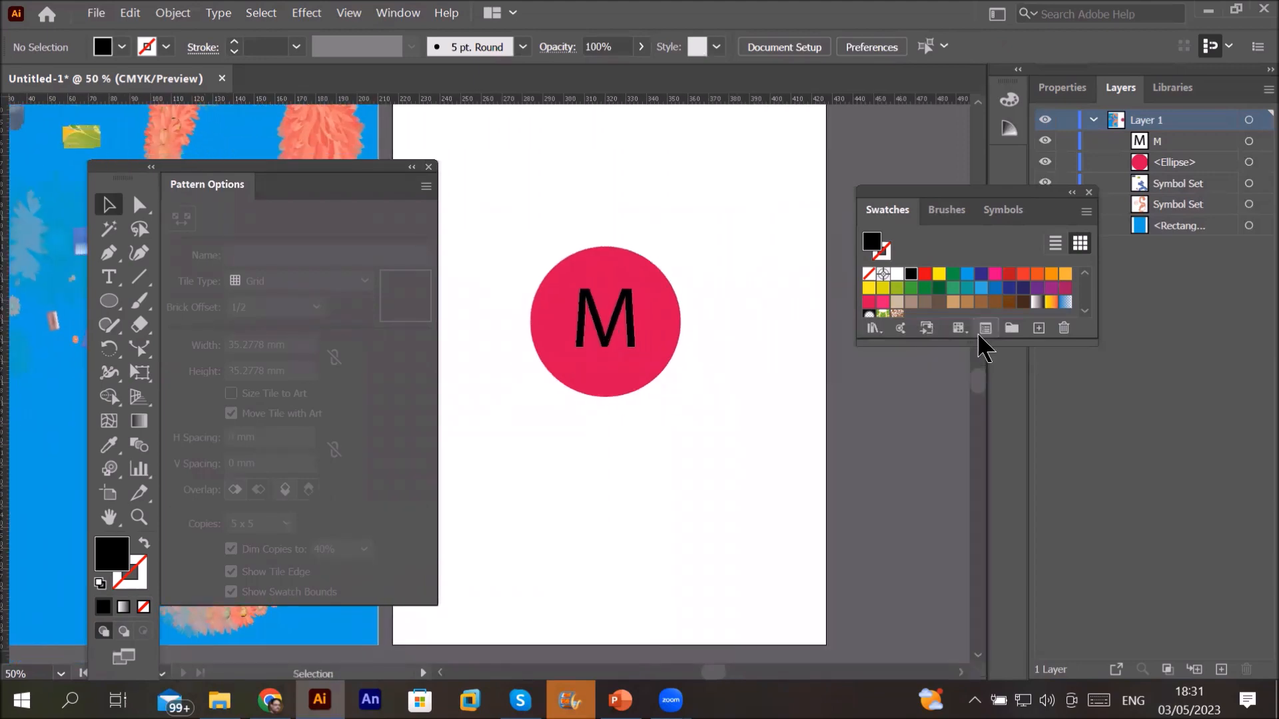
left_click(1088, 194)
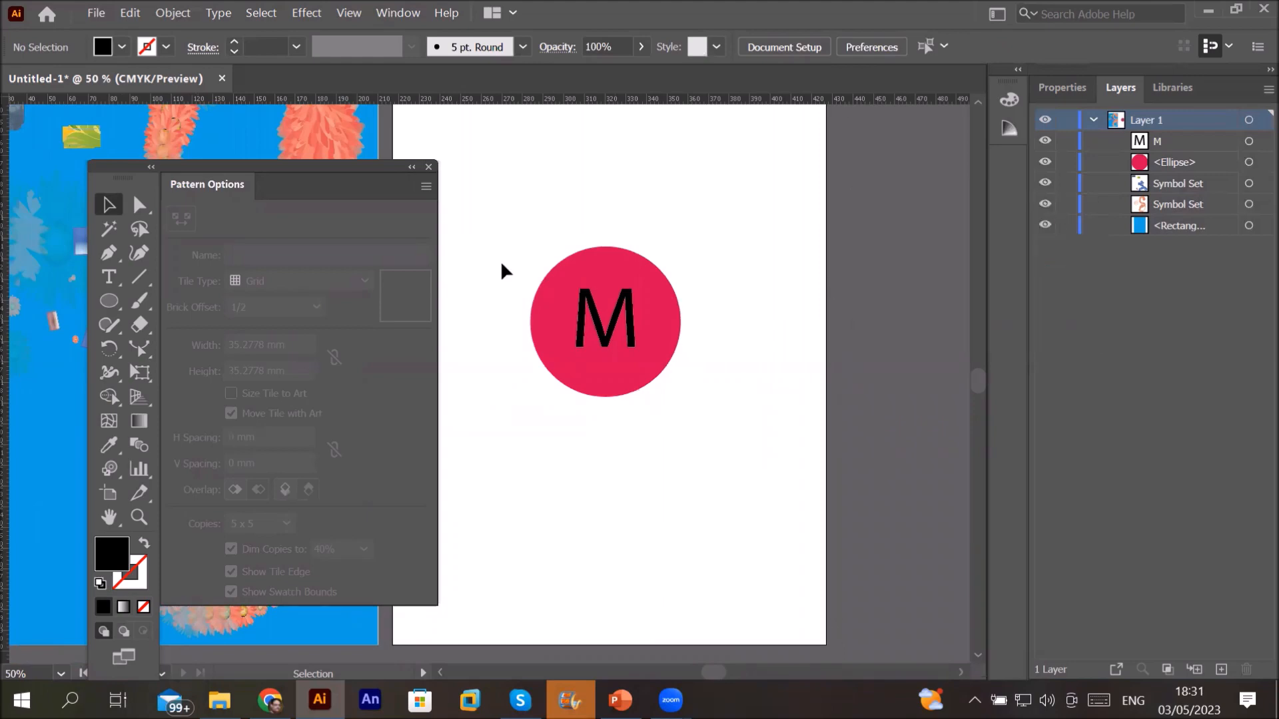
left_click_drag(497, 207, 722, 464)
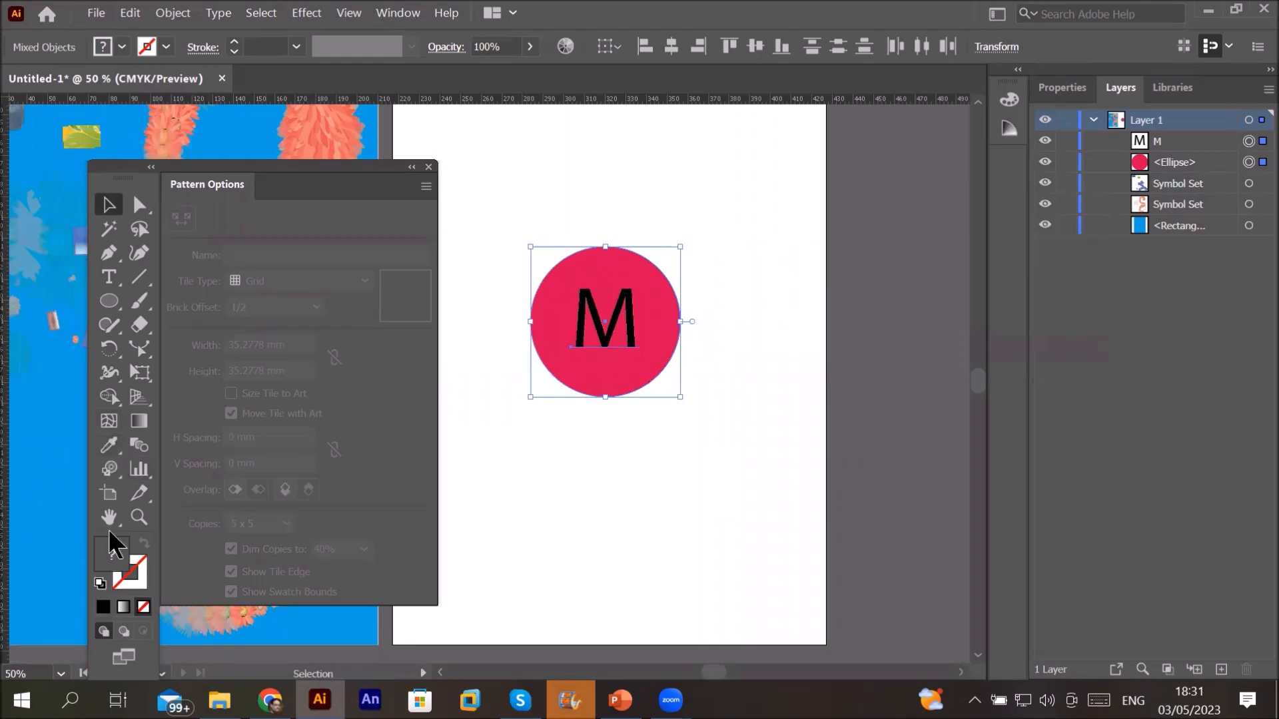
Step: Switch to the Symbol Sprayer tool from the symbolism tools flyout
left_click_drag(112, 476, 199, 467)
left_click_drag(101, 476, 101, 477)
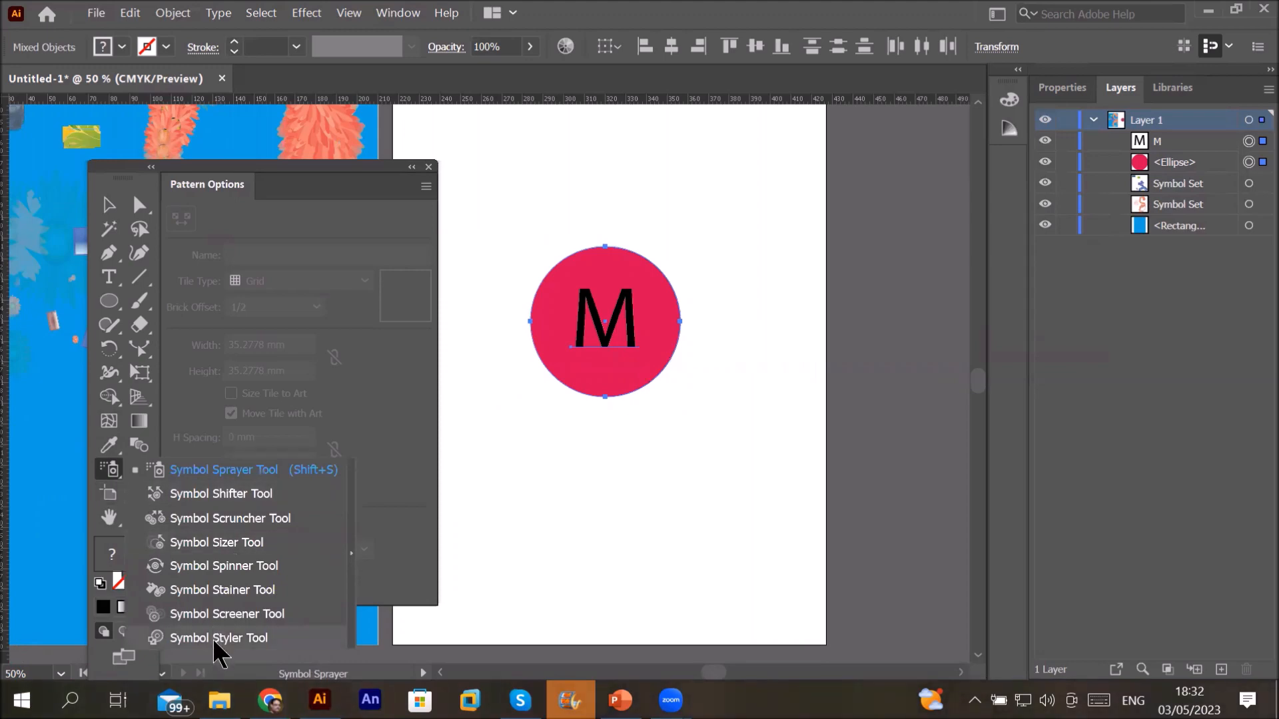
left_click(114, 475)
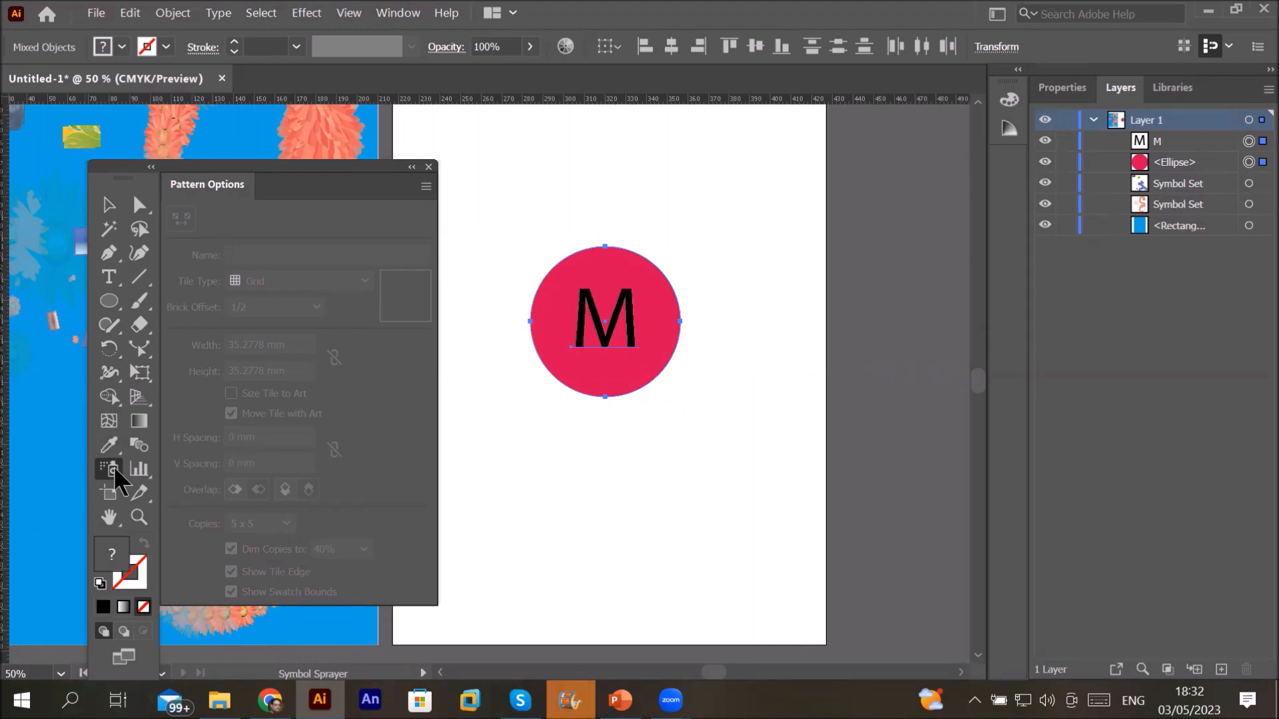
left_click(112, 472)
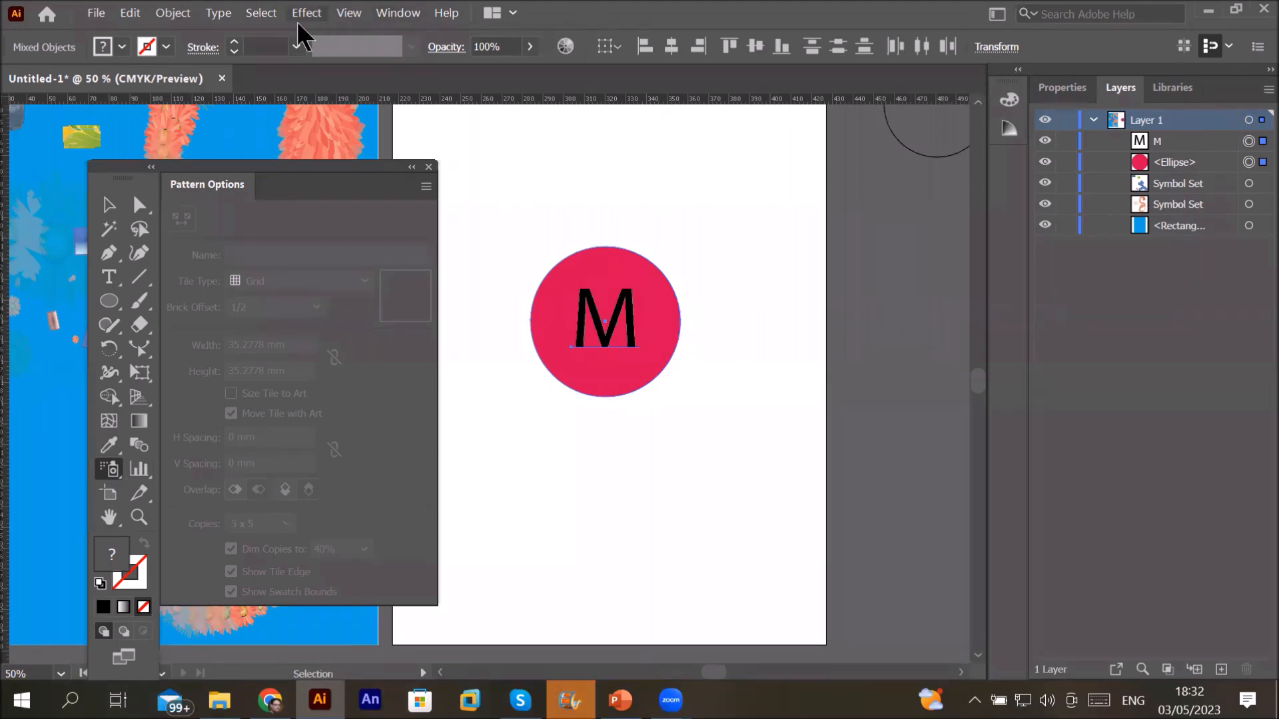
Step: Browse the fill swatch choices and switch the colour panel to harmony suggestions
left_click(165, 51)
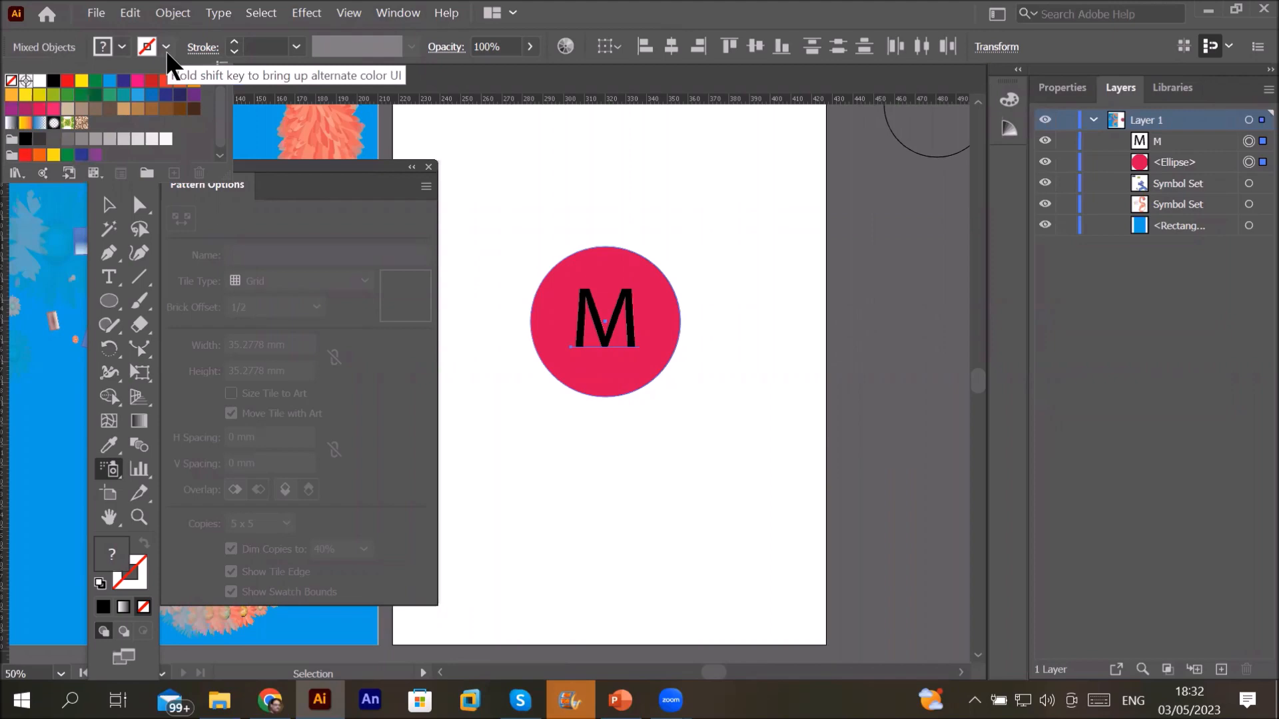
left_click(124, 51)
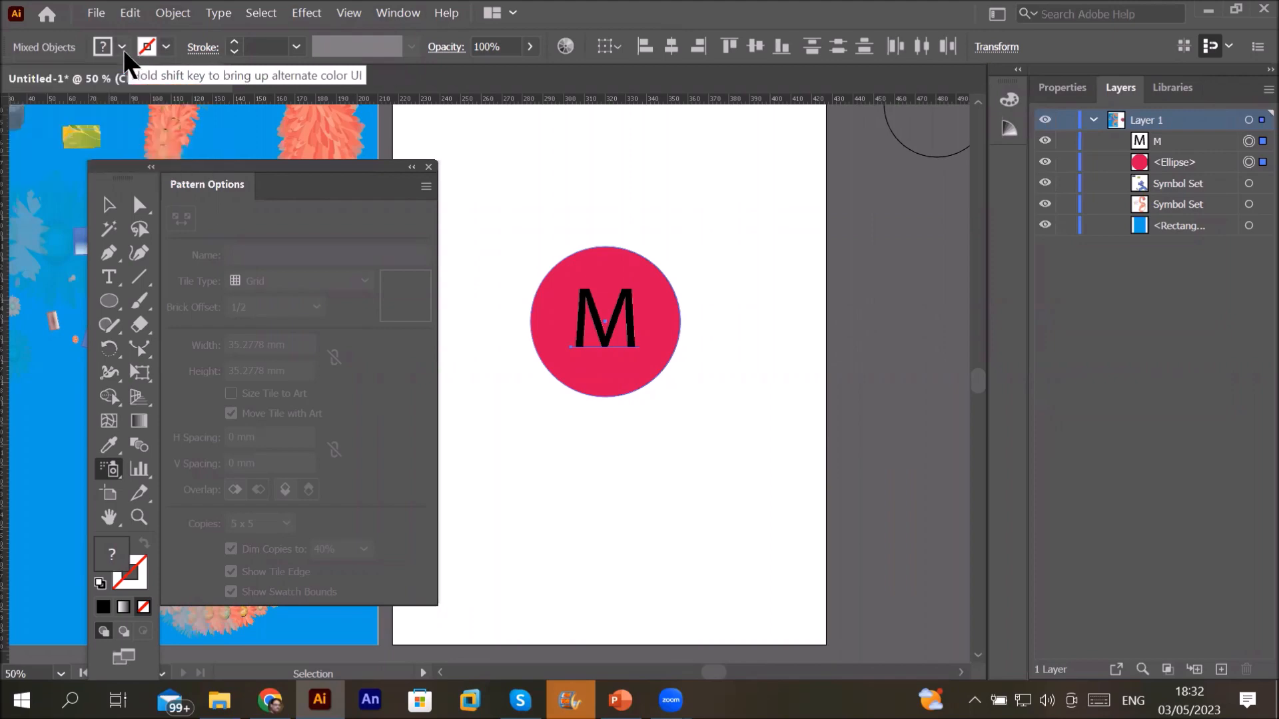
left_click(122, 49)
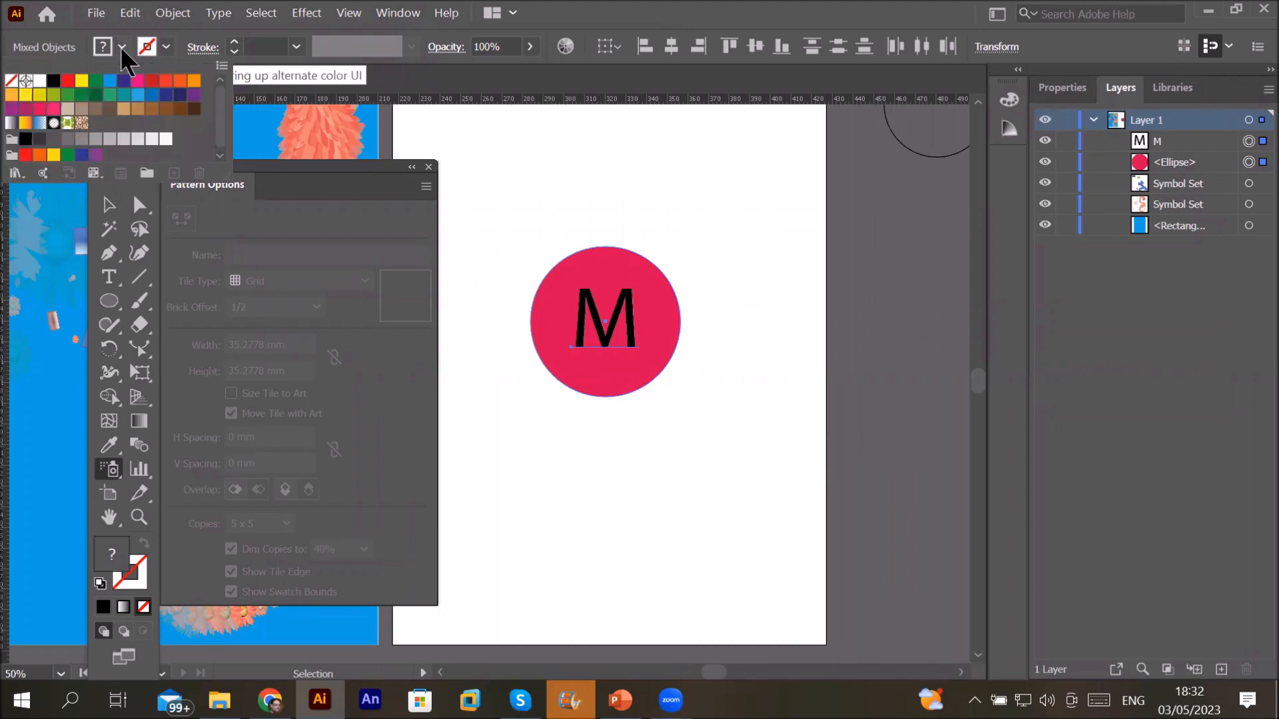
left_click(123, 49)
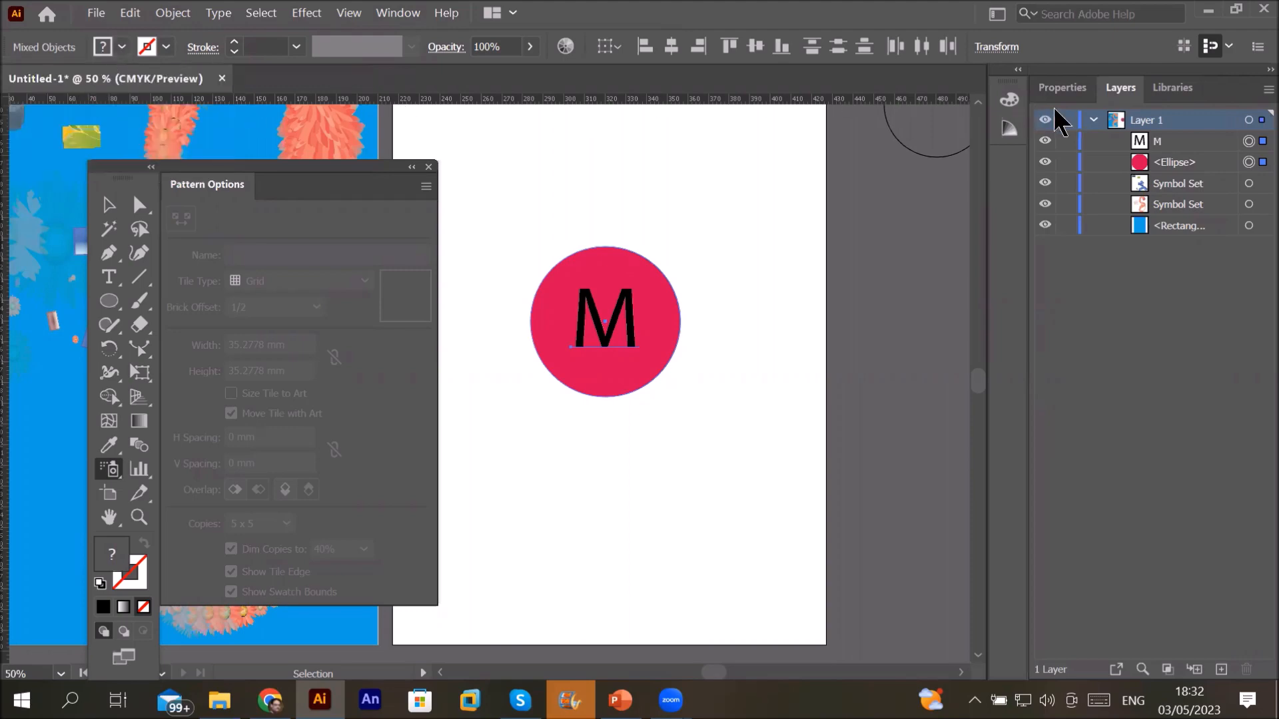
left_click(1009, 101)
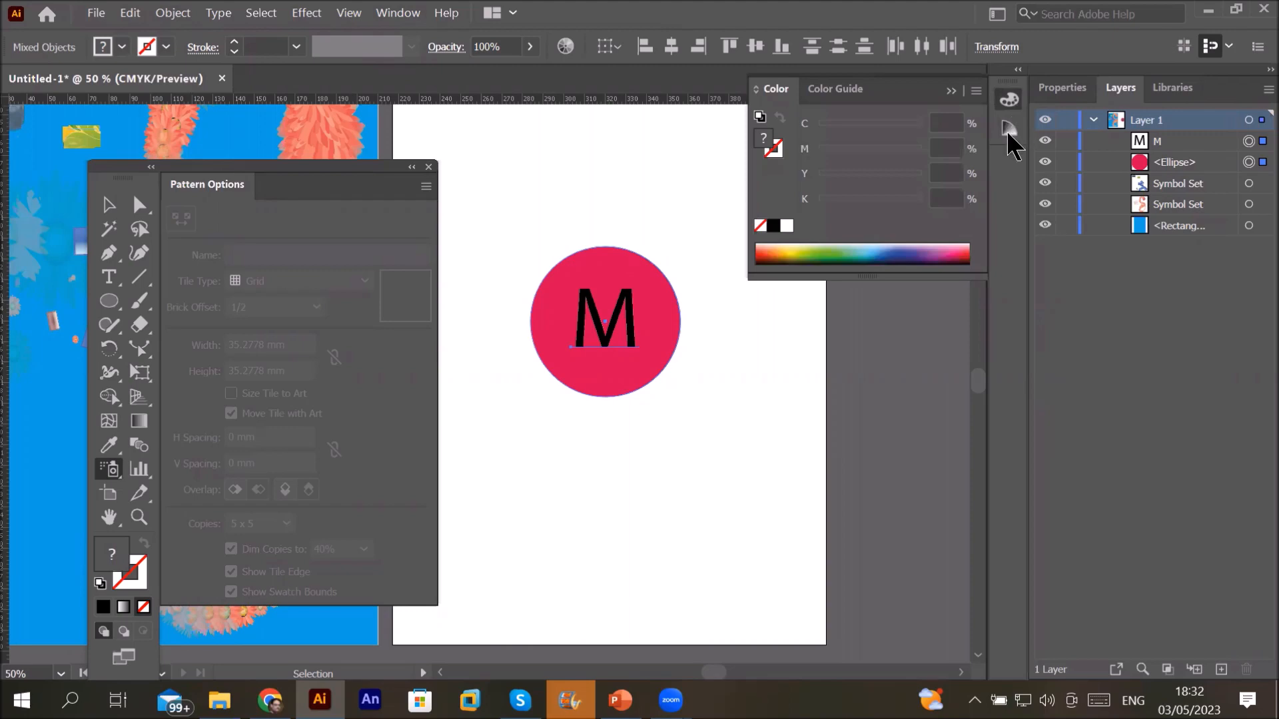
left_click(1008, 130)
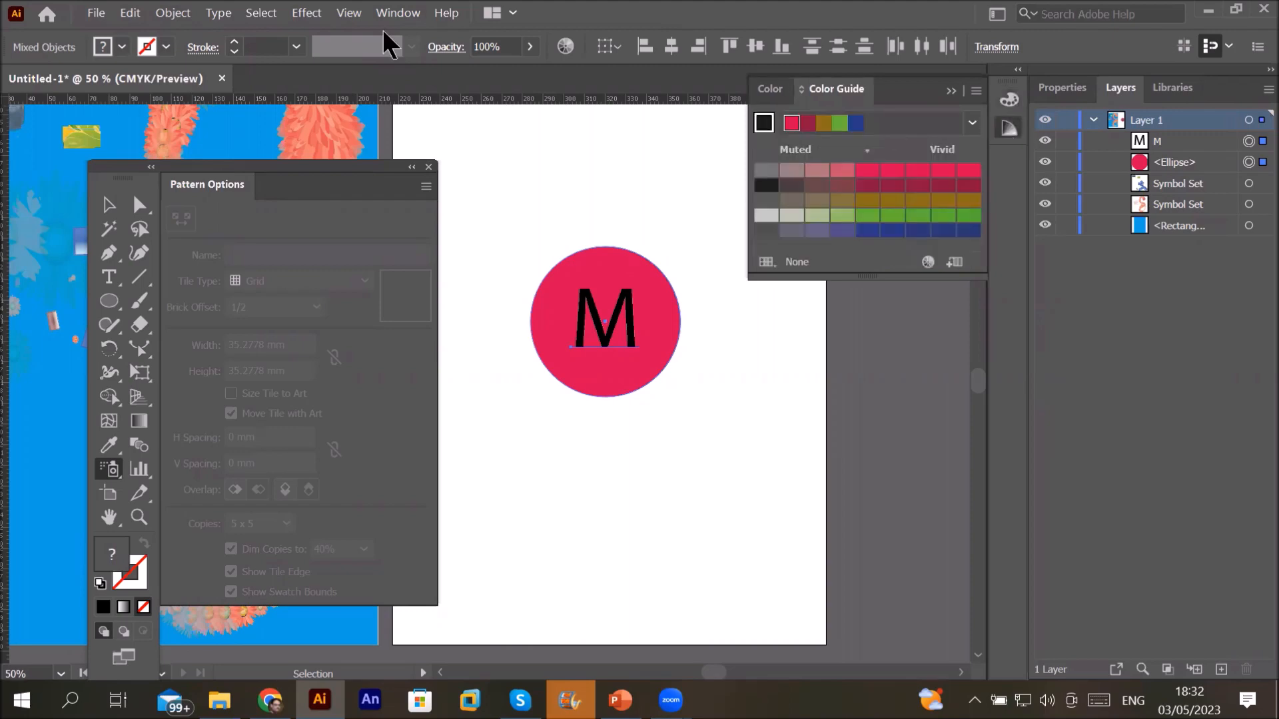
Step: Reopen the Swatches panel from Window and enlarge it to reveal every swatch group
left_click(408, 14)
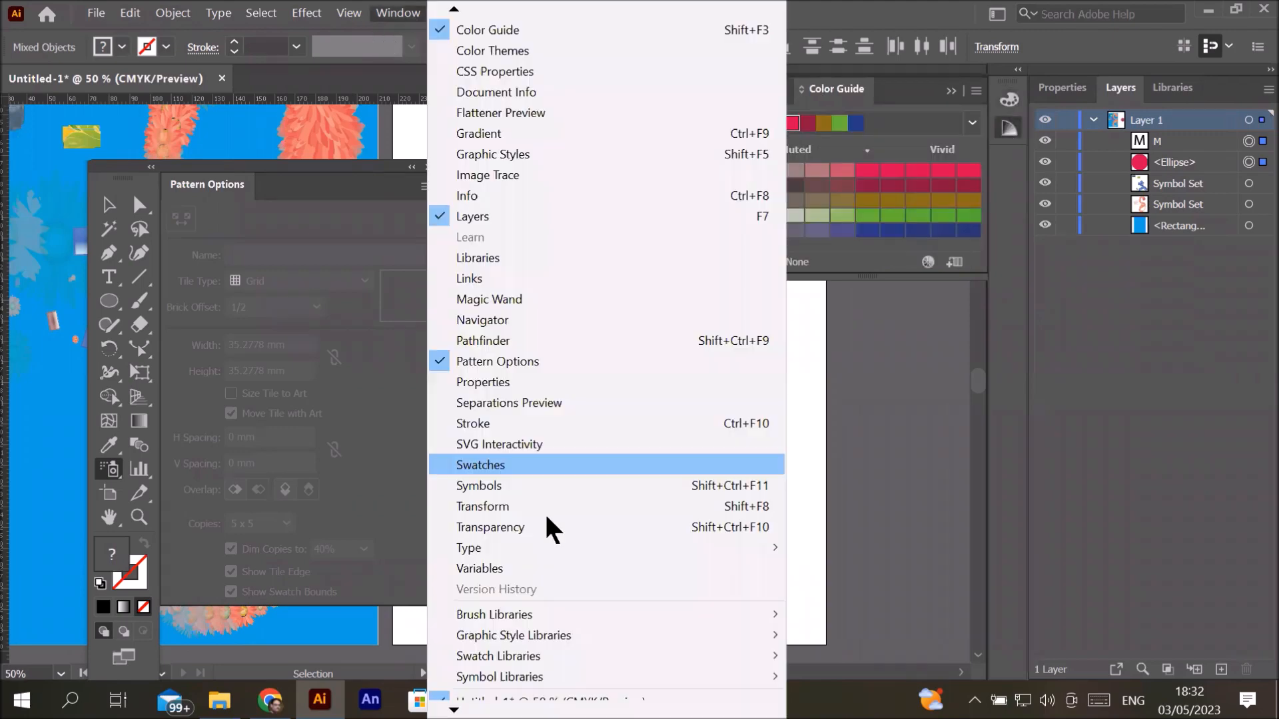
left_click(499, 465)
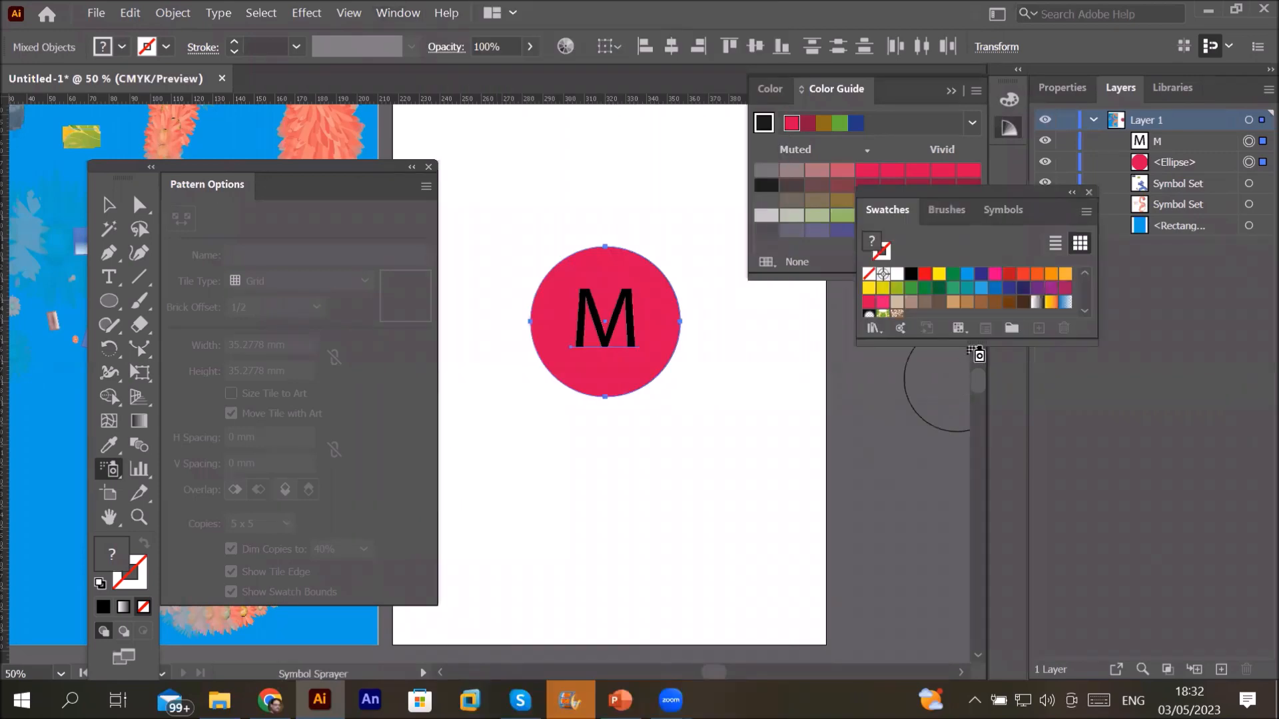
left_click_drag(958, 343, 958, 518)
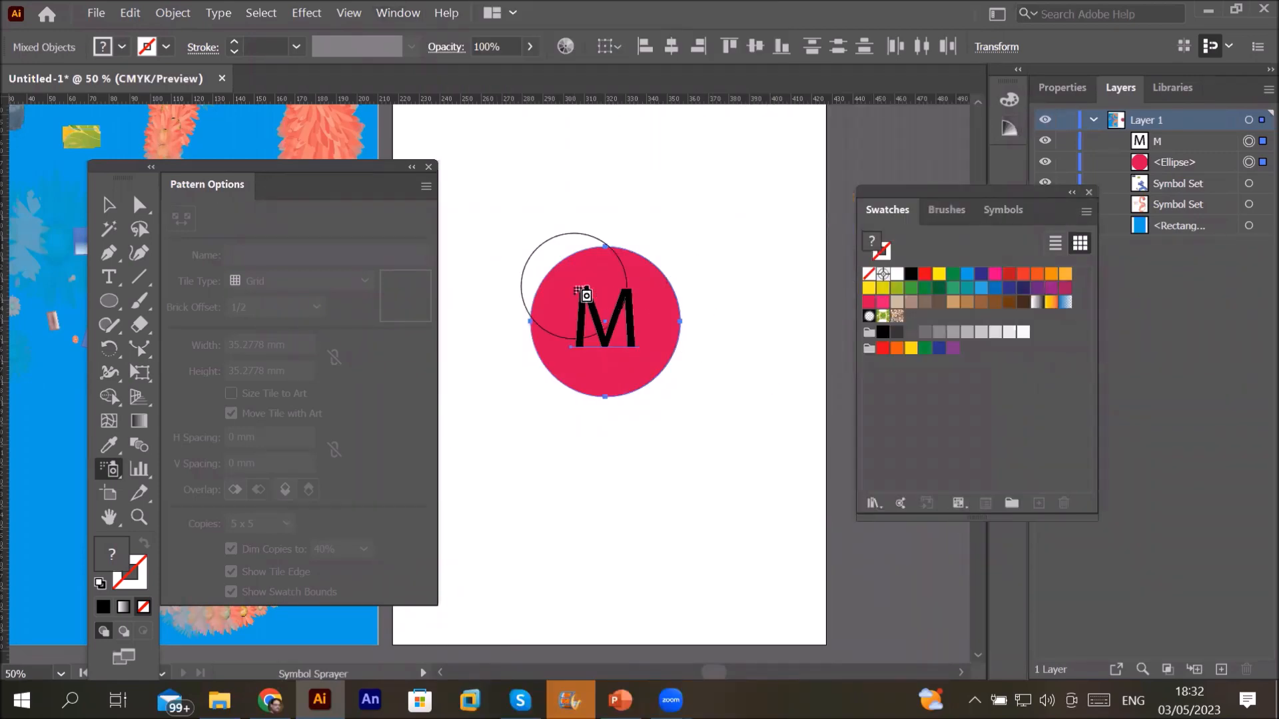
Step: Drag the M circle into Swatches as a new pattern swatch and delete the original artwork
left_click(109, 204)
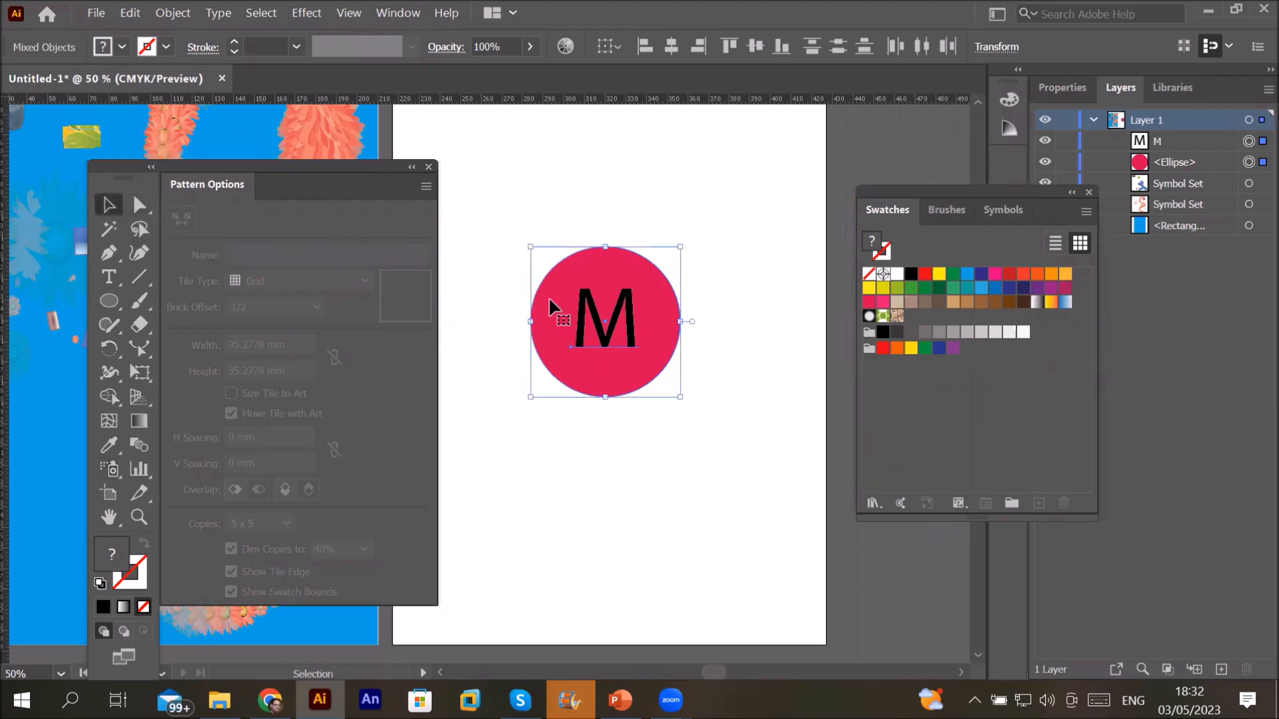
left_click_drag(549, 297, 962, 321)
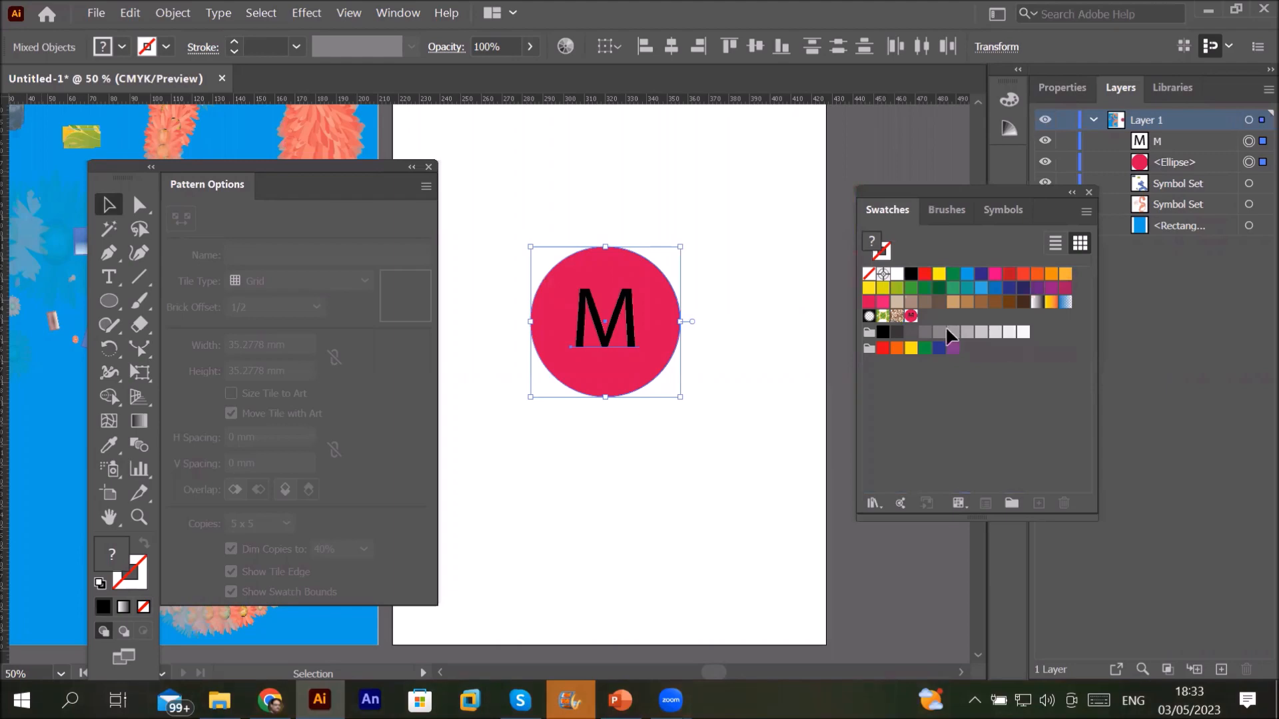
key("Delete")
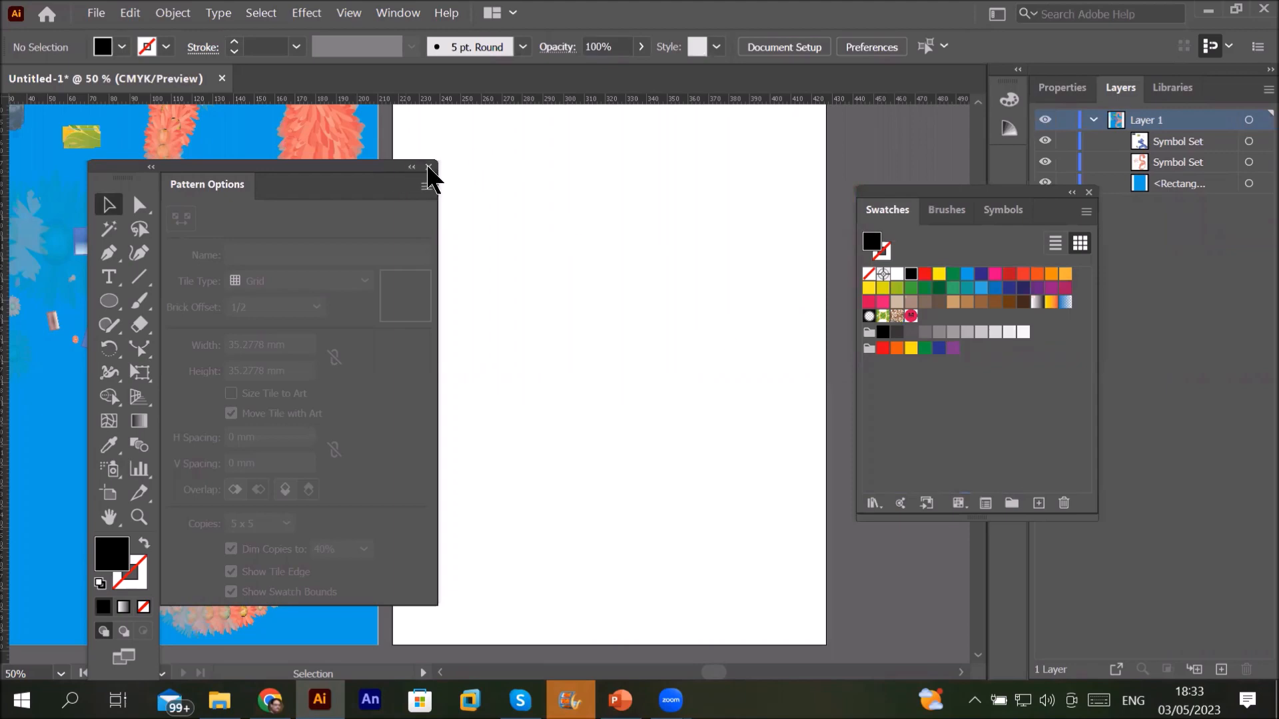
left_click(109, 300)
Step: Draw a large test circle, fill it with the M pattern swatch, then delete it
left_click_drag(555, 154, 812, 429)
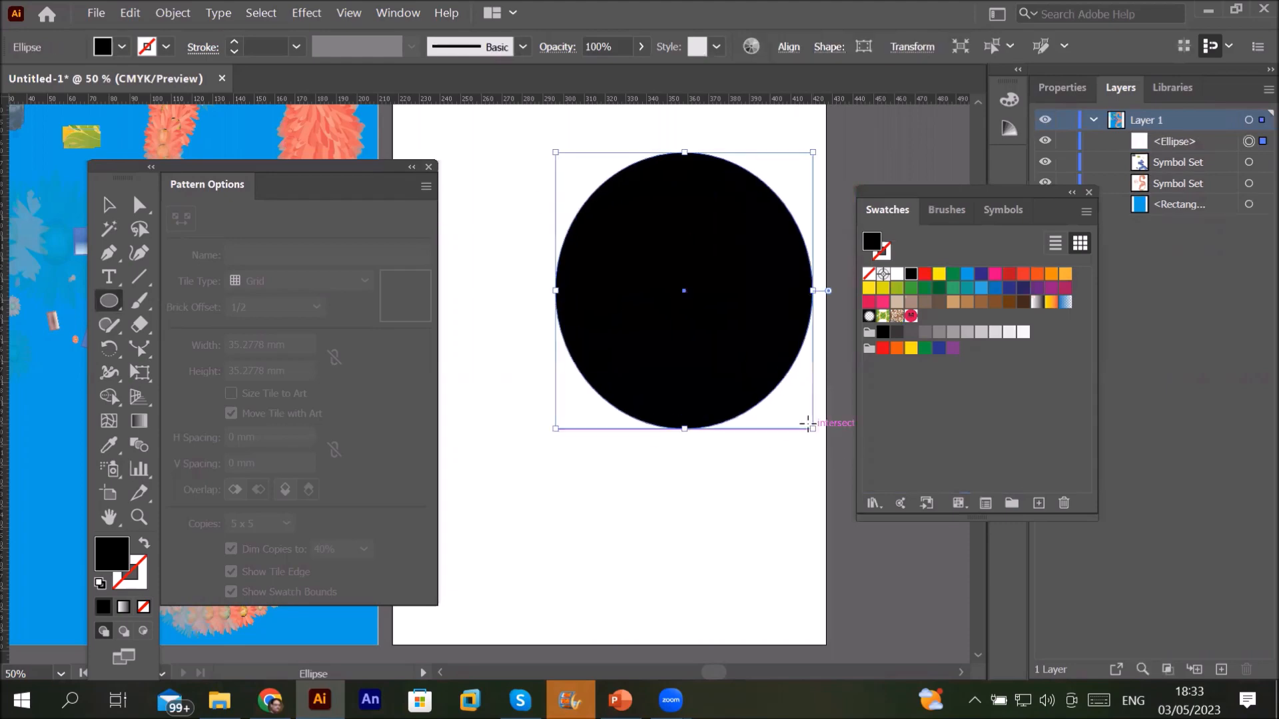
left_click(98, 584)
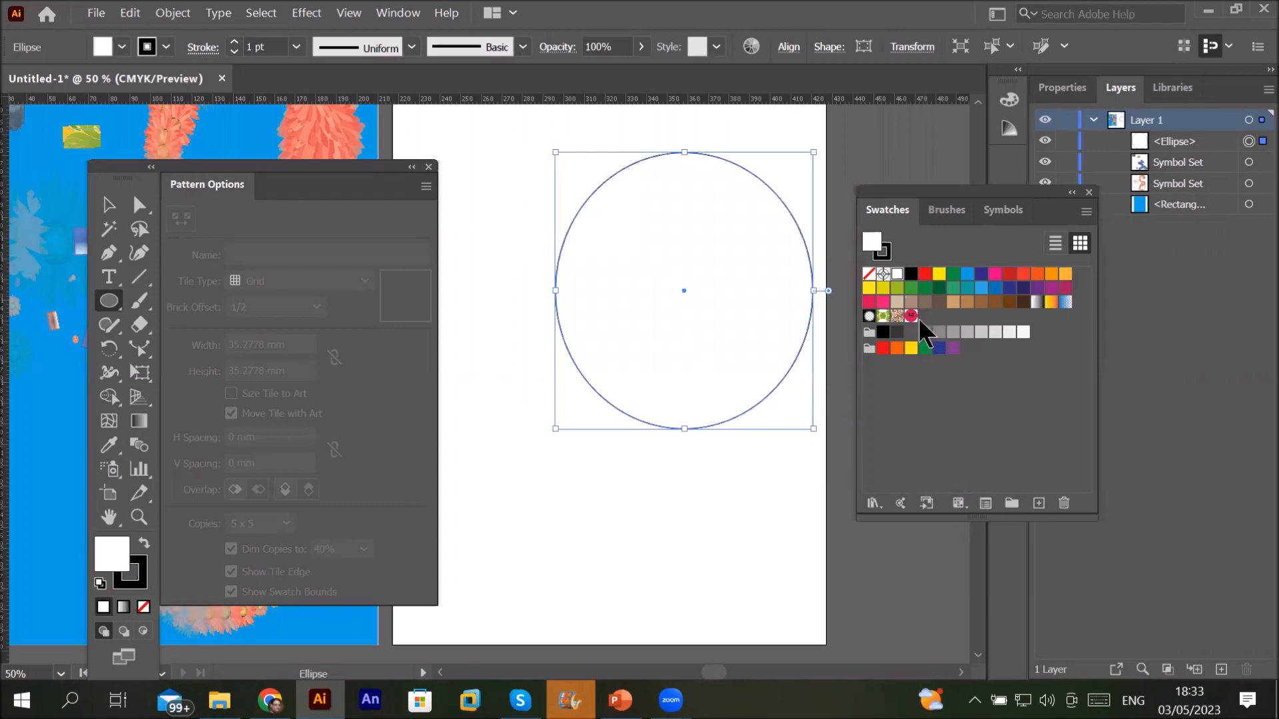
left_click(911, 316)
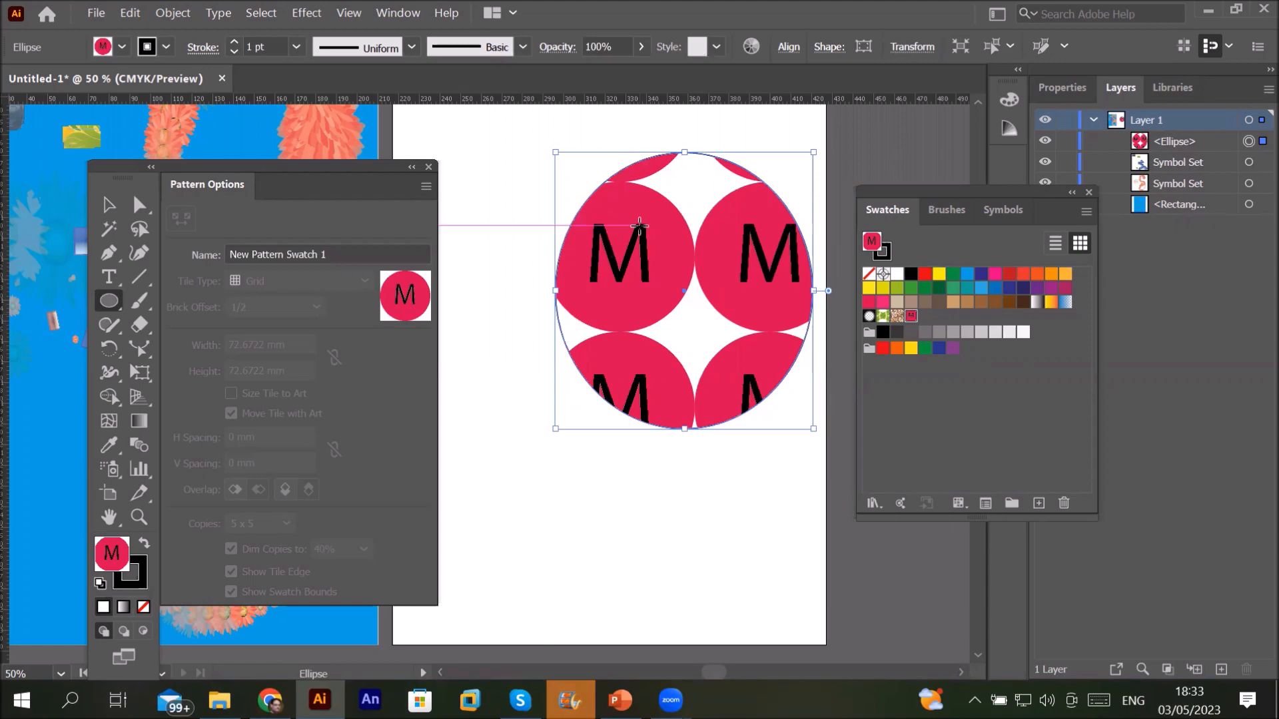
key("Delete")
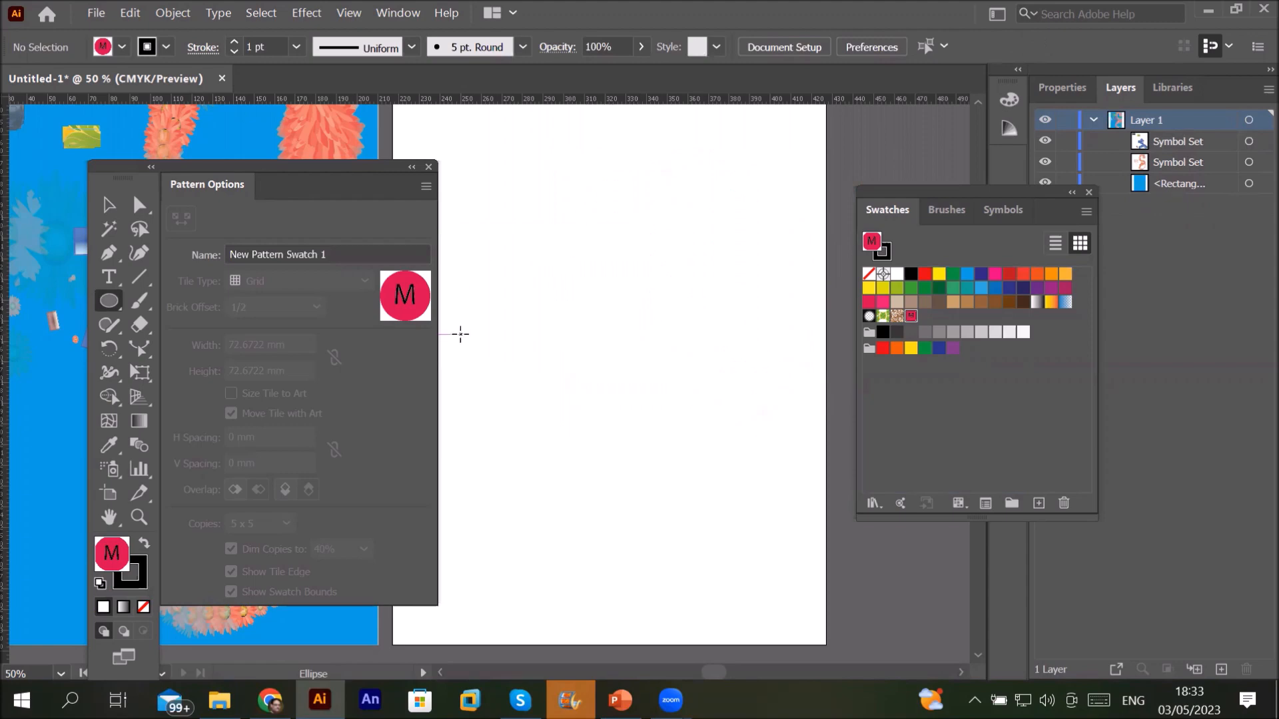
Step: Draw a tall, narrow ellipse at the page centre with default white fill and black stroke
left_click(112, 298)
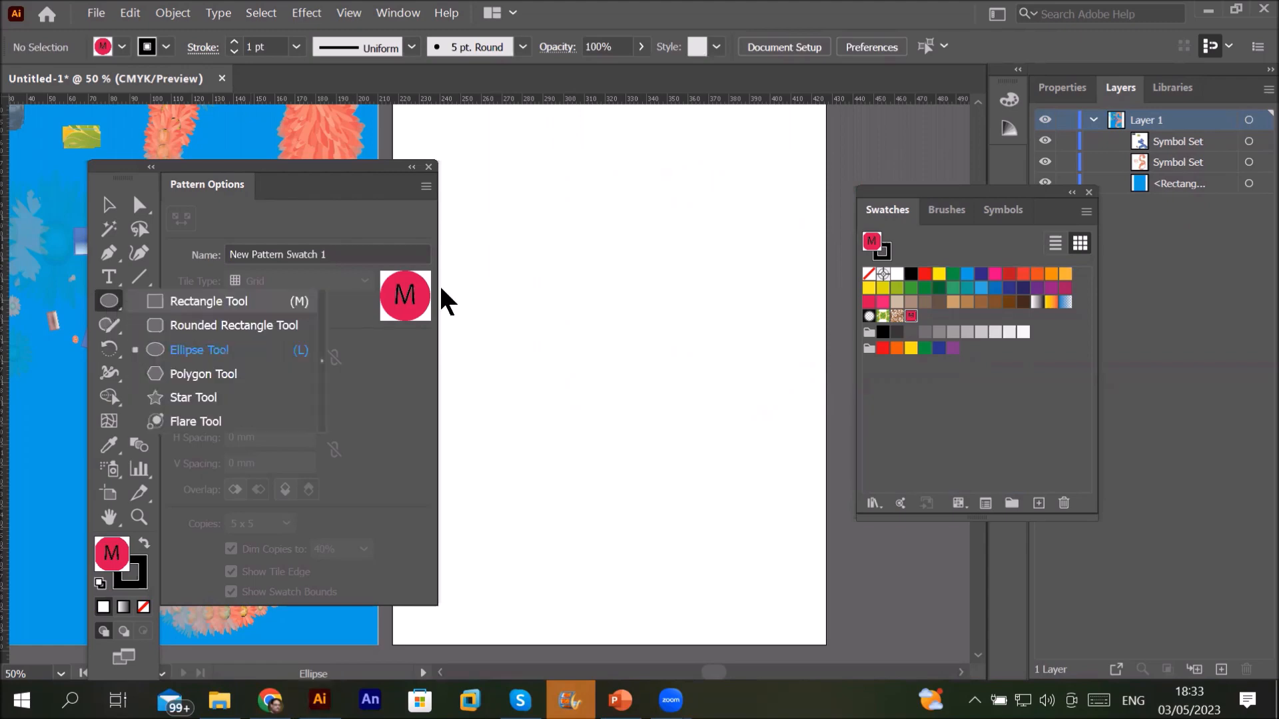
left_click_drag(577, 218, 639, 479)
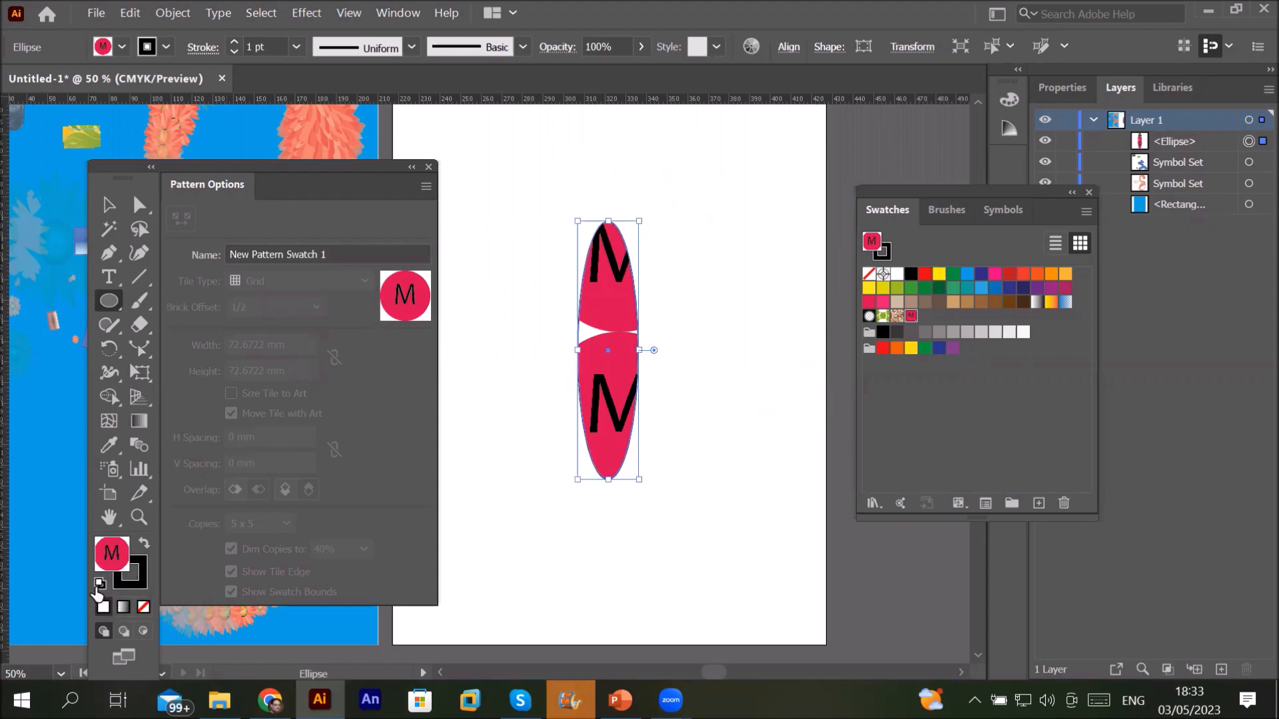
left_click(100, 584)
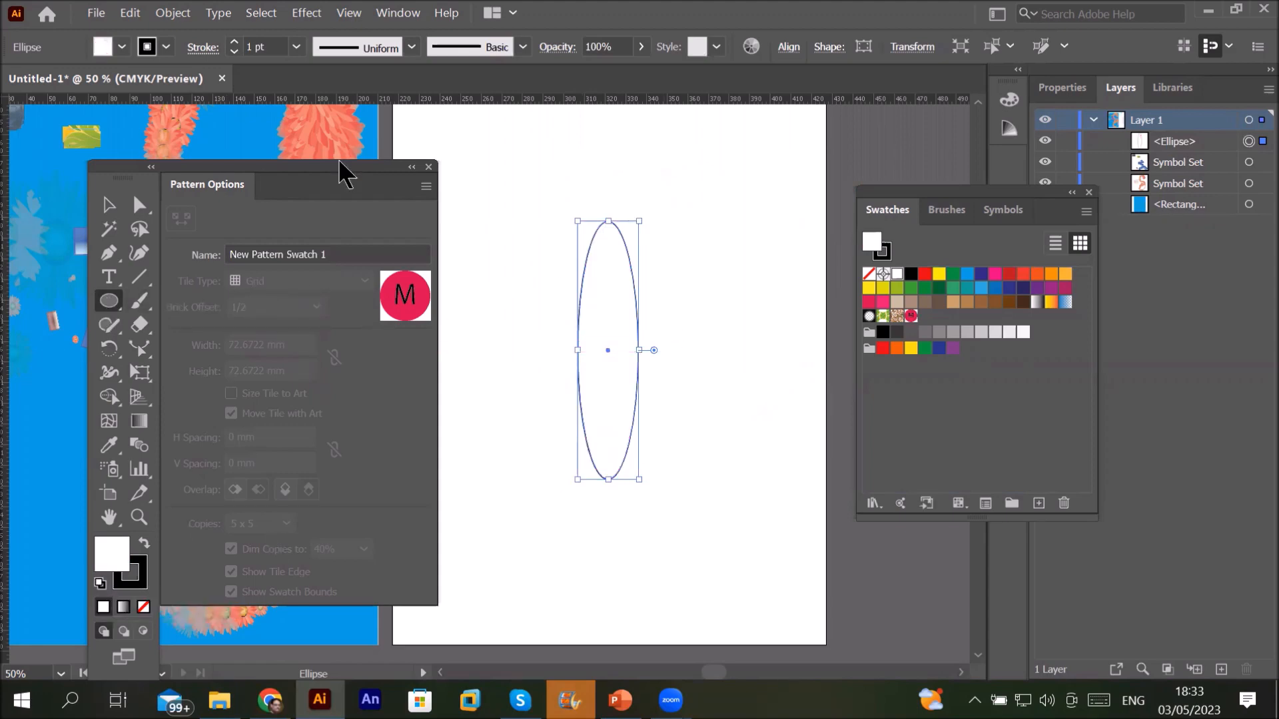
left_click(130, 13)
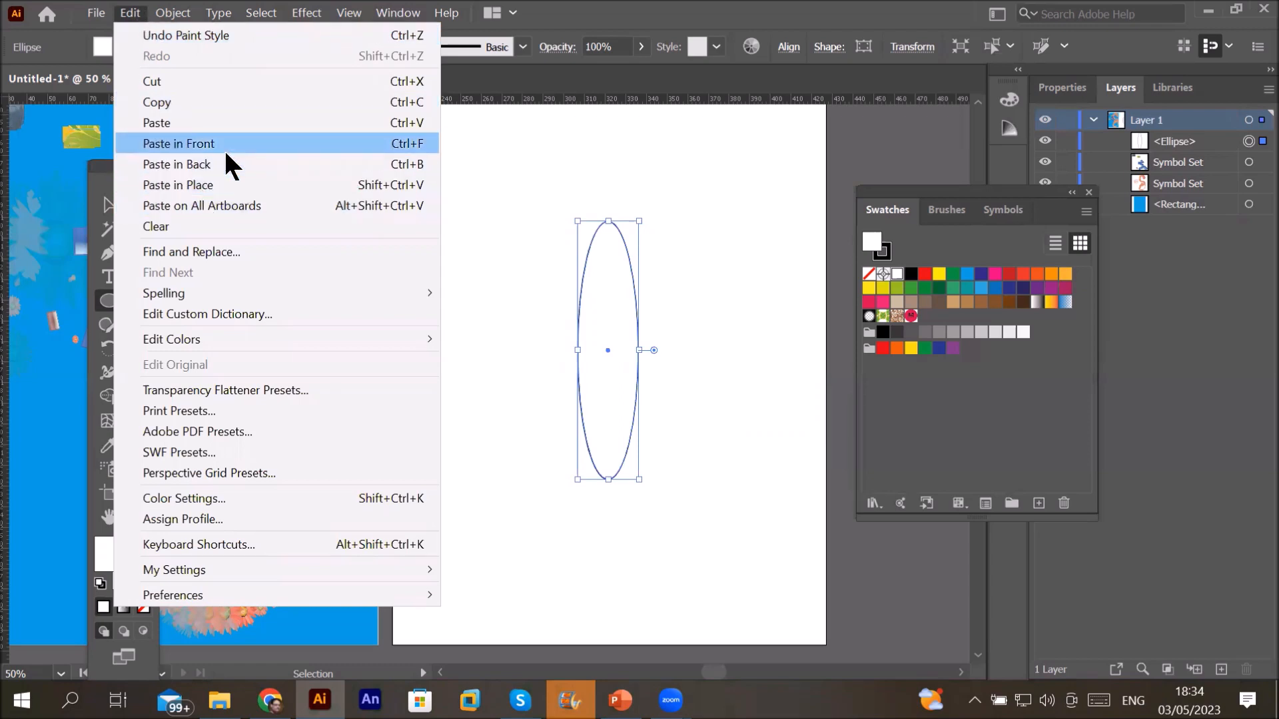
left_click(245, 104)
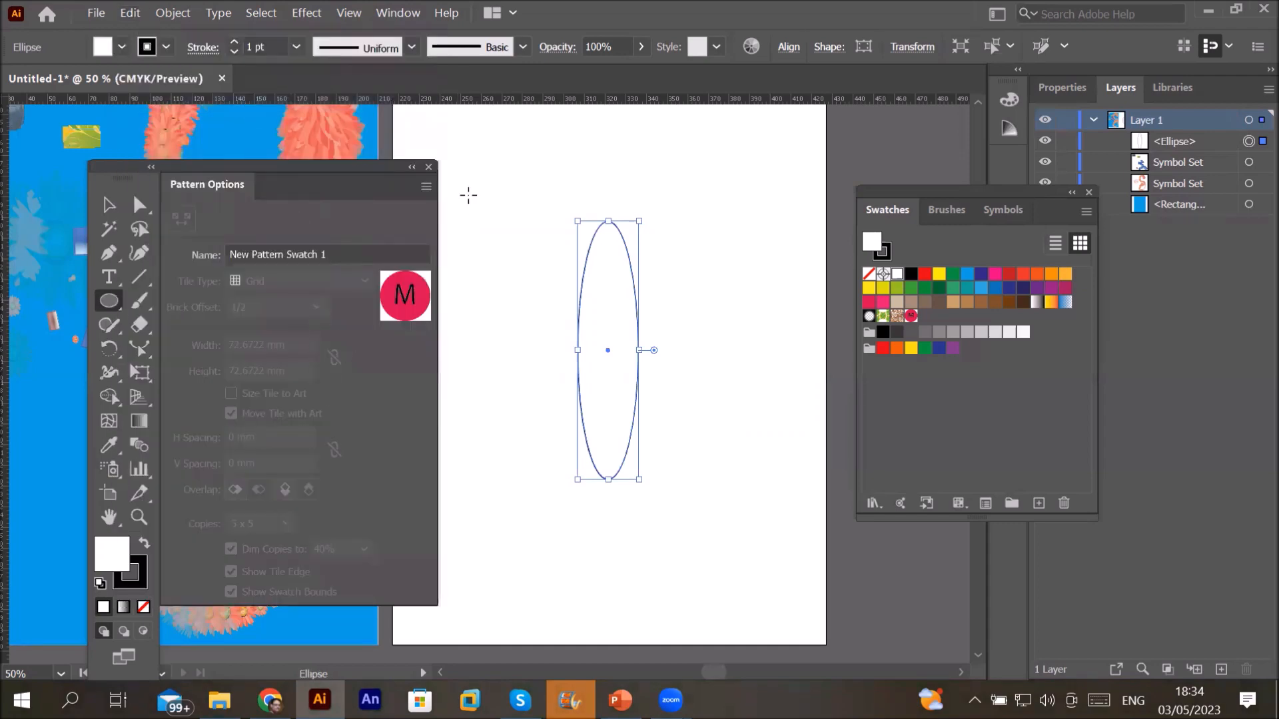
Step: Close Pattern Options and undo a trial diagonal rotation of the ellipse
left_click(428, 166)
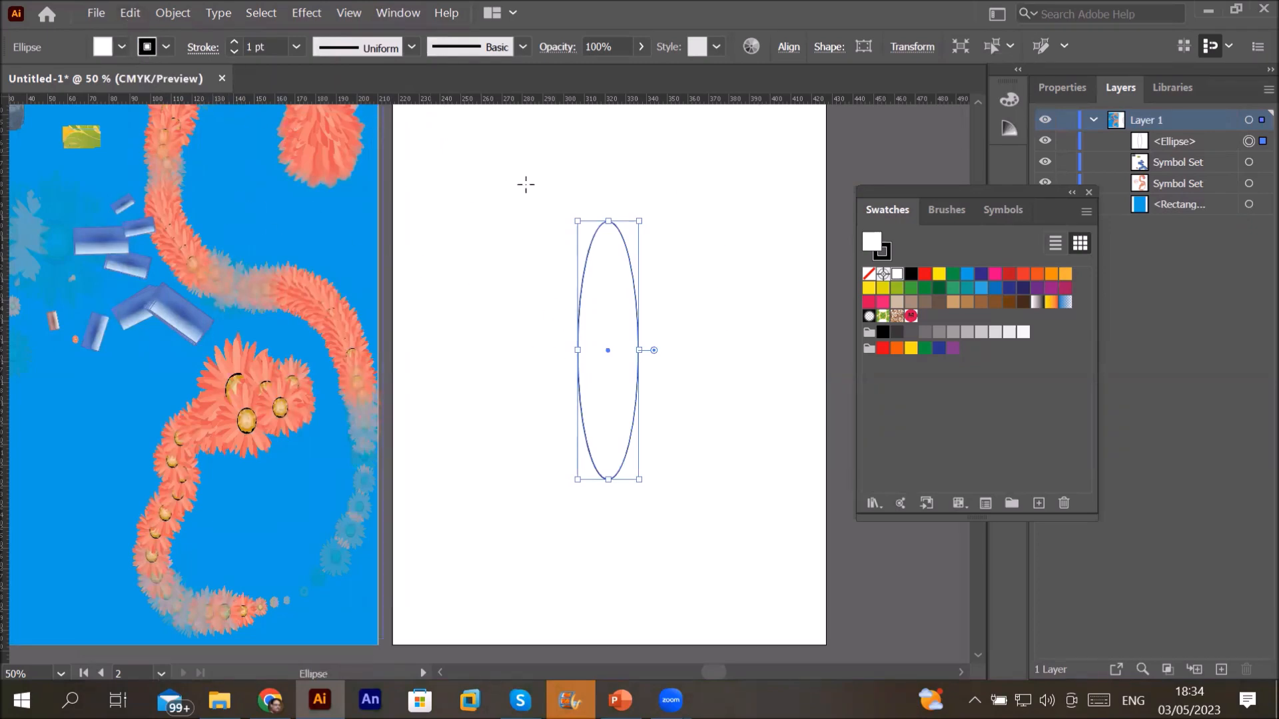
left_click_drag(645, 211, 718, 231)
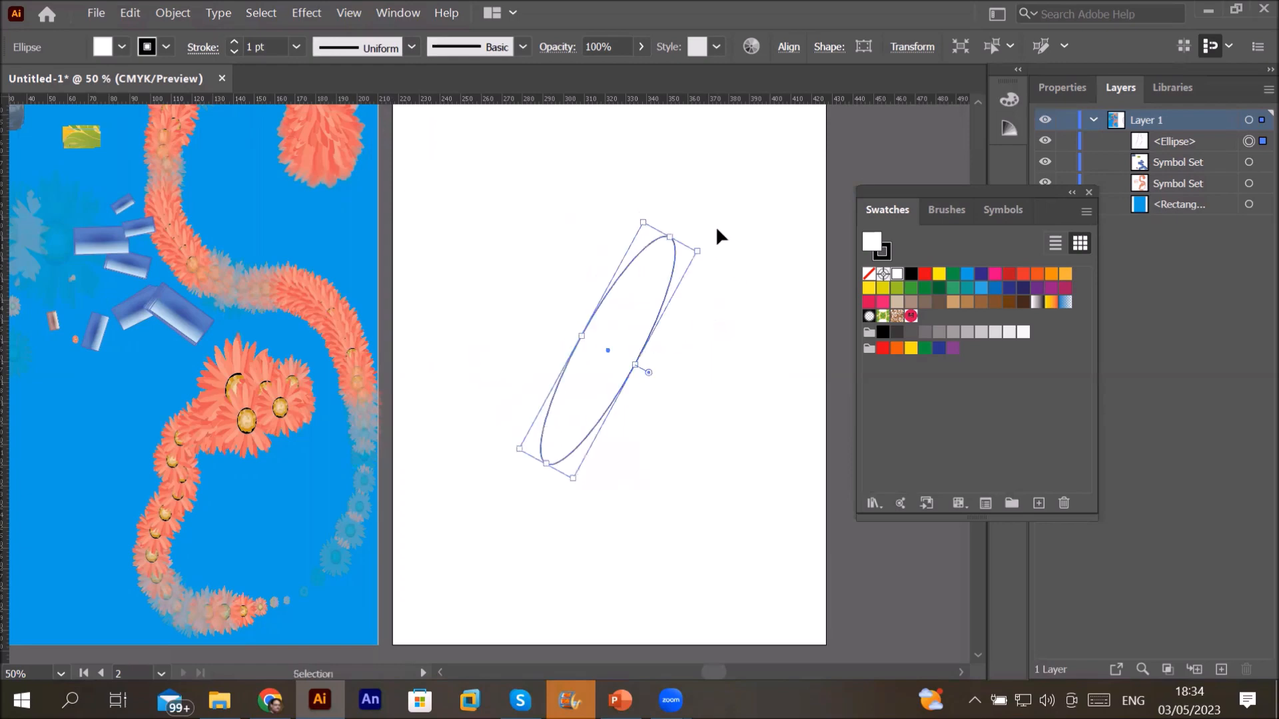
key("ctrl+z")
Step: Copy the tall ellipse, paste it in front, and rotate the copy to lie horizontally
left_click(131, 13)
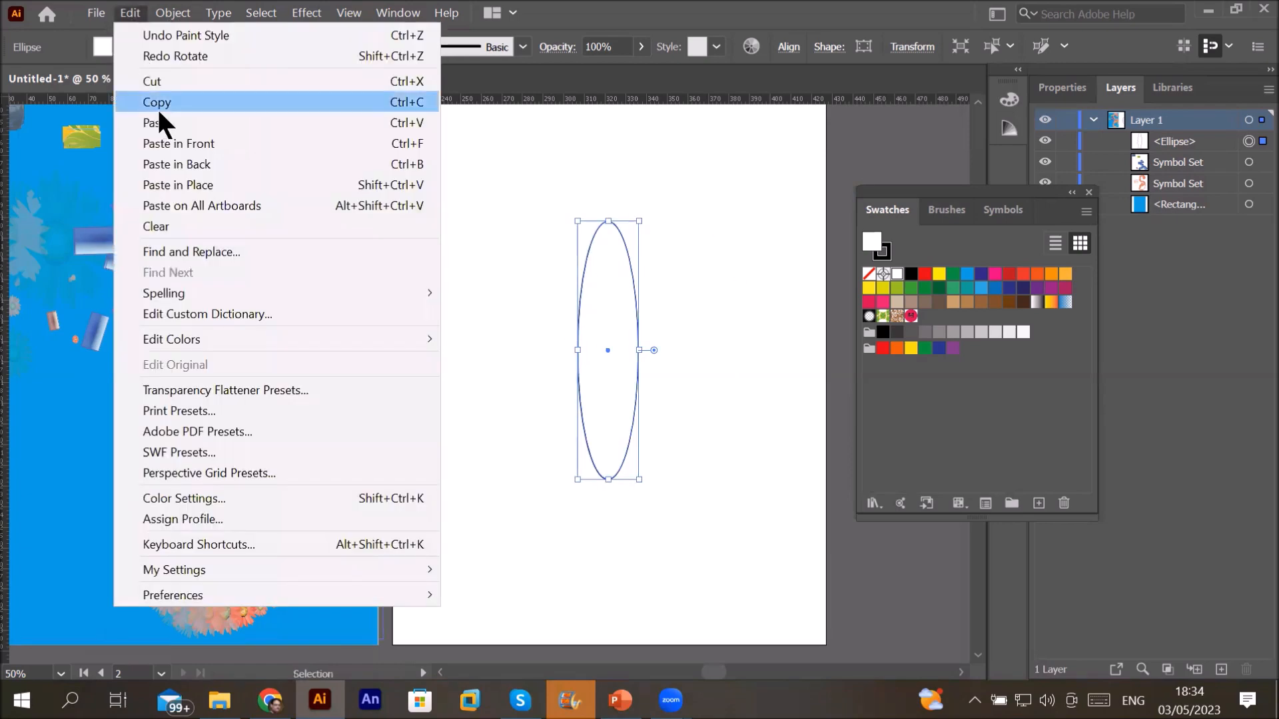
left_click(157, 102)
left_click(131, 15)
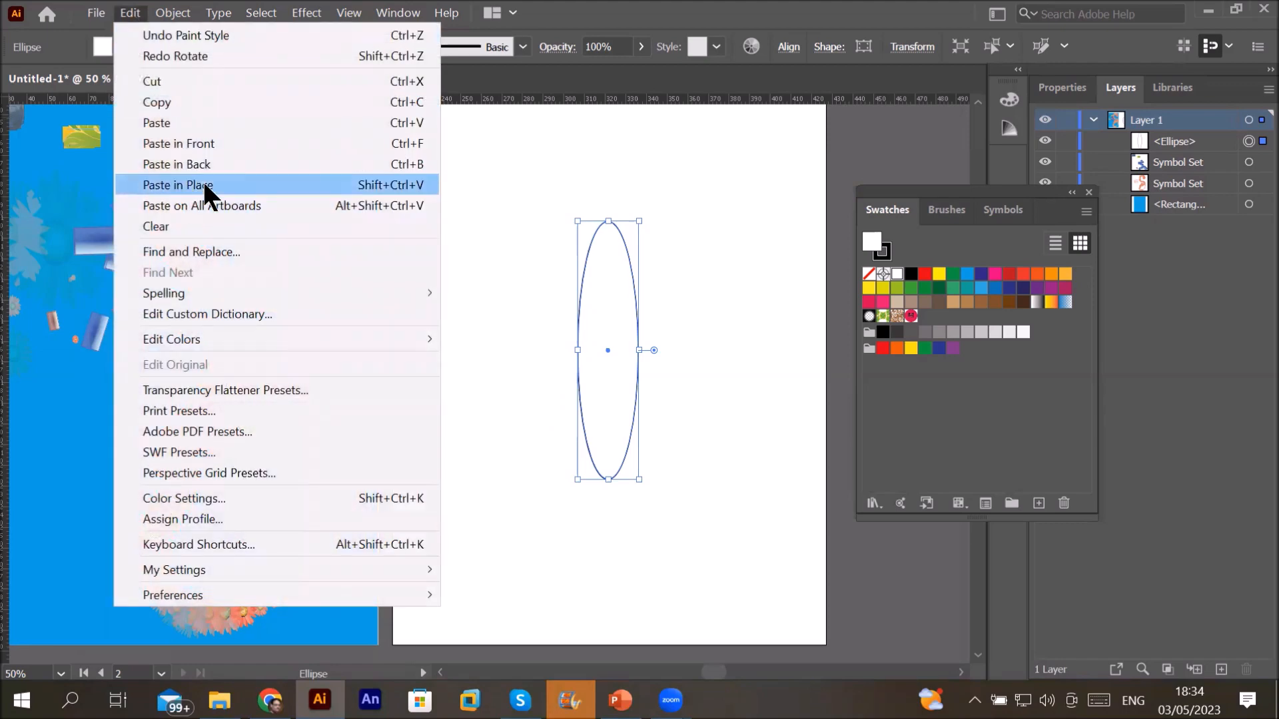
left_click(206, 143)
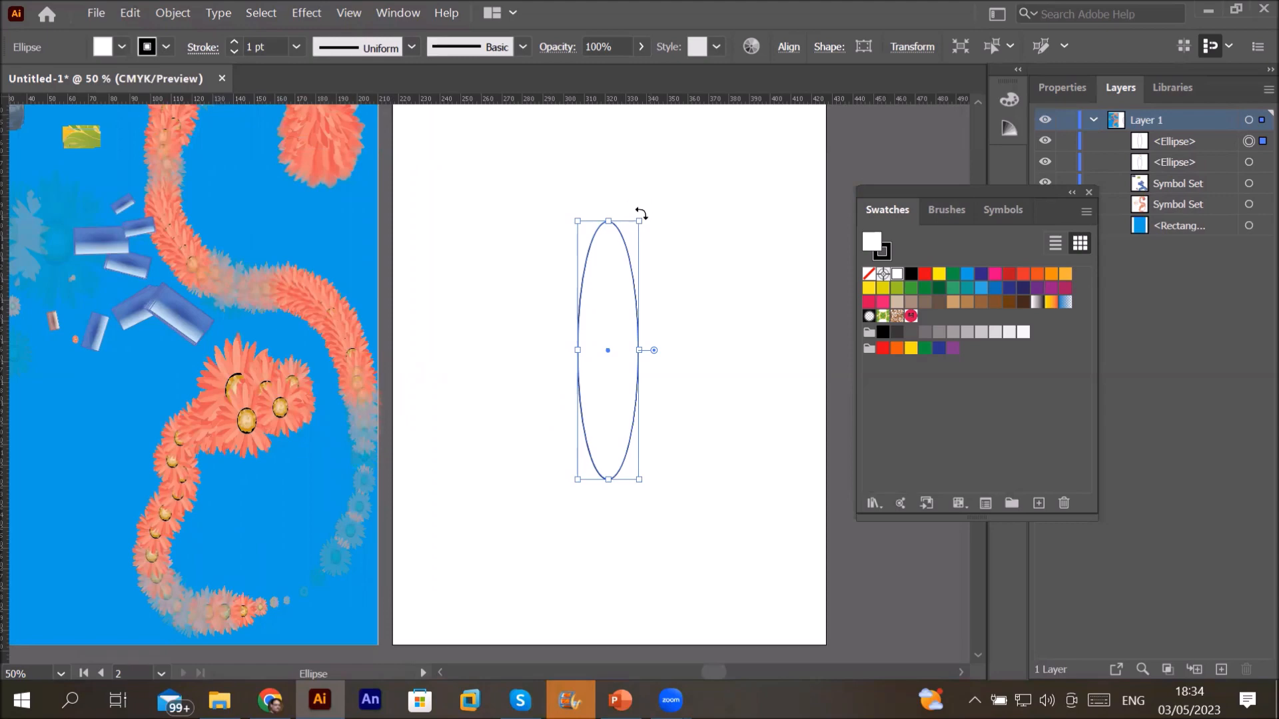
left_click_drag(641, 213, 728, 375)
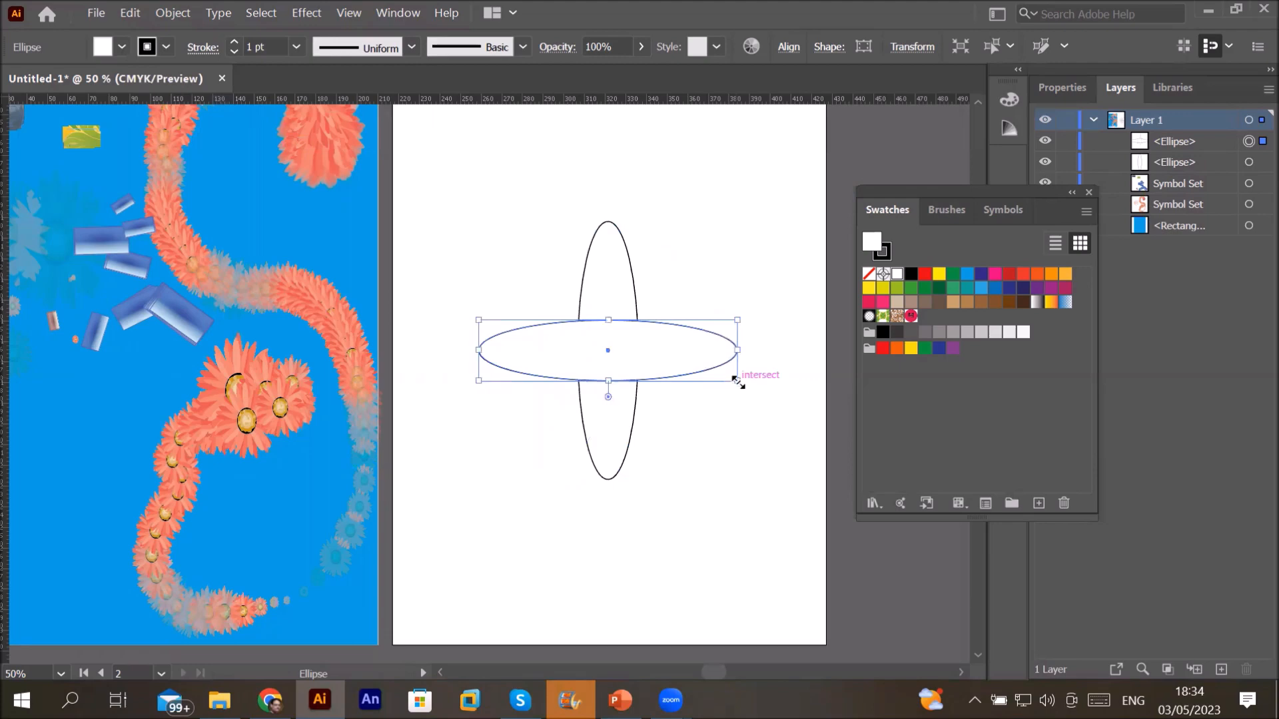
left_click_drag(742, 380, 738, 379)
Step: Toggle between the Ellipse and Selection tools, then bring up the Window menu
key("l")
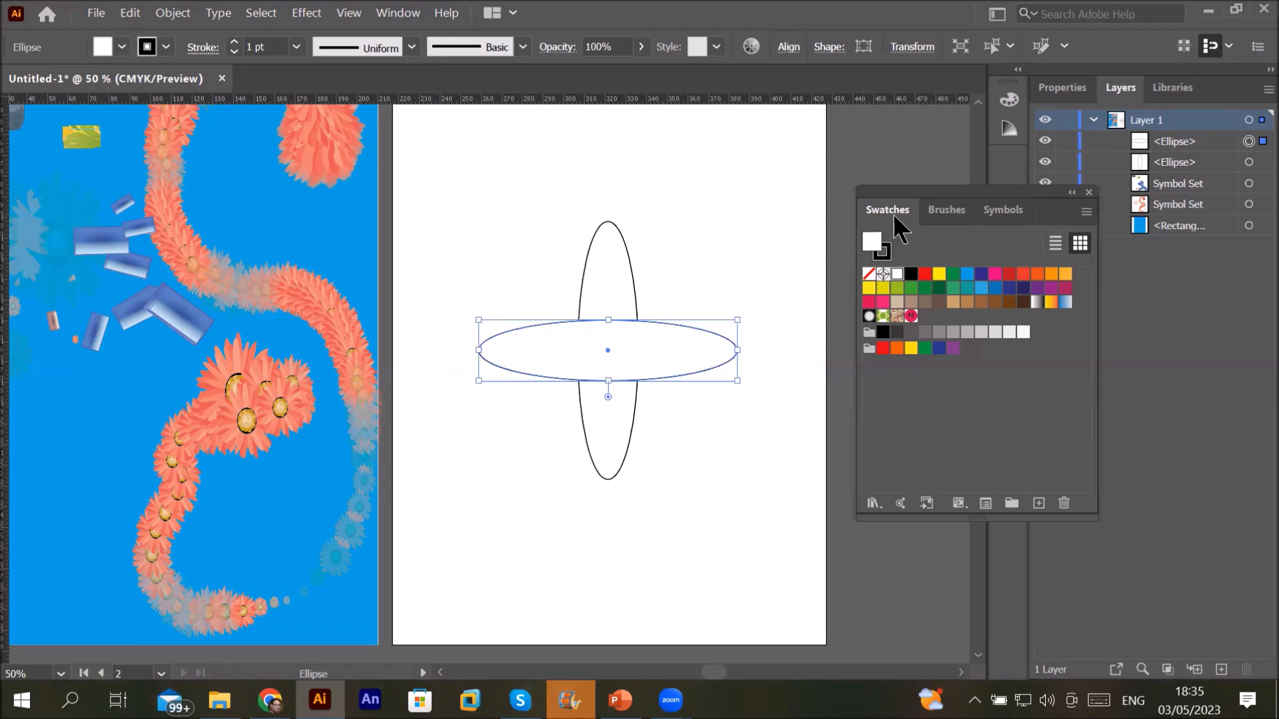
key("v")
key("l")
key("v")
left_click(399, 13)
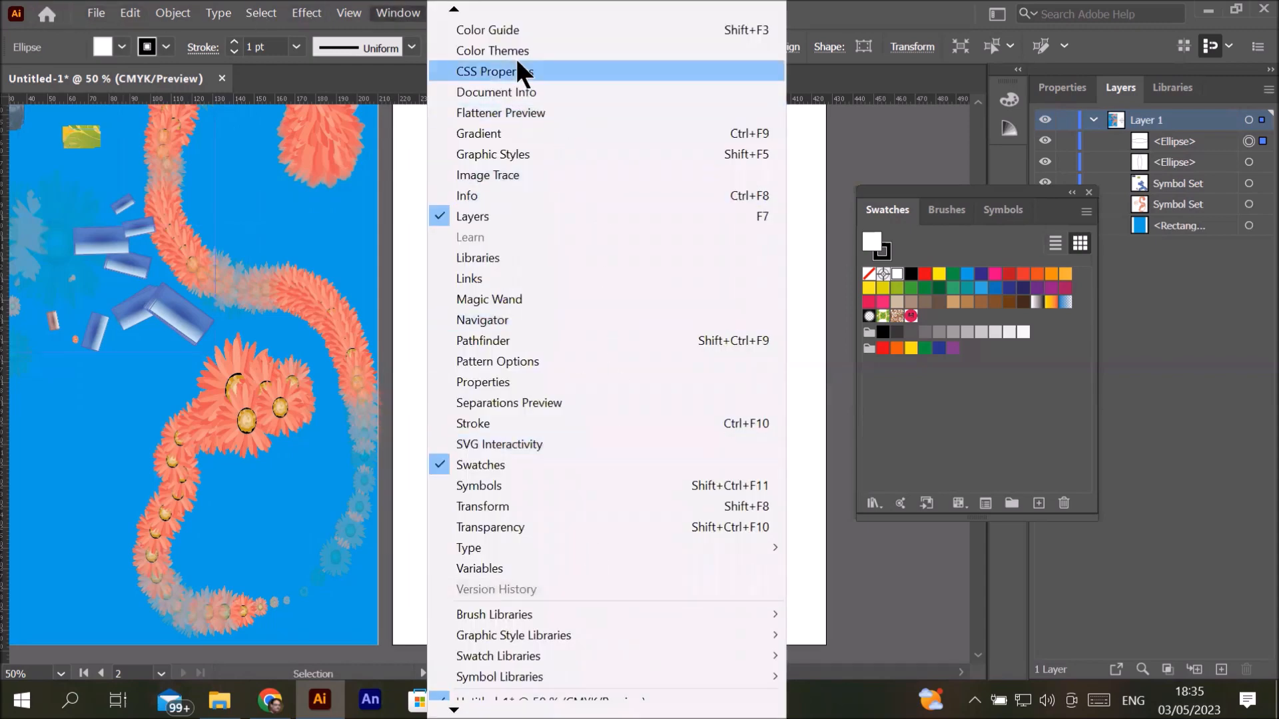
mouse_move(454, 9)
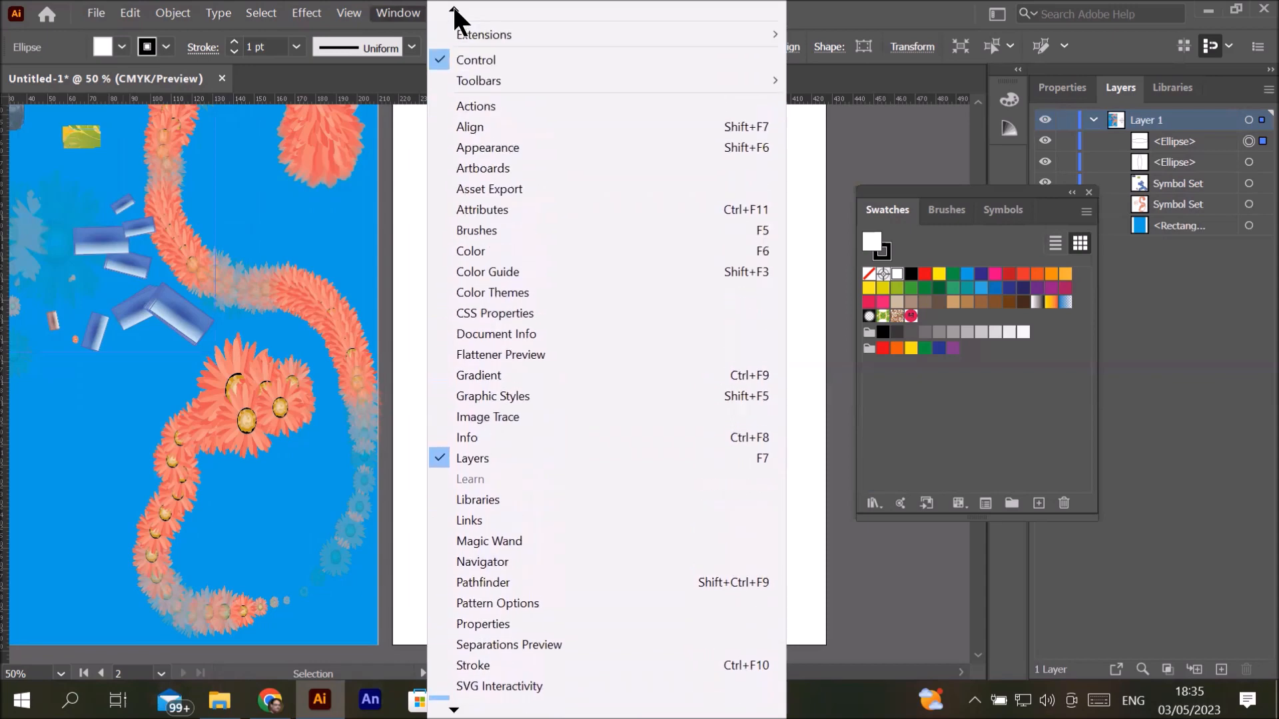
Step: Show the full toolbar via Window > Toolbars > Advanced
mouse_move(623, 84)
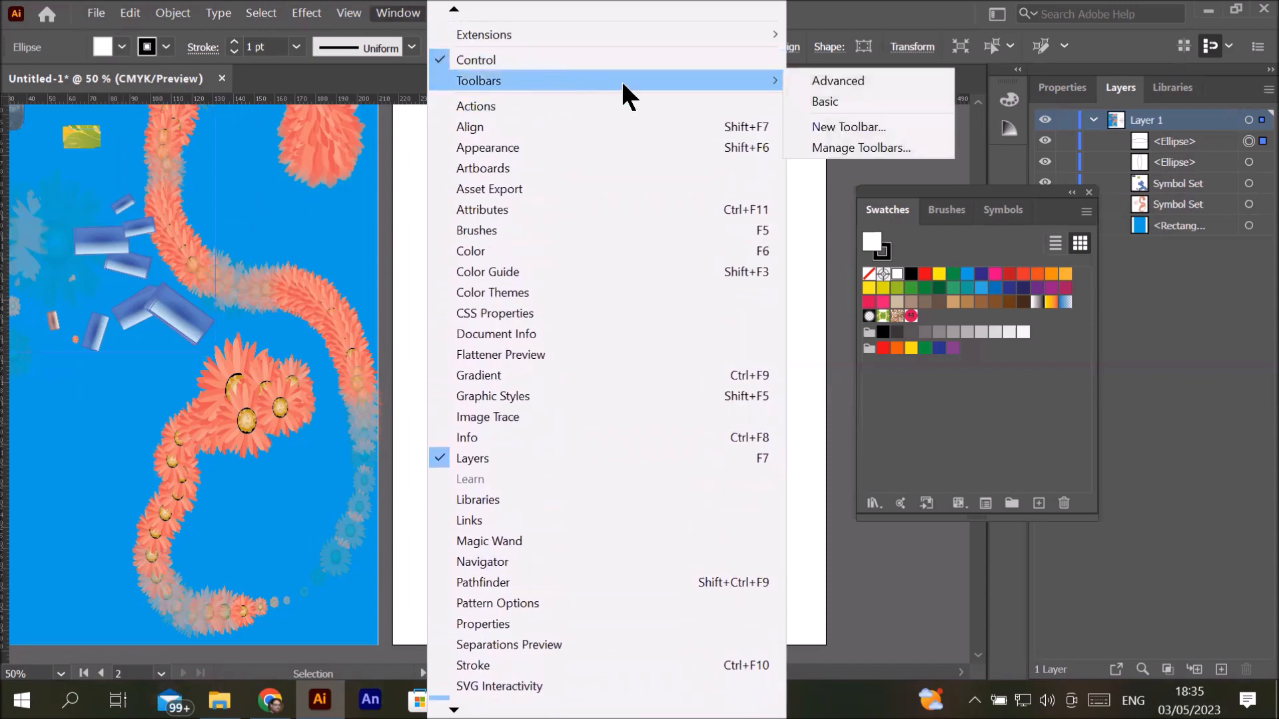
left_click(833, 80)
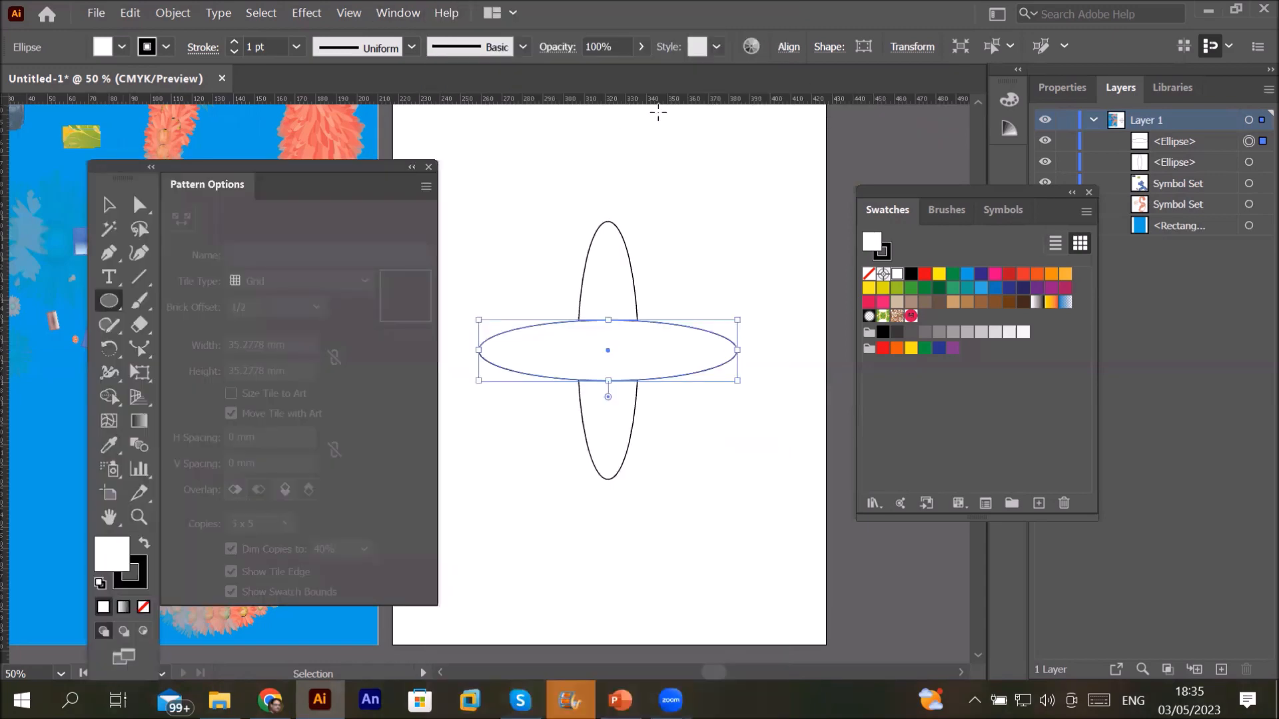
Step: Type 'PAttern' inside the horizontal ellipse and stretch it across most of its width
left_click(110, 277)
left_click(531, 344)
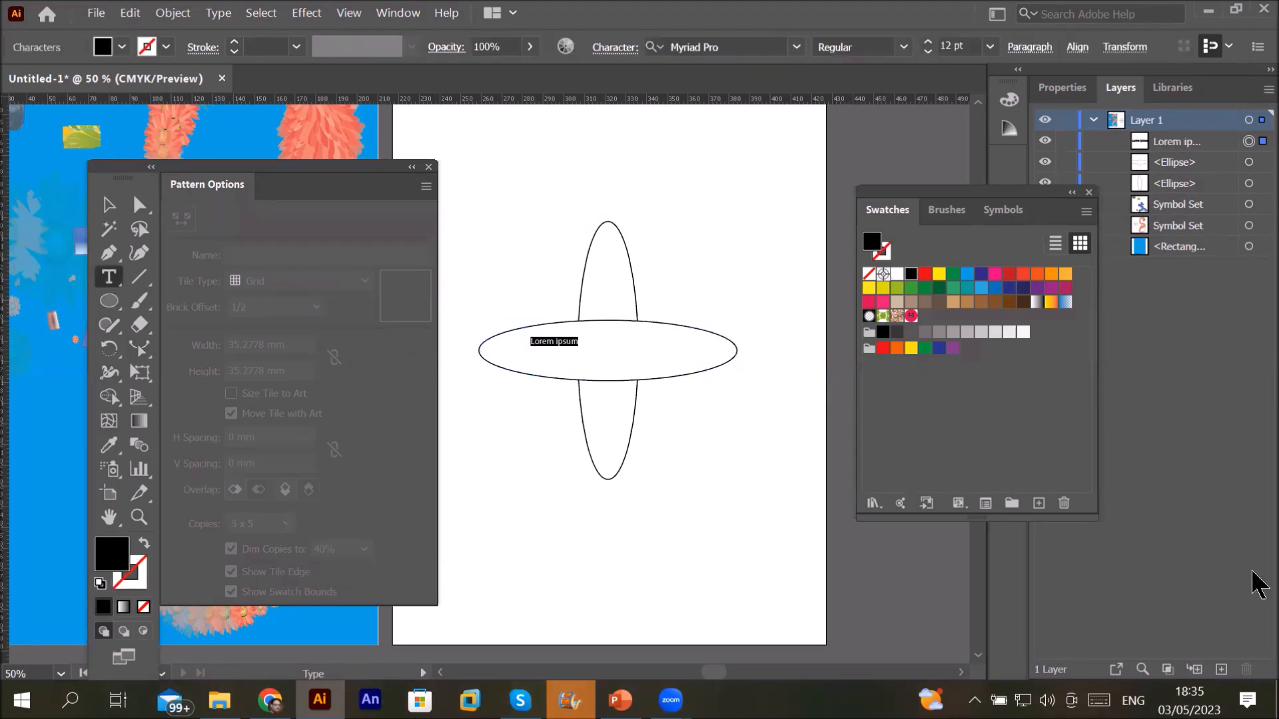
type("PA")
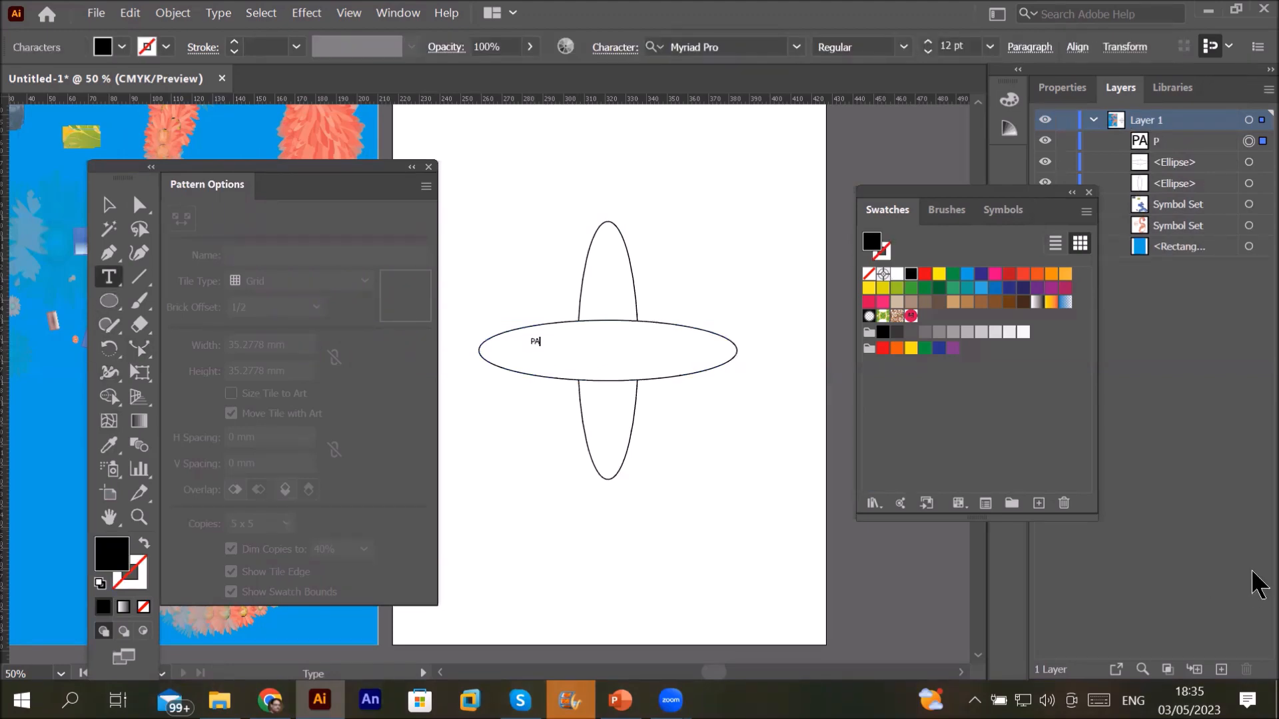
type("ttern")
left_click(110, 205)
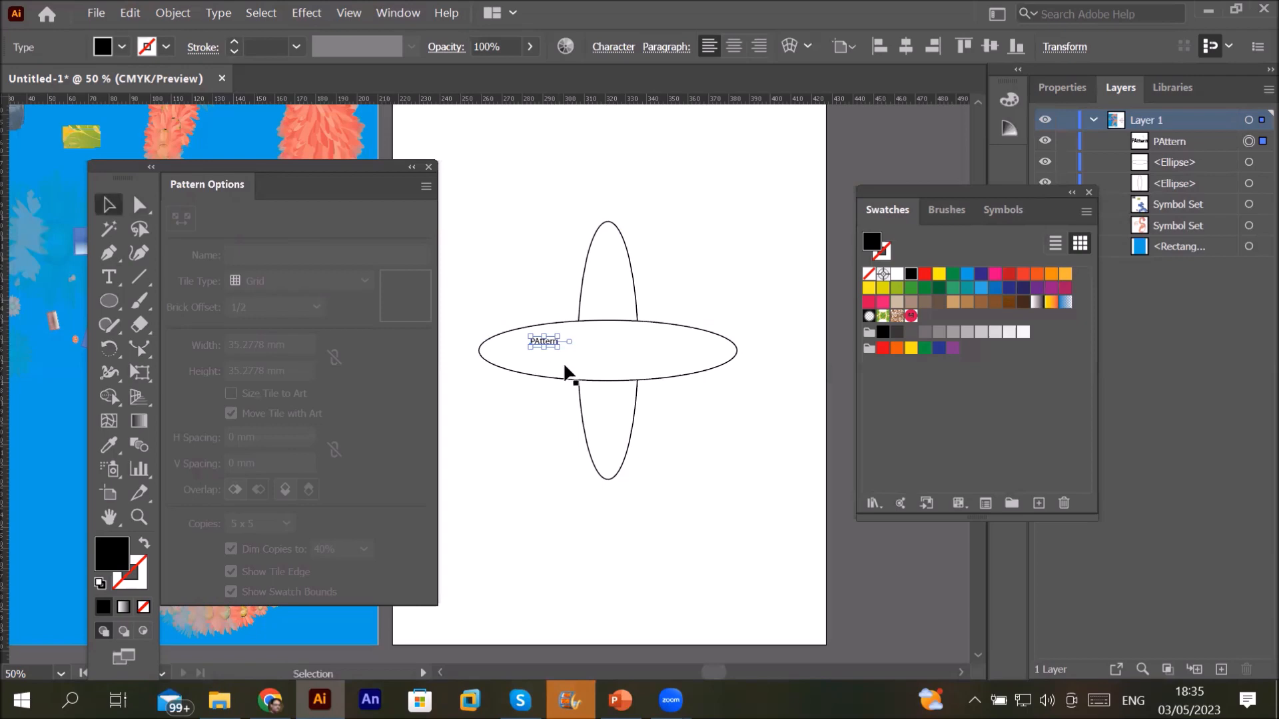
mouse_move(557, 347)
left_mouse_down()
mouse_move(712, 374)
mouse_move(586, 352)
mouse_move(637, 346)
mouse_move(535, 350)
left_mouse_up()
left_click_drag(656, 348, 700, 348)
left_click_drag(594, 344, 589, 351)
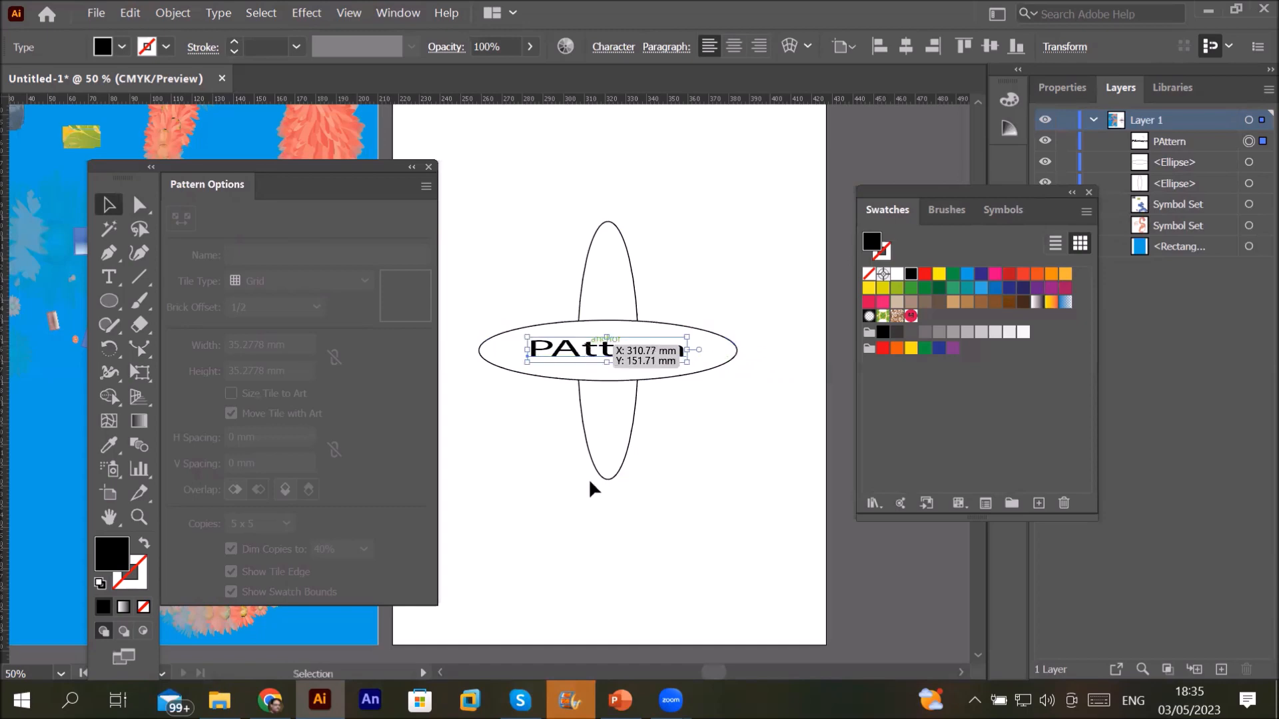
left_click(631, 303)
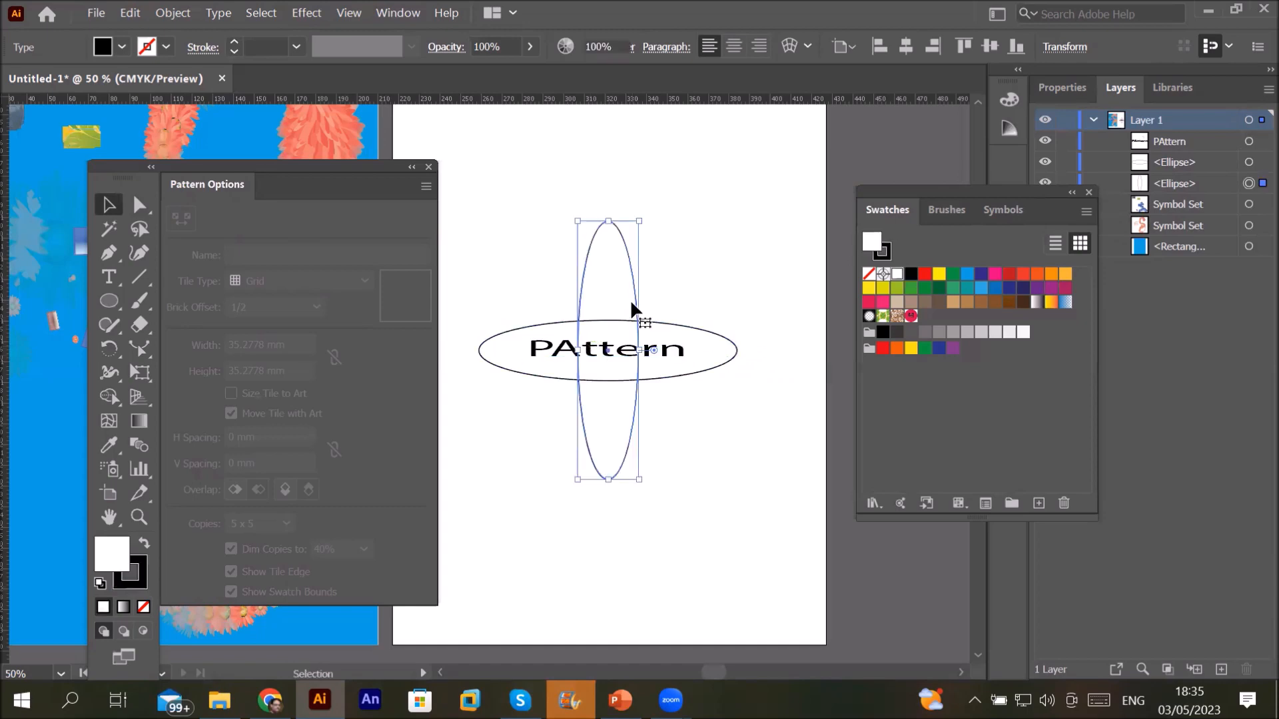
Step: Fill the vertical ellipse orange and the horizontal ellipse light grey
left_click(1051, 274)
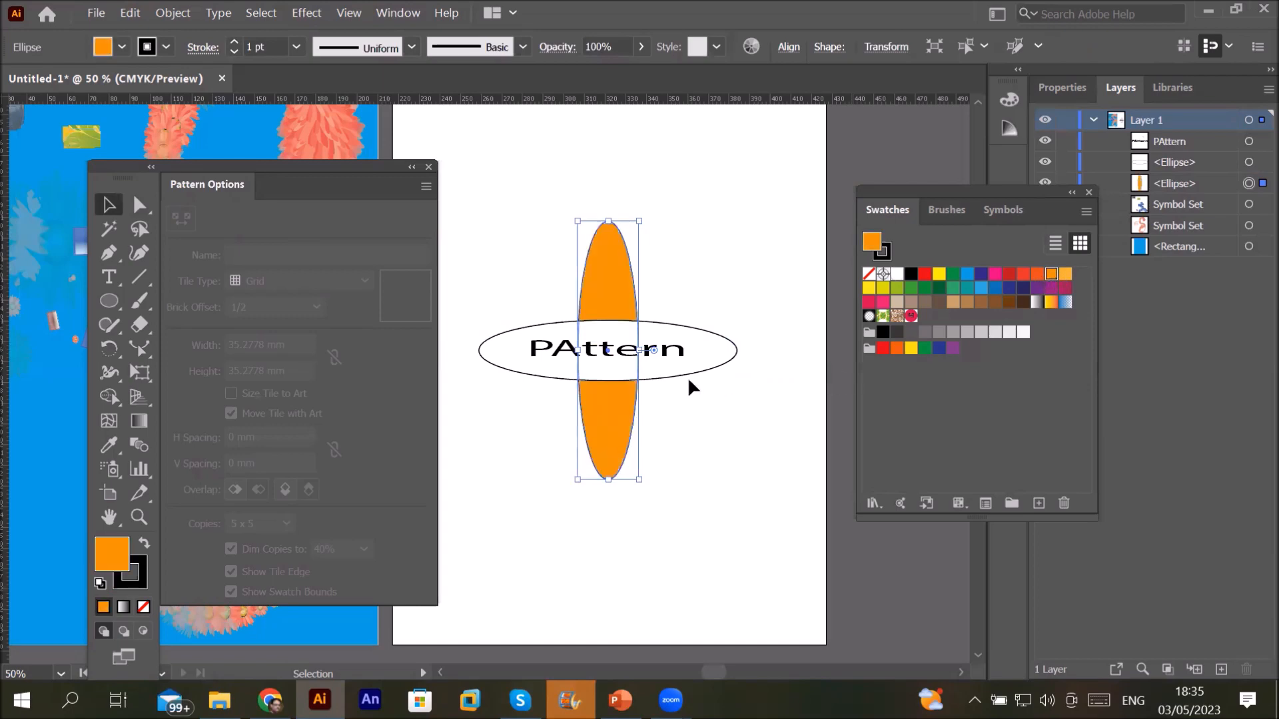
left_click(721, 354)
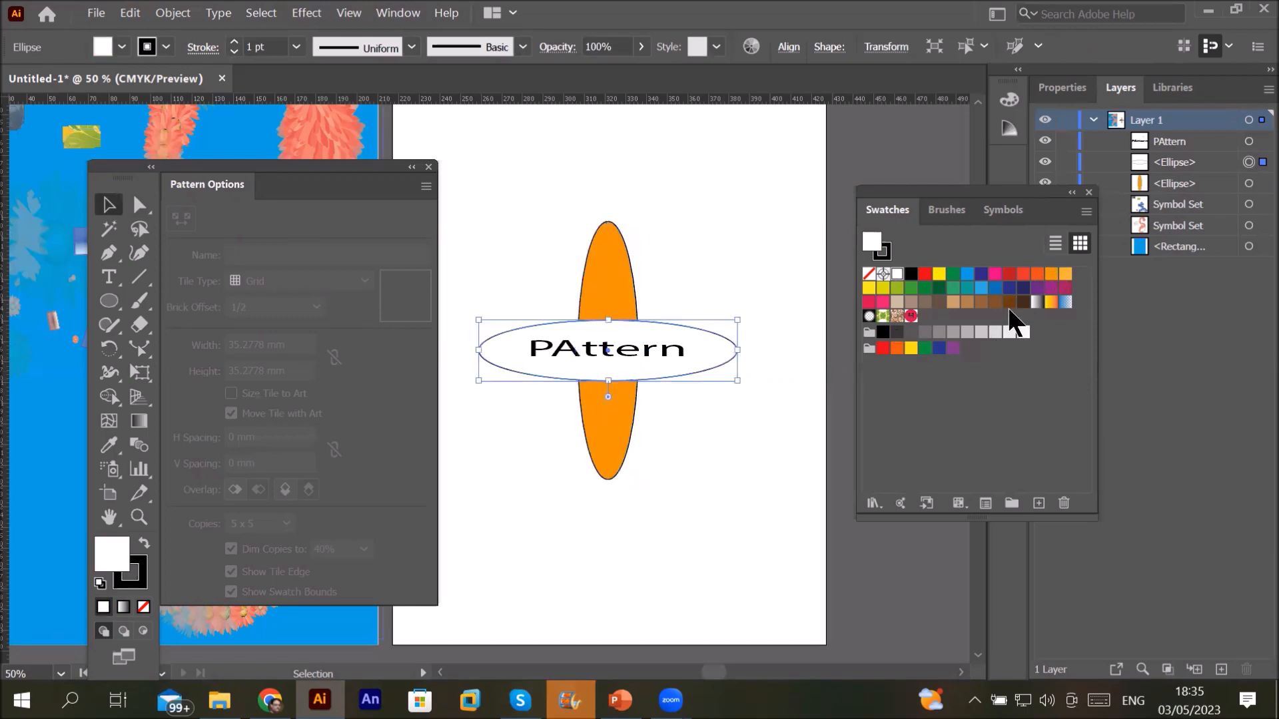
left_click(967, 332)
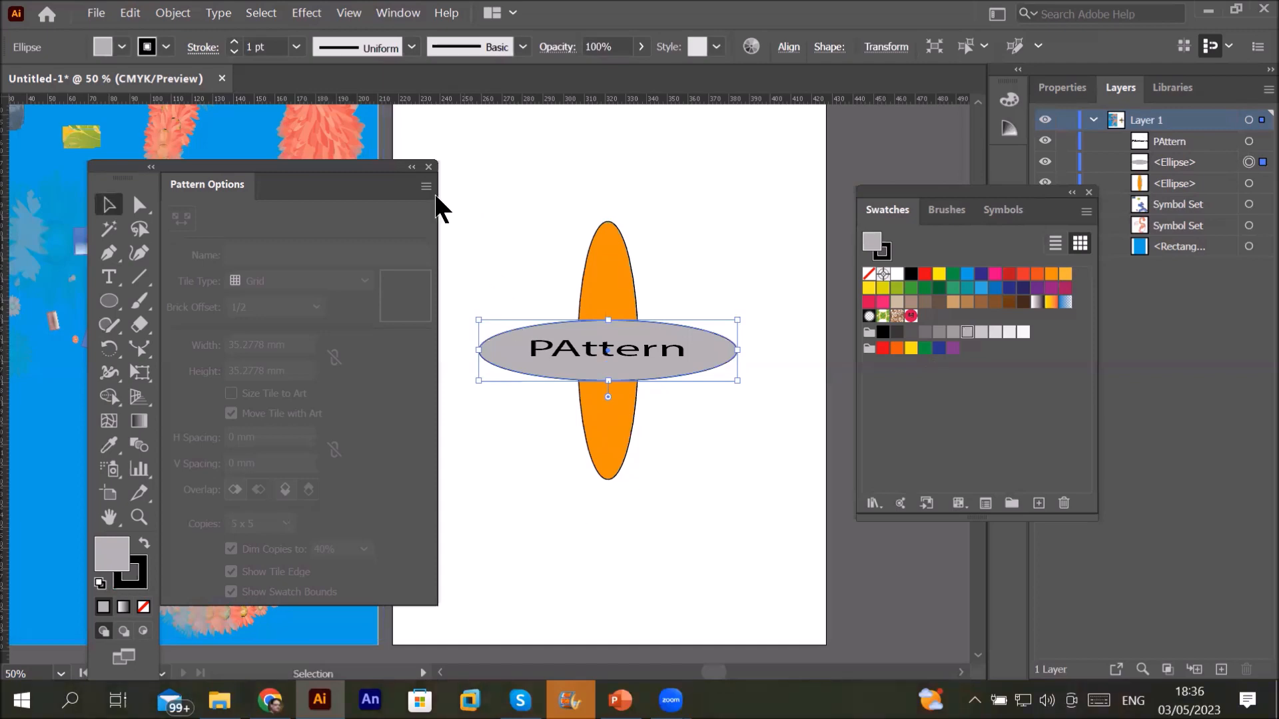
Step: Close Pattern Options and restore the Advanced toolbar from Window > Toolbars
left_click(429, 167)
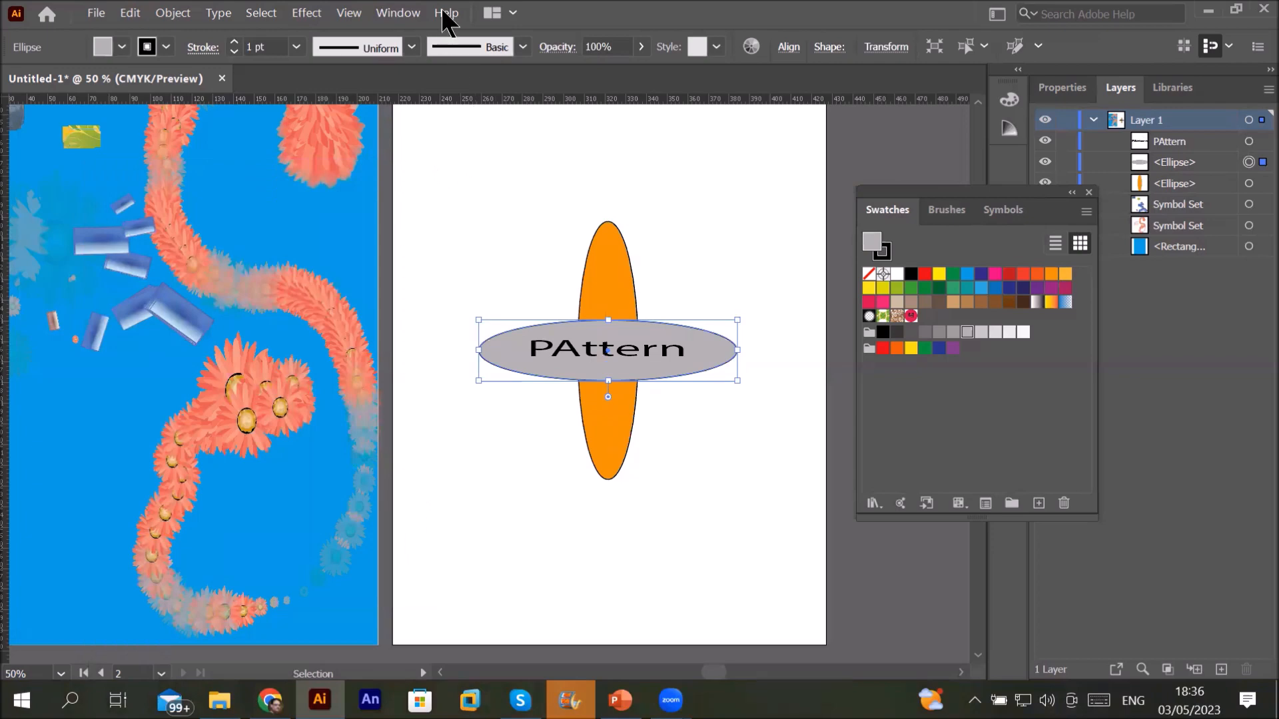
left_click(396, 17)
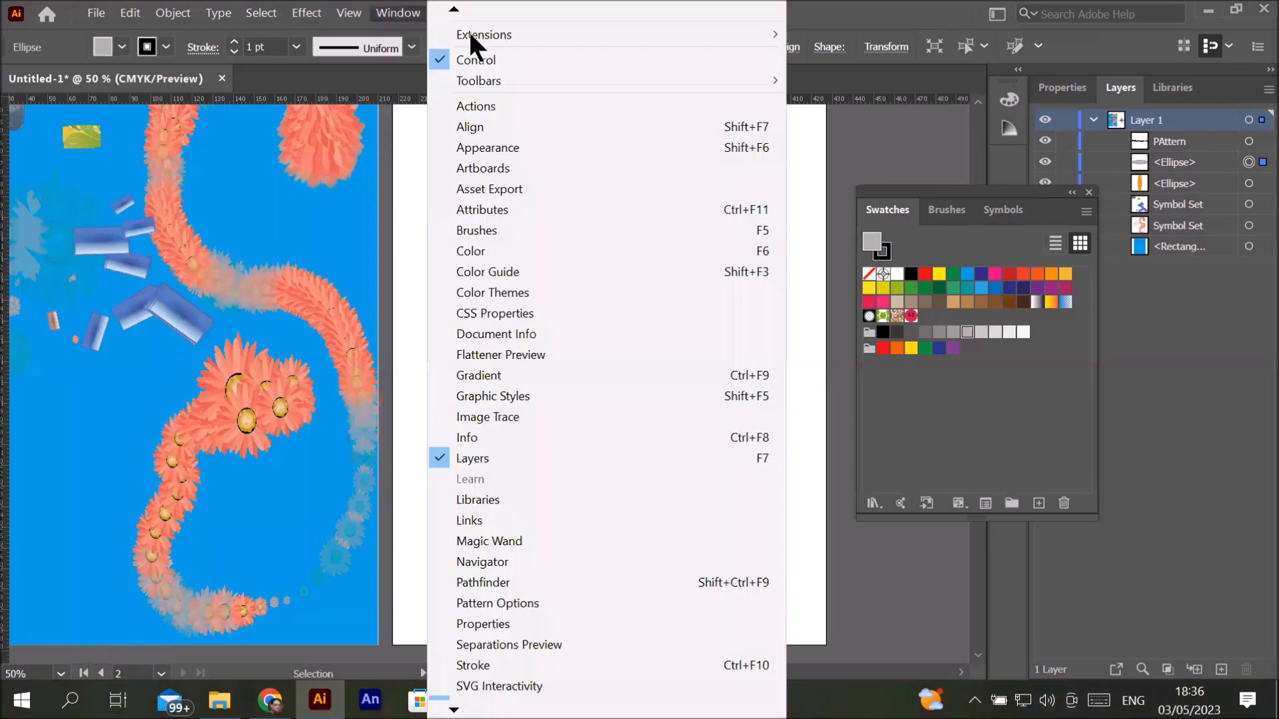
mouse_move(565, 77)
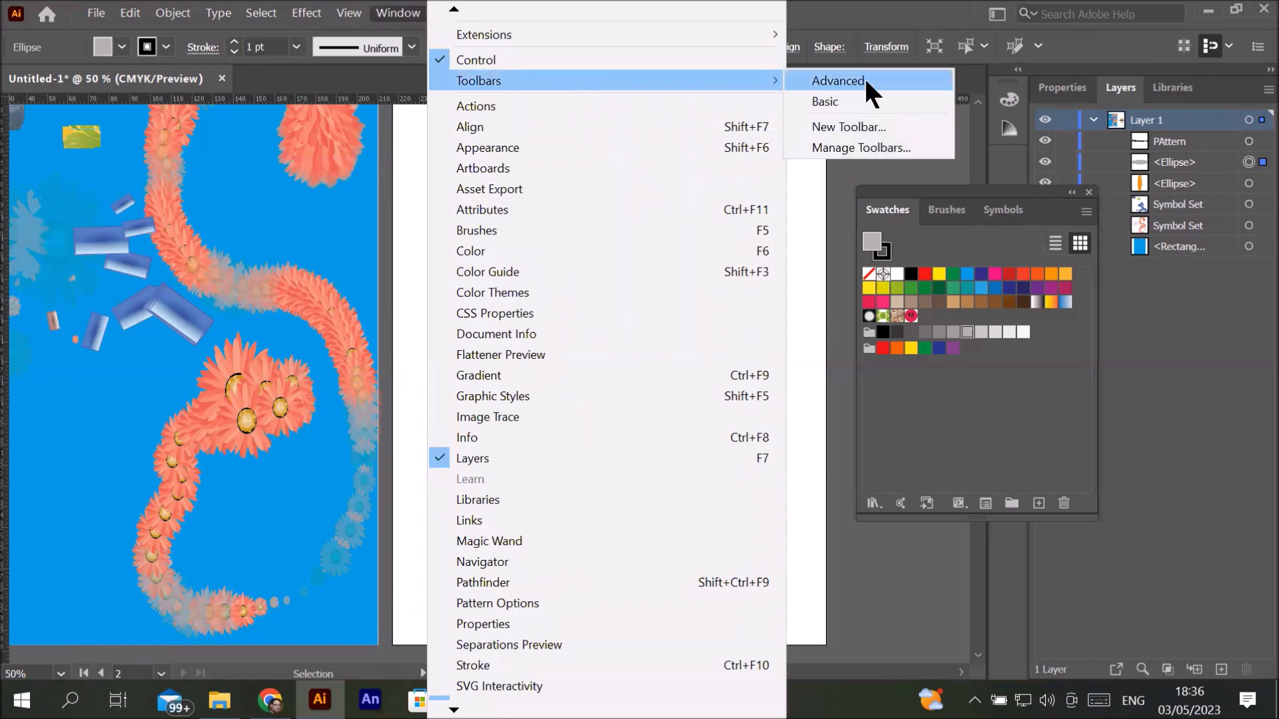
left_click(864, 77)
Step: Reposition the tools panel group and marquee-select both ellipses with the text
left_click_drag(313, 177, 360, 176)
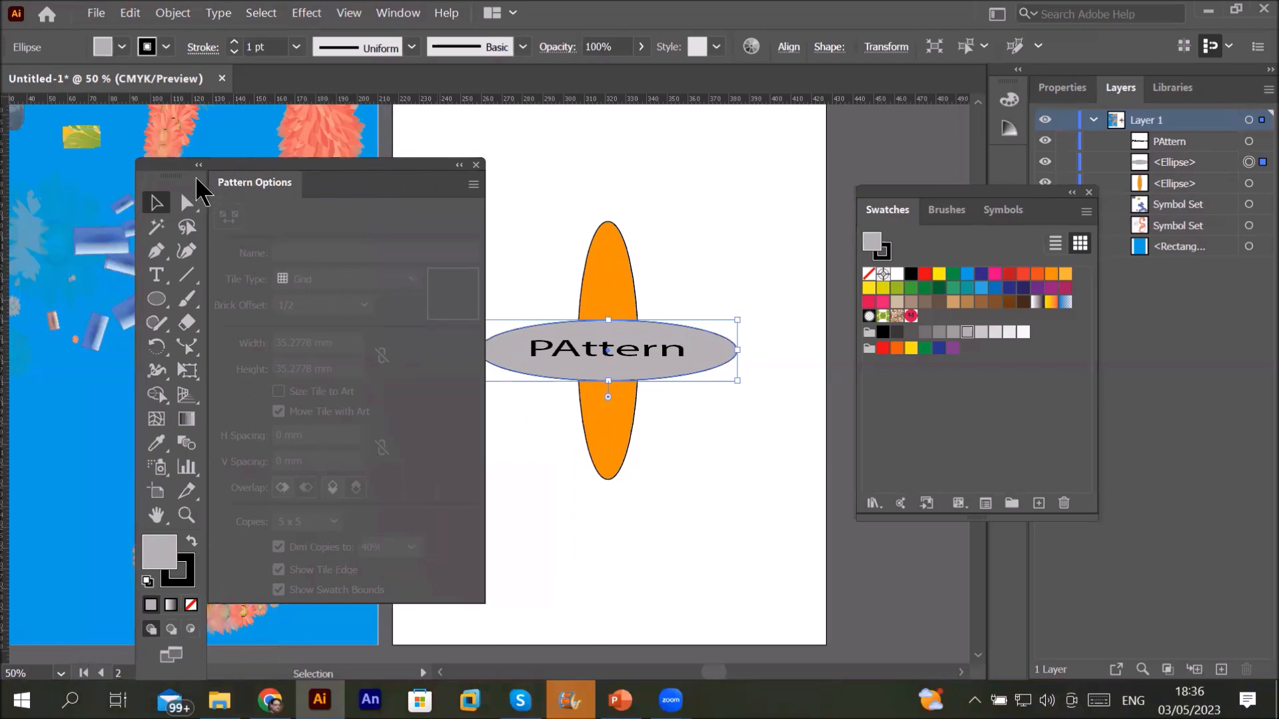
left_click_drag(182, 162, 142, 163)
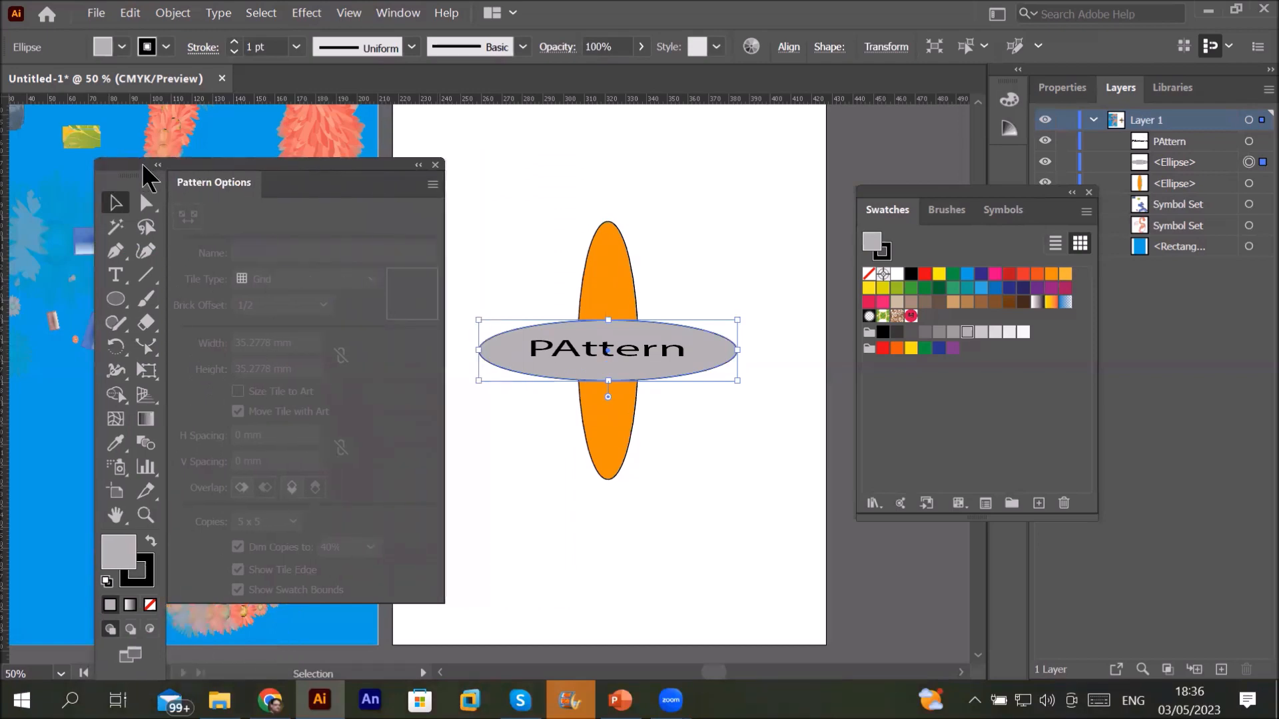
left_click_drag(467, 178, 761, 522)
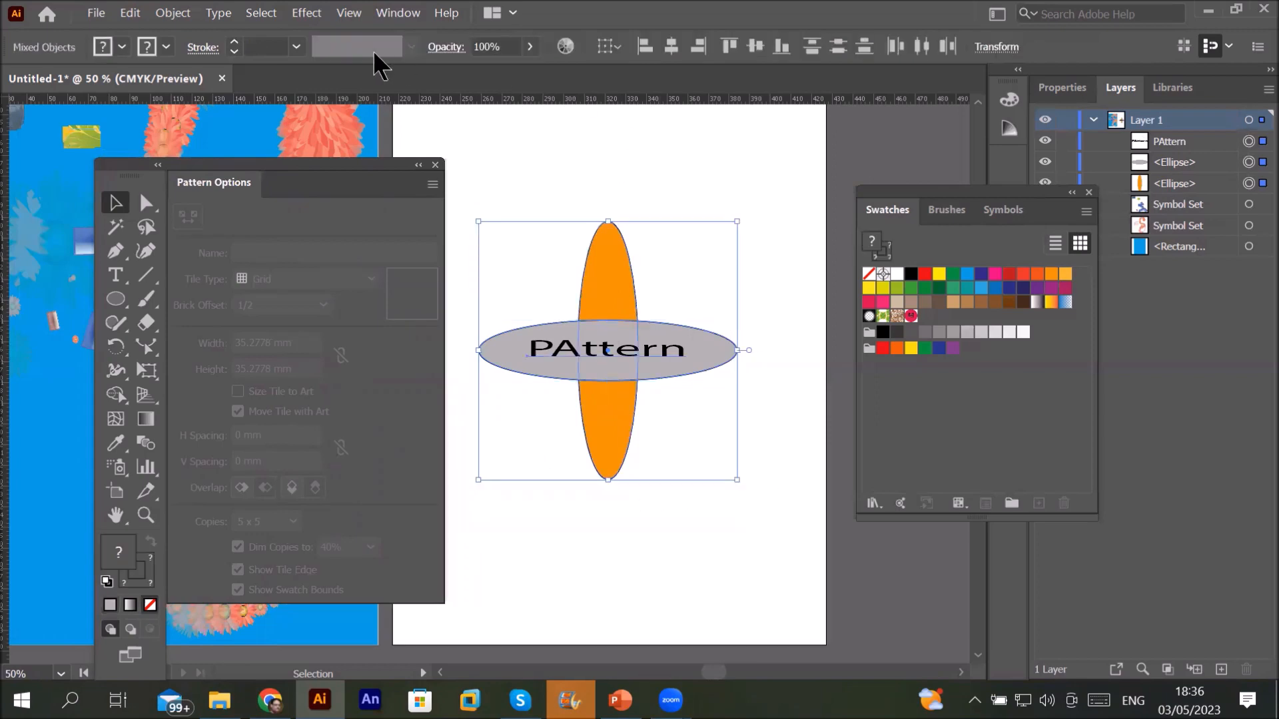
Step: Apply Object > Pattern > Make to the selected ellipses and PAttern text and confirm the notice
left_click(173, 14)
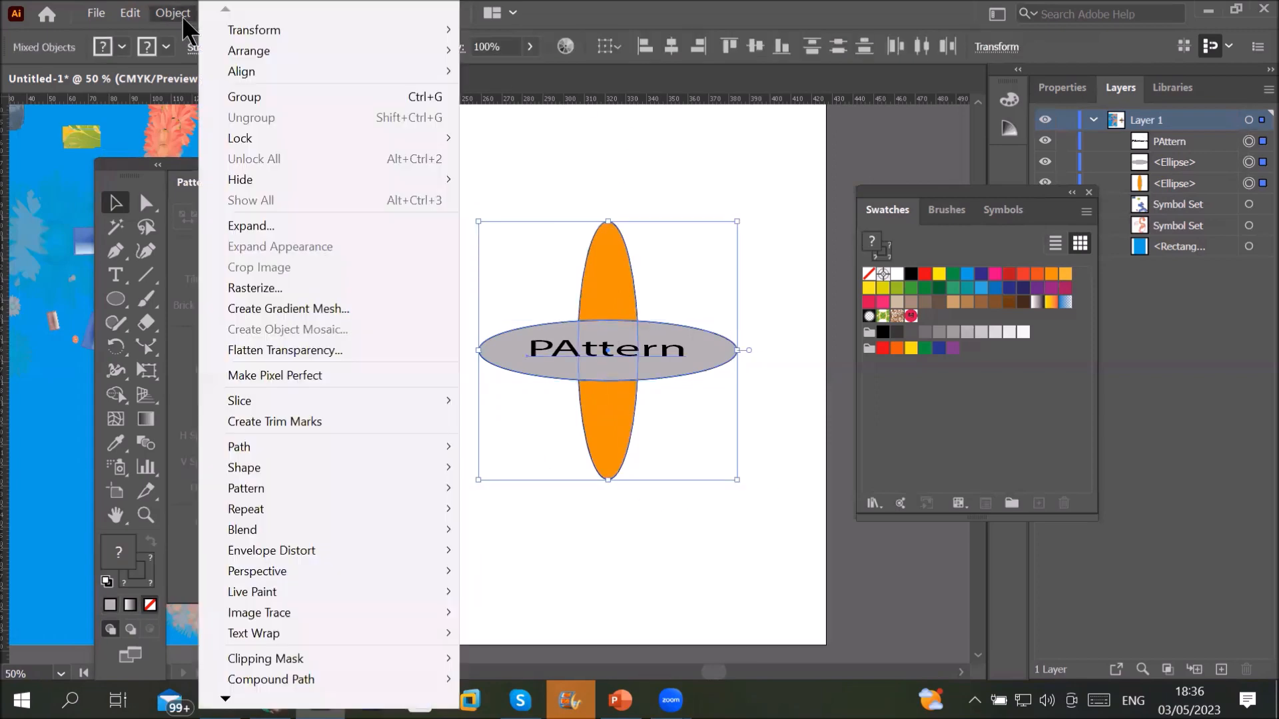
mouse_move(282, 490)
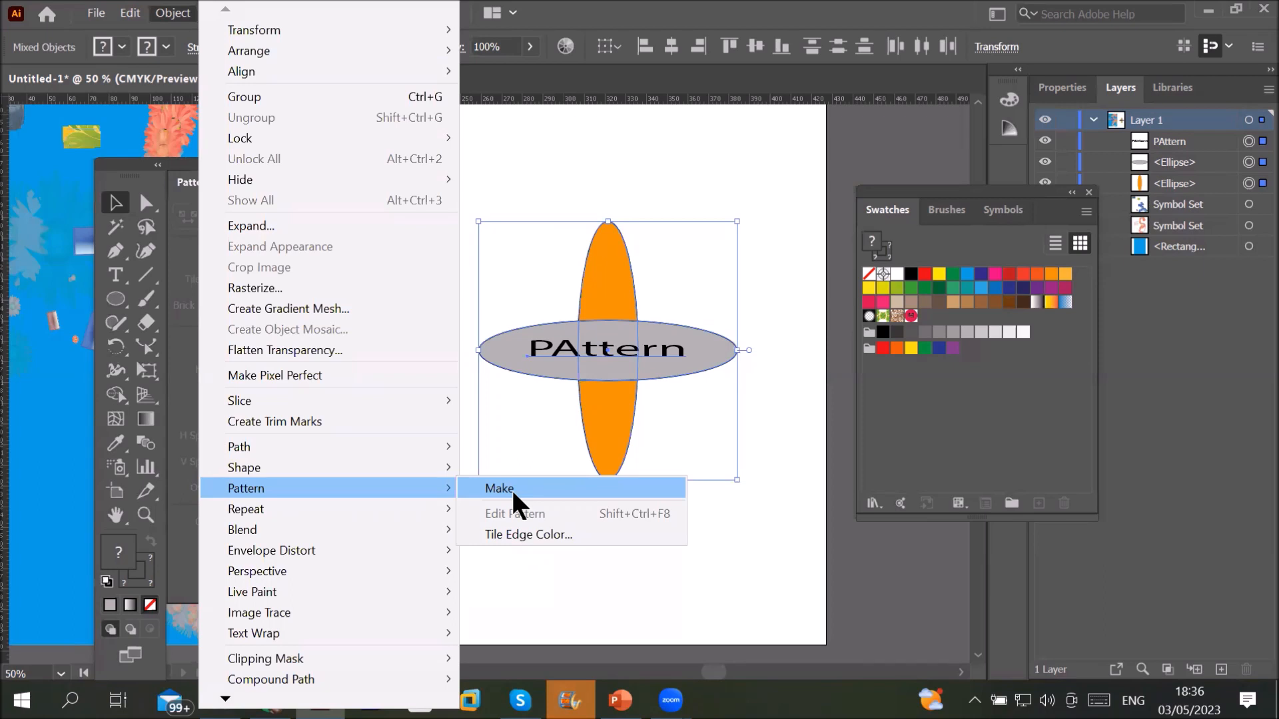
left_click(512, 493)
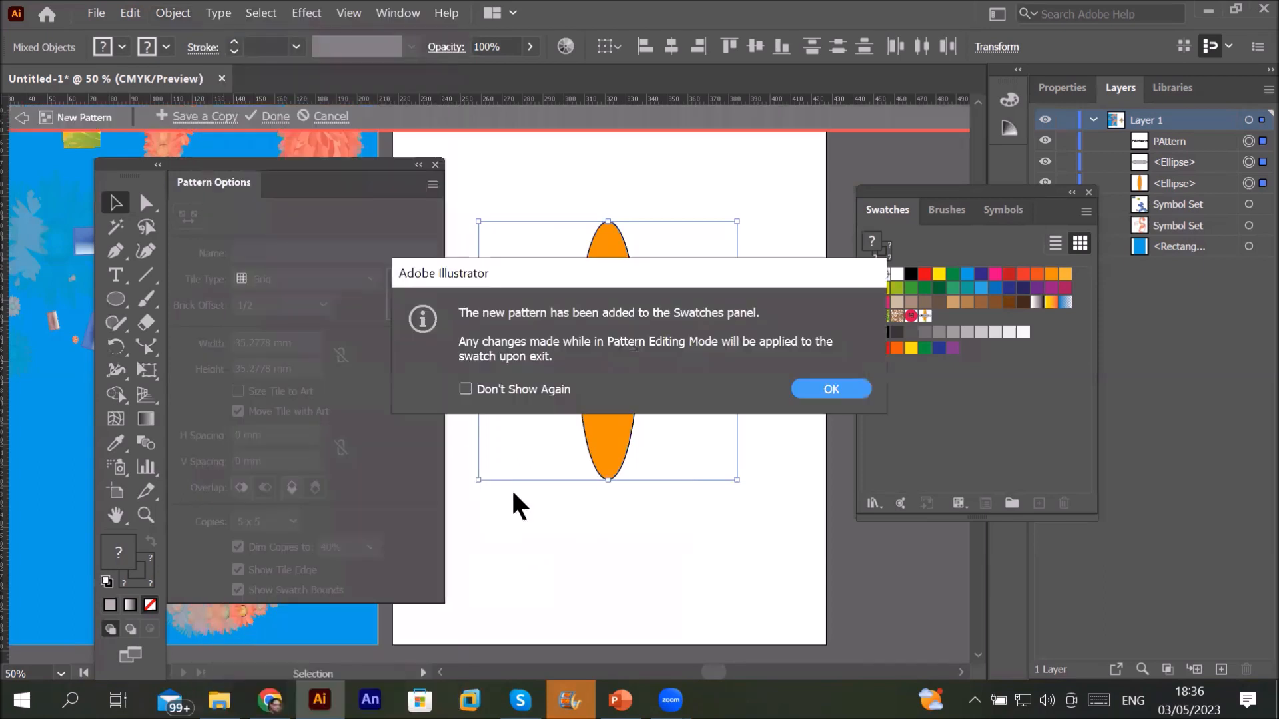
left_click(817, 391)
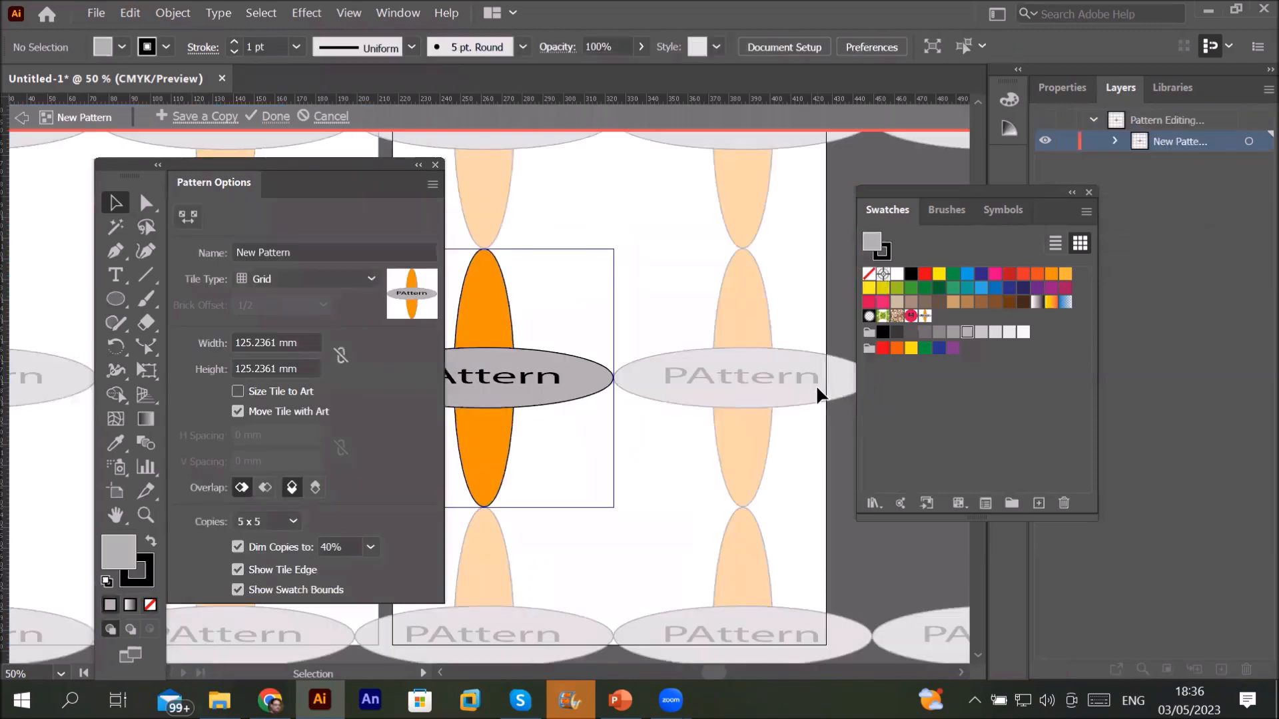
Step: Preview the Brick by Row, Brick by Column, Hex by Column and Hex by Row tile layouts
scroll(628, 285, "down", 2)
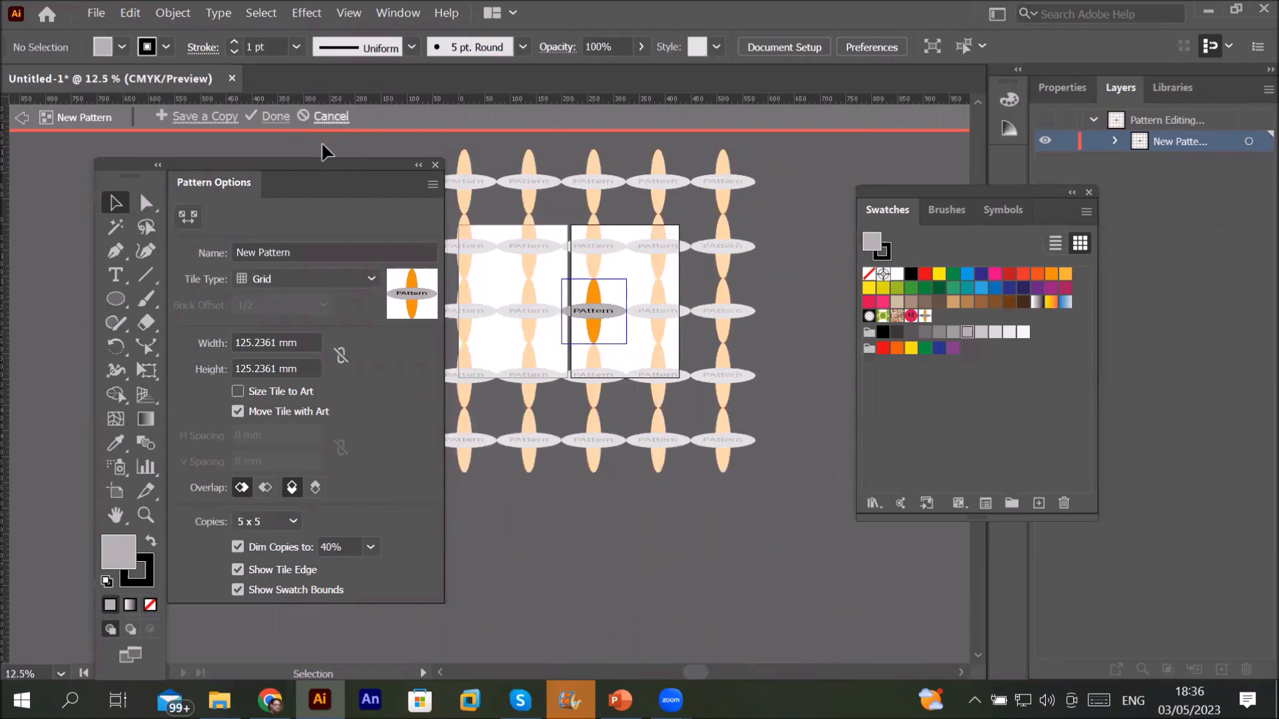
left_click_drag(282, 169, 255, 167)
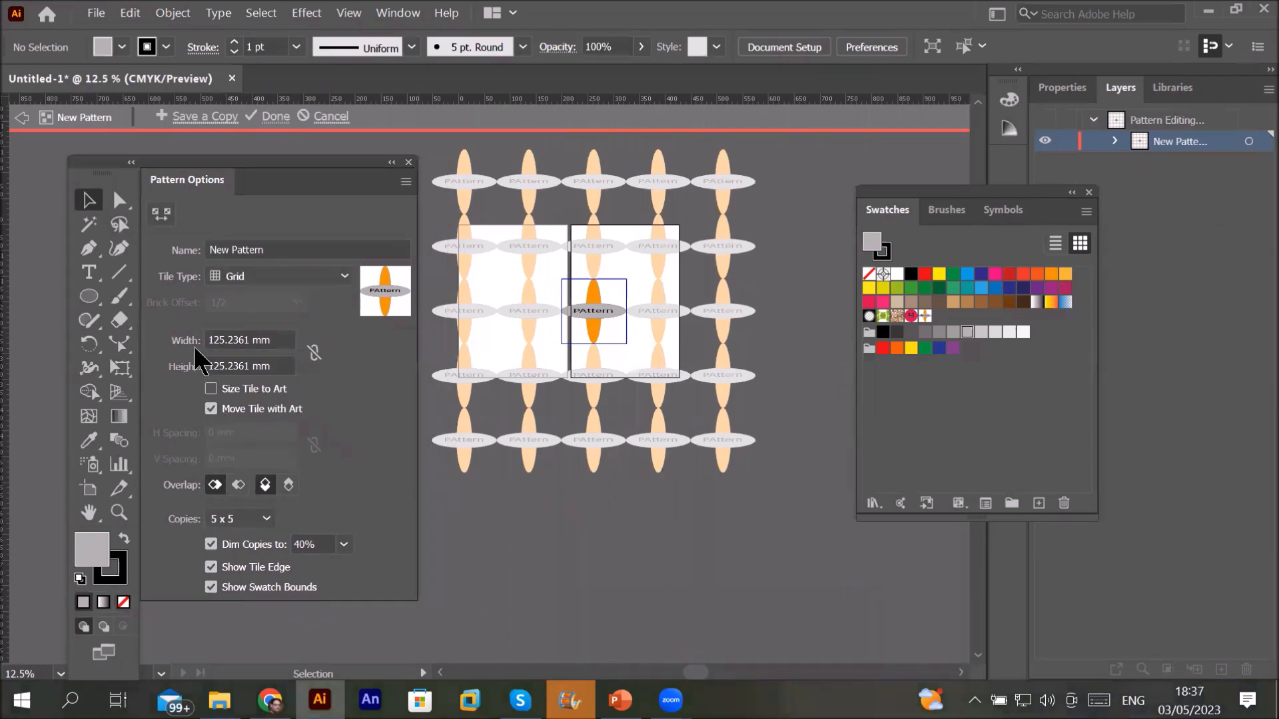
left_click(325, 273)
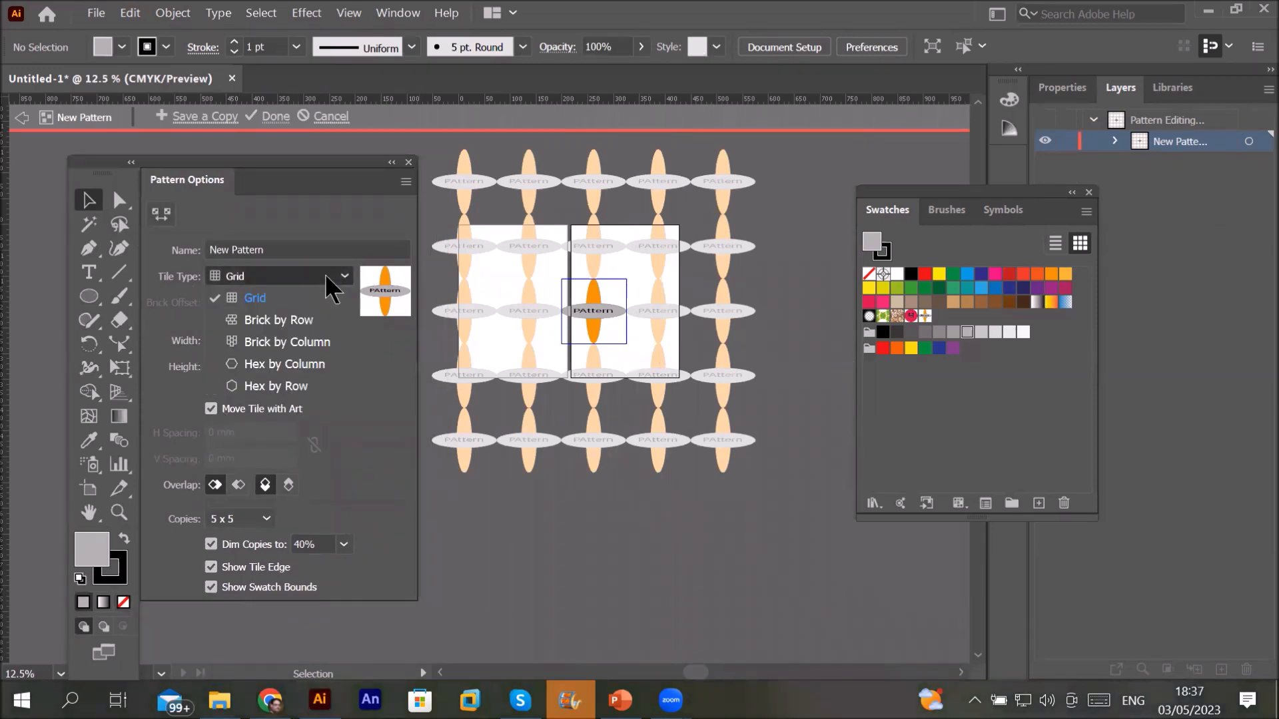
left_click(313, 325)
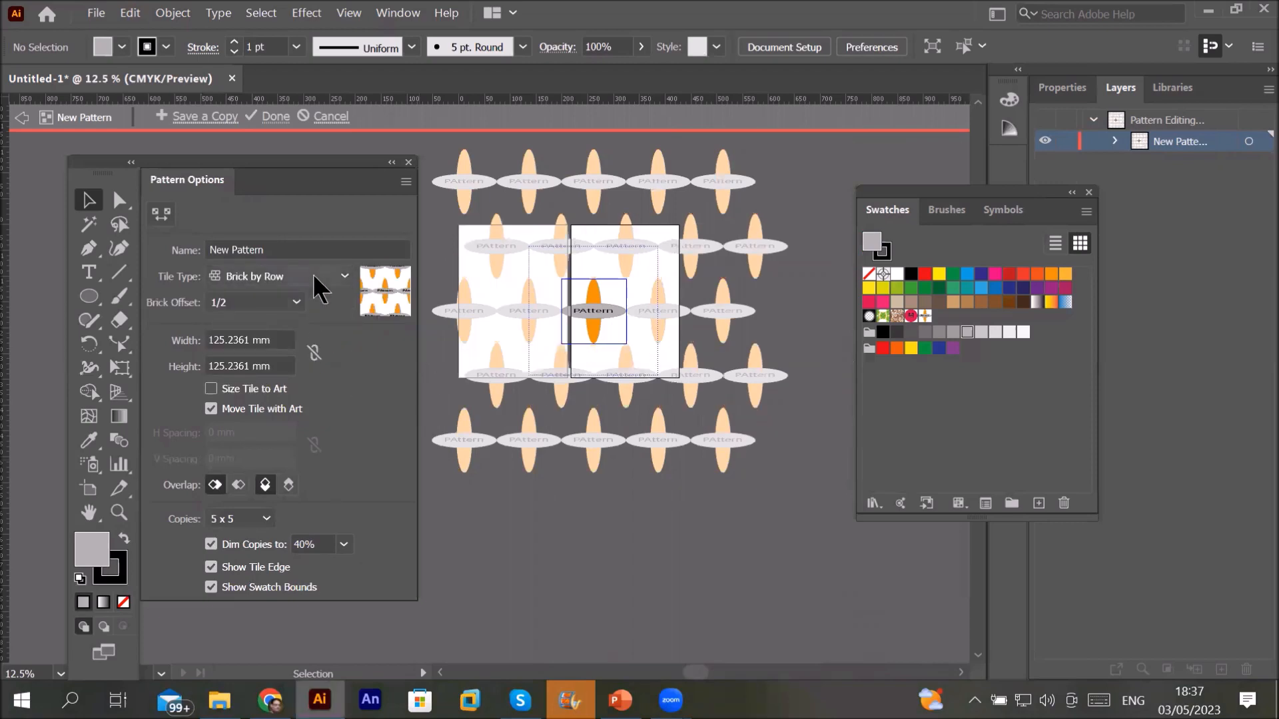
left_click(313, 274)
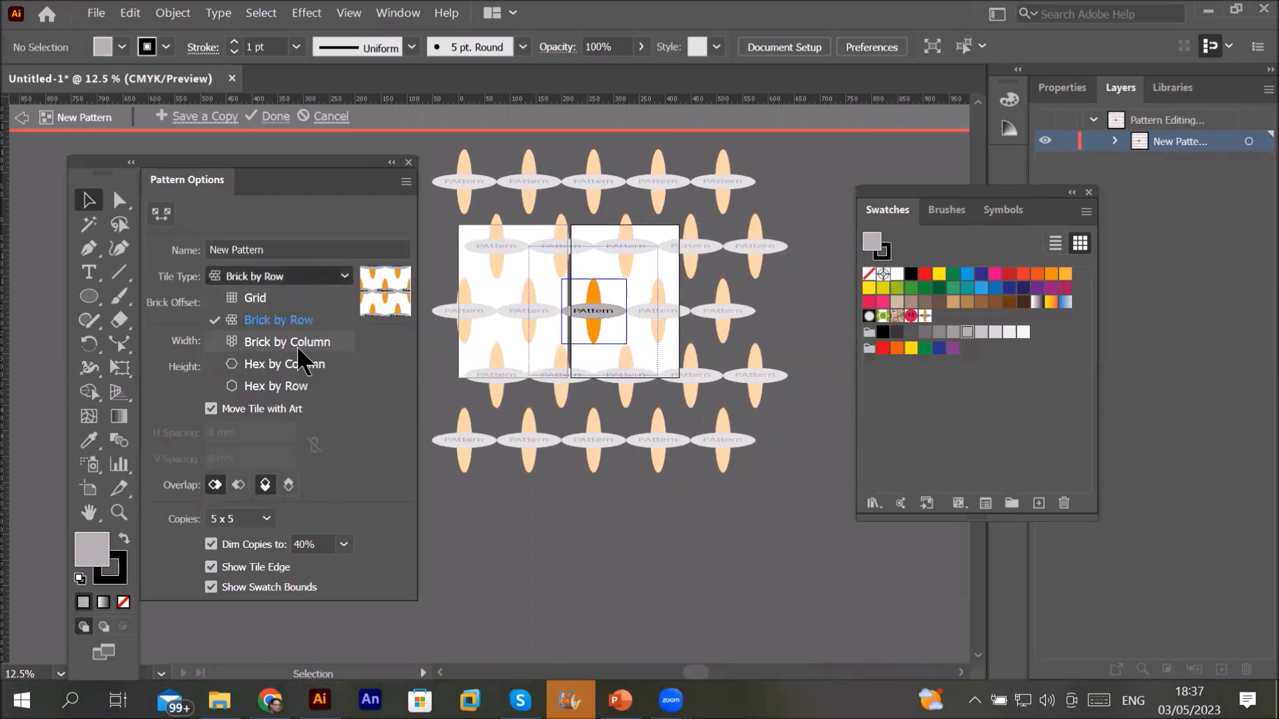
left_click(297, 345)
left_click(325, 274)
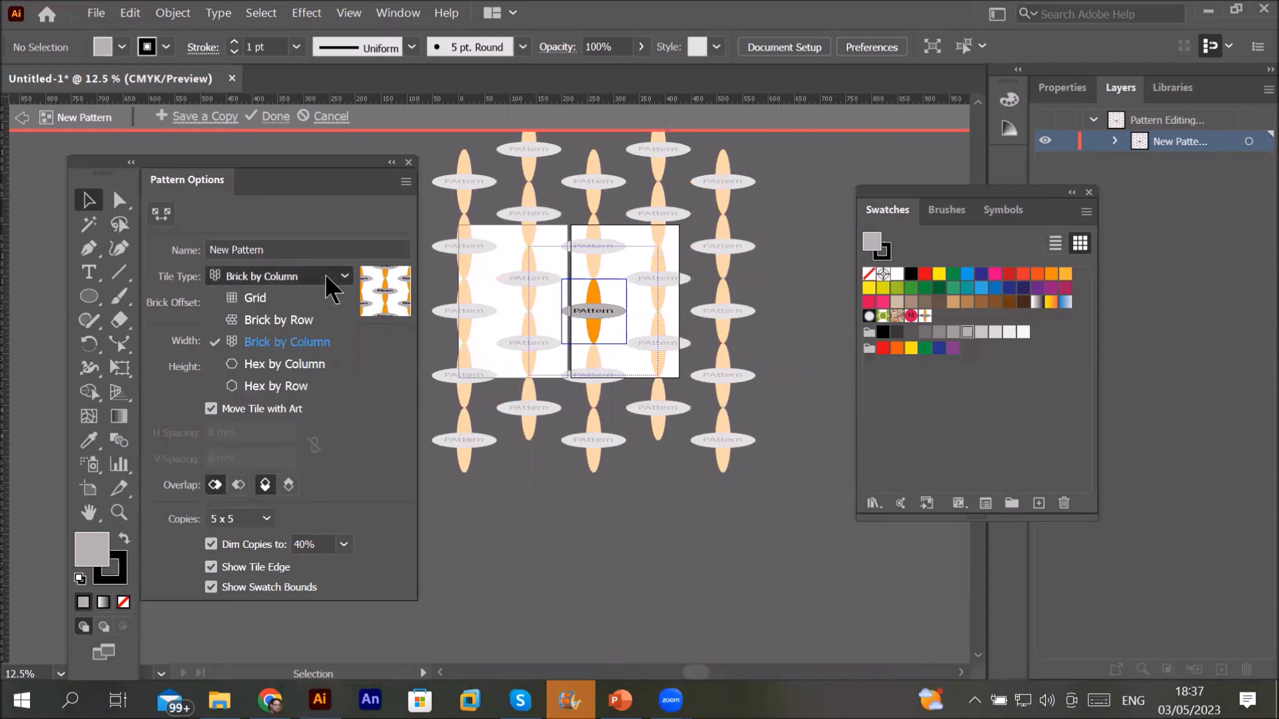
left_click(306, 365)
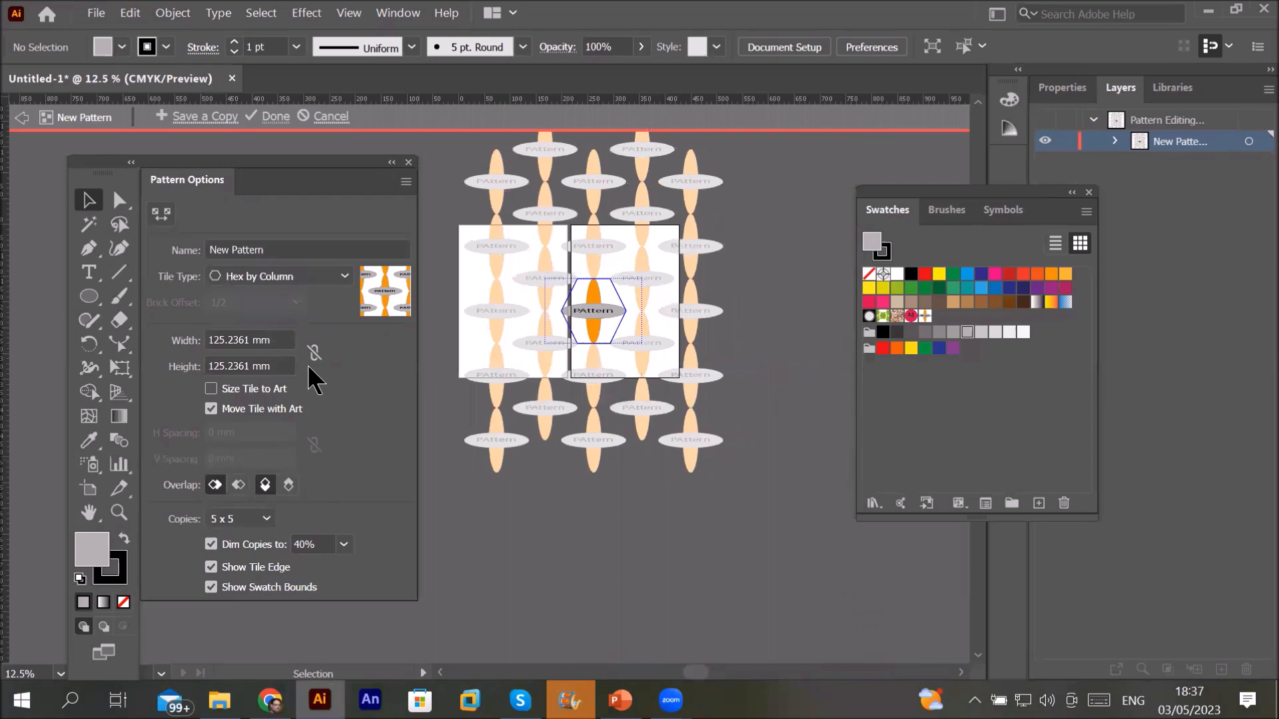
left_click(343, 274)
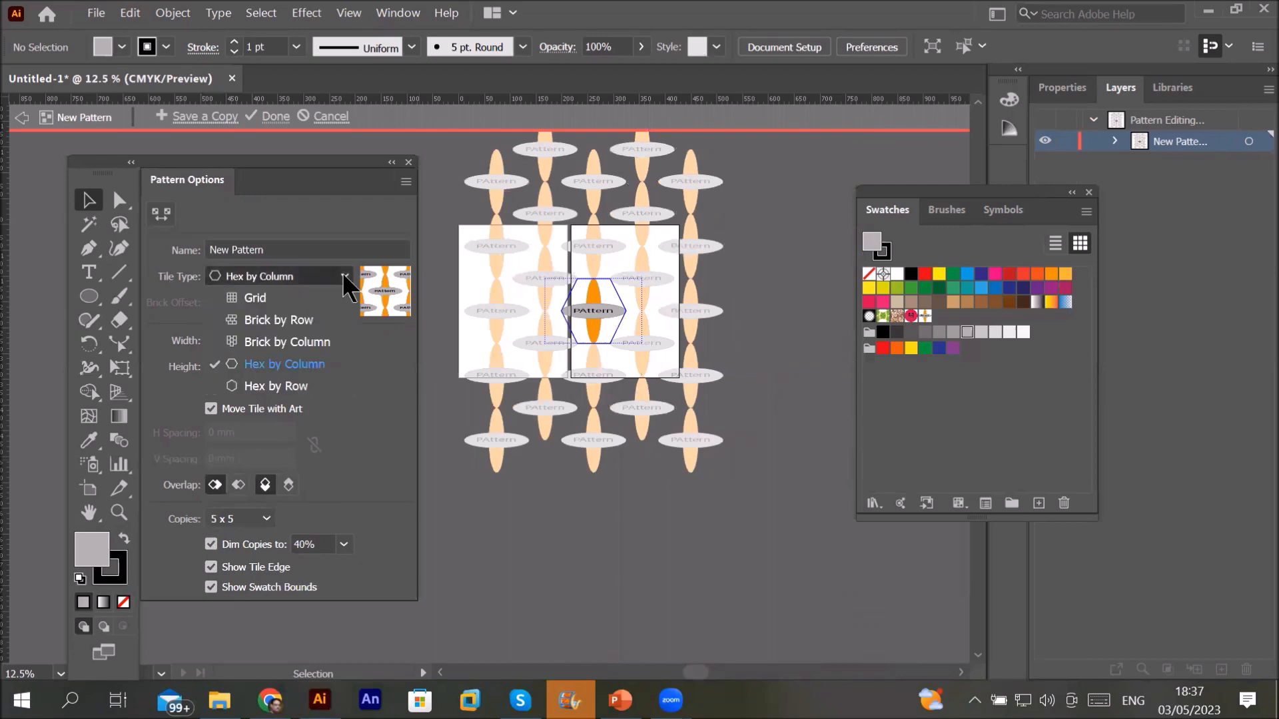
left_click(307, 381)
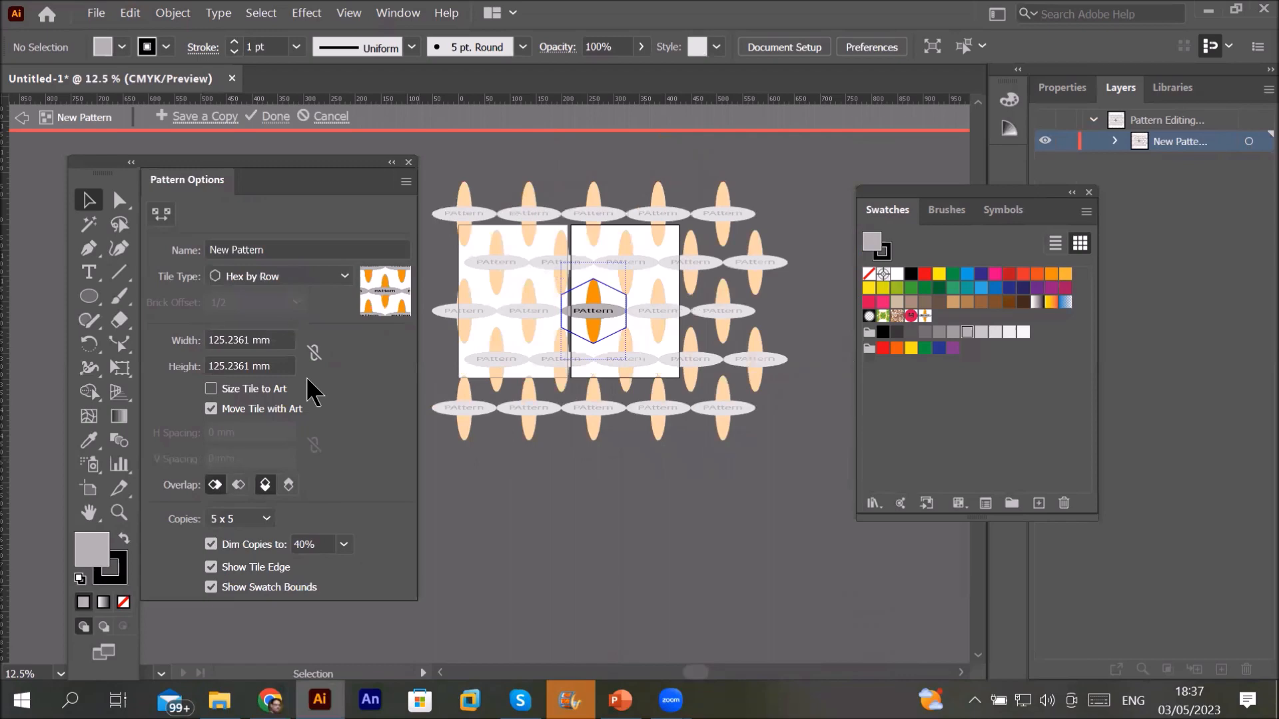
Step: Set Tile Type to Brick by Row and tick Size Tile to Art
left_click(225, 337)
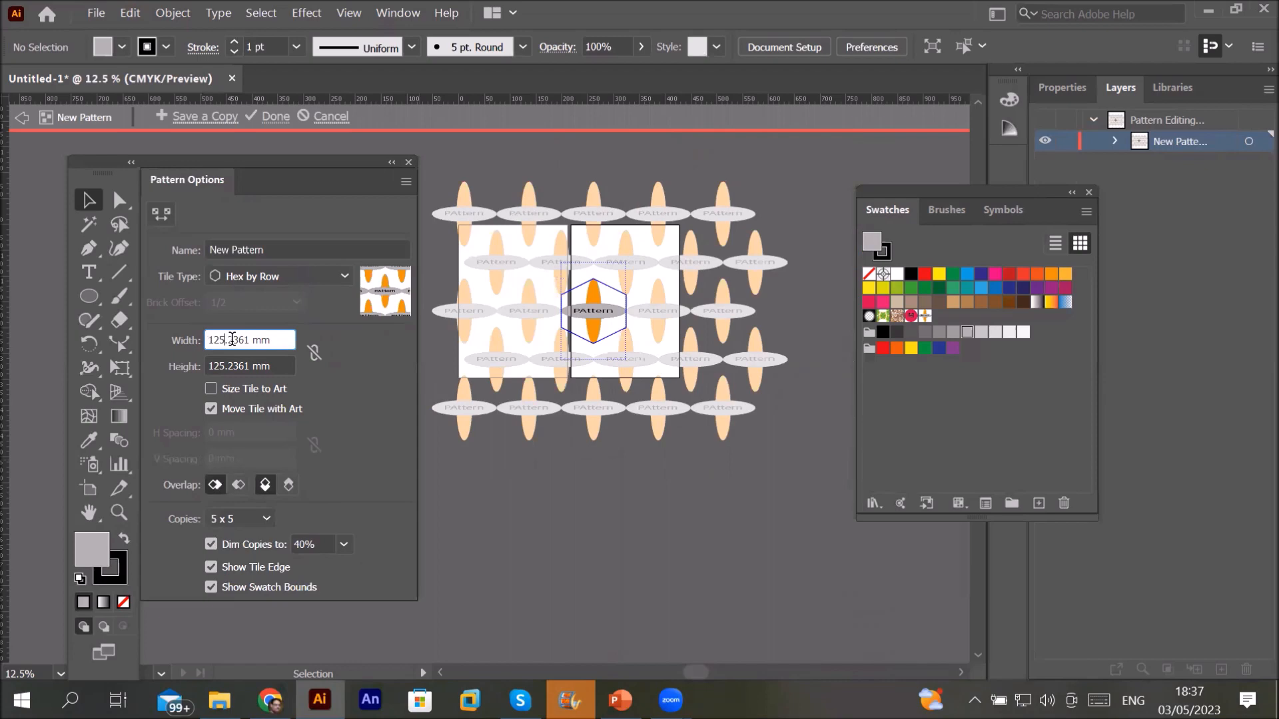
scroll(594, 280, "up", 1)
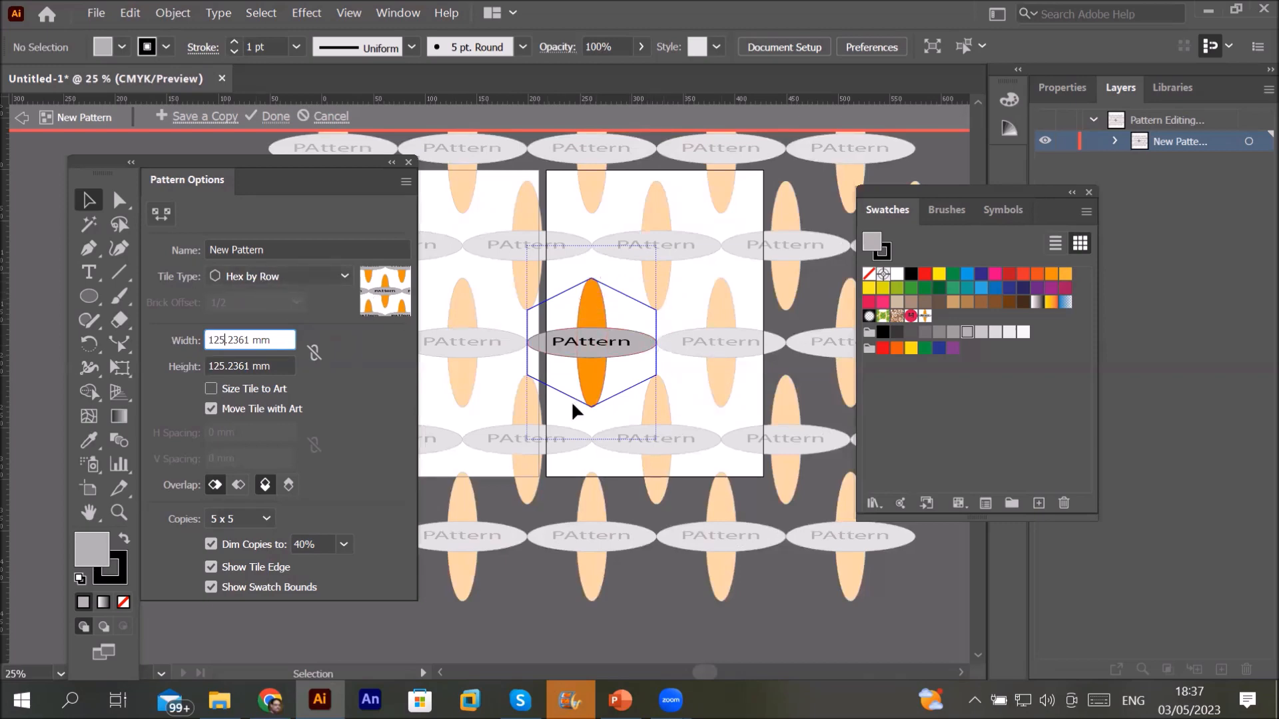
left_click(314, 277)
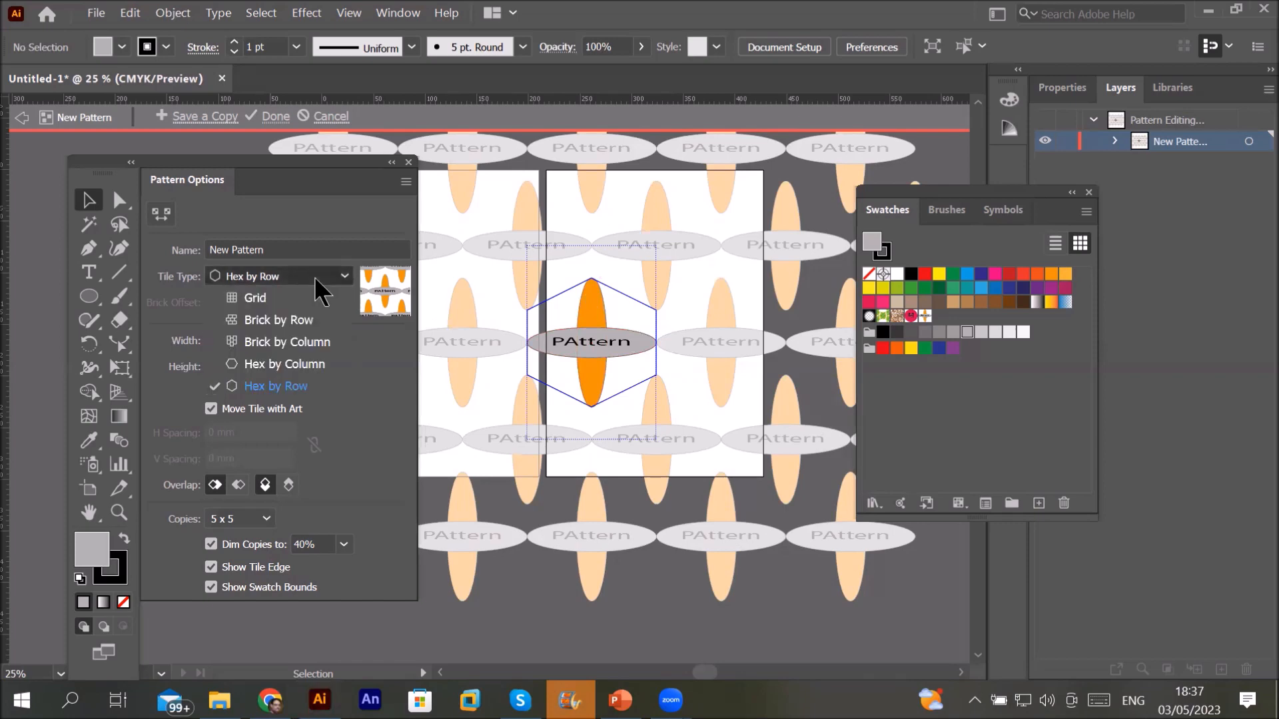
left_click(266, 298)
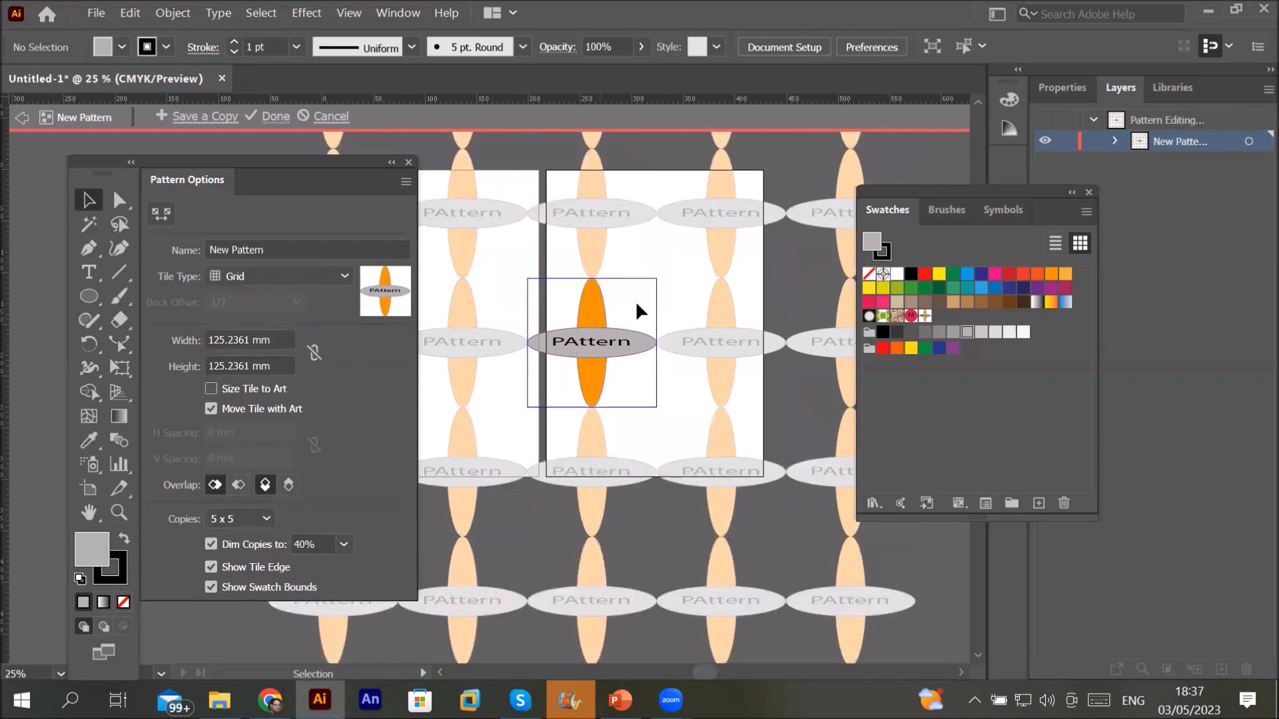
left_click(268, 276)
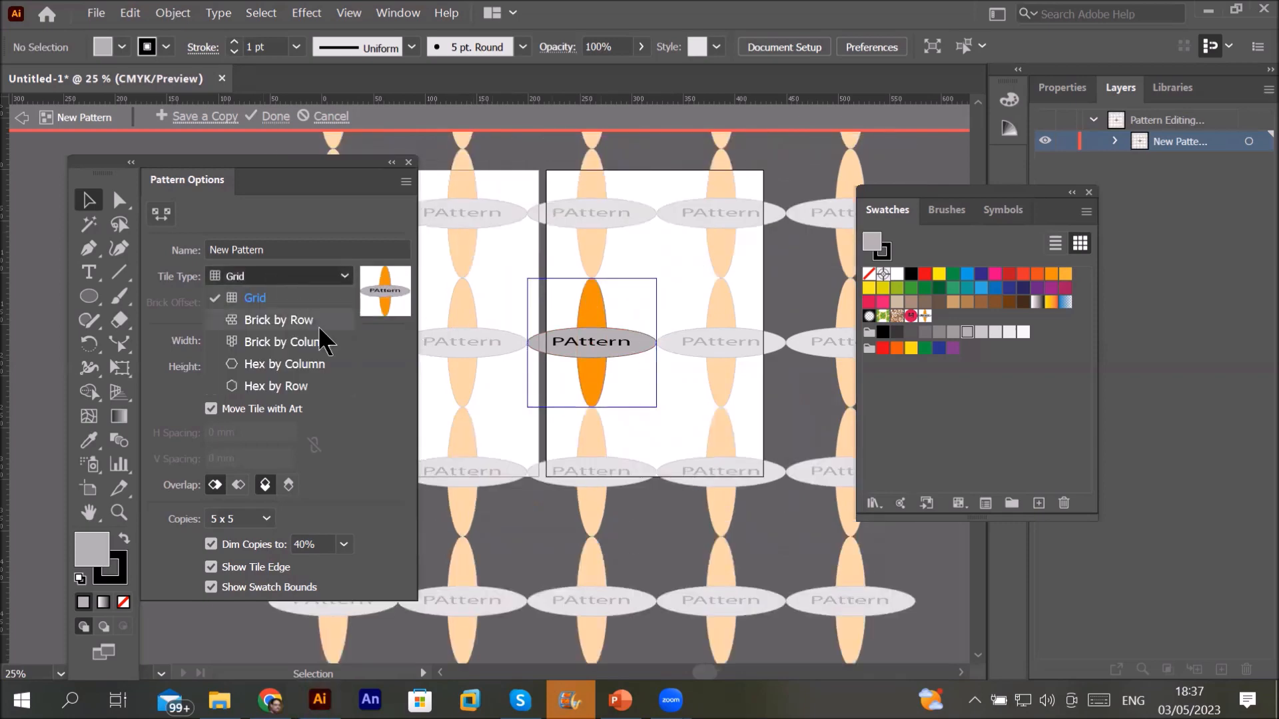
left_click(310, 317)
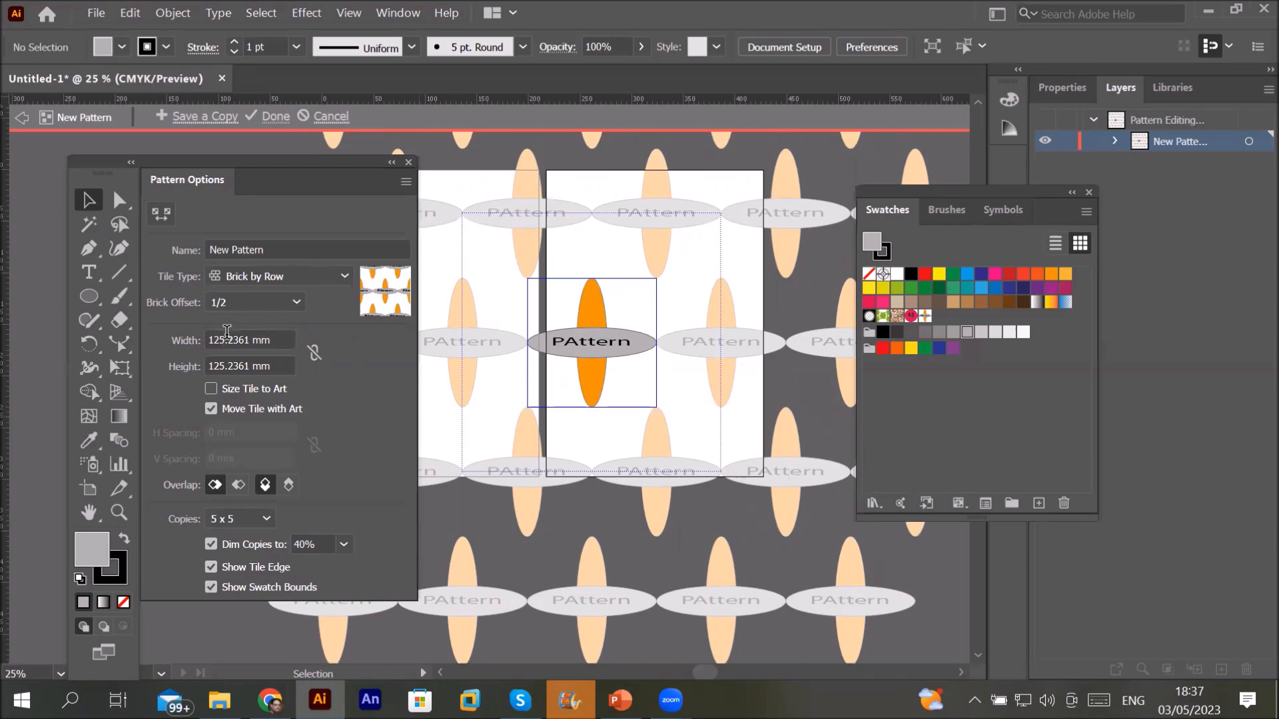
left_click(253, 390)
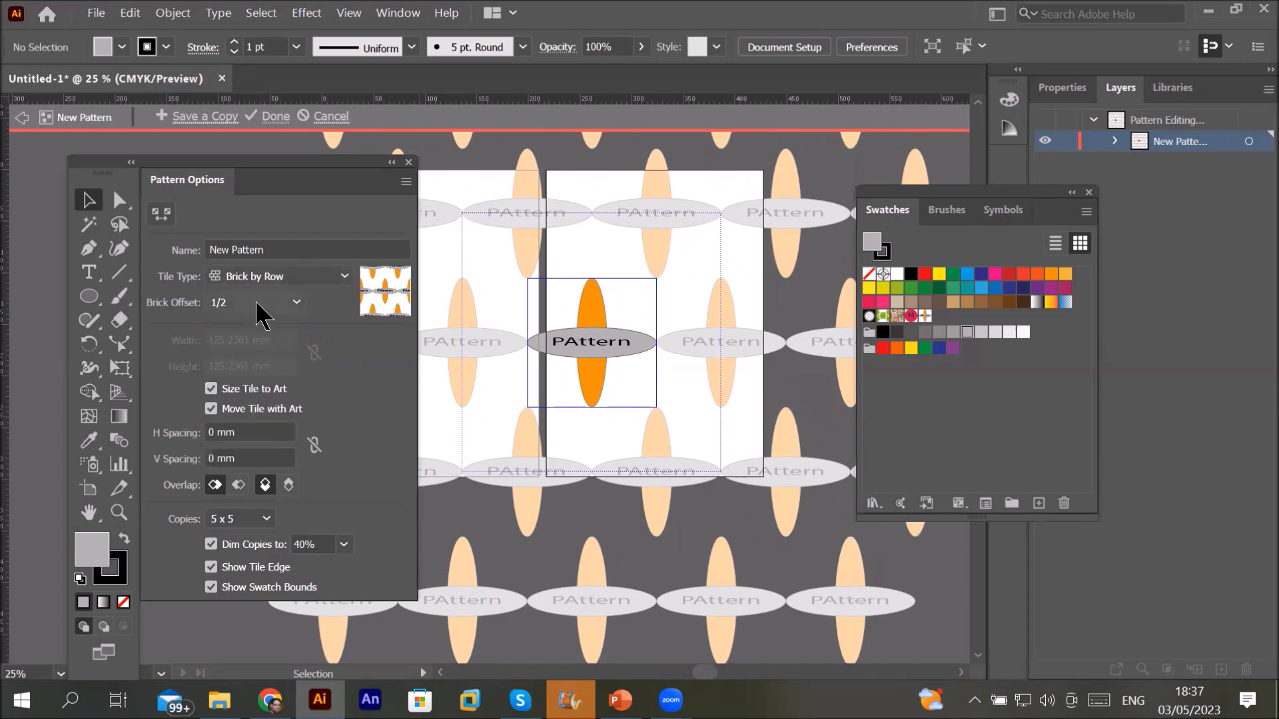
Step: Untick Size Tile to Art and enter 10 mm for the linked tile width and height
left_click(208, 387)
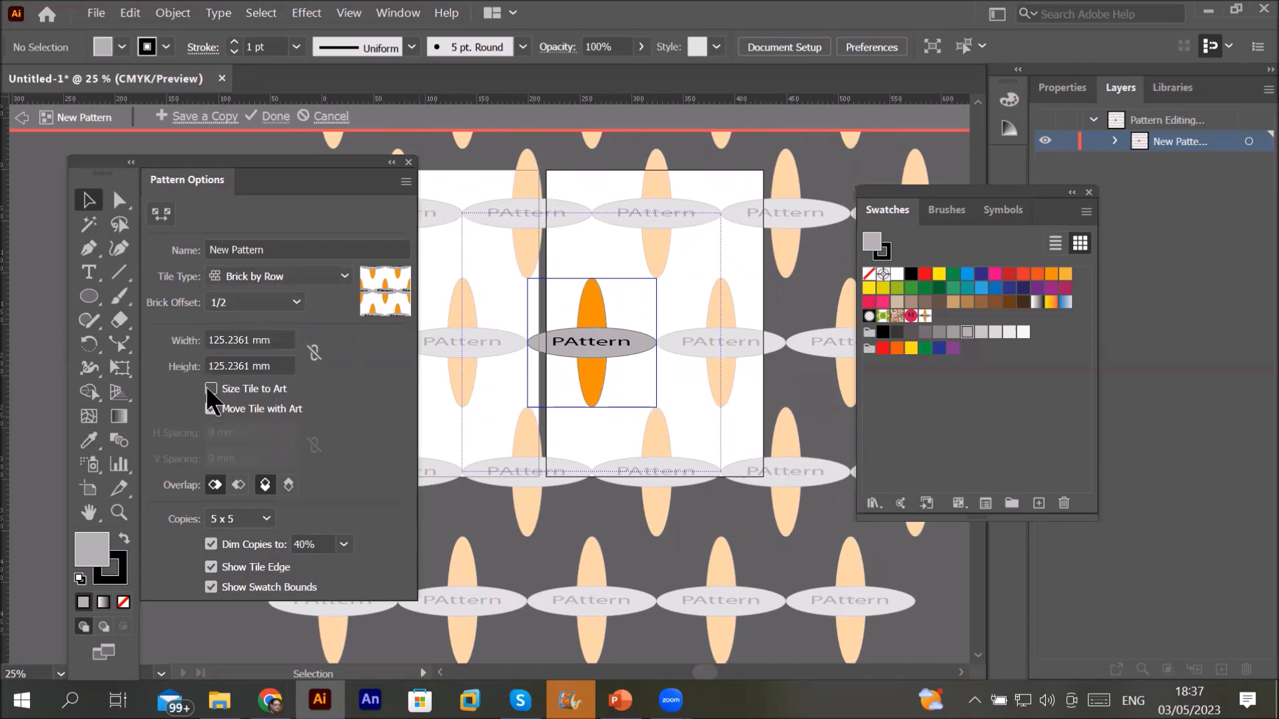
double_click(220, 340)
type("1")
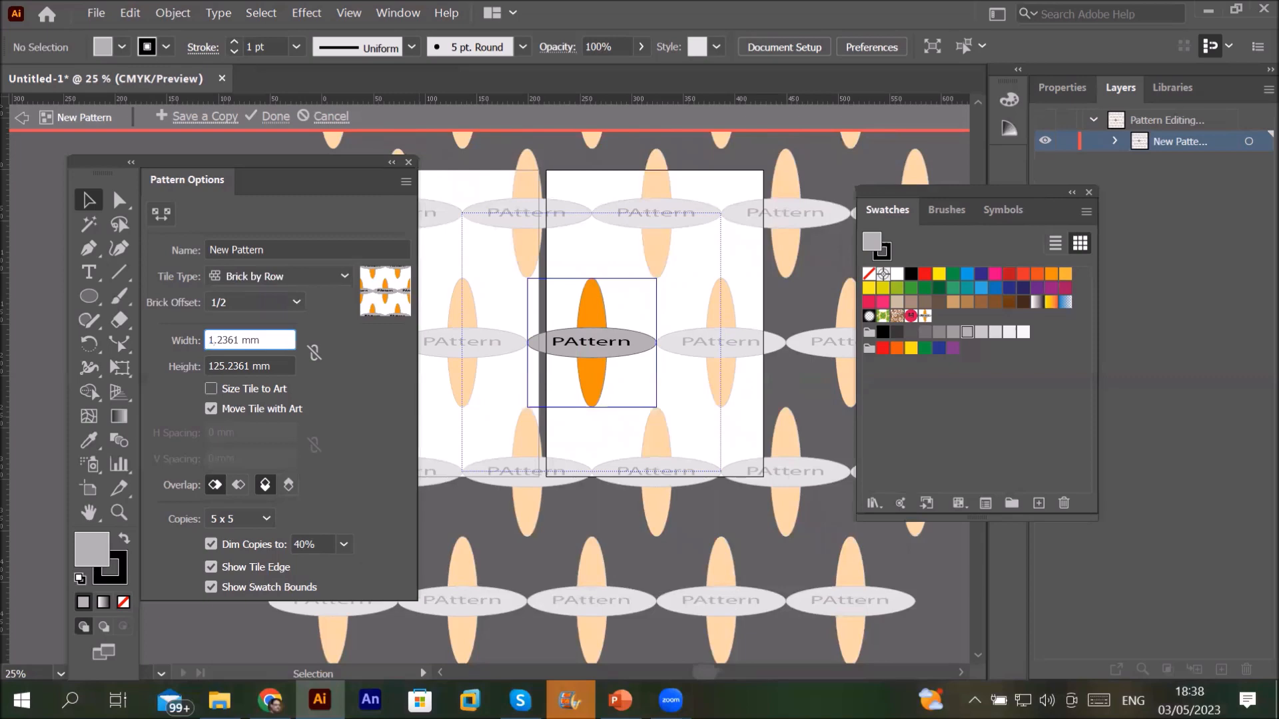
type("0")
left_click(313, 353)
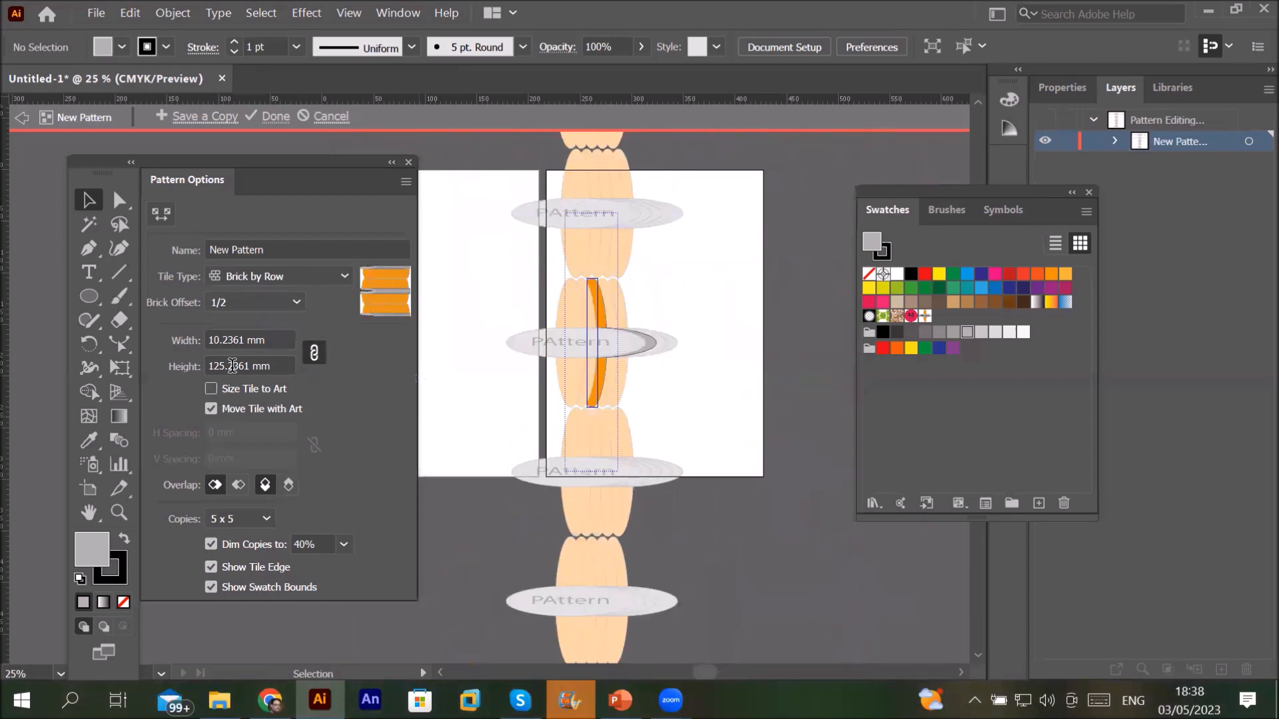
left_click_drag(229, 366, 186, 367)
type("10")
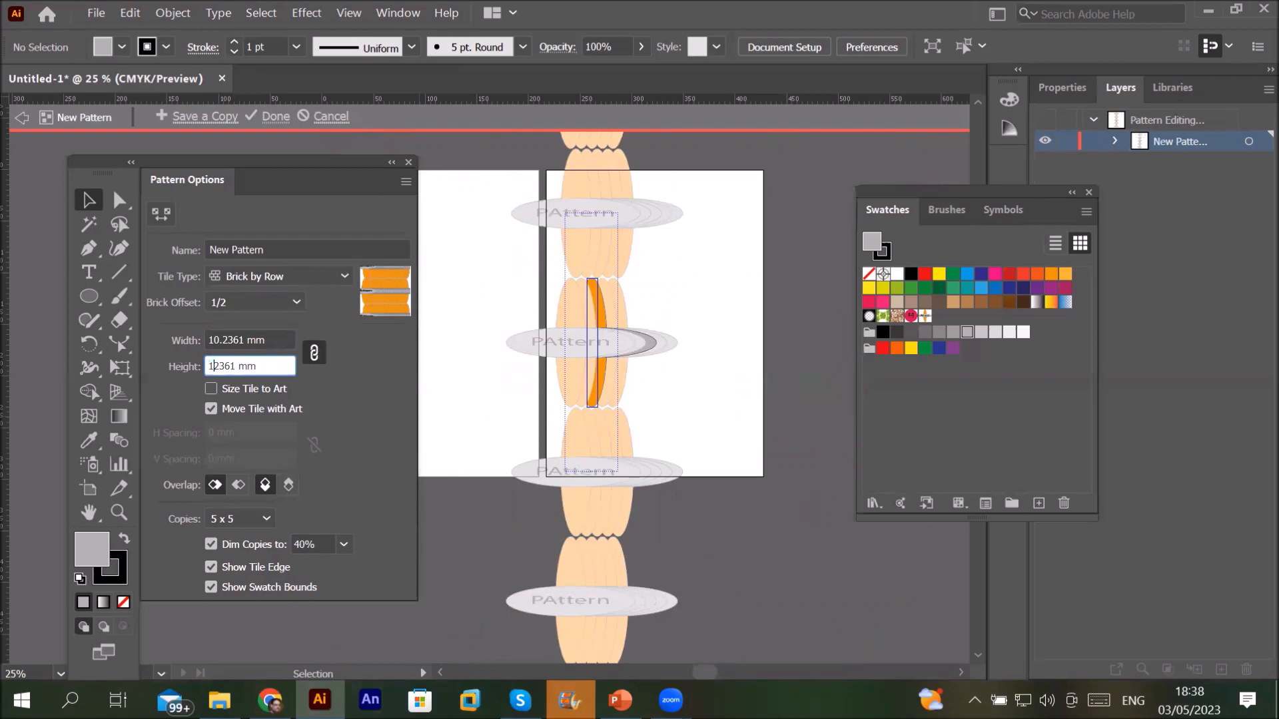
key("Delete")
key("Delete")
key("Delete")
key("Delete")
key("Delete")
key("Delete")
key("Delete")
left_click(252, 338)
Step: Unlink the tile dimensions and set width and height each to 10 mm
left_click(322, 354)
left_click_drag(211, 338, 273, 356)
type("10")
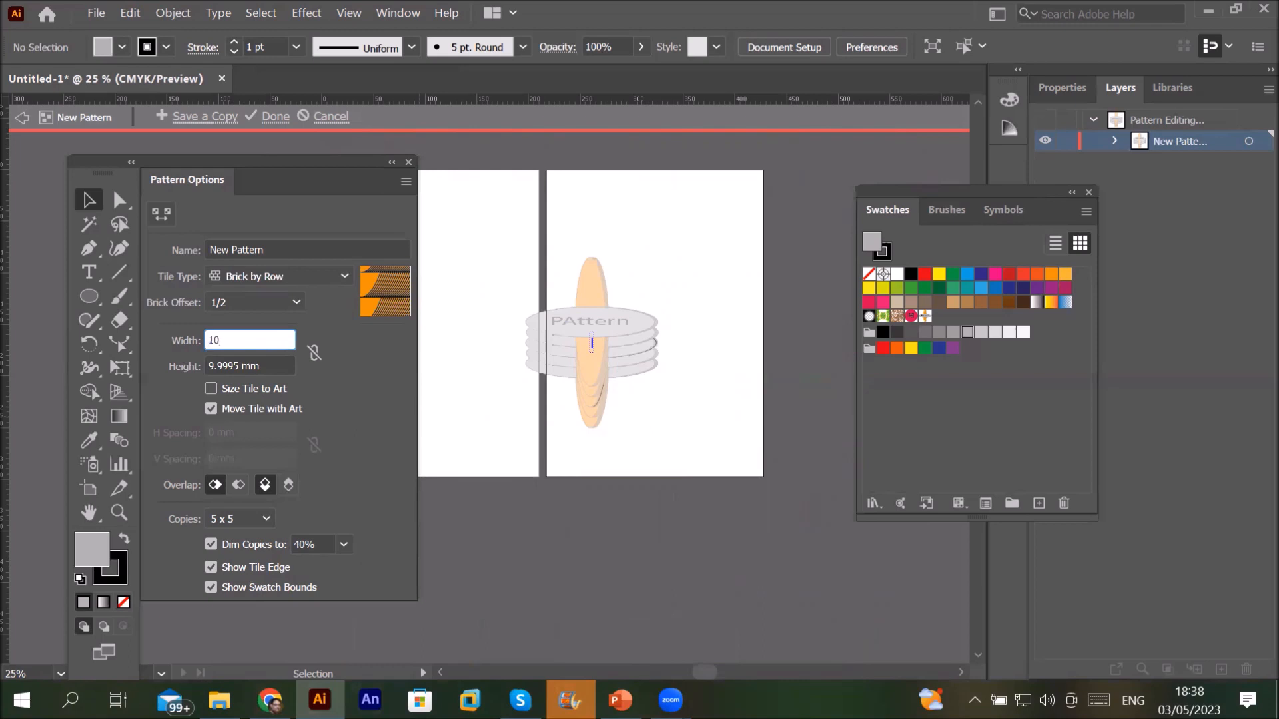
left_click(226, 366)
left_click(233, 363)
left_click_drag(240, 366, 180, 365)
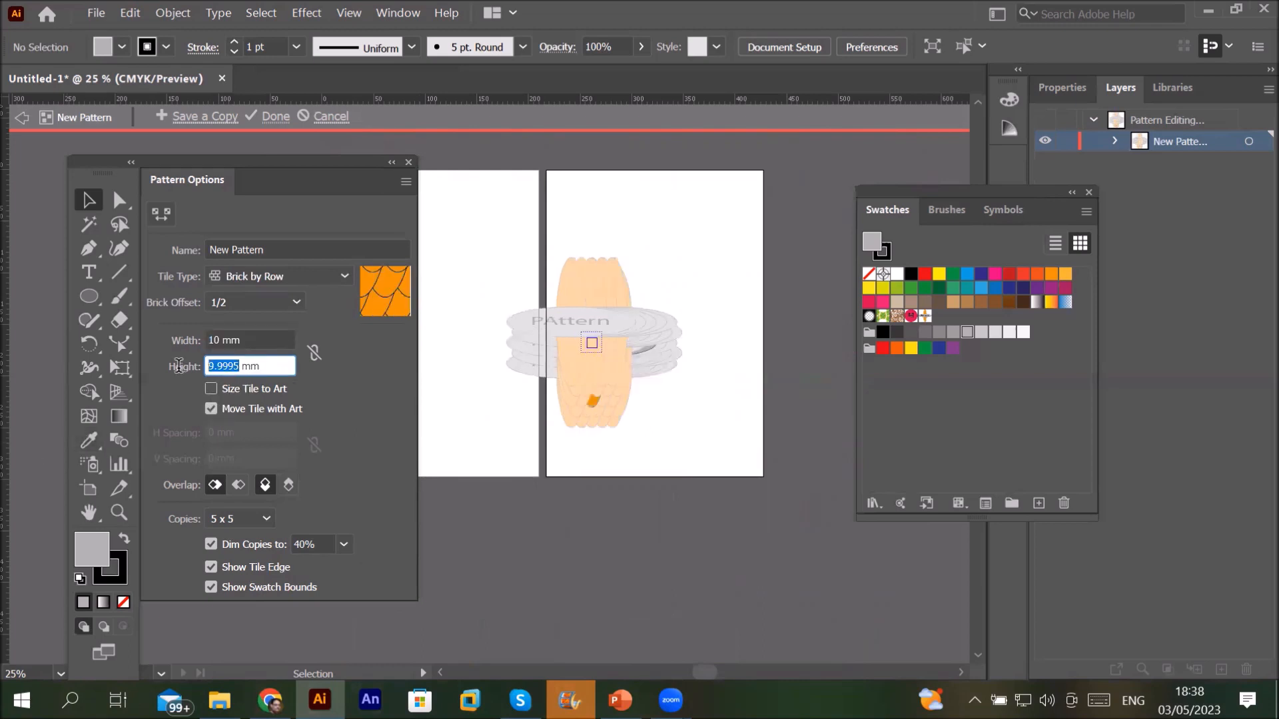
type("10")
left_click(266, 339)
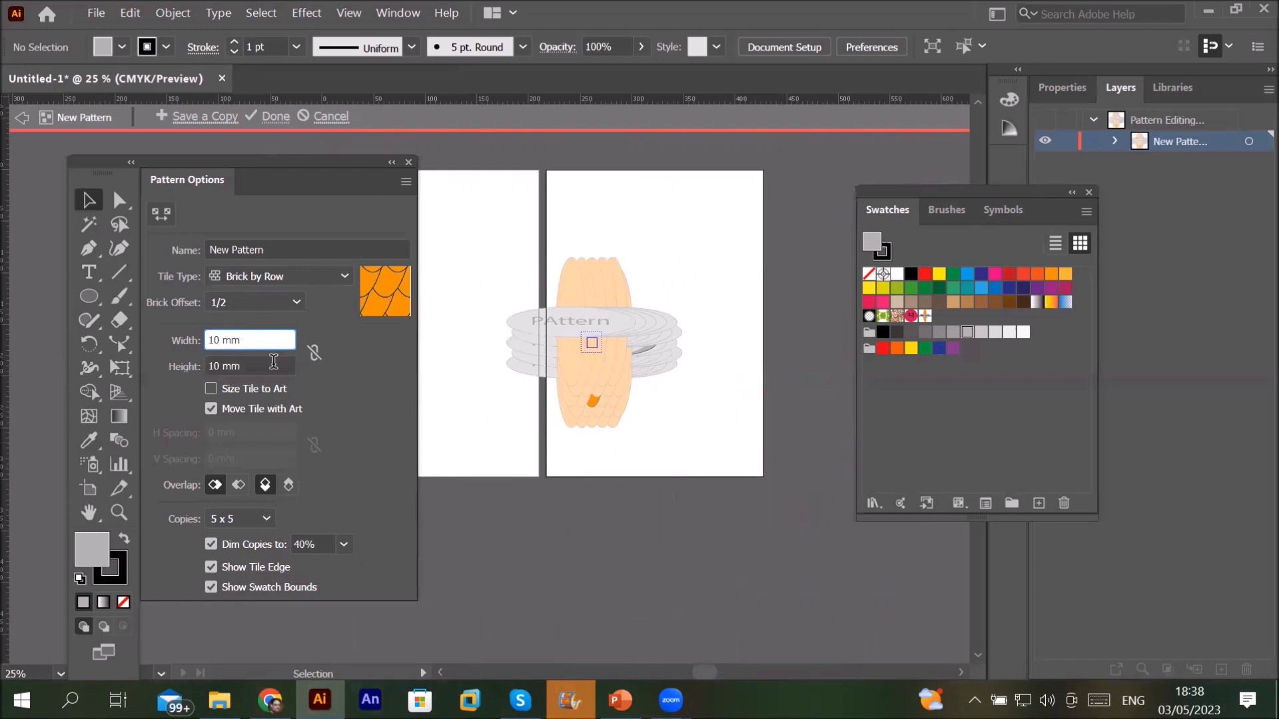
left_click(263, 364)
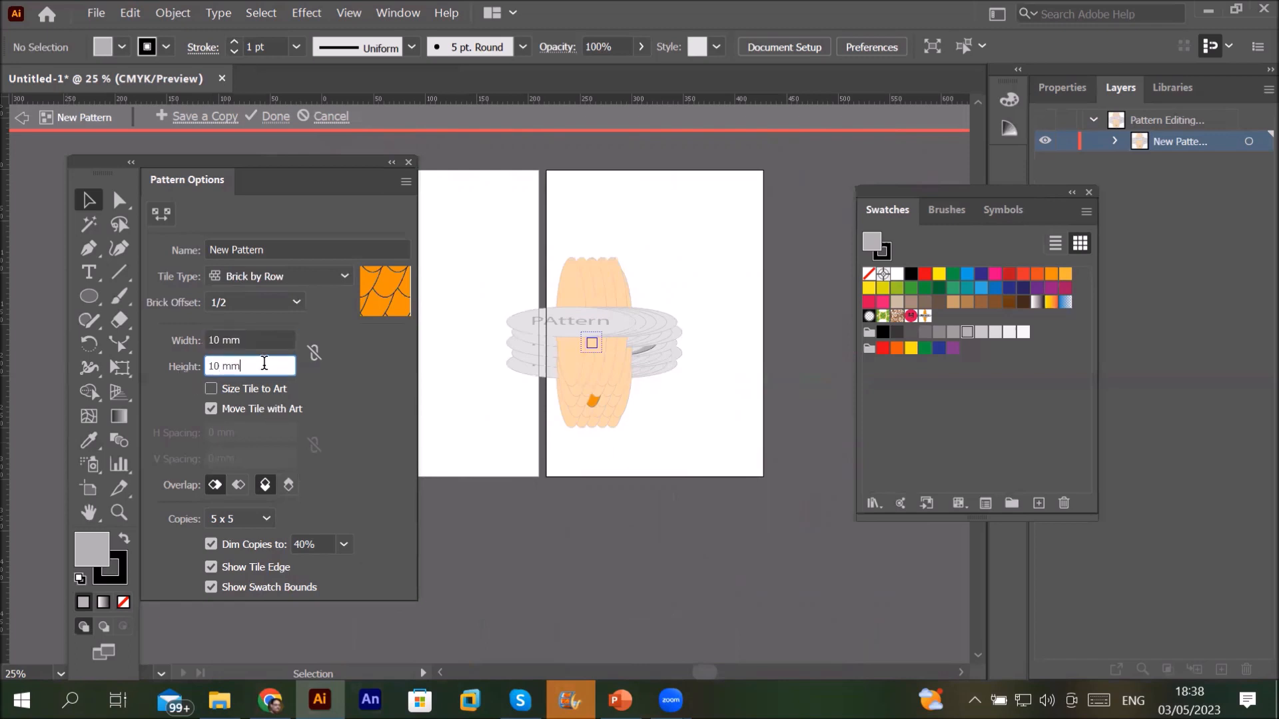
Step: Set Brick Offset to 3/5 and Overlap to Top in Front
left_click(294, 305)
left_click(269, 325)
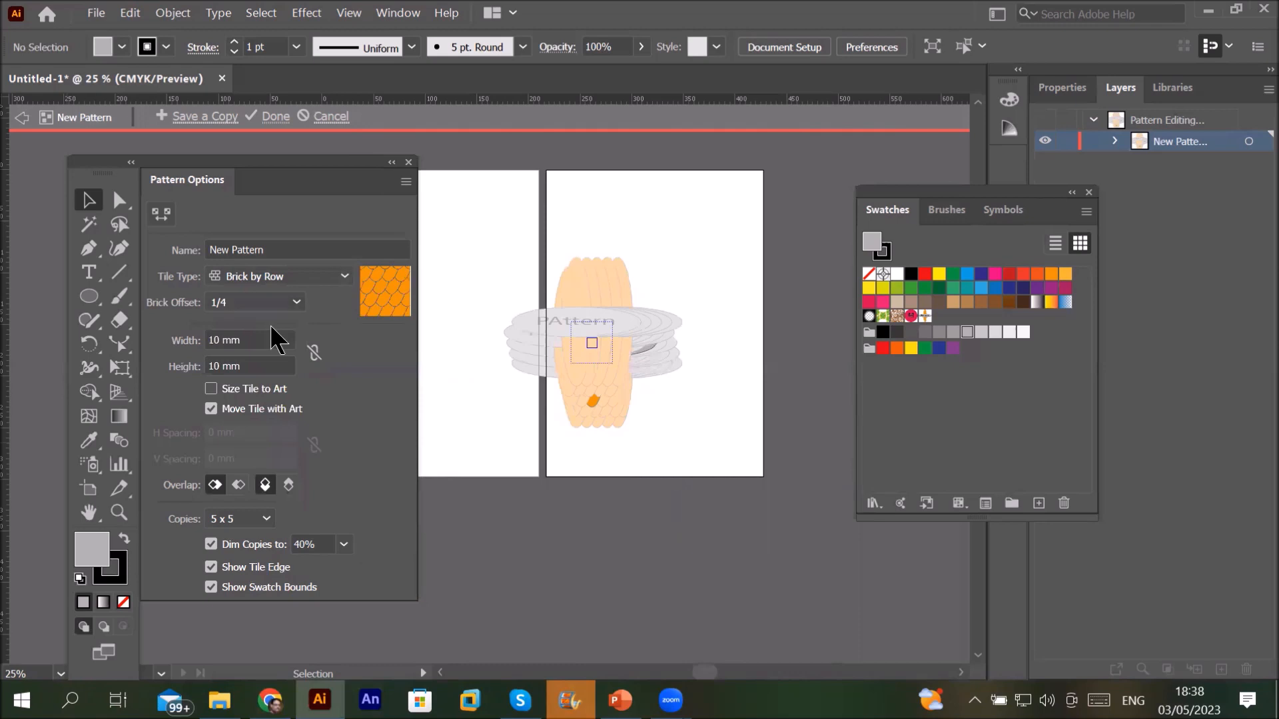
left_click(284, 308)
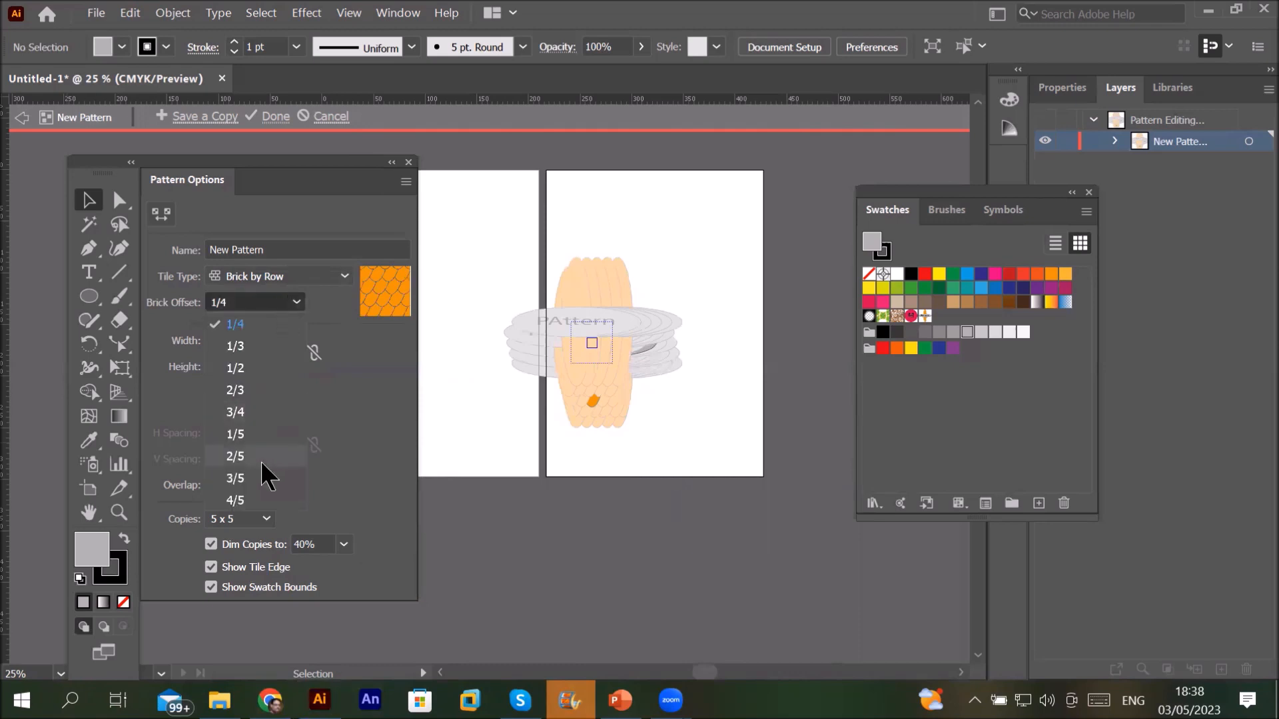
left_click(258, 478)
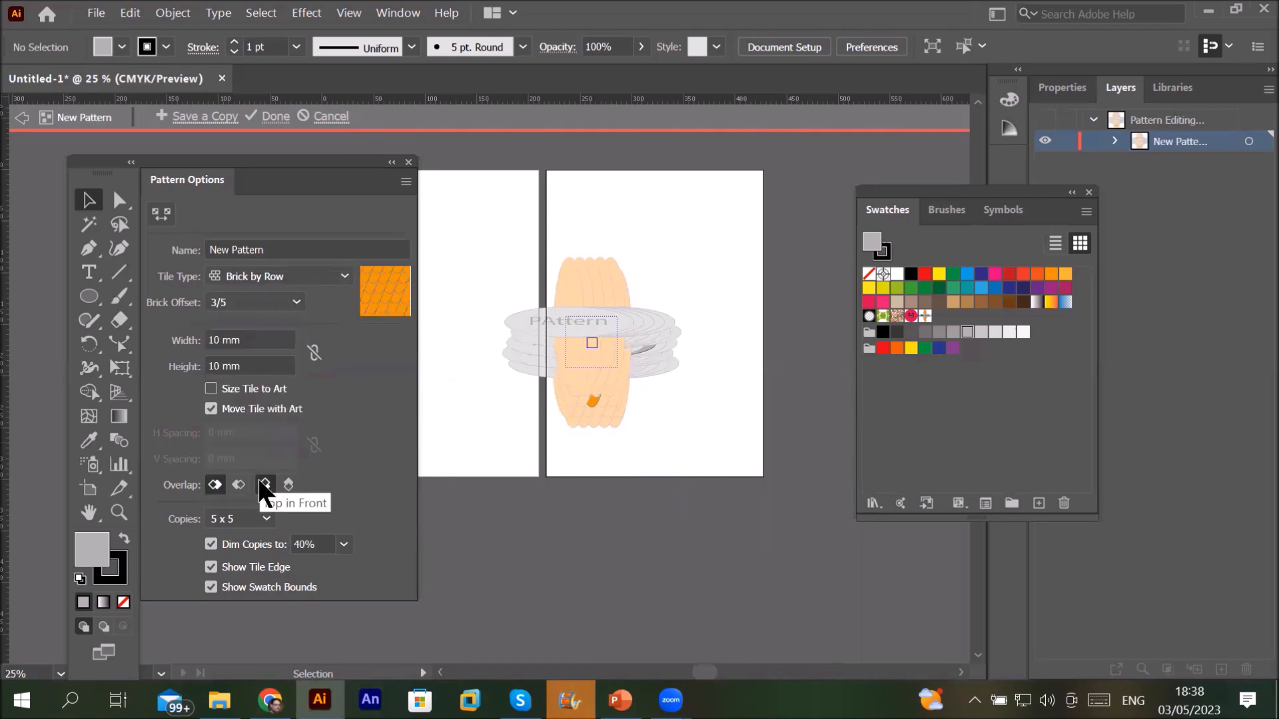
left_click(261, 482)
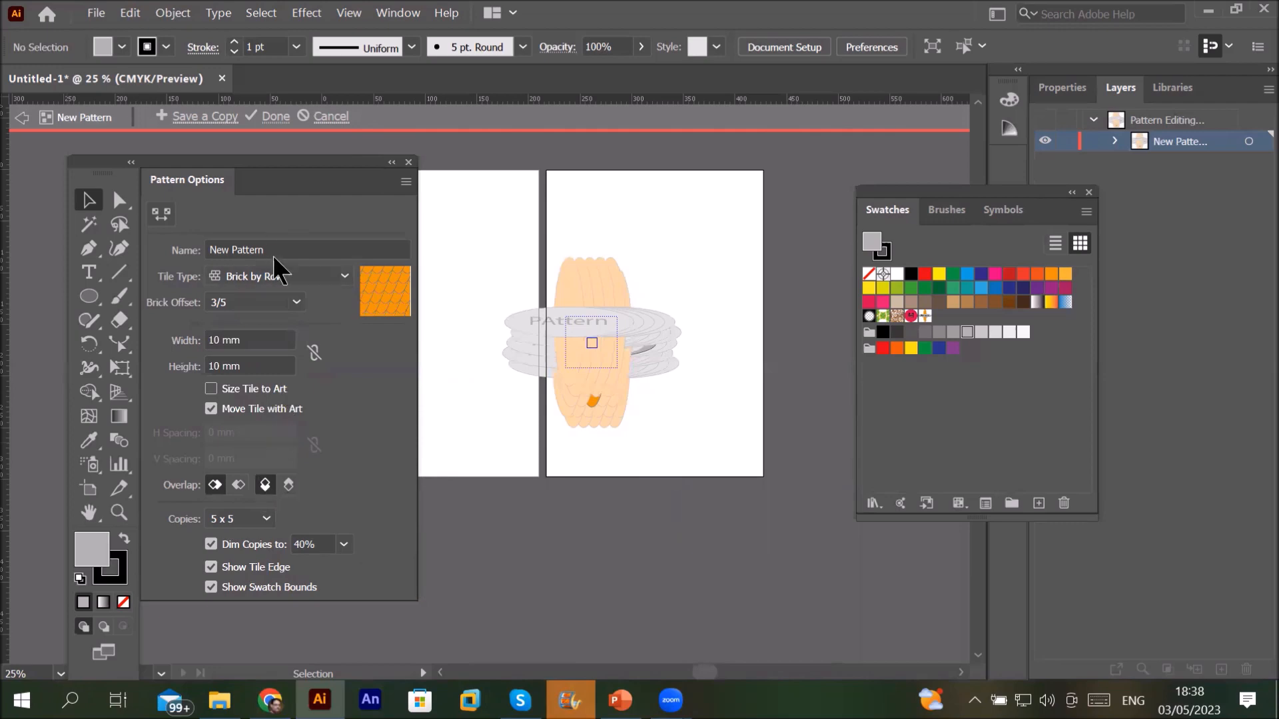
Step: Rename the pattern 'double cirle', then cancel pattern editing to discard it
left_click(283, 244)
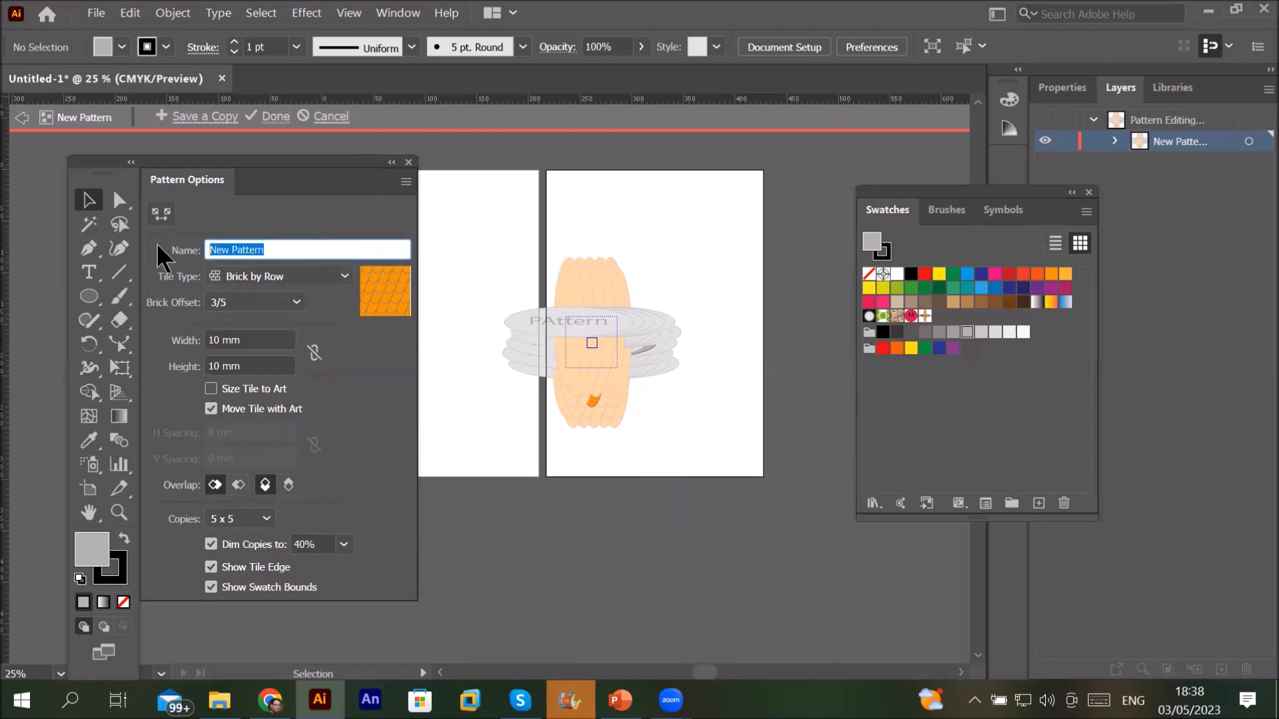
type("double cirl")
key("Return")
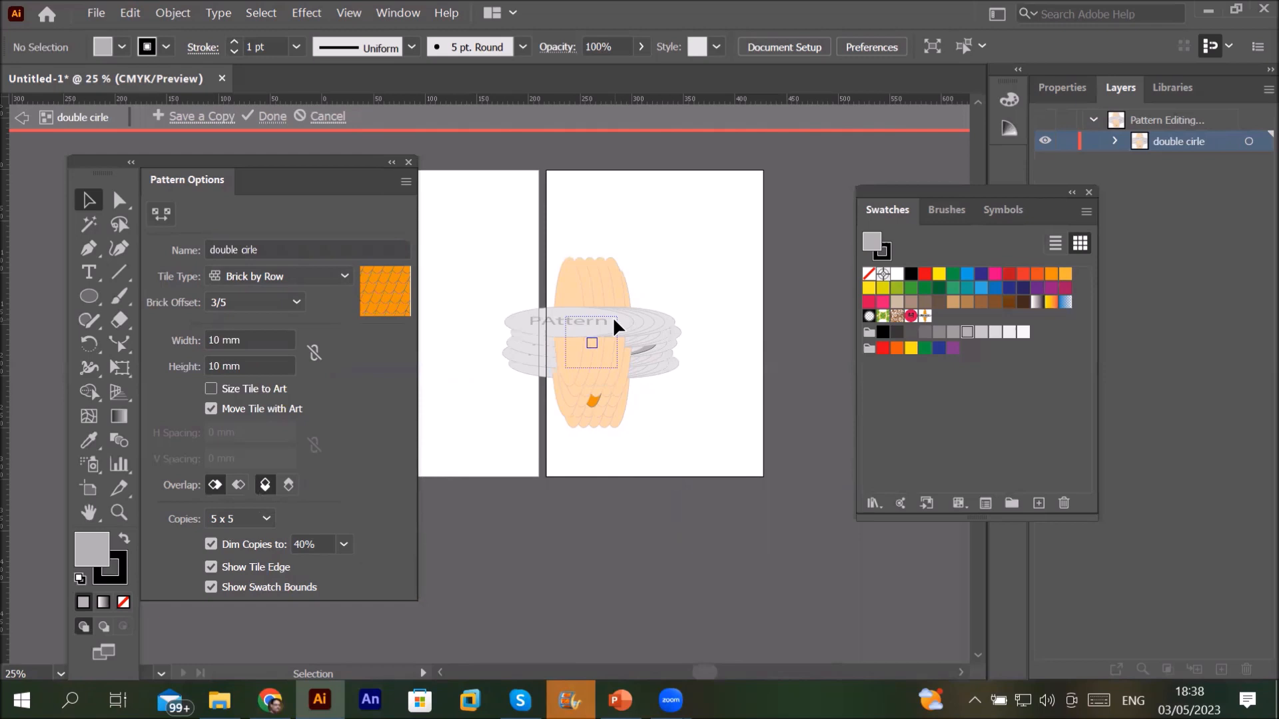
scroll(613, 317, "down", 2)
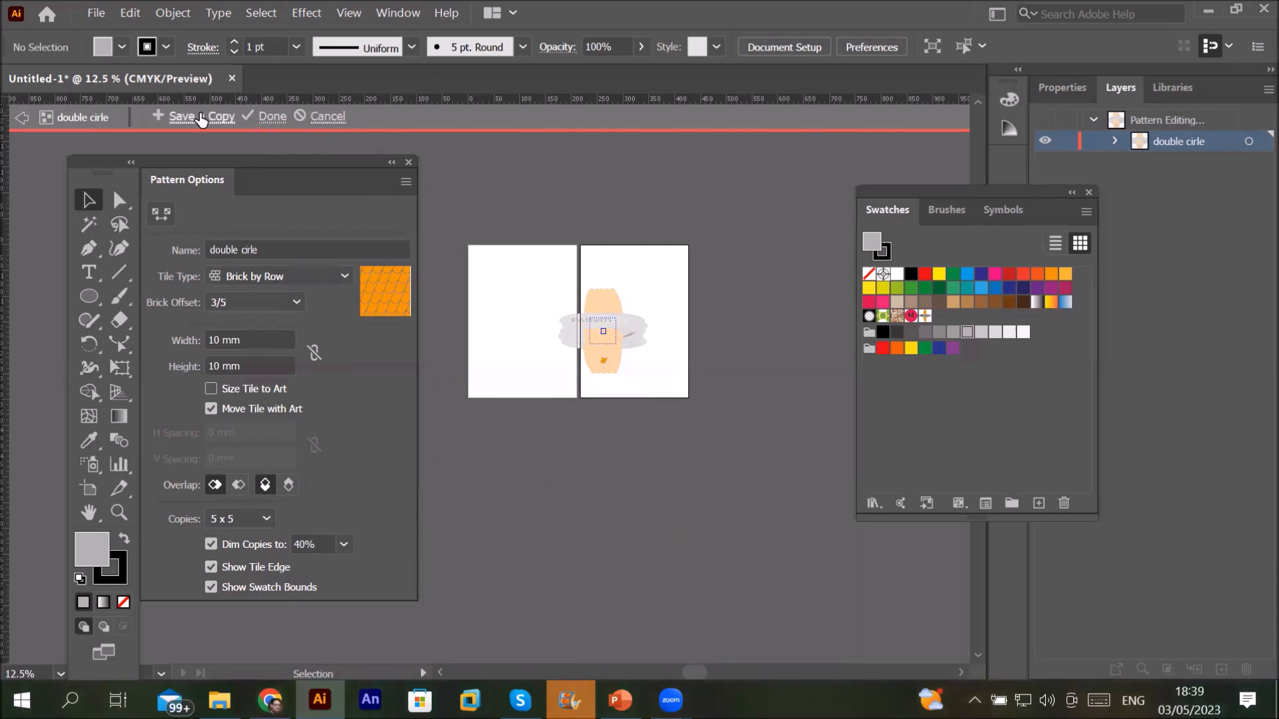
left_click(323, 117)
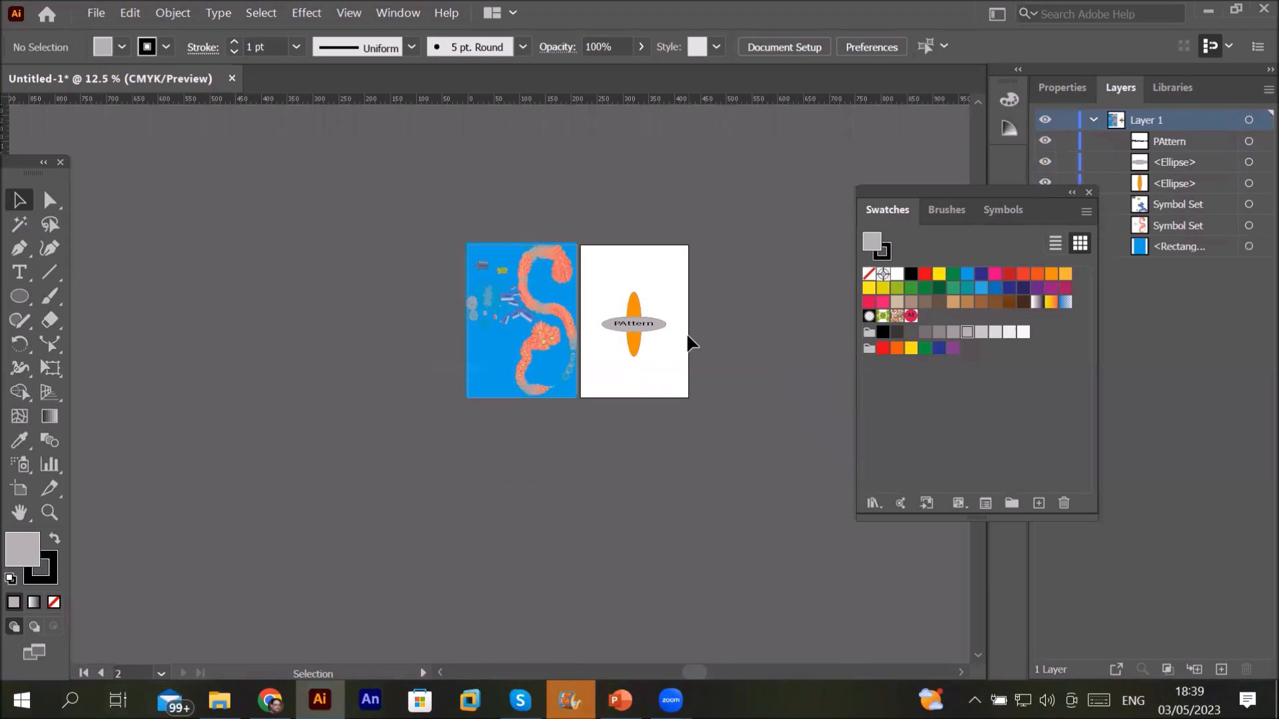
Step: Zoom in, marquee-select the PAttern text and both ellipses, and choose Object > Pattern > Make
scroll(689, 343, "up", 1)
scroll(689, 343, "up", 2)
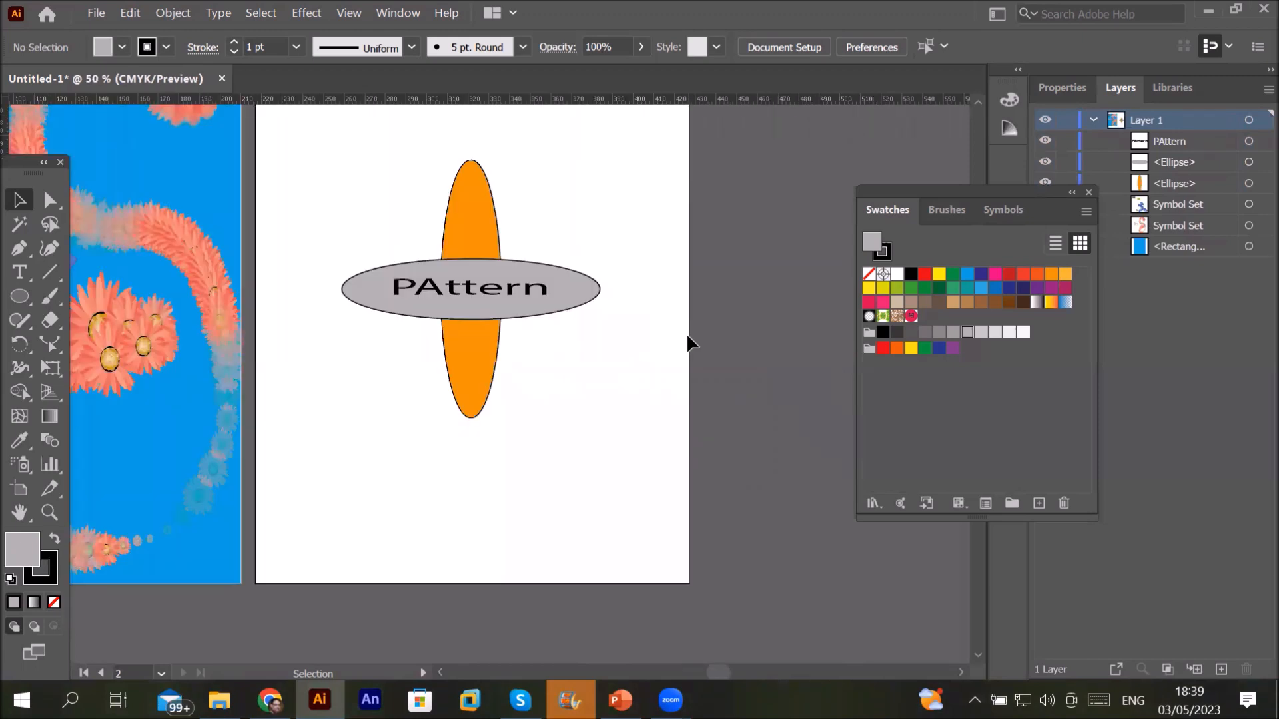
scroll(690, 343, "down", 1)
left_click_drag(435, 181, 689, 430)
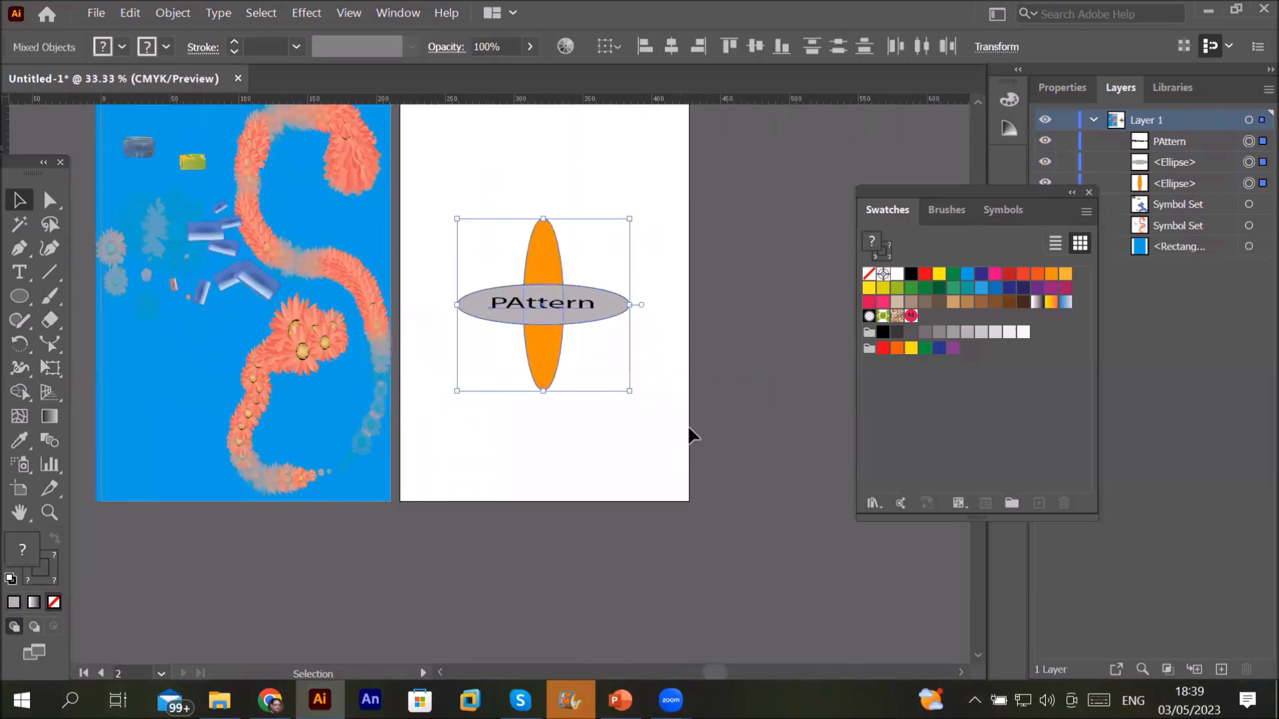
left_click(173, 15)
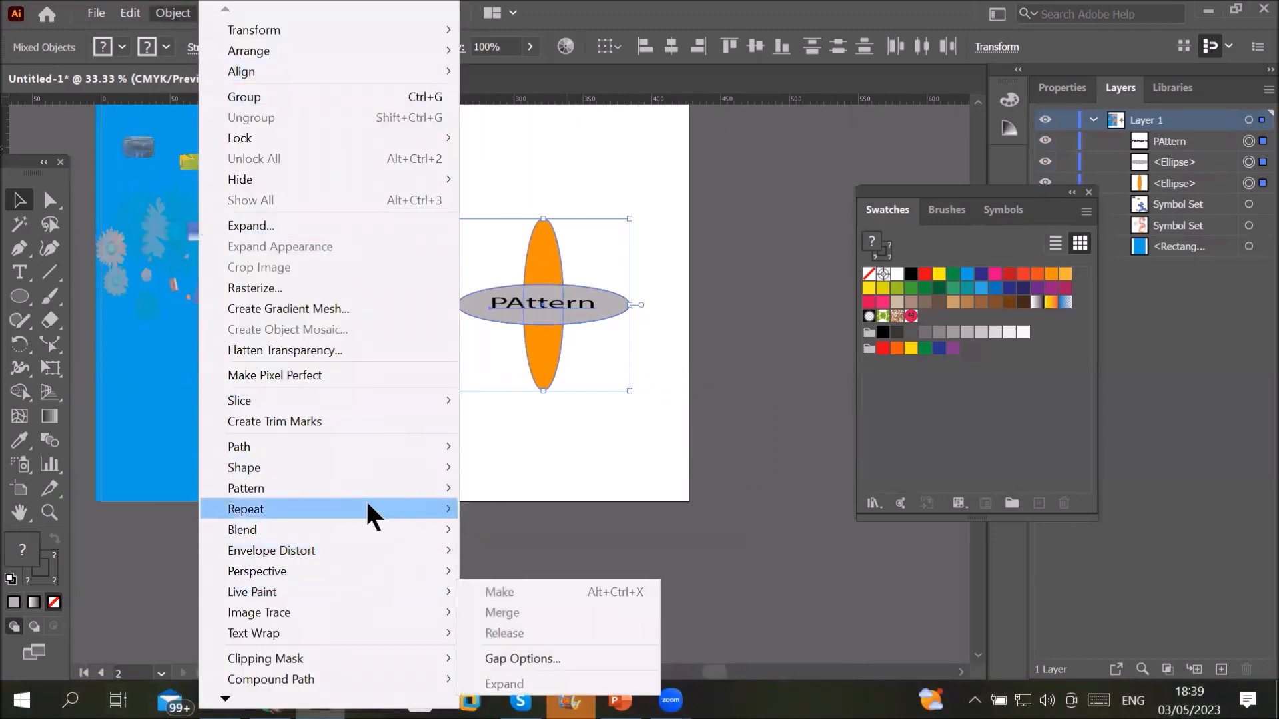
mouse_move(371, 498)
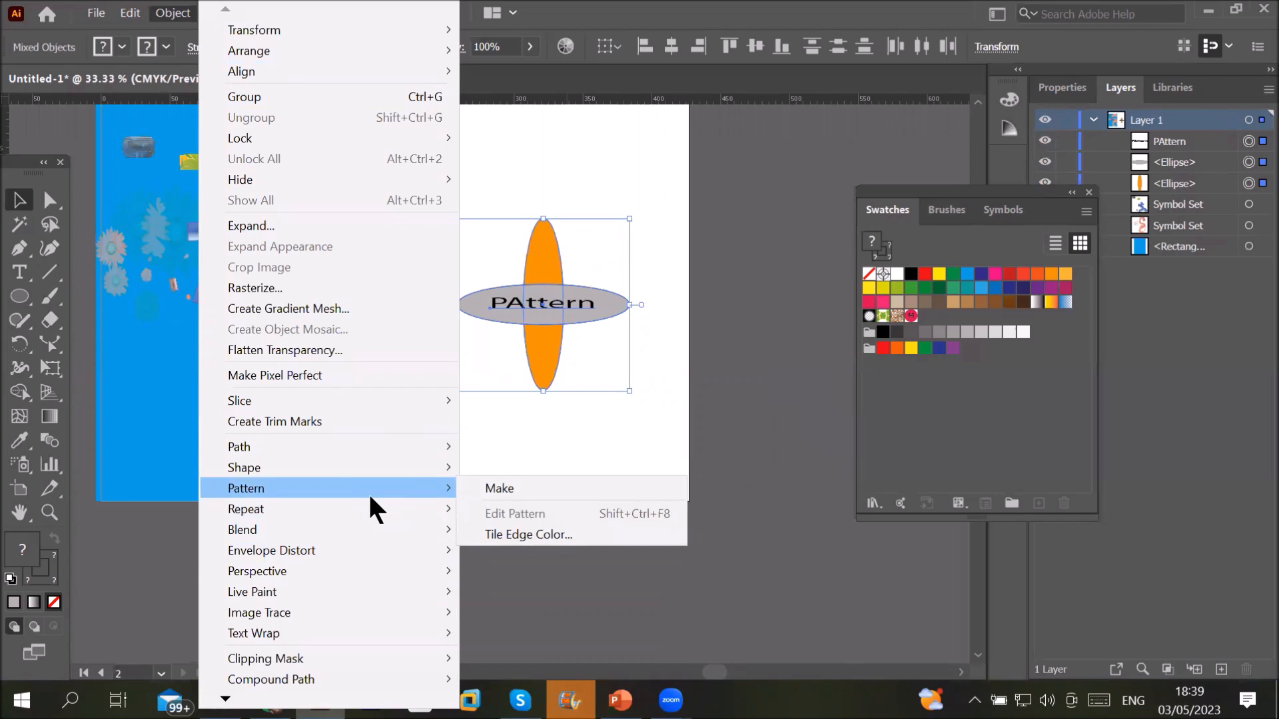
left_click(531, 492)
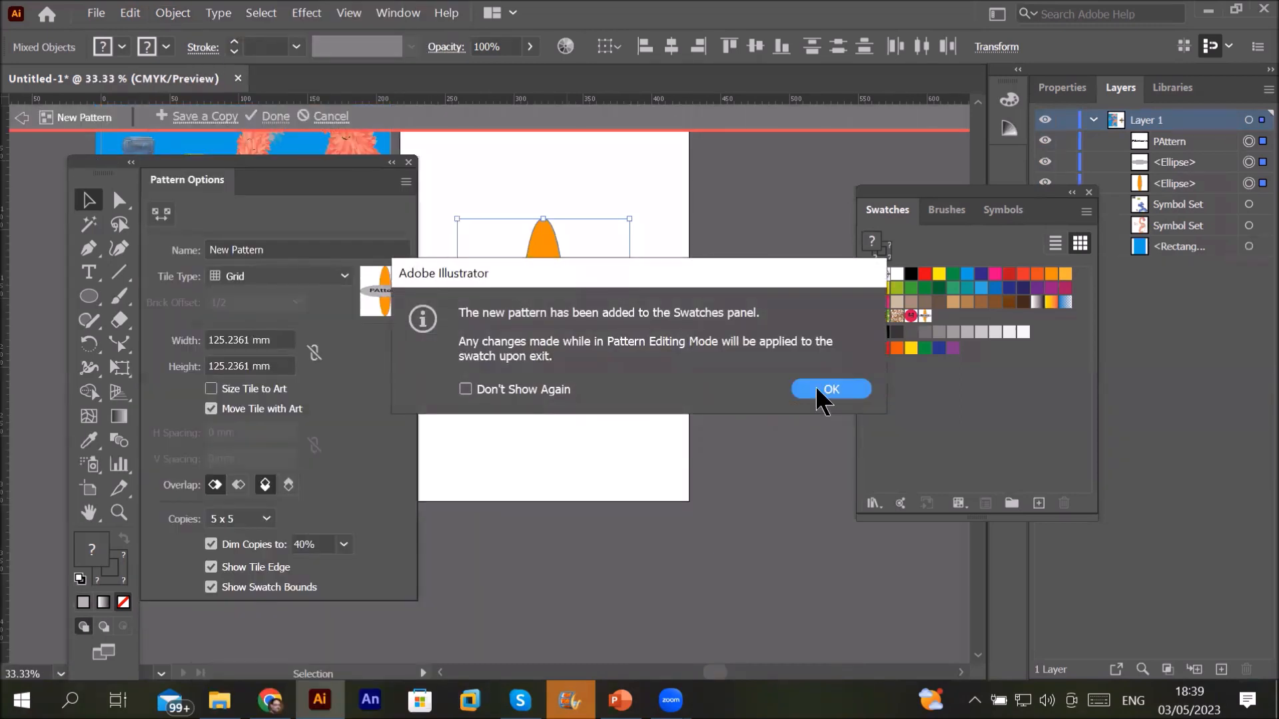
Step: Try Brick by Row, Brick by Column and Hex by Column tiling, settling on Hex by Row
left_click(817, 389)
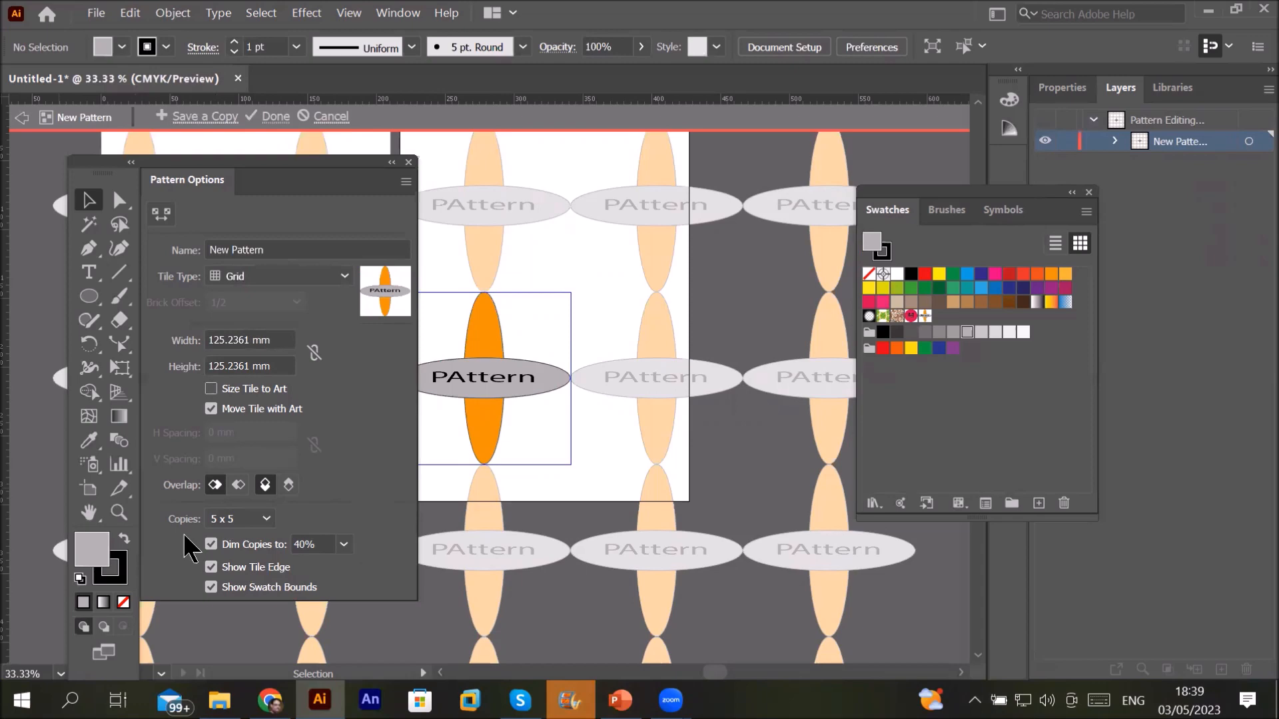
left_click(338, 272)
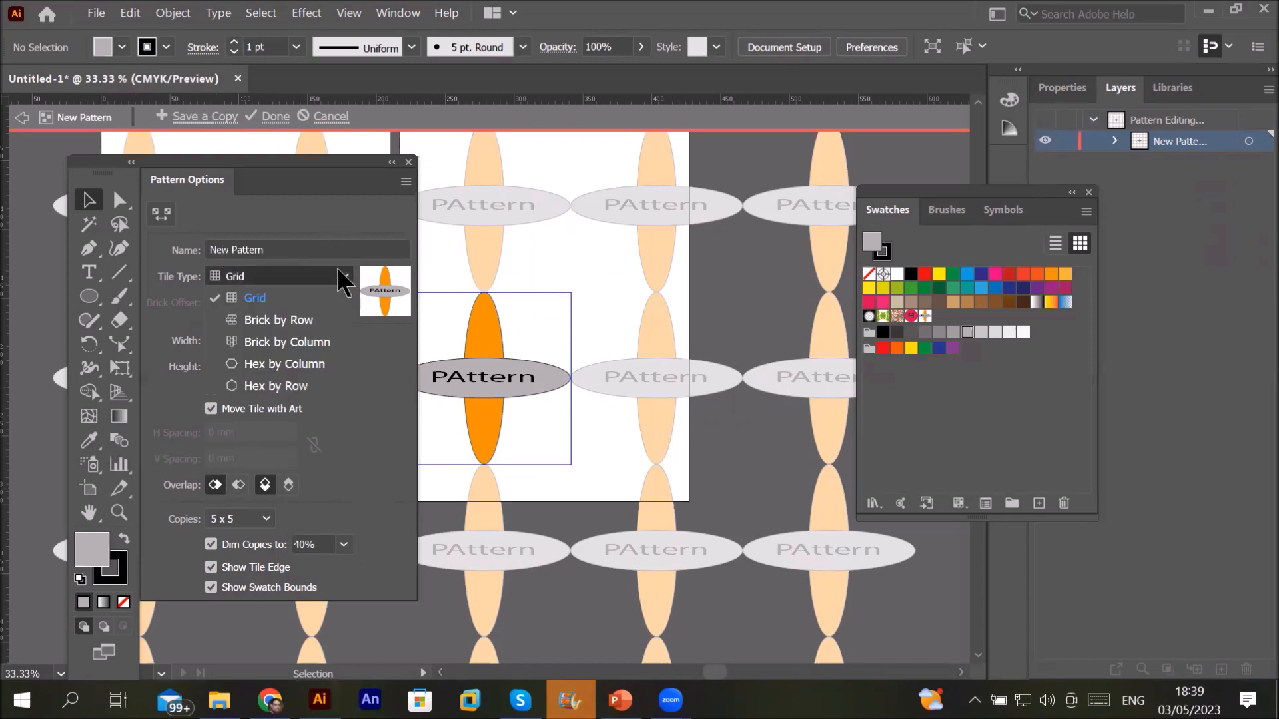
left_click(309, 327)
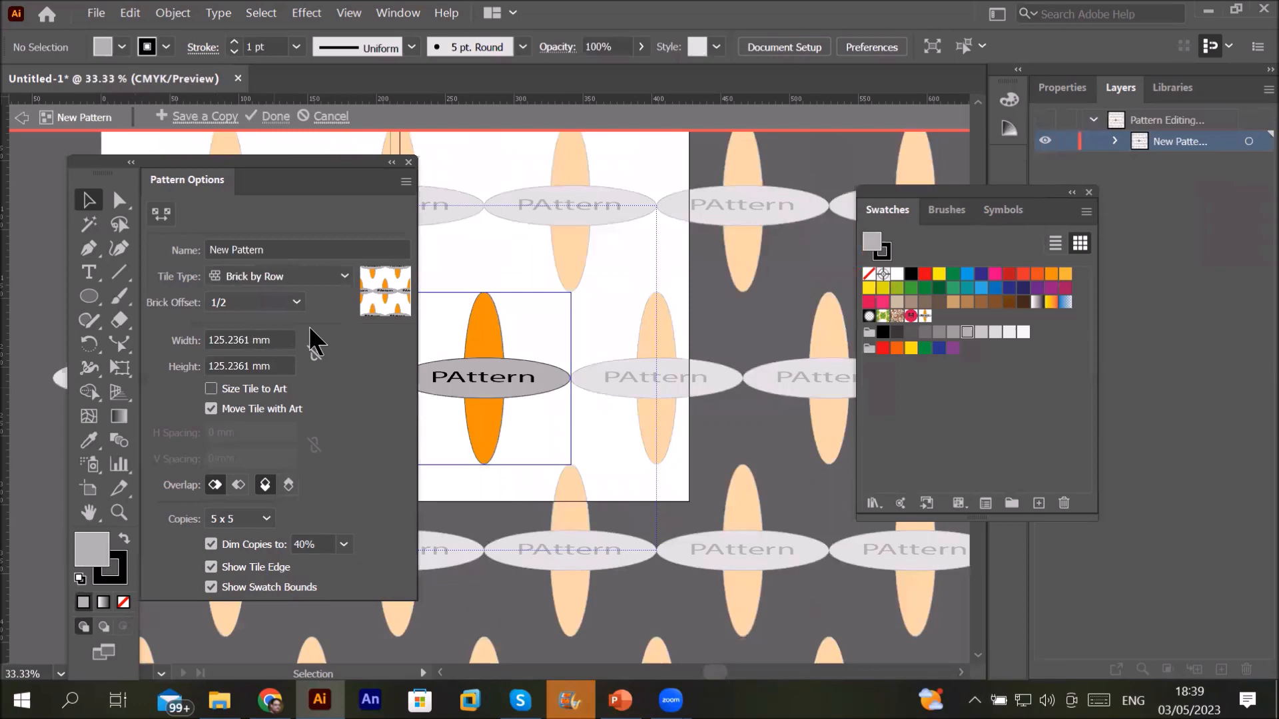
left_click(312, 275)
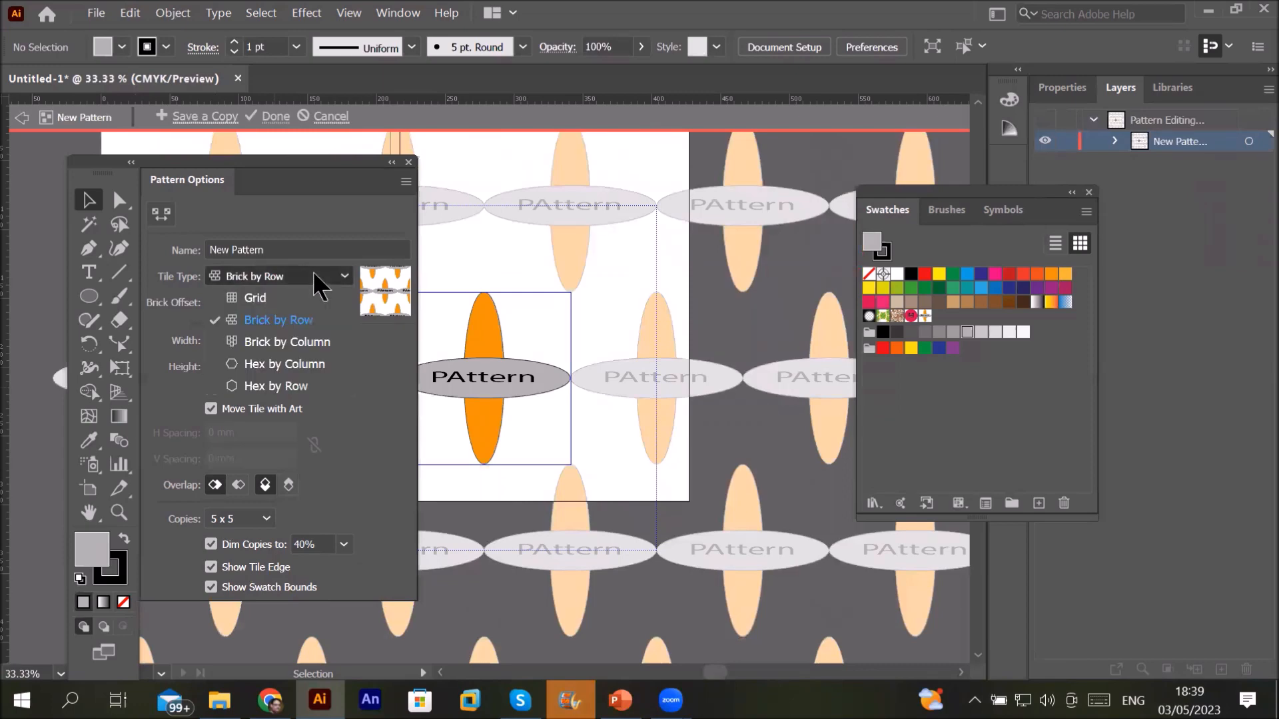
left_click(317, 344)
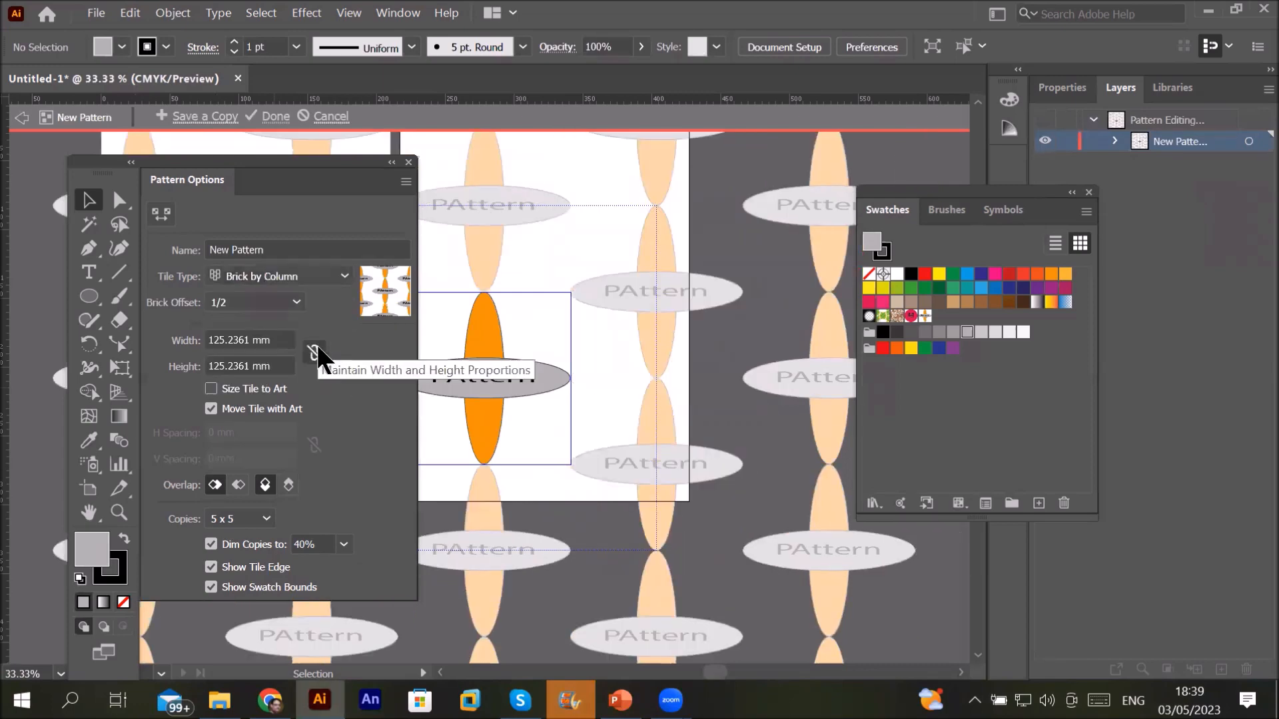
left_click(329, 270)
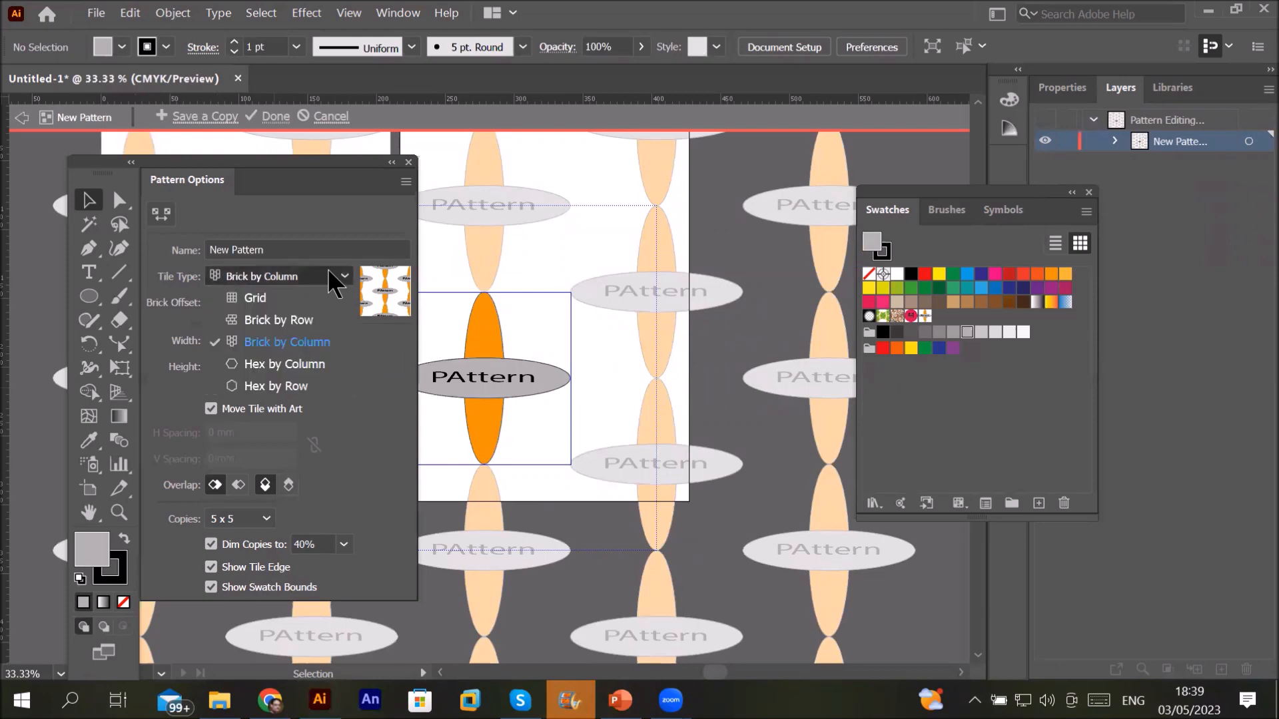
left_click(317, 368)
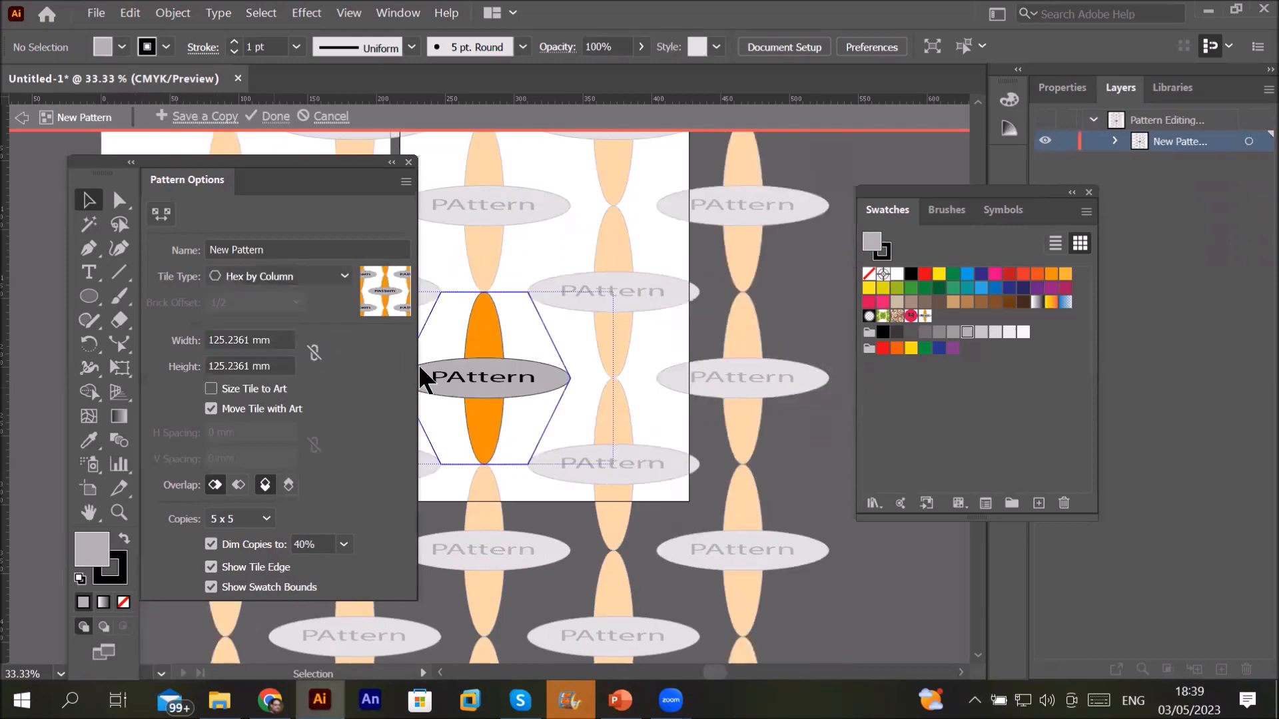
scroll(637, 355, "down", 3)
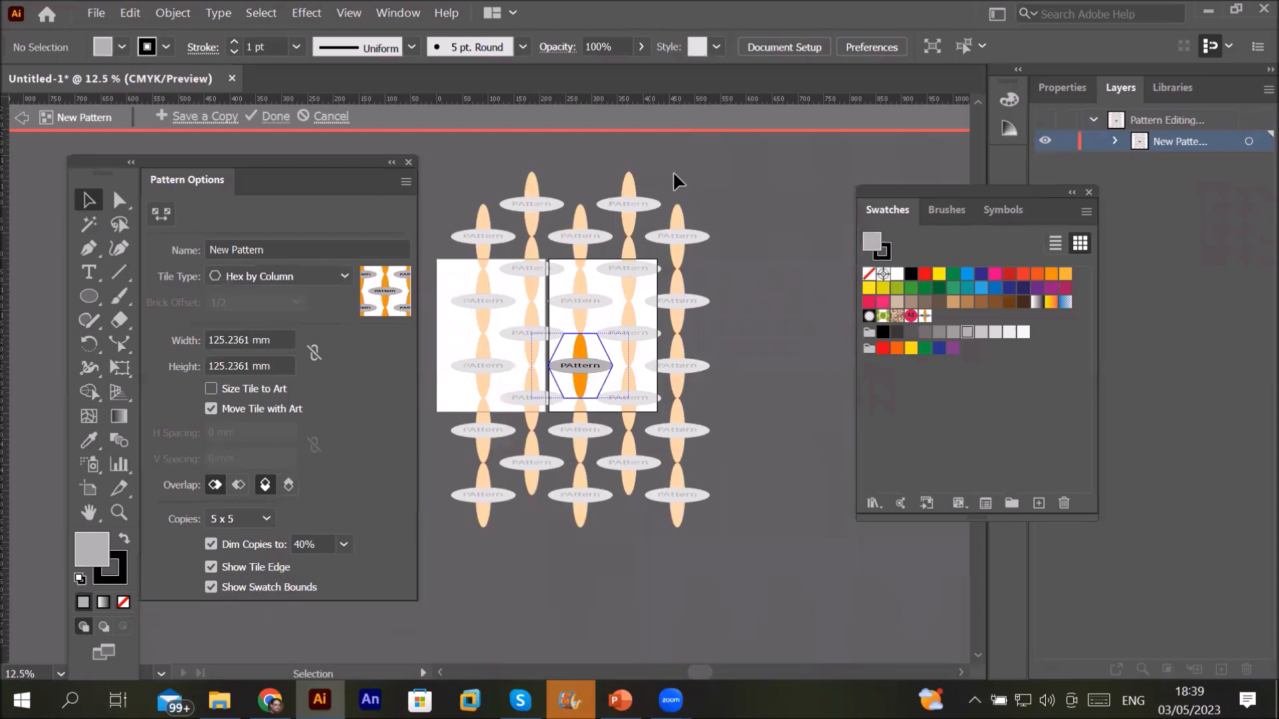
left_click(338, 276)
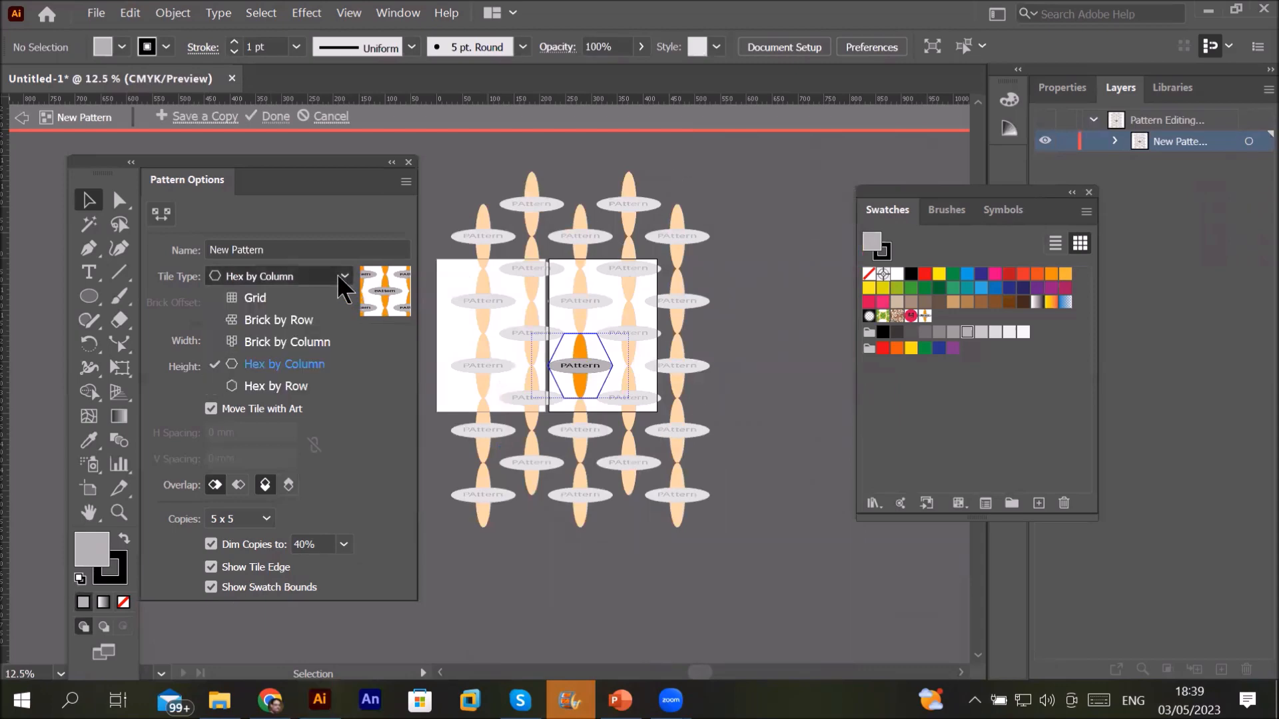
left_click(297, 386)
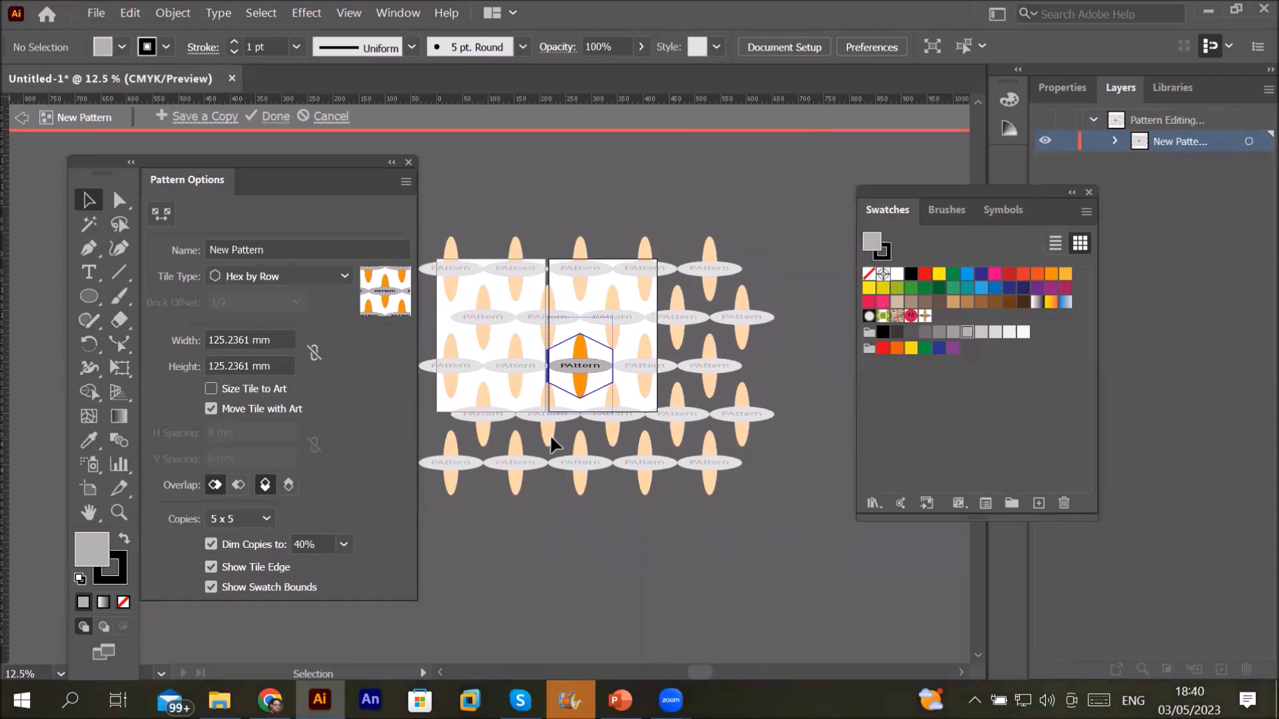
Step: Save a copy of the pattern named 'hex cirle align' and exit pattern editing
left_click(202, 117)
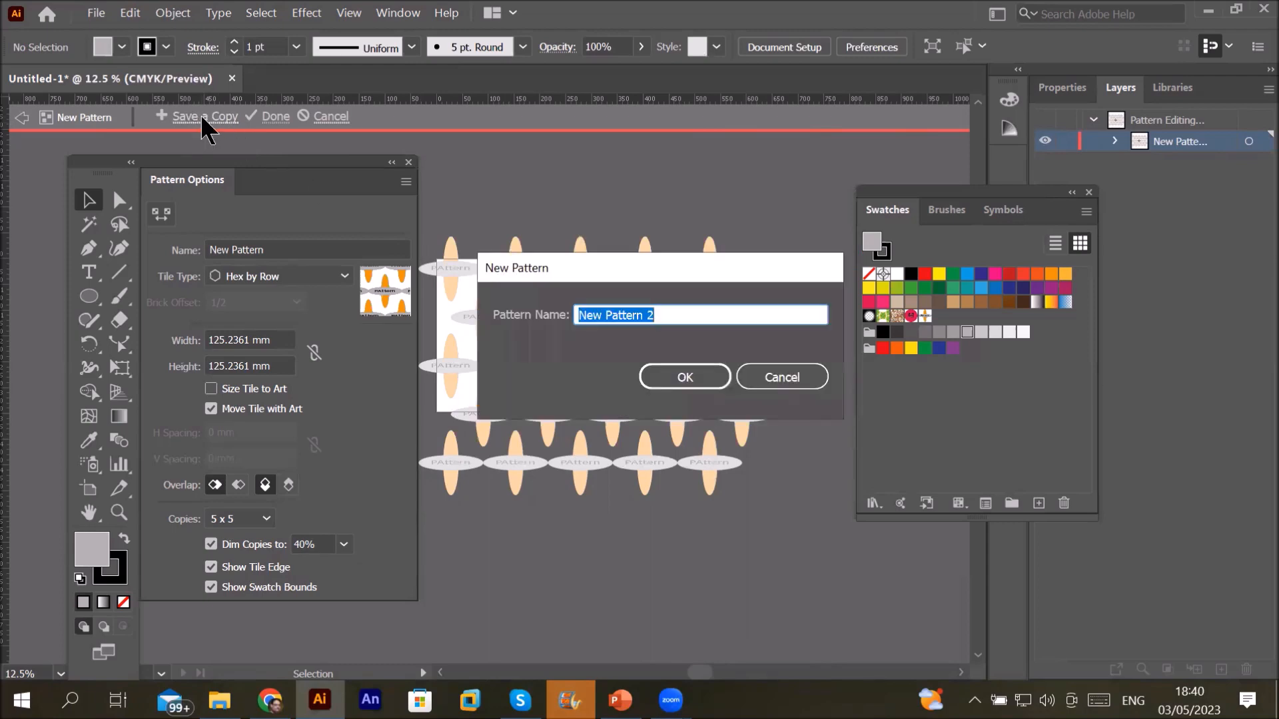
type("hex ")
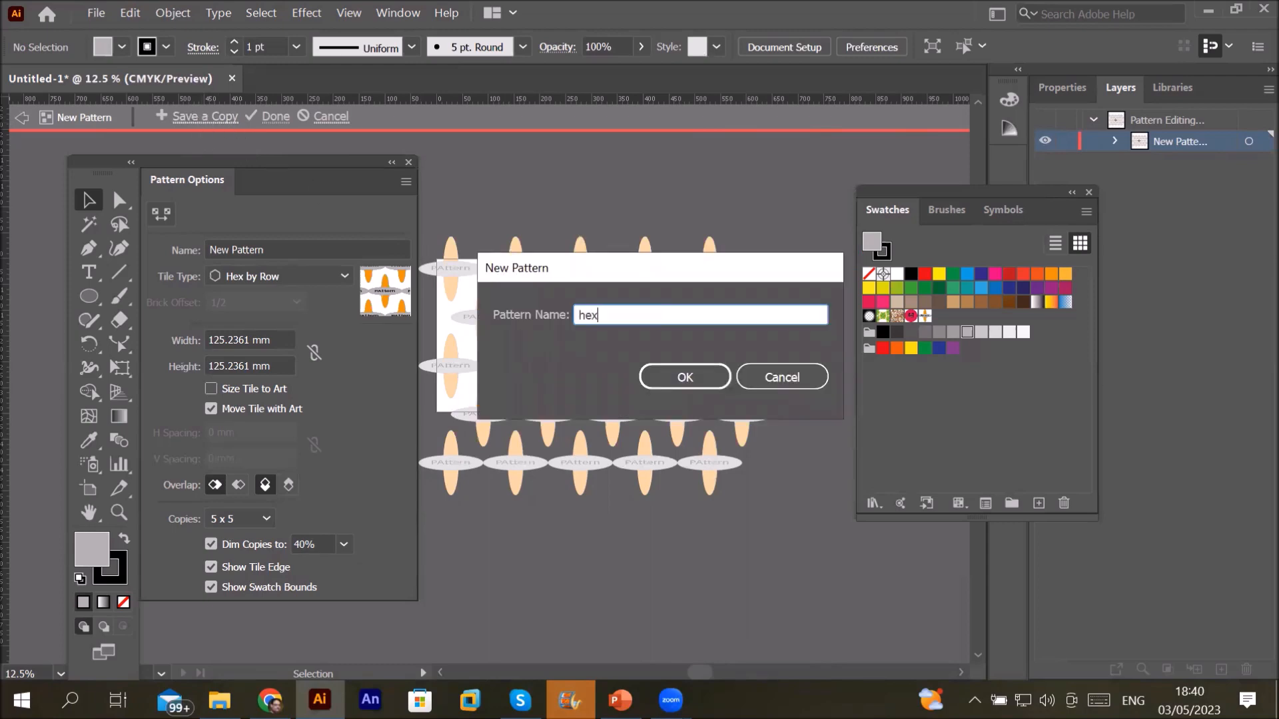
type("cirle align")
key("Return")
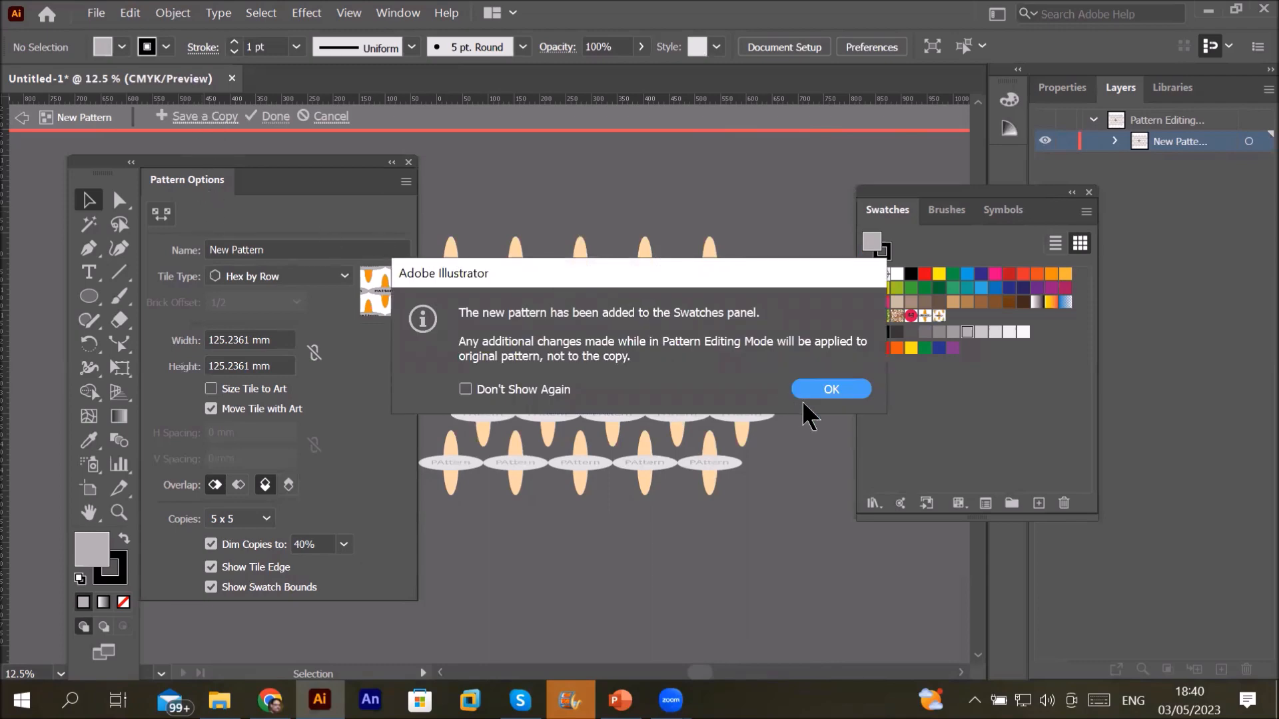
left_click(820, 390)
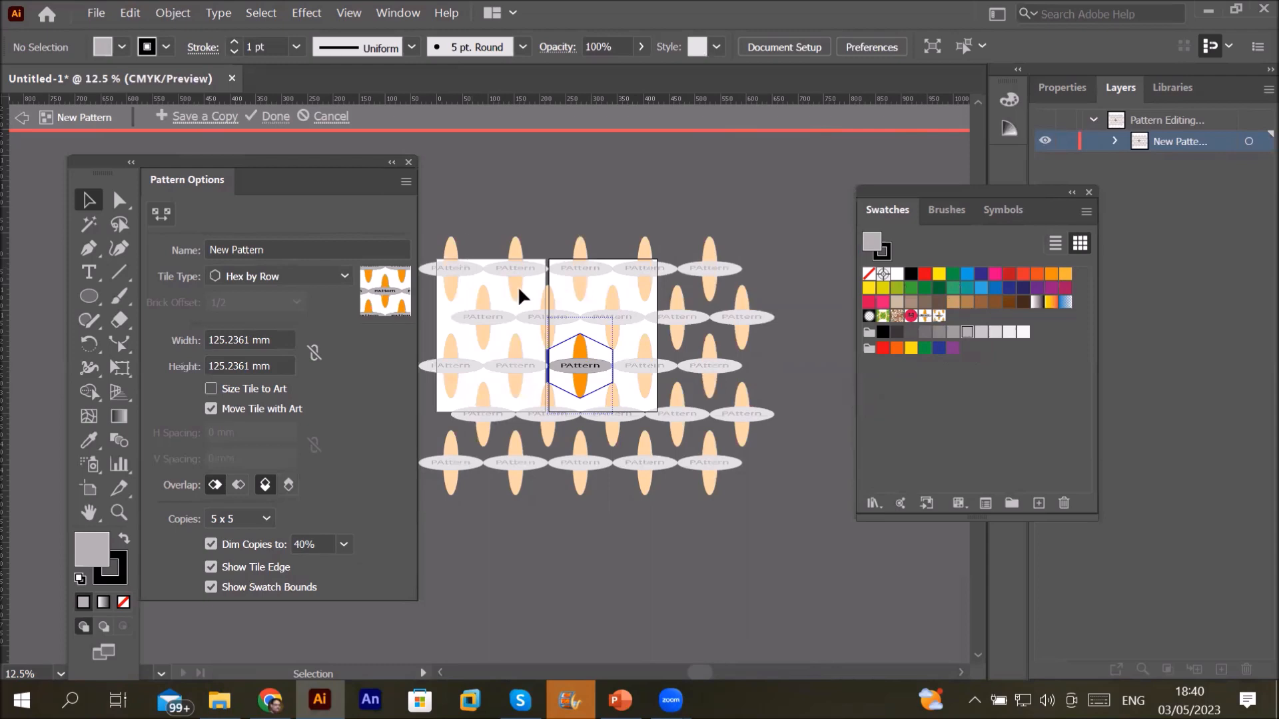
left_click(20, 120)
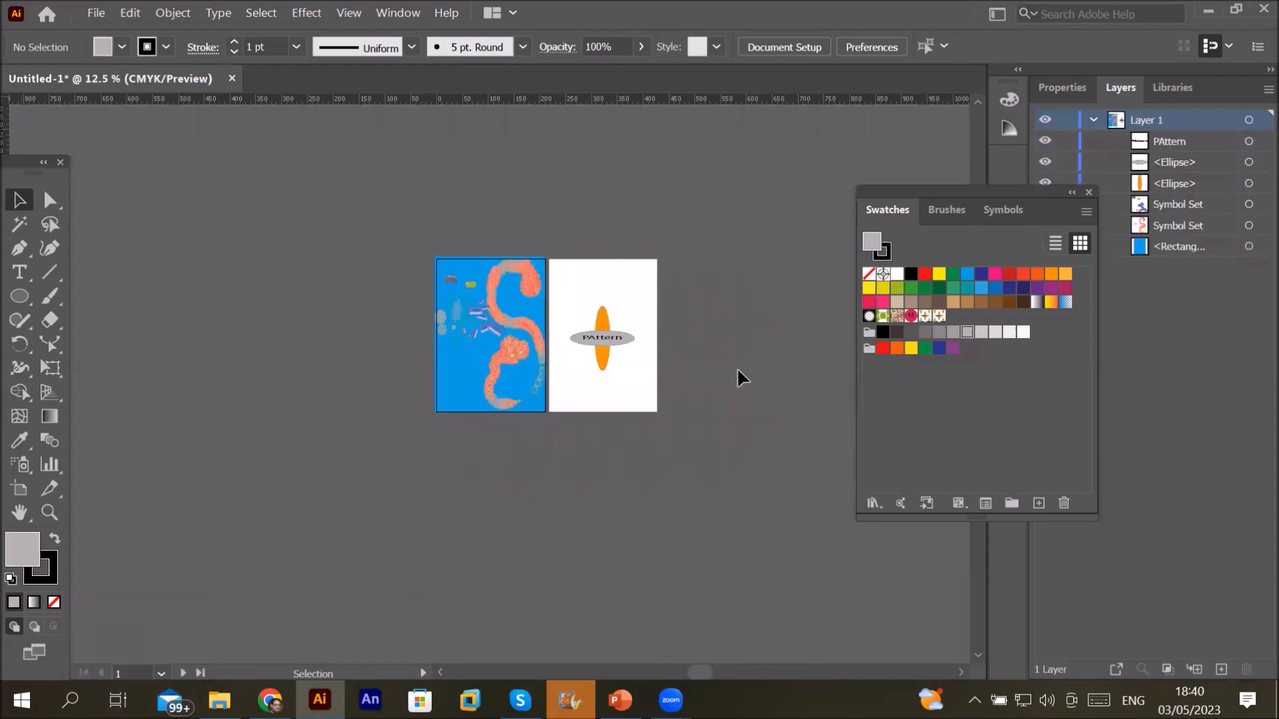
Step: Delete the ellipses and PAttern text from the right artboard
scroll(602, 336, "up", 3)
left_click_drag(530, 260, 696, 441)
key("Delete")
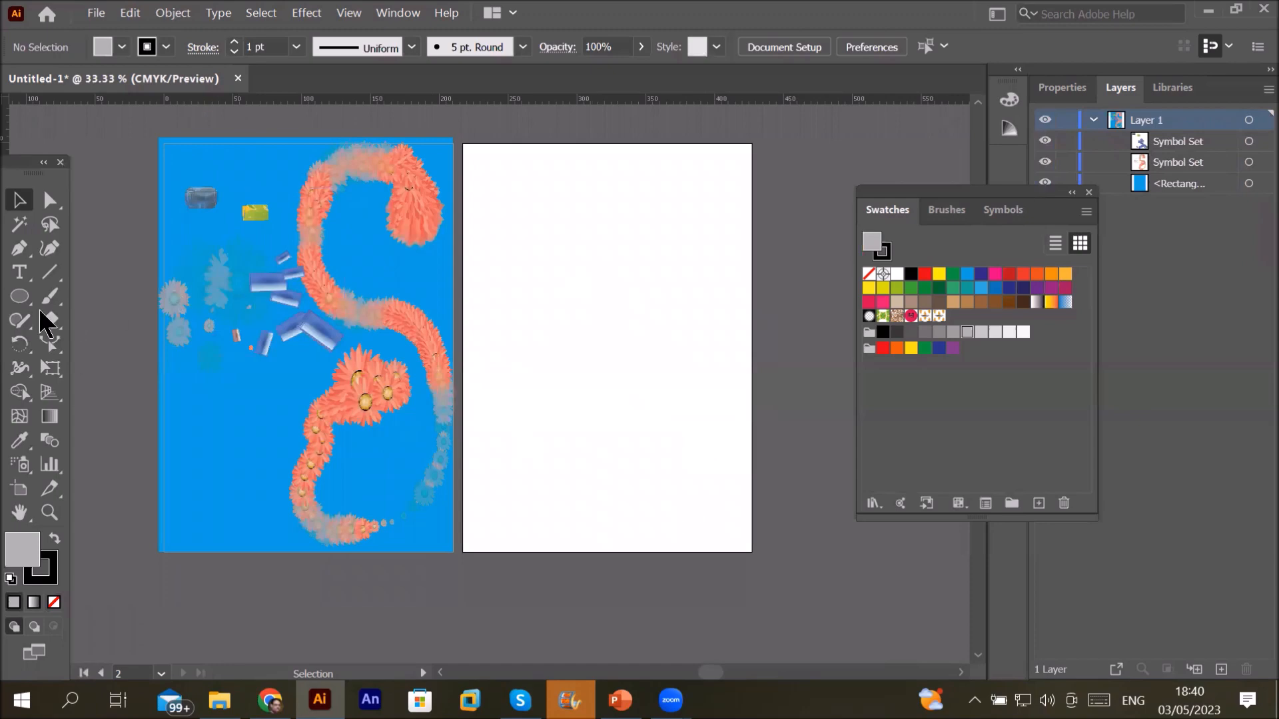
Step: Draw a rectangle covering the right artboard and fill it with the PAttern swatch
left_click_drag(19, 297, 93, 293)
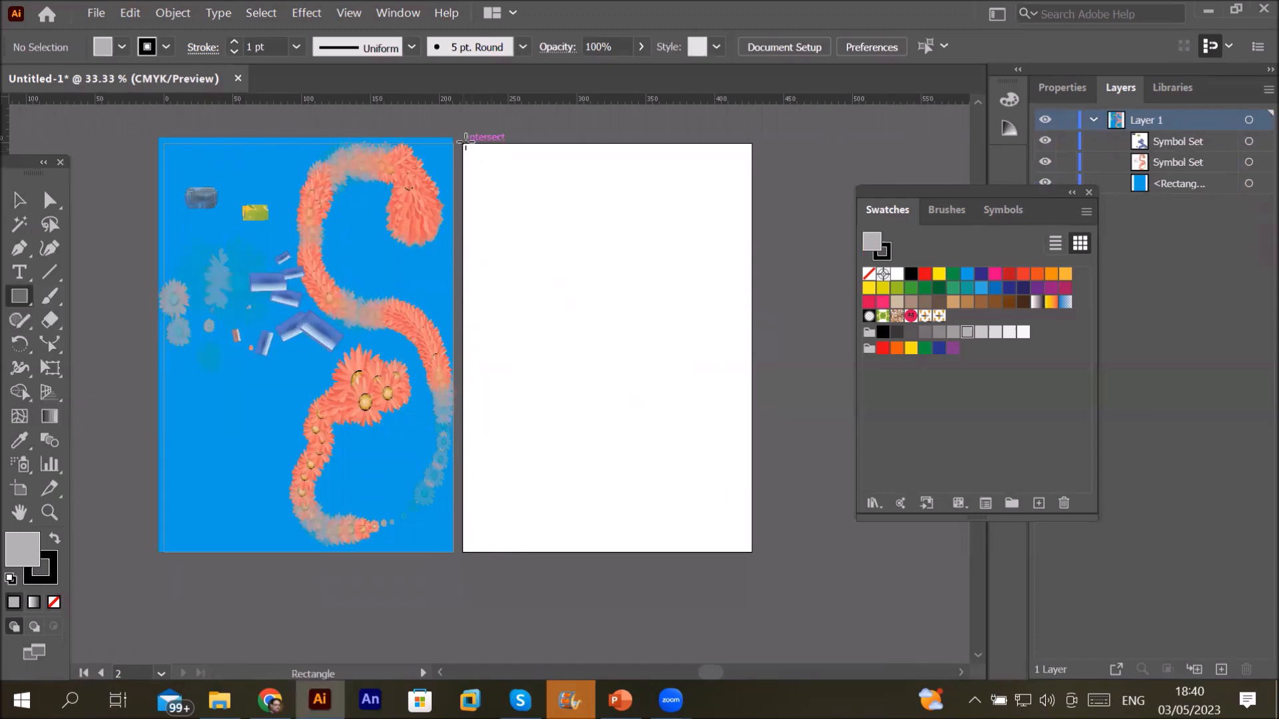
left_click_drag(462, 142, 752, 552)
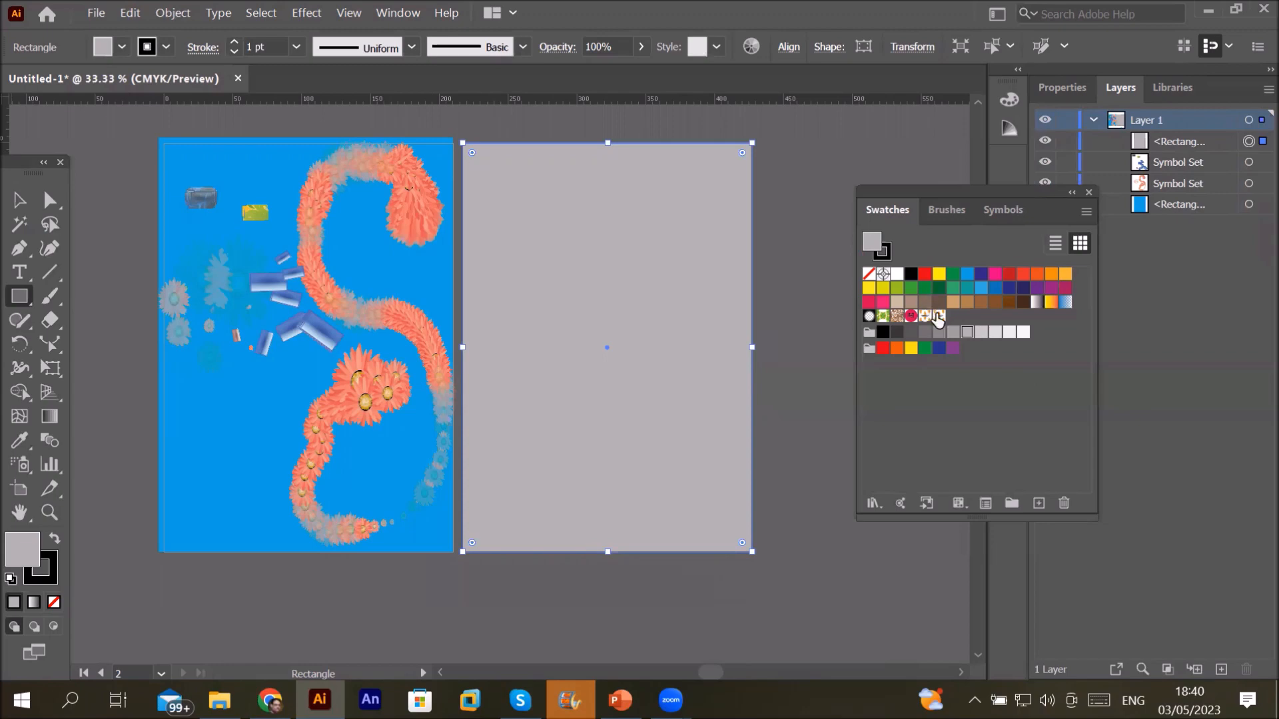
left_click(937, 317)
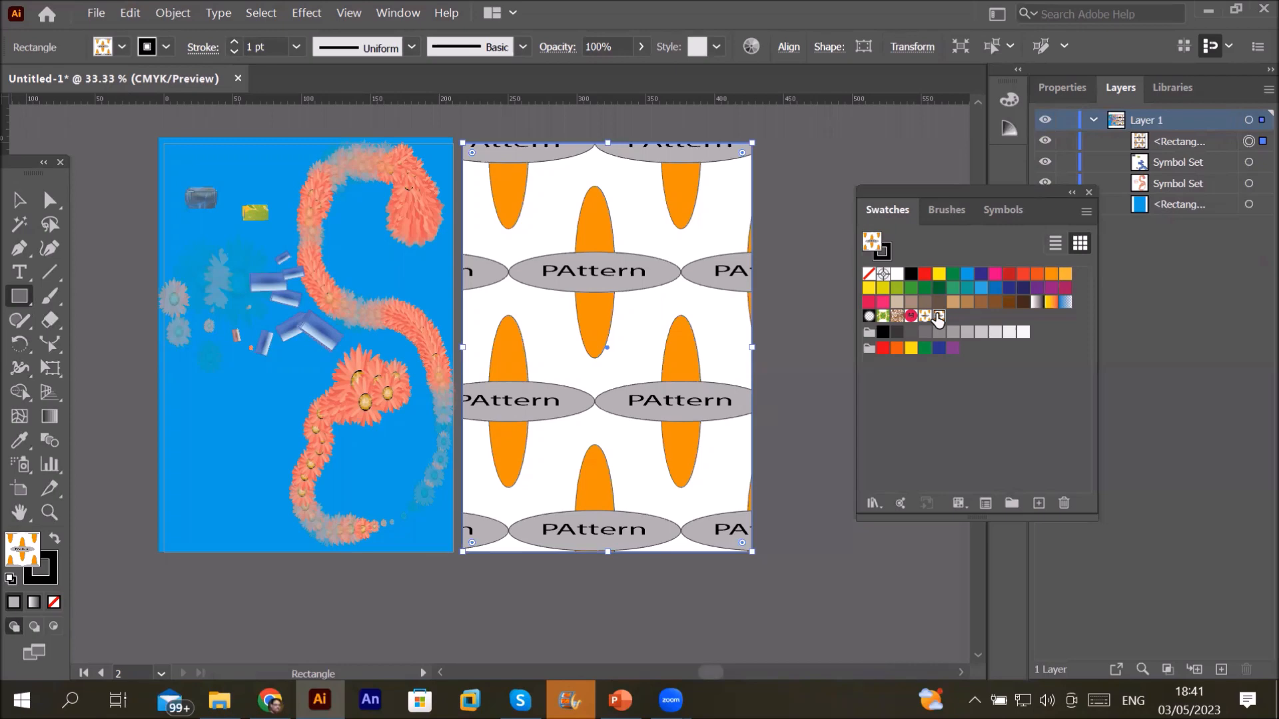
Step: Move a swatch one slot left, try the M, swirl, leaf and PAttern fills, then delete the rectangle
left_click_drag(938, 321, 924, 322)
left_click_drag(924, 322, 927, 329)
left_click(911, 317)
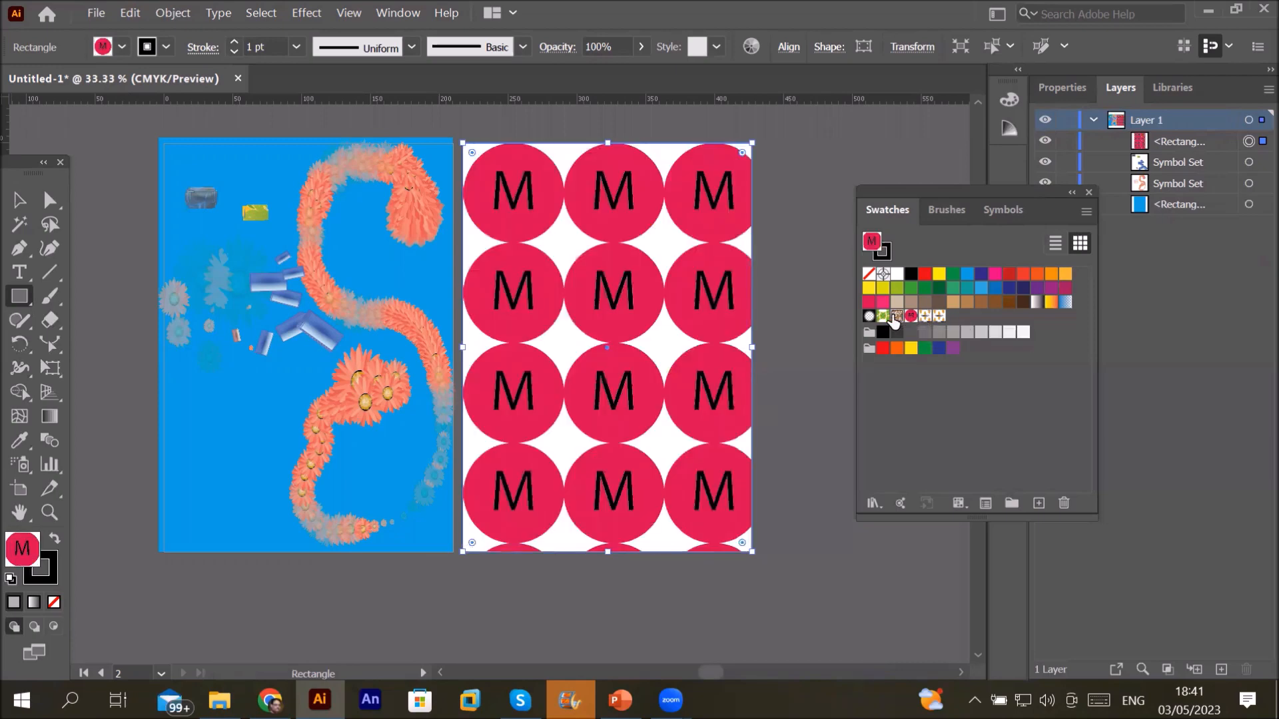
left_click(896, 317)
left_click(882, 317)
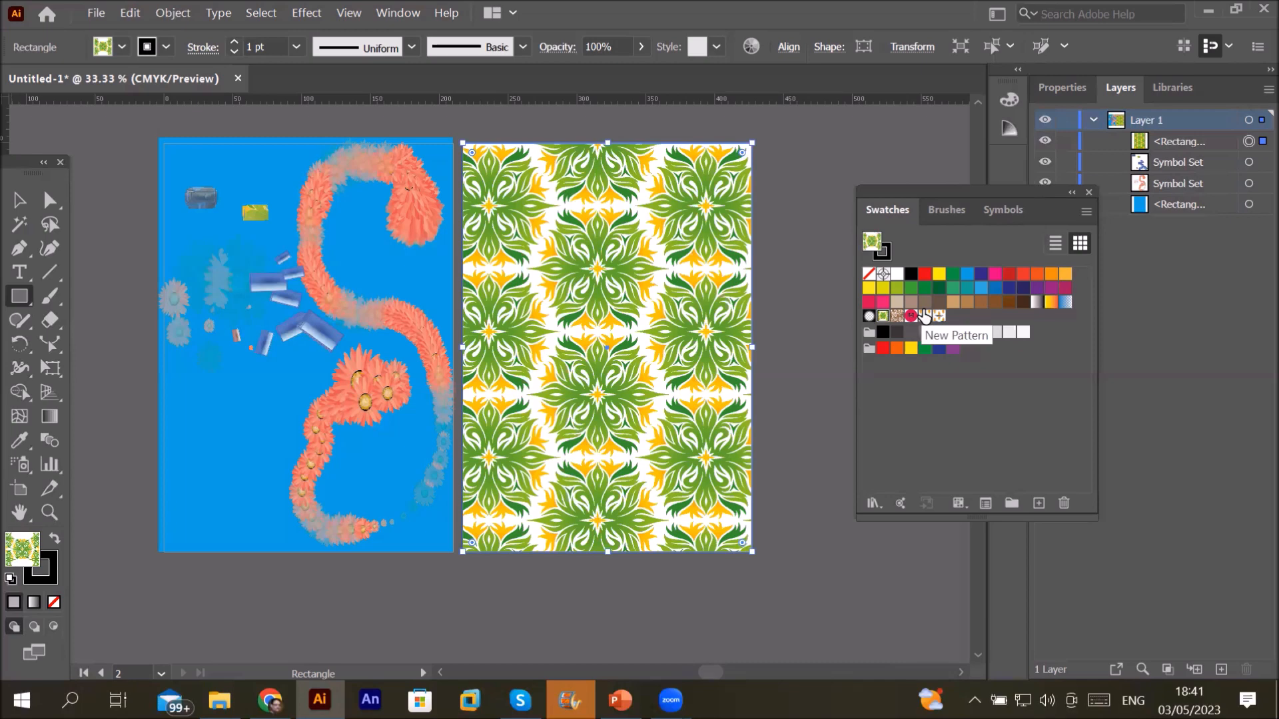
left_click(925, 318)
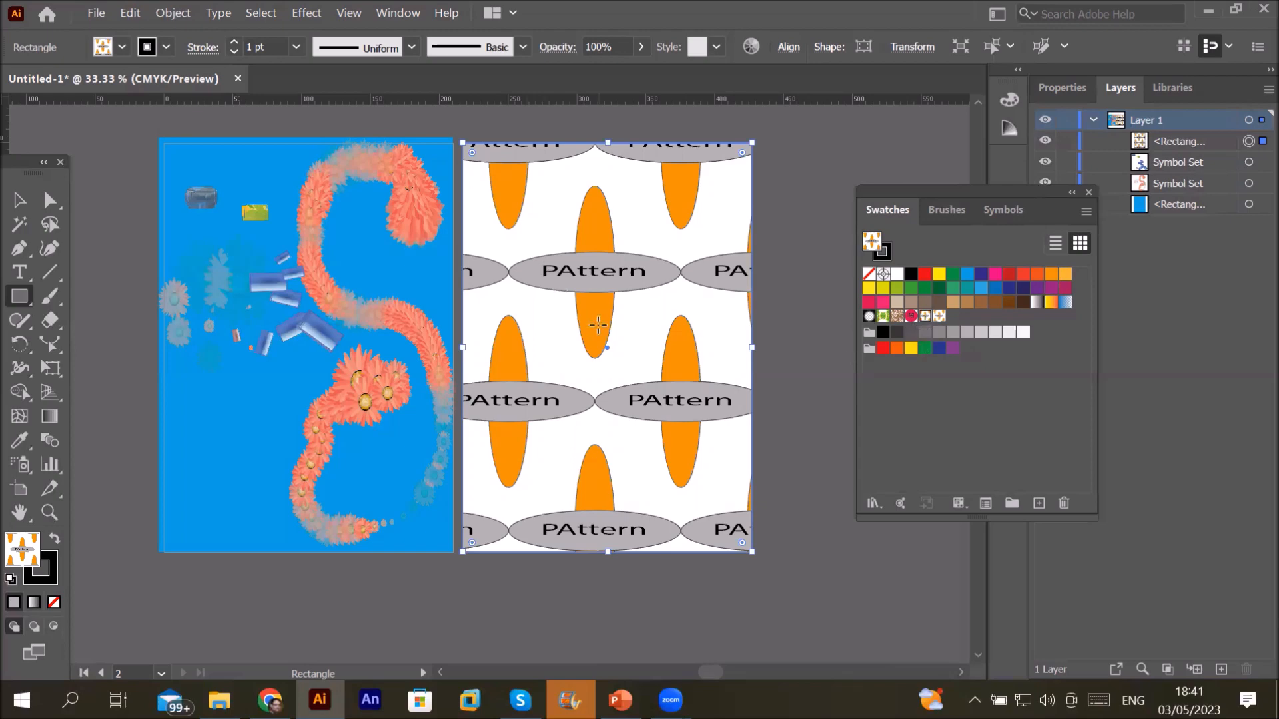
key("Delete")
Step: Draw a white-filled star near the top-left of the right artboard
left_click(19, 300)
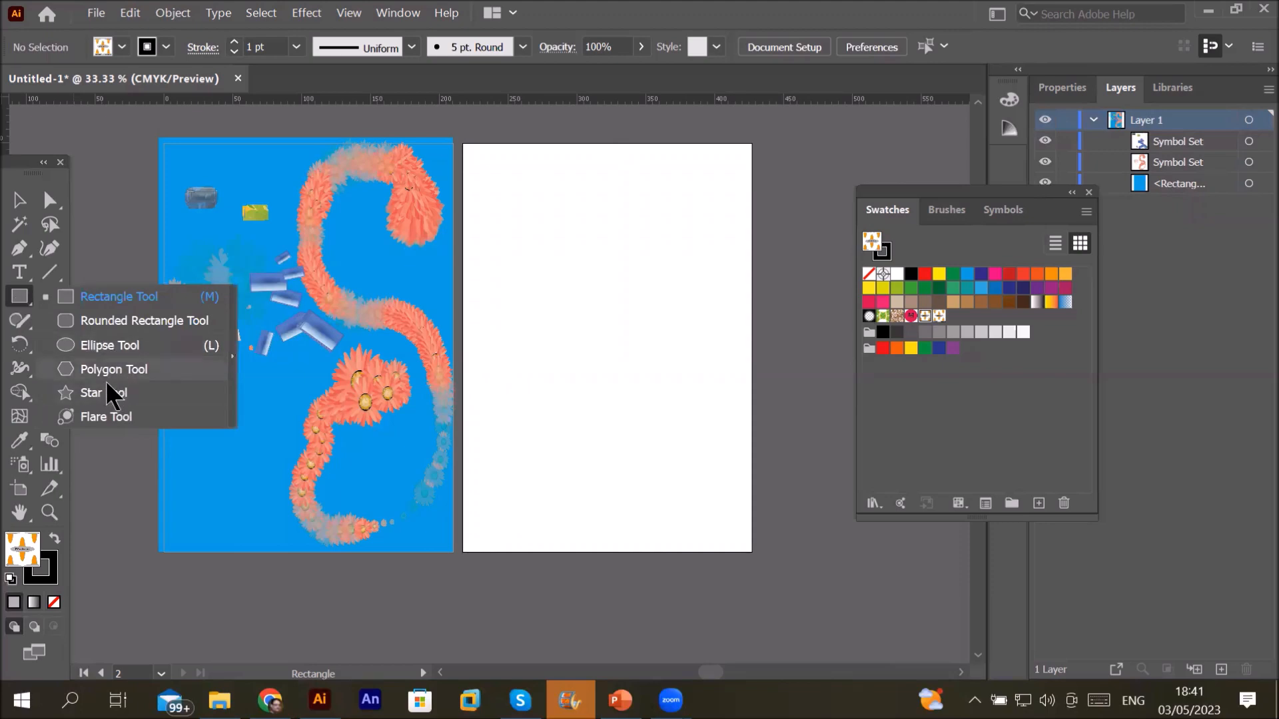
left_click(113, 393)
left_click_drag(548, 271, 580, 326)
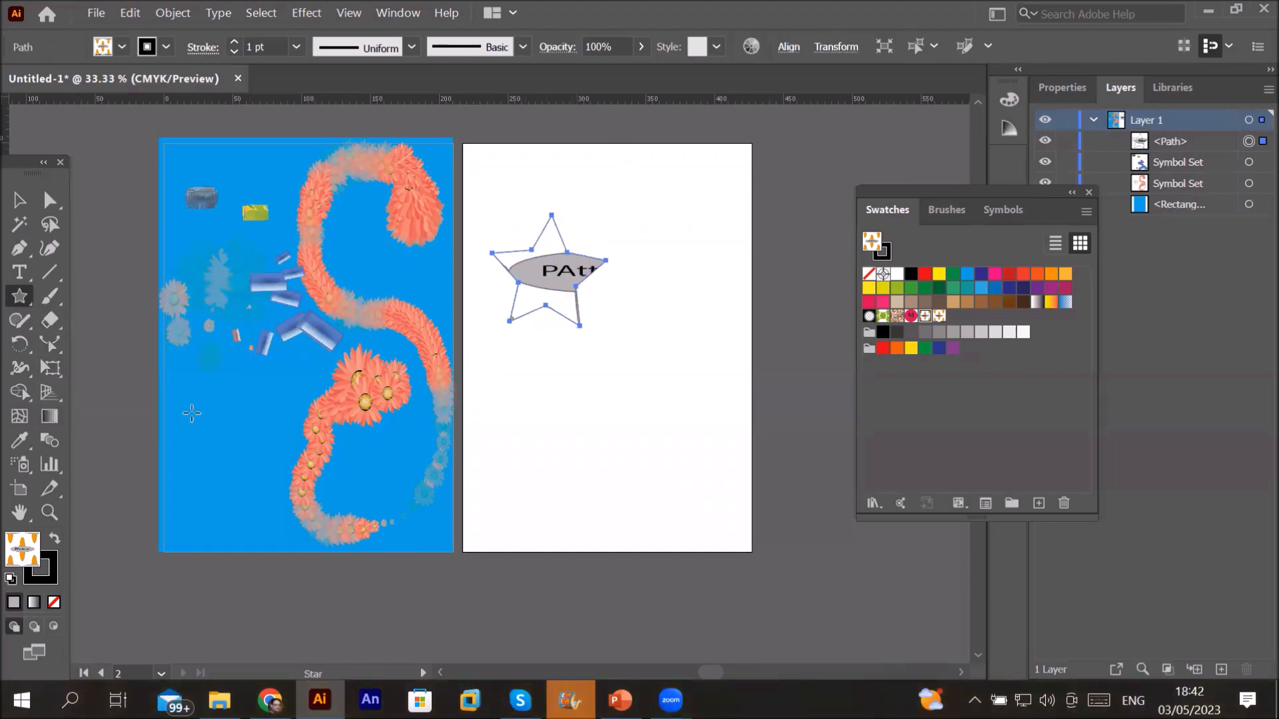
left_click(10, 578)
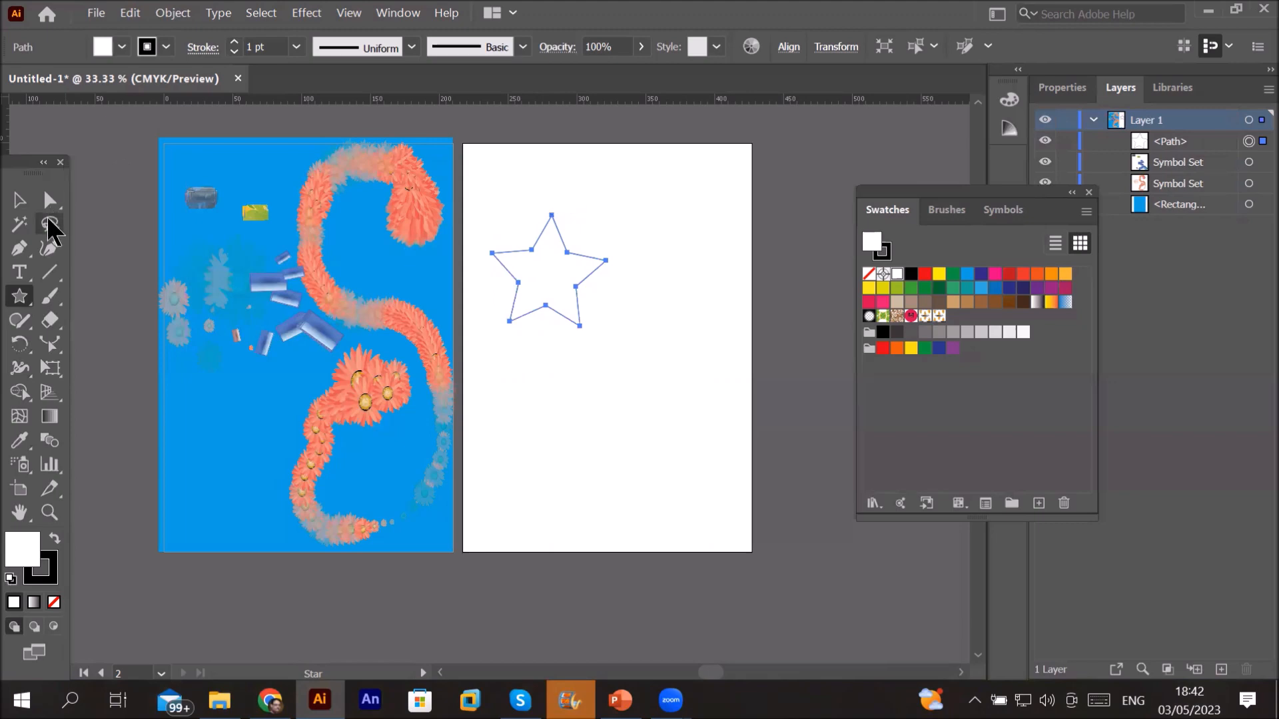
Step: Round all the star's corners and fill it with CMYK Blue
left_click(50, 200)
left_click_drag(547, 321, 554, 363)
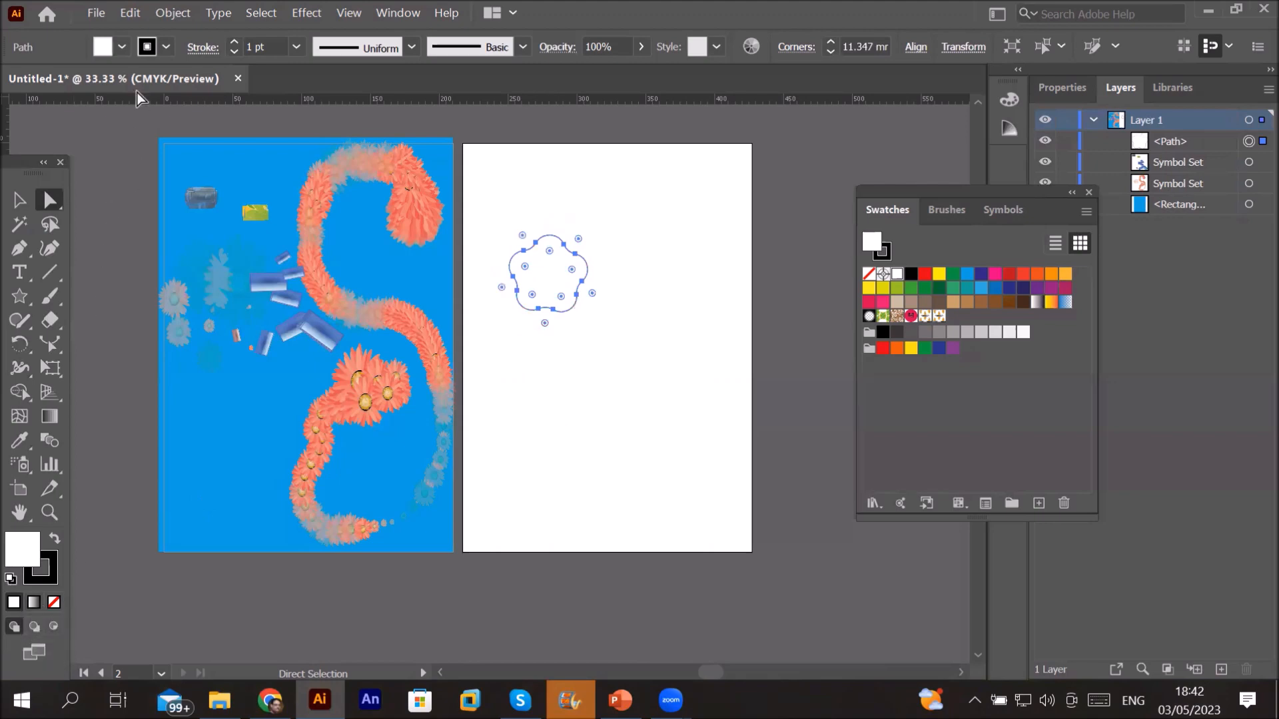
left_click(122, 48)
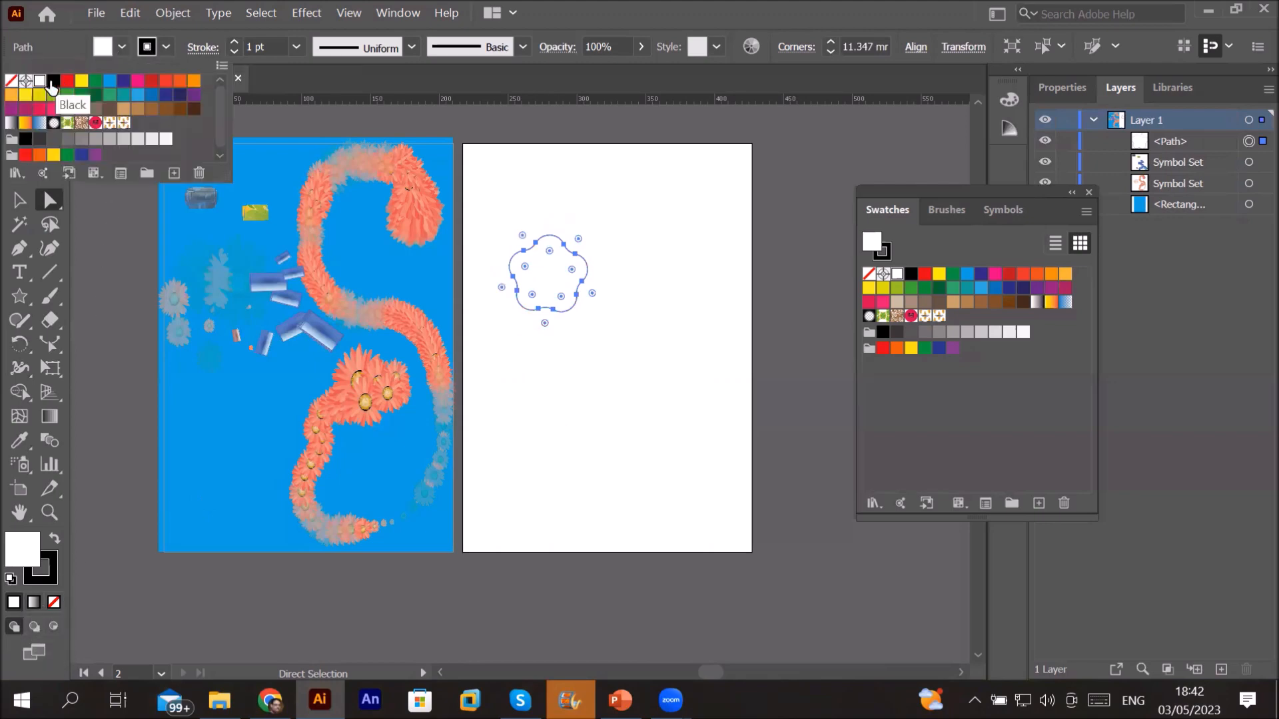
left_click(123, 82)
left_click(532, 371)
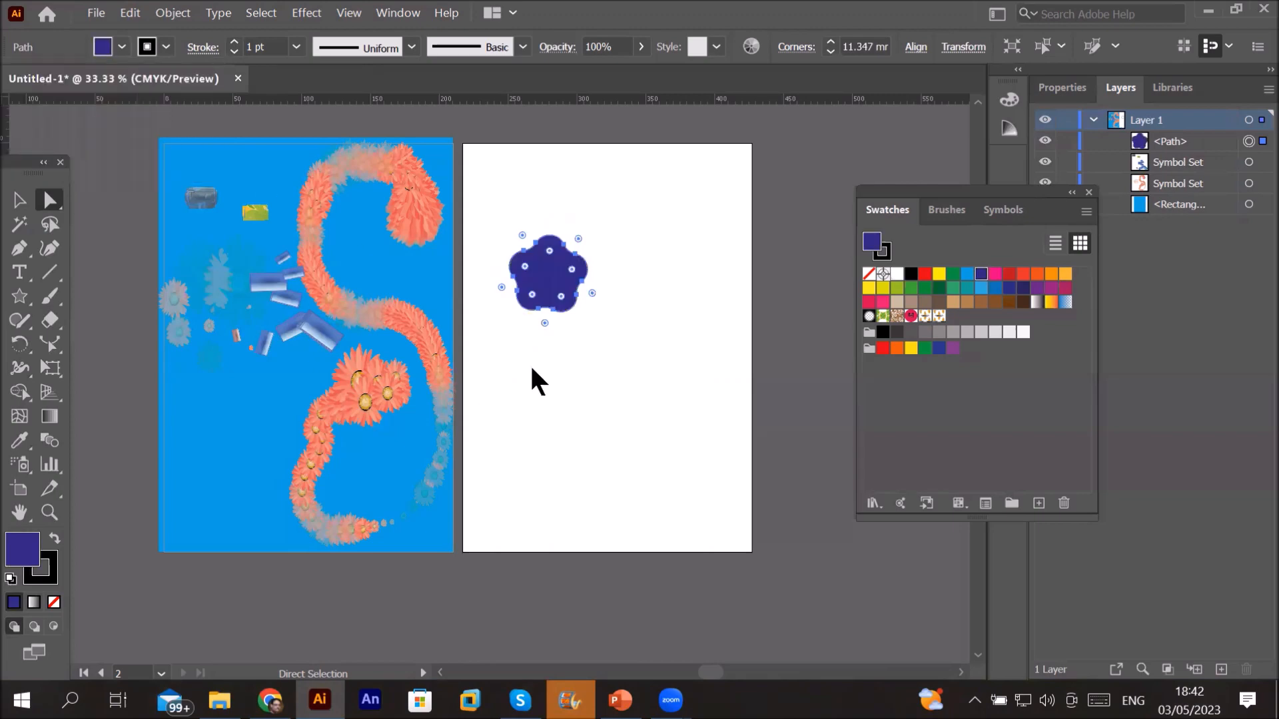
key("v")
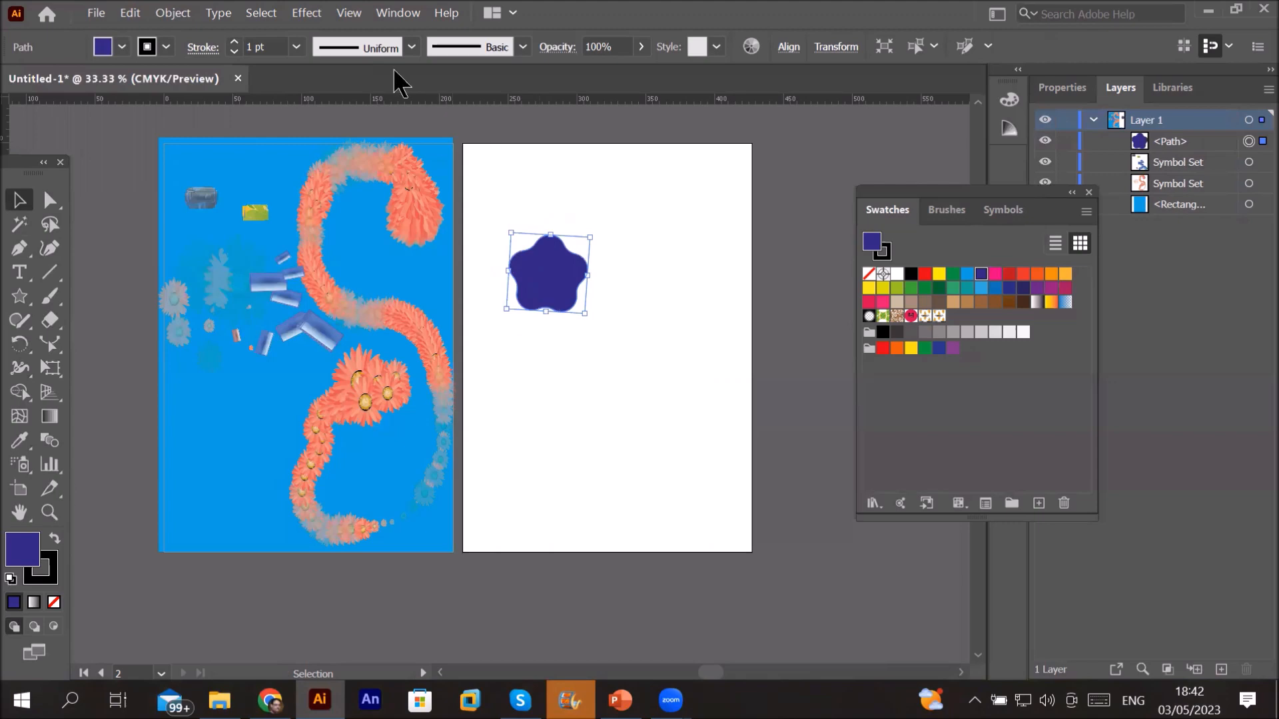
left_click(167, 13)
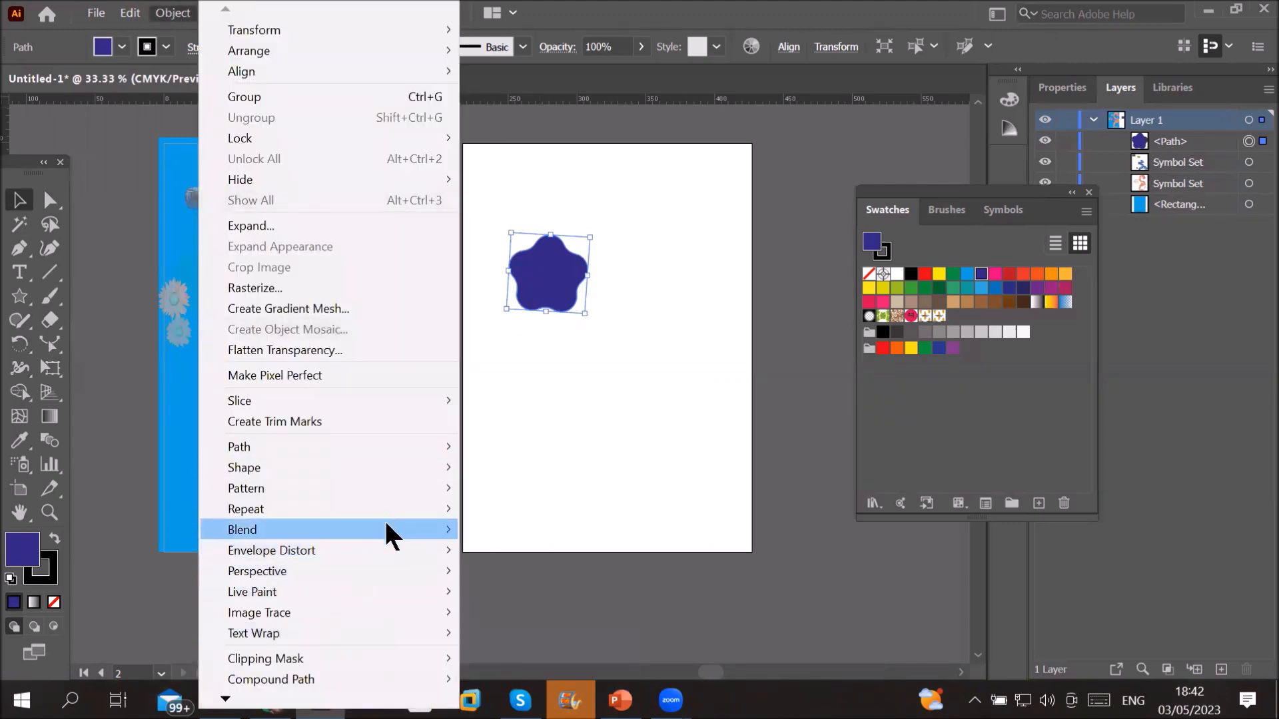
mouse_move(406, 491)
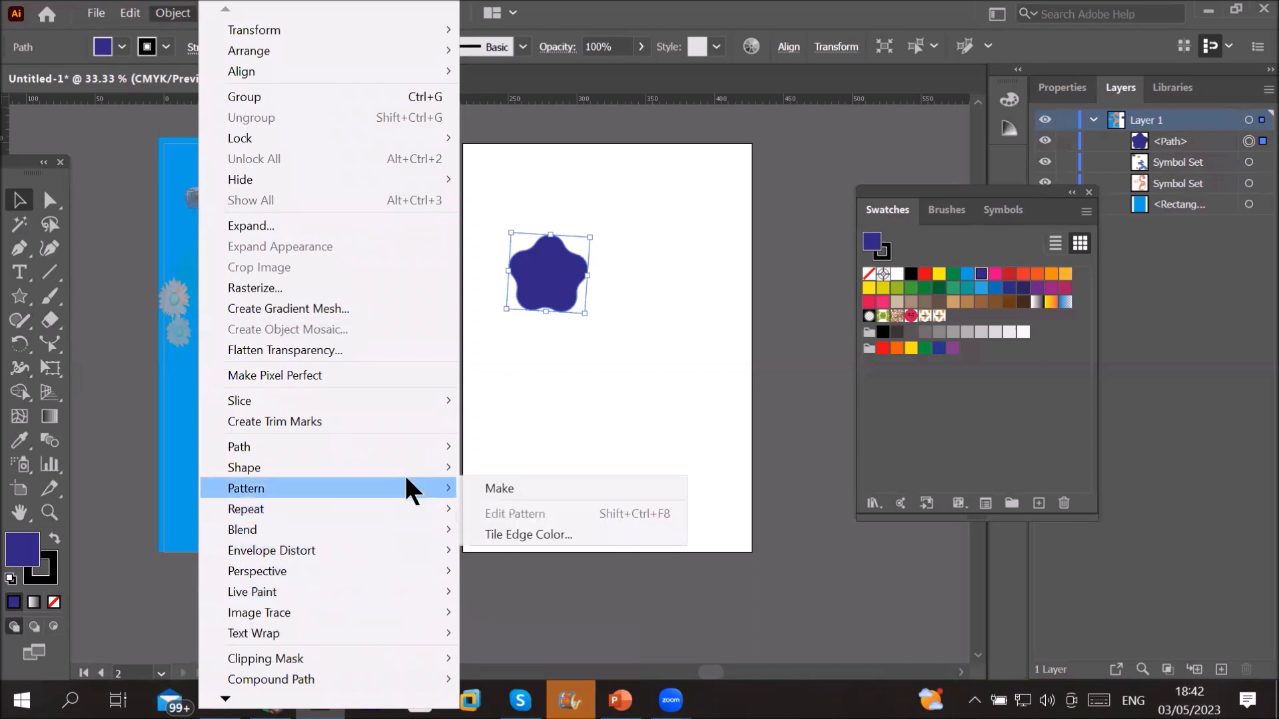
Step: Make the rounded star into New Pattern 2 and move the Pattern Options panel aside
left_click(500, 491)
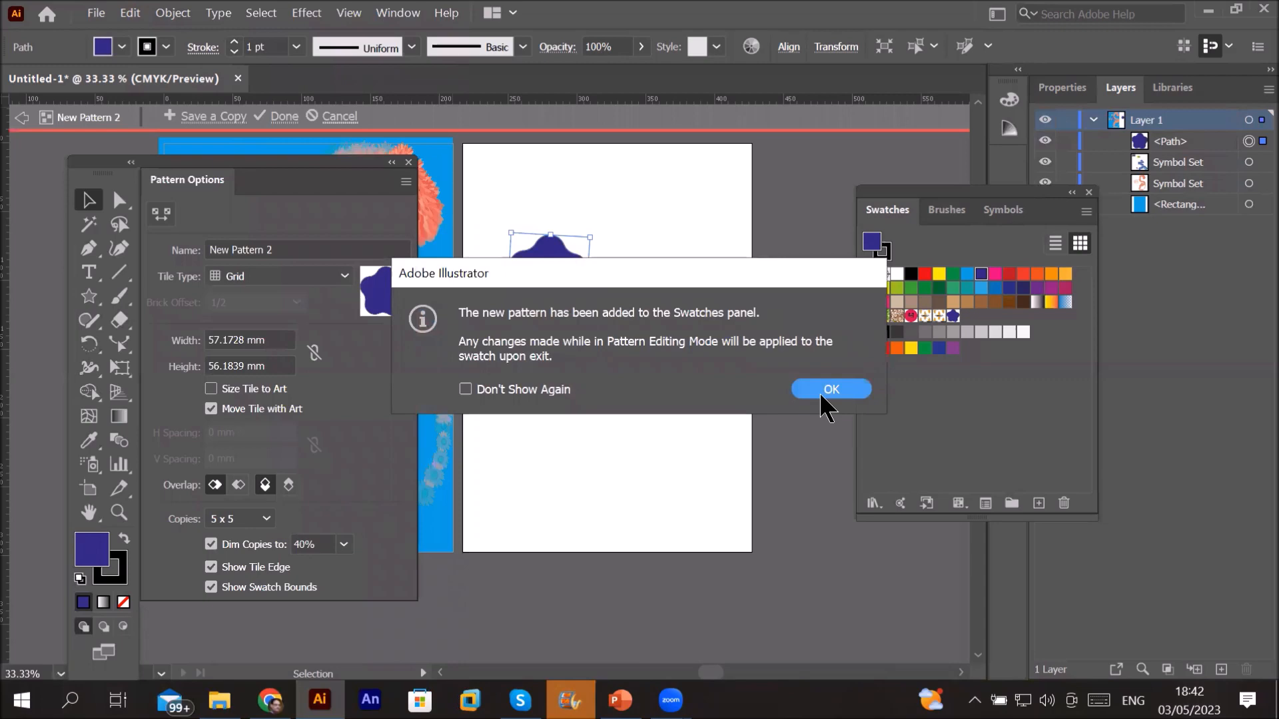
left_click(826, 400)
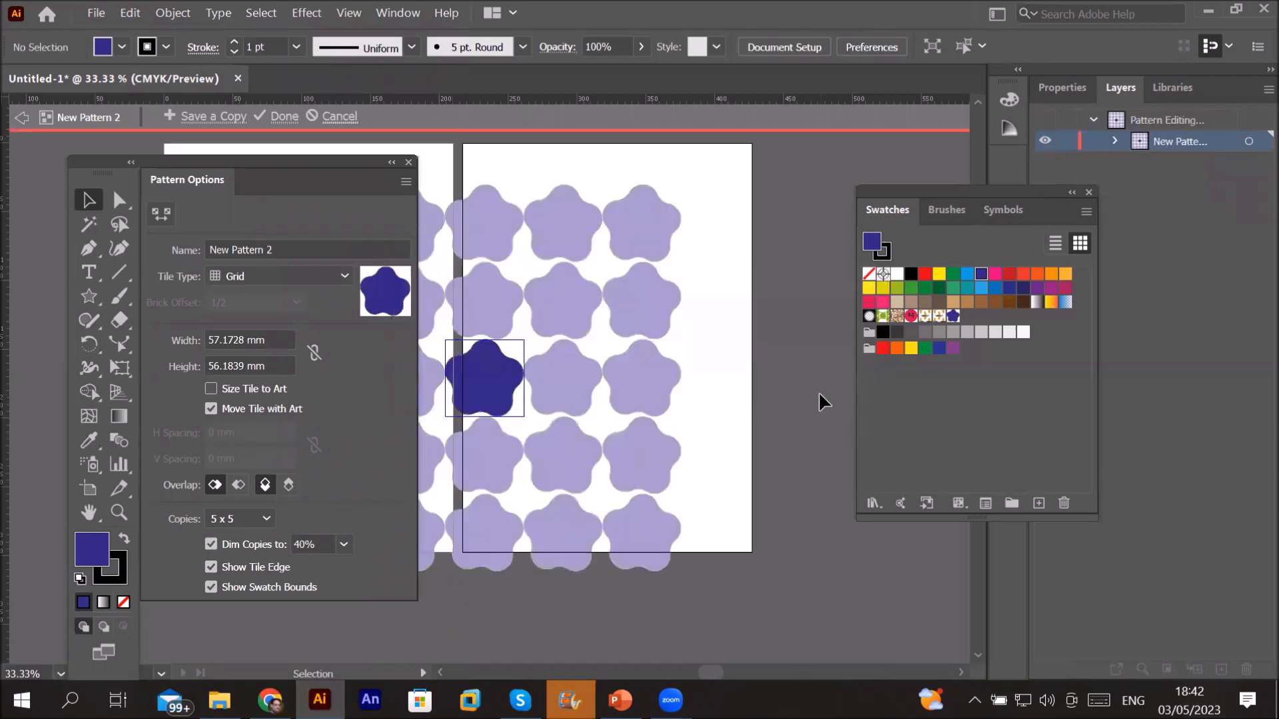
left_click_drag(294, 172, 192, 110)
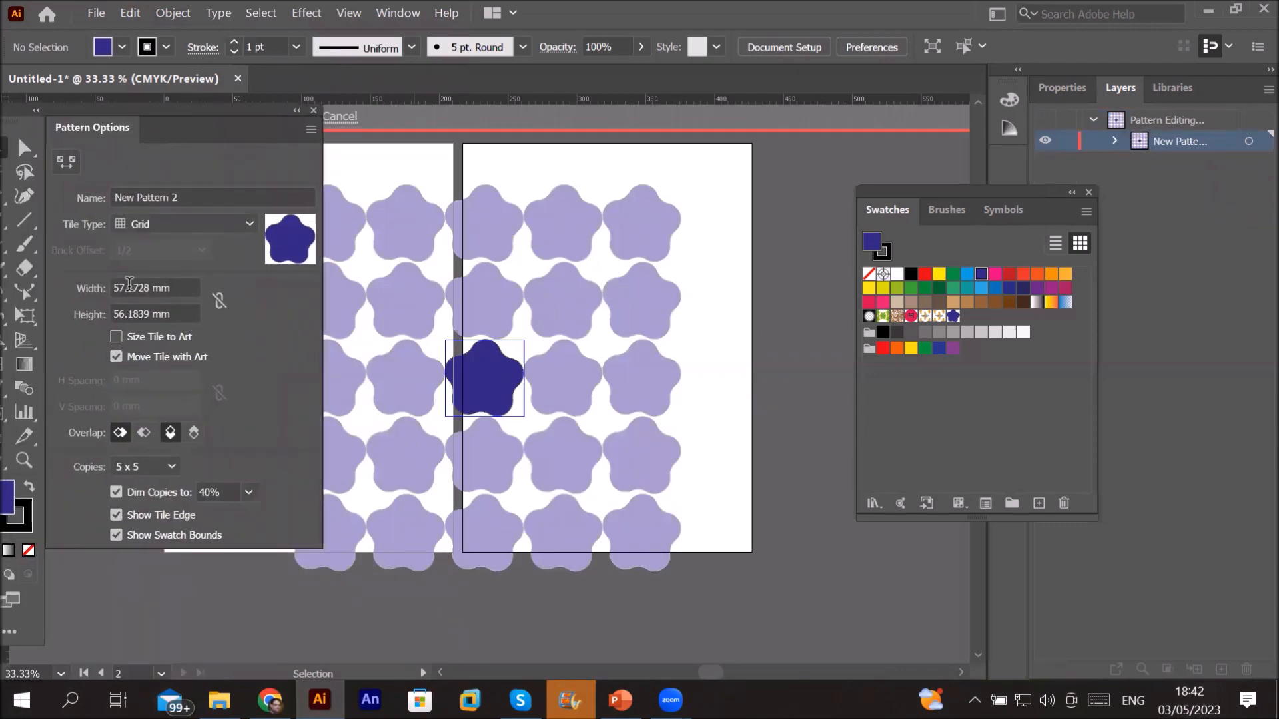
Step: Set the pattern tile width to 32 mm and height to 31 mm
left_click(129, 285)
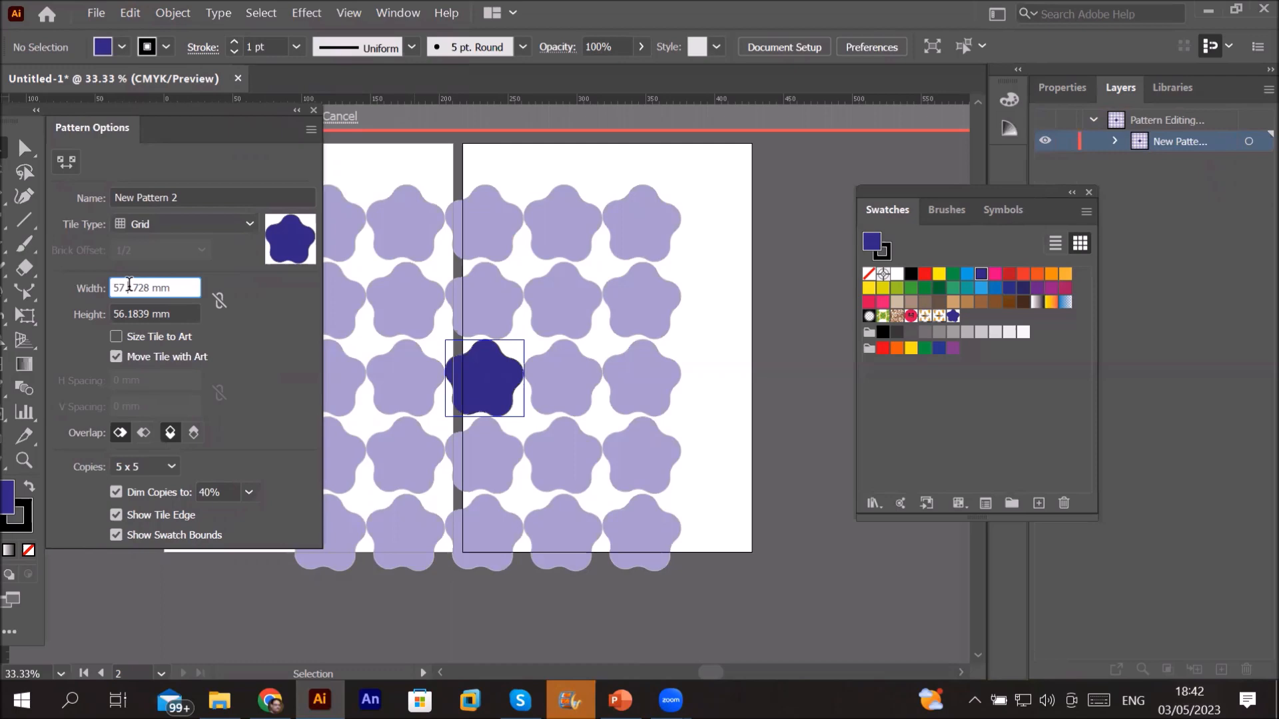
scroll(148, 284, "down", 4)
scroll(147, 284, "down", 16)
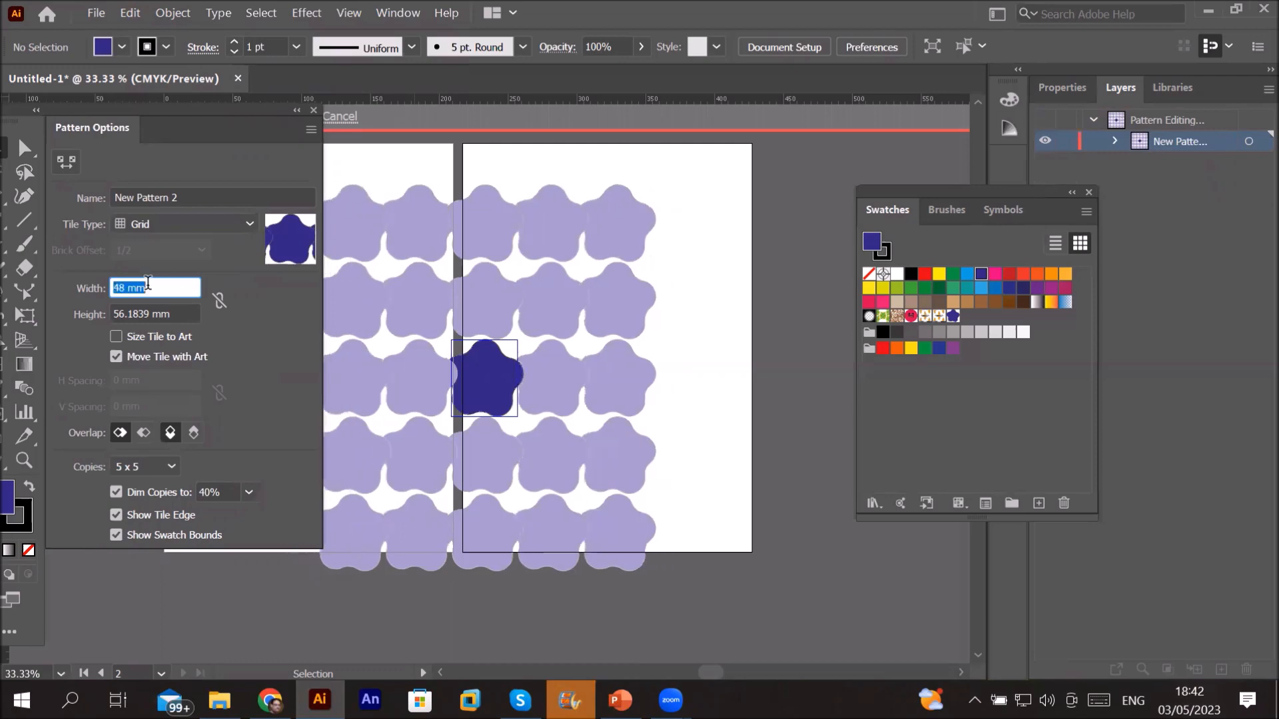
scroll(148, 284, "down", 2)
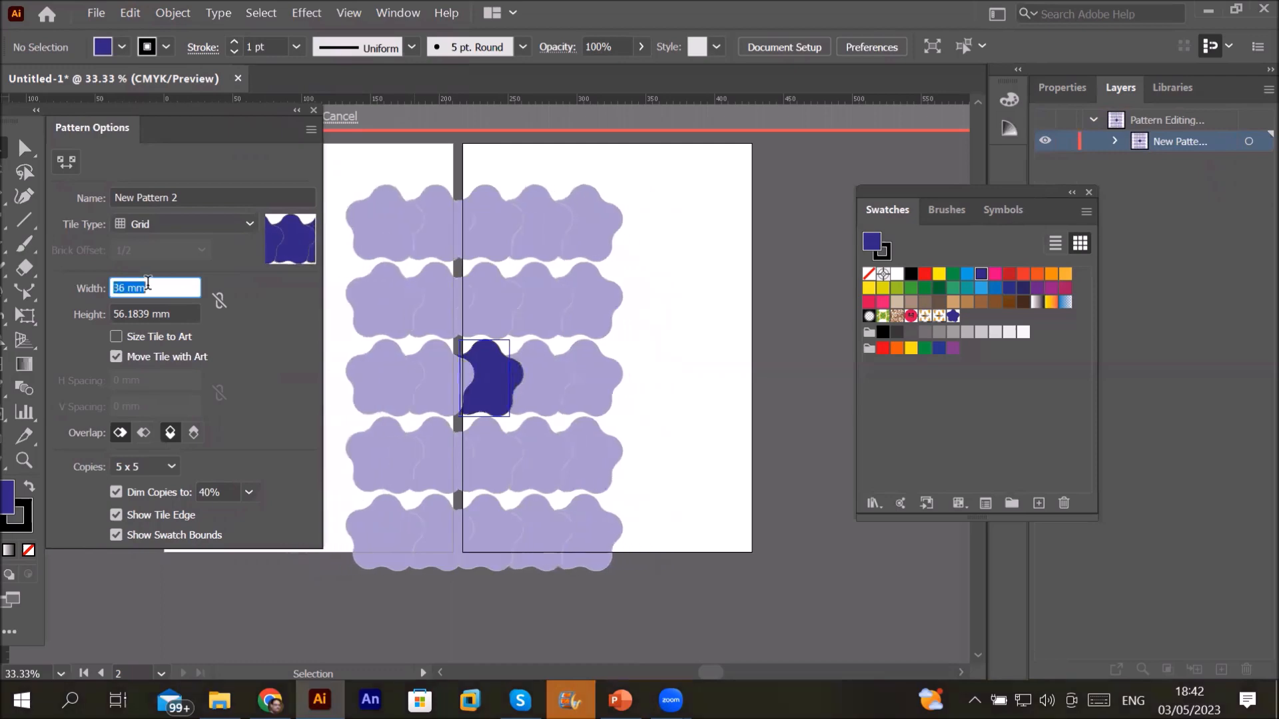
key("Tab")
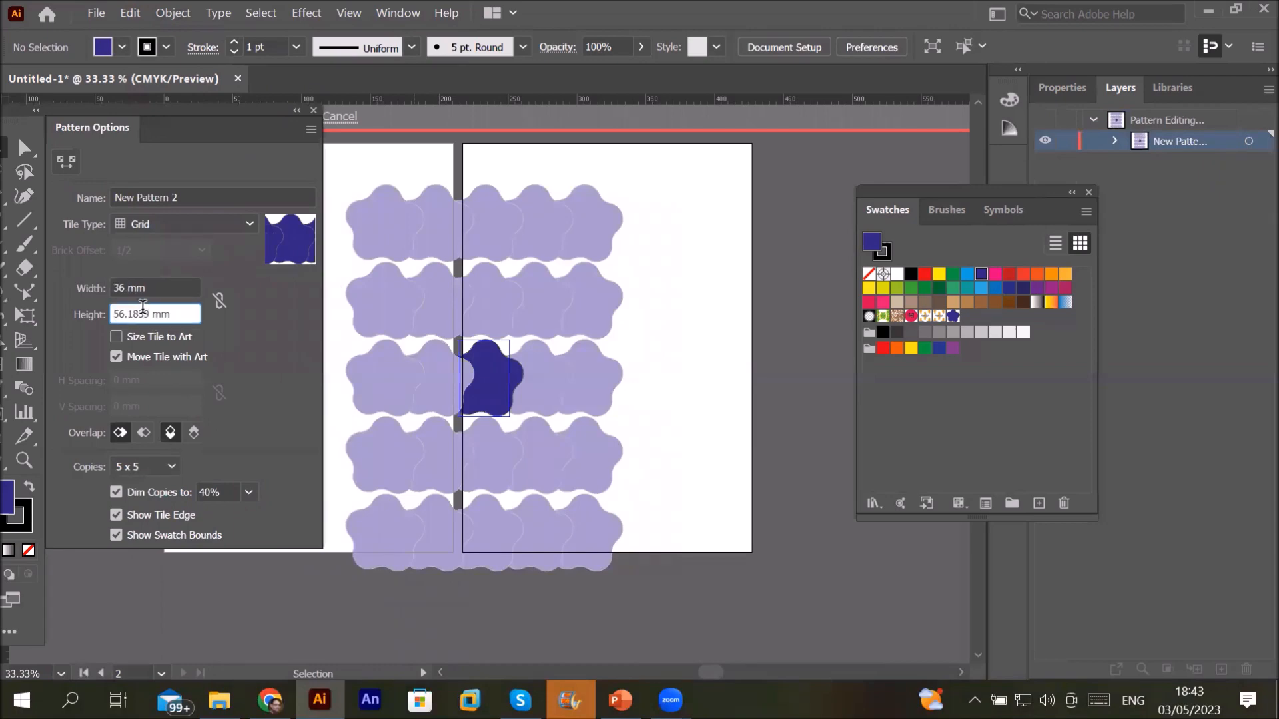
scroll(143, 308, "down", 10)
scroll(143, 307, "down", 4)
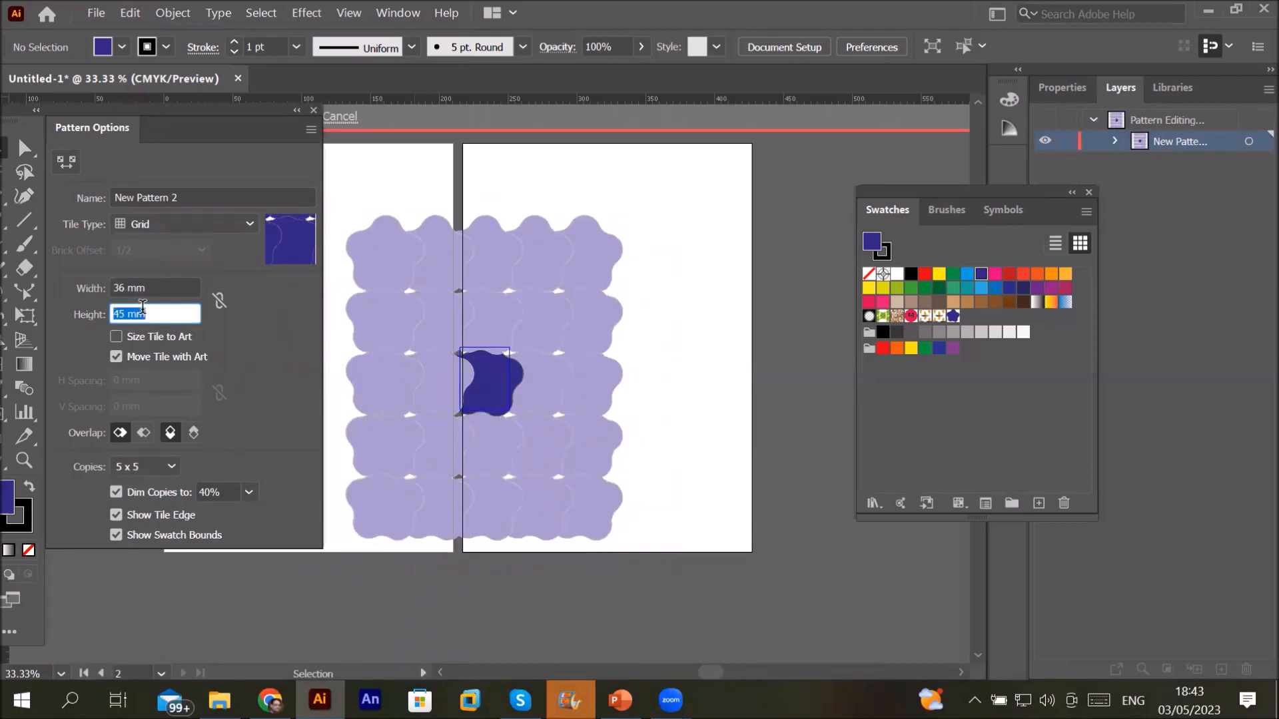
scroll(143, 307, "down", 1)
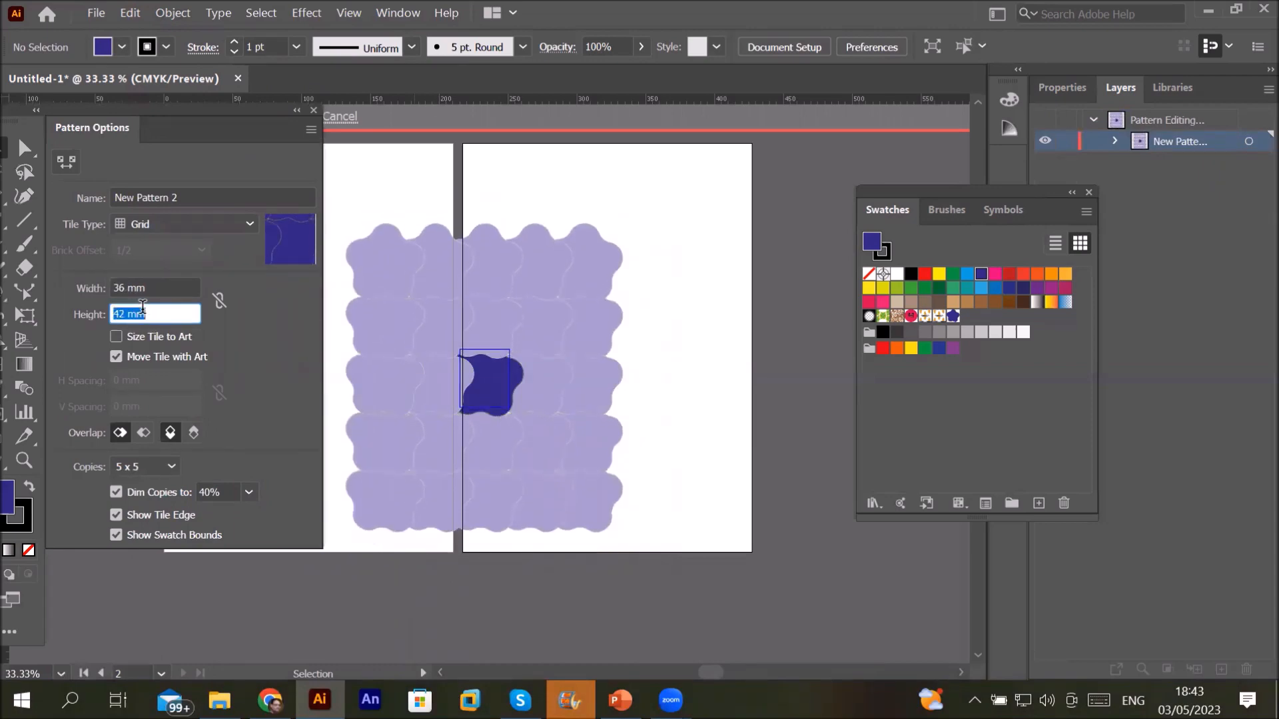
left_click(164, 281)
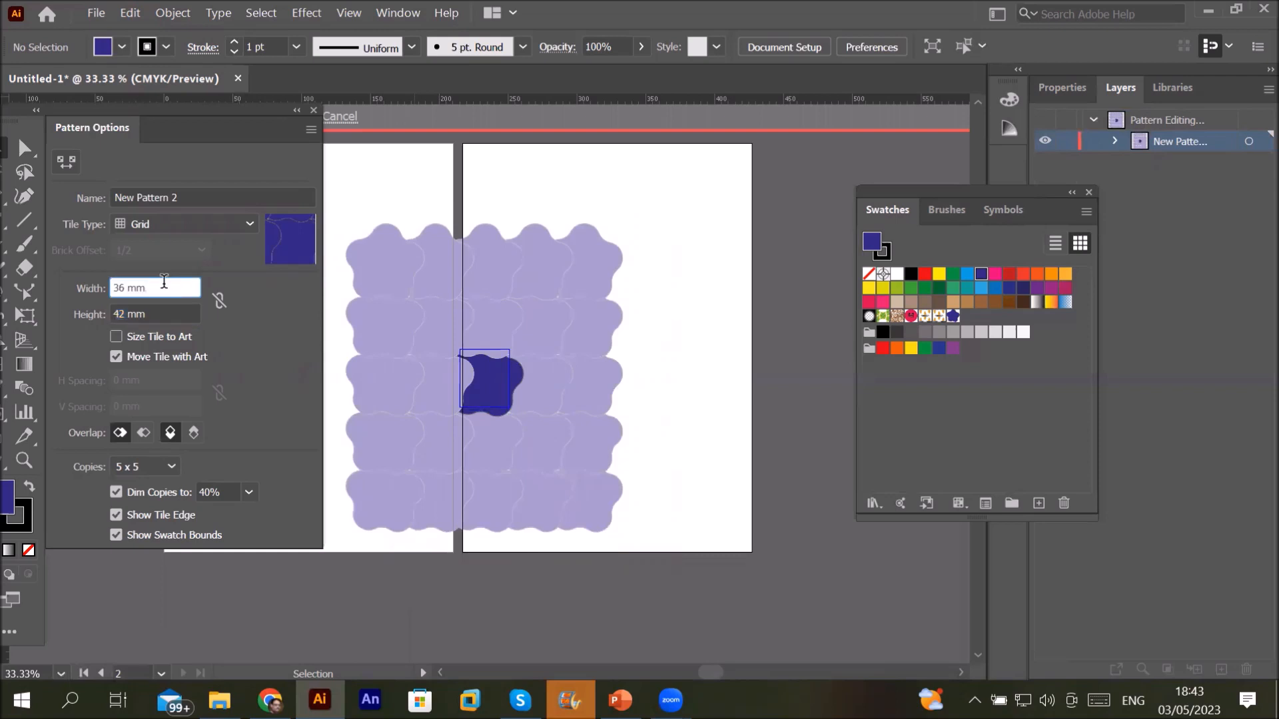
scroll(164, 281, "down", 2)
scroll(164, 281, "down", 2)
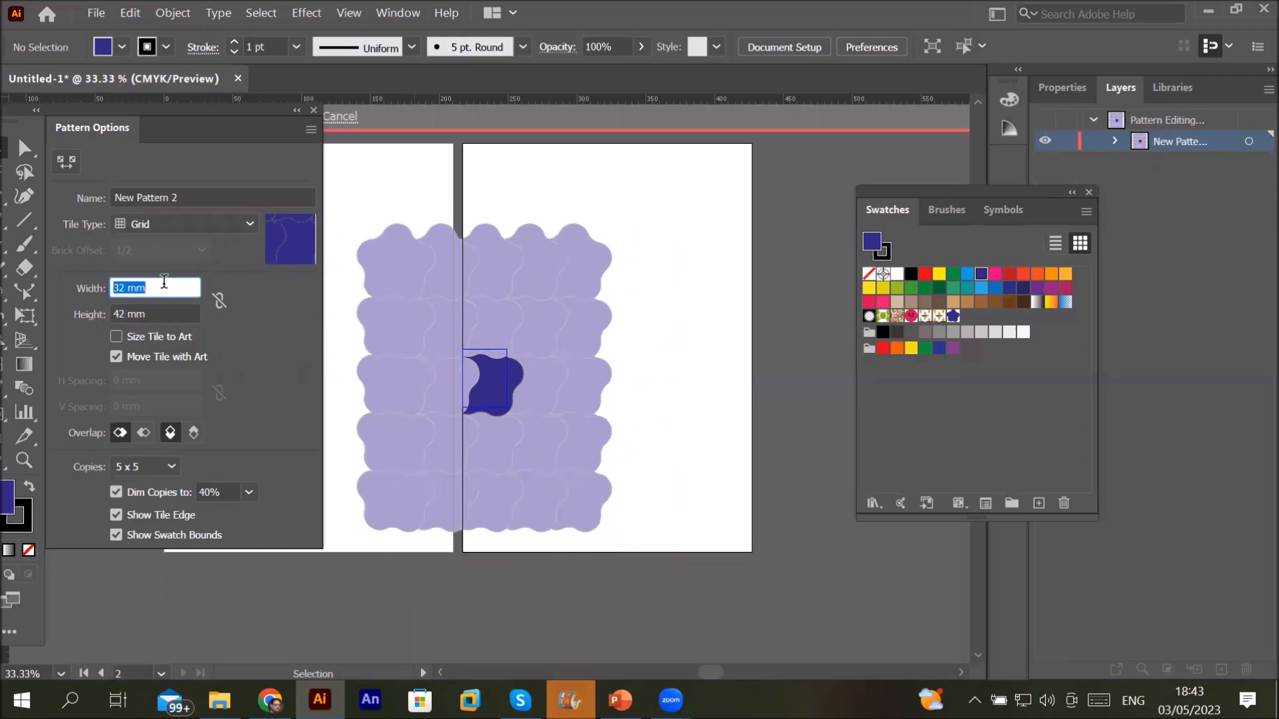
left_click(170, 311)
scroll(169, 311, "down", 9)
scroll(169, 311, "down", 2)
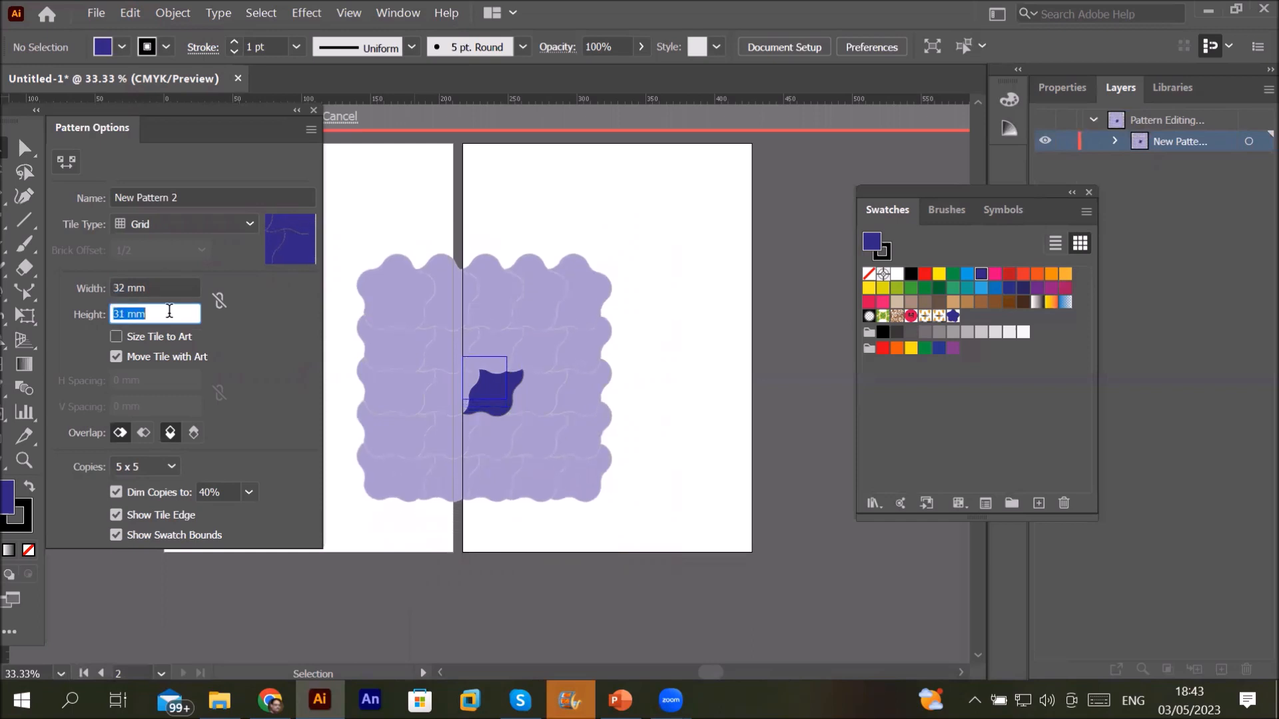
Step: Choose Brick by Row tiling, commit the width, and exit pattern editing
left_click(190, 226)
left_click(207, 268)
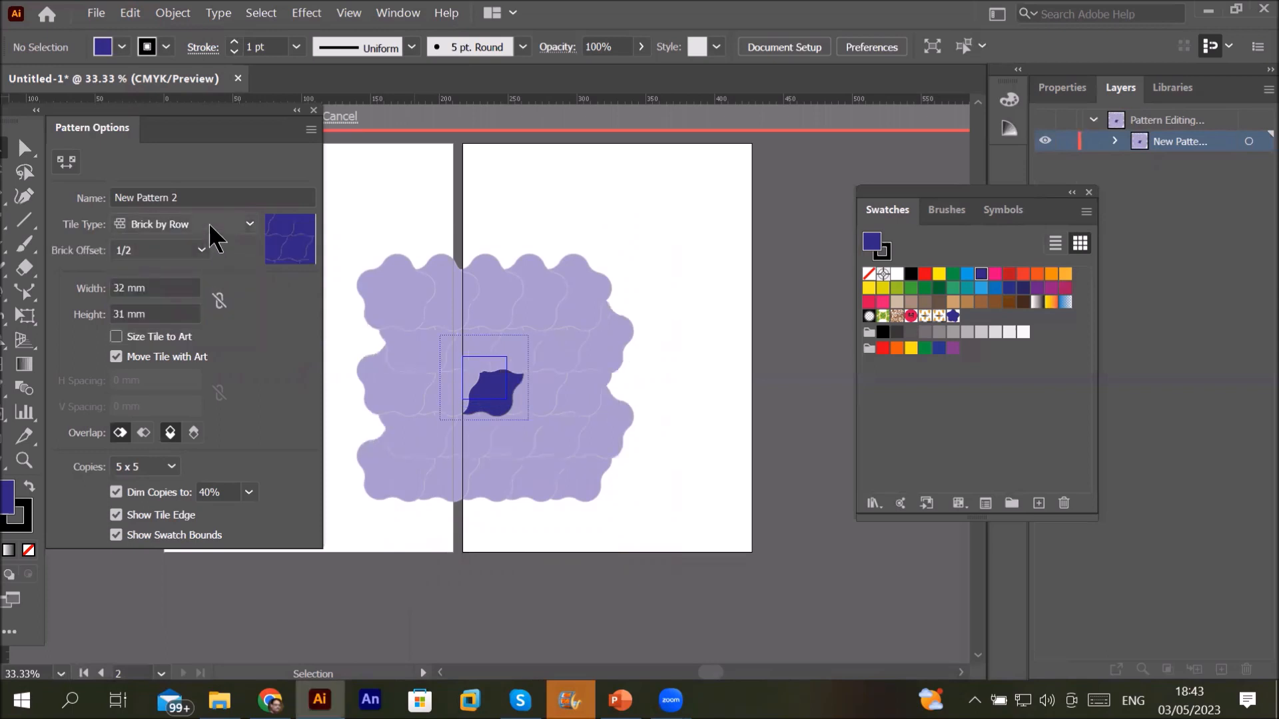
left_click(164, 288)
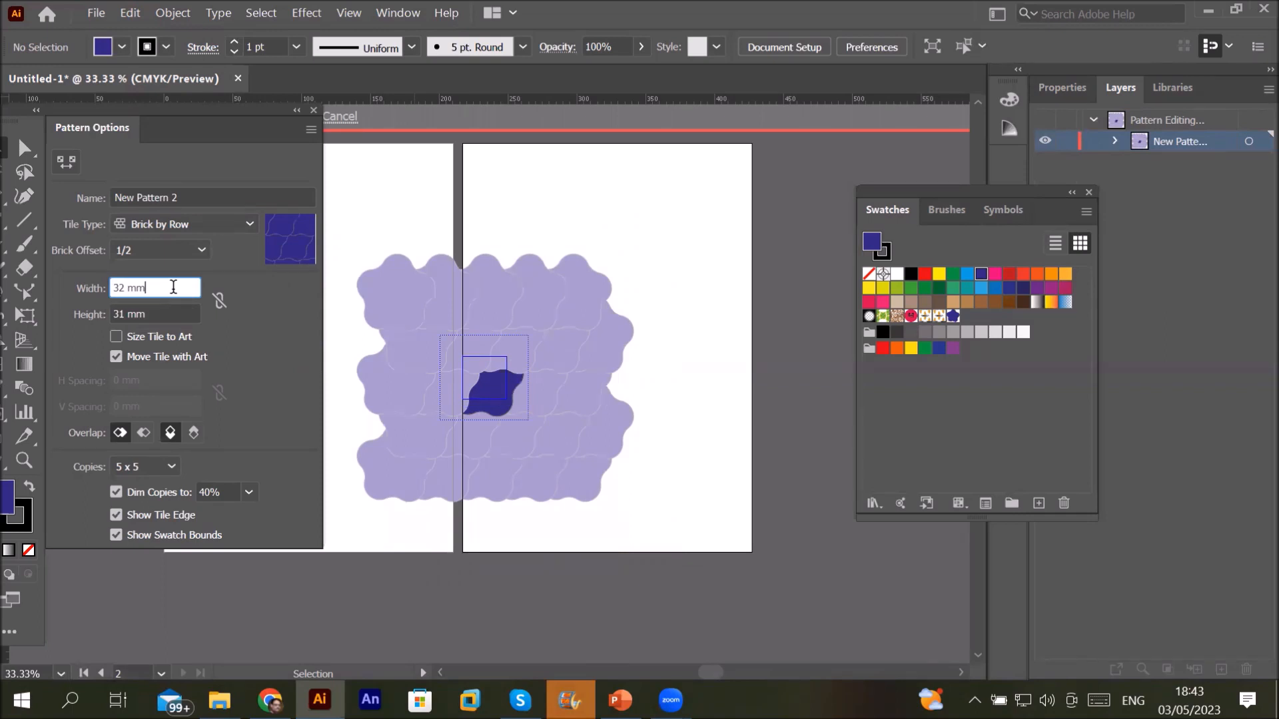
key("Return")
double_click(601, 255)
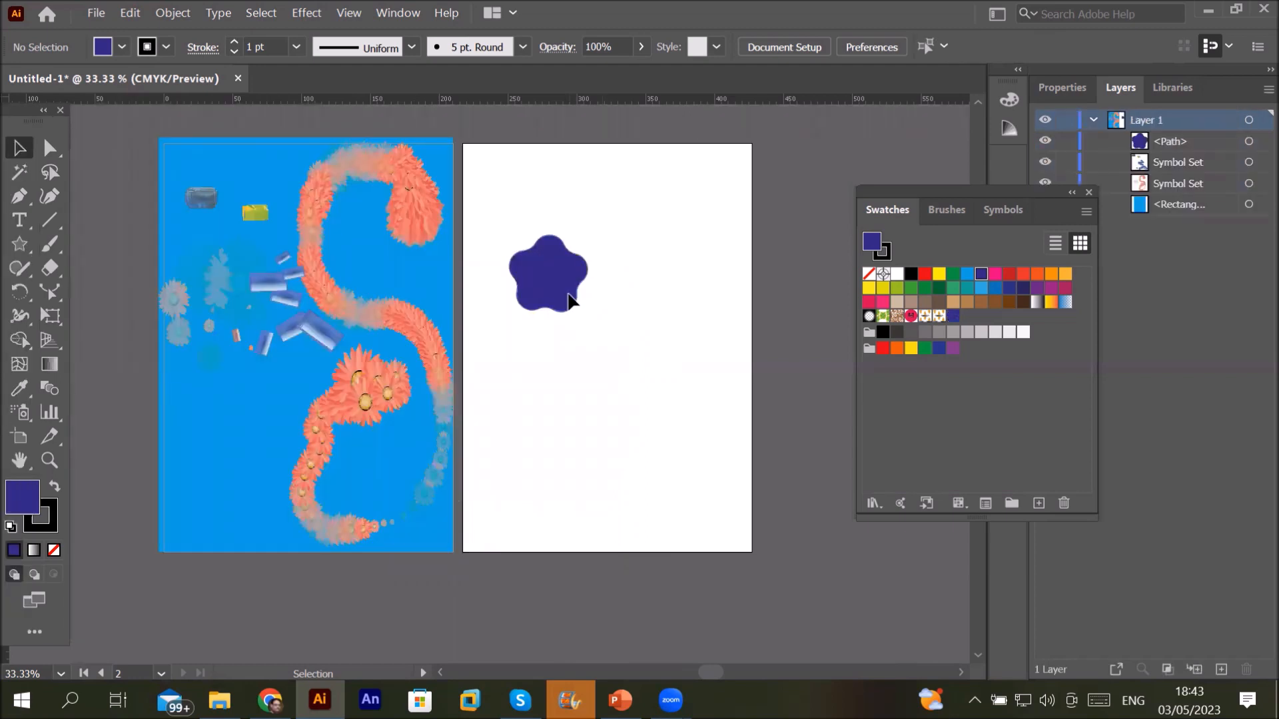
Step: Scale the blue star down to a tiny size and make it into New Pattern 3
left_click(569, 296)
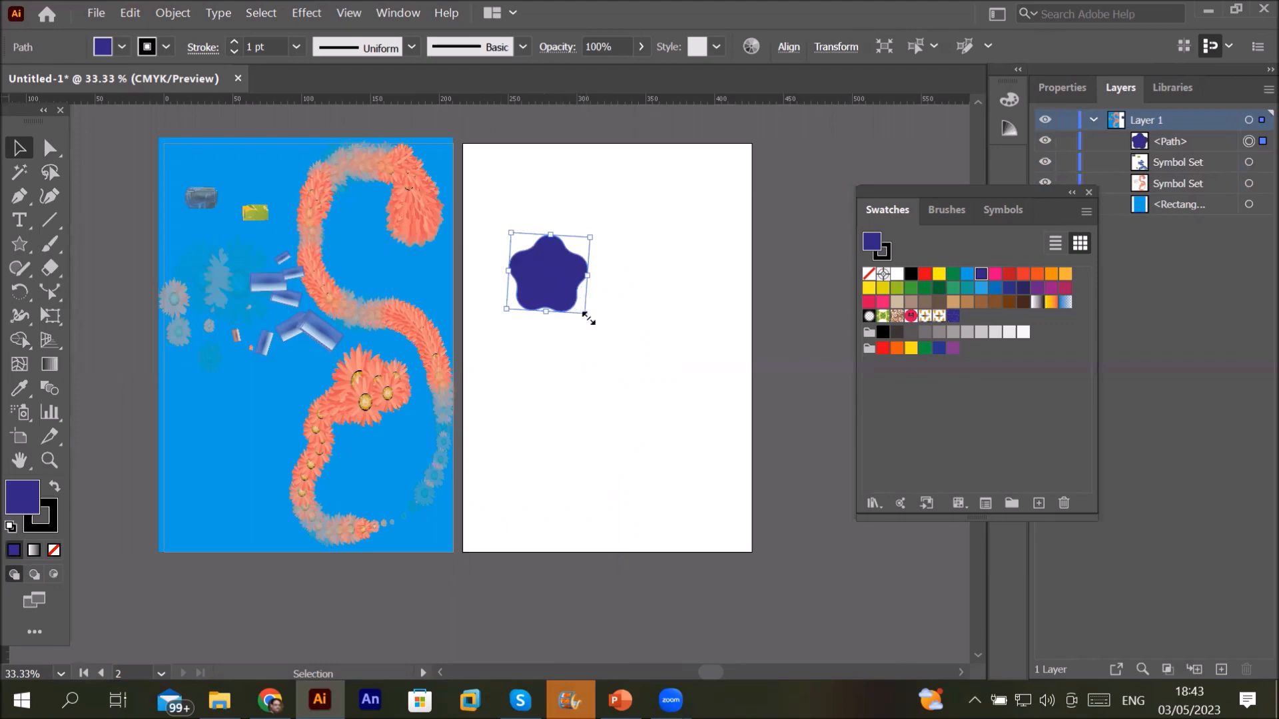
left_click_drag(589, 320, 568, 286)
scroll(534, 233, "up", 4)
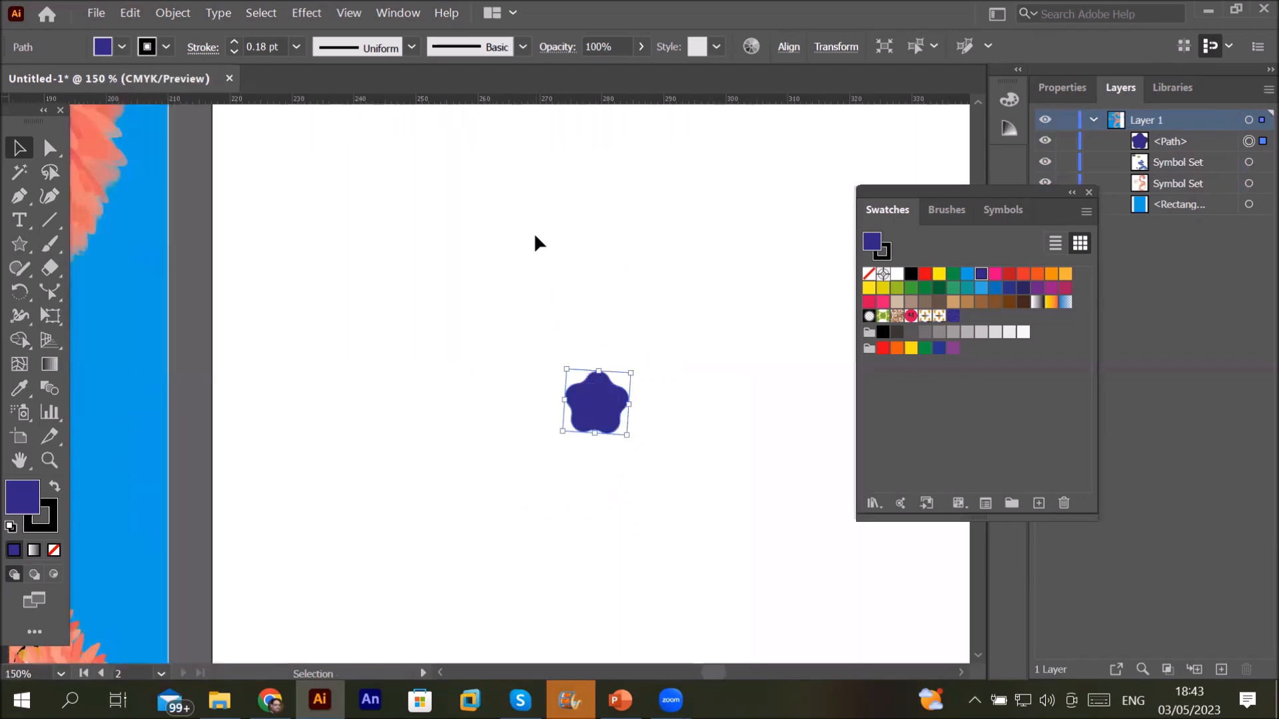
left_click(168, 13)
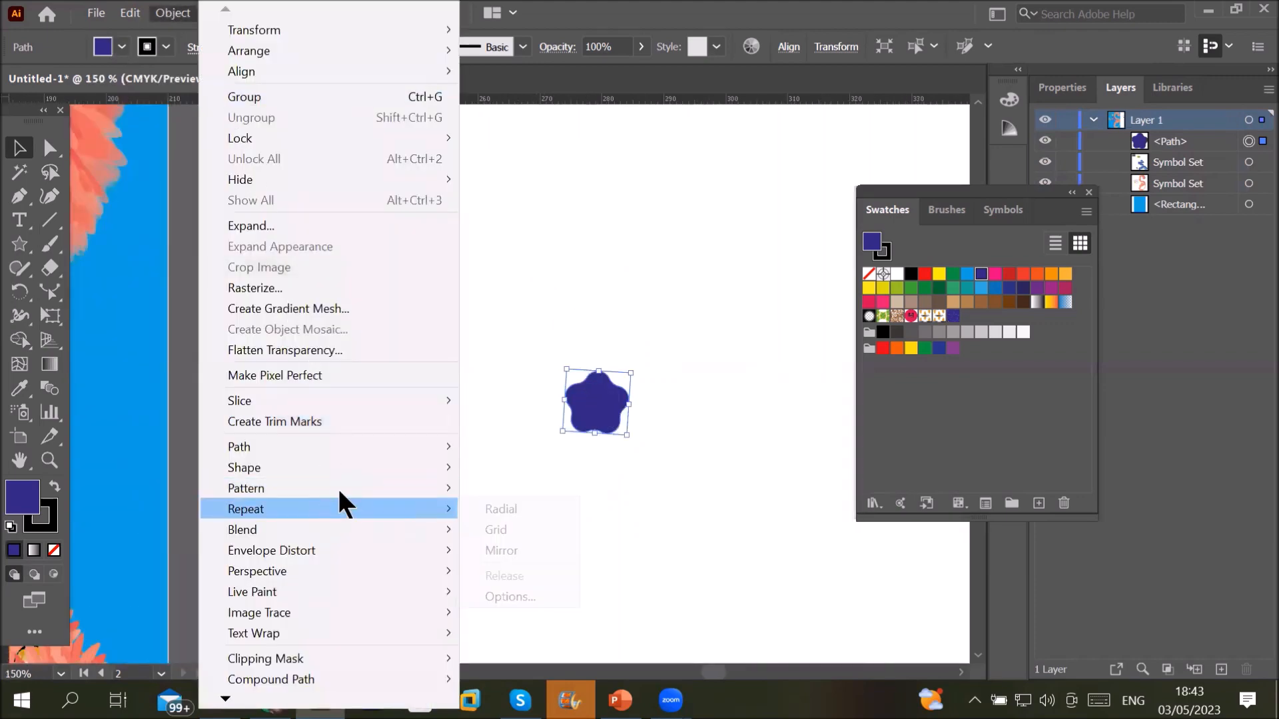
mouse_move(338, 488)
left_click(486, 488)
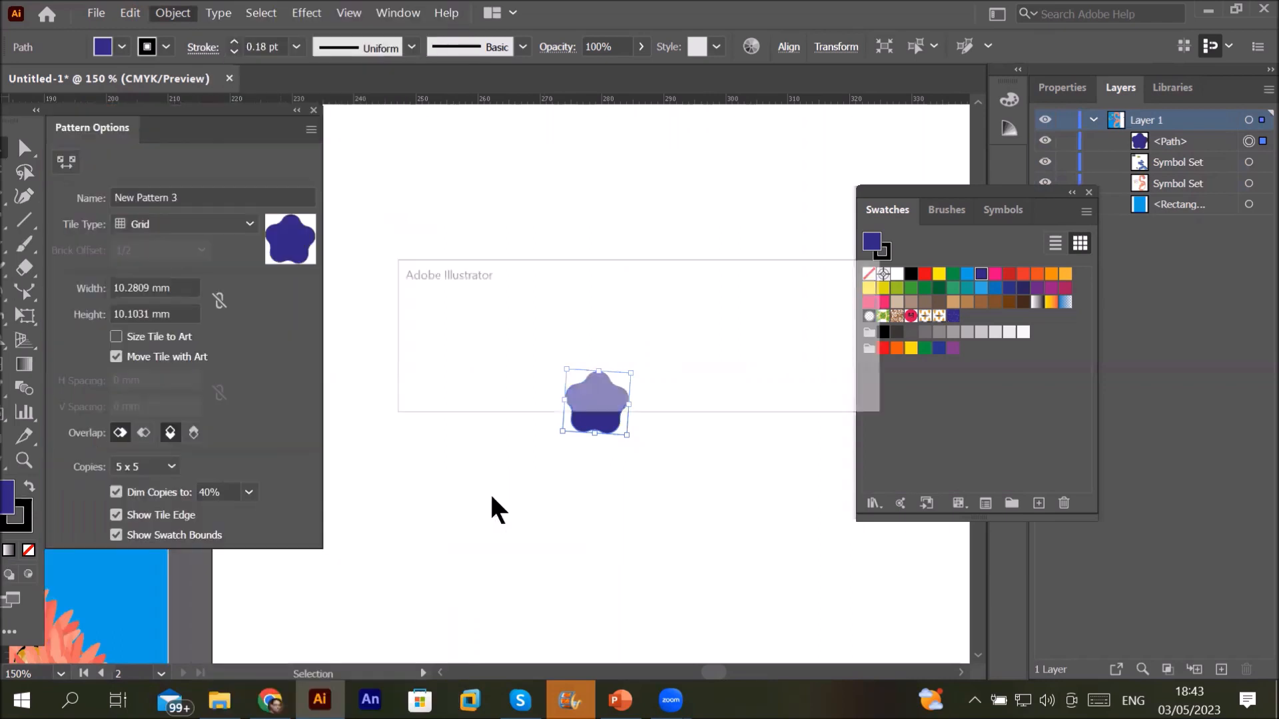
Step: Try Brick by Row, Brick by Column and Hex by Column tiling, ending on Hex by Row
left_click(842, 391)
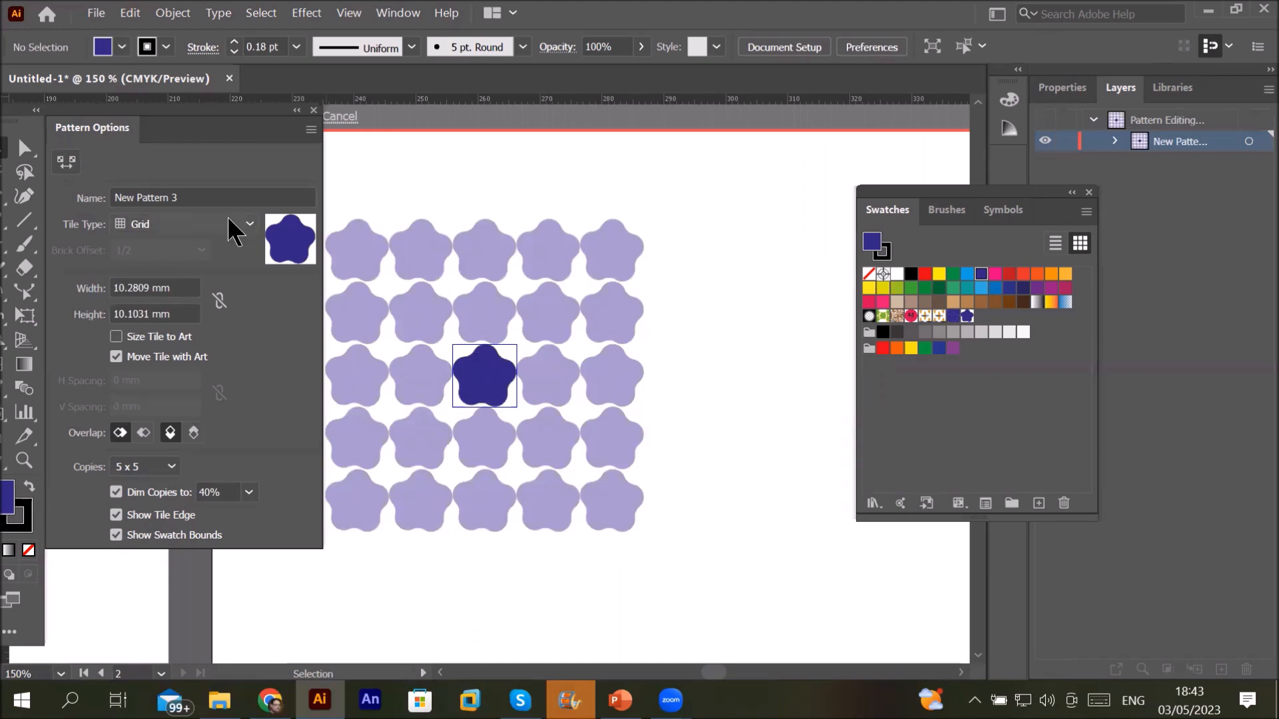
left_click(244, 225)
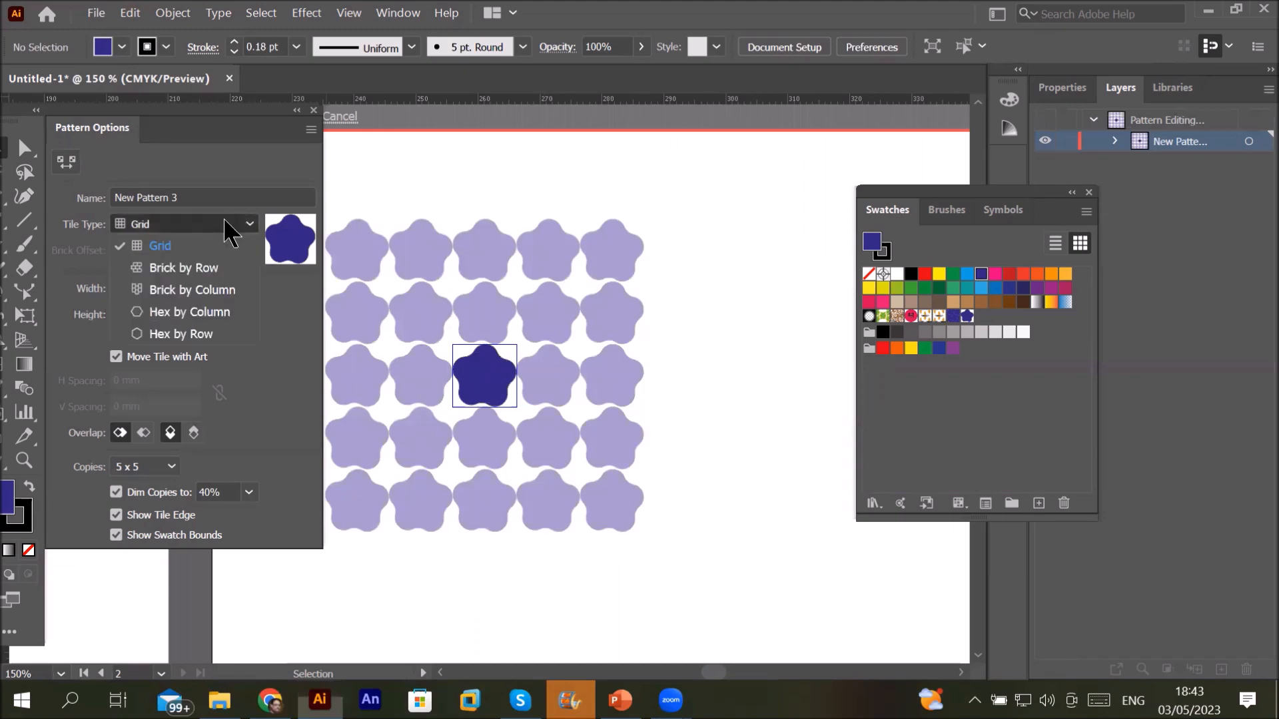
left_click(210, 267)
left_click(218, 225)
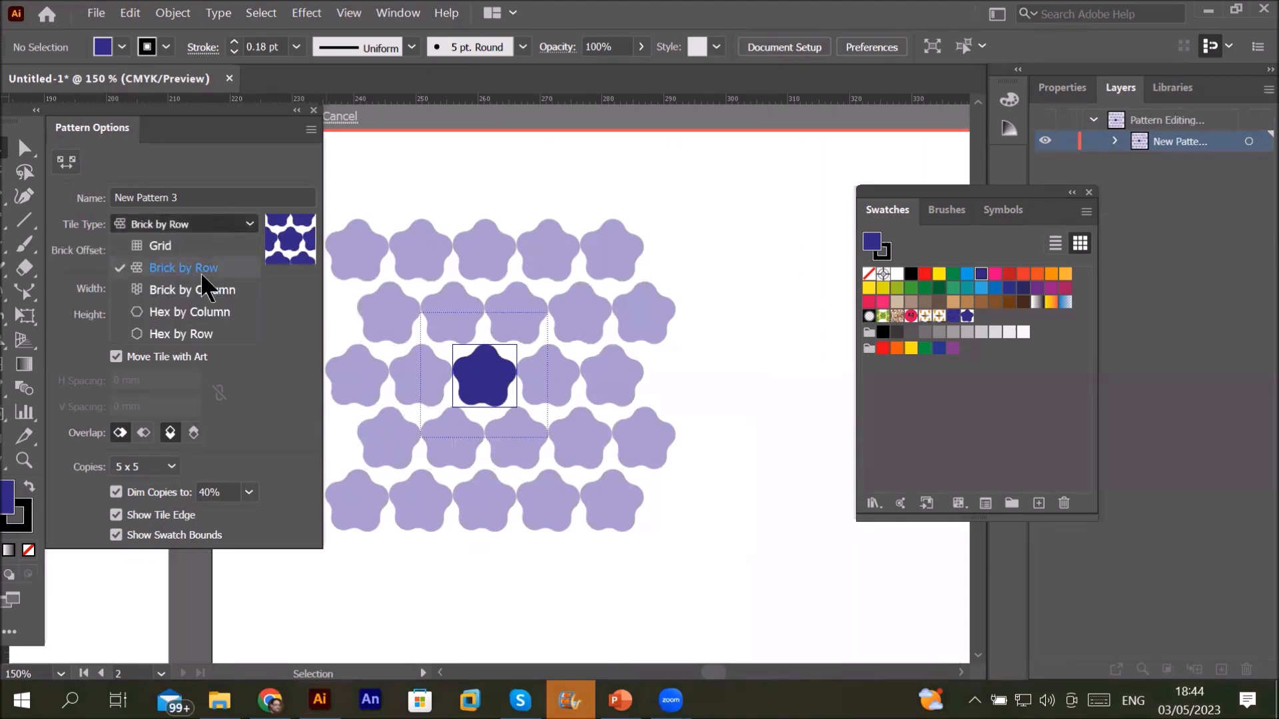
left_click(200, 291)
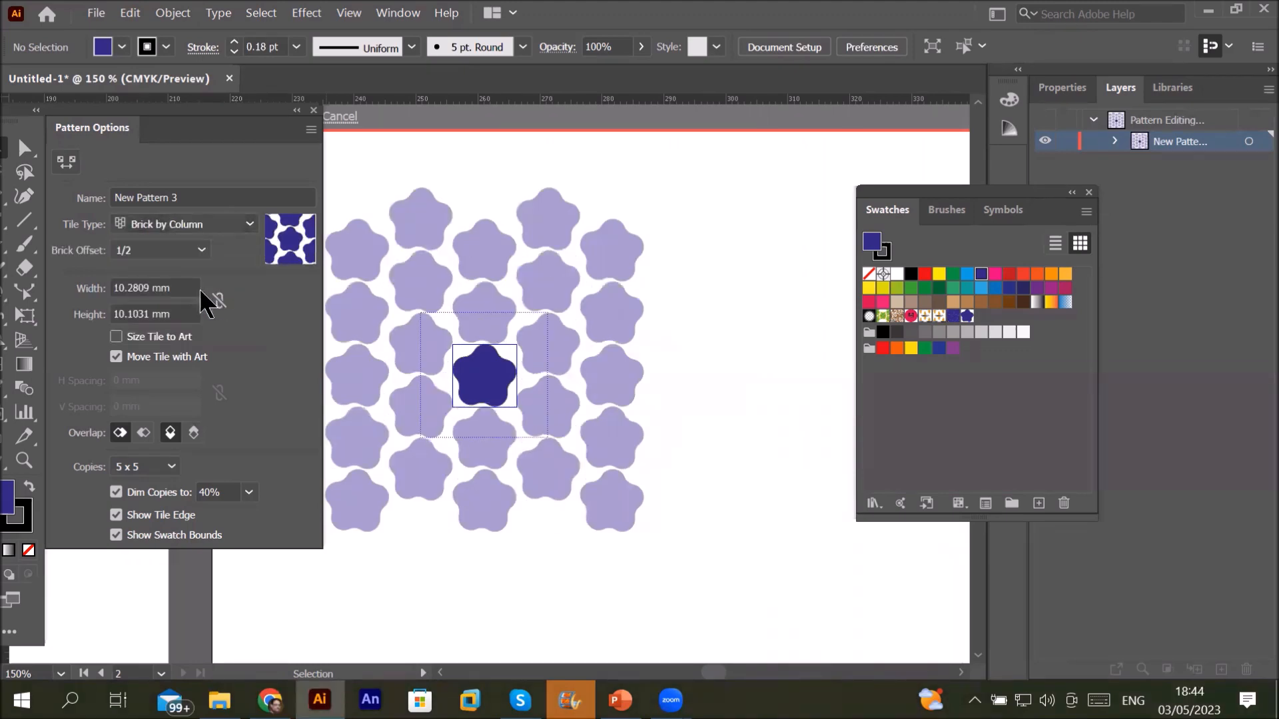
left_click(237, 225)
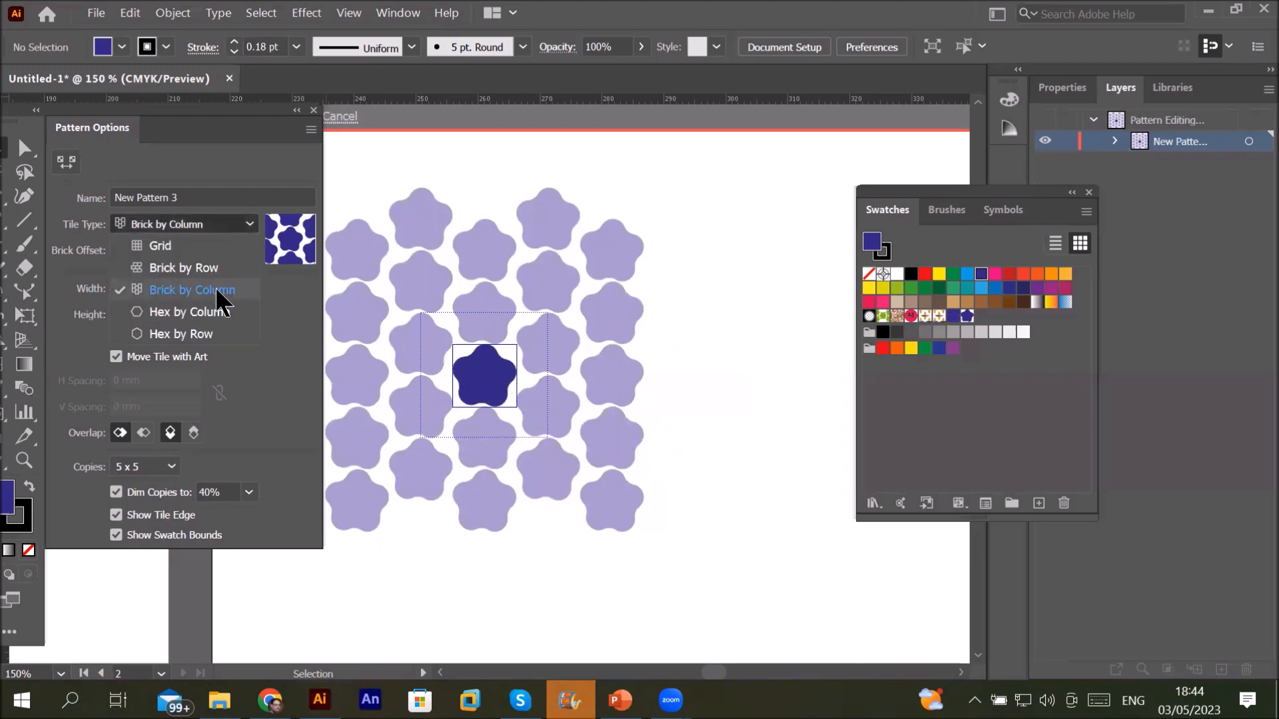
left_click(207, 323)
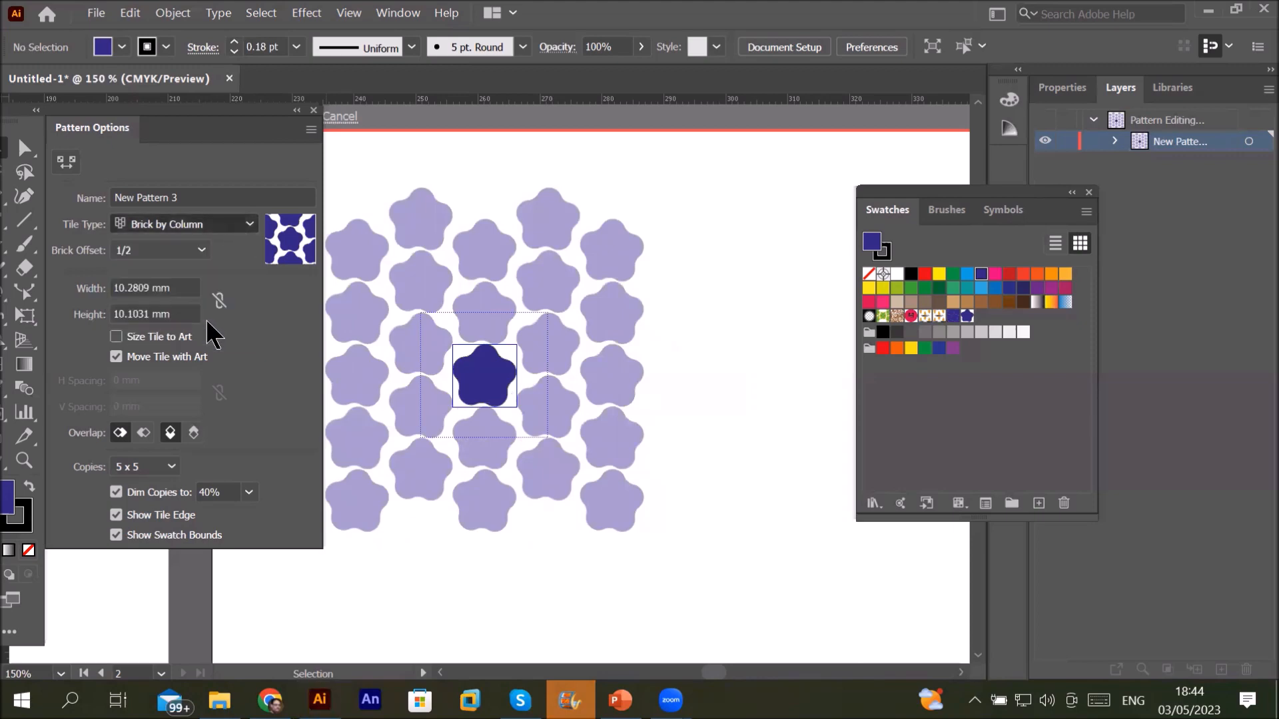
left_click(240, 230)
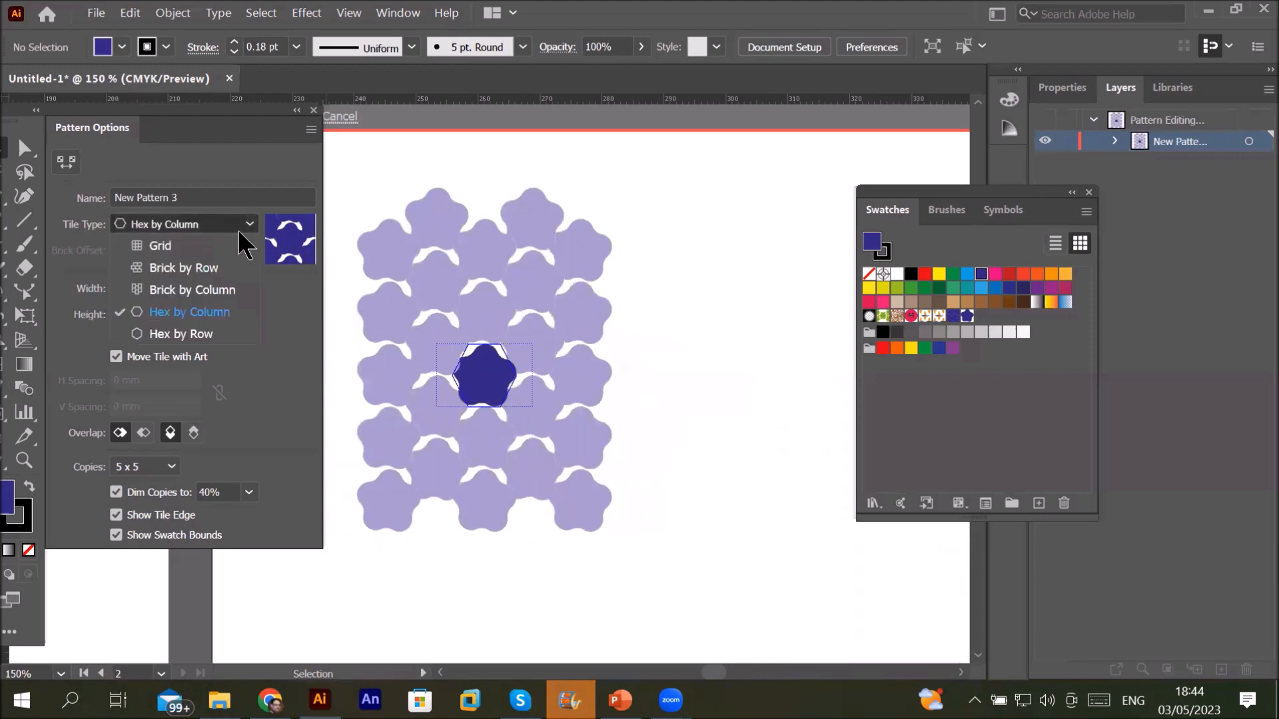
left_click(200, 333)
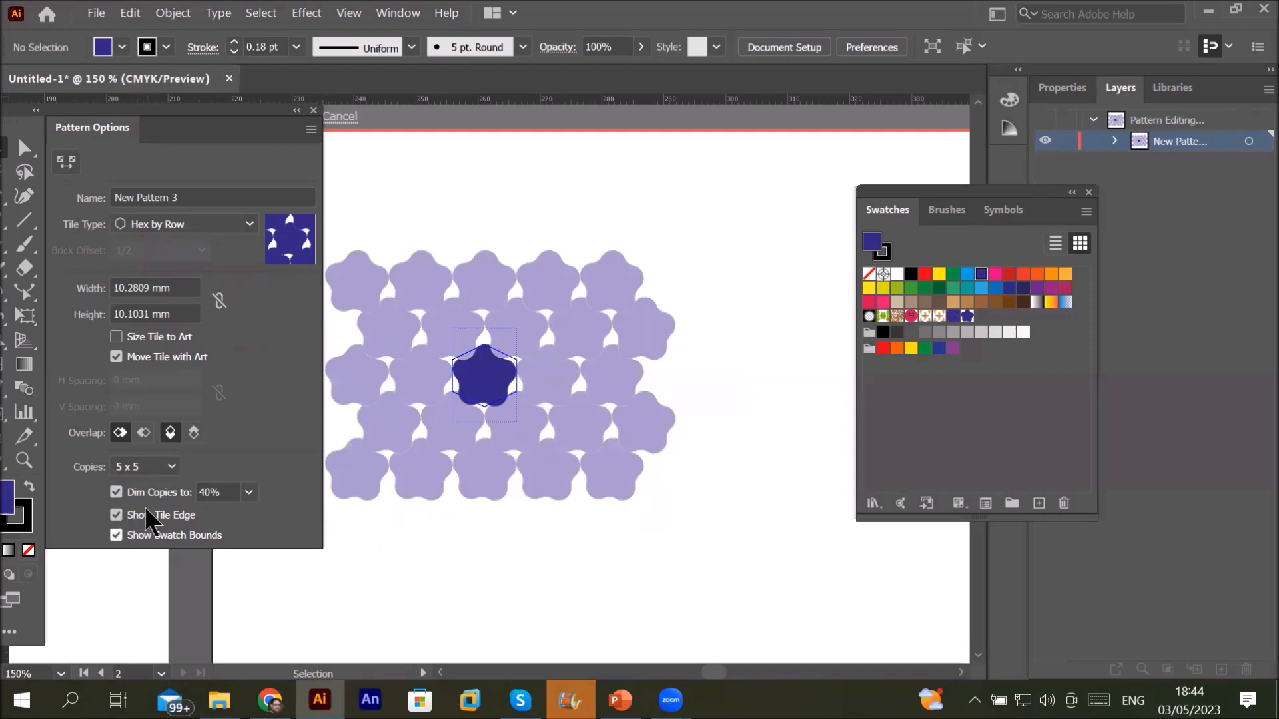
Step: Try 1 x 1, 3 x 3 and 5 x 5 preview copies, settling on 7 x 7
left_click(175, 467)
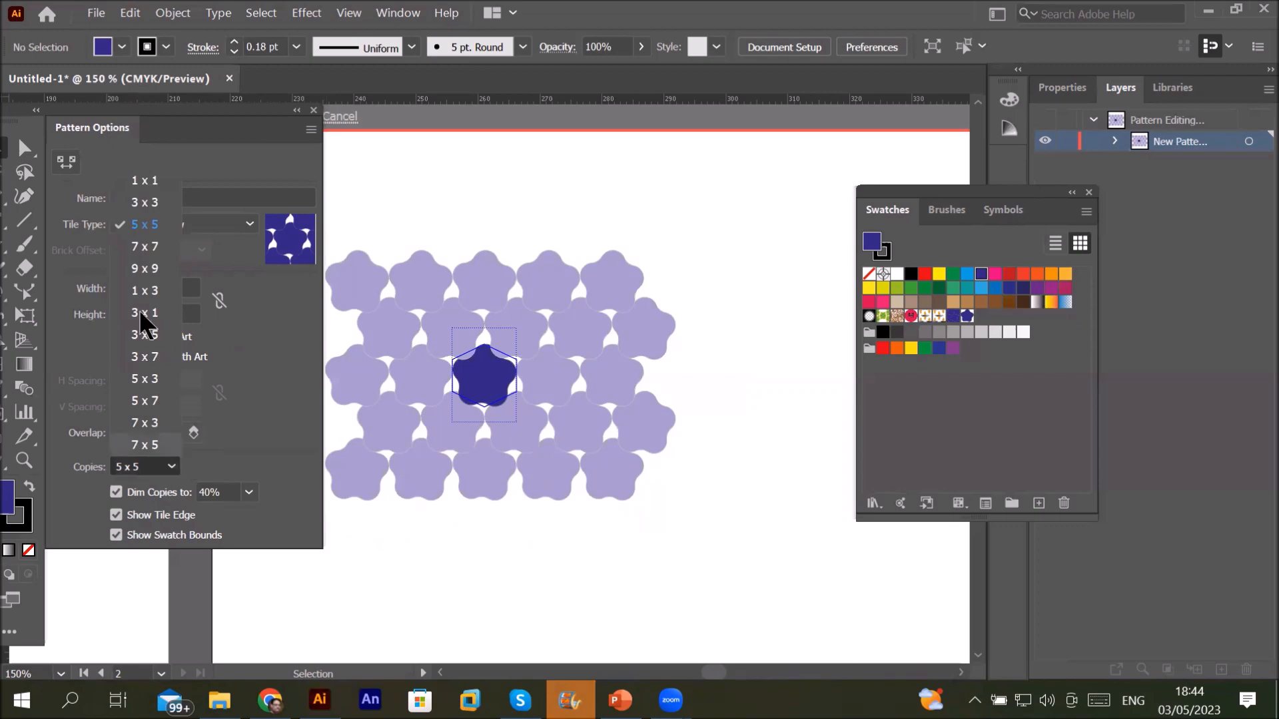
left_click(154, 183)
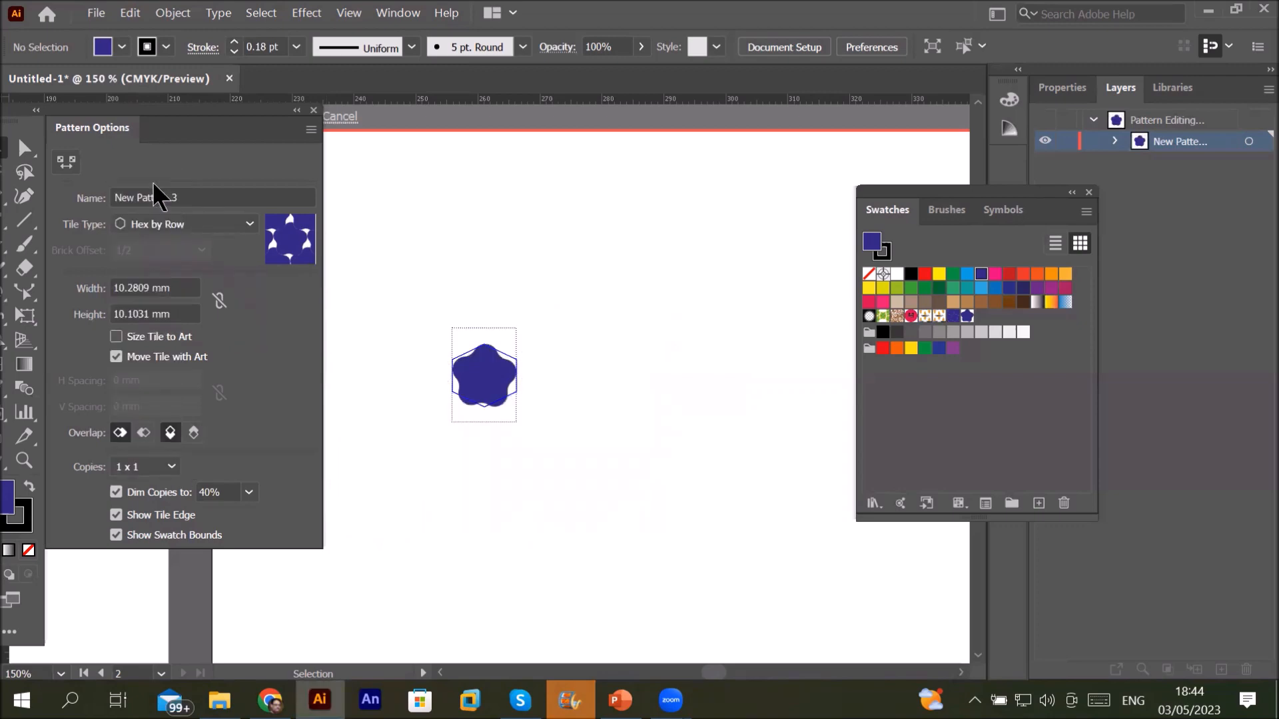
left_click(175, 466)
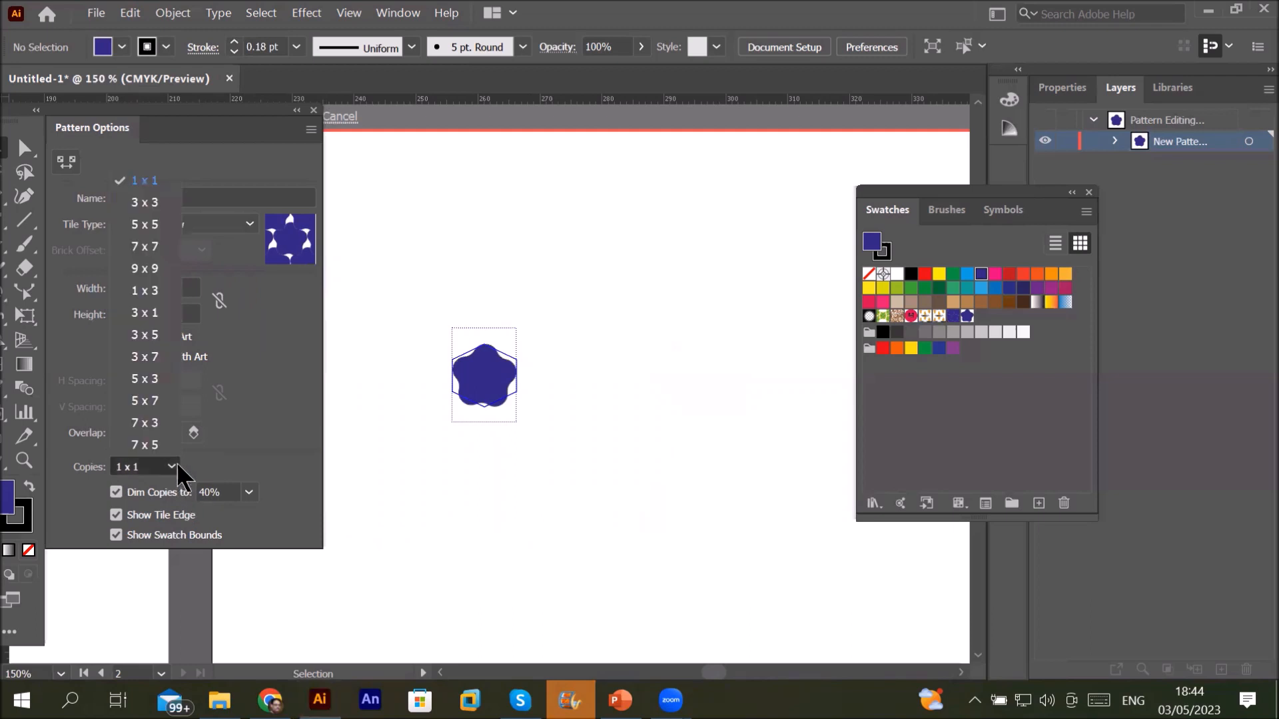
left_click(163, 212)
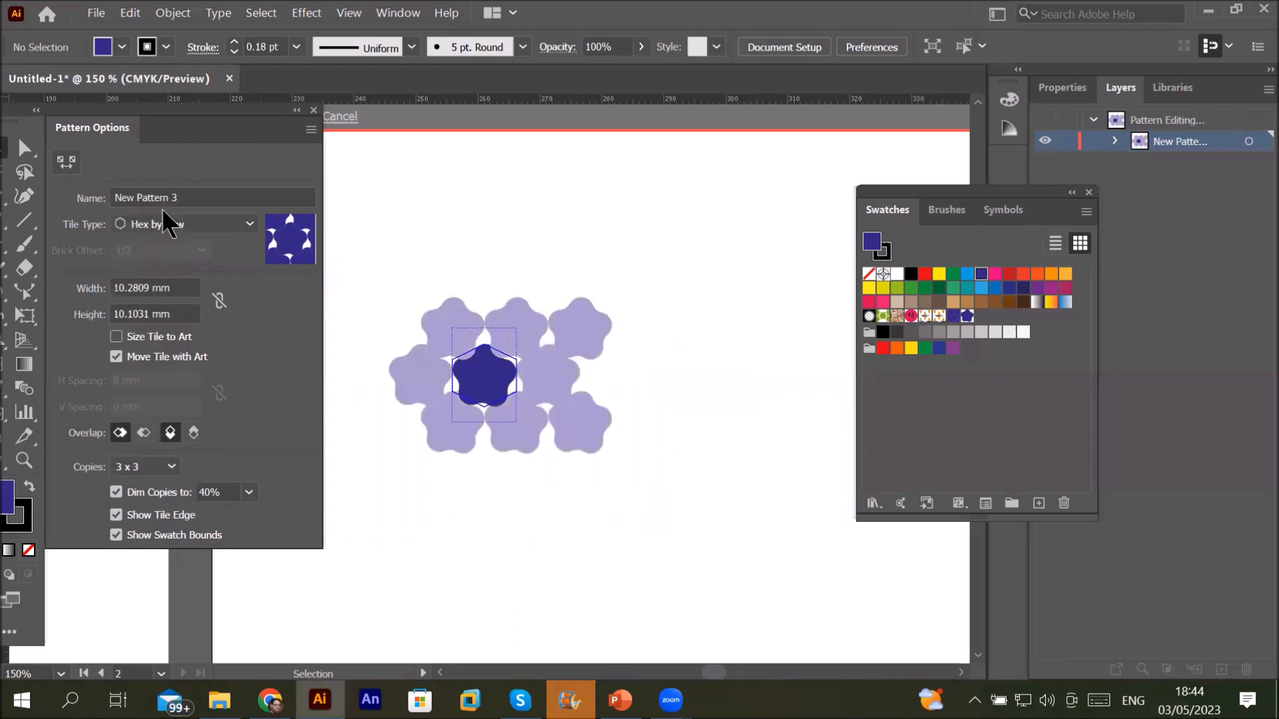
left_click(159, 470)
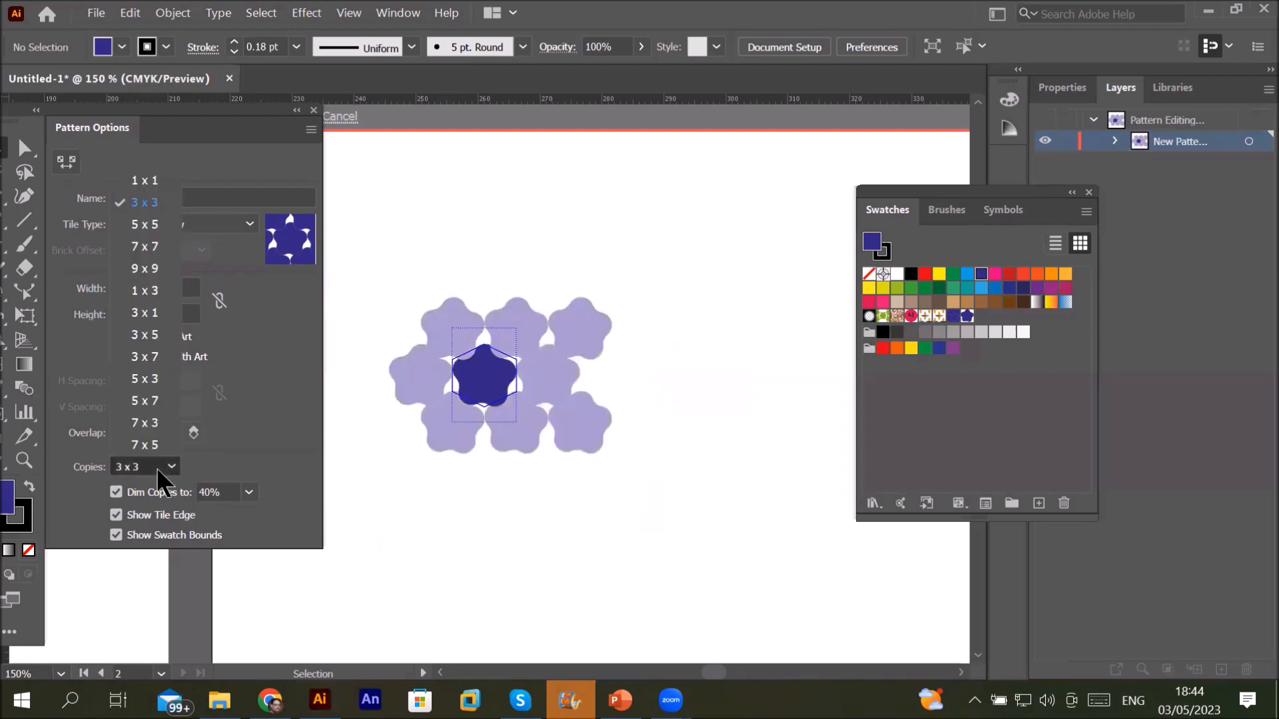
left_click(174, 235)
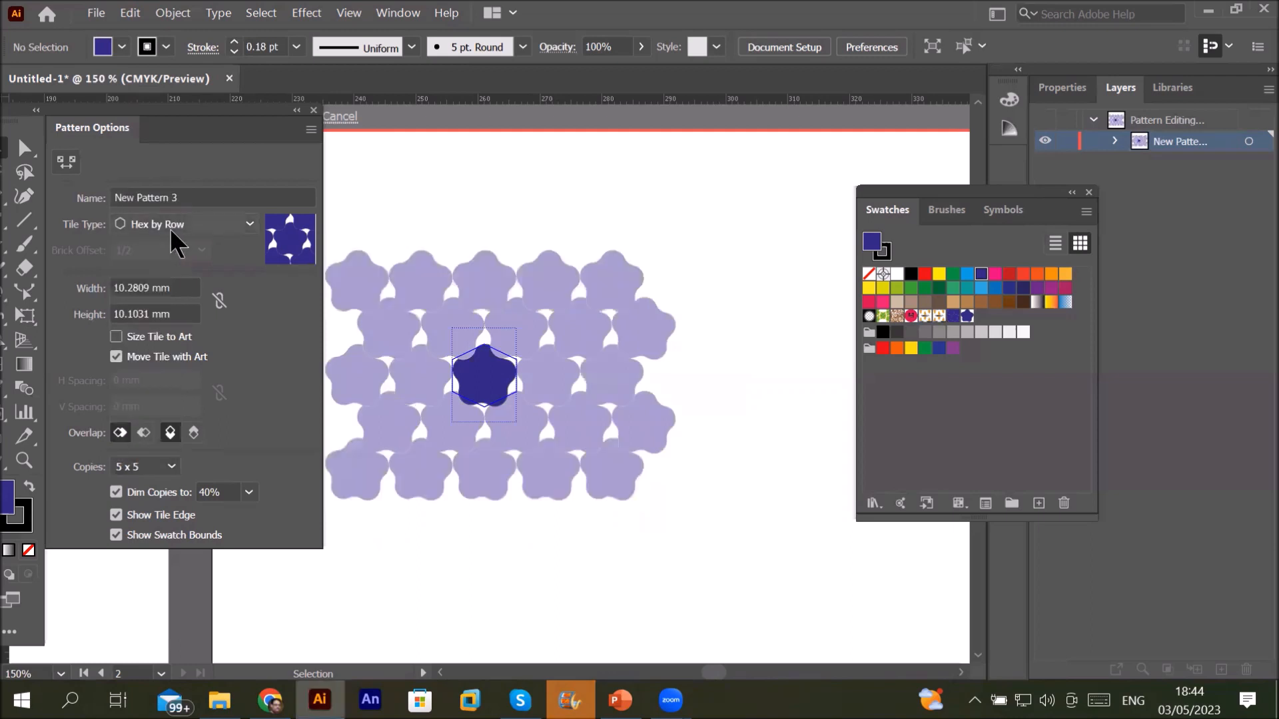
left_click(166, 472)
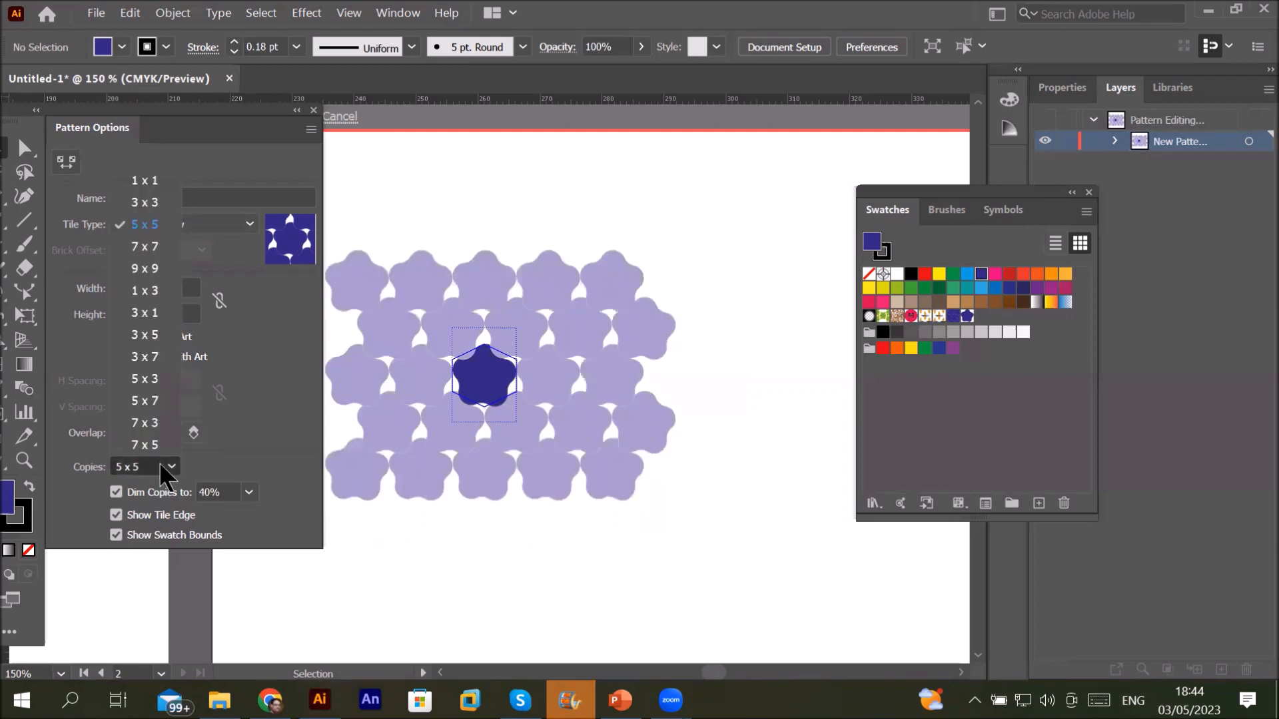
left_click(145, 247)
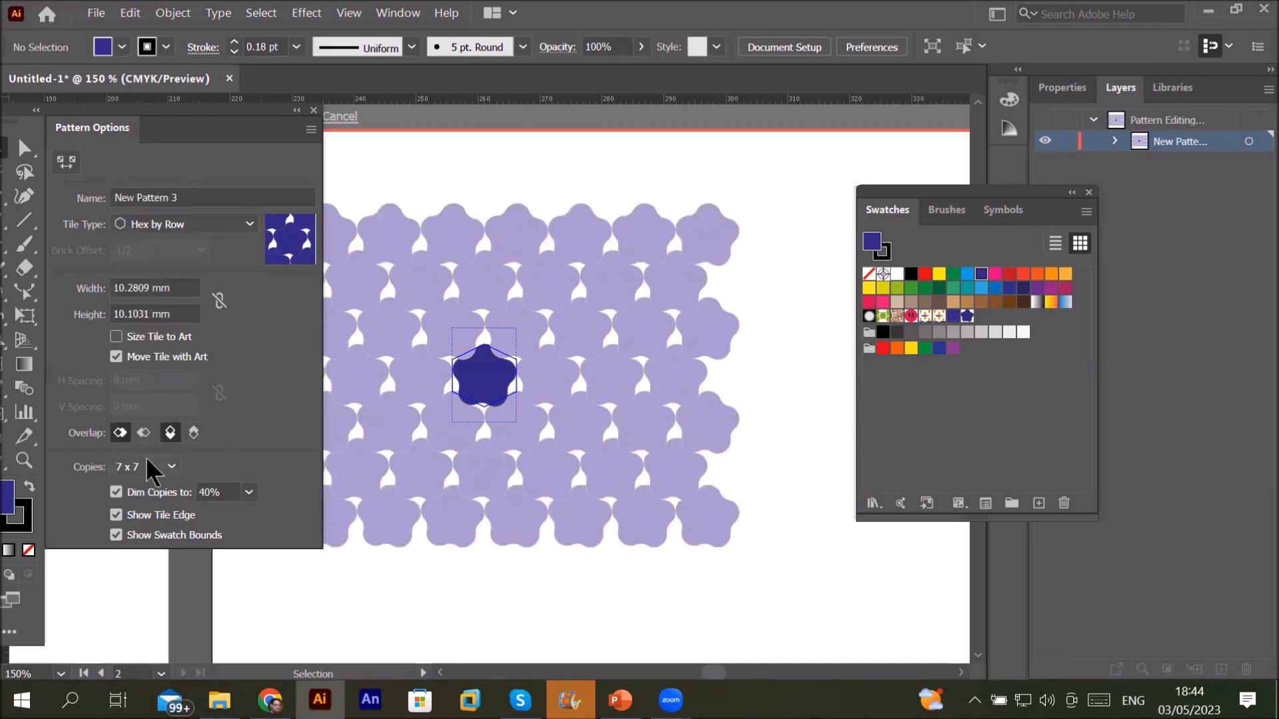
Step: Try dimming the copies to 10% and 30%, settling on 60%
left_click(248, 494)
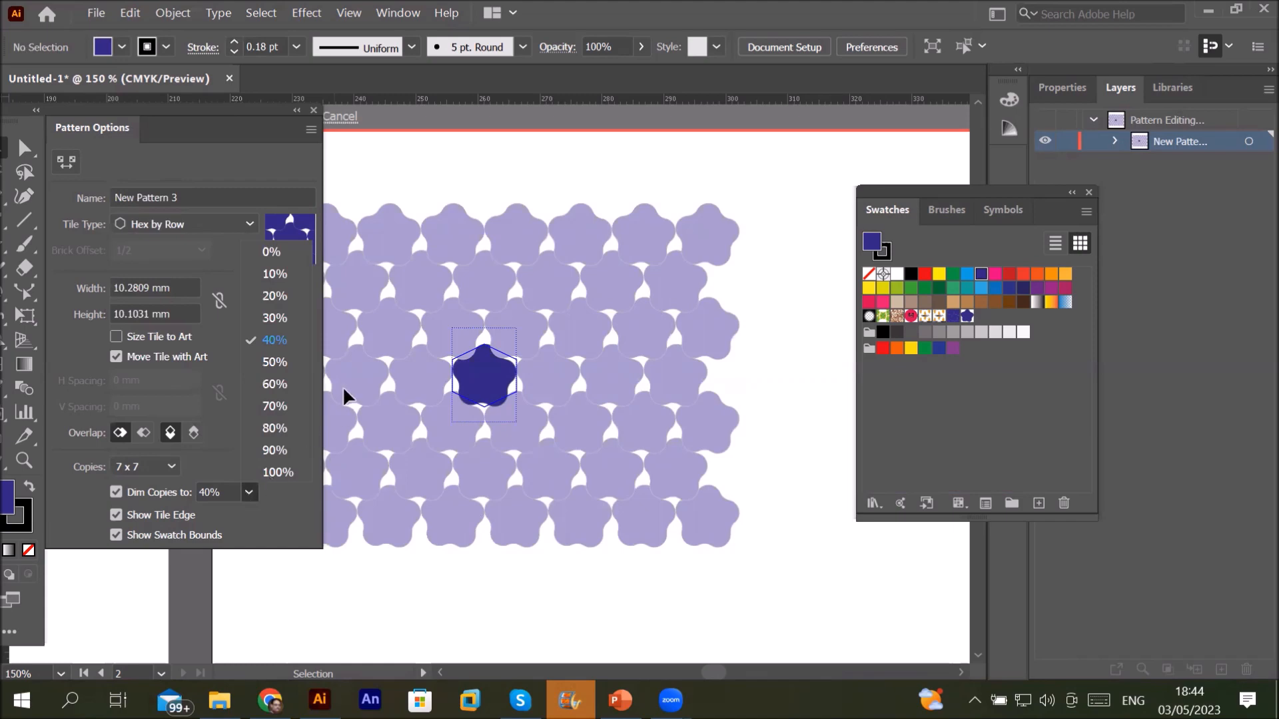
left_click(280, 273)
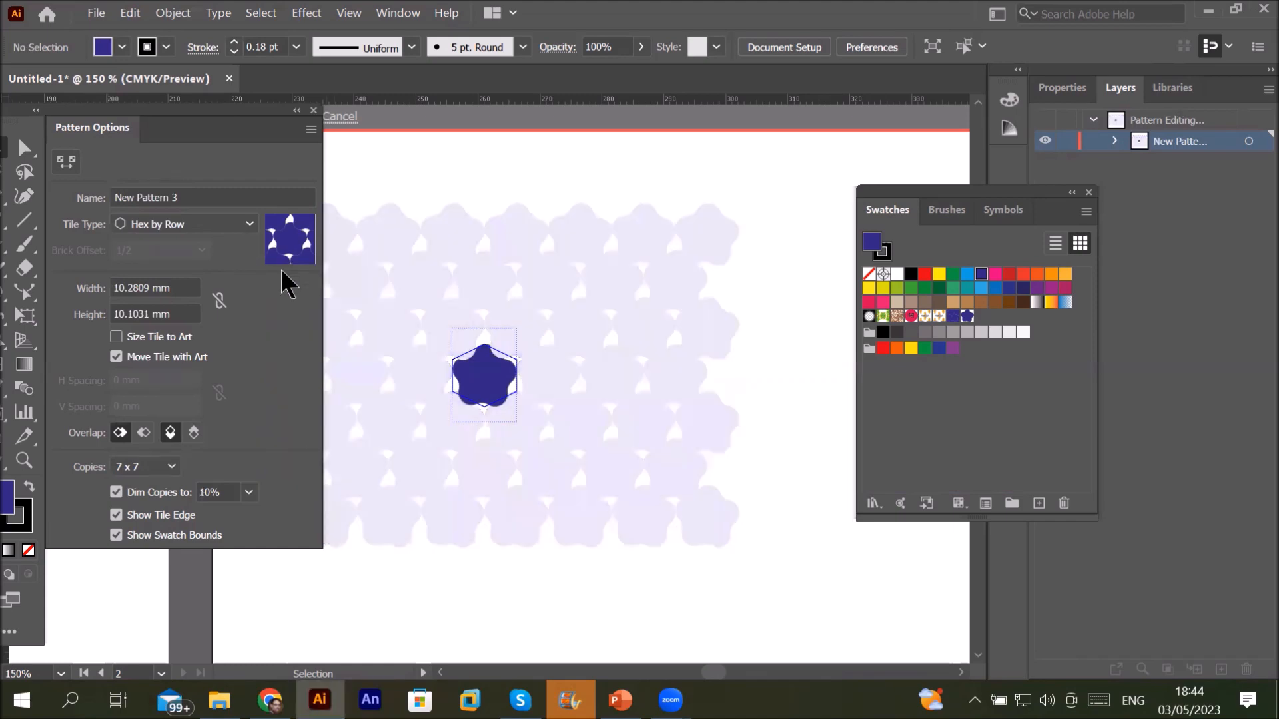
left_click(254, 496)
left_click(288, 316)
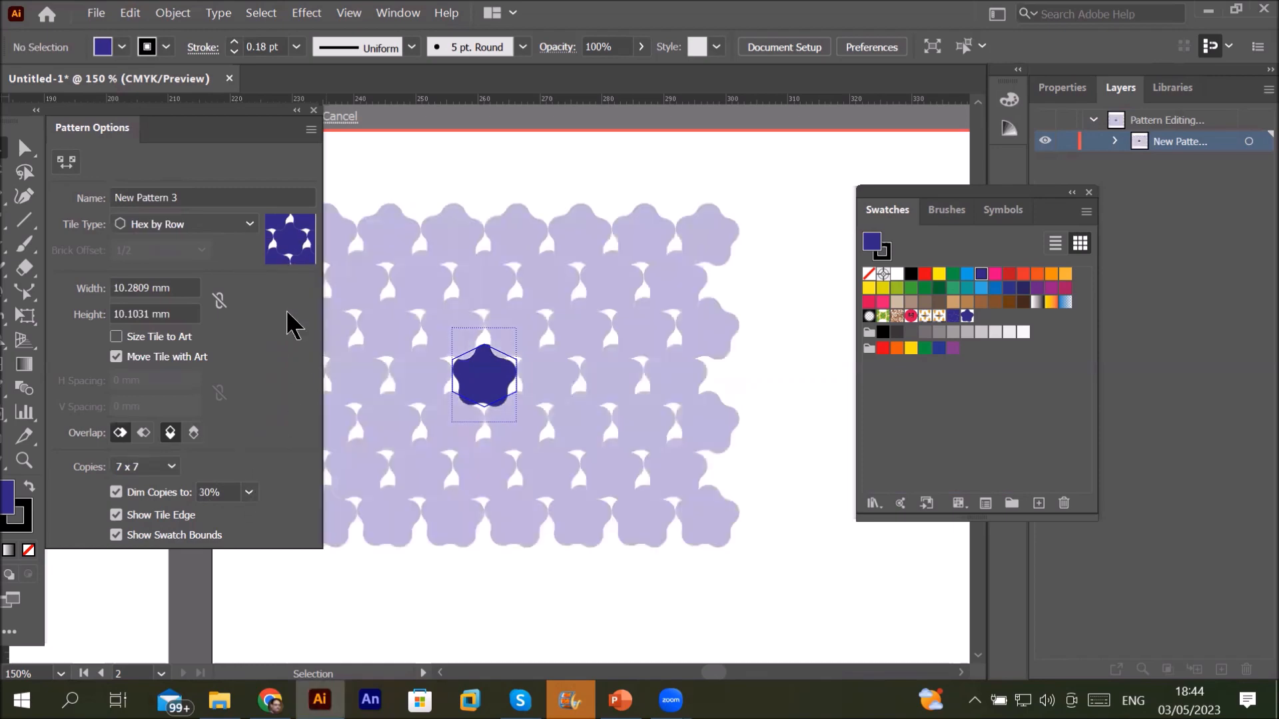
left_click(250, 493)
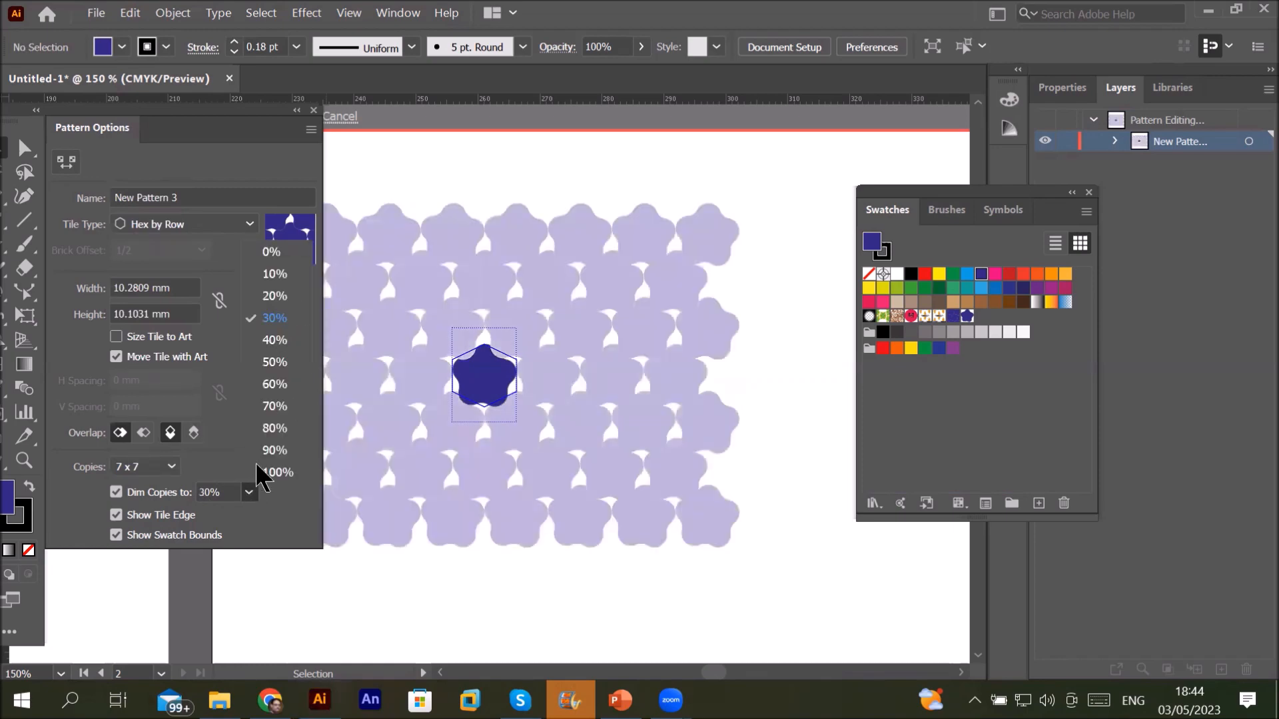
left_click(274, 384)
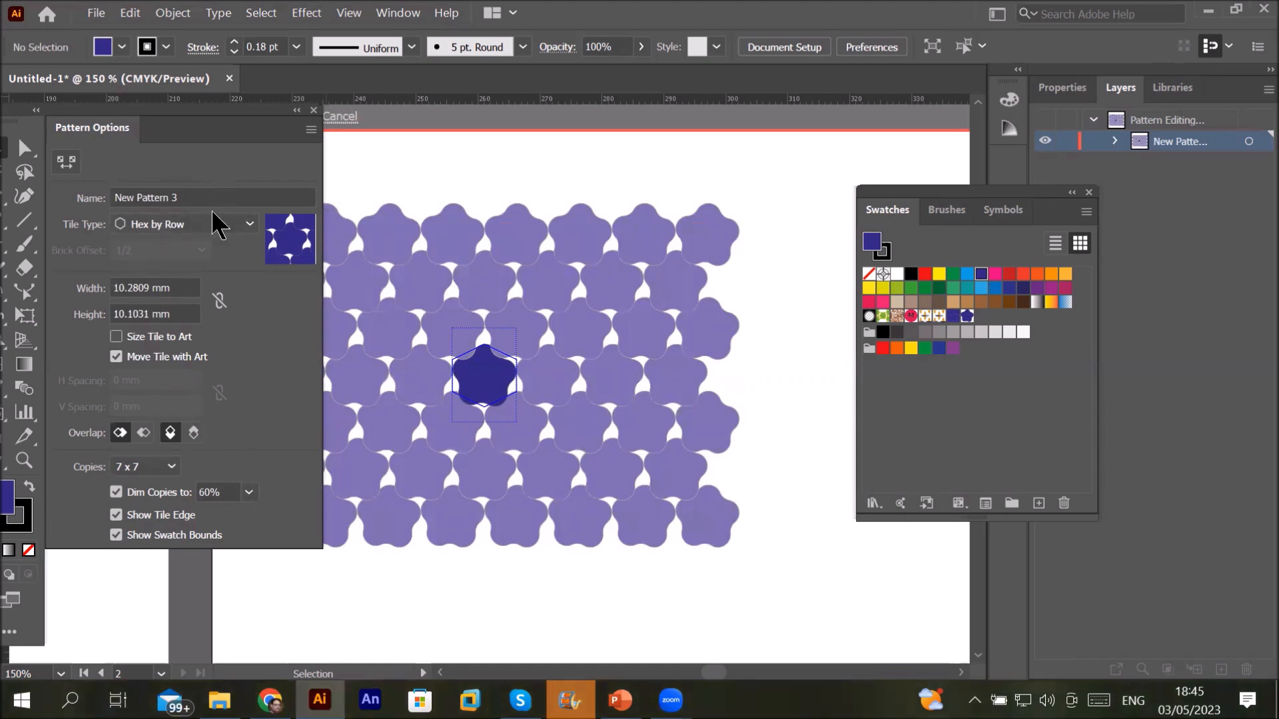
Step: Rename the flower pattern to 'Star pattern' in Pattern Options
left_click_drag(193, 198, 73, 199)
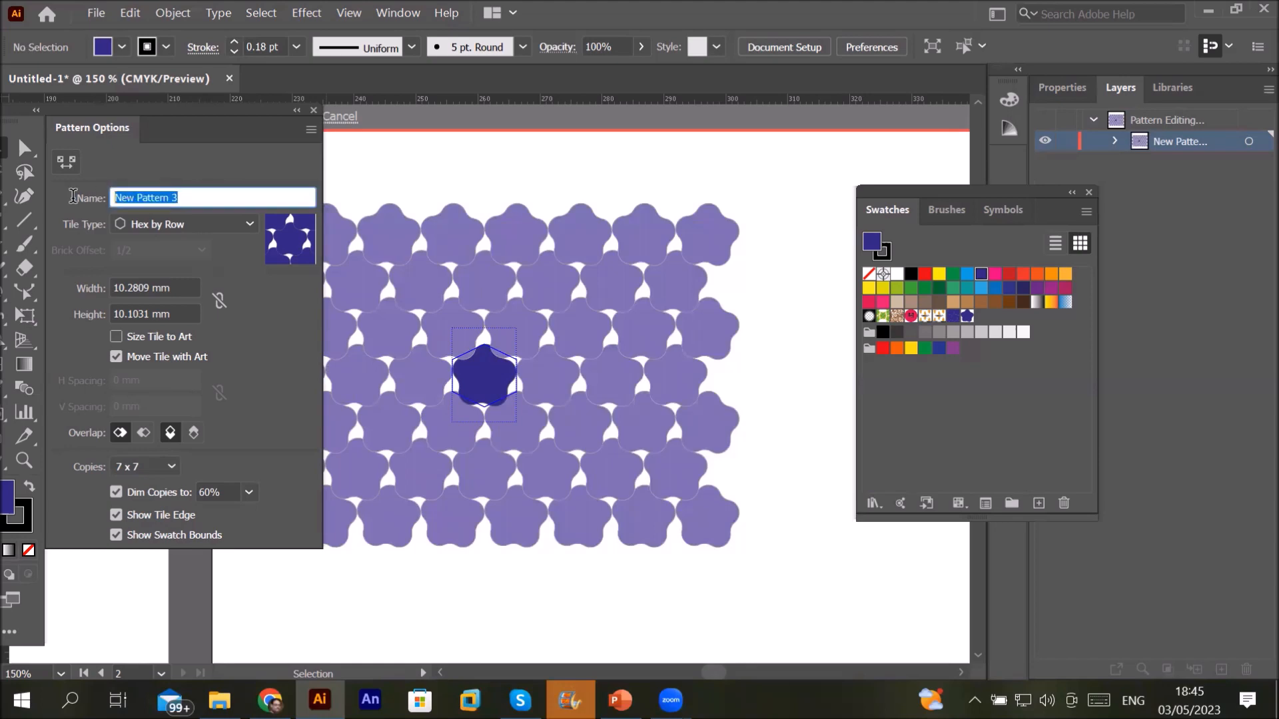
type("S")
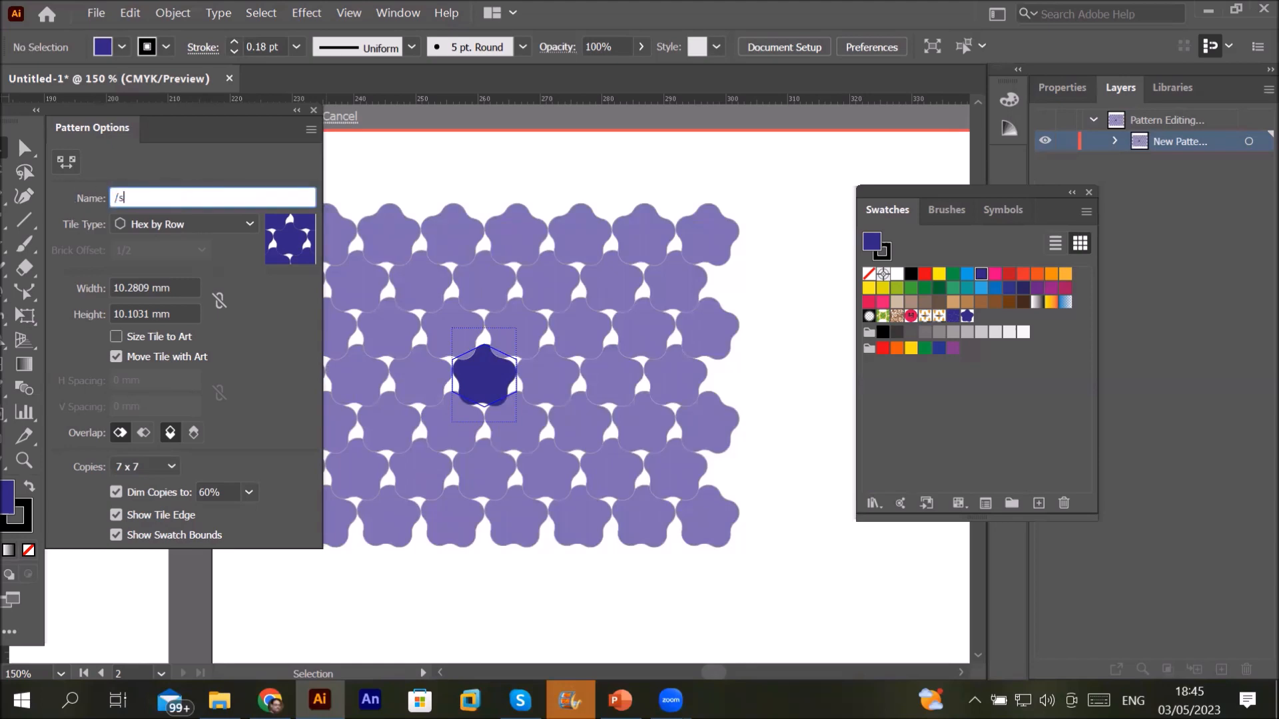
type("tar pattern")
key("Return")
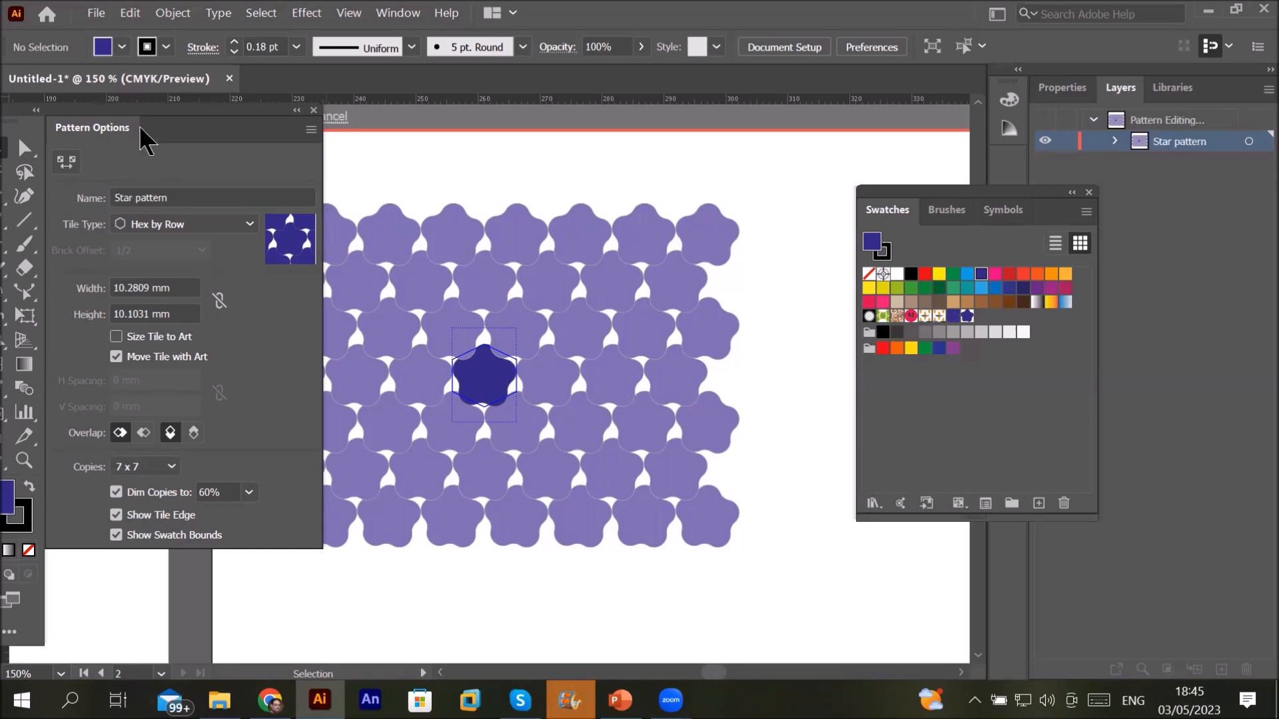
left_click(311, 130)
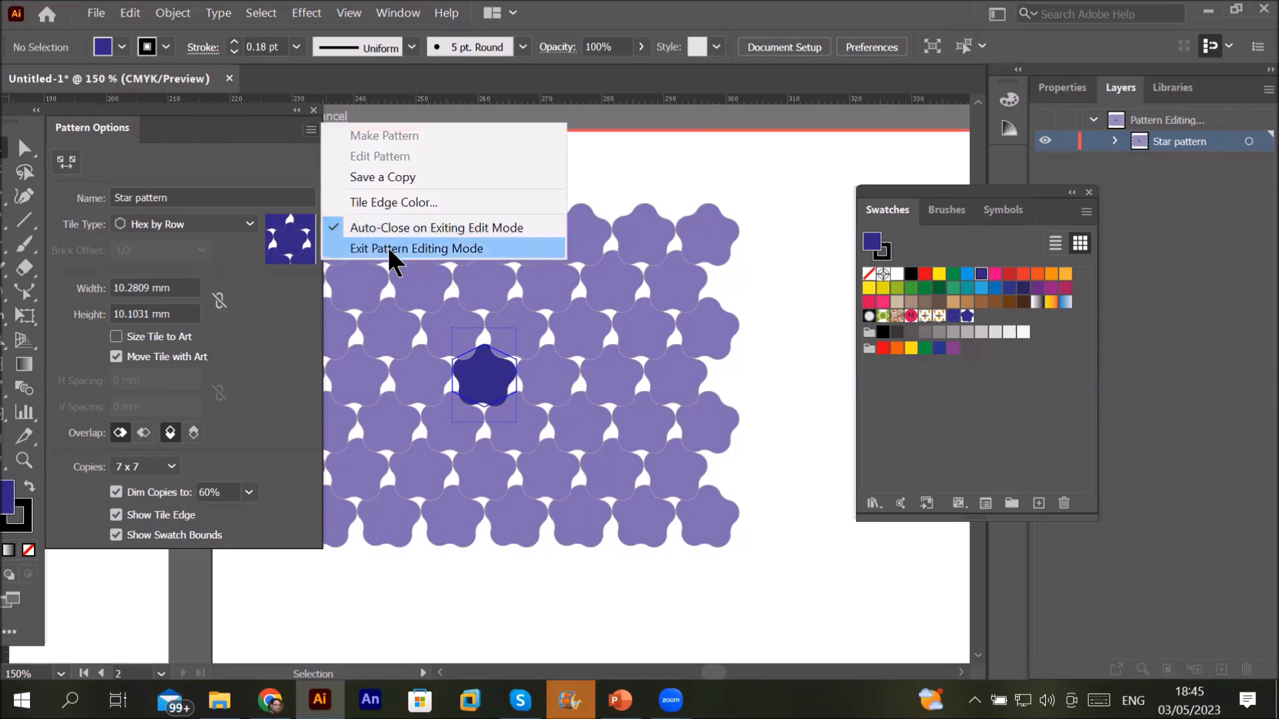
Step: Exit pattern editing, keeping the swatch, and delete the original blue flower shape
left_click(387, 248)
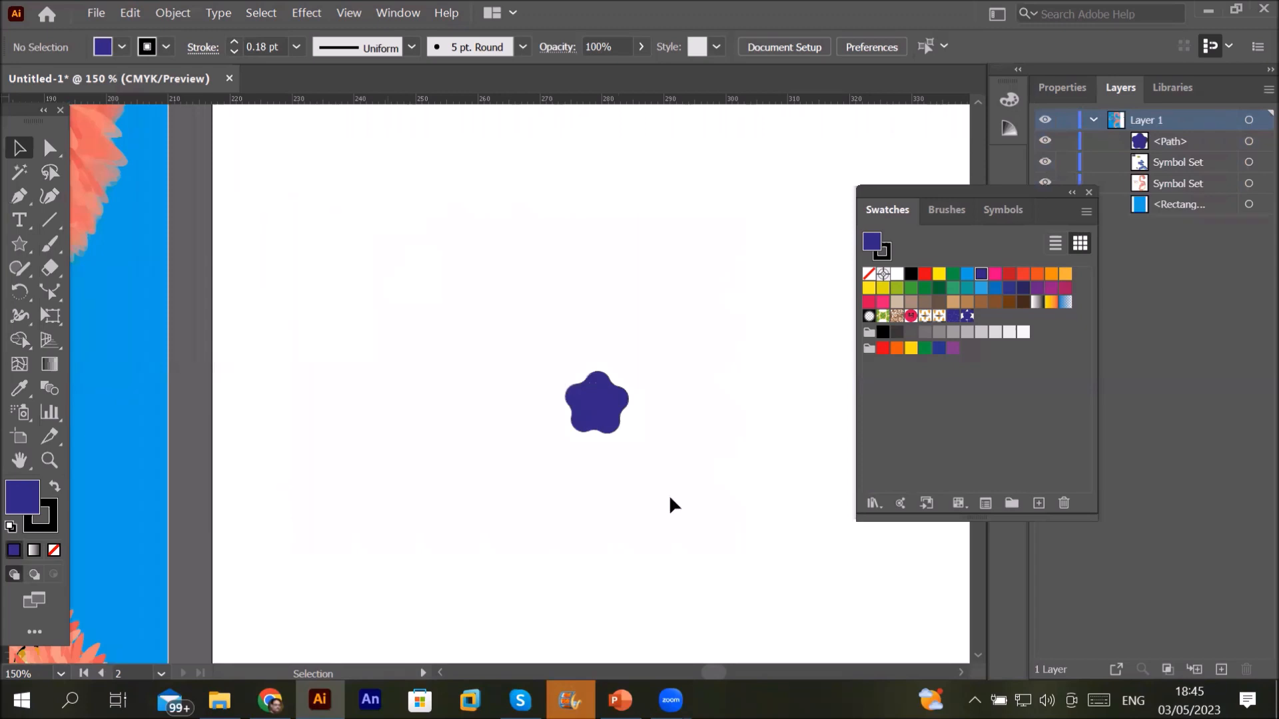
left_click(614, 401)
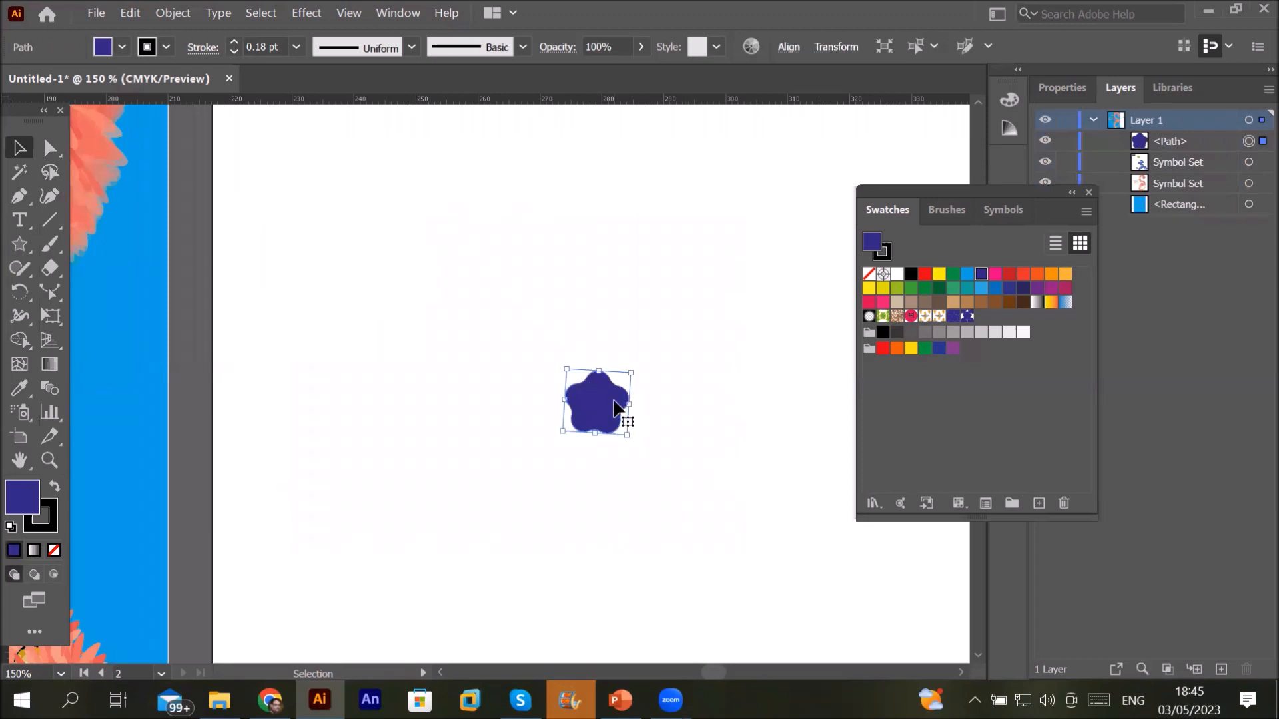
key("Delete")
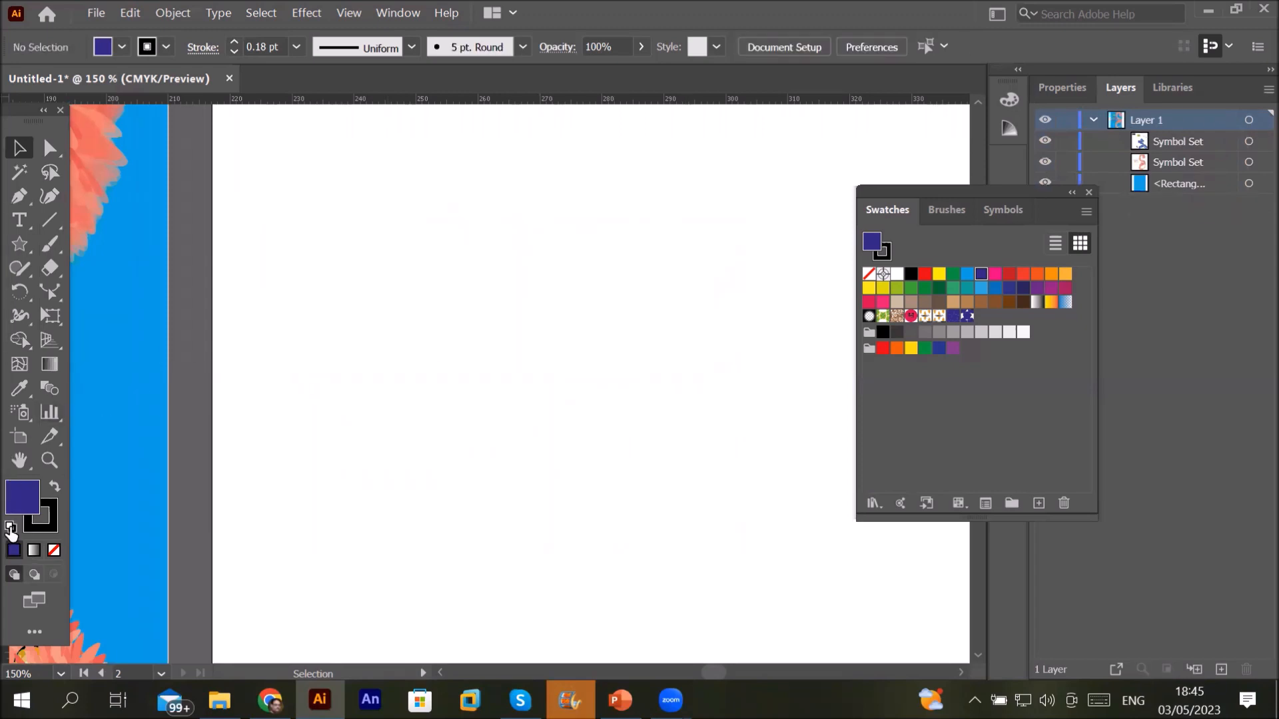
Step: Draw a default-coloured hexagon and fill it with the Star pattern swatch
left_click(10, 529)
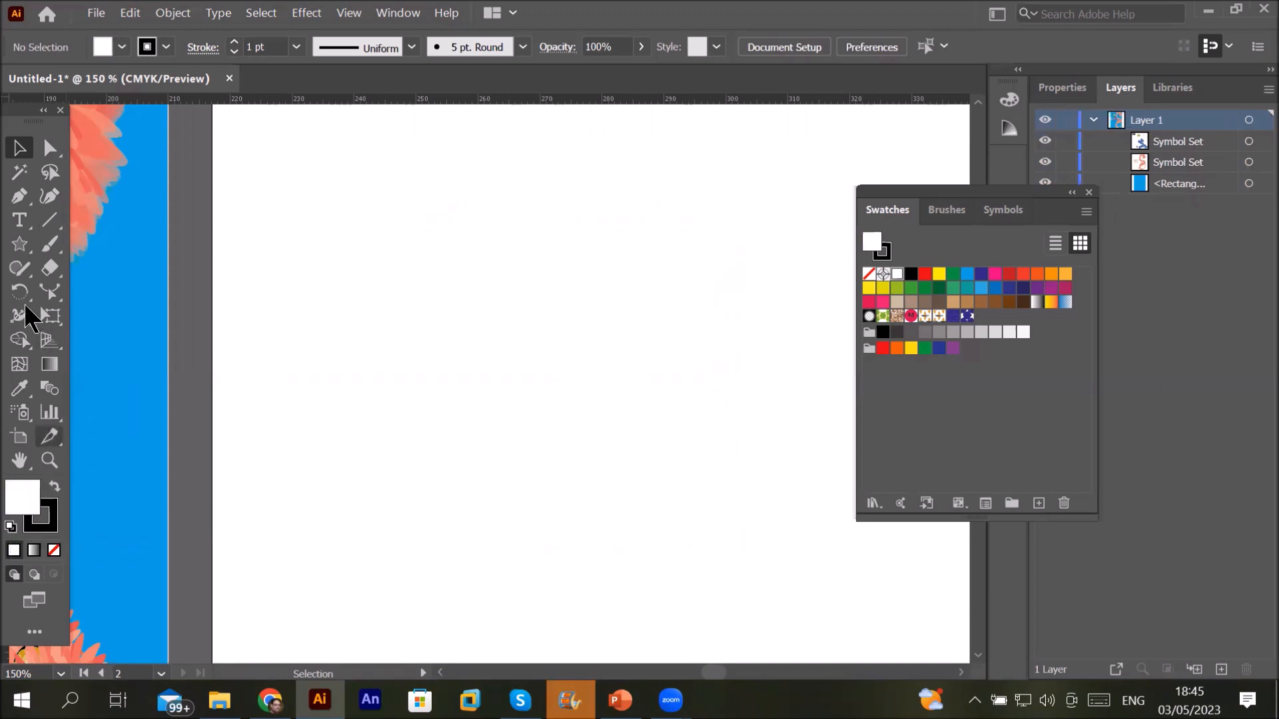
left_click(18, 241)
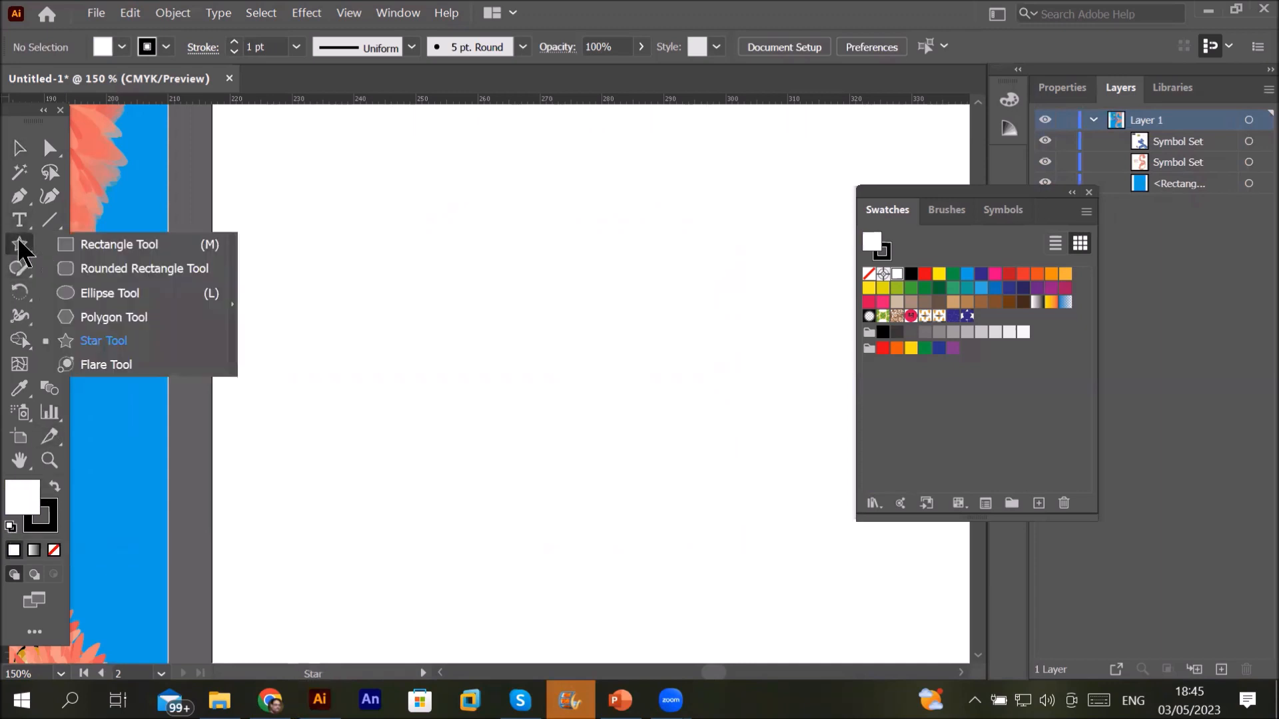
left_click(130, 318)
left_click_drag(392, 211, 511, 416)
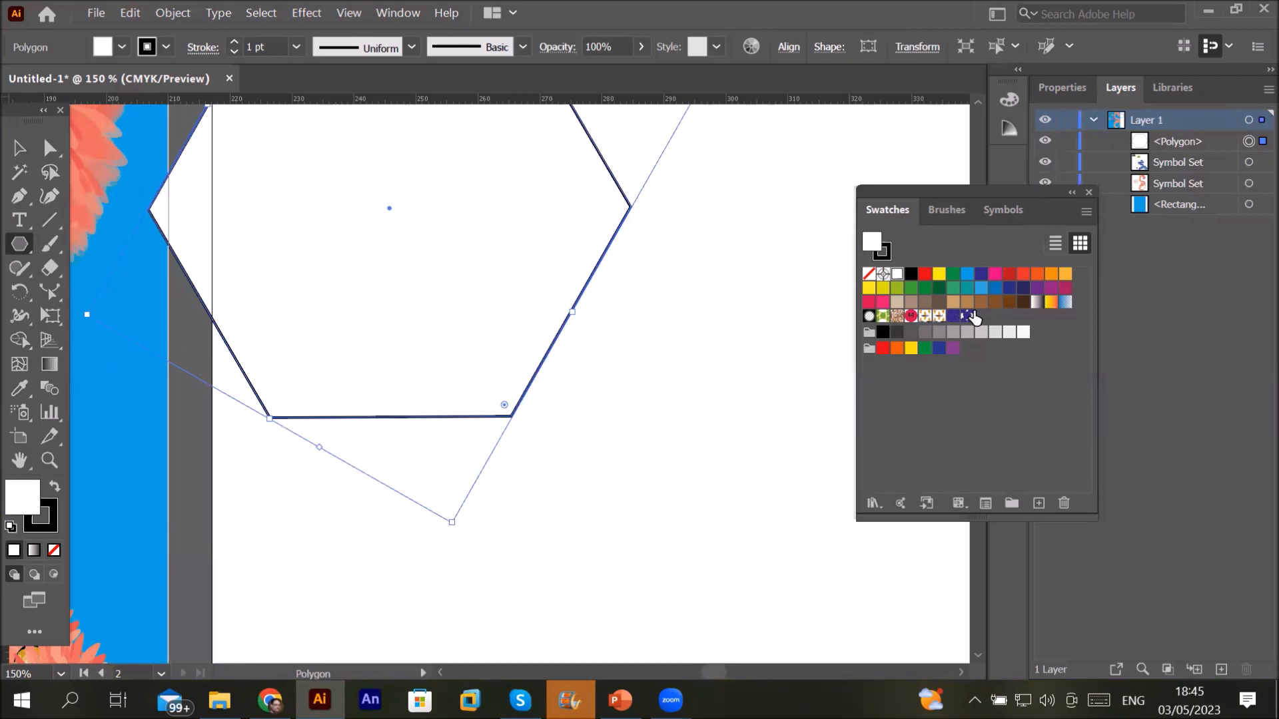
left_click(967, 316)
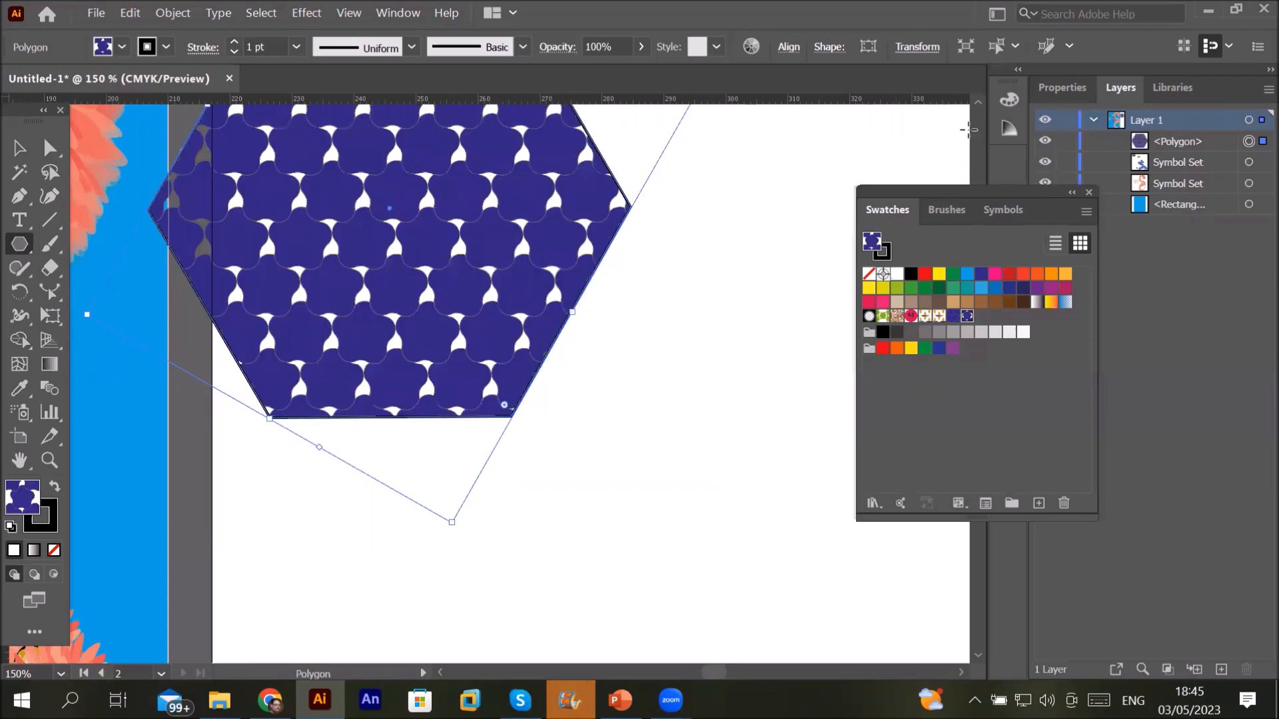
Step: Delete the test hexagon filled with the Star pattern
left_click(977, 102)
left_click(978, 102)
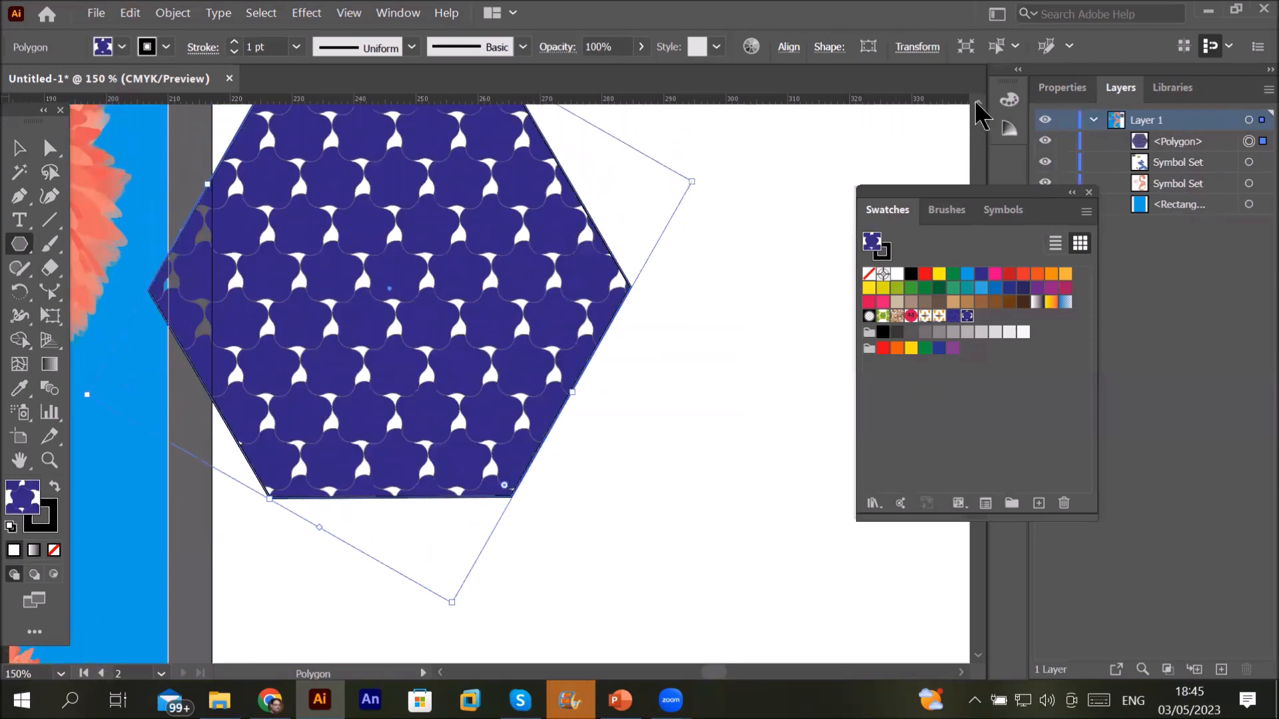
left_click(977, 102)
left_click(977, 102)
left_click(977, 102)
left_click(977, 102)
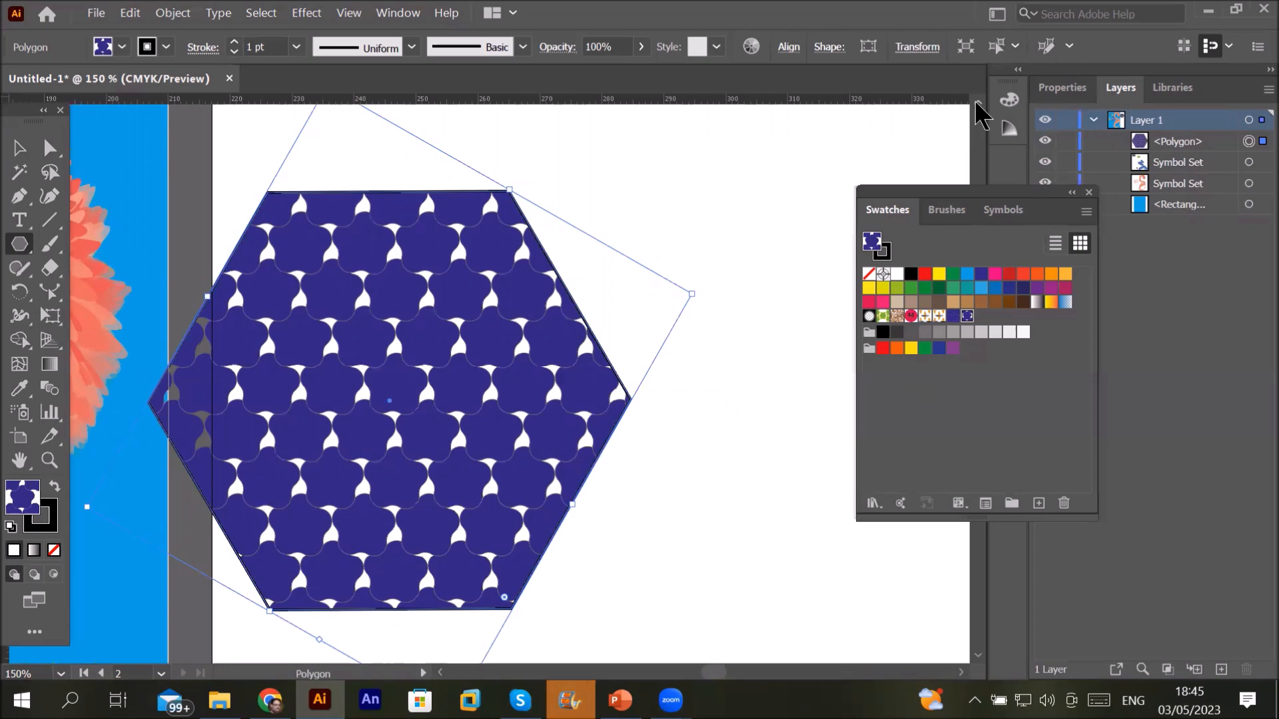
key("Delete")
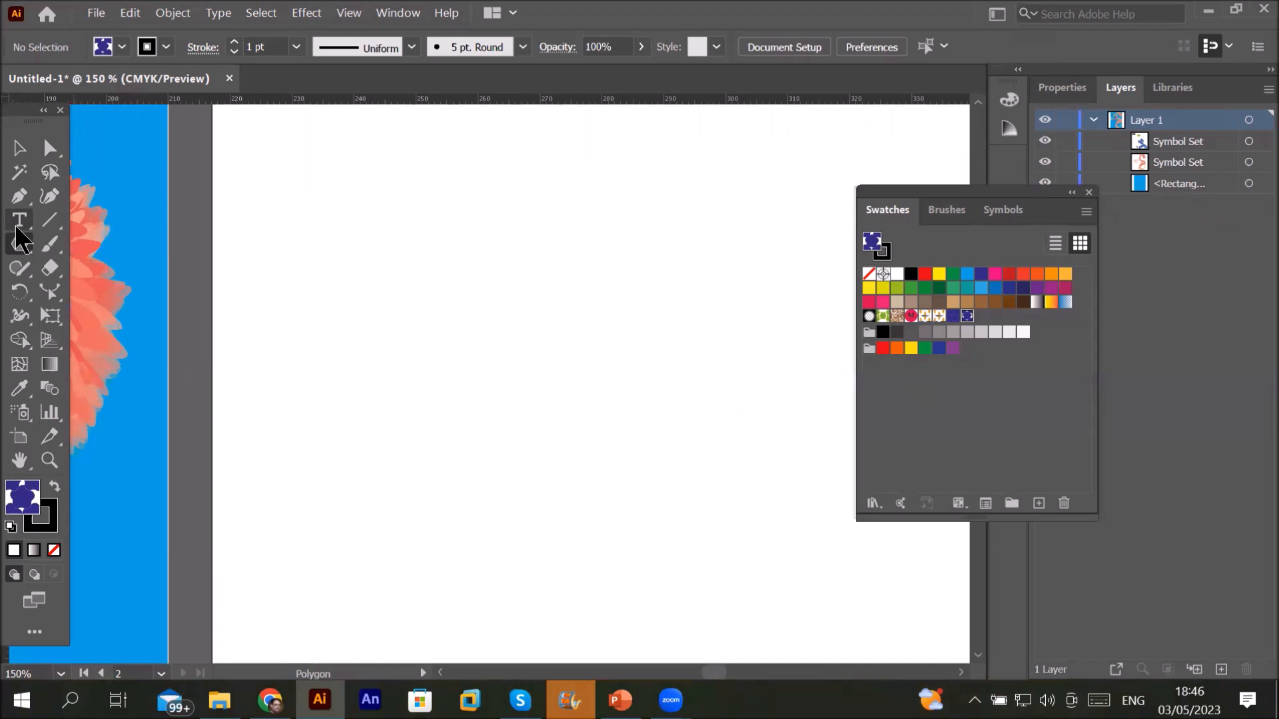
Step: Add a text object with a person's name on the canvas and select it
left_click(360, 349)
key("Escape")
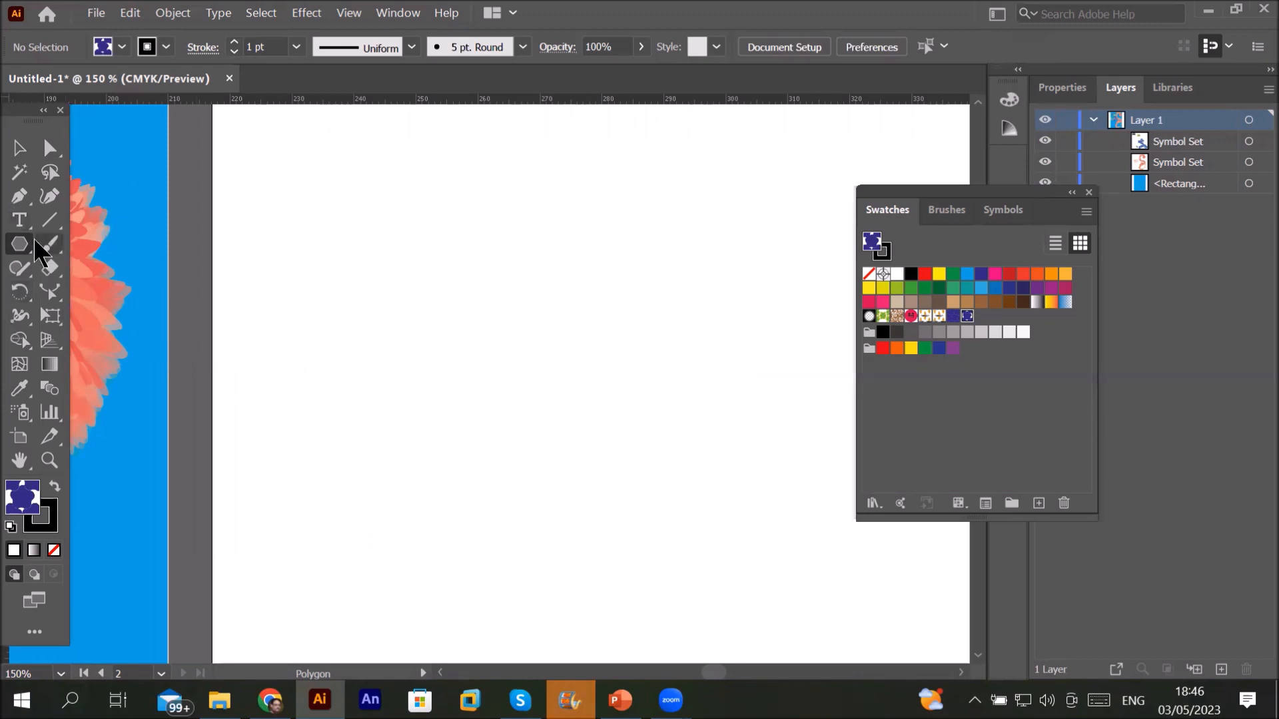
left_click(20, 219)
left_click(347, 313)
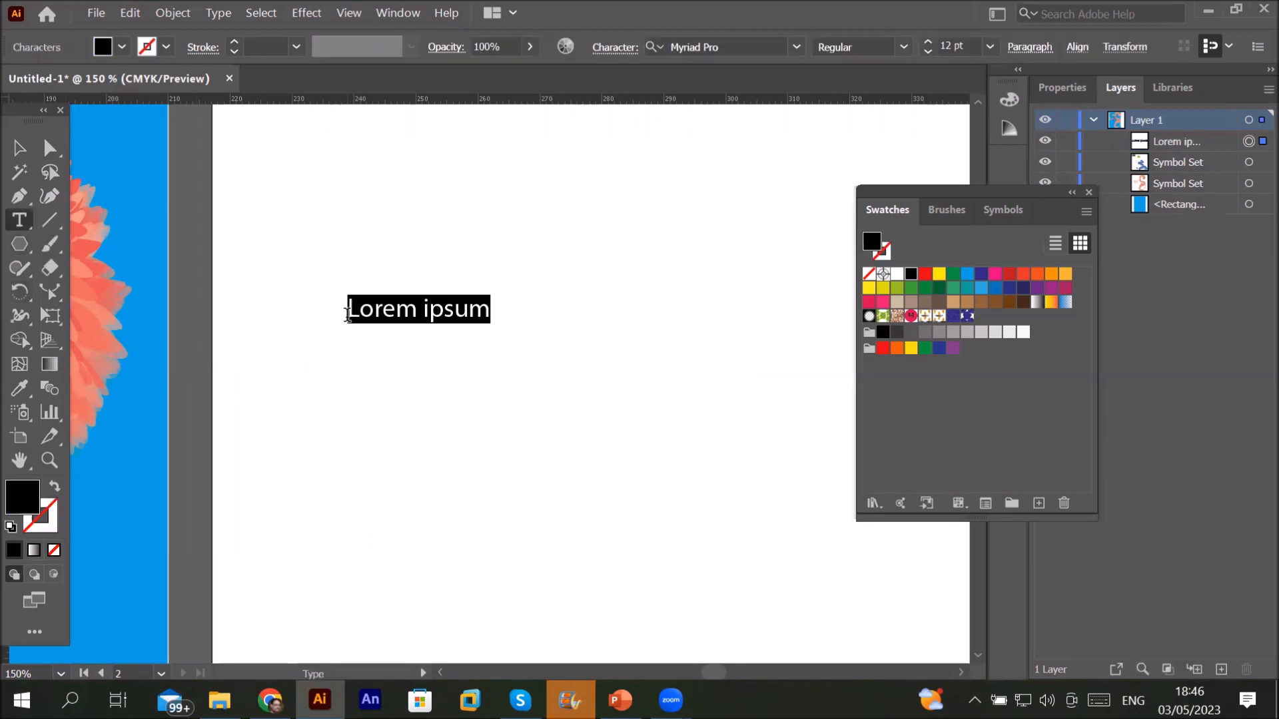
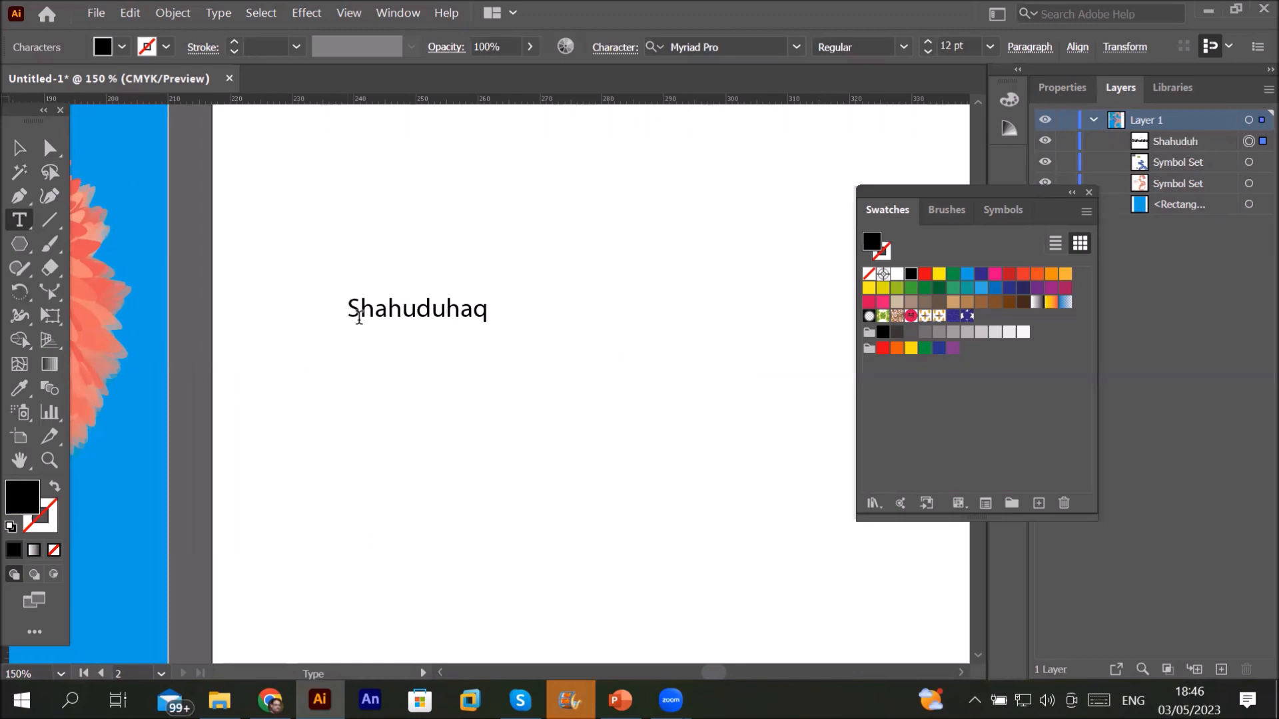
left_click(20, 148)
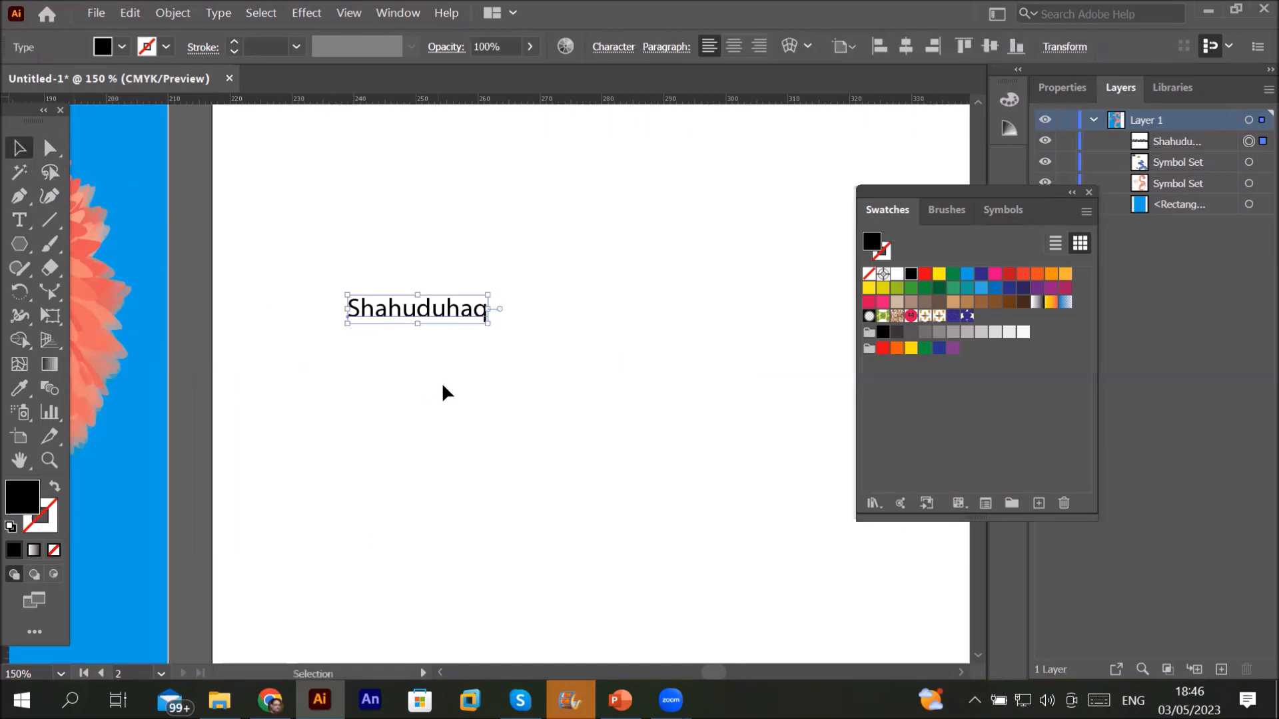
Step: Make the name text into pattern swatch New Pattern 3 and exit pattern editing
left_click(161, 15)
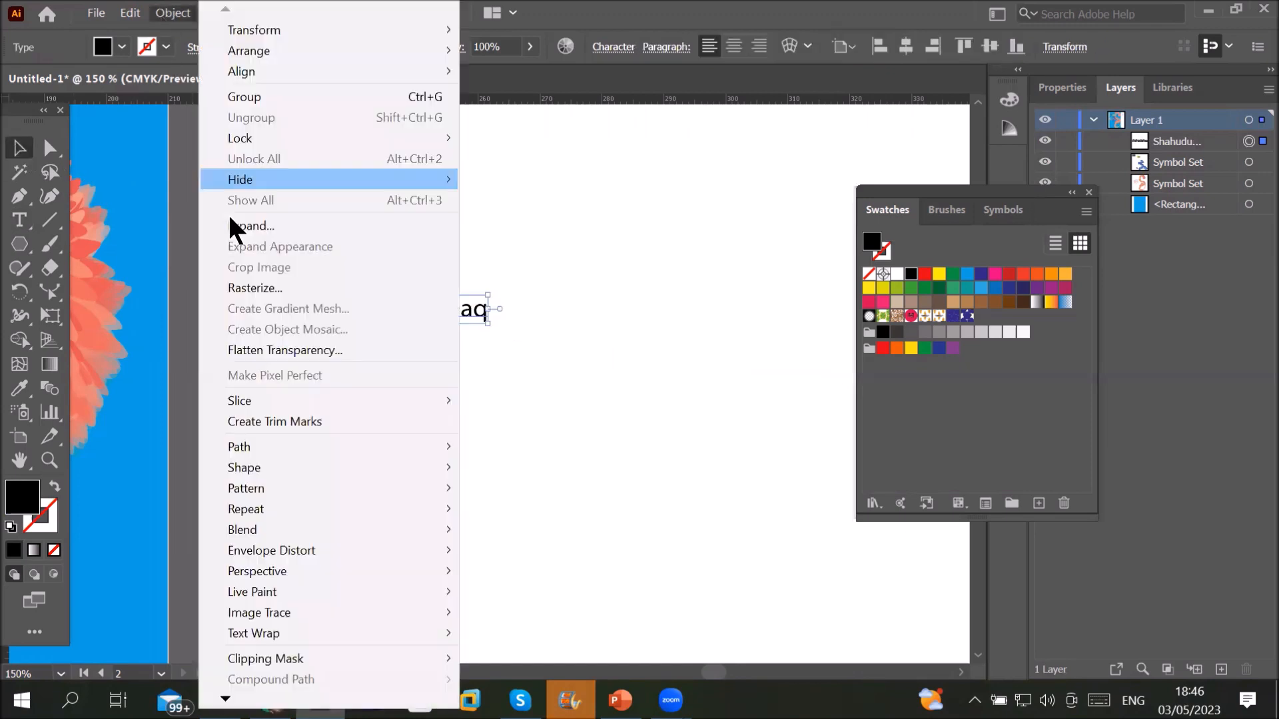
mouse_move(300, 487)
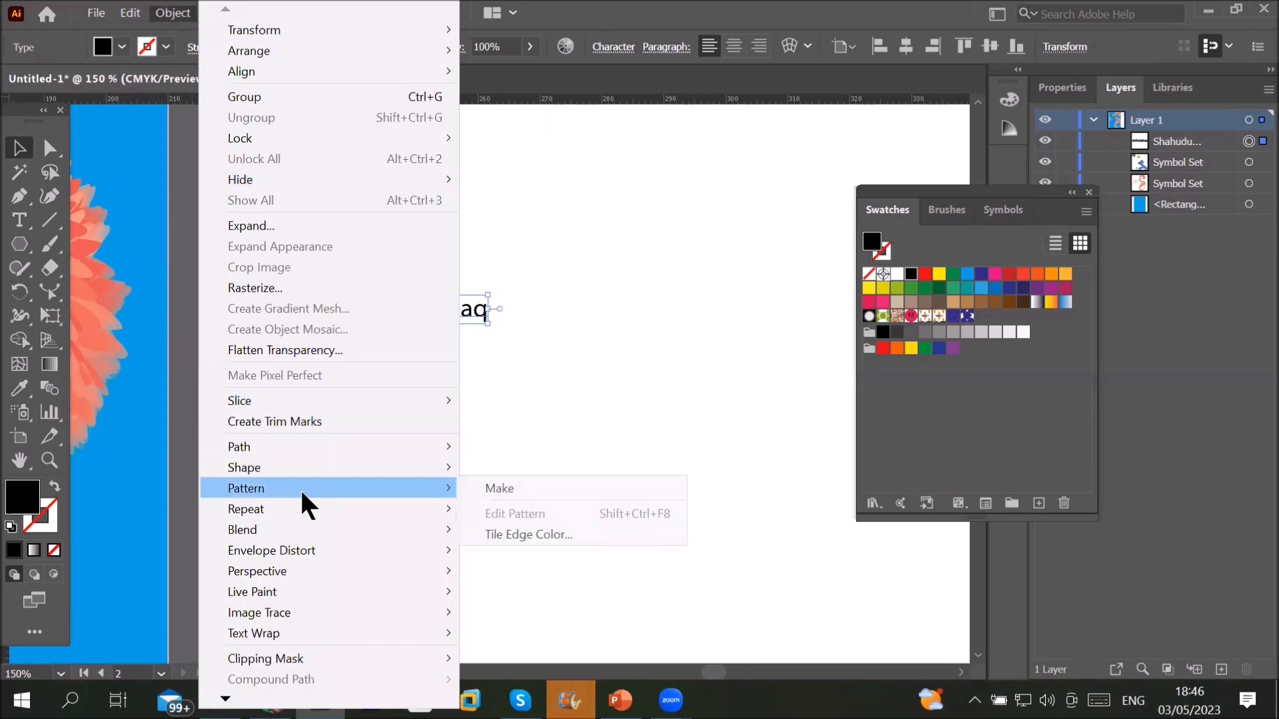
left_click(517, 488)
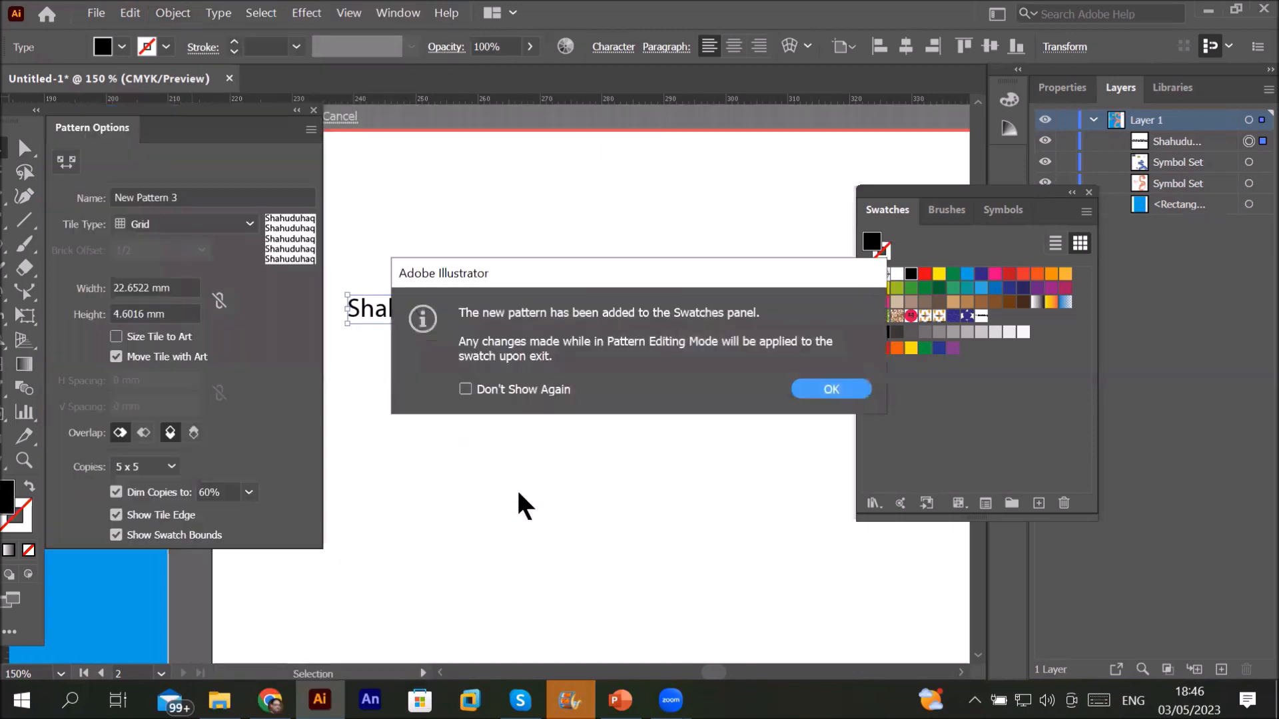
left_click(834, 394)
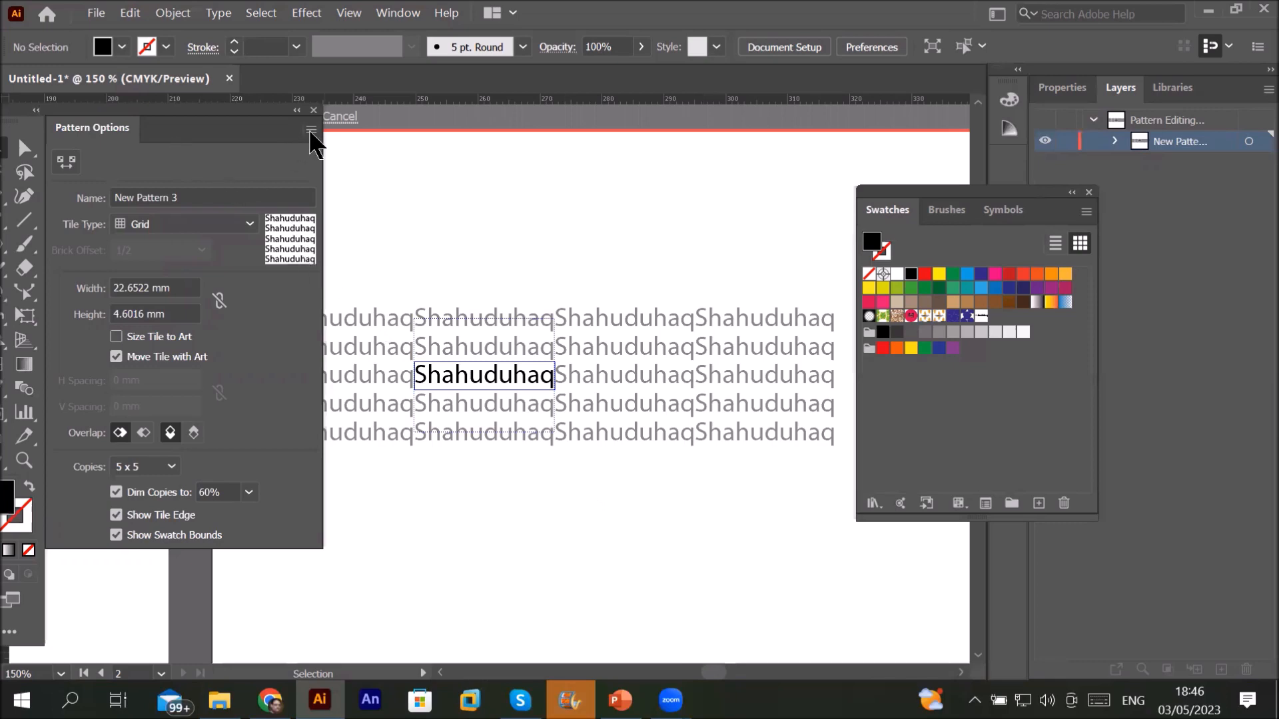
left_click(311, 130)
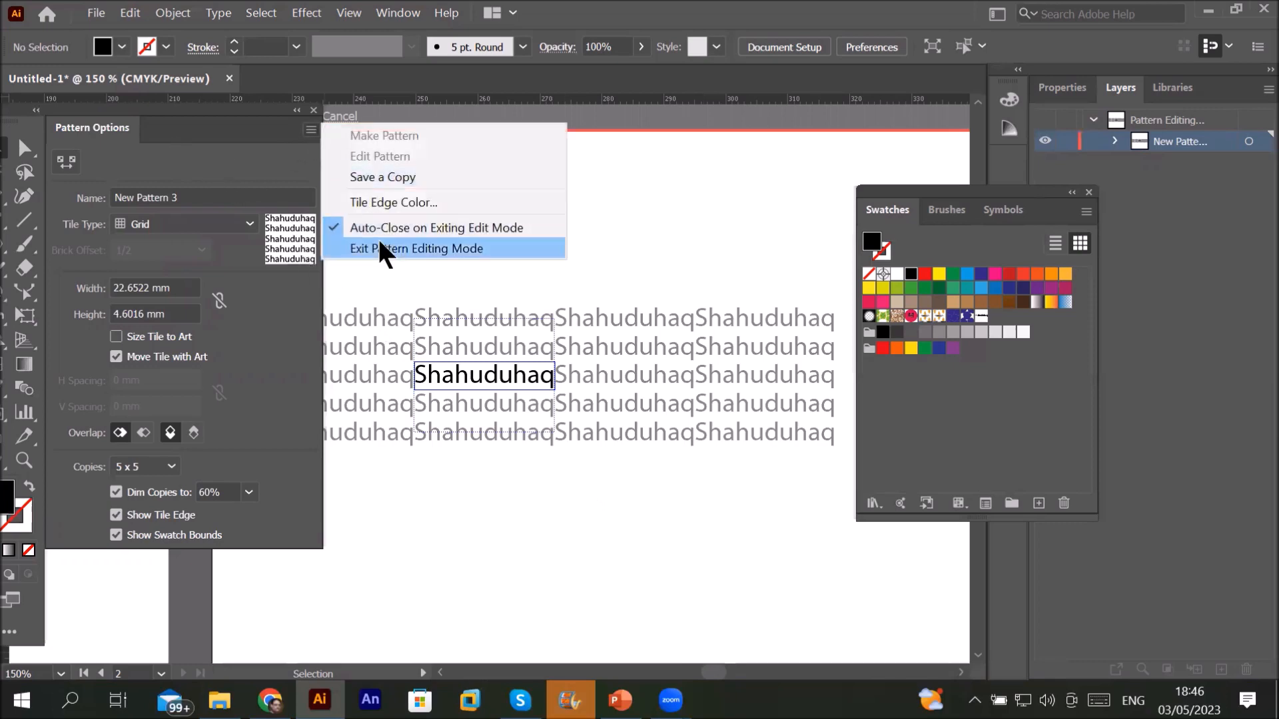
left_click(380, 250)
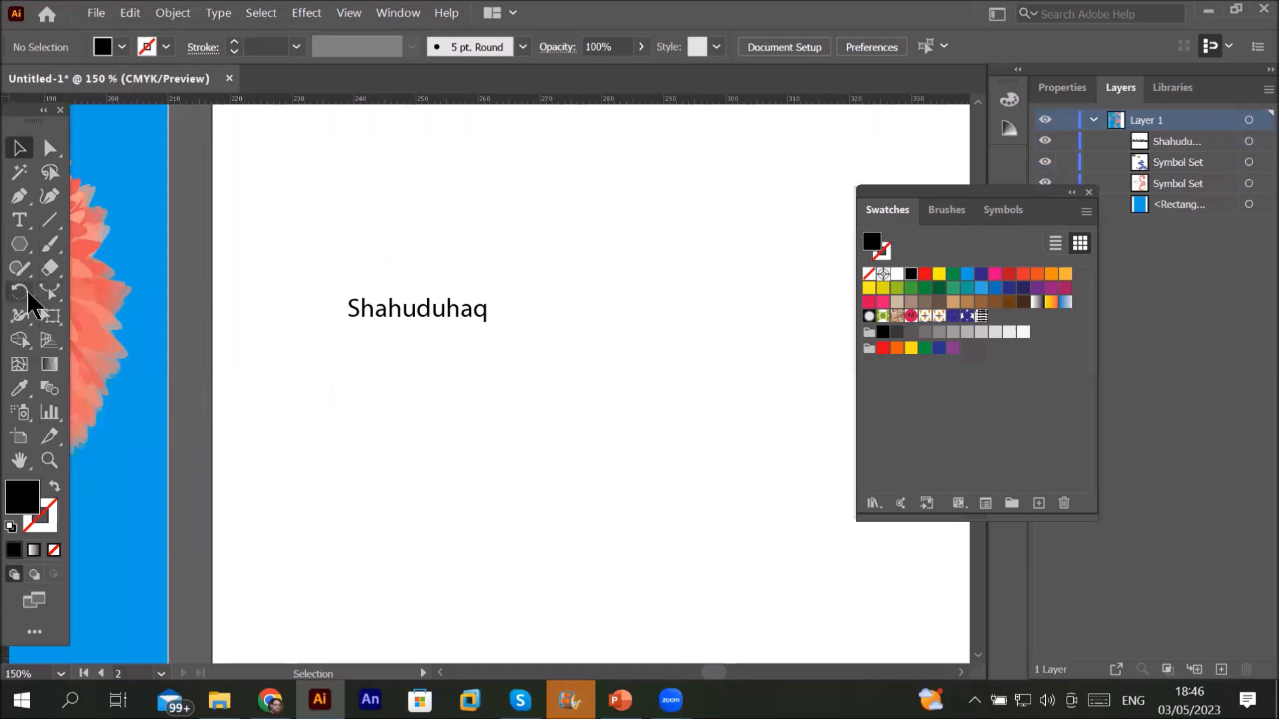
Step: Draw a large hexagon over the name text with default colours and fill it with New Pattern 3
left_click(20, 244)
mouse_move(368, 353)
left_mouse_down()
mouse_move(560, 511)
mouse_move(508, 601)
left_mouse_up()
left_click(10, 526)
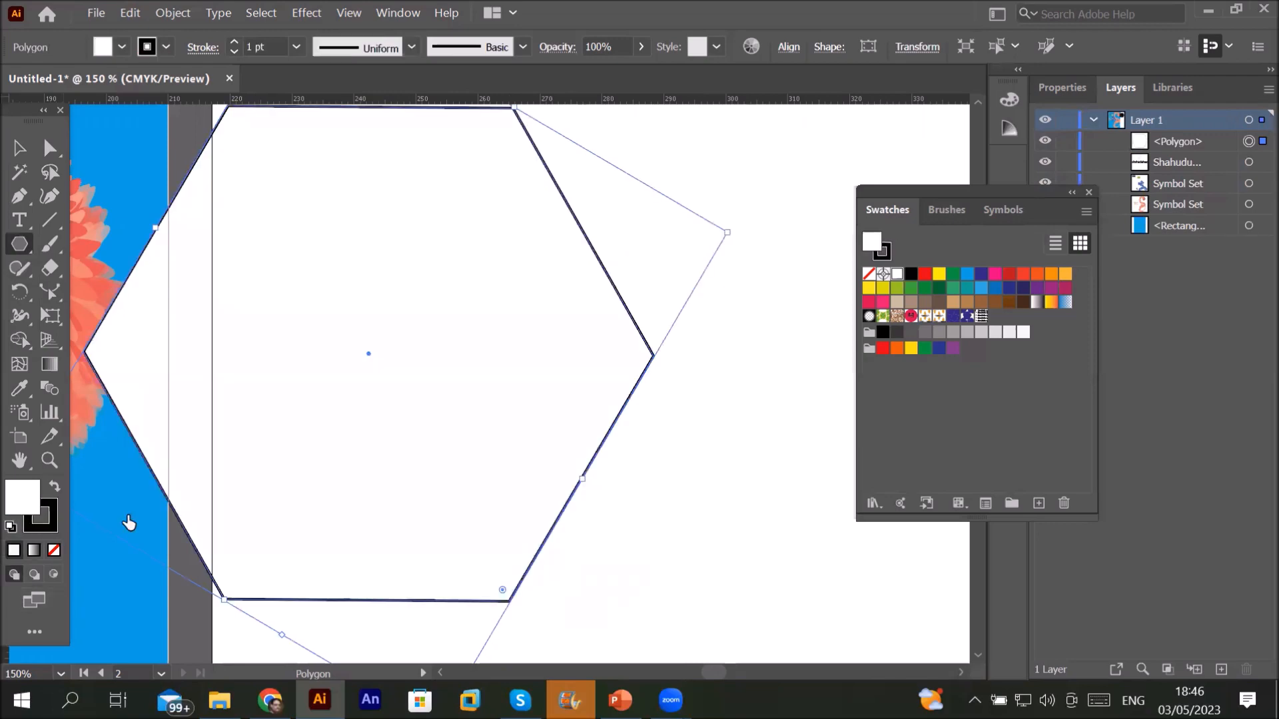
left_click(981, 316)
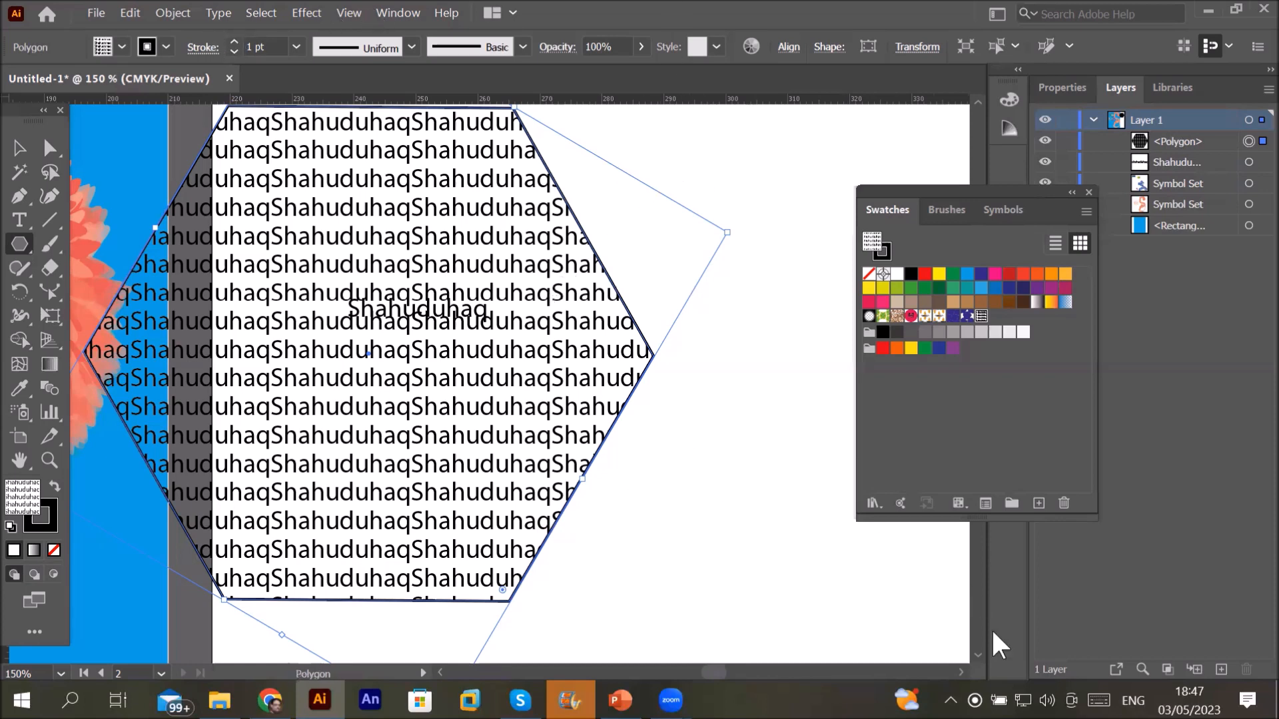
scroll(985, 642, "right", 5)
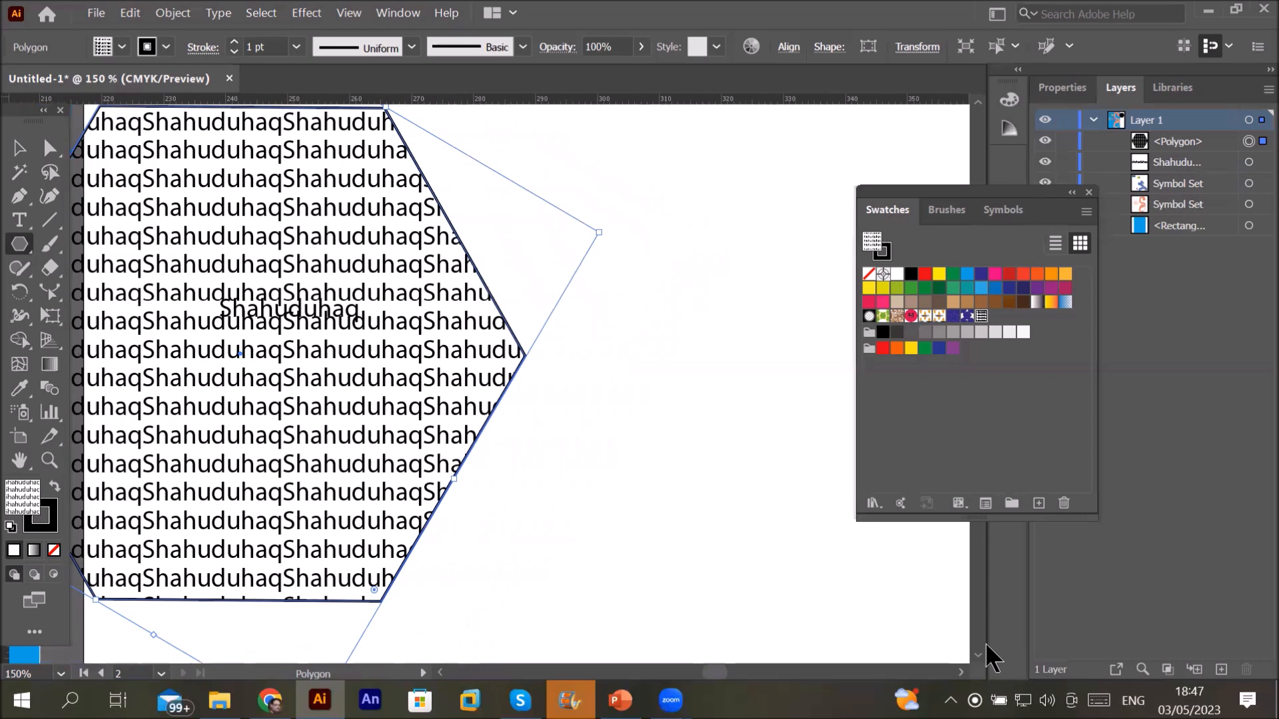
Step: Place pngwing.com (4).png to the right of the hexagon and embed it
left_click(103, 8)
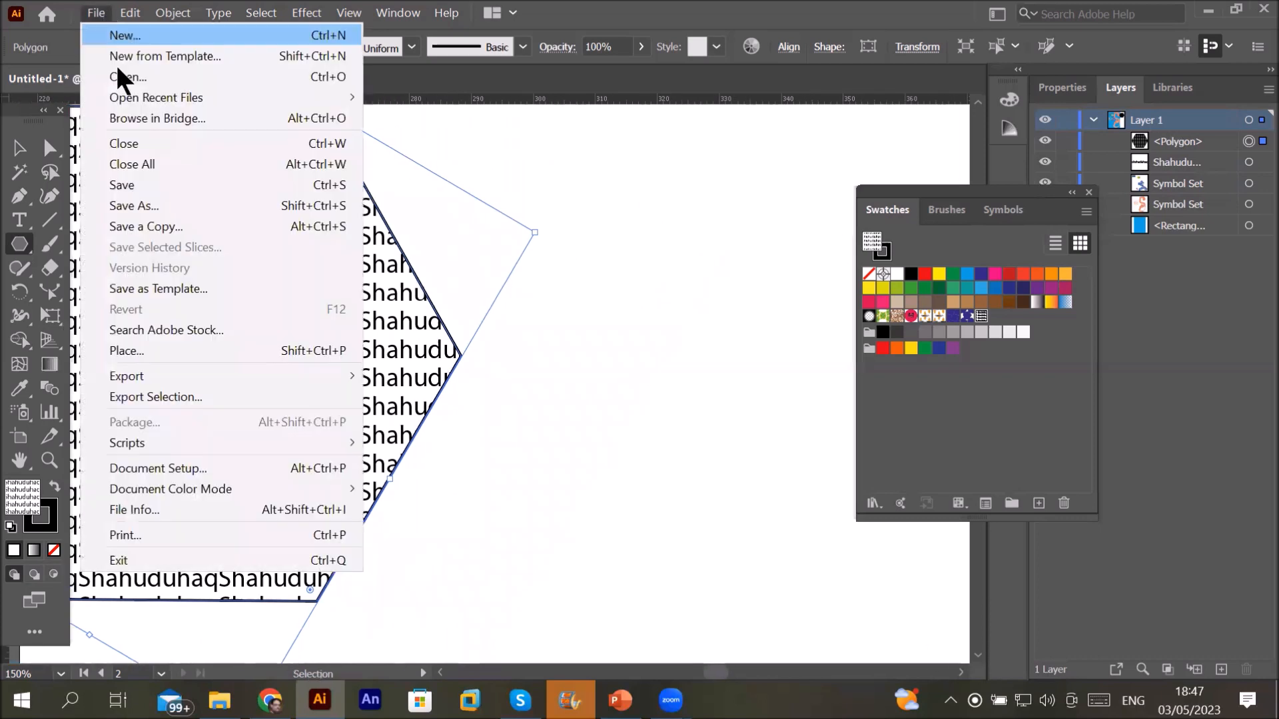
left_click(184, 351)
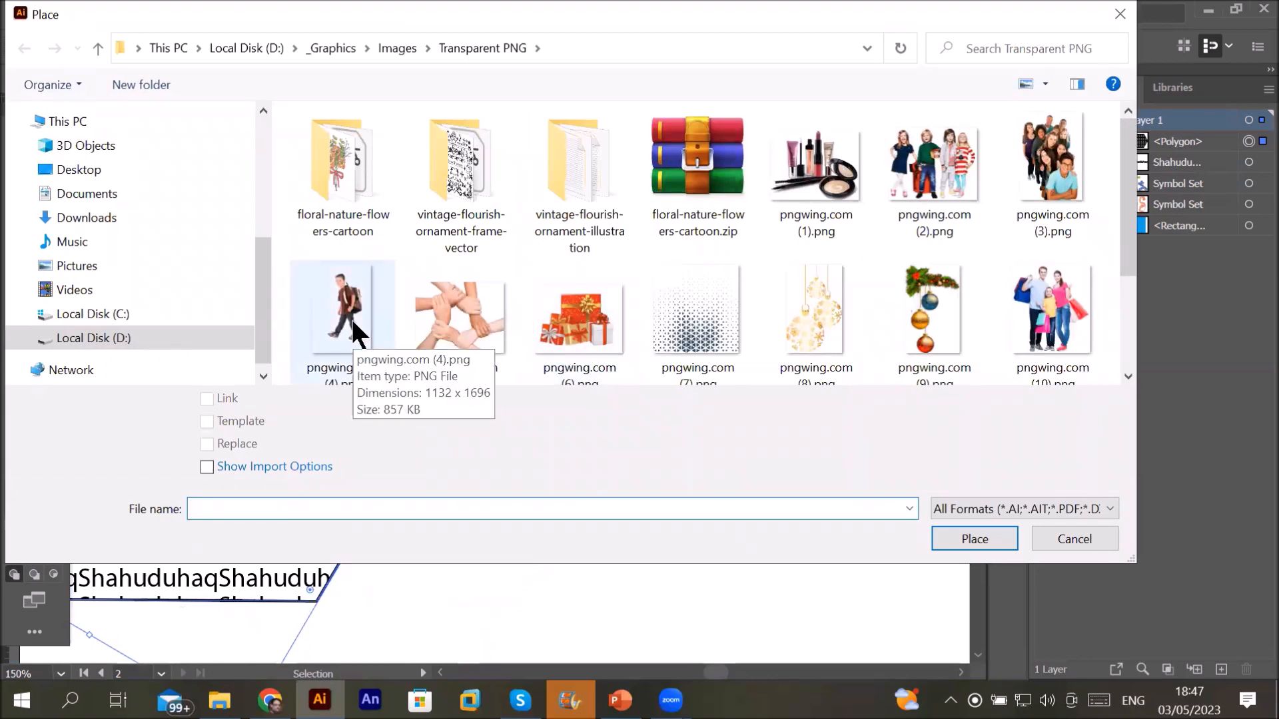
double_click(351, 318)
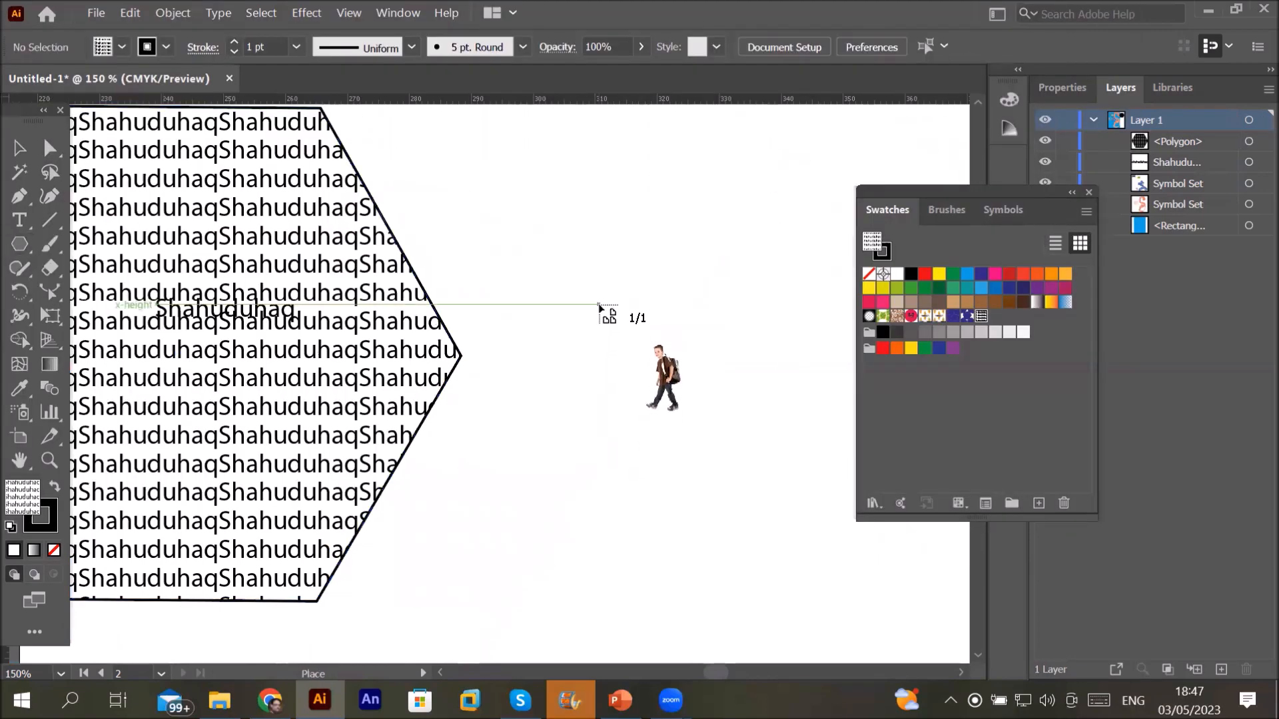
left_click_drag(599, 305, 737, 478)
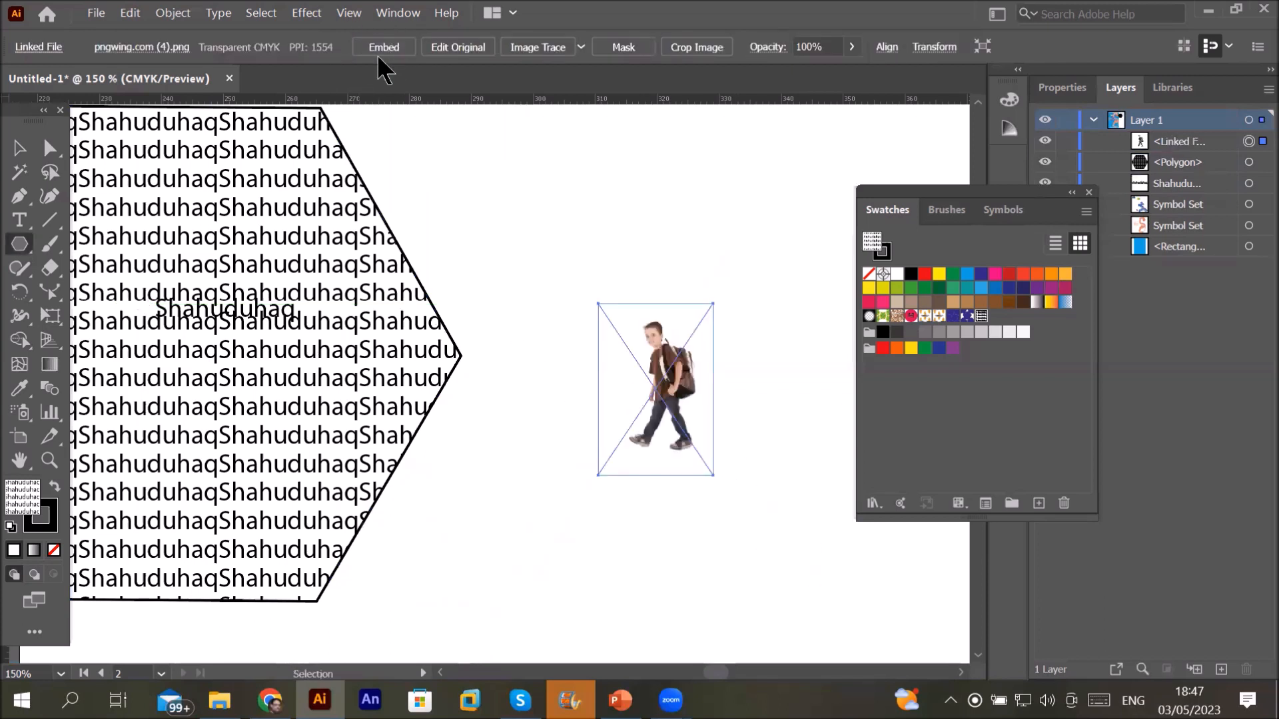
left_click(381, 42)
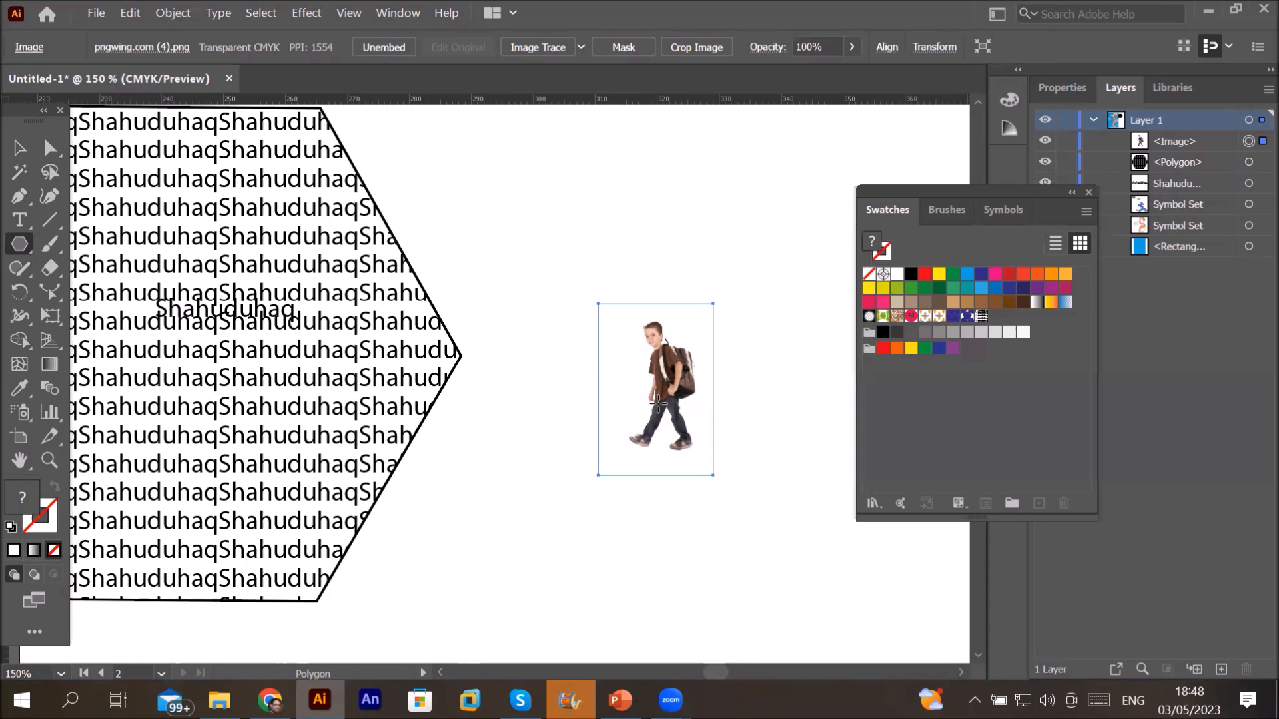
Step: Make the boy photo into pattern swatch New Pattern 4 and exit pattern editing
left_click(174, 15)
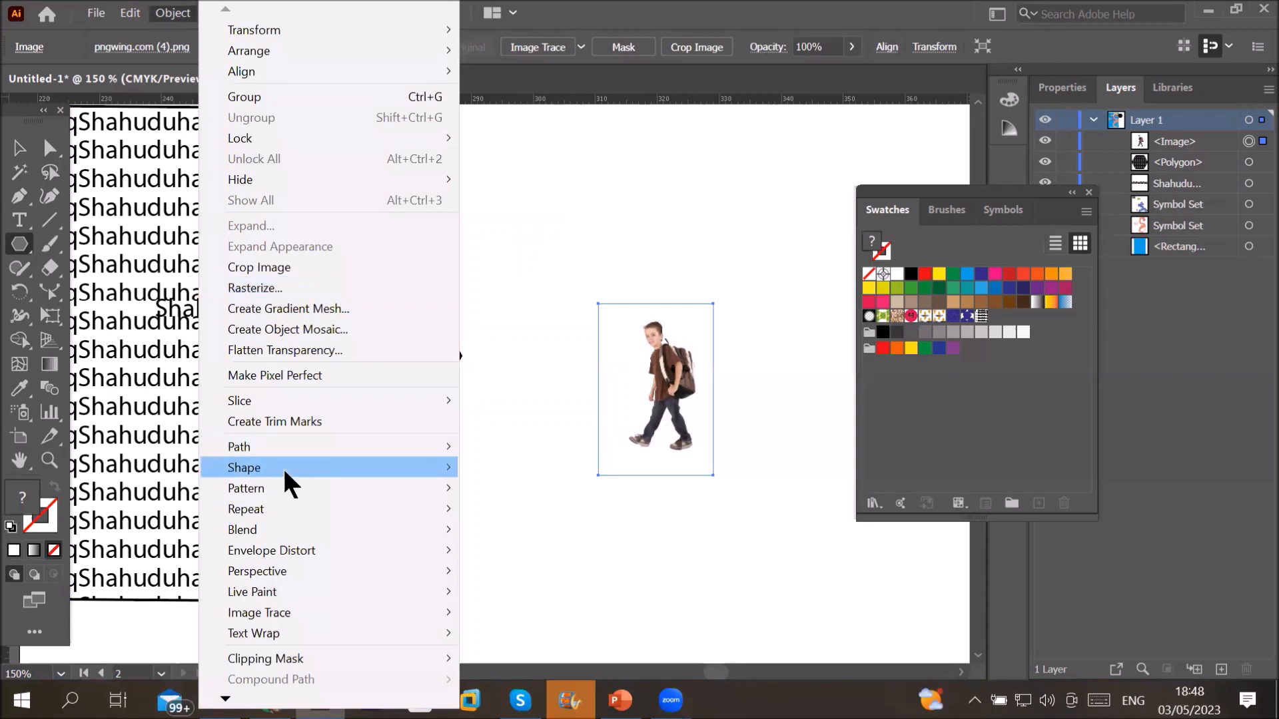
mouse_move(283, 486)
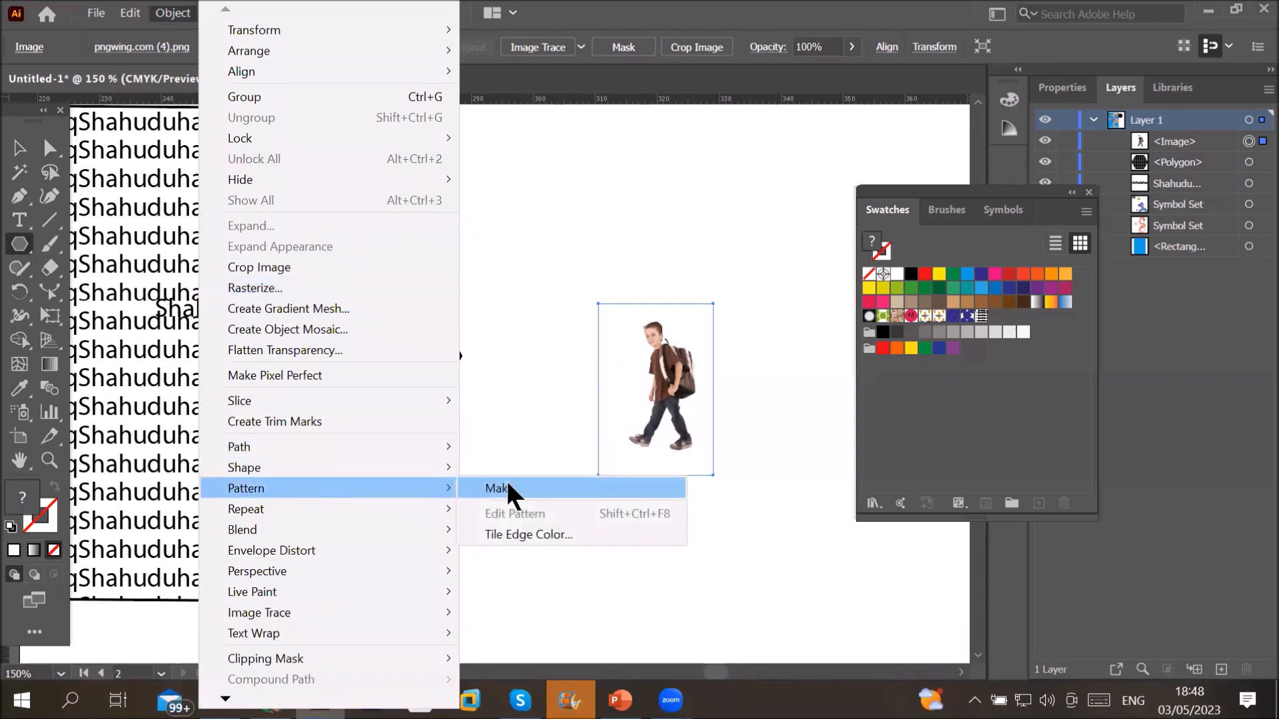
left_click(508, 486)
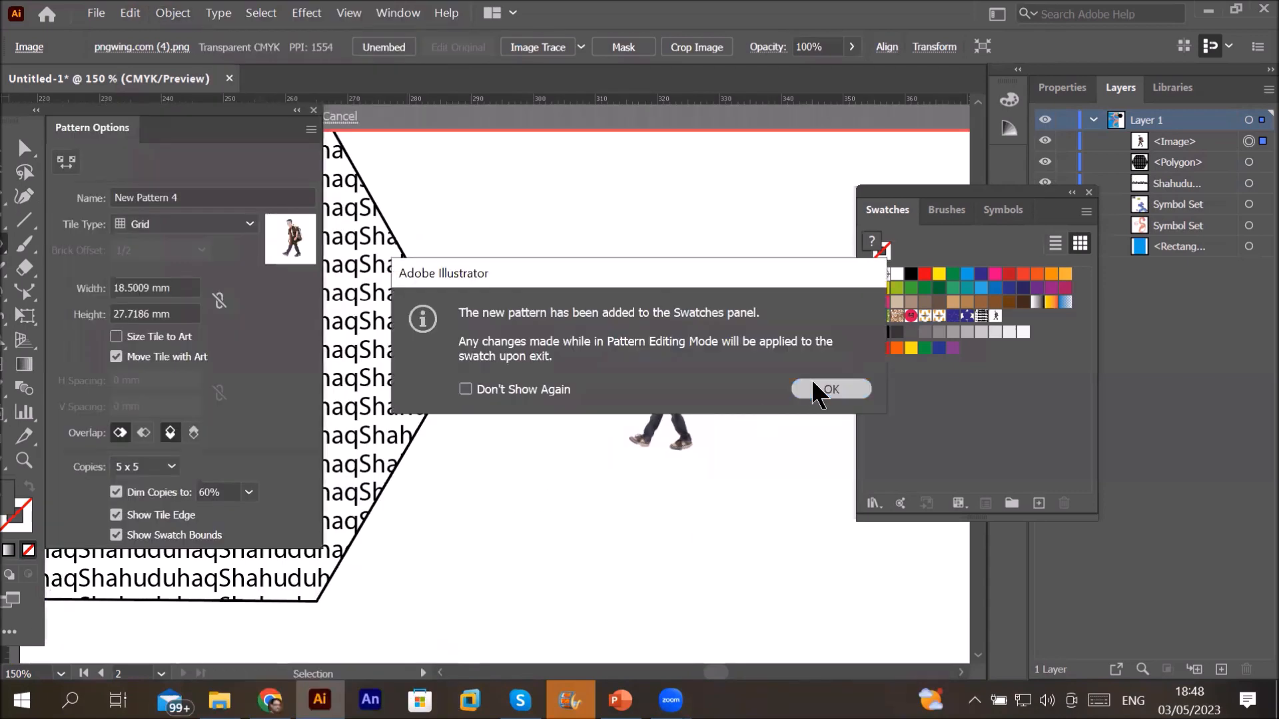
left_click(821, 391)
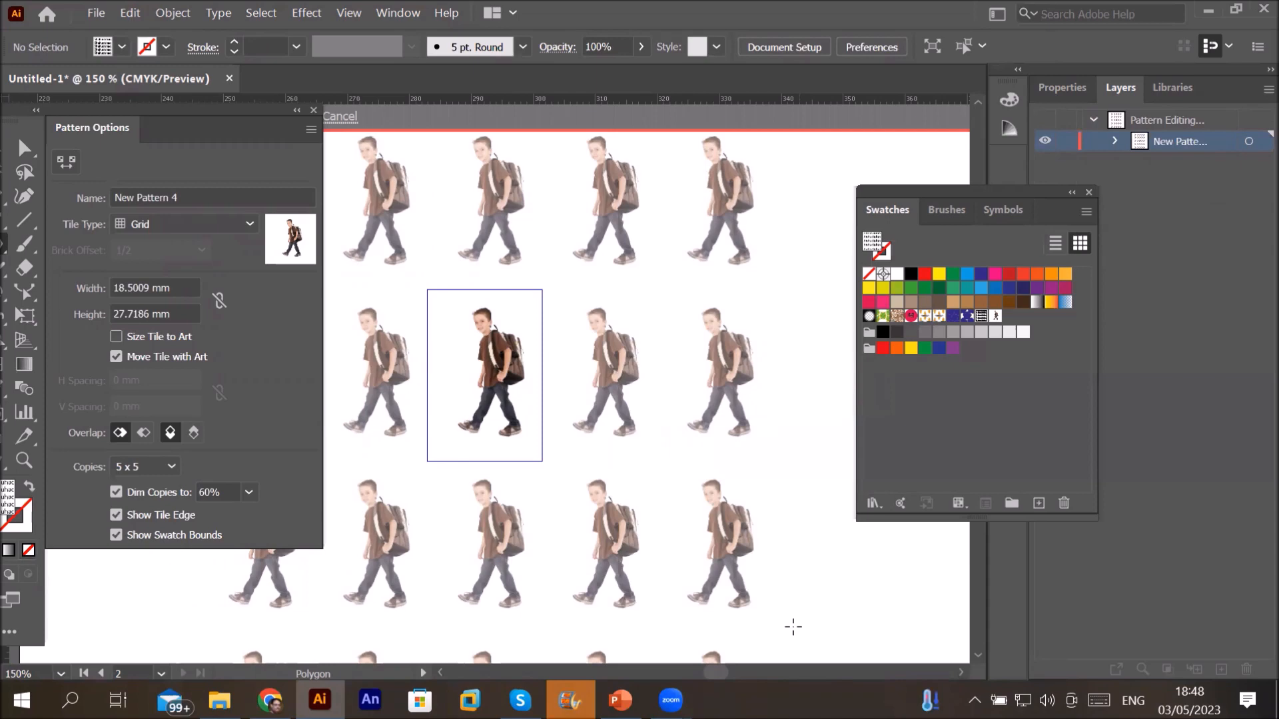
scroll(707, 511, "down", 2)
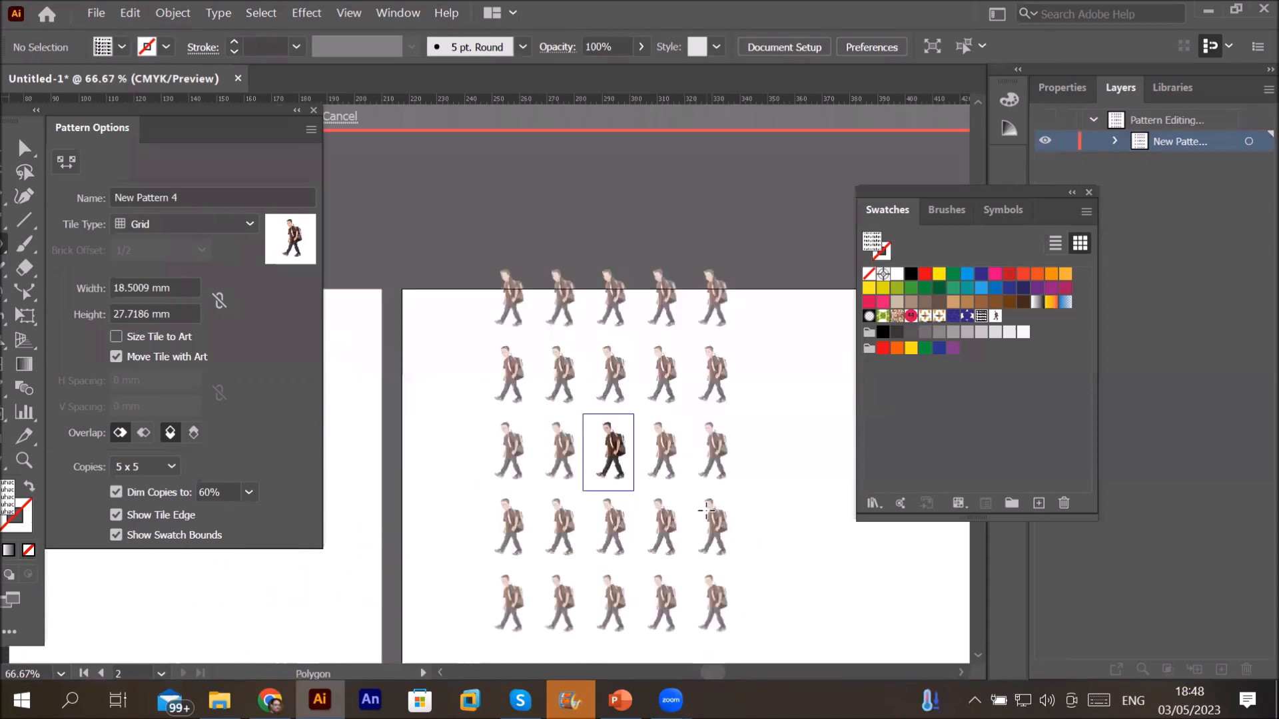
left_click(311, 131)
left_click(379, 249)
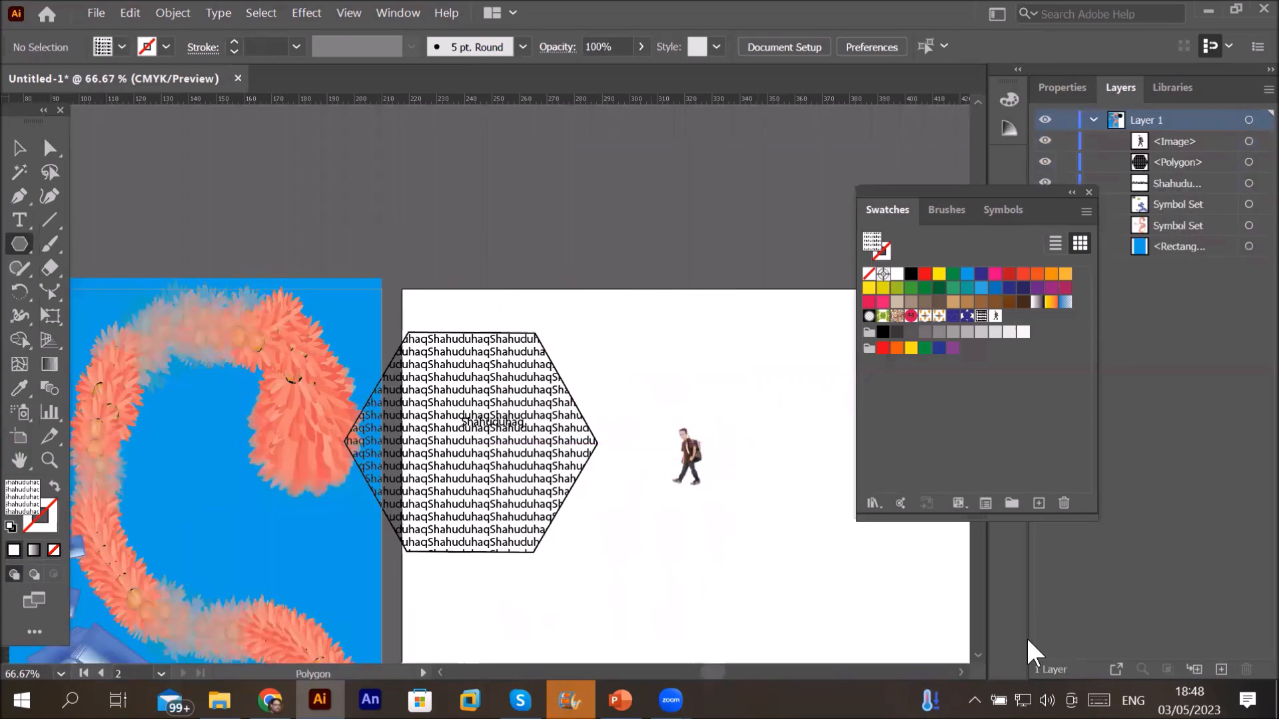
Step: Draw a polygon and fill it with the New Pattern 4 boy pattern
scroll(980, 625, "down", 5)
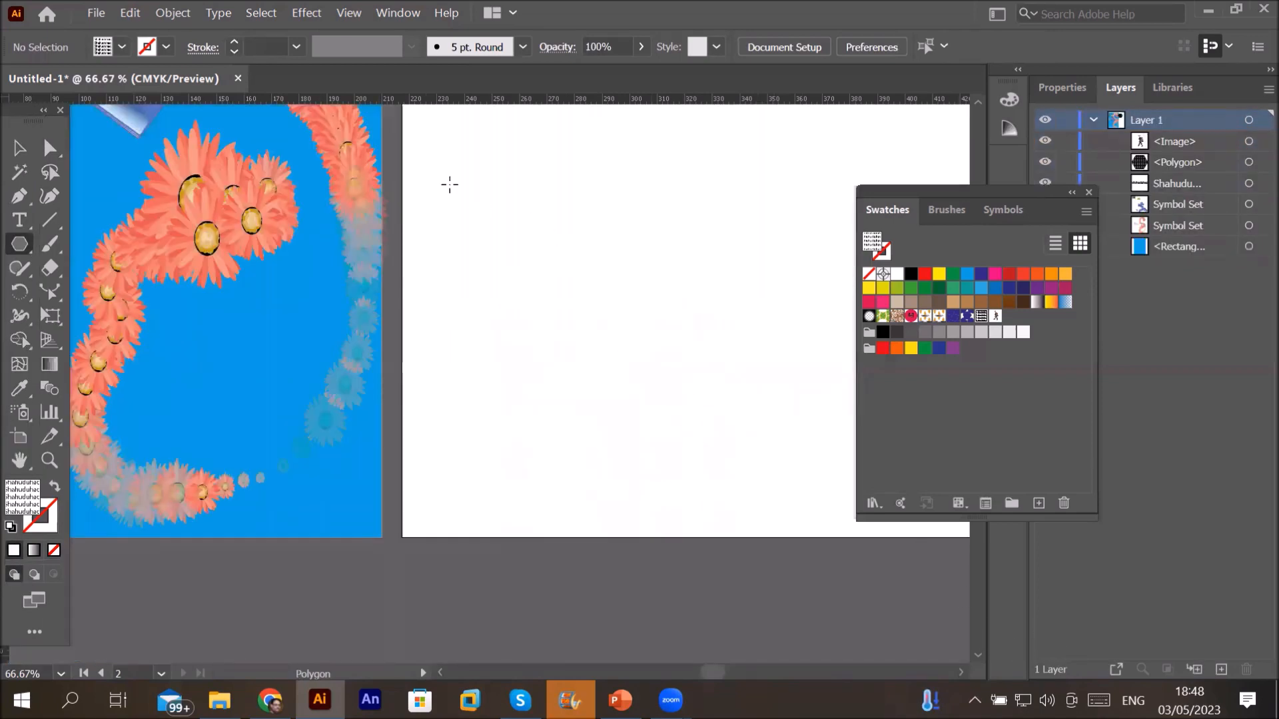
left_click_drag(501, 235, 527, 366)
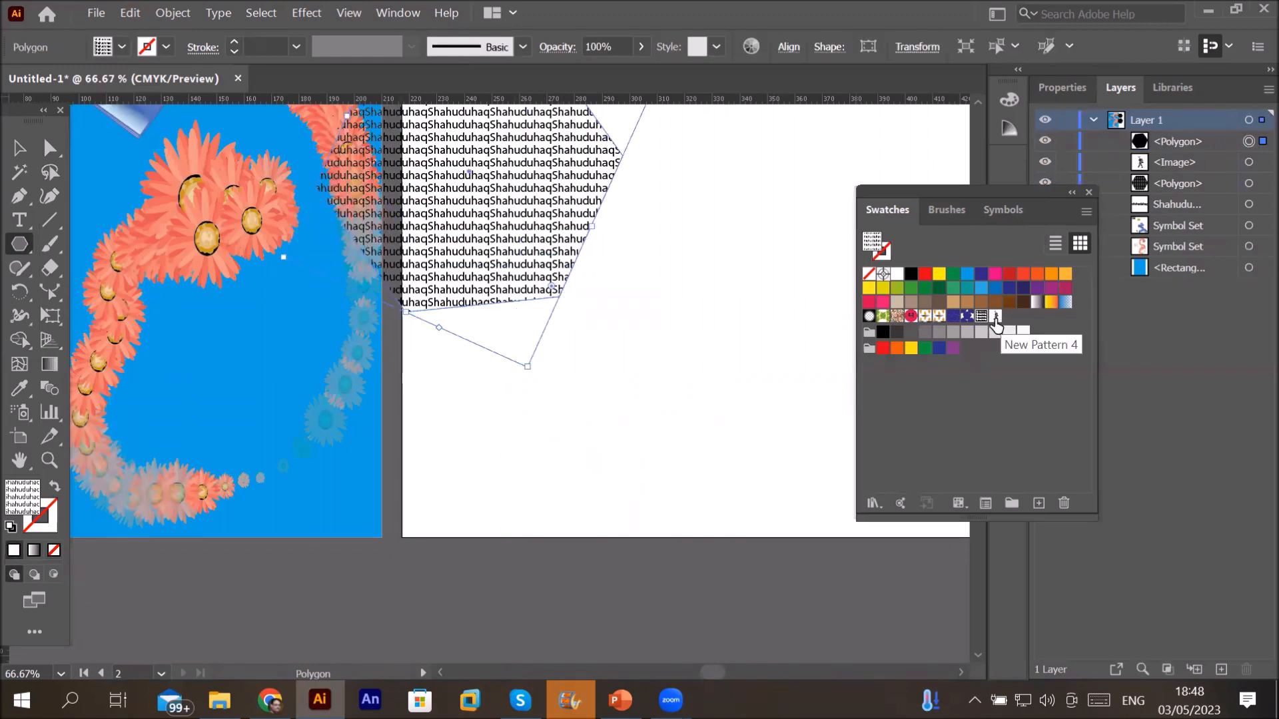
left_click(995, 316)
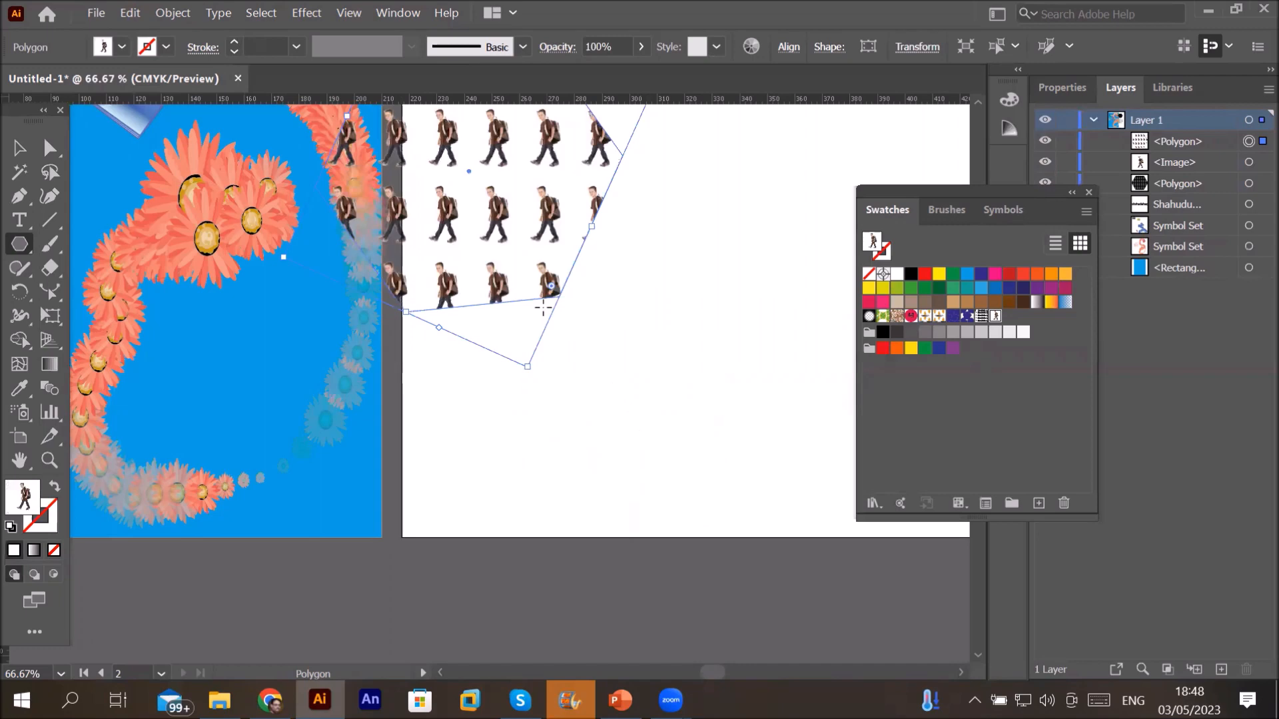
Step: Draw a star filled with the walking-boy pattern using the Star tool
scroll(545, 283, "up", 1)
scroll(545, 283, "down", 1)
scroll(545, 283, "down", 1)
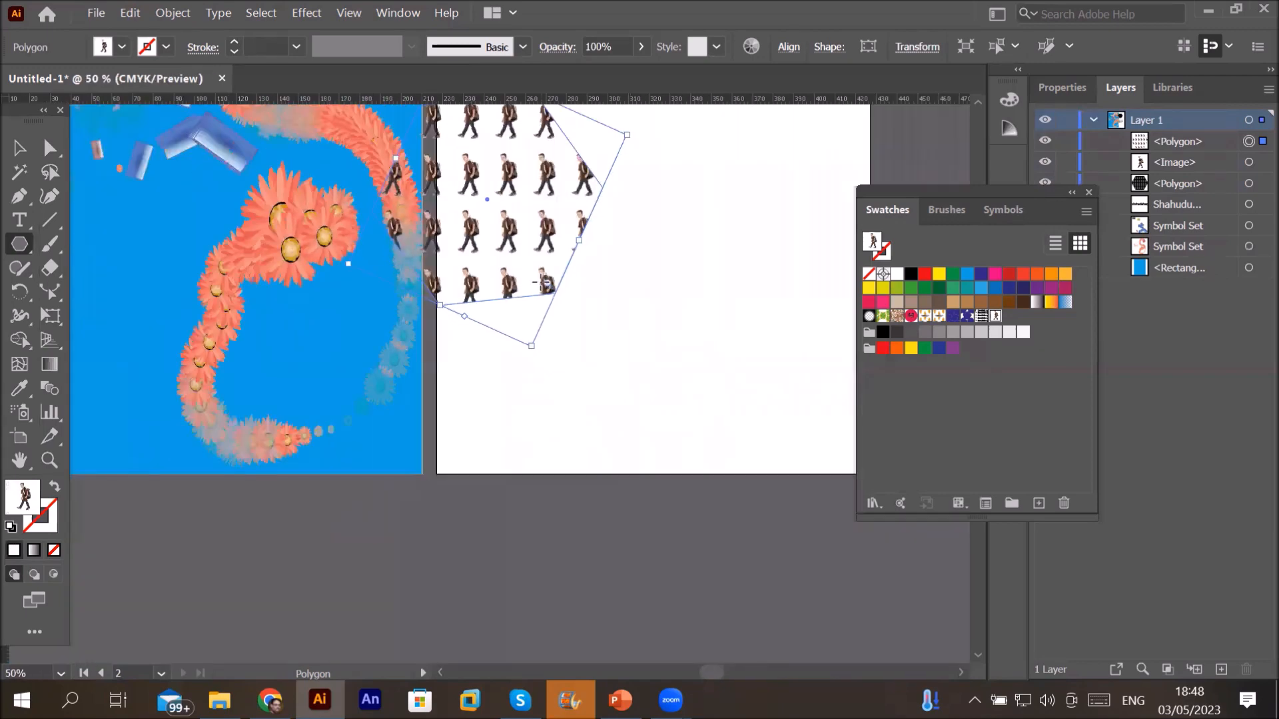
scroll(544, 283, "down", 1)
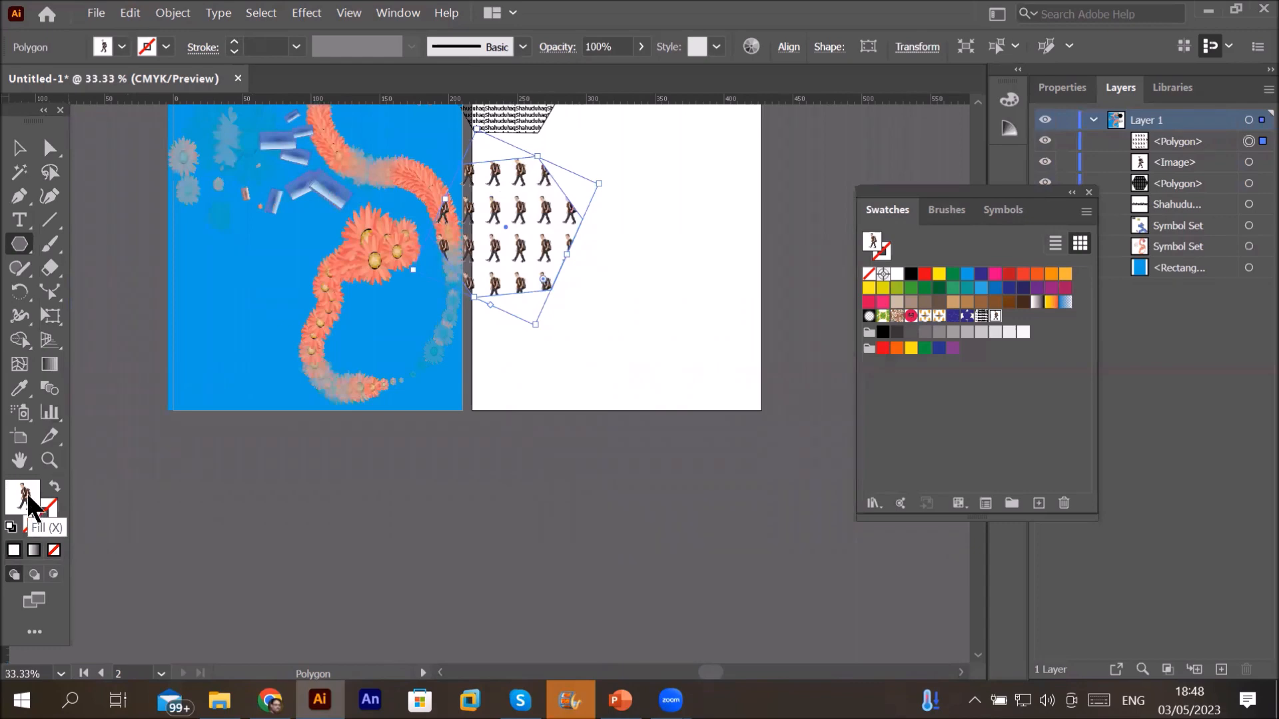
left_click_drag(28, 252, 100, 339)
left_click_drag(653, 225, 736, 325)
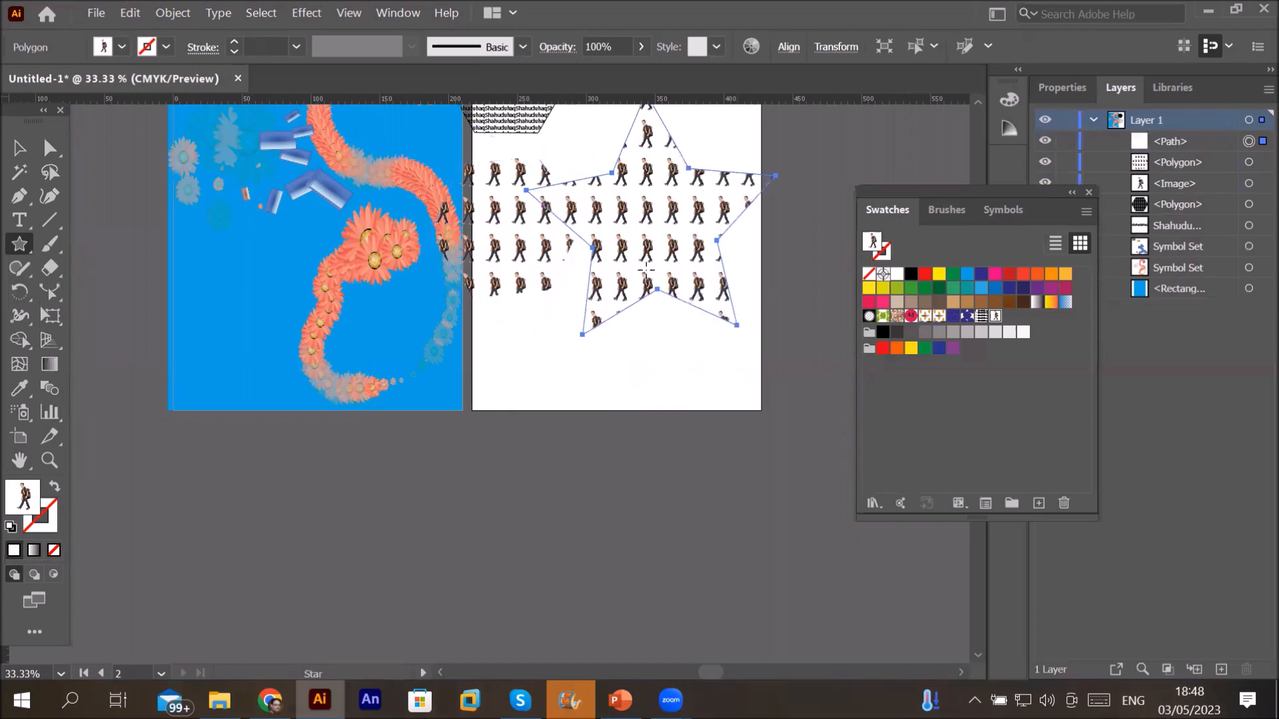
Step: Give the star a black outline with a 17 pt stroke weight
left_click(234, 42)
left_click(234, 42)
left_click(234, 42)
left_click(234, 42)
left_click(234, 42)
left_click(234, 42)
left_click(238, 40)
left_click(238, 40)
left_click(237, 40)
left_click(238, 40)
left_click(238, 42)
left_click(239, 42)
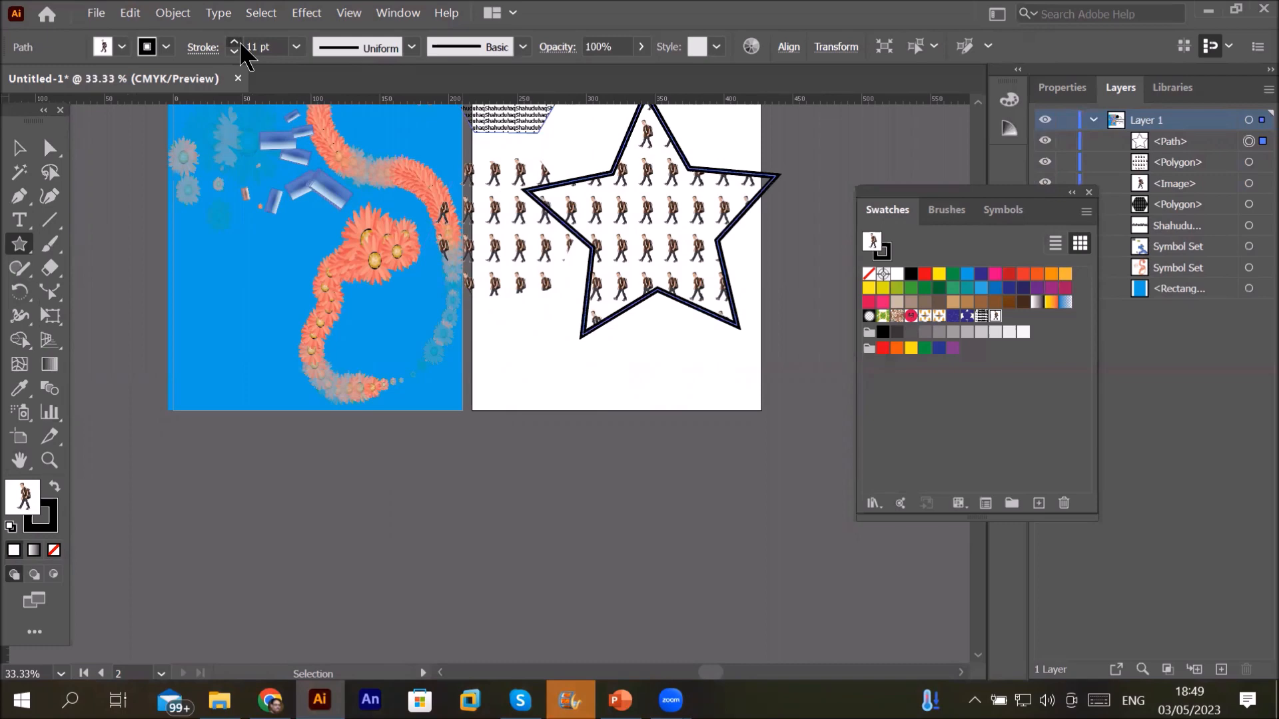
left_click(239, 41)
left_click(238, 41)
left_click(238, 41)
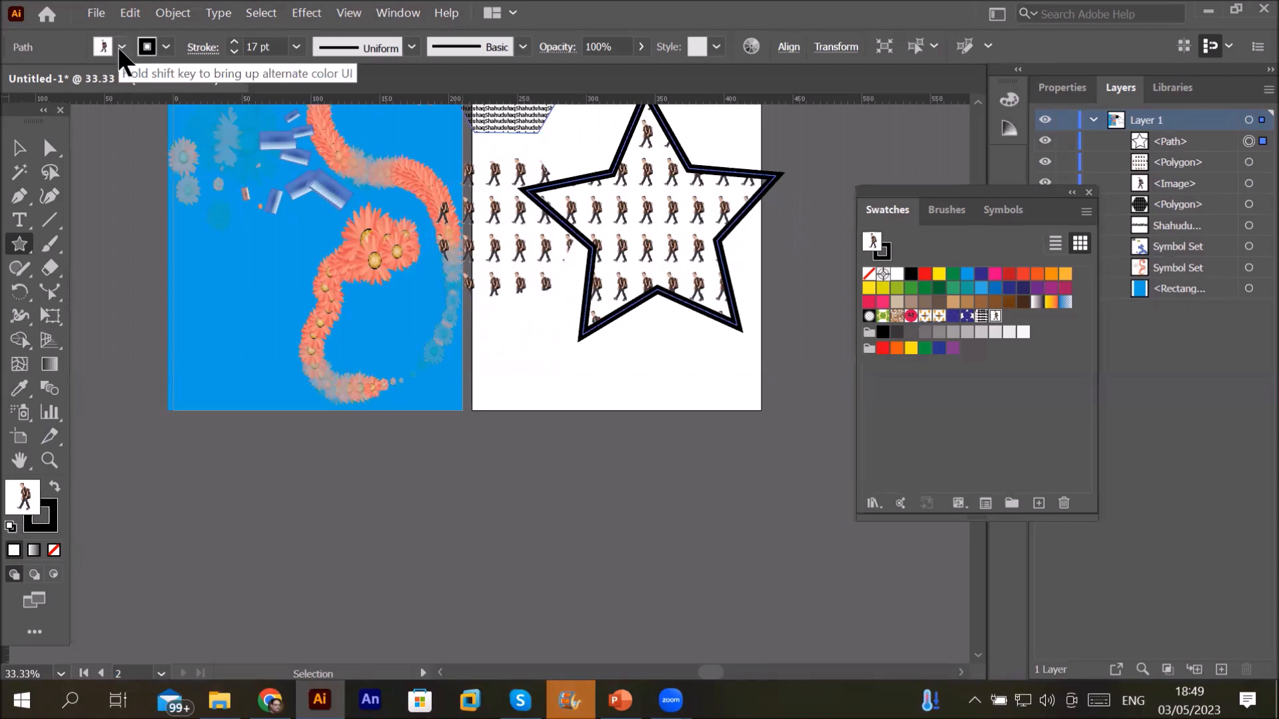
left_click(167, 47)
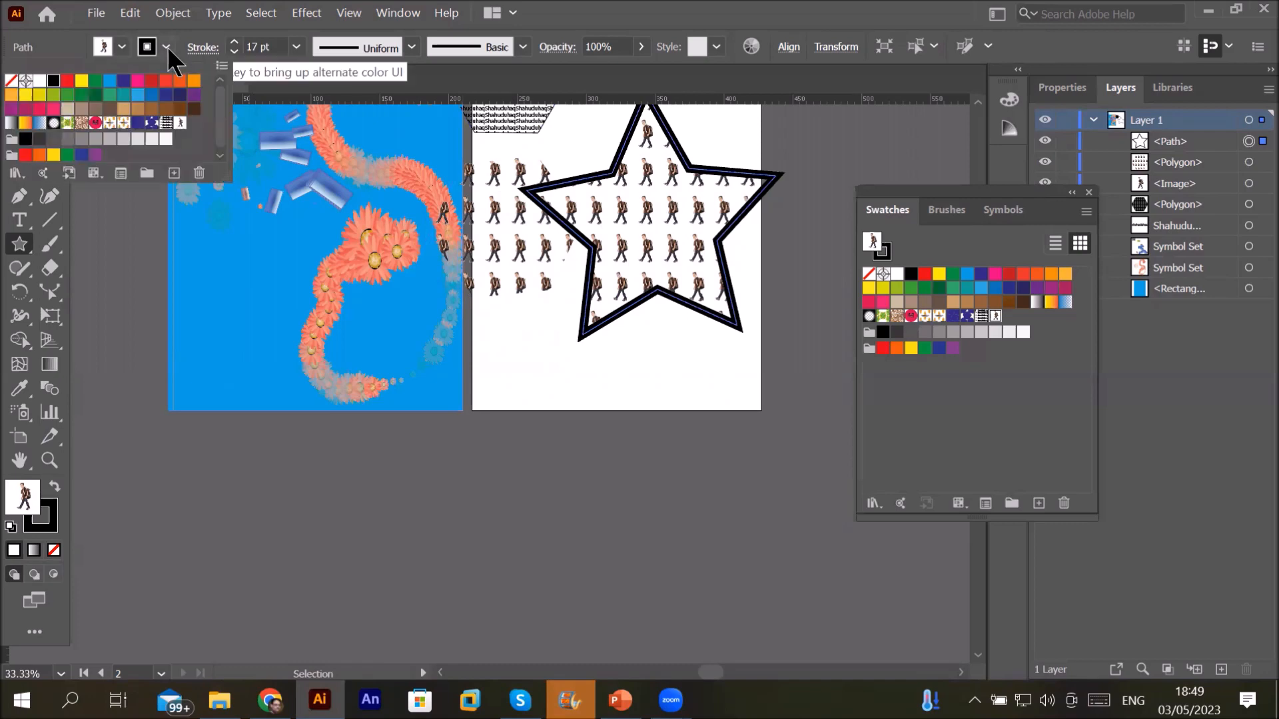